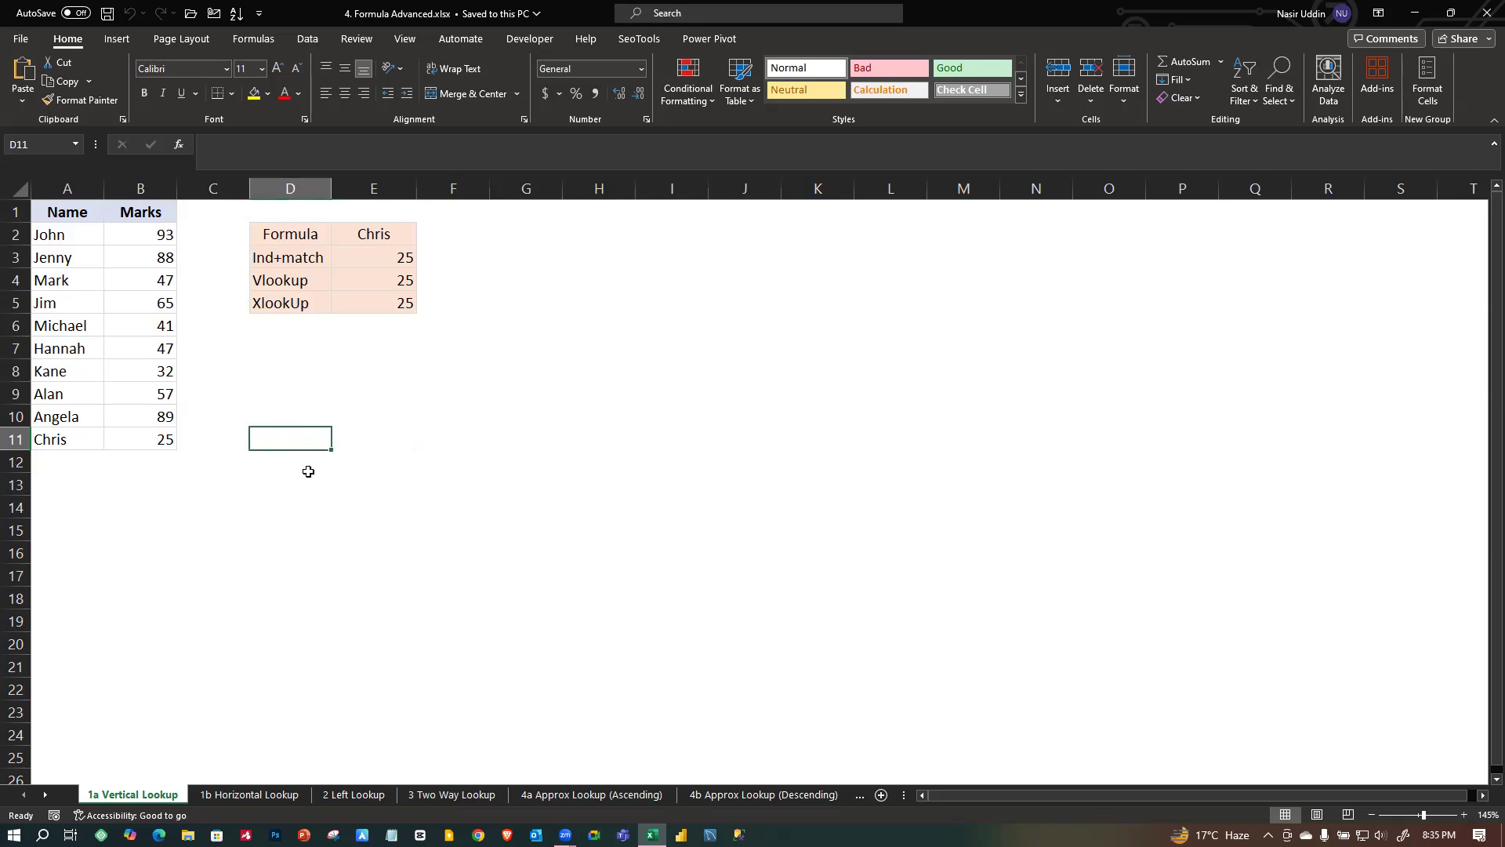
Review the worksheets from 1b Horizontal Lookup through 4b Approx Lookup (Descending), and return to 1a Vertical Lookup.
left_click(448, 488)
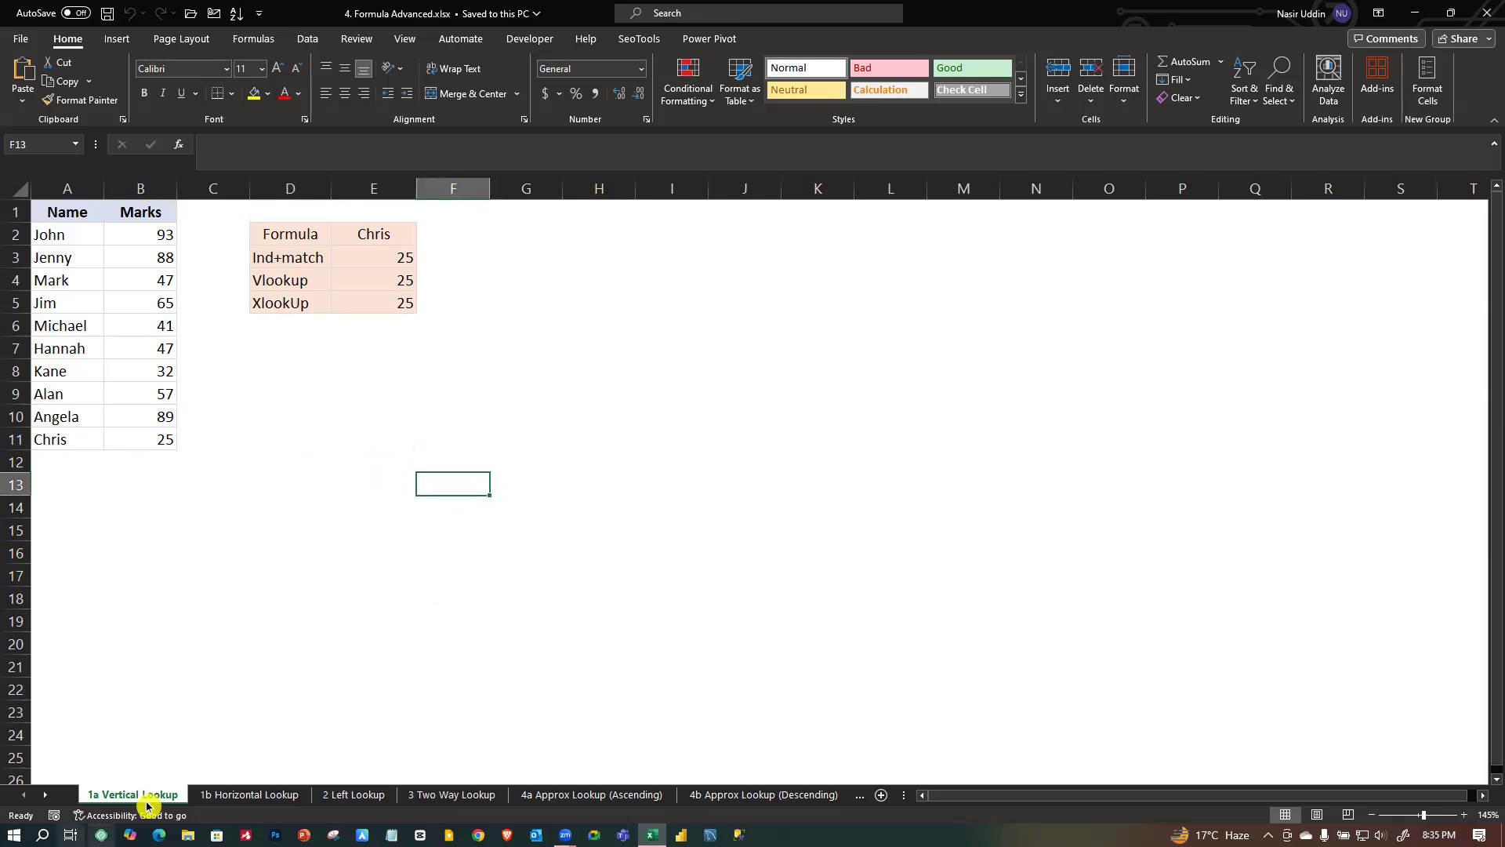
left_click(235, 795)
left_click(359, 797)
left_click(430, 801)
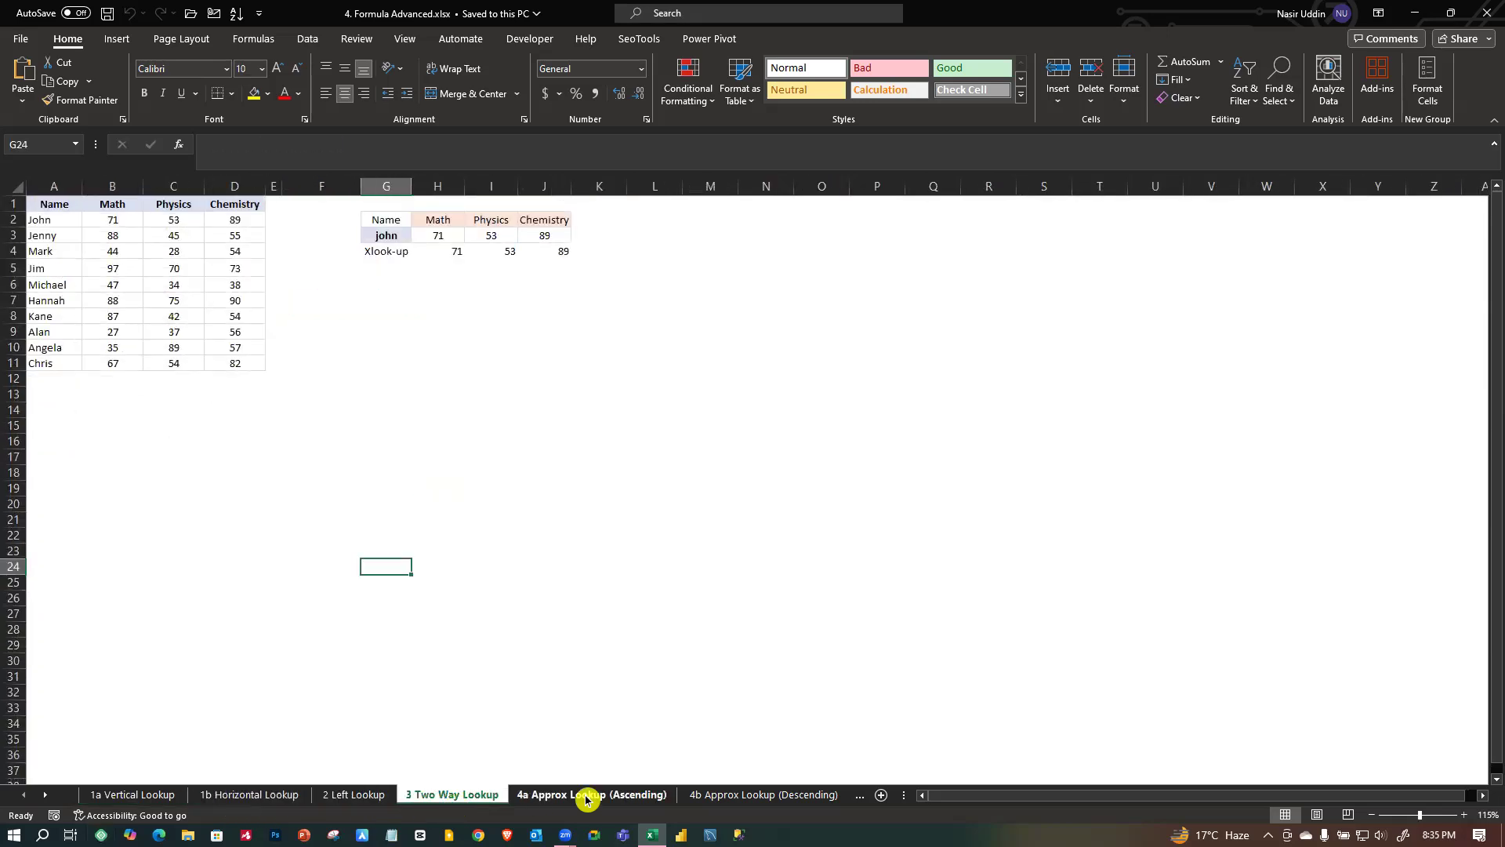
left_click(589, 795)
left_click(751, 798)
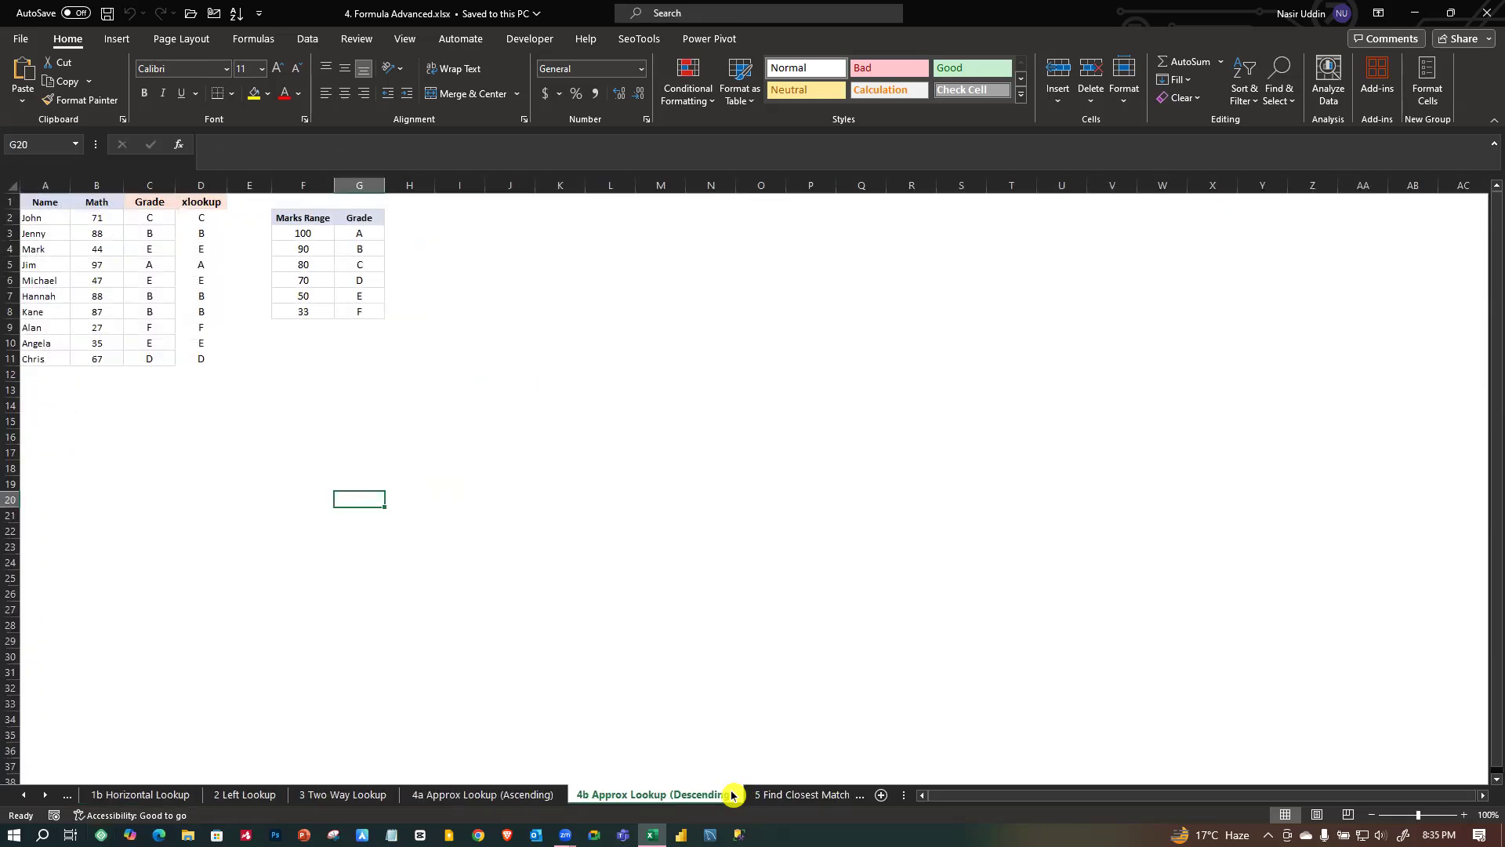
left_click(121, 798)
left_click(70, 796)
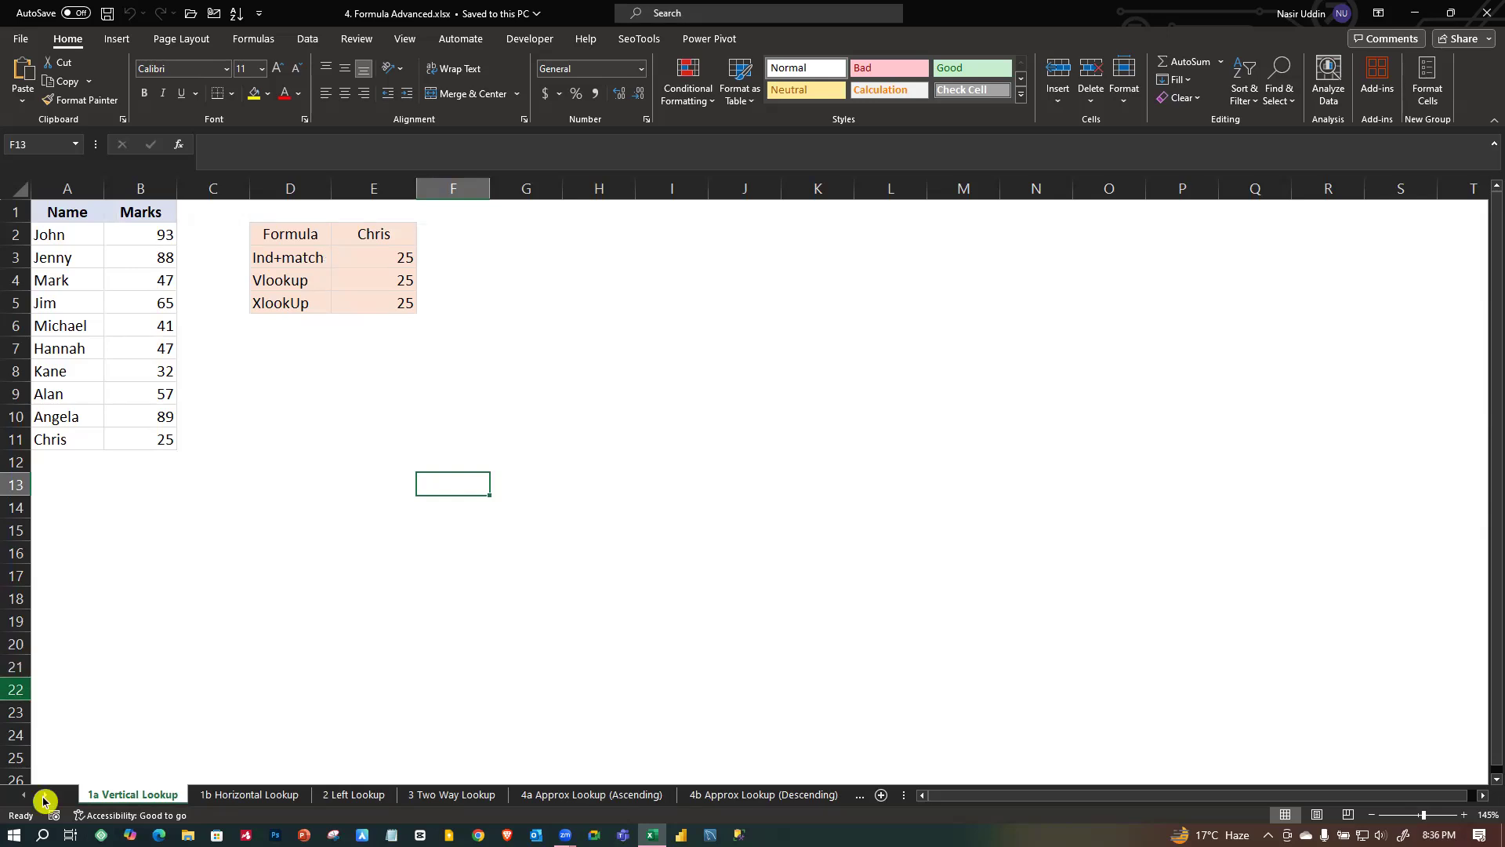
Review the 5 Find Closest Match, 6 Wildcard and Filter worksheets, and return to 1a Vertical Lookup.
left_click(779, 794)
left_click(794, 798)
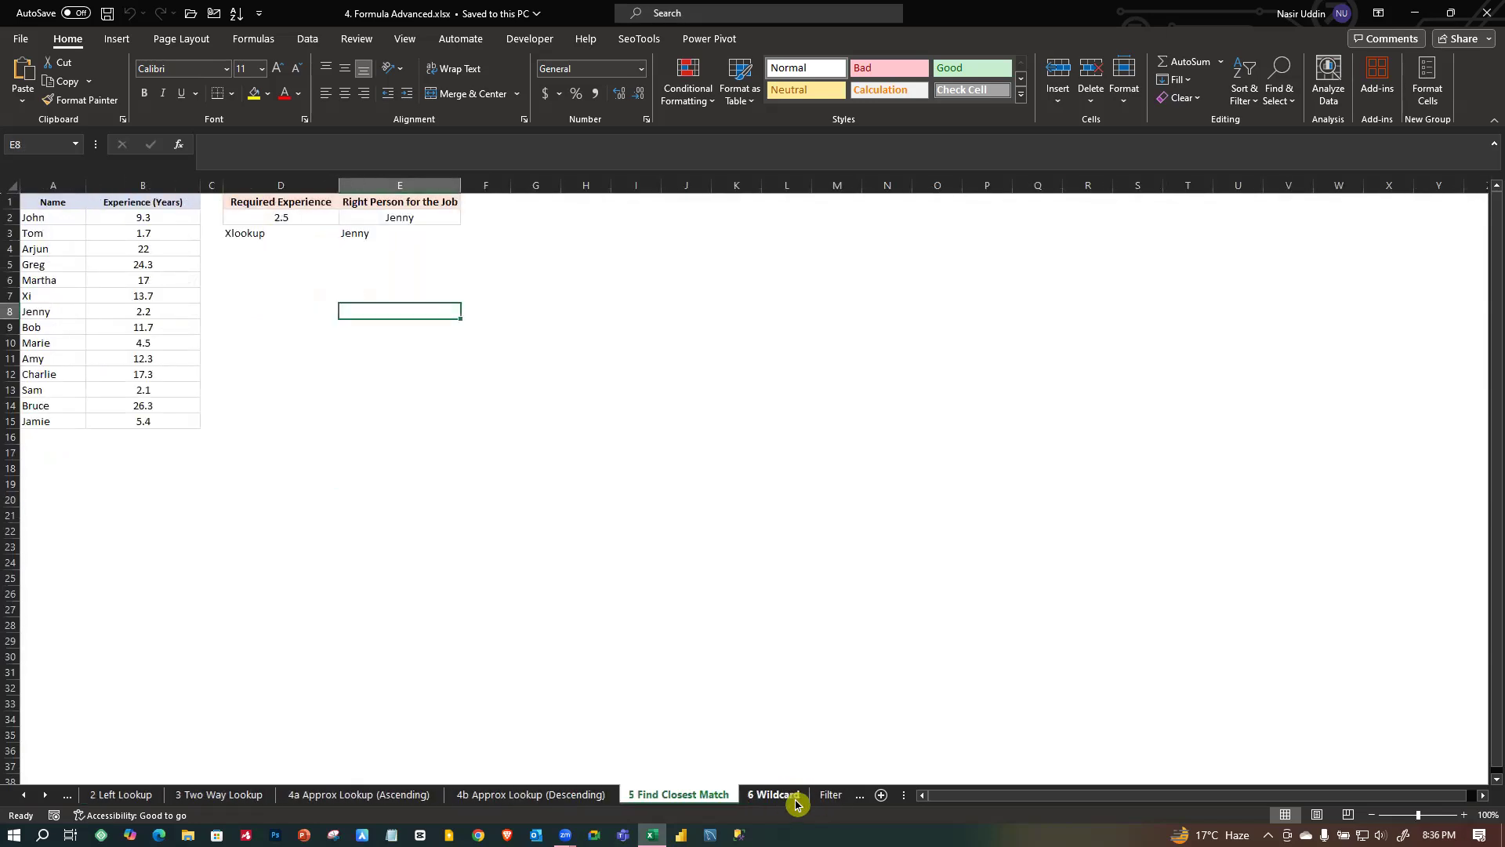
left_click(784, 798)
left_click(823, 800)
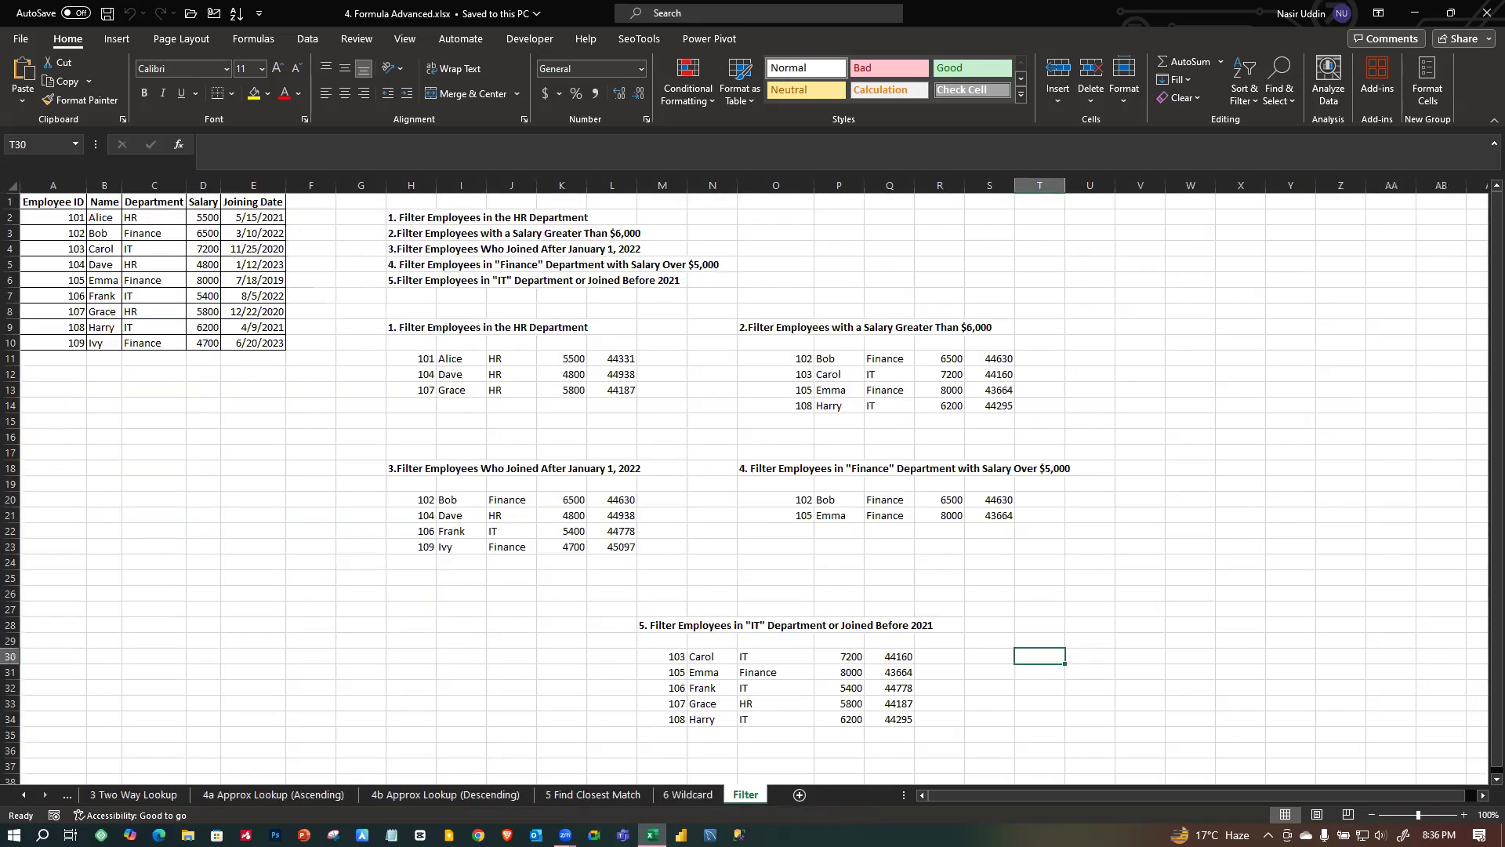
scroll(296, 499, "down", 3)
scroll(296, 498, "up", 3)
left_click(68, 795)
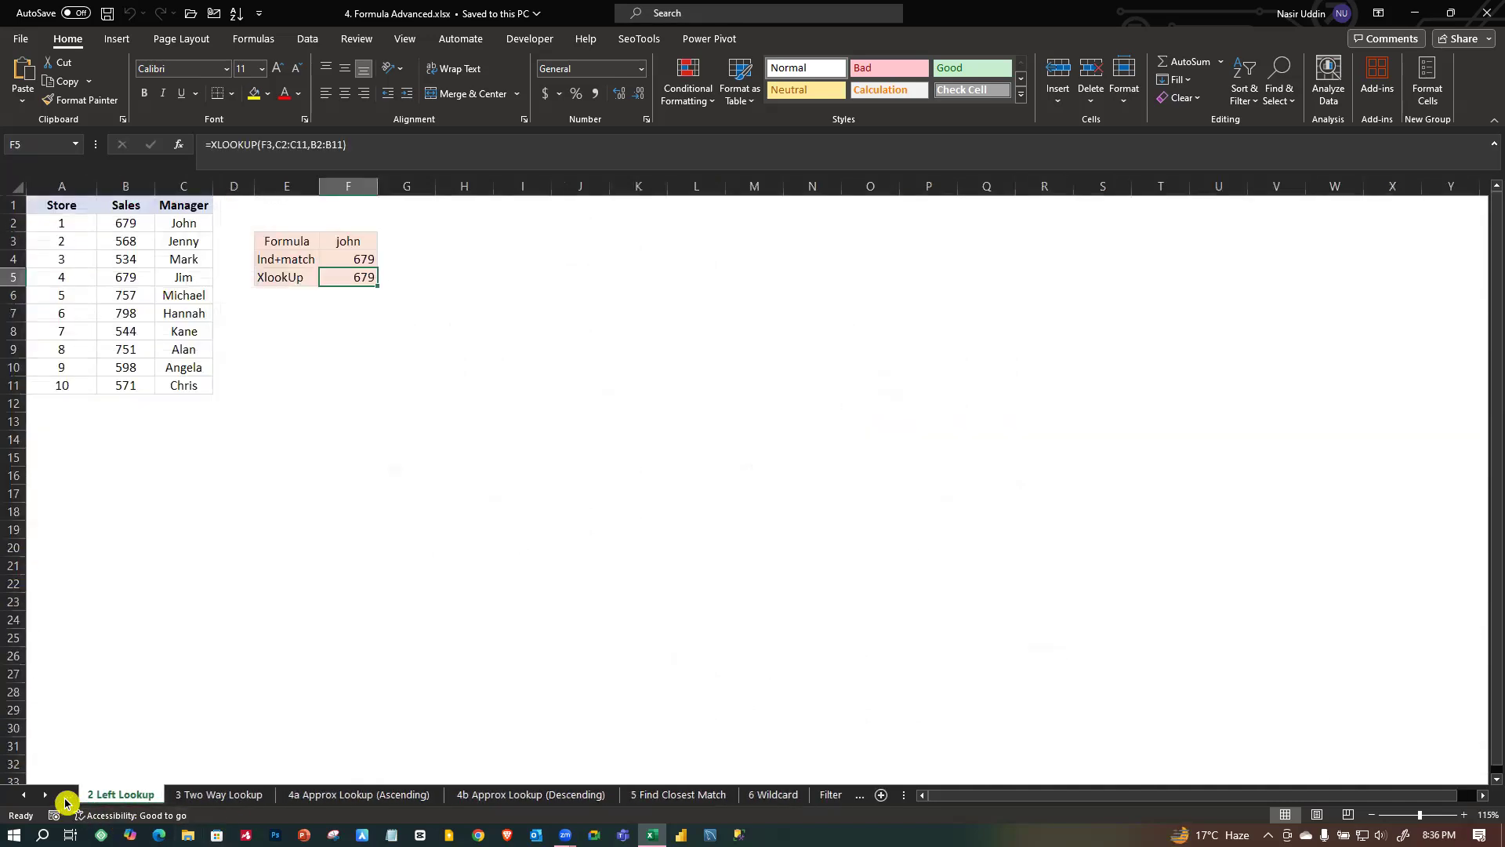
left_click(68, 795)
left_click(68, 795)
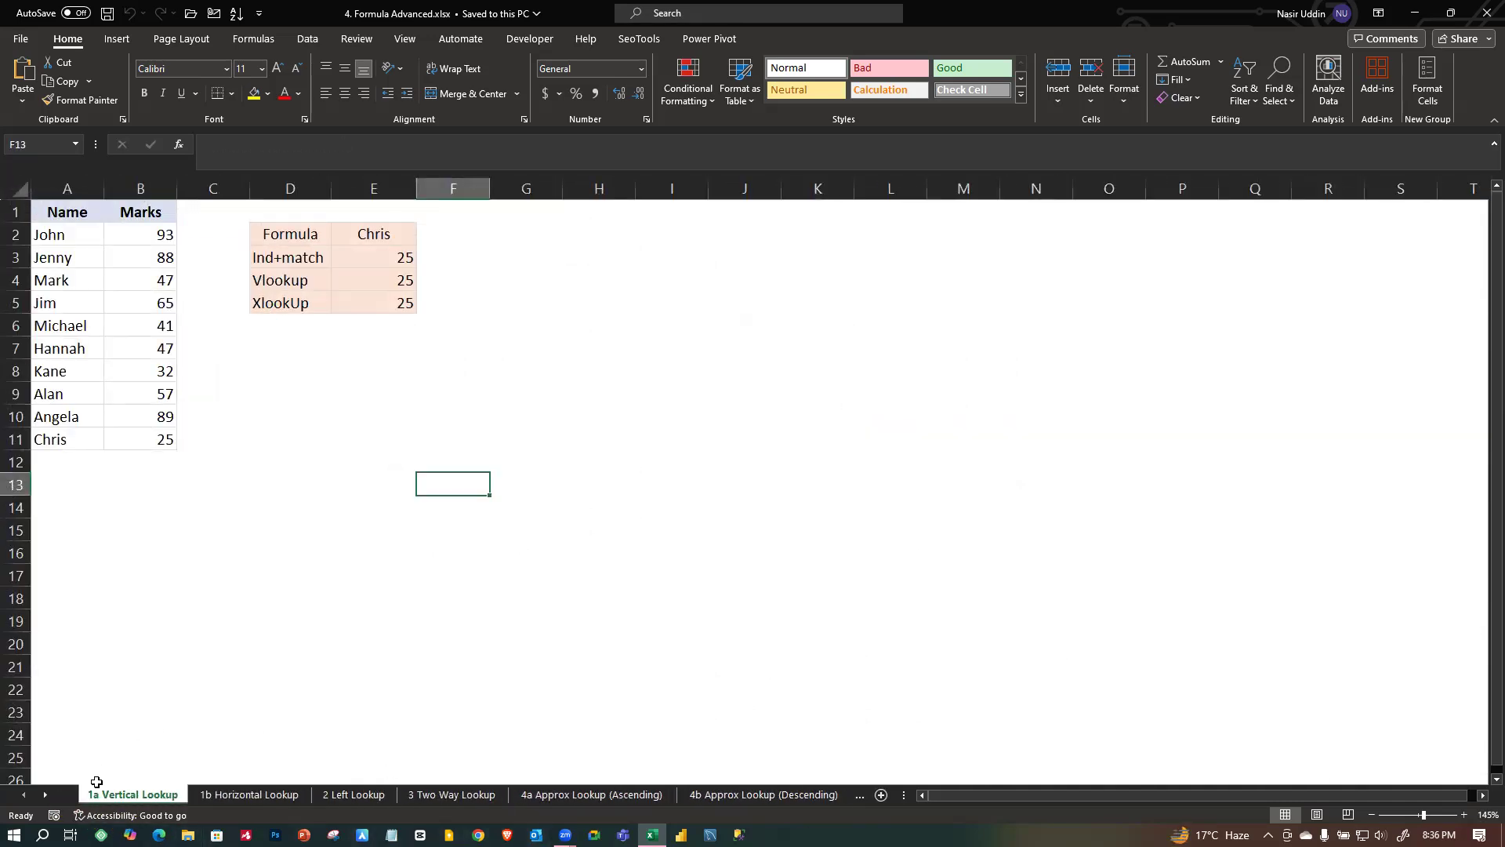
Examine the name and marks data and the INDEX and MATCH formula in cell E3.
left_click(163, 541)
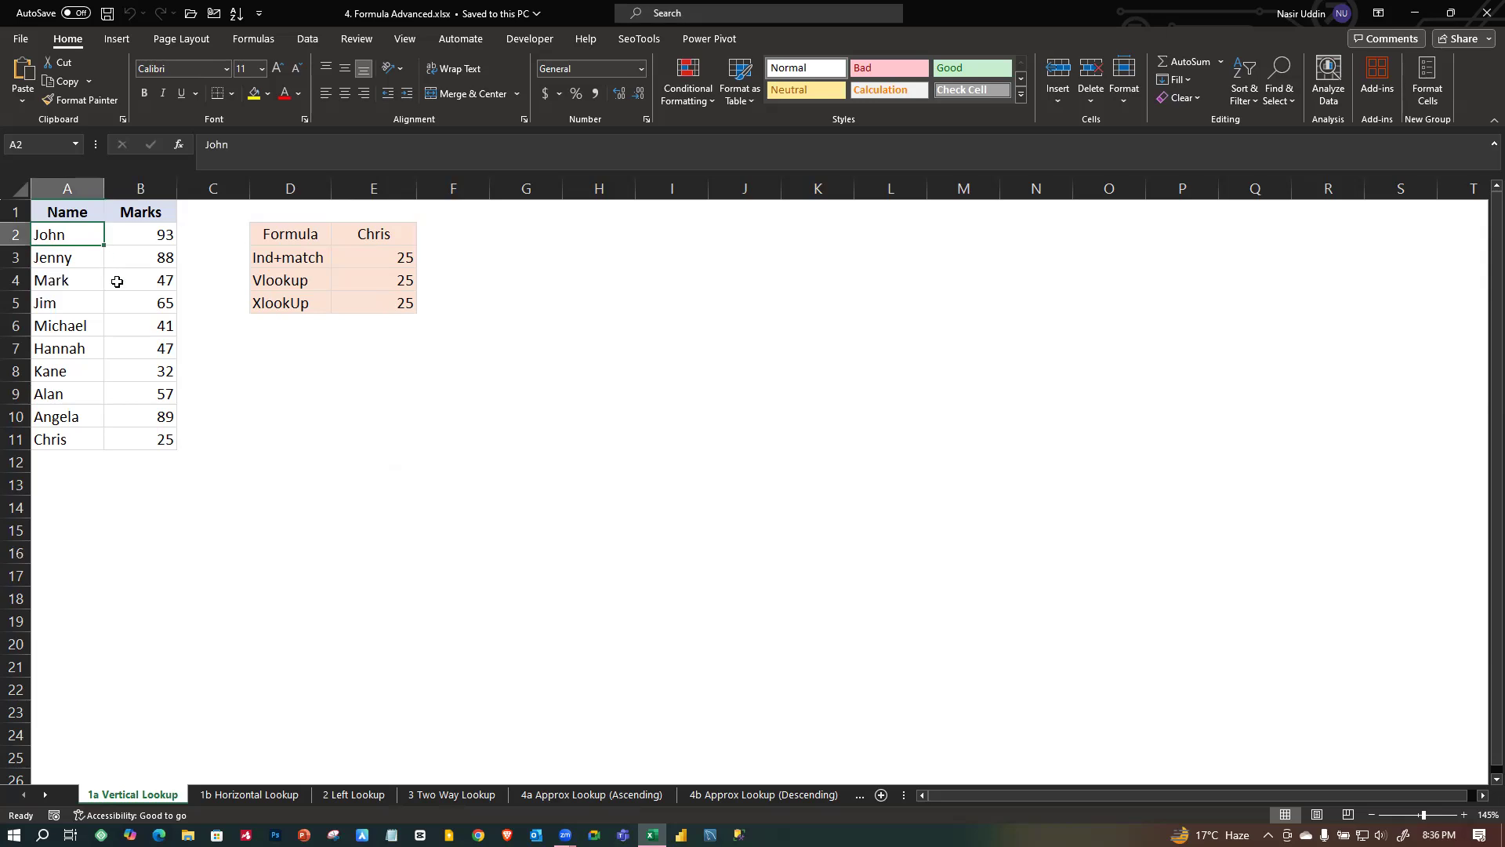
left_click(374, 461)
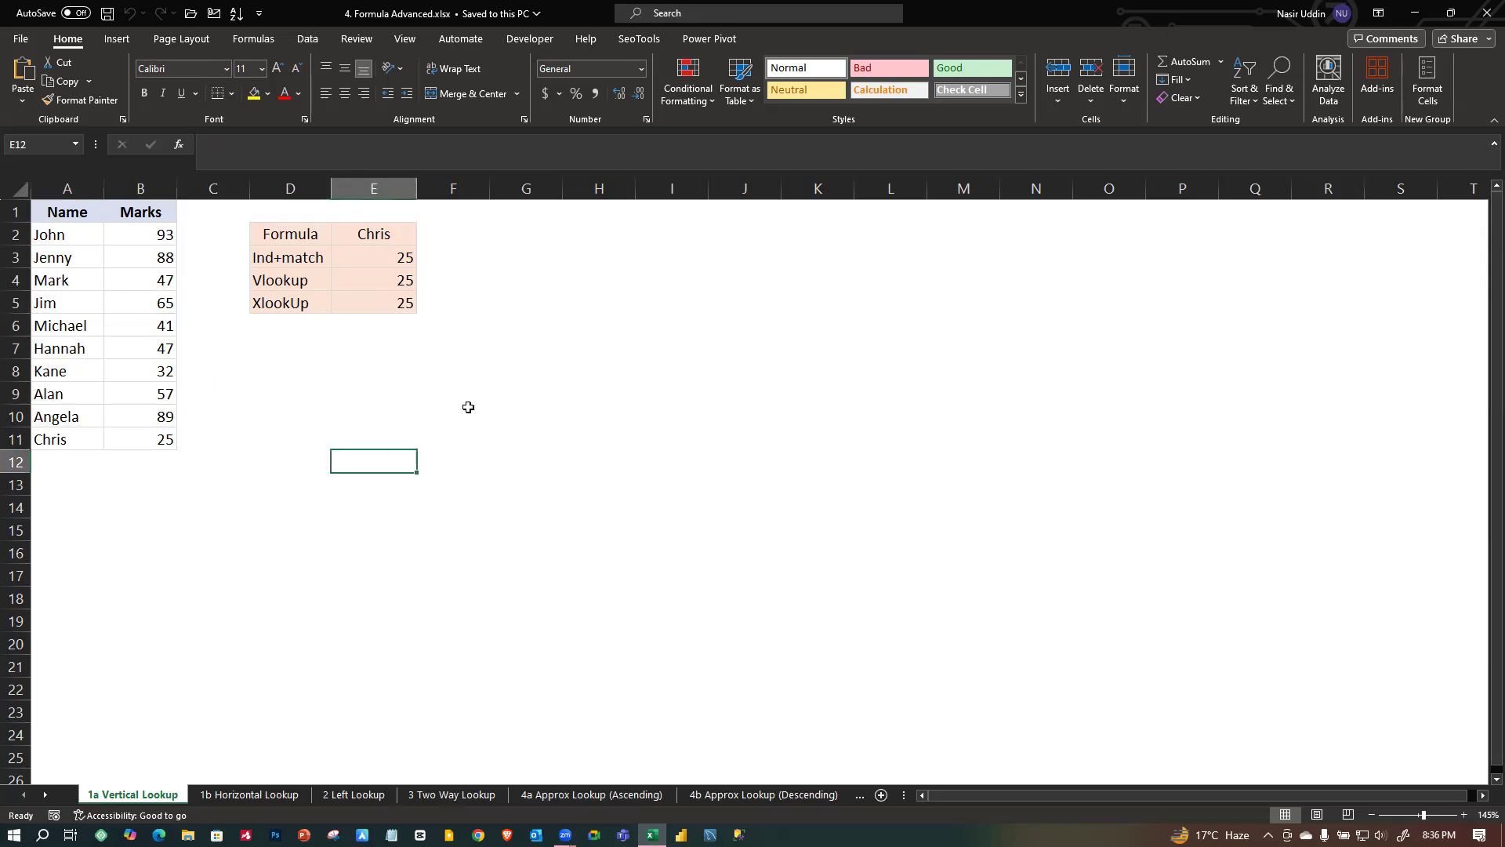
double_click(392, 259)
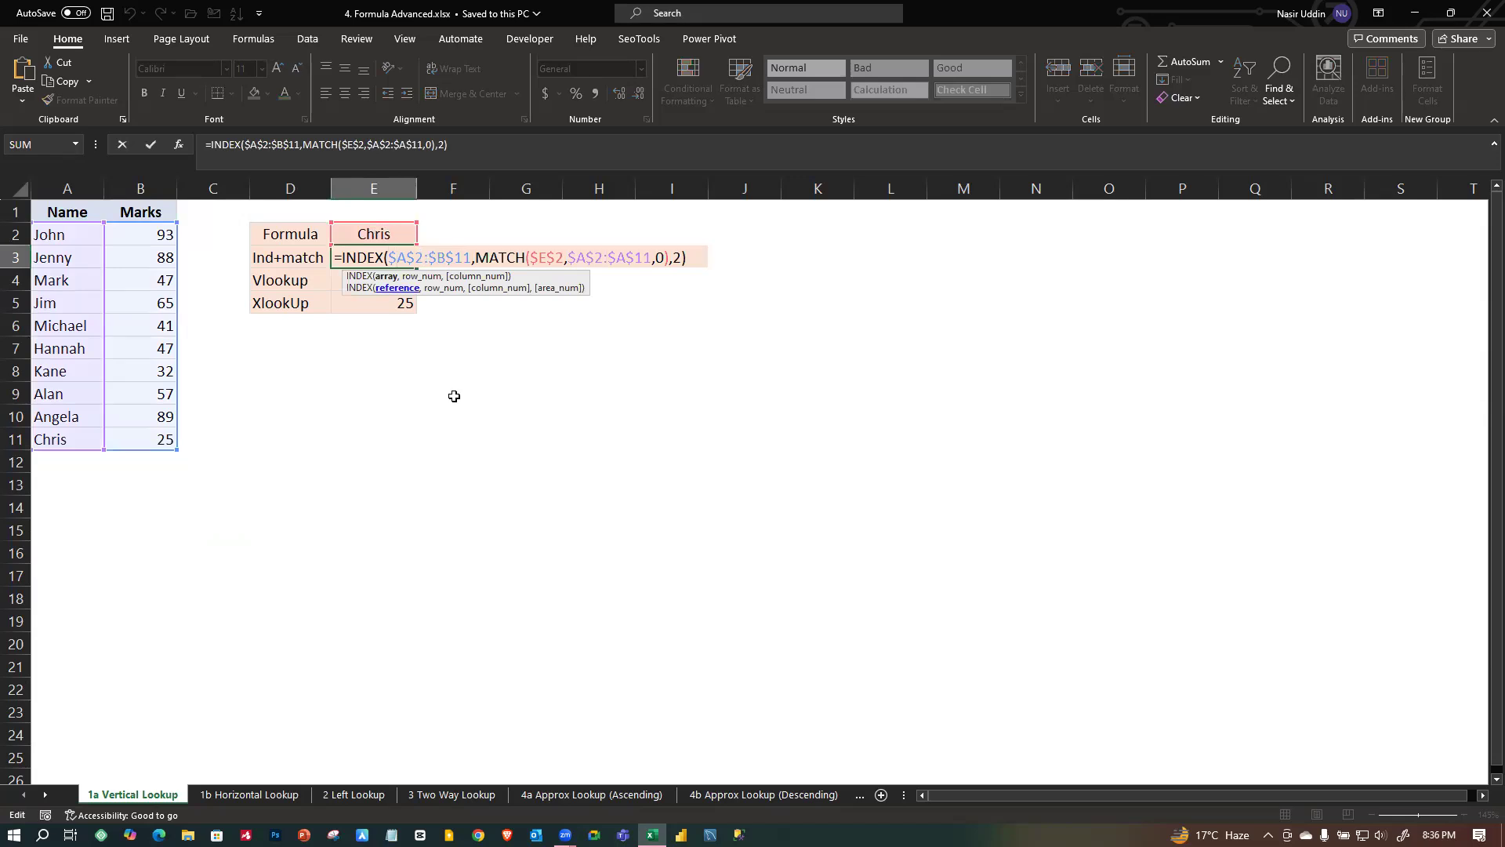
key("Return")
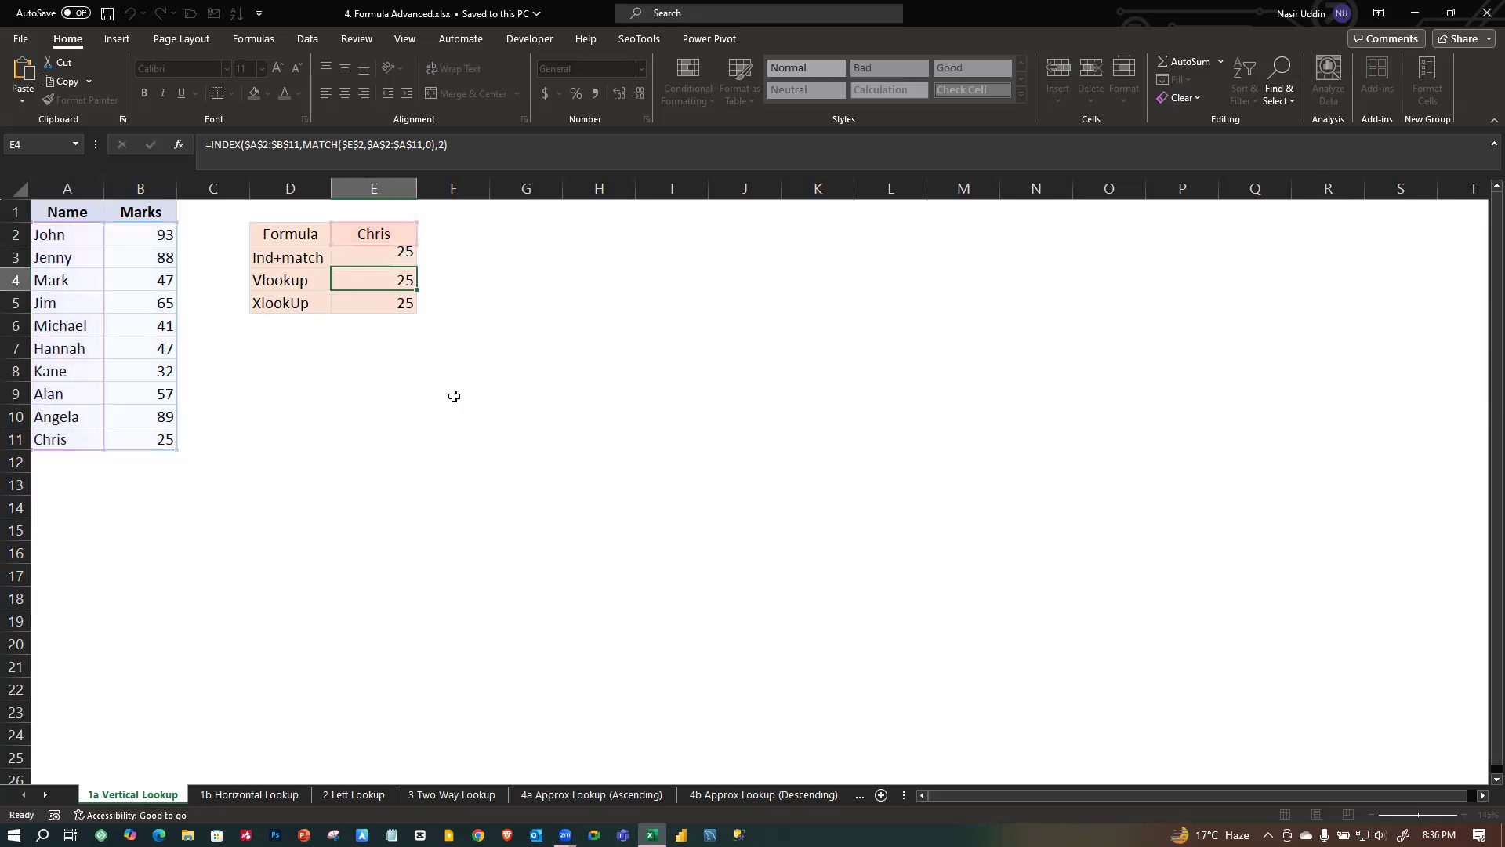
left_click(392, 432)
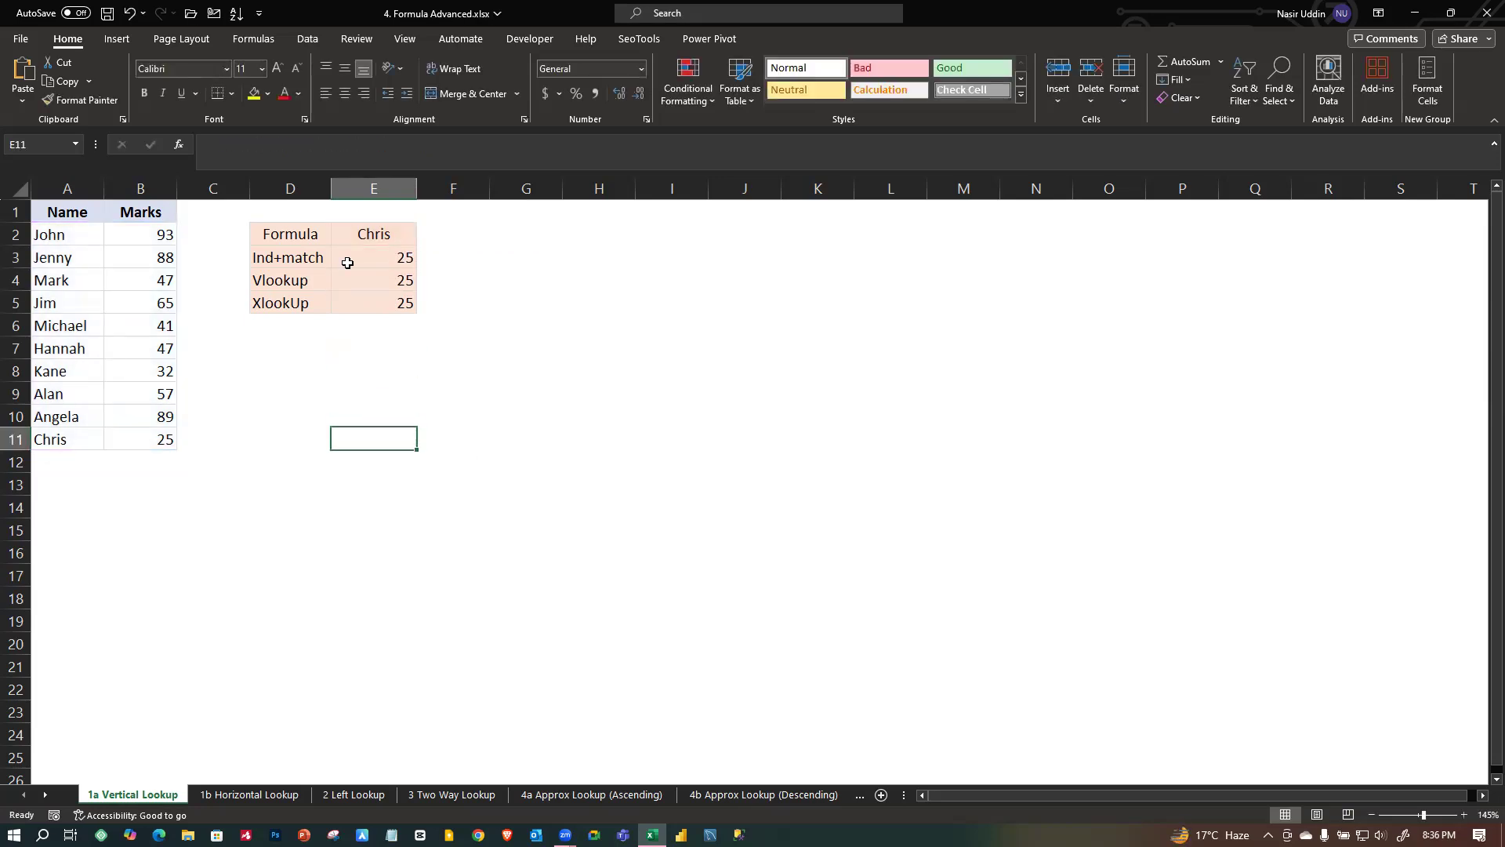
Replace the lookup name in cell E2 with the name listed in A5, and compare the E3 result with row 5.
left_click(380, 236)
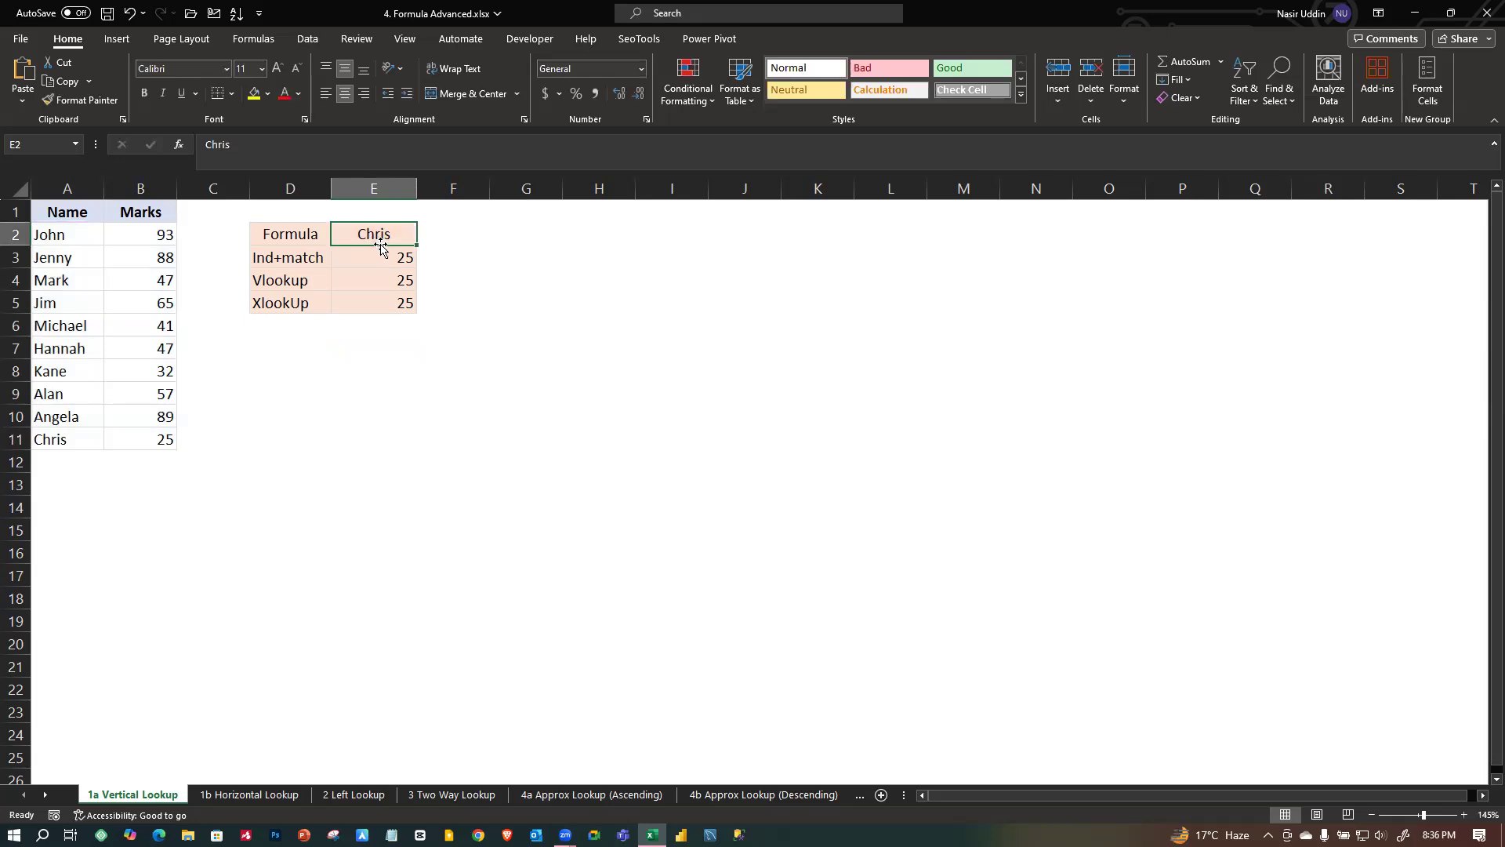
key("BackSpace")
type("jim")
left_click(541, 343)
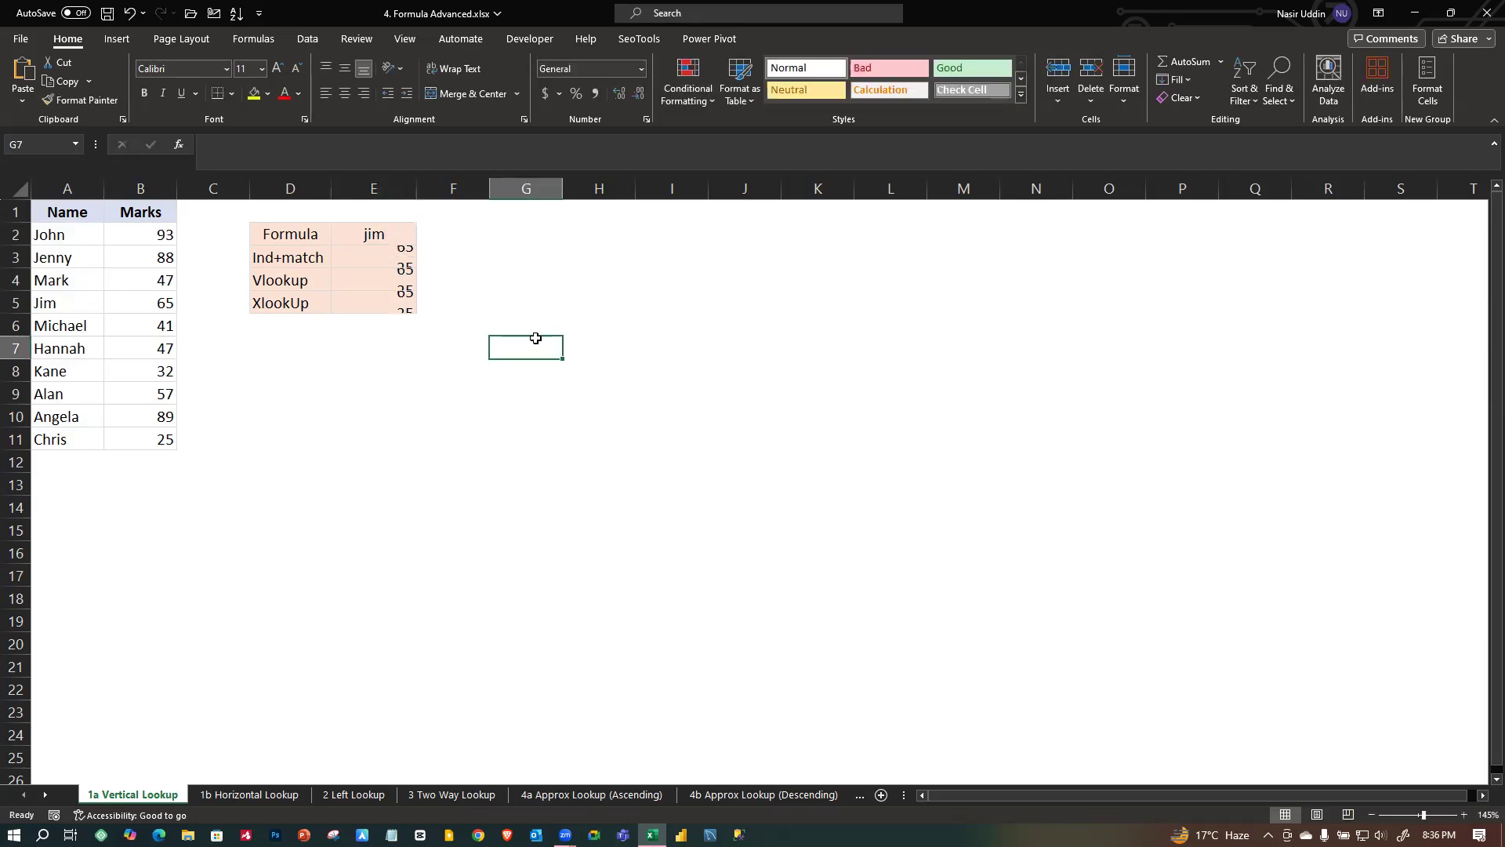
left_click(392, 256)
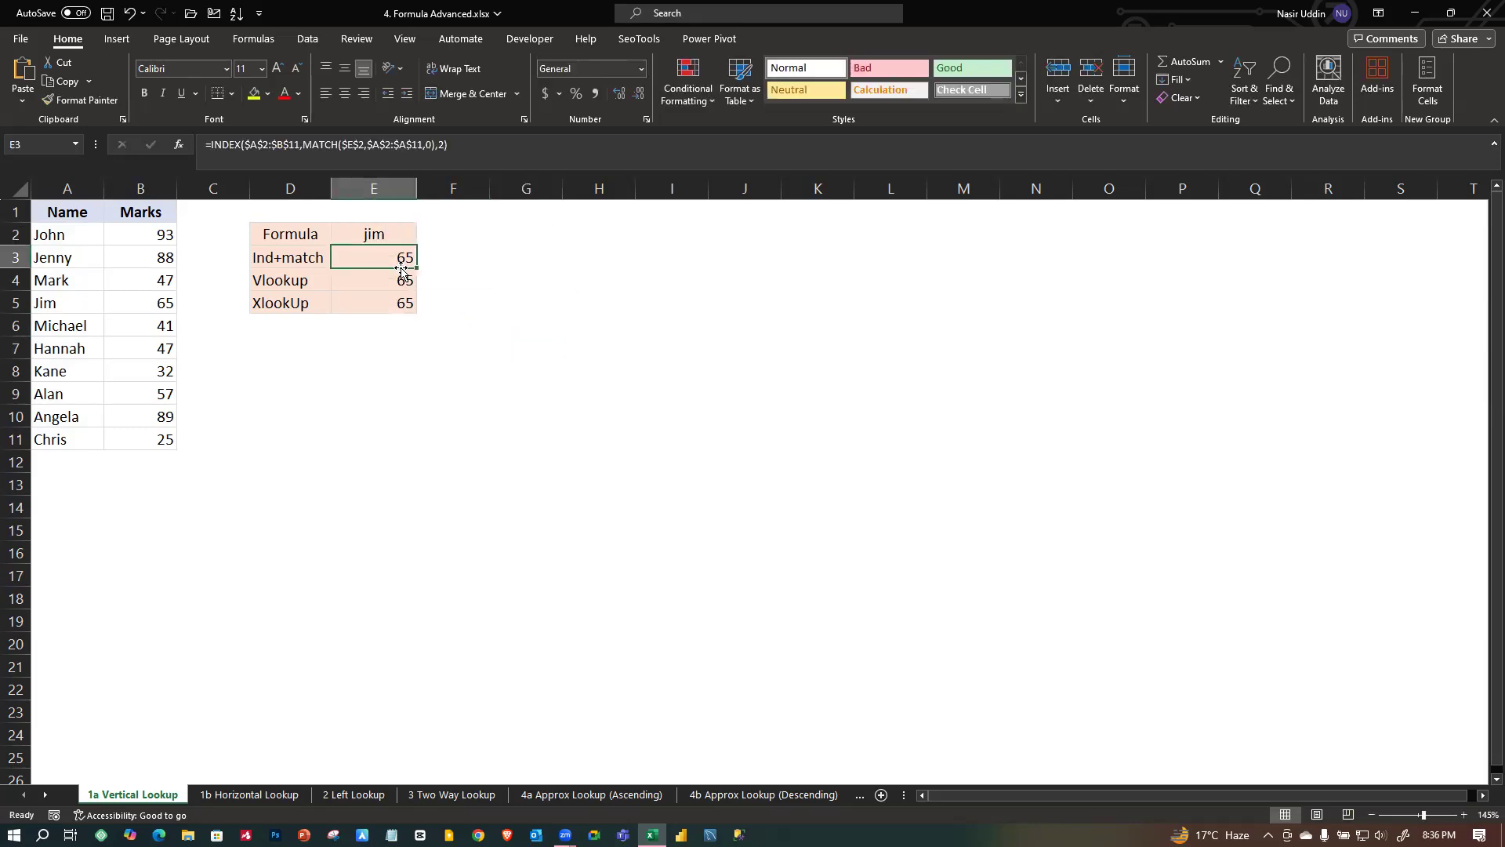
left_click_drag(41, 307, 145, 308)
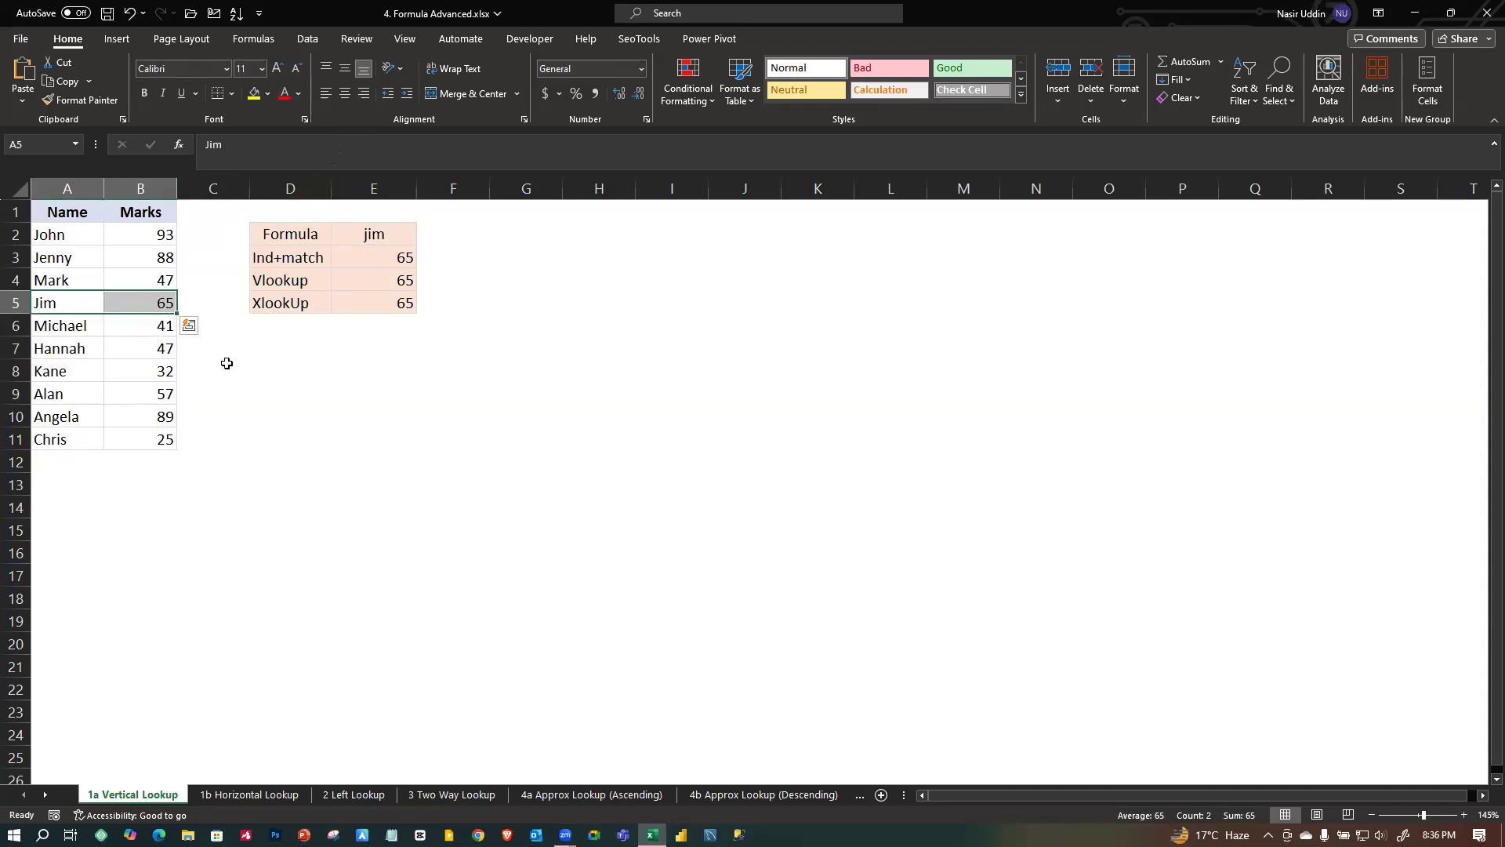
Compare the INDEX and MATCH, VLOOKUP and XLOOKUP formulas in cells E3 to E5.
left_click(377, 403)
left_click(255, 345)
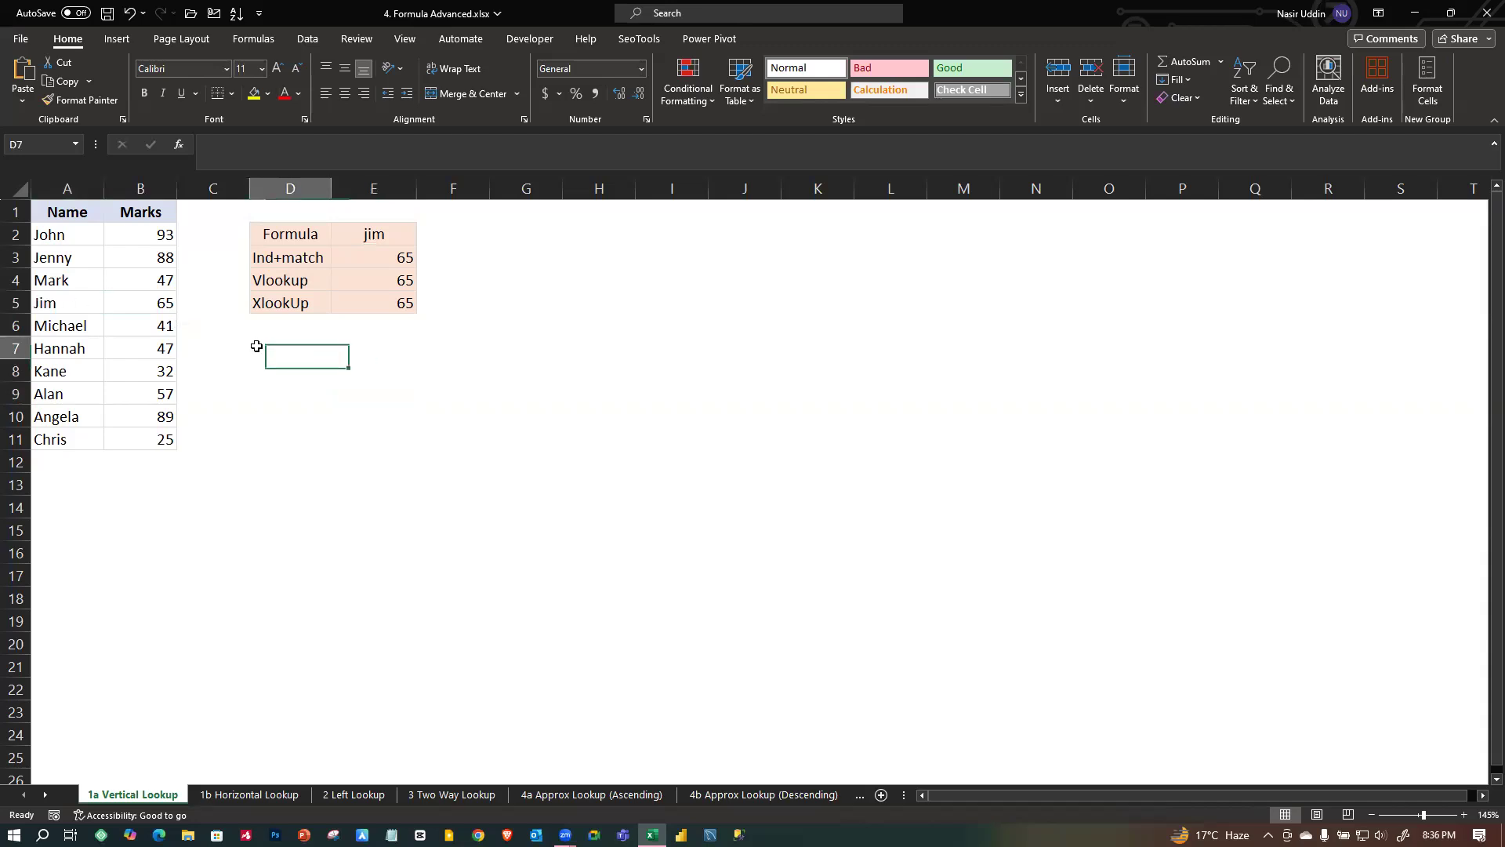
left_click(299, 259)
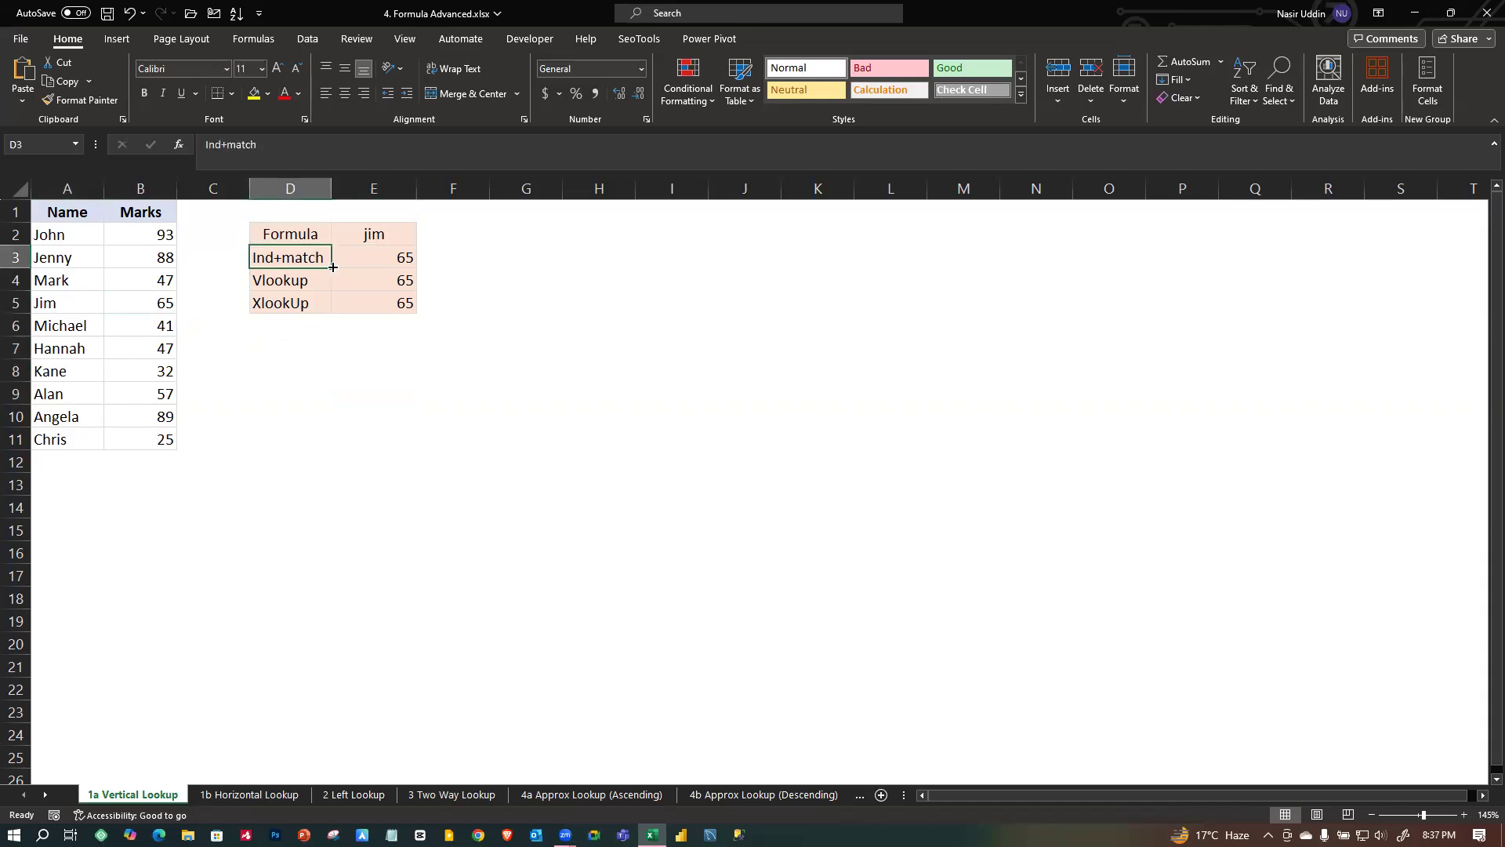
left_click(398, 261)
left_click(289, 280)
left_click(402, 280)
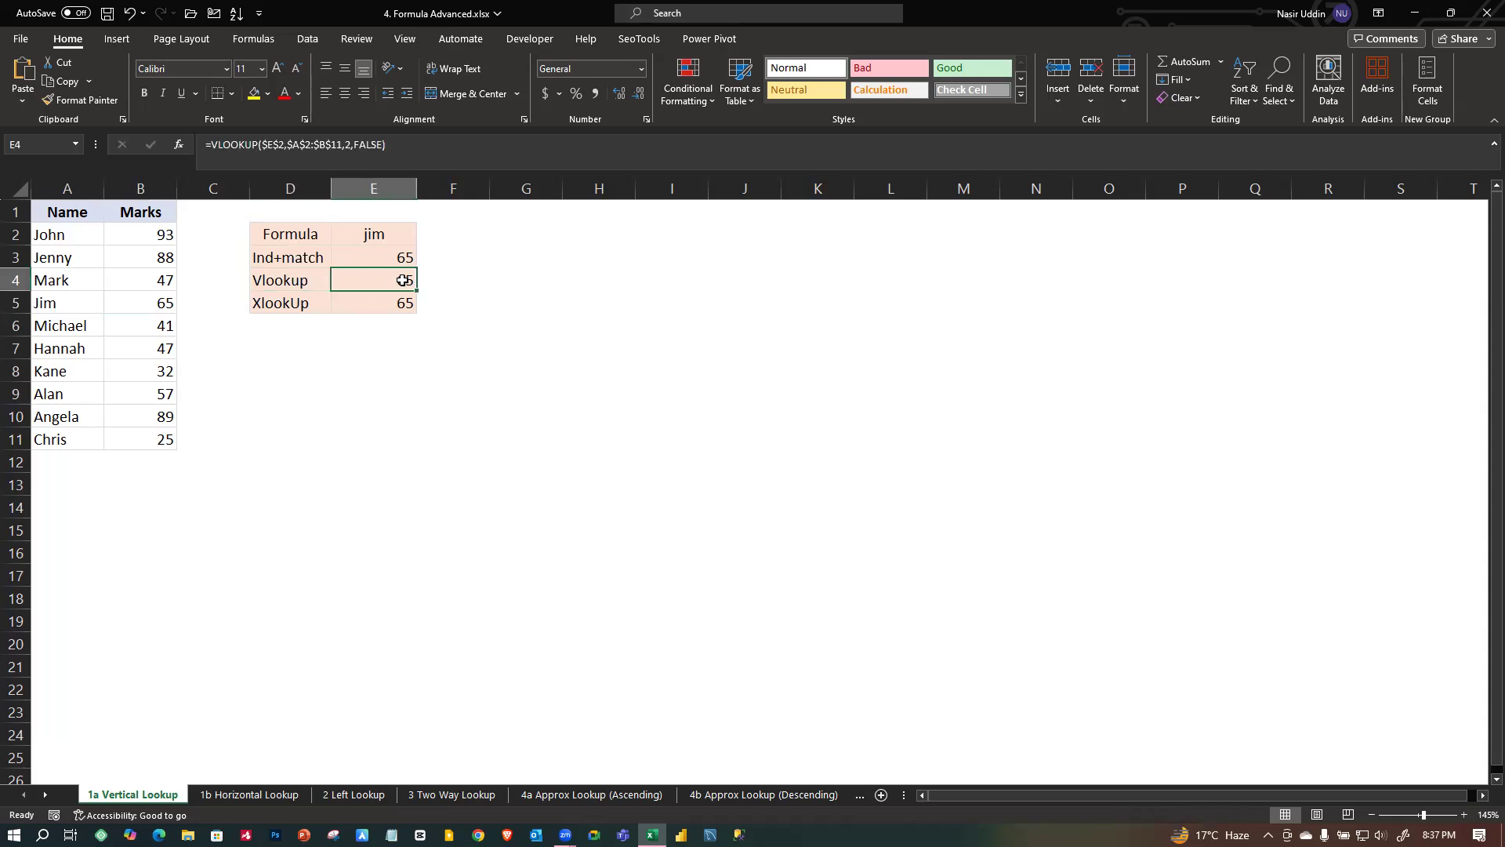
left_click(298, 303)
left_click(391, 307)
left_click(375, 352)
left_click(373, 374)
left_click(283, 280)
left_click(388, 261)
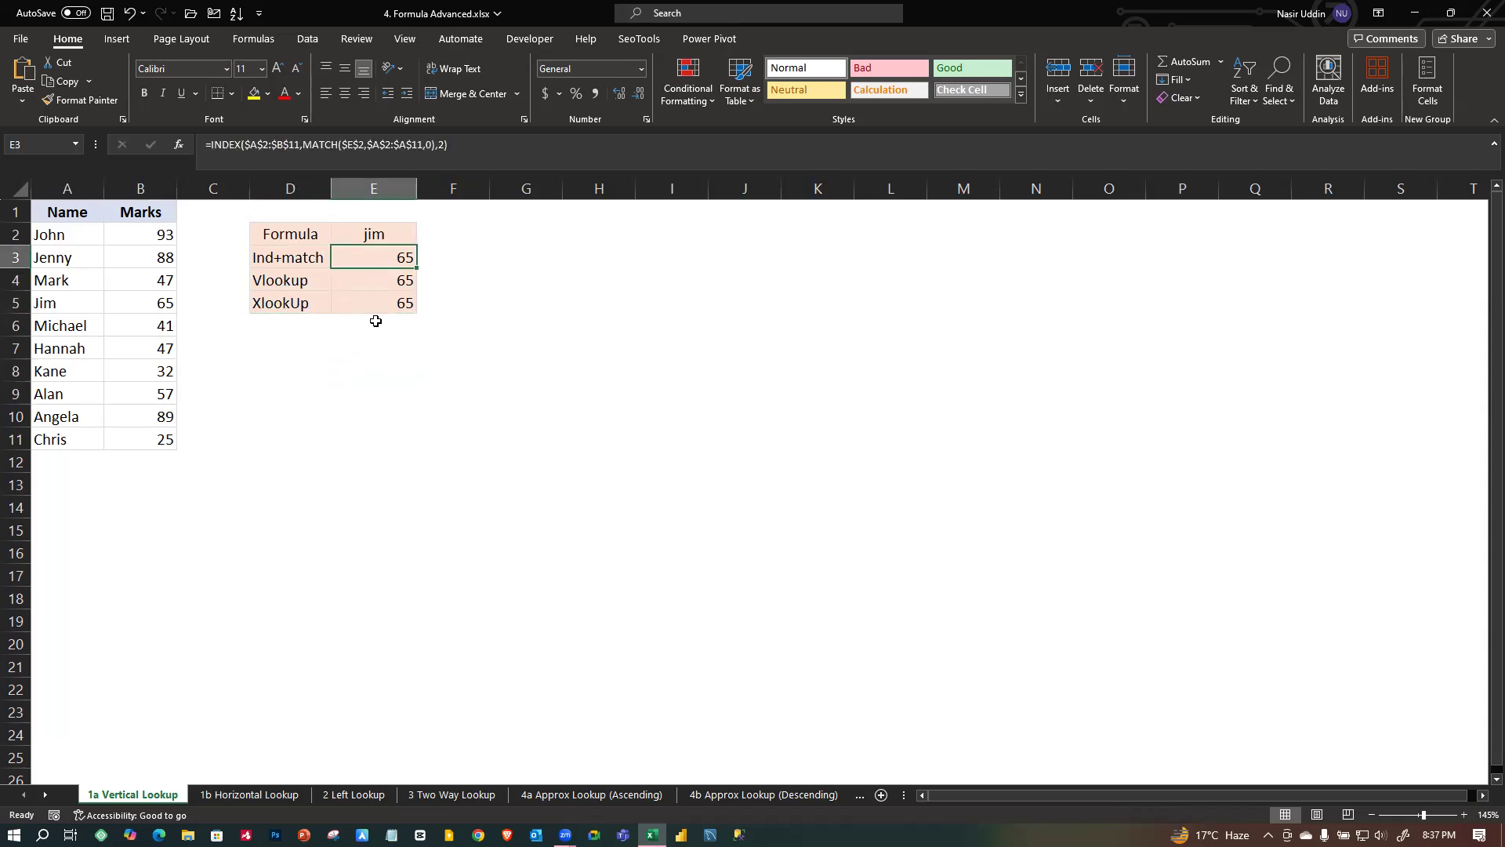
left_click(388, 304)
left_click(391, 261)
left_click(385, 304)
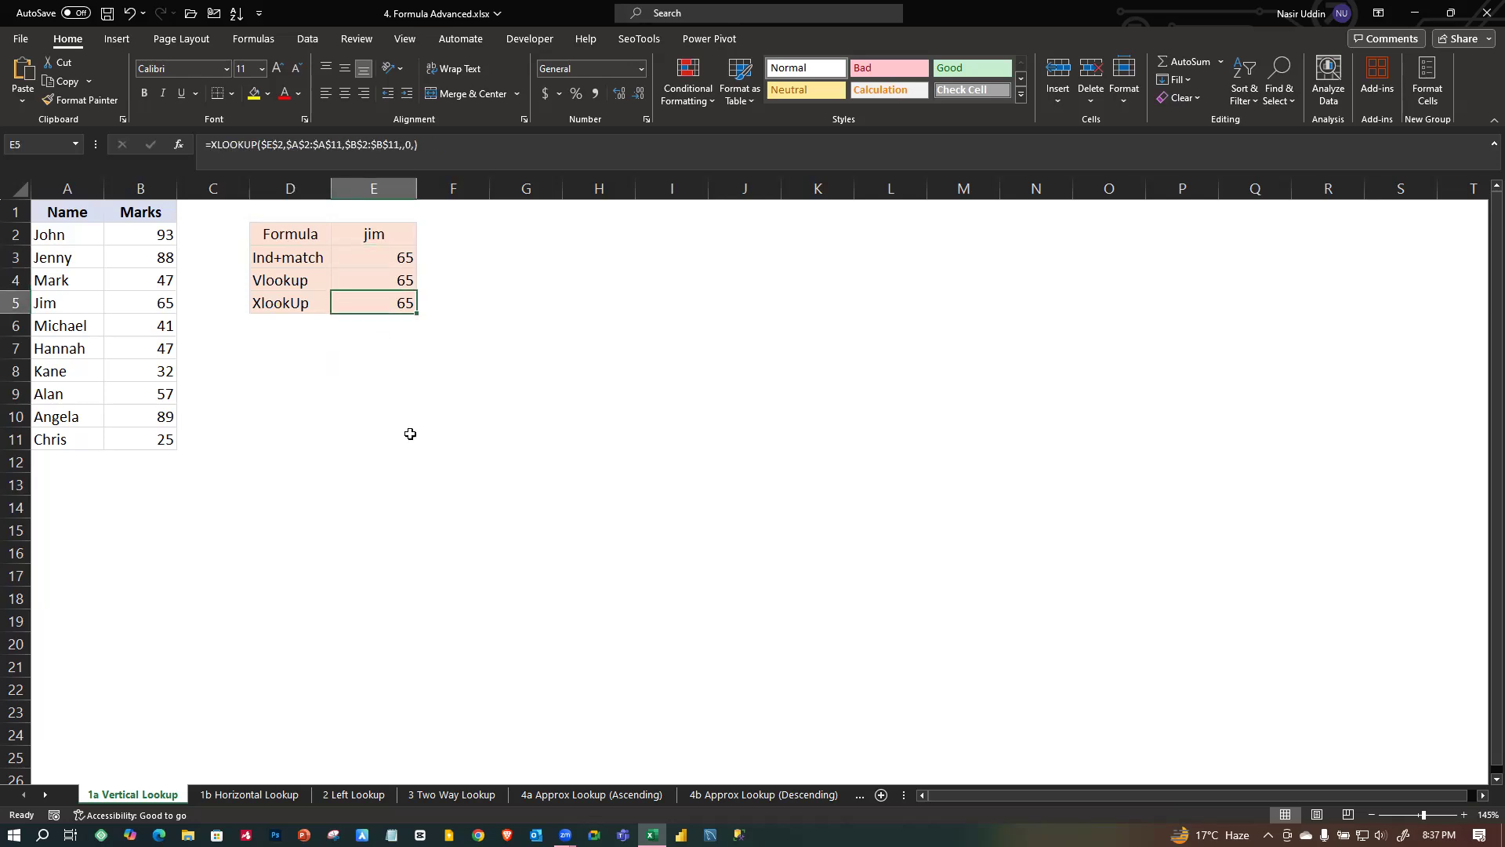
left_click(401, 262)
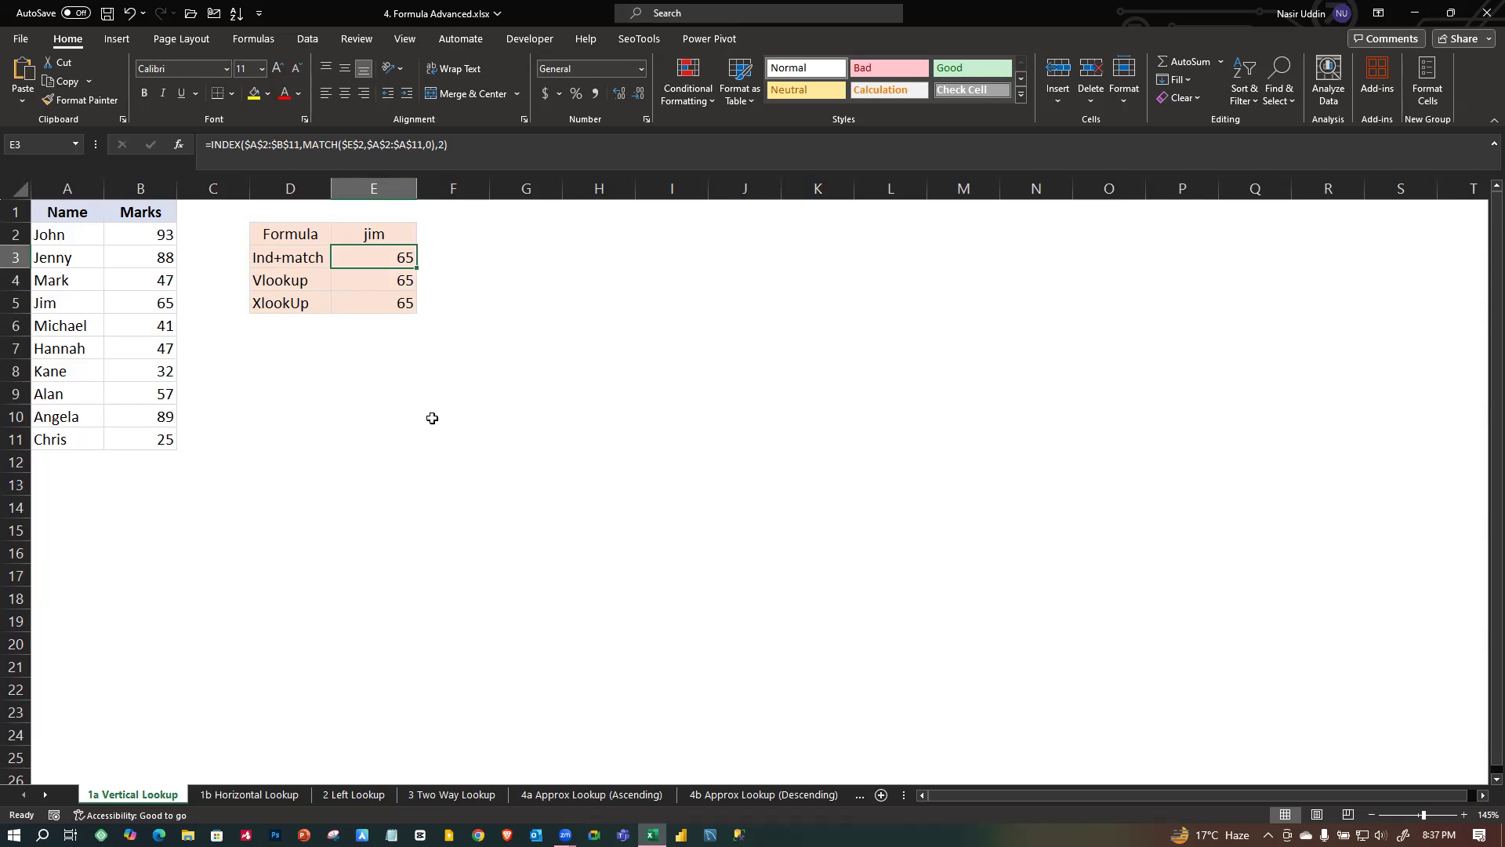
left_click(463, 302)
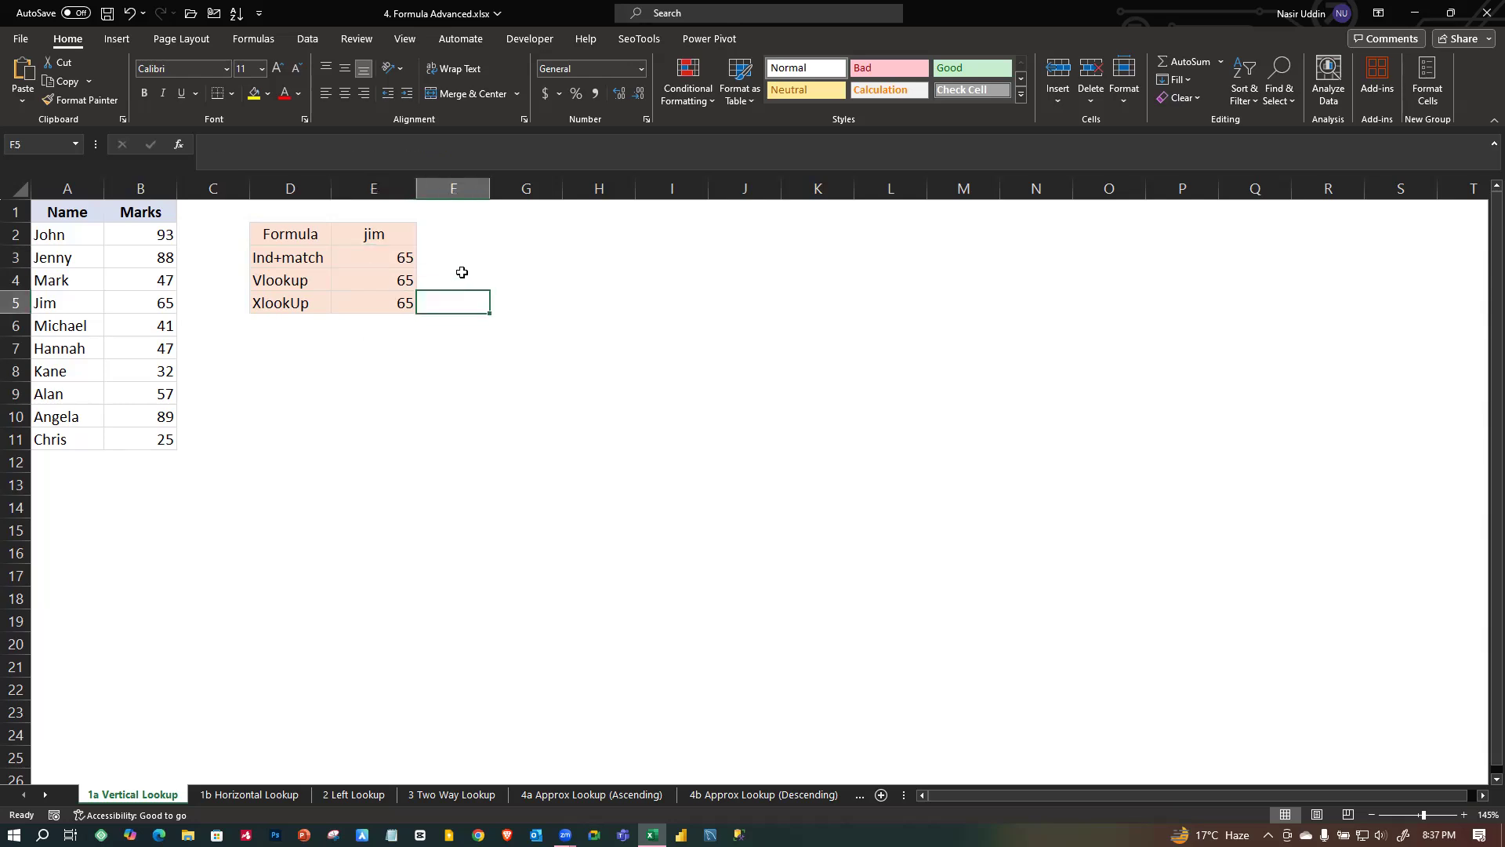
left_click(391, 263)
left_click(468, 255)
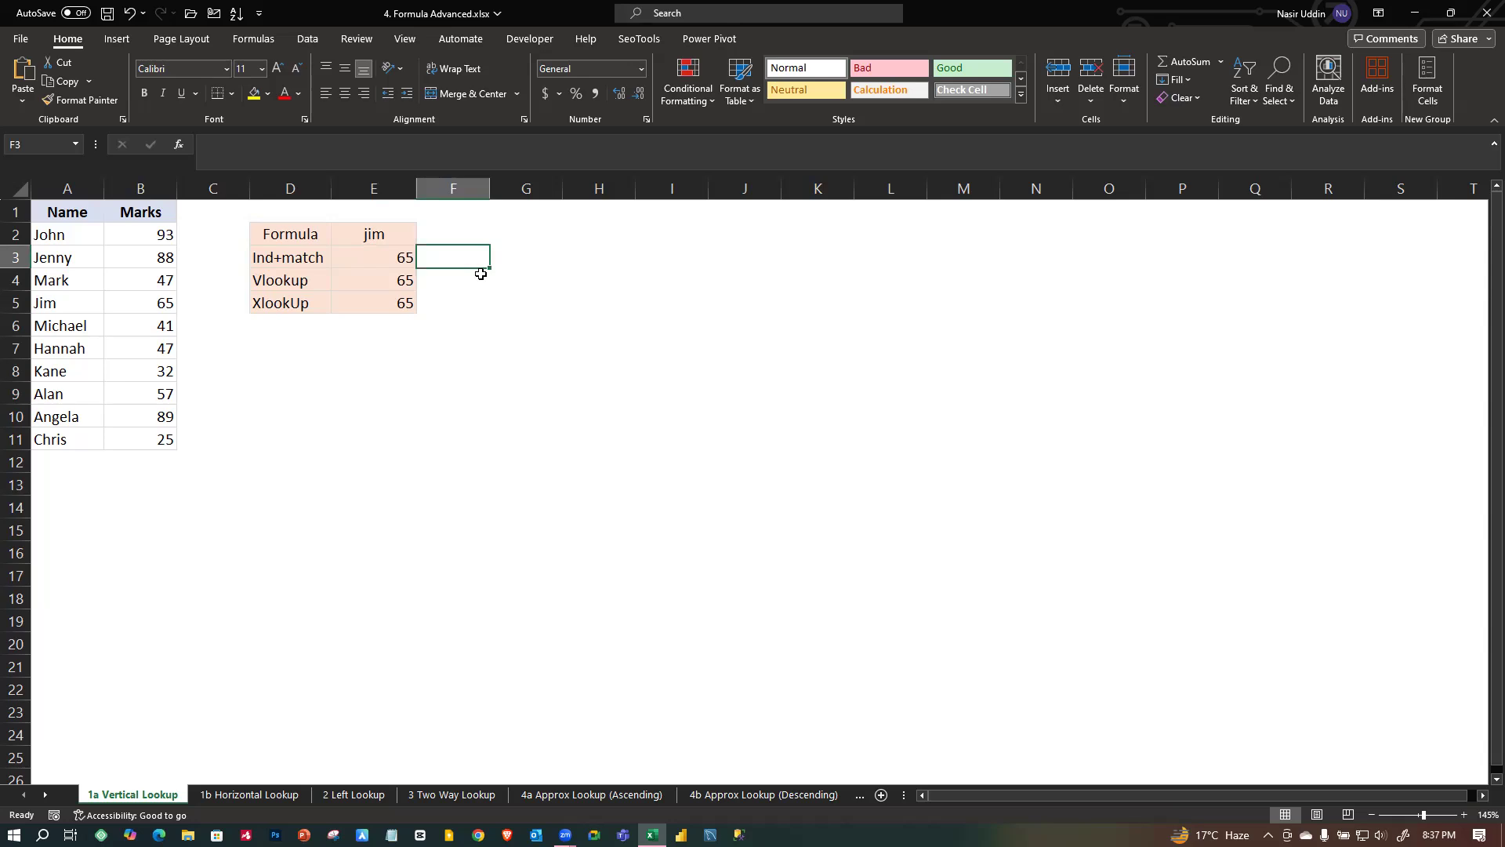
left_click(388, 304)
left_click(386, 345)
left_click(474, 252)
left_click(418, 392)
key("Left")
key("Left")
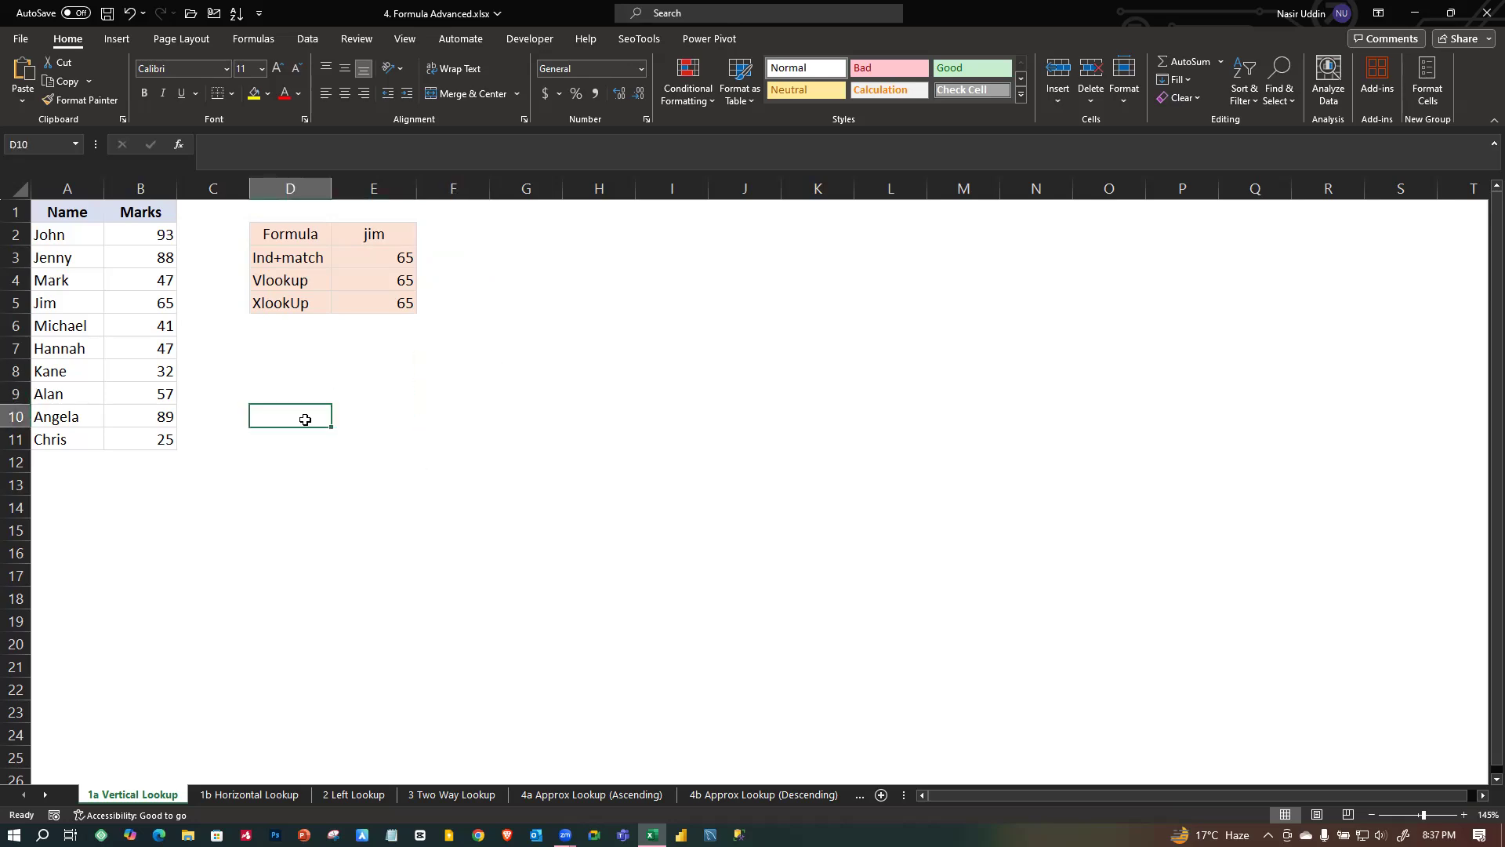
key("Right")
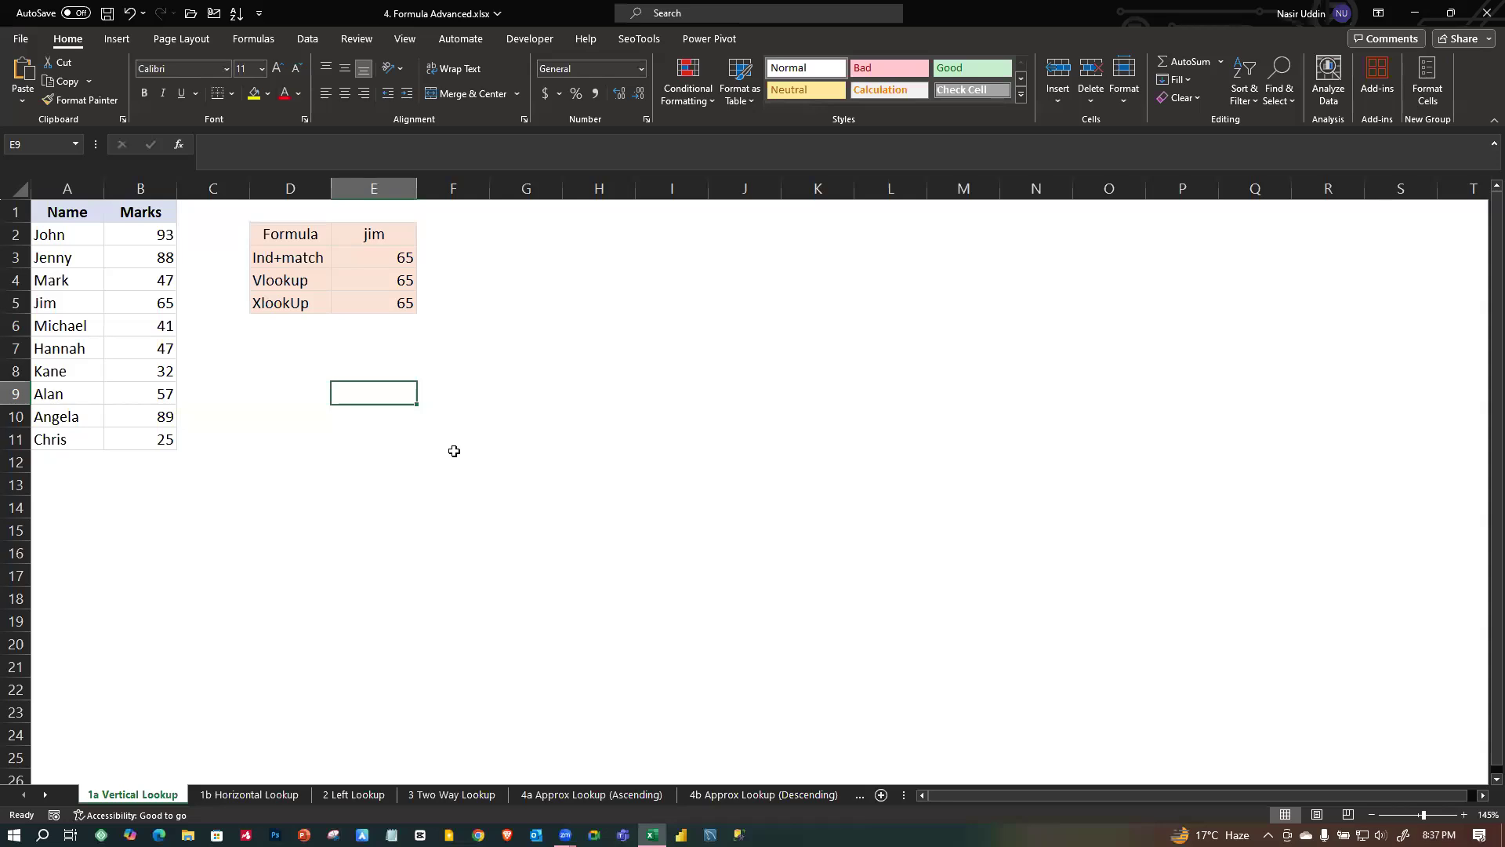
left_click(295, 462)
left_click(325, 394)
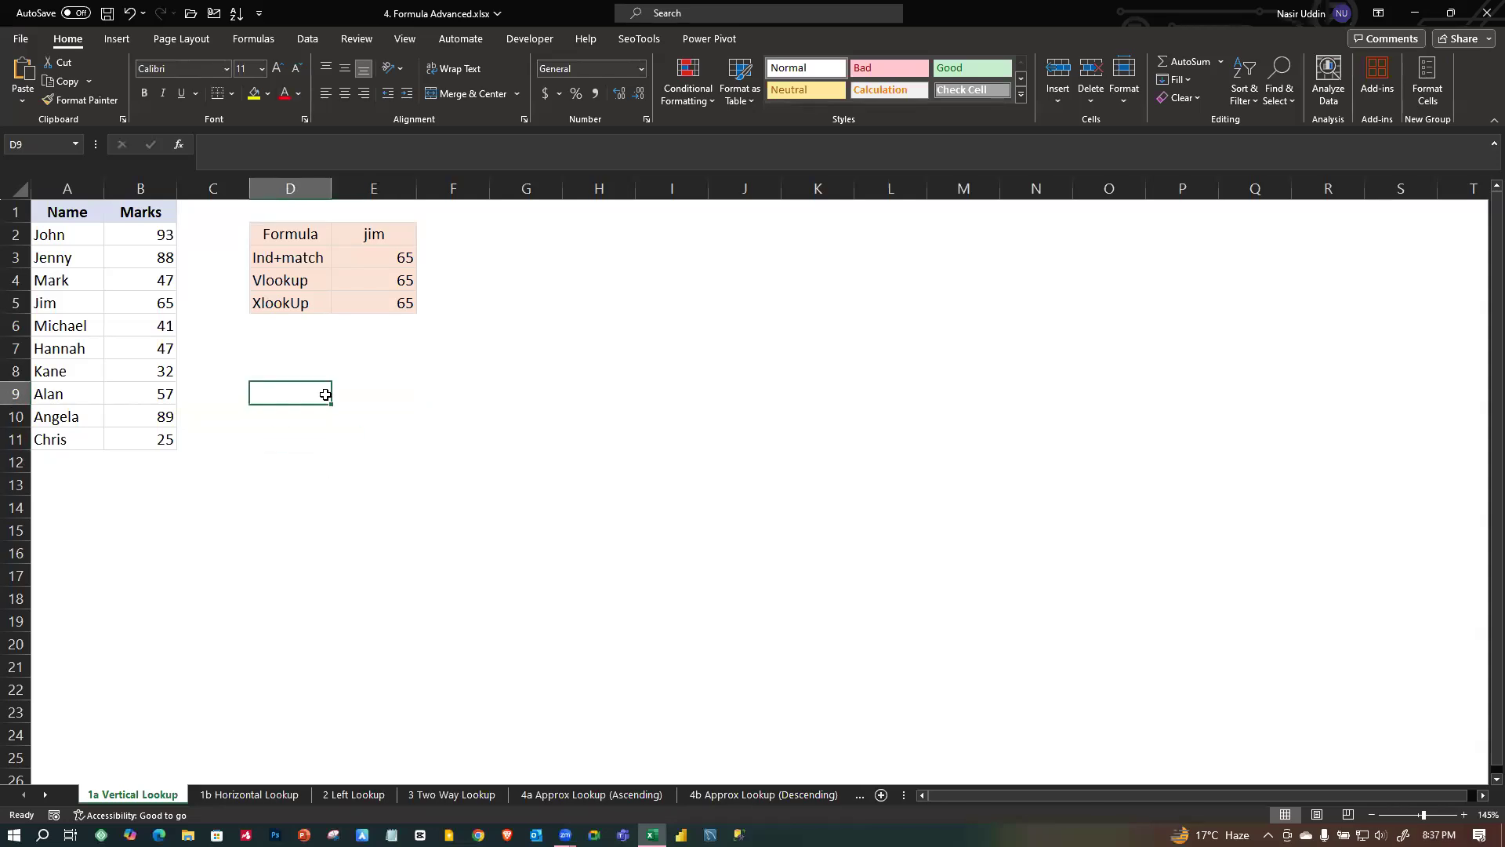
Enter =INDEX(A2:B11,5,2) in cell E11, and check the result against the fifth record in row 6.
left_click_drag(48, 235, 79, 337)
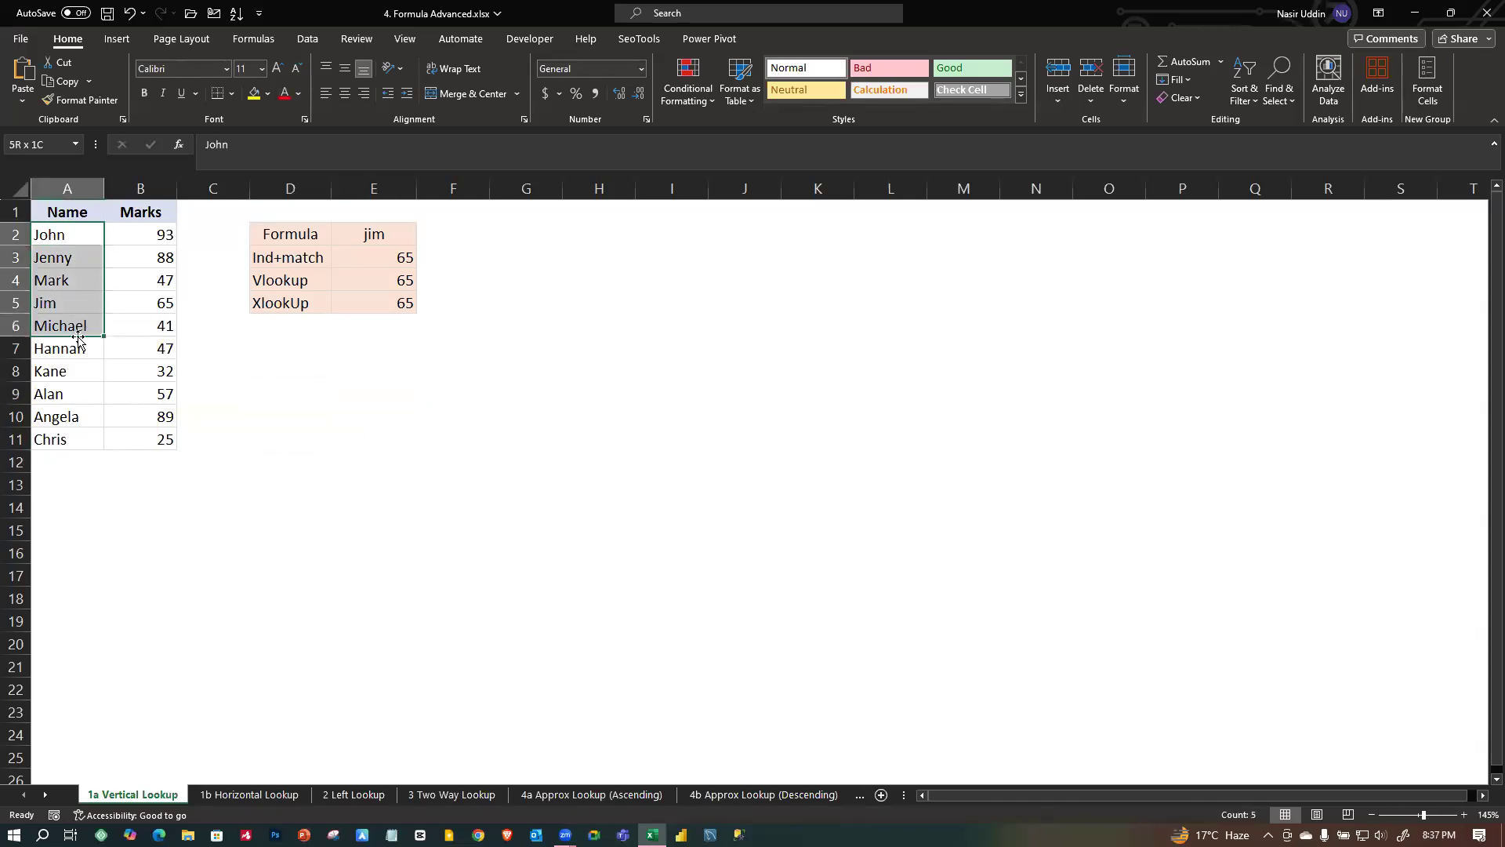
left_click(366, 438)
type("=ind")
key("Tab")
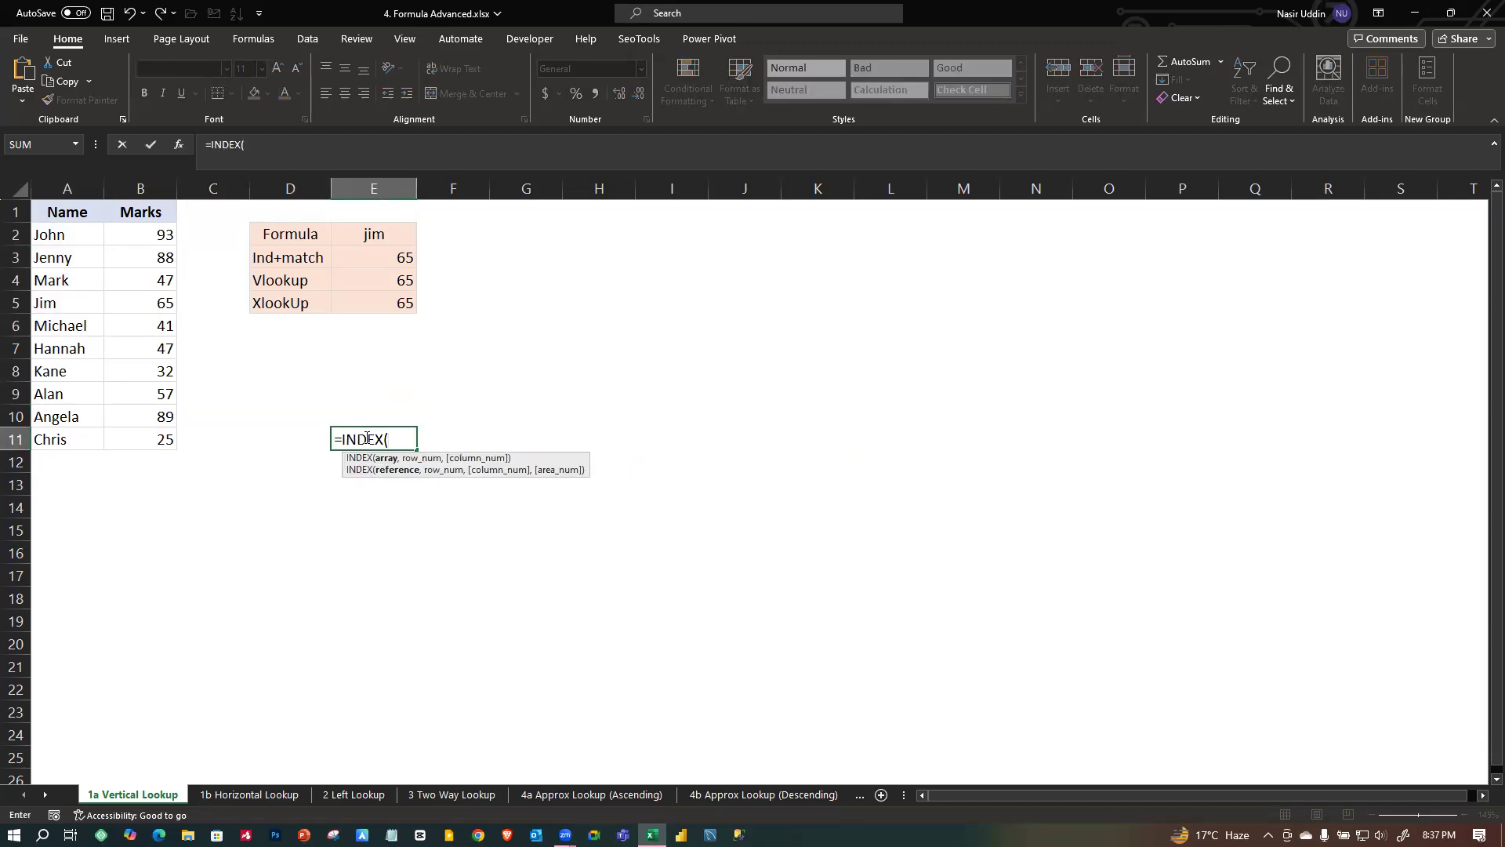
left_click_drag(62, 239, 142, 427)
type(",")
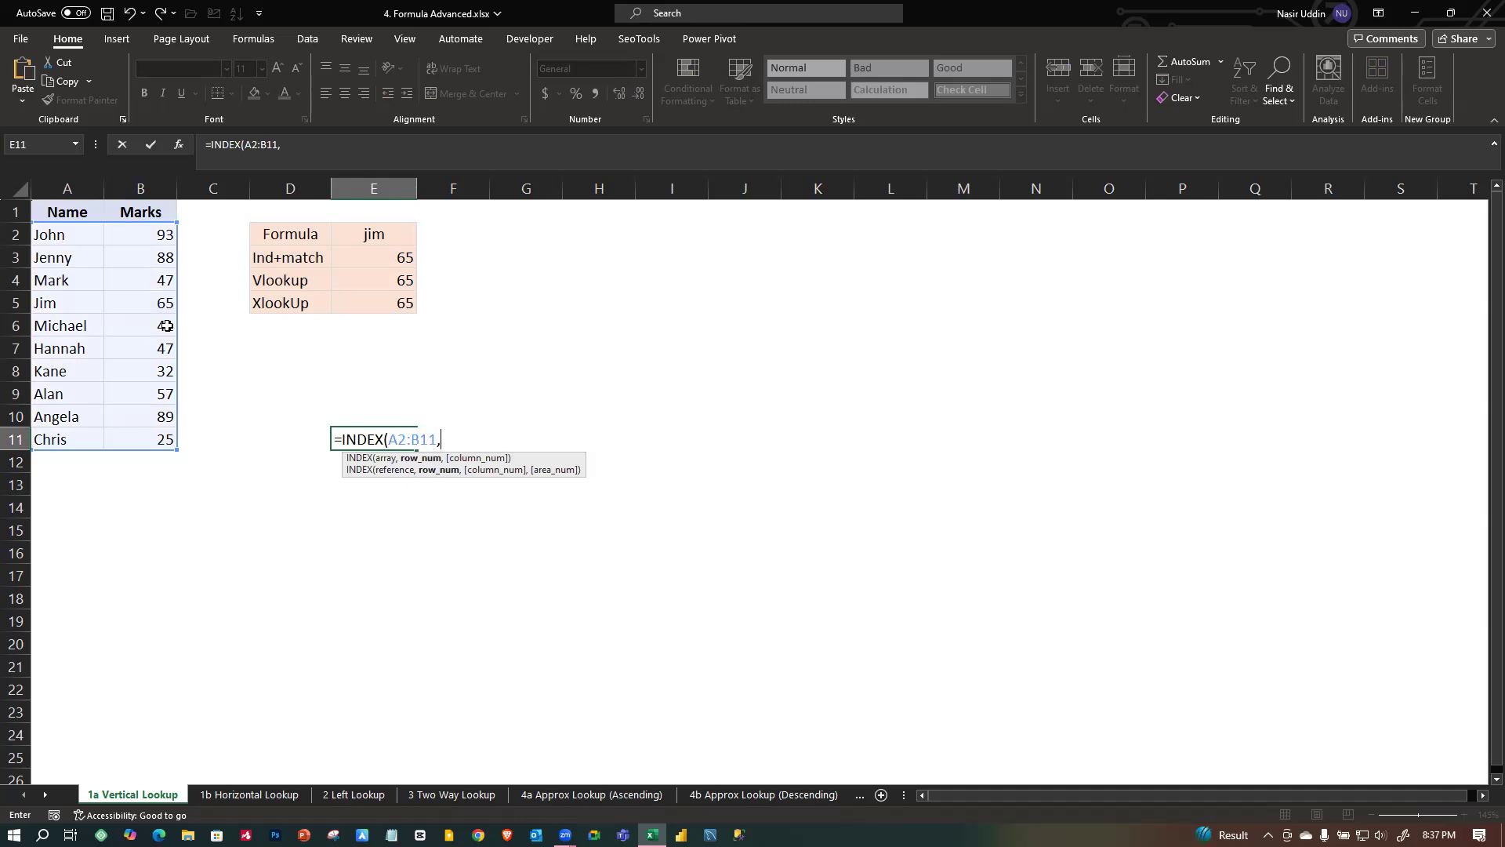
type(",2")
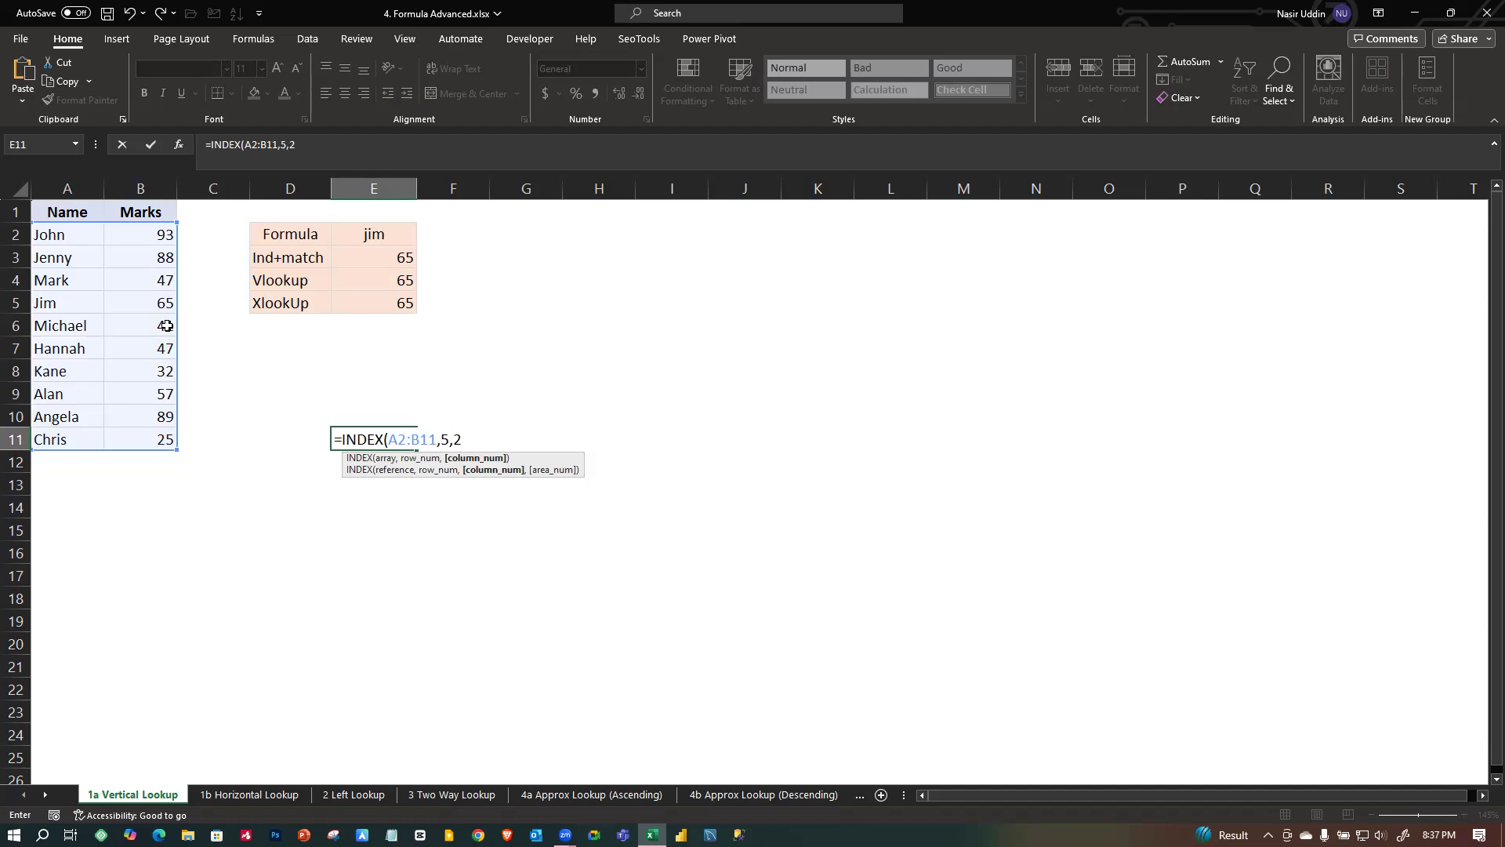
key("Return")
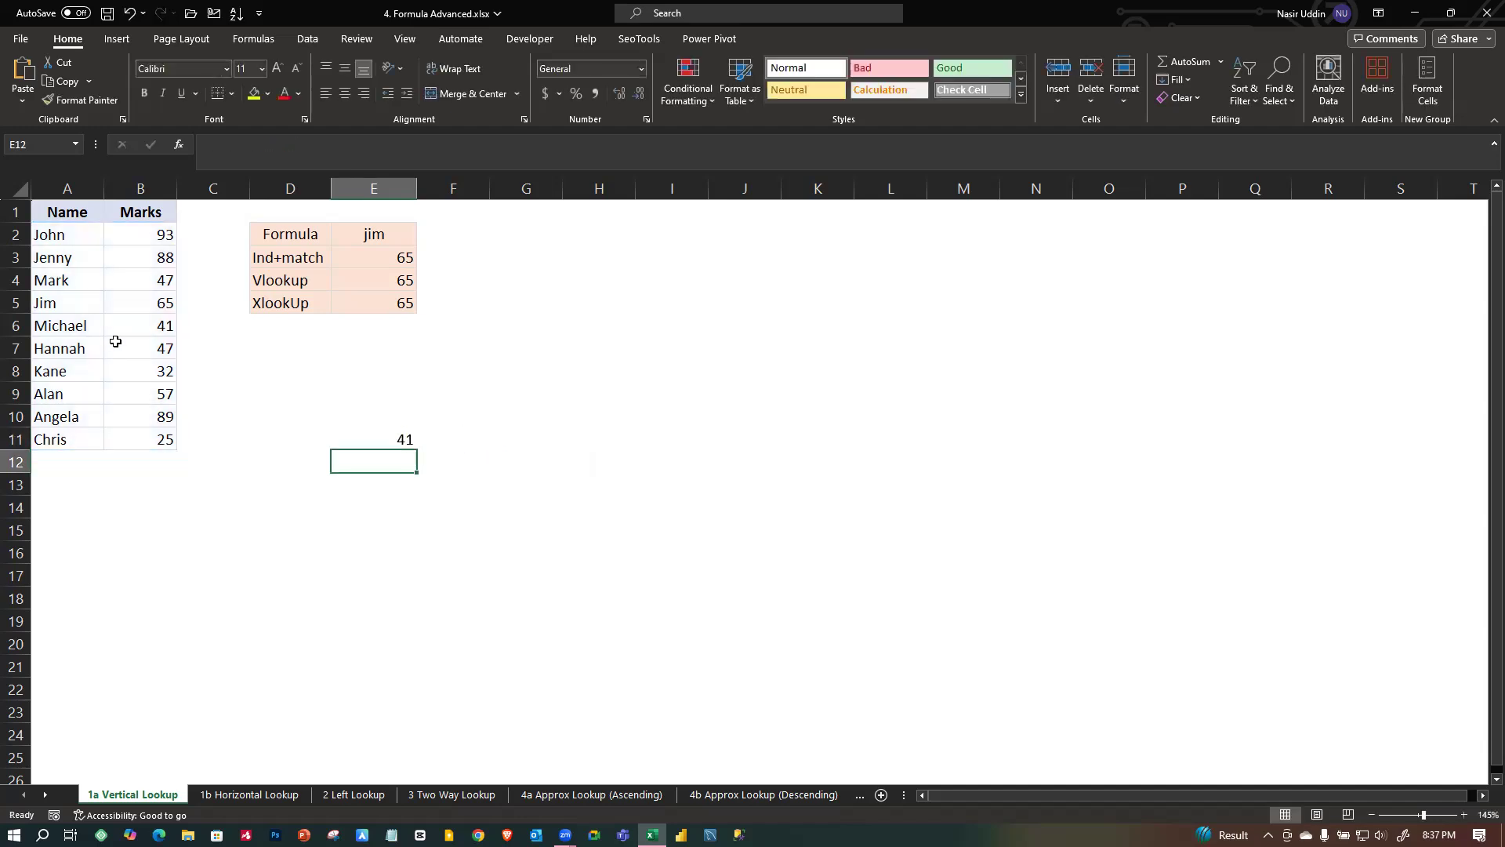
left_click(47, 326)
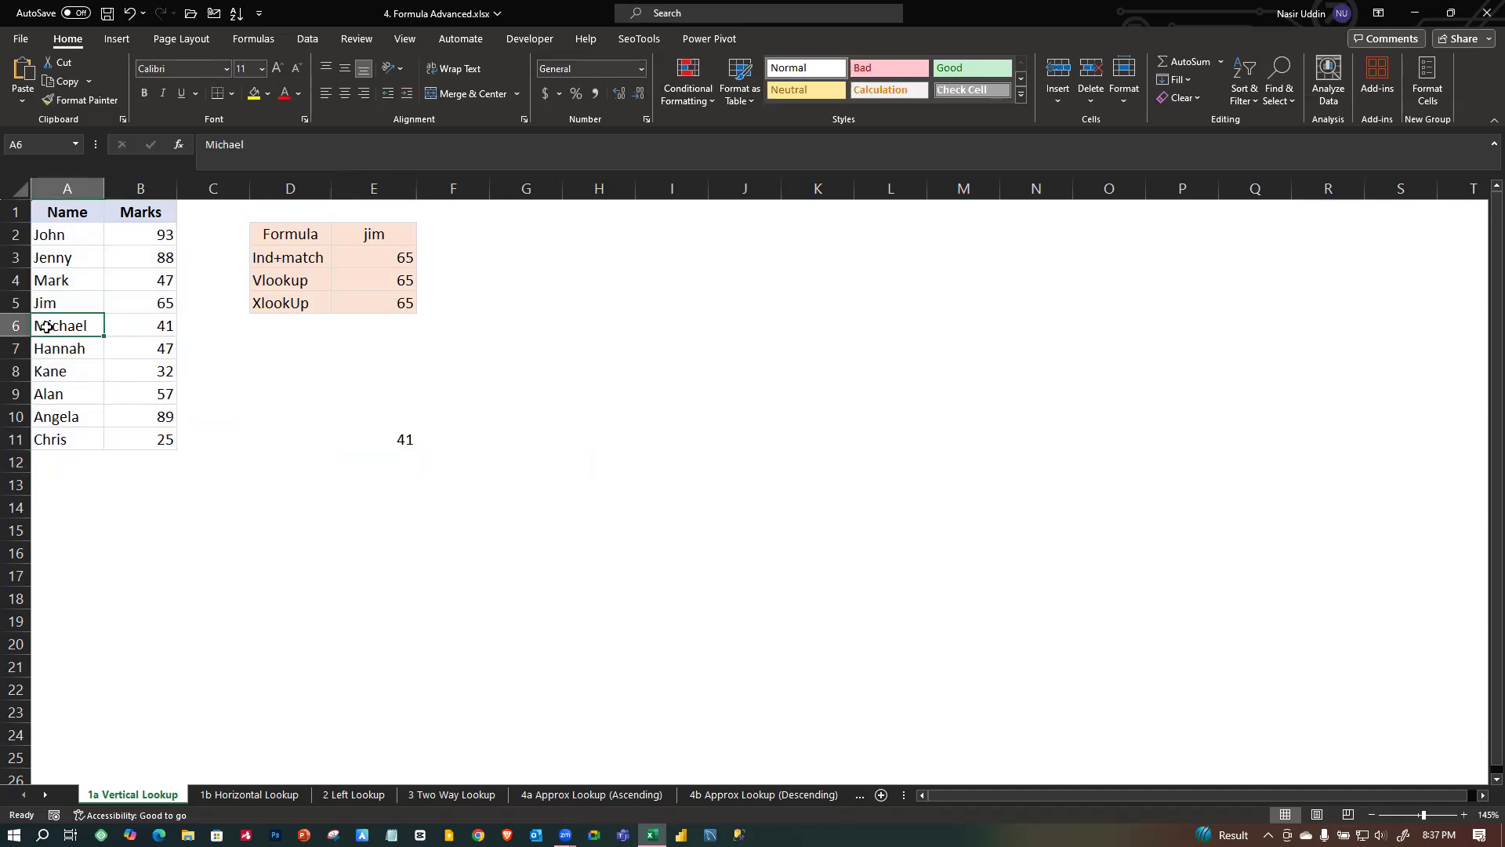
left_click(151, 329)
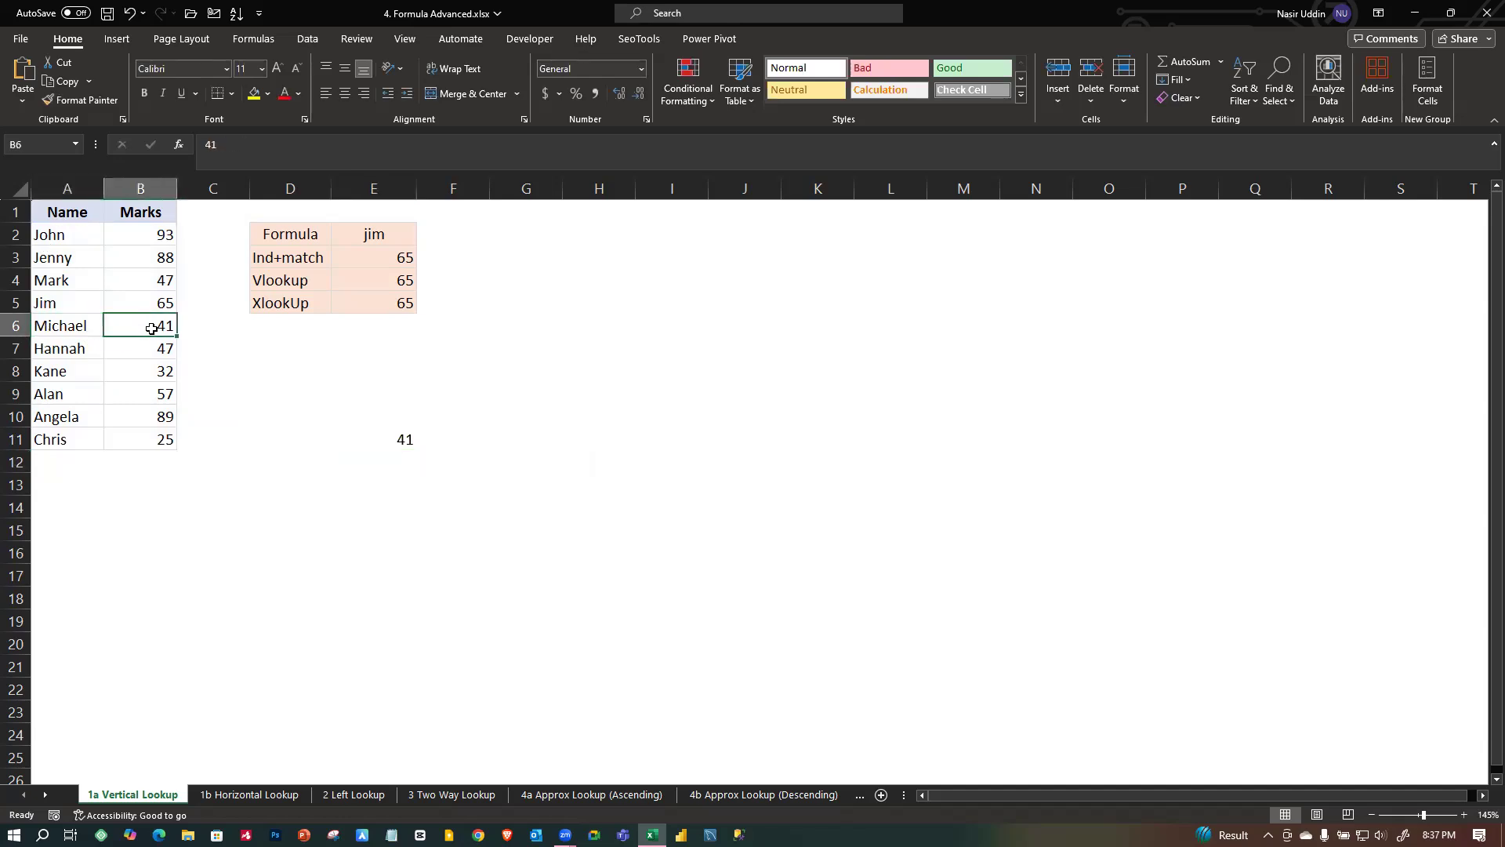
Clear the INDEX formula from cell E11.
left_click(403, 439)
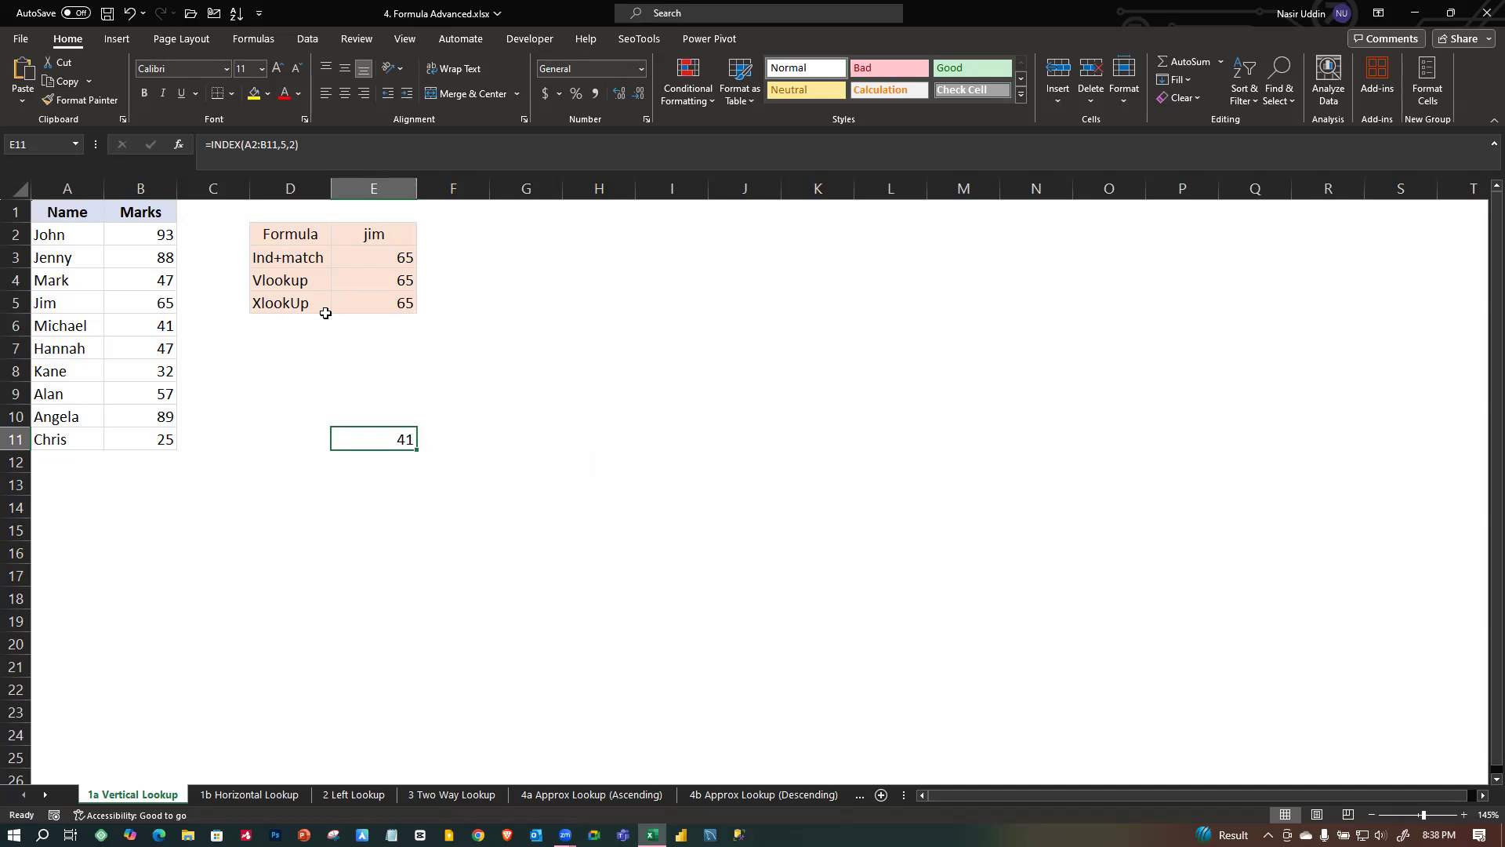
key("BackSpace")
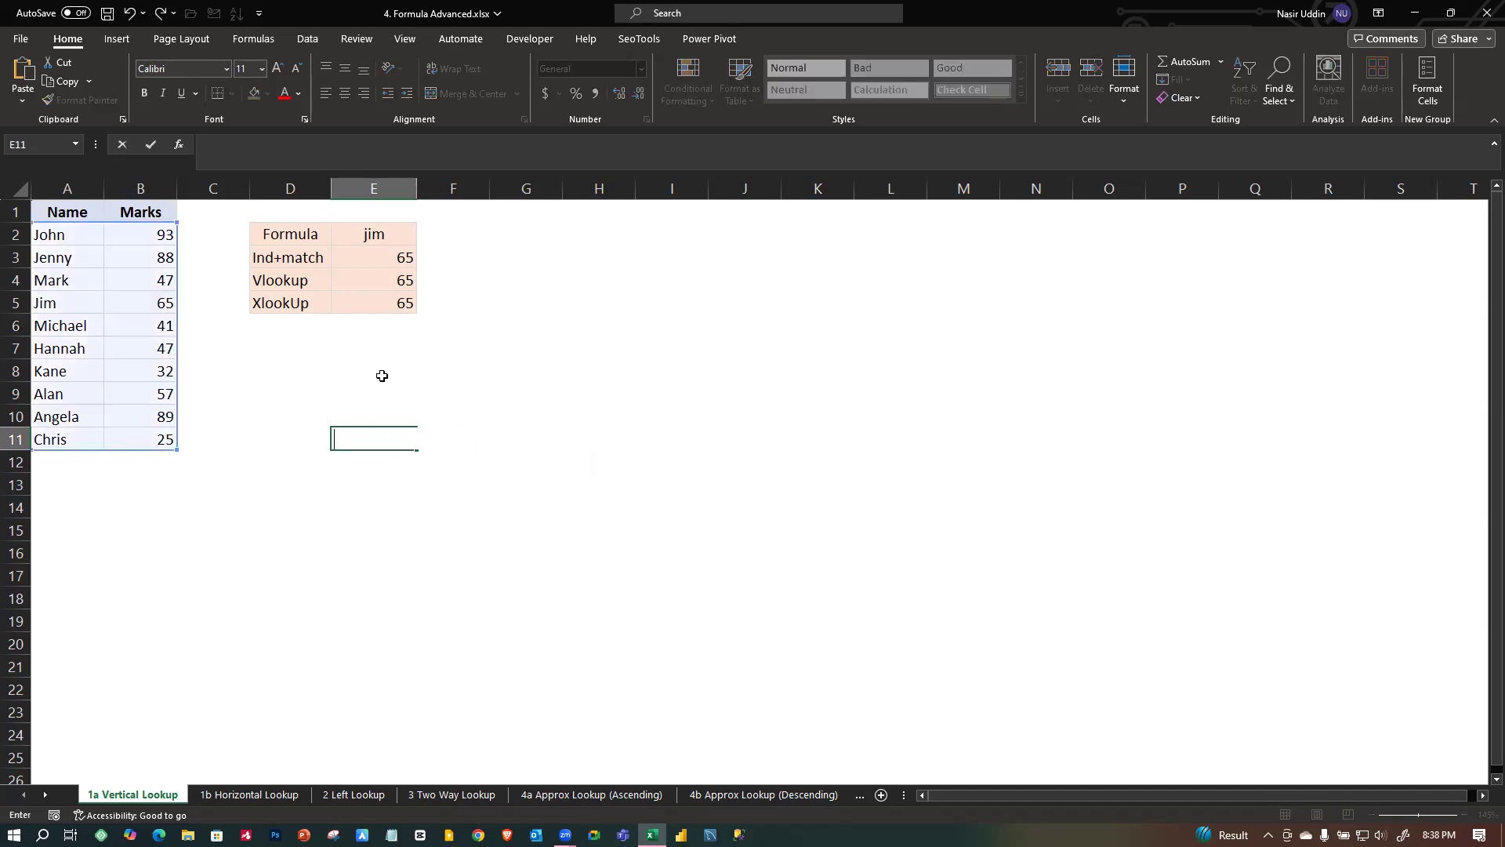
left_click(619, 392)
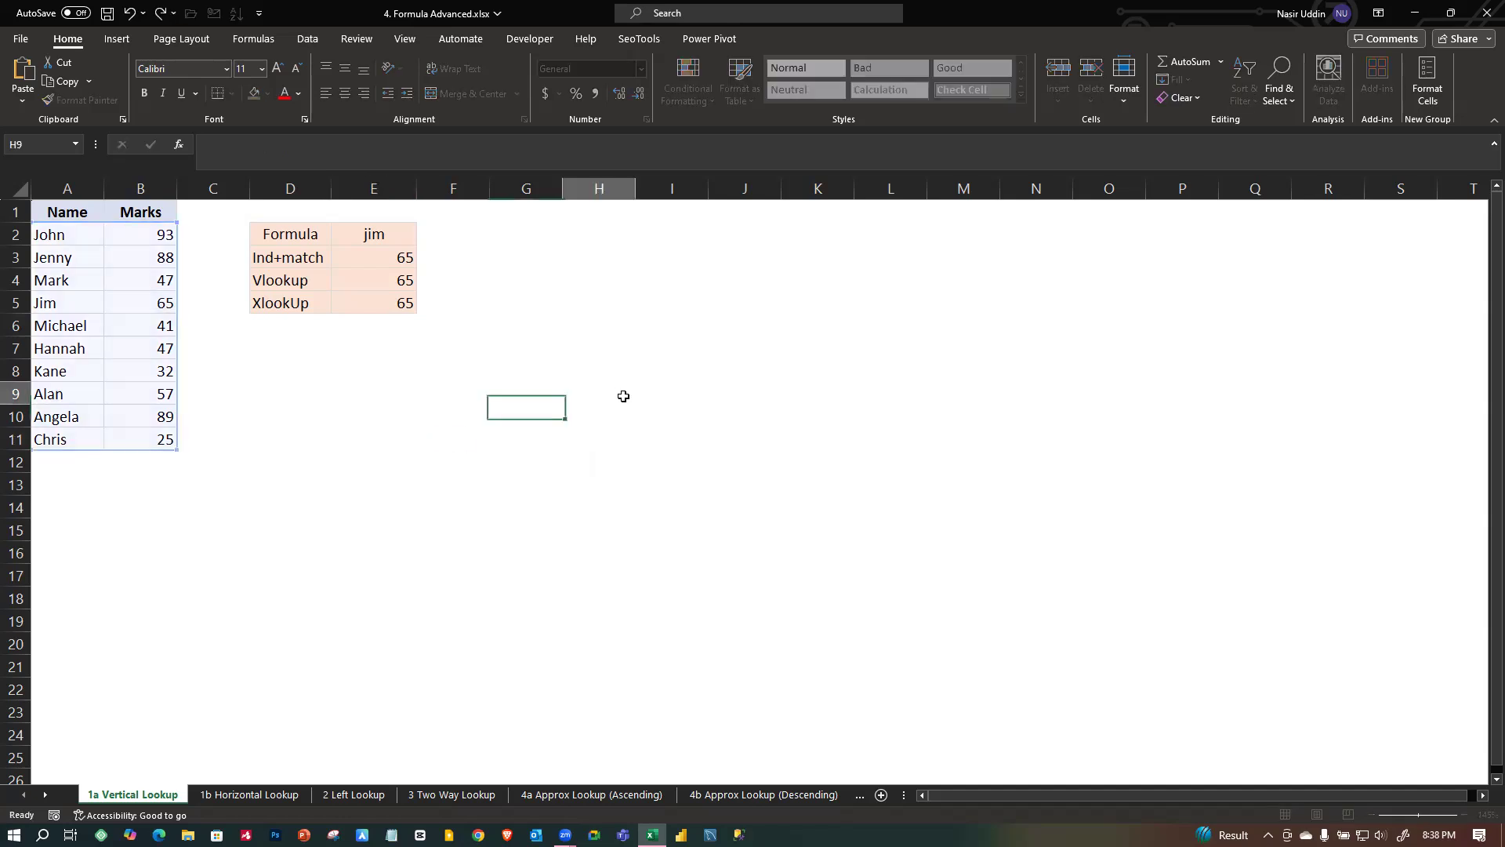
Start an INDEX formula in cell F3 with A1:B11 as its array.
left_click(470, 252)
type("=")
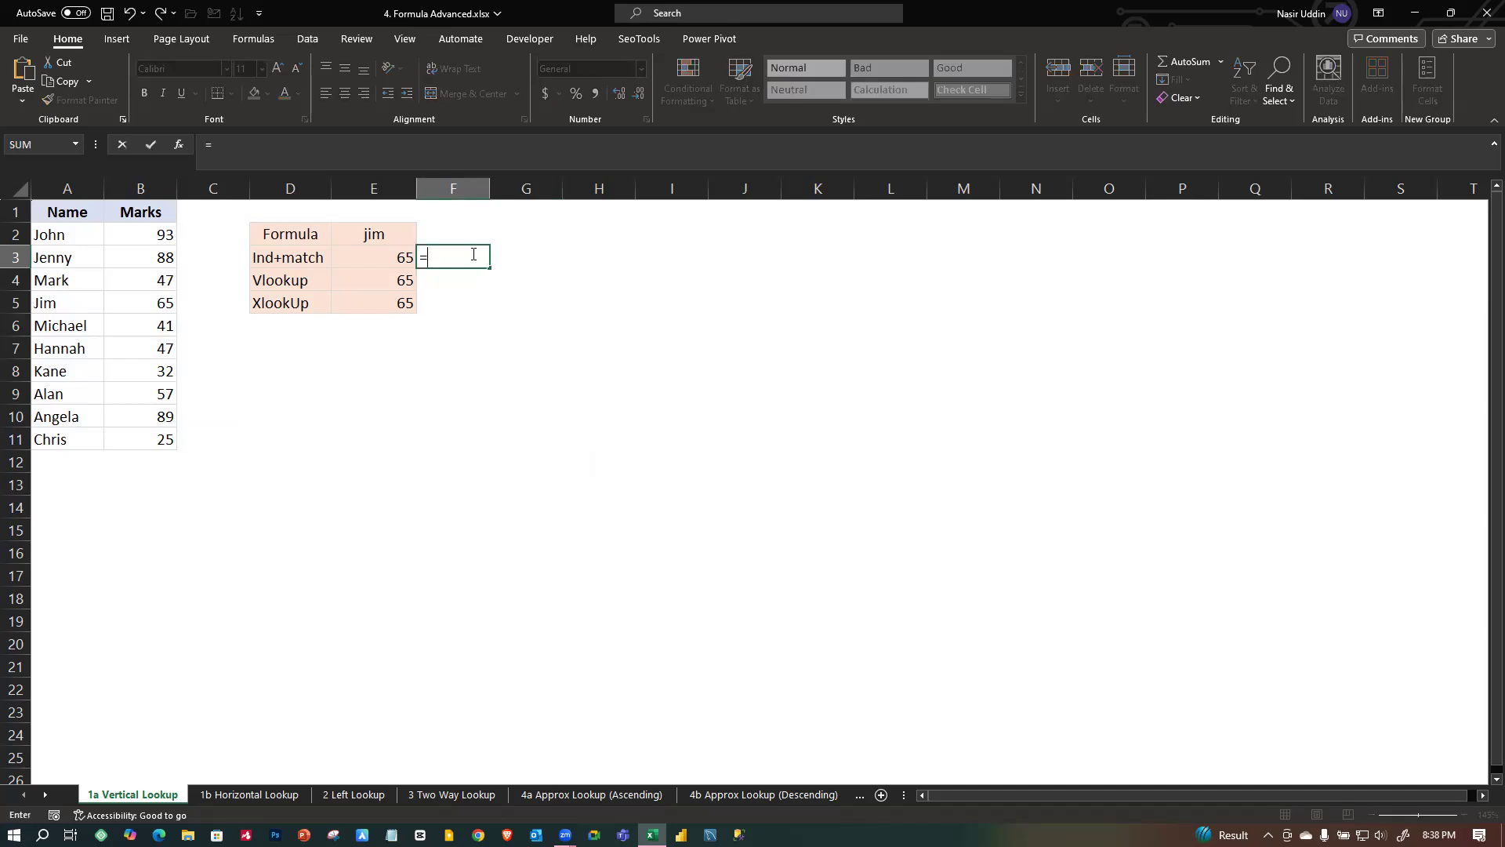
type("in")
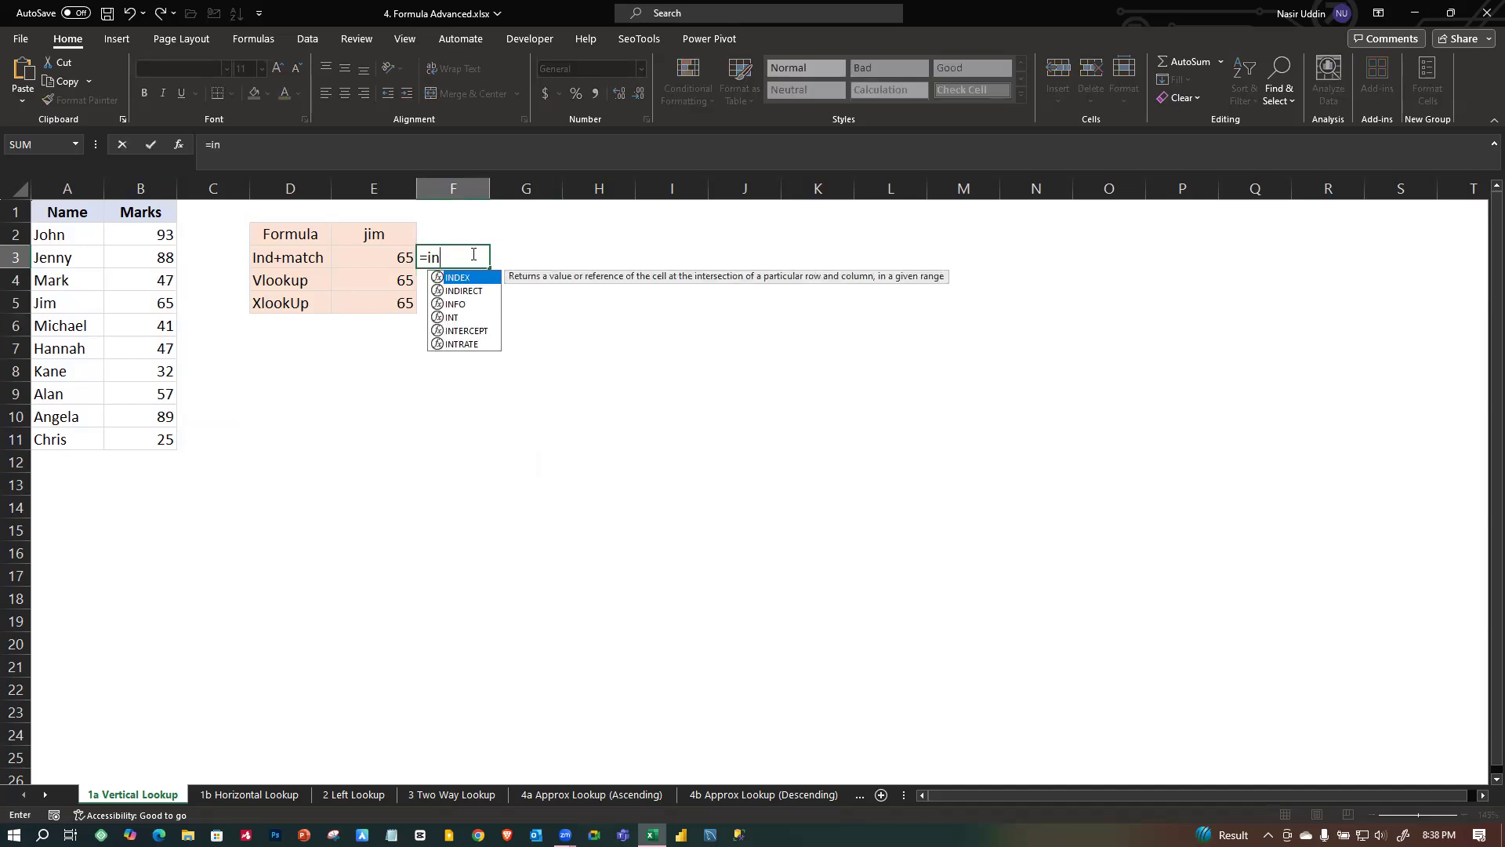
key("Tab")
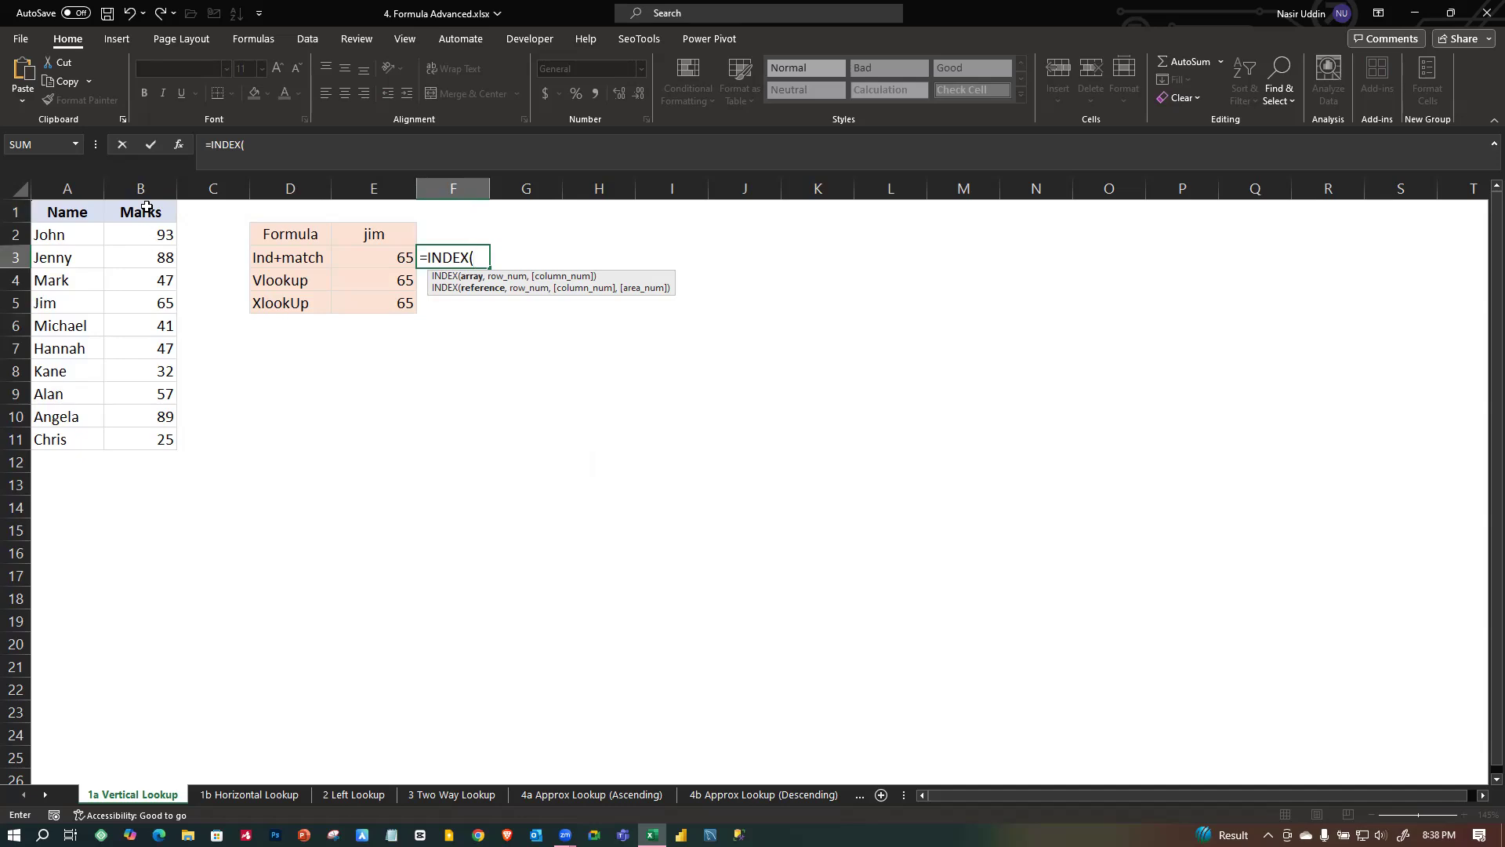
left_click_drag(41, 213, 160, 436)
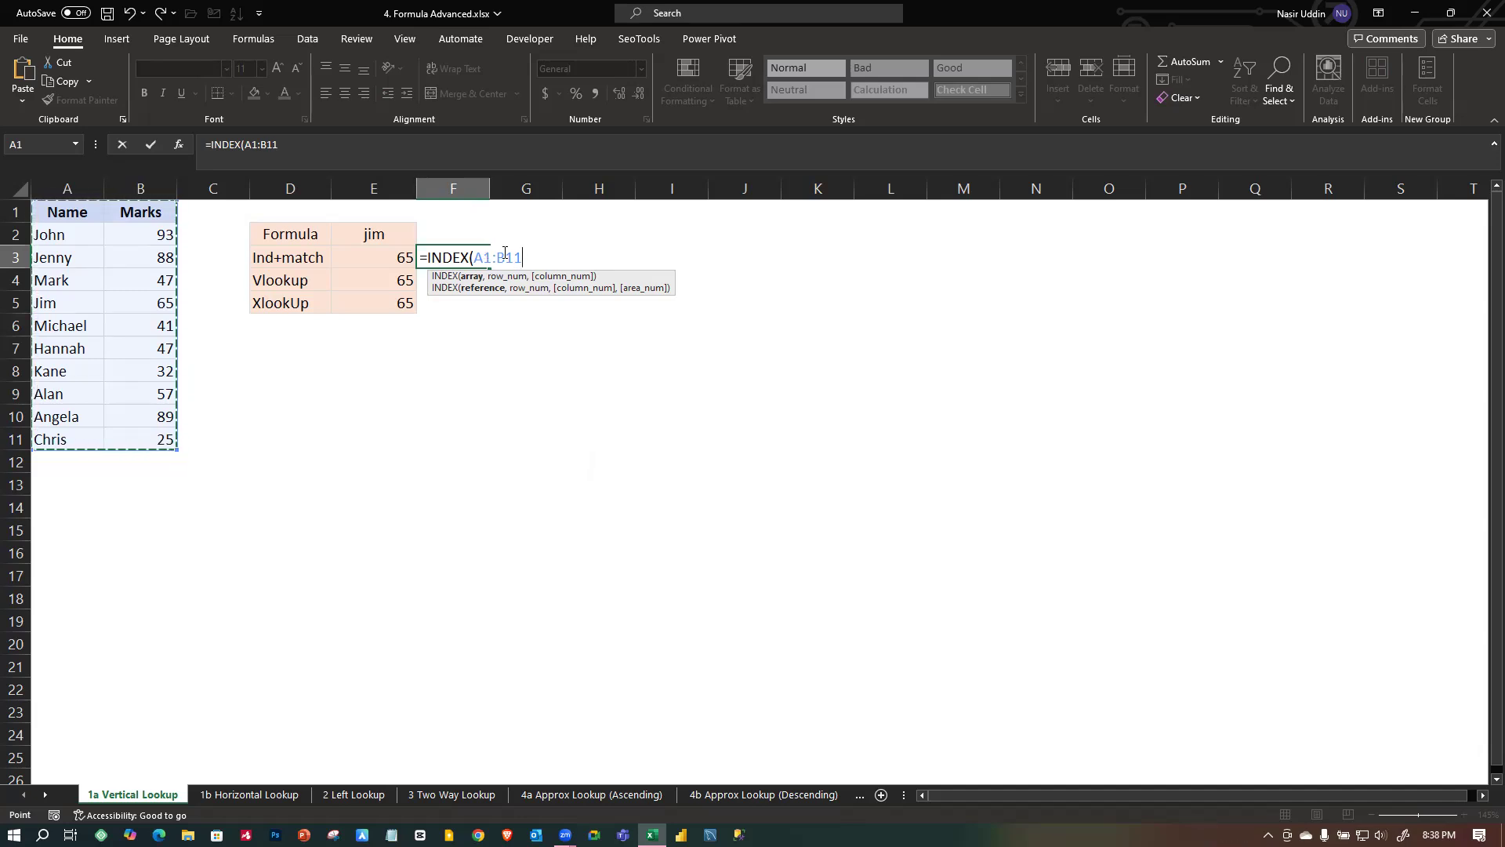
type(",")
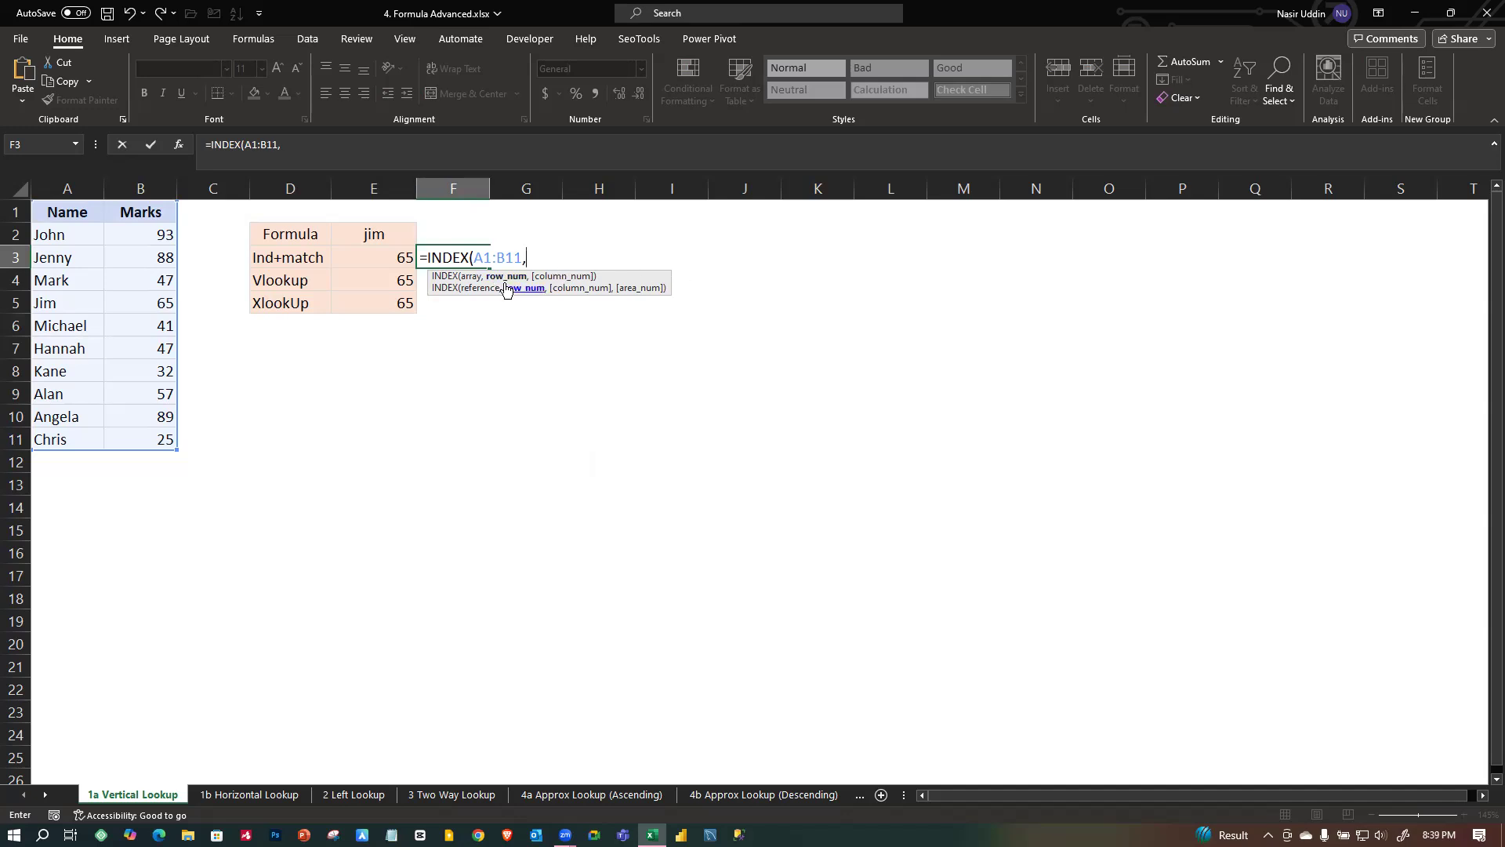
Nest a MATCH function as the row number in the F3 formula, with the absolute reference $E$2 as its lookup value.
type("345")
type("ma")
type("tc")
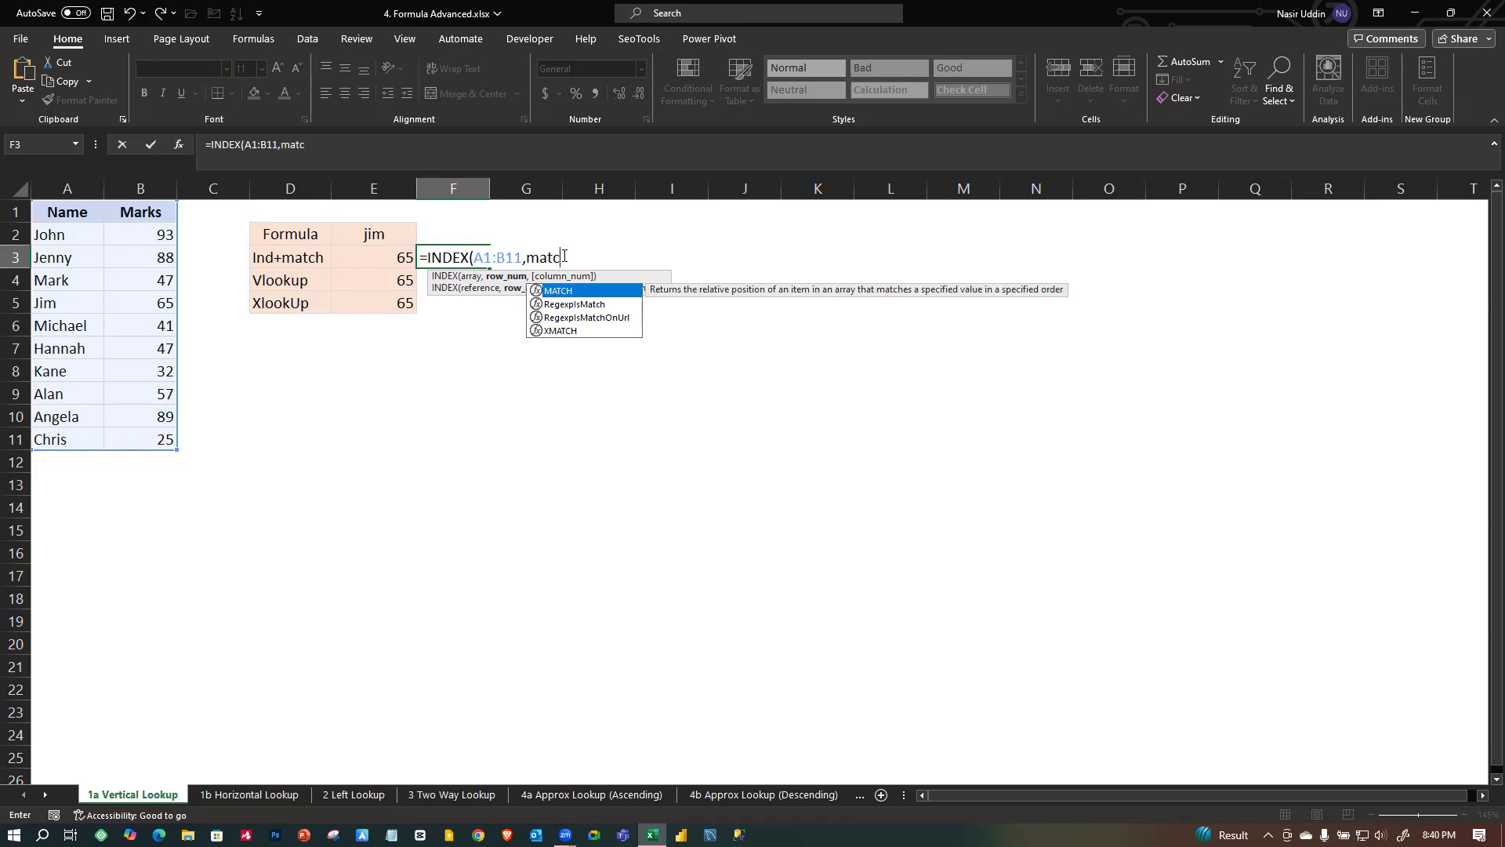
key("Tab")
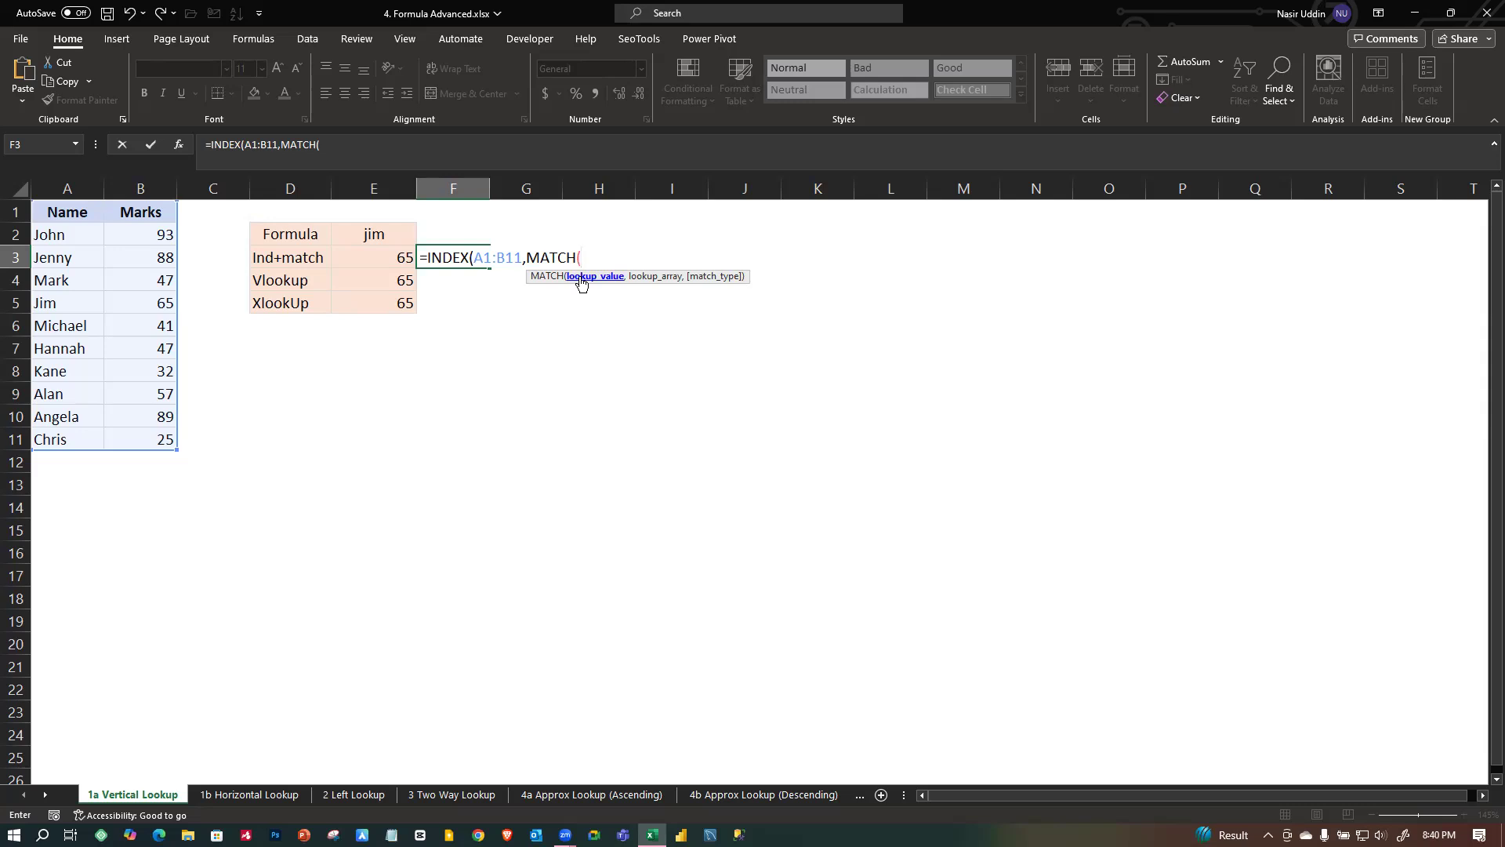
left_click(371, 235)
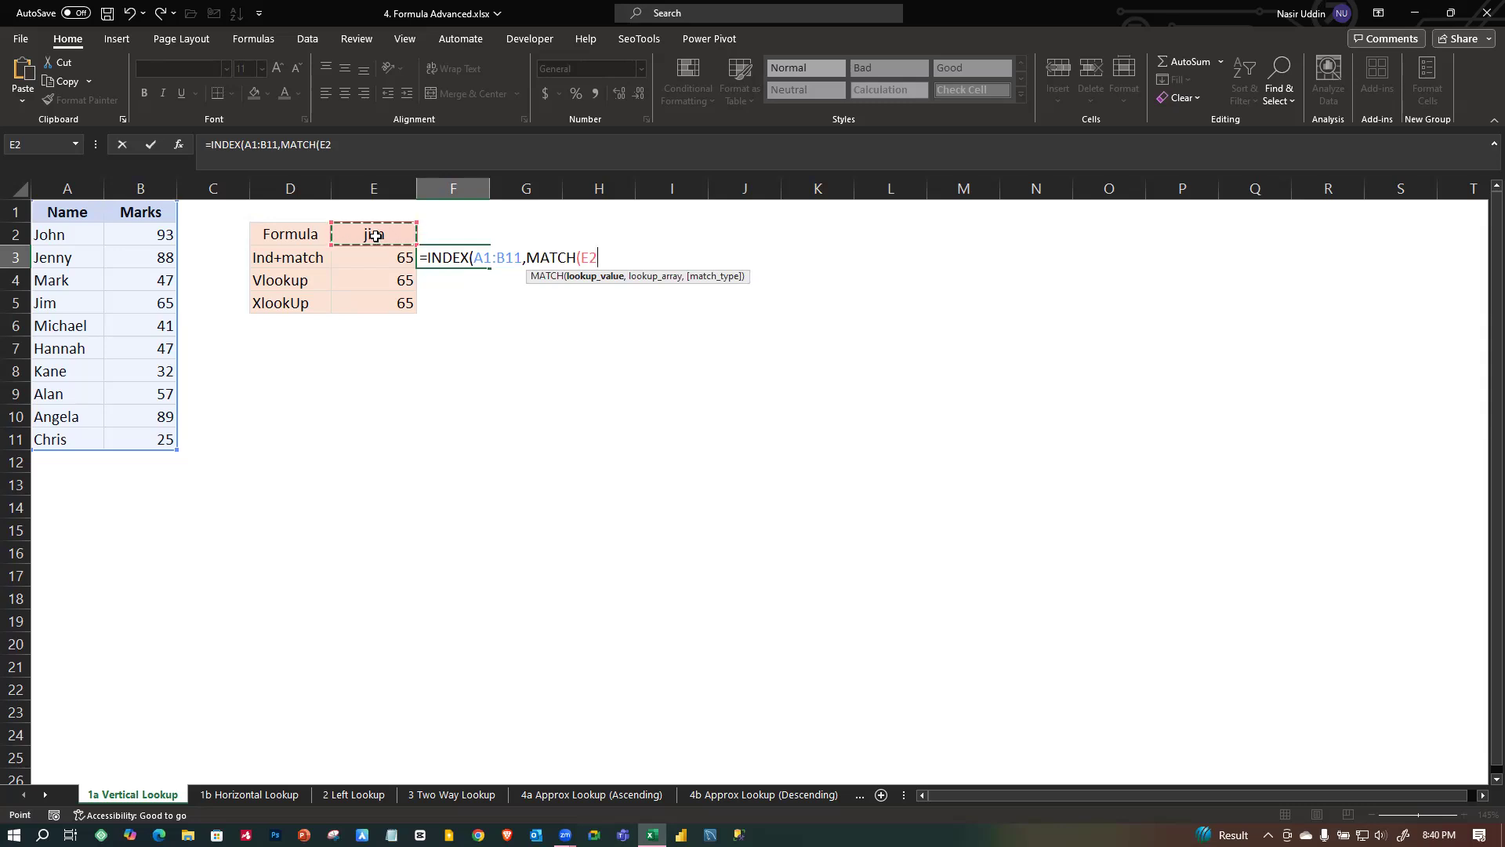
key("F4")
type(",")
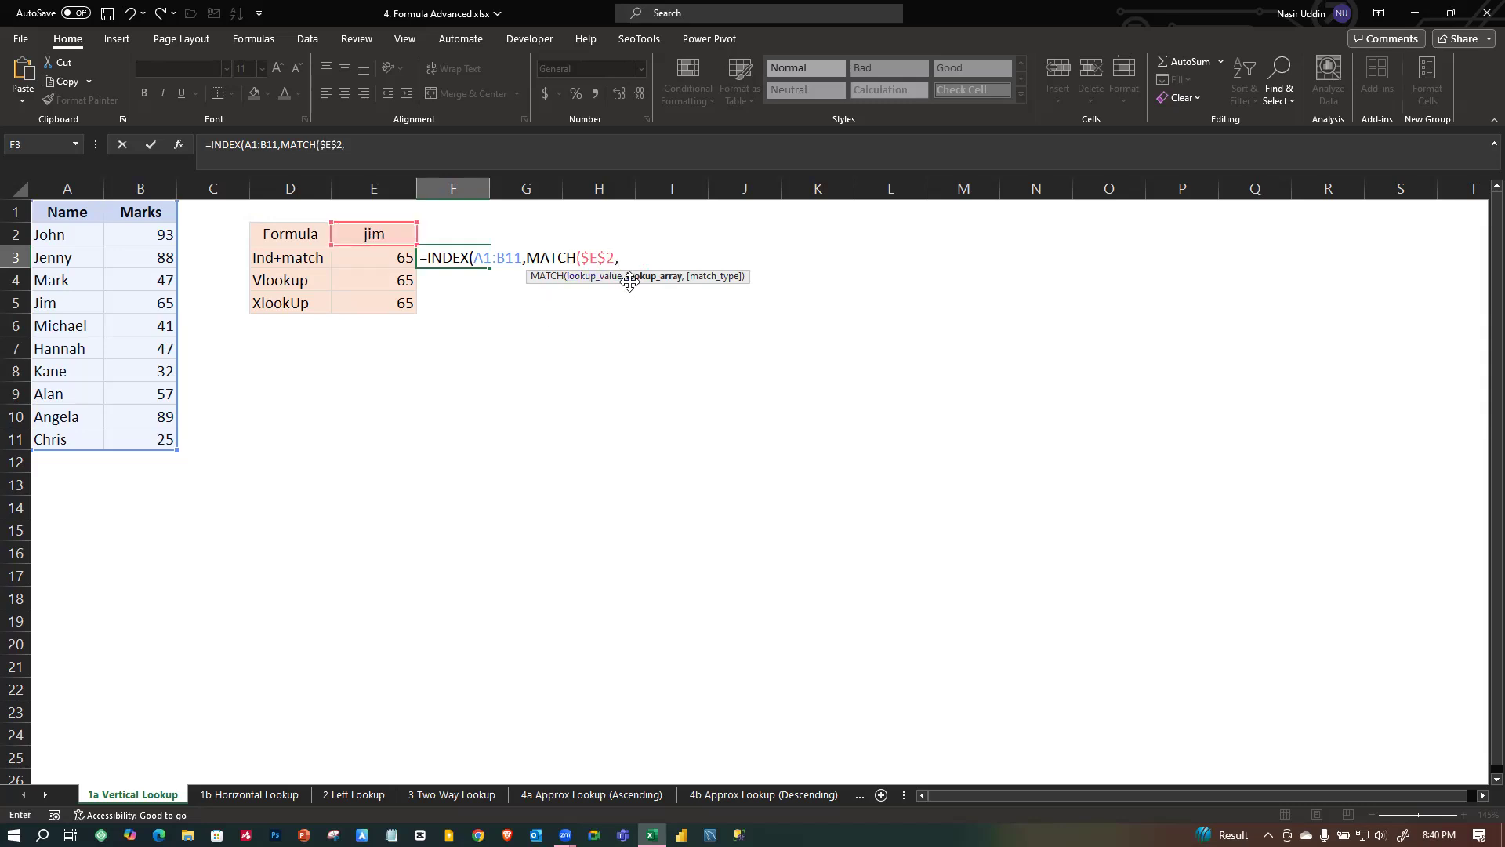
Complete the MATCH function with $A$1:$A$11 as the absolute lookup array and 0 for an exact match.
left_click_drag(43, 211, 65, 433)
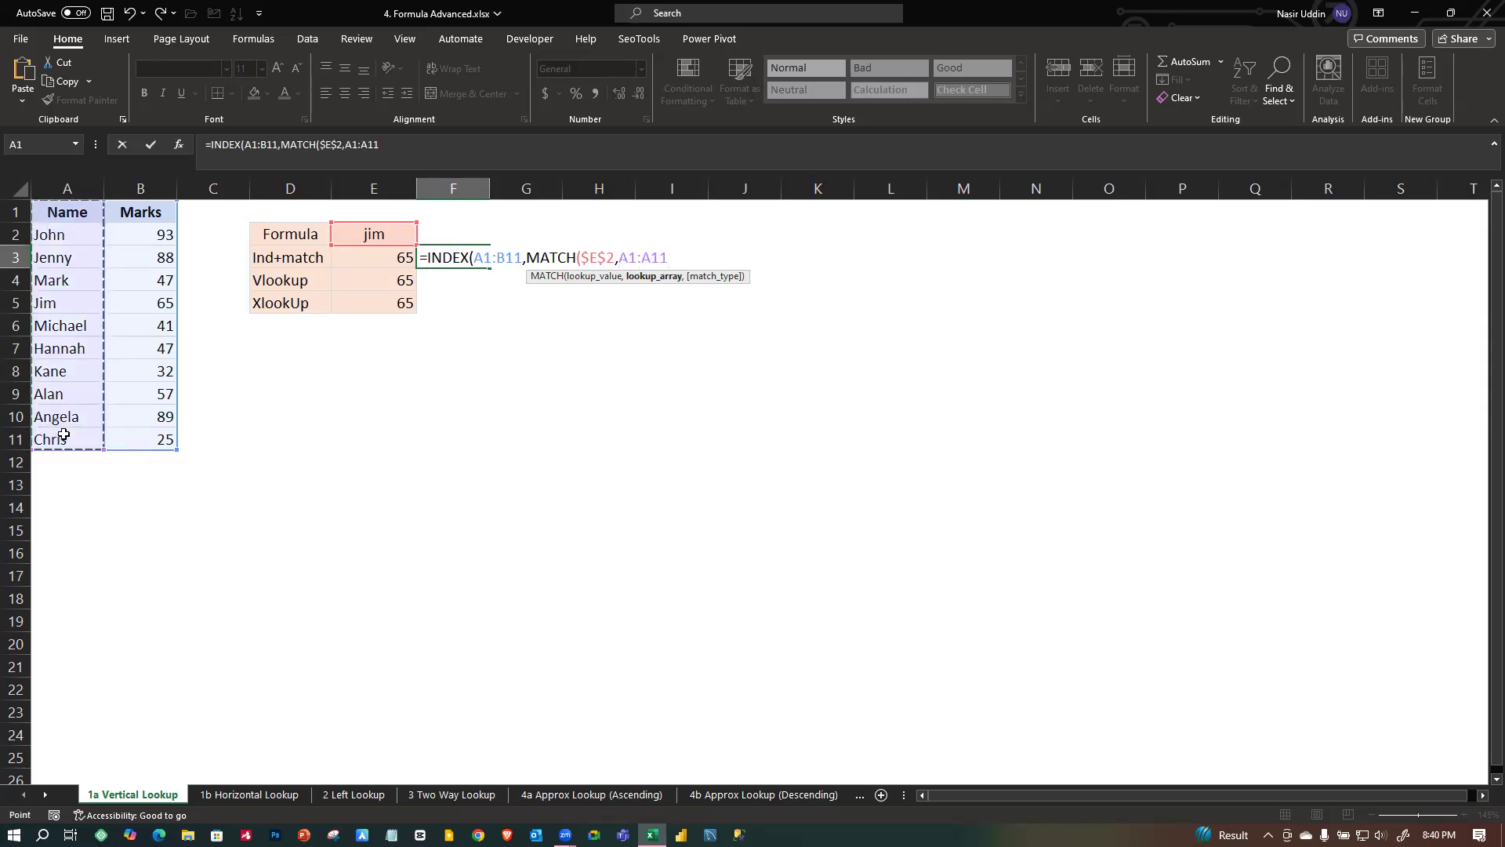
key("F4")
type(",")
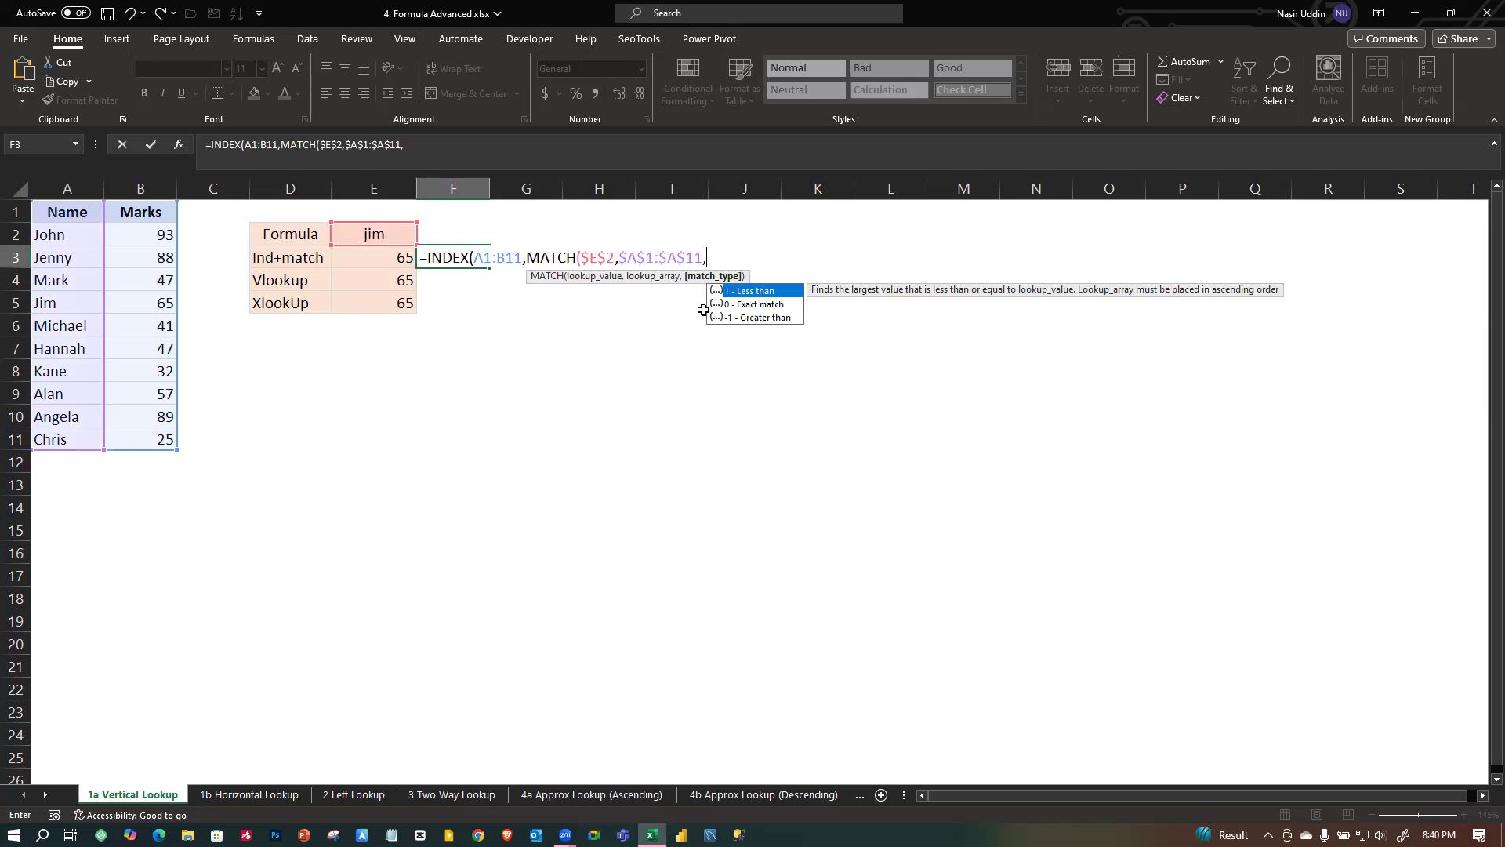
key("Down")
key("Tab")
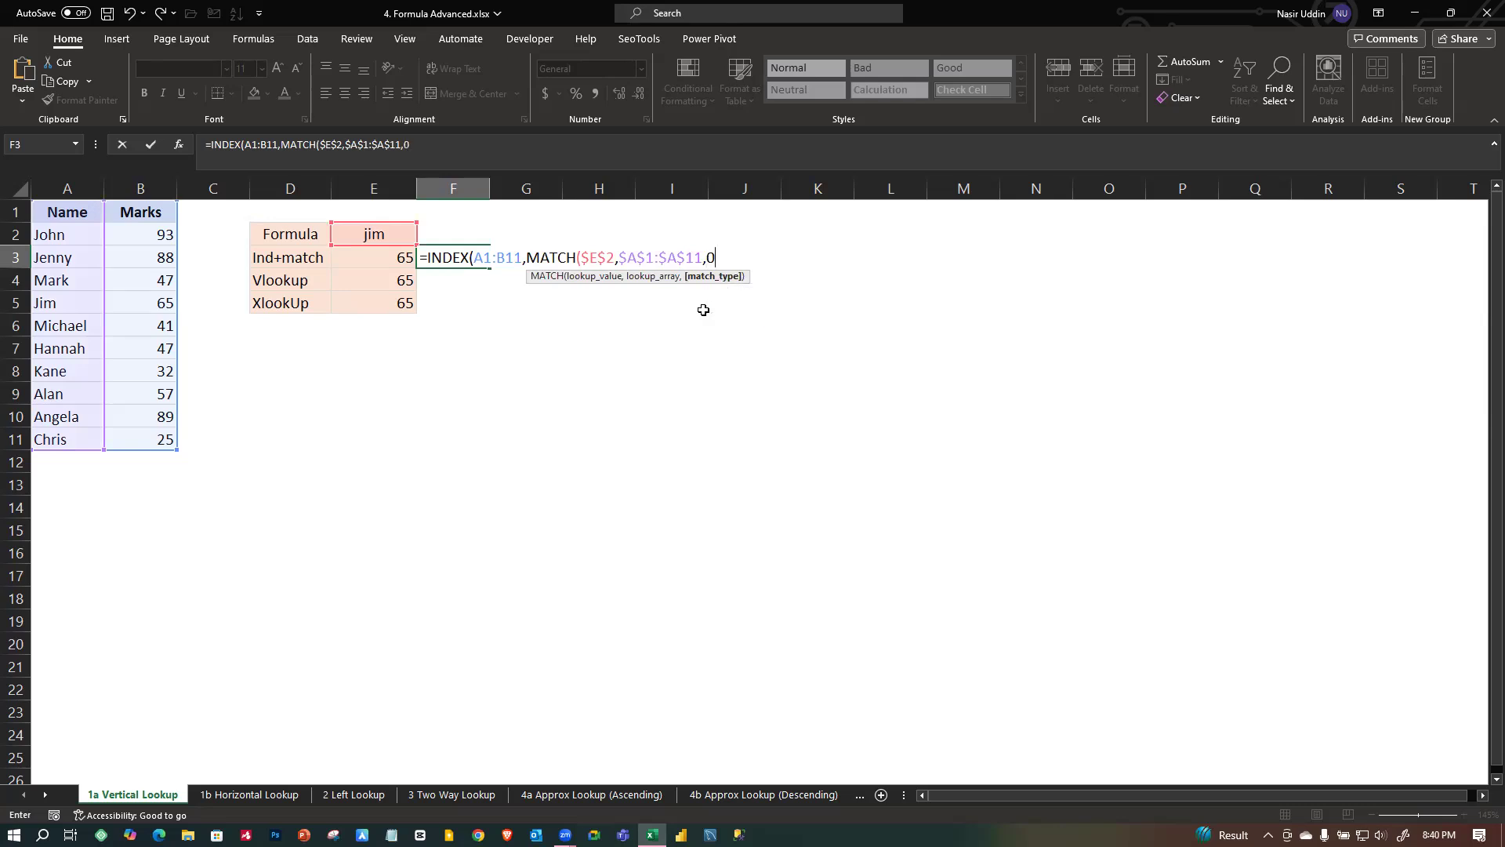
type(")")
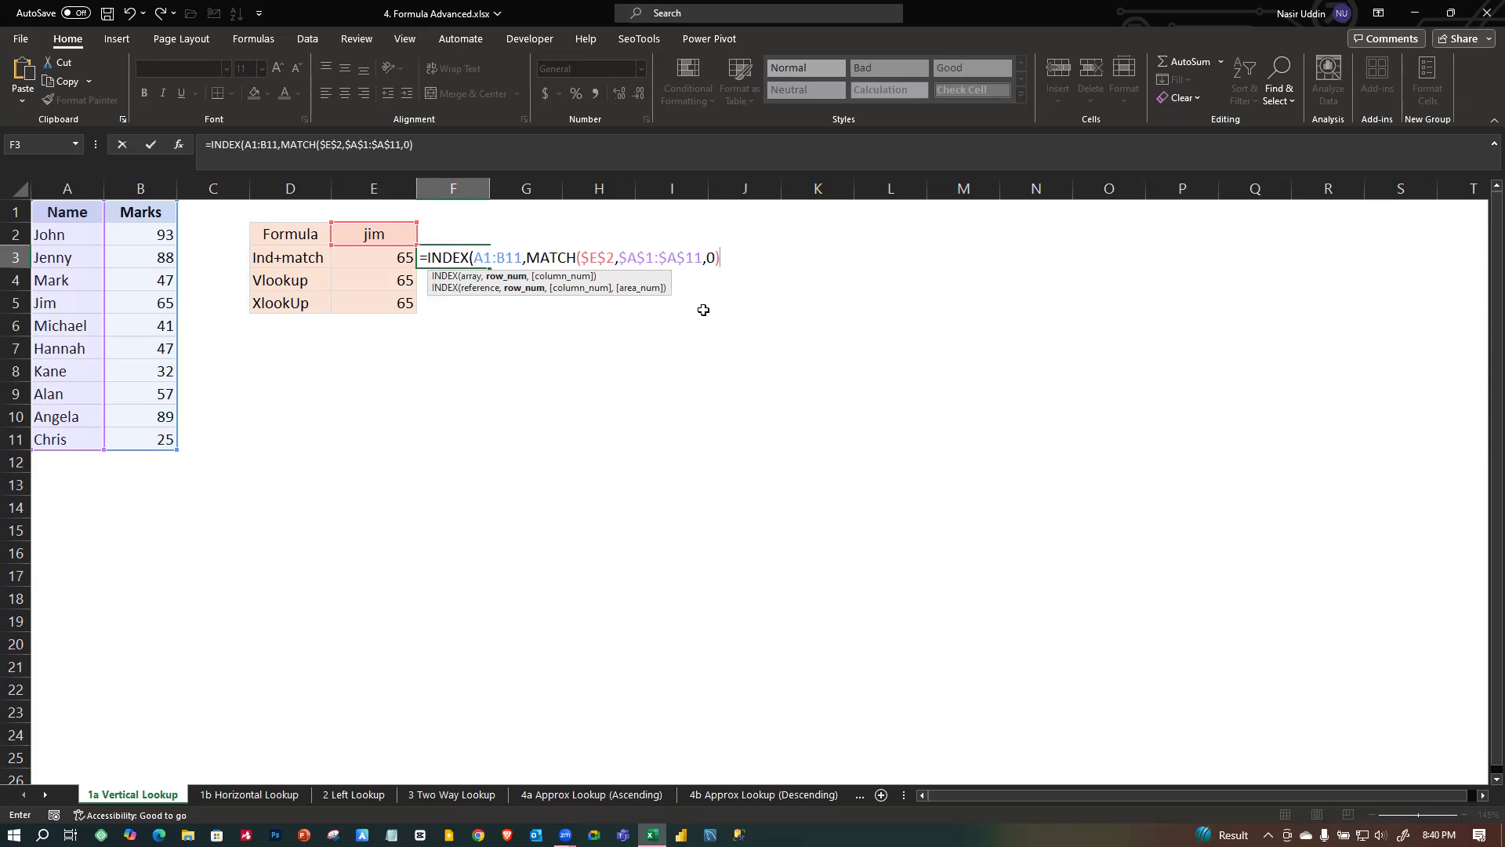
Set the INDEX column number to 2, finish the formula in F3, and check its result.
type(",2")
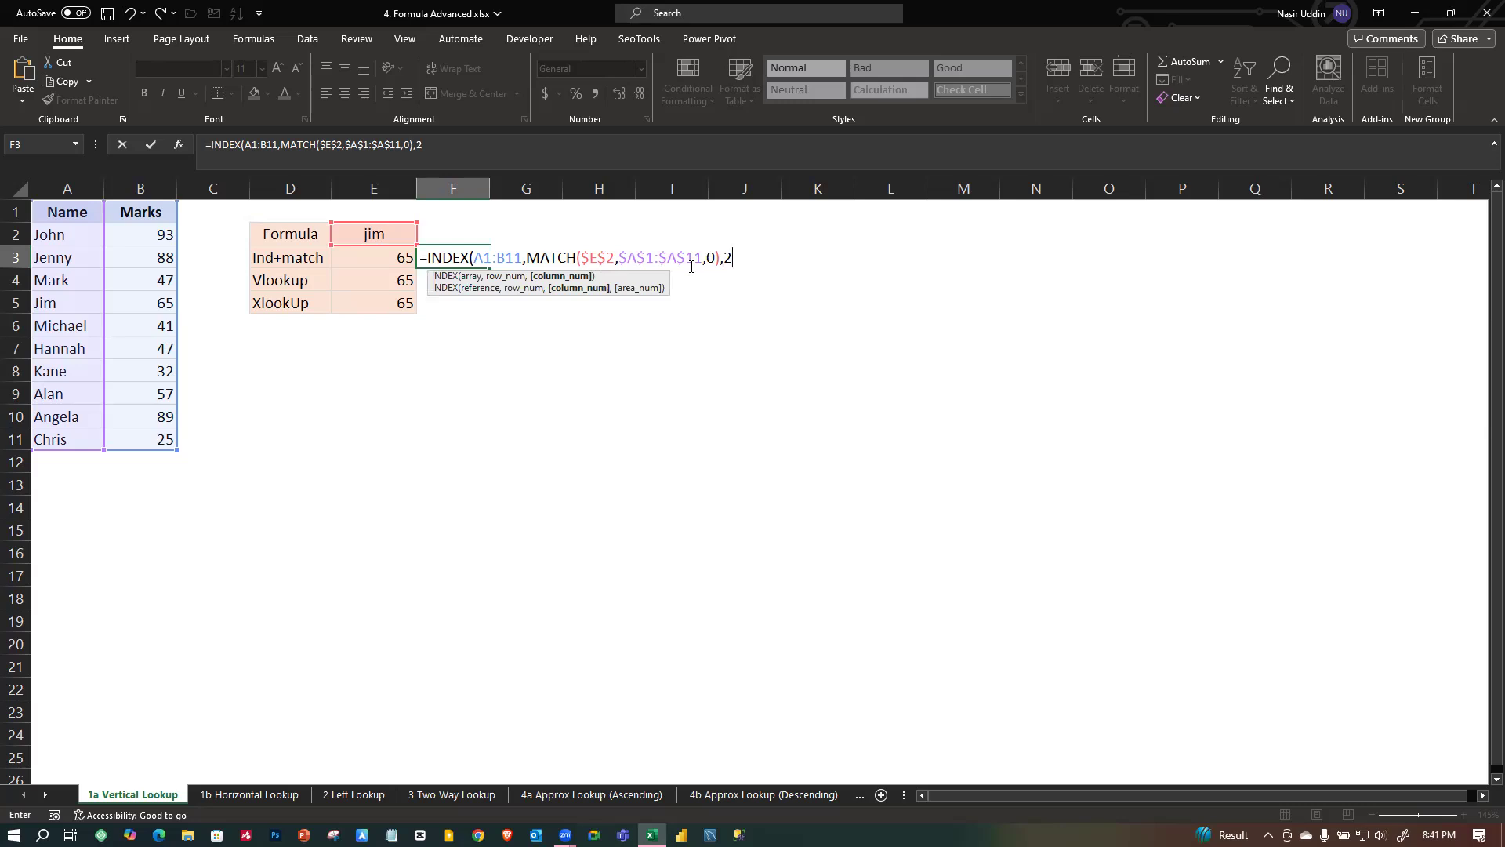
type(")")
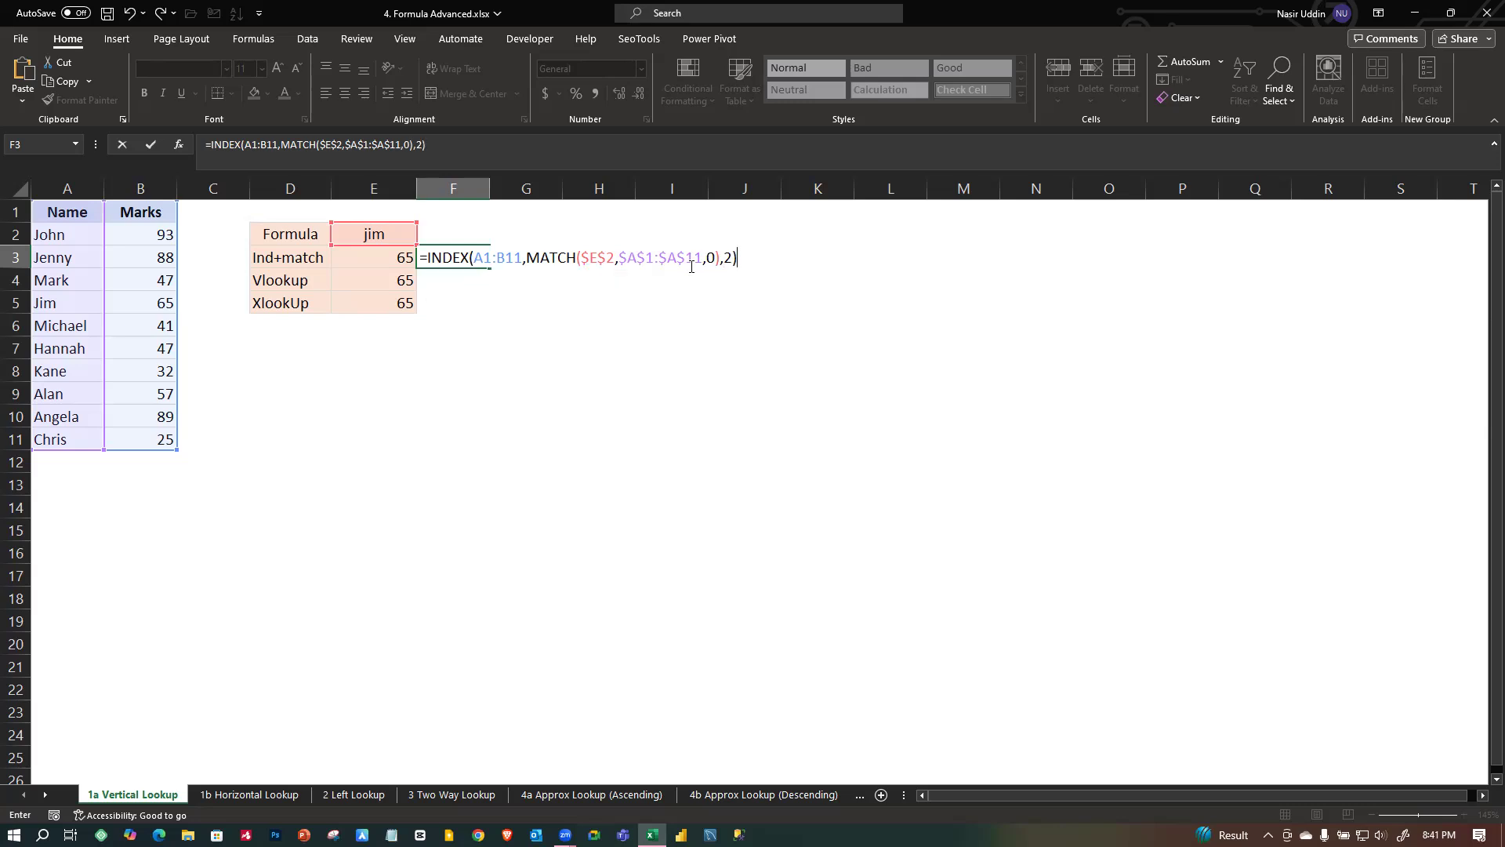
key("Return")
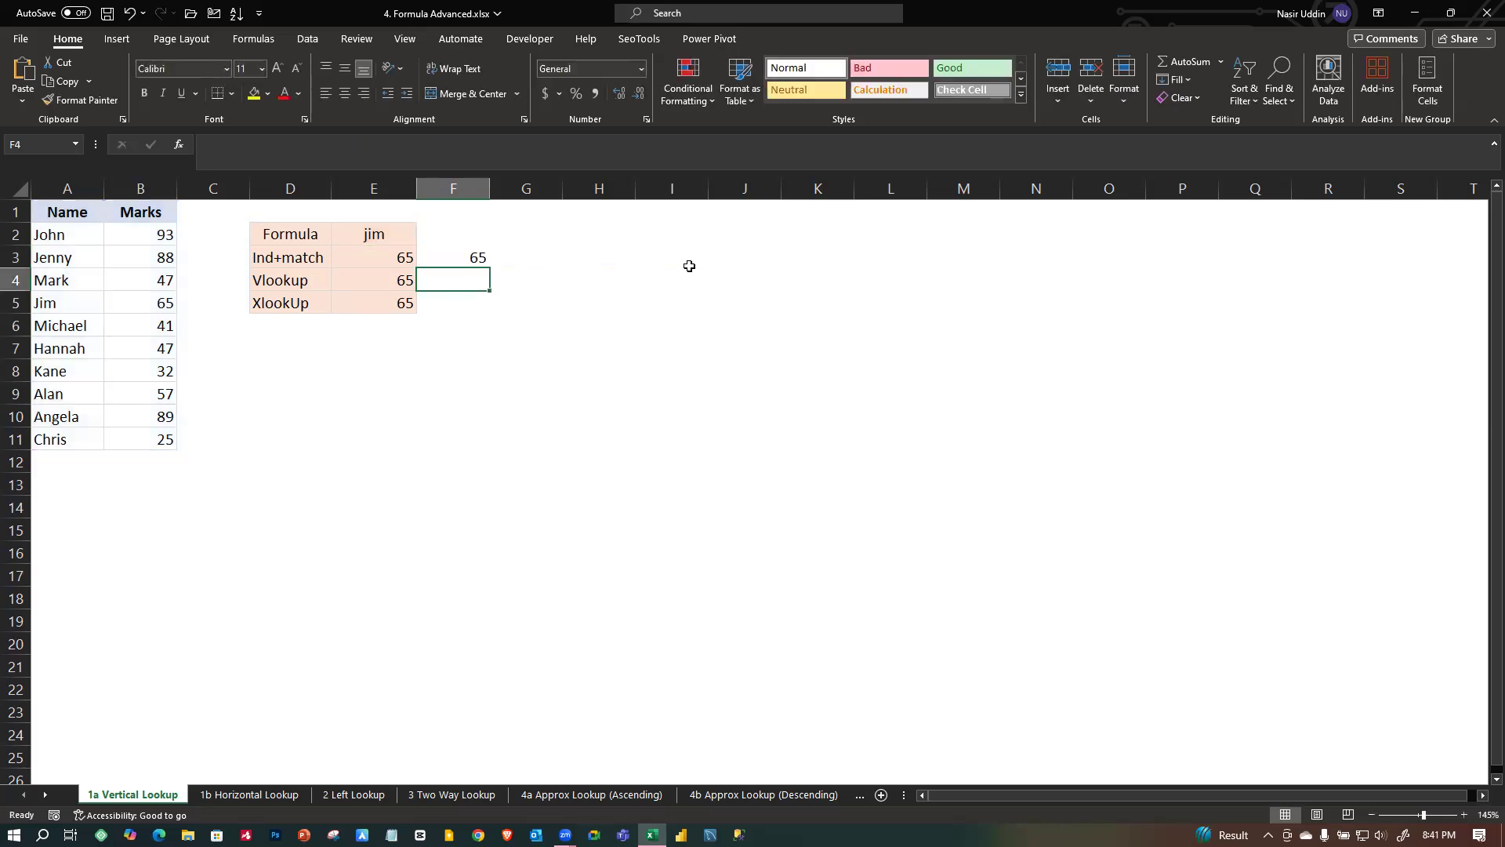
left_click(478, 258)
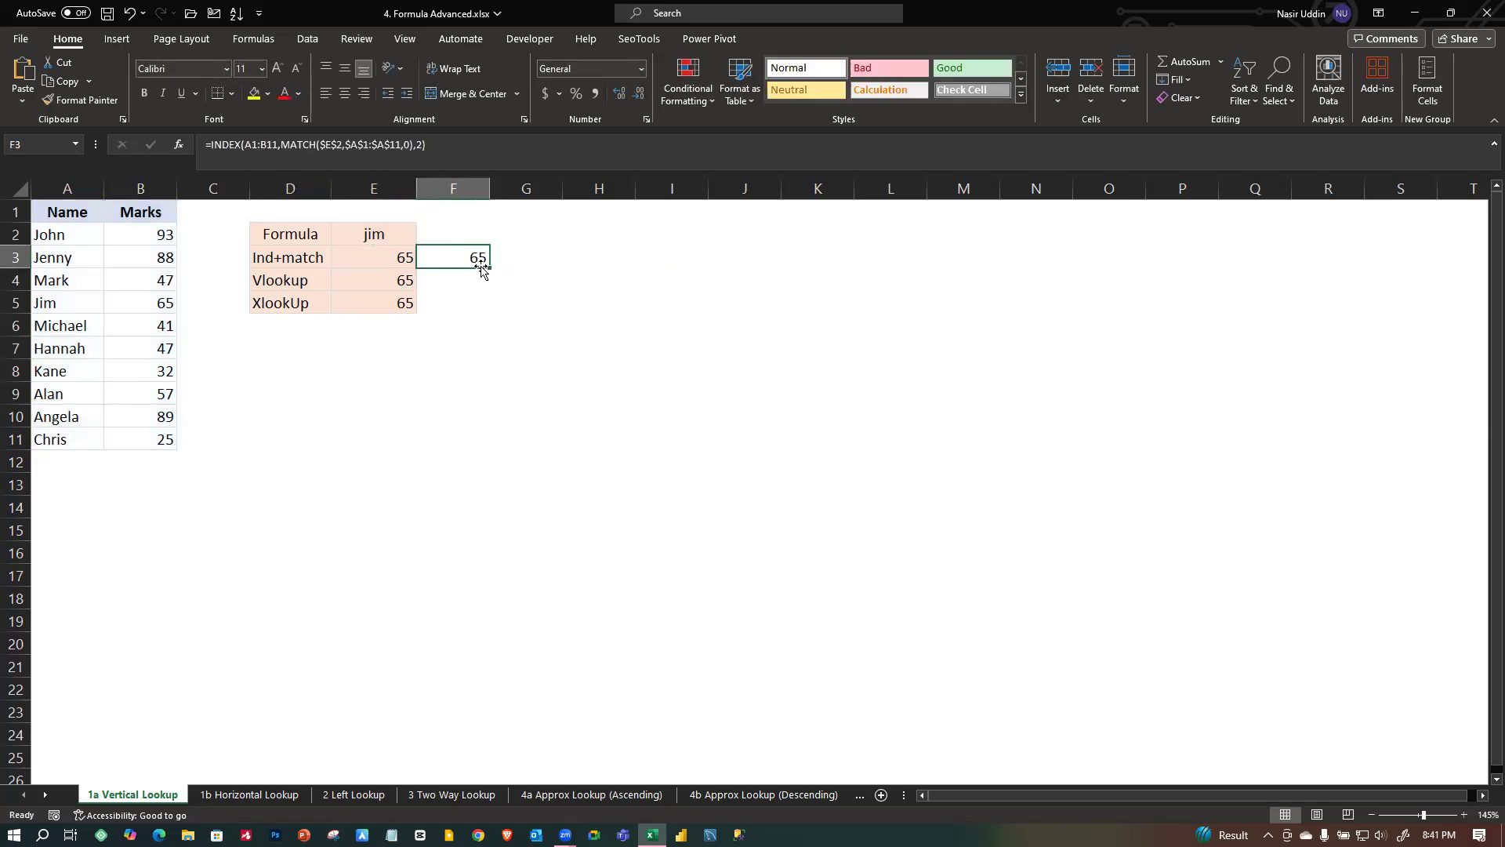
Replace the lookup name in cell E2 with the name listed in A8, correcting its spelling.
left_click(390, 236)
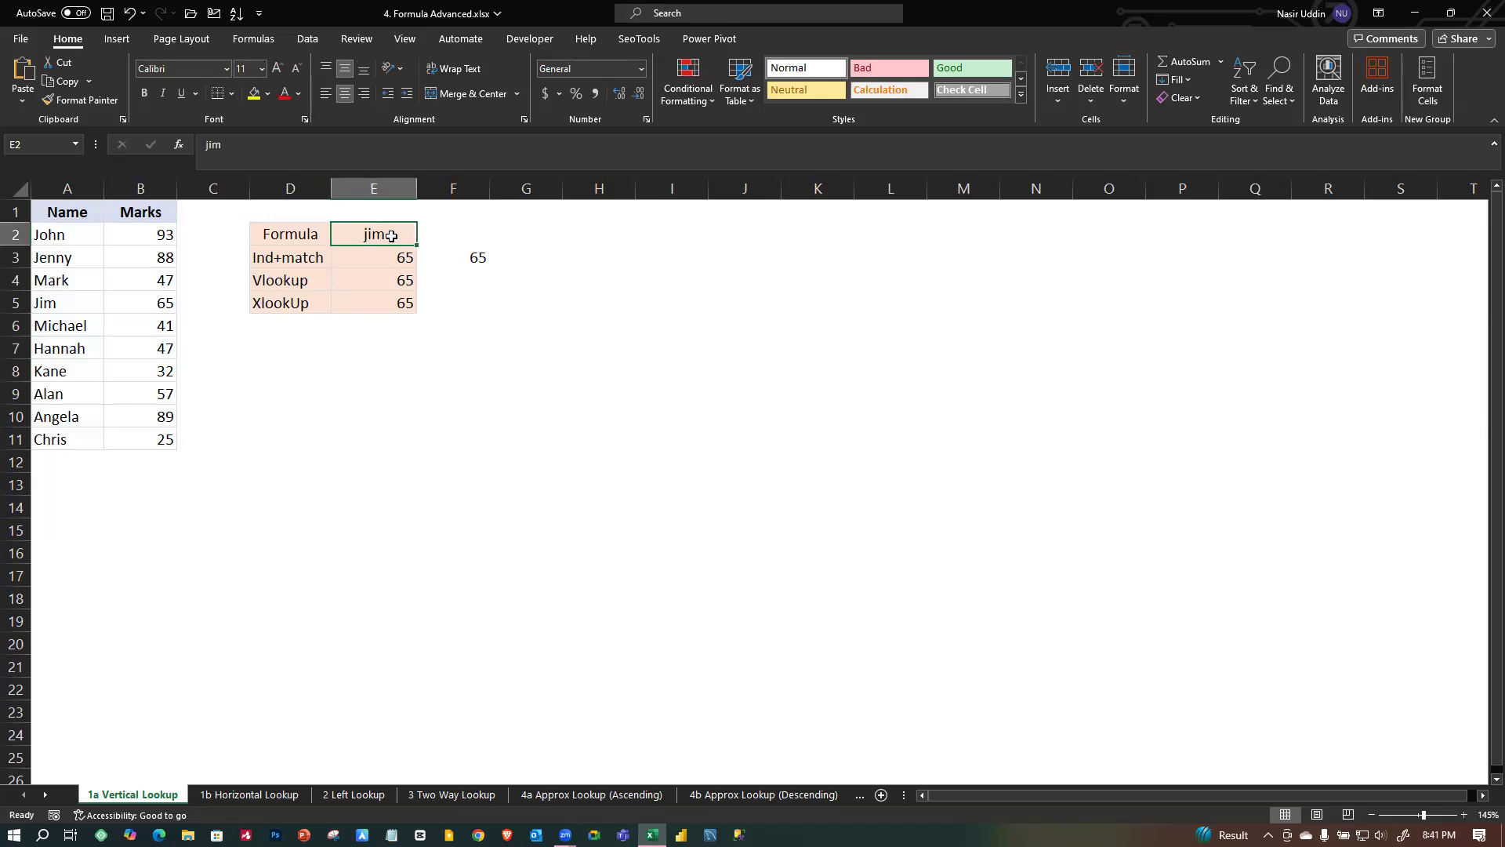
type("Knae")
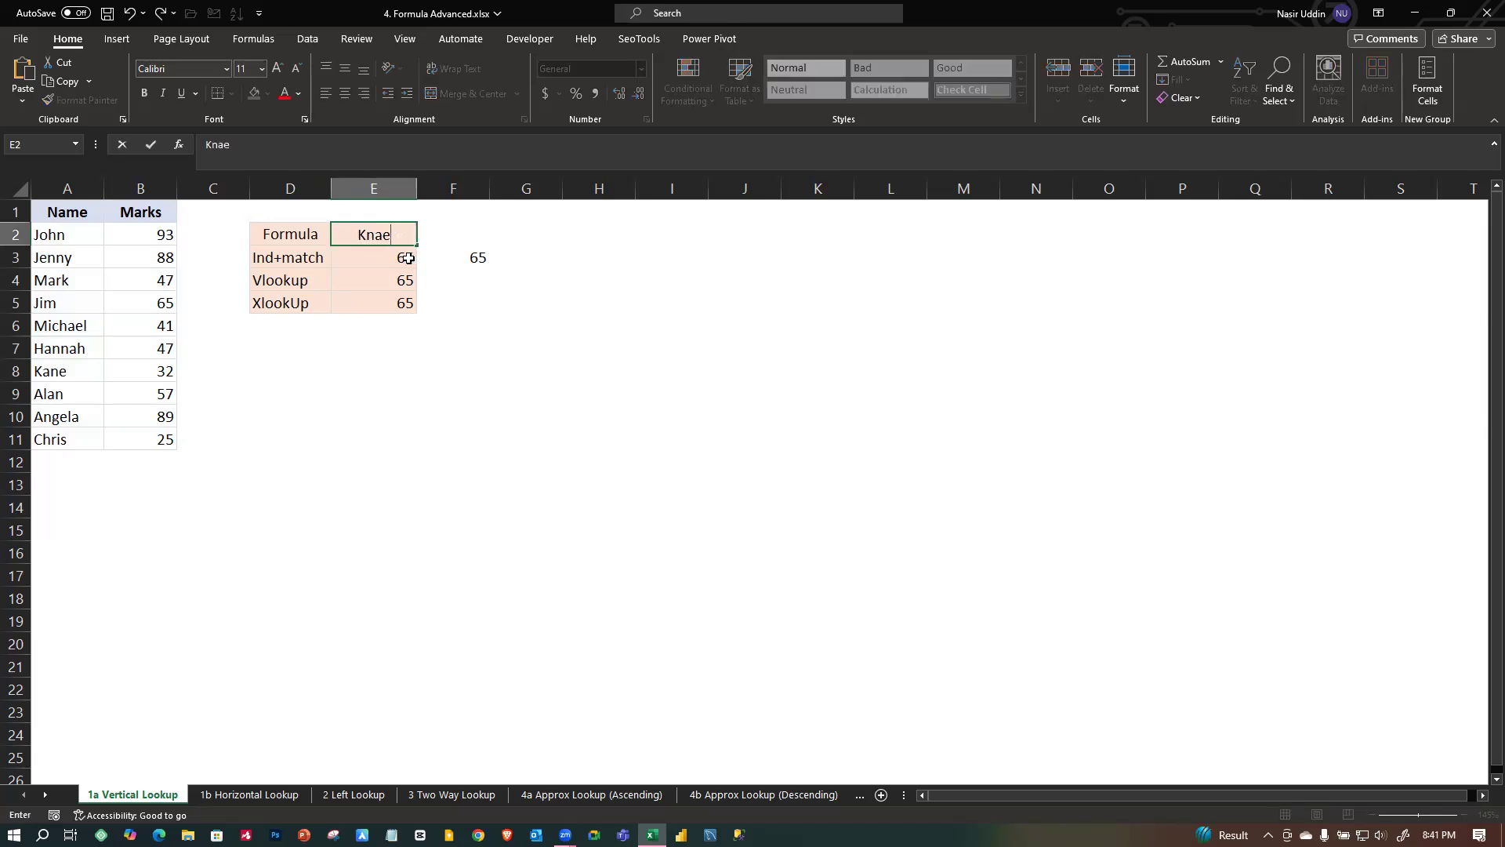
left_click(511, 411)
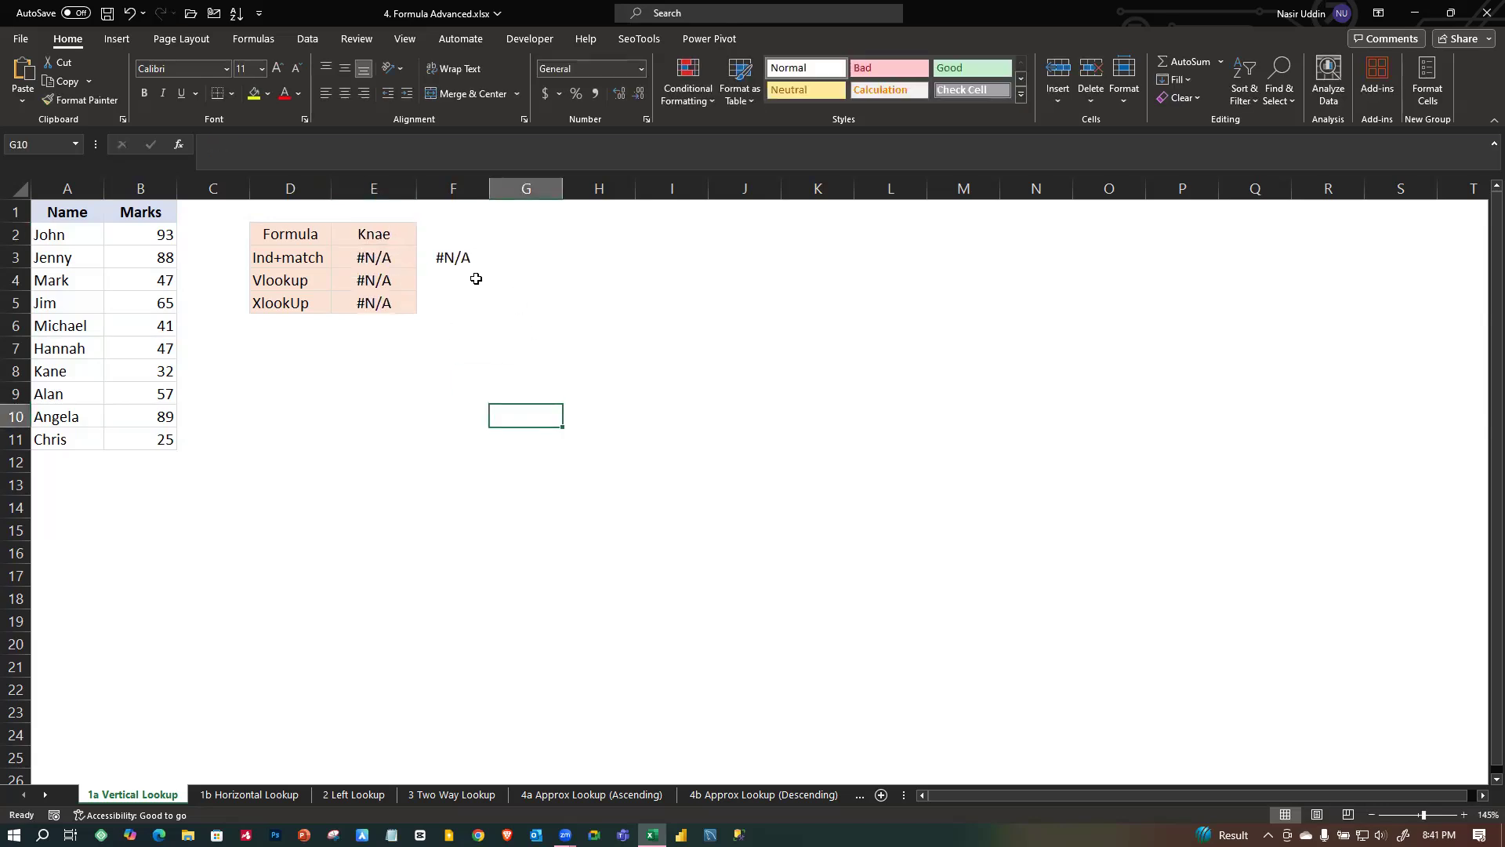
double_click(386, 234)
key("BackSpace")
type("ne")
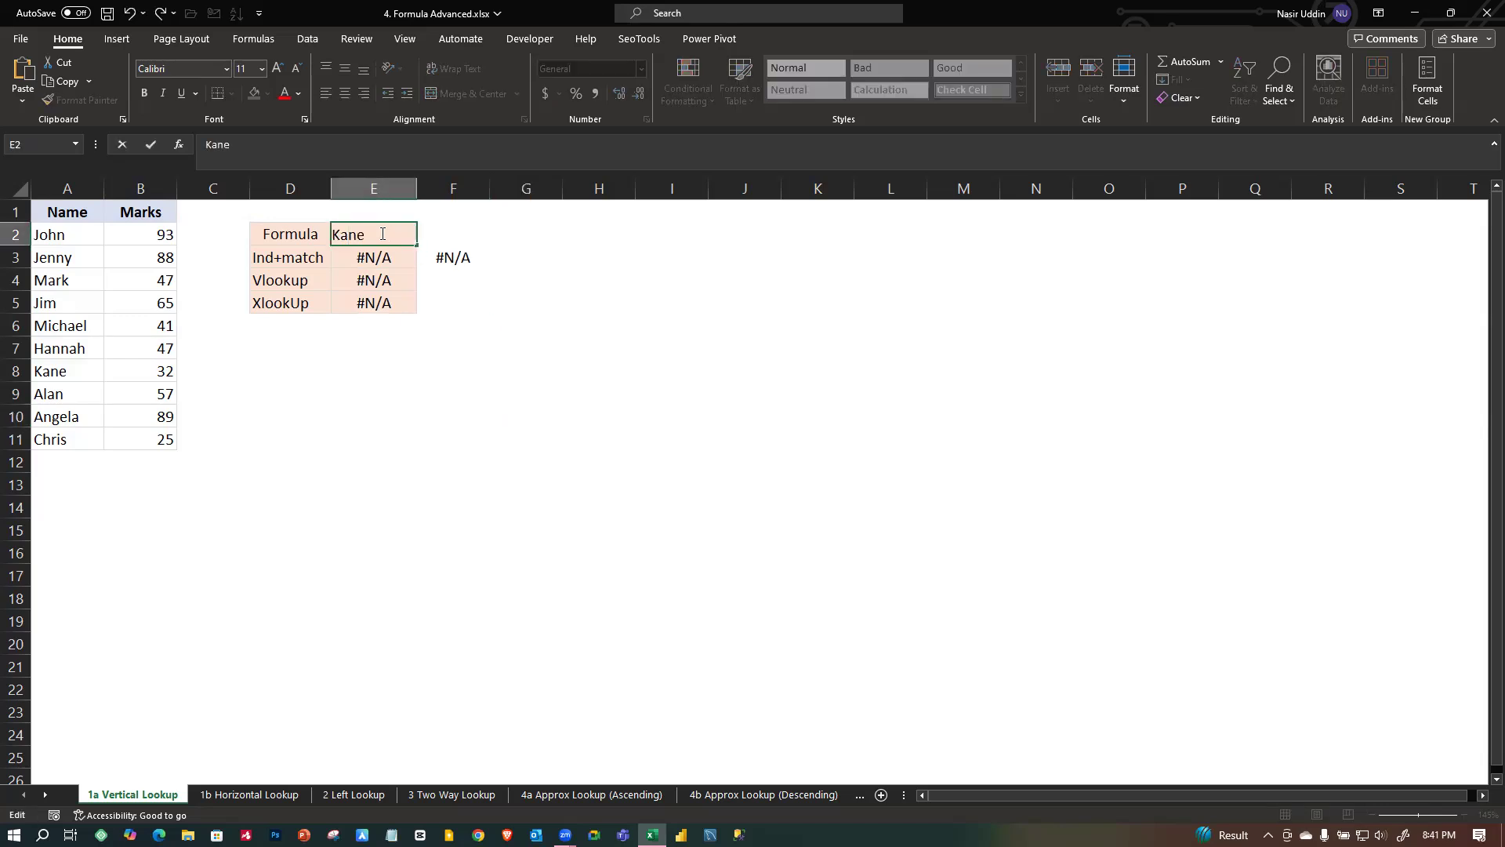
right_click(290, 207)
left_click(698, 392)
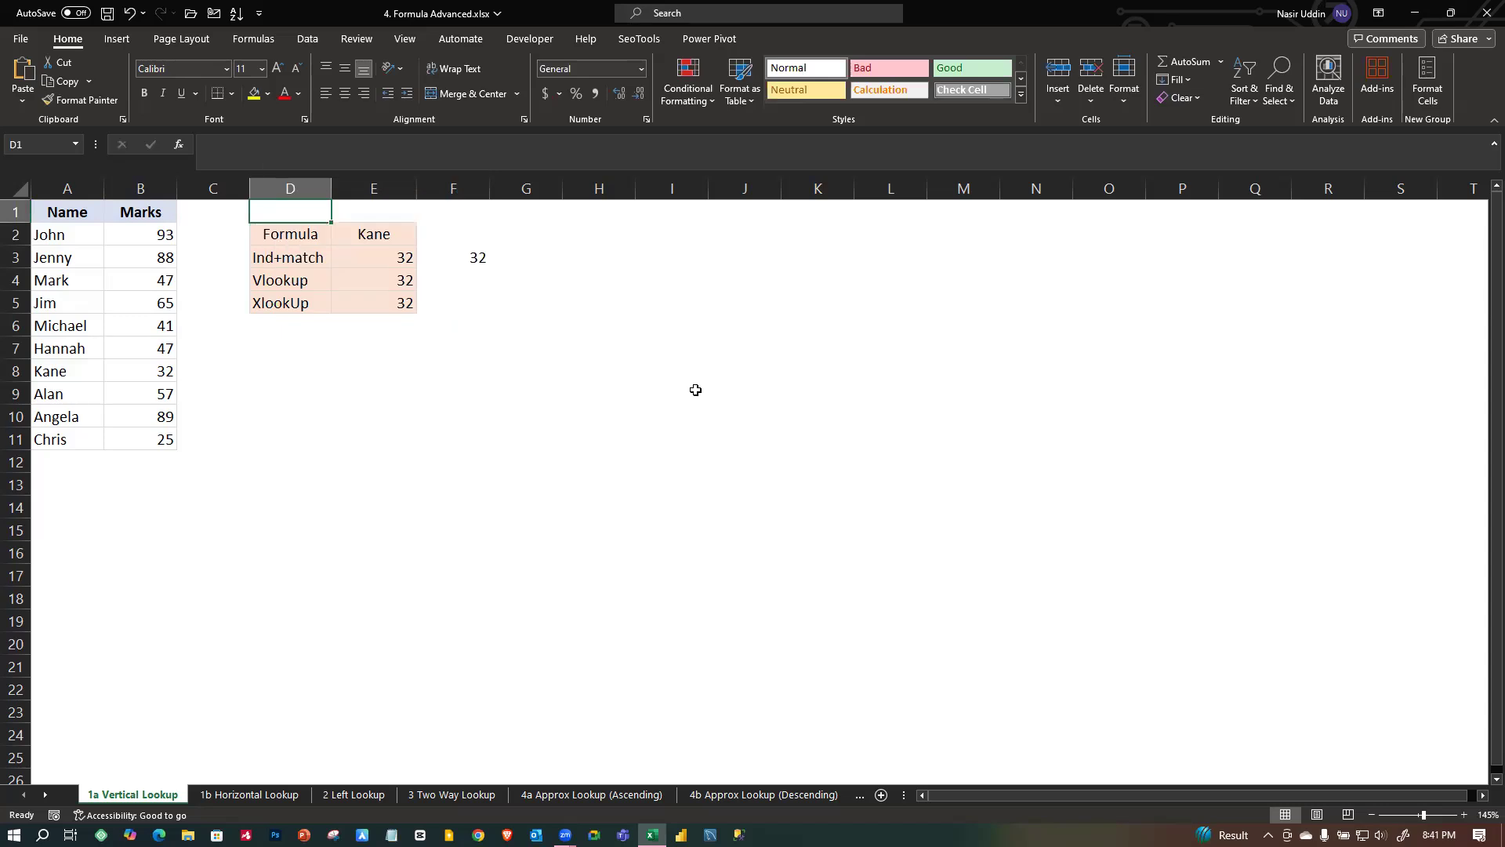
Examine the F3 formula's MATCH row argument and column number in relation to the lookup name in E2 and the data table.
left_click(452, 256)
left_click(496, 305)
left_click(381, 231)
left_click(509, 280)
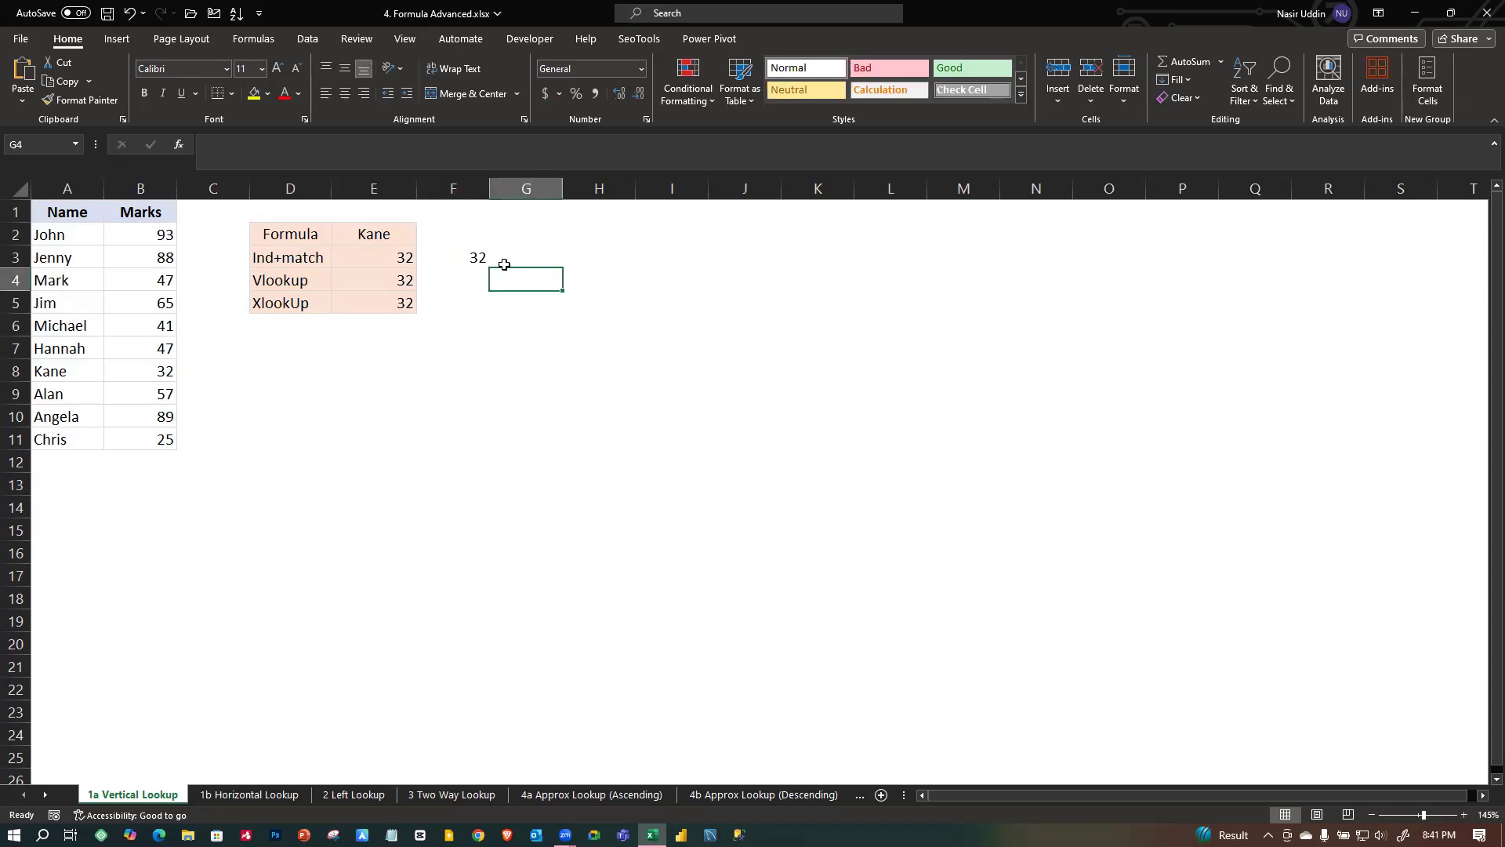
double_click(472, 258)
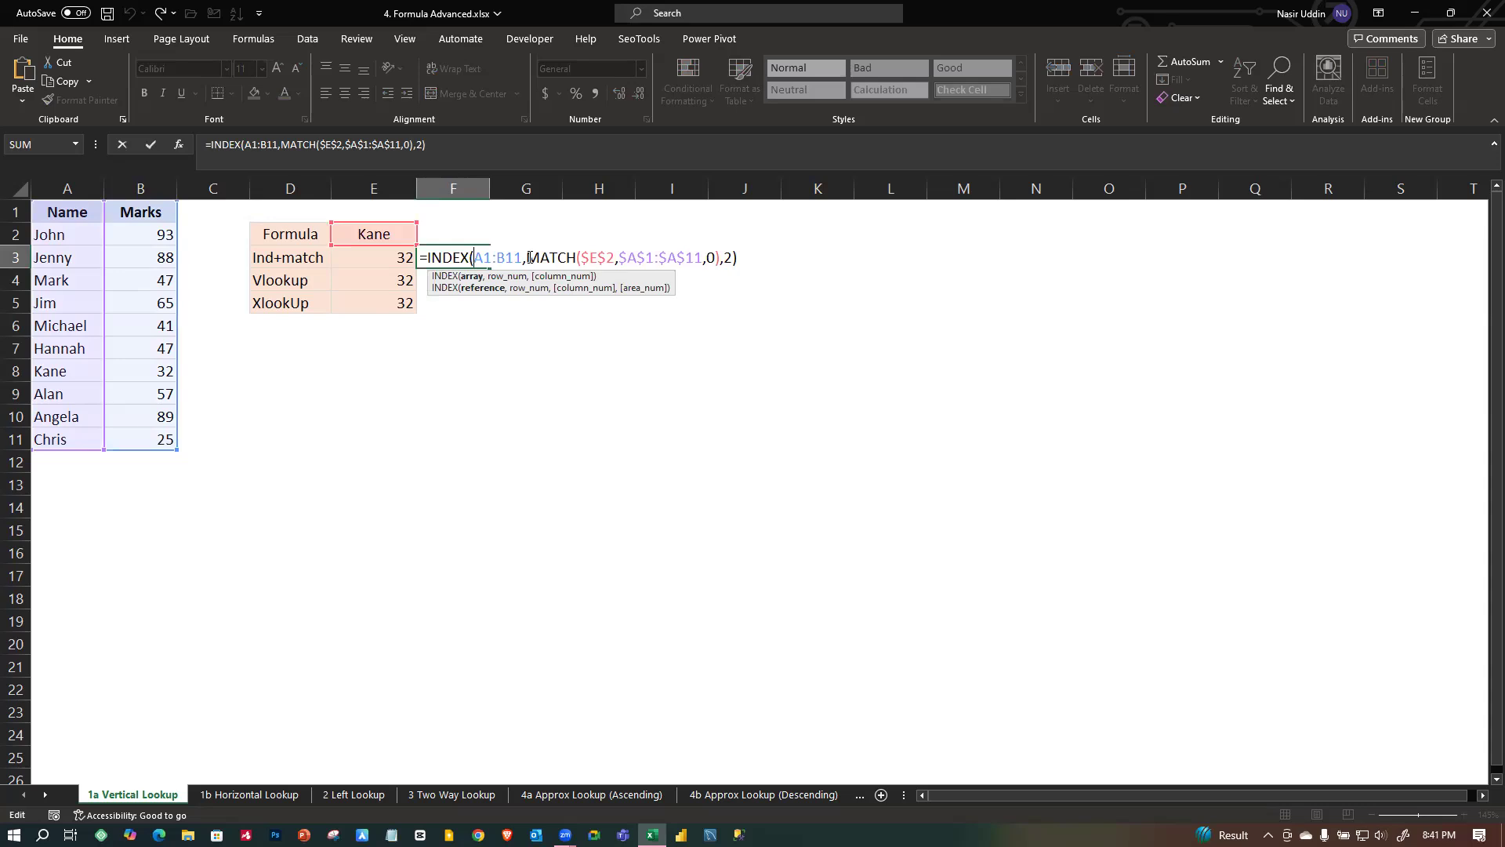
left_click(530, 257)
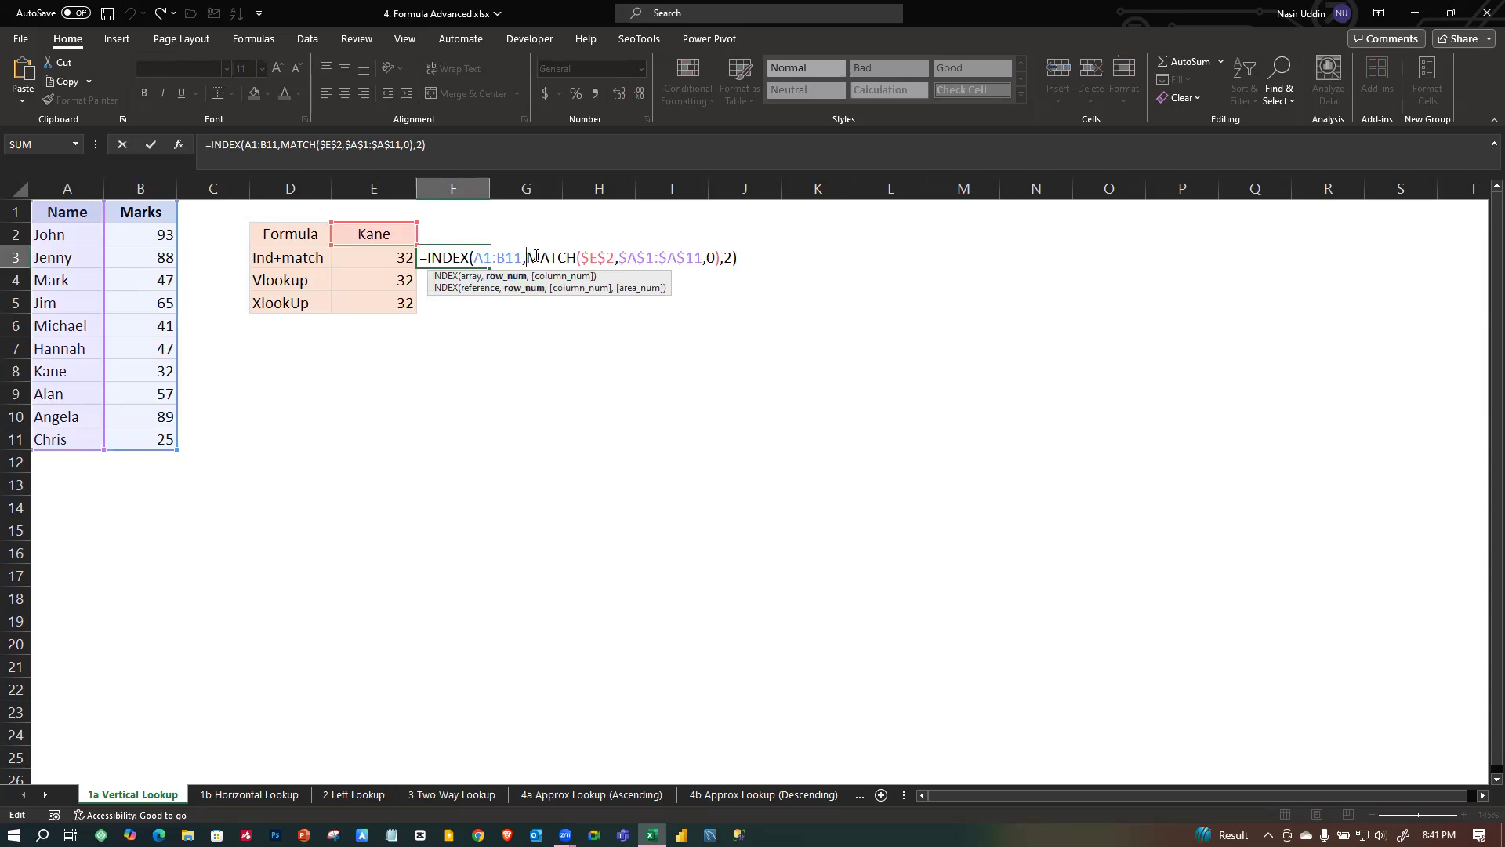
left_click_drag(532, 257, 721, 258)
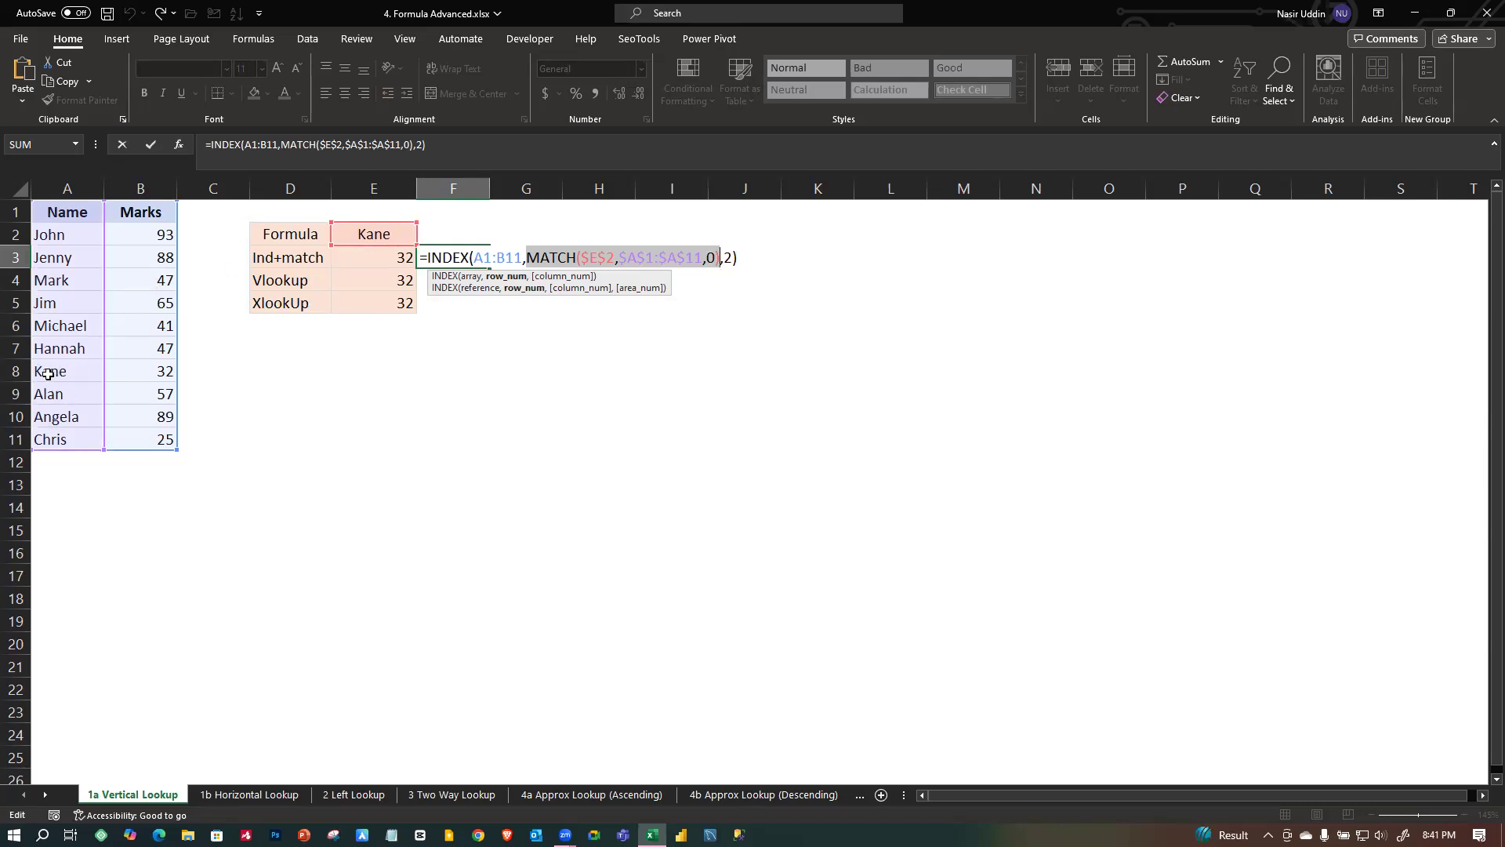
left_click(732, 257)
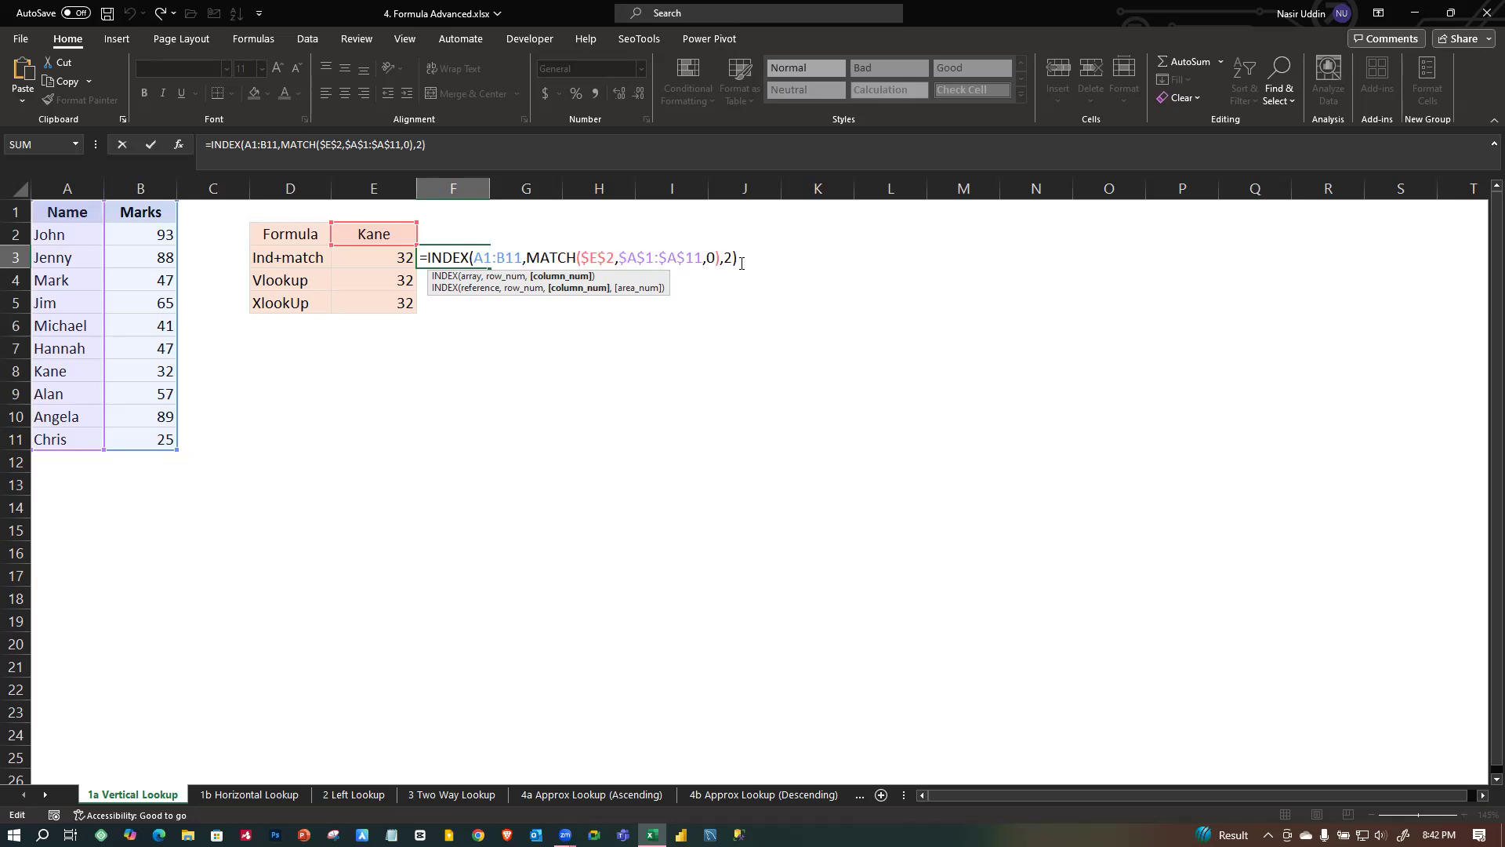
key("Return")
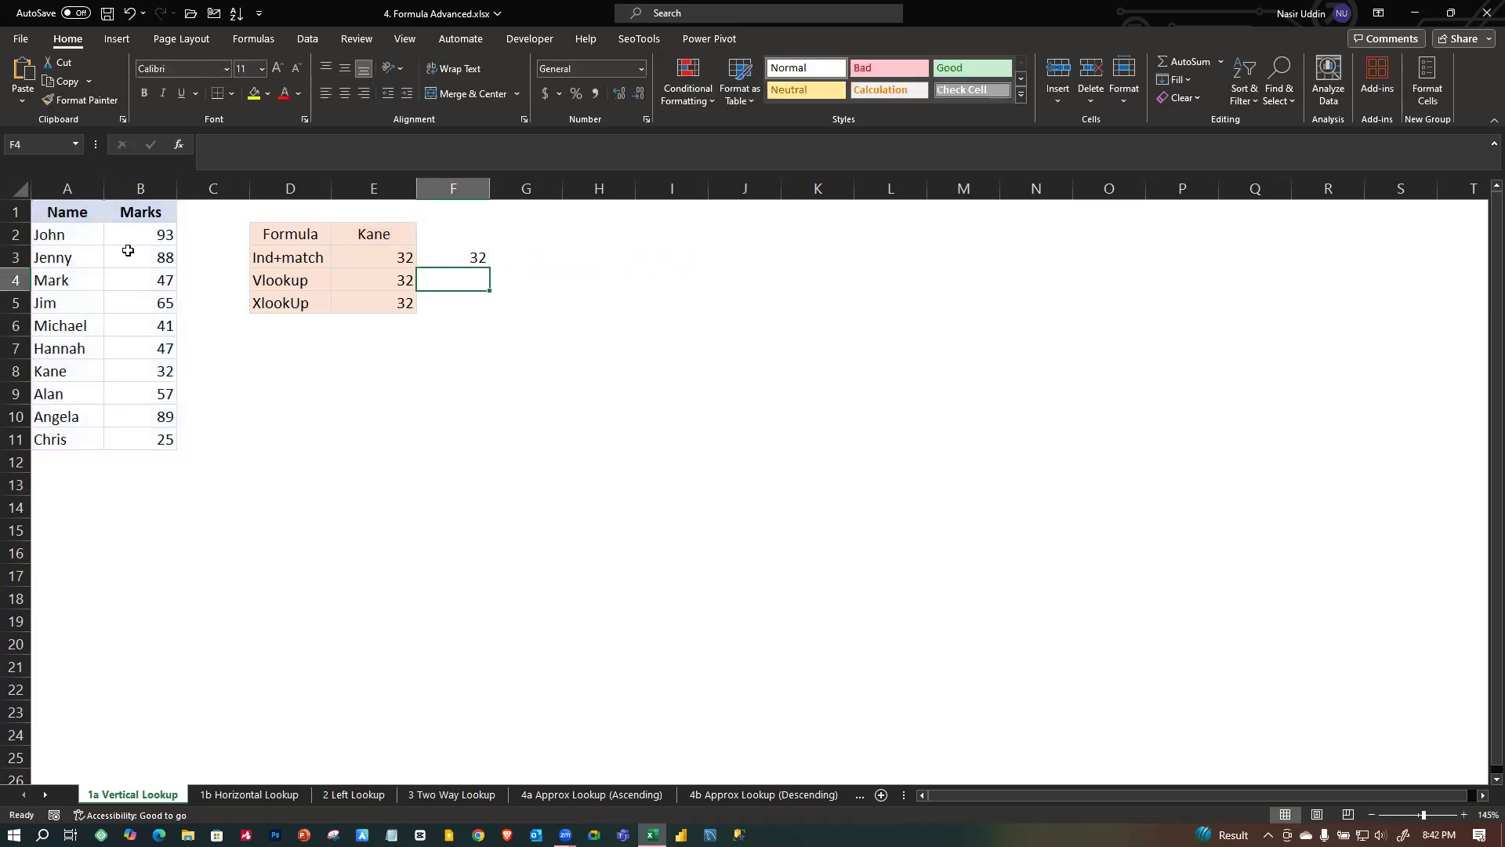
Start a VLOOKUP formula in F4 with E2 as the lookup value and A1:B11 as the table array.
type("=vlo")
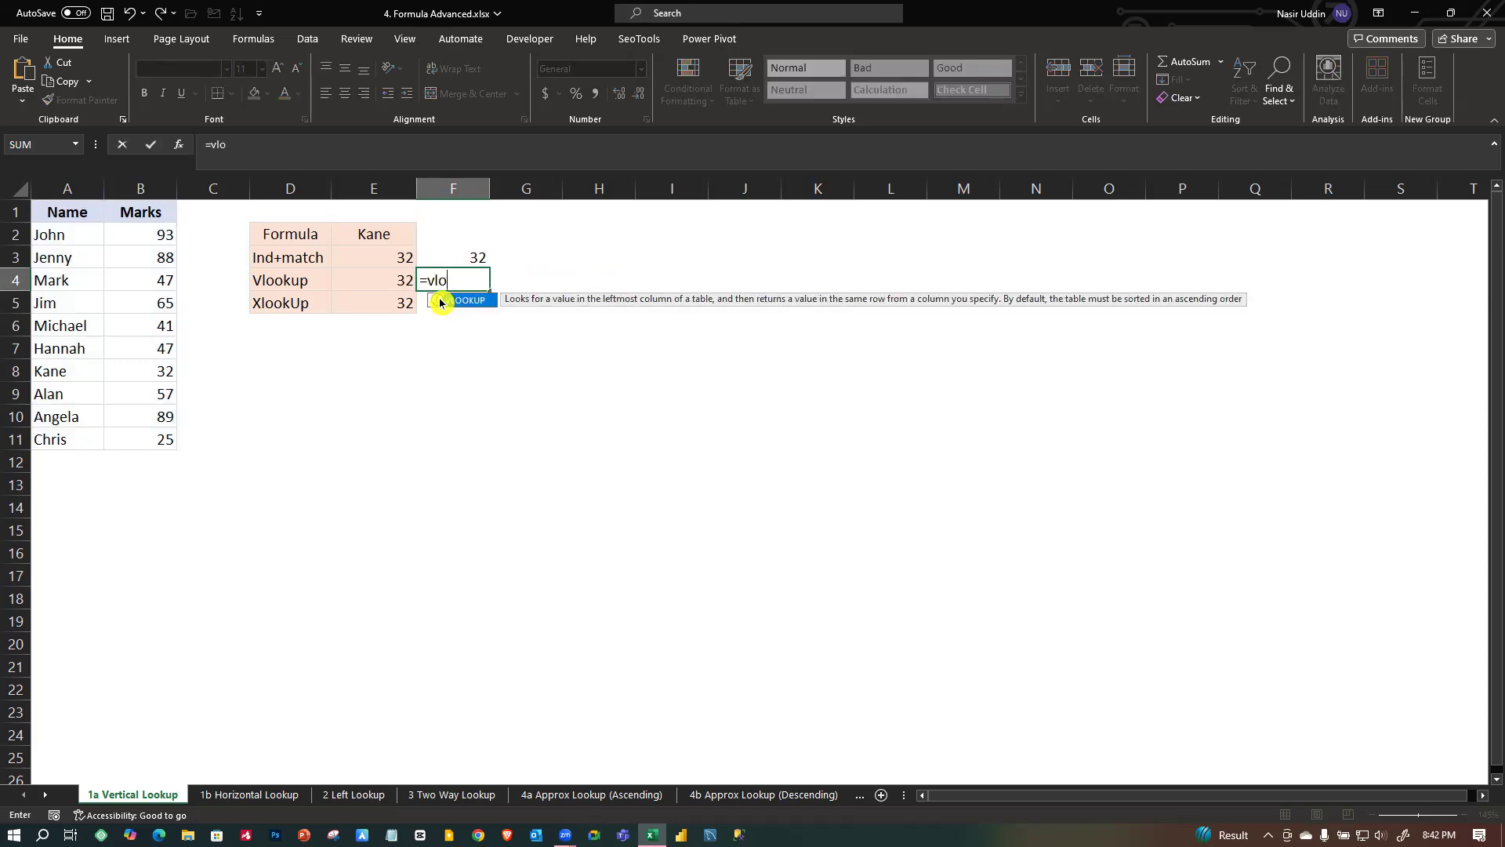
double_click(441, 303)
left_click(370, 234)
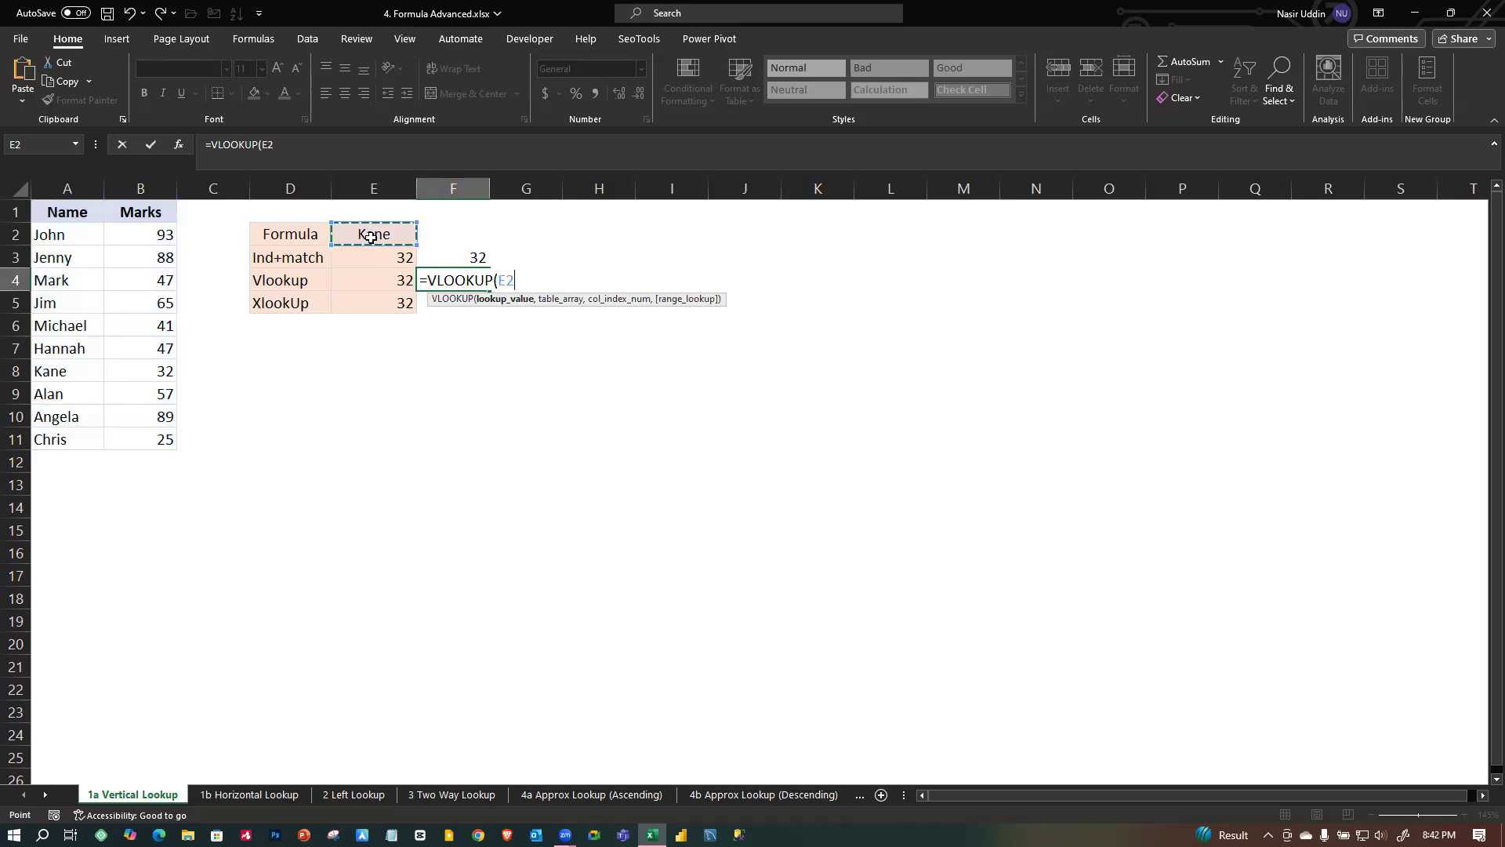
type(",")
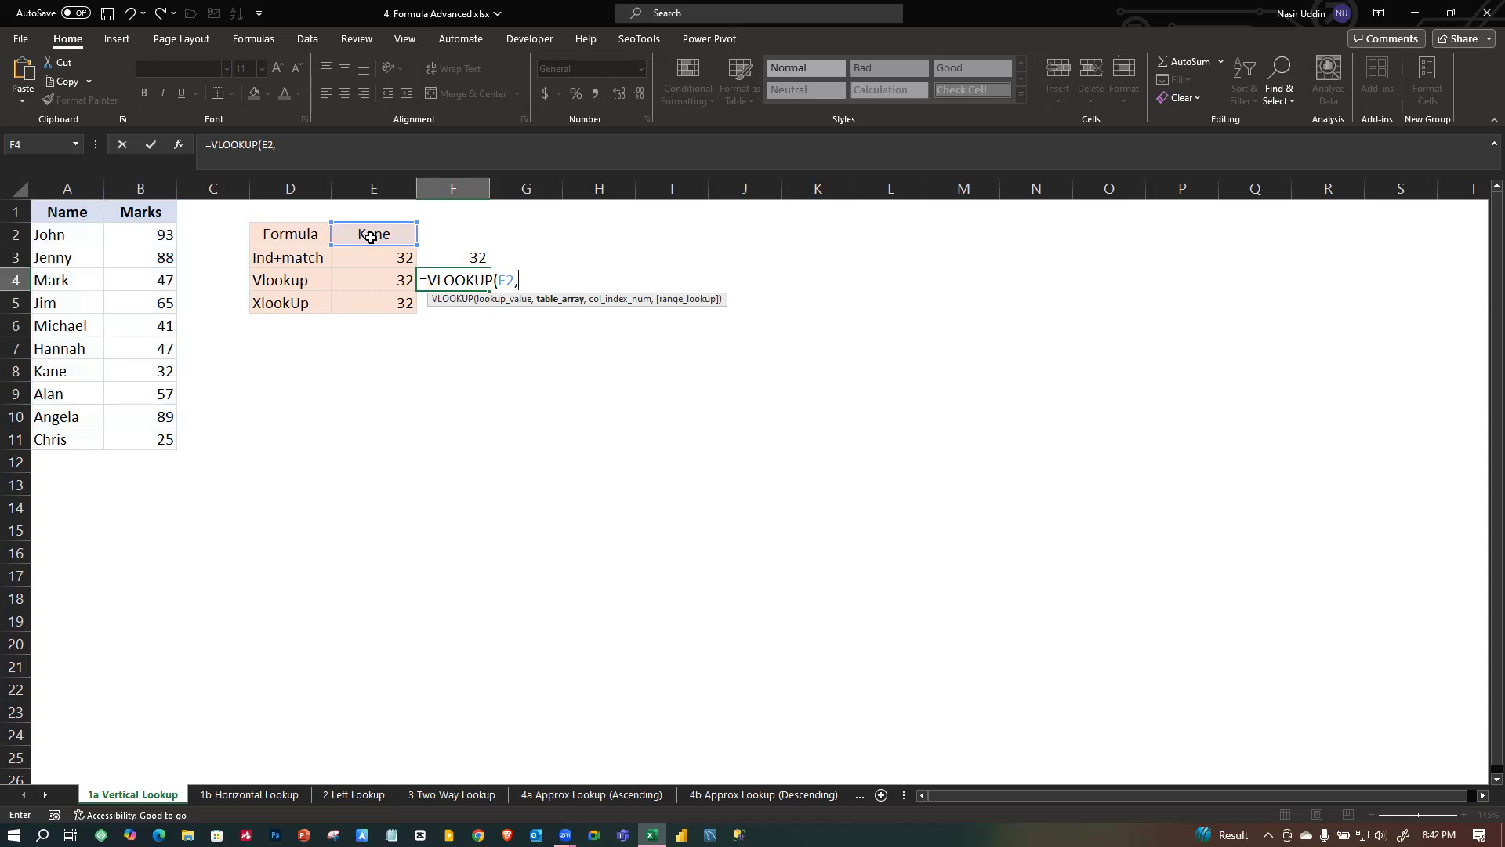
left_click_drag(42, 221, 167, 427)
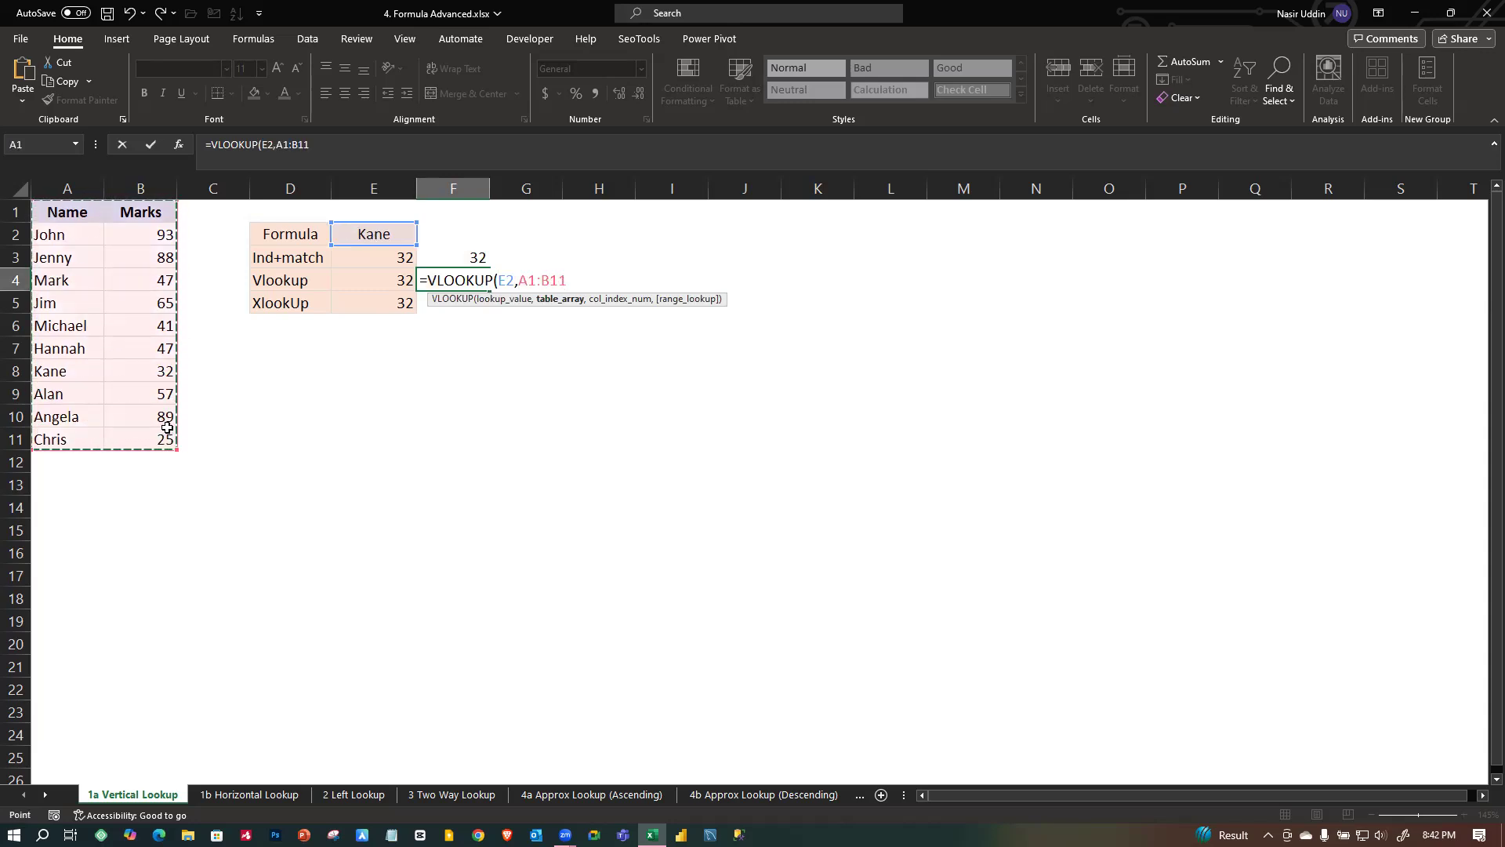
type(",")
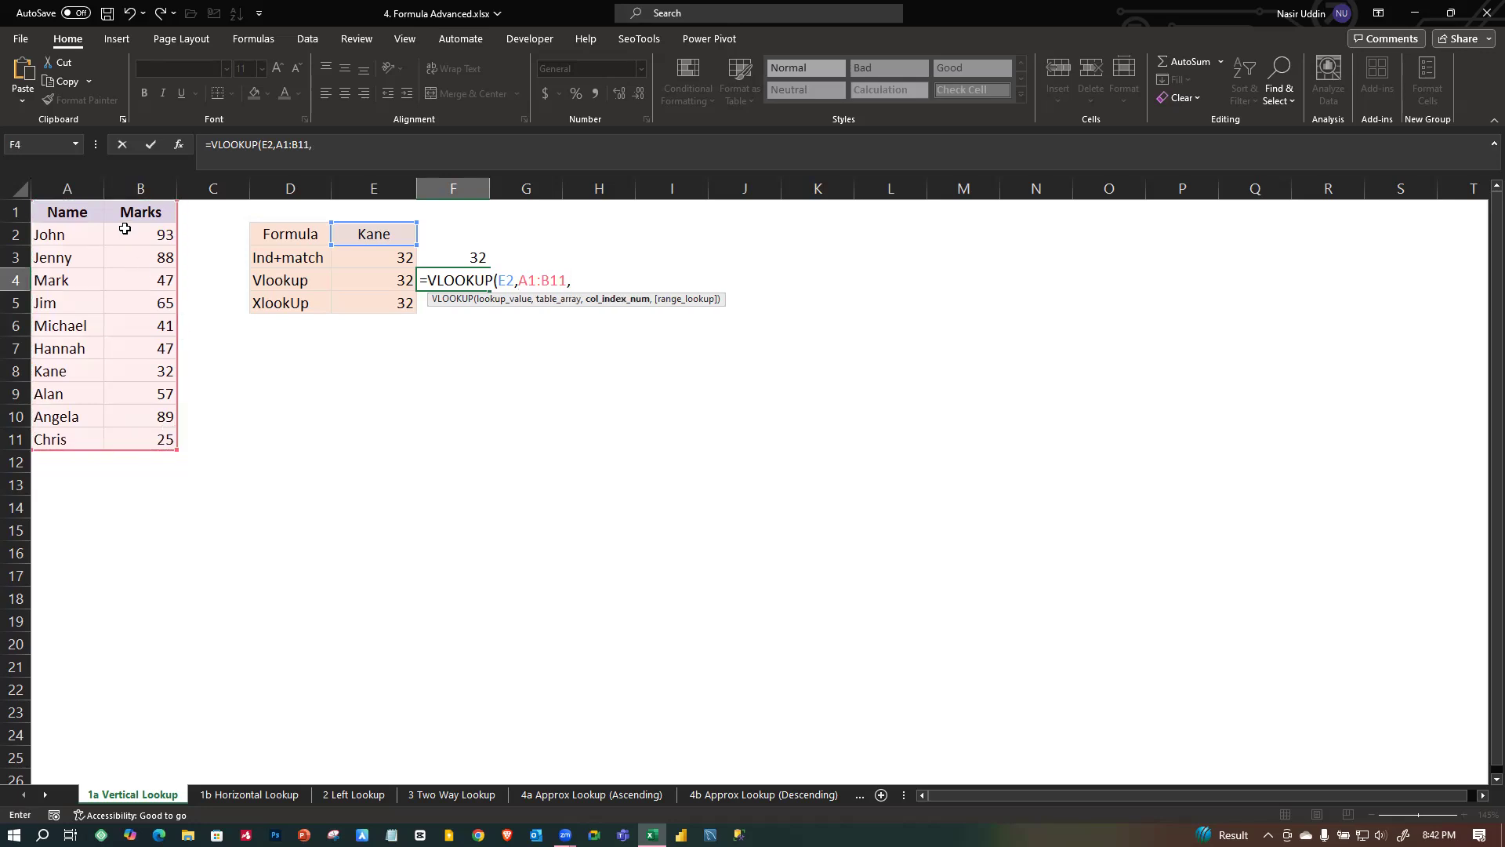
Finish the VLOOKUP in F4 with column index 2 and FALSE for an exact match.
type("2,")
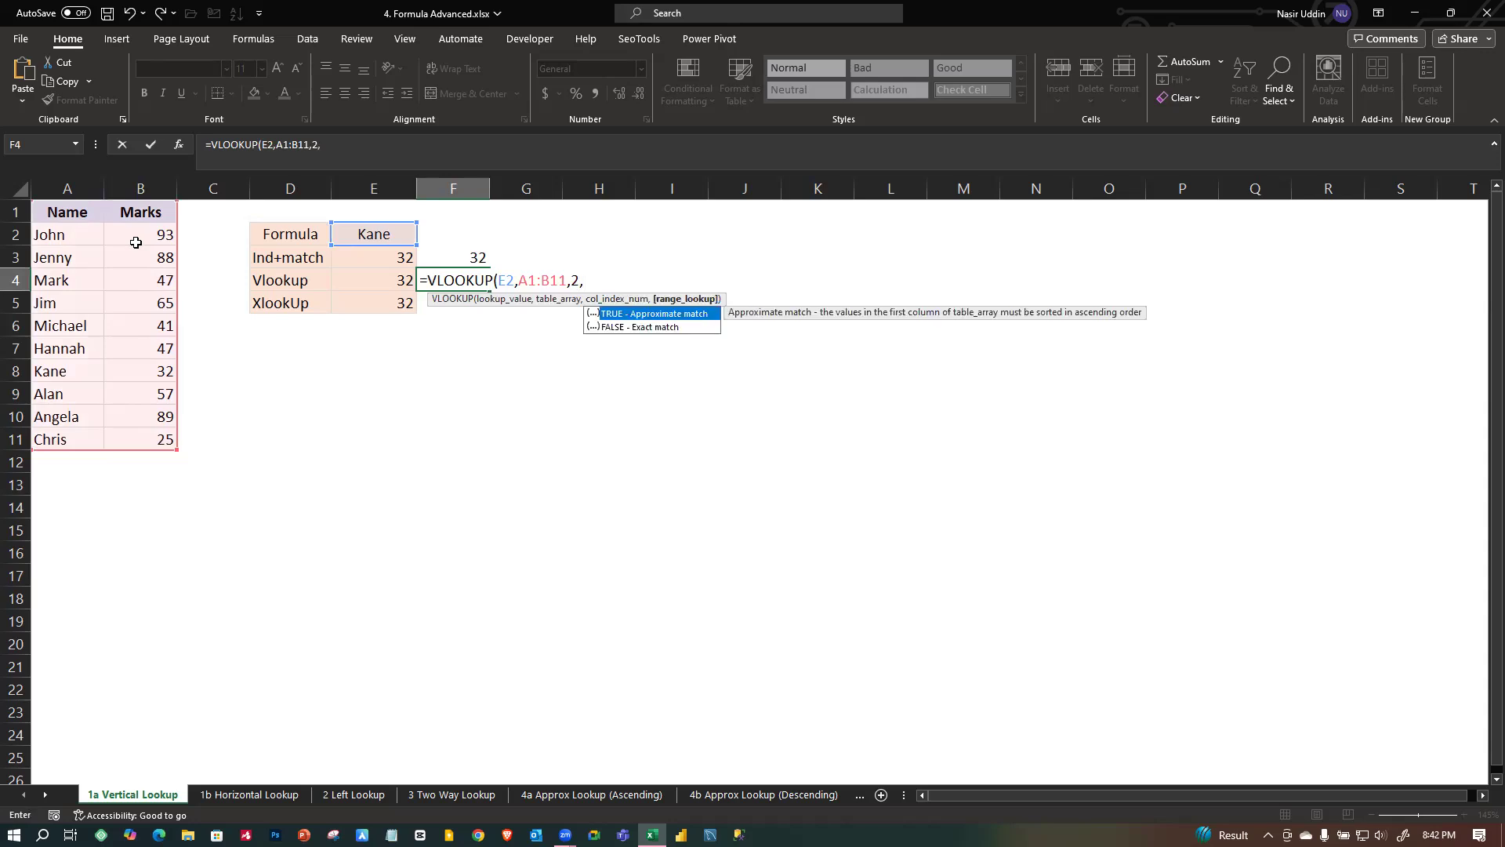
key("Down")
key("Tab")
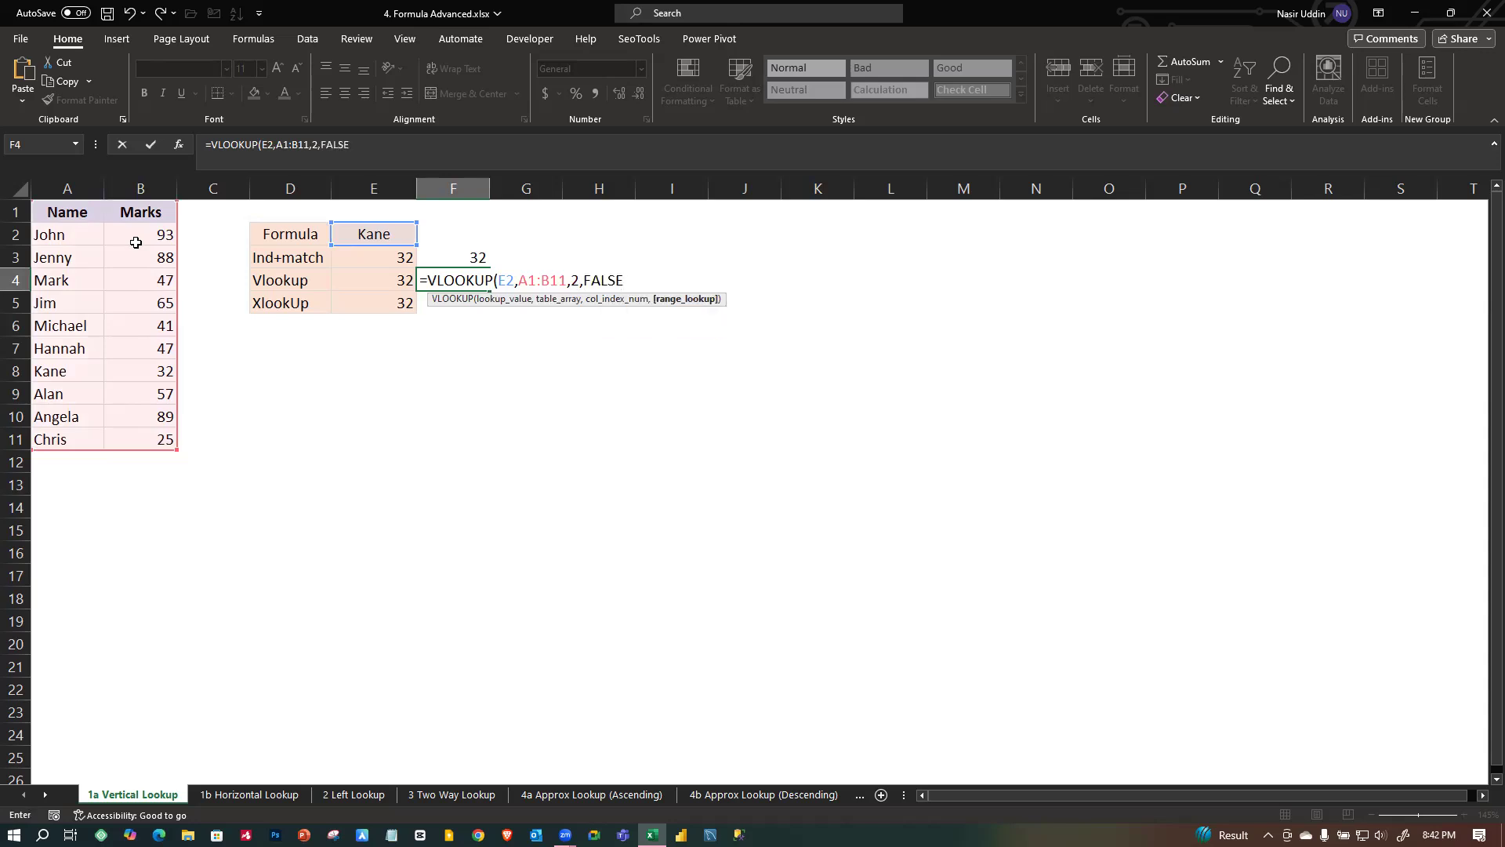
type(")")
key("ctrl+Return")
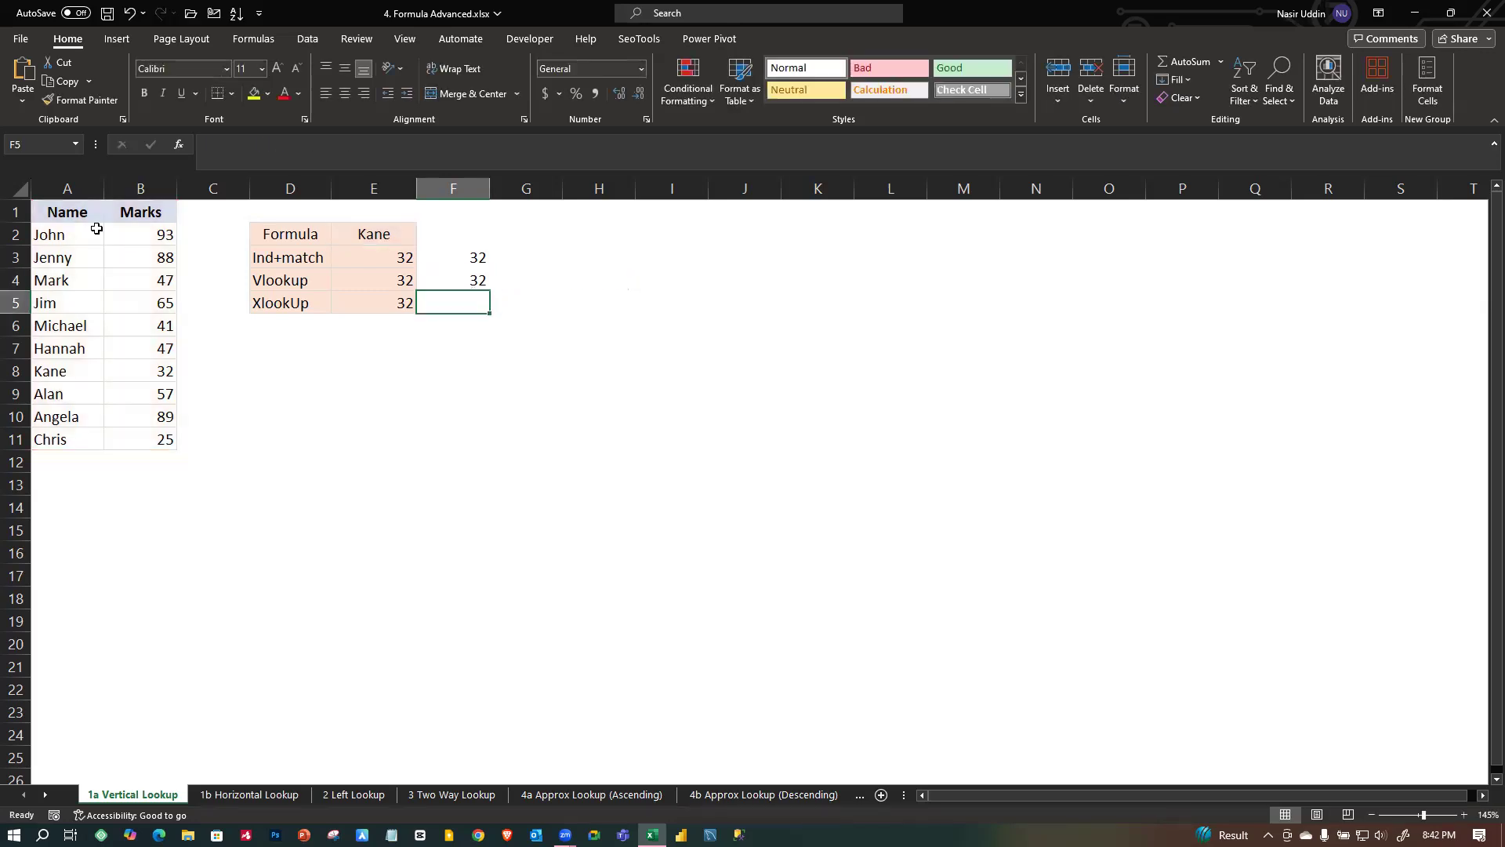
Enter an XLOOKUP formula in F5 that looks up E2 in A1:A11 and returns the mark from B1:B11.
left_click(476, 308)
type("=xlo")
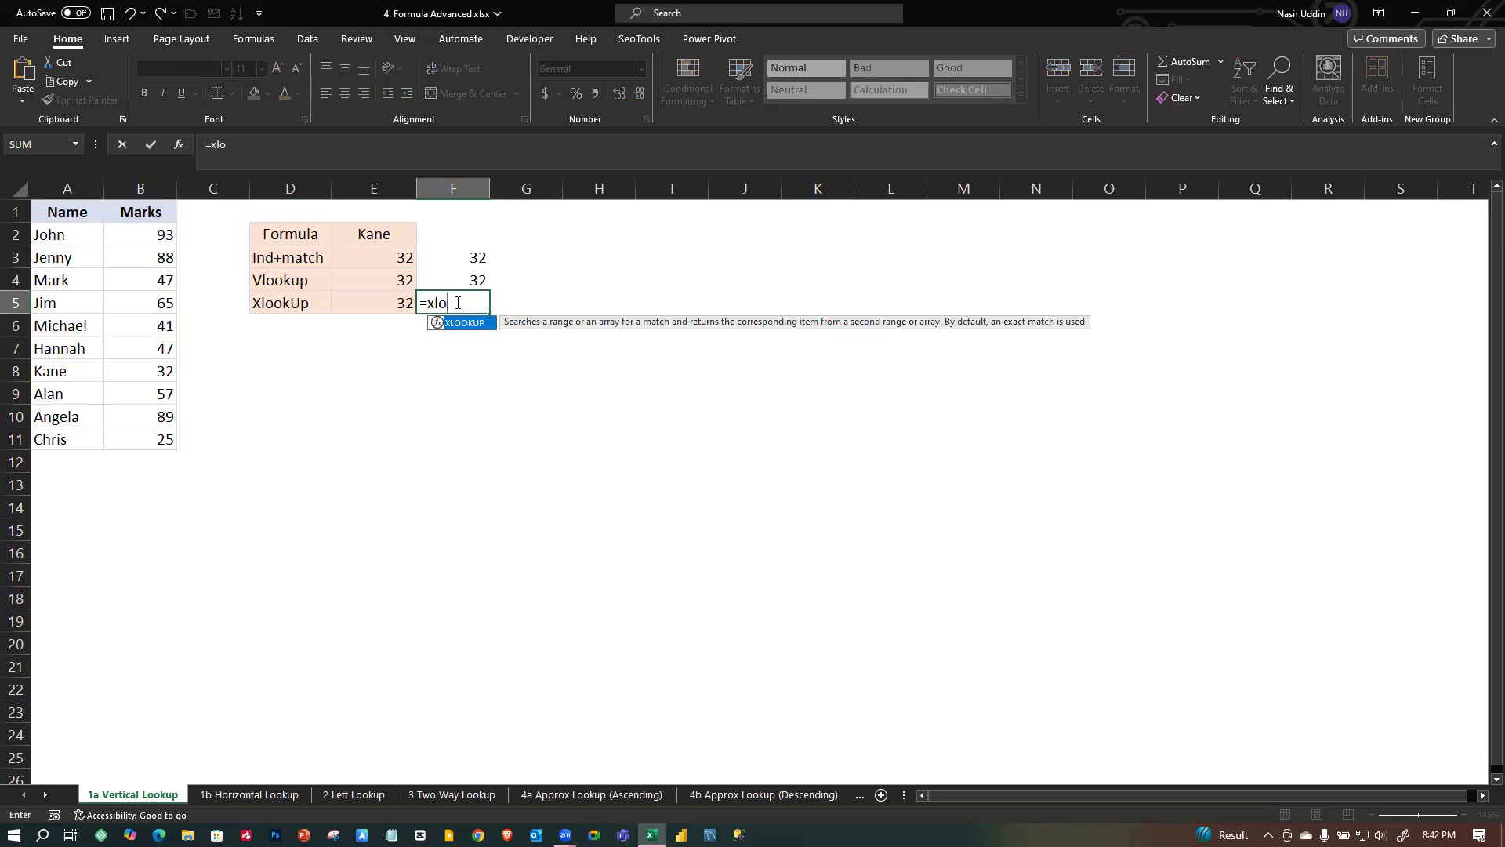
key("Tab")
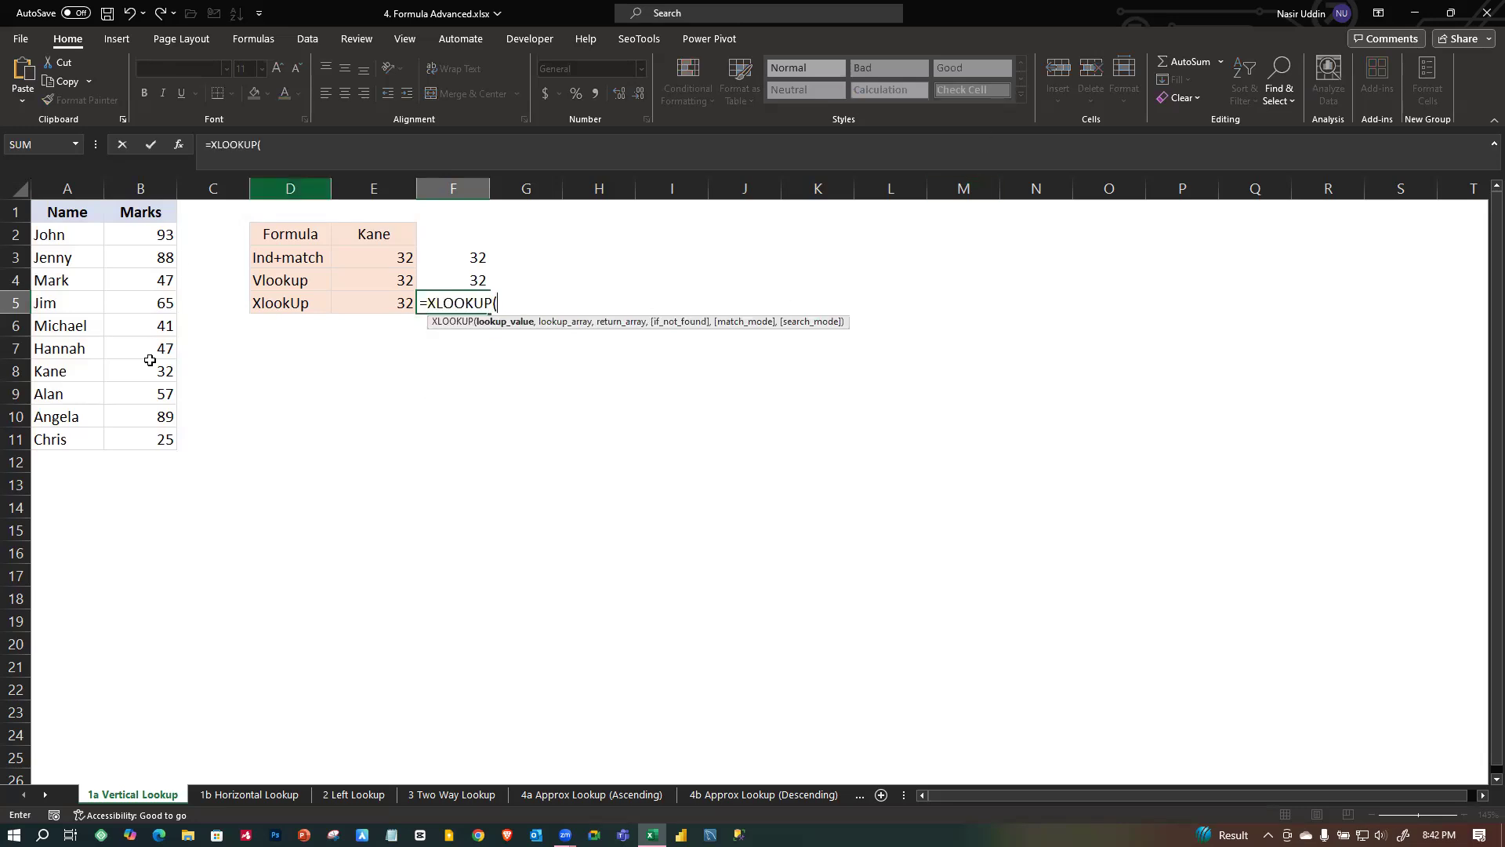
left_click(381, 237)
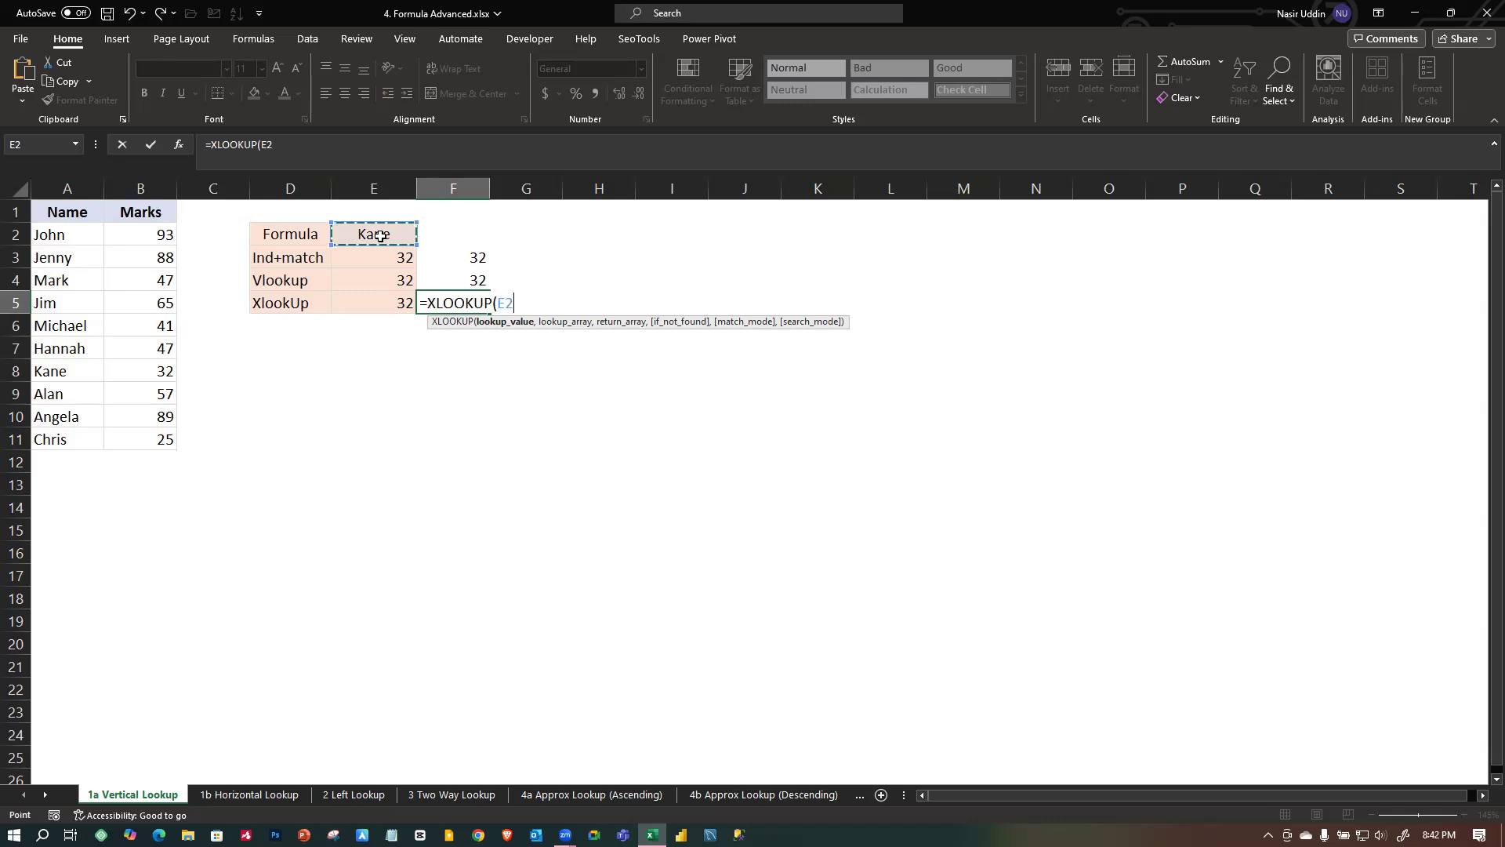
type(",")
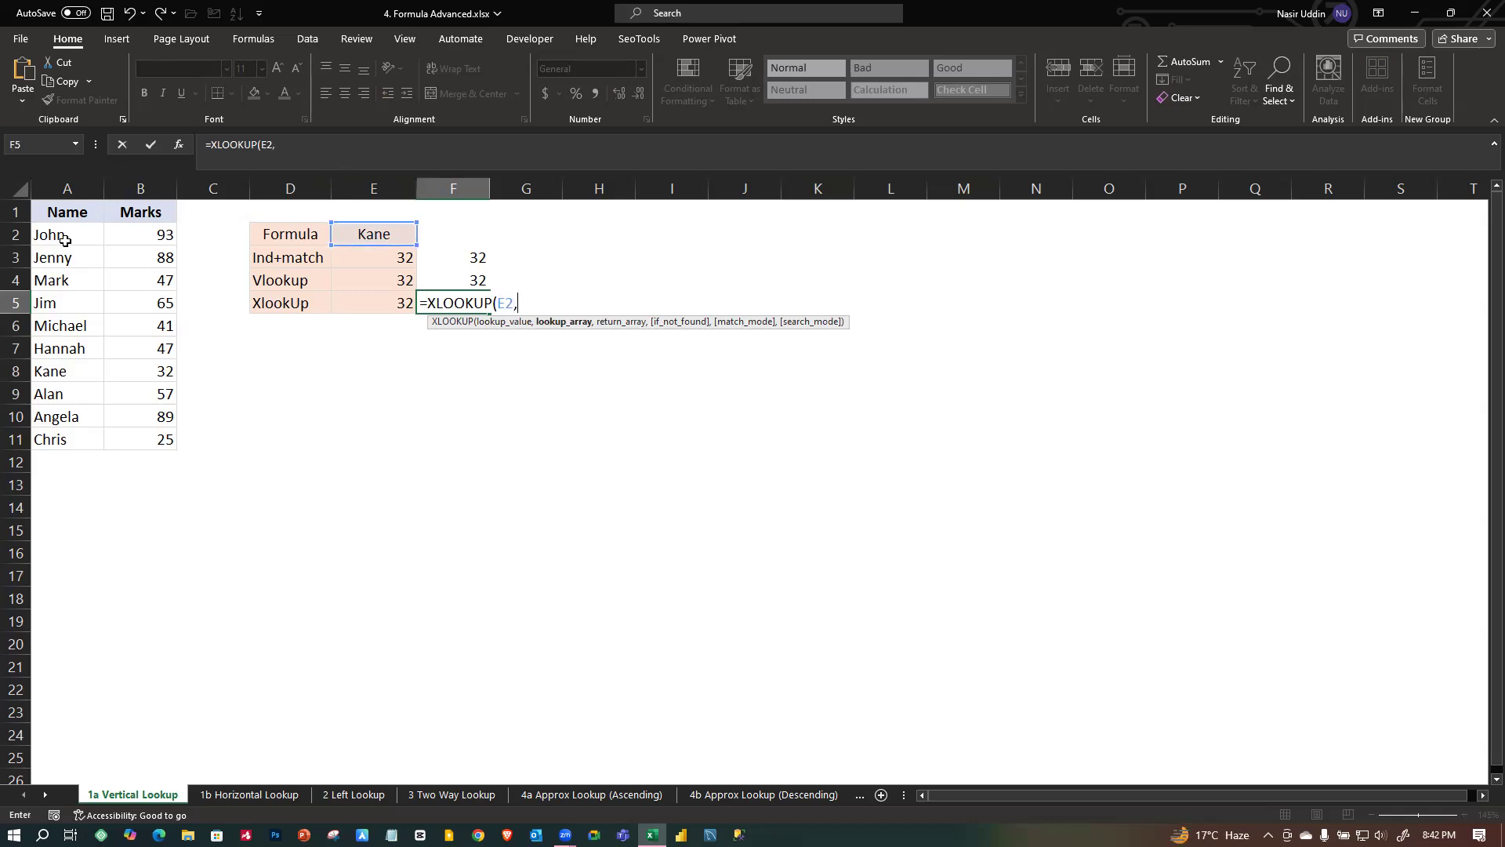
left_click_drag(60, 224, 61, 440)
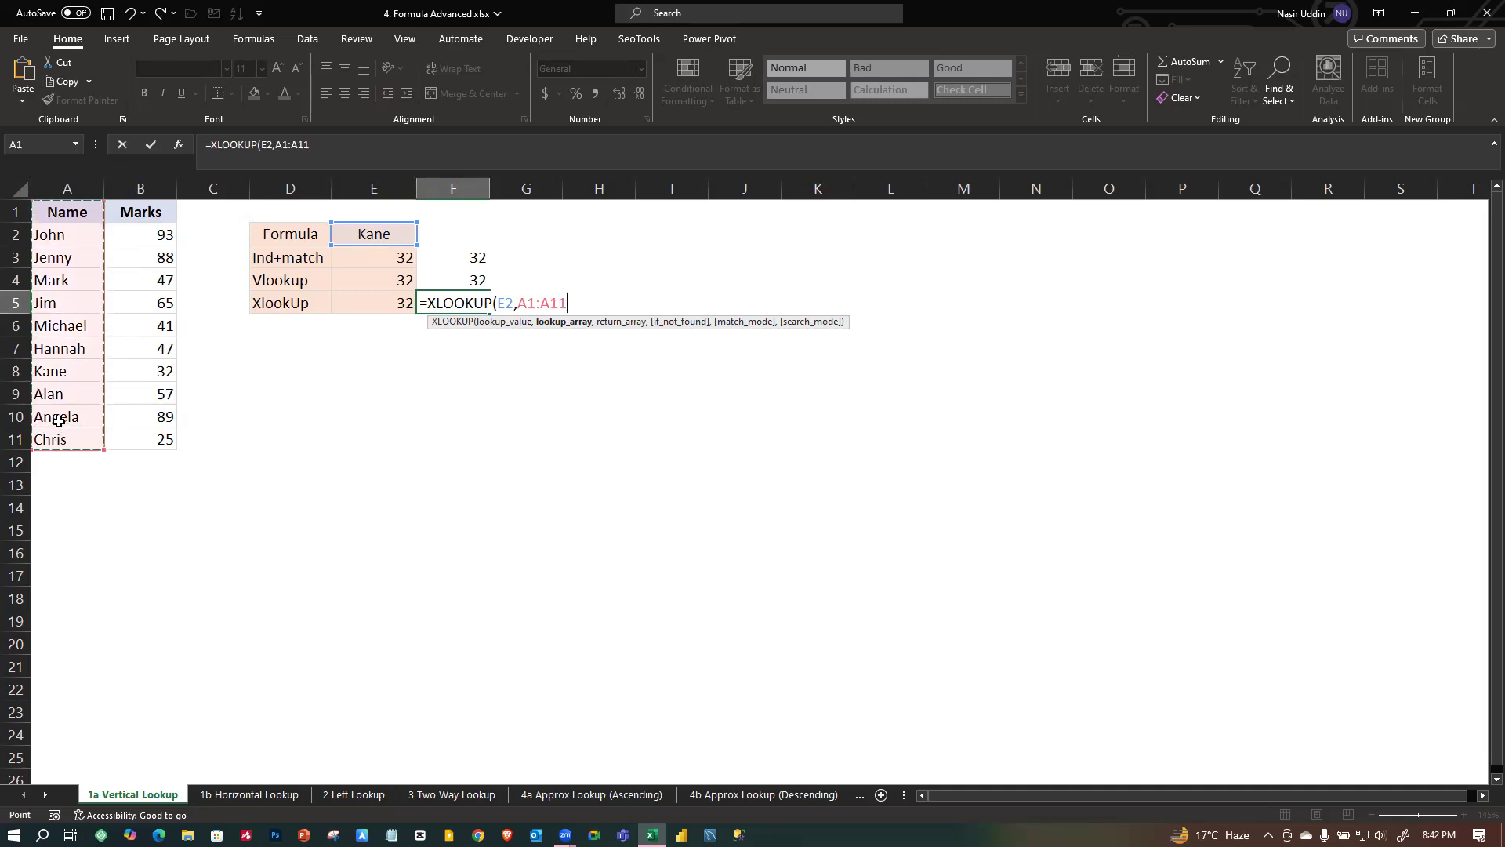
type(",")
left_click_drag(138, 210, 141, 443)
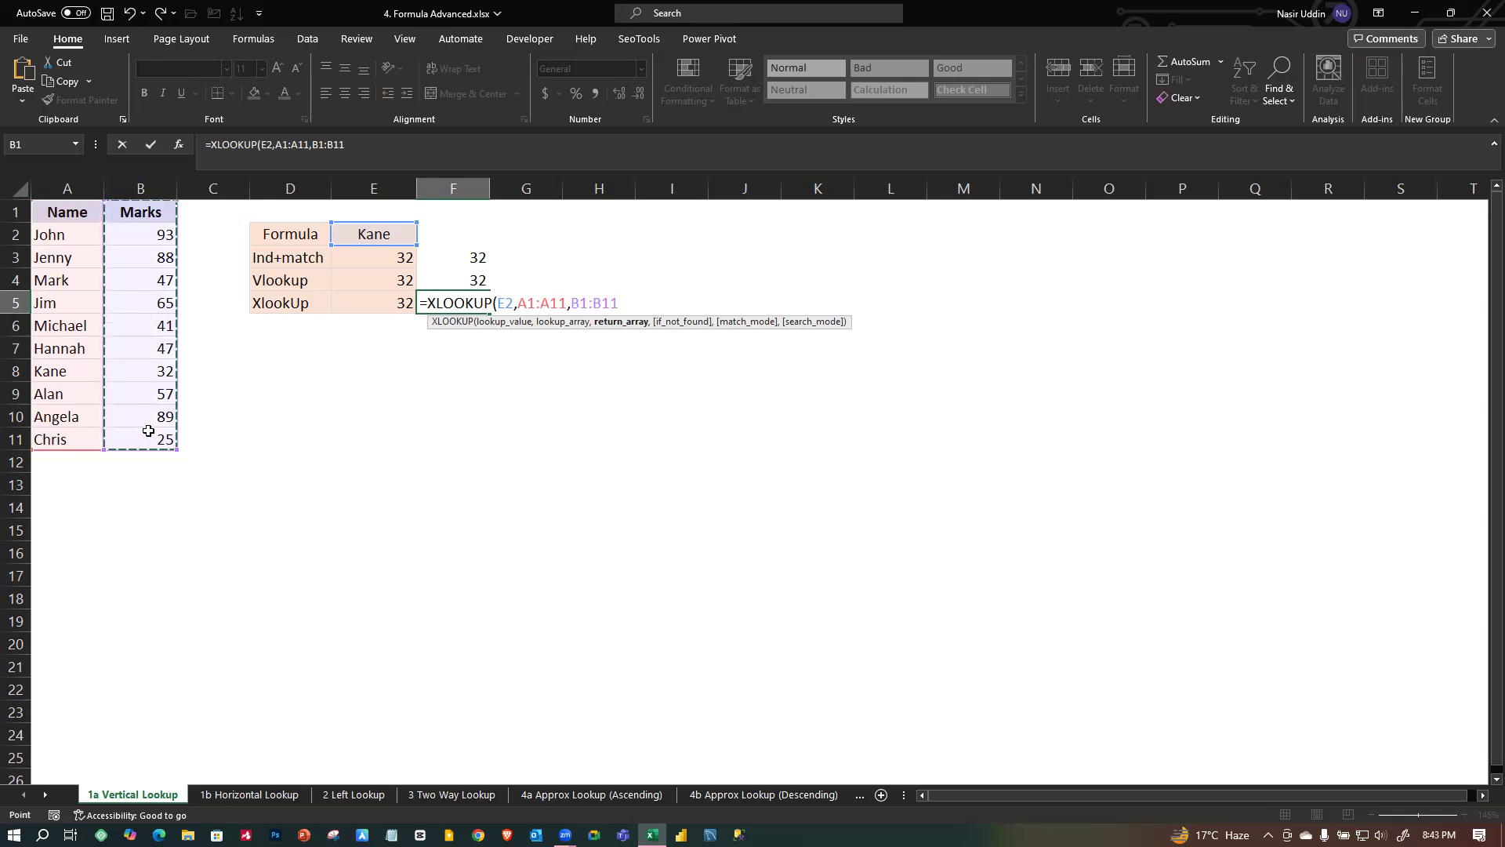
key("Return")
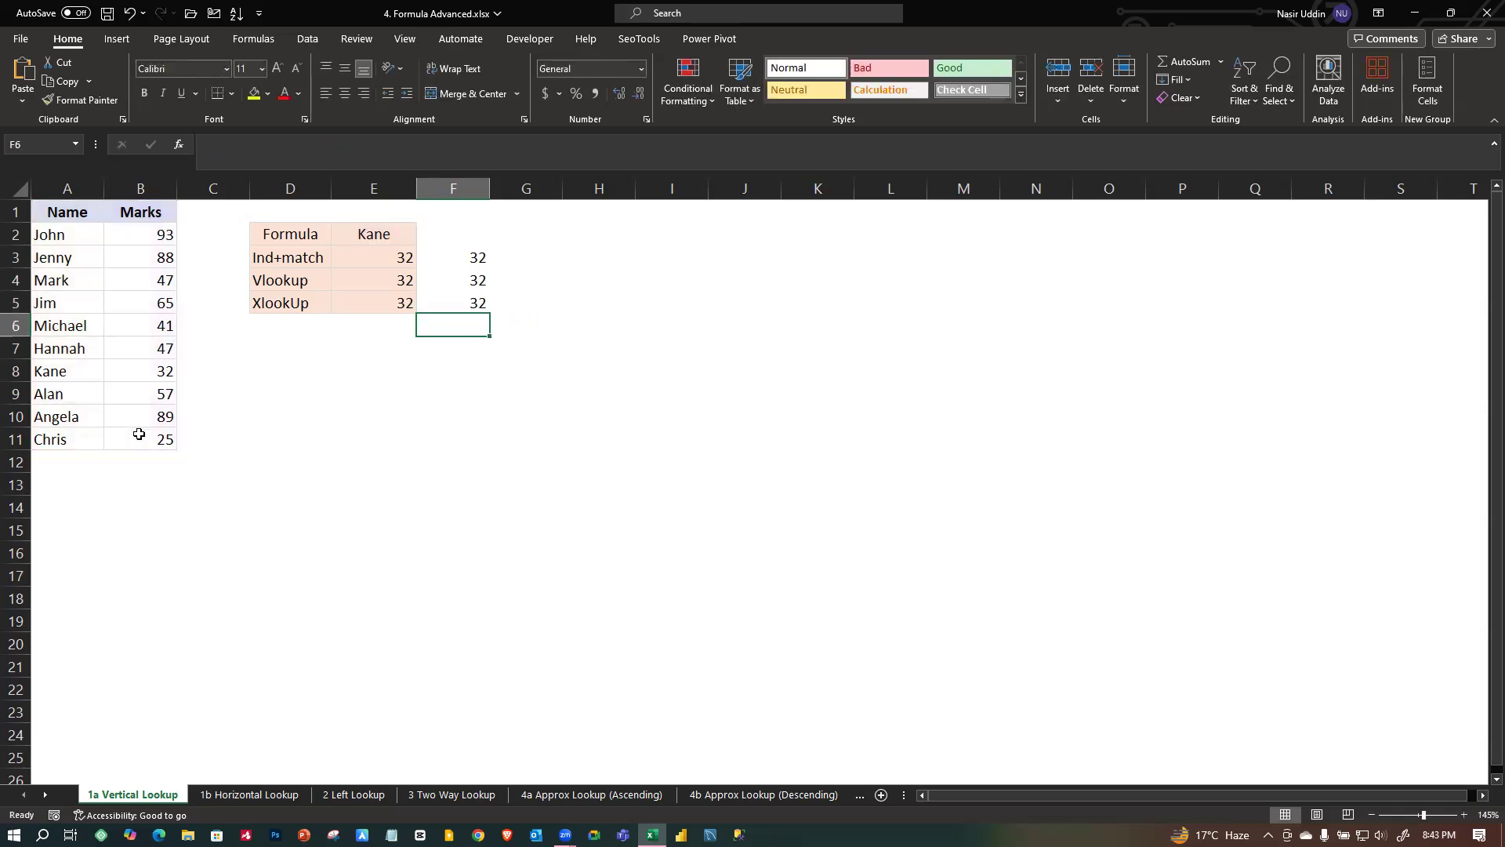
Replace the lookup name in cell E2 with the name listed in A4.
left_click(581, 349)
left_click(387, 237)
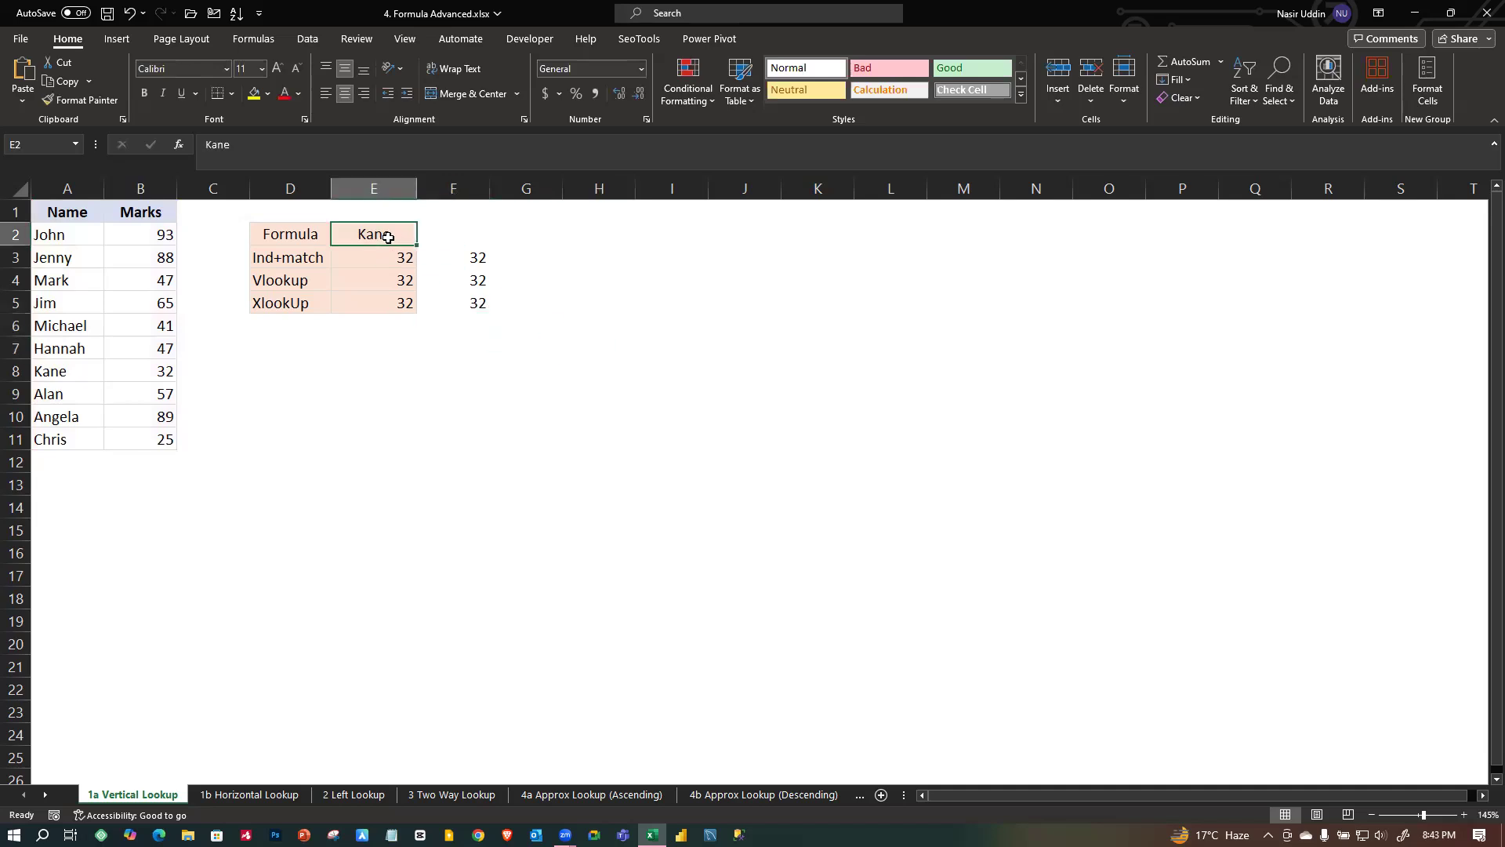
type("mark")
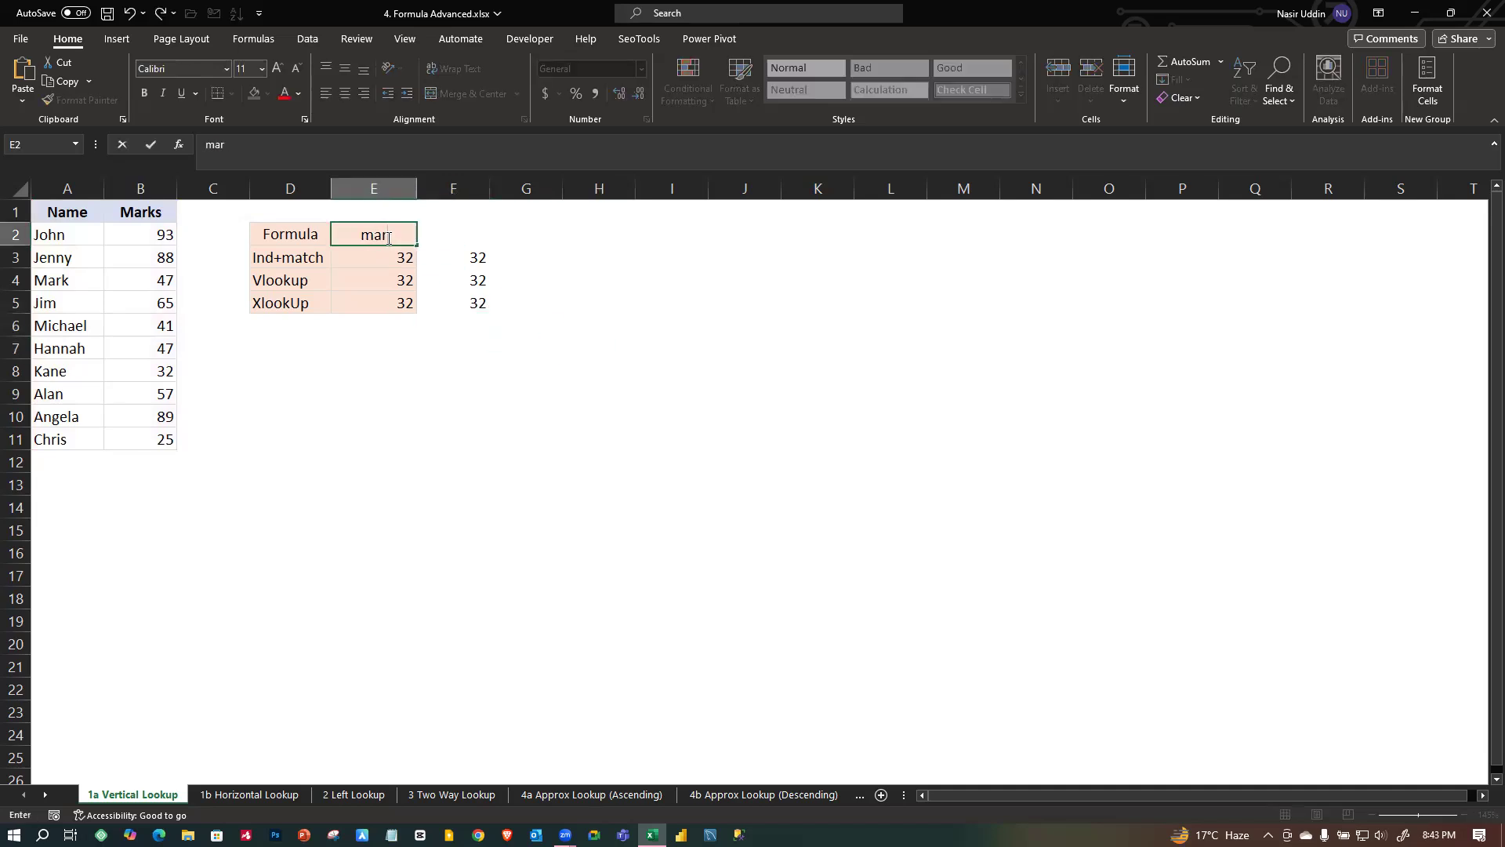
left_click(489, 429)
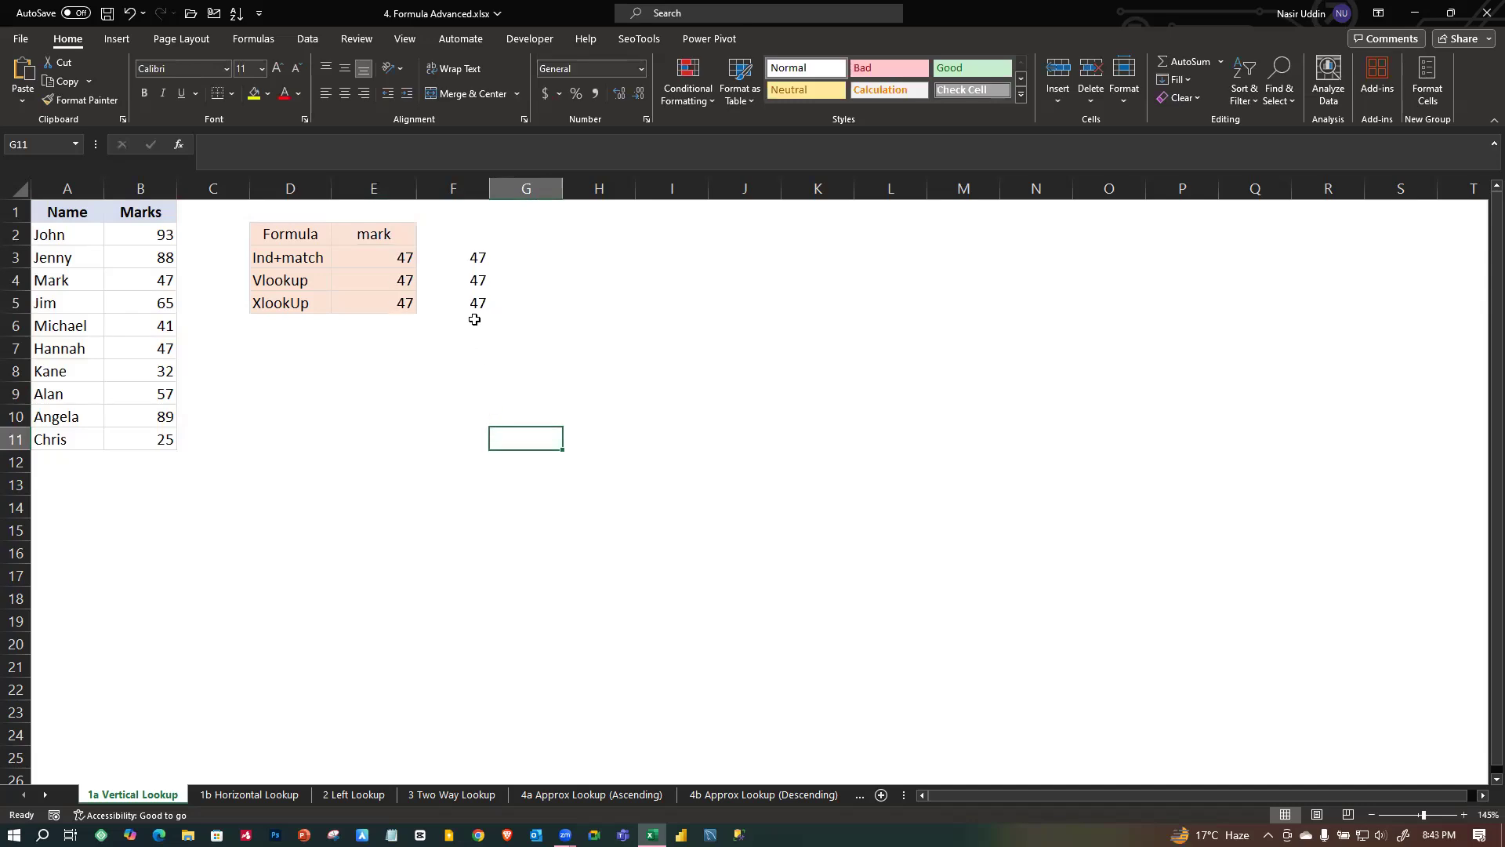
Compare the lookup results in columns E and F with each other and with the source table A1:B11.
left_click(396, 251)
left_click(468, 280)
left_click(478, 303)
left_click(403, 301)
left_click(476, 307)
left_click_drag(68, 212, 142, 439)
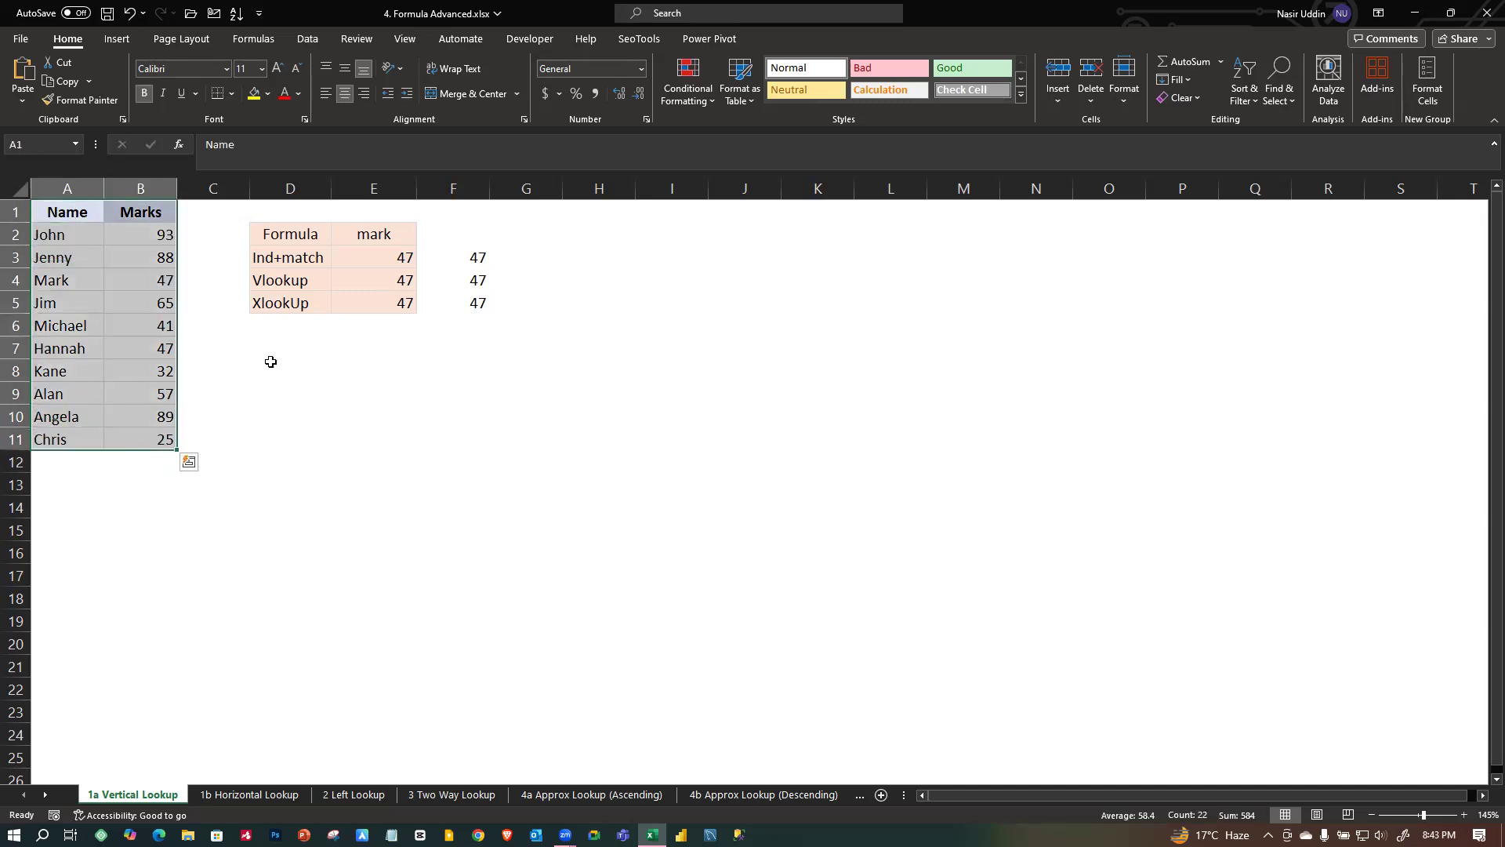
left_click(273, 282)
left_click(405, 280)
left_click(373, 347)
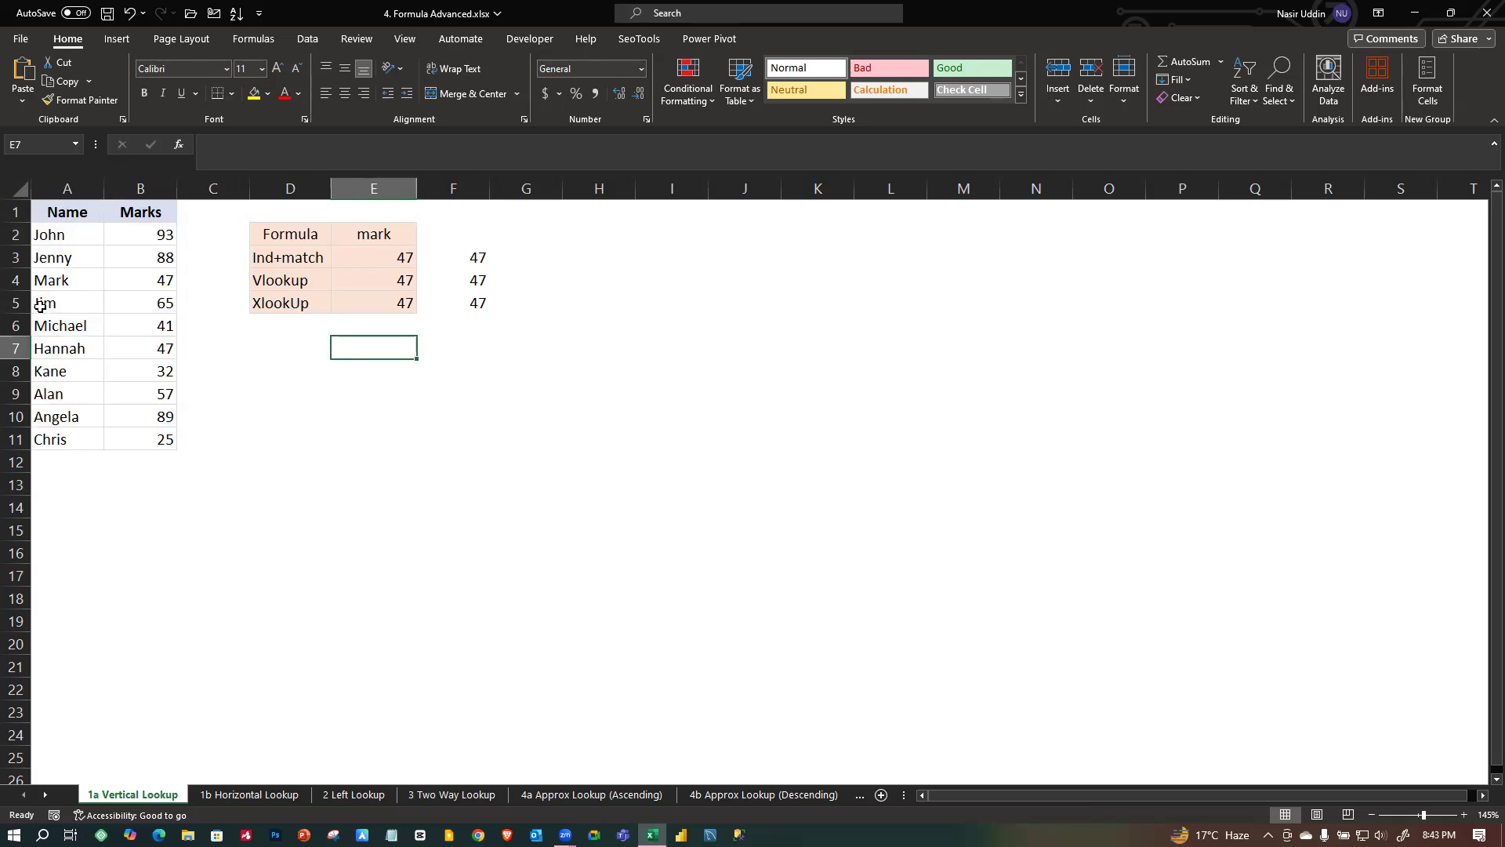
Examine the Name and Marks columns and the INDEX and MATCH formula in E3.
left_click(148, 213)
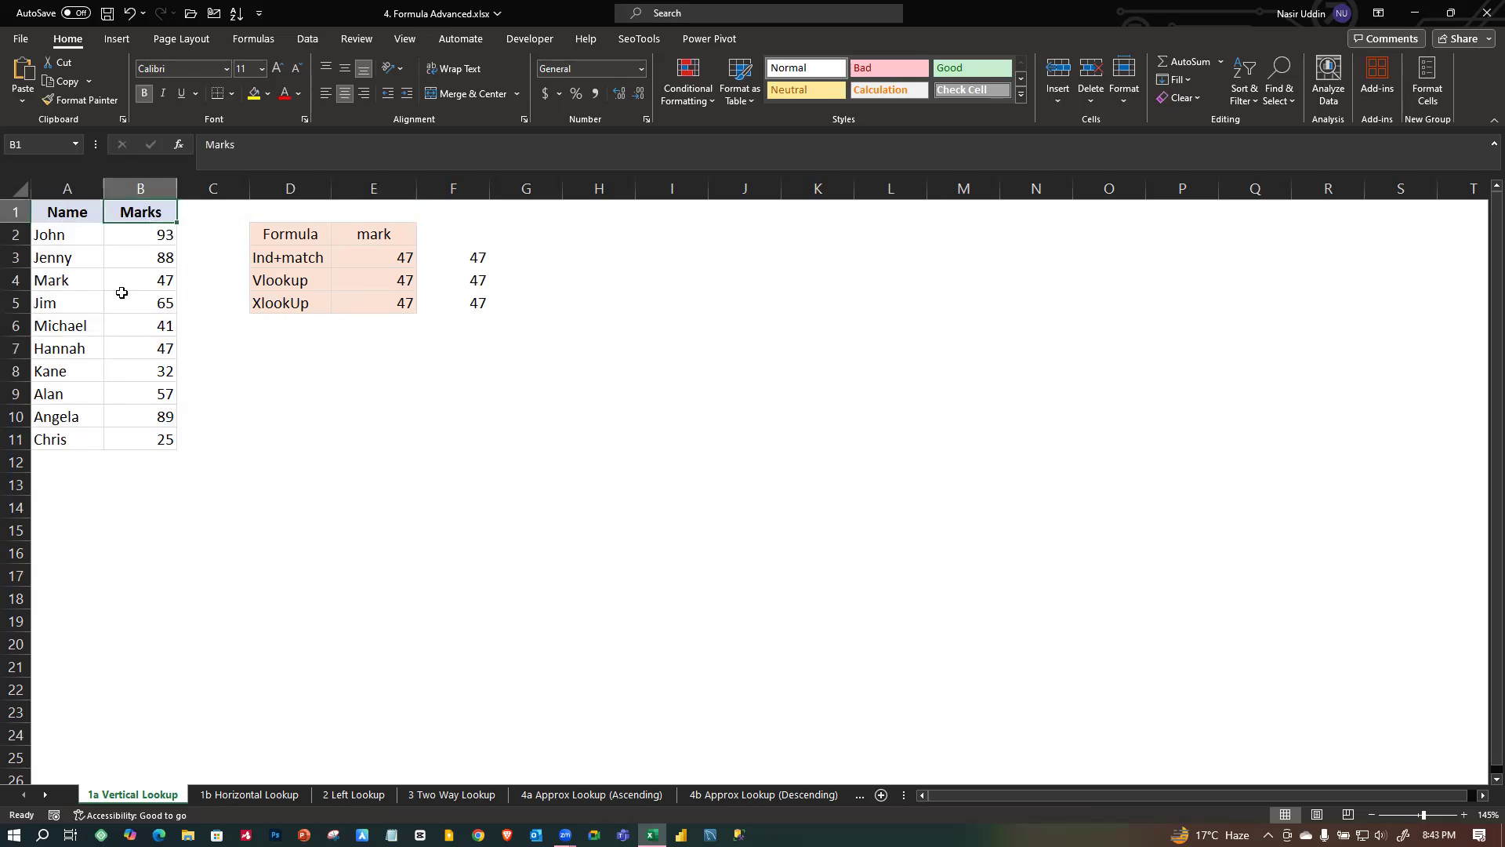
left_click(114, 257)
left_click(114, 306)
left_click(69, 282)
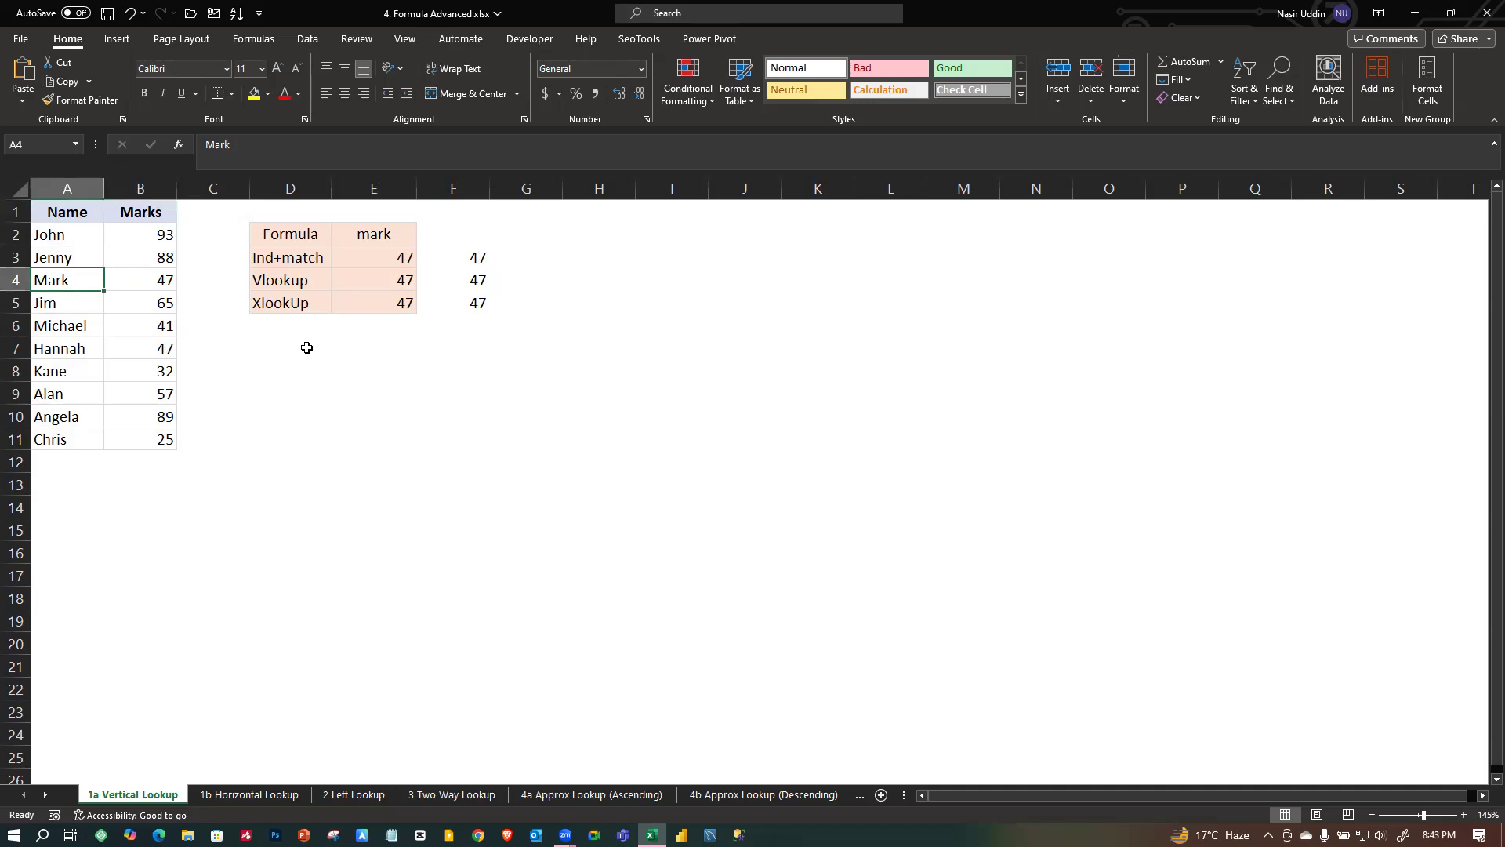
left_click(206, 486)
left_click(271, 379)
left_click_drag(67, 304, 78, 326)
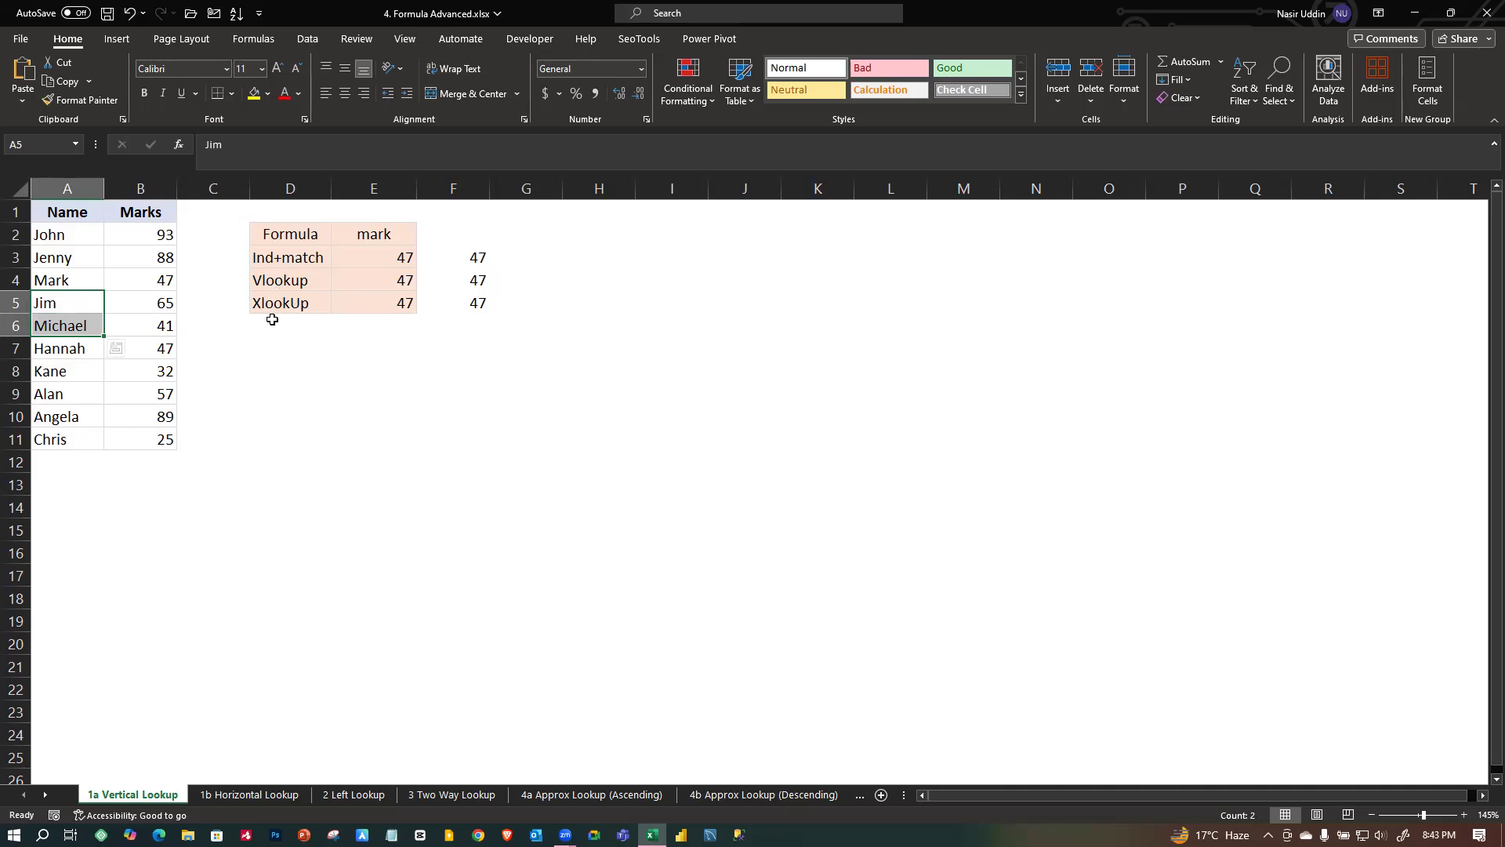
left_click(270, 368)
left_click(282, 261)
left_click(401, 259)
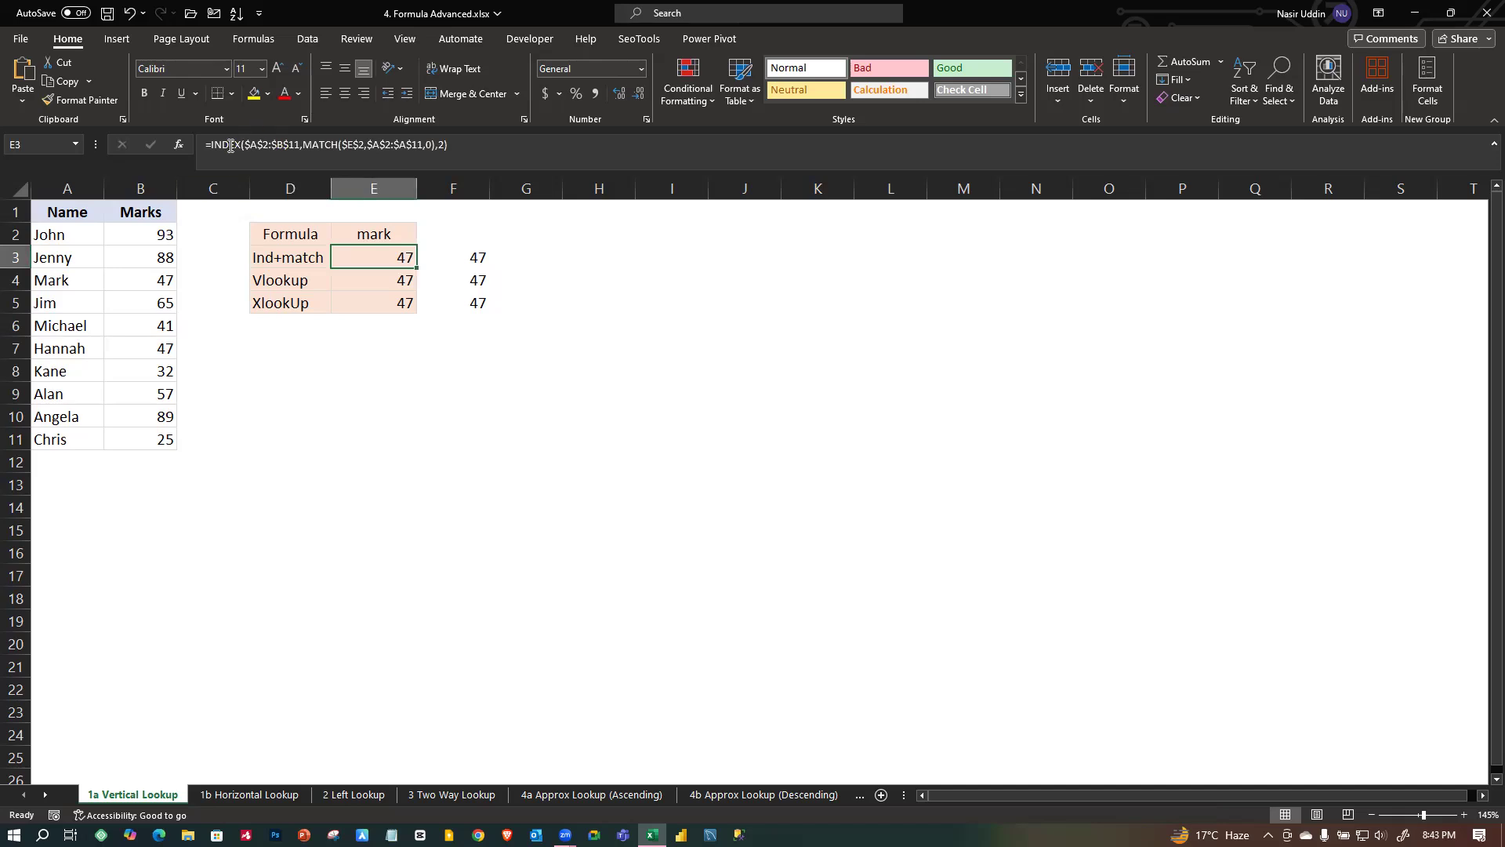
left_click_drag(324, 492, 317, 507)
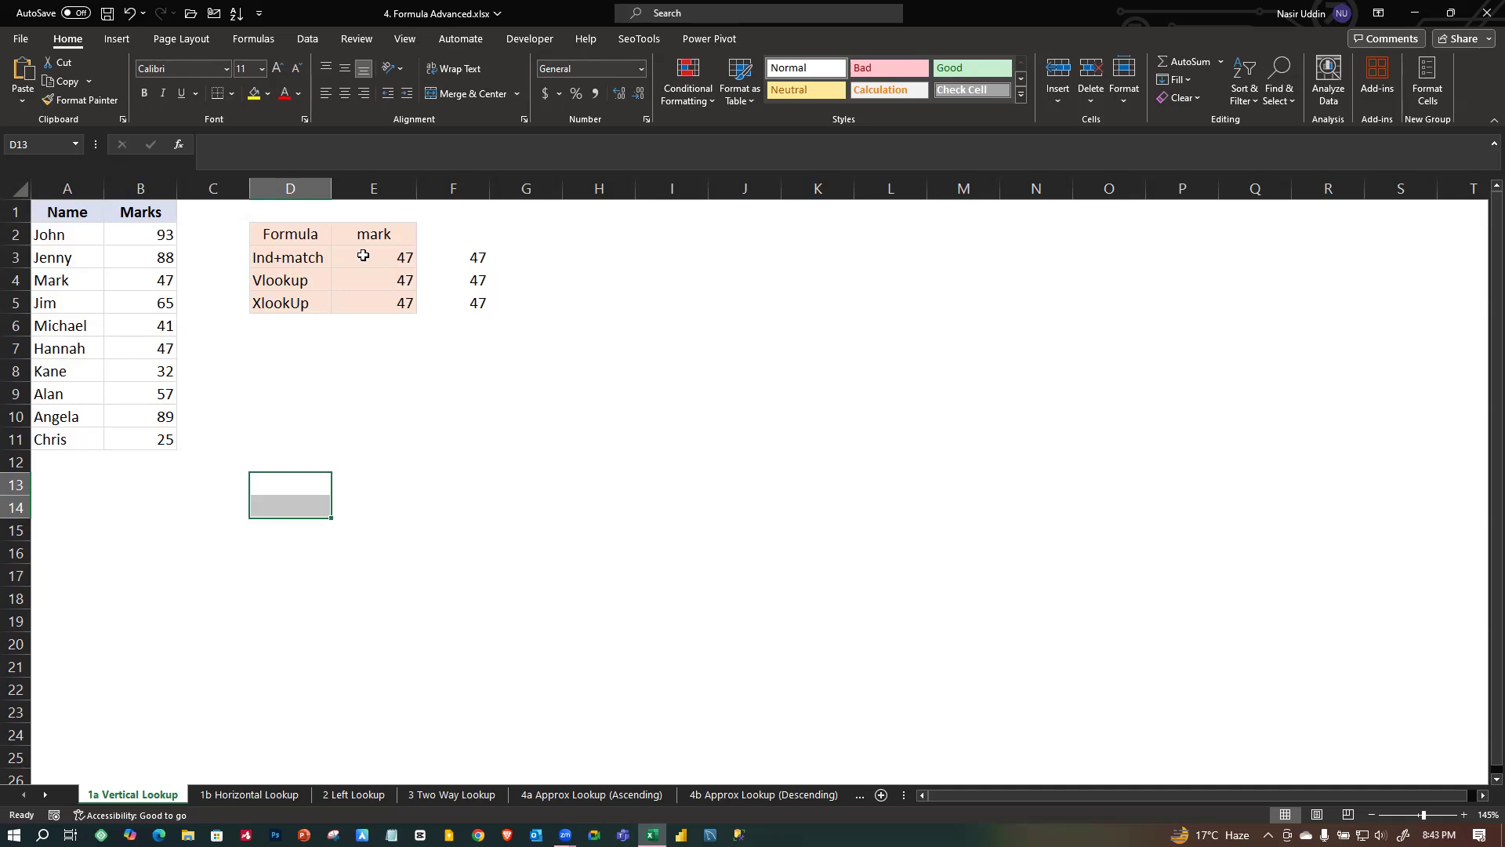
Open the 1b Horizontal Lookup sheet.
left_click(255, 794)
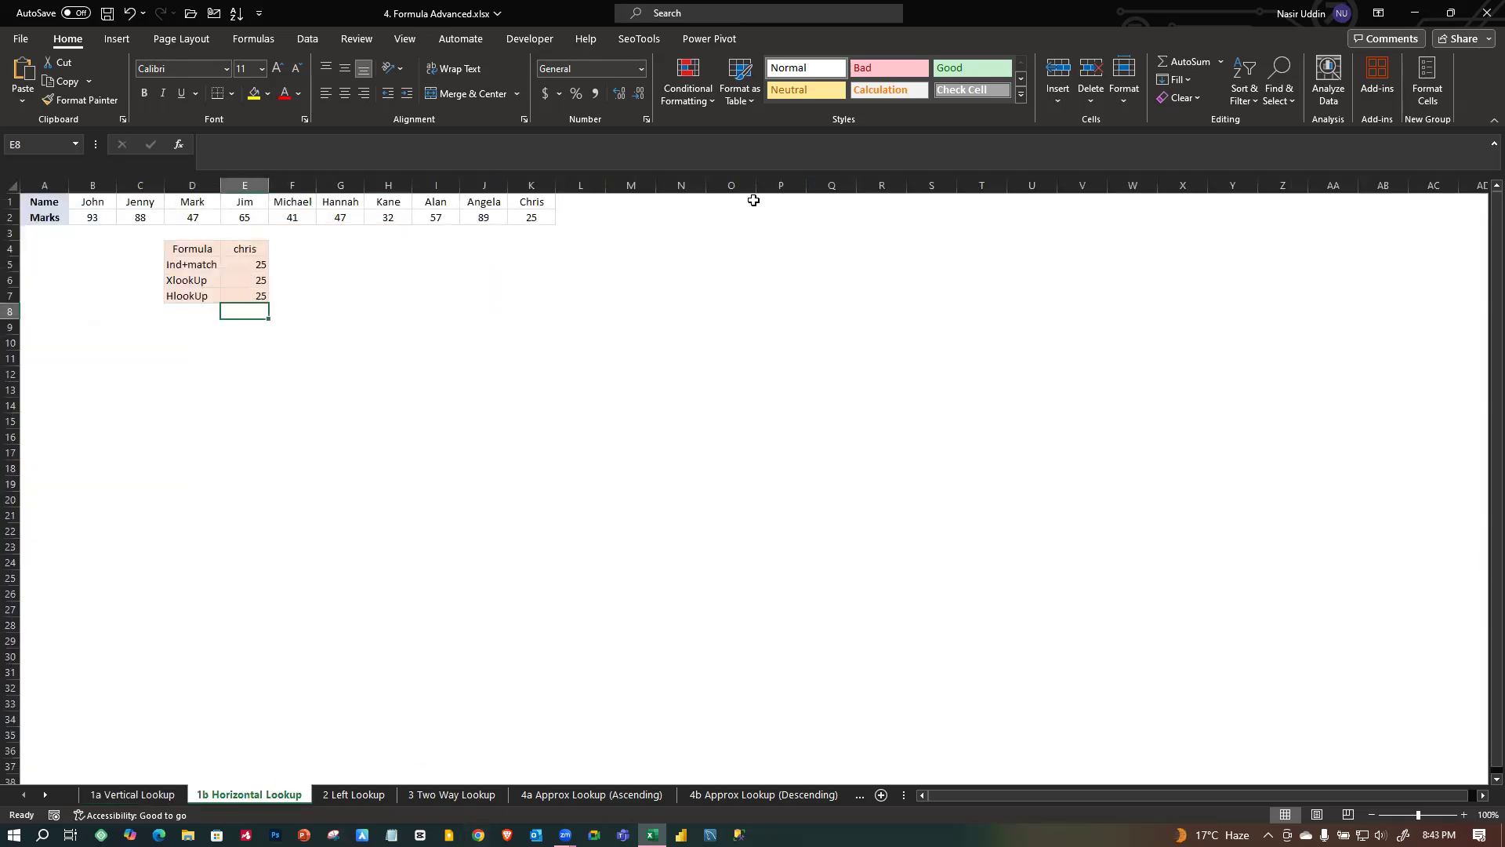
left_click(396, 309)
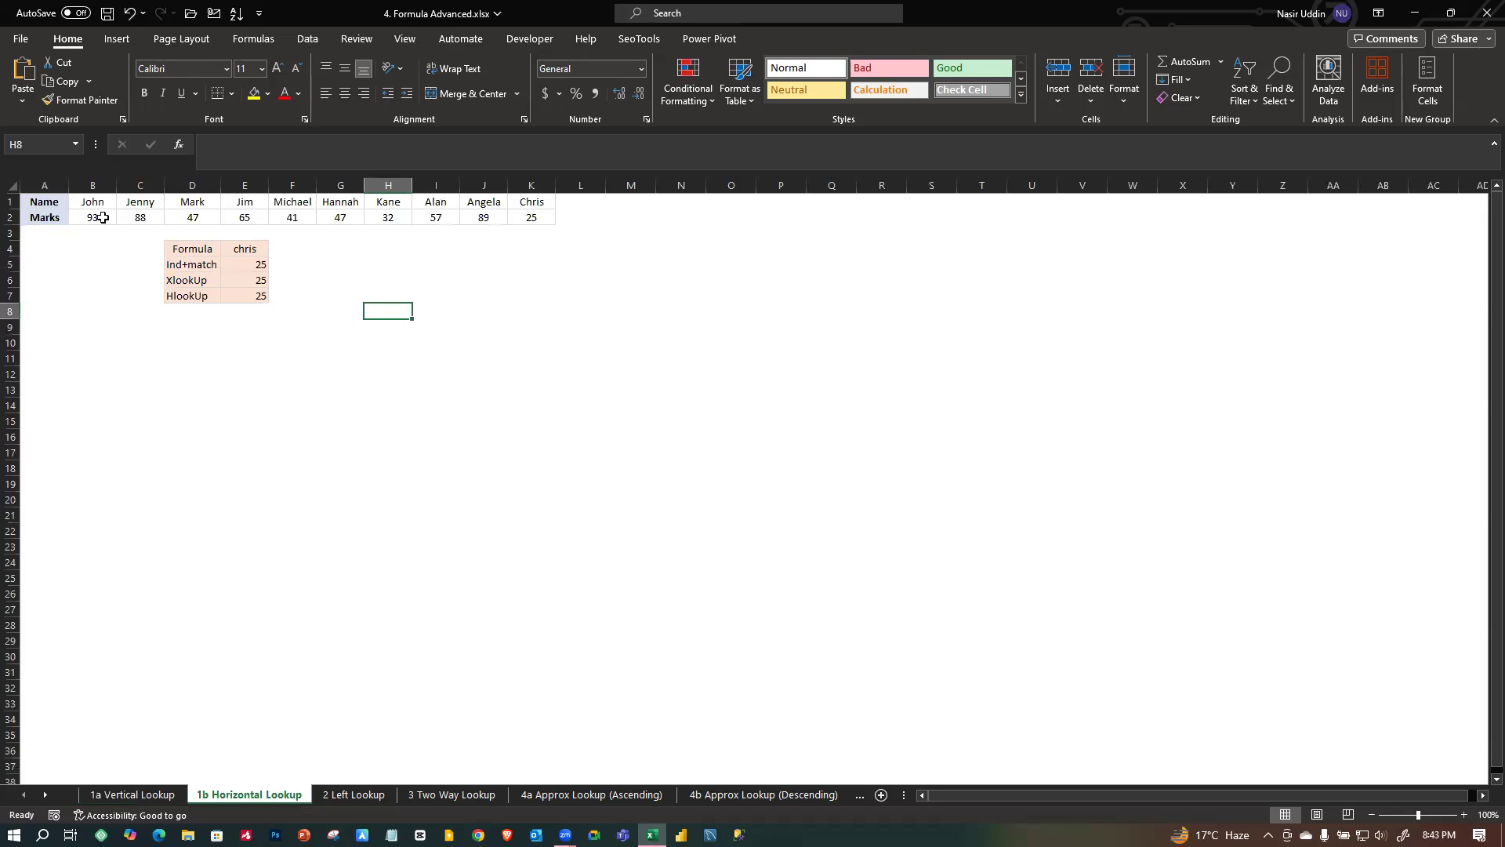
left_click(251, 354)
left_click(297, 278)
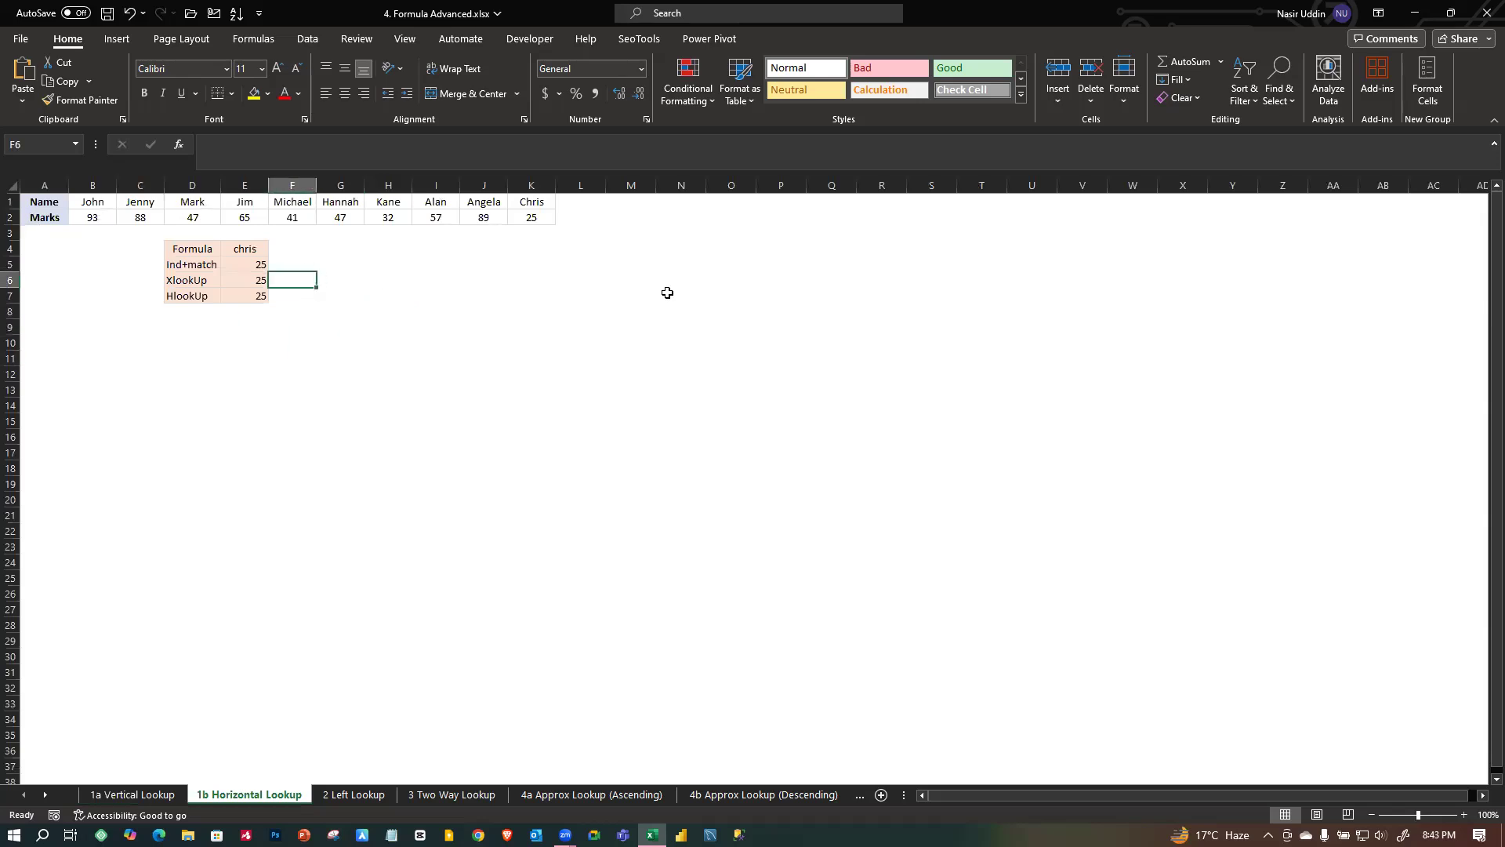
Examine the INDEX/MATCH and HLOOKUP formulas in E5 and E7 against the horizontal Name and Marks table in A1:K2.
left_click(181, 267)
left_click(252, 268)
left_click(257, 295)
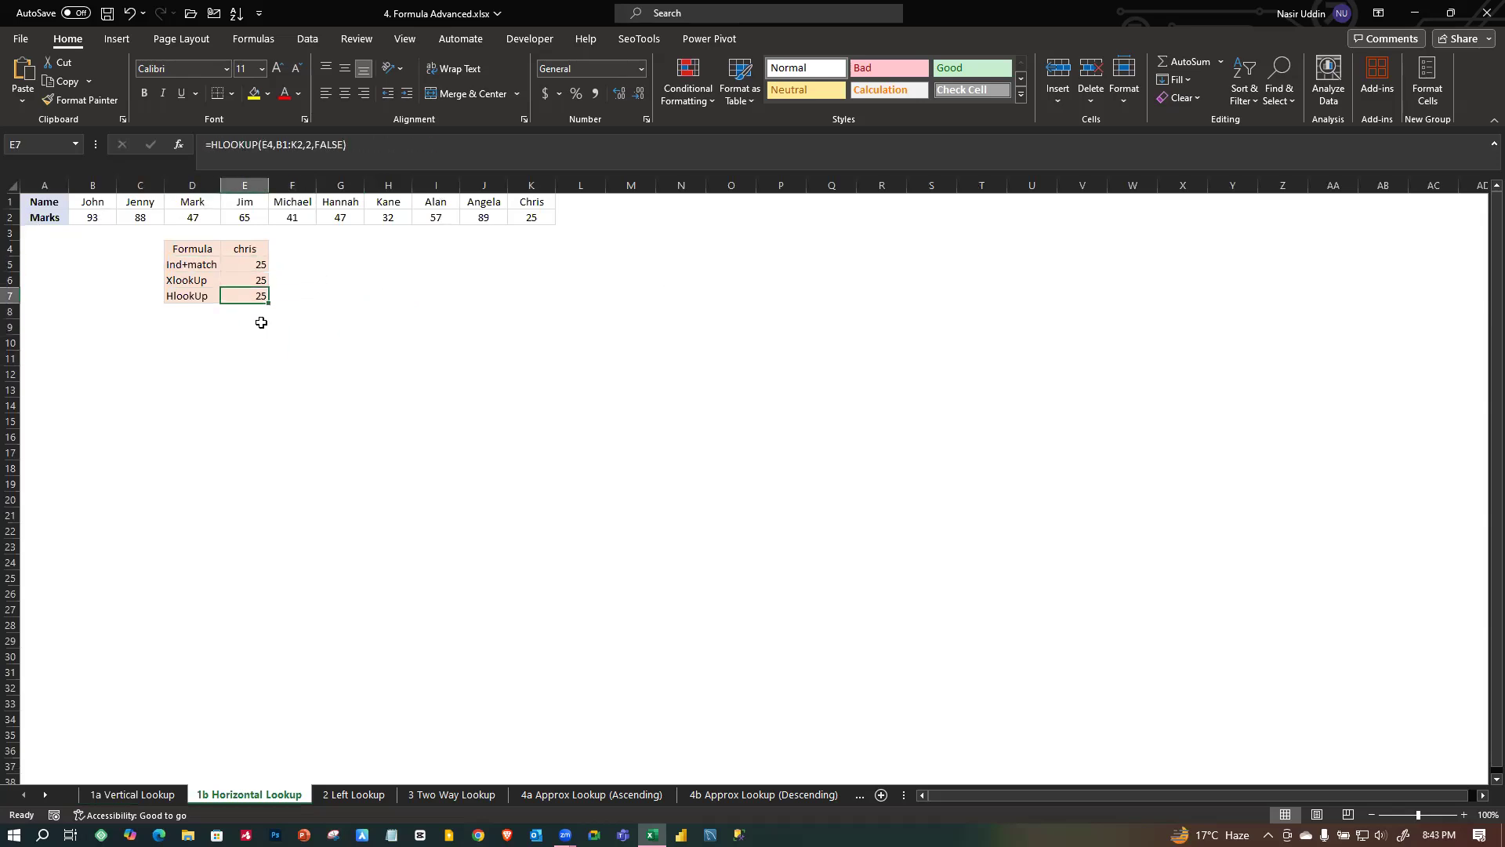
left_click(37, 205)
left_click(135, 280)
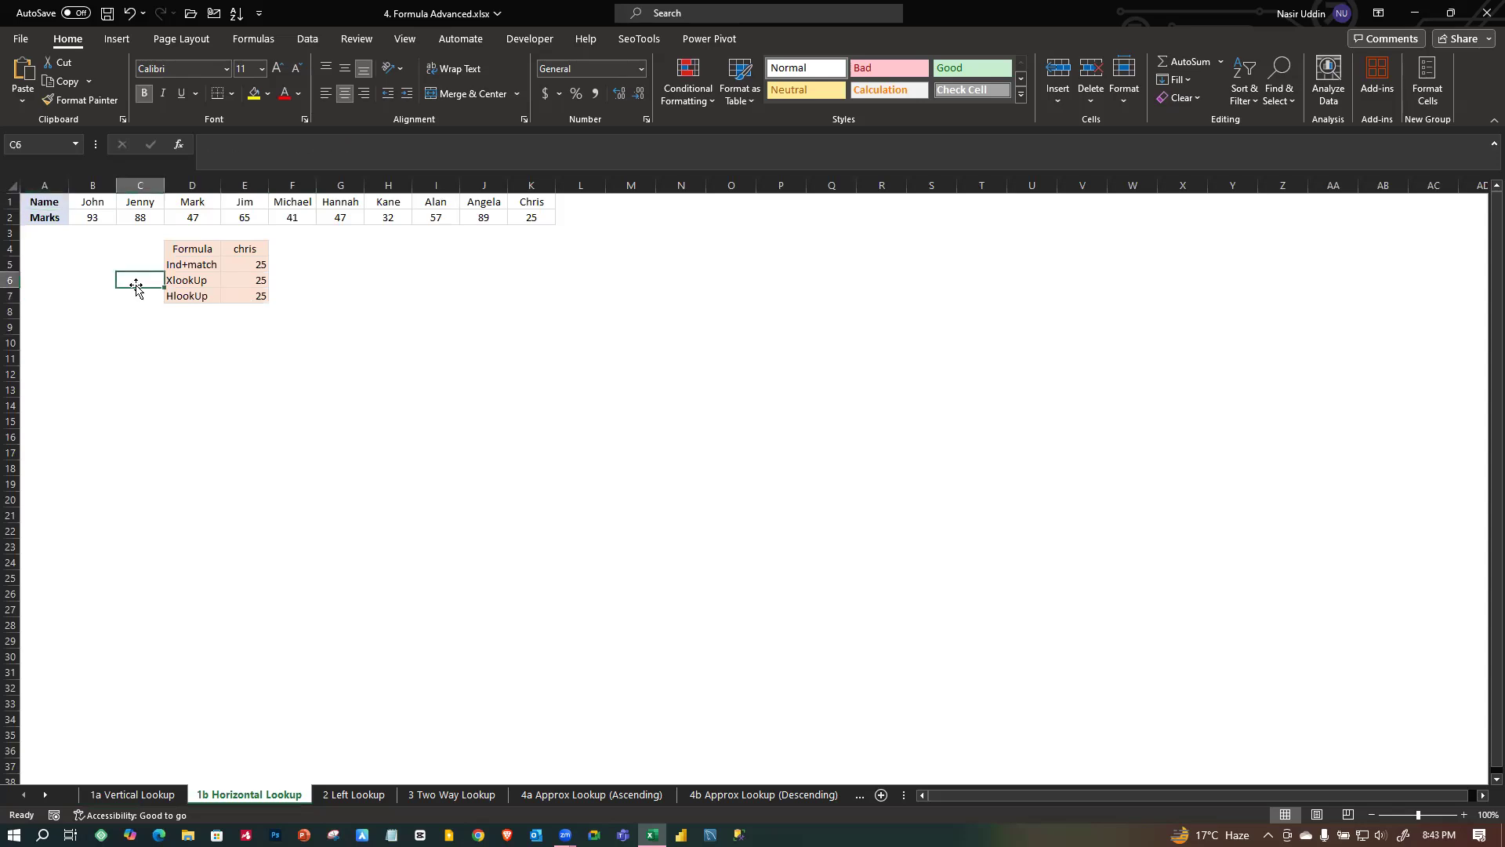
left_click(199, 266)
left_click(259, 267)
left_click(247, 324)
left_click(259, 295)
left_click(187, 310)
left_click(187, 298)
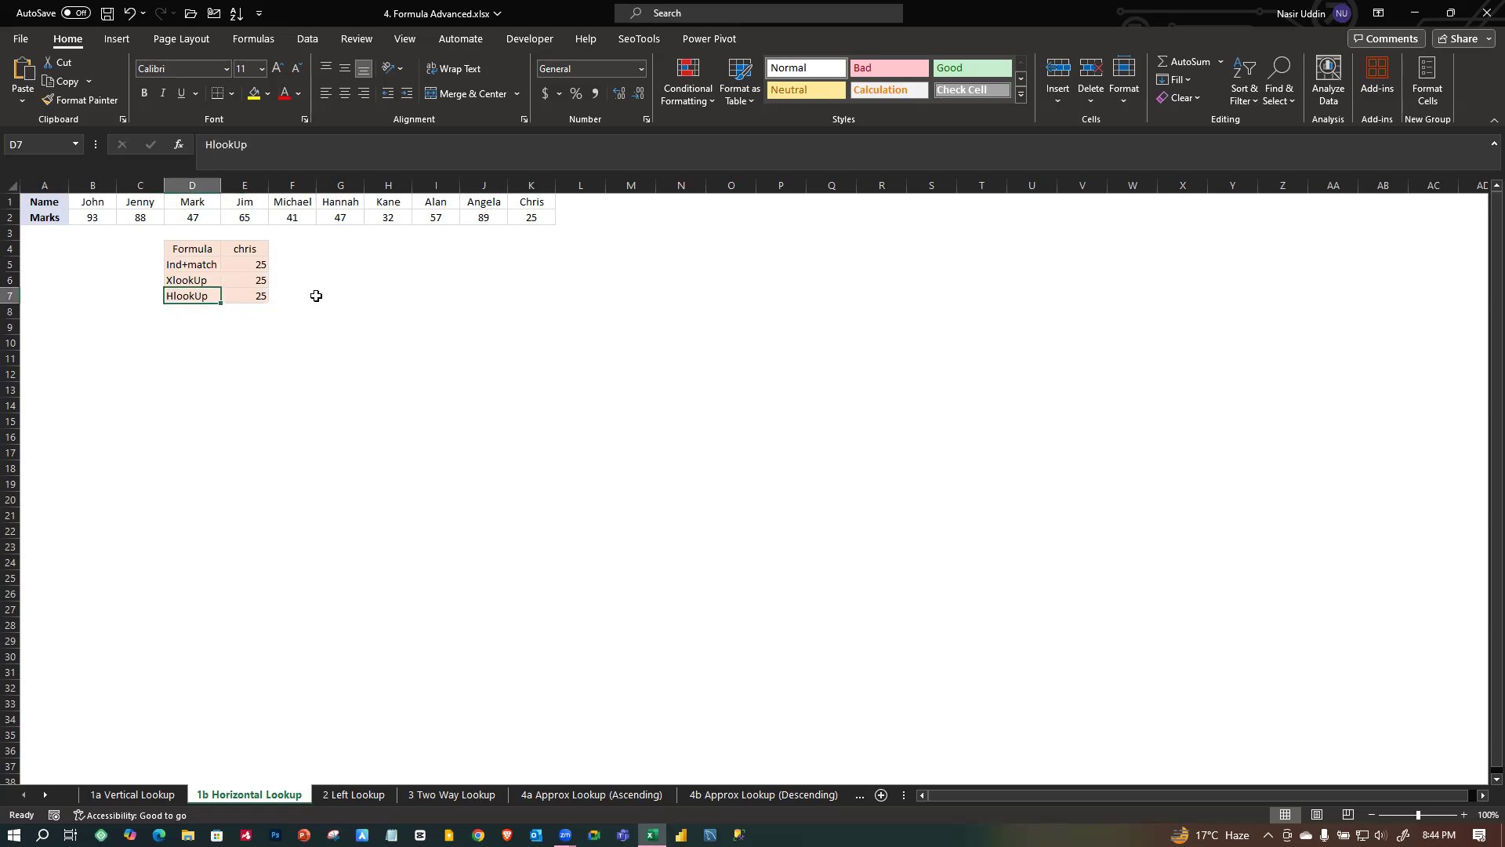
left_click(345, 309)
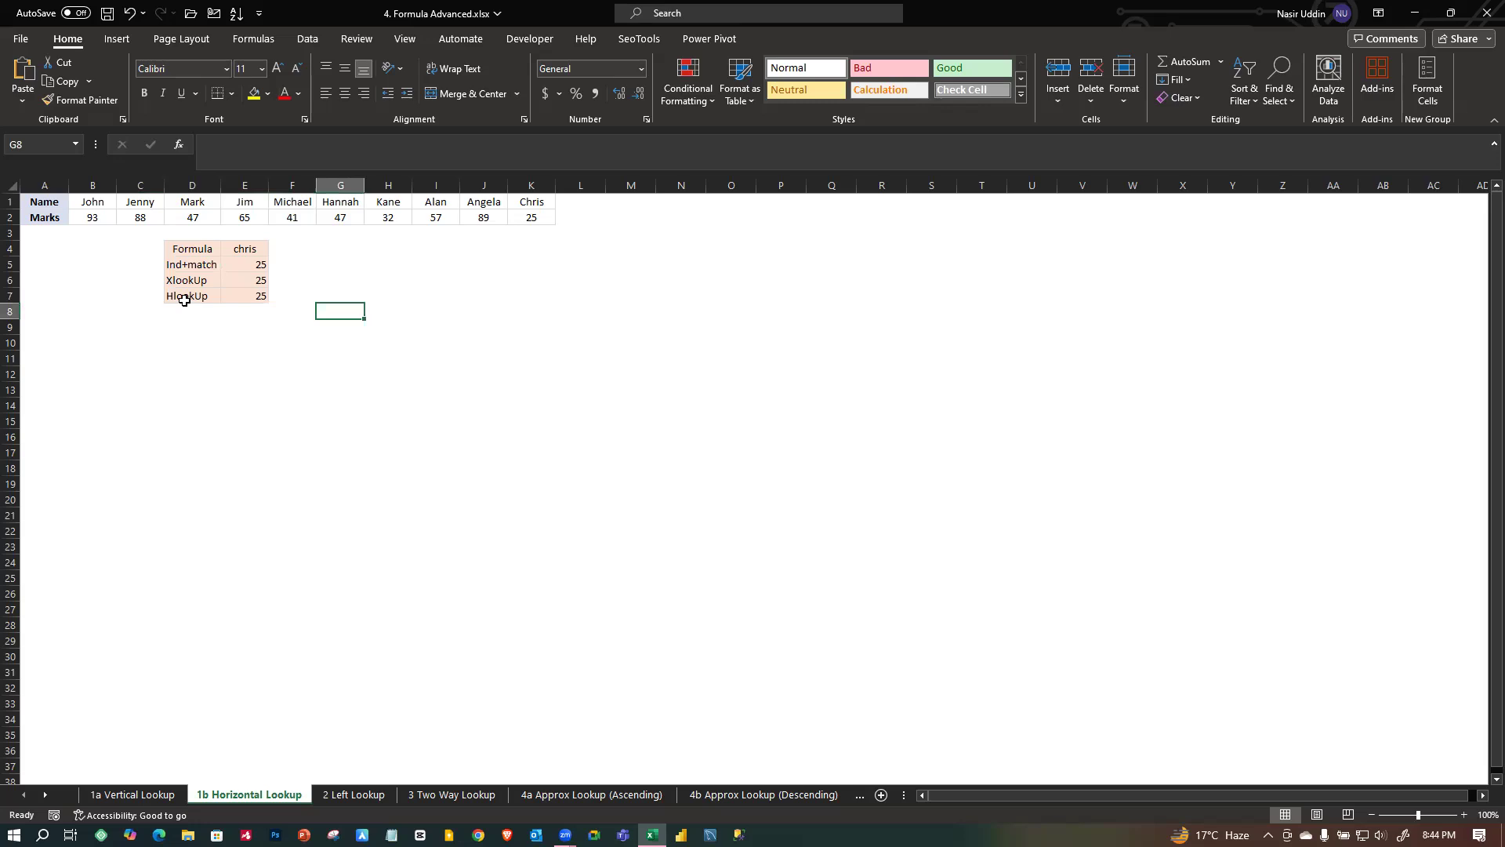
left_click(108, 308)
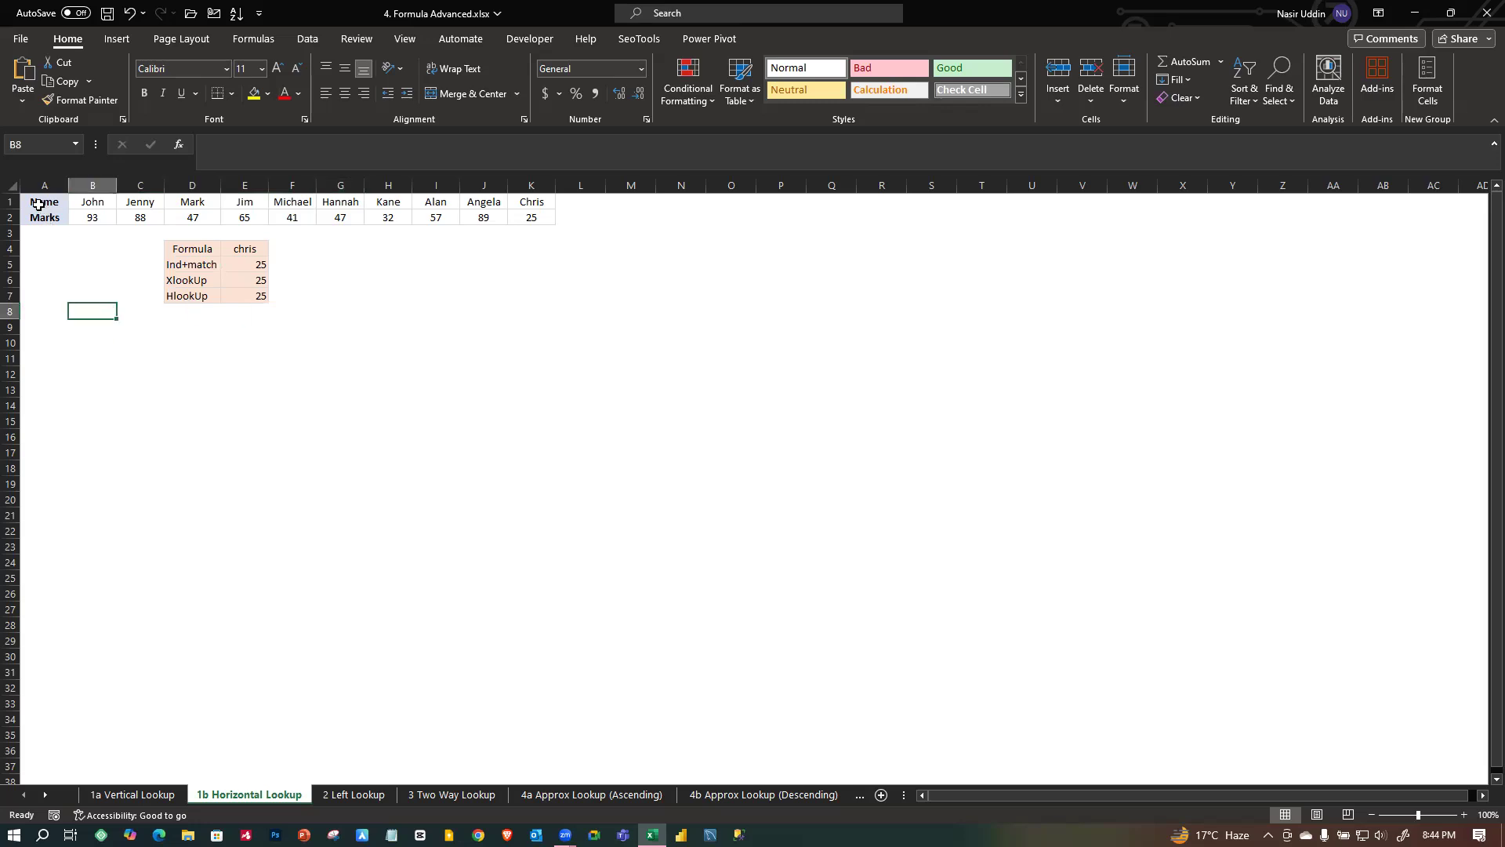
left_click_drag(39, 204, 540, 228)
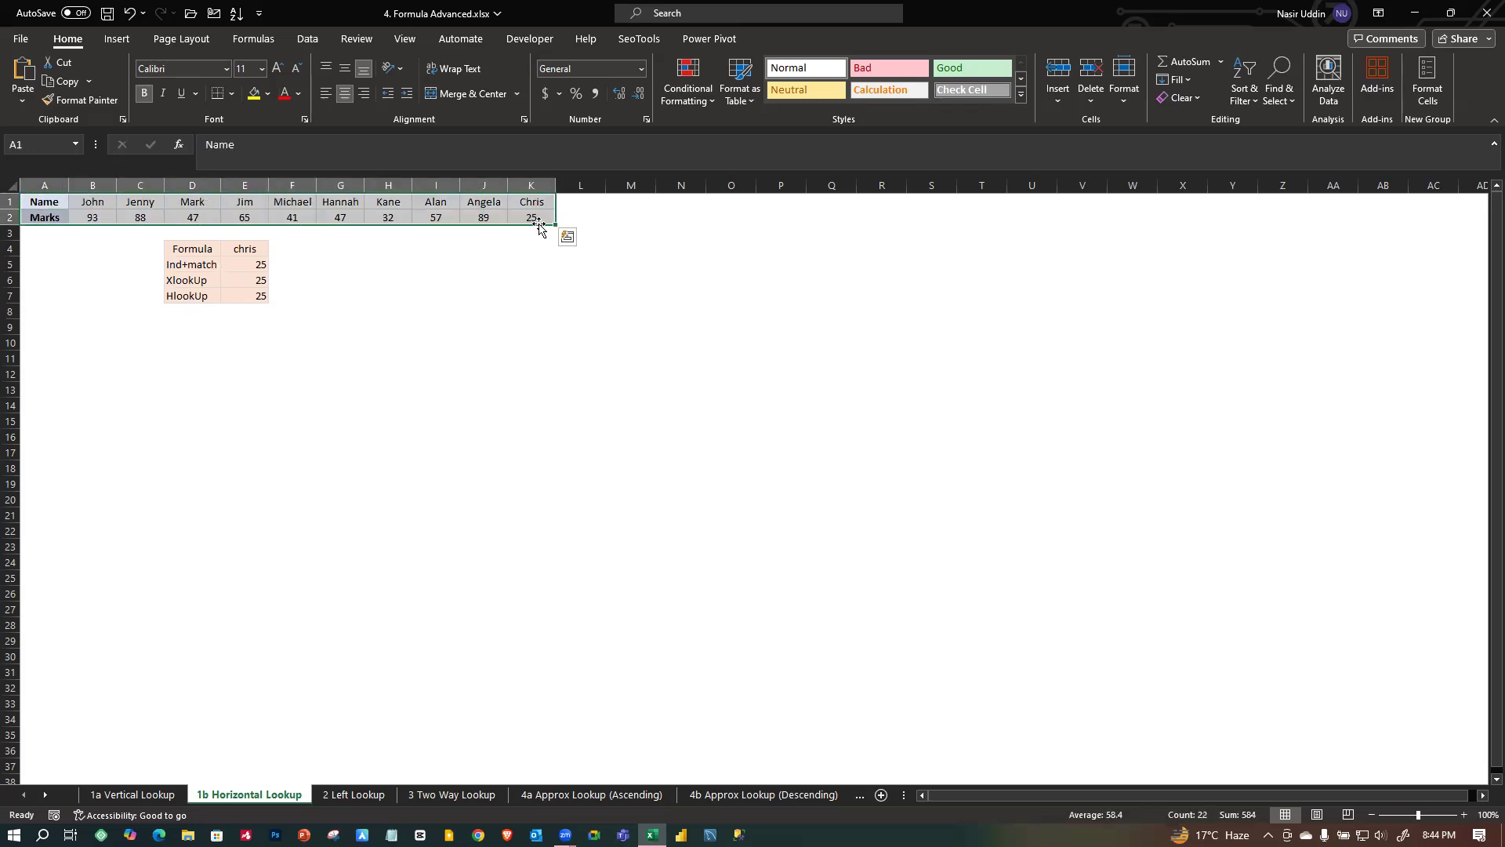
left_click(471, 278)
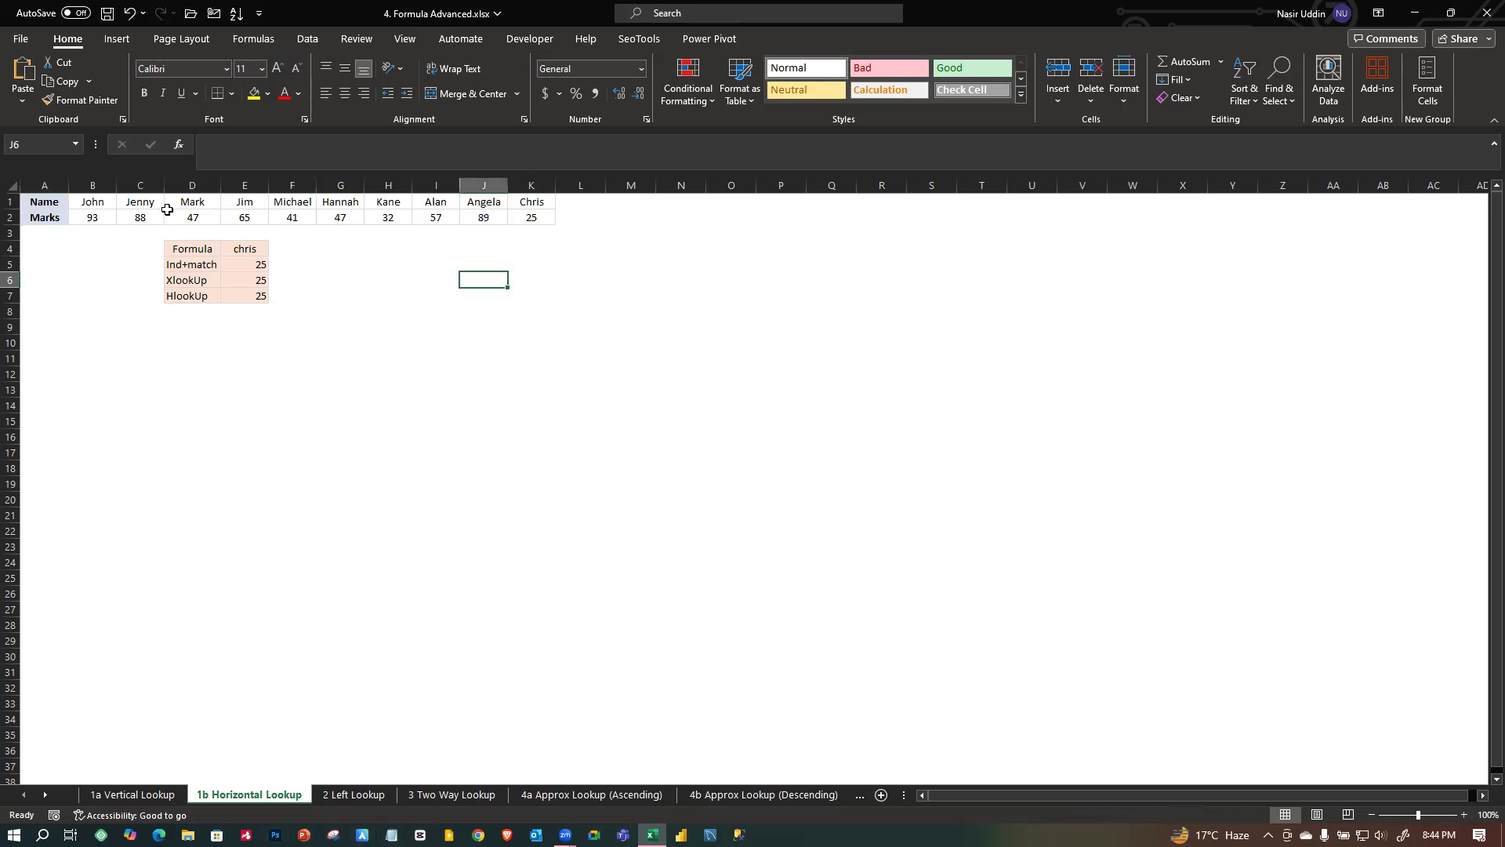
left_click(390, 326)
left_click(248, 342)
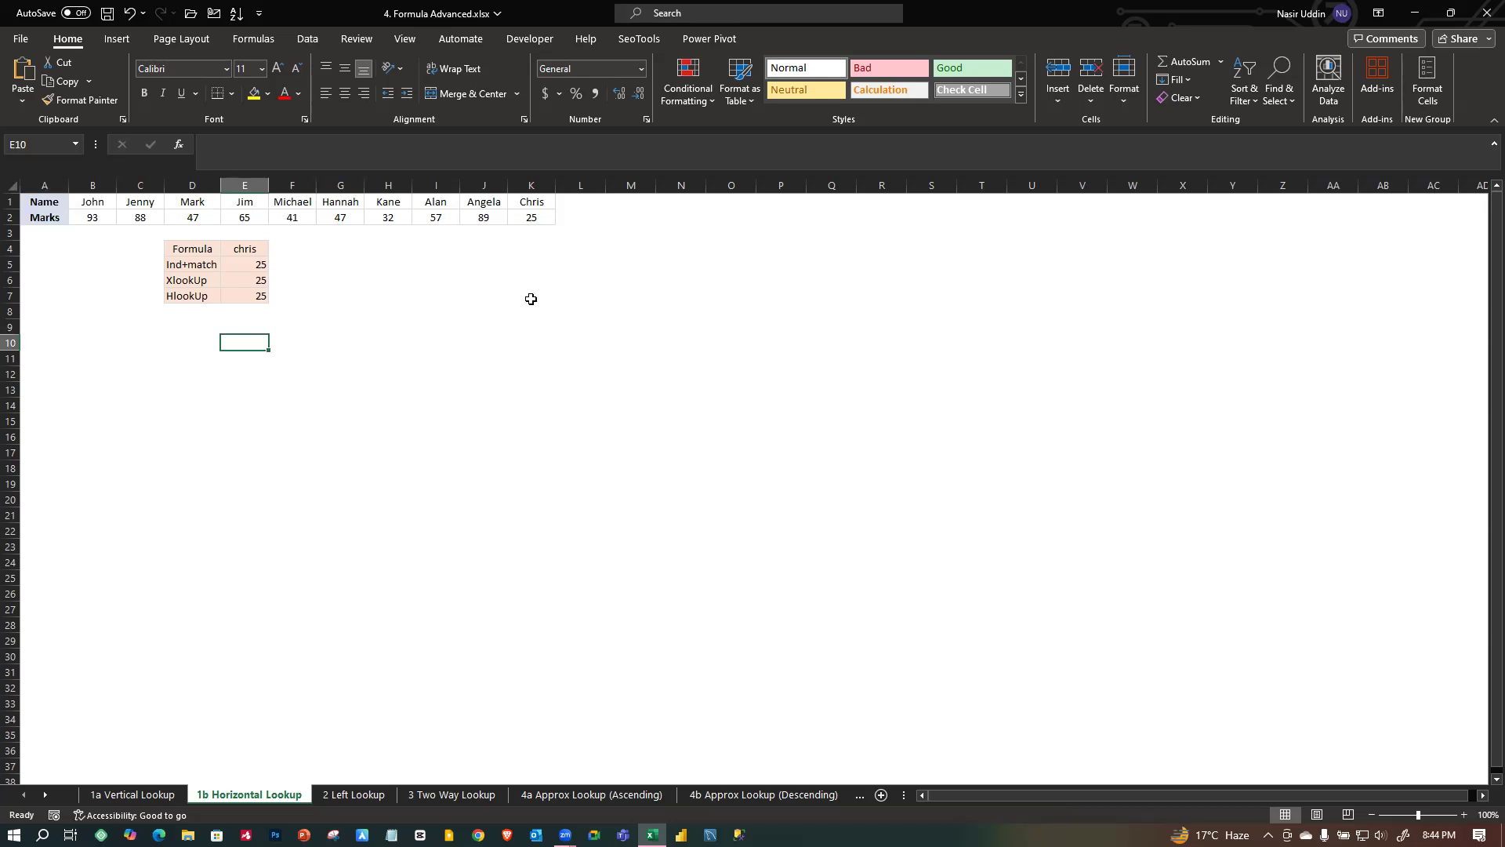
left_click(471, 326)
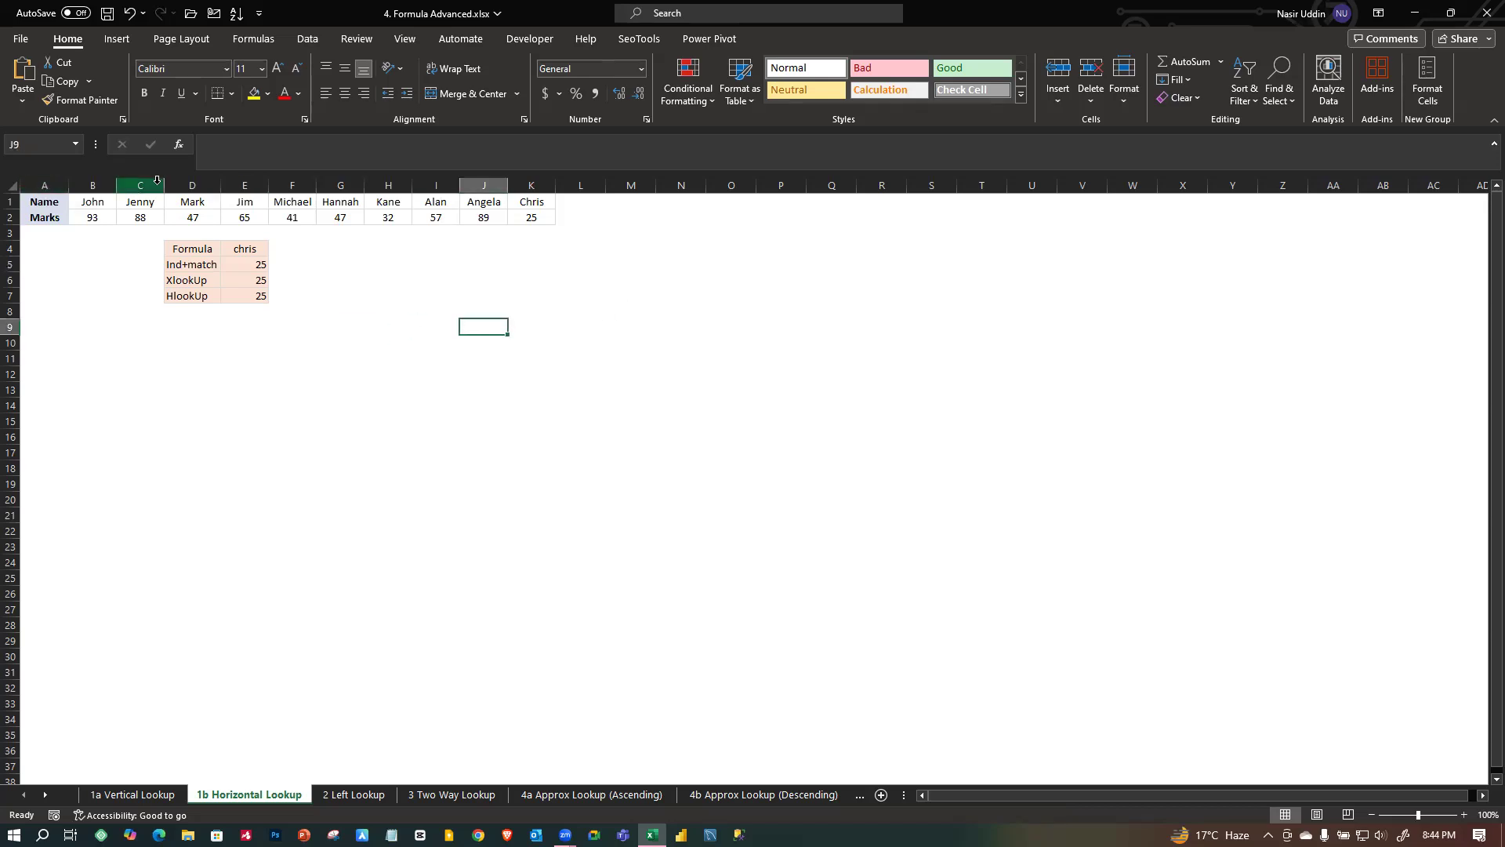
left_click(171, 283)
left_click(241, 340)
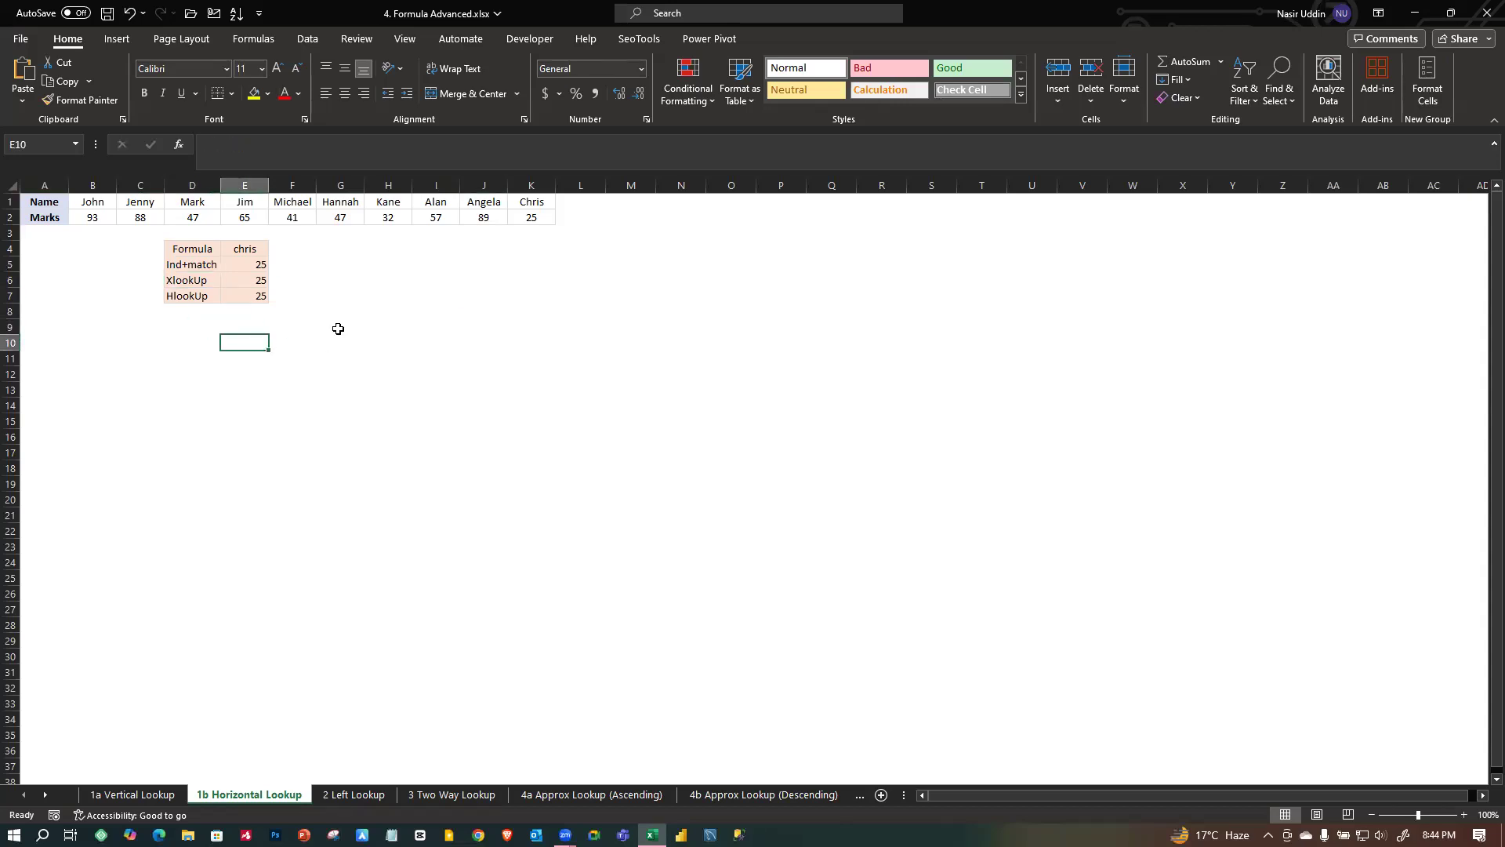
left_click(323, 269)
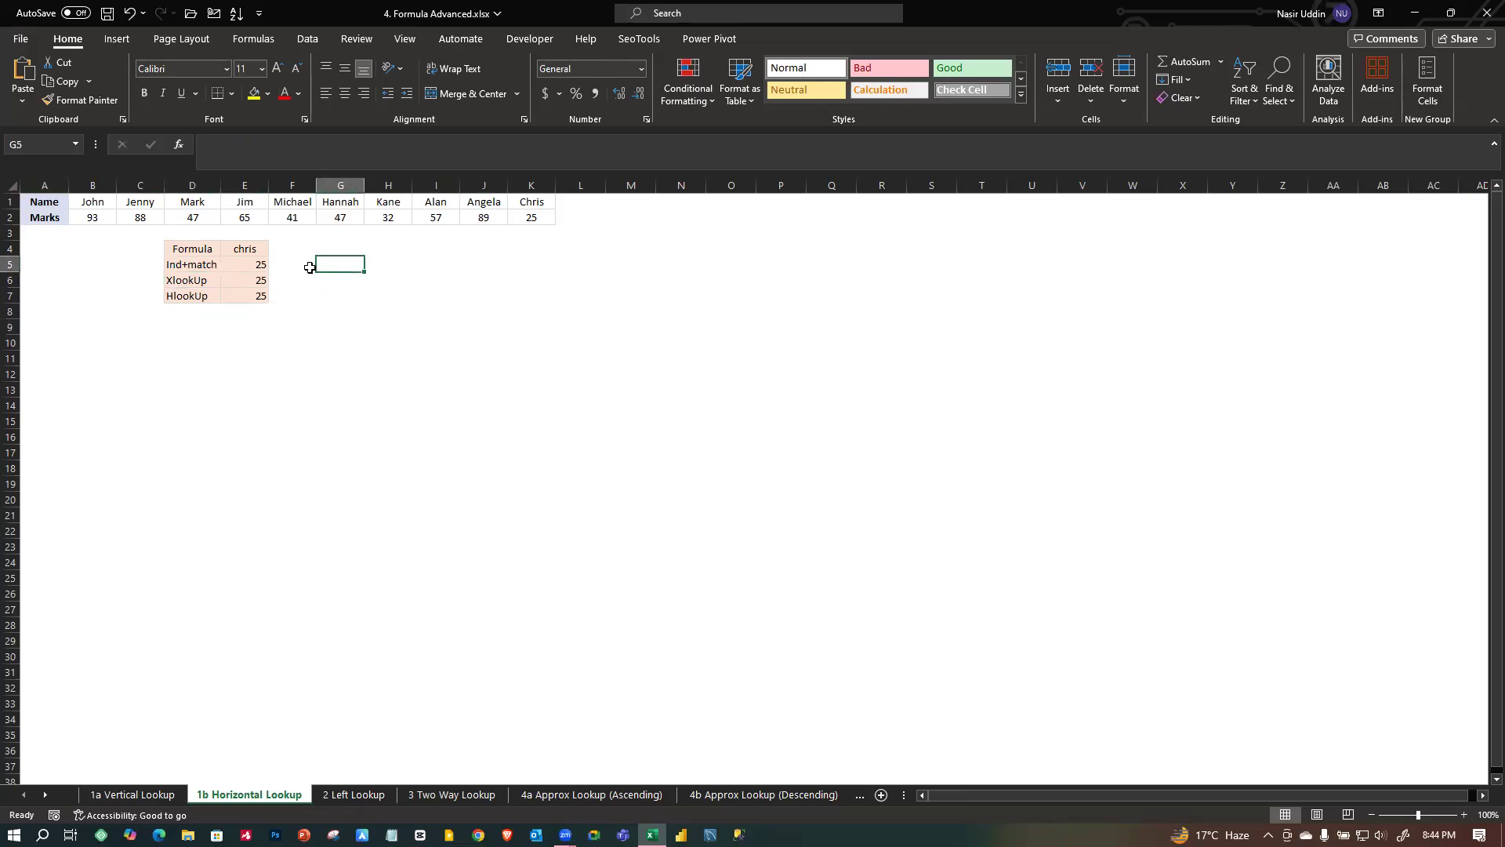
Begin an INDEX formula in G5 with A1:K2 as the array and 2 as the row number.
left_click(201, 264)
left_click(247, 267)
left_click(368, 268)
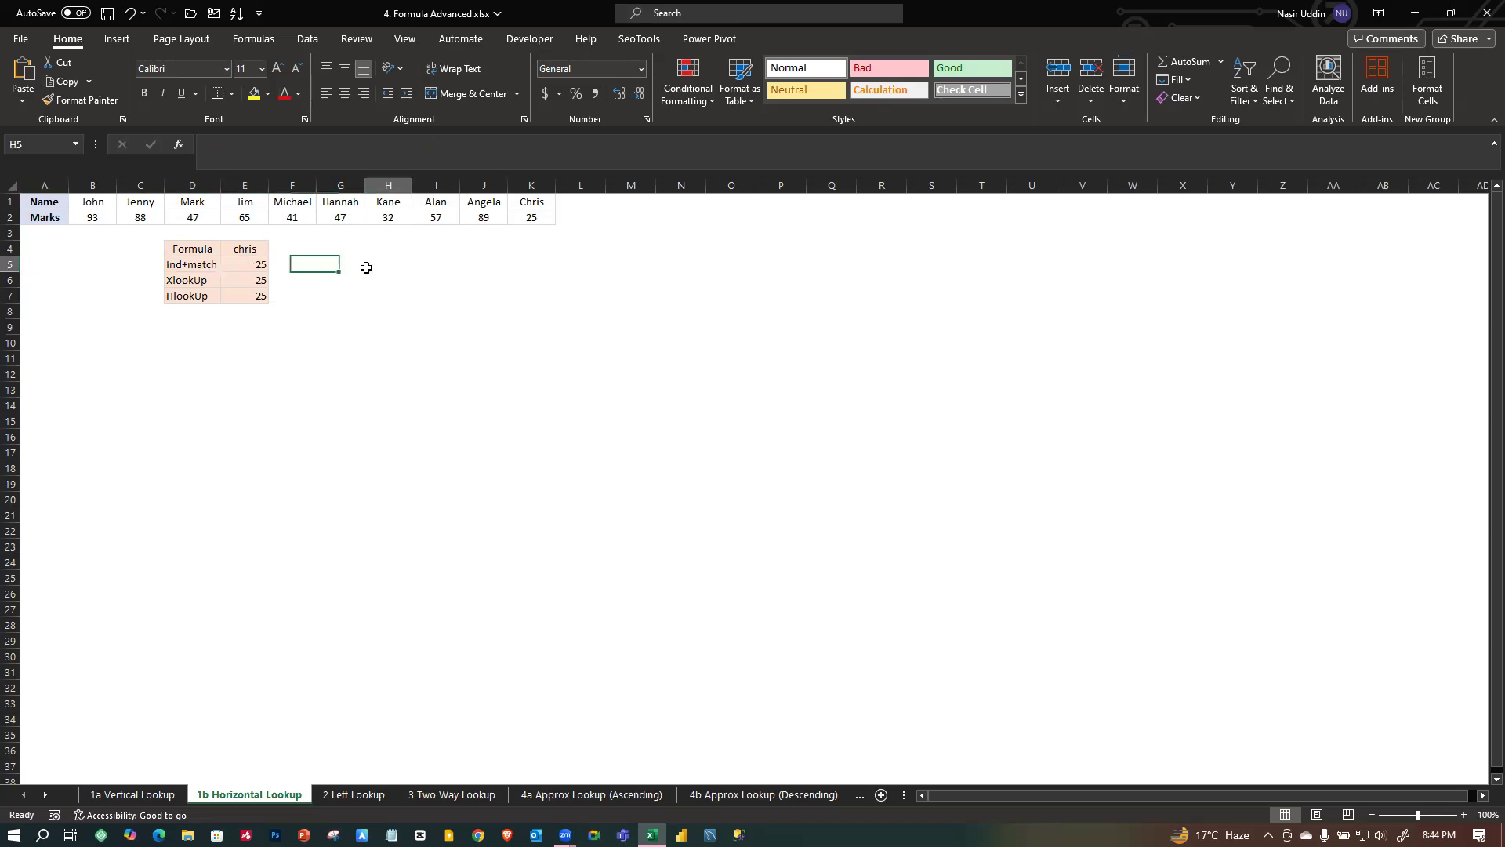
left_click(325, 267)
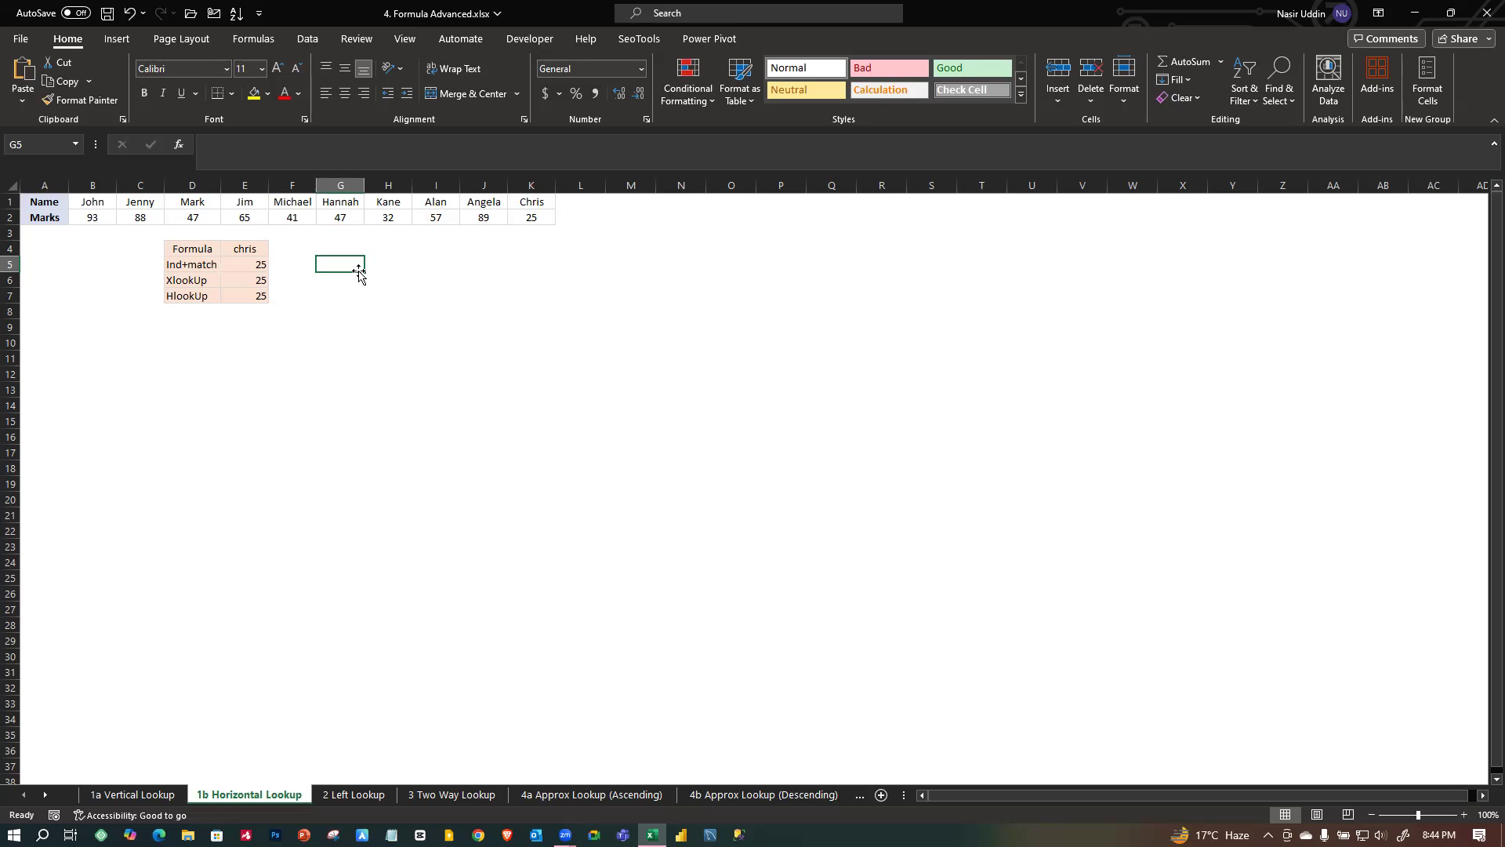
type("=i")
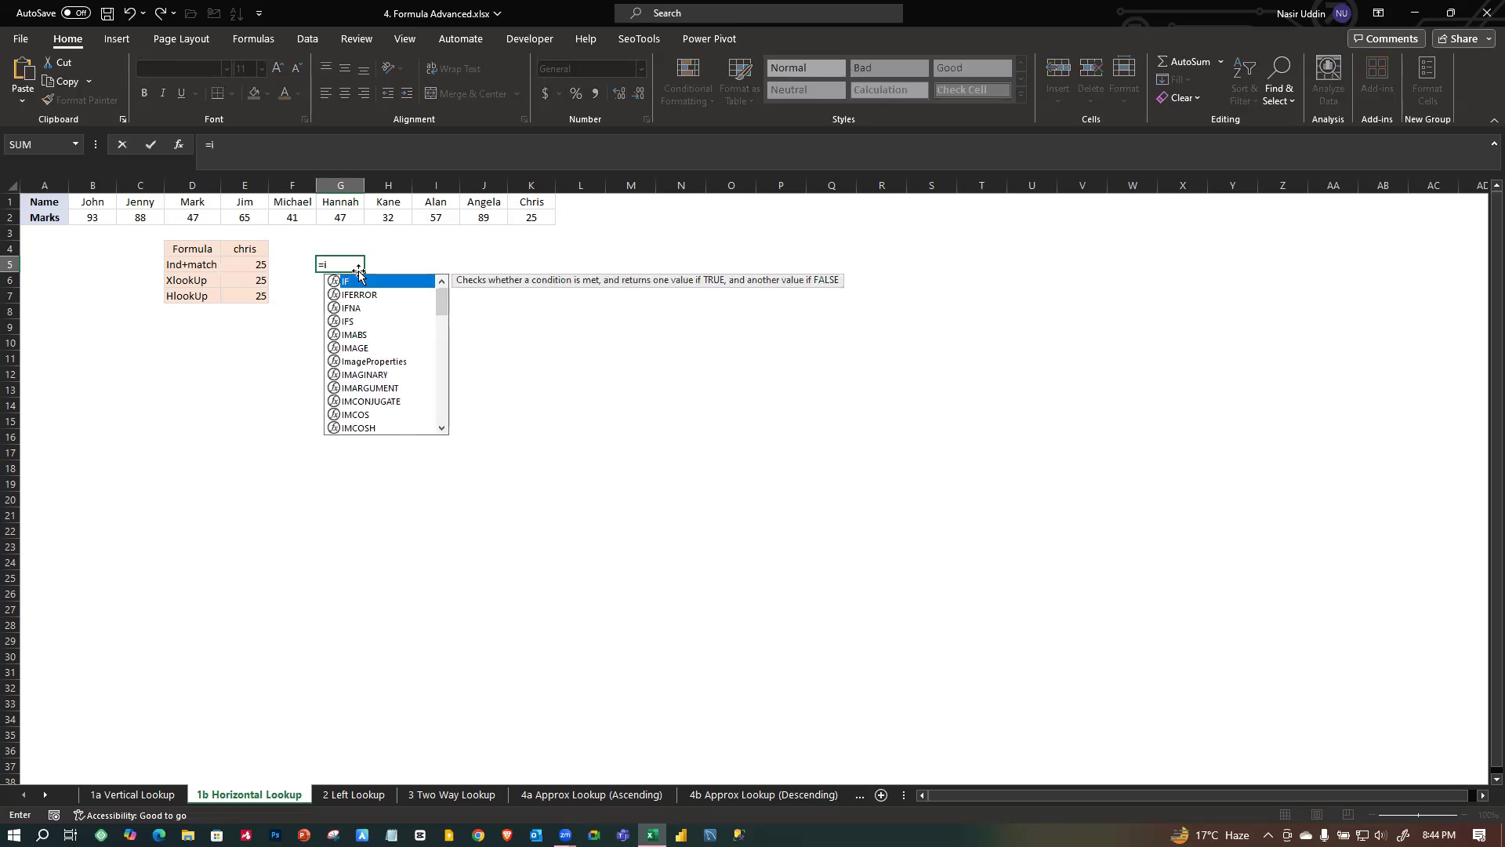
type("n")
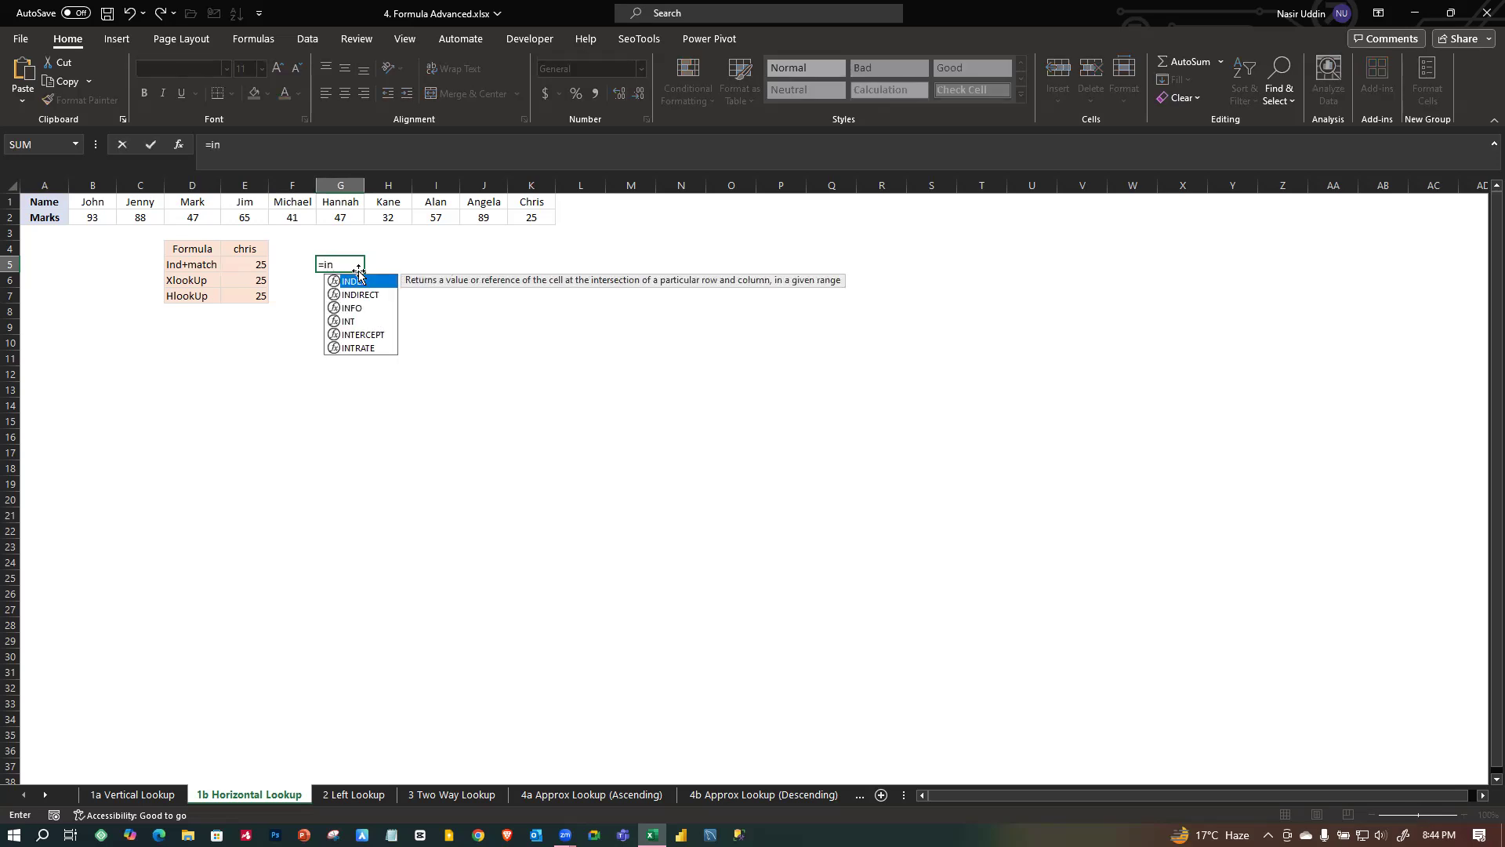
type("de")
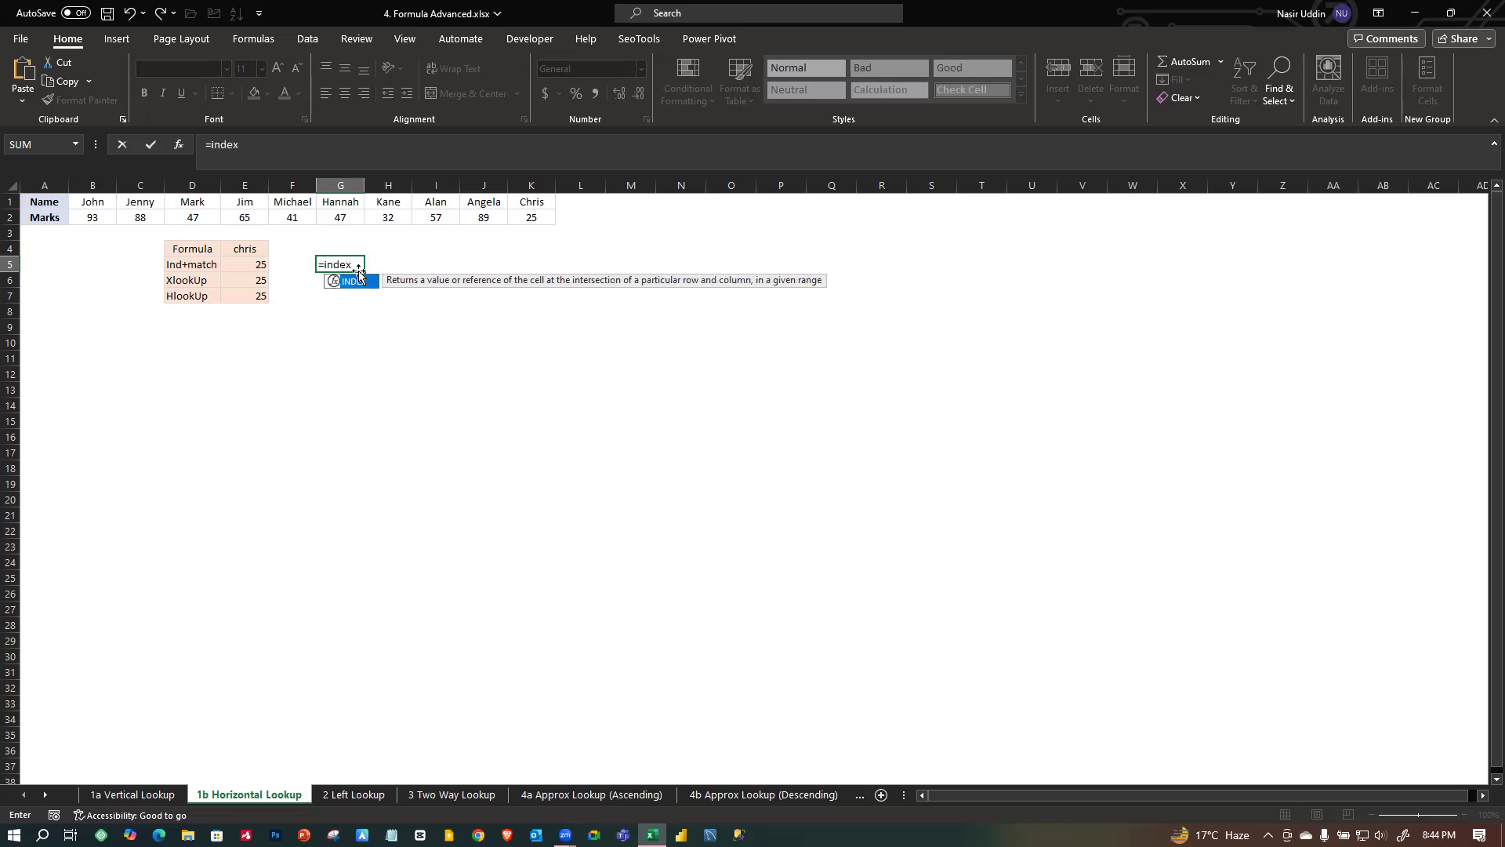
type("x")
key("Tab")
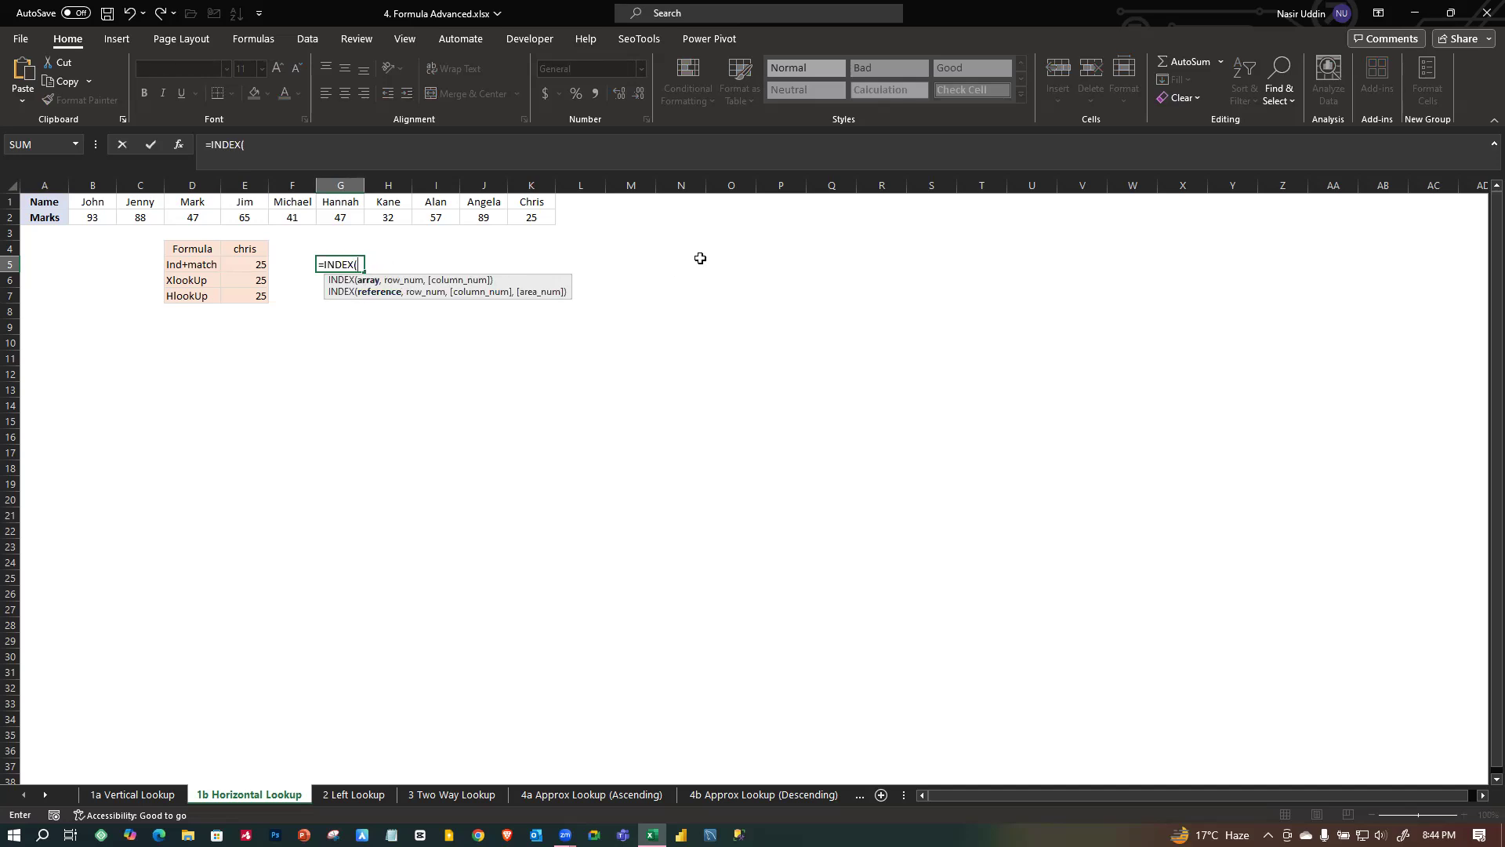
left_click_drag(39, 201, 554, 224)
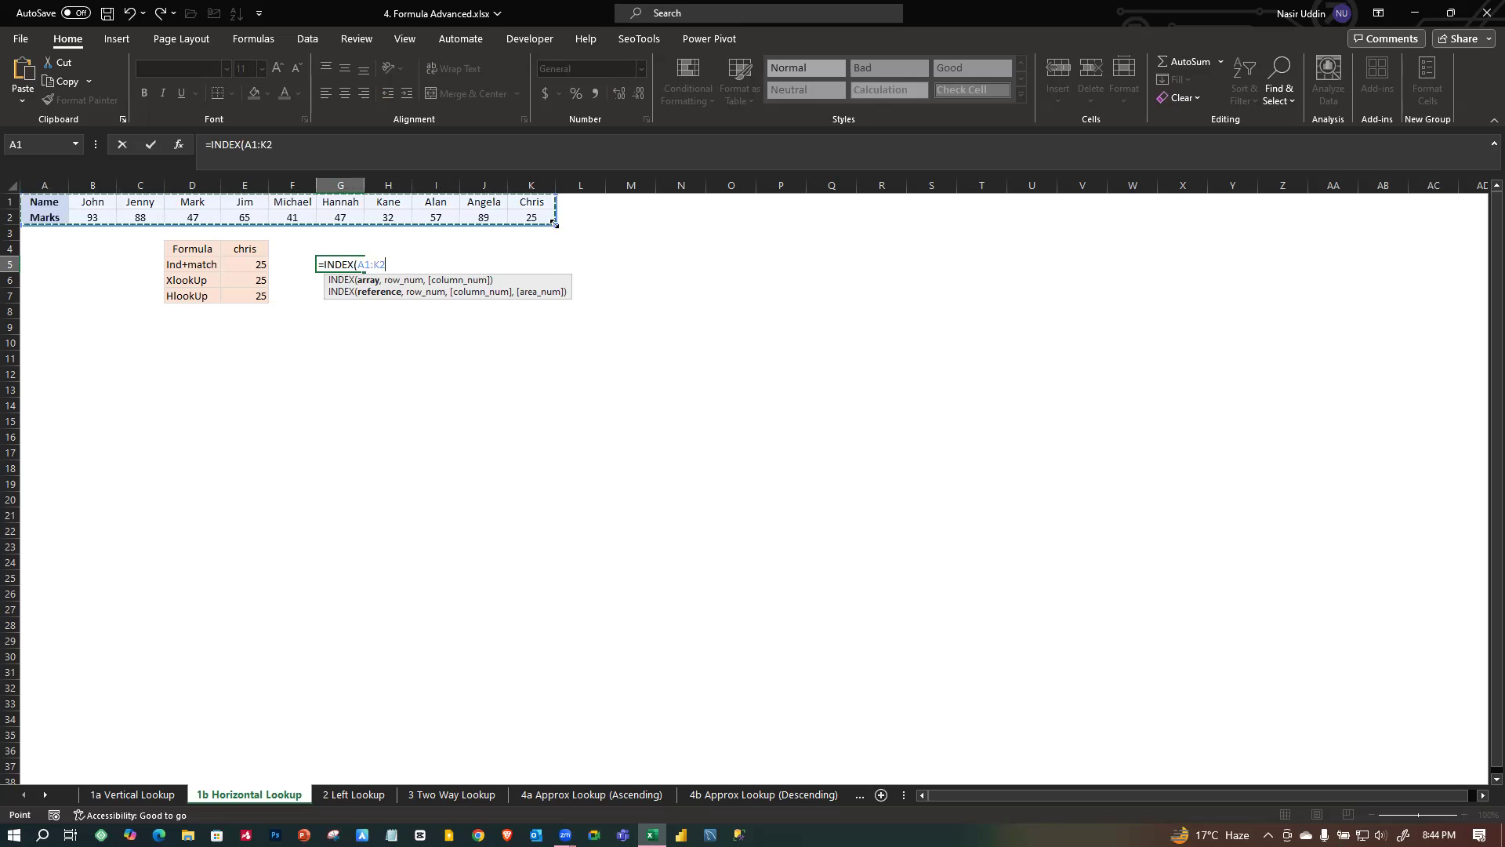
type(",2")
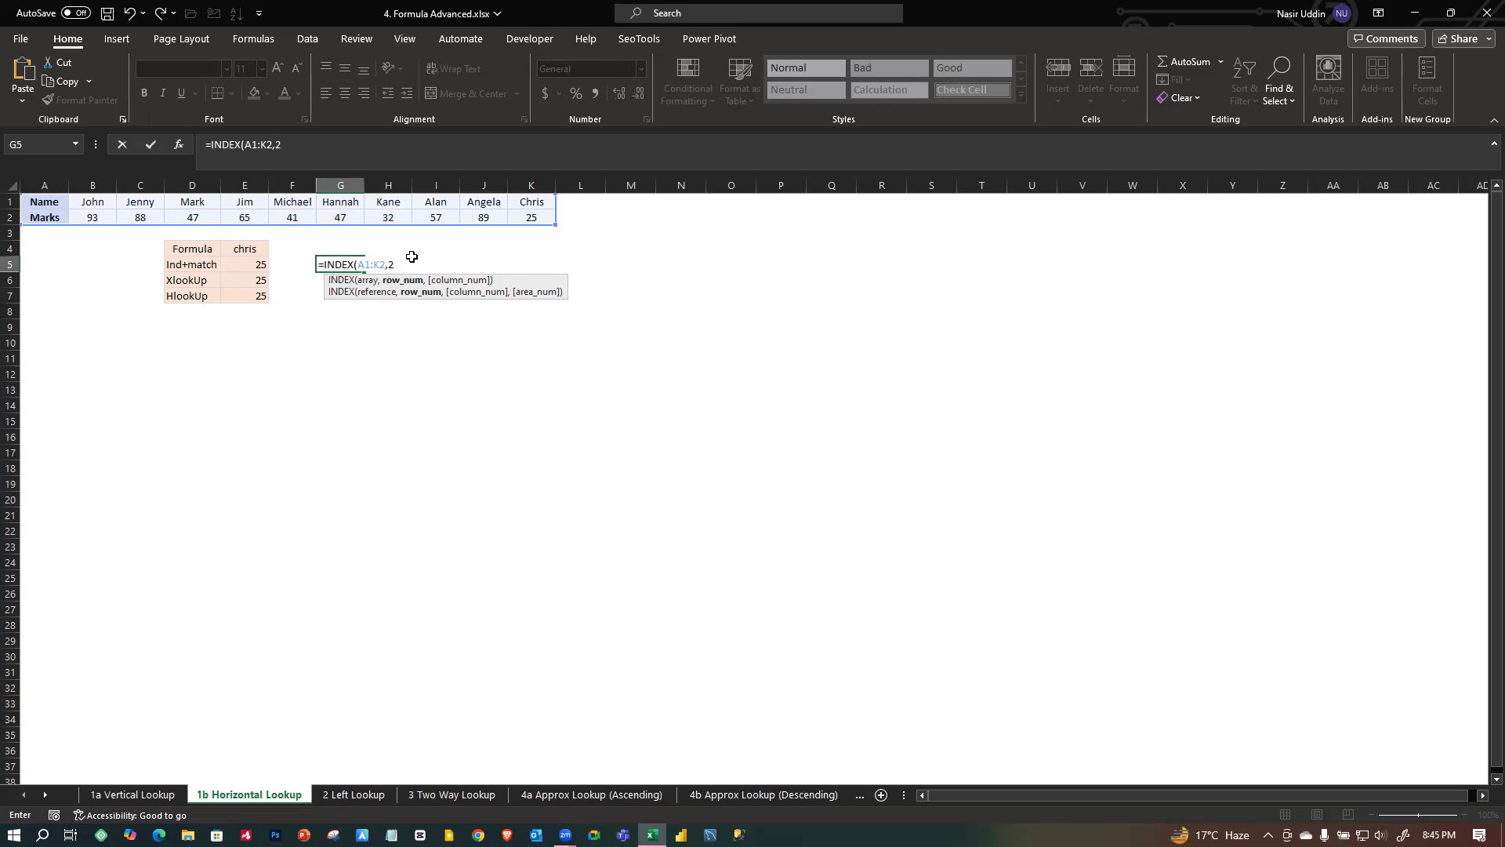
type(",")
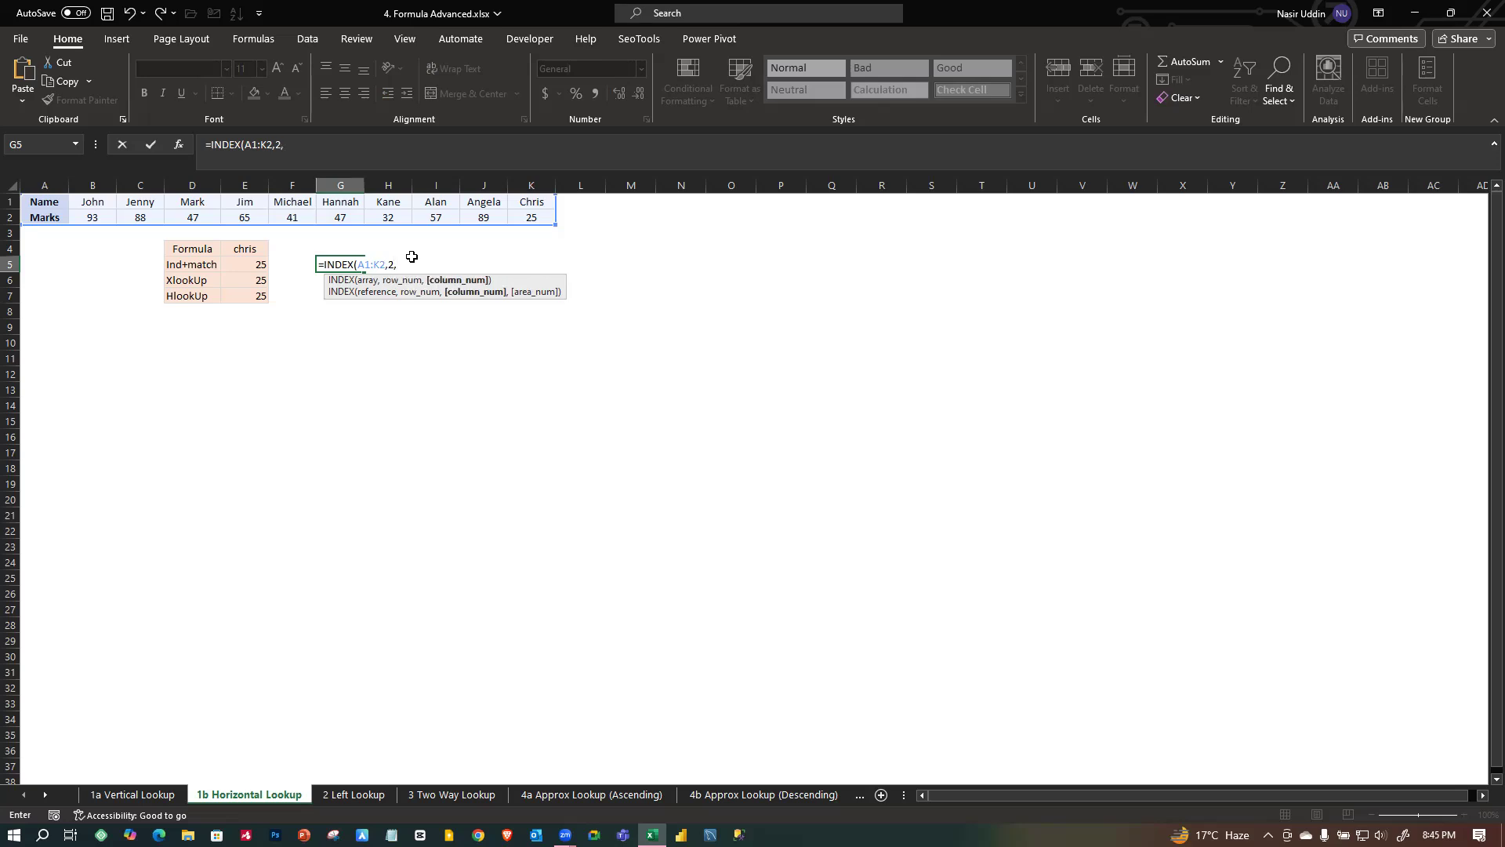
Complete the G5 formula with MATCH(E4,A1:K1,0) as the column number, and compare its result with E5.
type("mat")
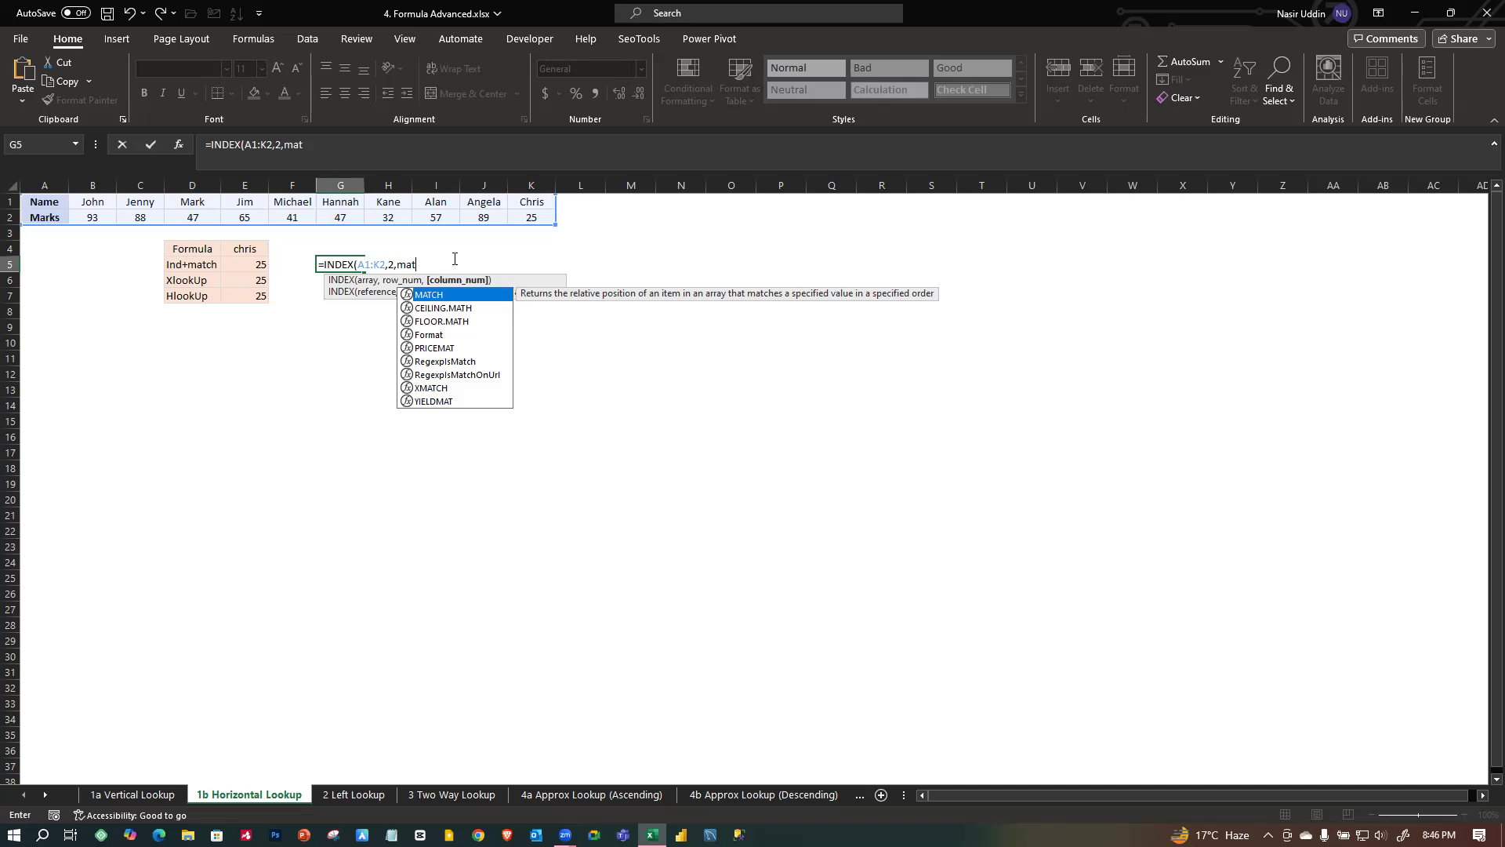
key("Tab")
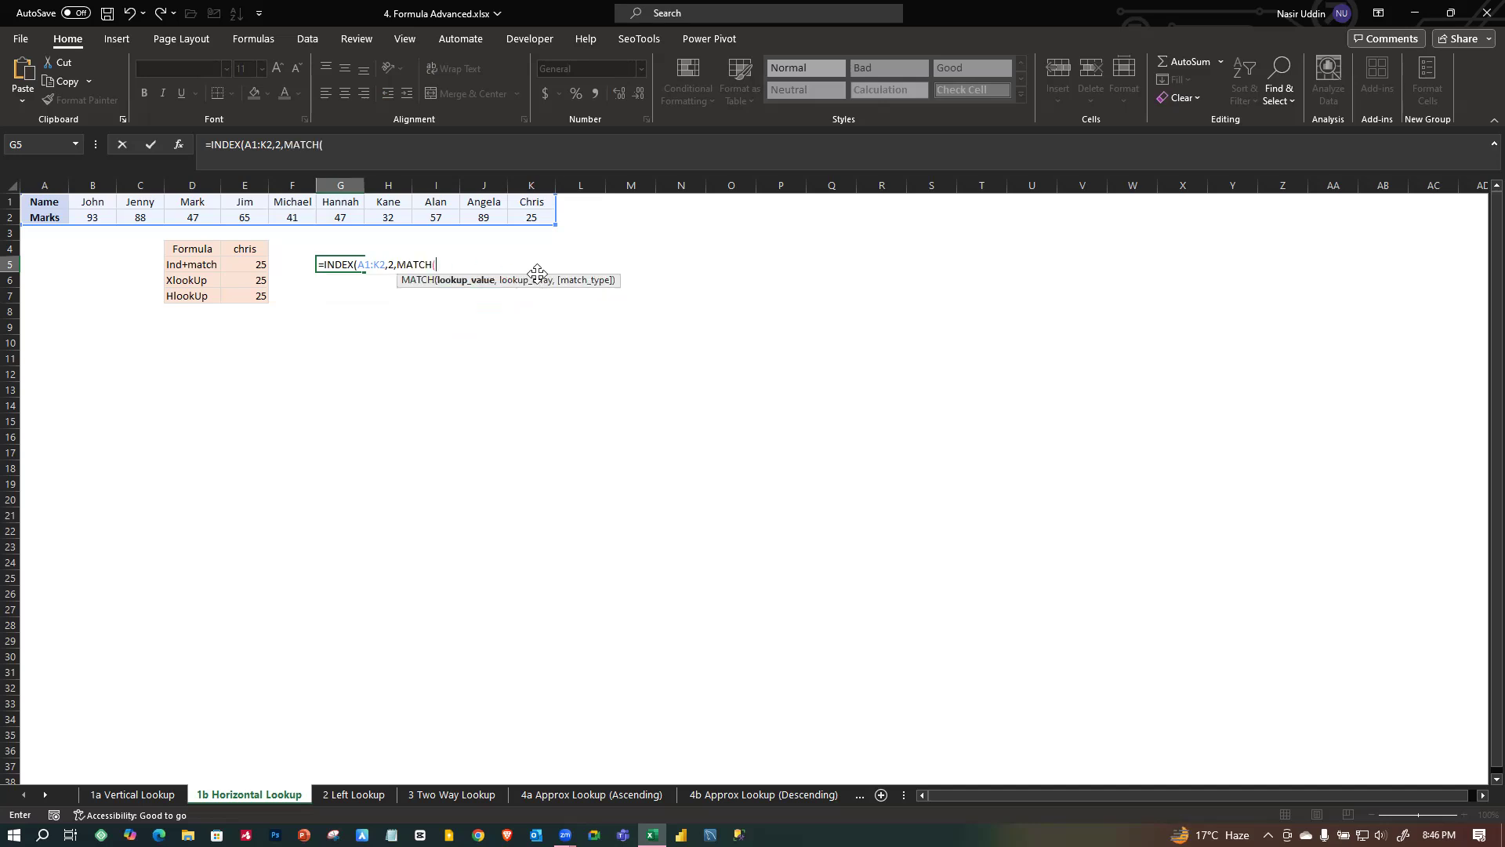
left_click(241, 248)
type(",")
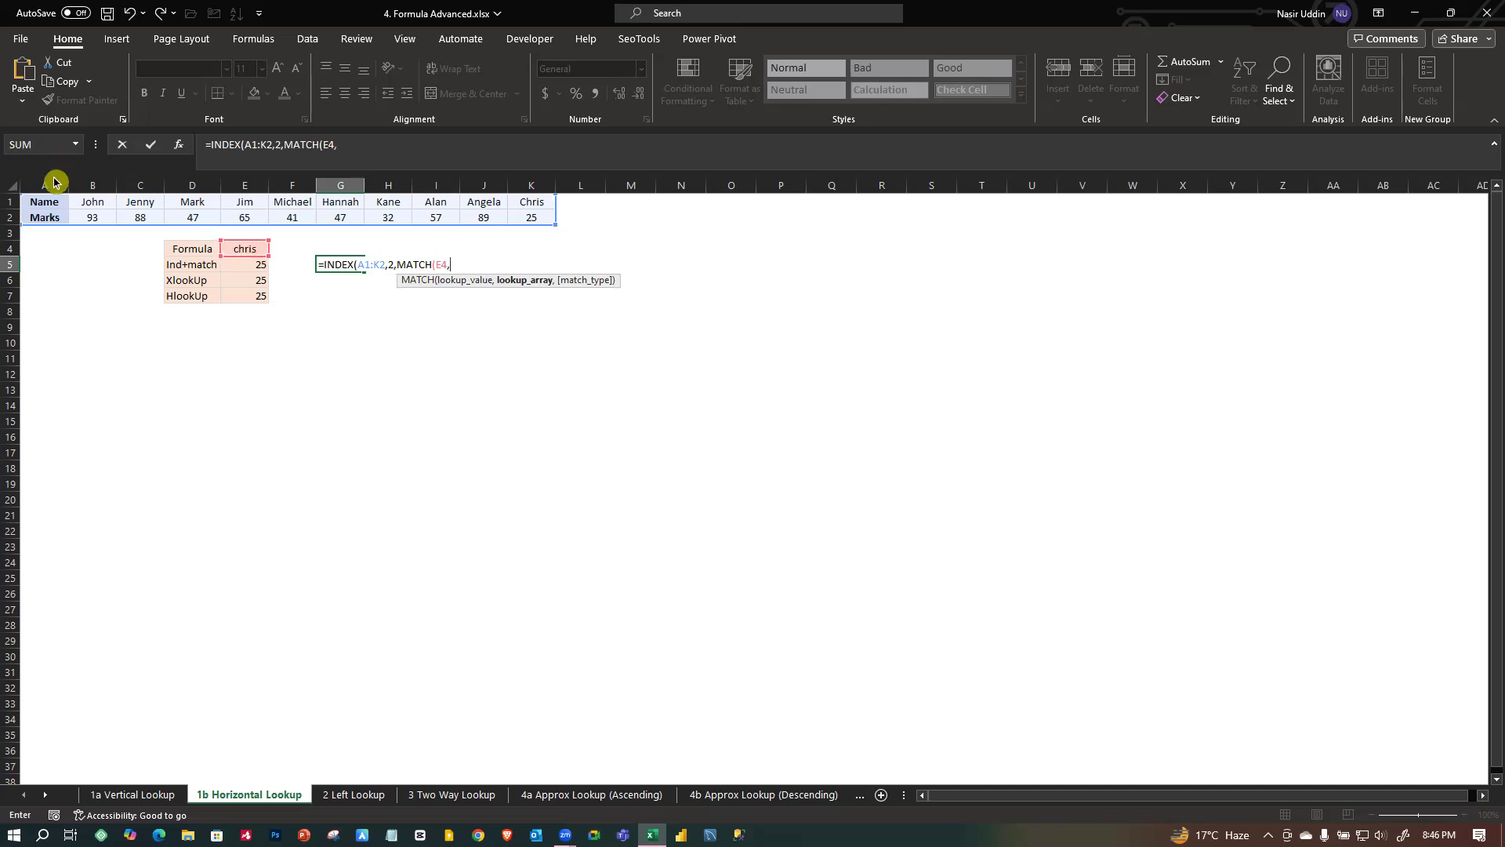
left_click_drag(41, 204, 534, 199)
type(",")
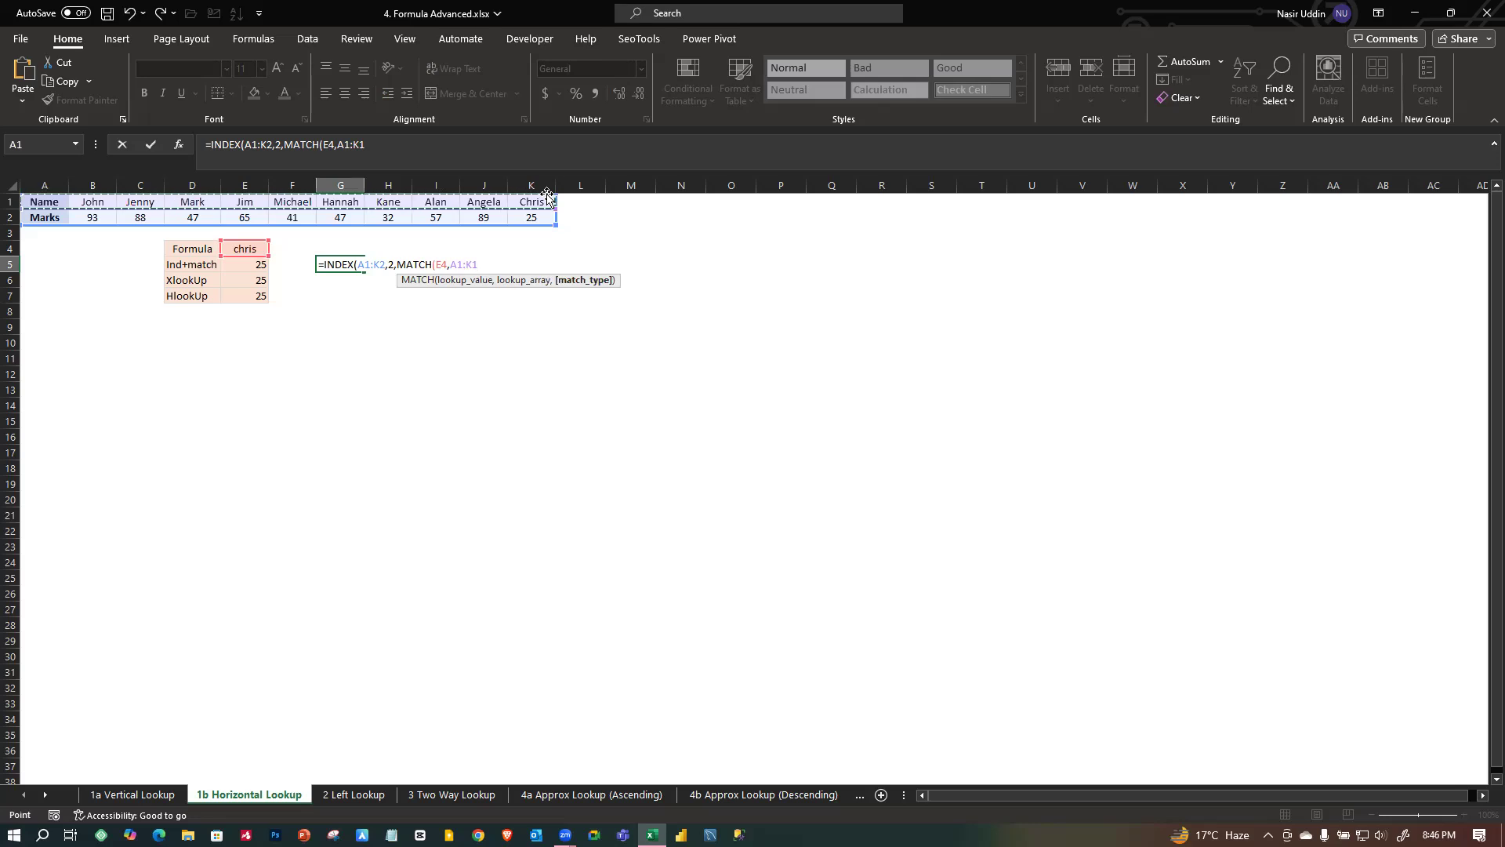
key("Down")
key("Tab")
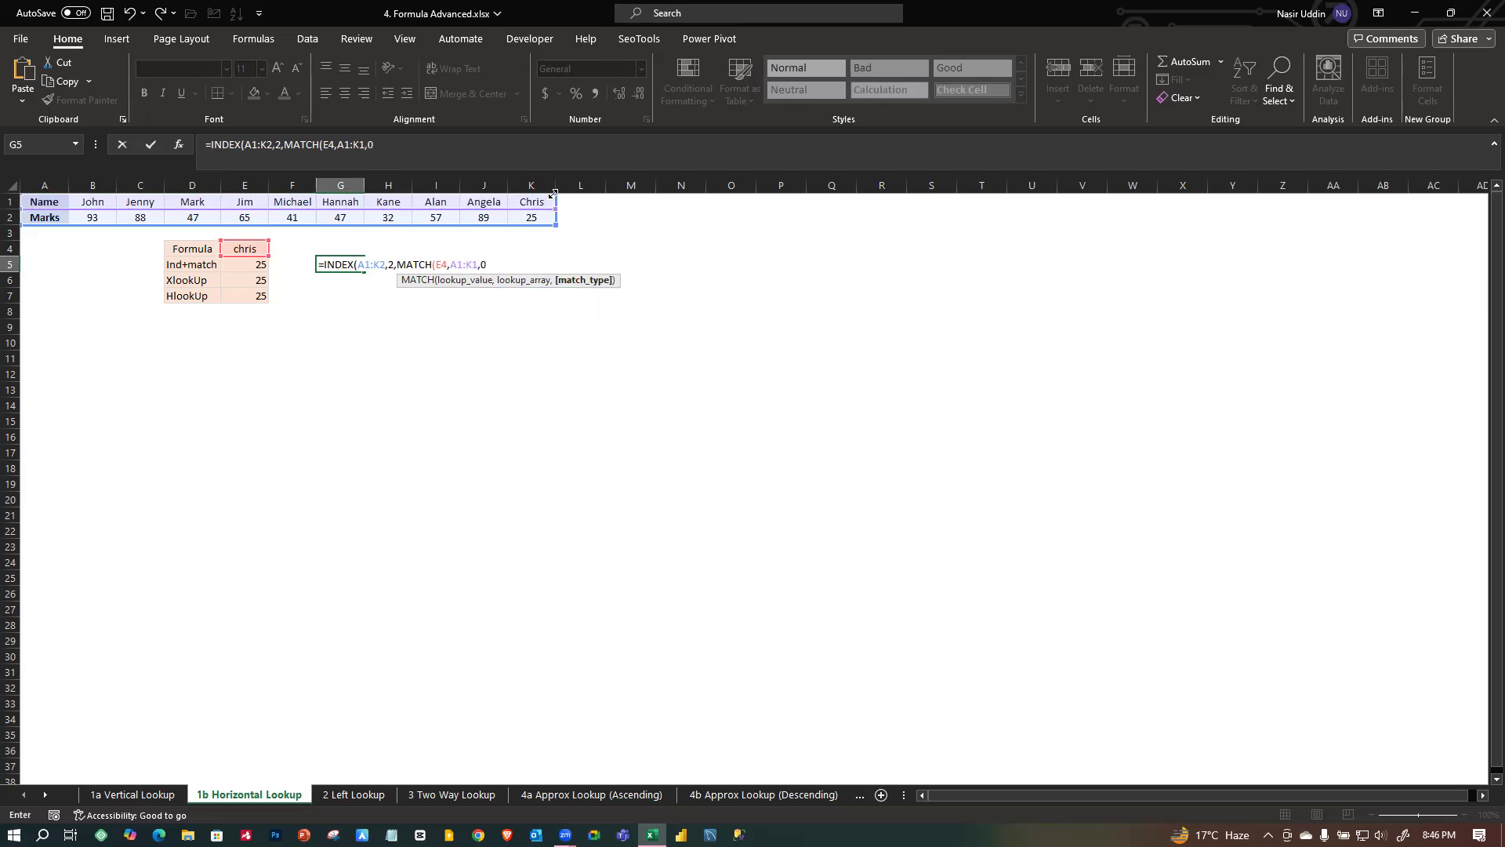
type(")")
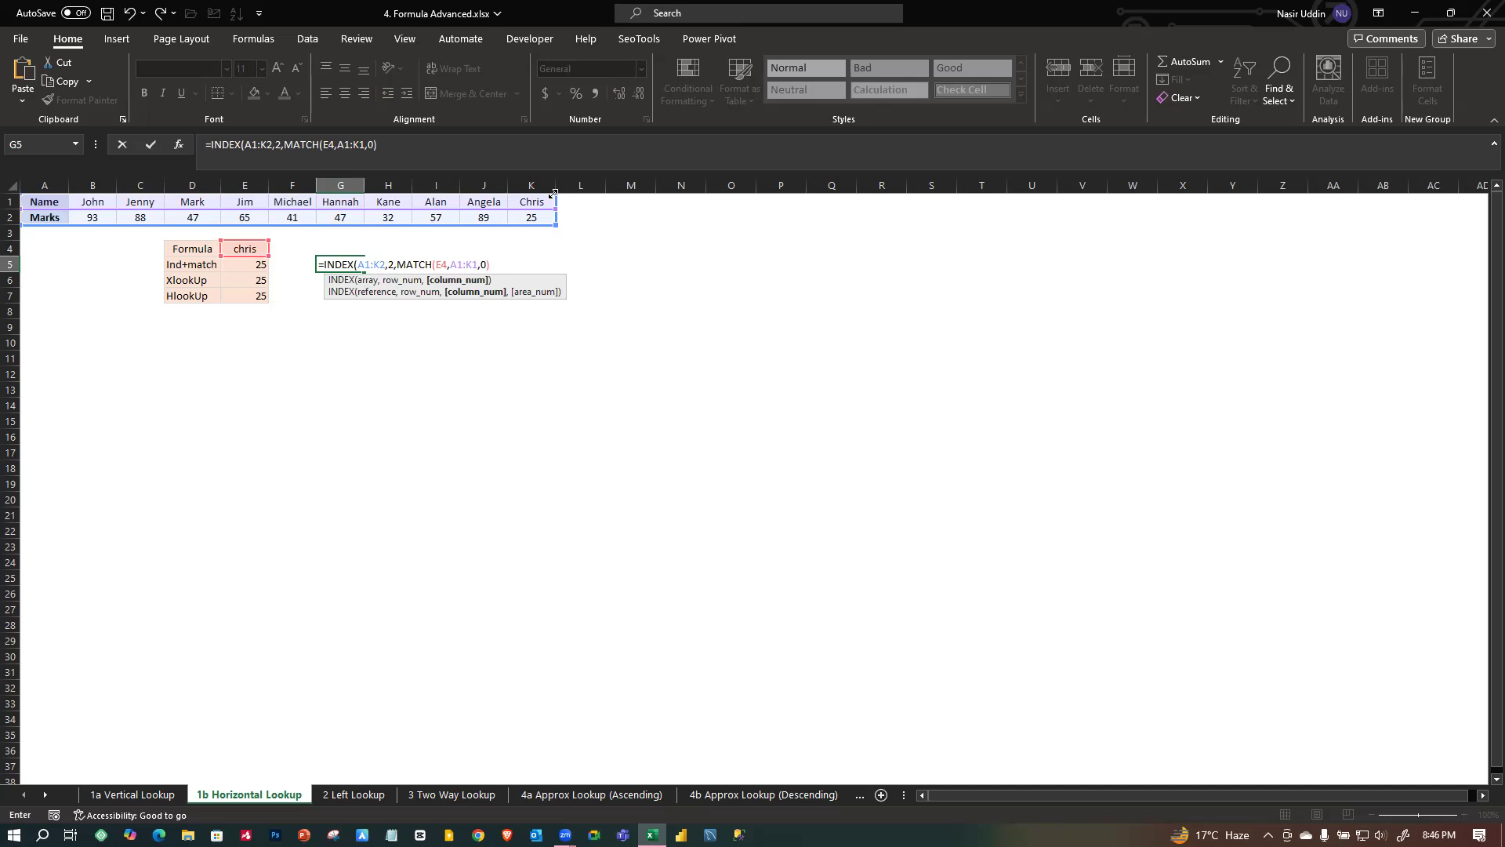
type(")")
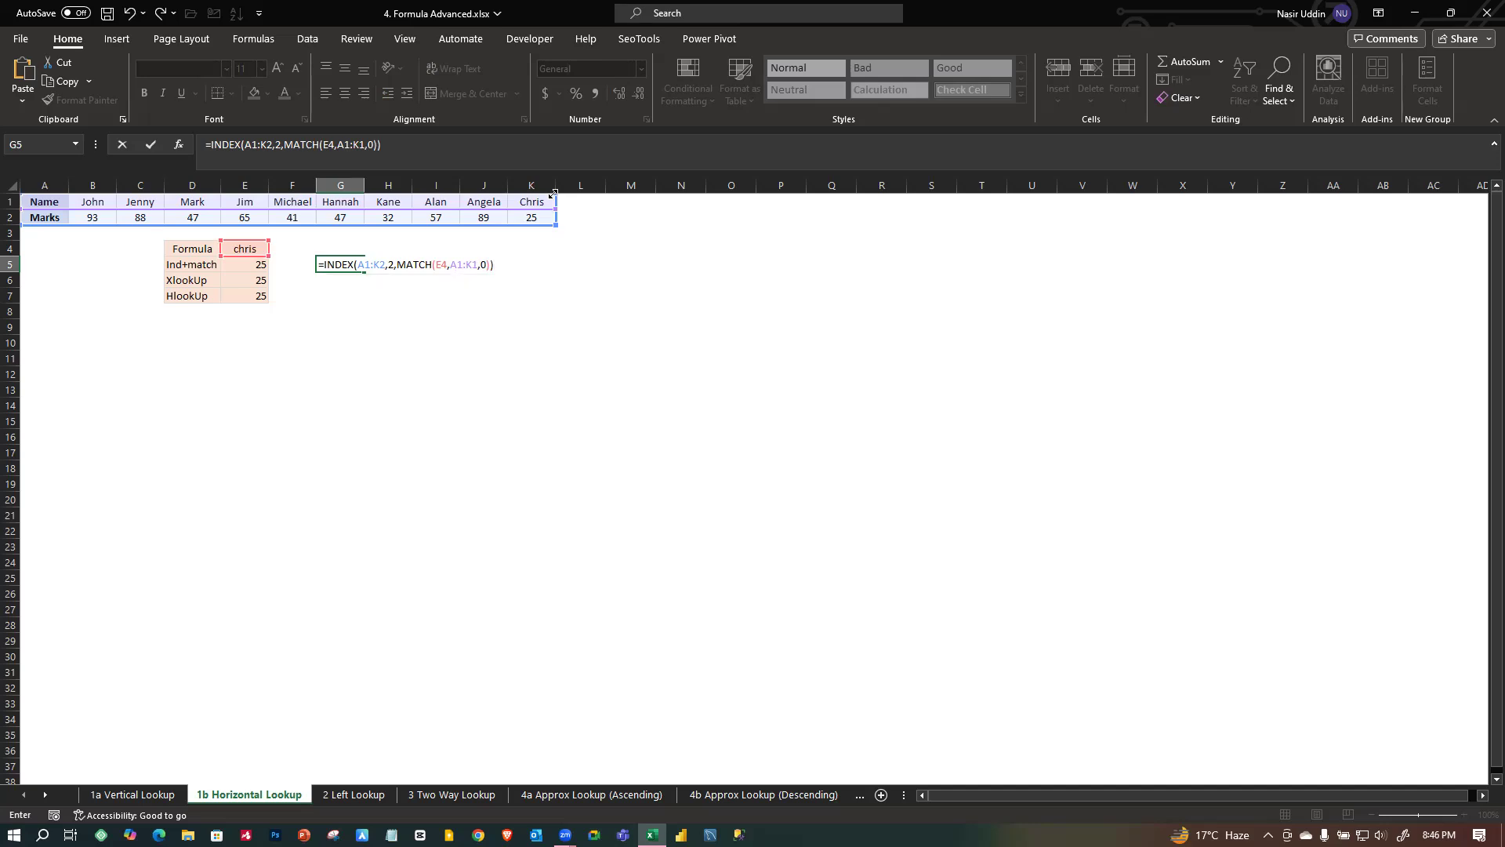
key("Return")
left_click(253, 267)
left_click(354, 265)
left_click(257, 249)
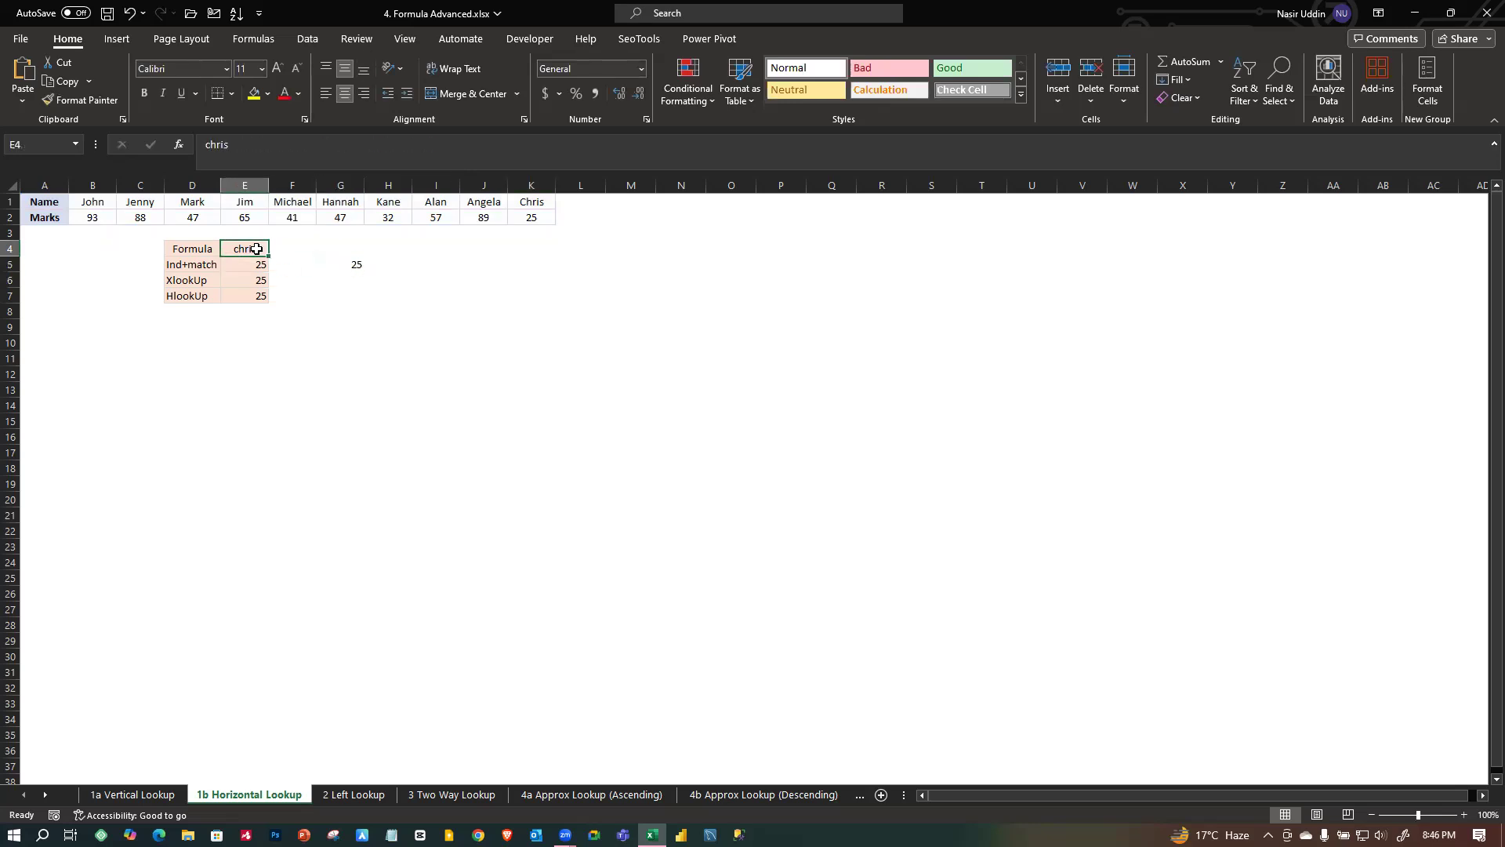
Enter an XLOOKUP formula in G6 that finds E4 in A1:K1 and returns the mark from A2:K2.
left_click(337, 279)
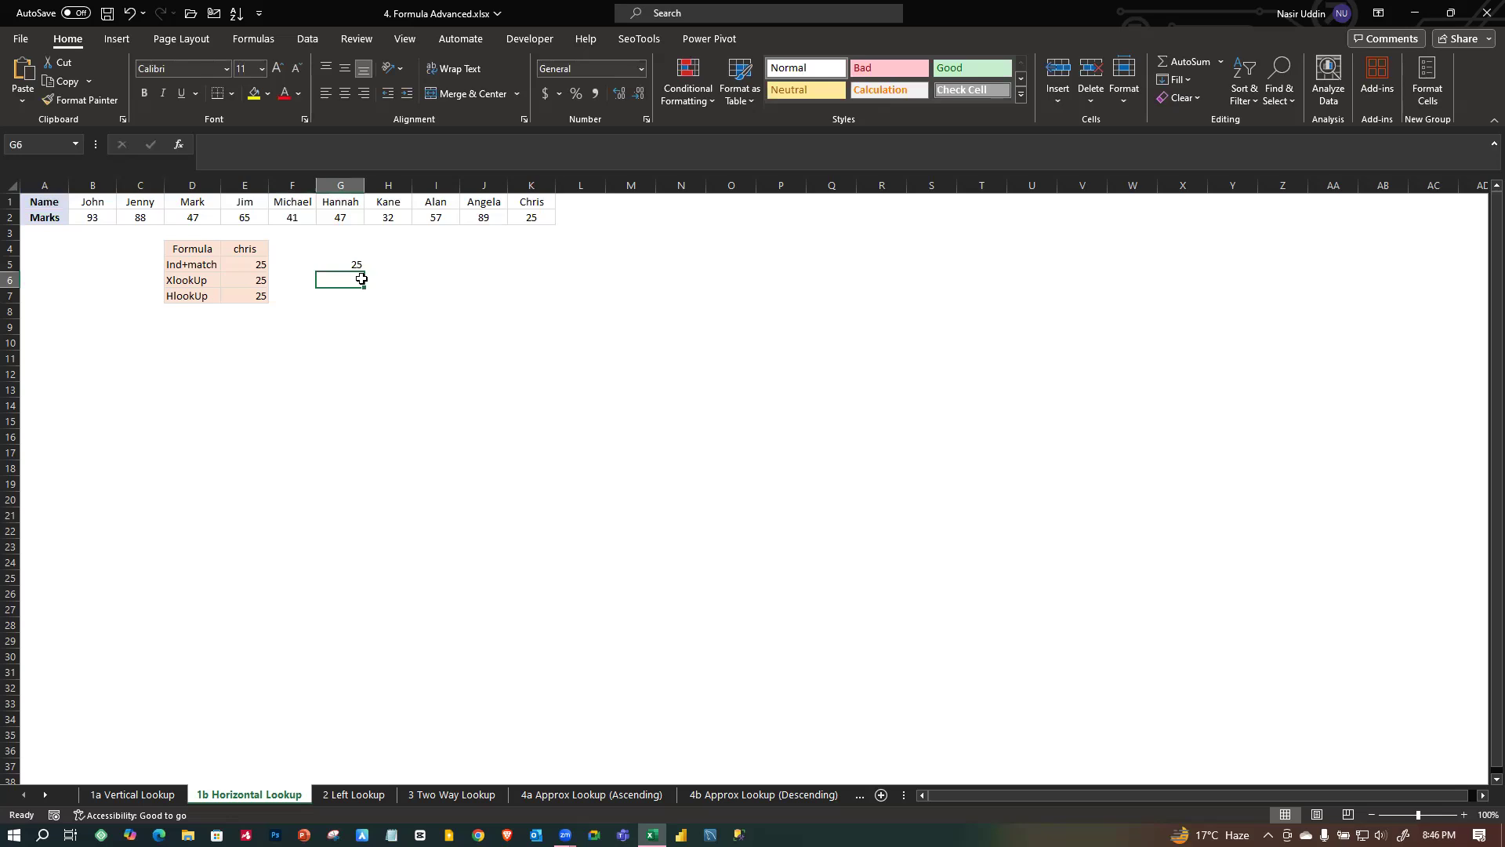
left_click(235, 282)
left_click(350, 284)
type("=xlo")
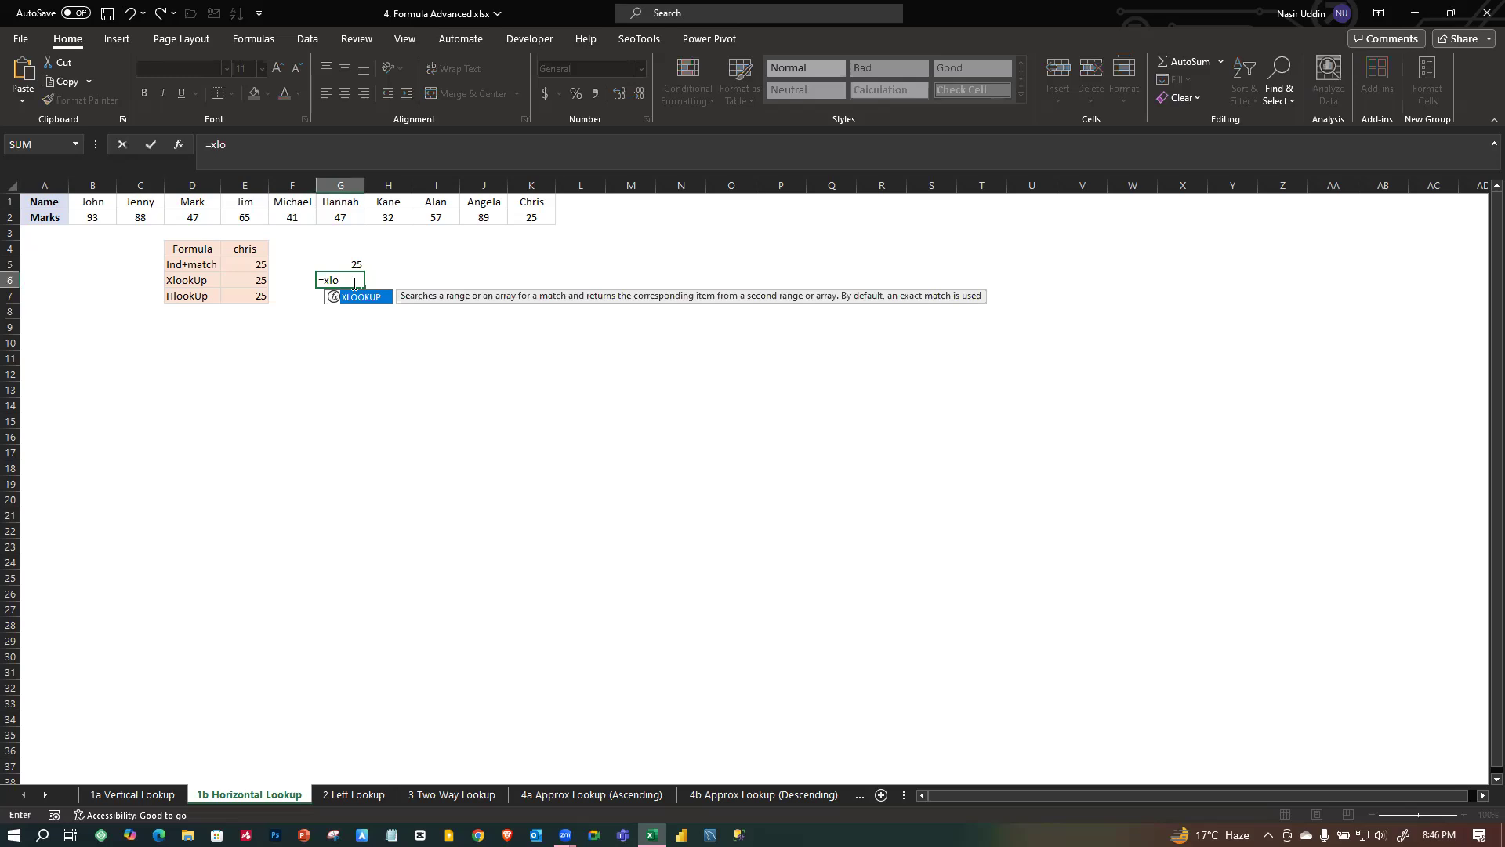
key("Tab")
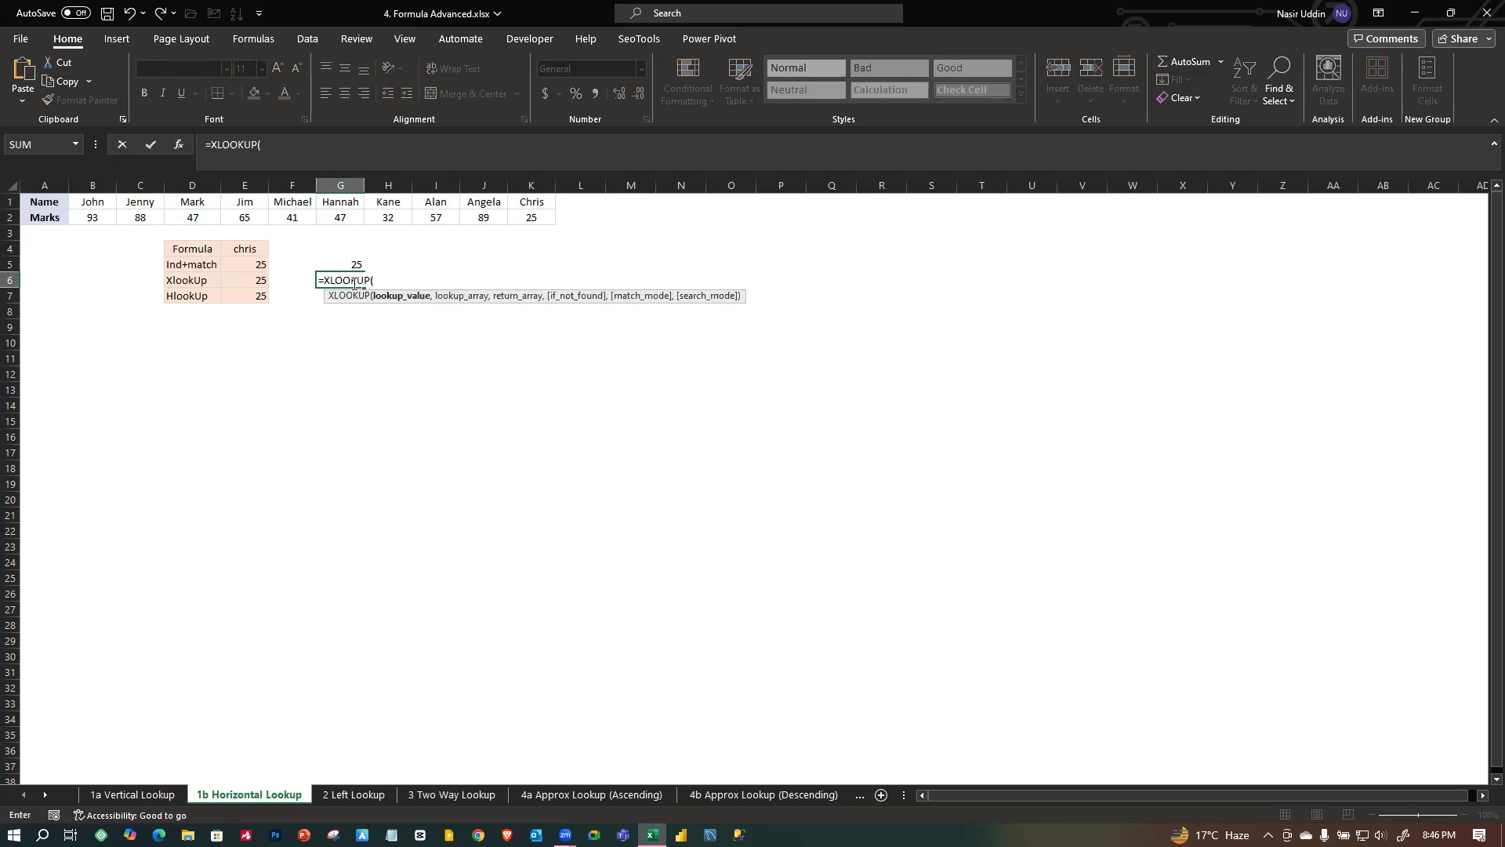
left_click(247, 248)
type(",")
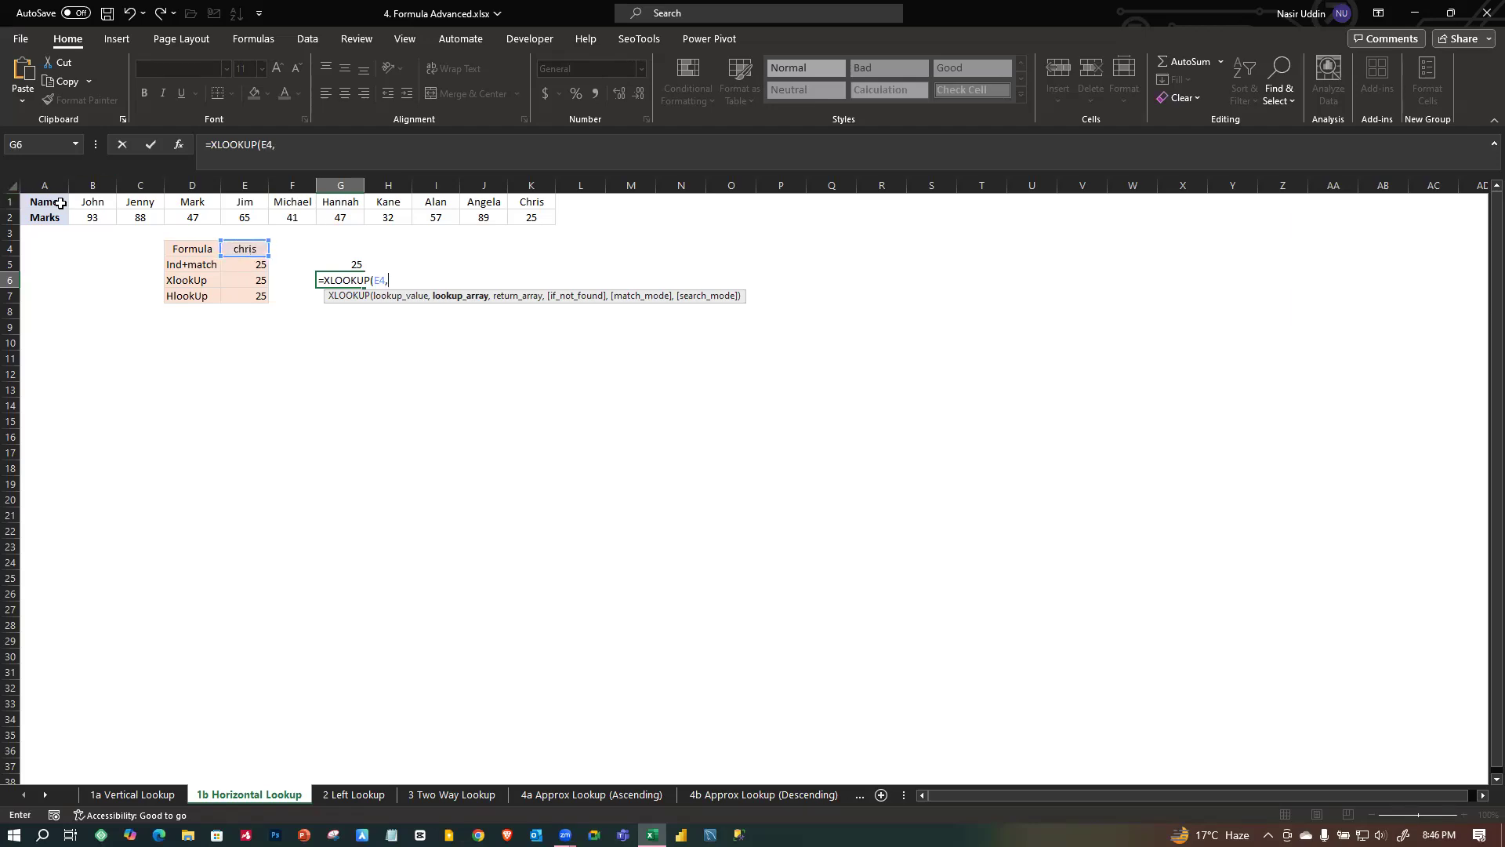
left_click_drag(60, 203, 519, 188)
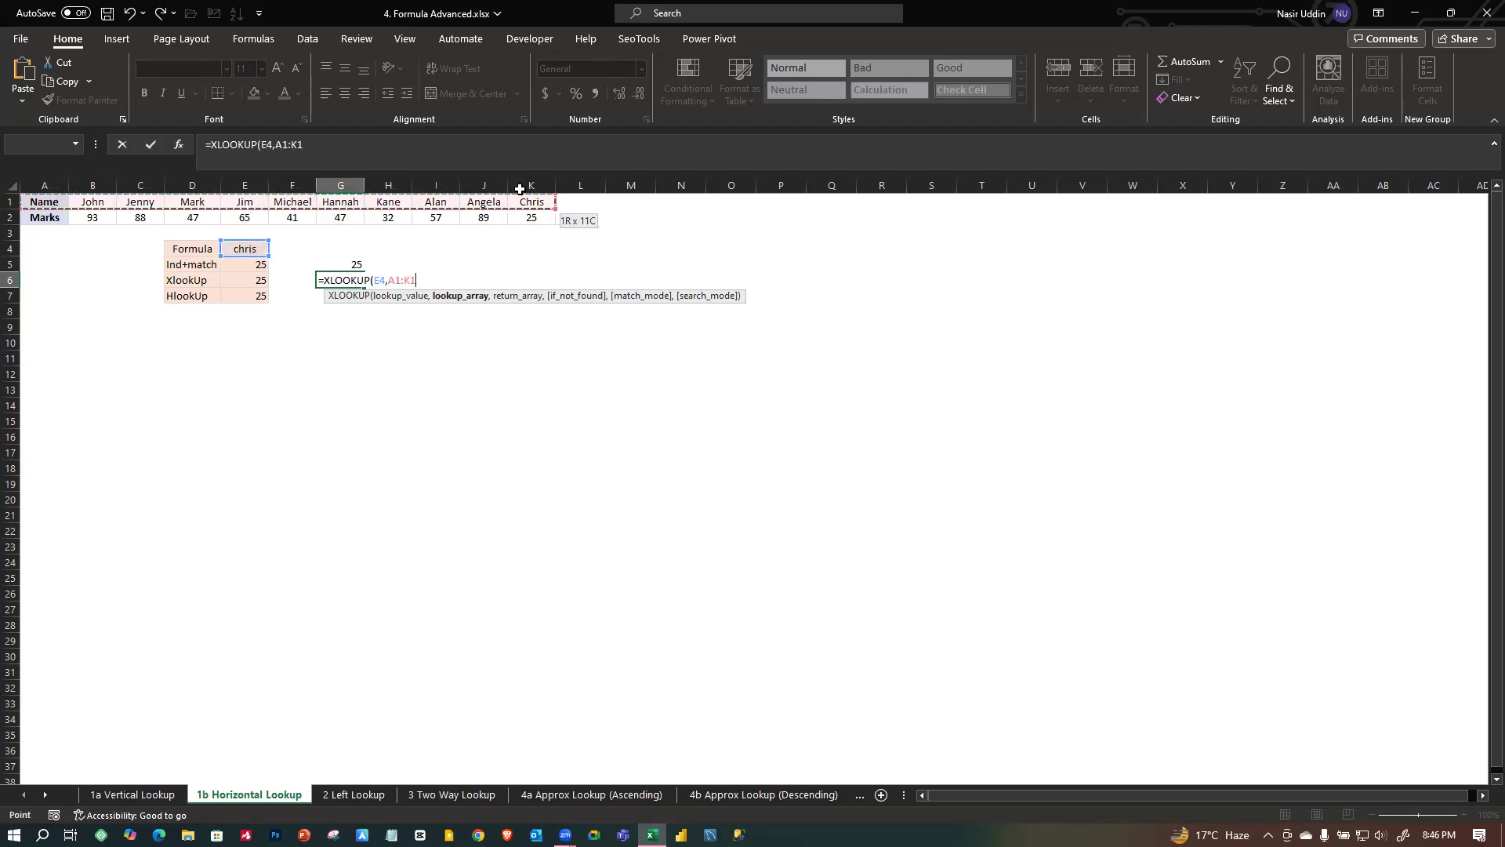
type(",")
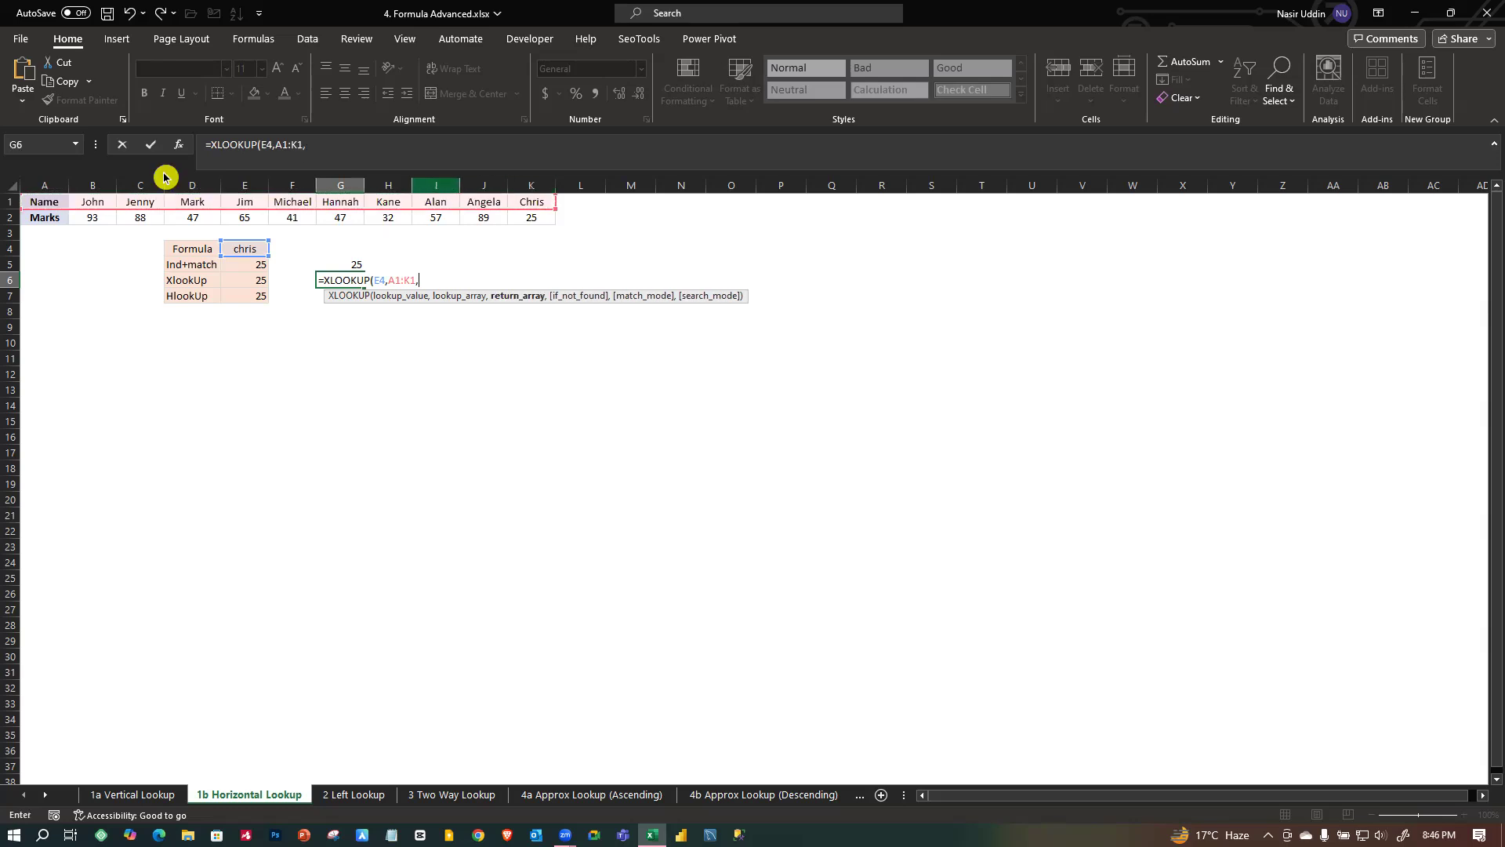
left_click_drag(28, 218, 522, 214)
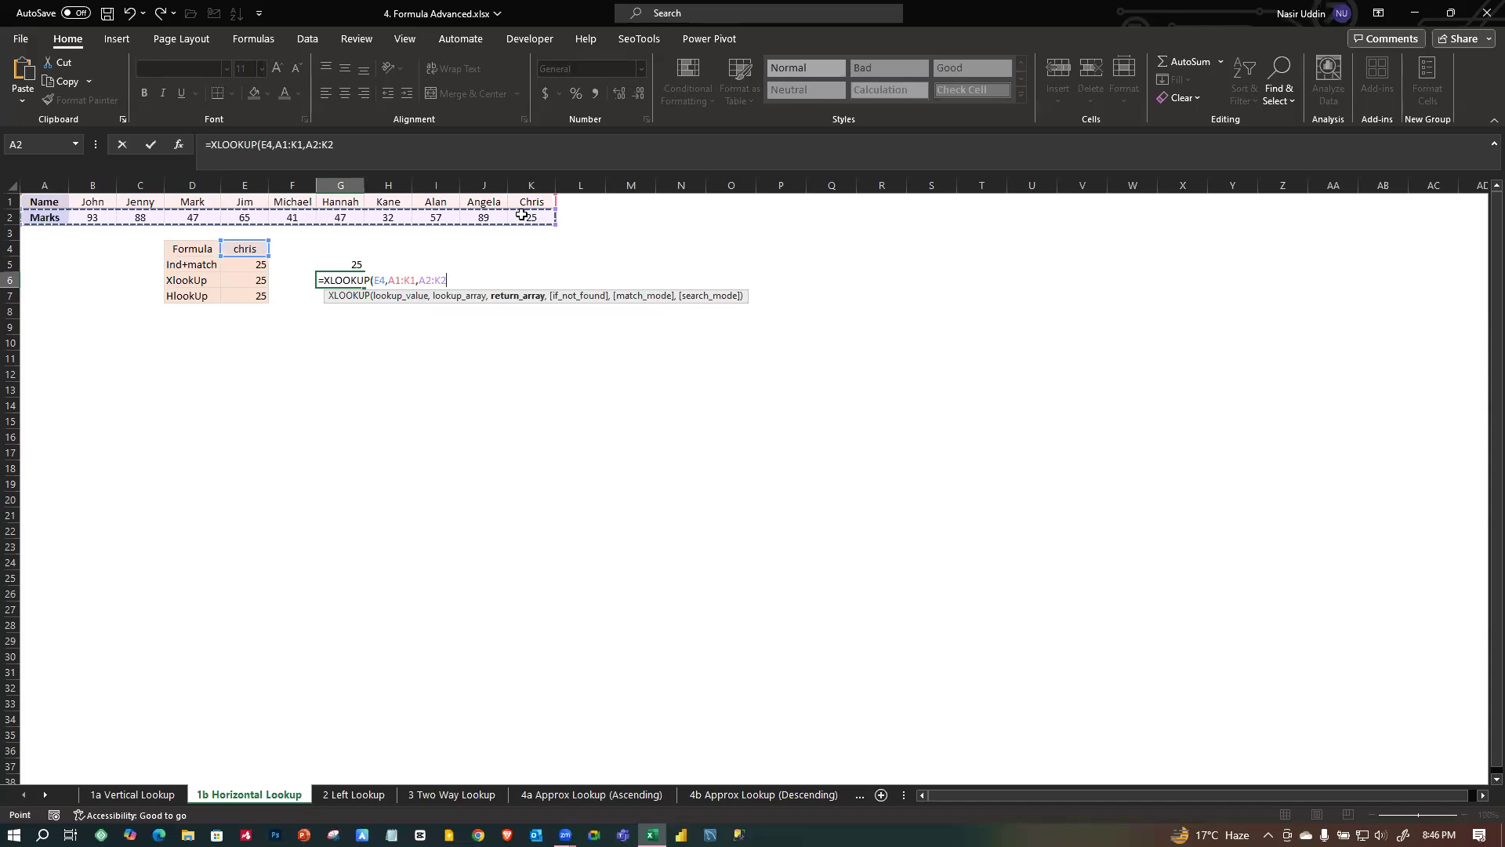
type(")")
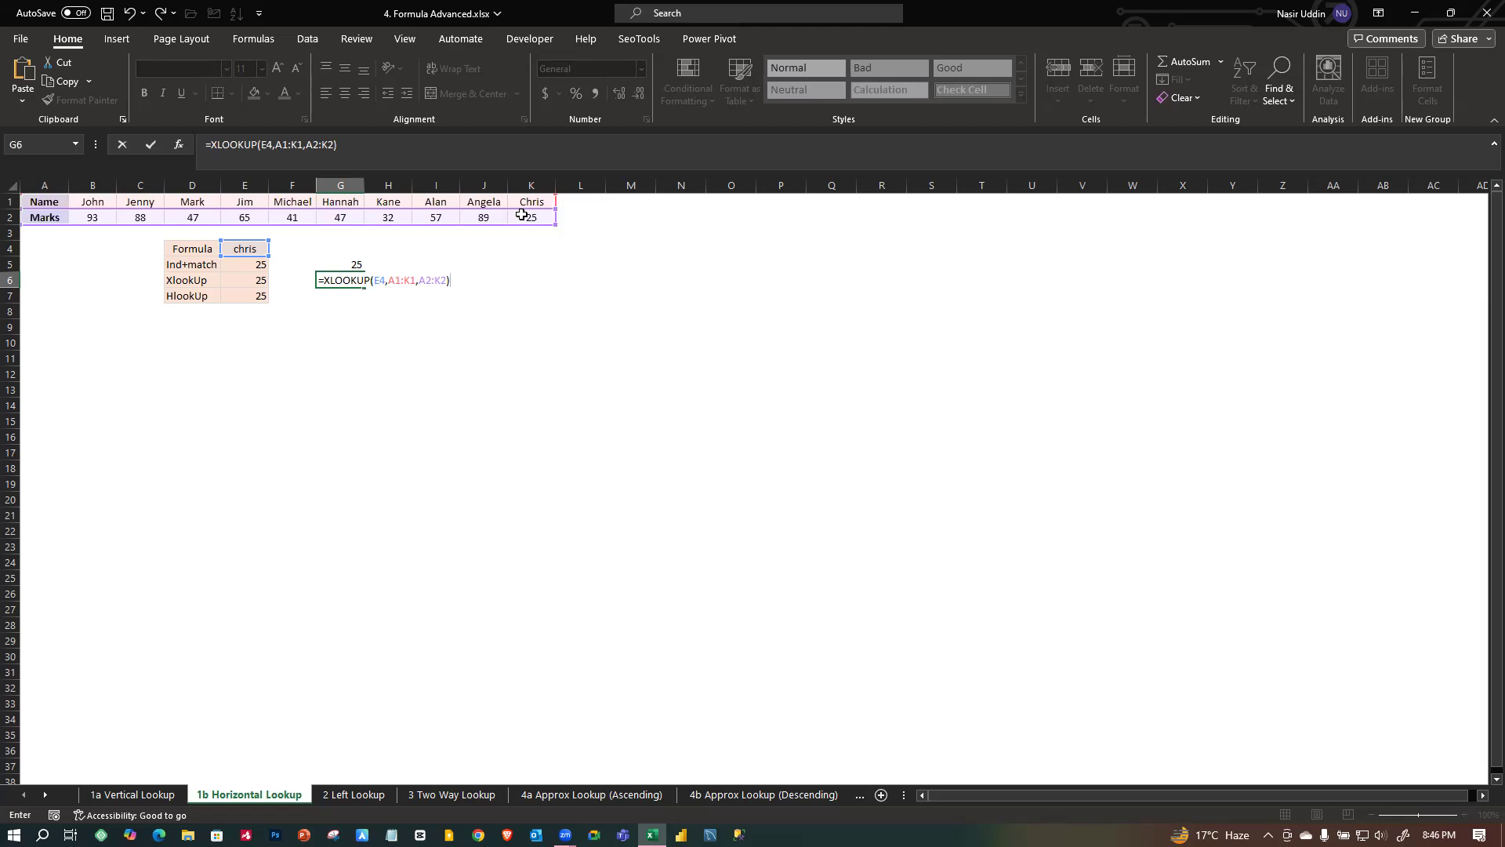
key("Return")
left_click(357, 281)
Enter an HLOOKUP formula in G7 that looks up E4 in A1:K2, with row 2 and TRUE for approximate match.
left_click(355, 295)
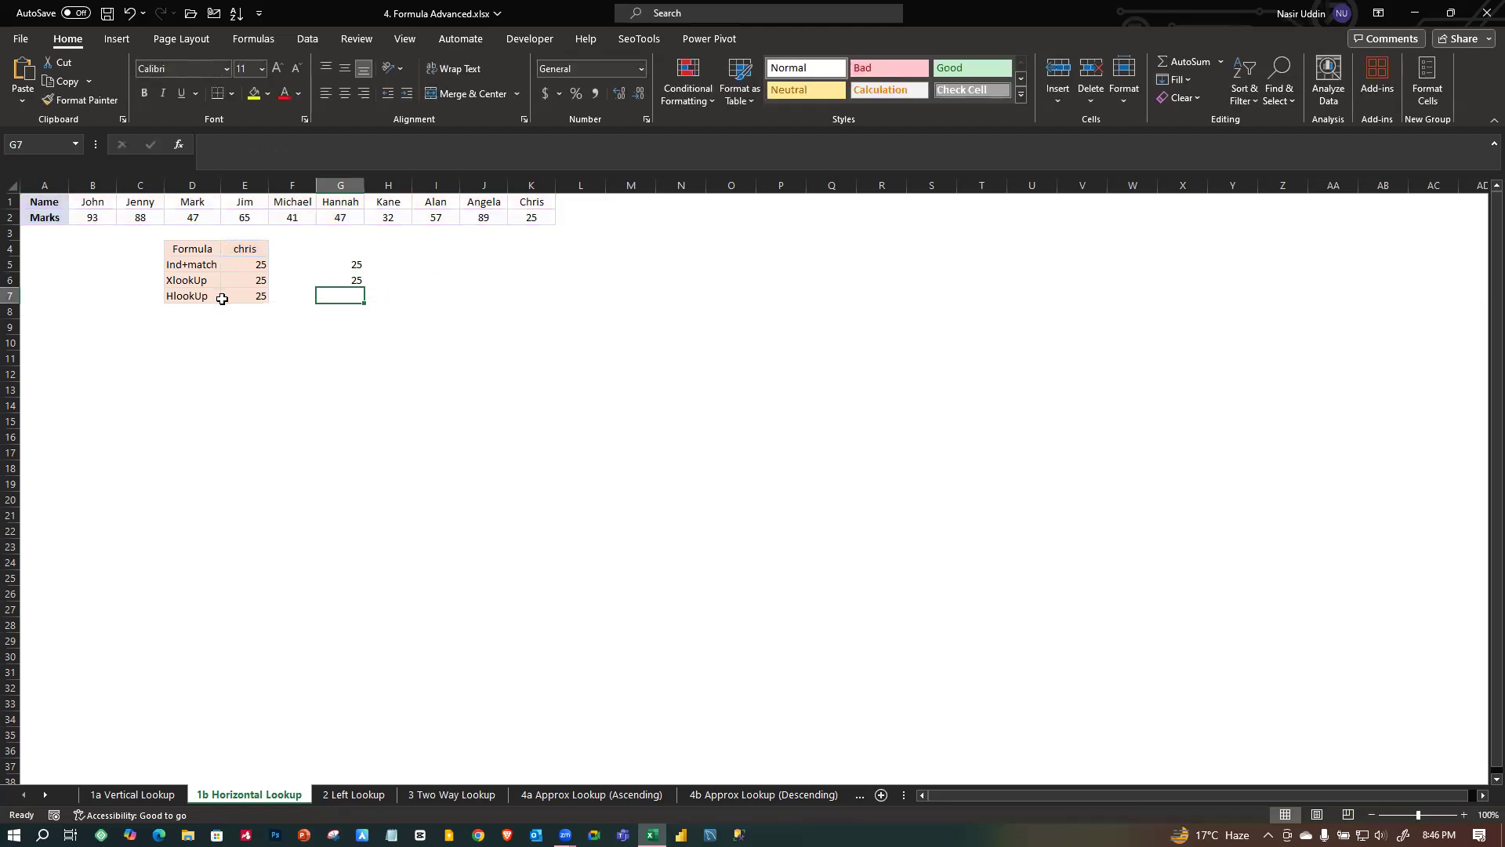
type("=h")
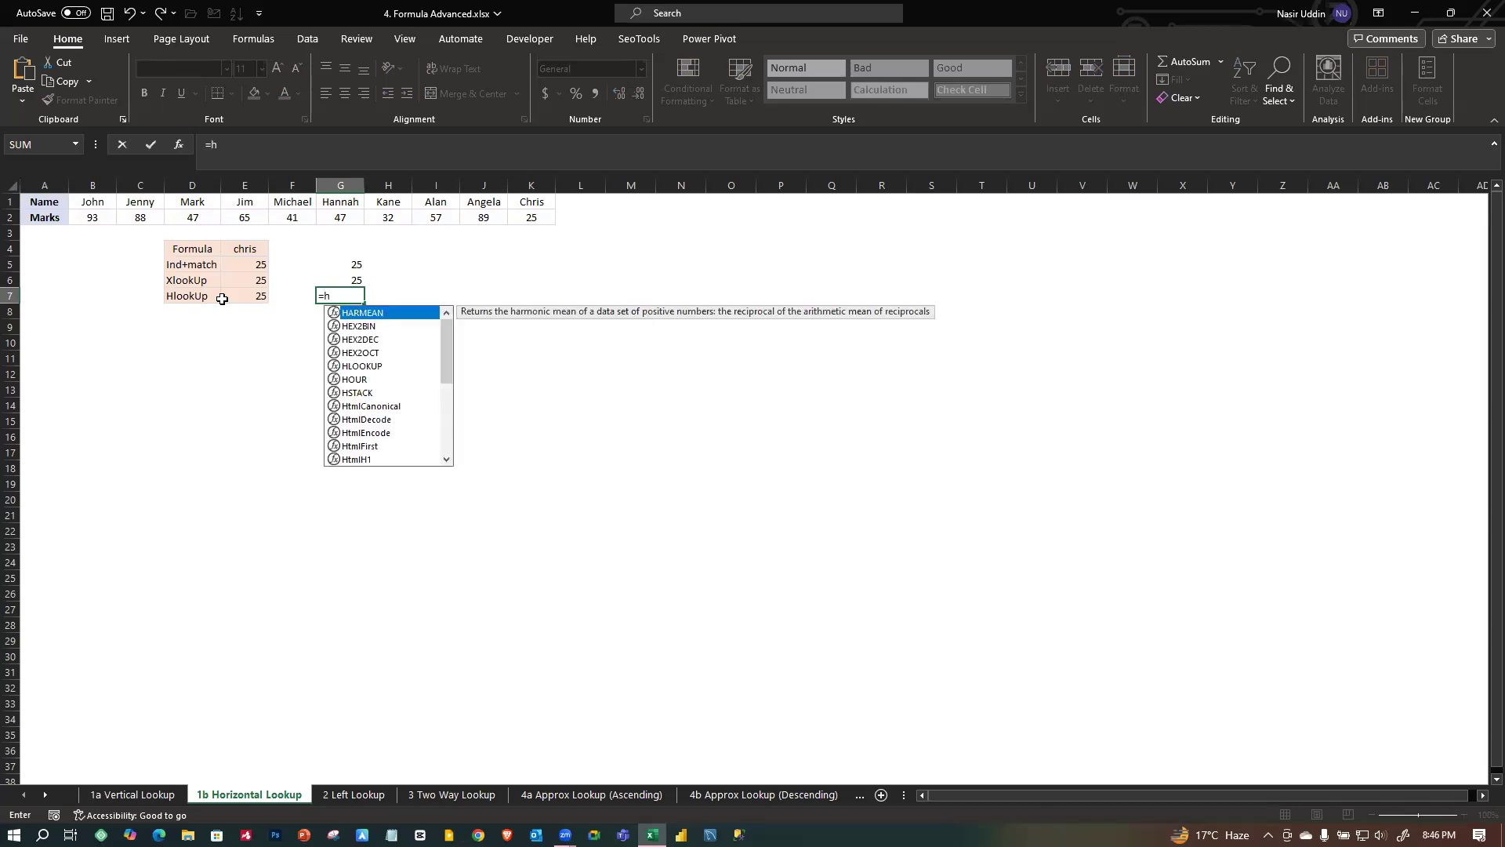
type("lo")
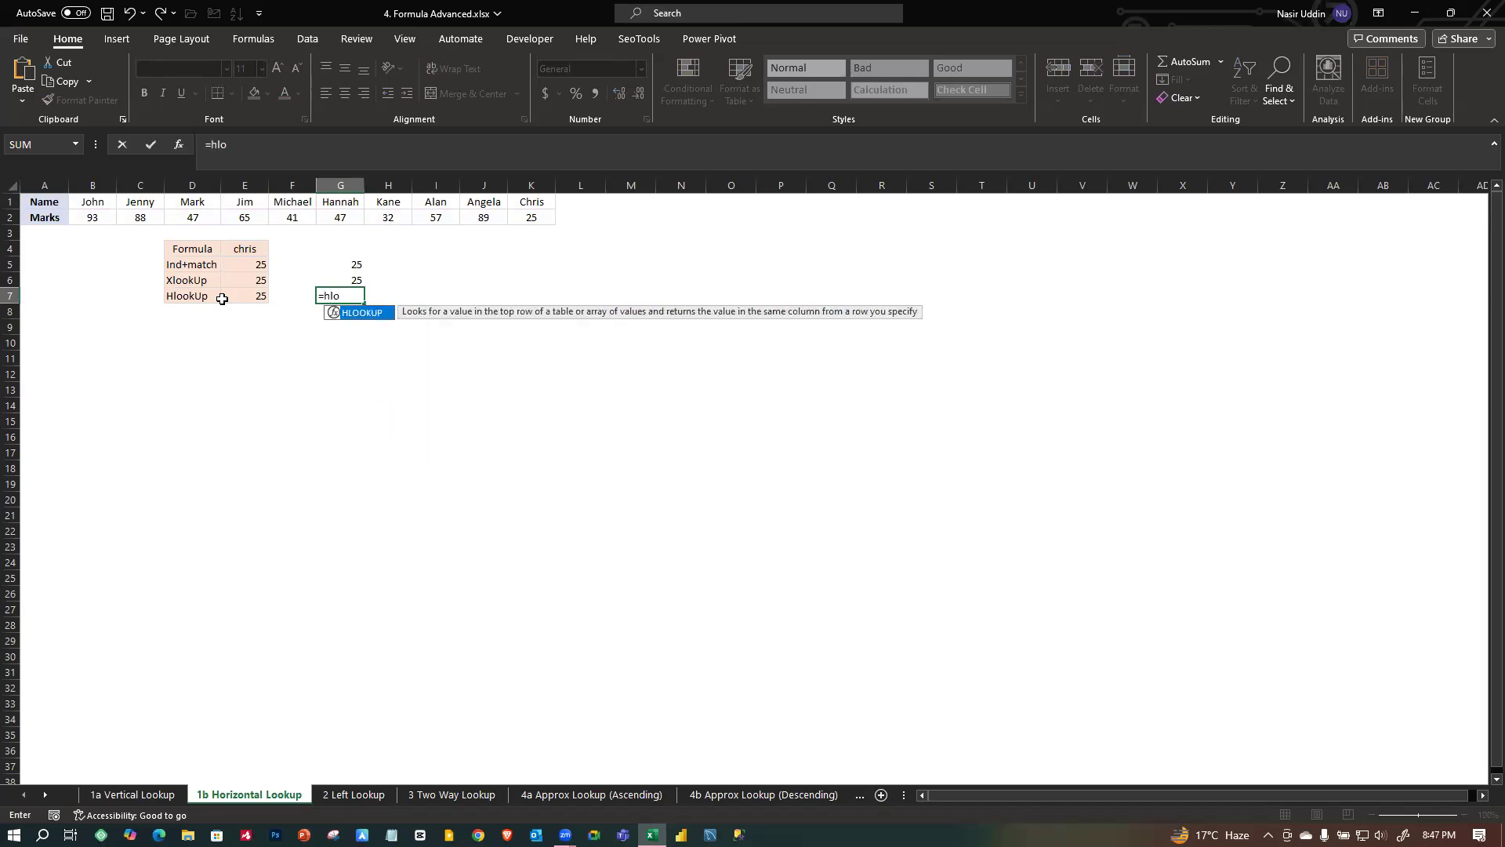
key("Tab")
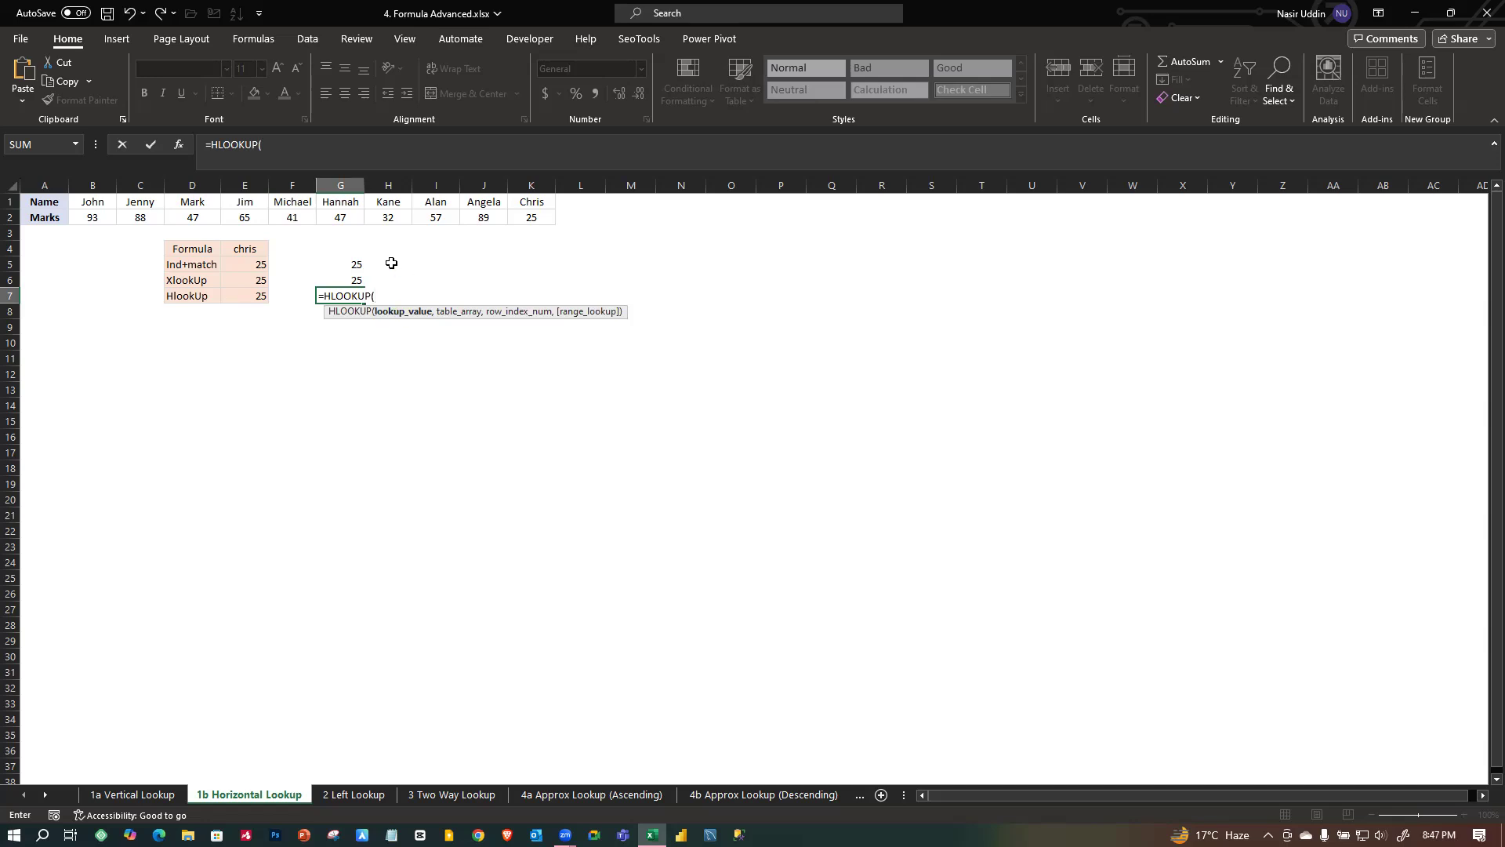
left_click(248, 250)
type(",")
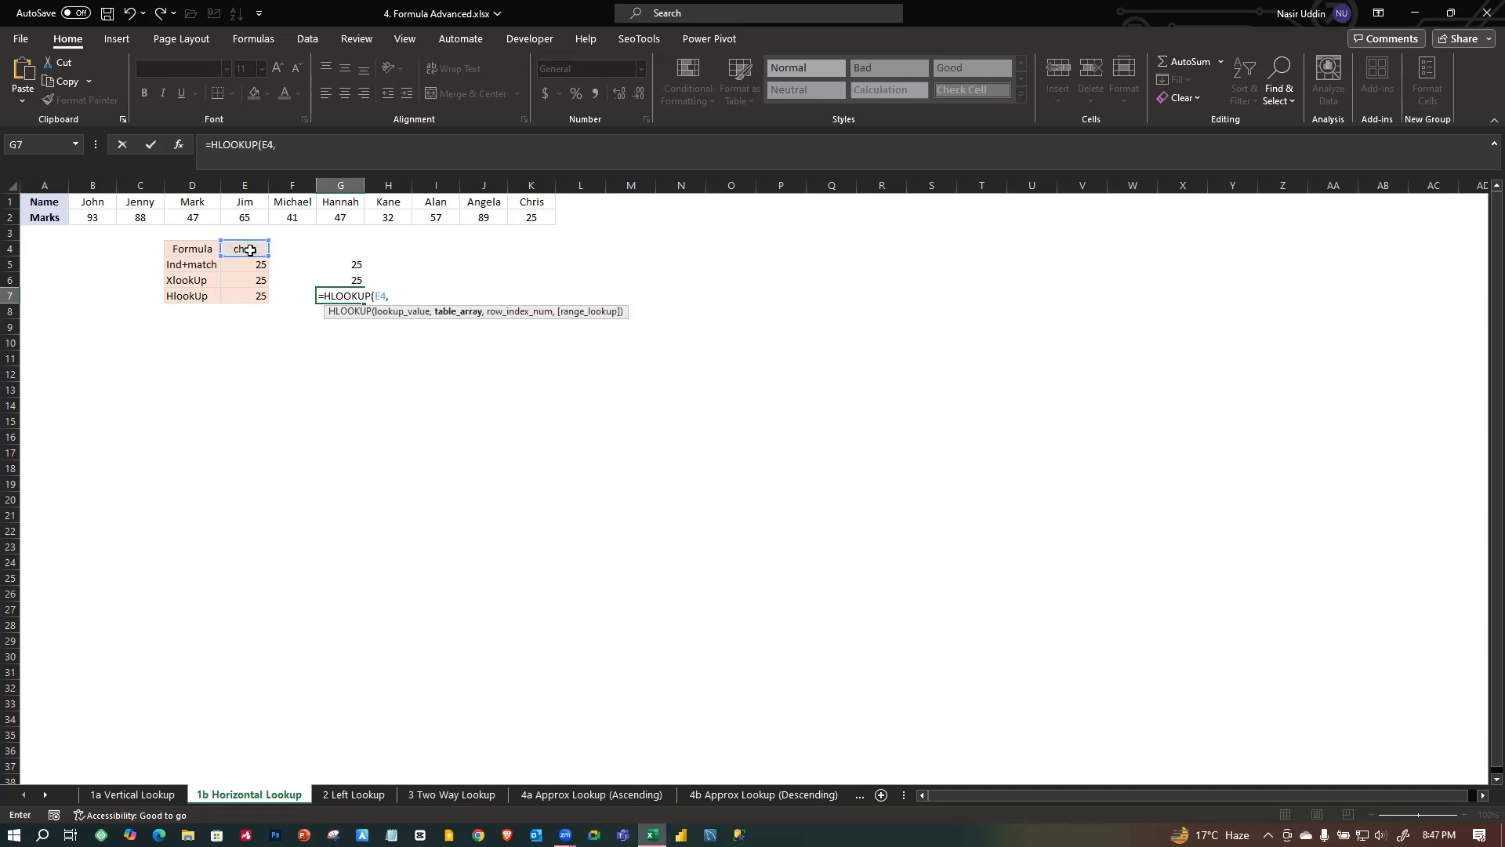
left_click_drag(37, 197, 541, 219)
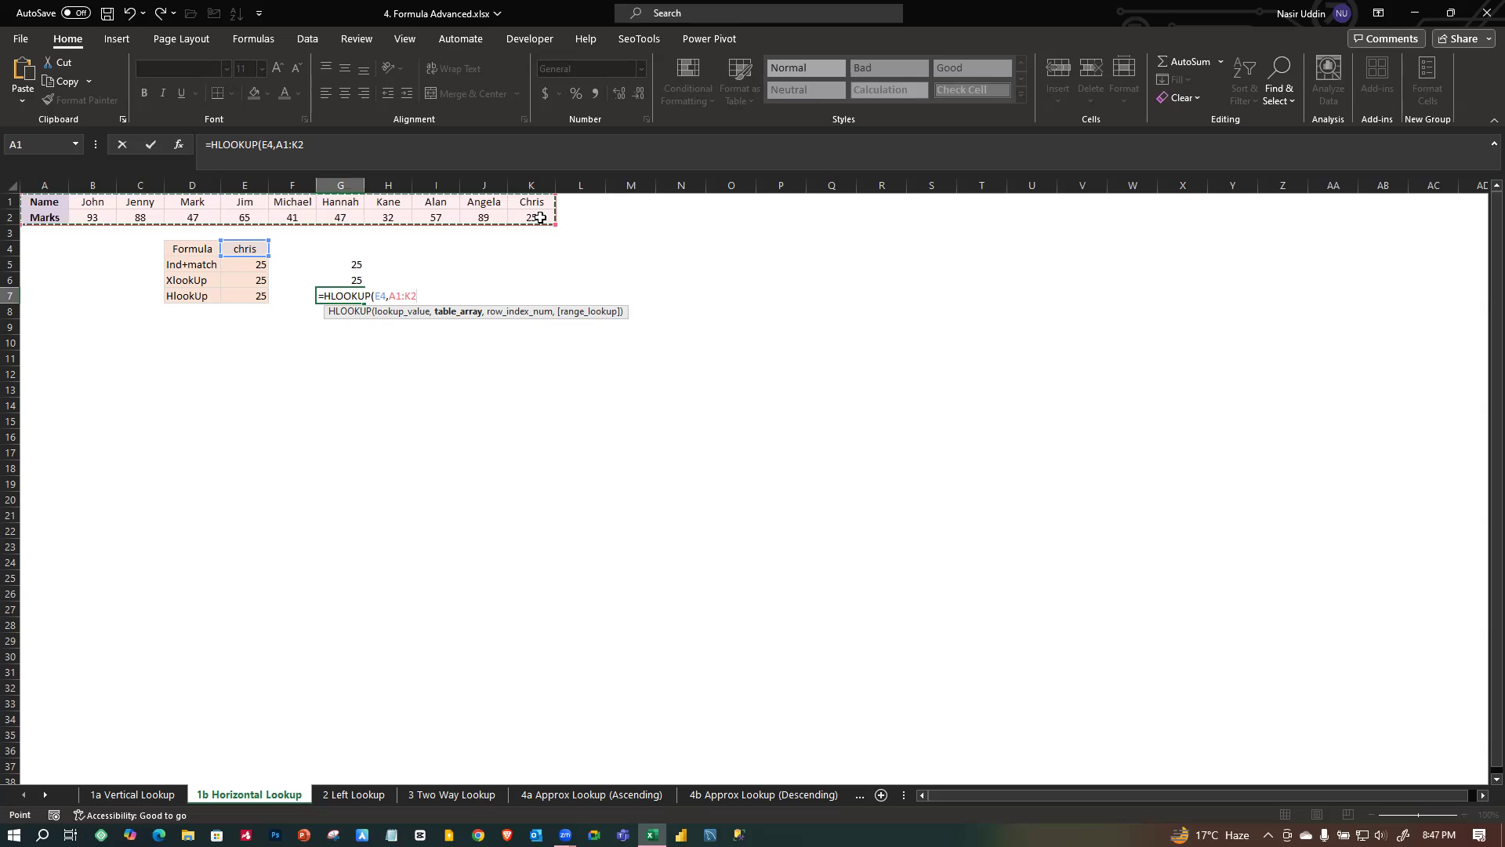
type(",")
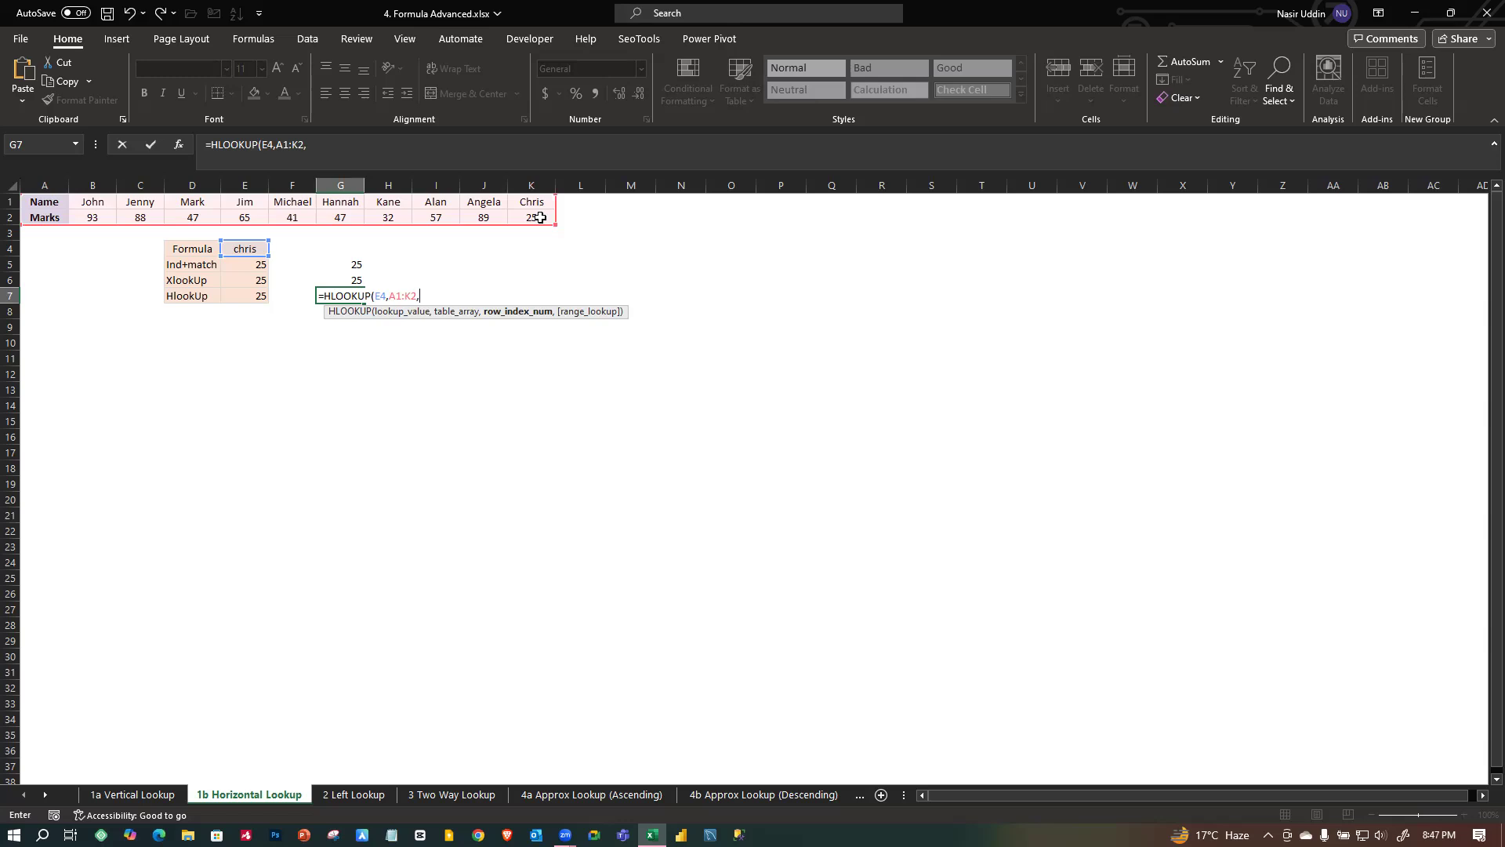
type("2,")
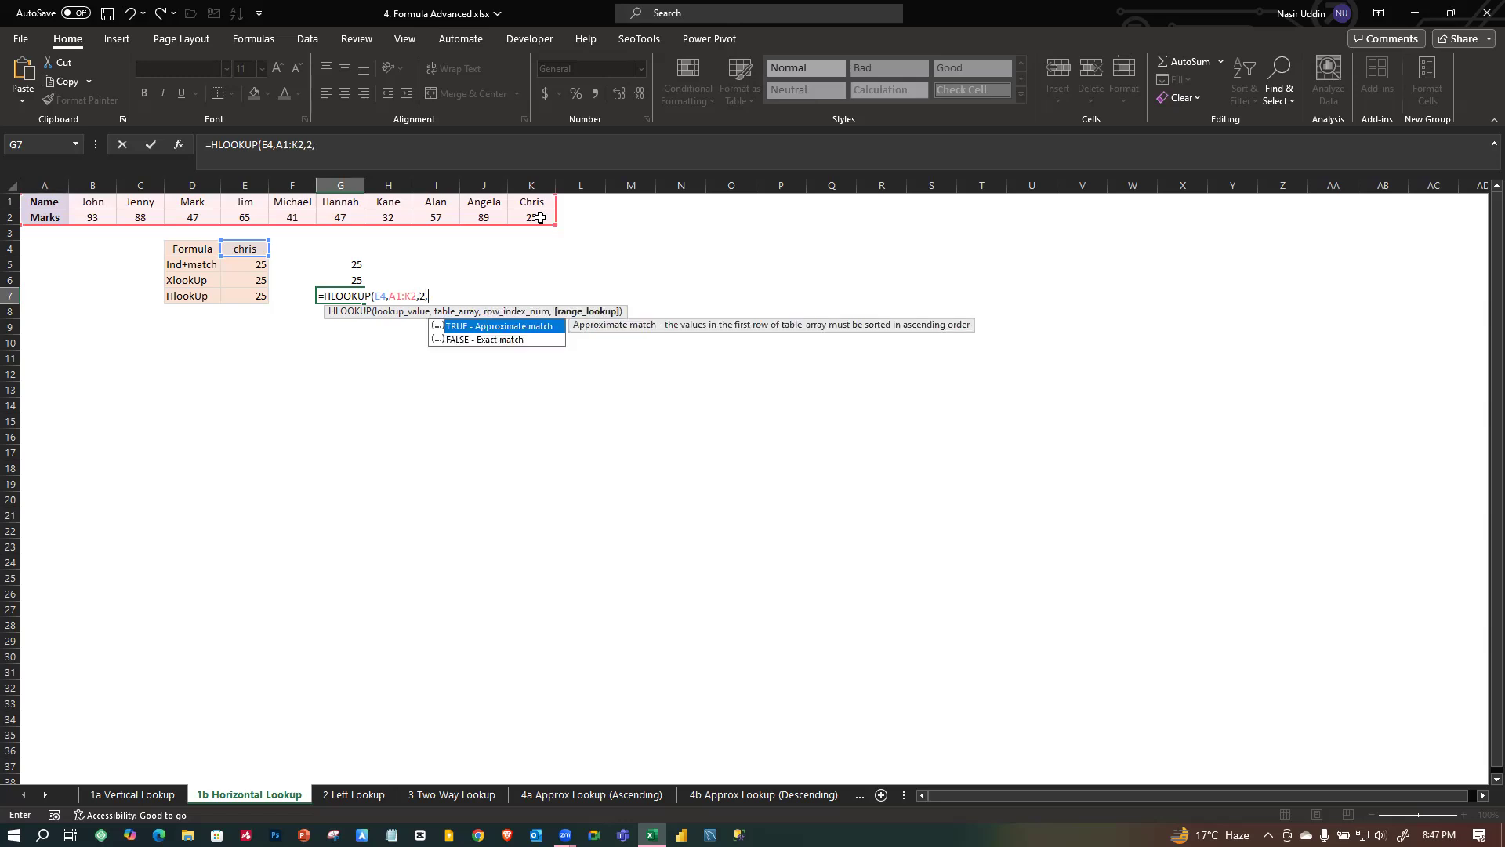
key("Tab")
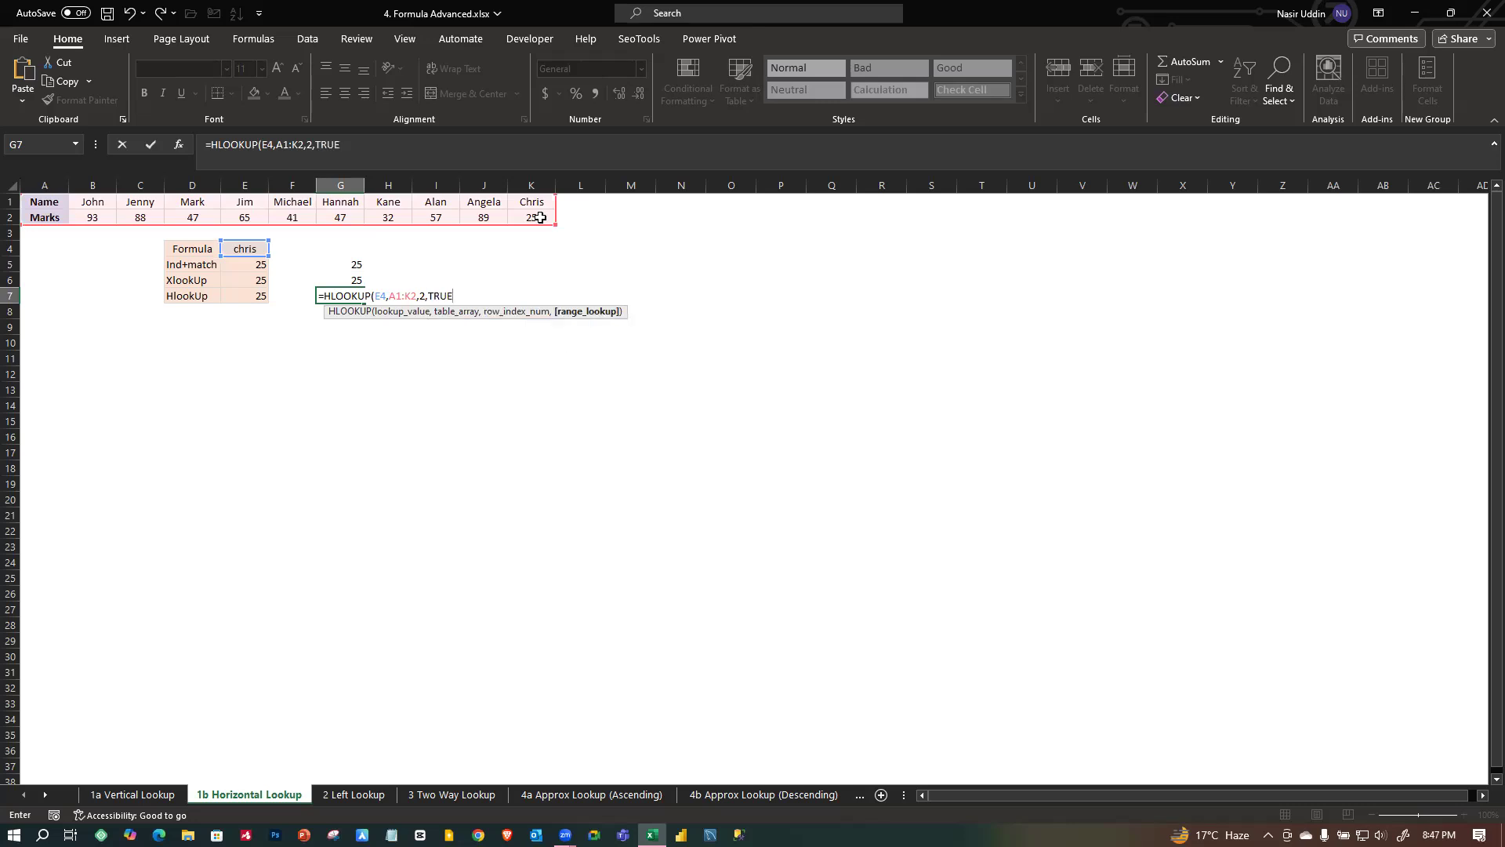
type(")")
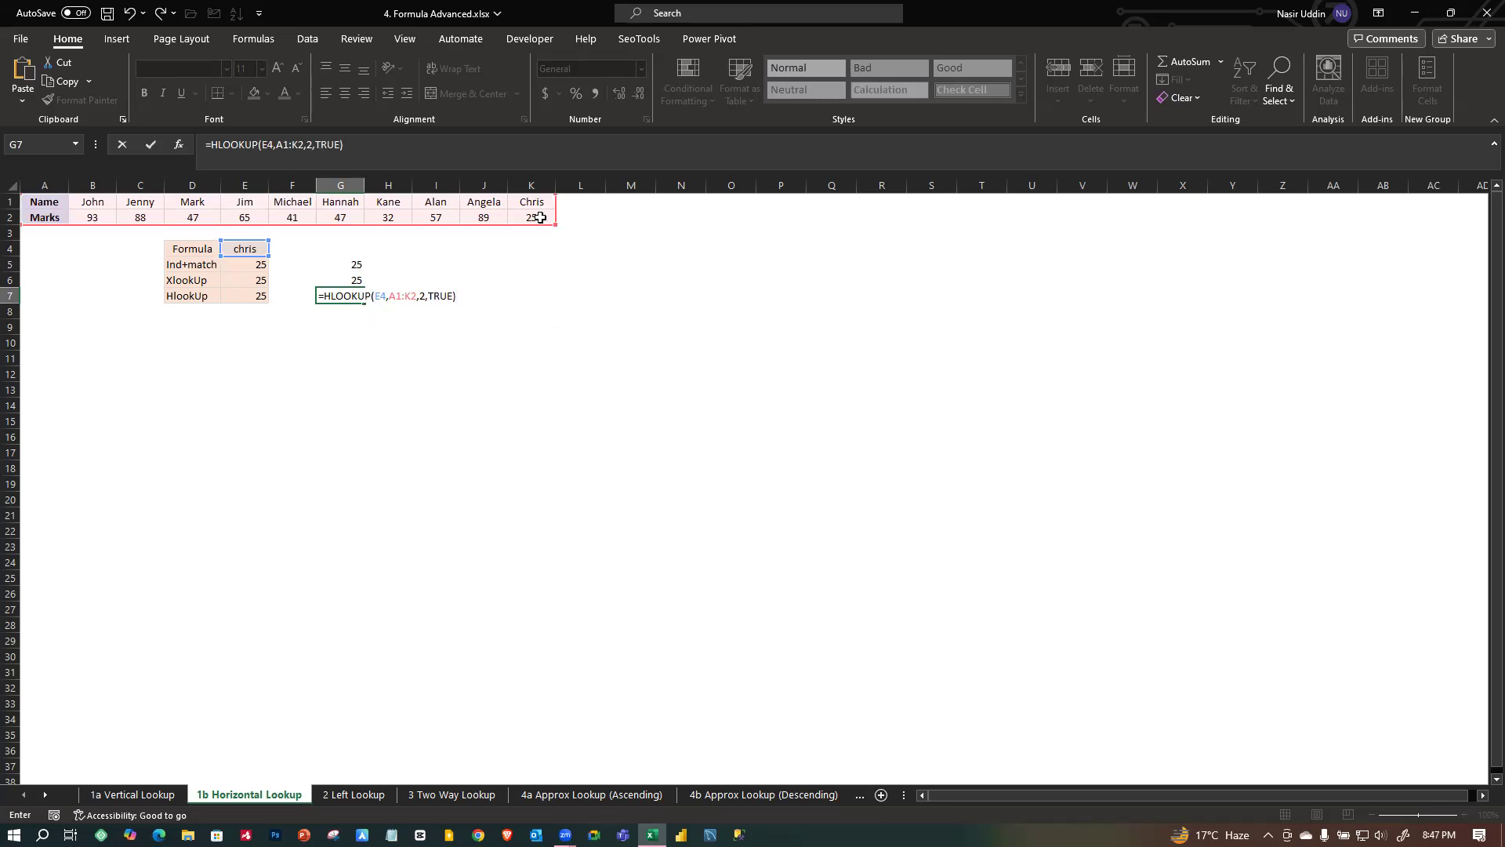
Change the range lookup argument of the G7 HLOOKUP formula to FALSE for an exact match and commit the formula.
left_click(455, 296)
key("BackSpace")
key("BackSpace")
key("BackSpace")
key("BackSpace")
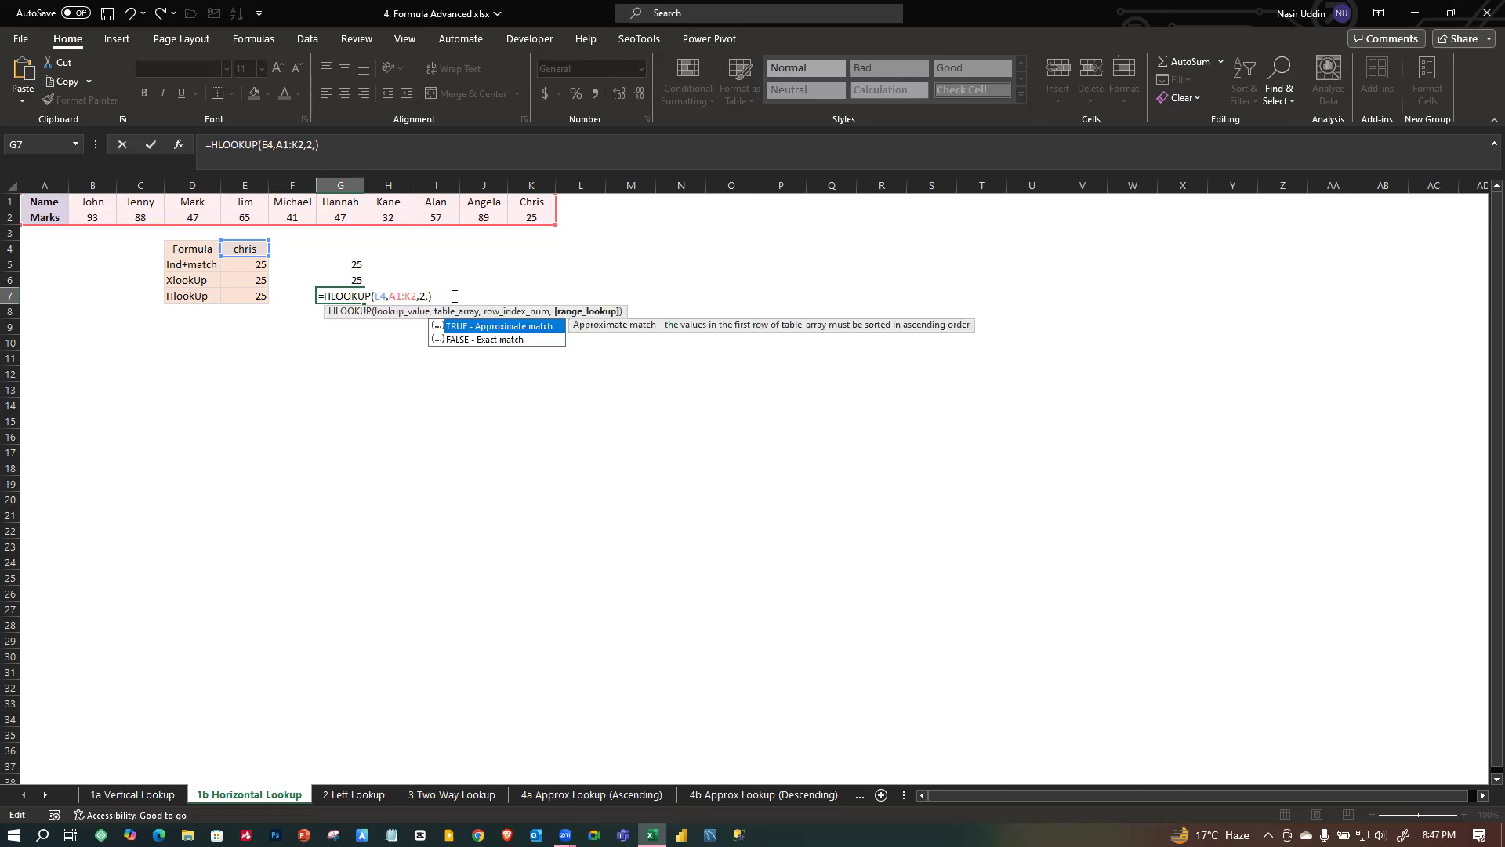
key("Down")
key("Tab")
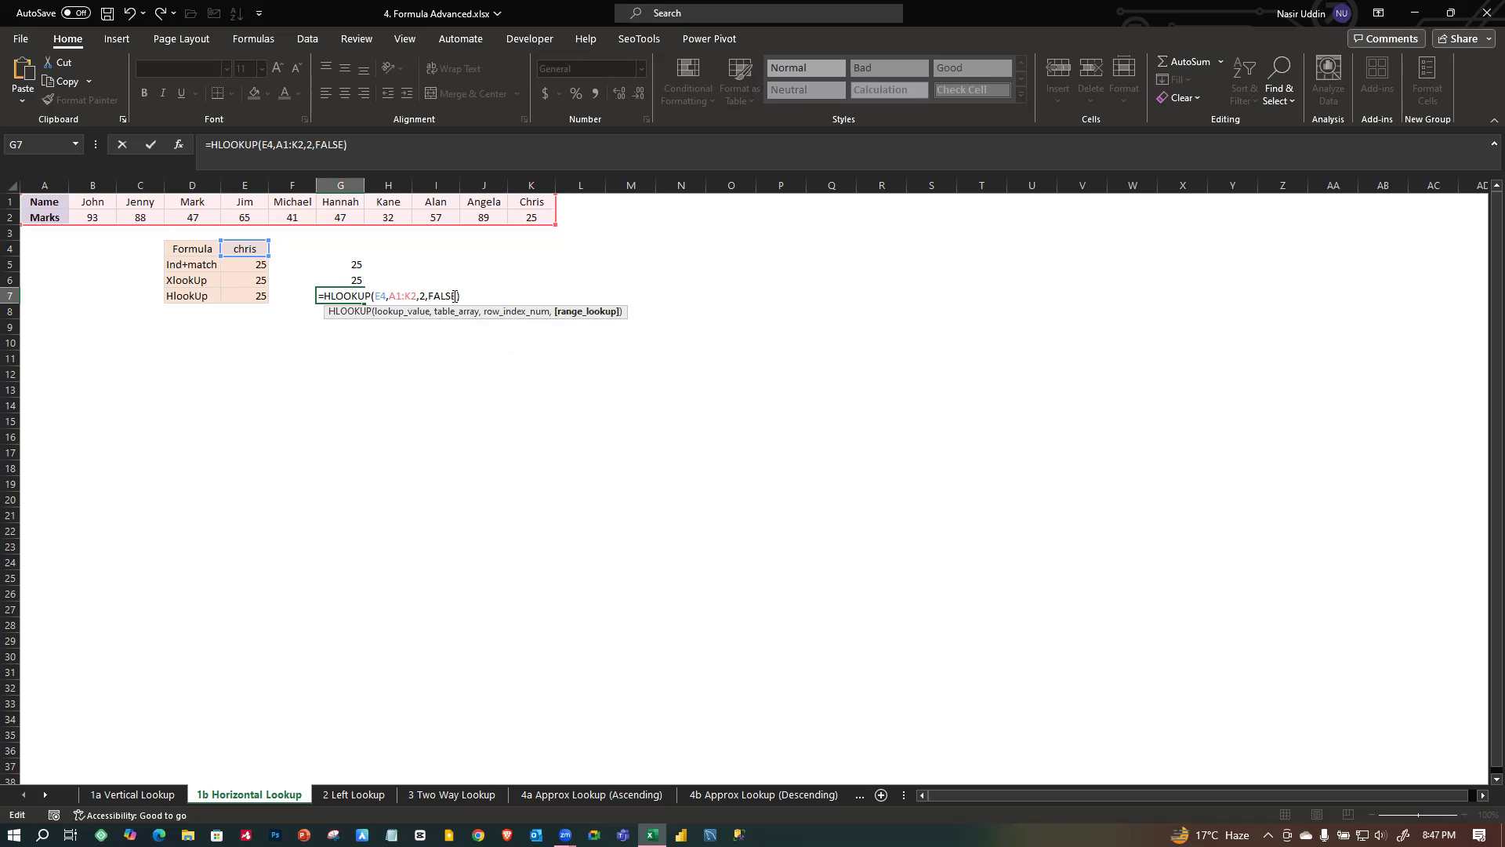
key("Return")
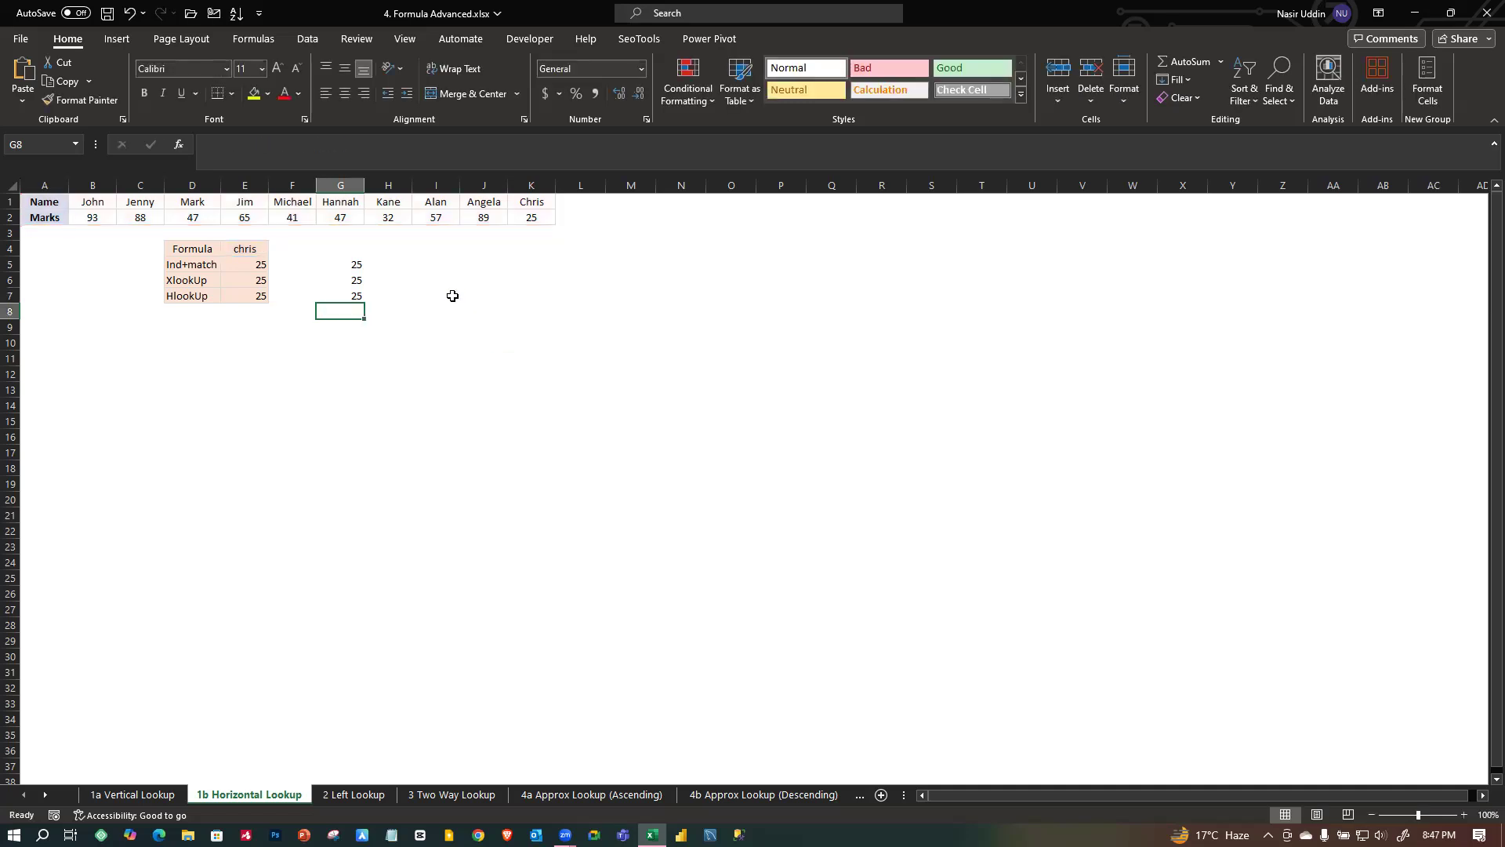
Set the lookup name in E4 to the one in I1, and compare the formula results in E5:E7 and G5:G7.
left_click(253, 250)
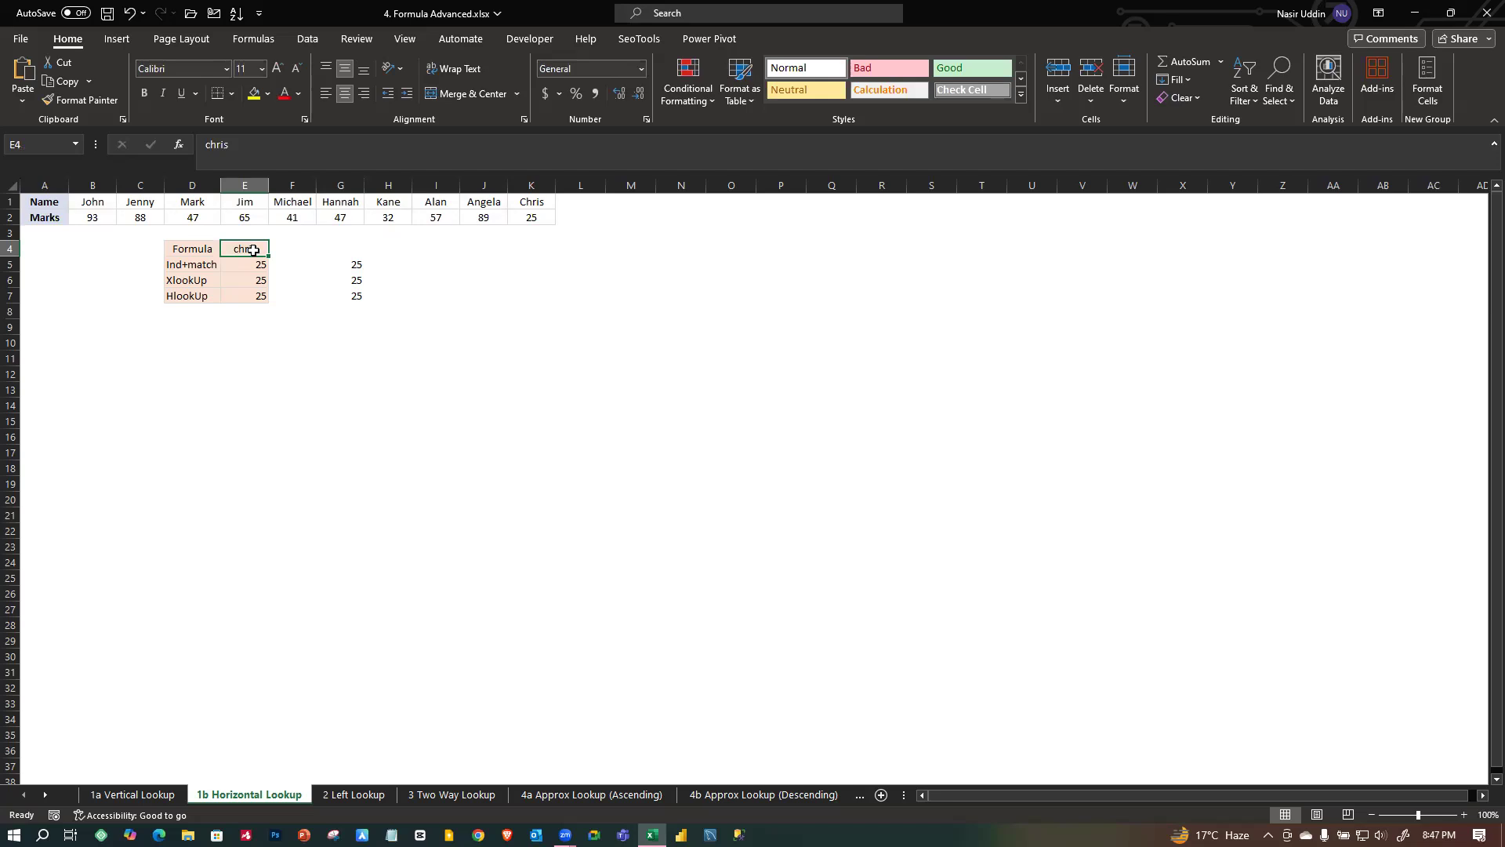
type("aln")
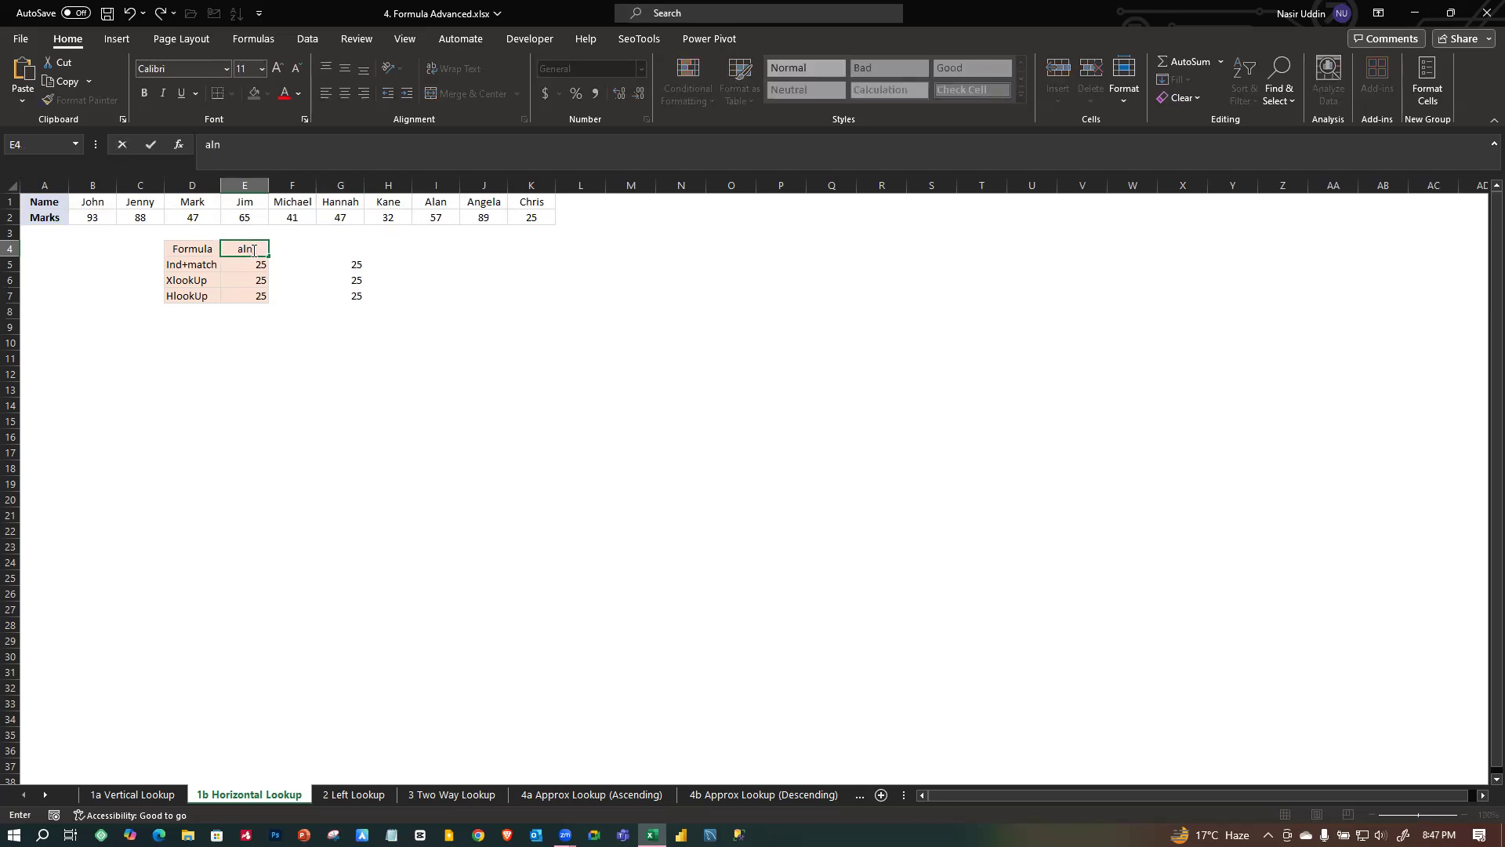
key("BackSpace")
type("an")
left_click(302, 340)
left_click(253, 283)
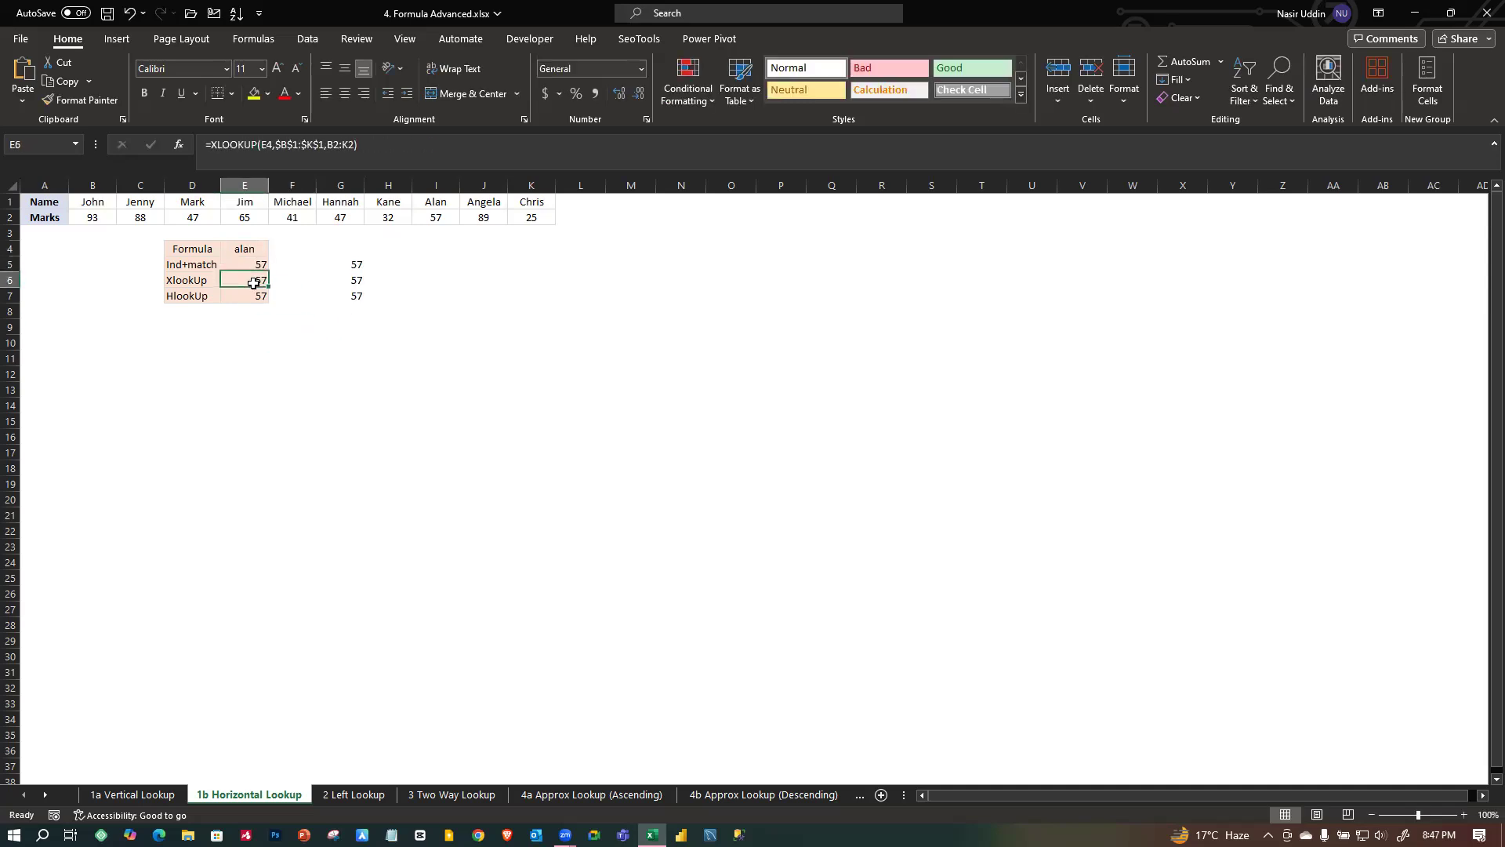
left_click(345, 266)
left_click(355, 283)
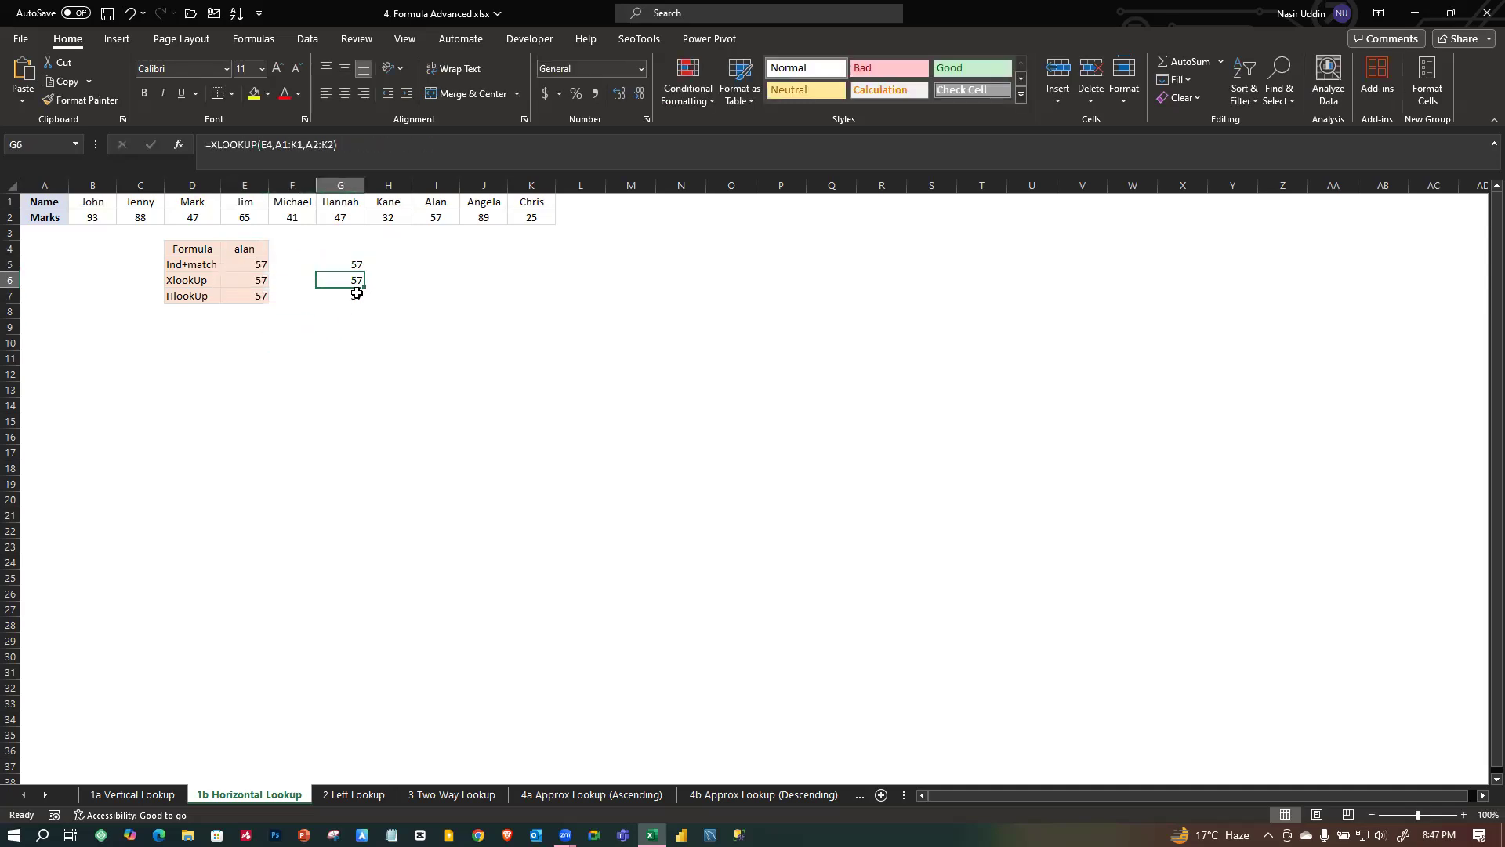
left_click(357, 295)
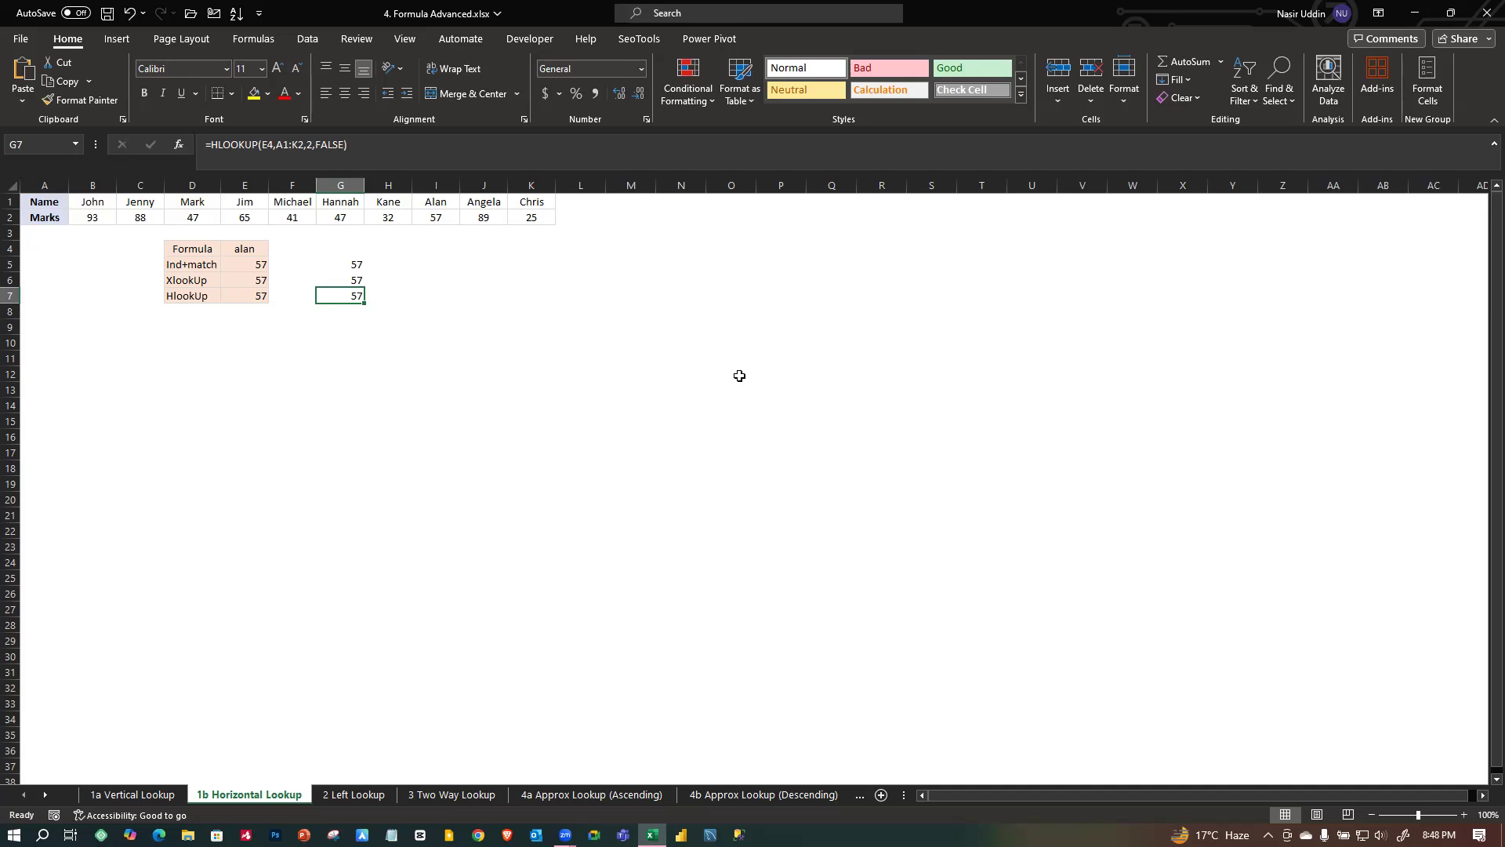
left_click(852, 112)
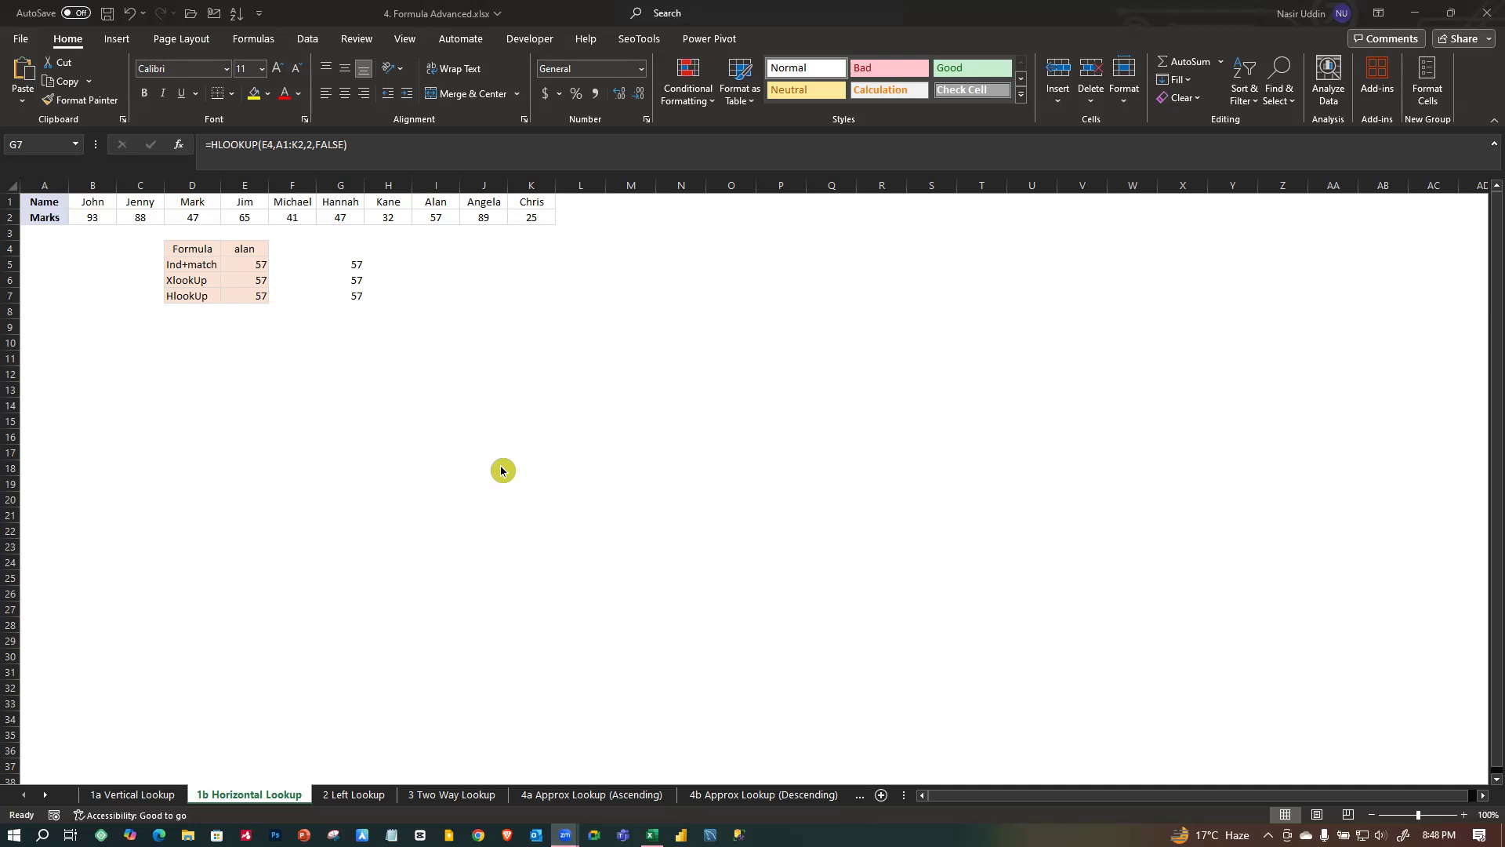
Open the 2 Left Lookup sheet and examine the Manager column of the Store, Sales and Manager table.
left_click(359, 796)
left_click(354, 795)
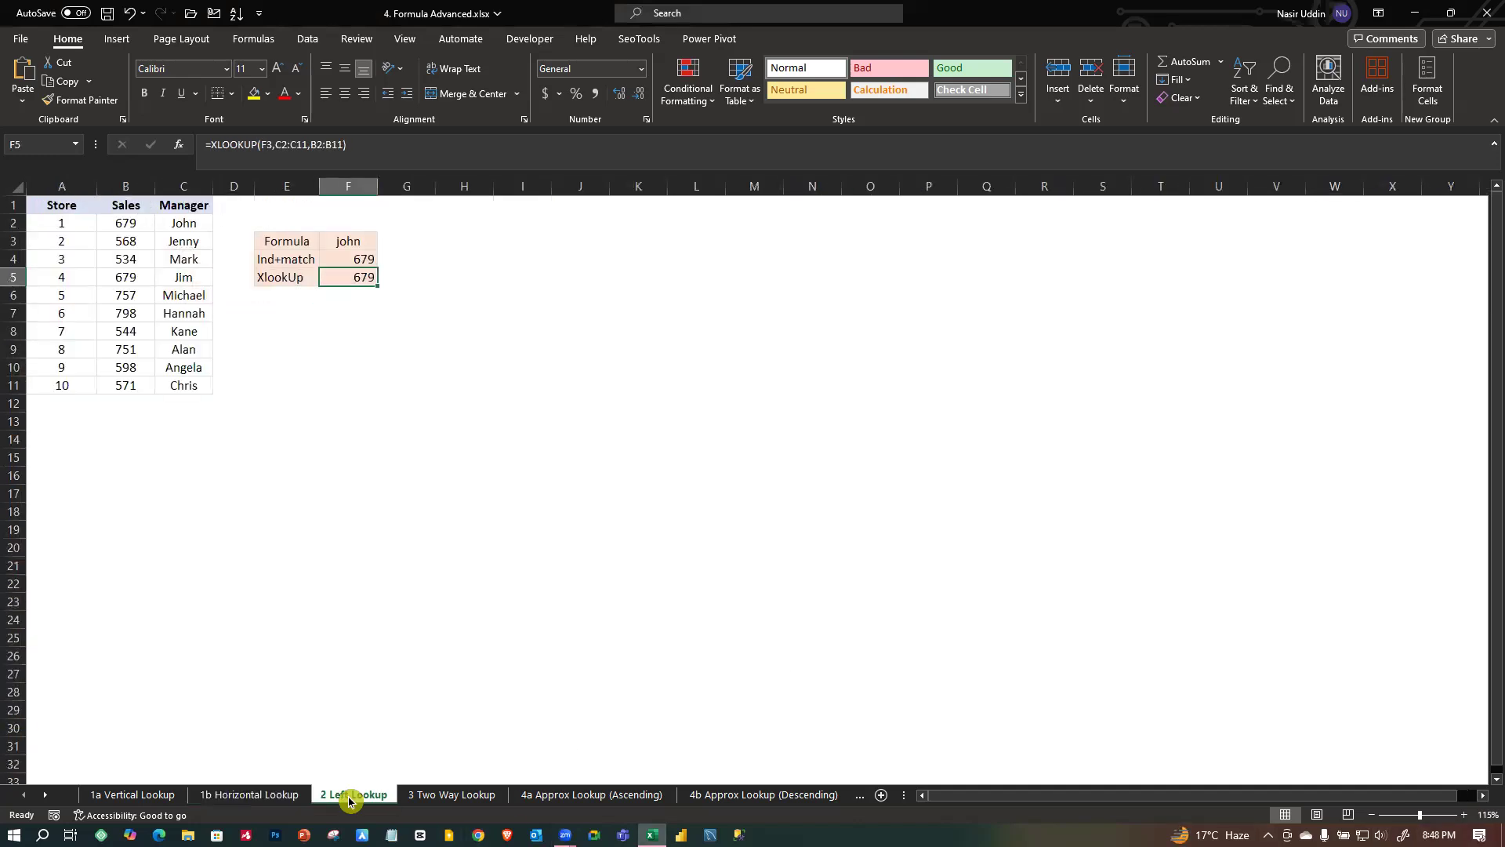
left_click(280, 345)
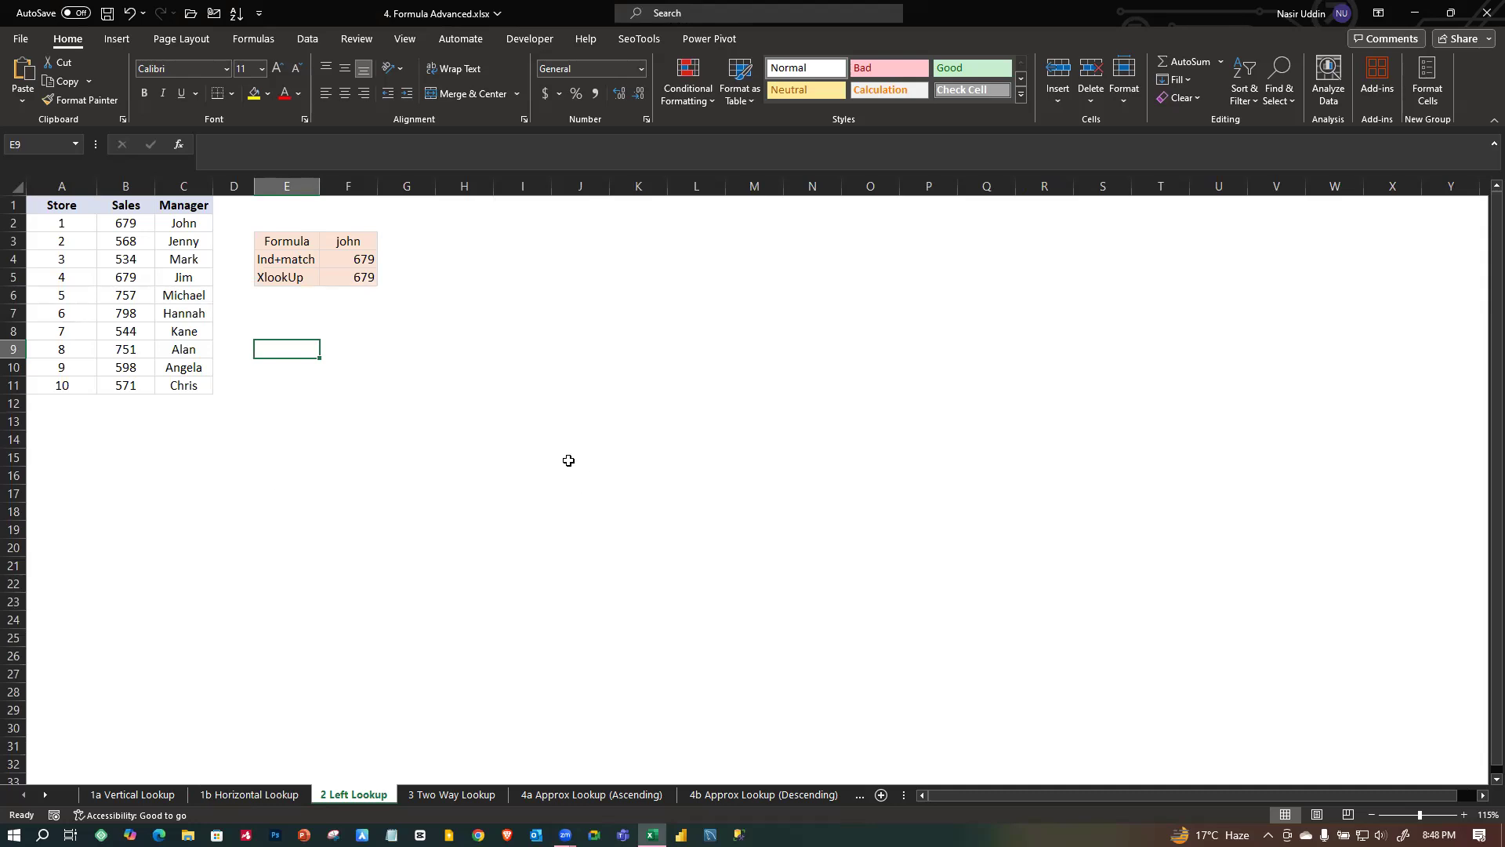
left_click(284, 493)
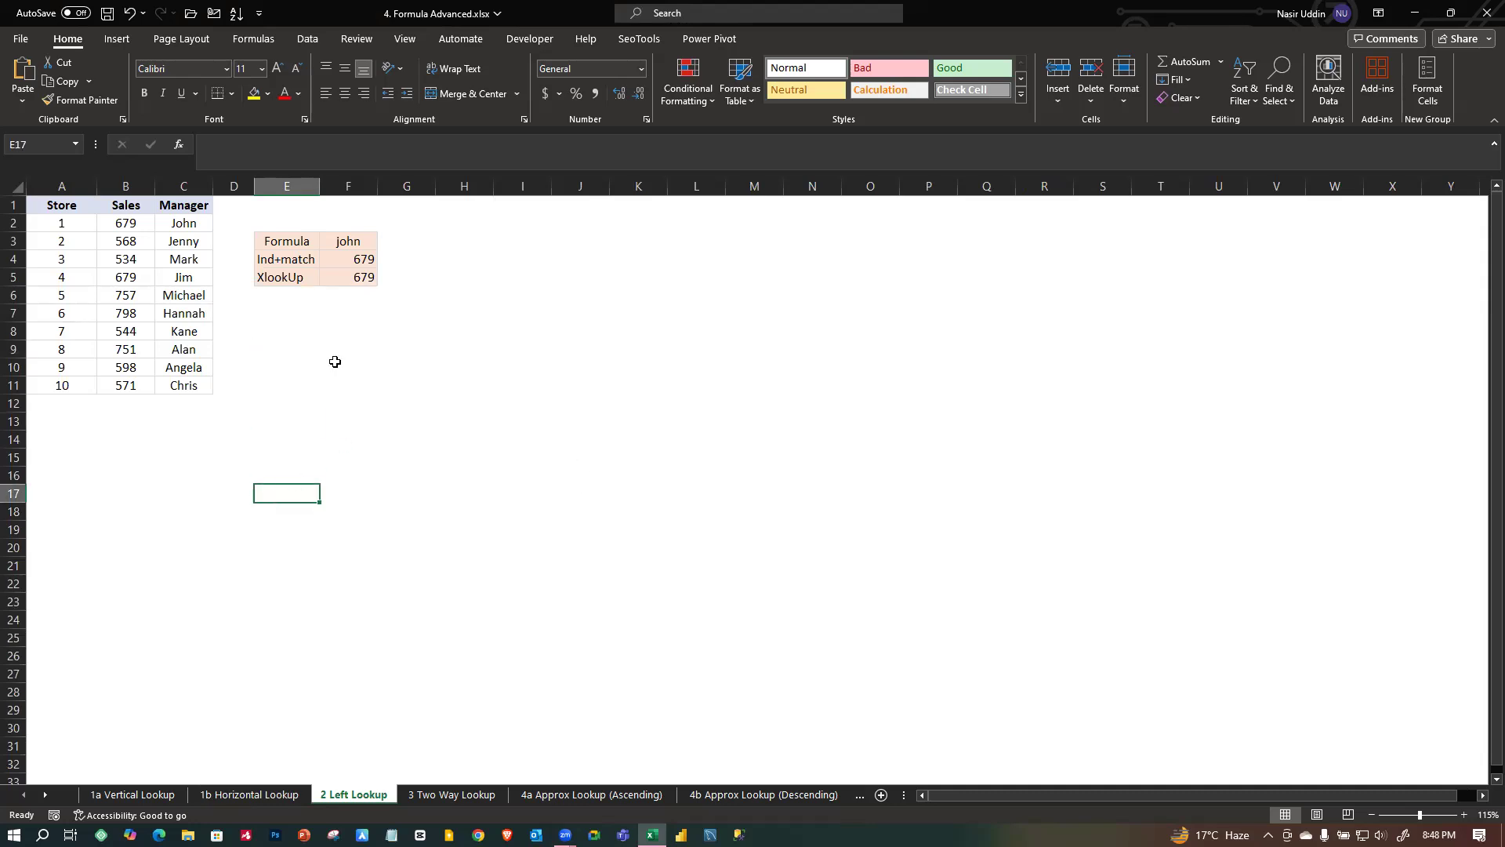
left_click(288, 338)
left_click(262, 365)
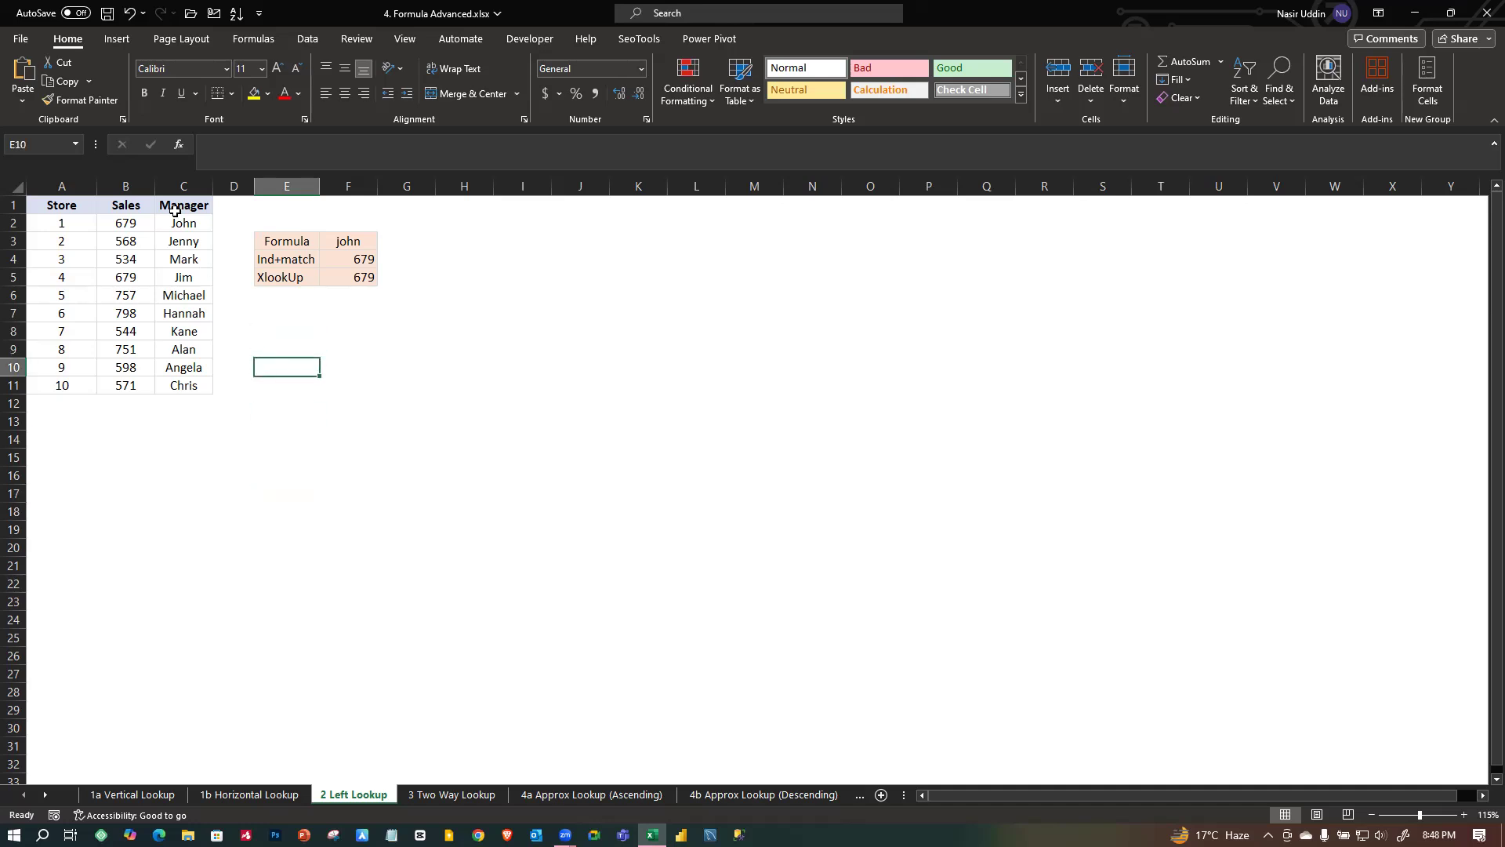
left_click(188, 278)
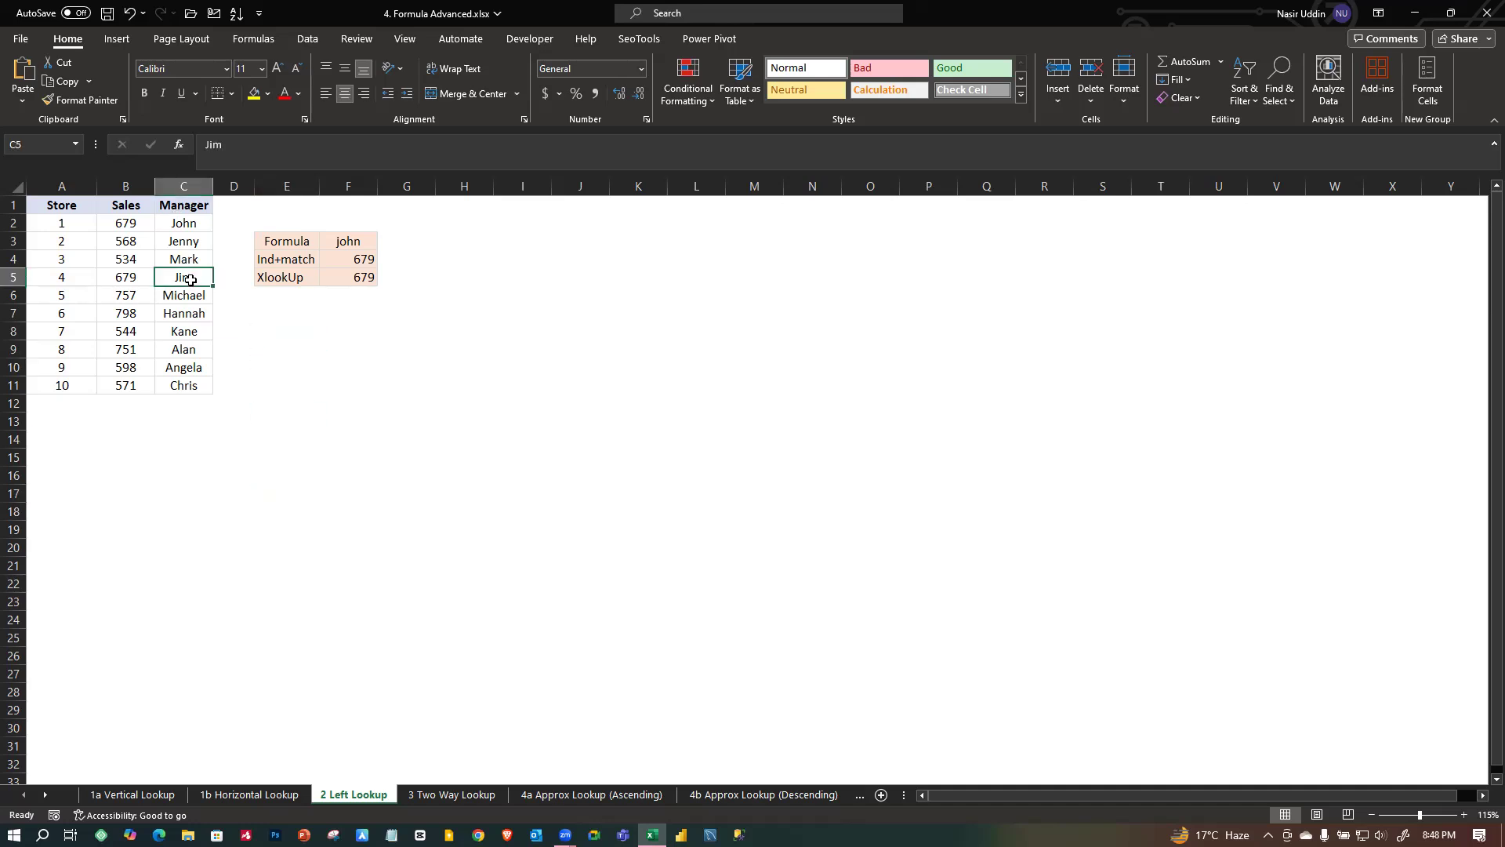
left_click(184, 203)
left_click(185, 187)
left_click(244, 362)
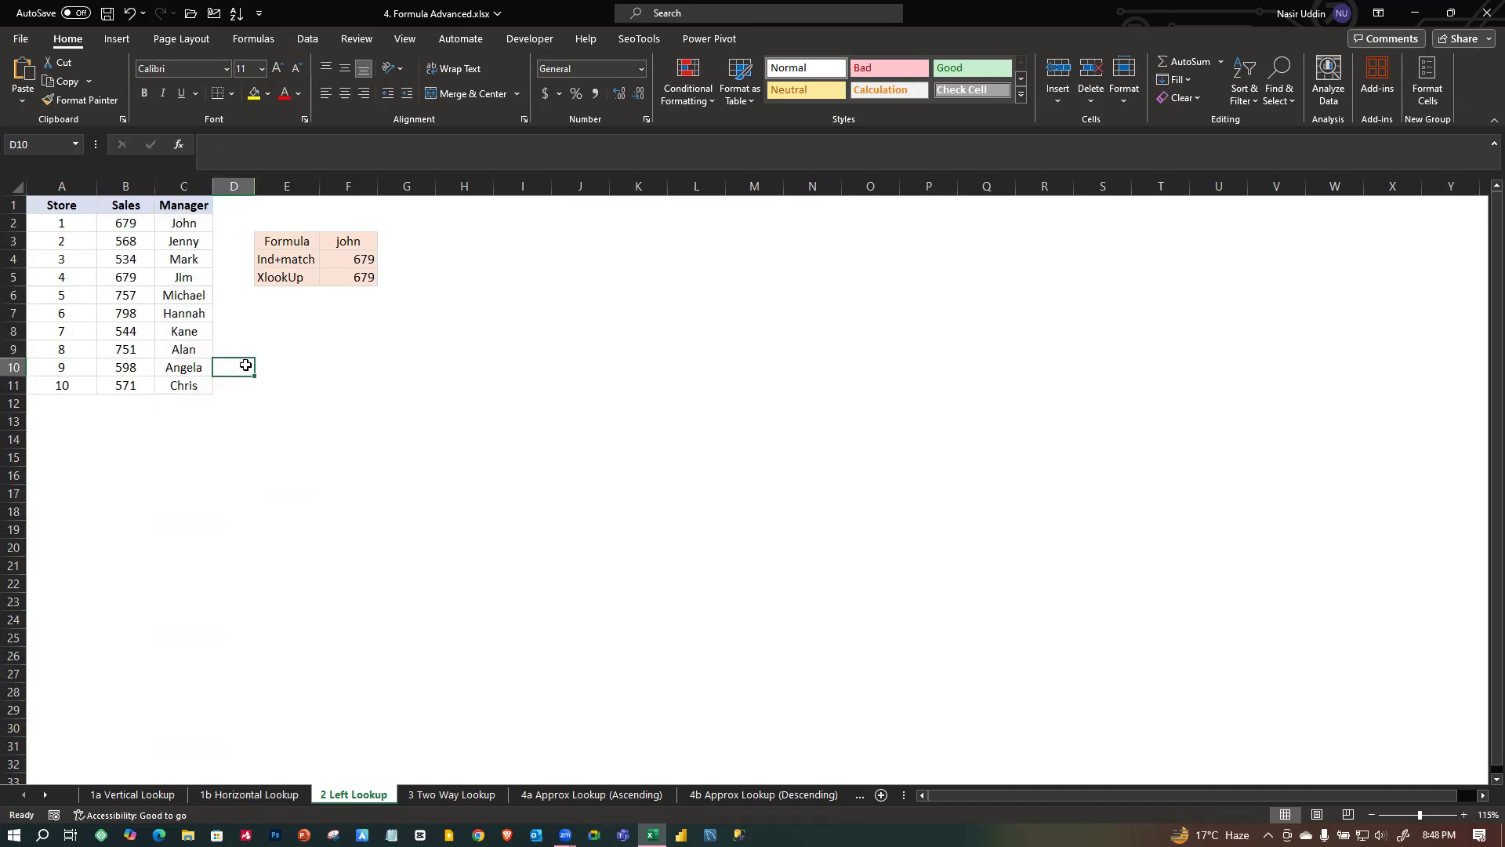
Examine how each Manager name in column C relates to the Sales value to its left in column B.
left_click(187, 298)
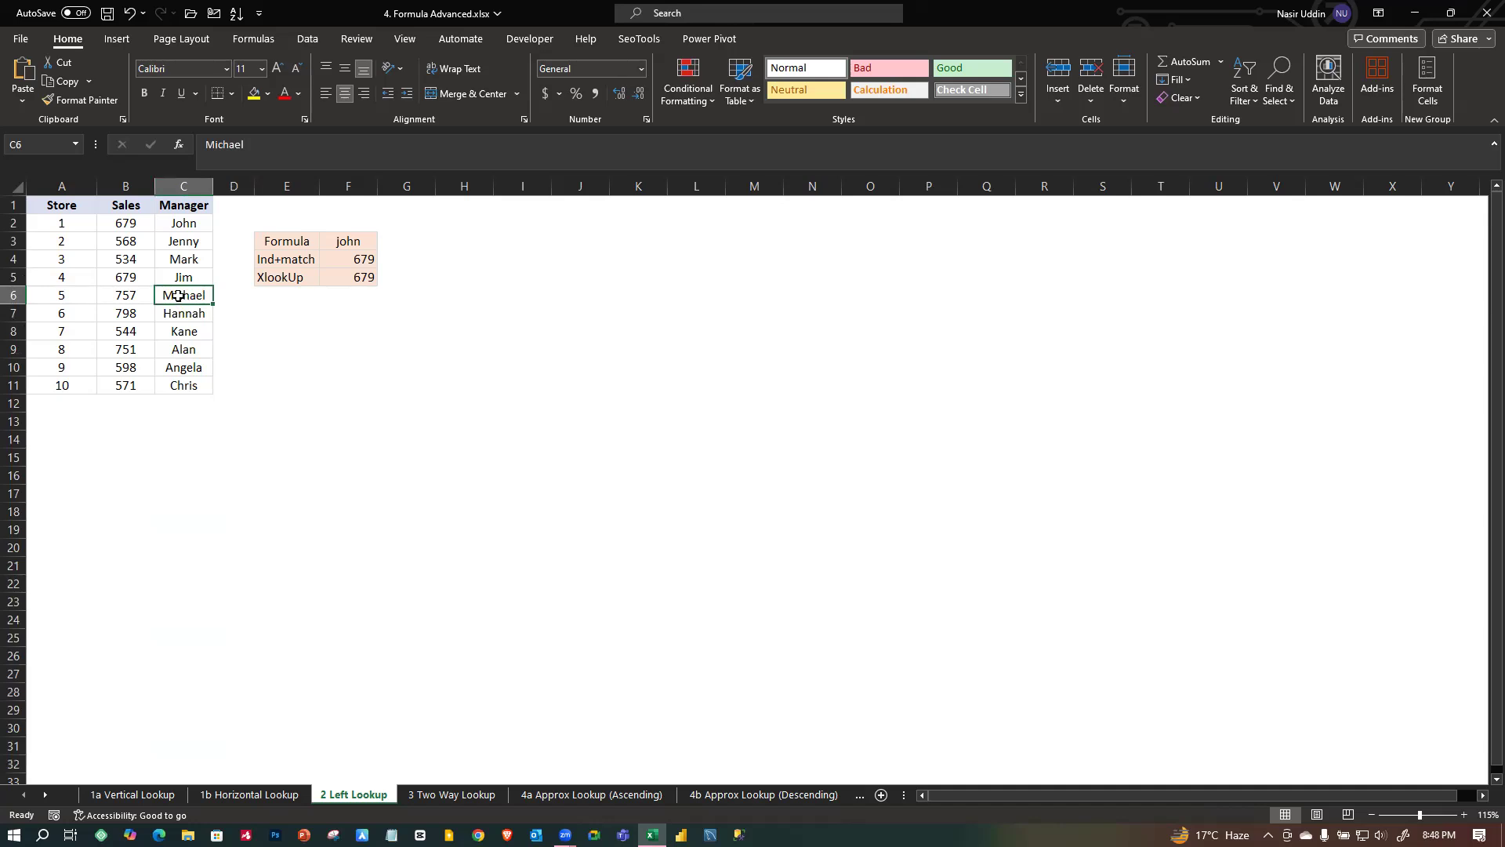
left_click(123, 297)
left_click(240, 309)
left_click(192, 295)
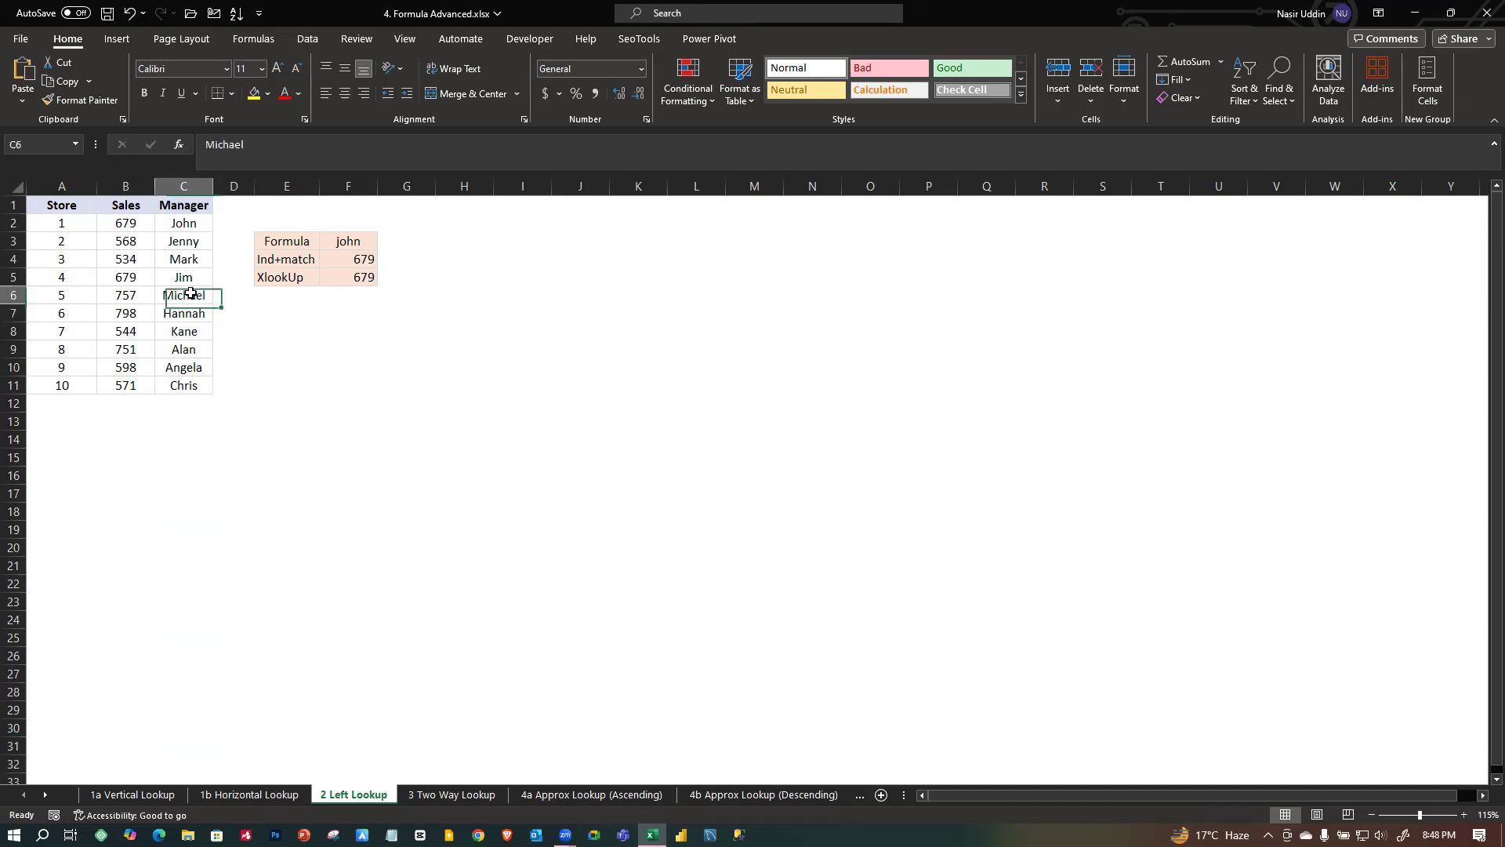
left_click(117, 298)
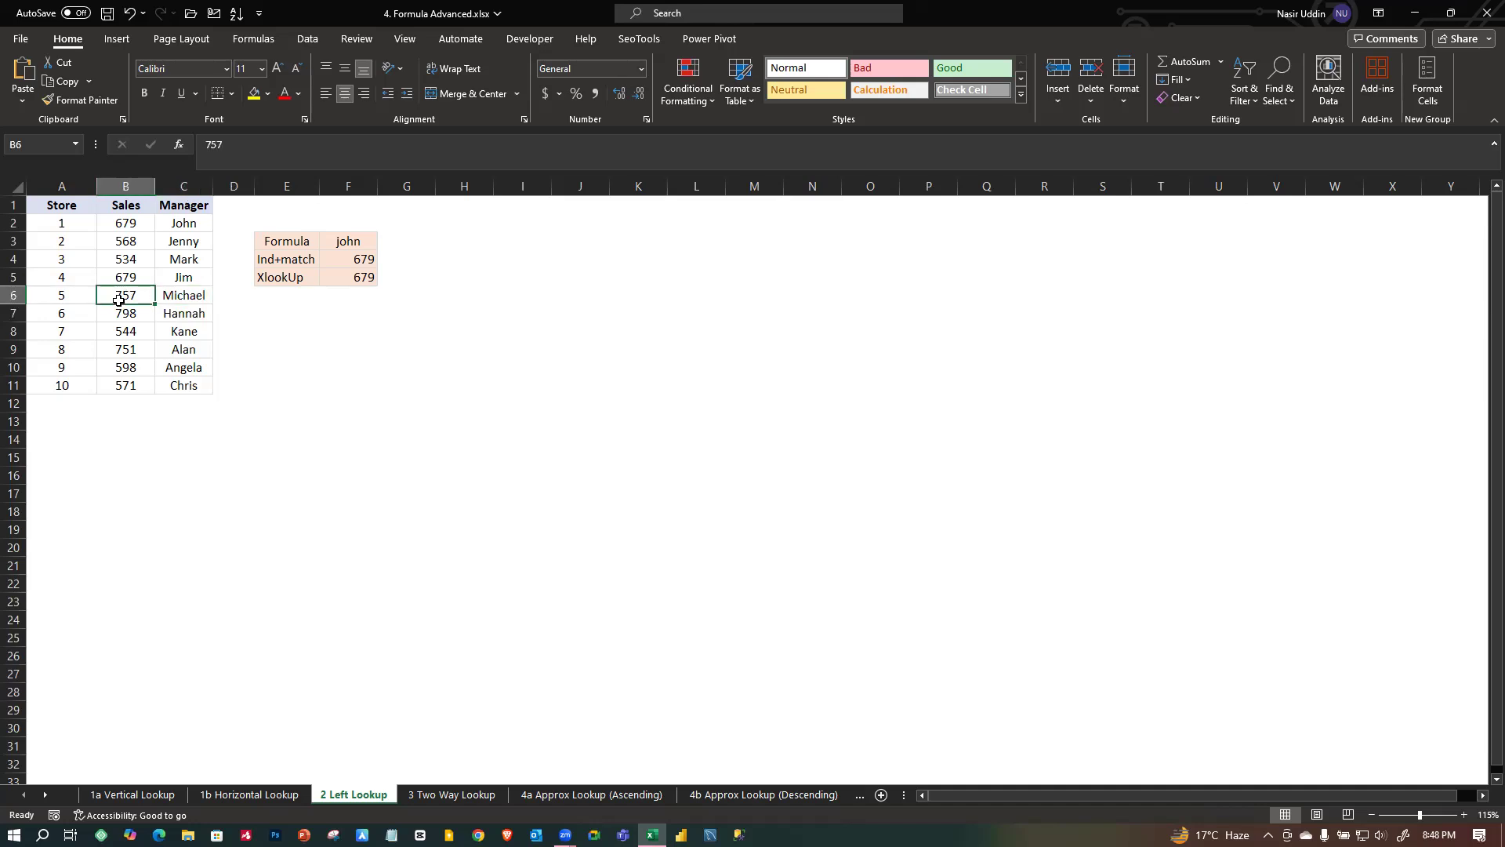
left_click(181, 297)
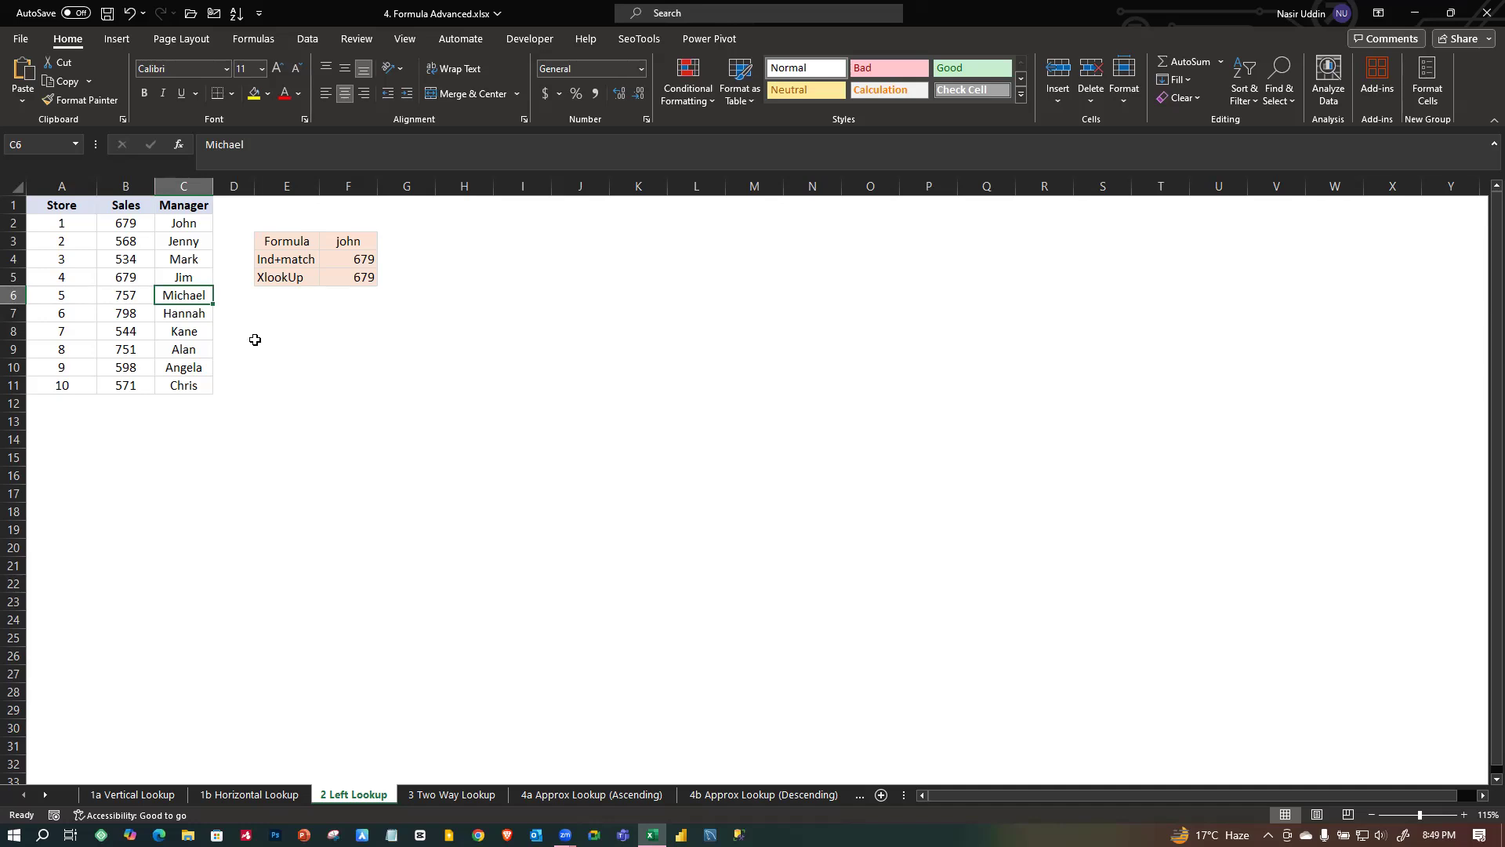
left_click(313, 314)
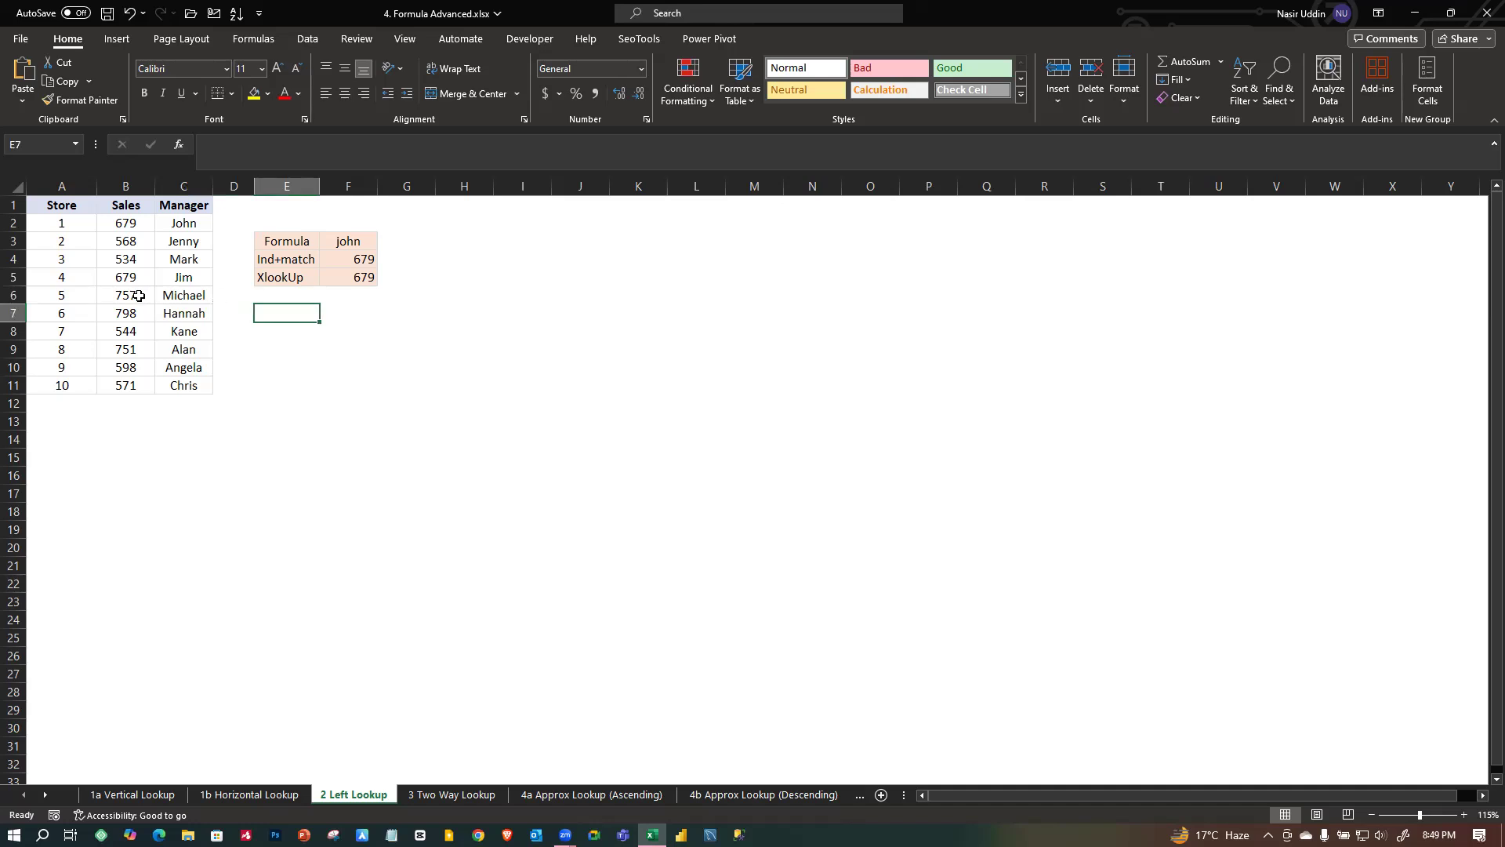
left_click(317, 355)
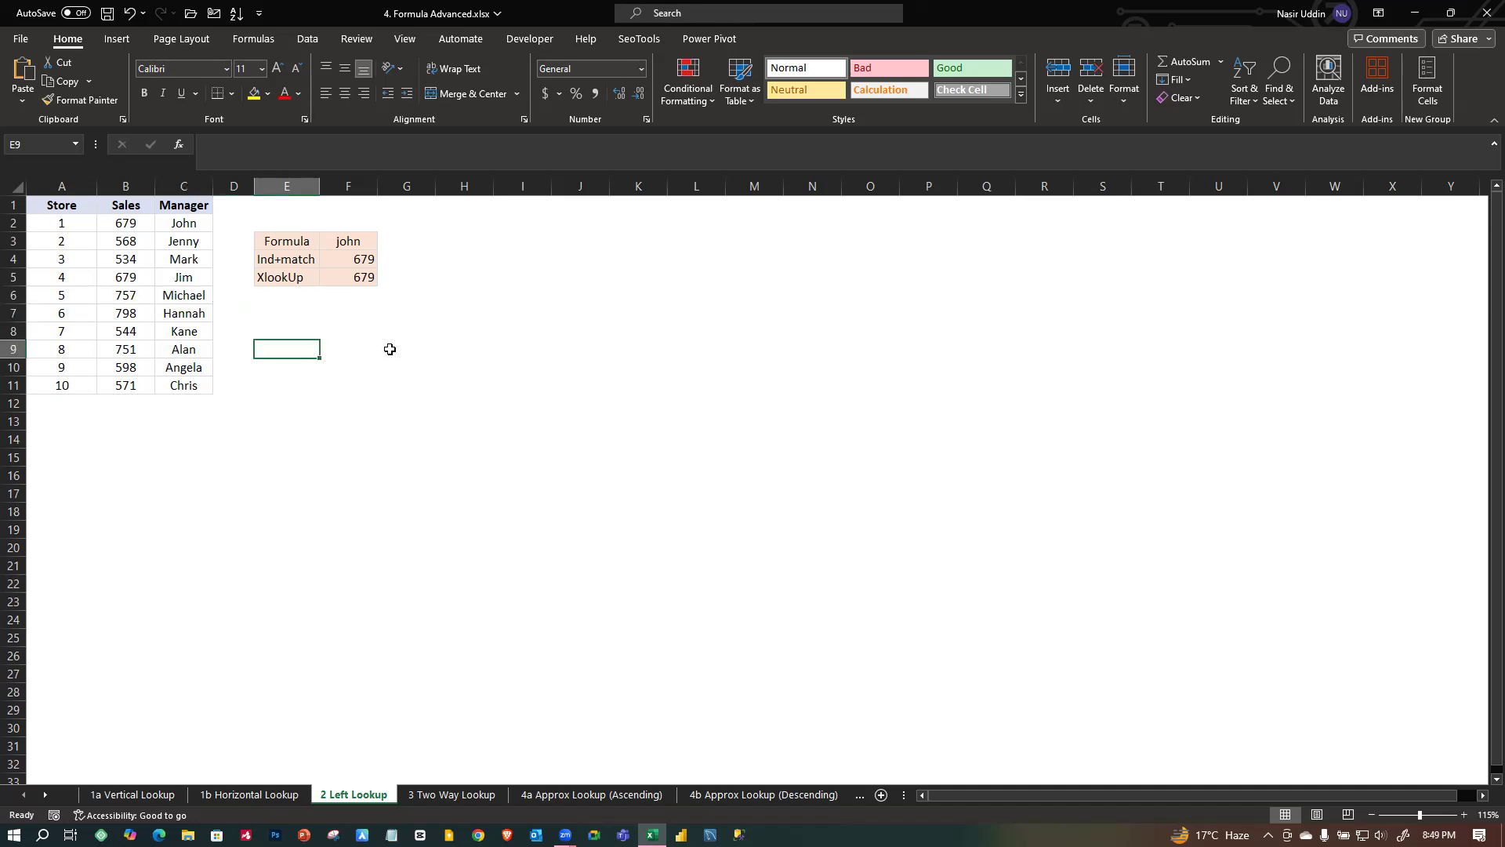
left_click(192, 317)
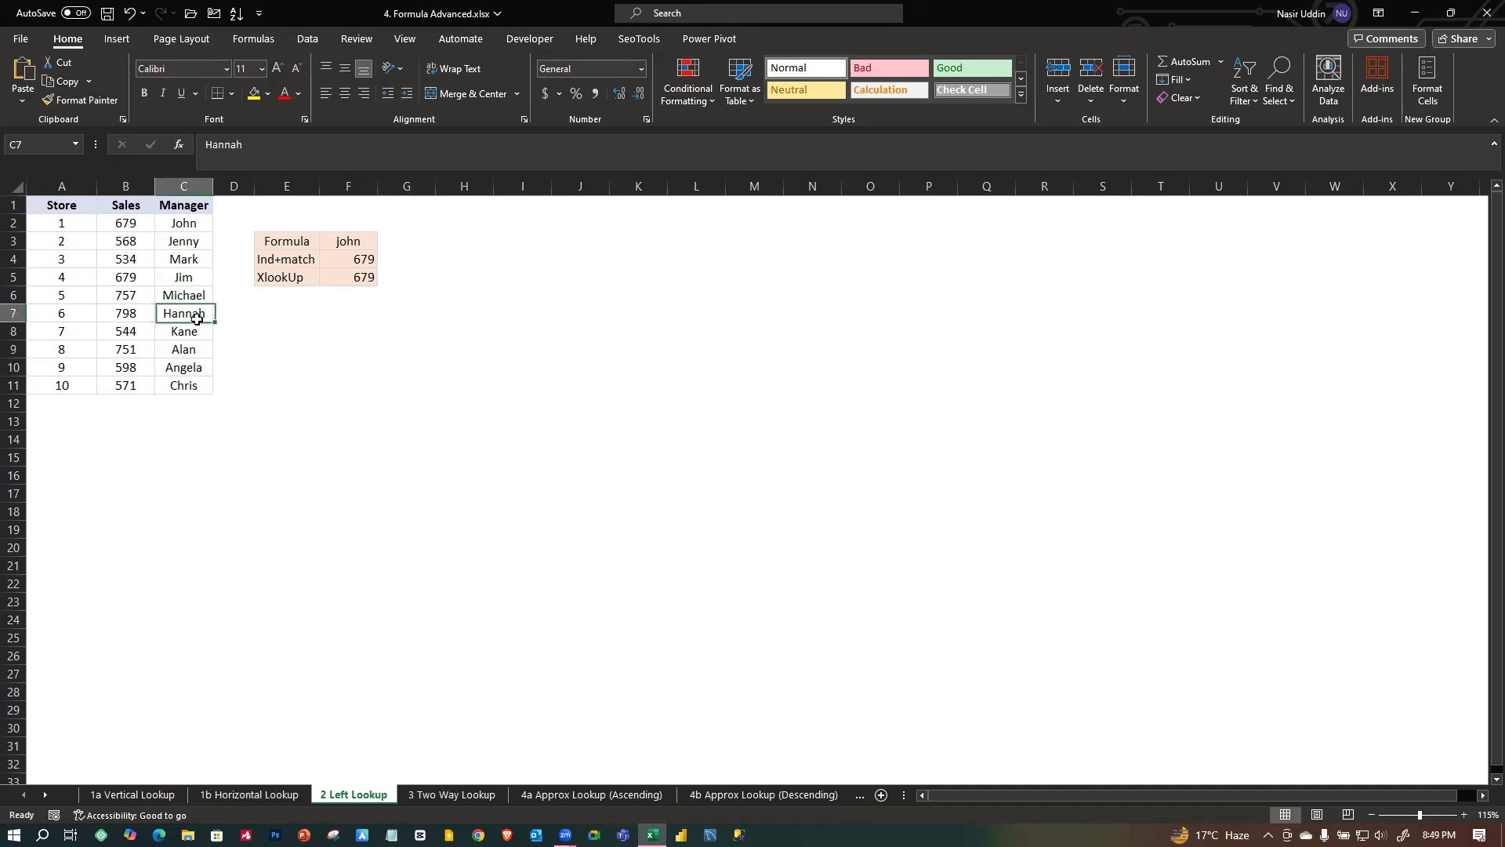
left_click(280, 346)
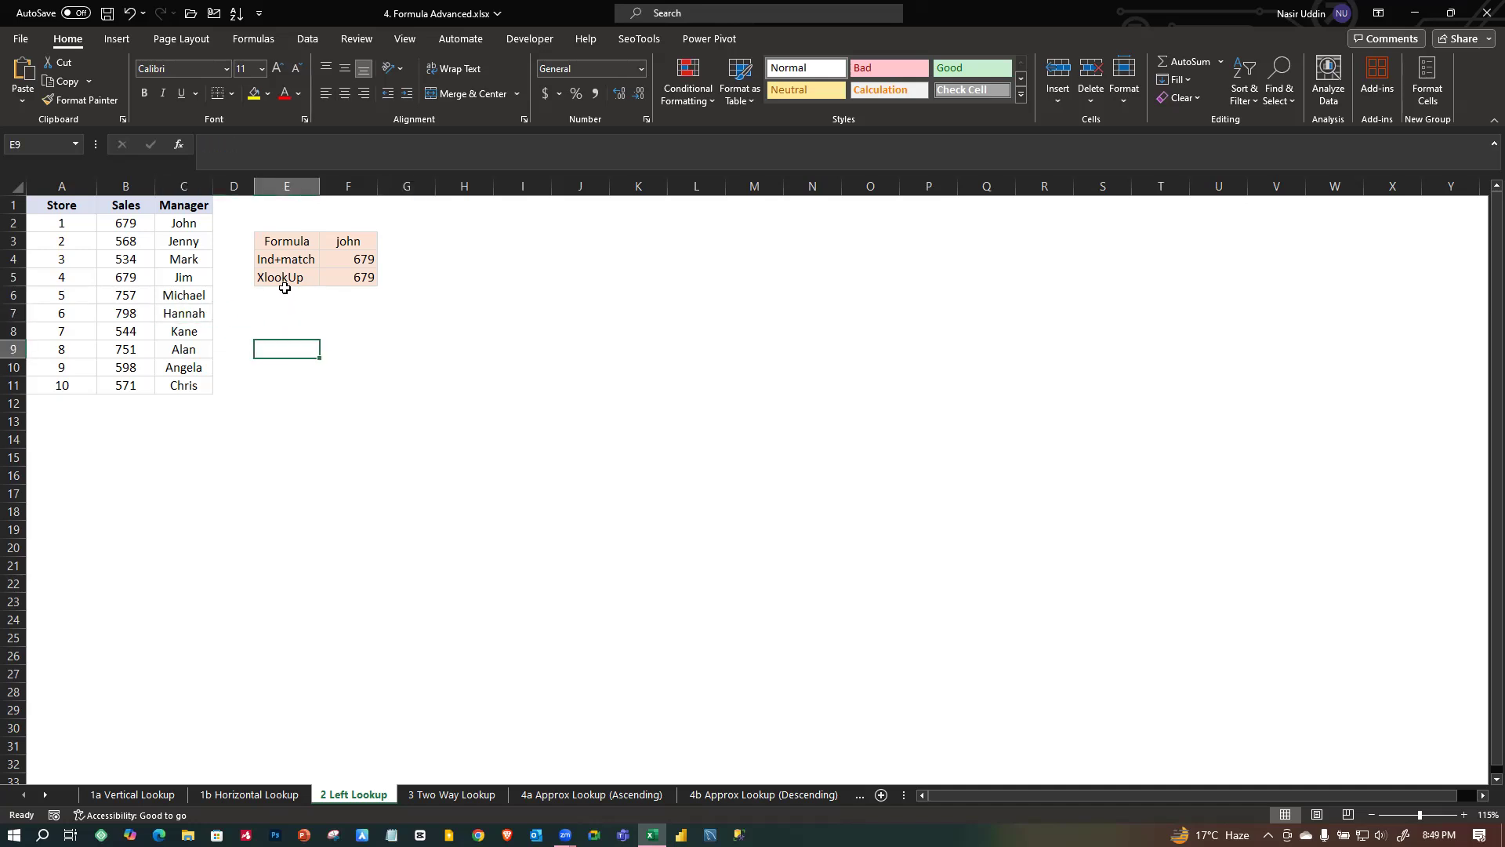
left_click(241, 419)
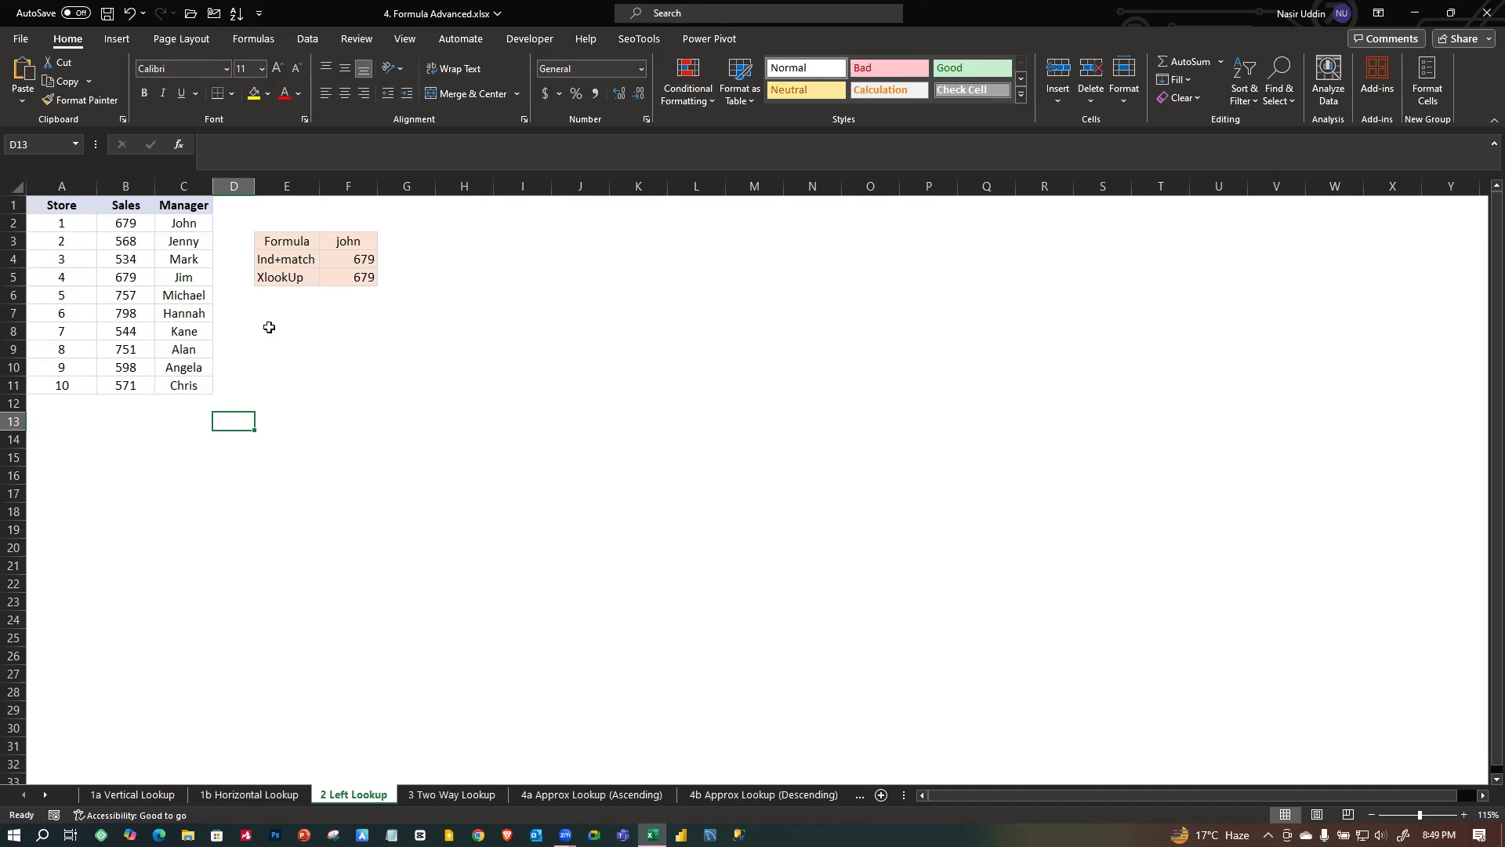
left_click(189, 261)
left_click(188, 314)
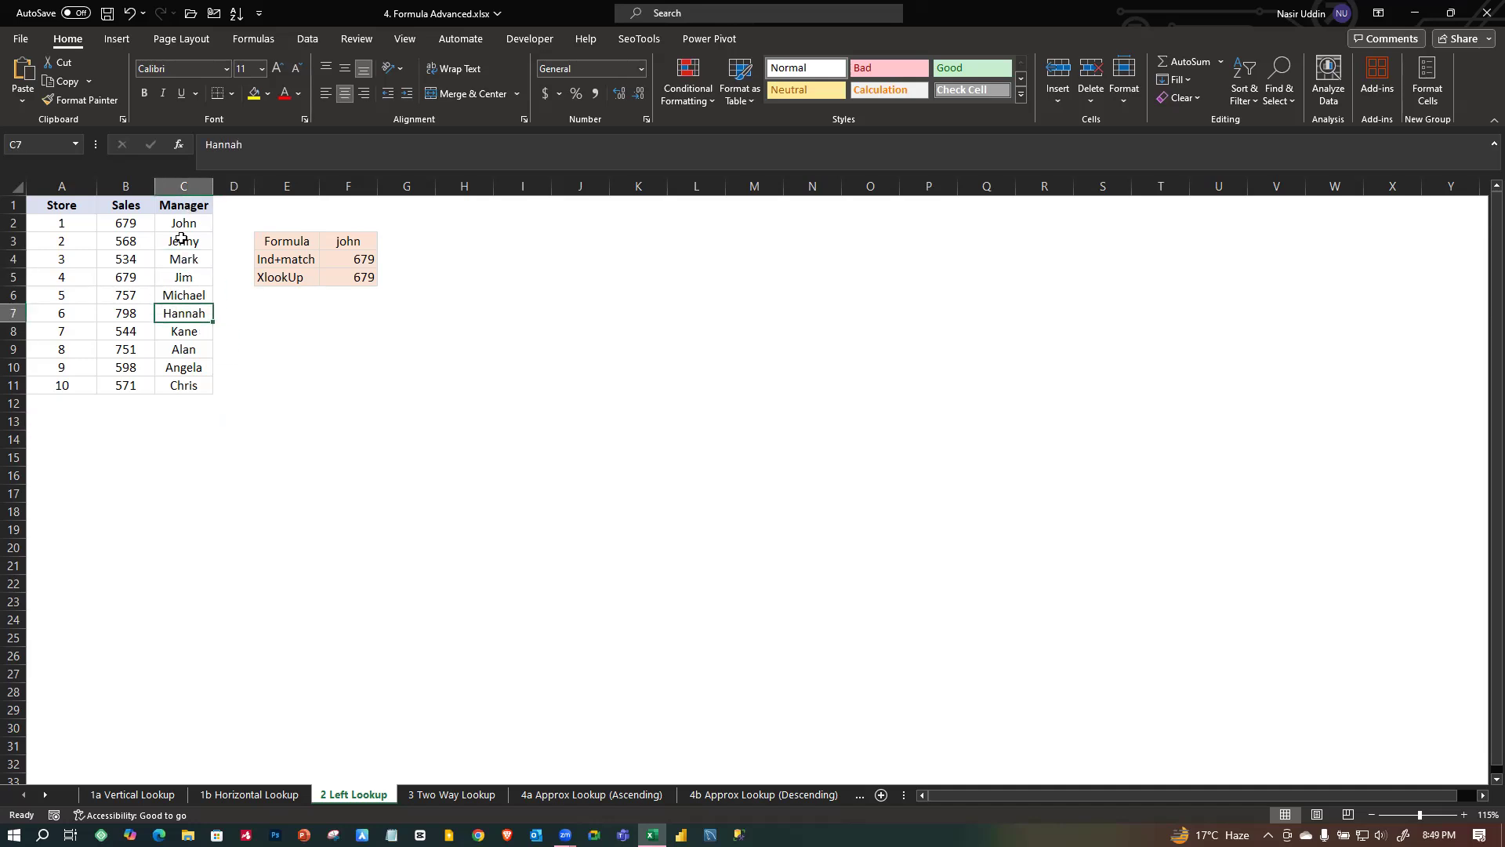
Start a trial VLOOKUP in E9 for the first manager's name, using A1:C11 as the table array.
left_click(181, 257)
left_click(111, 261)
left_click(298, 359)
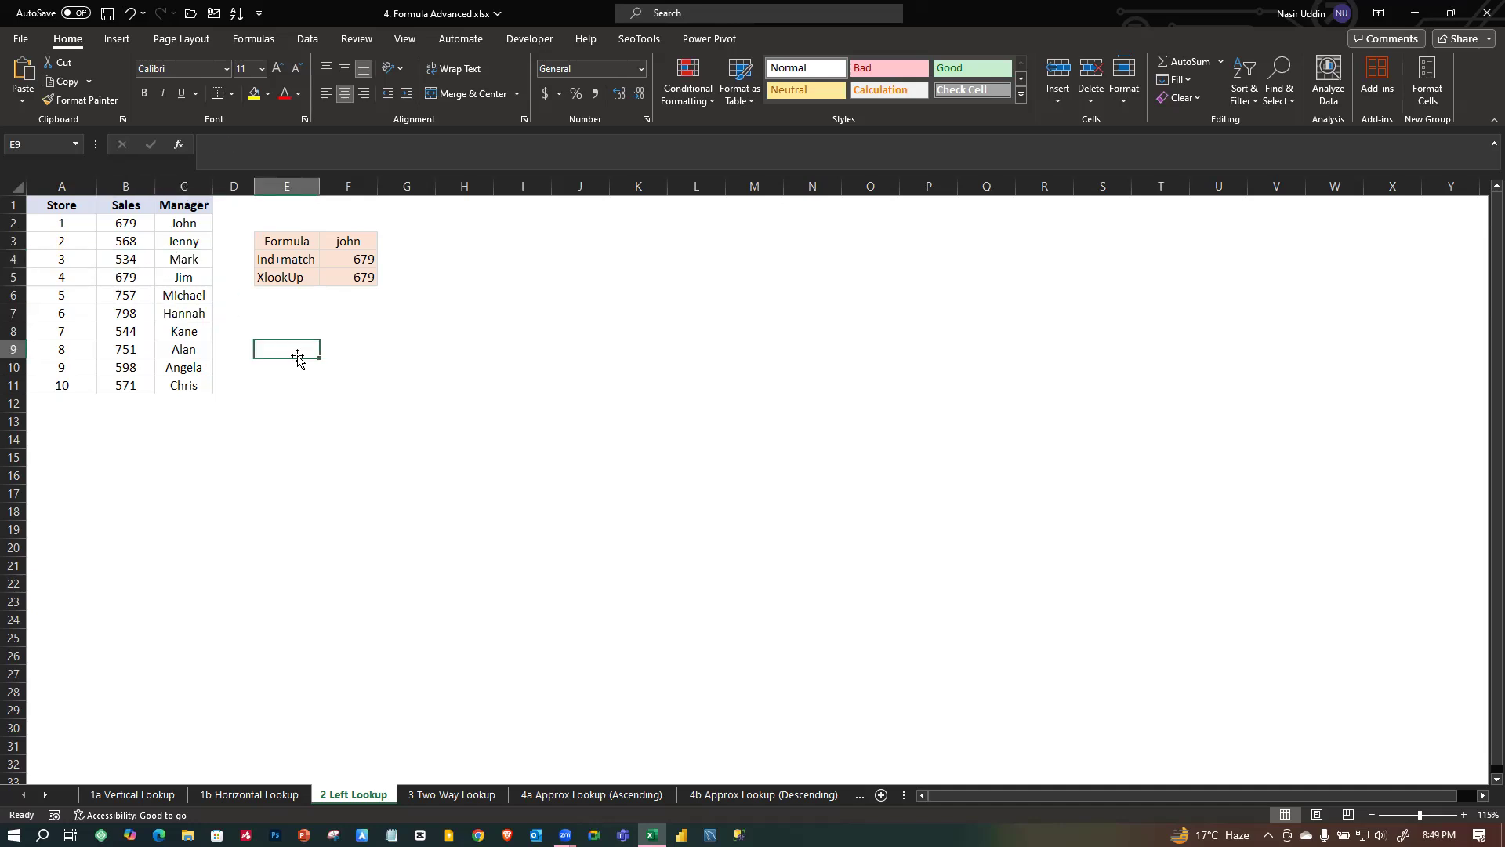
type("=vlo")
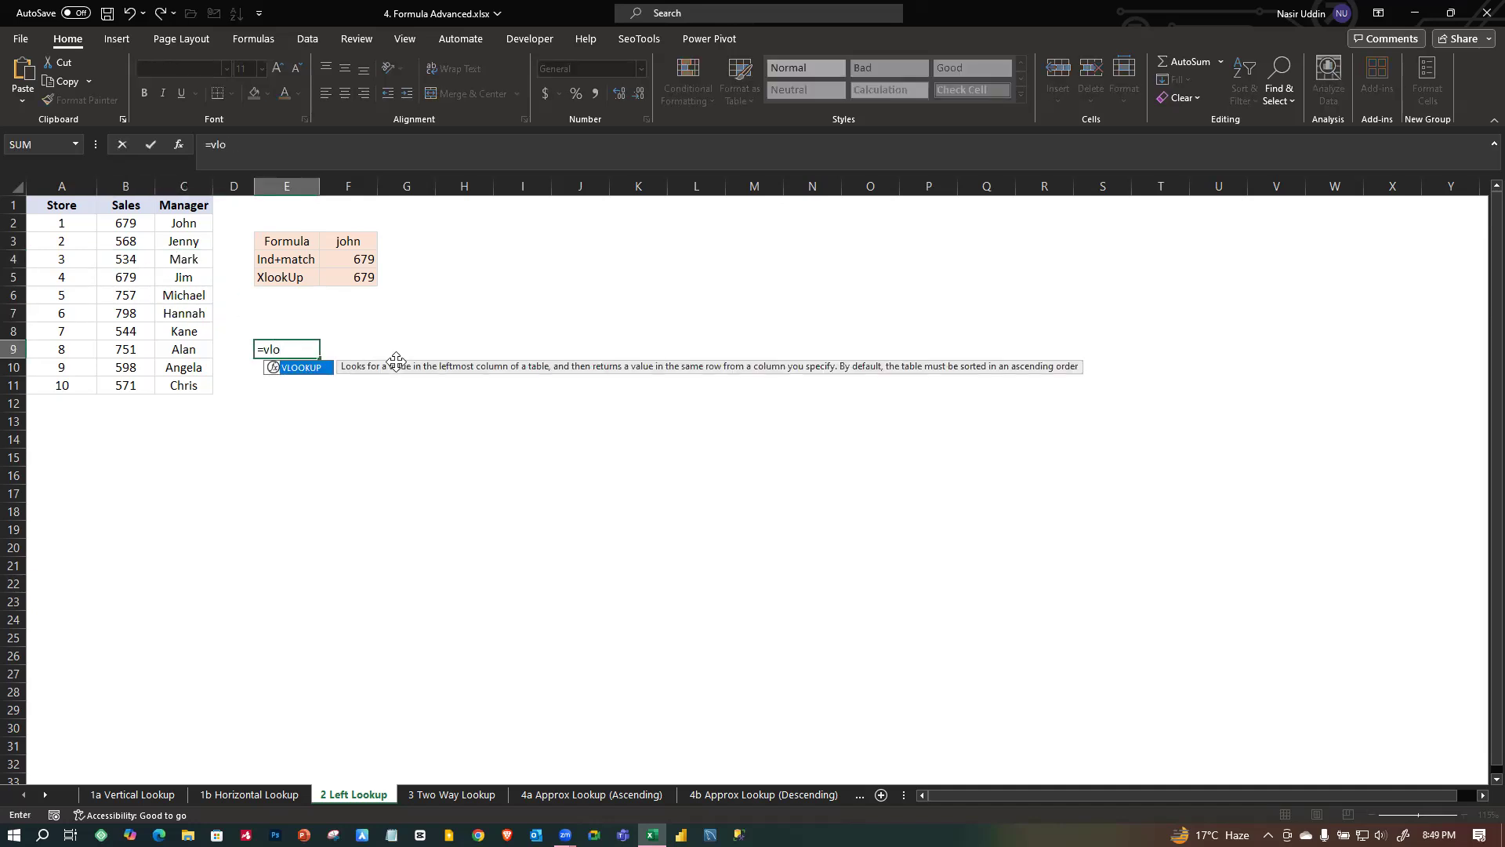
key("Tab")
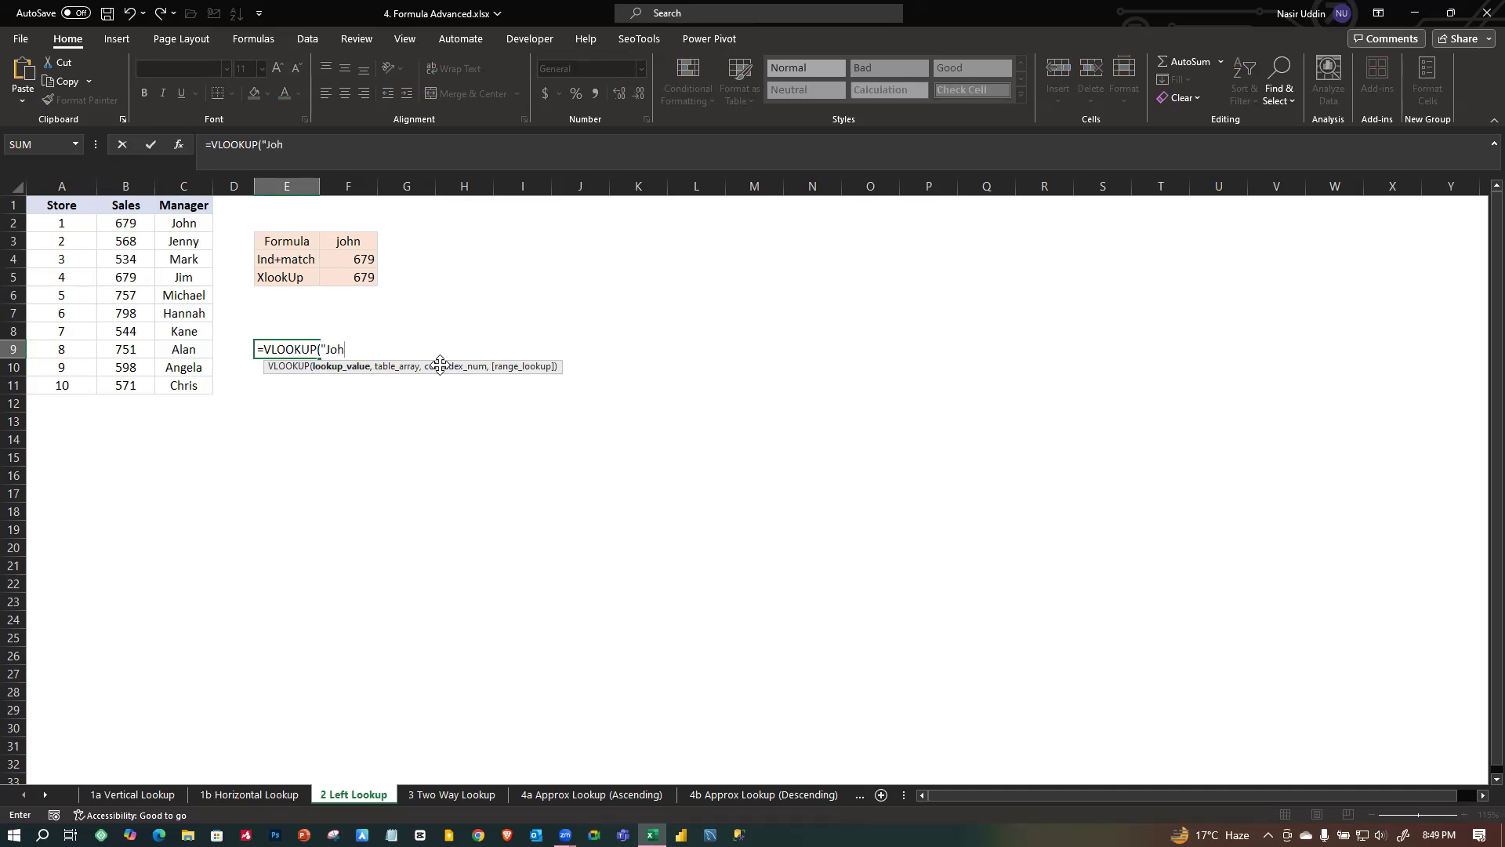
type(",")
left_click_drag(63, 205, 195, 395)
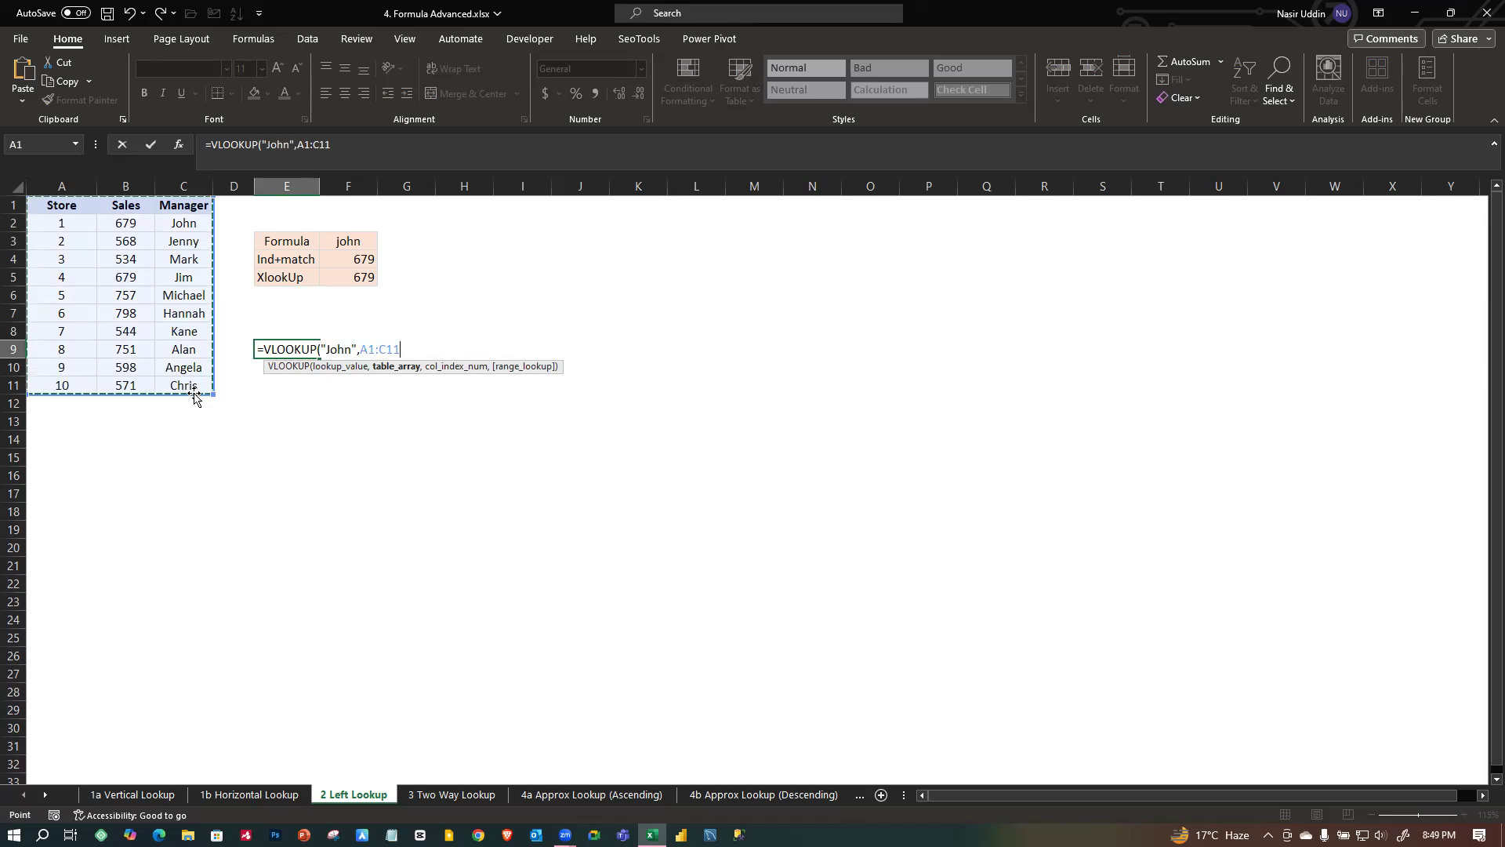
Complete the trial VLOOKUP in E9 with column index 2 and FALSE for an exact match.
type(",")
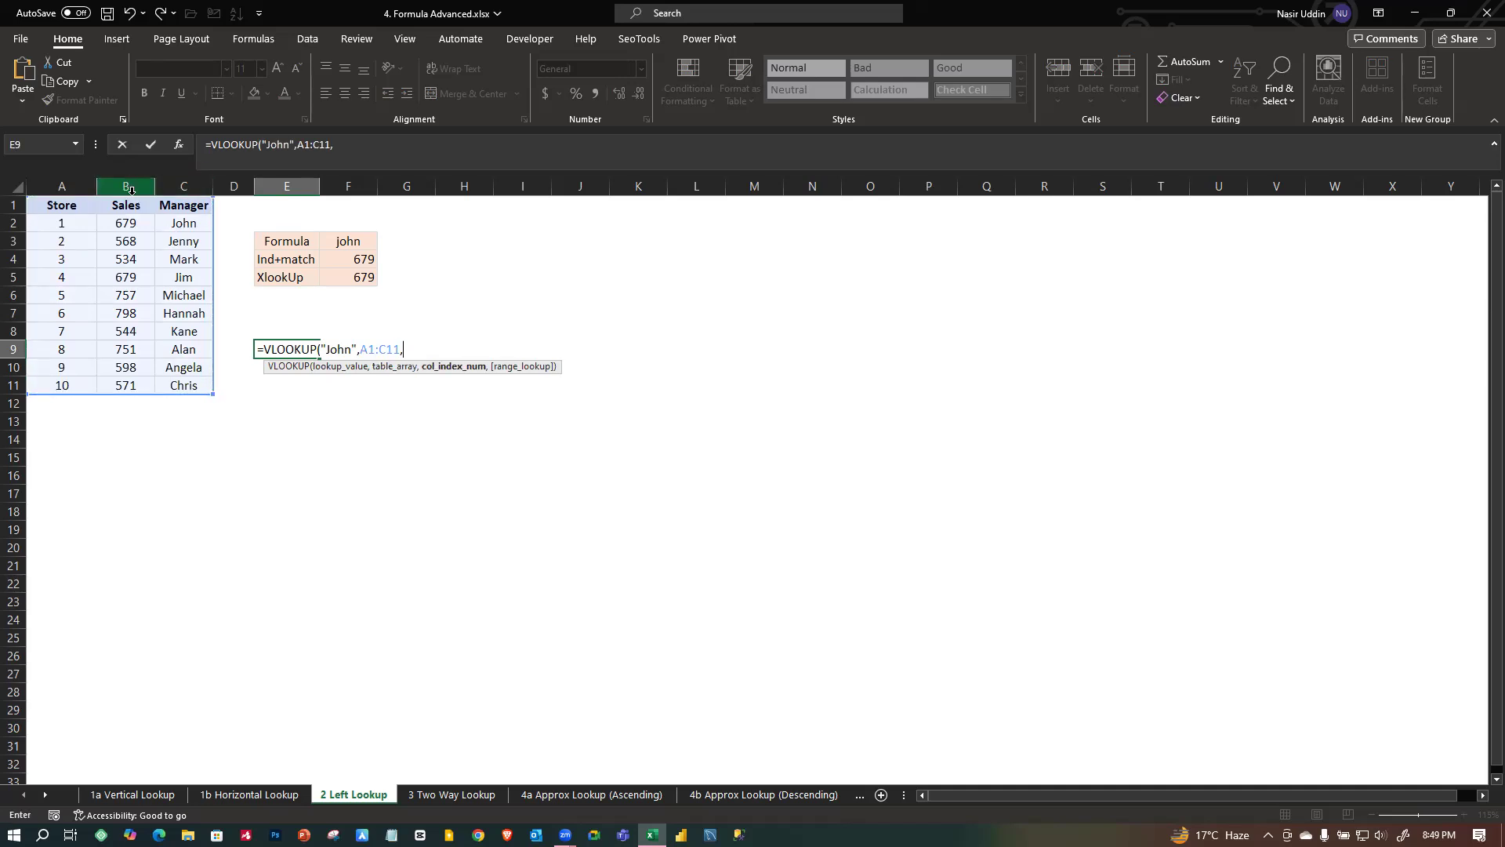
type("2,")
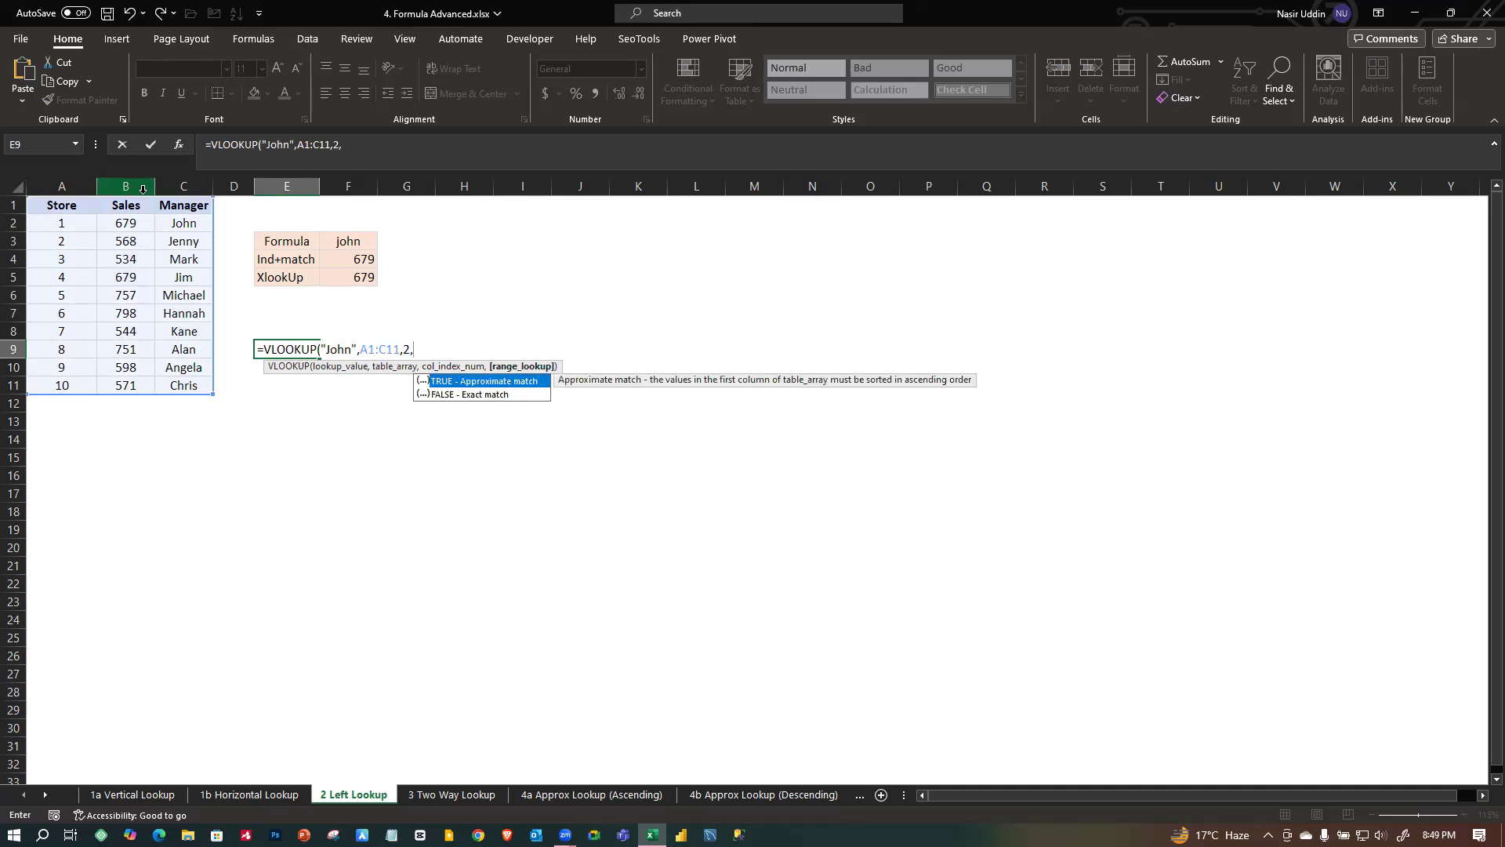
key("Down")
key("Tab")
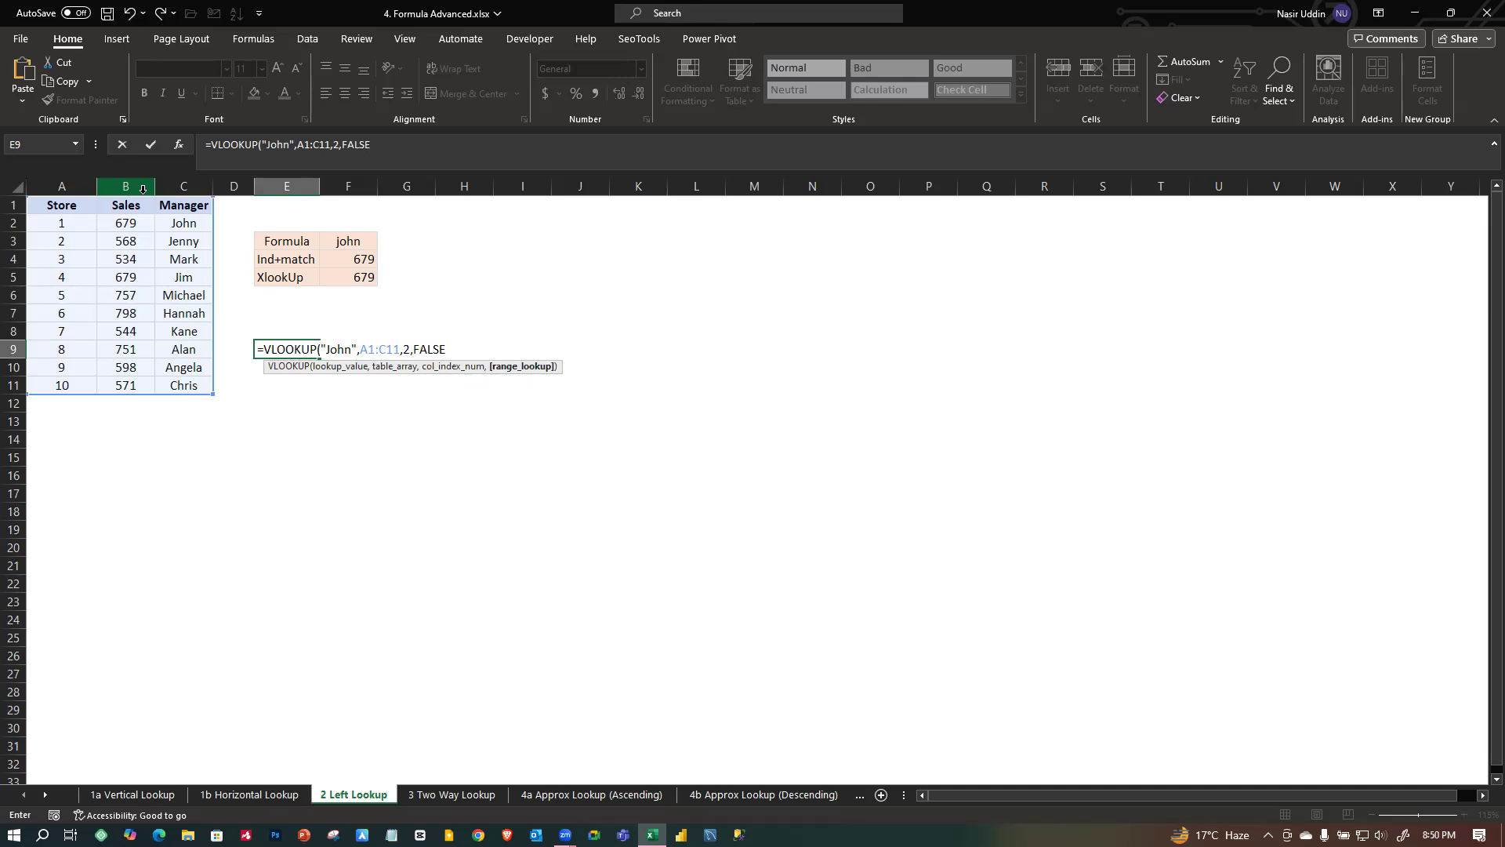
type(")")
key("Return")
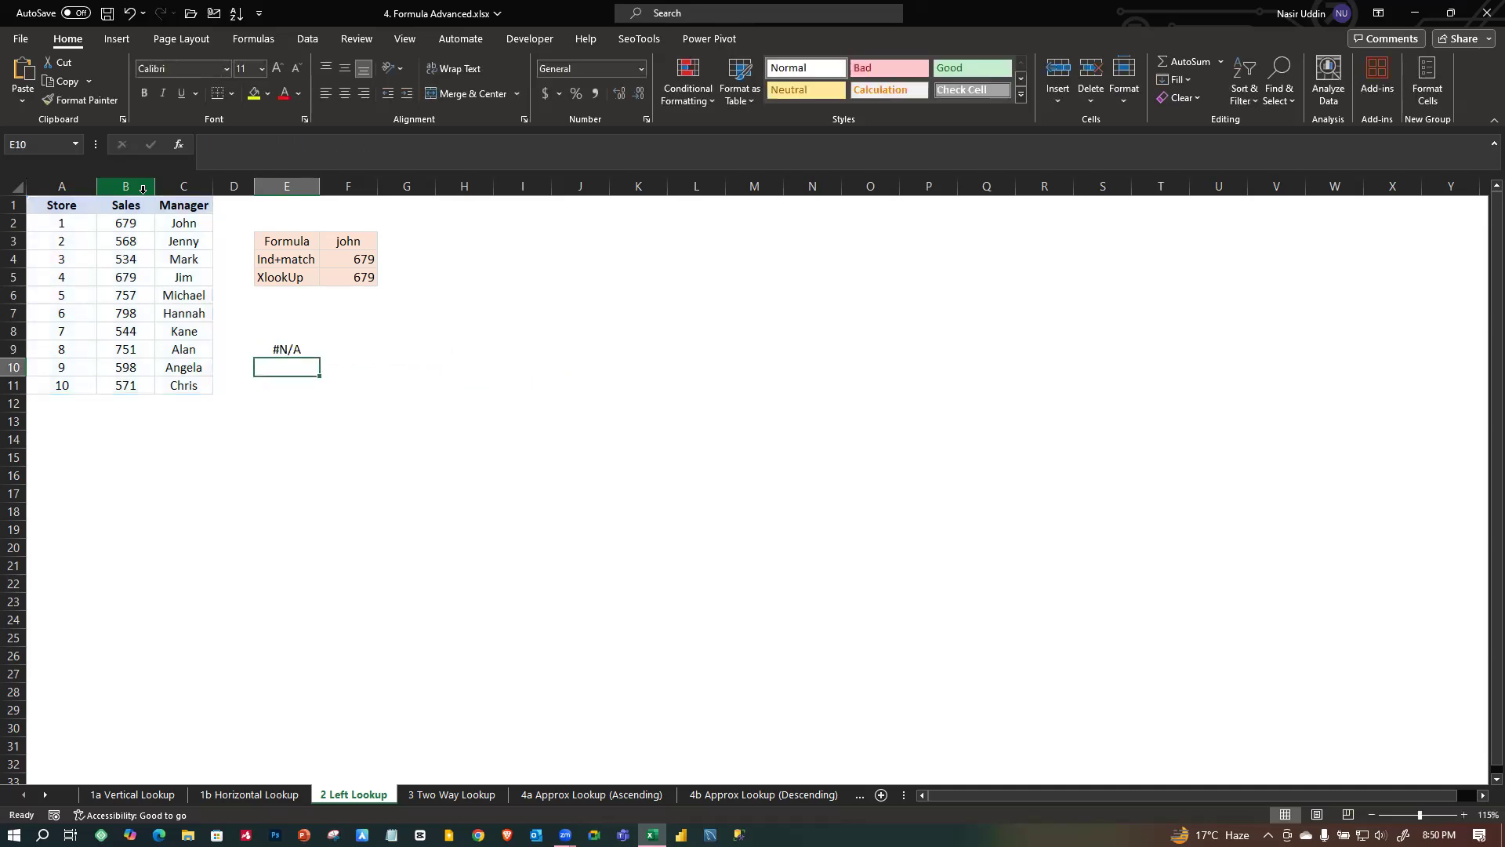
Review the trial VLOOKUP formula in E9 and clear it from the cell.
double_click(293, 349)
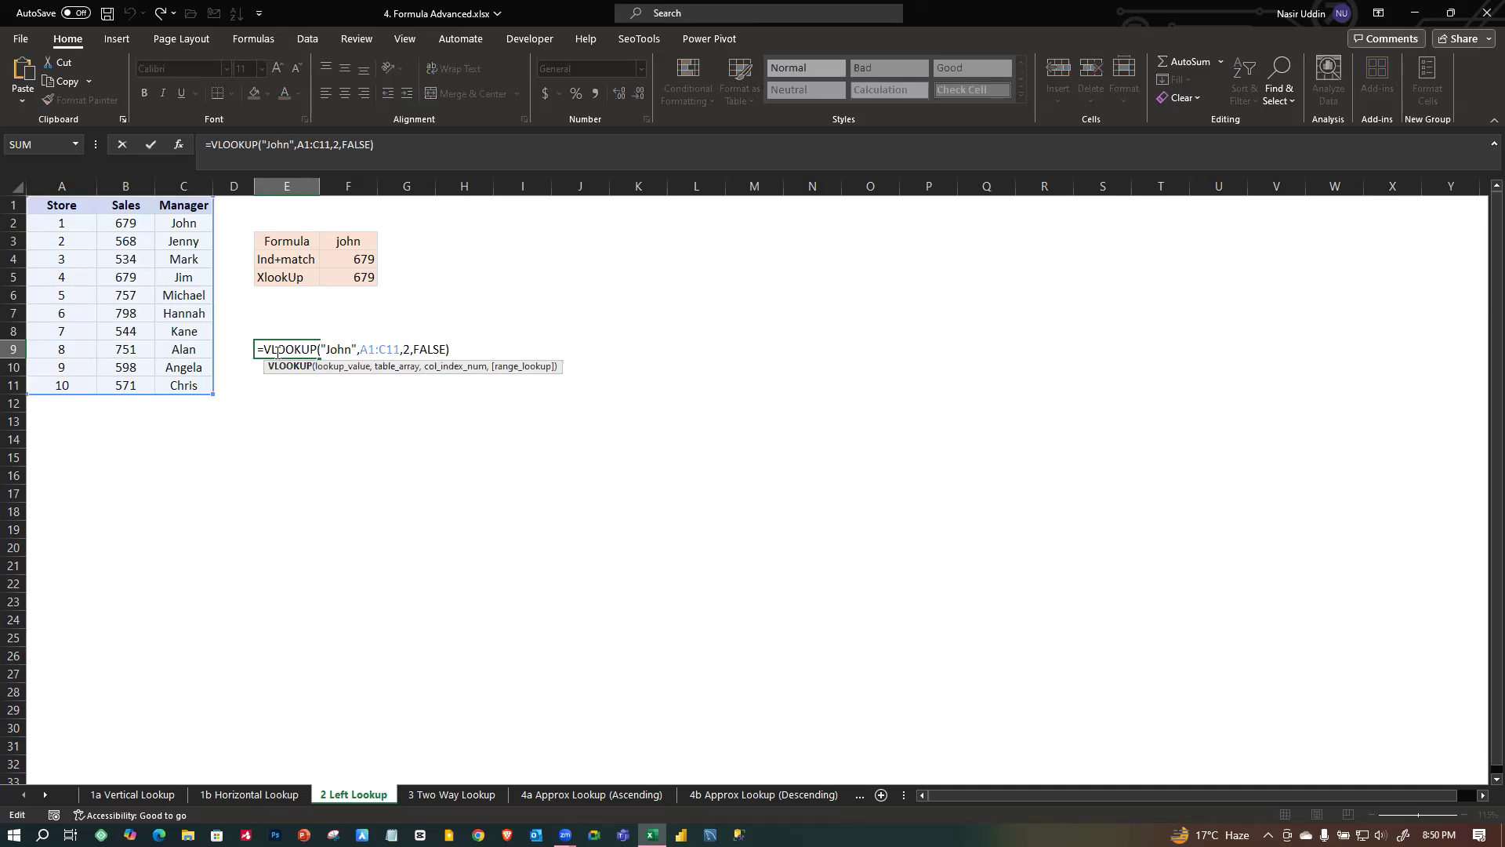
left_click(329, 447)
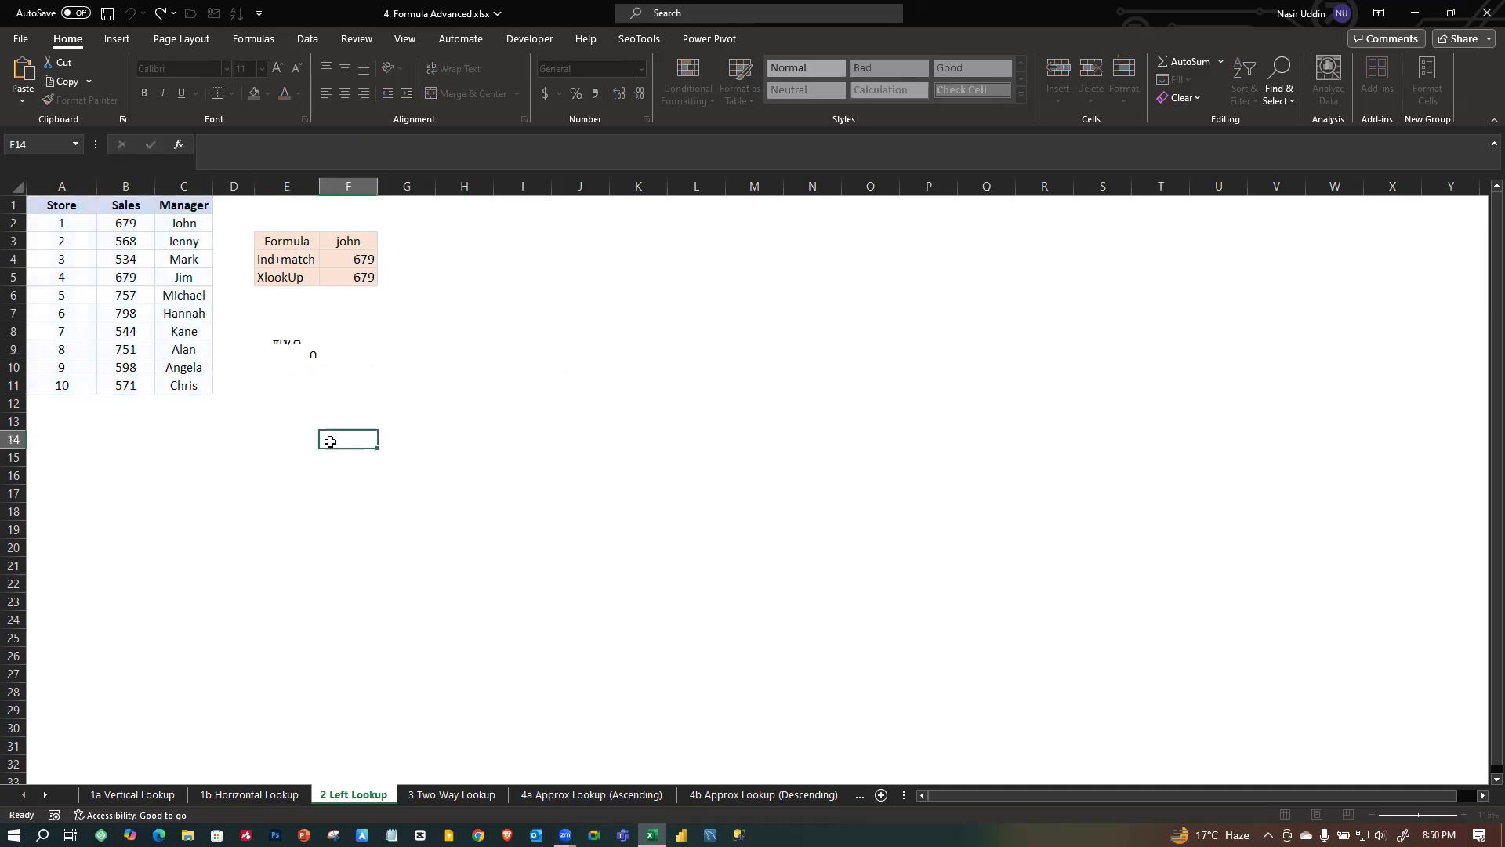
left_click(283, 353)
key("BackSpace")
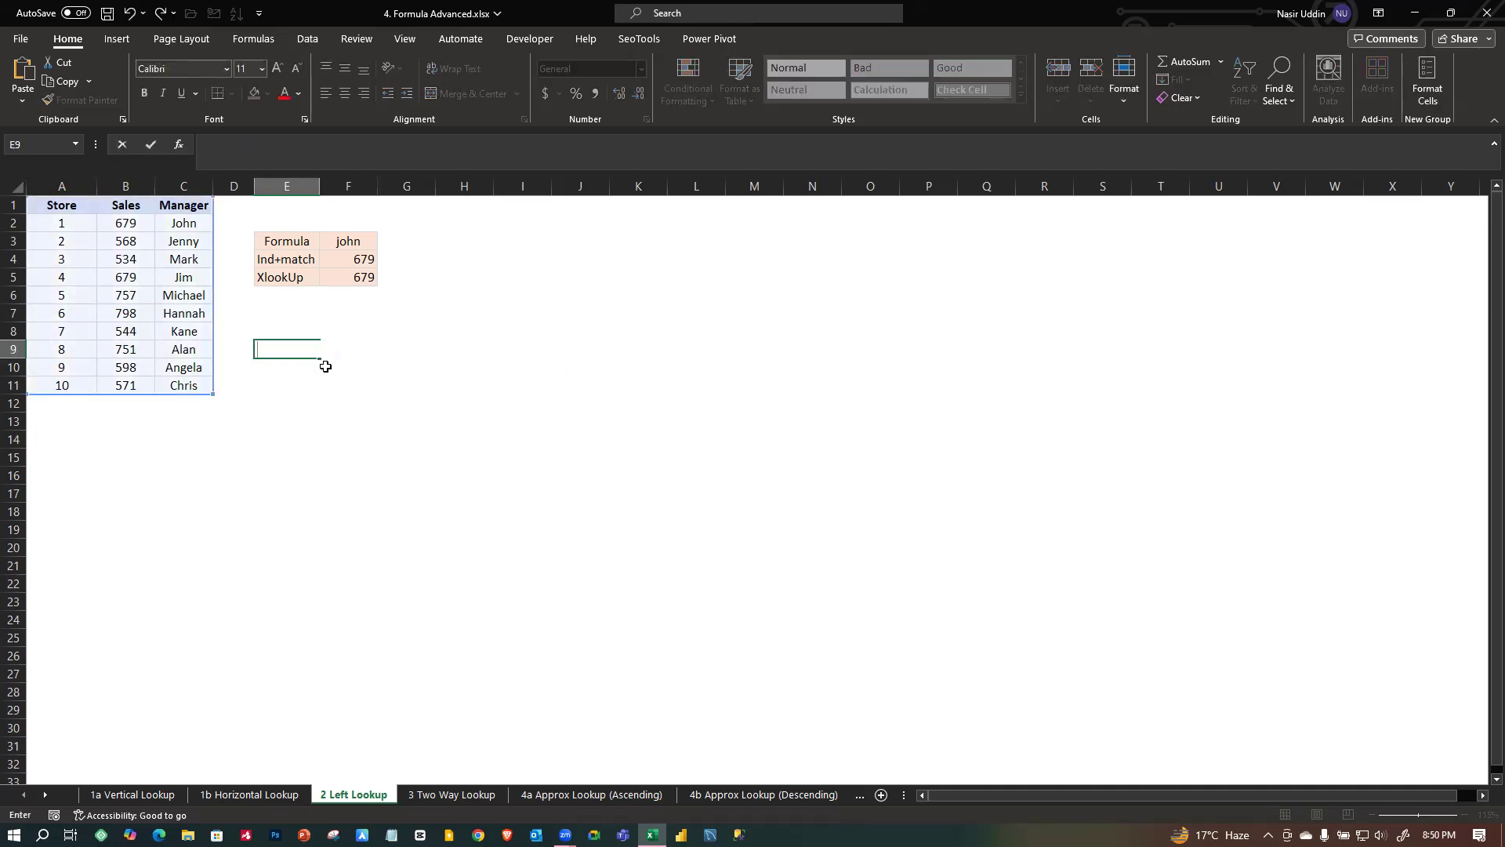
left_click(399, 330)
Start an INDEX formula in G4 with the whole table A1:C11 as its array.
left_click(423, 259)
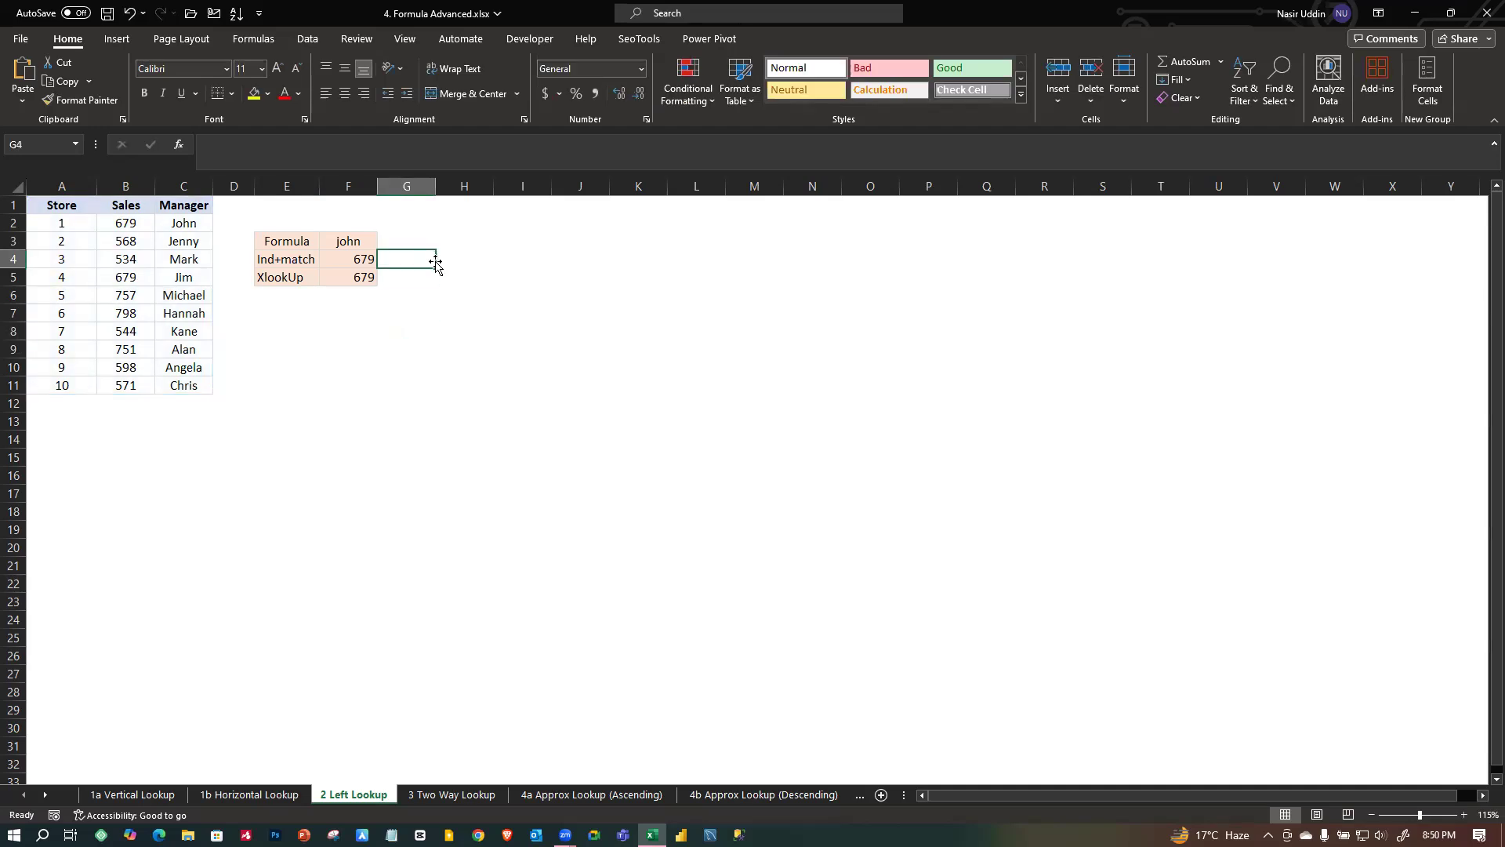
type("=")
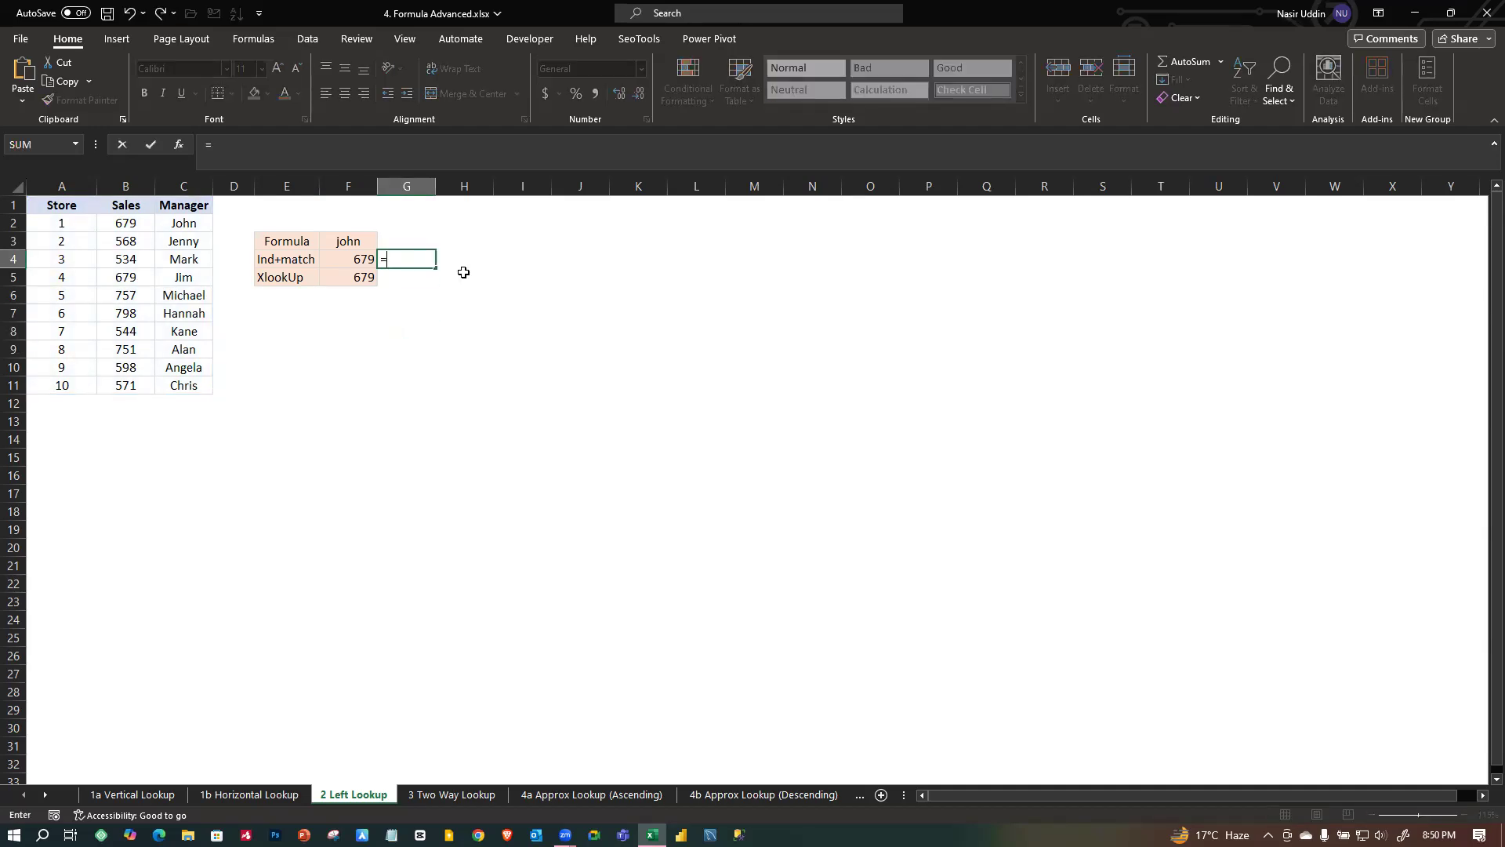
type("ind")
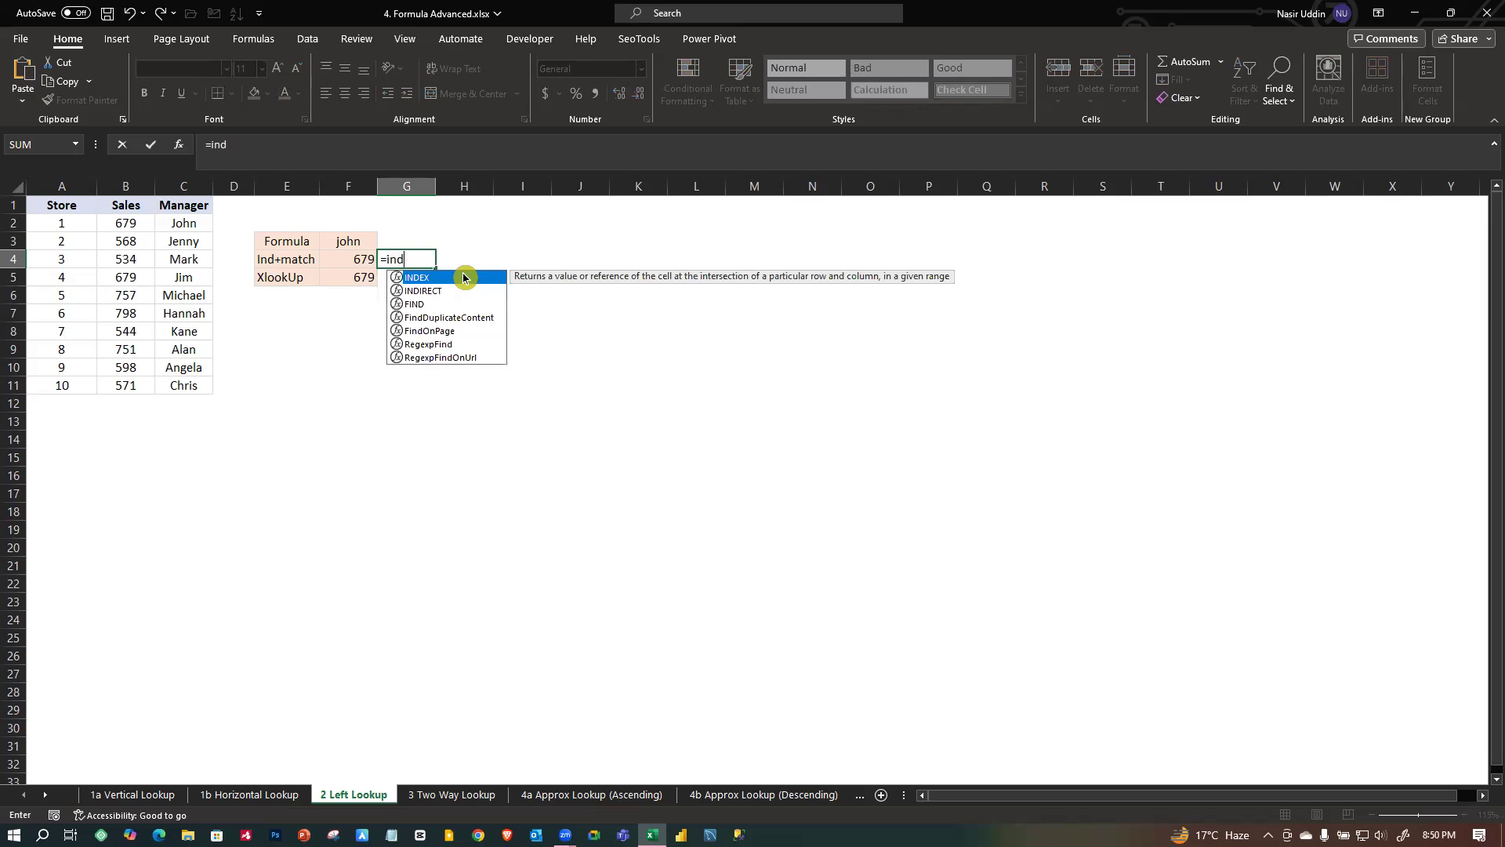
double_click(464, 277)
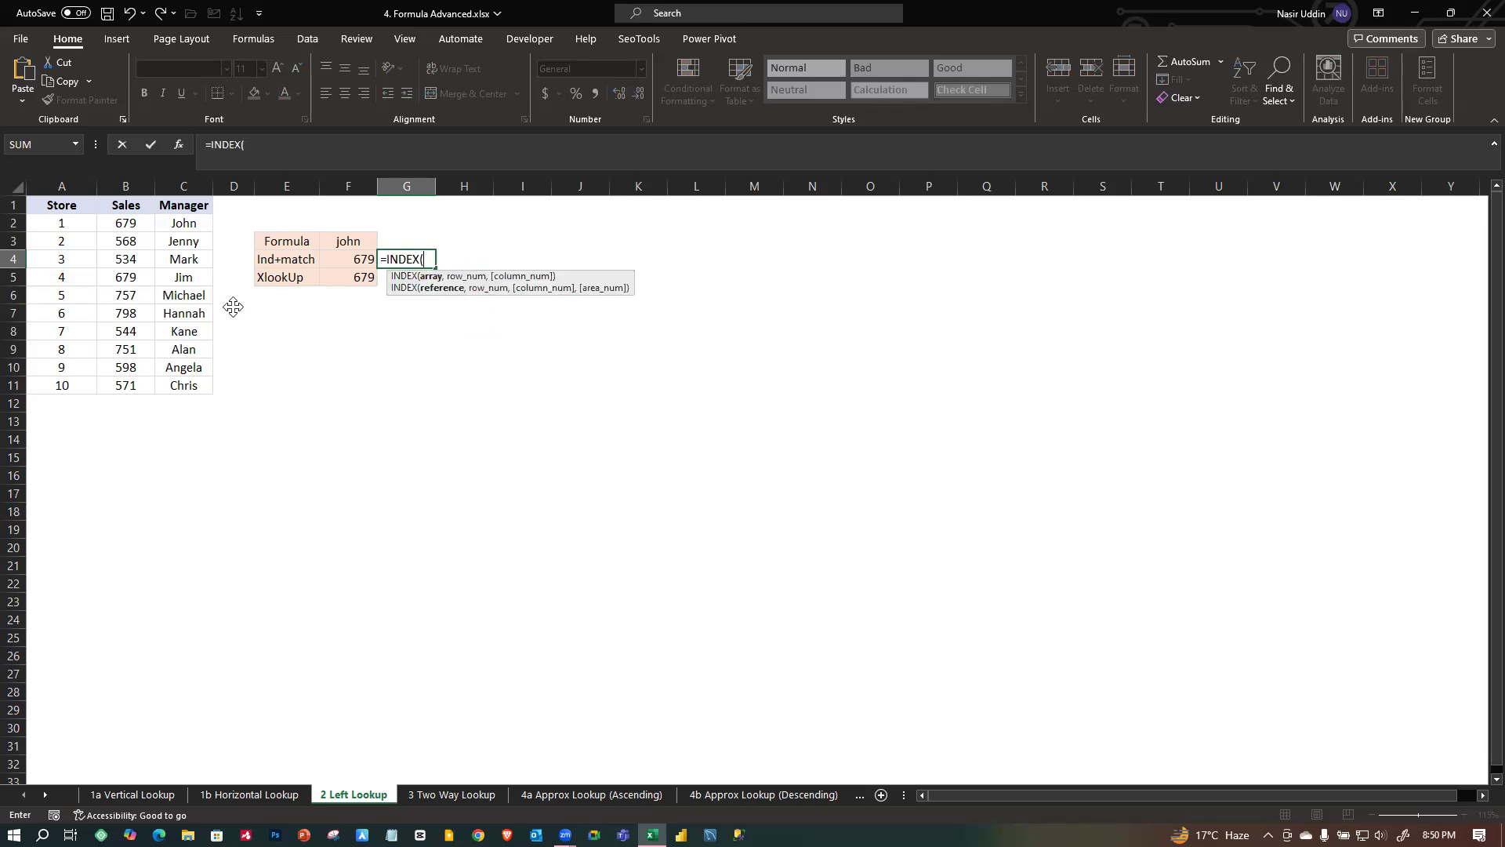
left_click_drag(56, 205, 207, 388)
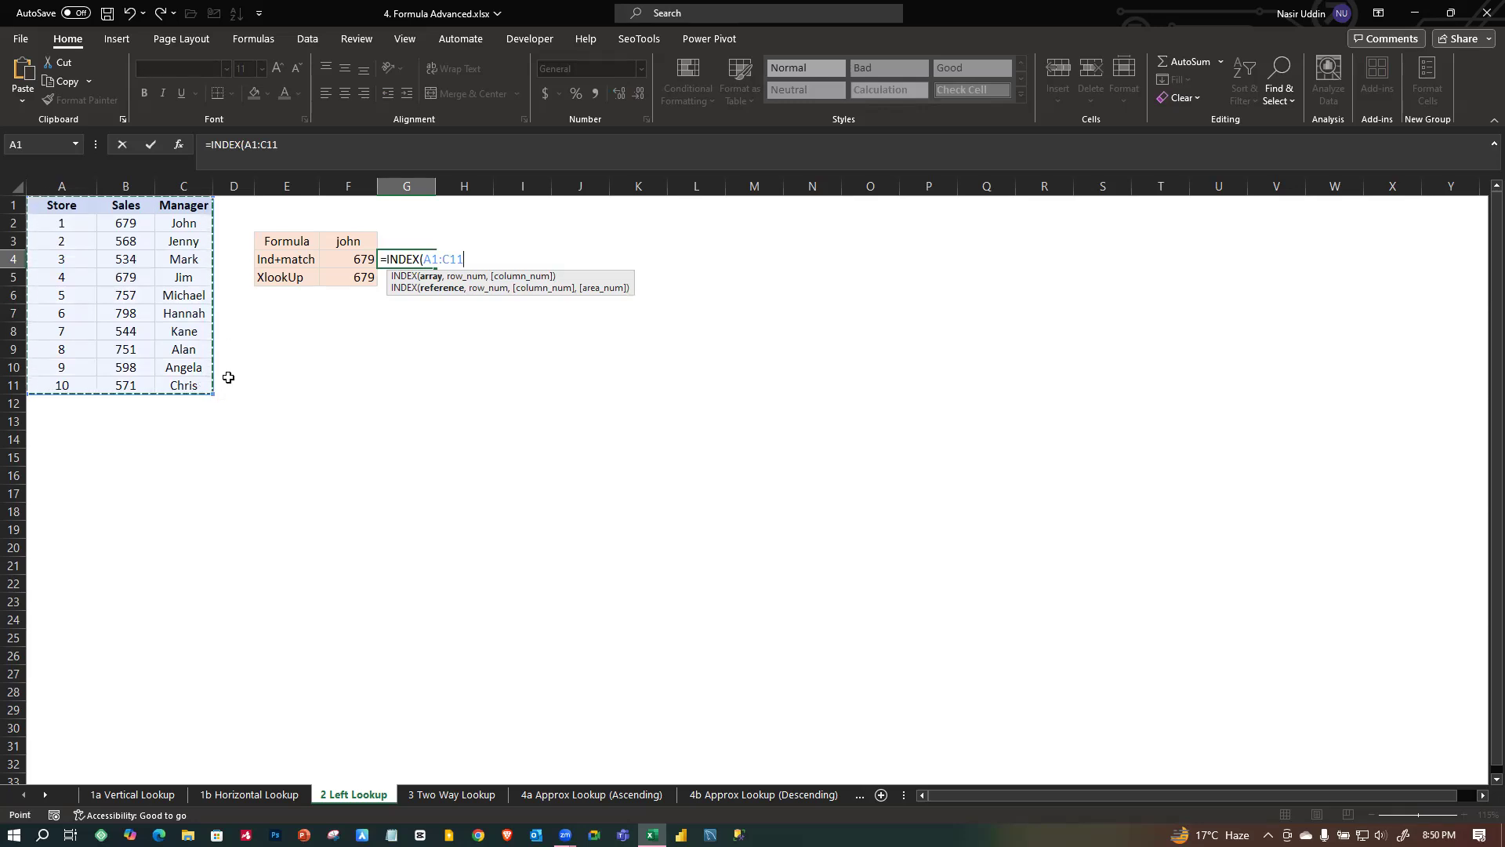
type(",")
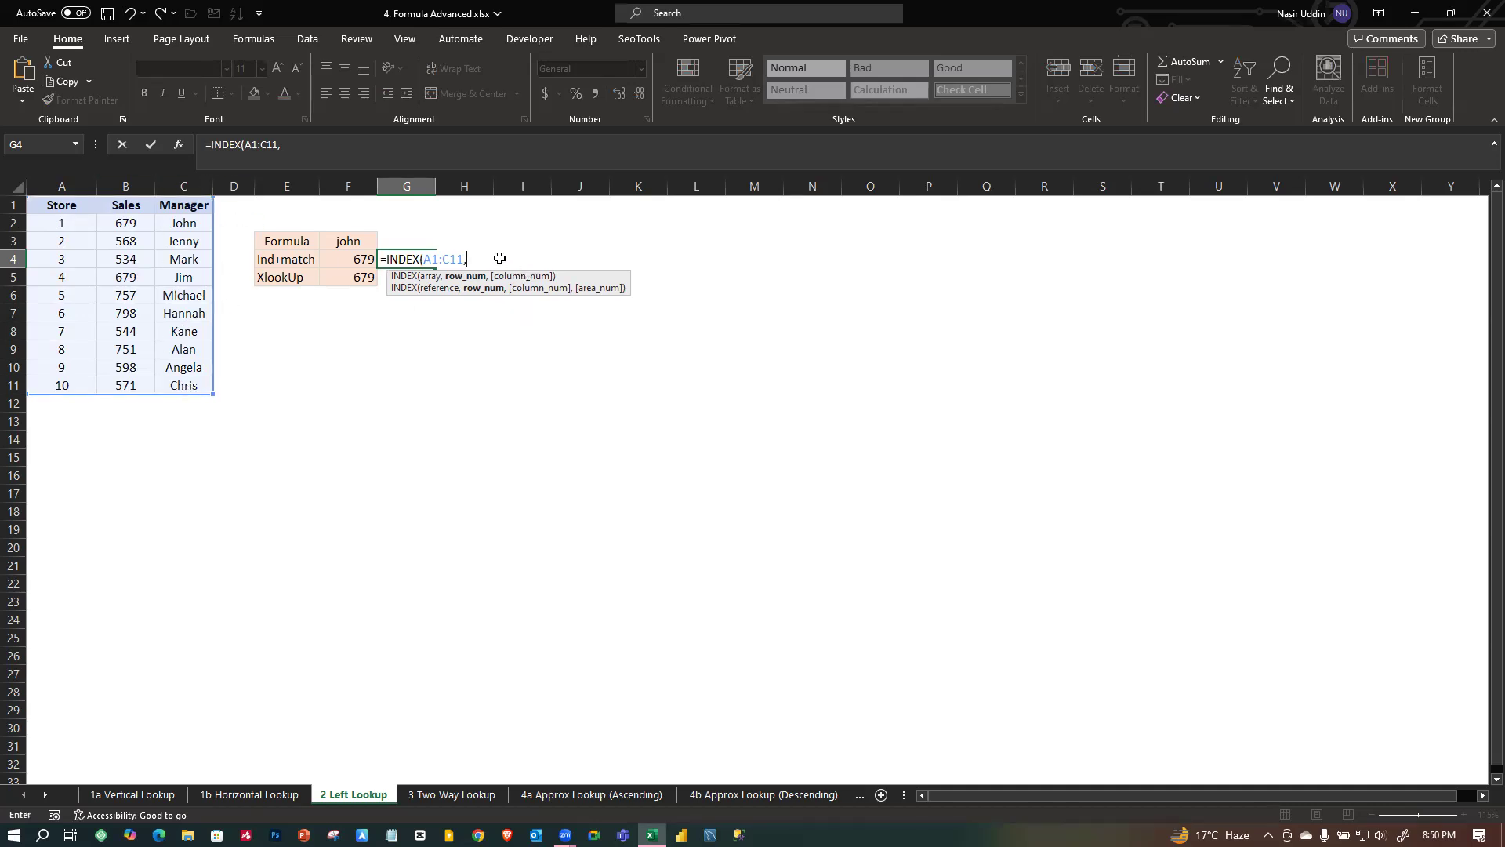
Add MATCH as the INDEX row number, looking up F3 in C1:C11 with exact match 0, and commit the formula with its closing parentheses.
type("mat")
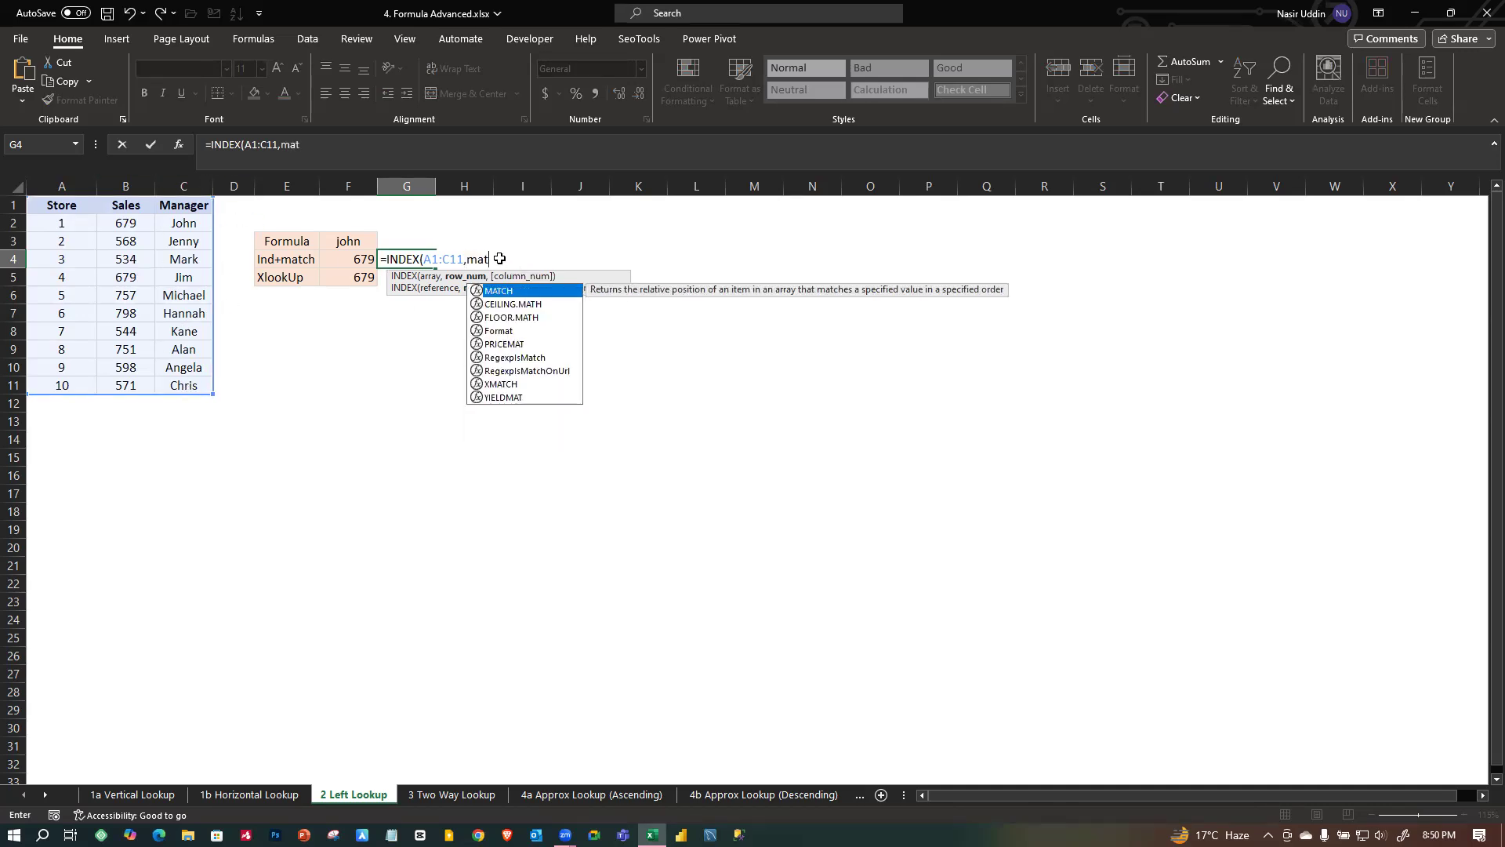
key("Tab")
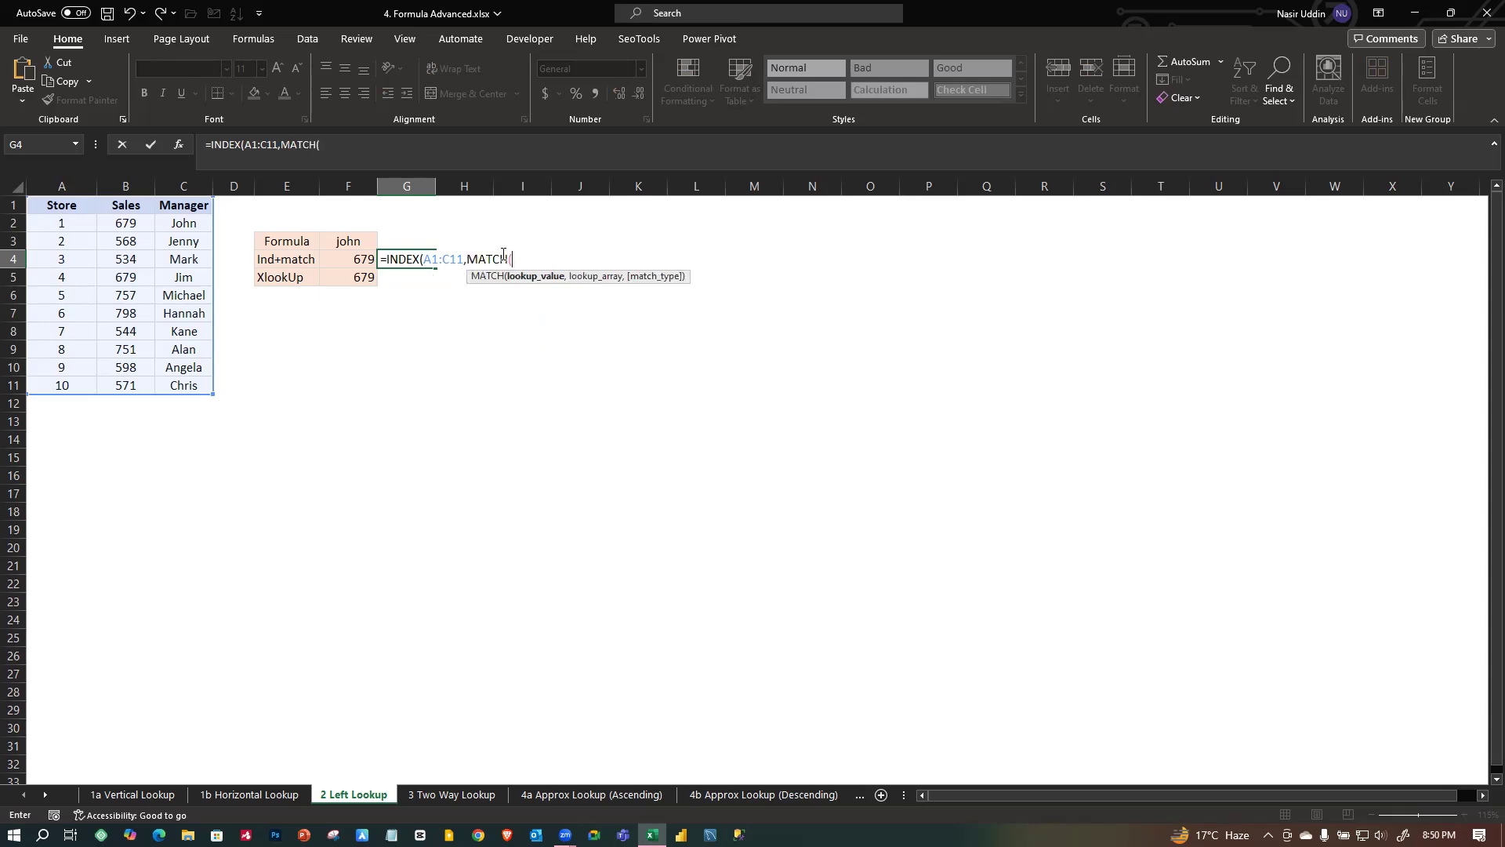
left_click(354, 243)
type(",")
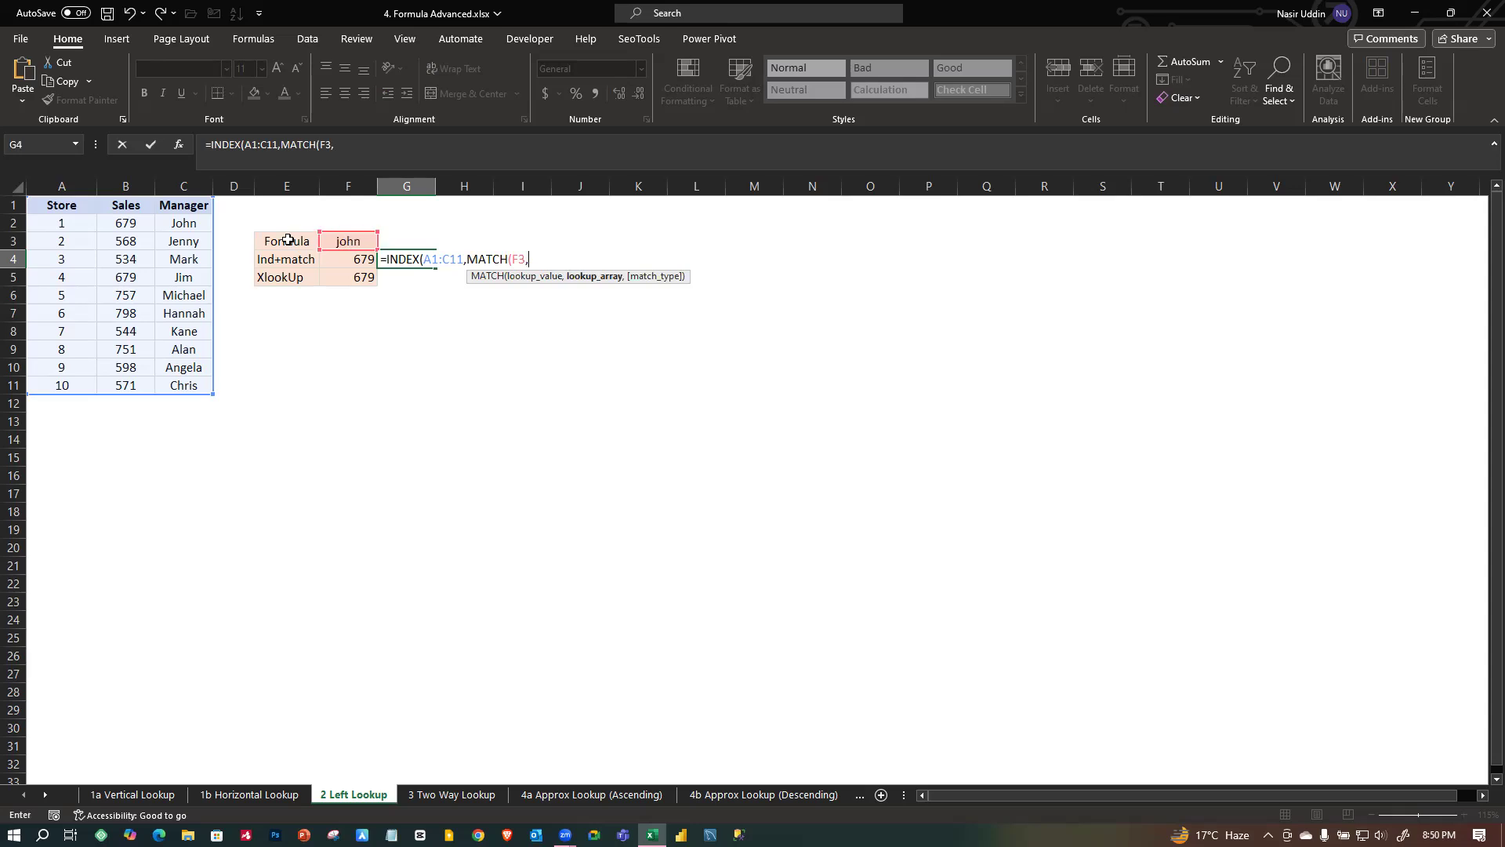
left_click_drag(176, 206, 189, 377)
type(",")
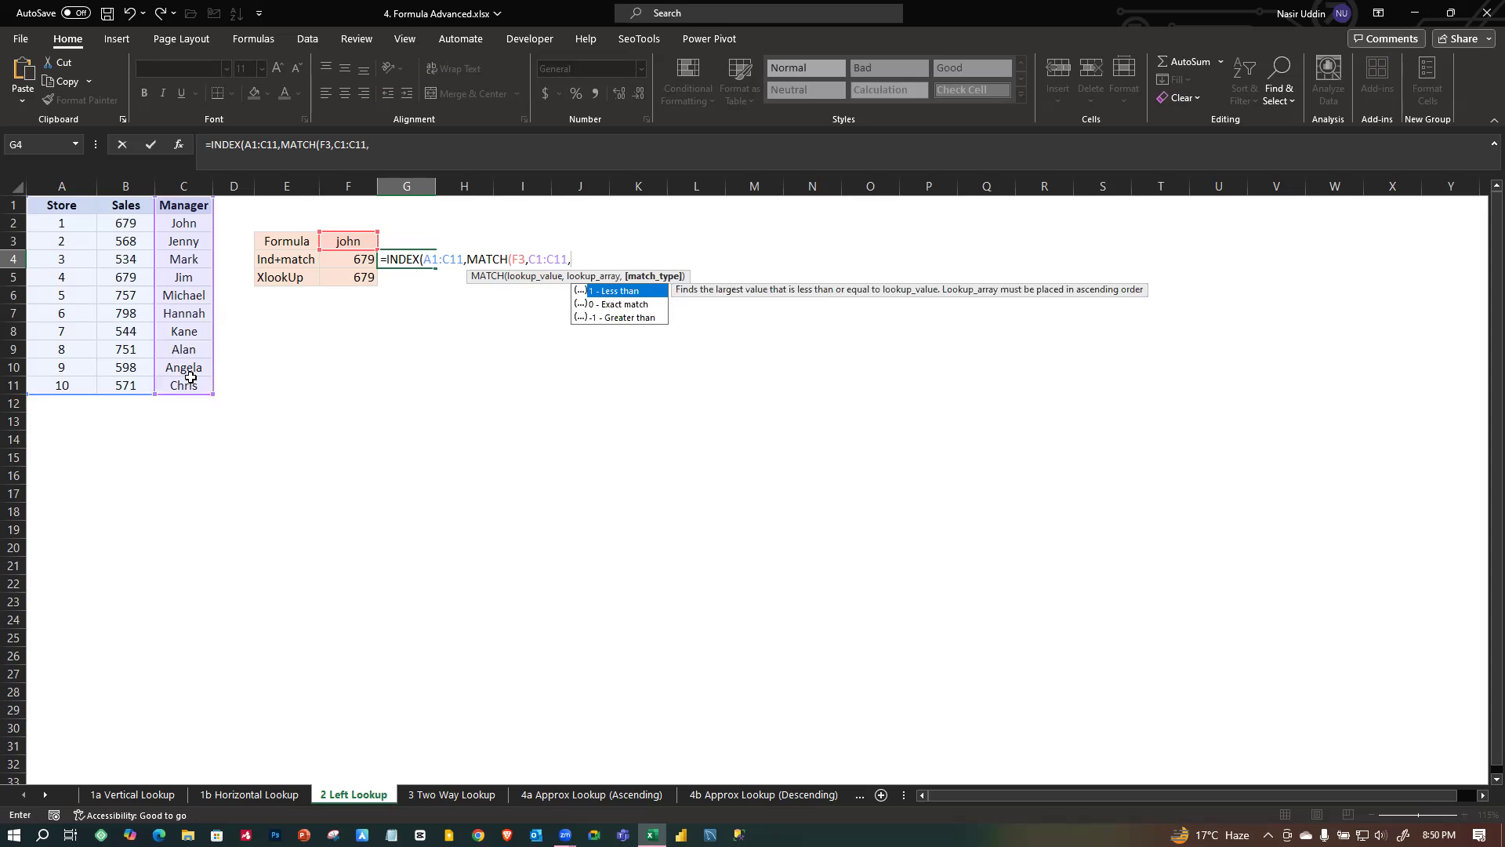
key("Down")
key("Tab")
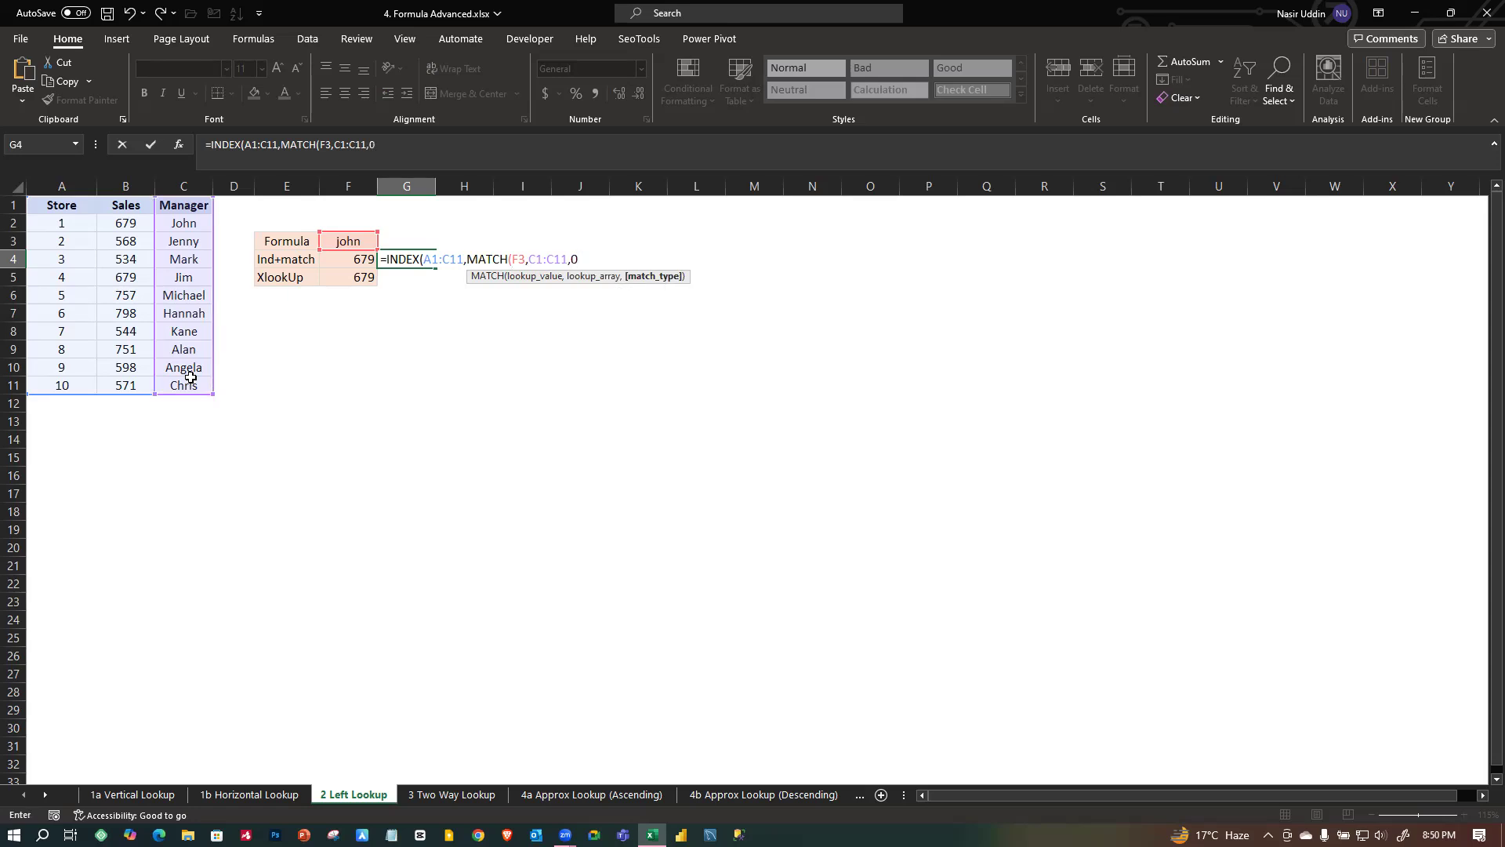
key("Return")
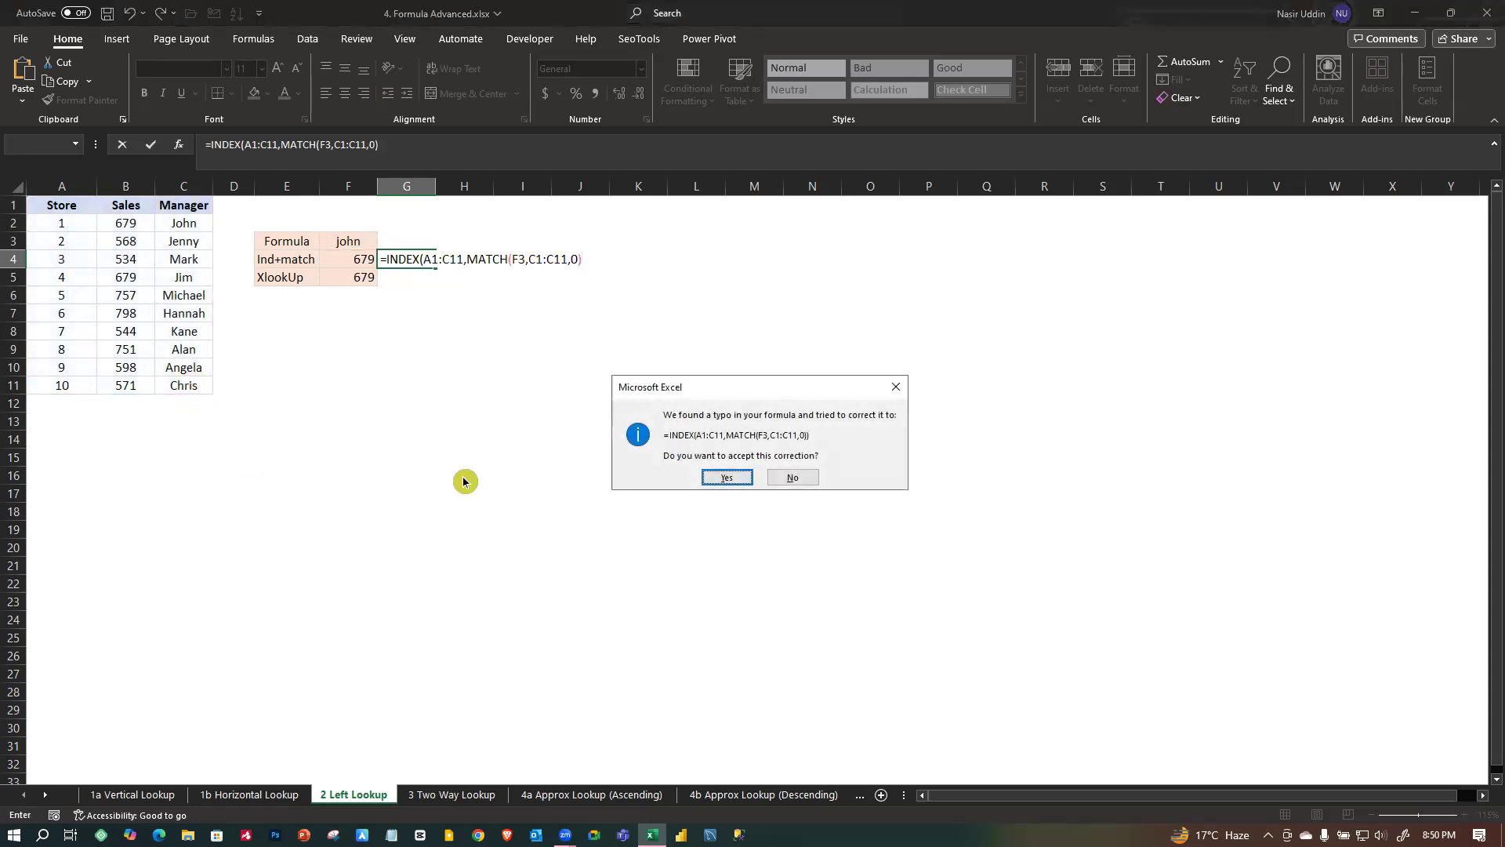
left_click(730, 481)
Review the arguments of the G4 INDEX/MATCH formula and add 2 as the INDEX column number to return Sales.
double_click(419, 260)
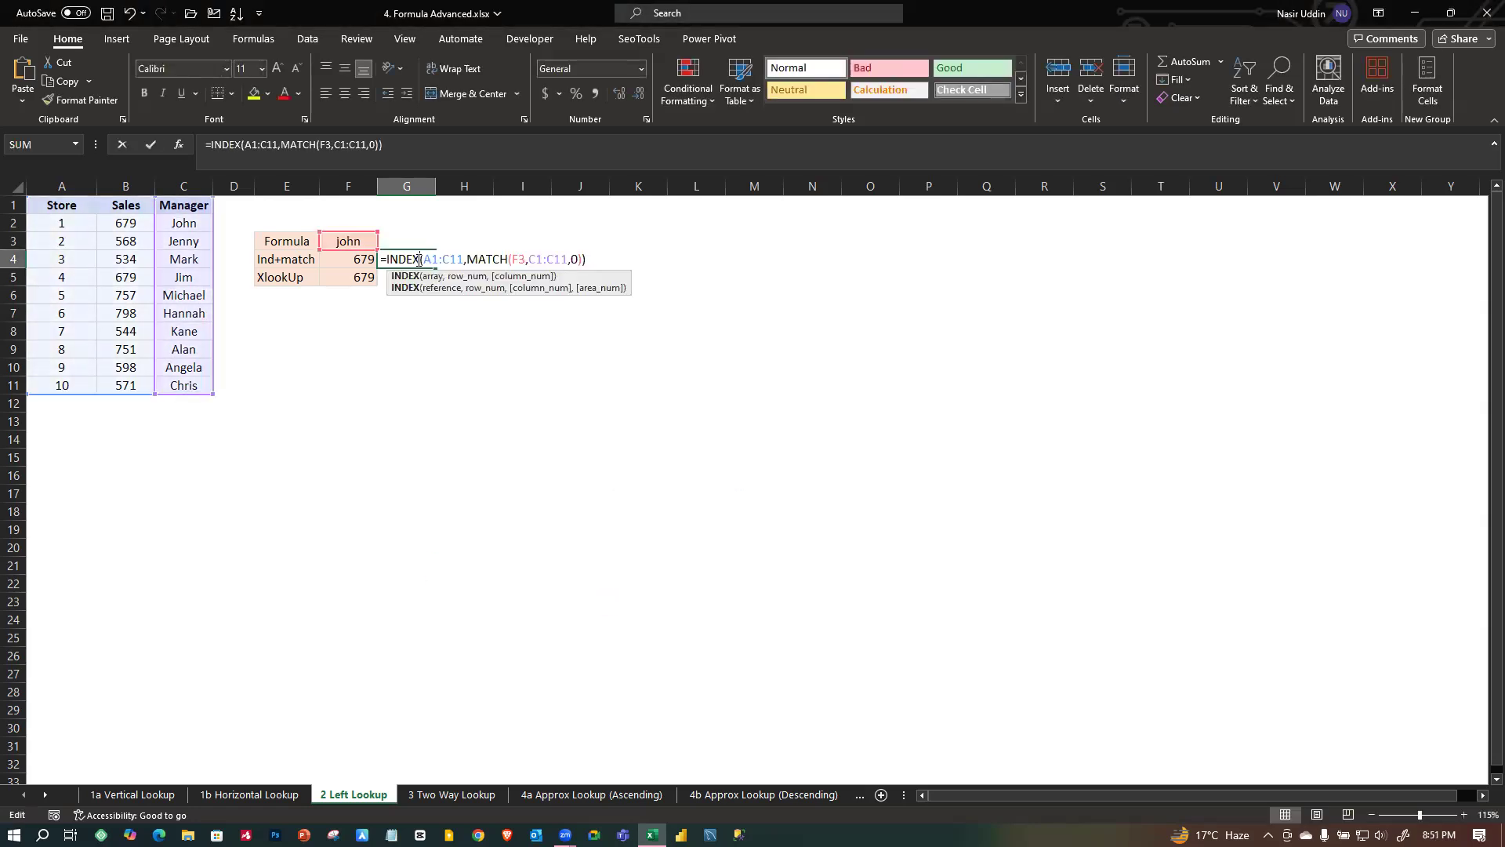
left_click(456, 258)
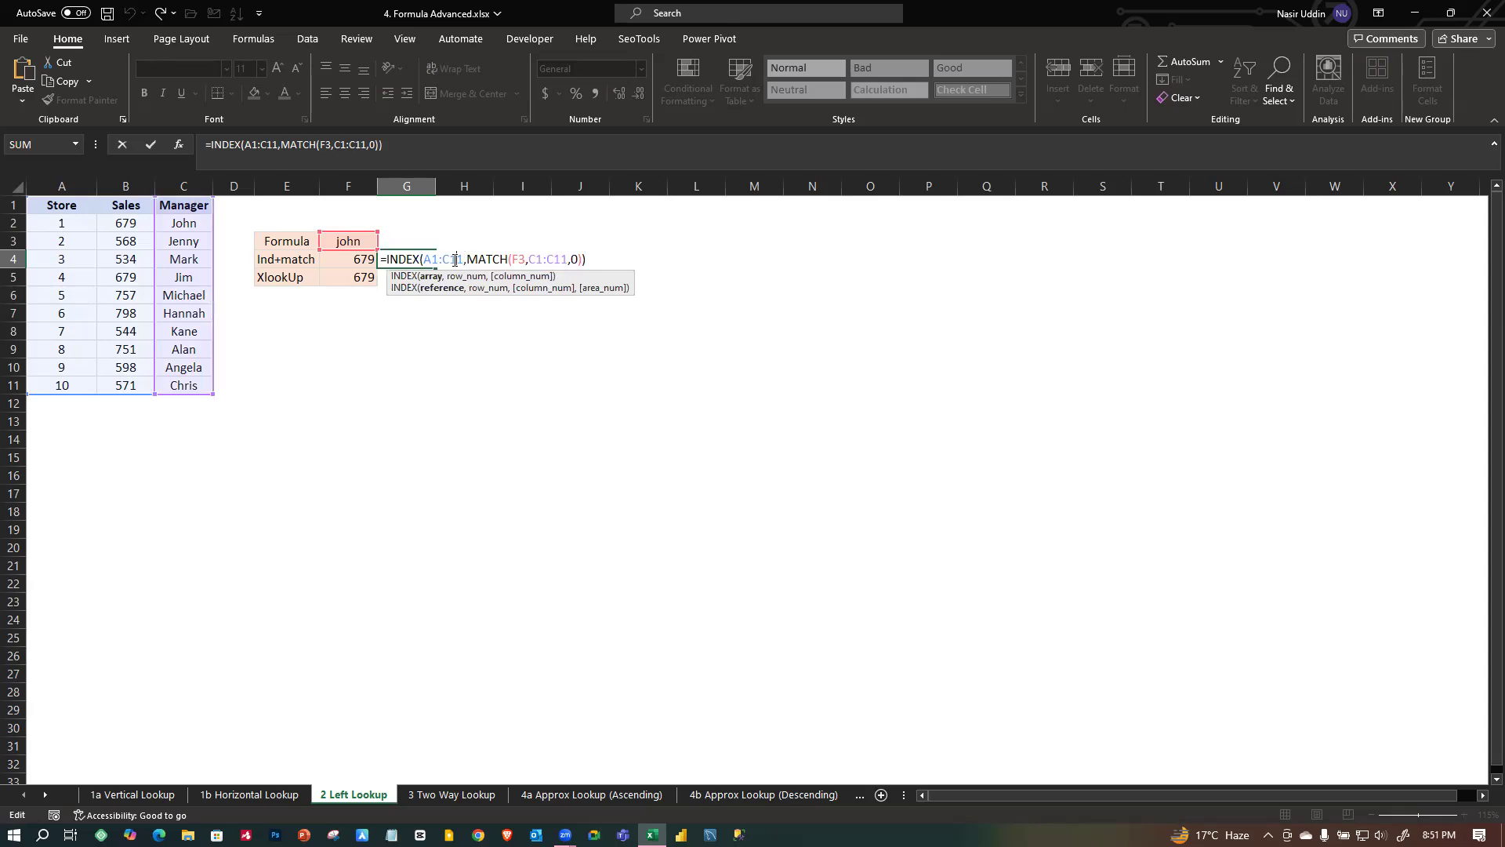
key("Return")
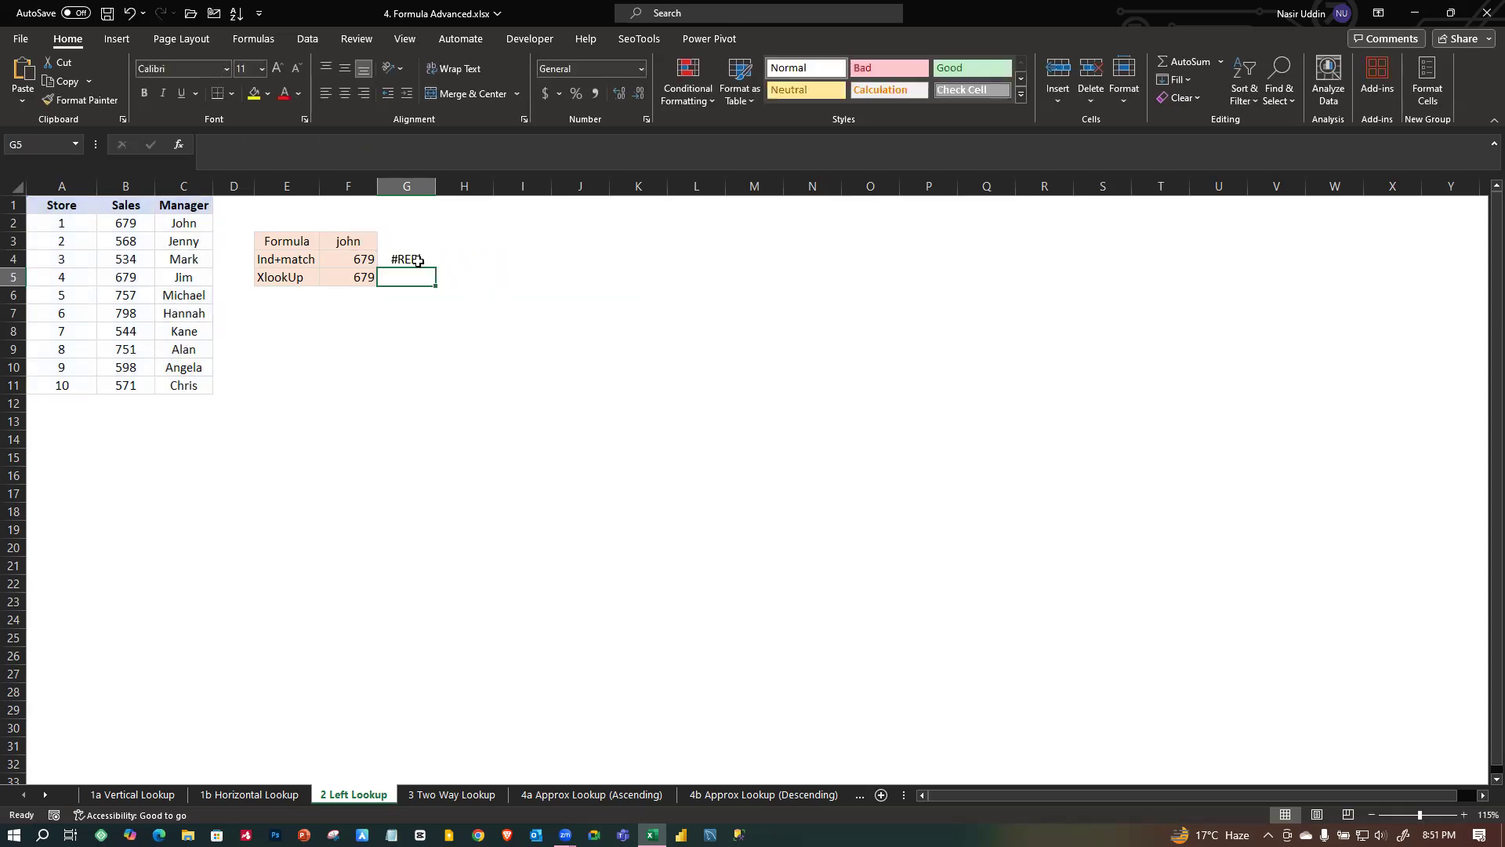
double_click(420, 259)
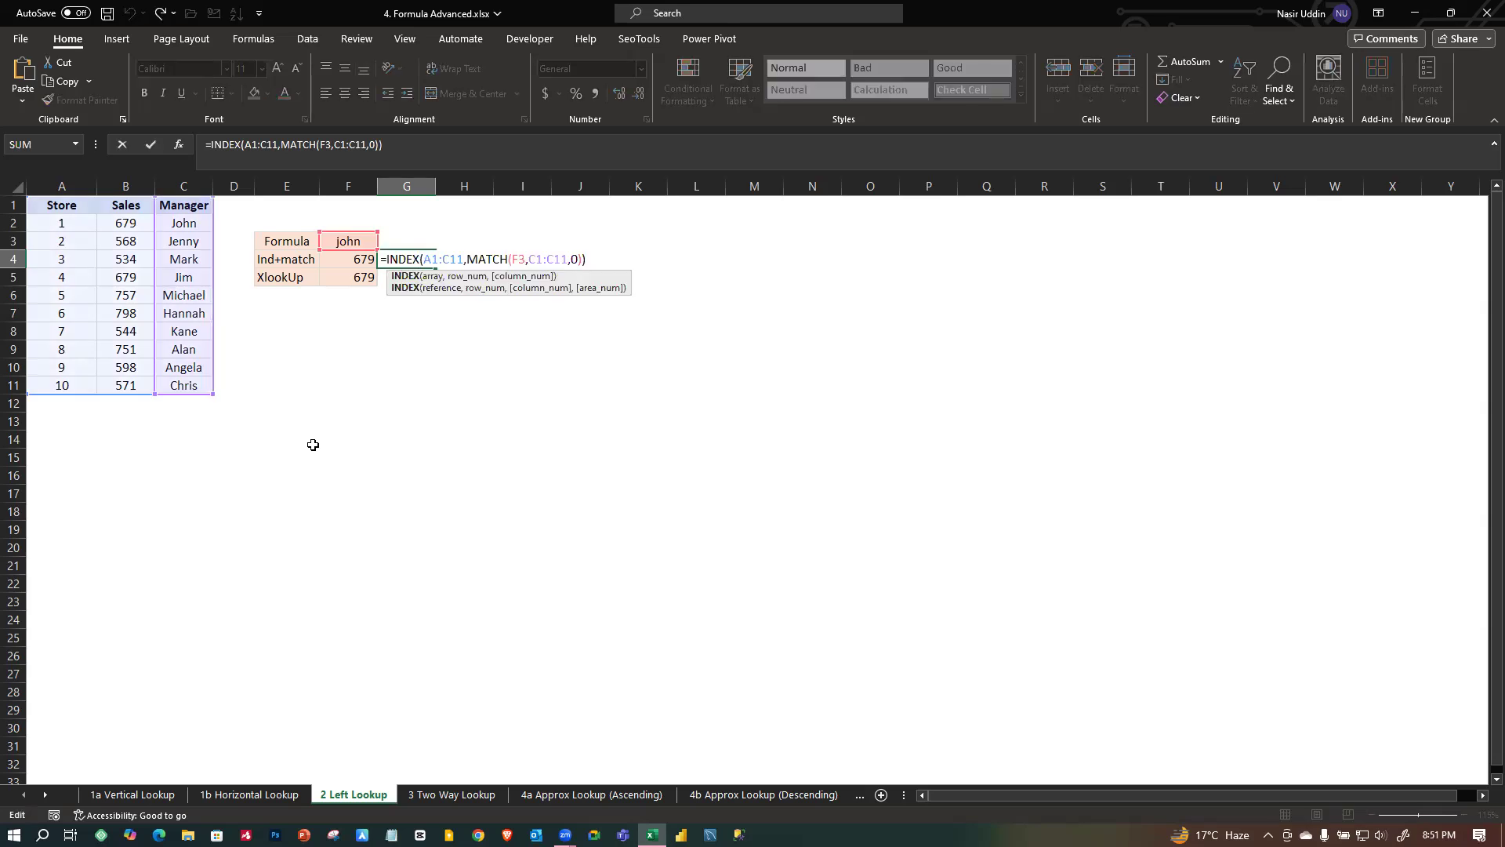
left_click(426, 259)
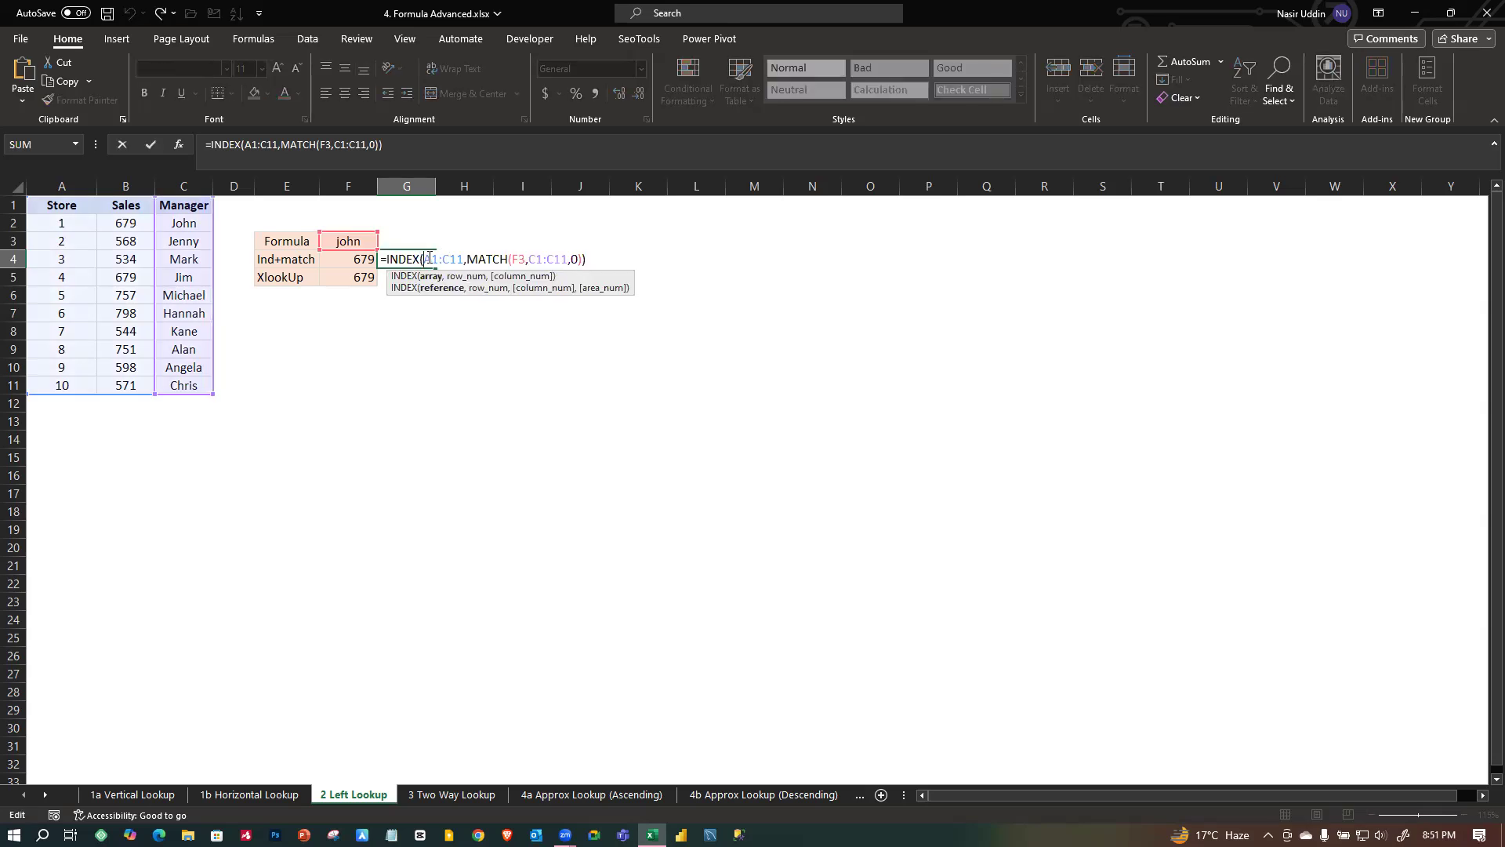
left_click(470, 259)
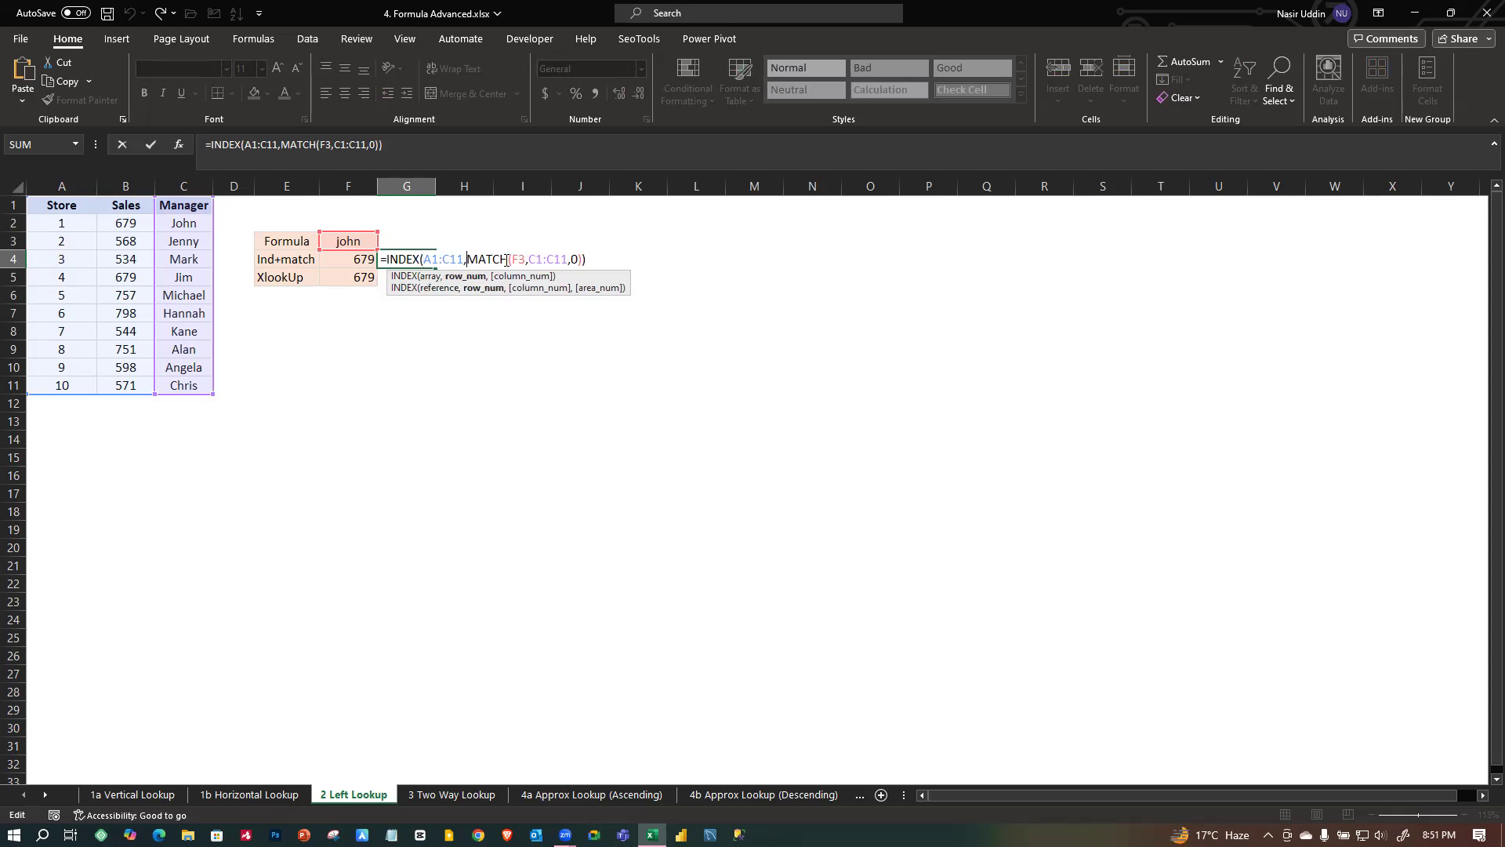
left_click(520, 258)
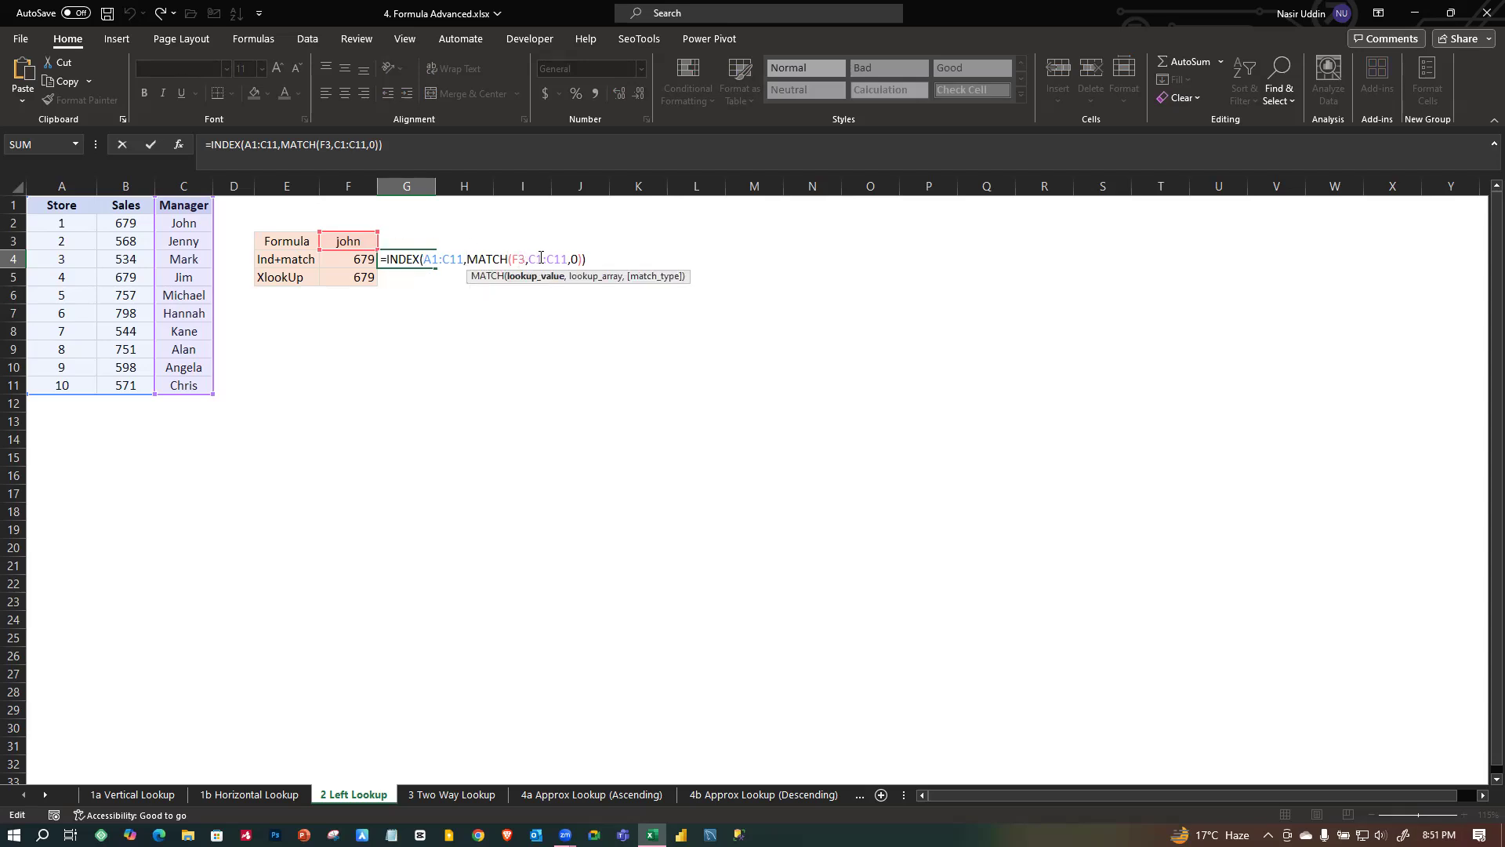
left_click(582, 258)
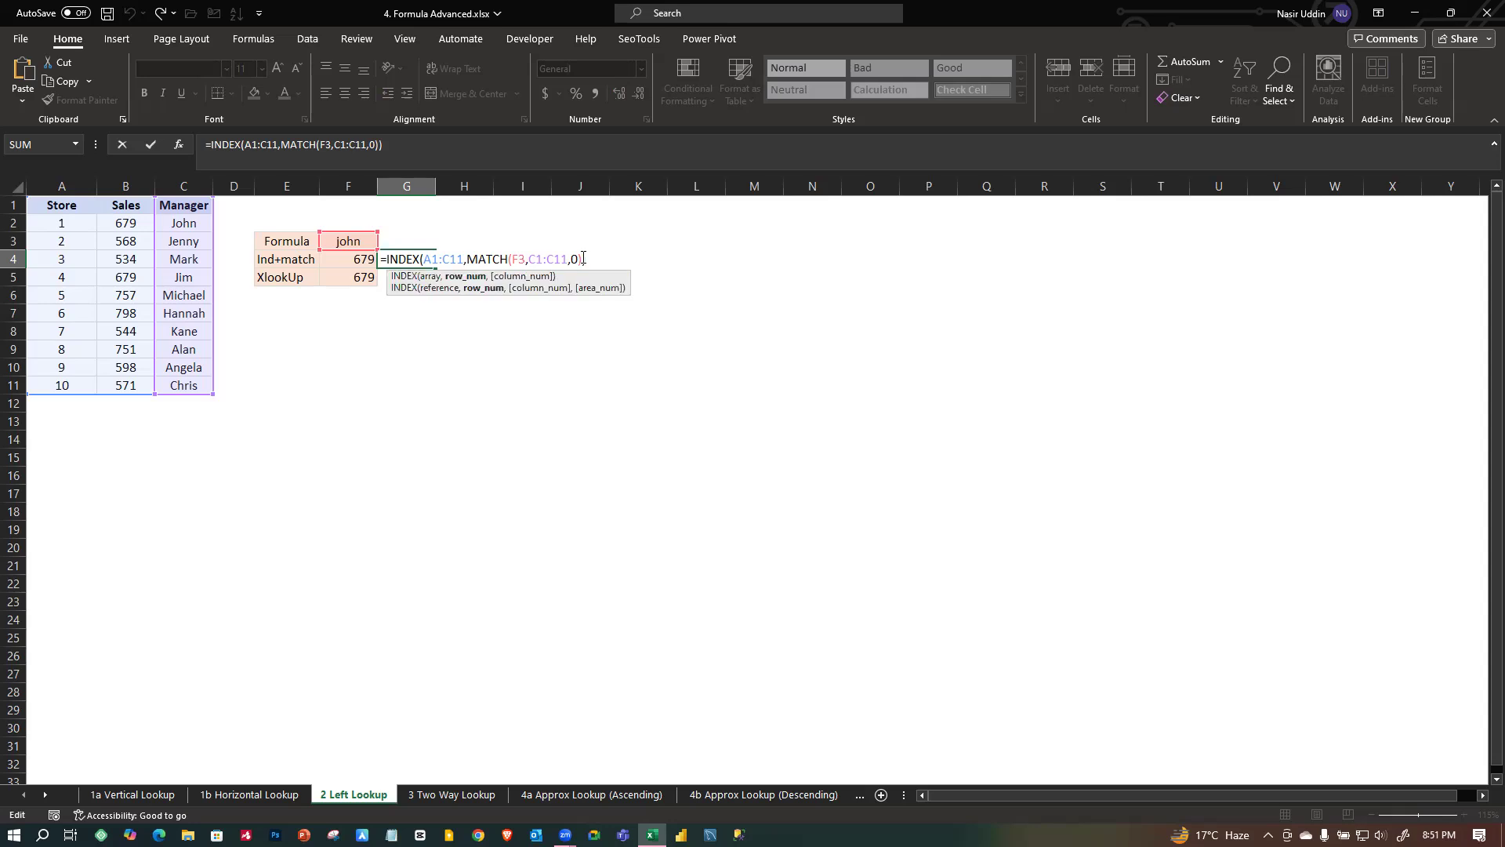
type(",")
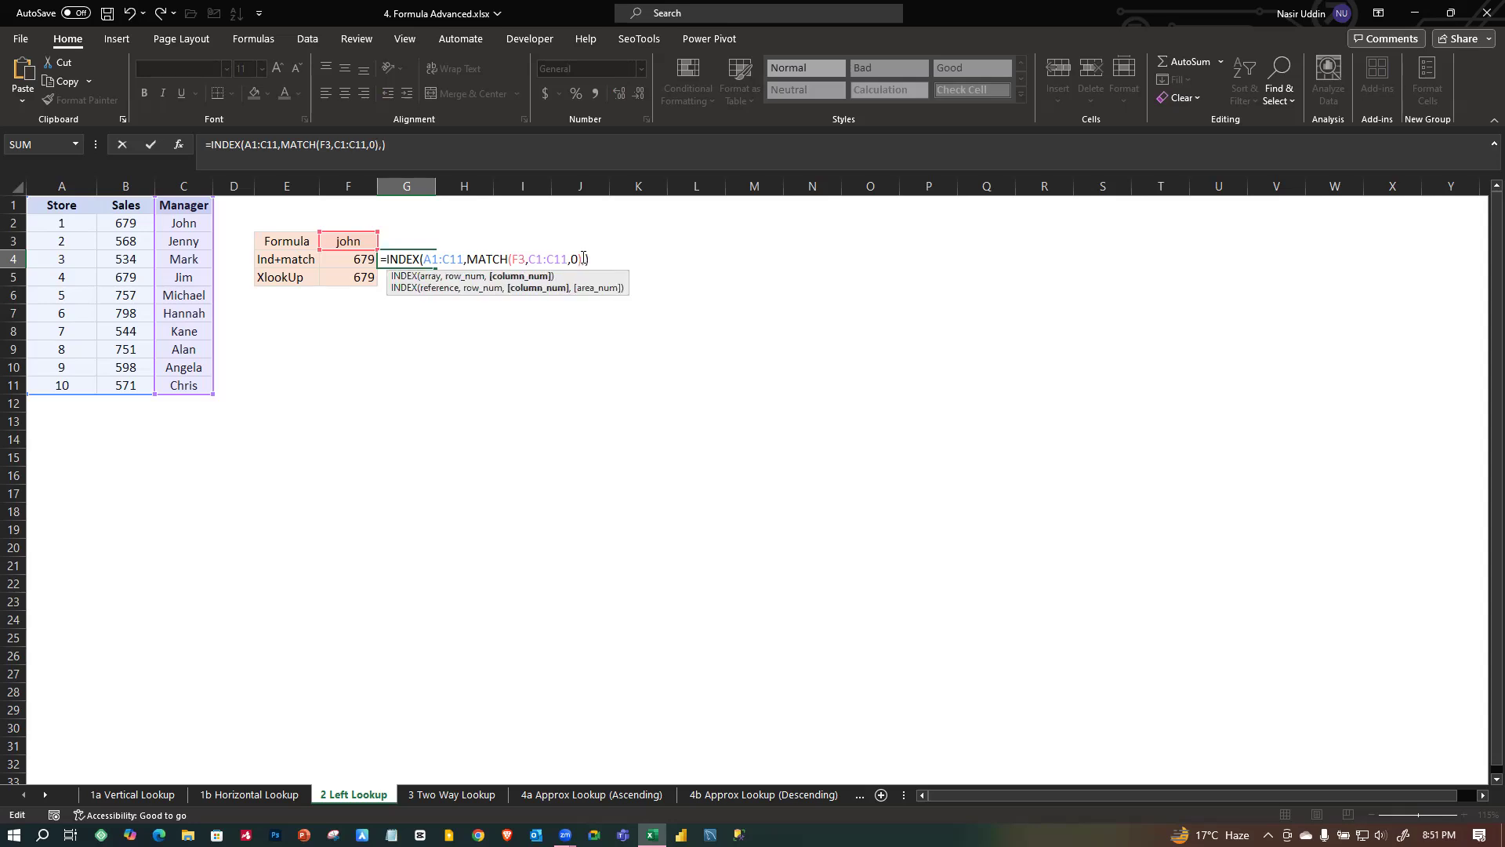
type("2")
key("Return")
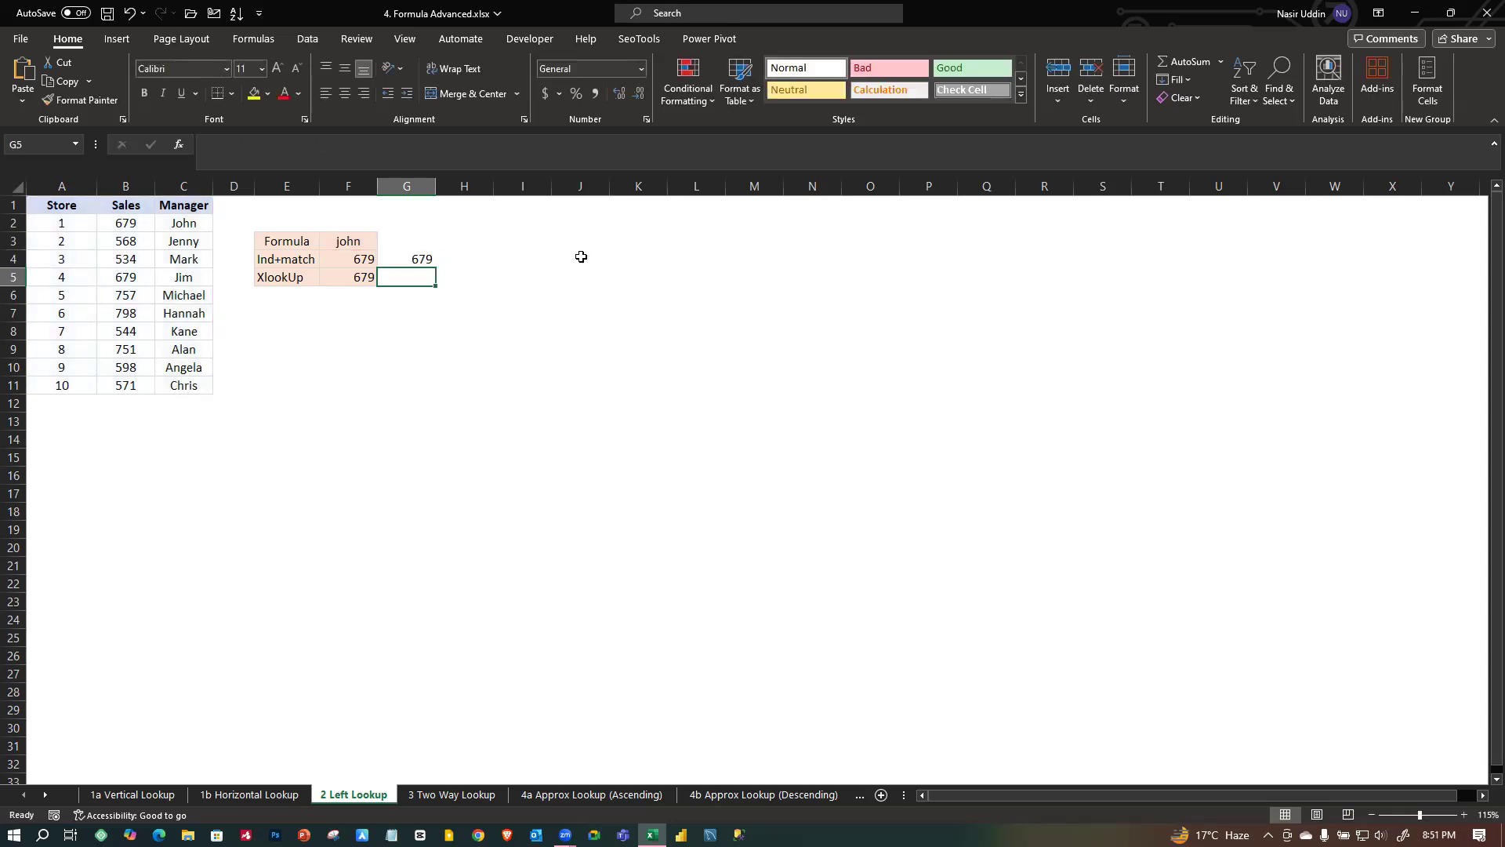
Examine the completed INDEX/MATCH formula in G4 and compare its result with the one in F4.
left_click(423, 257)
left_click(428, 281)
left_click(424, 258)
double_click(423, 259)
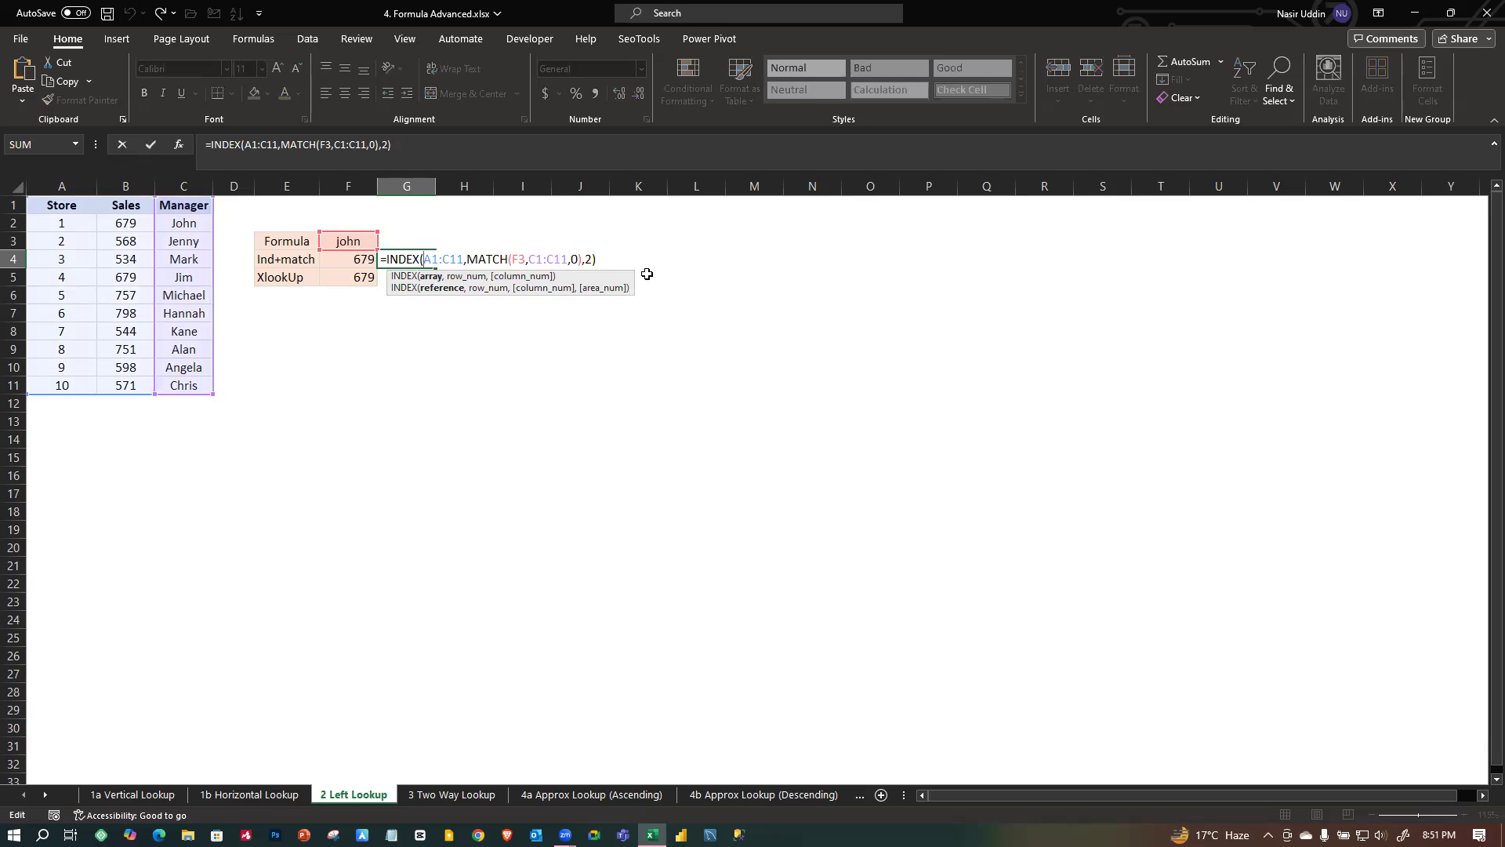
key("Return")
left_click(433, 300)
left_click(428, 261)
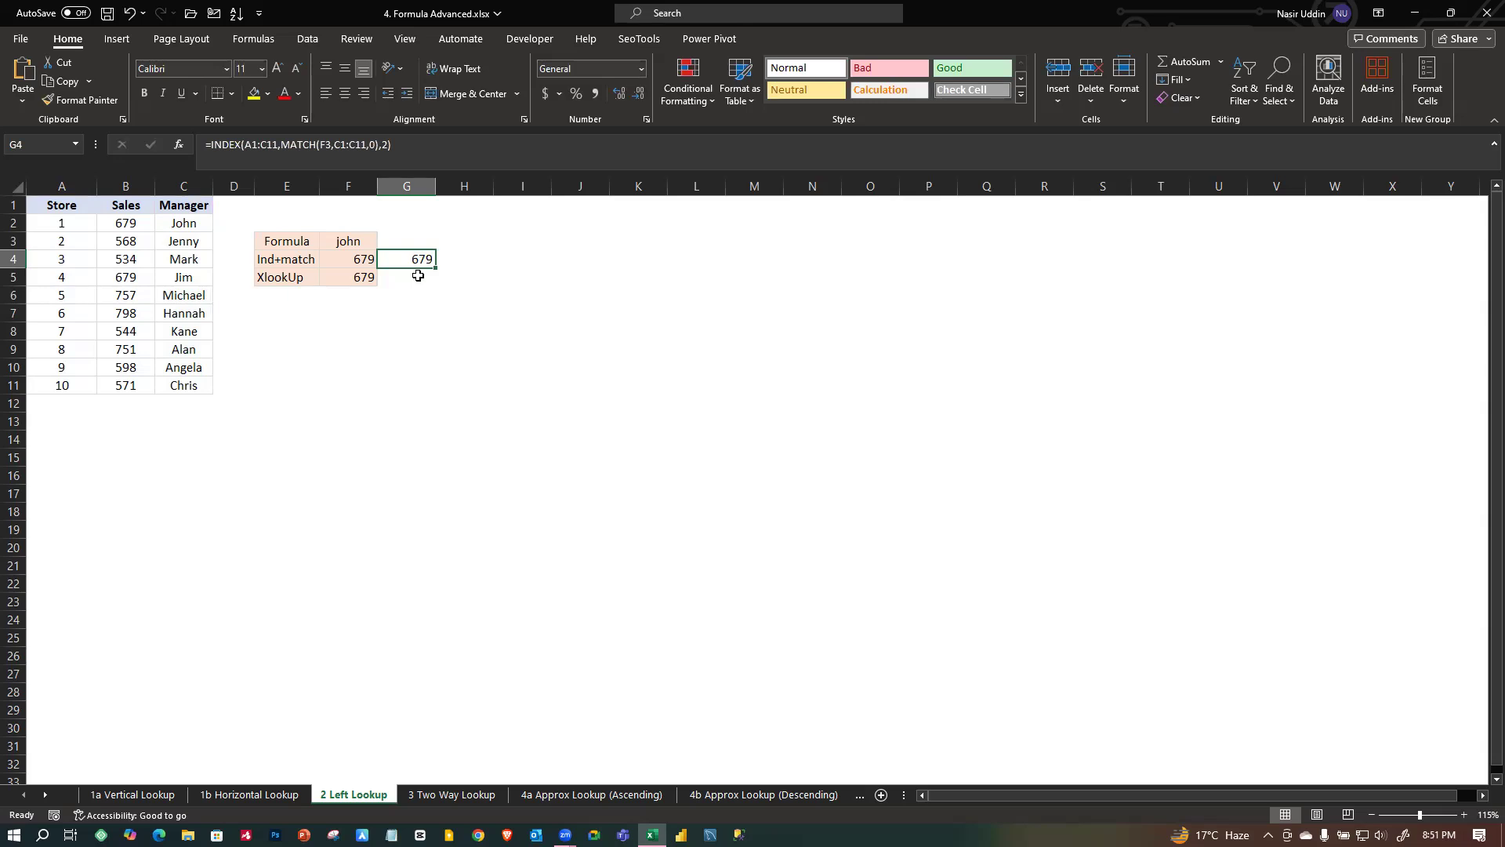
Enter an XLOOKUP formula in G5 that looks up F3 in C1:C11 and returns the Sales from B1:B11.
left_click(417, 277)
type("=x")
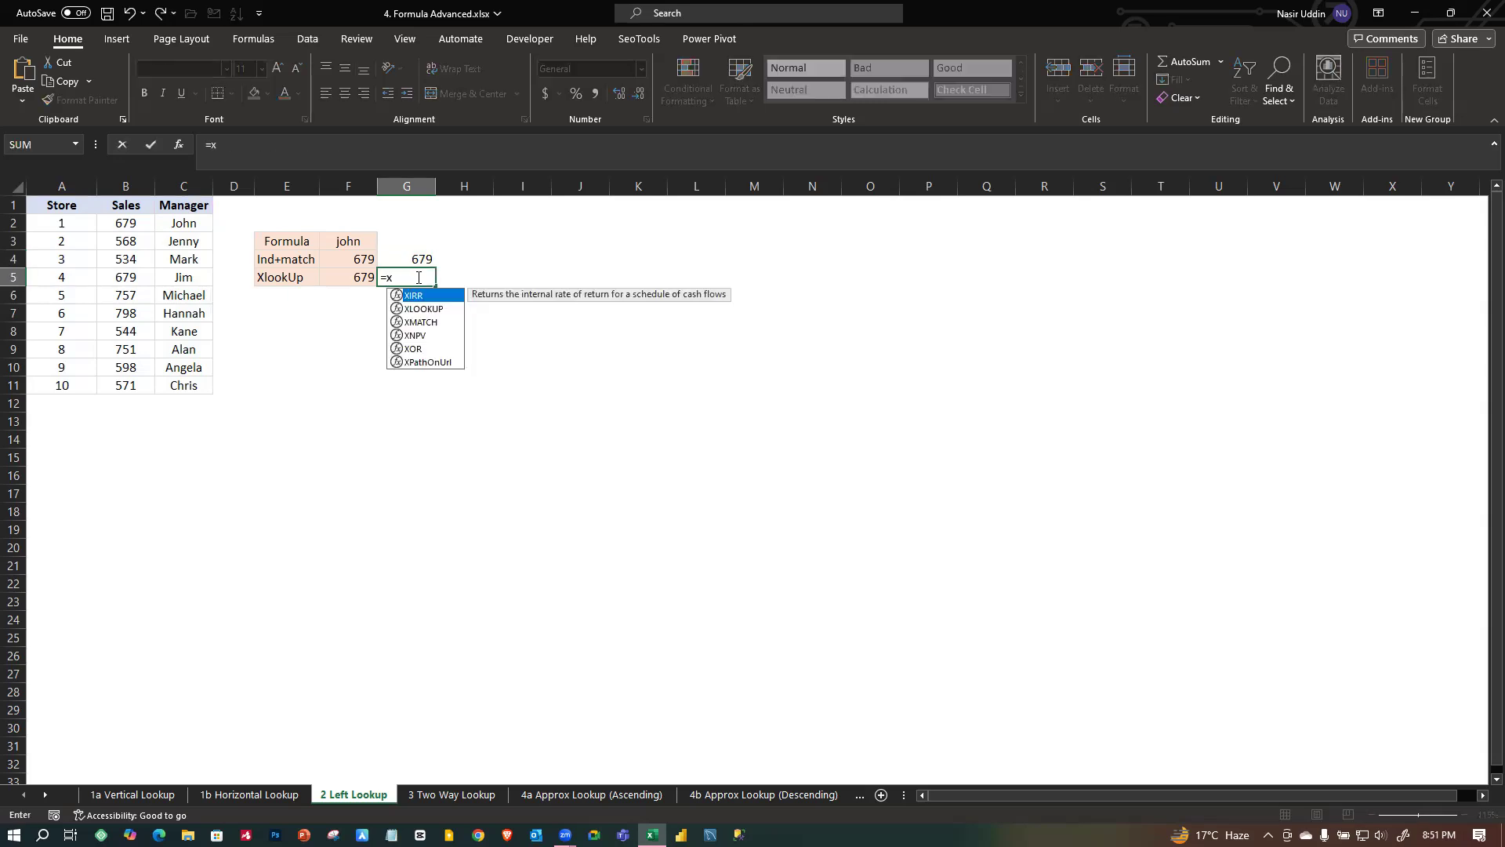
type("lo")
key("Tab")
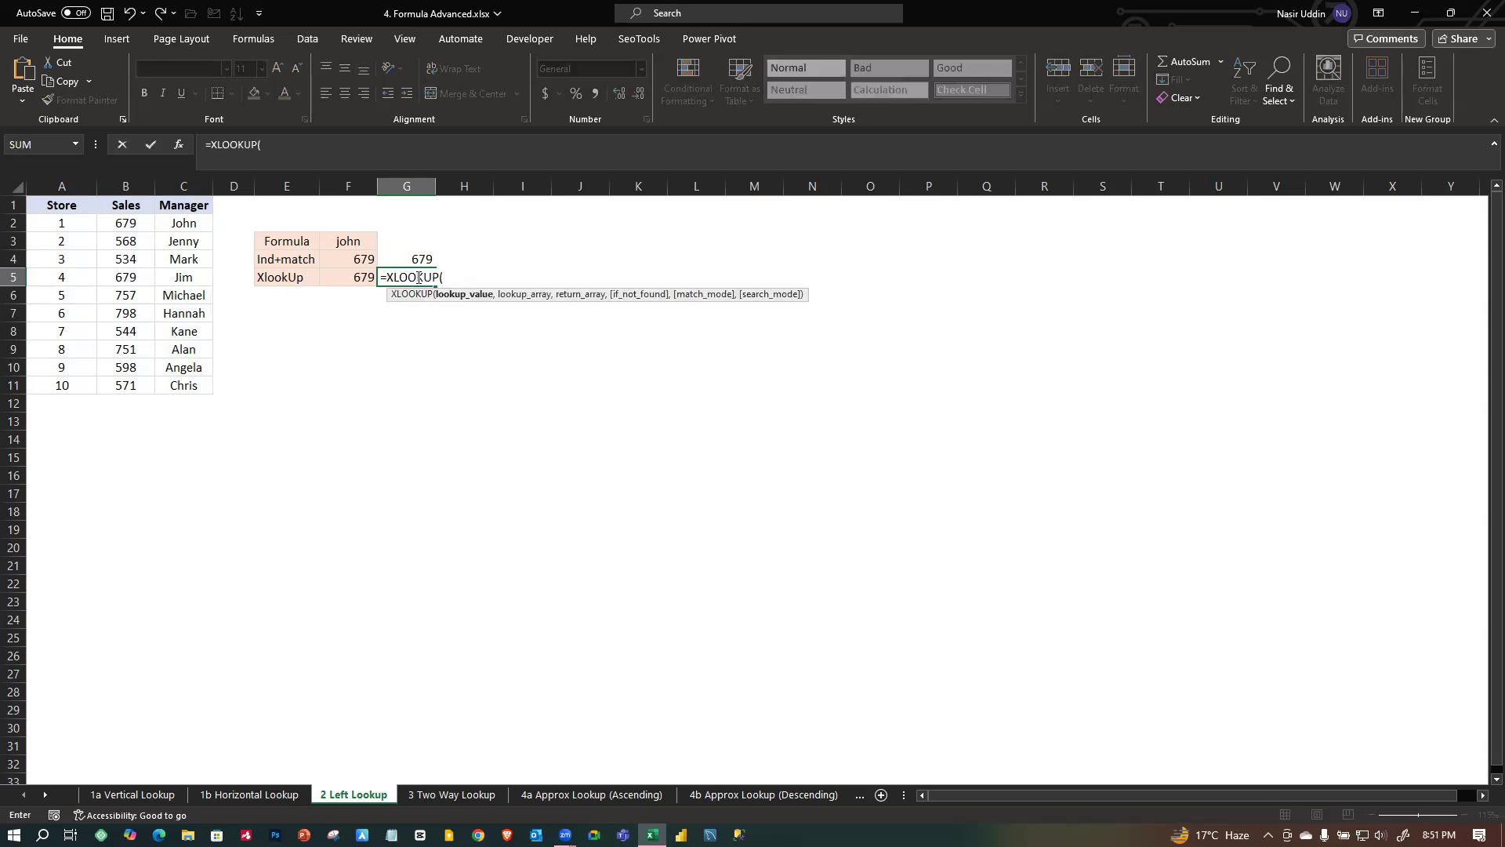
left_click(350, 242)
type(",")
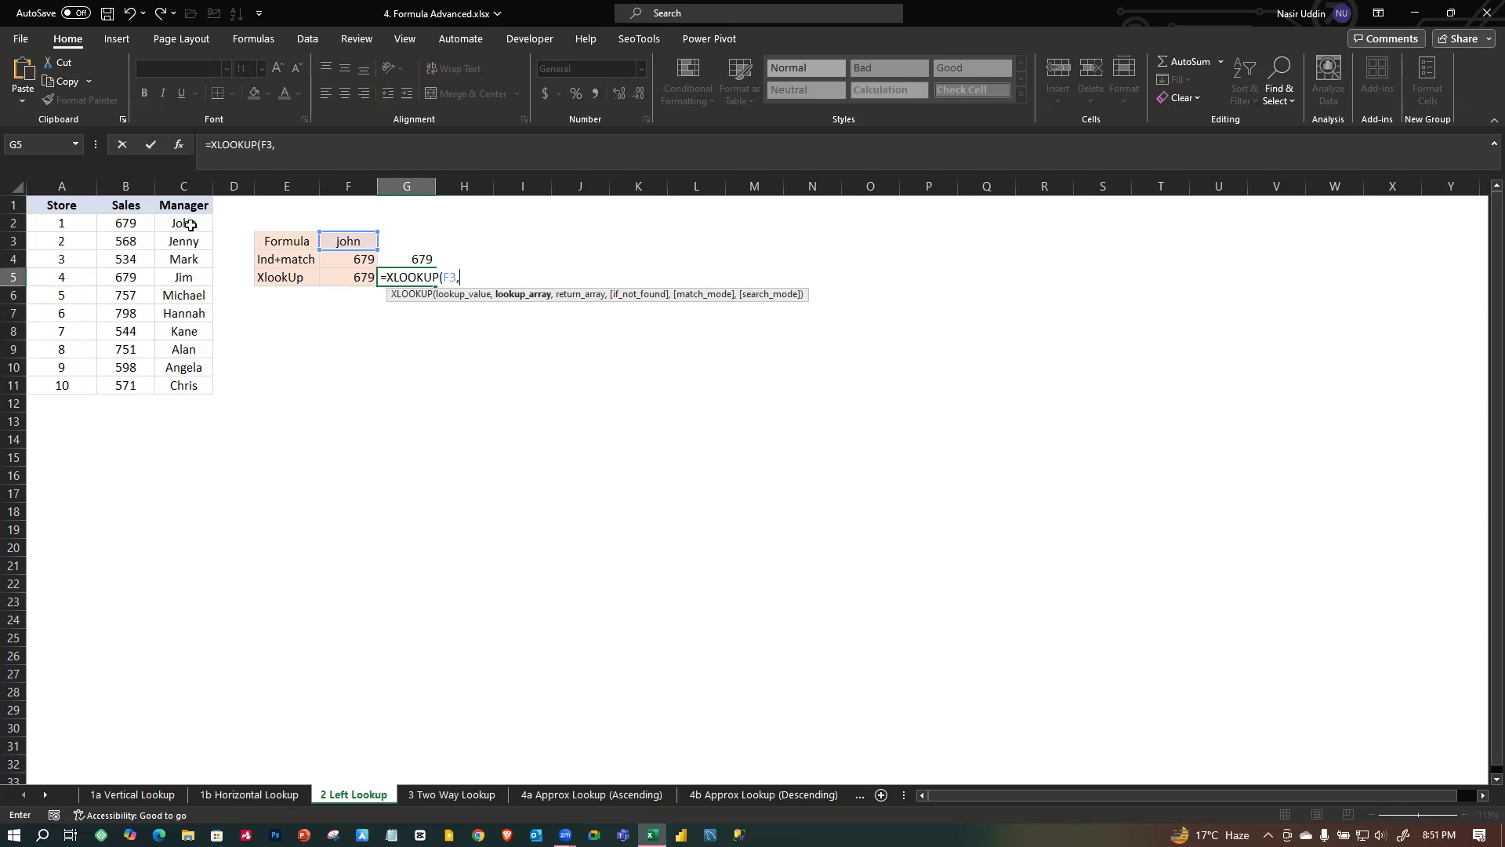
left_click_drag(183, 206, 184, 386)
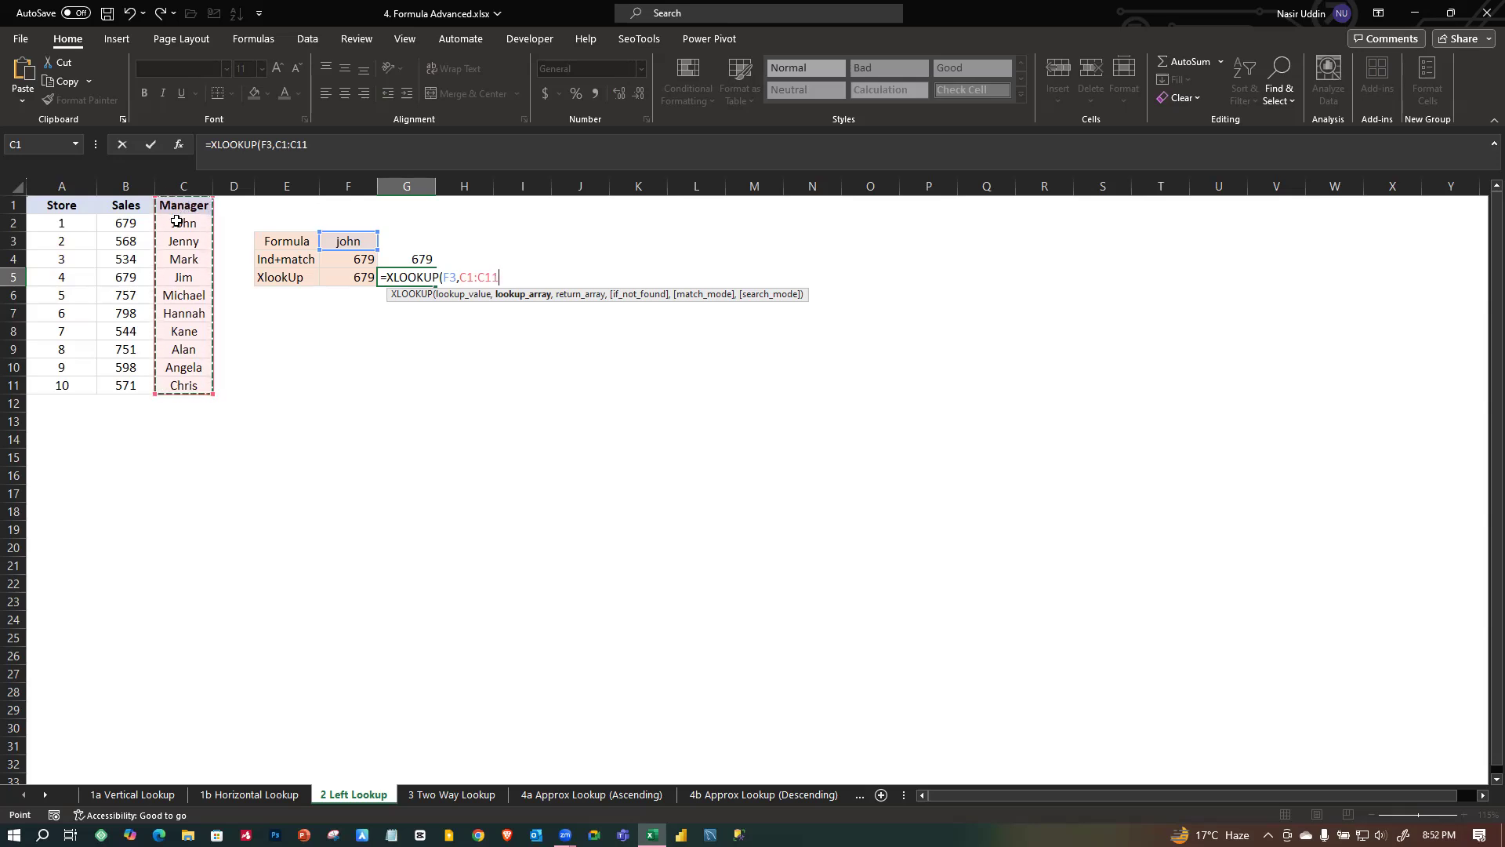
type(",")
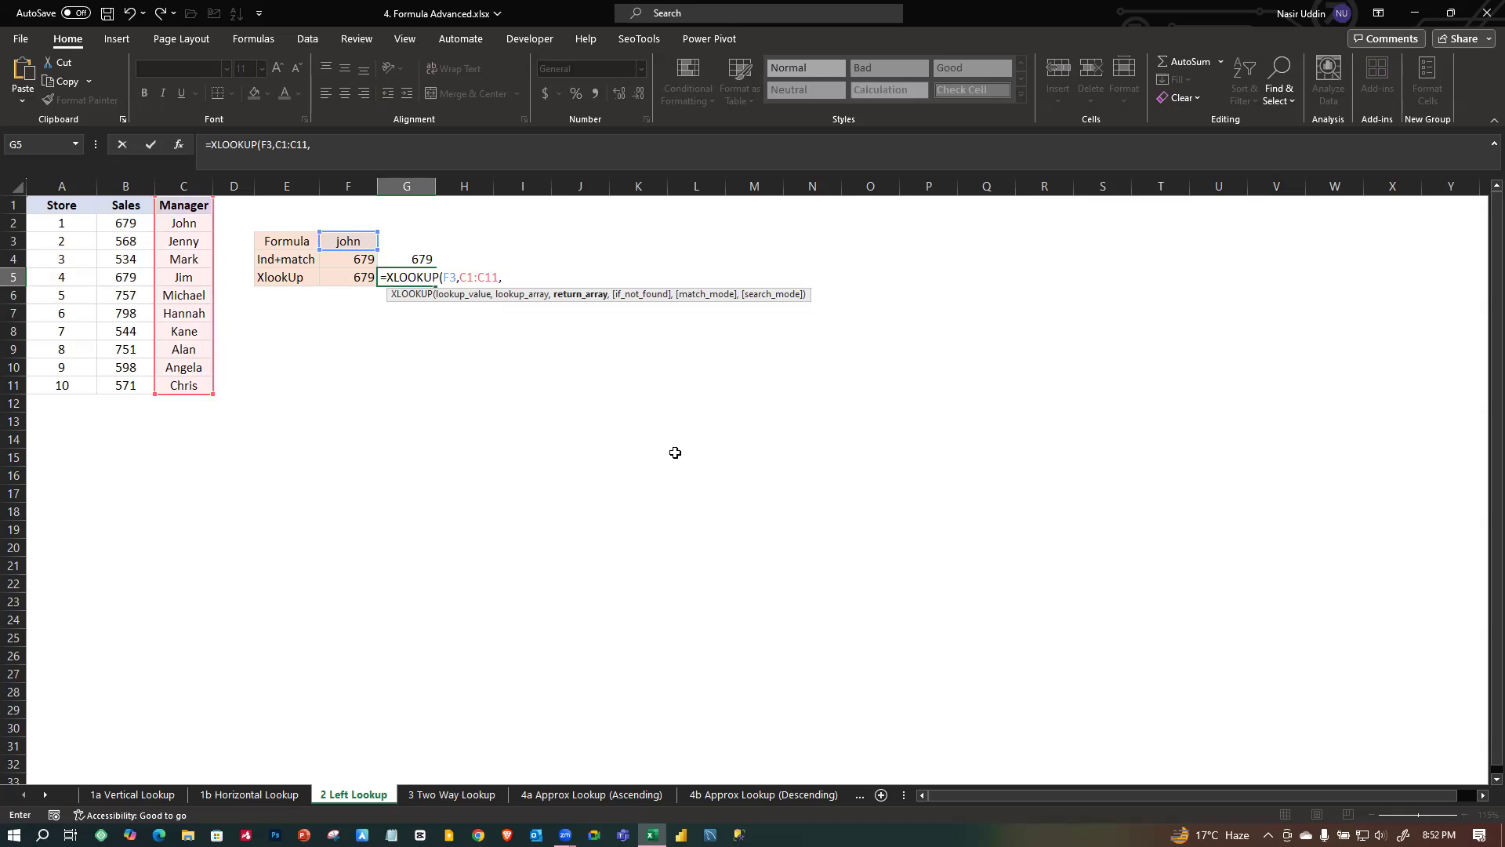
left_click_drag(124, 207, 151, 396)
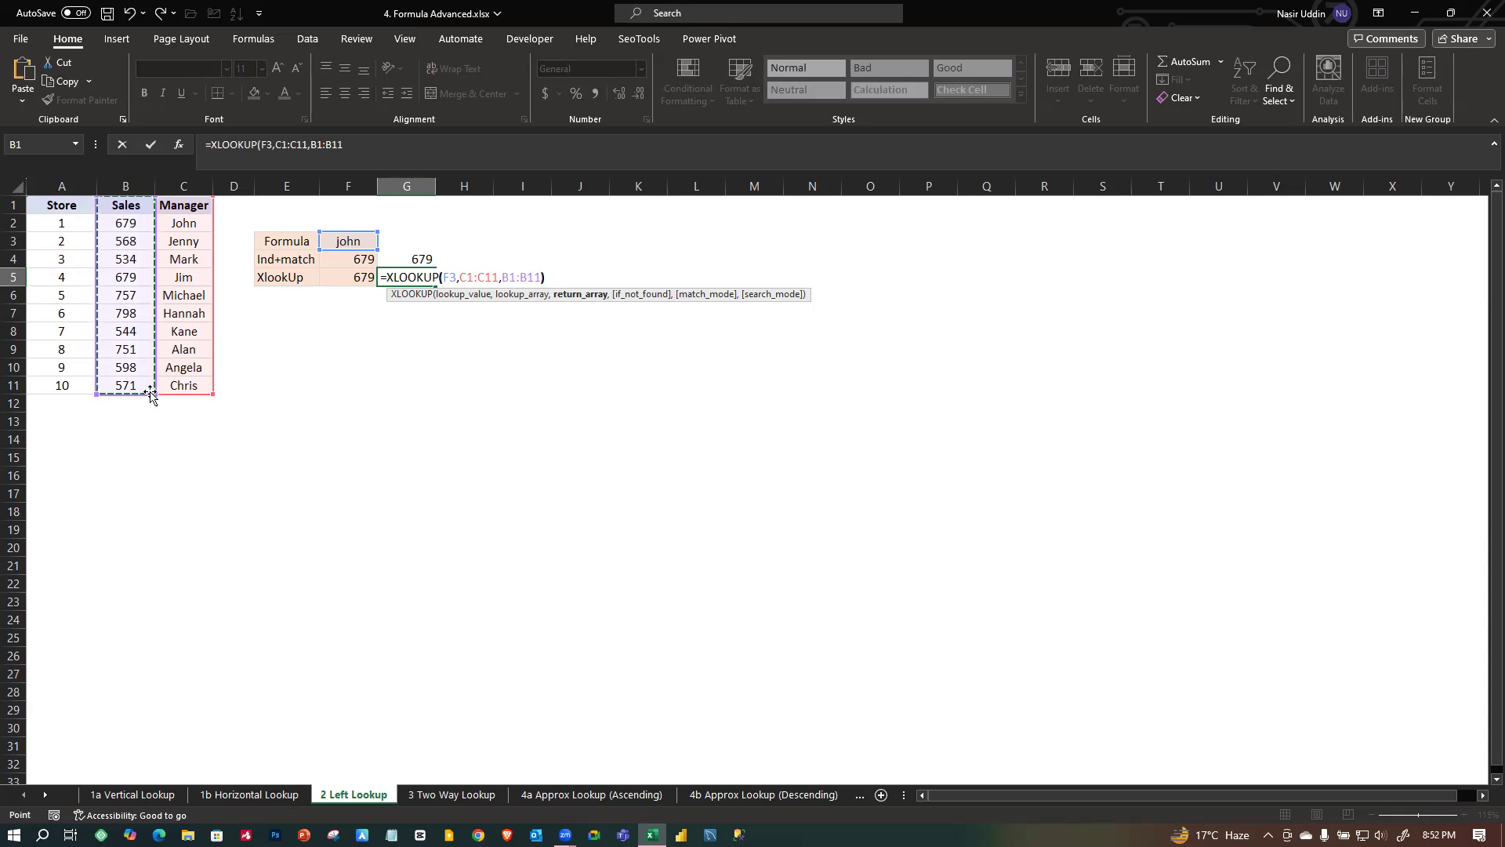
key("Return")
left_click(426, 279)
left_click(388, 349)
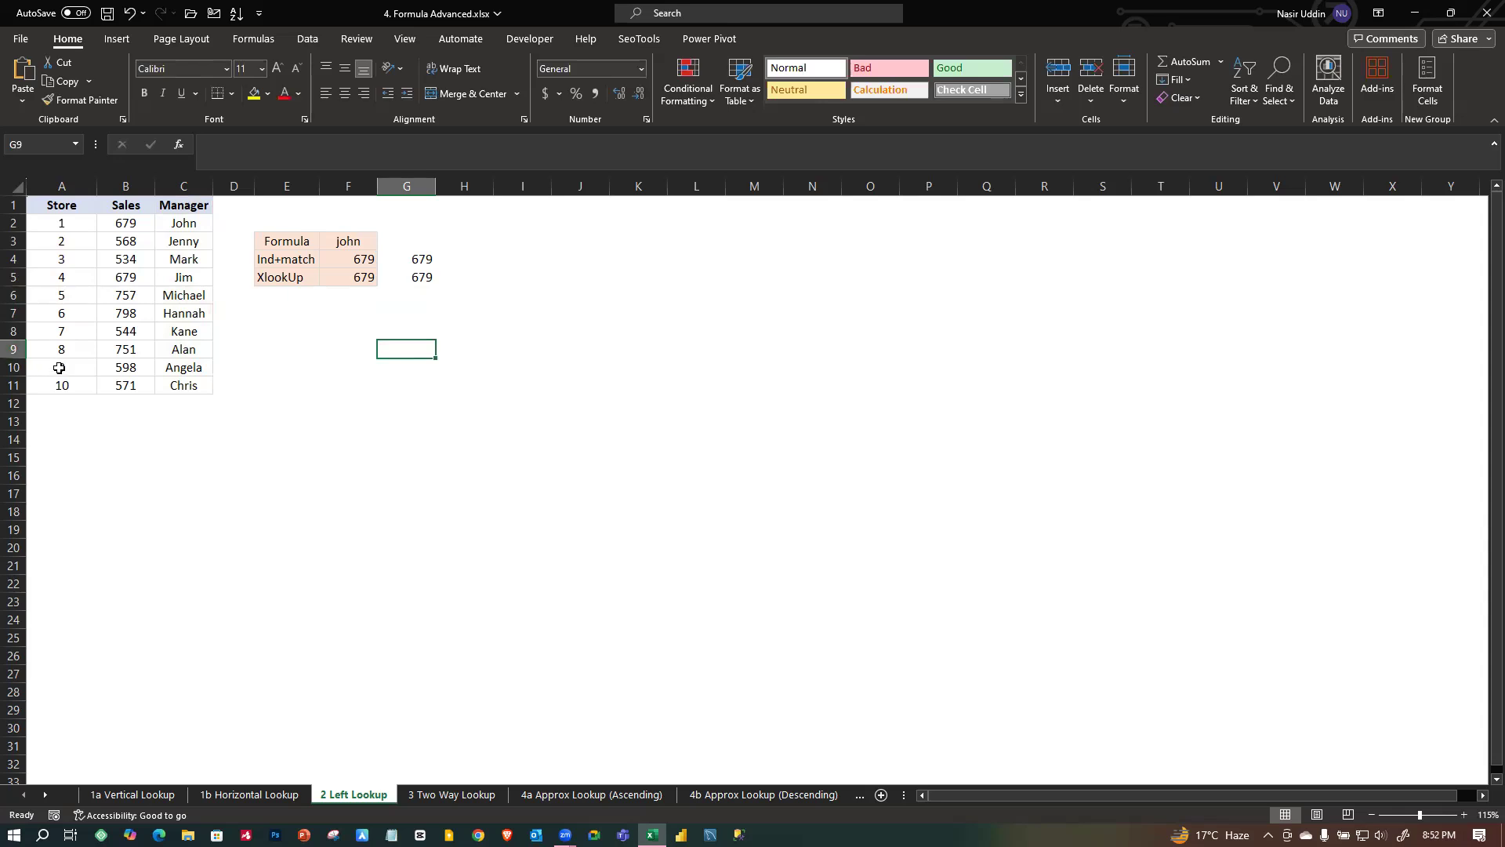
left_click(72, 312)
left_click(202, 296)
left_click(310, 298)
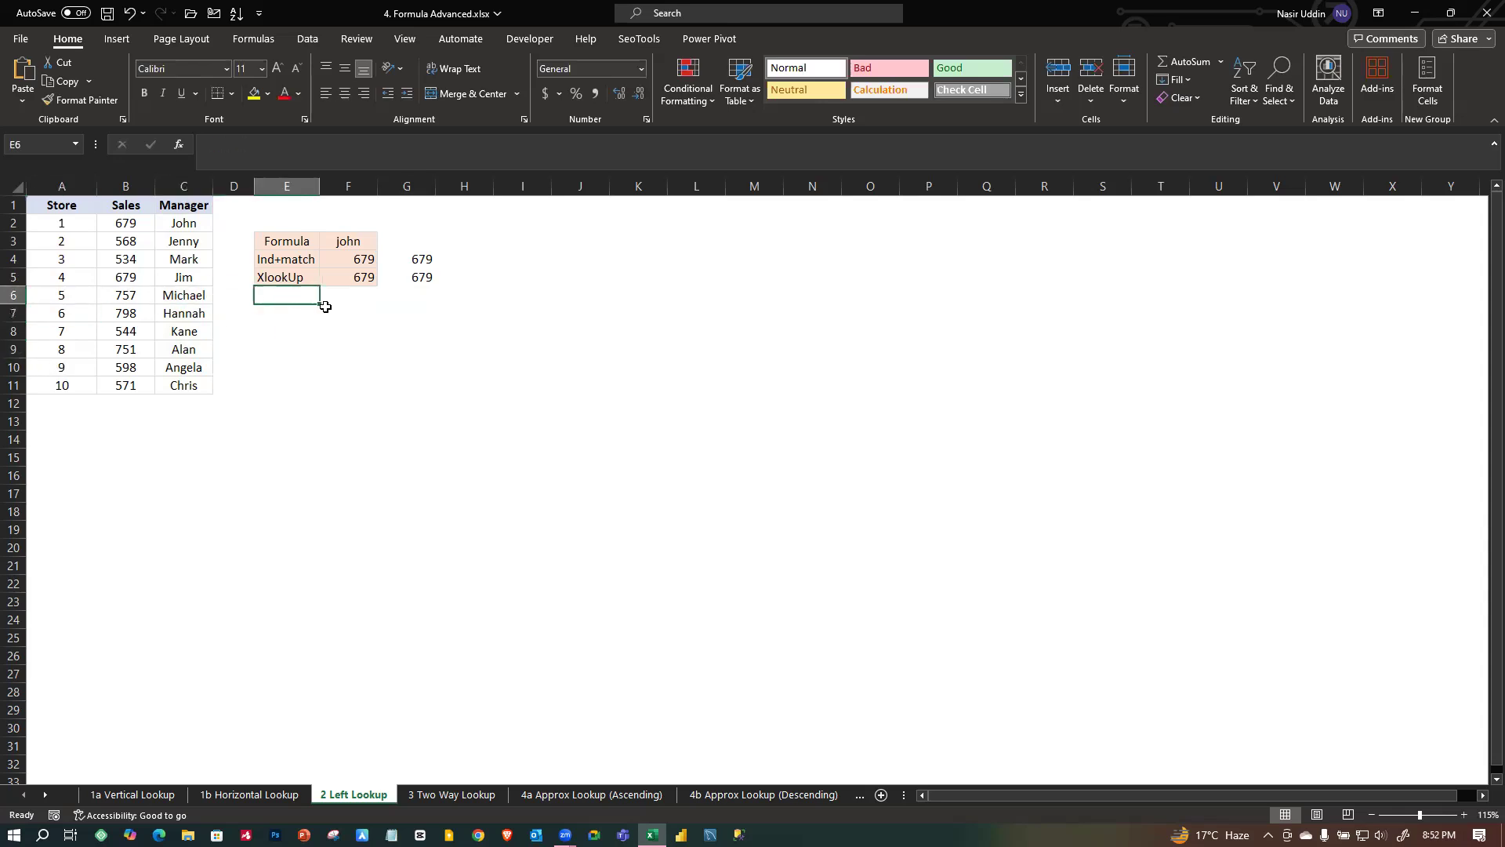
left_click(325, 306)
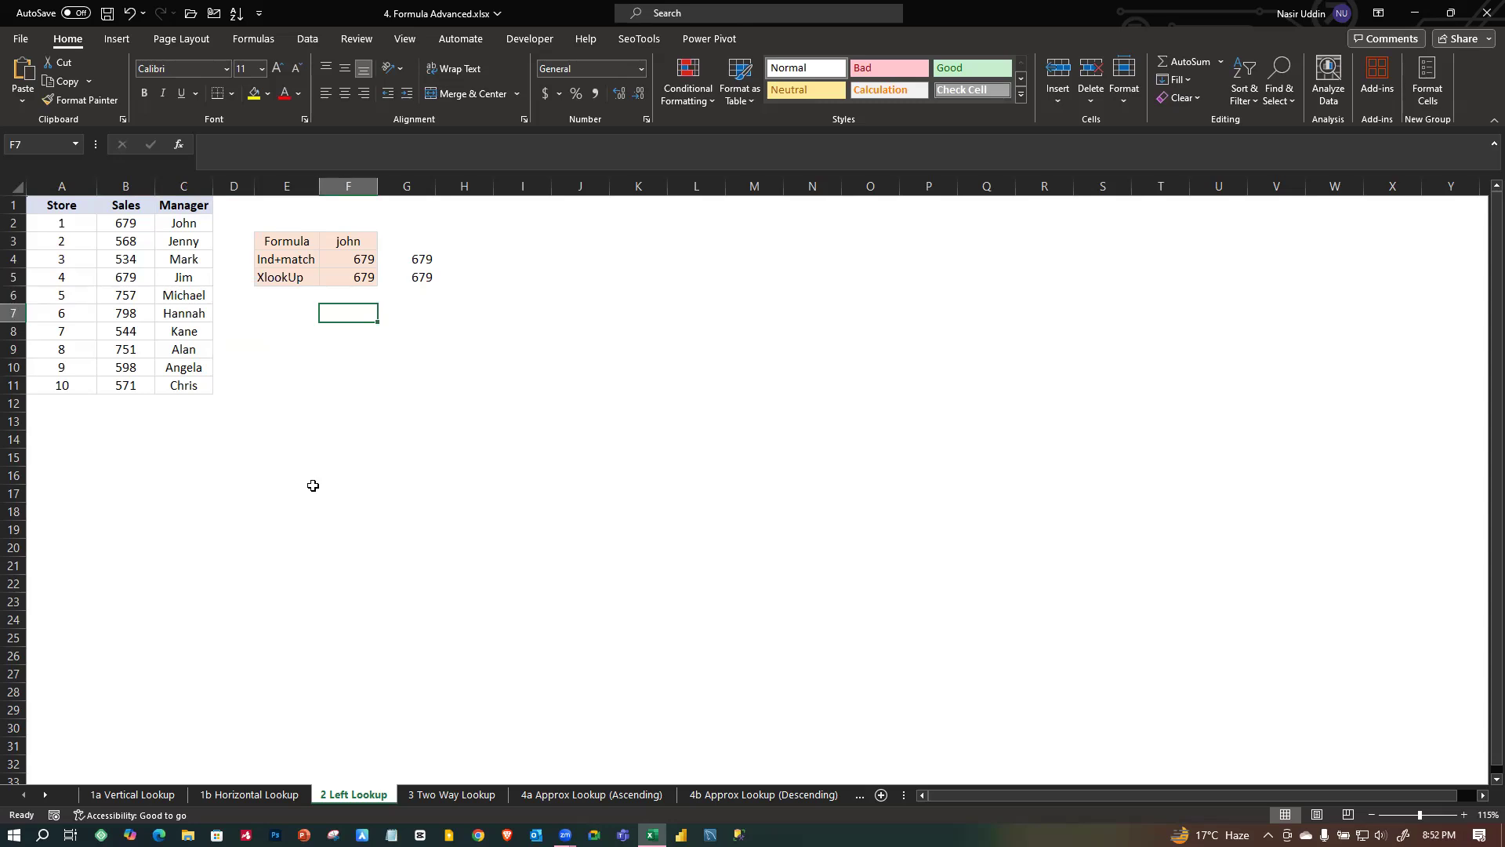
Switch to the 3 Two Way Lookup sheet.
left_click(454, 795)
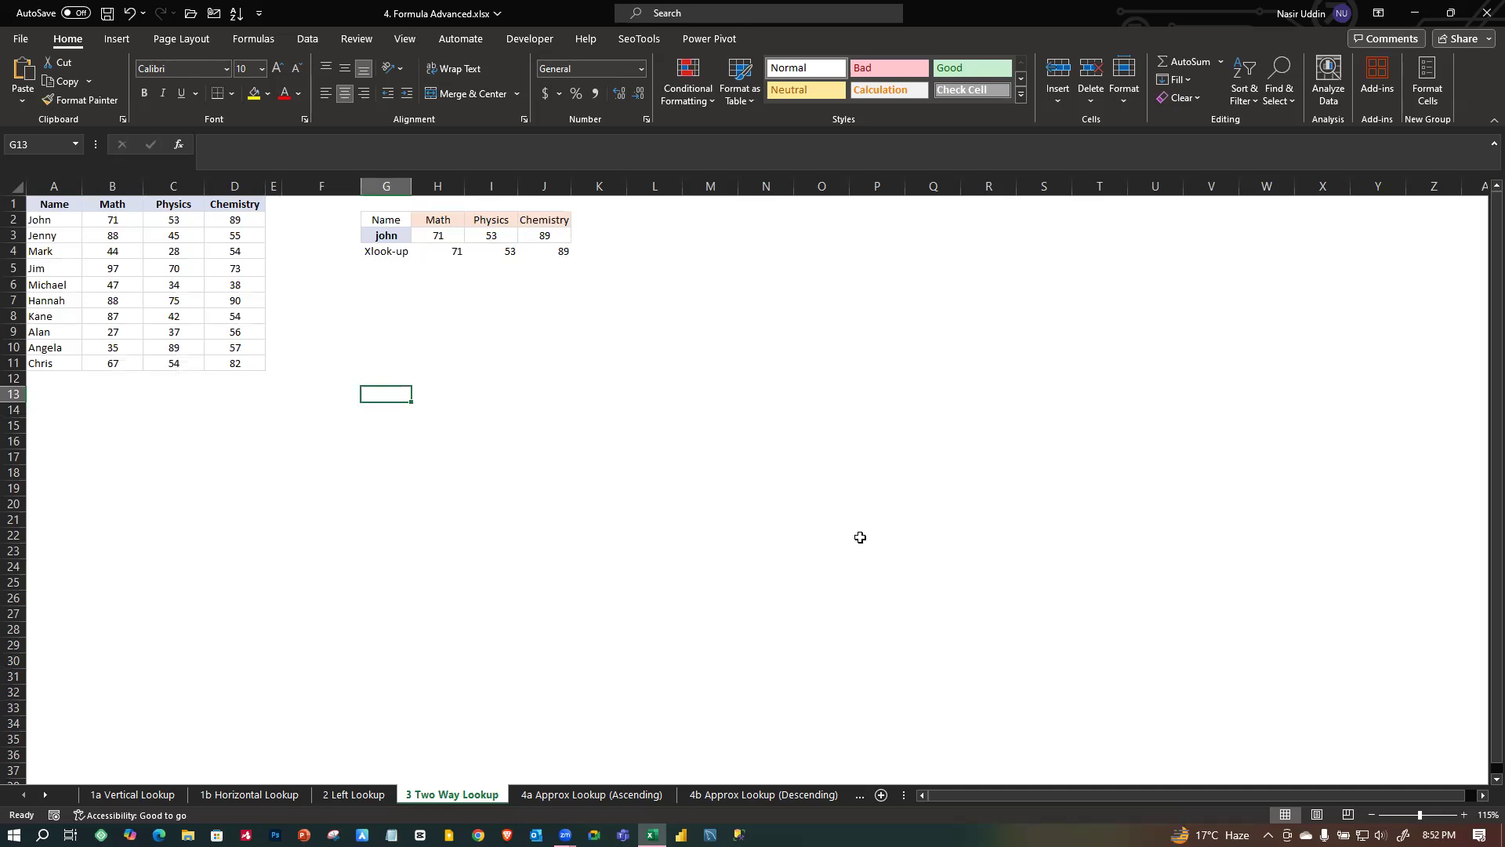
left_click(406, 394)
key("Right")
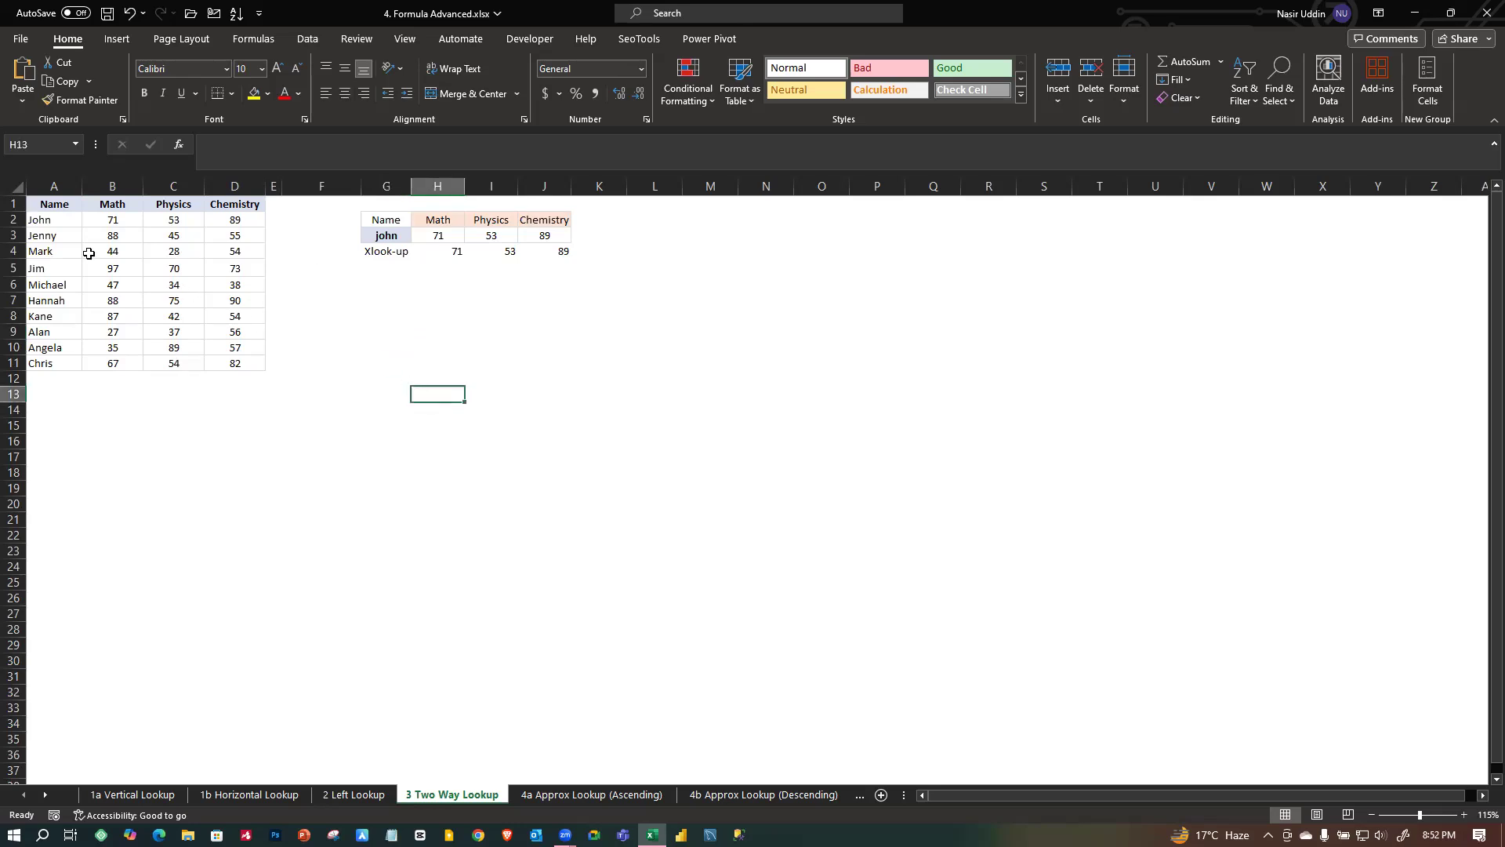
left_click(369, 302)
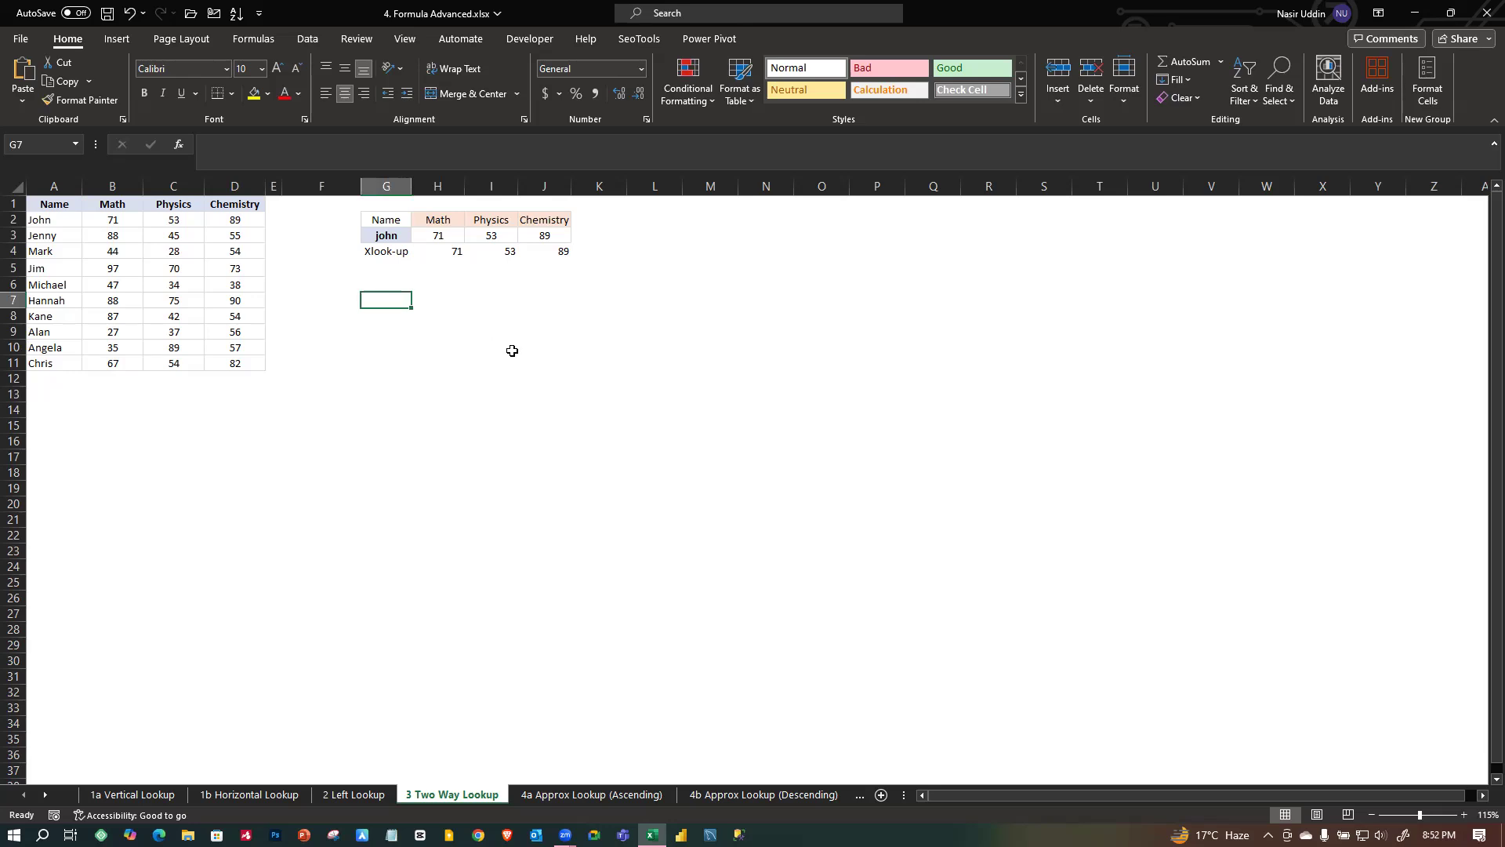
key("Right")
key("Right")
key("Right")
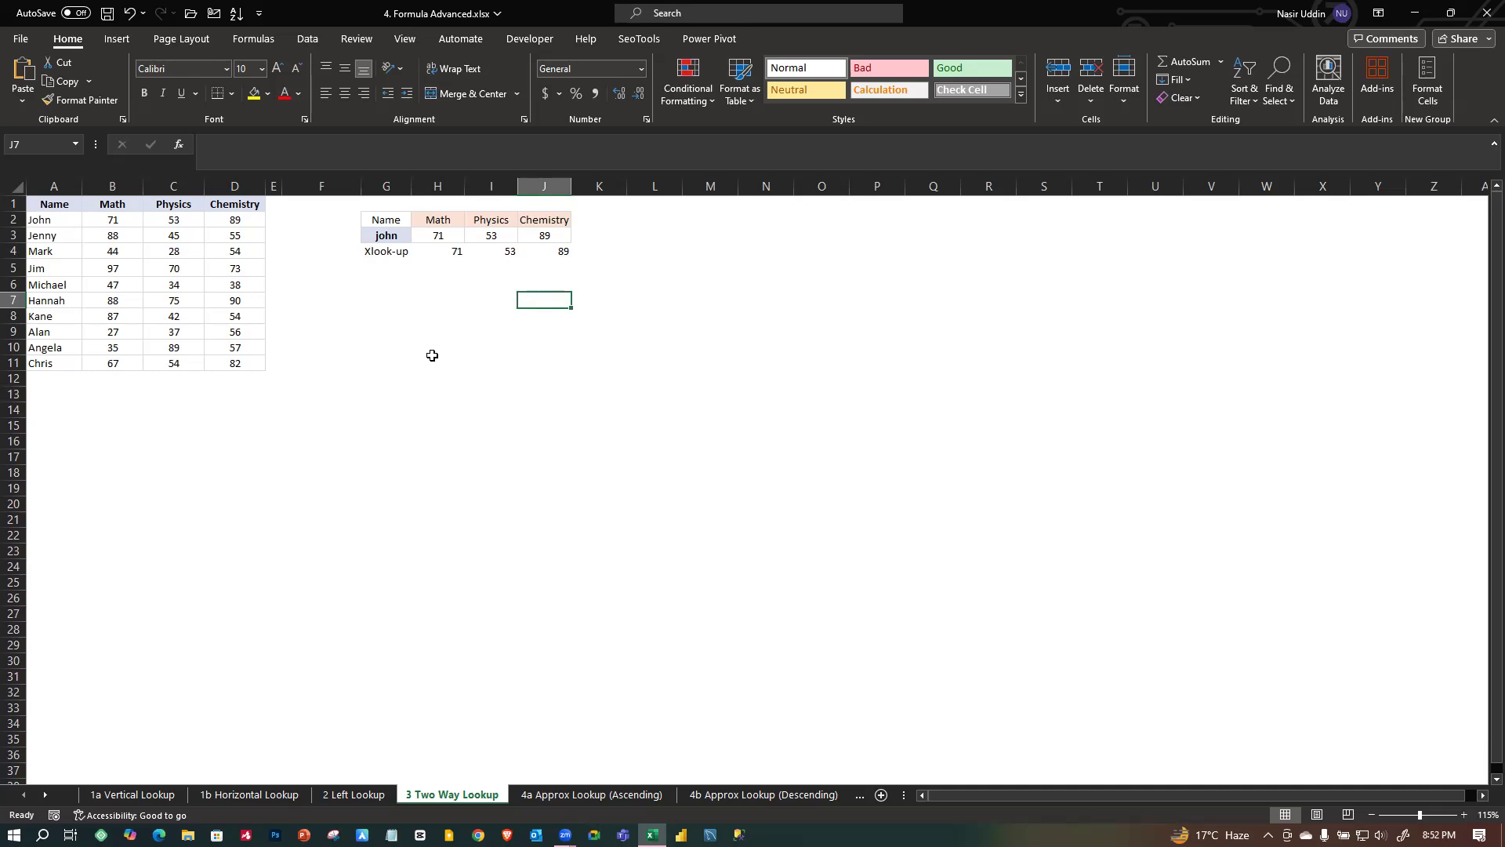
left_click(368, 317)
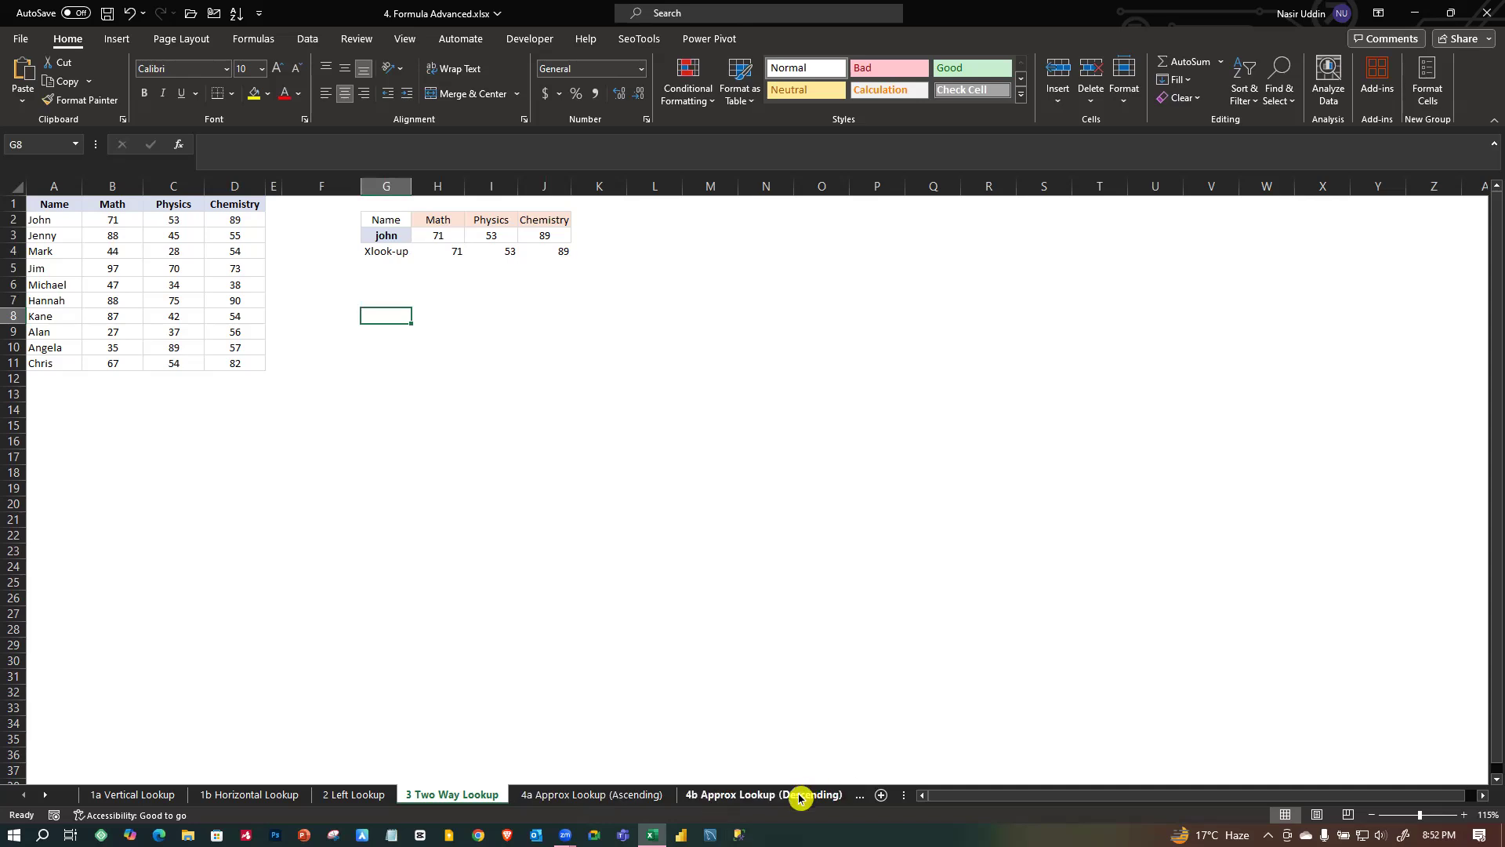
left_click(372, 285)
left_click(387, 318)
left_click(382, 290)
left_click(380, 319)
left_click(379, 290)
left_click(380, 314)
left_click(379, 289)
left_click(381, 314)
left_click(381, 303)
left_click(380, 286)
left_click(384, 301)
left_click(381, 285)
left_click(374, 304)
left_click(377, 286)
left_click(380, 315)
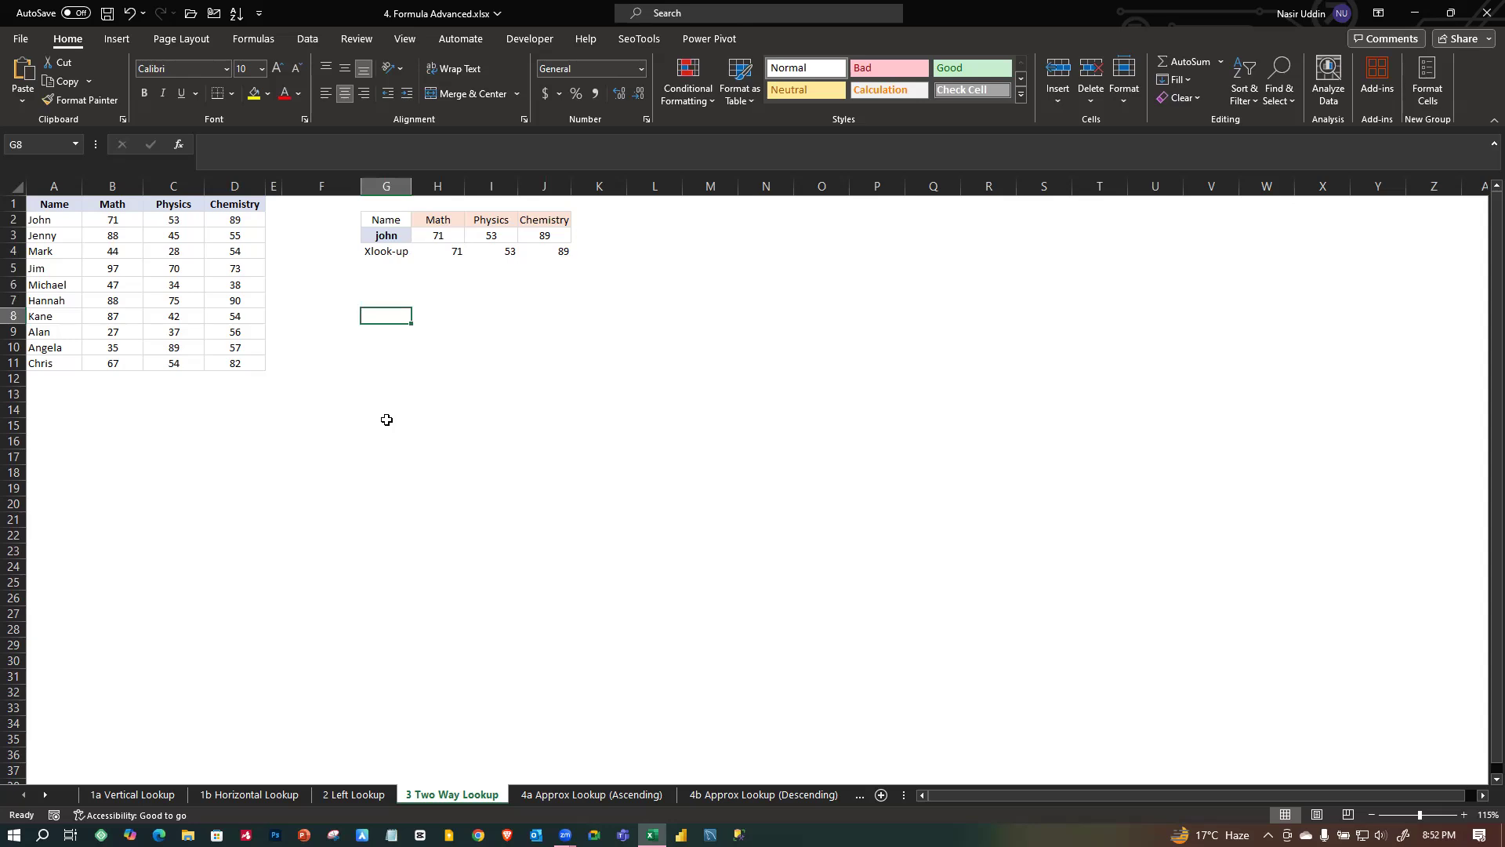
Examine the names and subject headers of the score table, then the lookup name, subjects and INDEX/MATCH formula in the G2:J3 block.
left_click(40, 219)
left_click(40, 252)
left_click(116, 203)
left_click(191, 205)
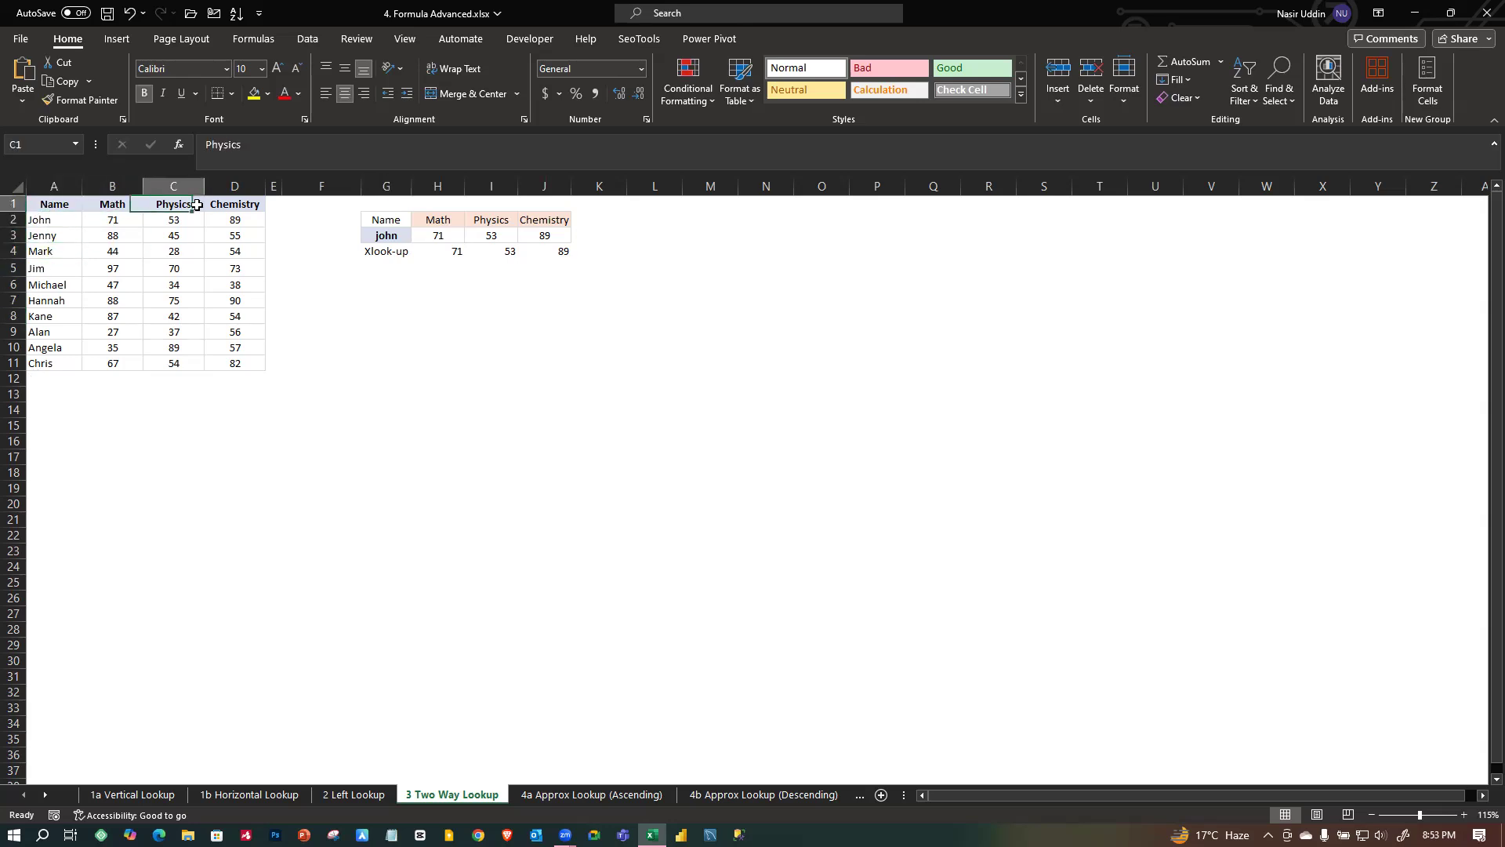
left_click(264, 314)
left_click(387, 220)
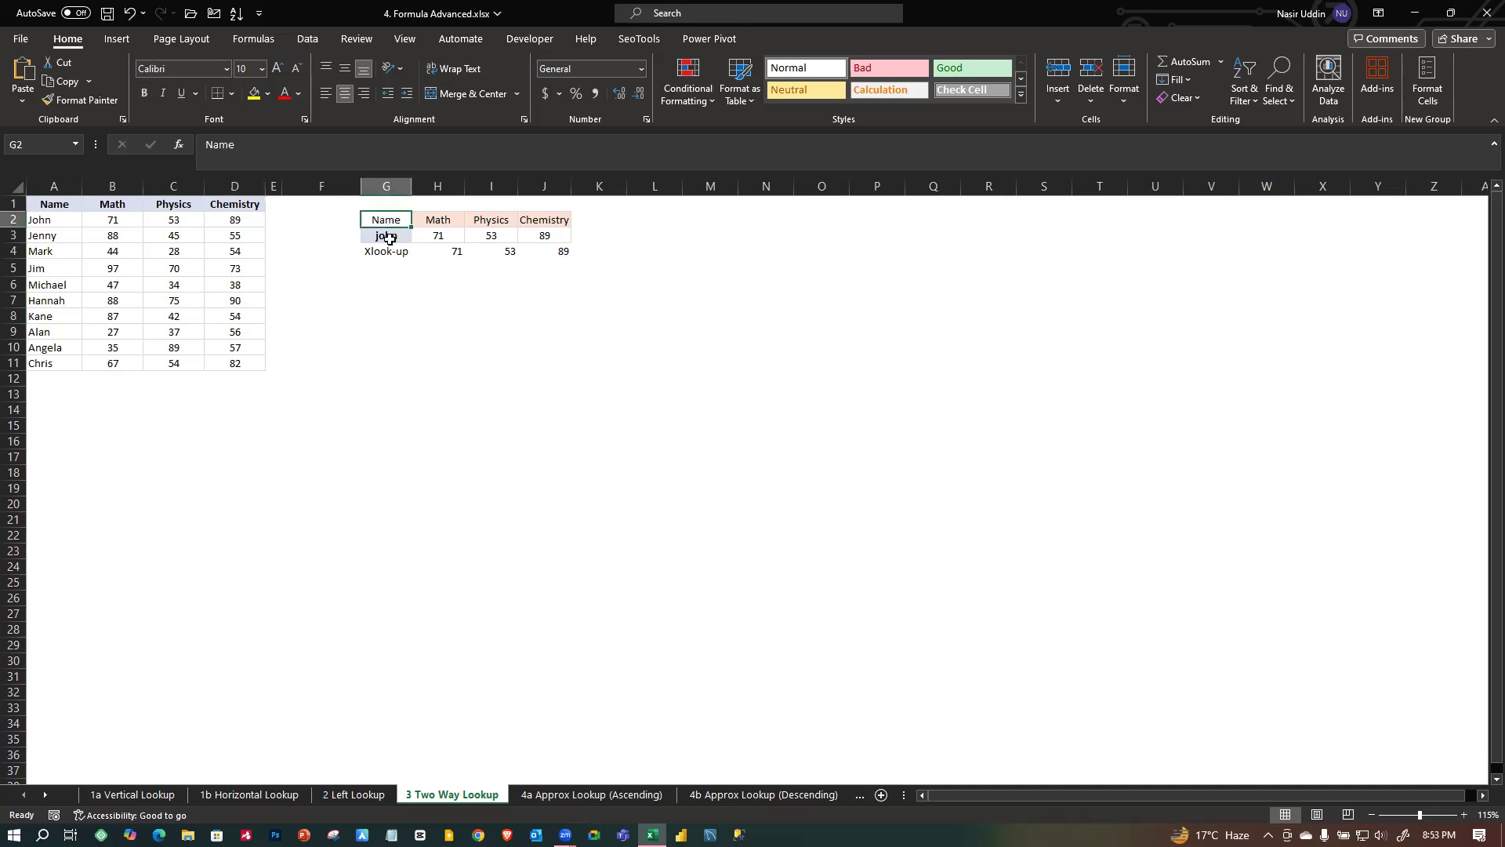
left_click(386, 238)
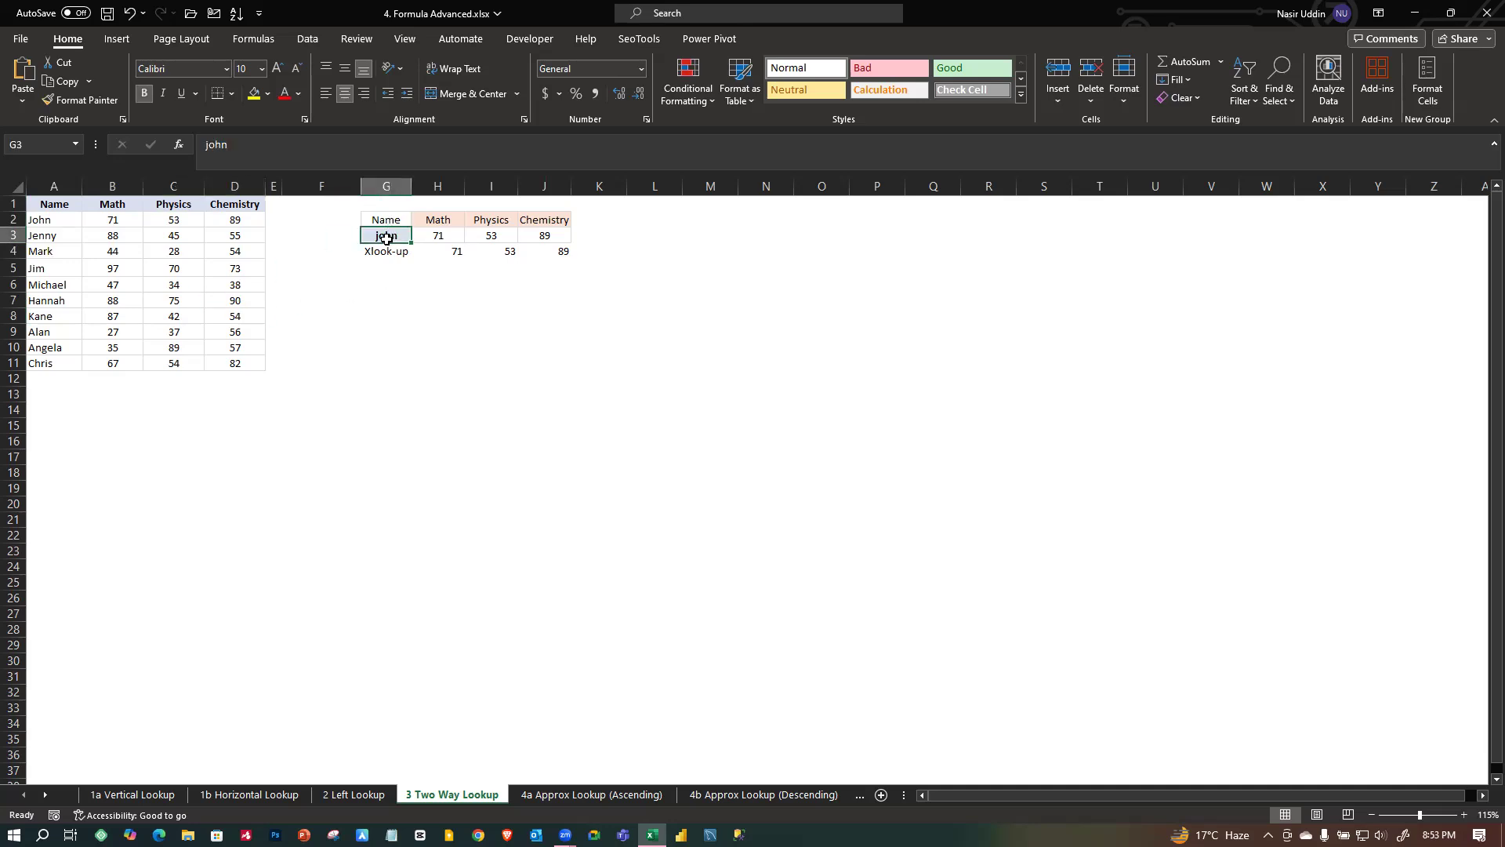
left_click(441, 220)
left_click(485, 220)
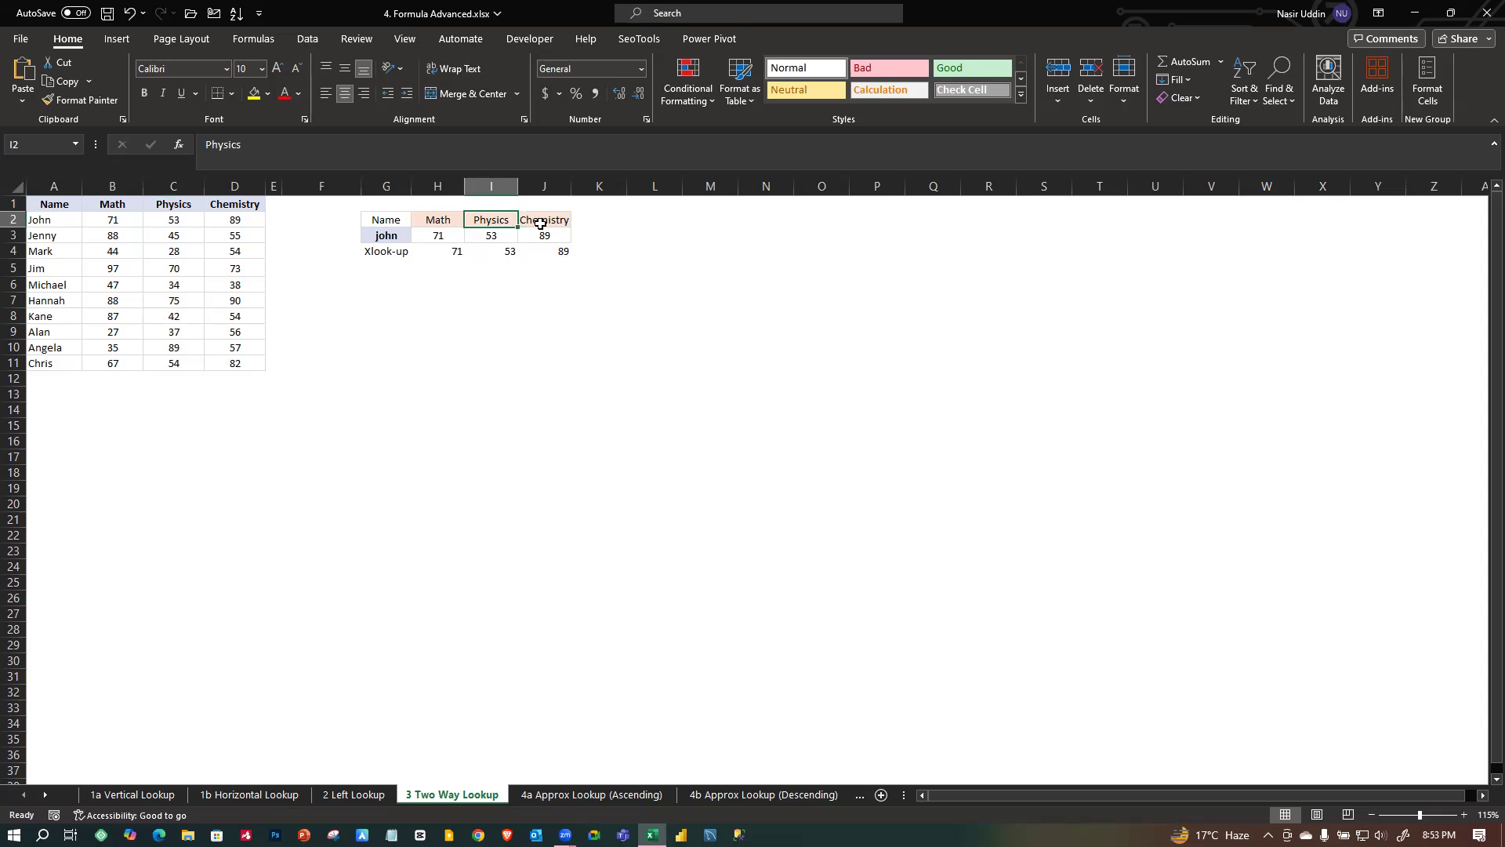
left_click(394, 237)
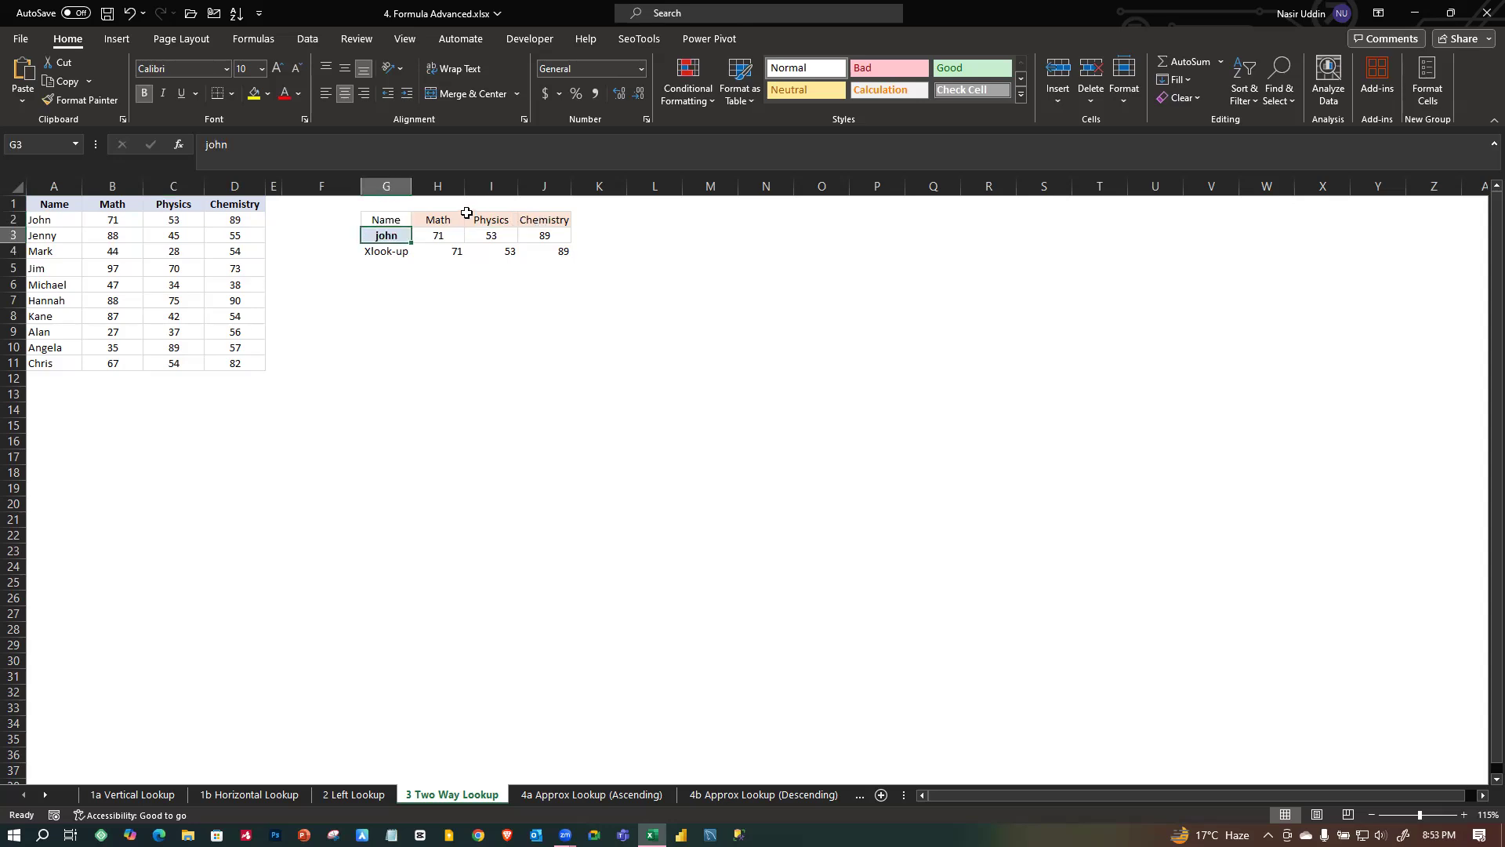
left_click(433, 235)
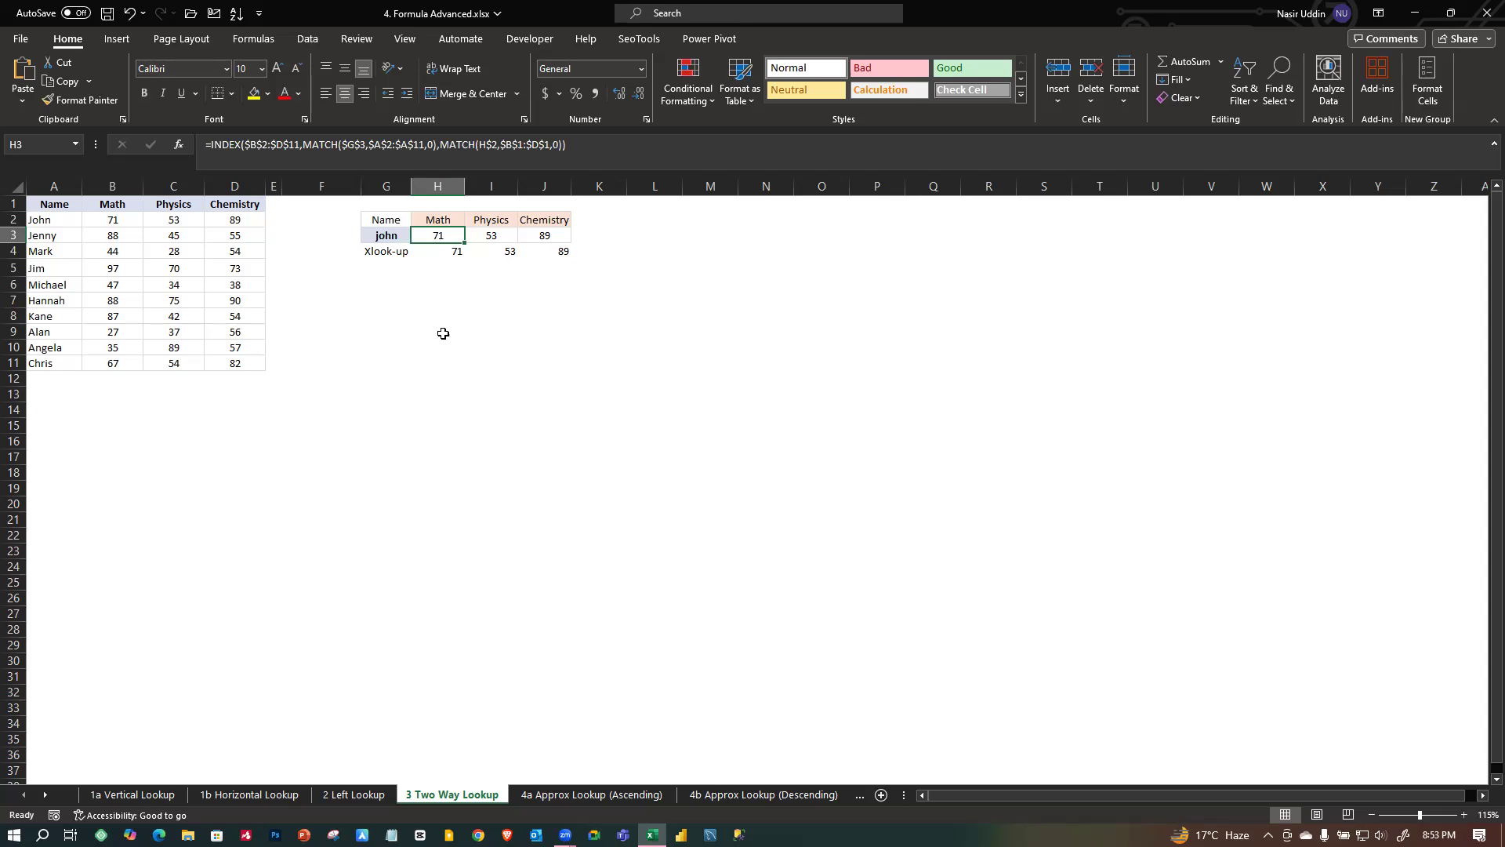
left_click(381, 235)
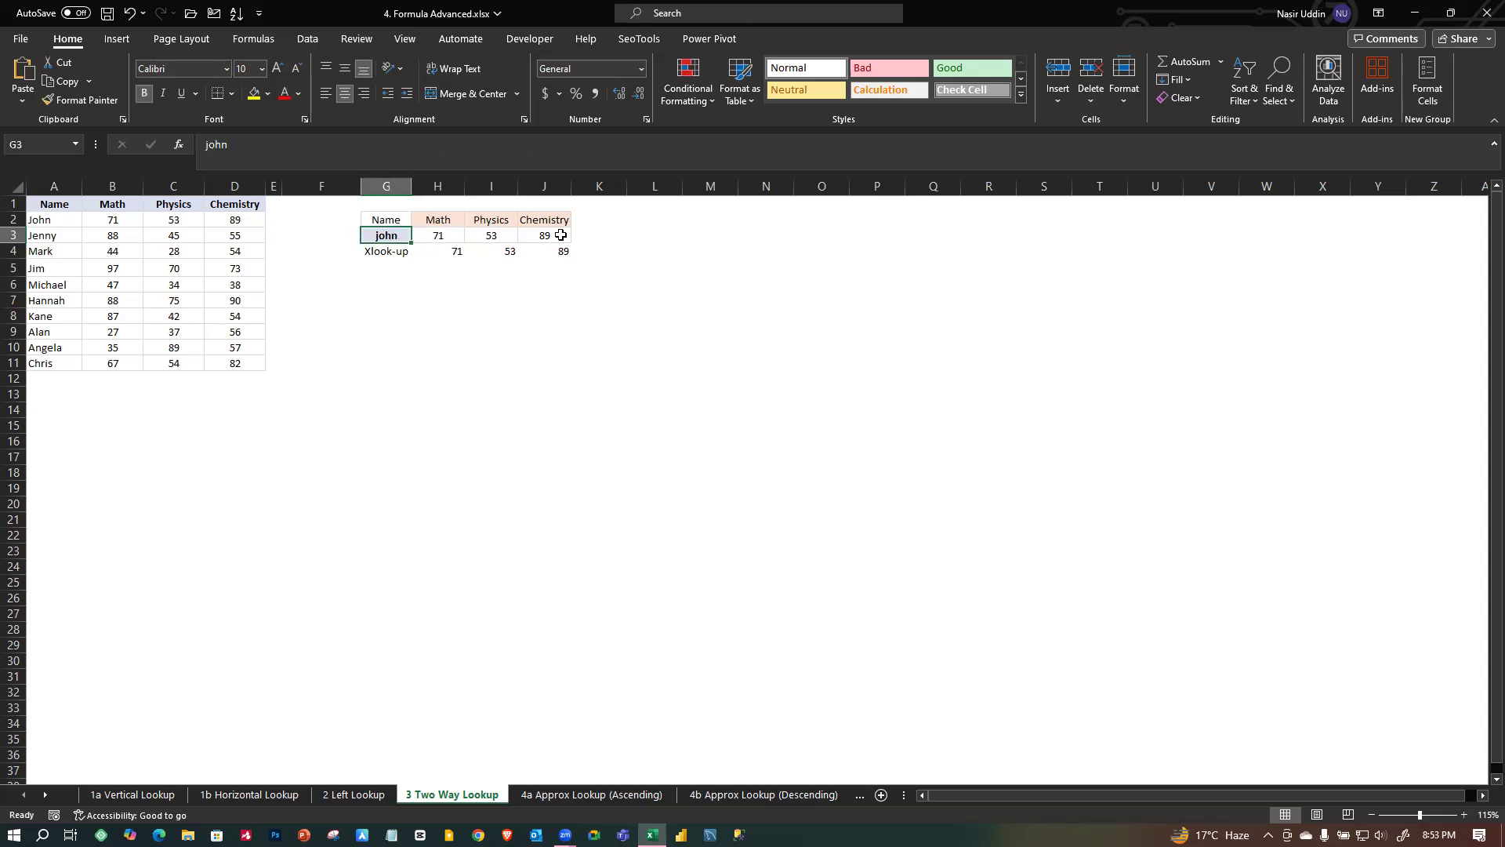
Compare the Xlook-up row label with the lookup name and the INDEX/MATCH cells H3 to J3 above it.
left_click(460, 299)
left_click(377, 253)
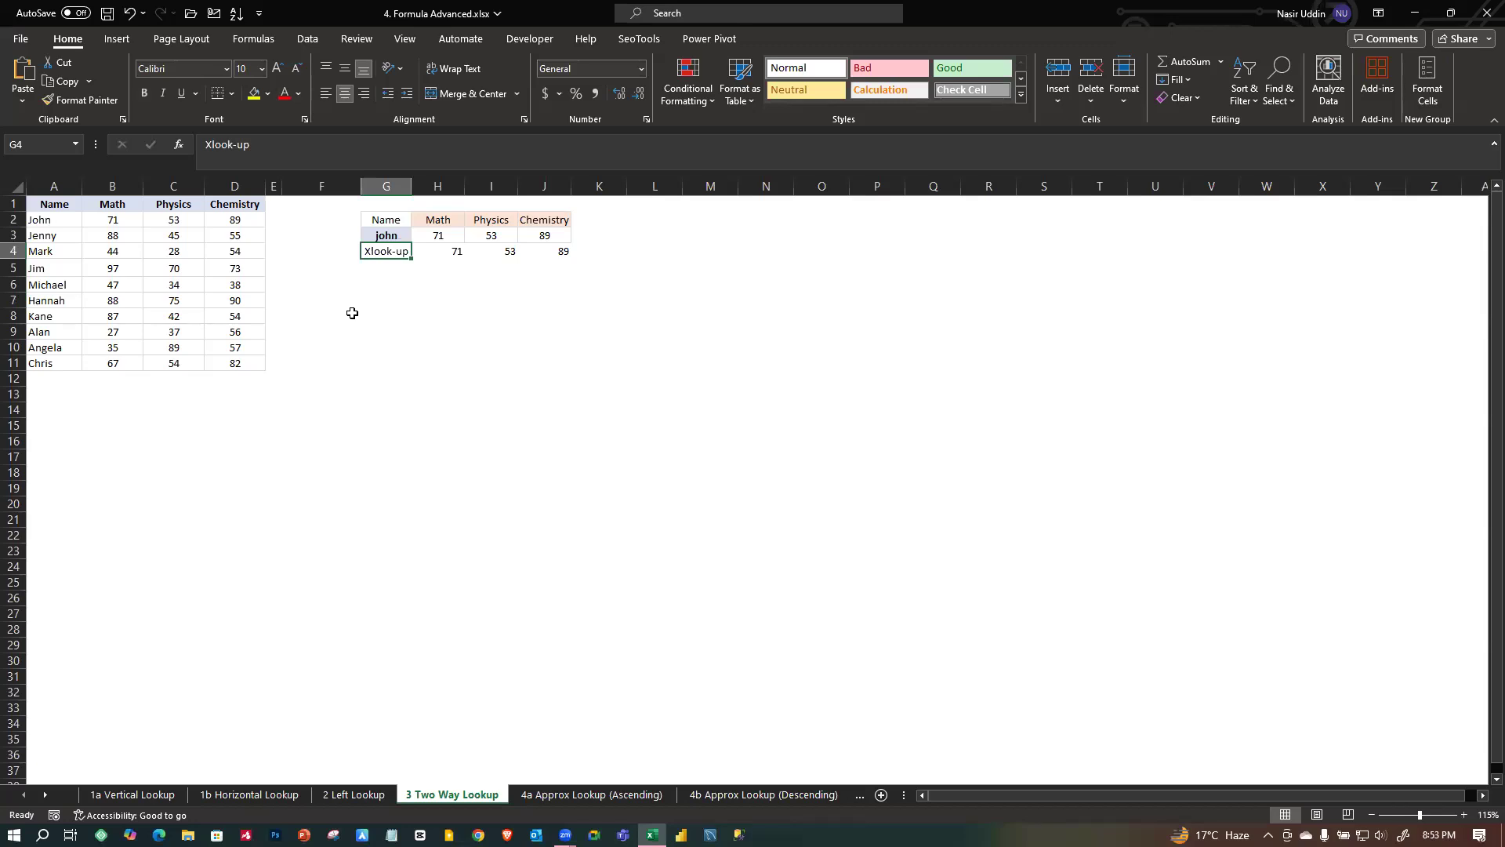
left_click(408, 313)
left_click_drag(388, 252, 388, 268)
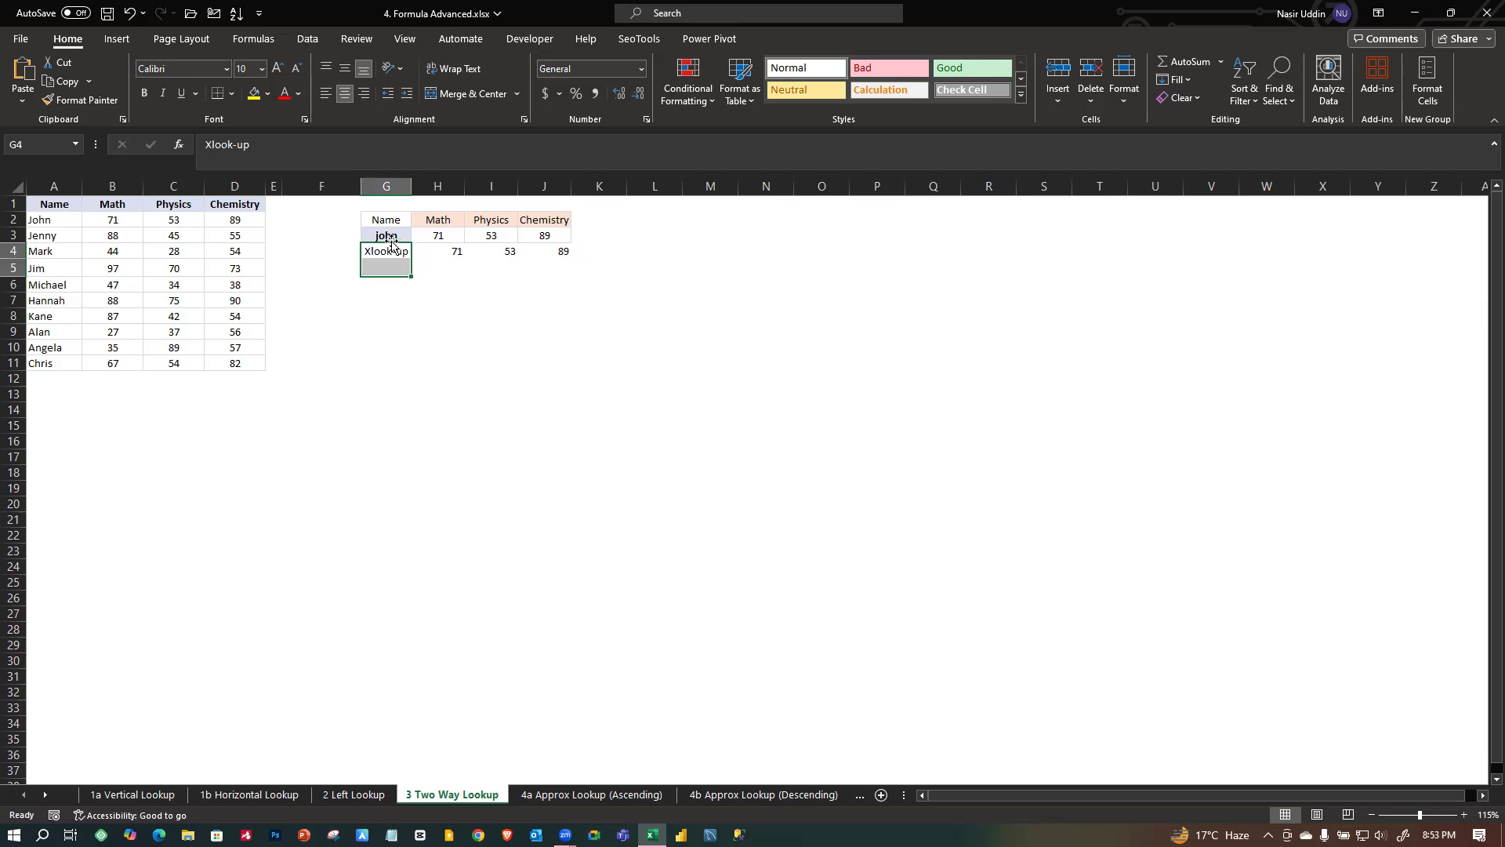
left_click(430, 359)
left_click(388, 237)
left_click(386, 253)
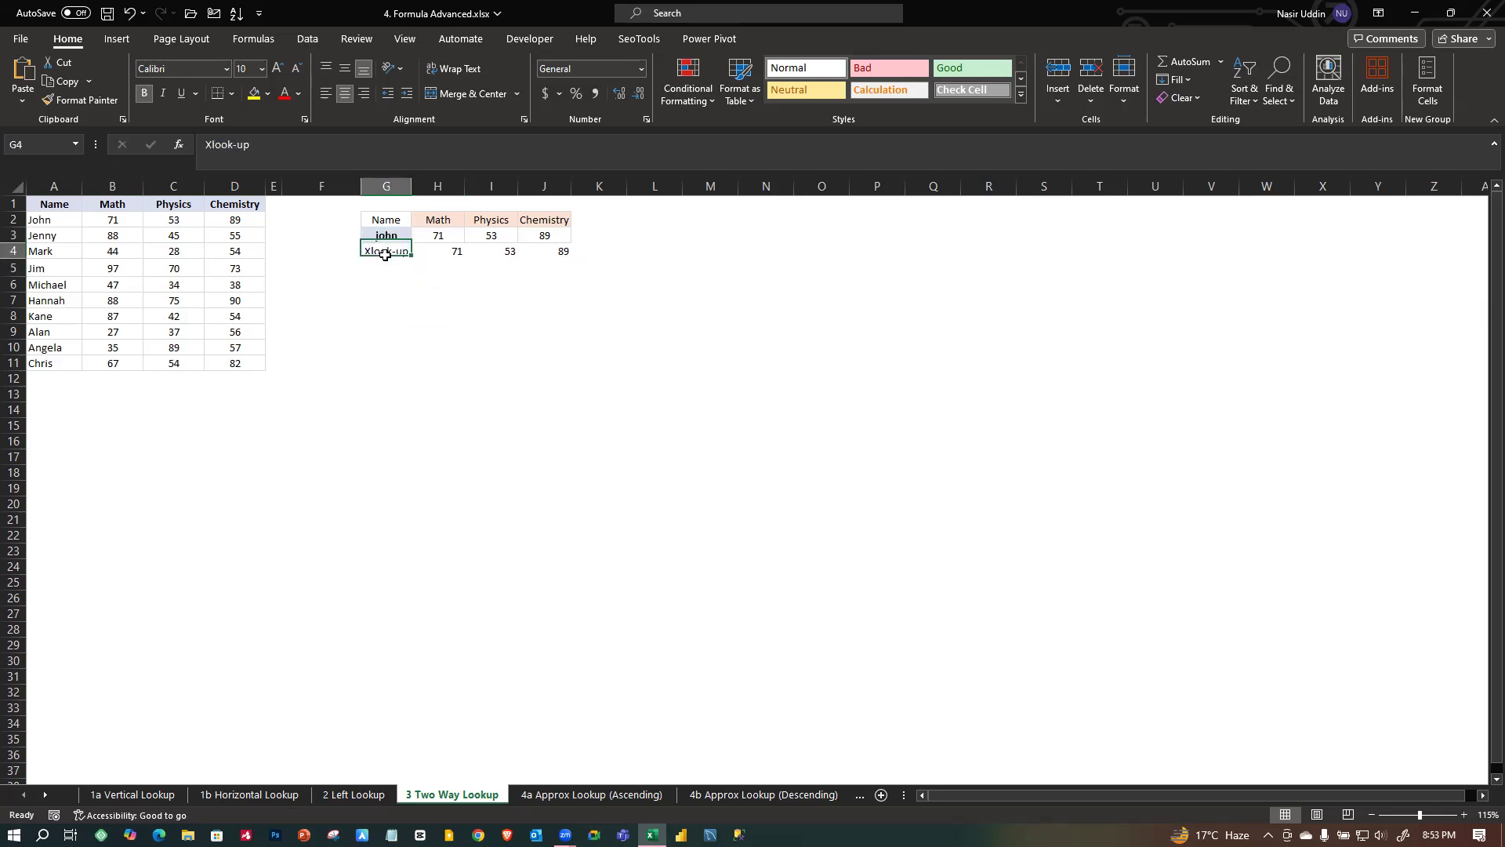
left_click(447, 234)
left_click(494, 235)
left_click(543, 235)
left_click(506, 300)
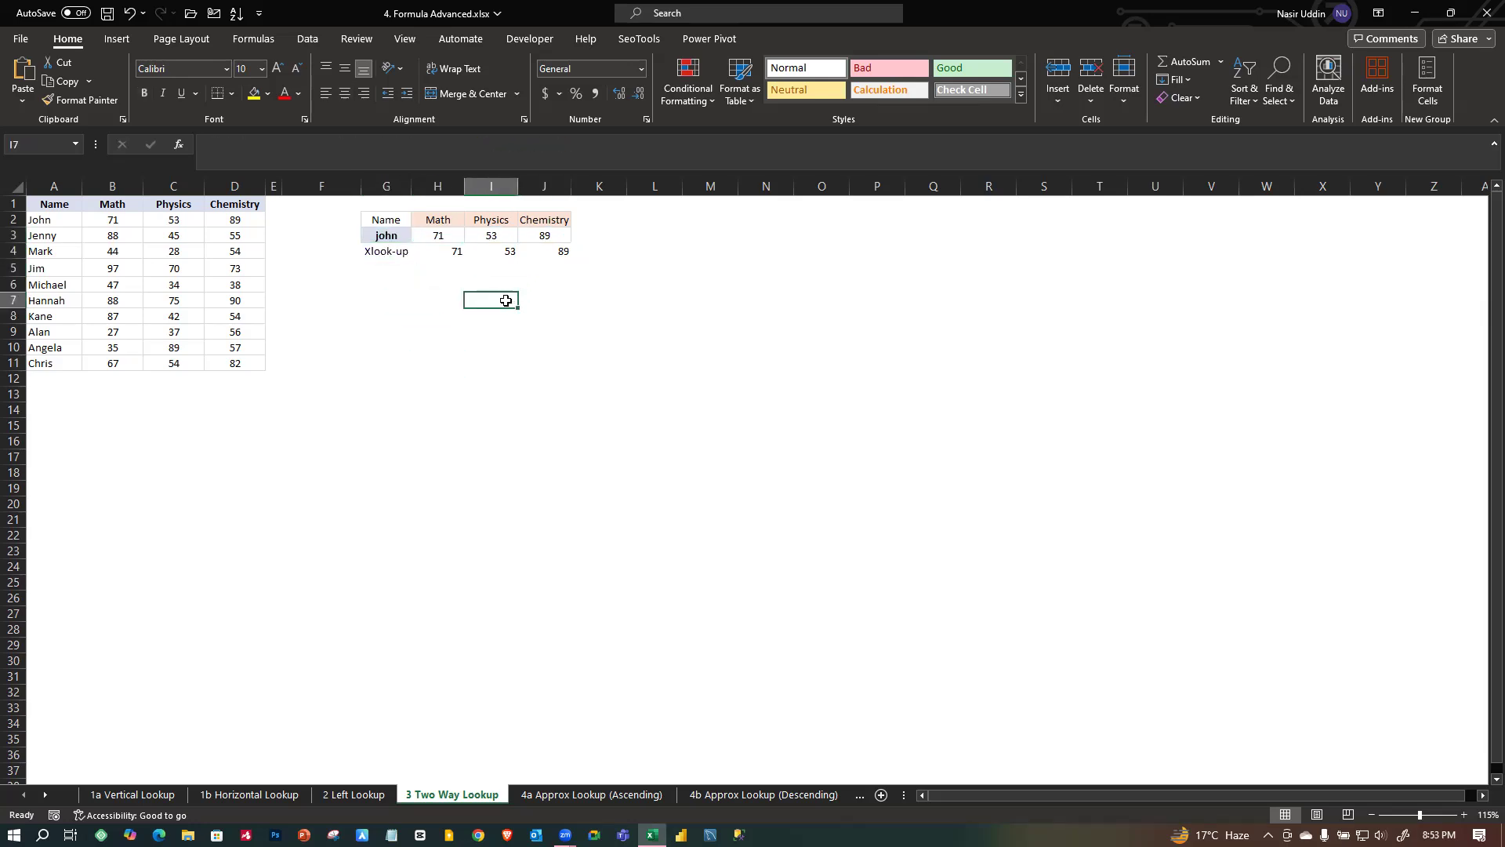
Label cell G9 as Ind+mat.
left_click(406, 328)
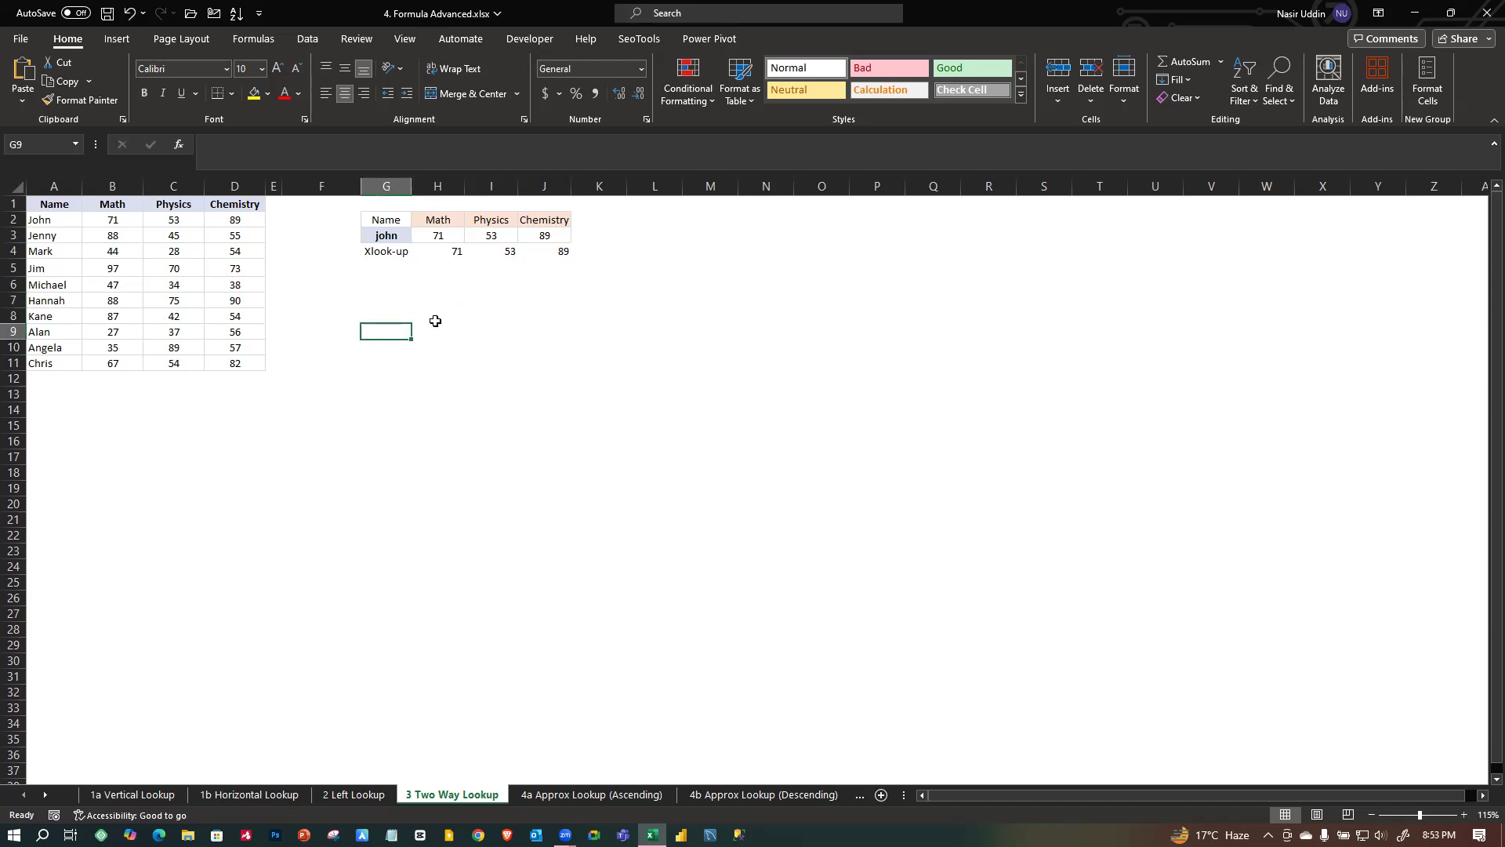
type("Ind")
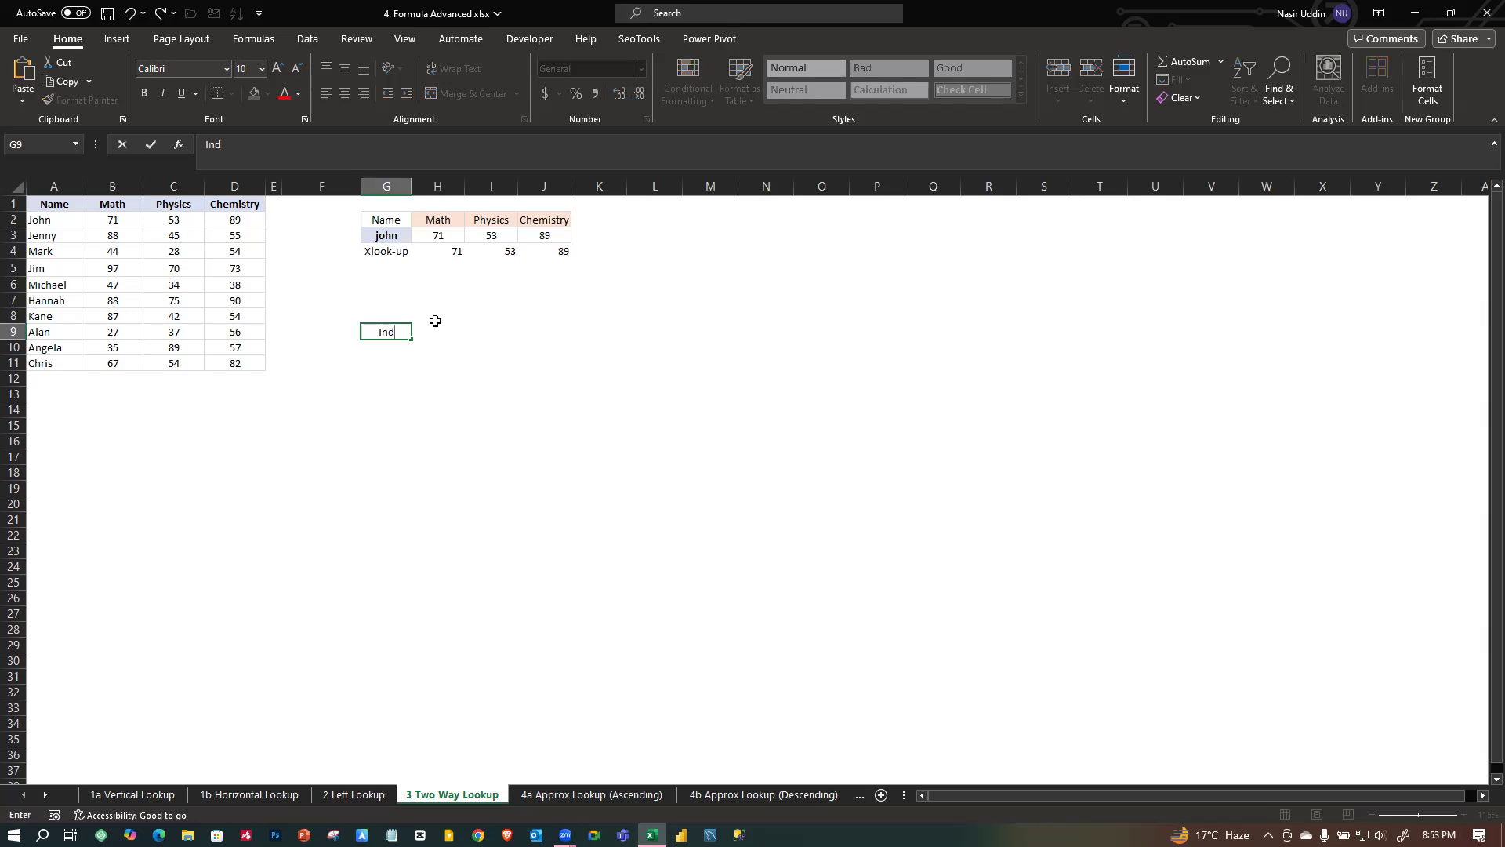
type("+mat")
left_click(392, 392)
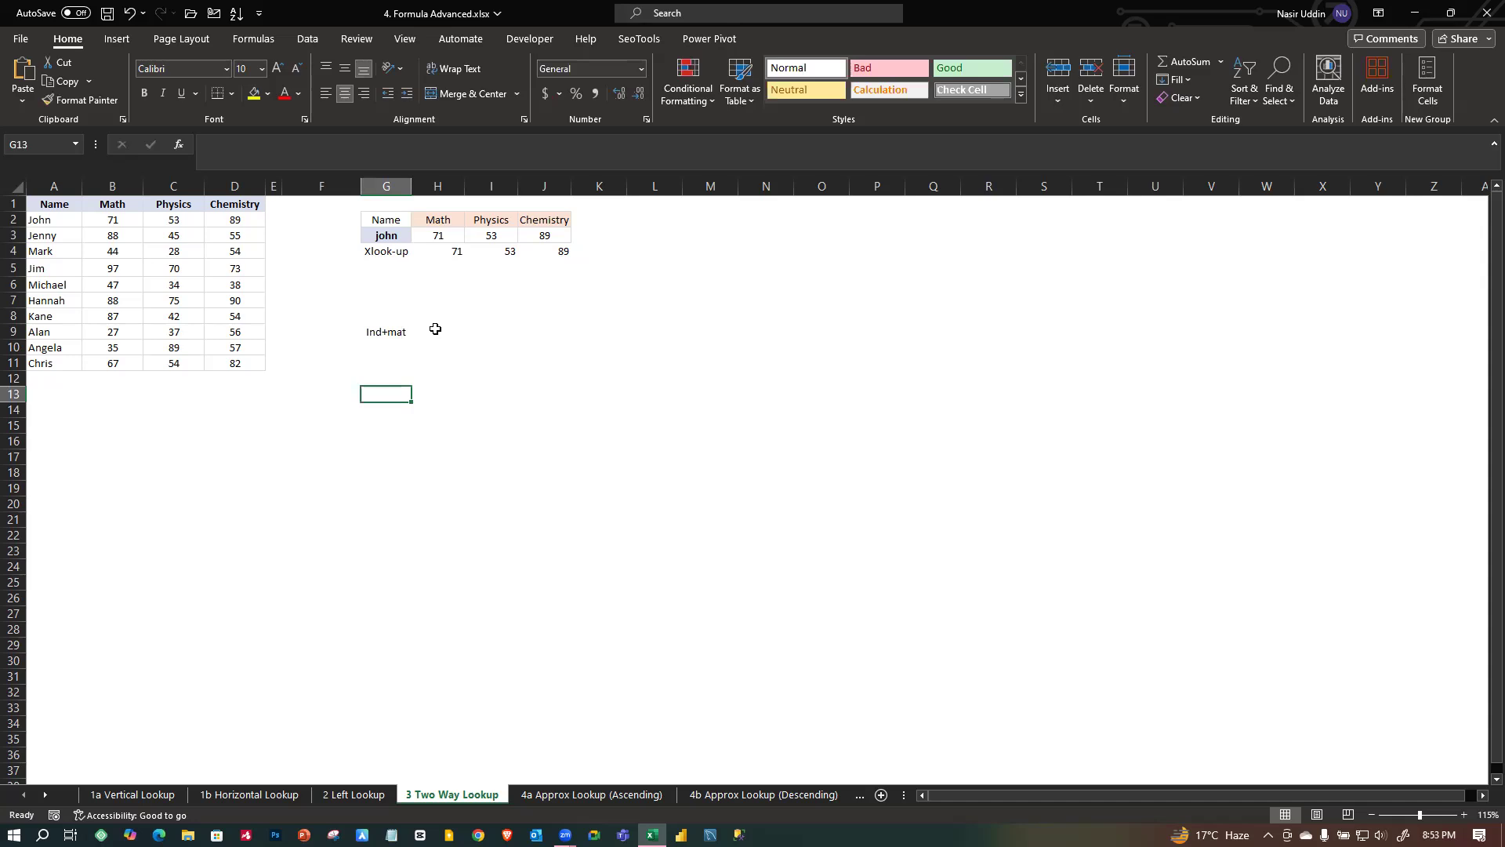
left_click(435, 329)
type("=")
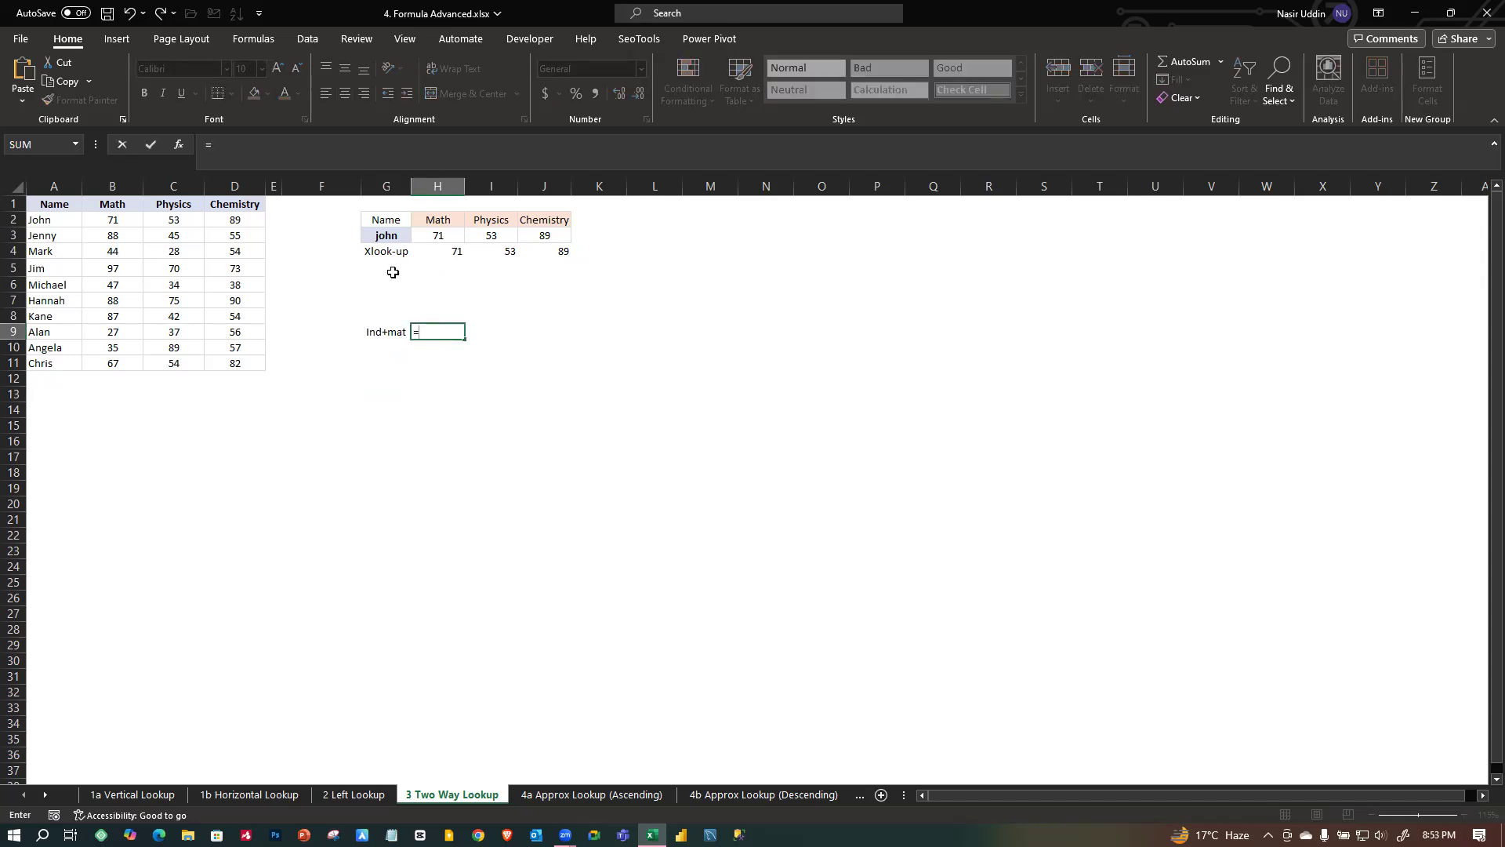
left_click(388, 235)
key("BackSpace")
key("BackSpace")
key("BackSpace")
key("Escape")
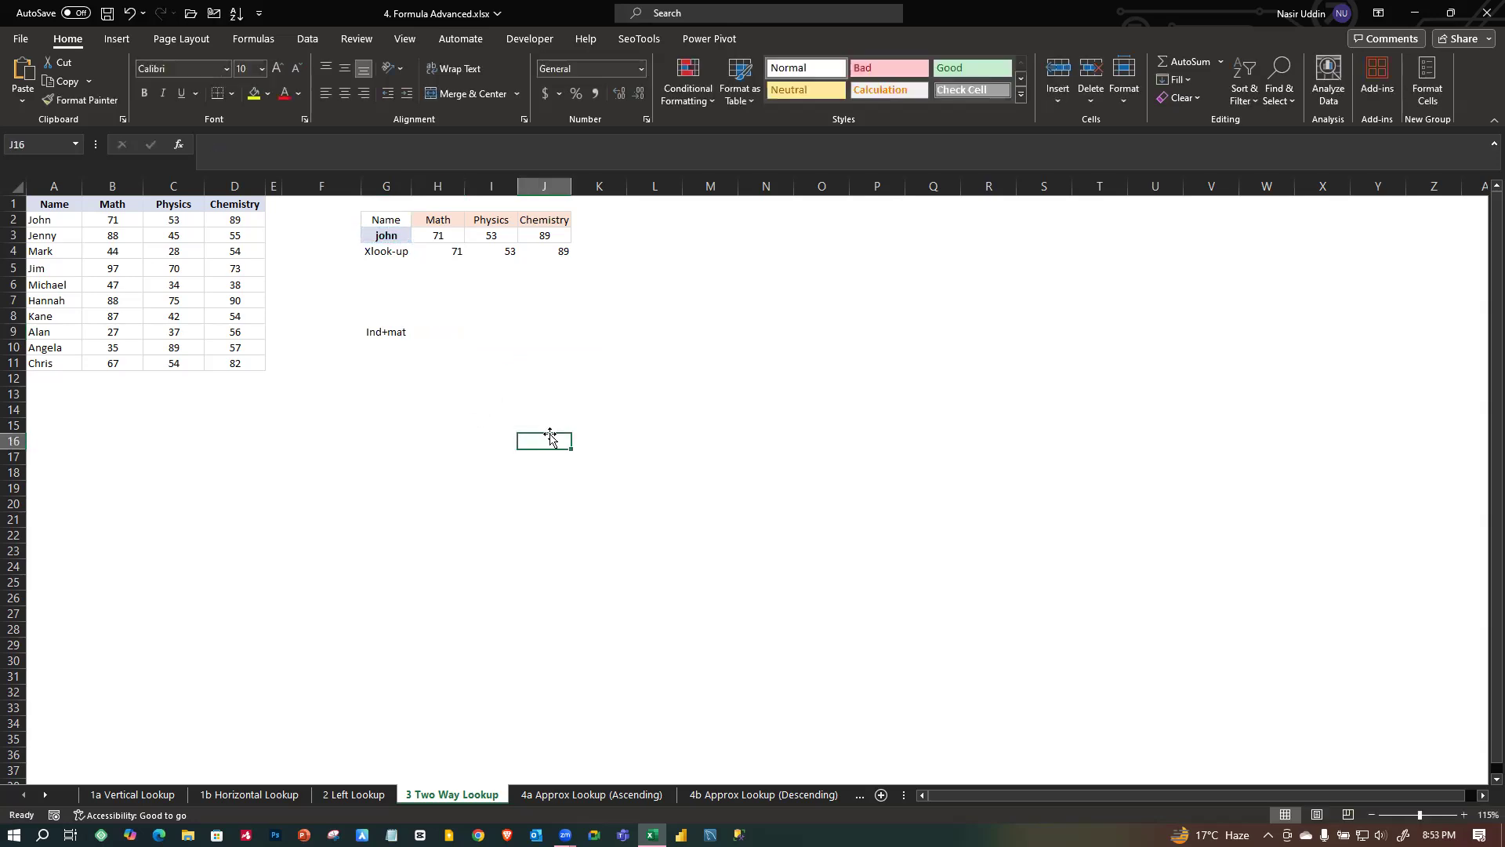
Change the lookup name in G3 to the name listed in A8 and check the results against scores B8:D8.
left_click(396, 234)
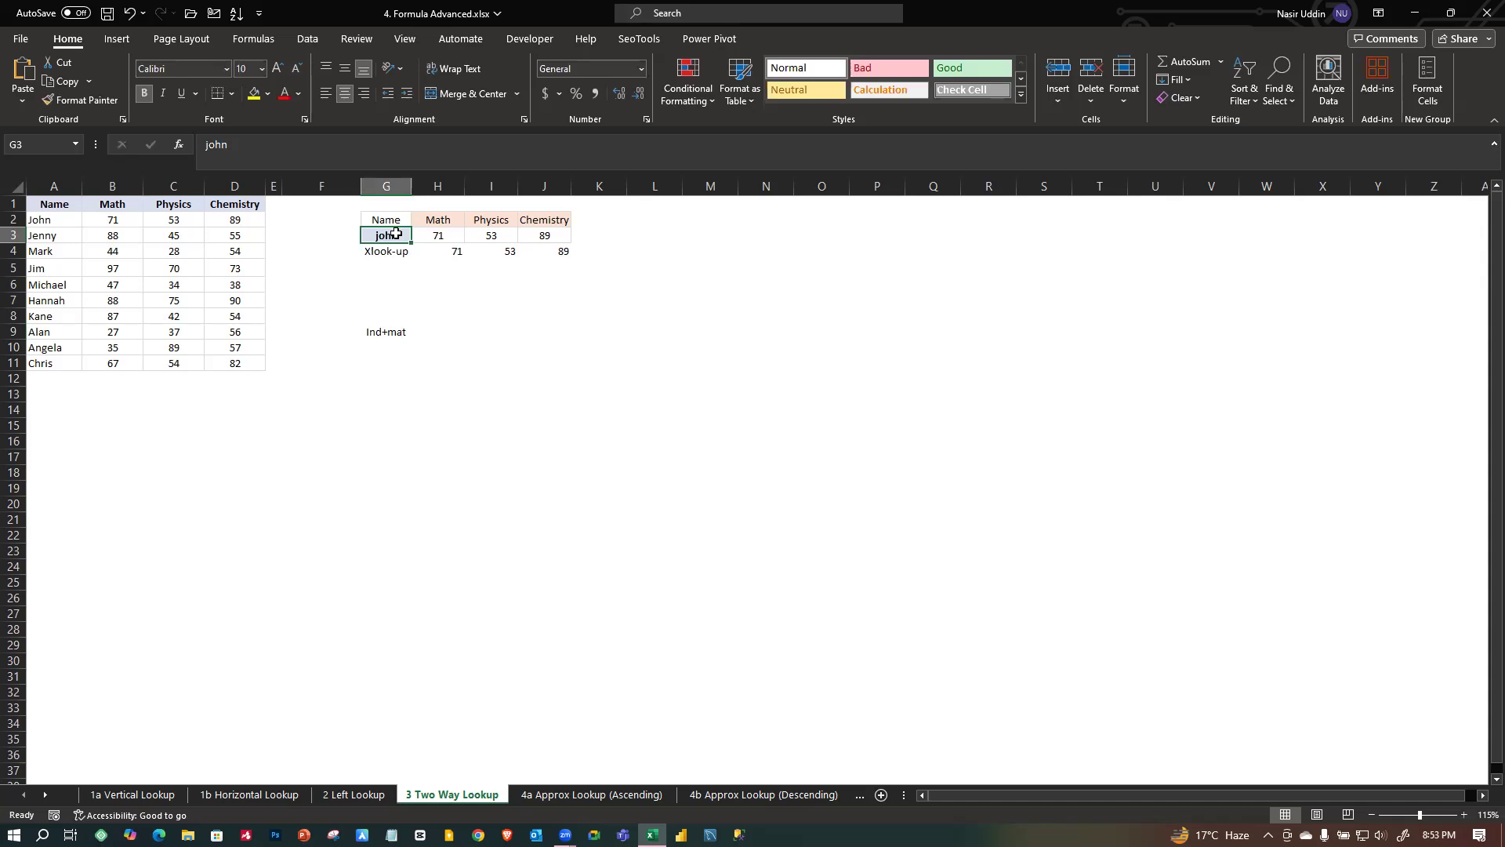
type("kane")
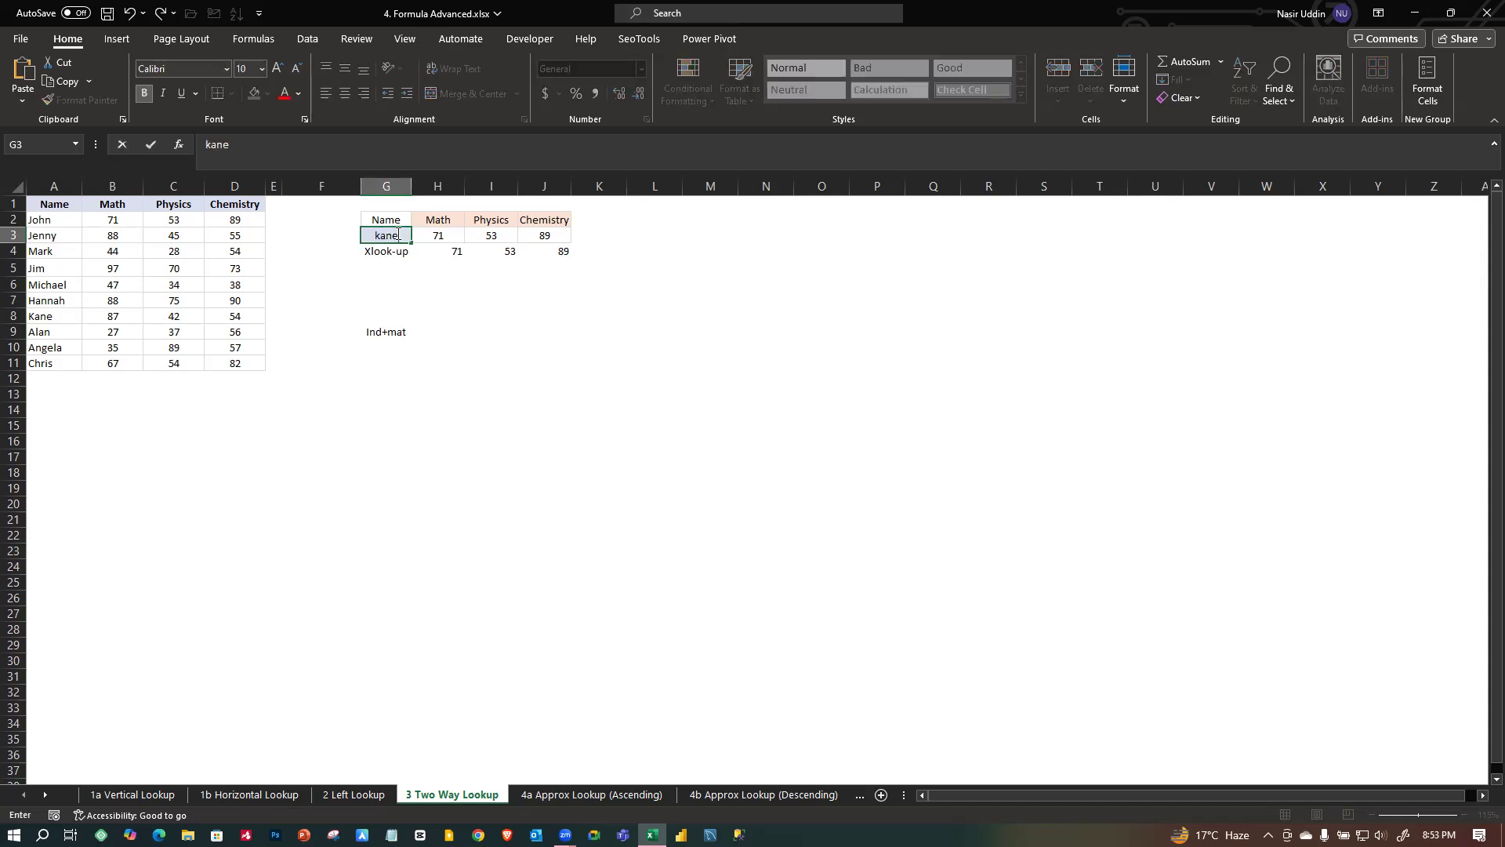
left_click(443, 301)
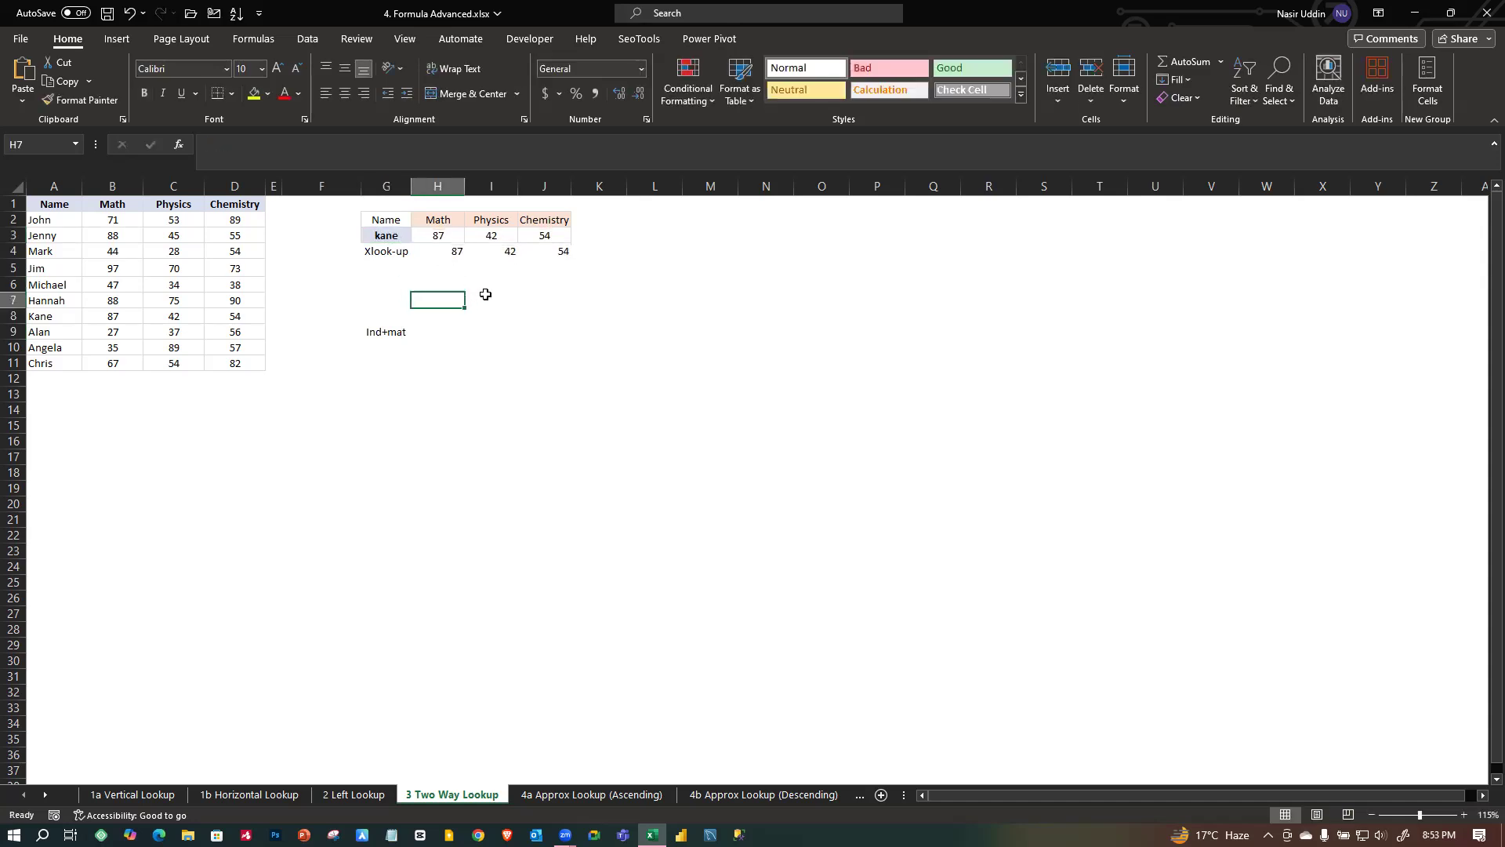
left_click(49, 318)
left_click_drag(113, 316, 234, 316)
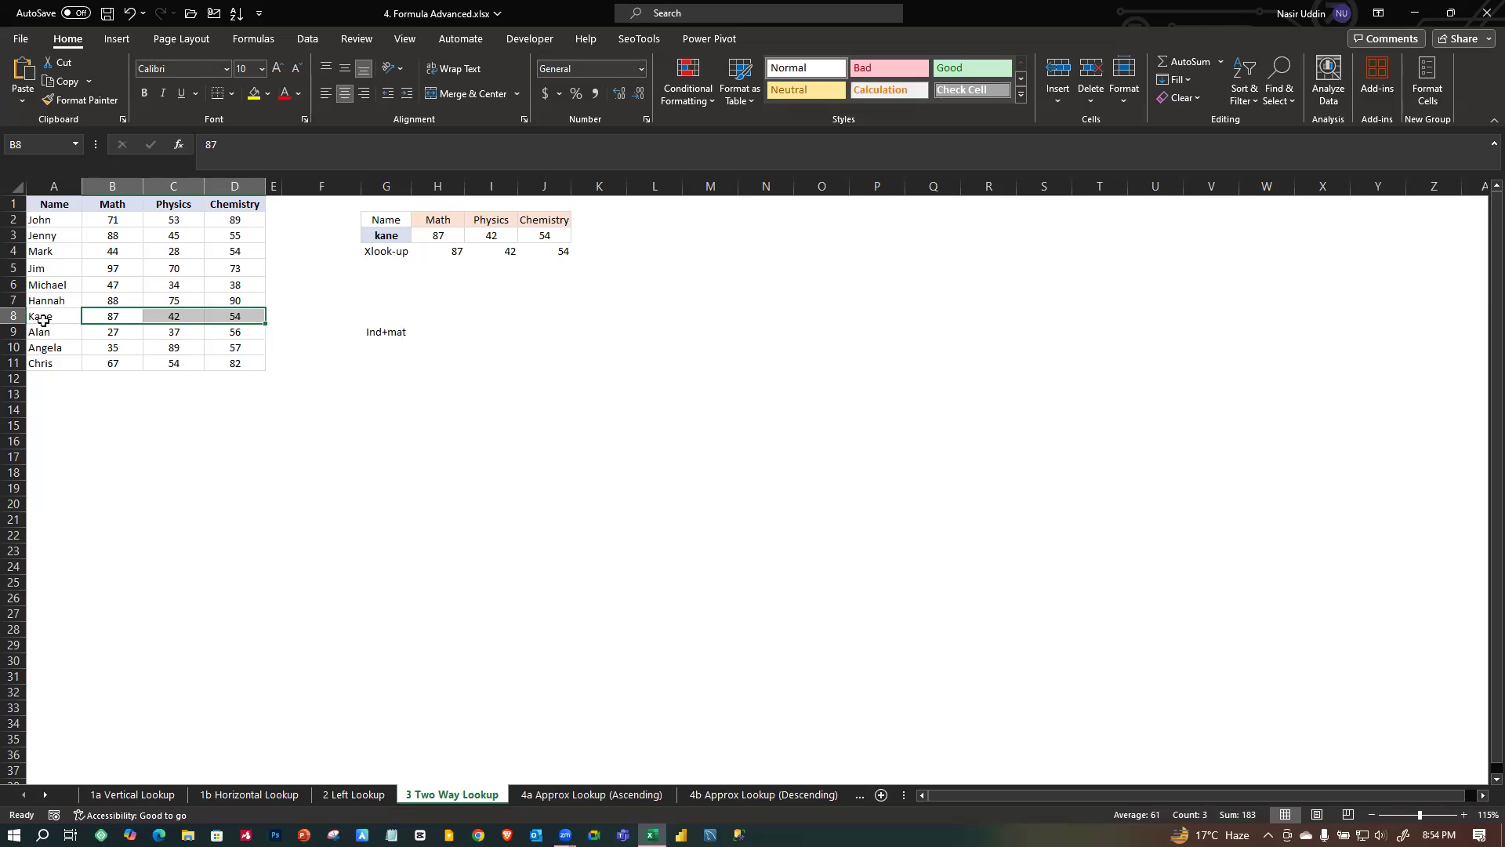
Examine the score table's name and subject headers, then the existing INDEX/MATCH formulas in I3 and J3.
left_click(52, 187)
left_click(114, 413)
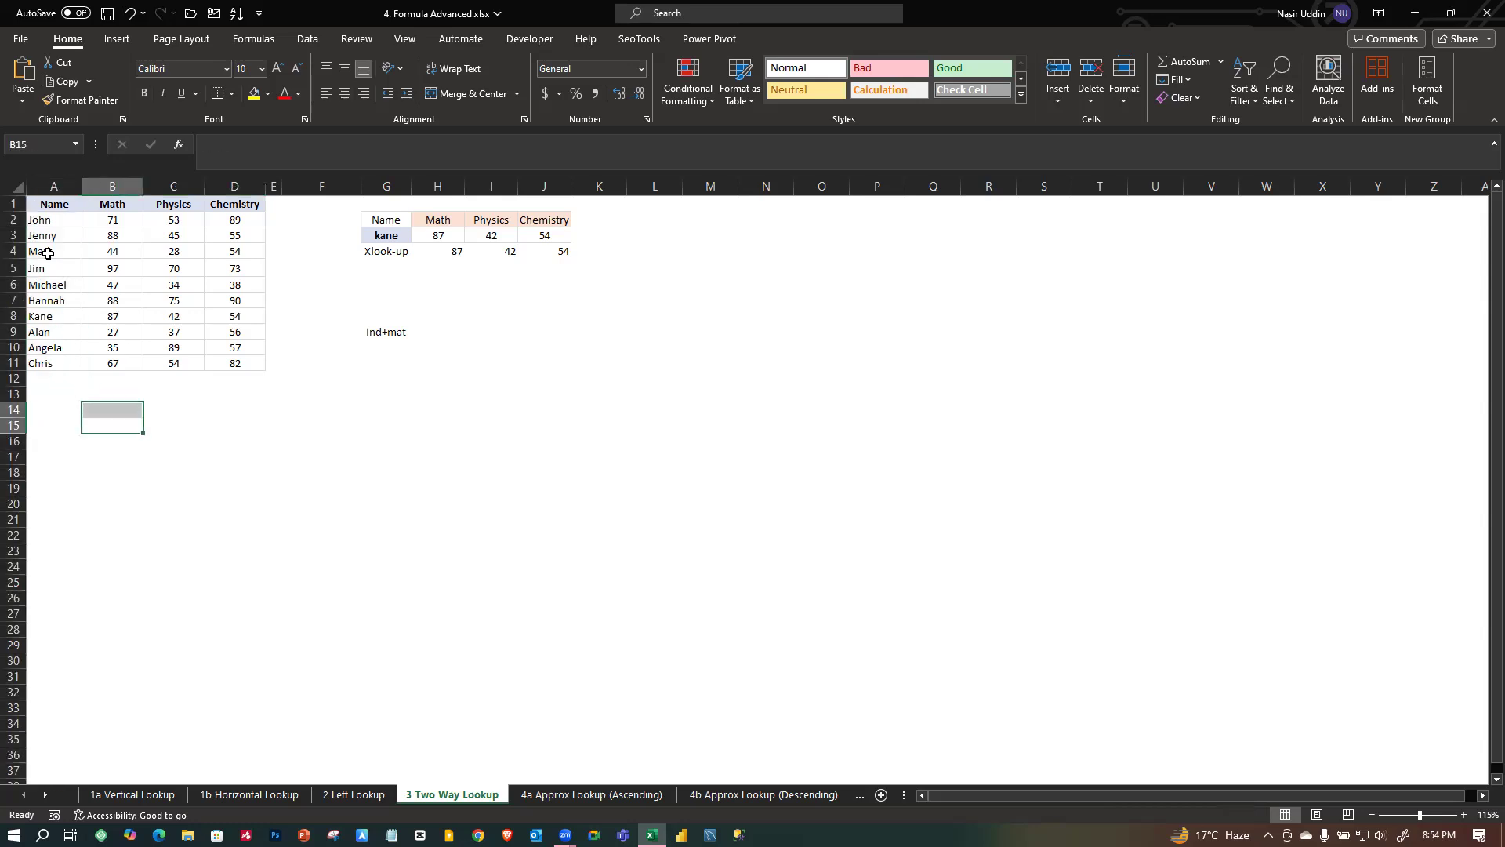
left_click(19, 206)
left_click(115, 205)
left_click(174, 205)
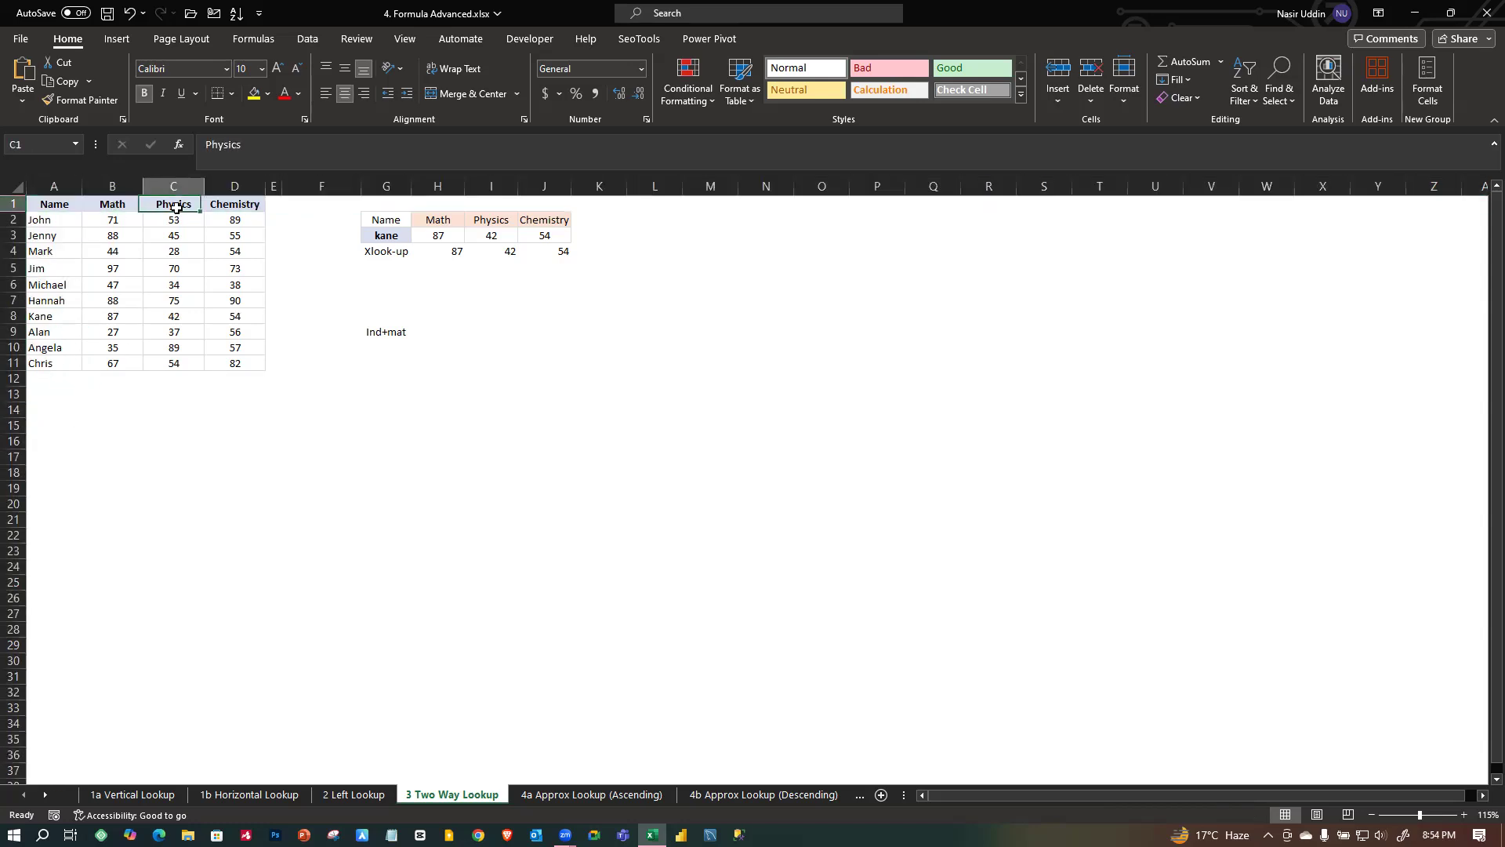
left_click(231, 207)
left_click(491, 235)
left_click(544, 237)
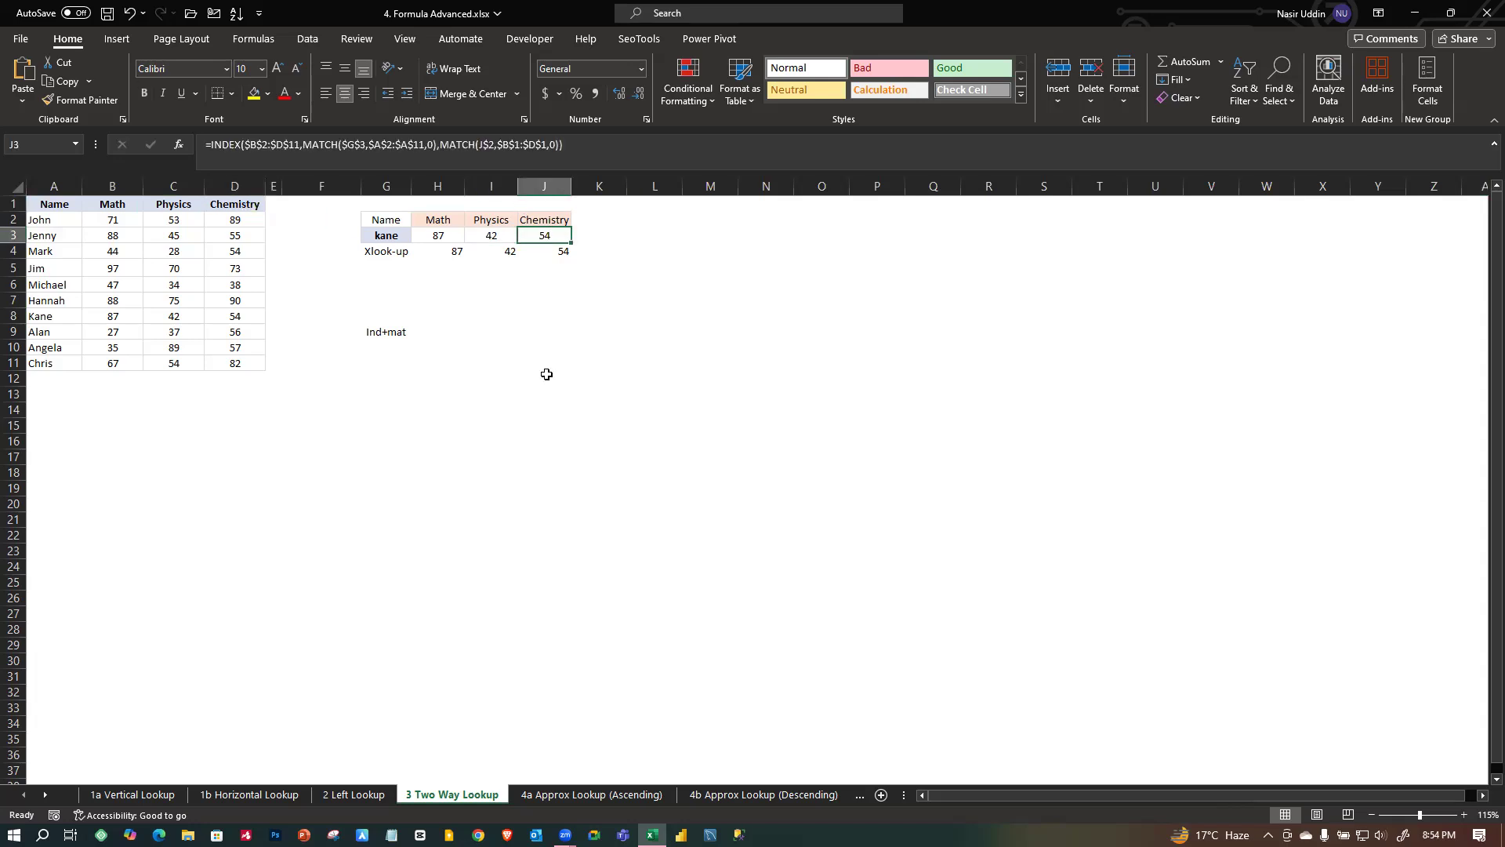
left_click(546, 376)
Start an INDEX formula in H9 with the whole score table A1:D11 as its array.
left_click(438, 336)
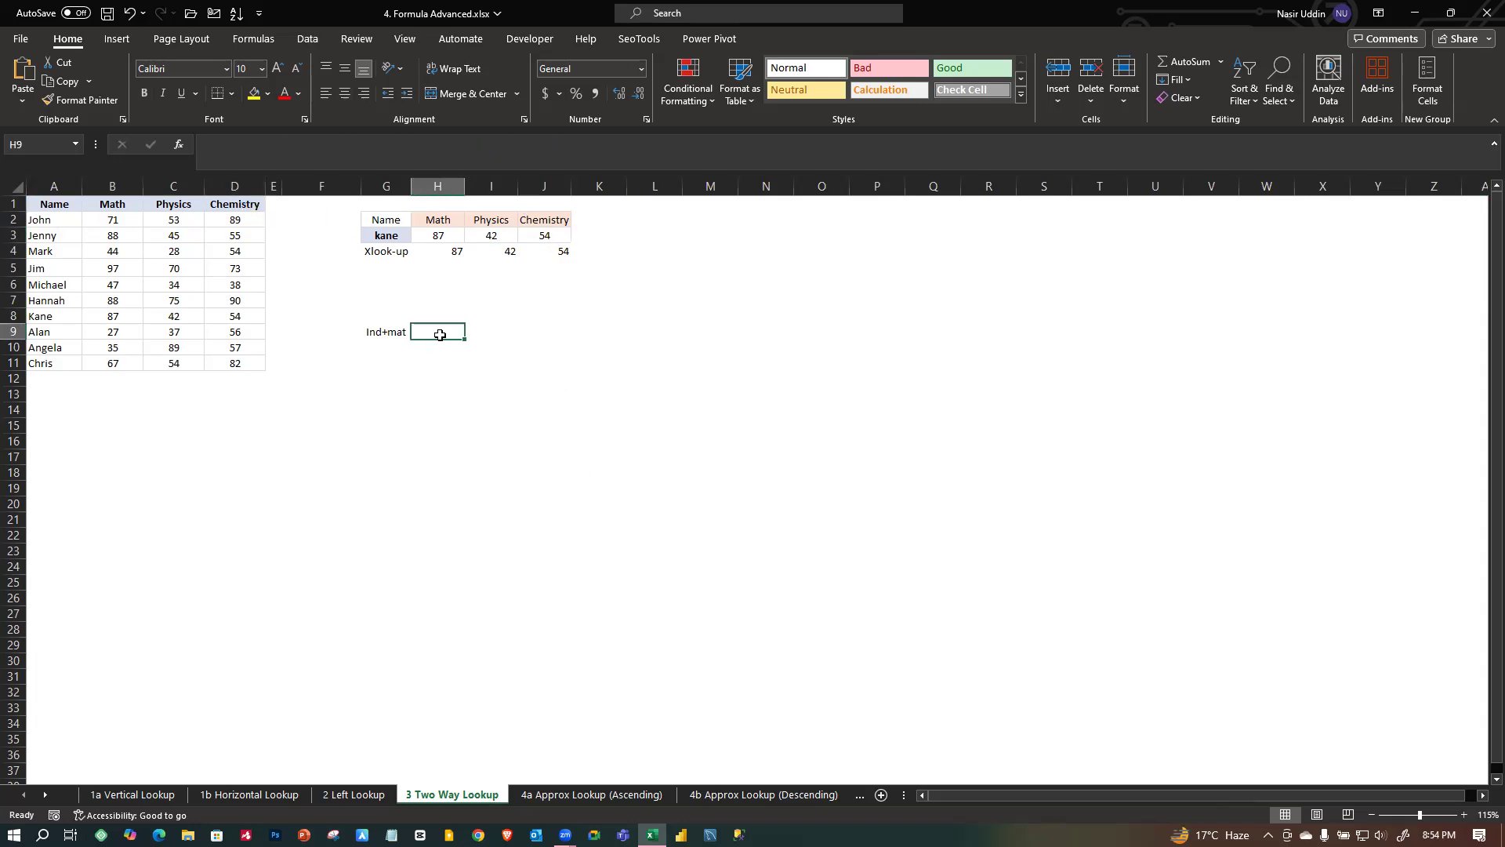
type("=")
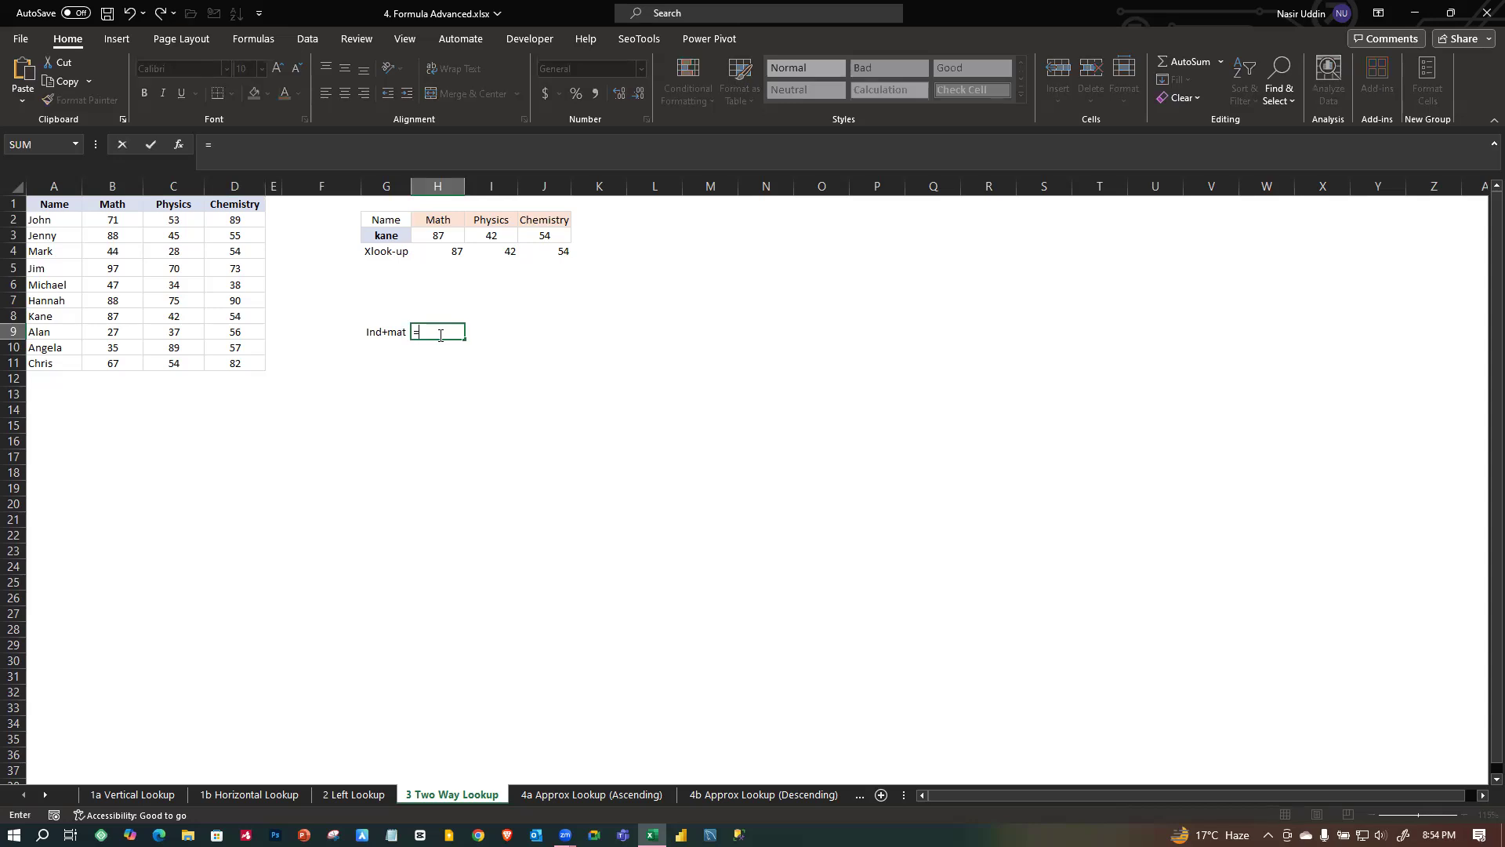
type("ind")
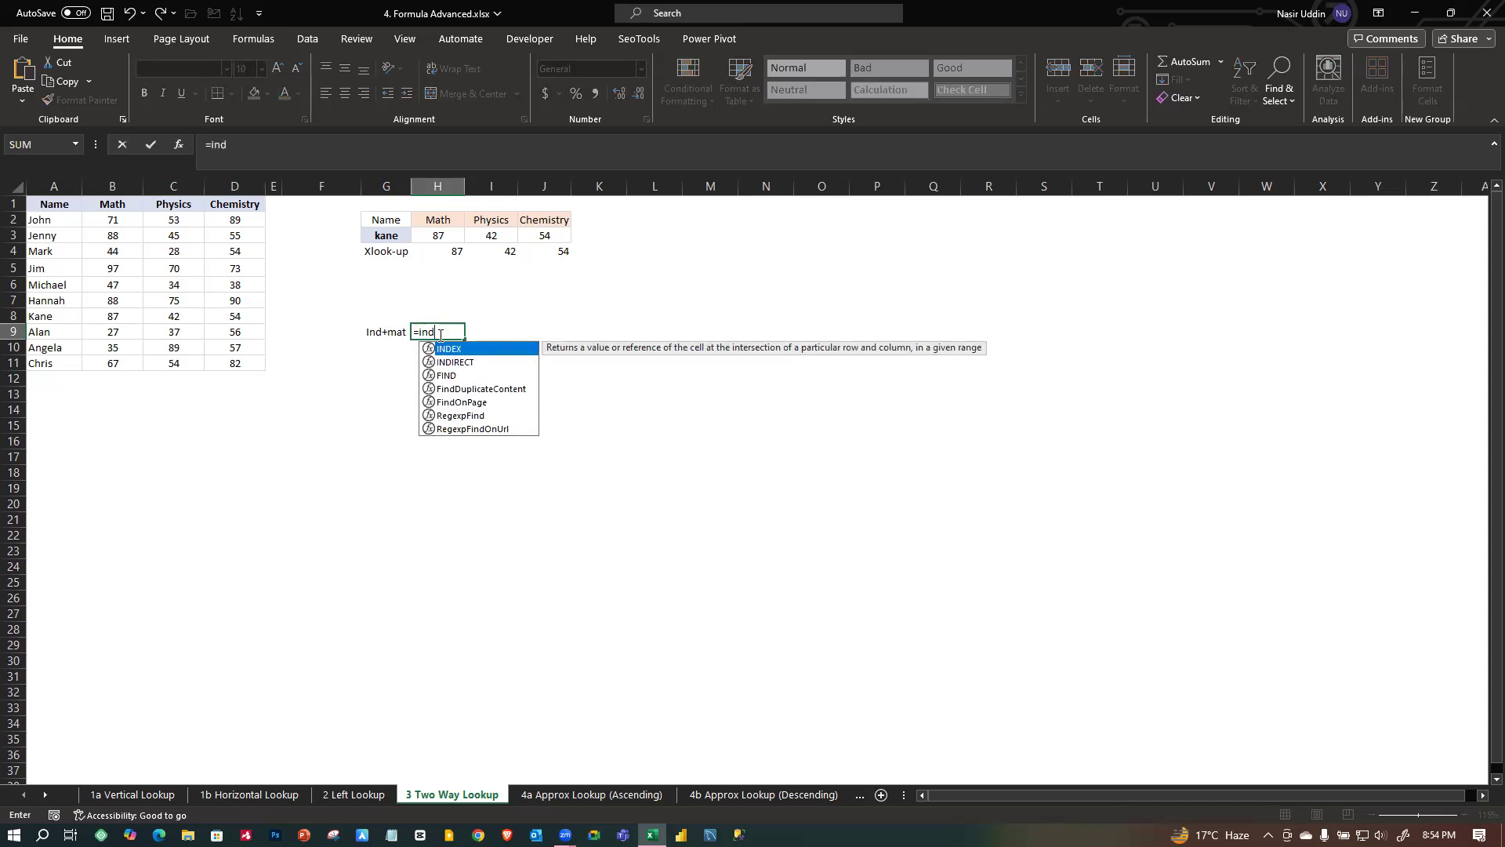
key("Tab")
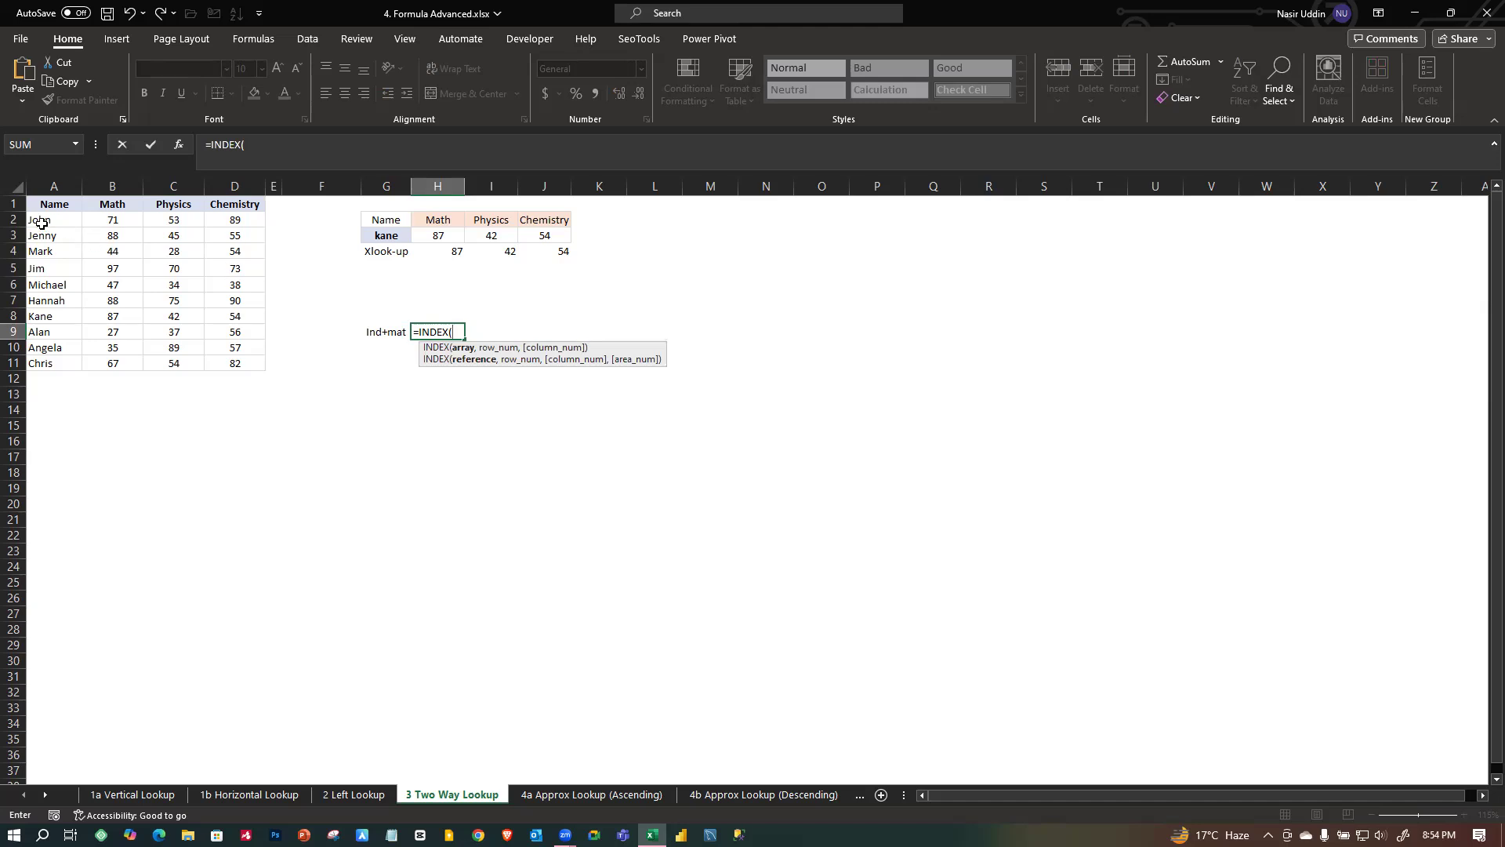
left_click_drag(38, 220, 244, 365)
left_click(320, 285)
left_click_drag(49, 205, 239, 365)
type(",")
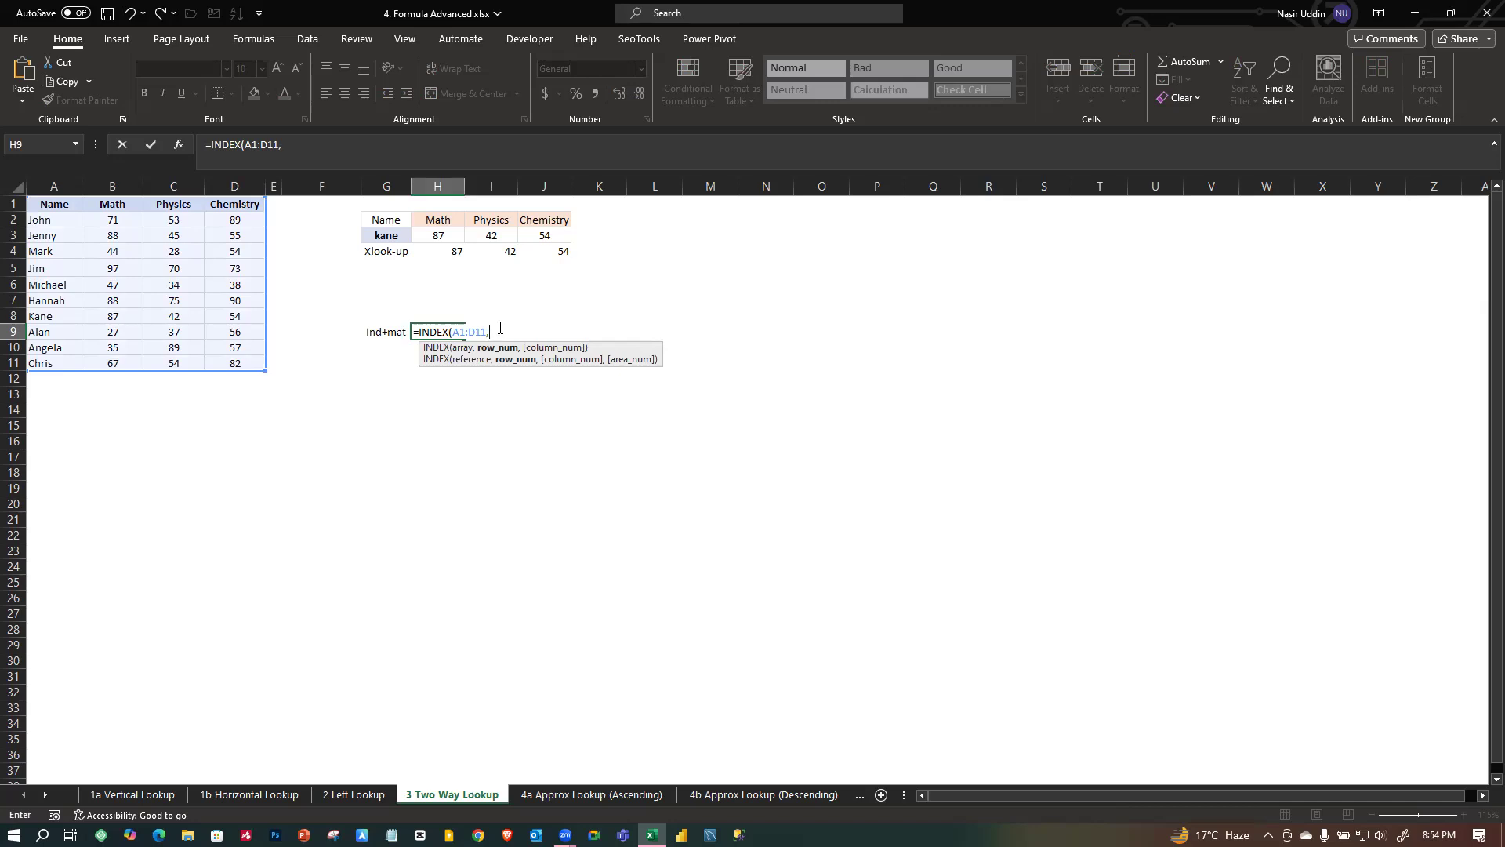
Add MATCH(G3,A1:A11,0) as the row number argument of the H9 INDEX formula.
type("mat")
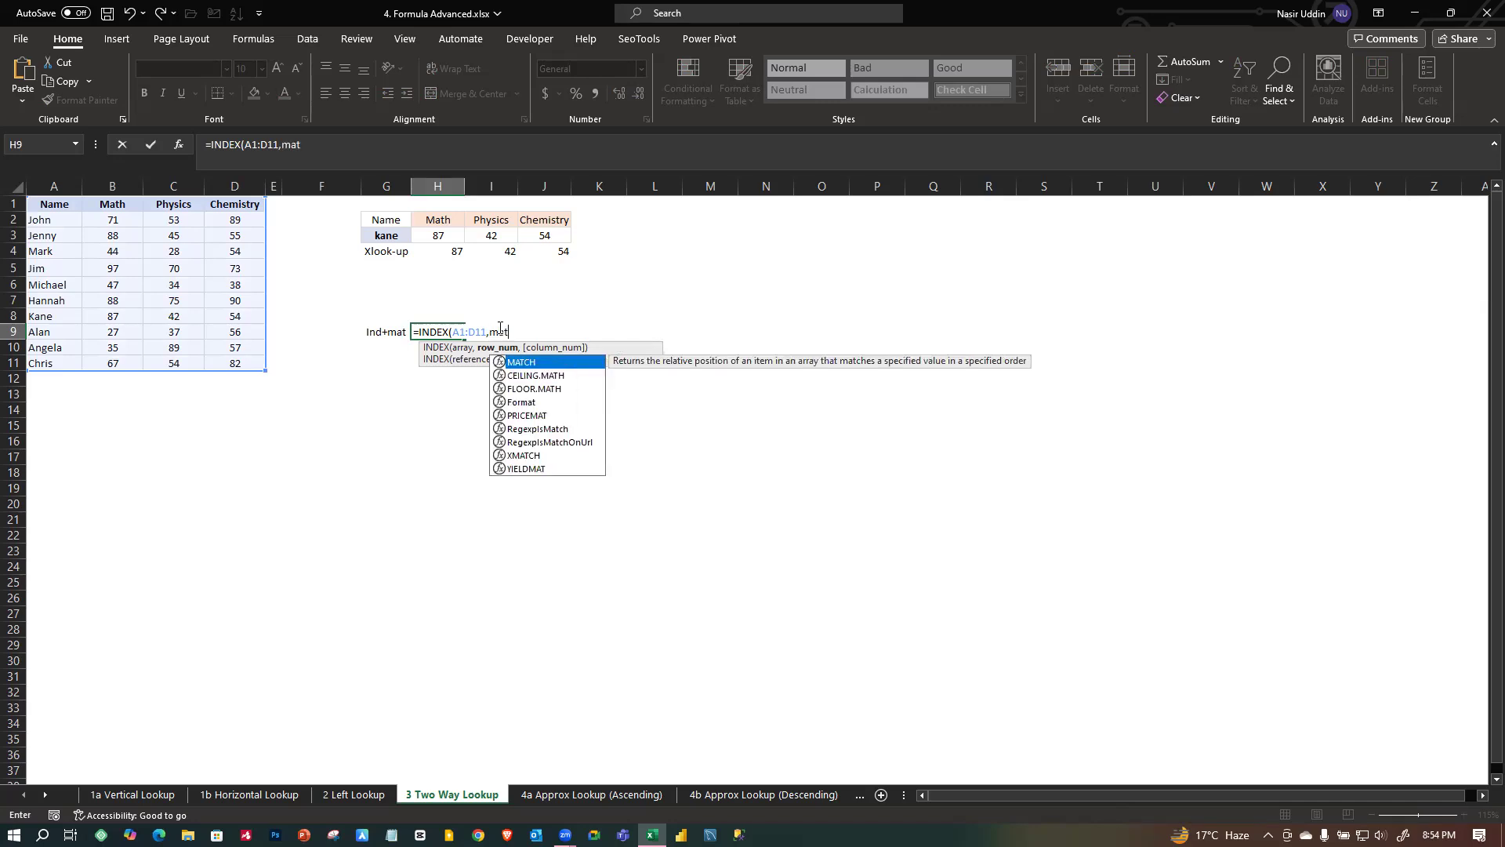
key("Tab")
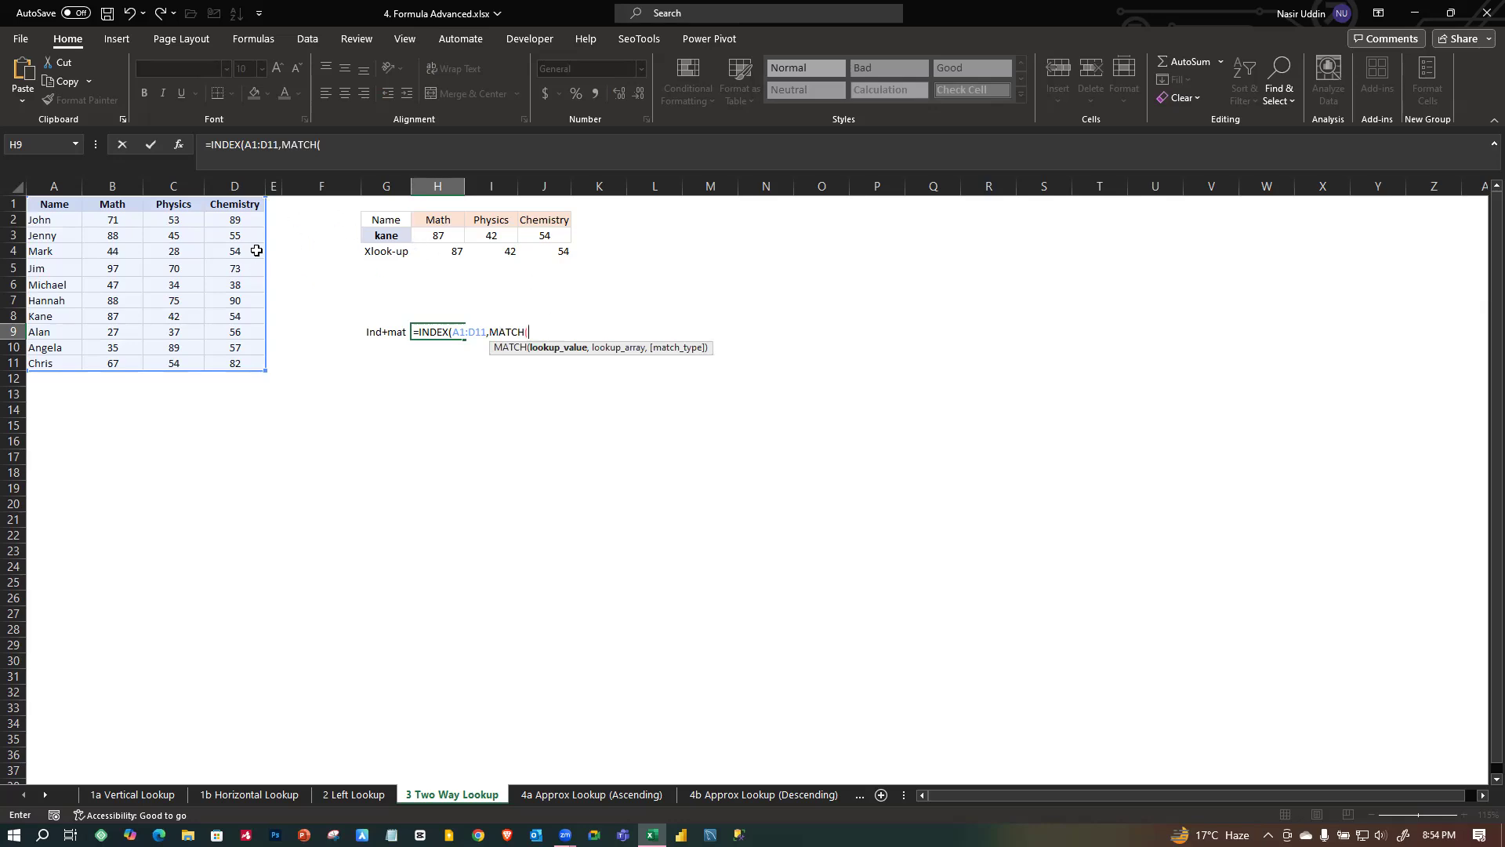
left_click(386, 238)
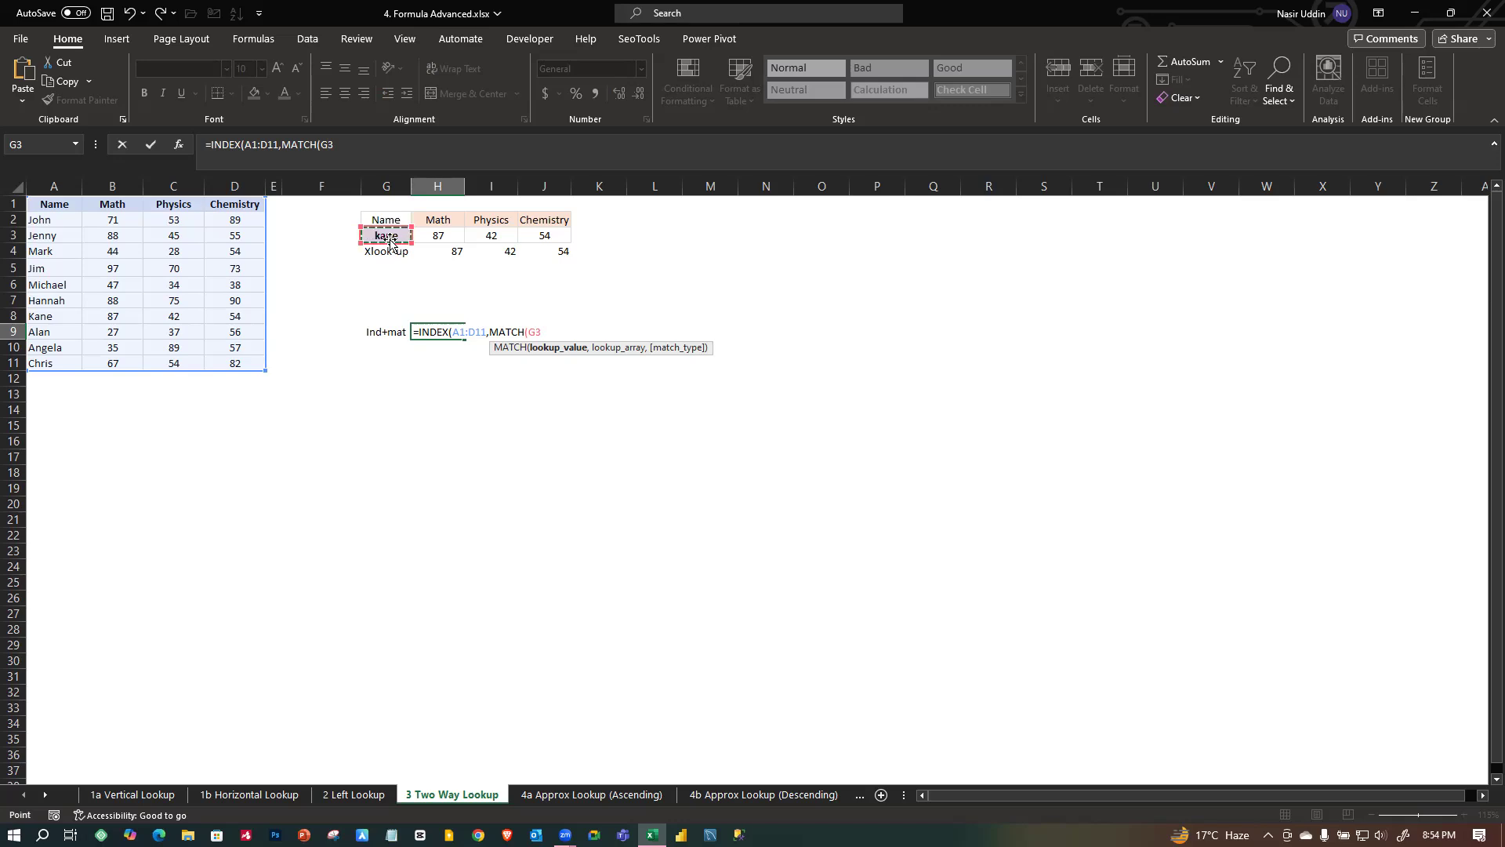
type(",")
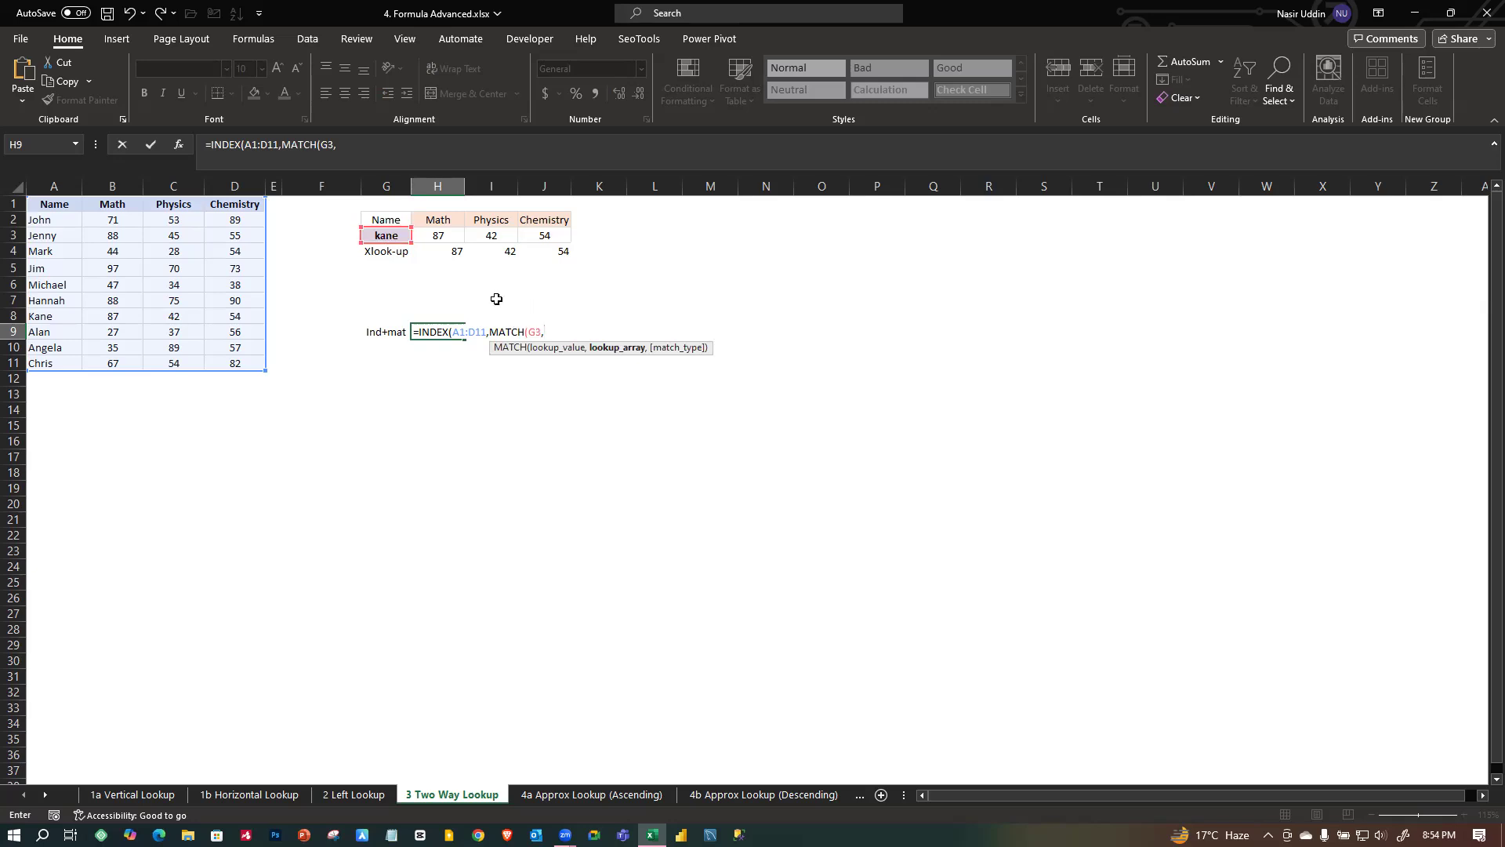
left_click_drag(43, 204, 45, 363)
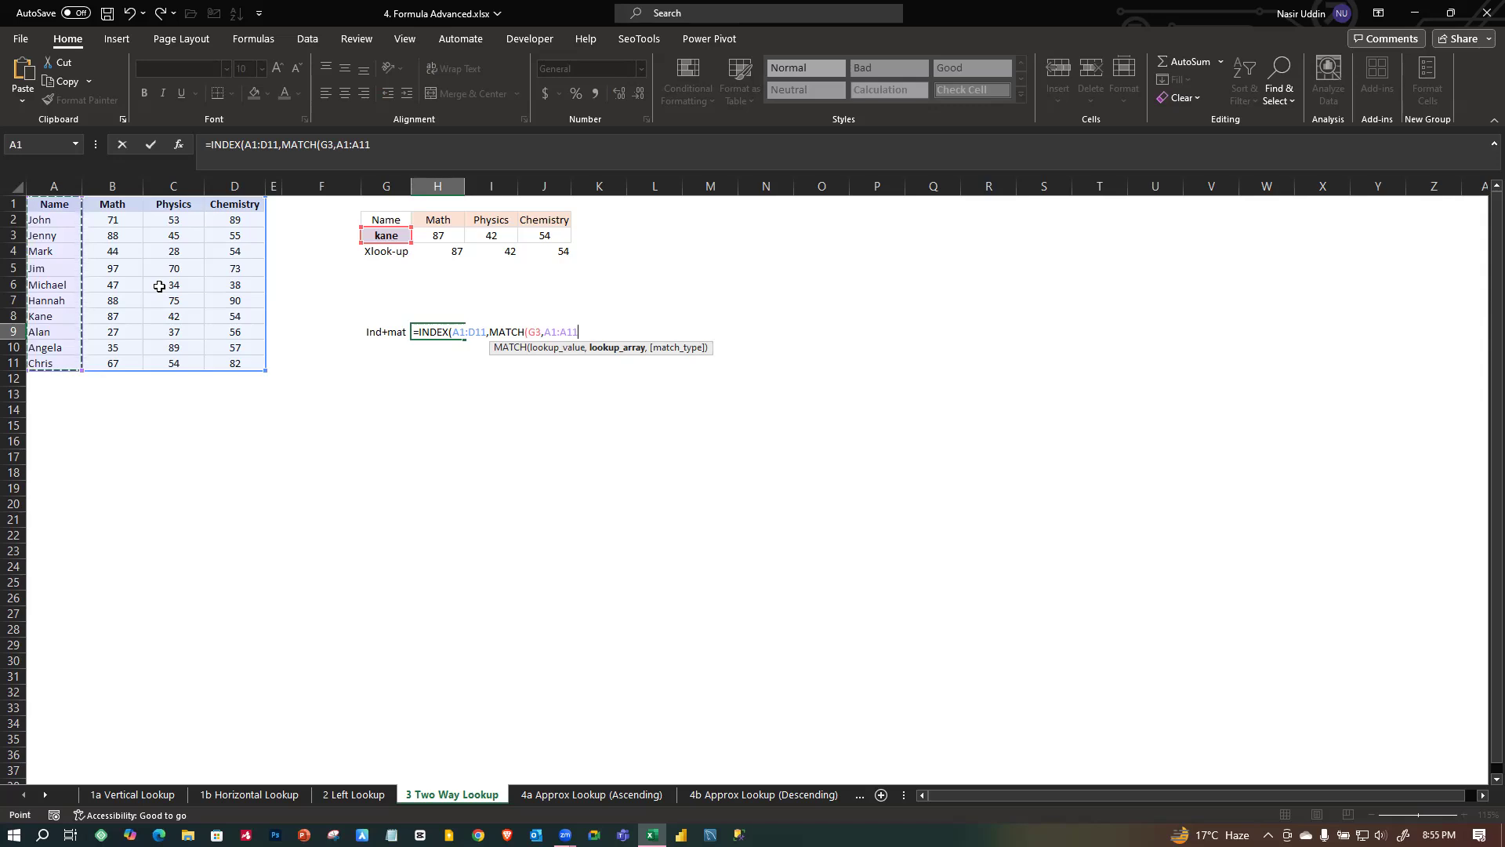
type(",")
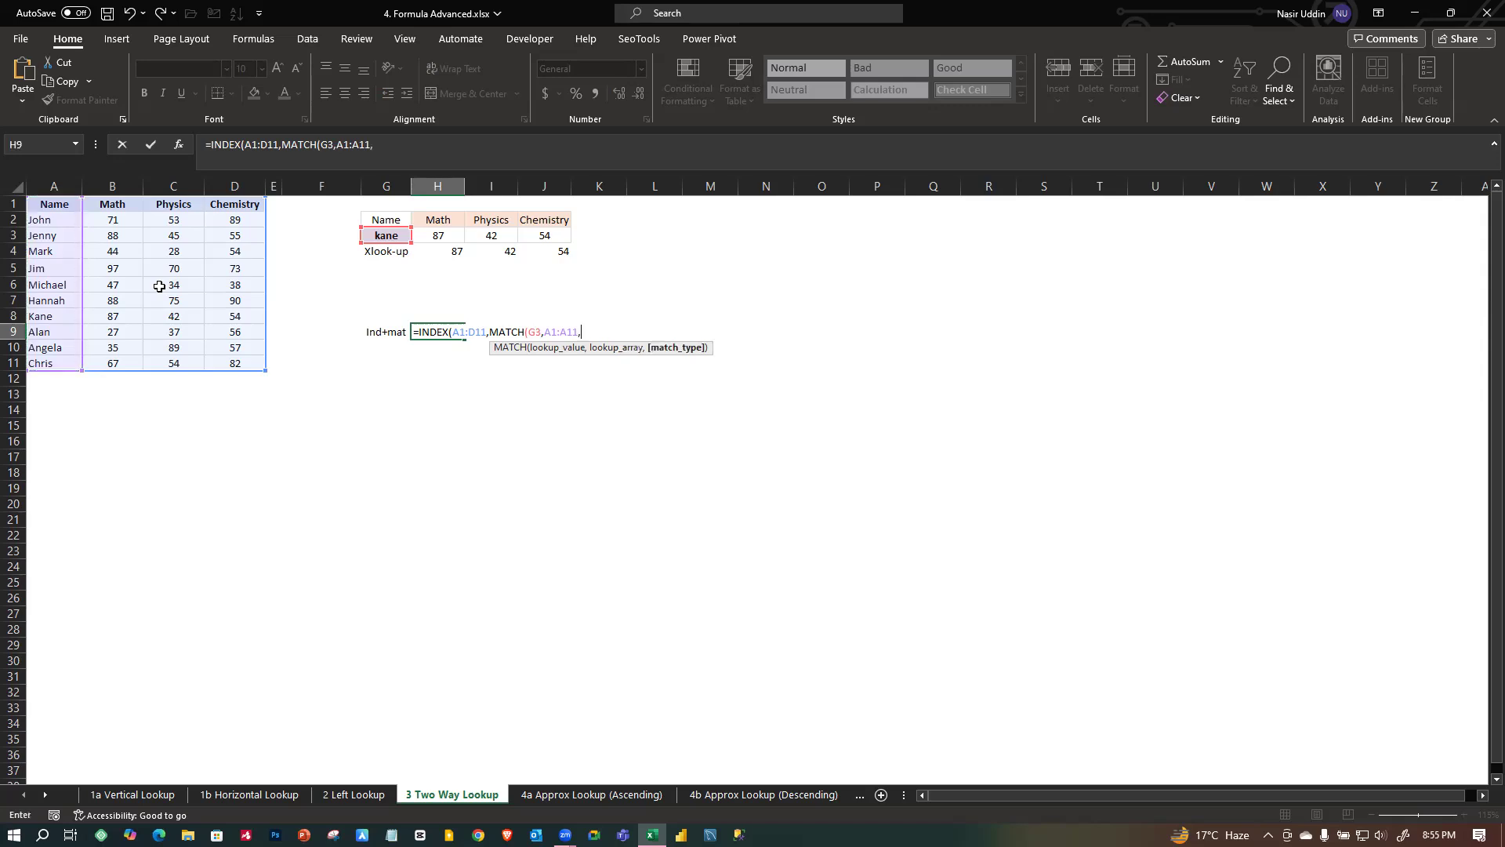
key("Down")
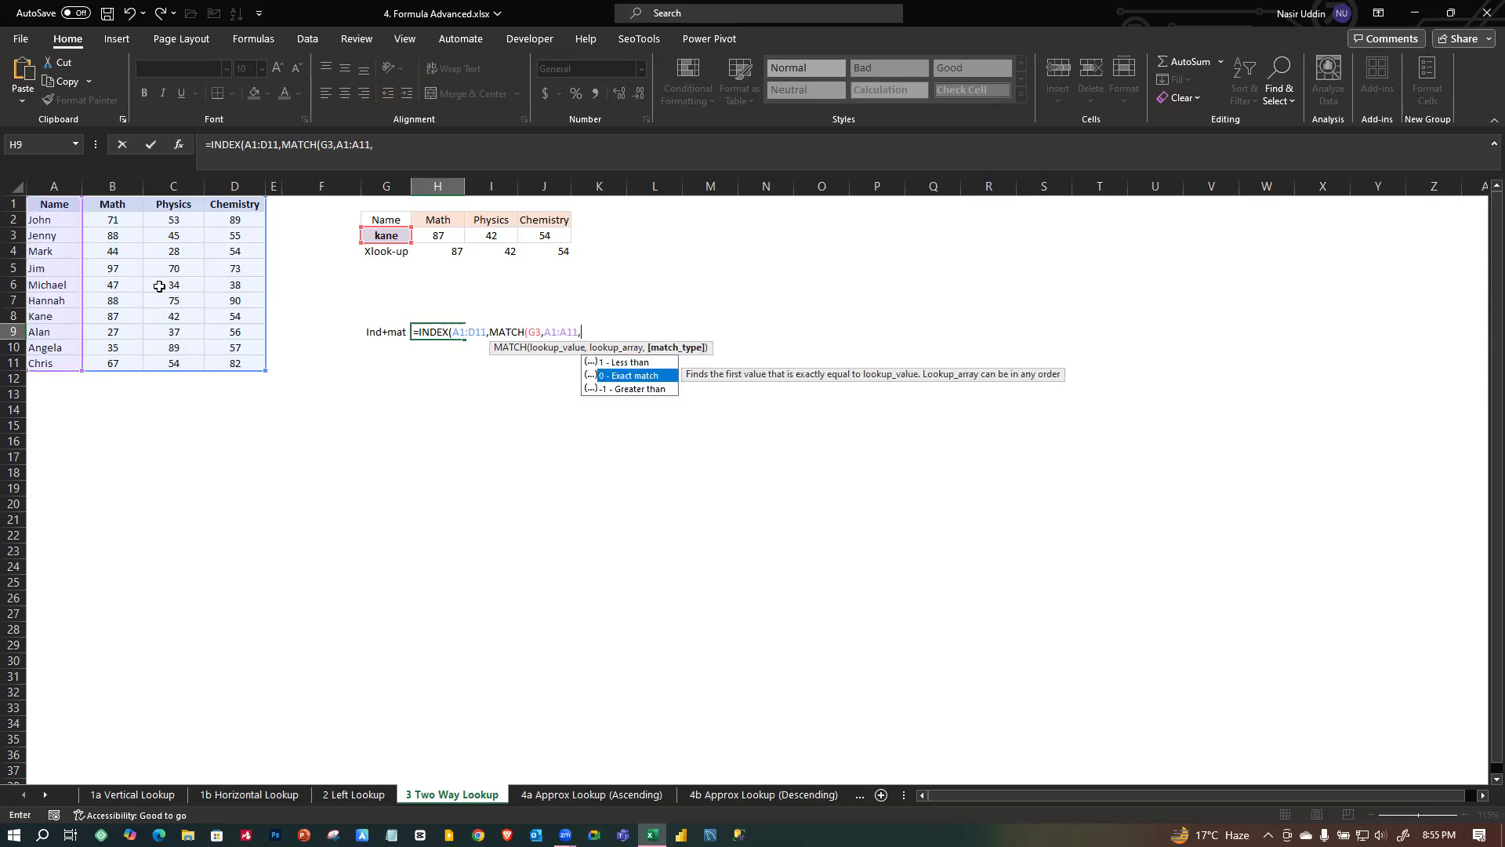
key("Tab")
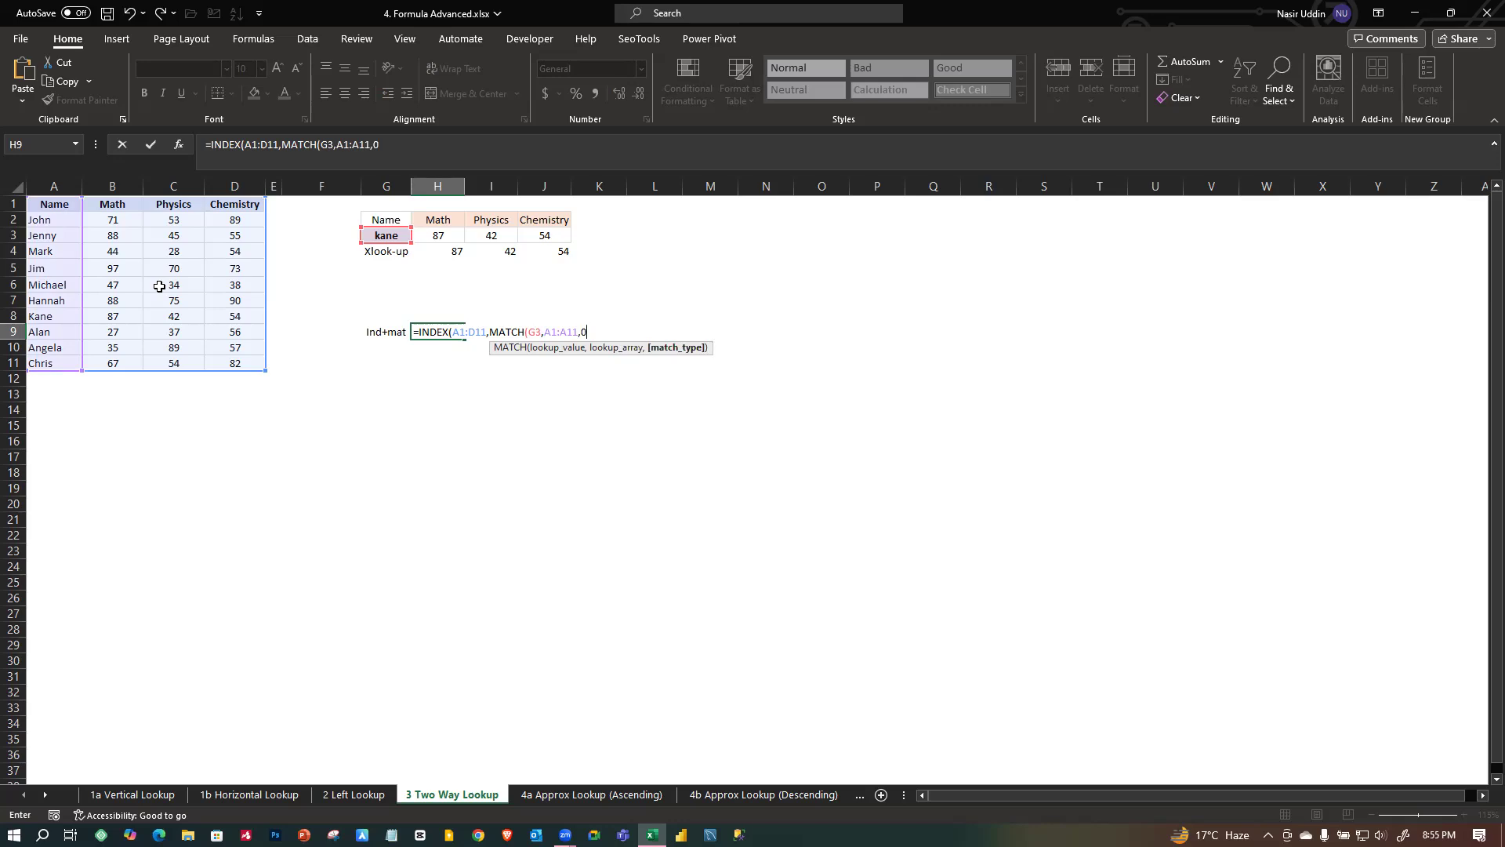
type(")")
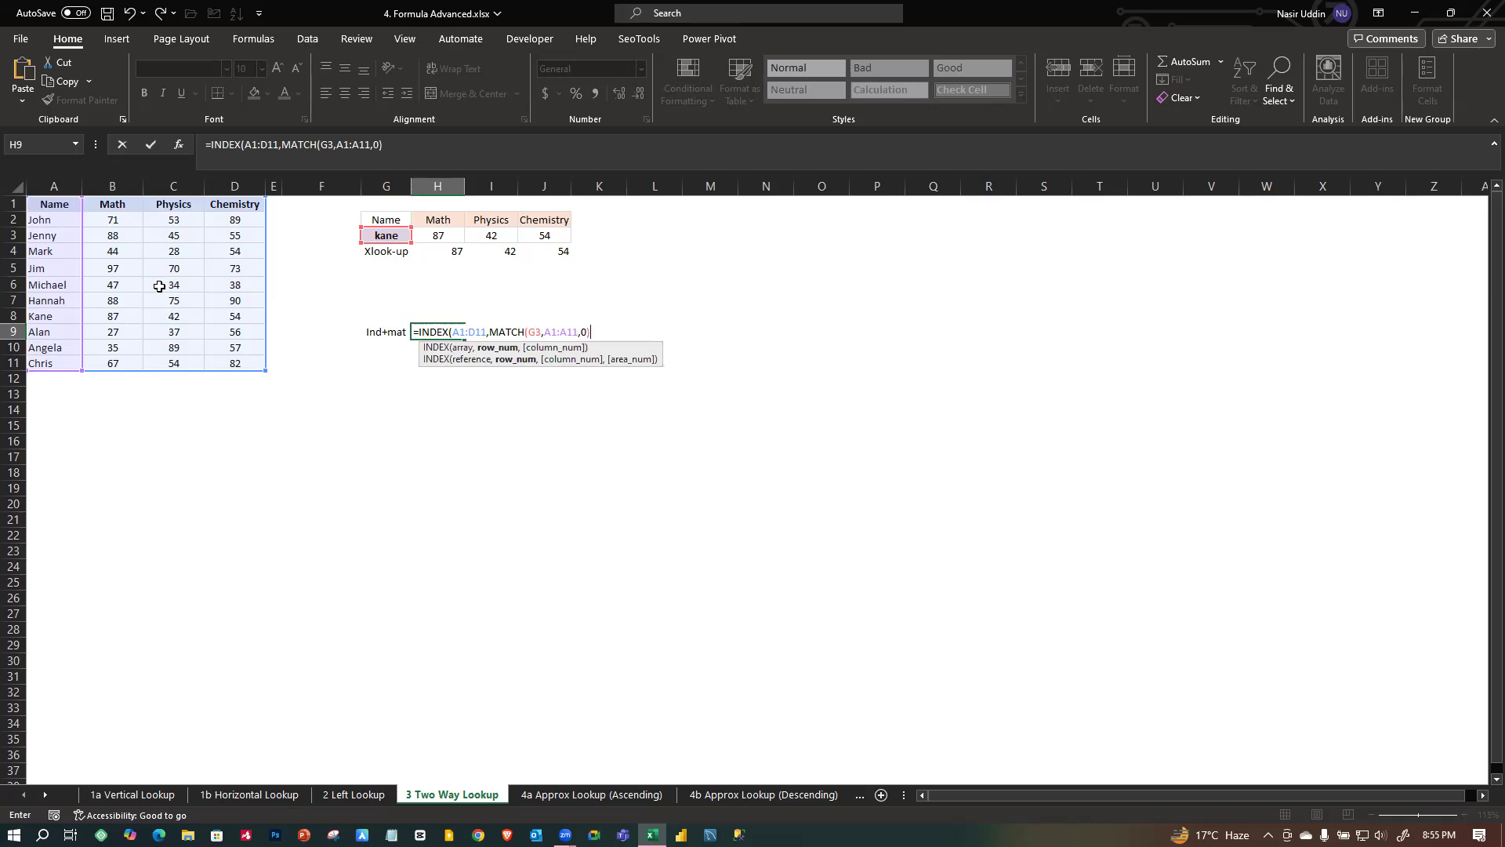
Add MATCH(H2,A1:D1,0) as the column number argument and complete the INDEX formula in H9.
type(",match")
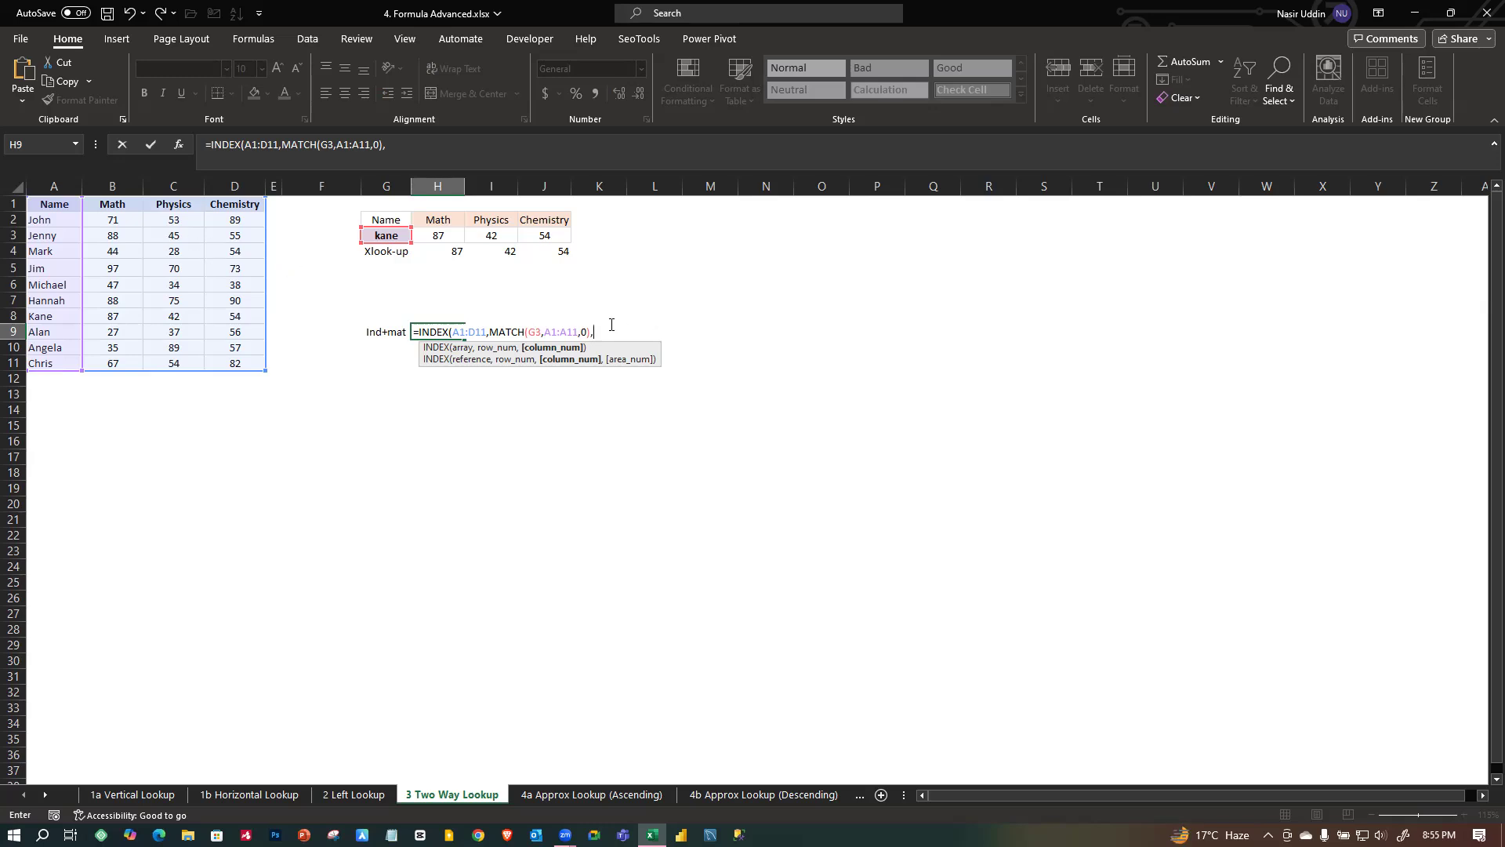
type("ma")
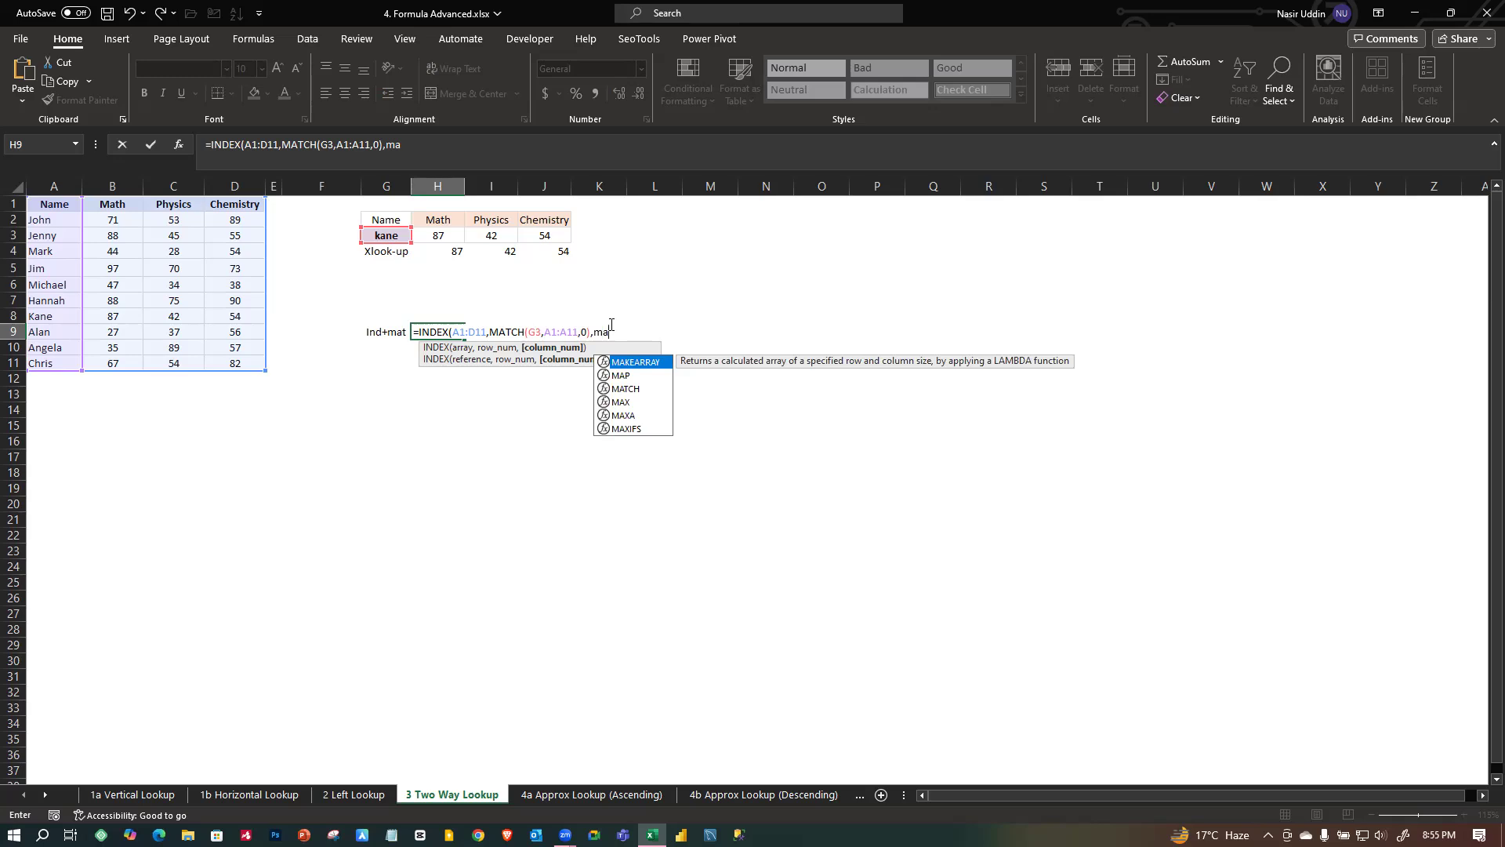
type("tch")
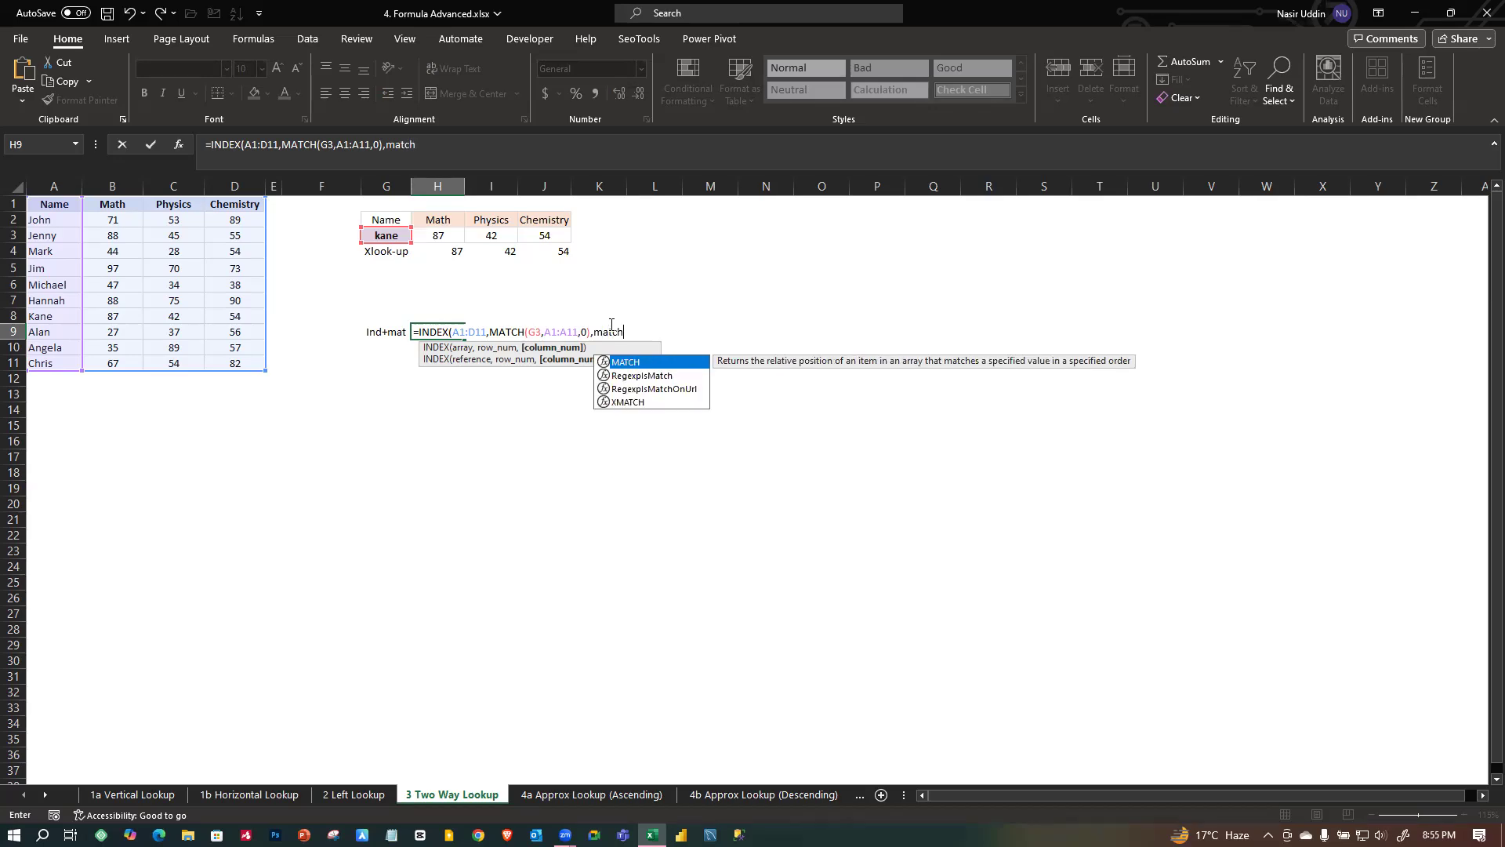
key("Tab")
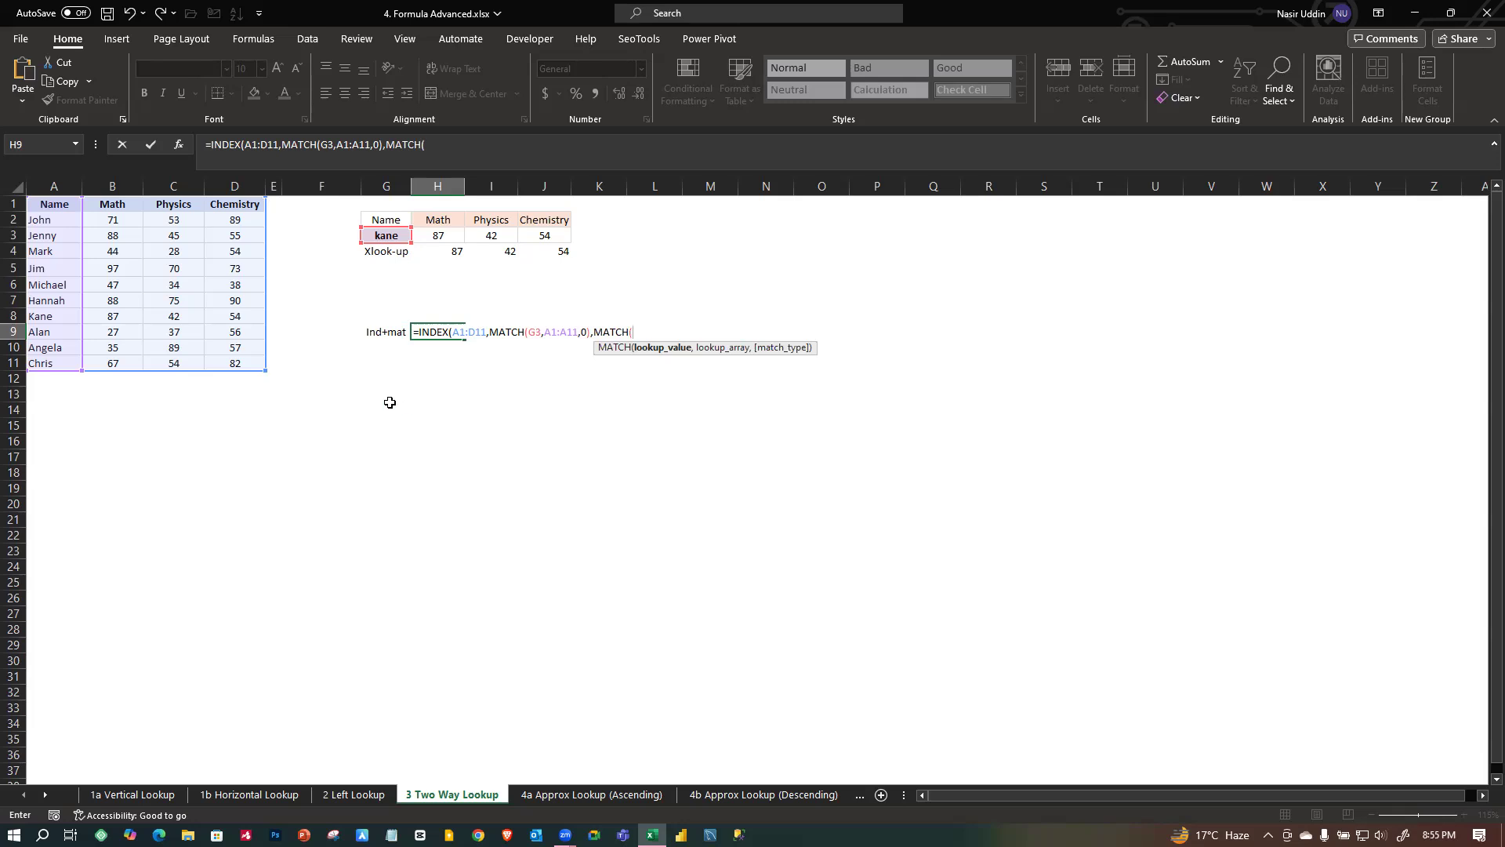
left_click(433, 221)
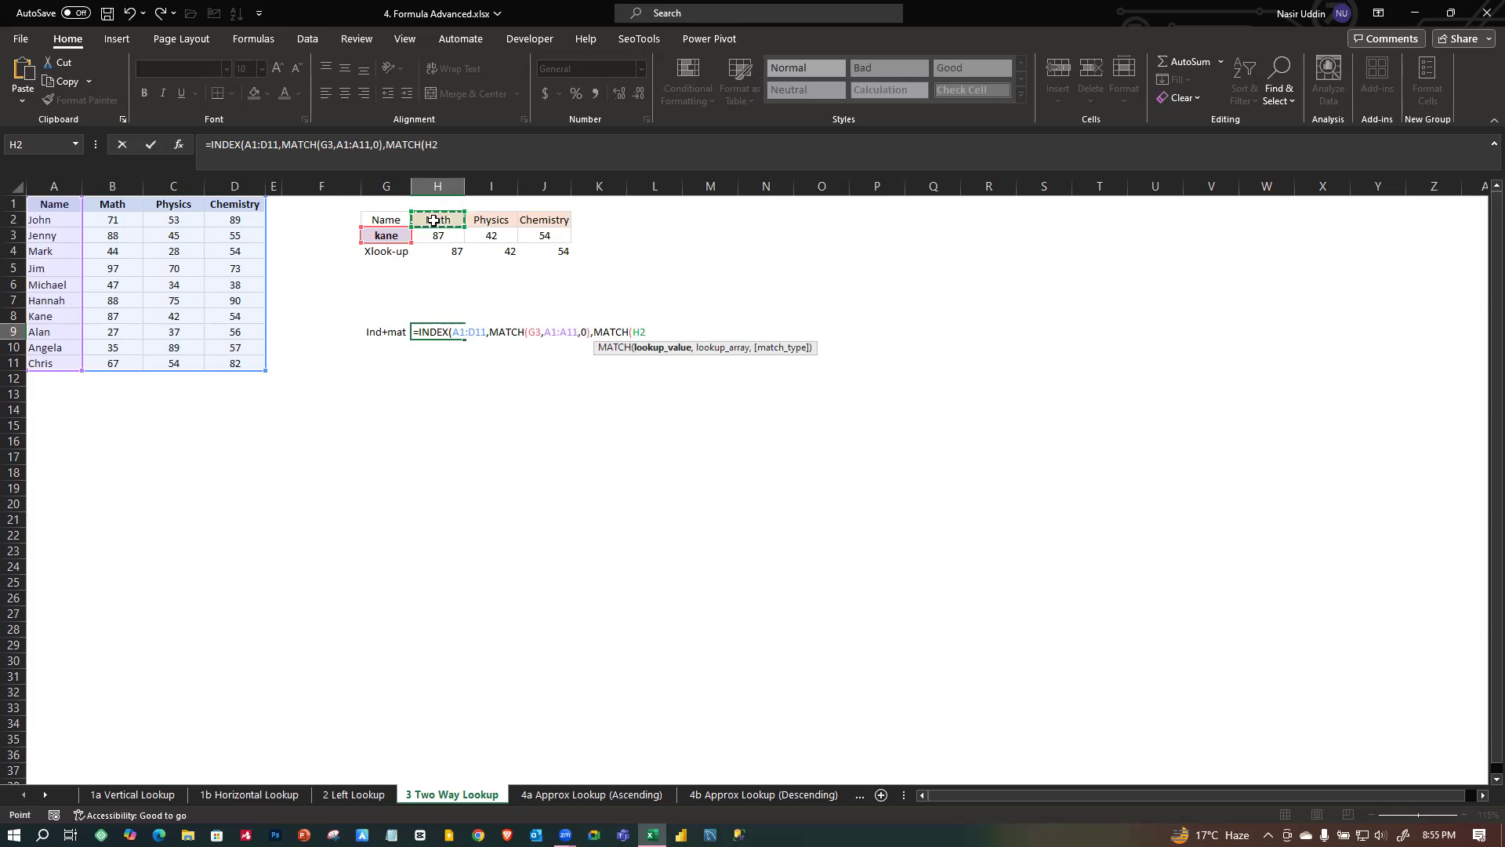
type(",")
left_click(58, 203)
left_click_drag(58, 204, 222, 205)
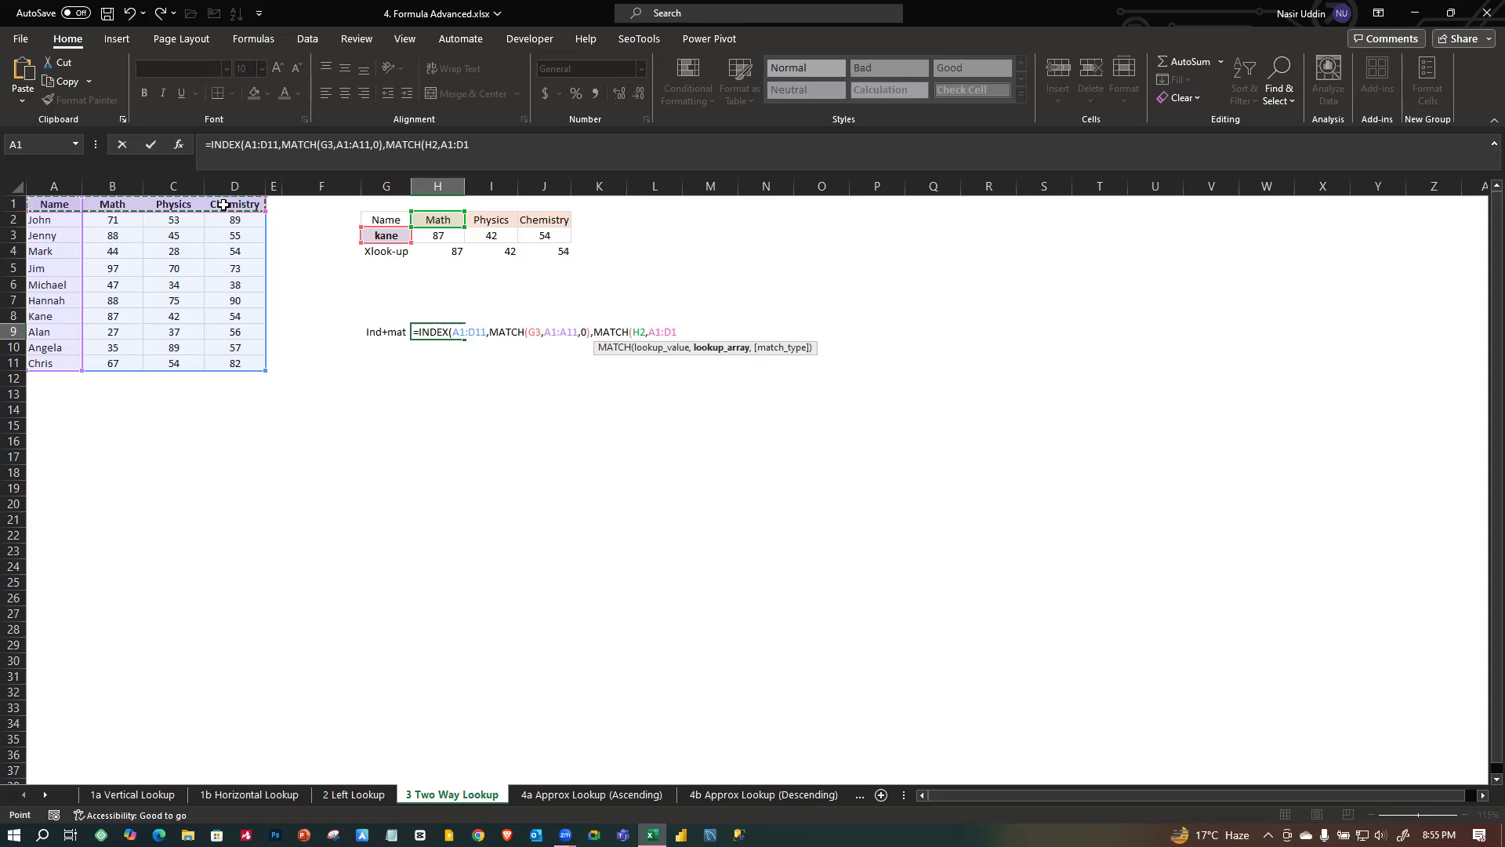
type(",")
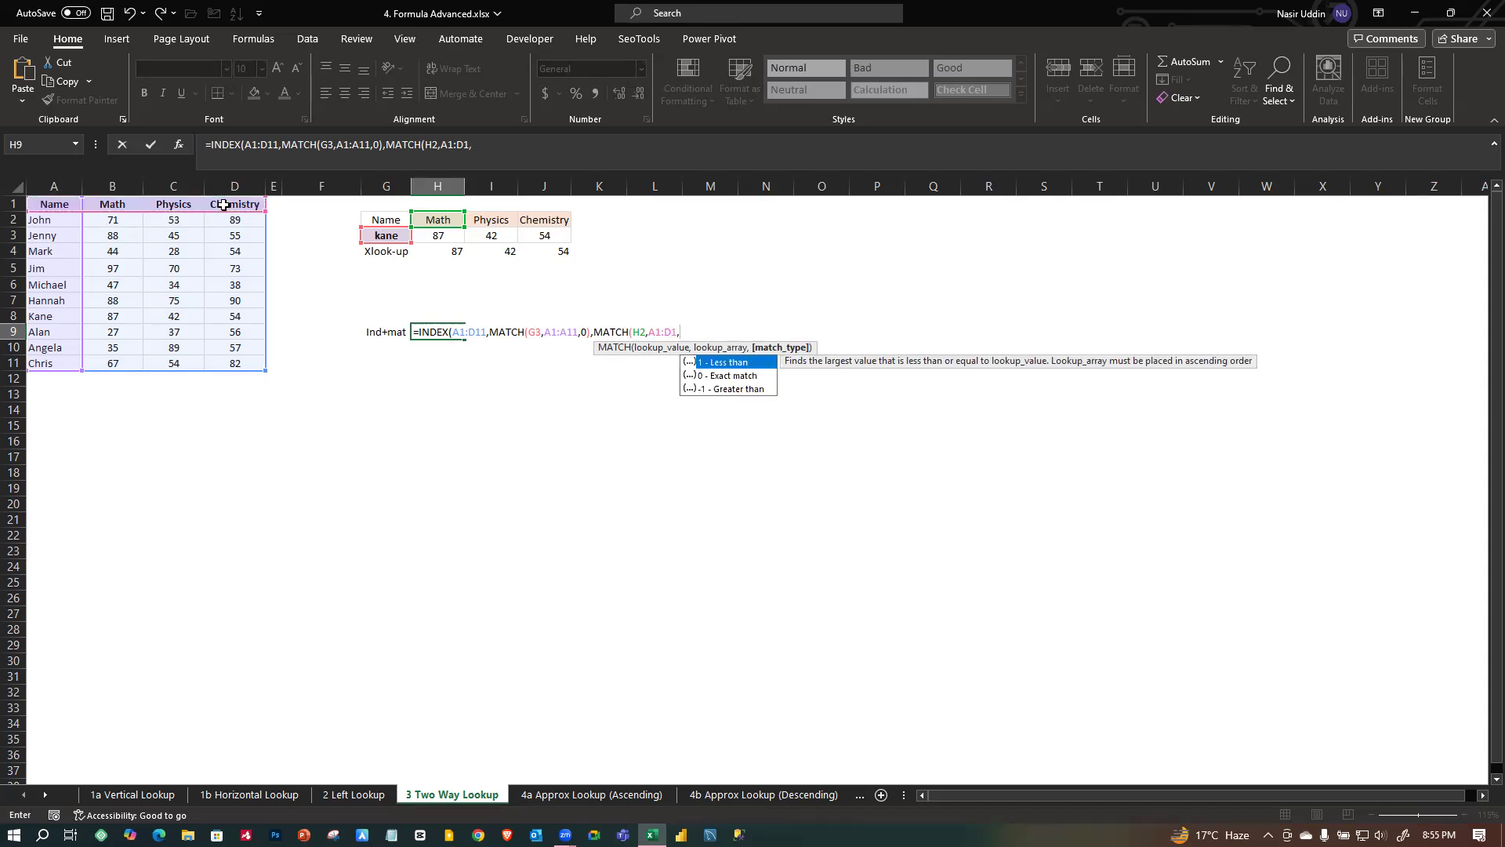
type("0")
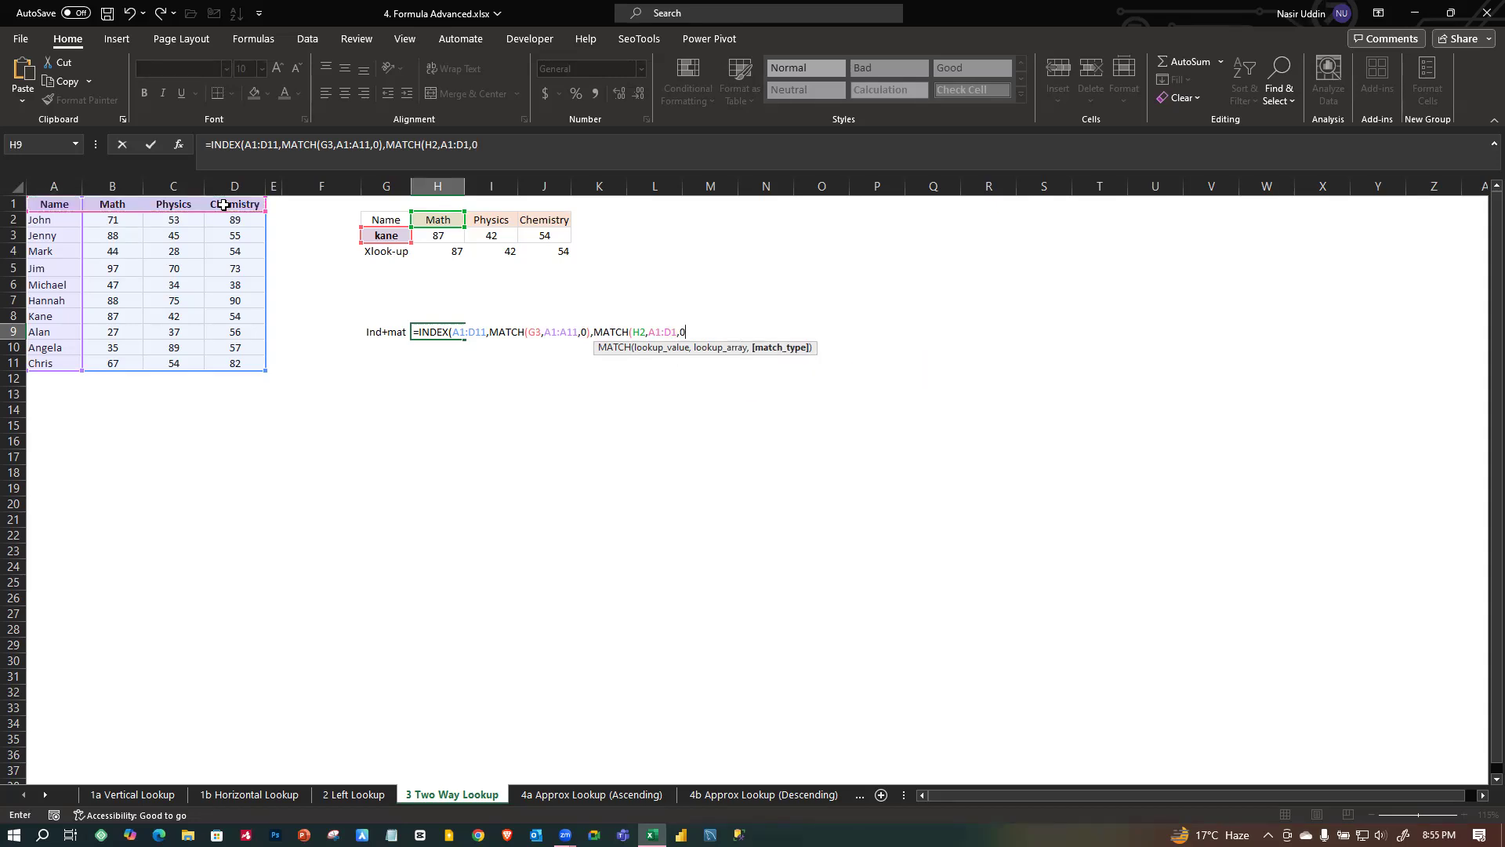
type(")")
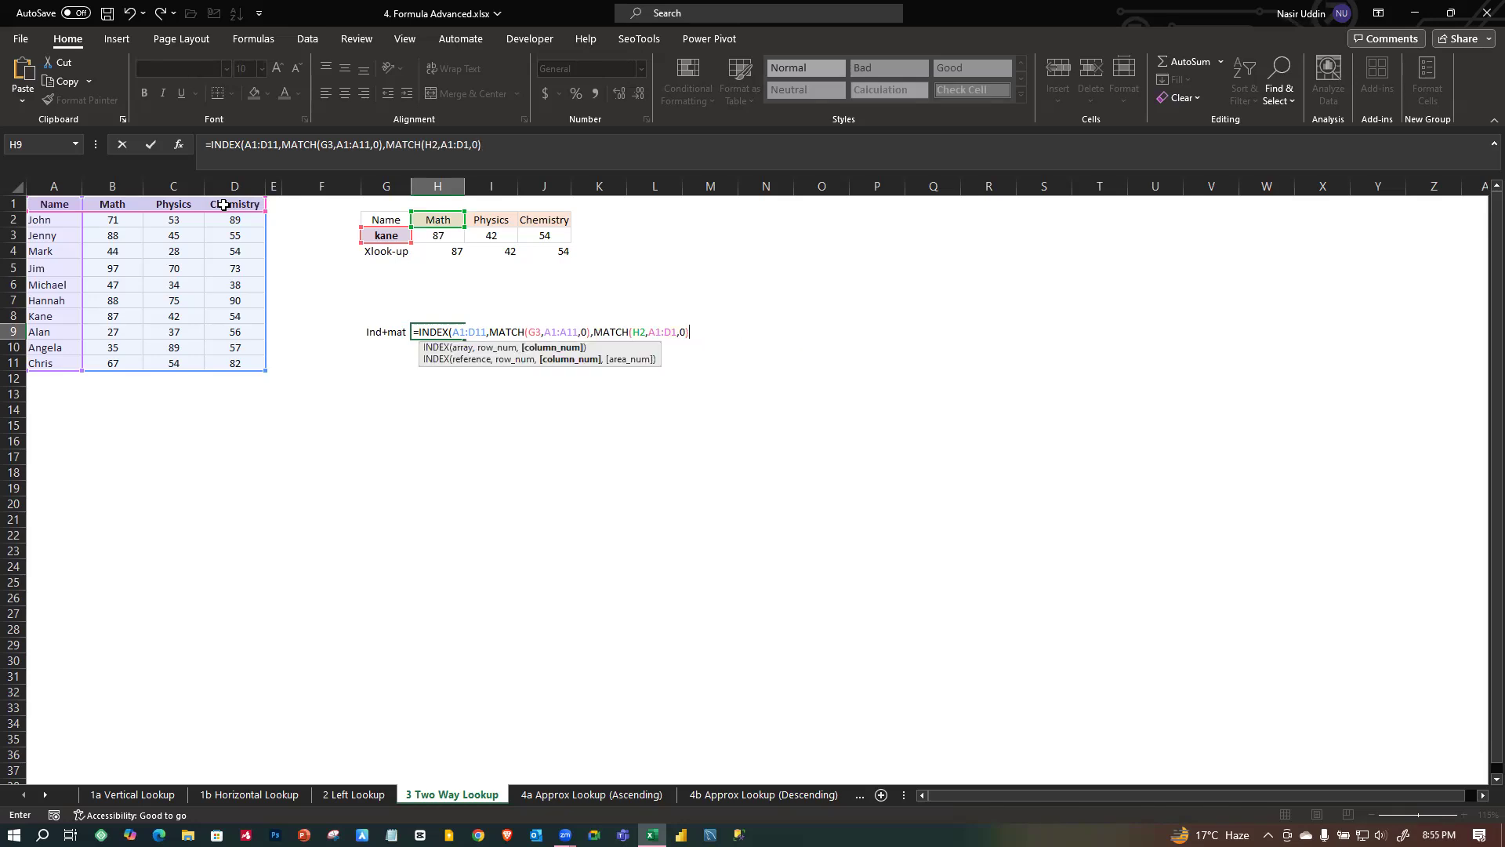
type(")")
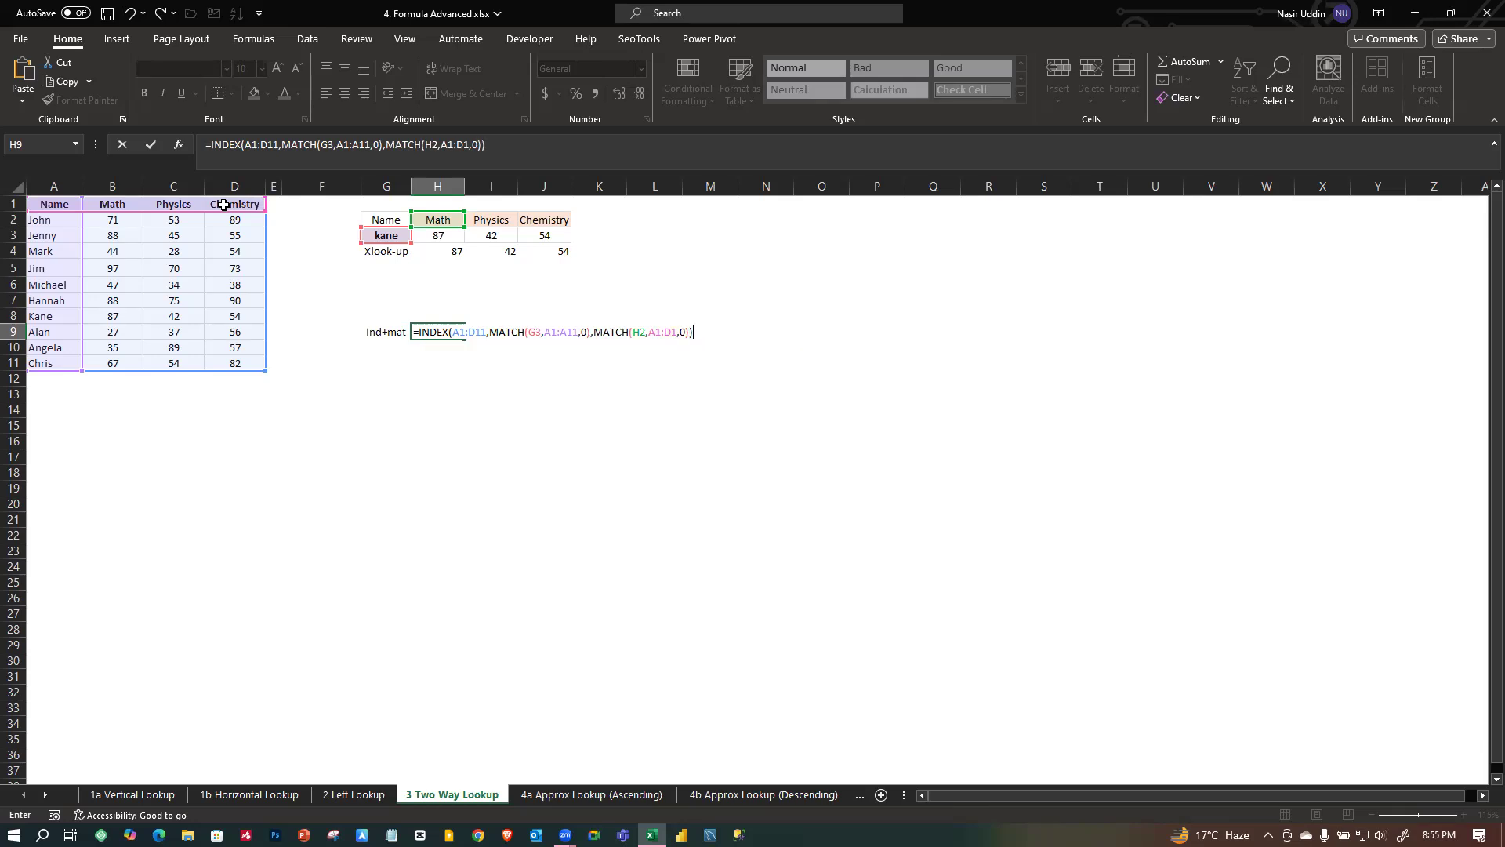
key("Return")
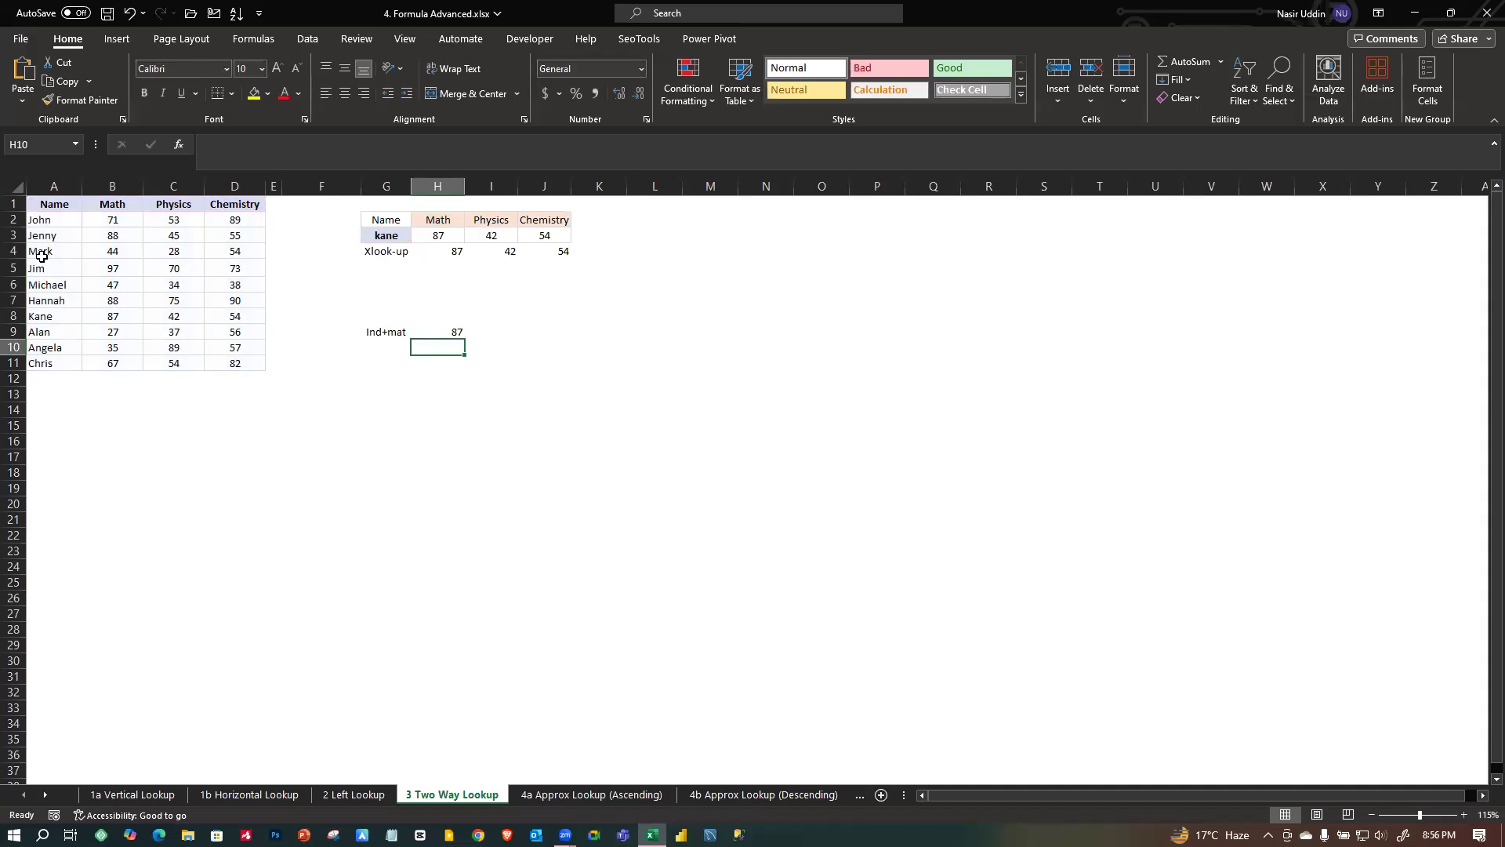
Check H9 against the Math result in H3, then fill the H9 formula across to J9.
left_click(441, 221)
left_click(439, 236)
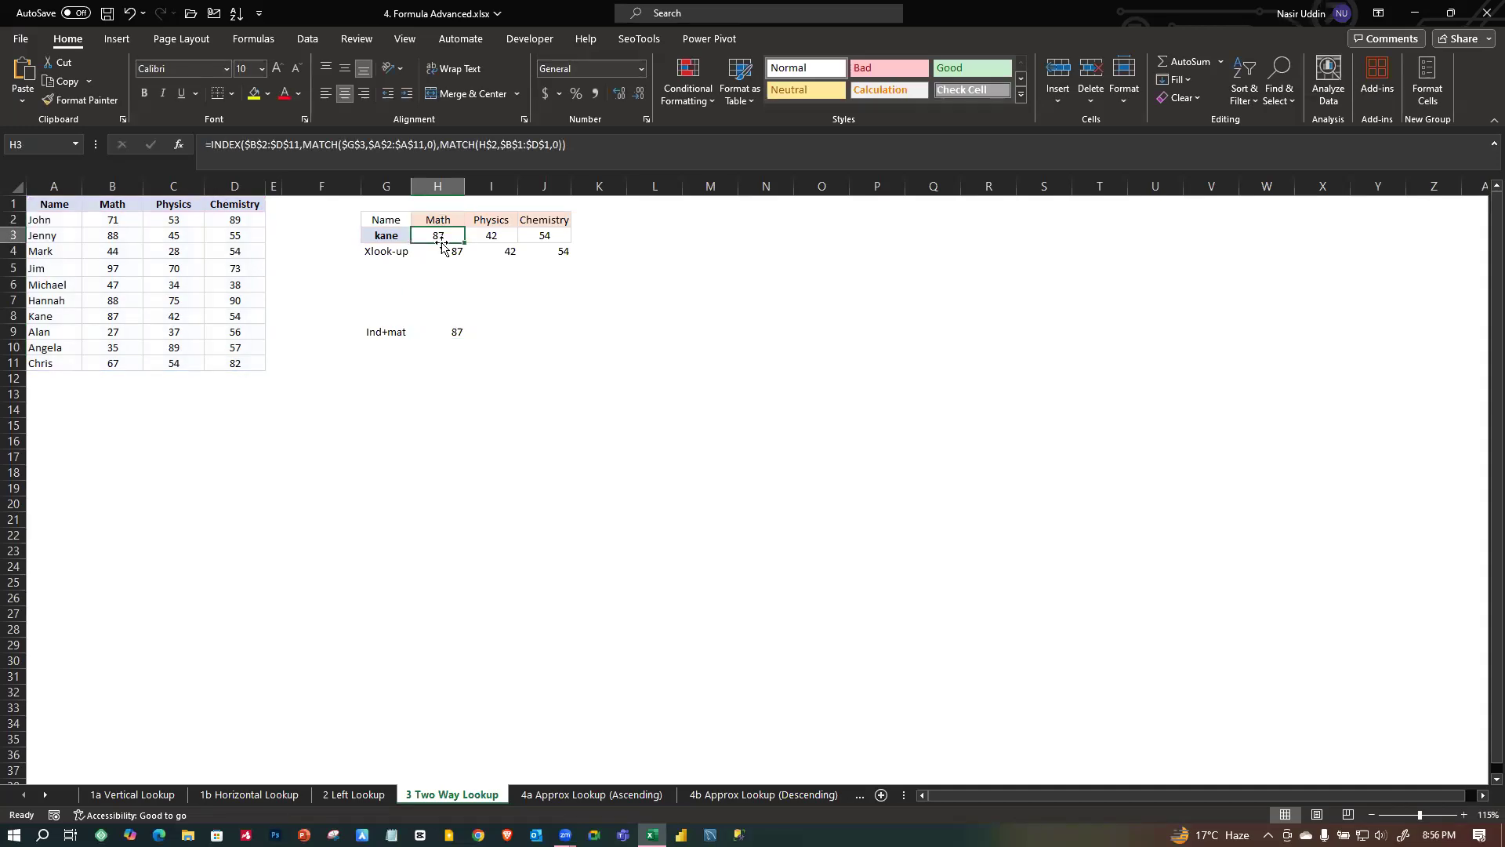
left_click(458, 333)
left_click_drag(465, 341, 584, 338)
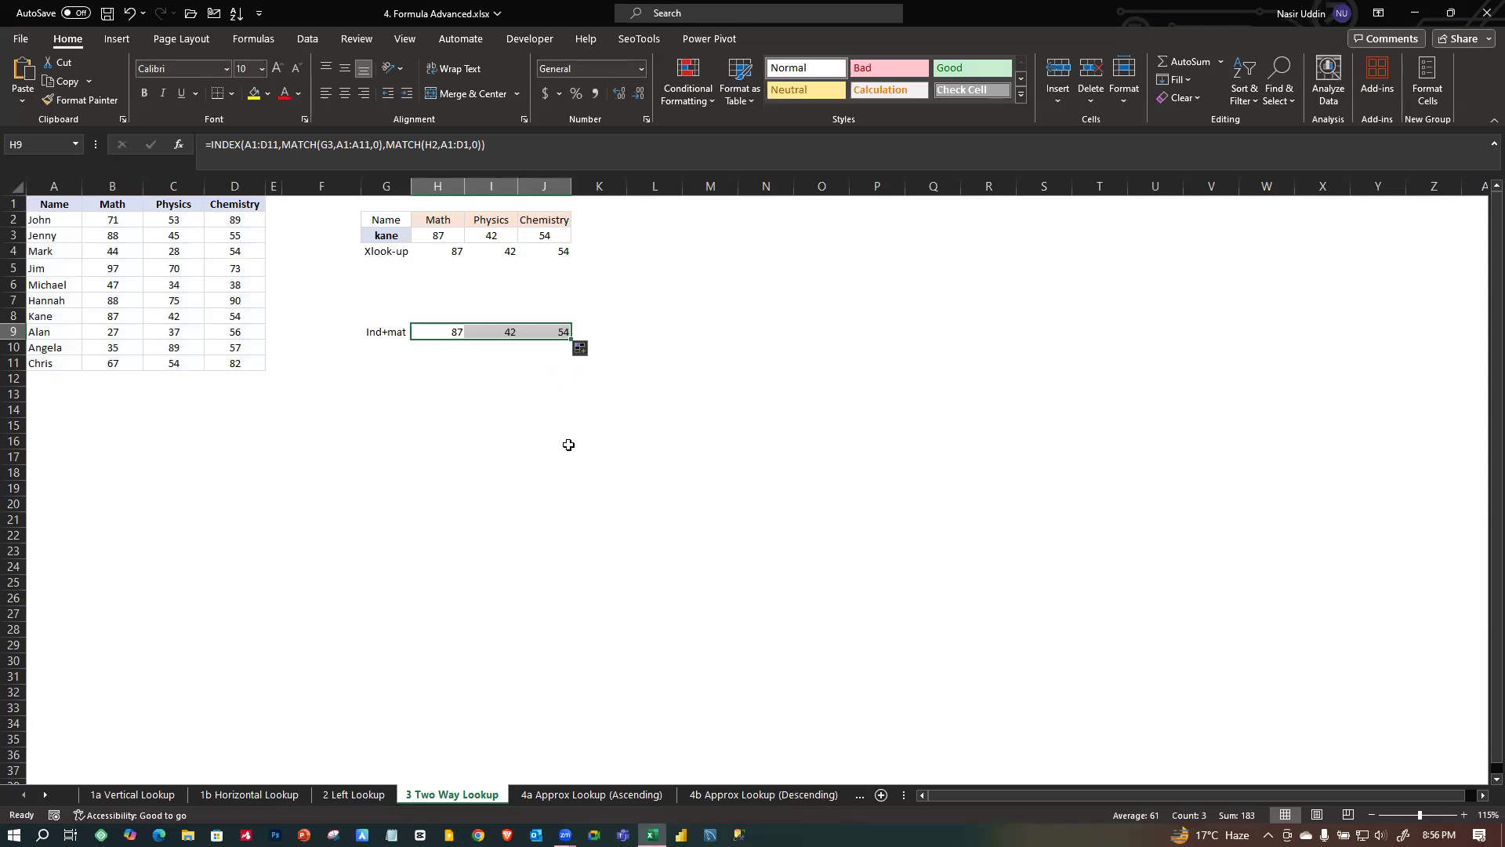
Check the cell references in the copied formulas in I9 and J9.
left_click(515, 396)
left_click(509, 336)
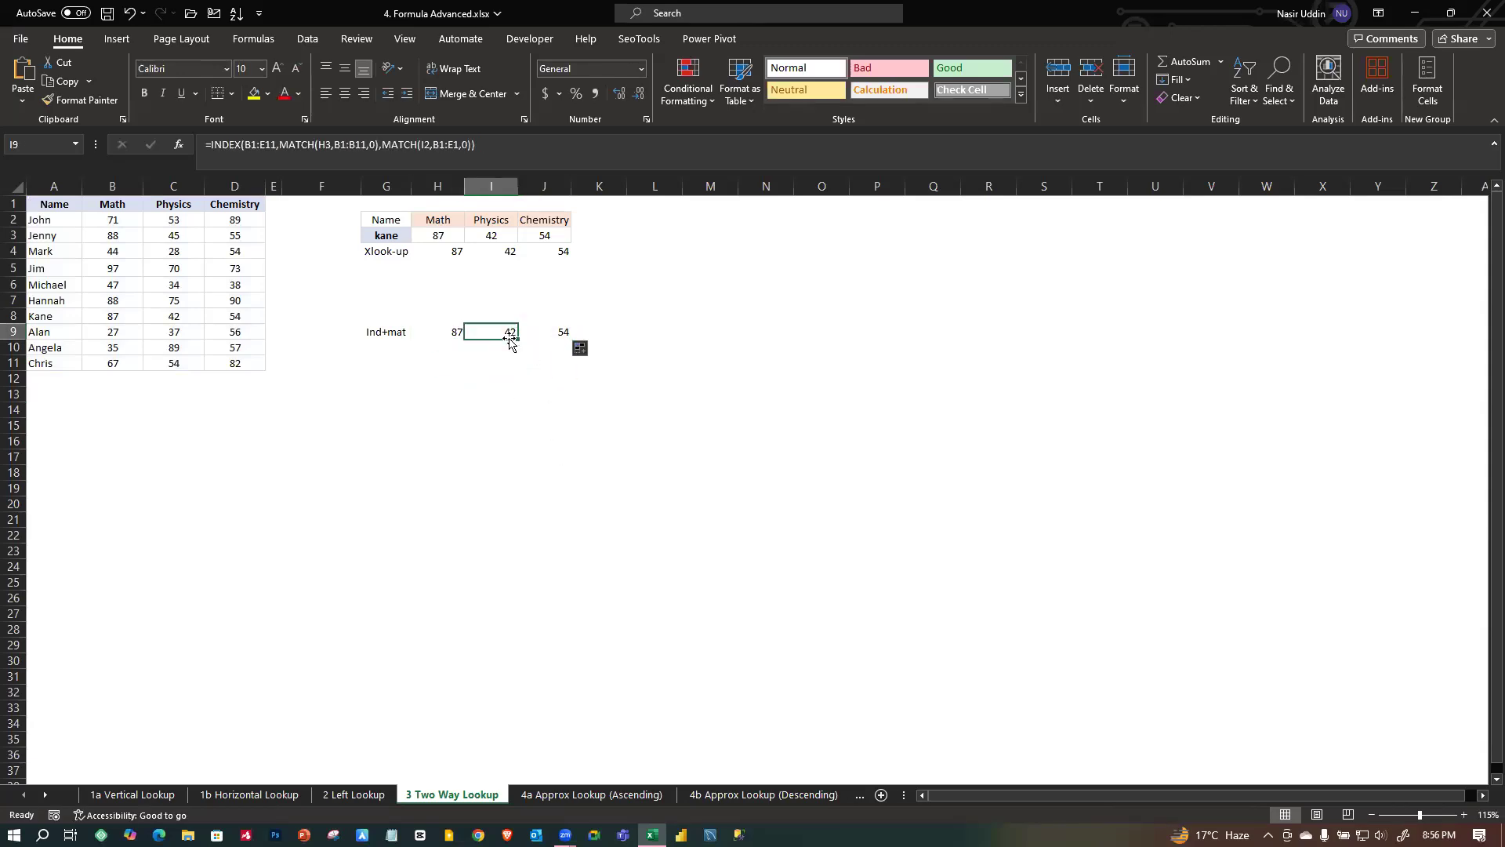
left_click(558, 333)
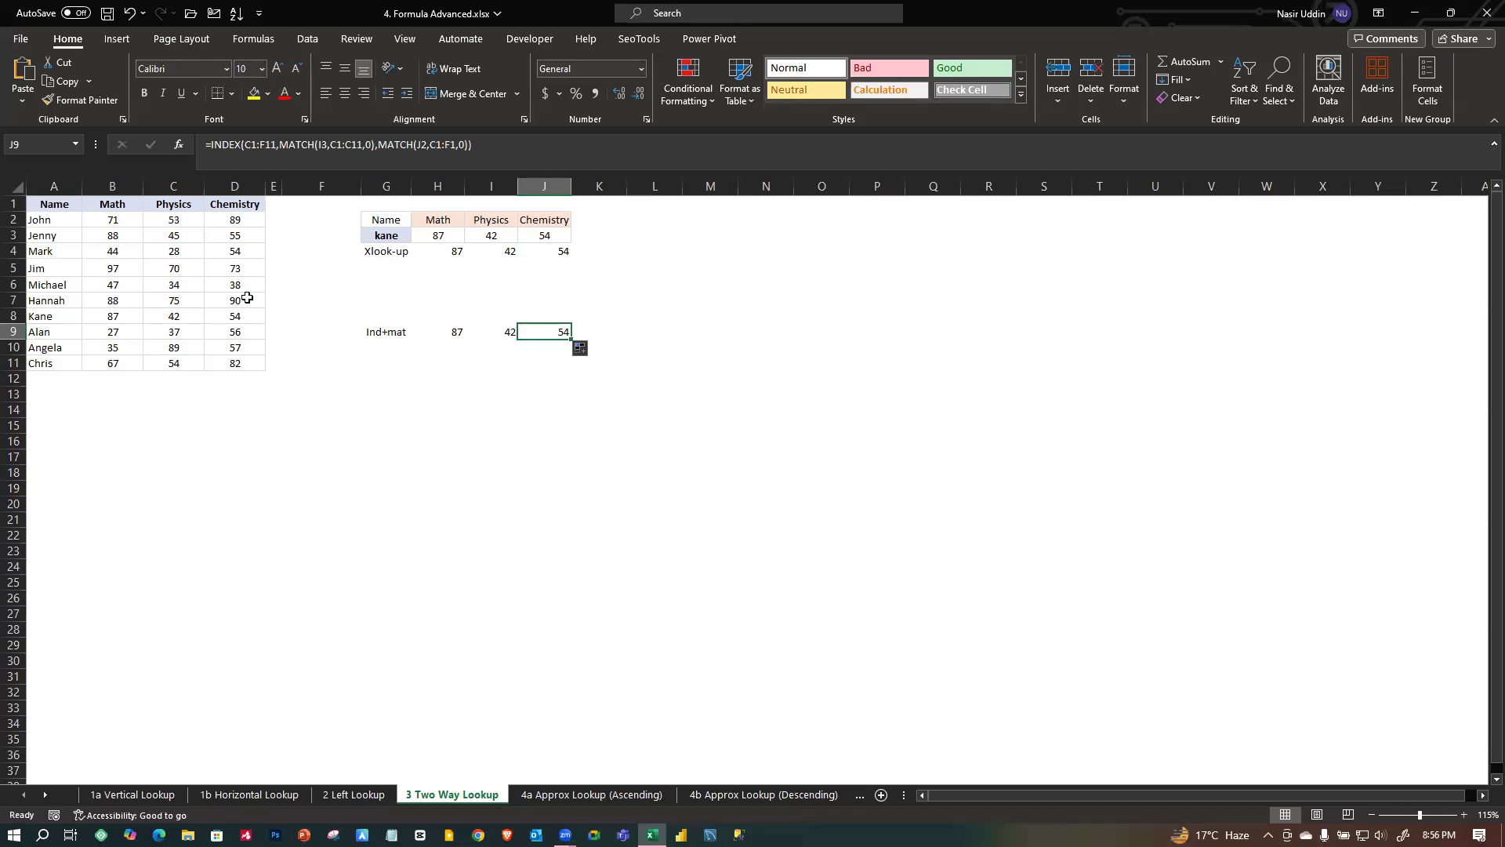
Compare the cell references in the original H9 INDEX/MATCH formula with those in the copied I9 formula.
double_click(456, 333)
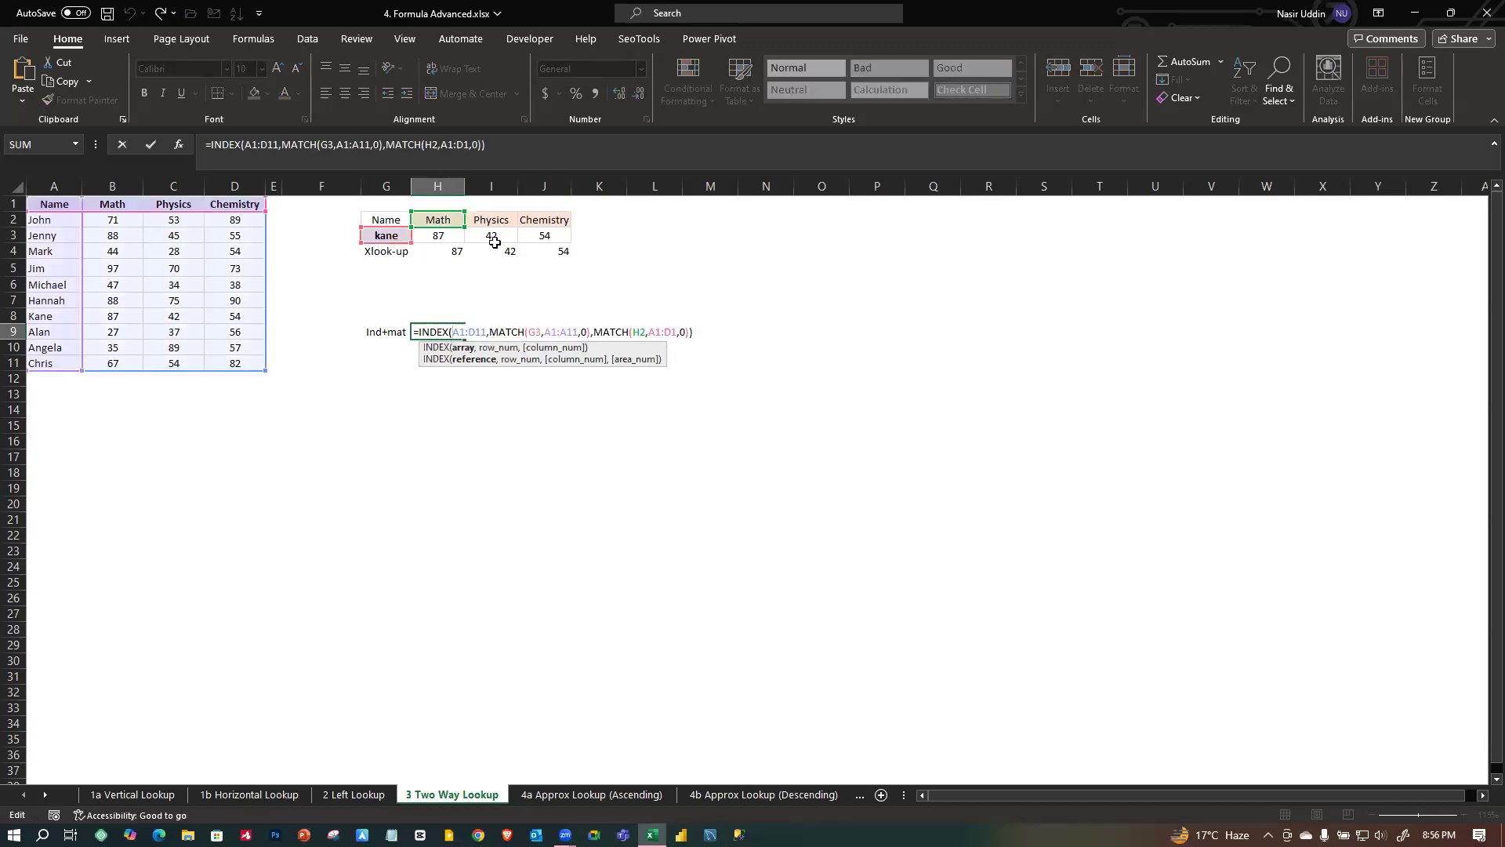
left_click(558, 435)
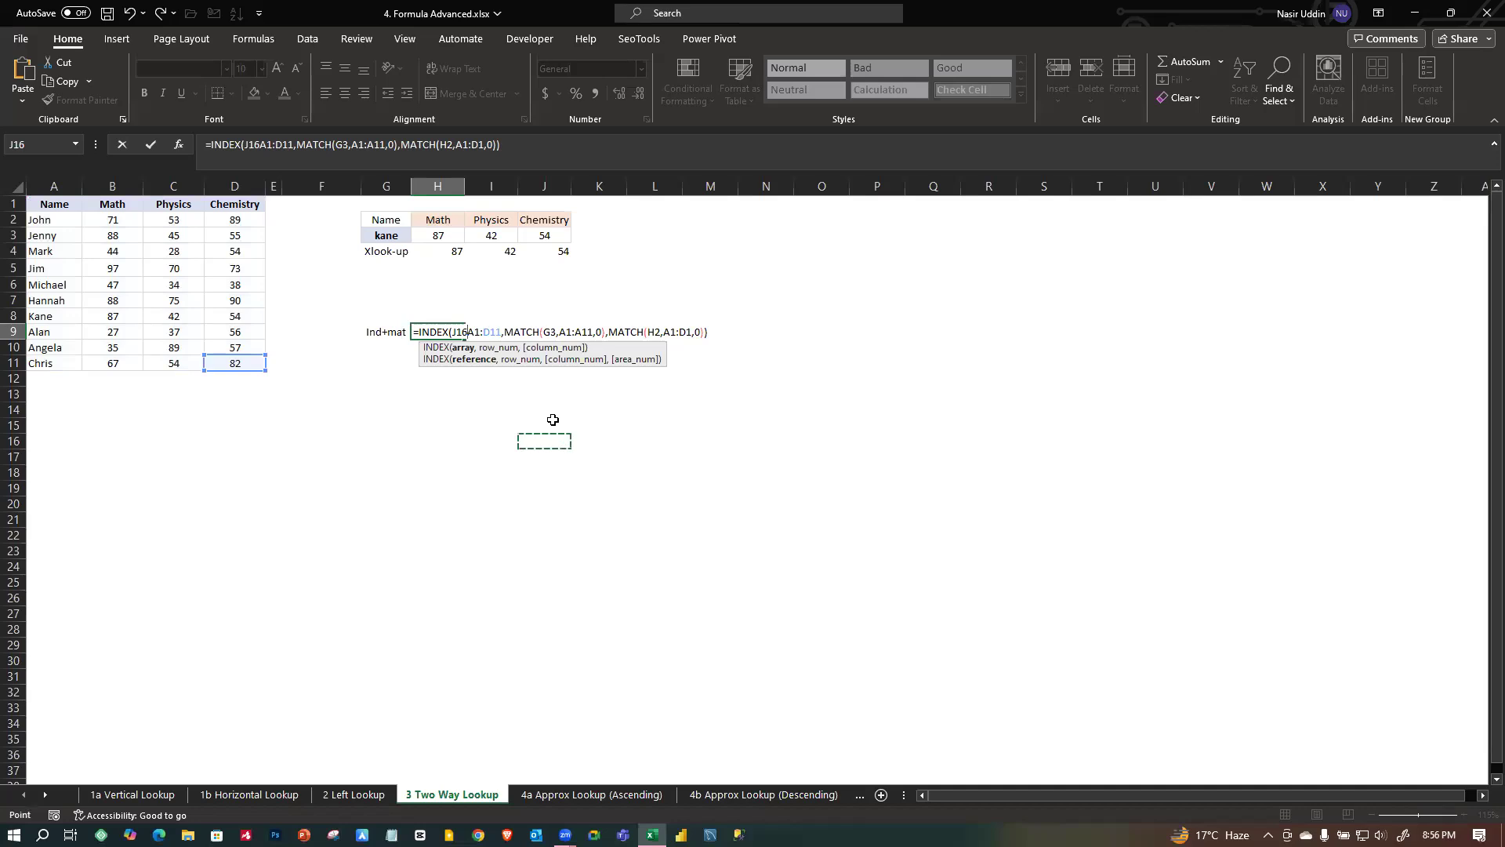
key("BackSpace")
key("BackSpace")
key("BackSpace")
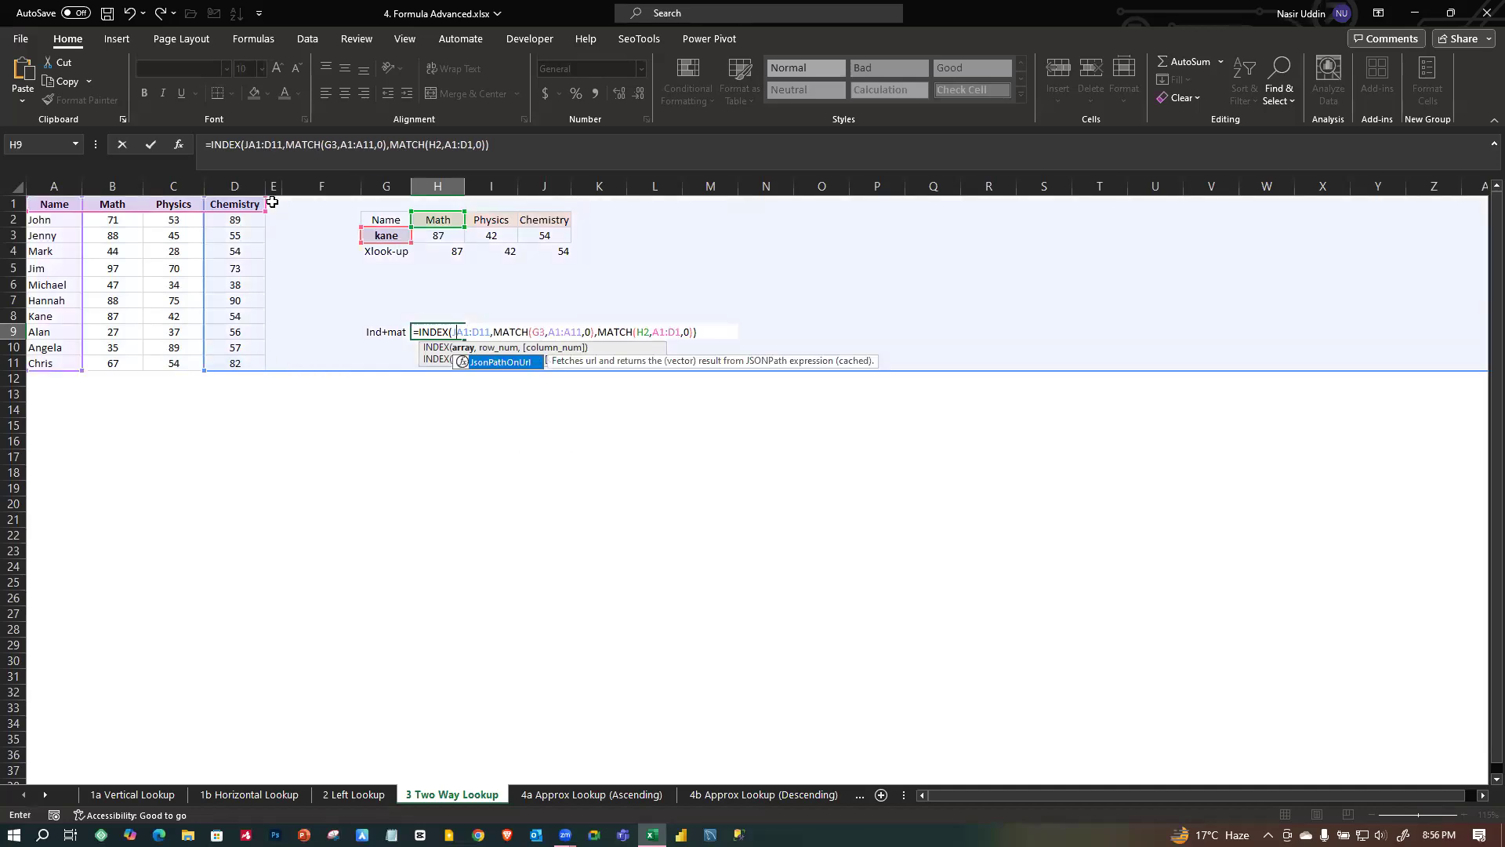
key("Return")
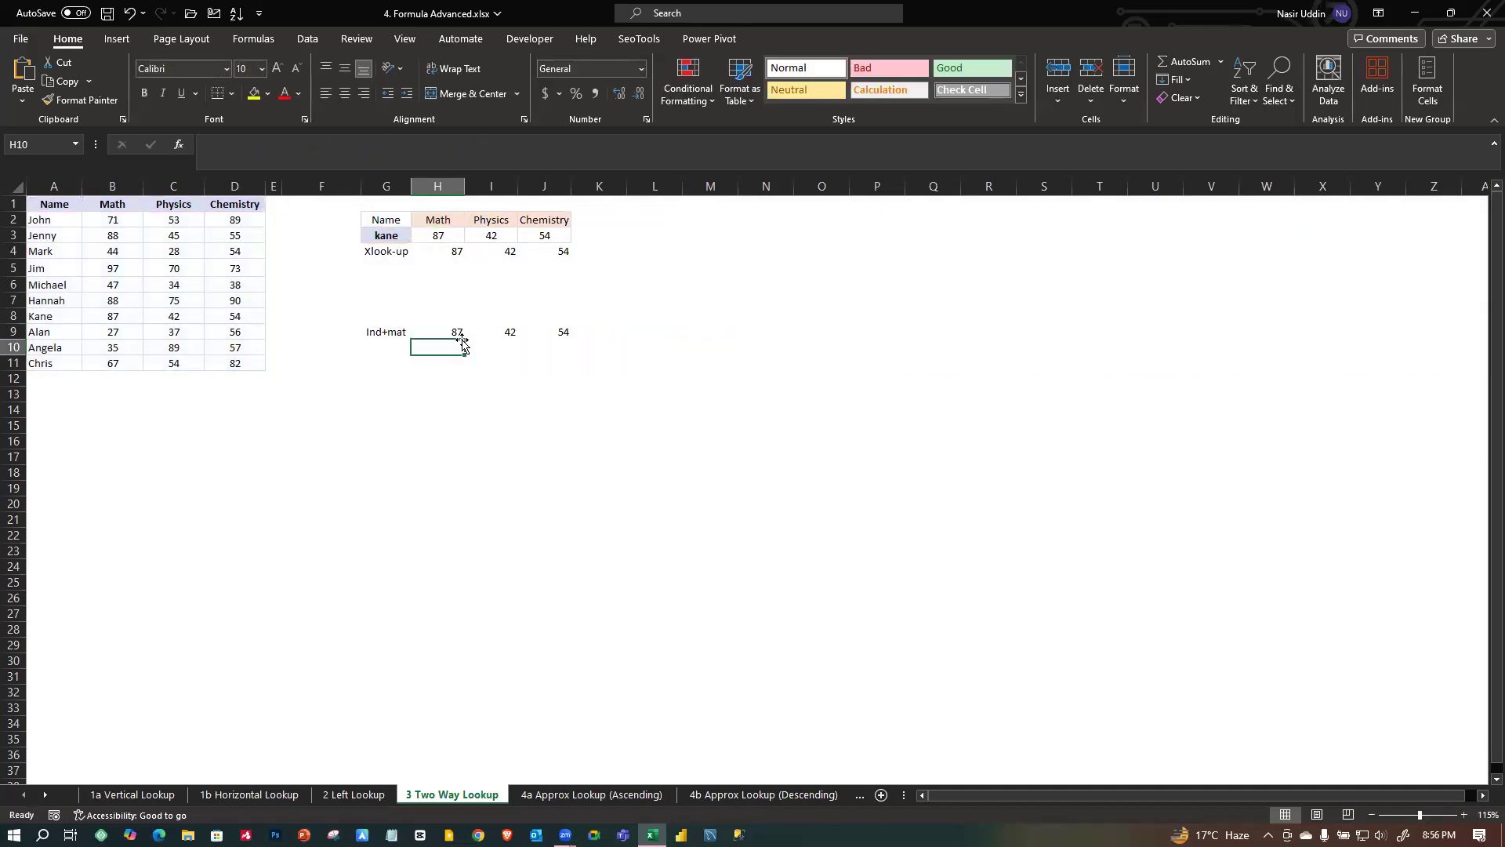
double_click(453, 332)
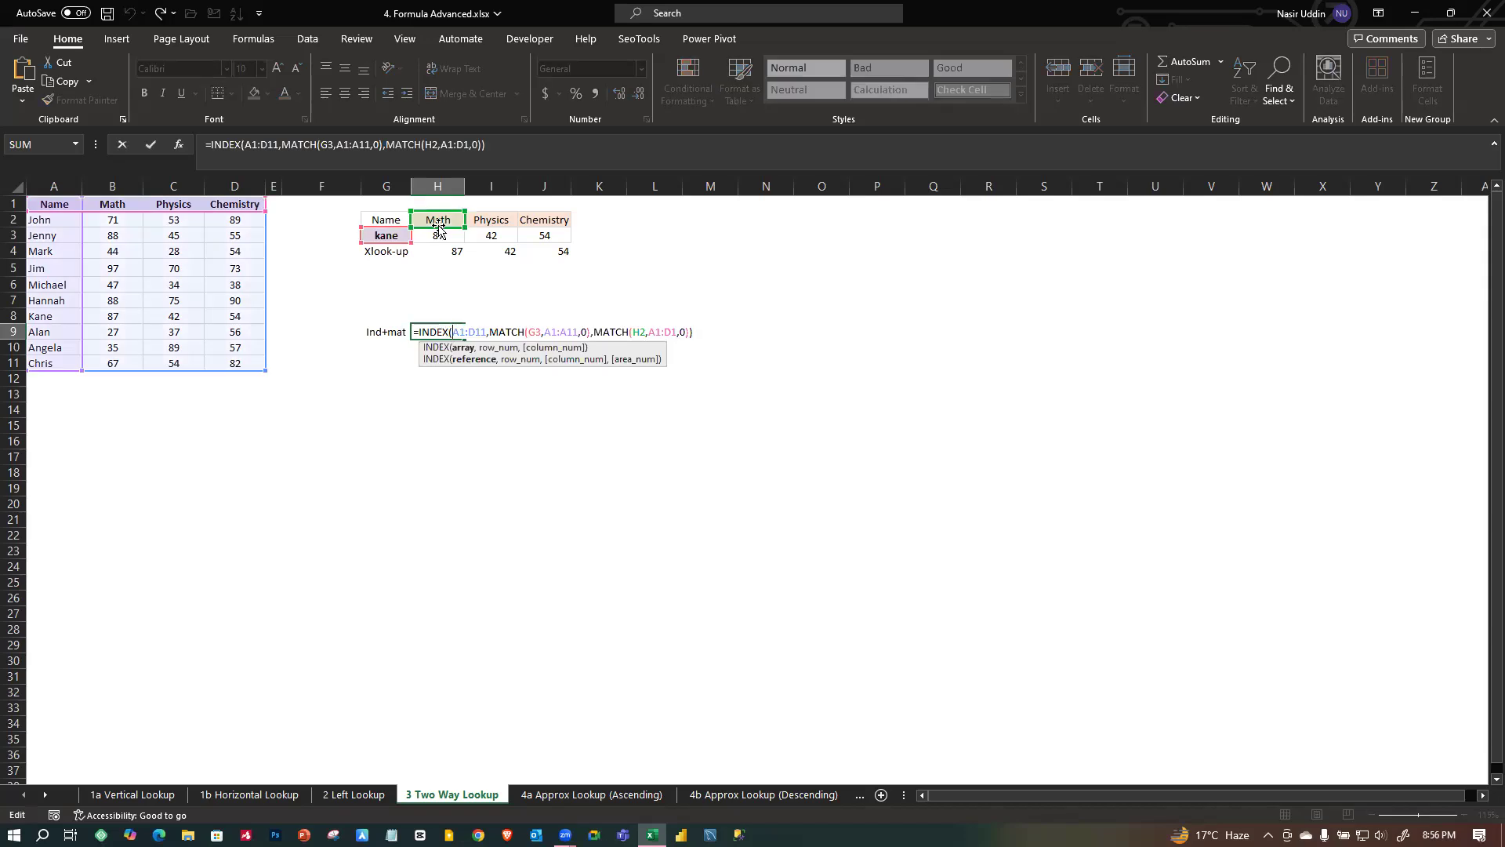
key("Return")
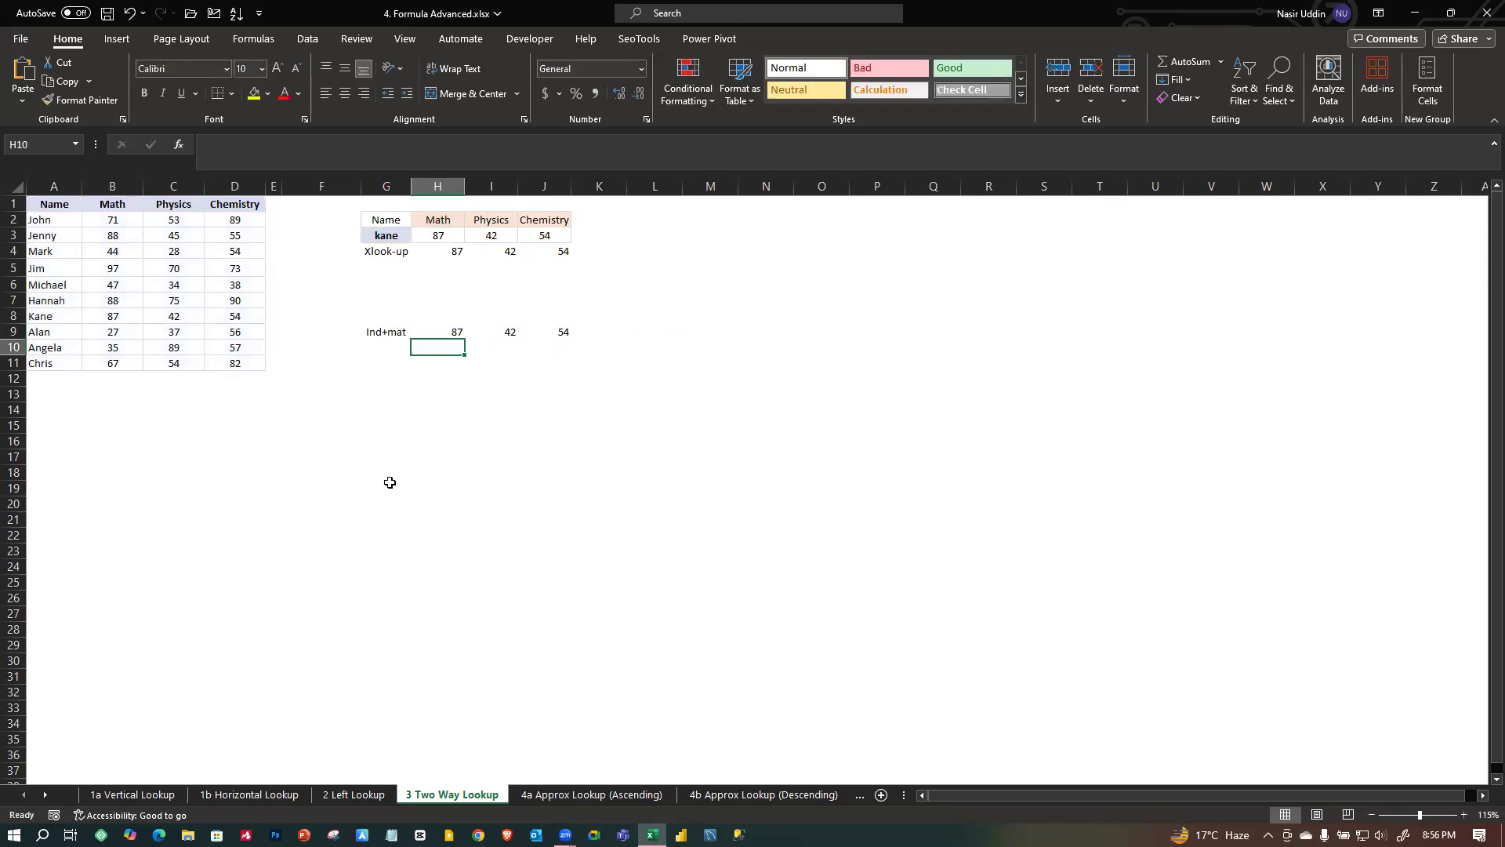
double_click(505, 334)
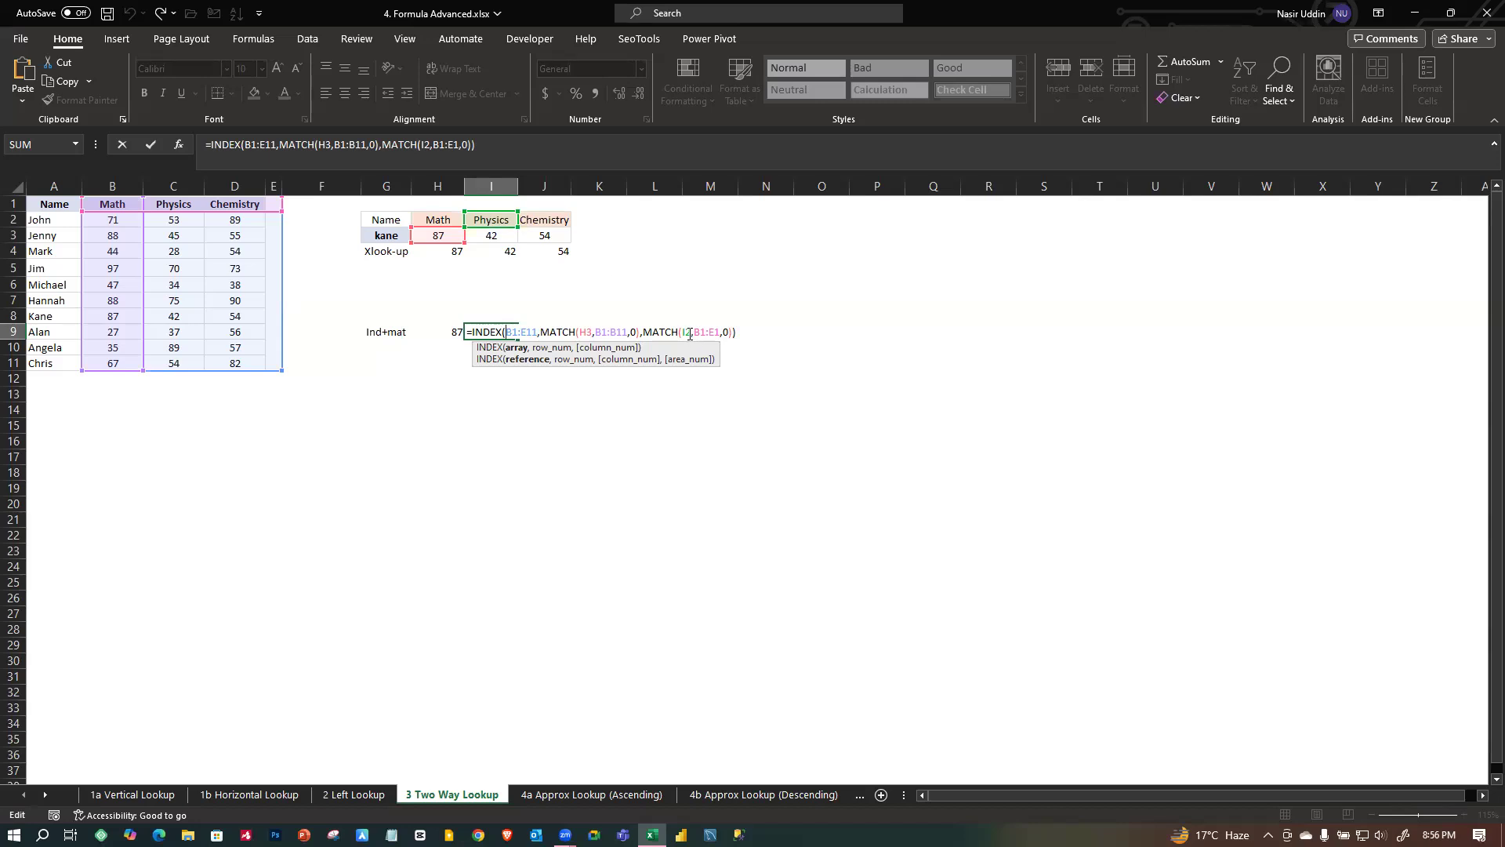
key("Return")
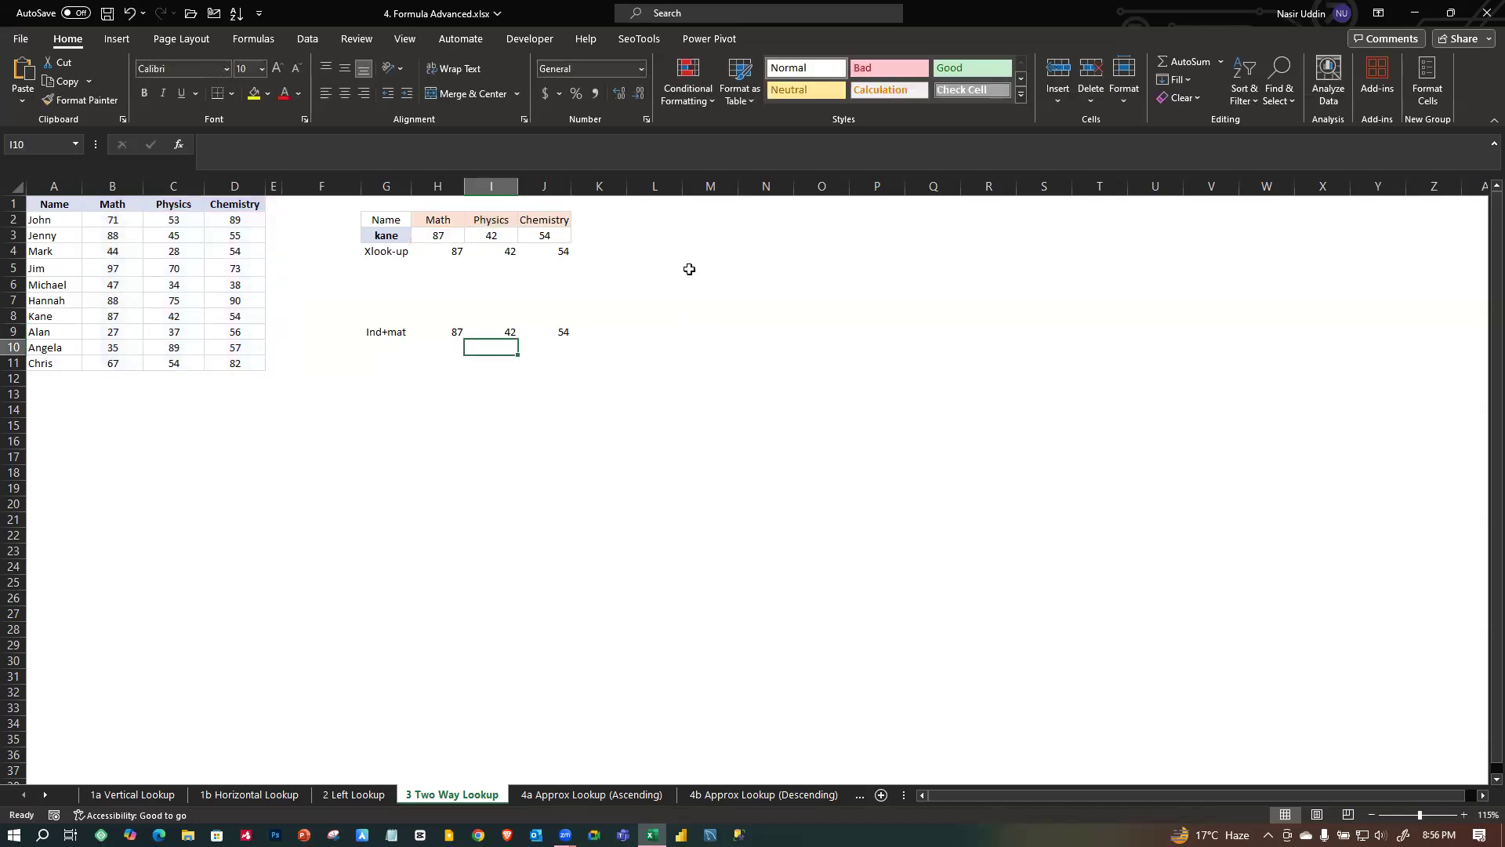
left_click(570, 331)
left_click(490, 365)
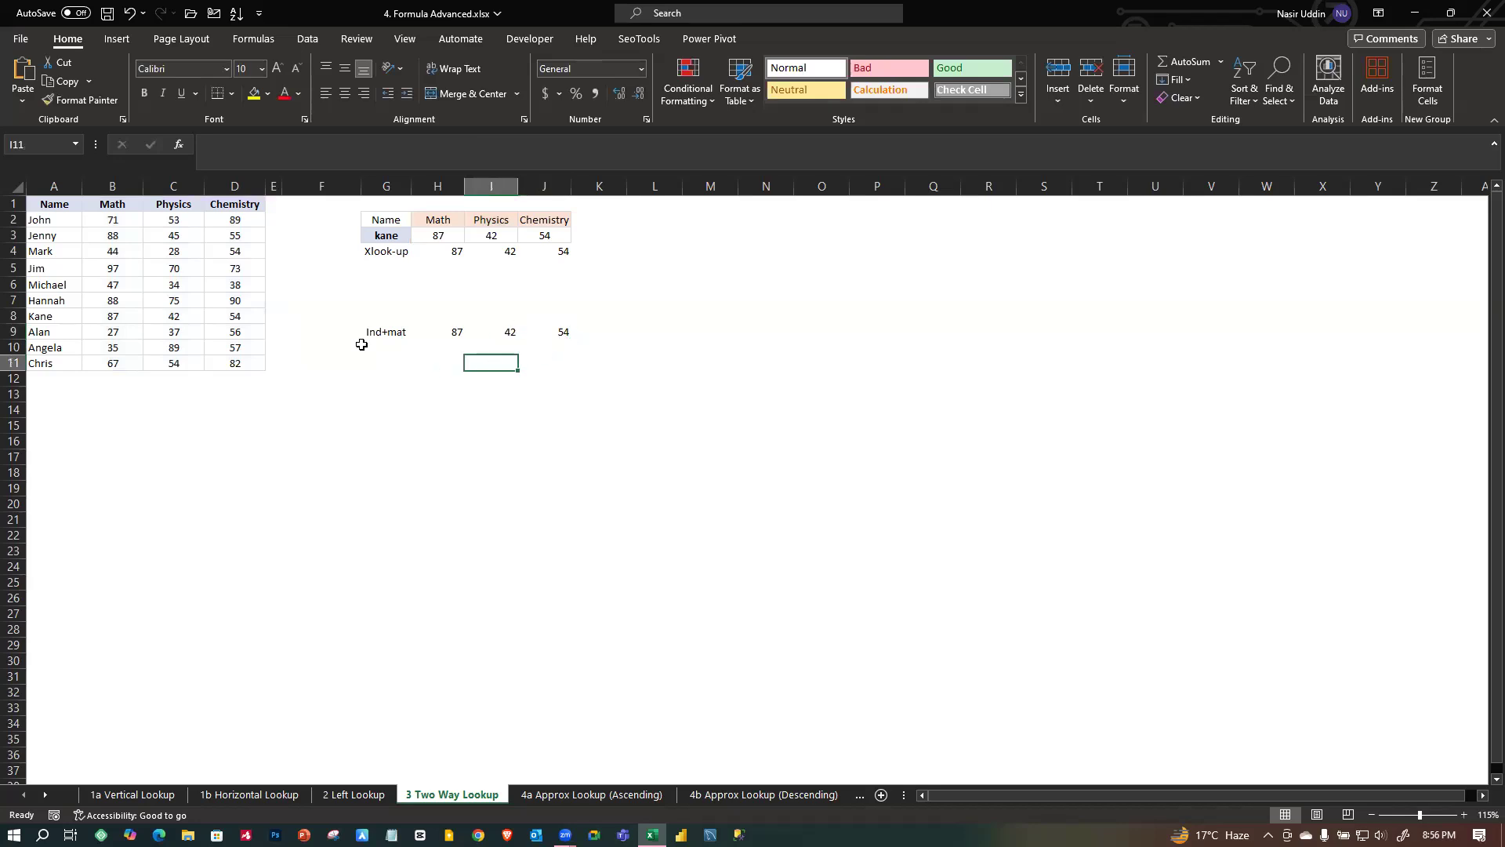
Label cell G10 "xlookup" below the Ind+mat row.
left_click(414, 360)
left_click(377, 349)
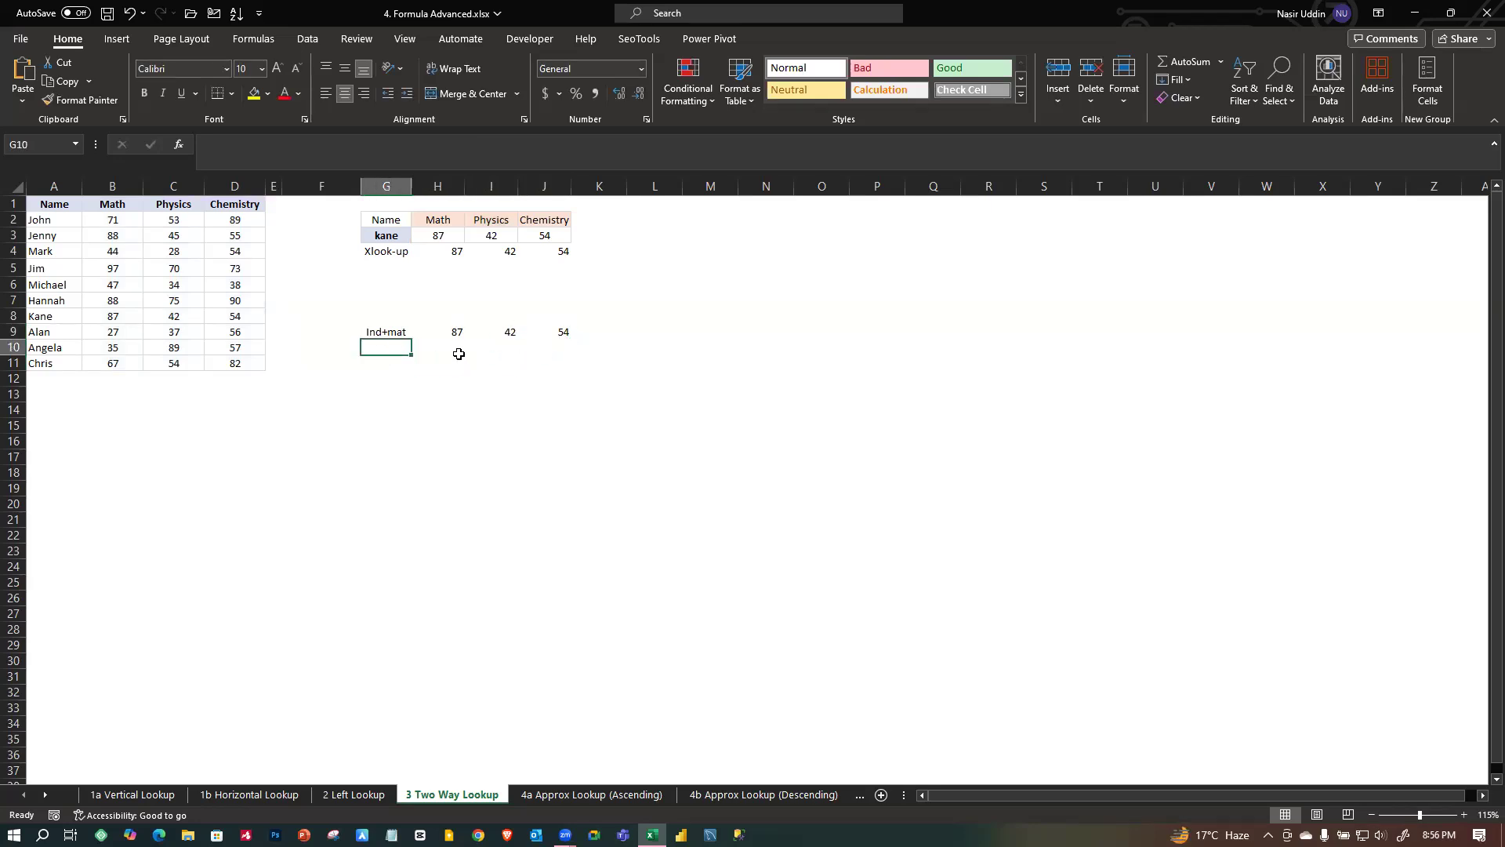
type("x")
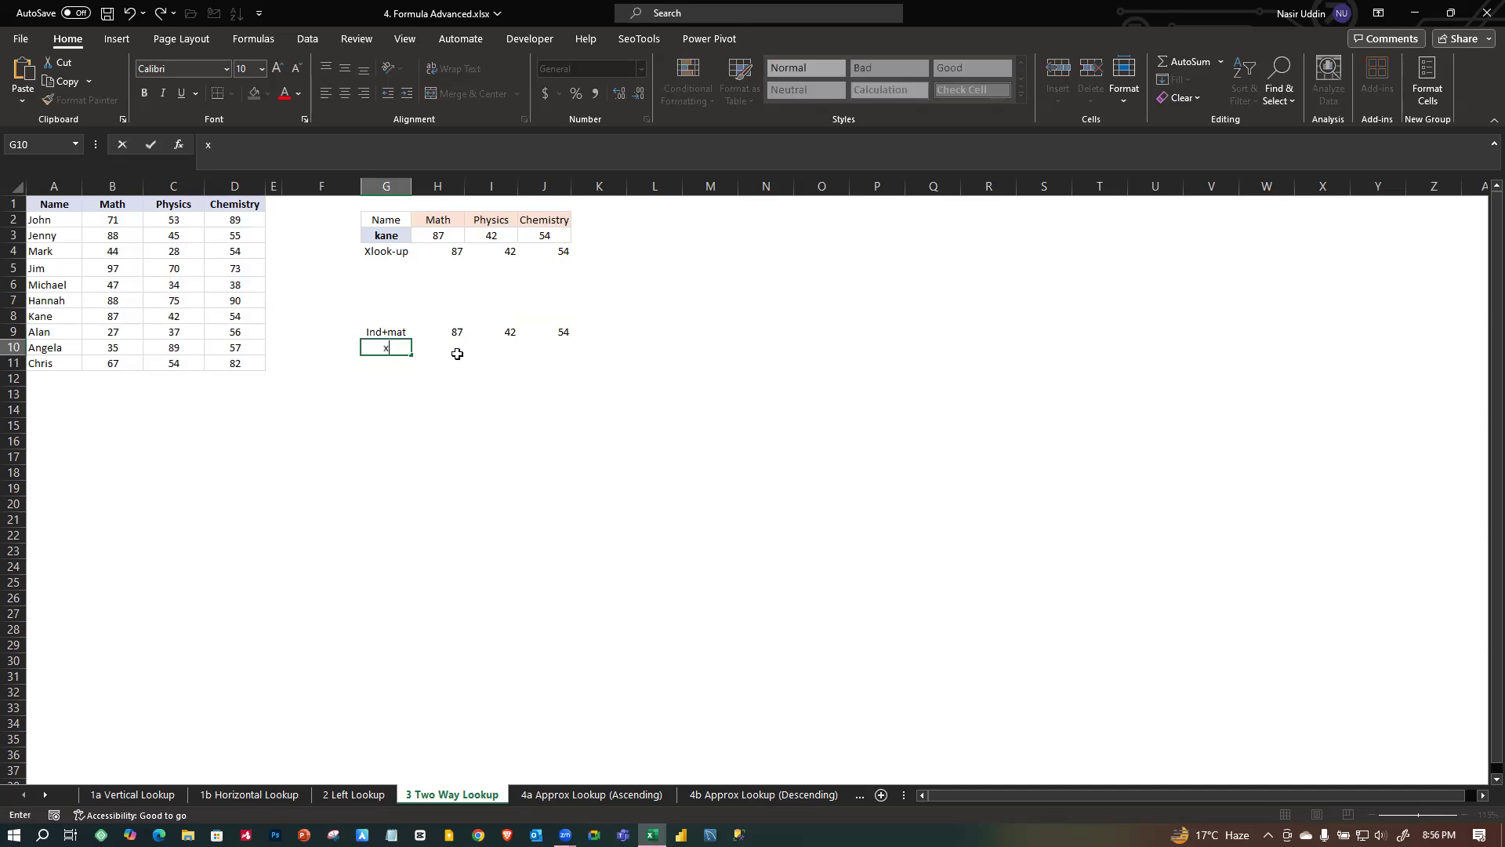
type("lookup")
left_click(452, 347)
type("=")
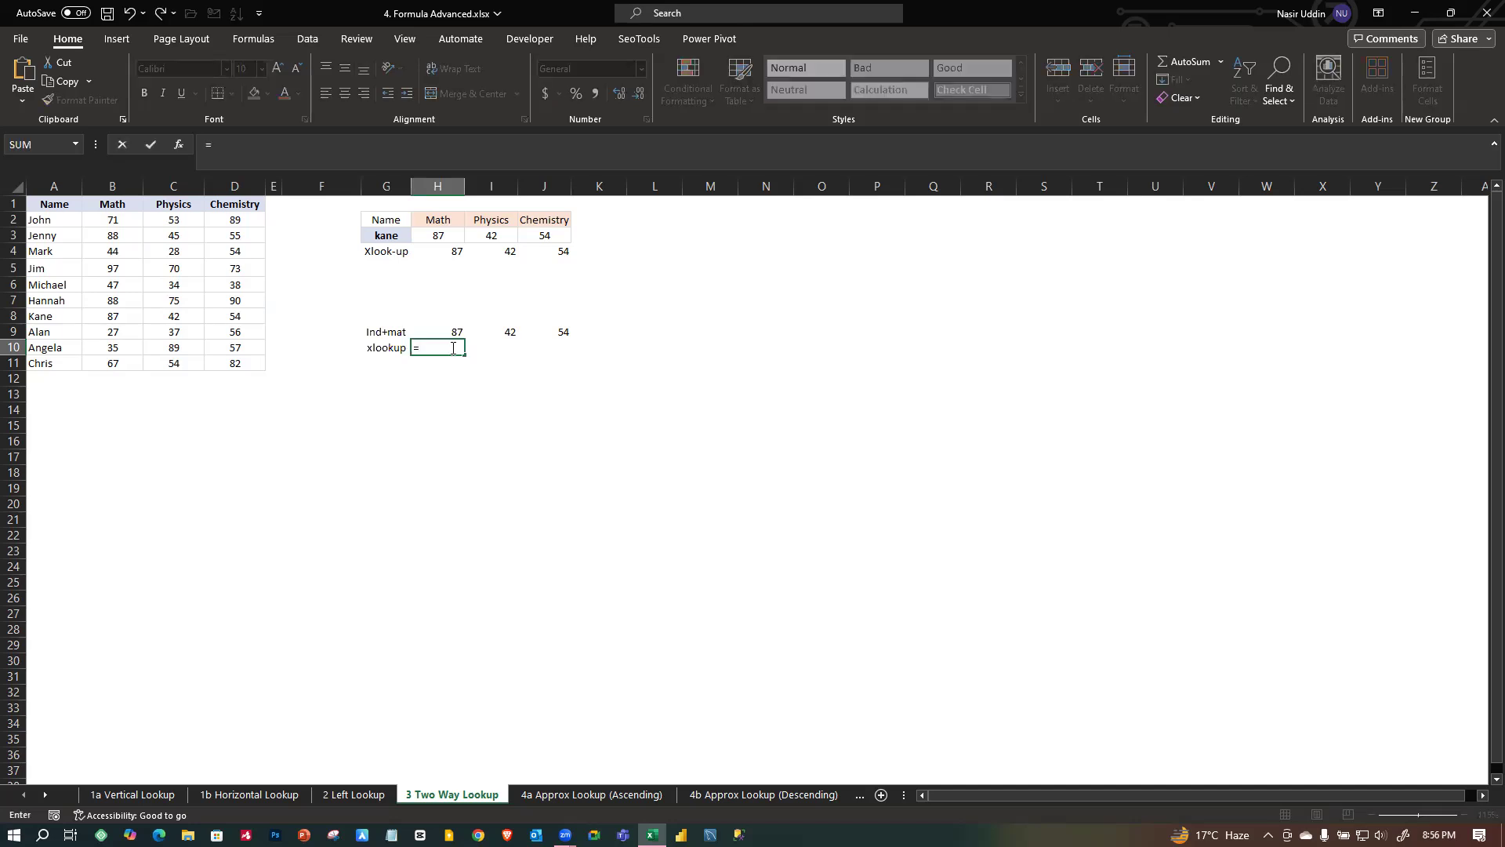
type("xl")
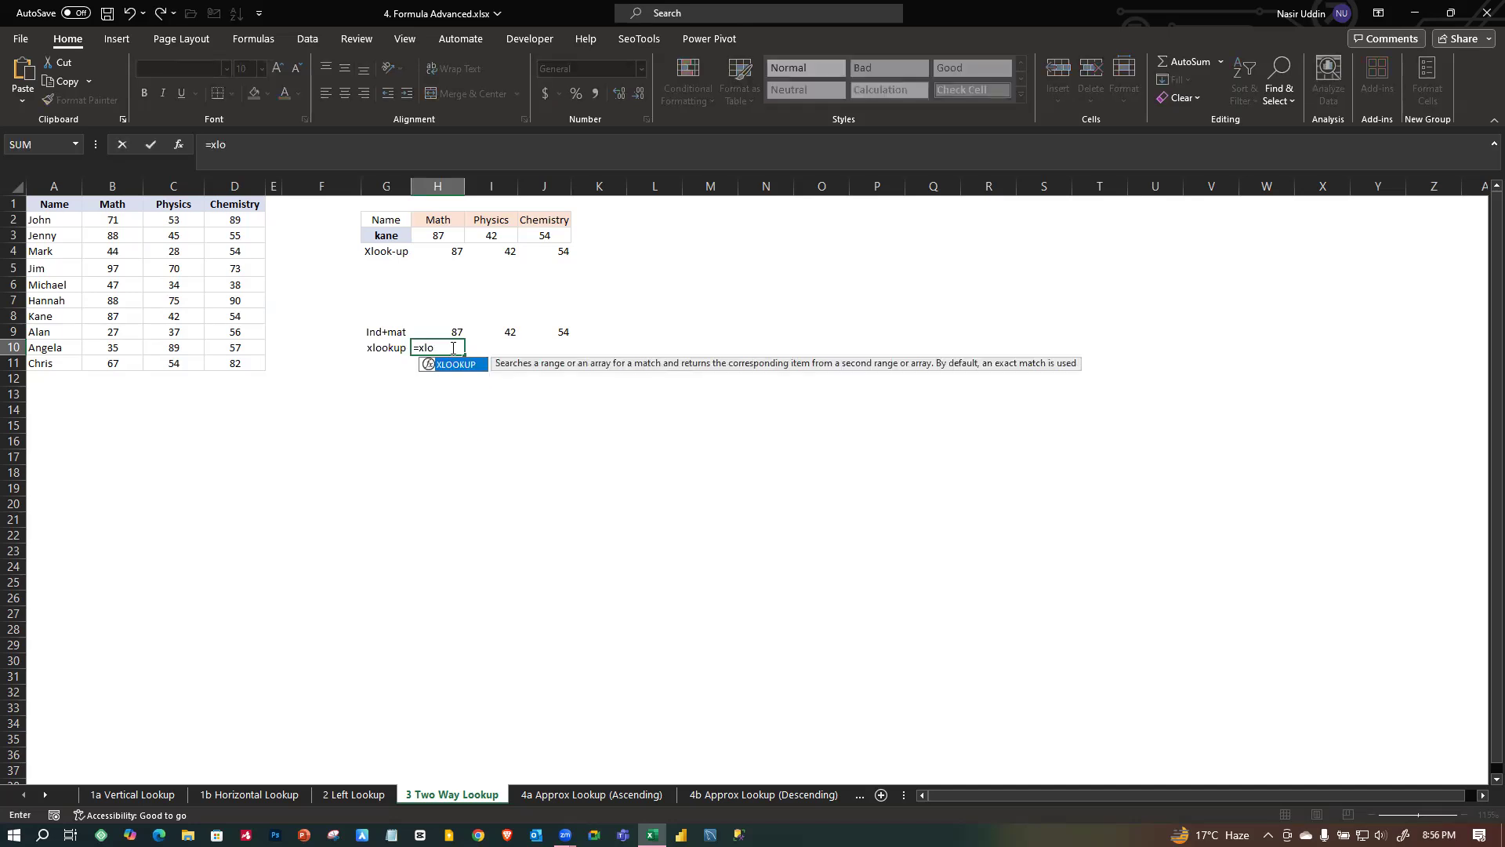
type("o")
key("Tab")
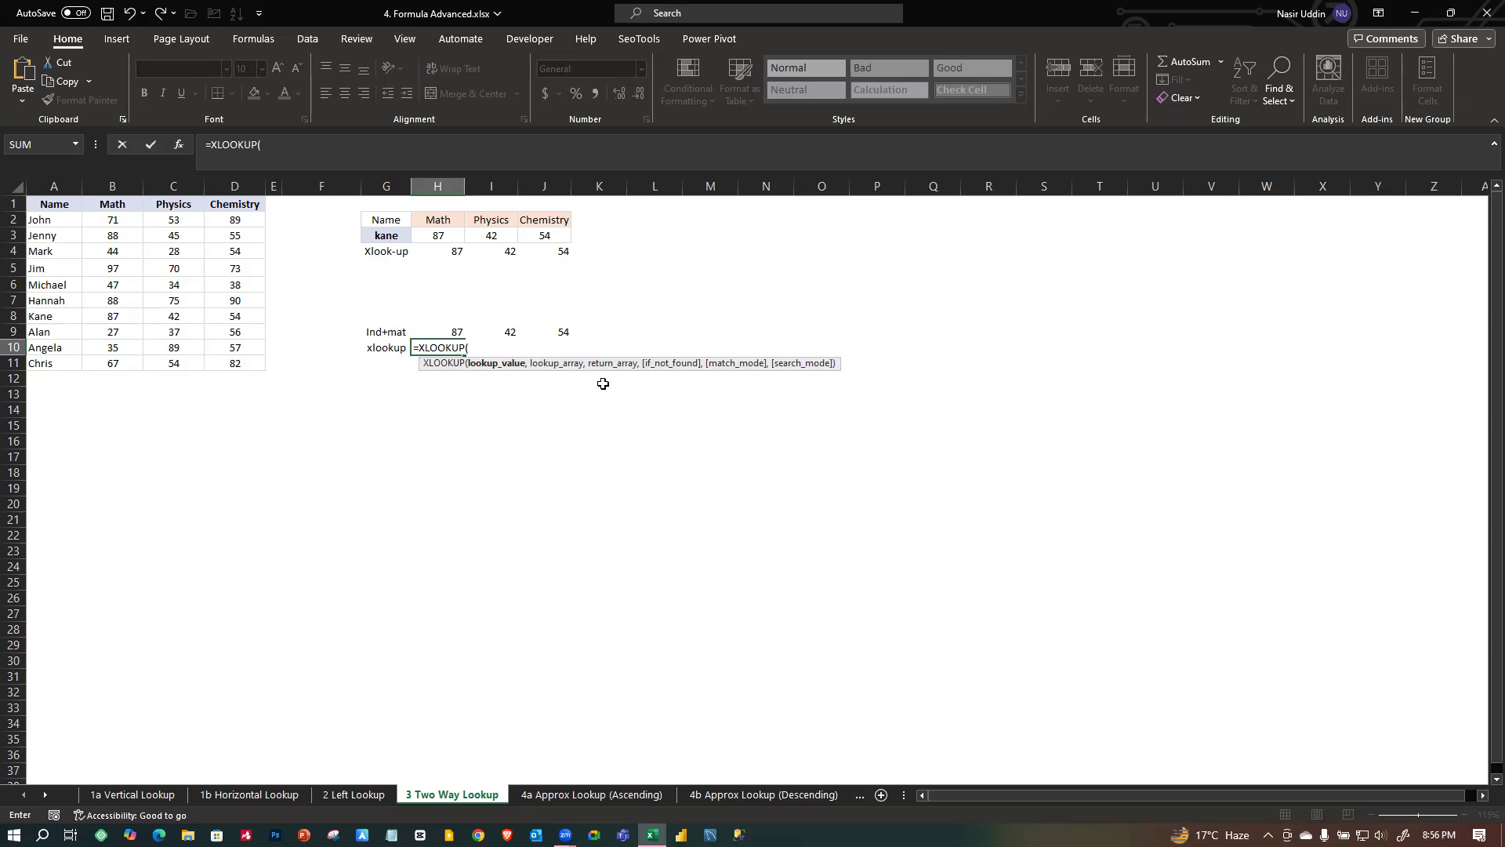
key("BackSpace")
key("BackSpace")
key("BackSpace")
key("BackSpace")
key("BackSpace")
key("BackSpace")
key("BackSpace")
key("BackSpace")
key("BackSpace")
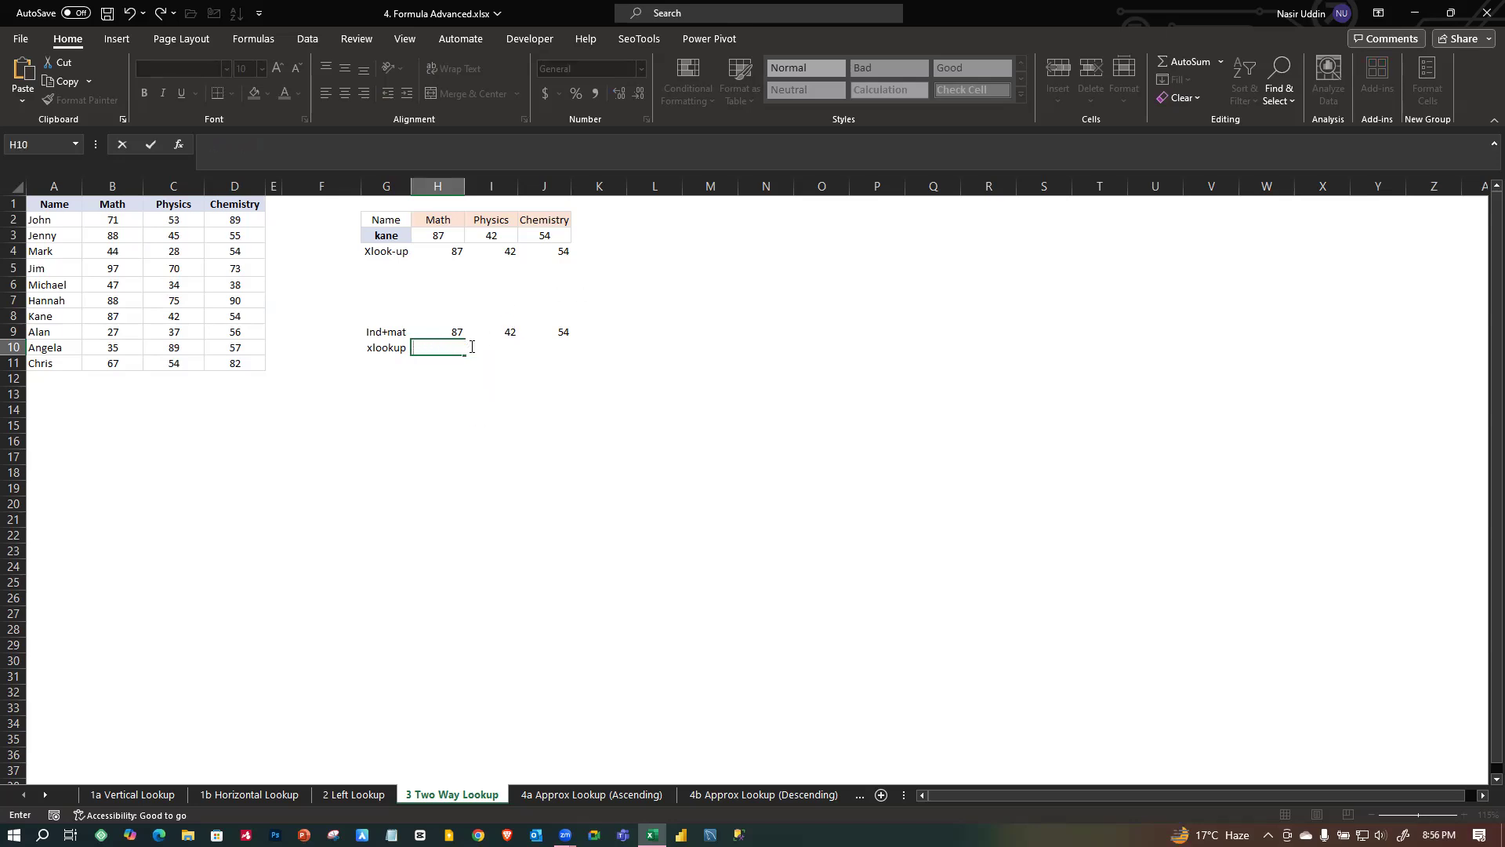
left_click(558, 396)
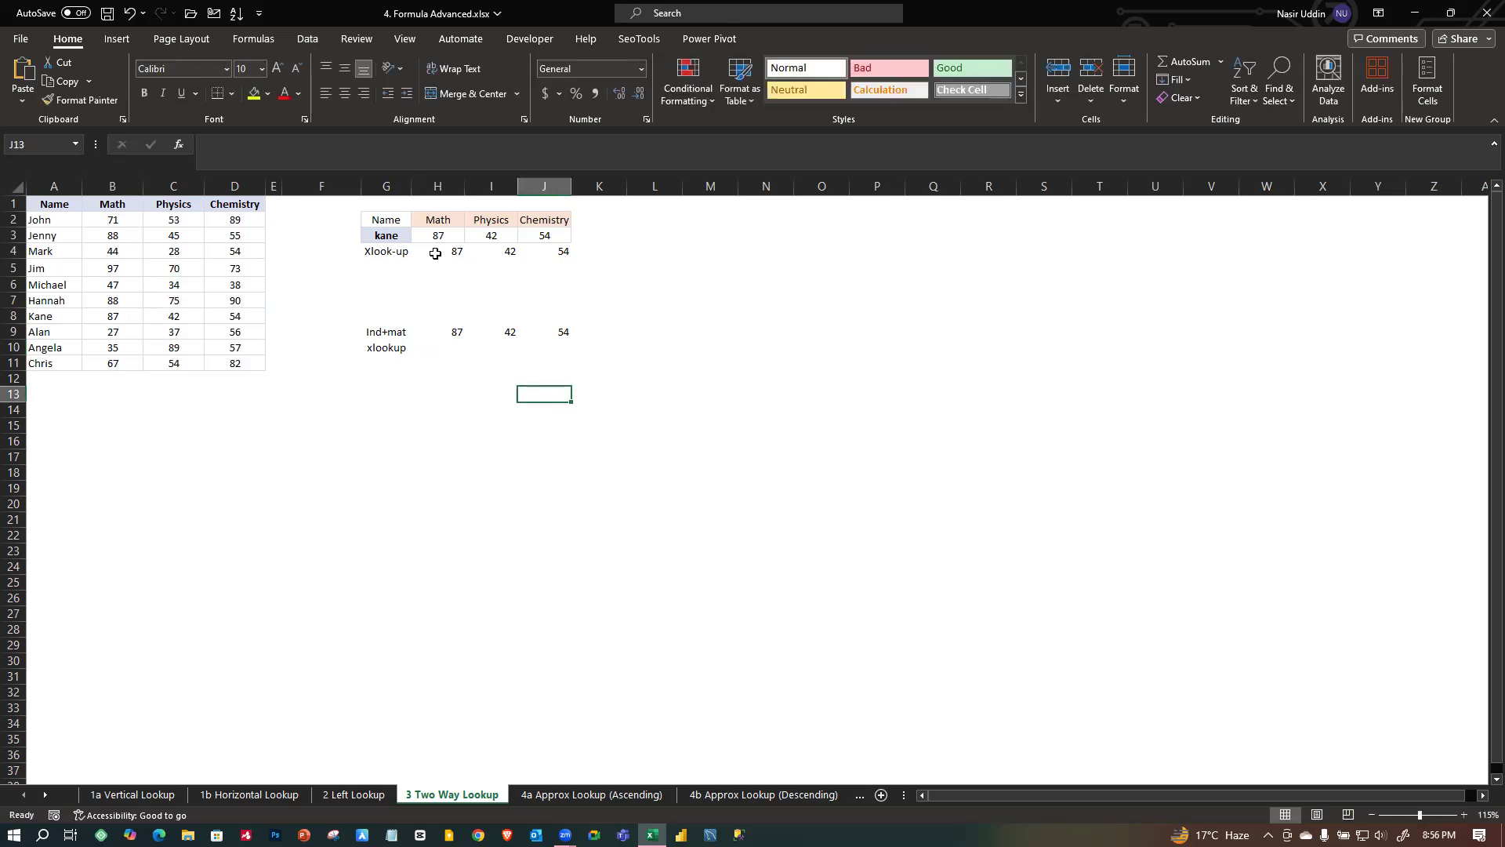
Examine the arguments of the existing nested XLOOKUP formula in H4, including its lookup array and inner return array.
double_click(435, 253)
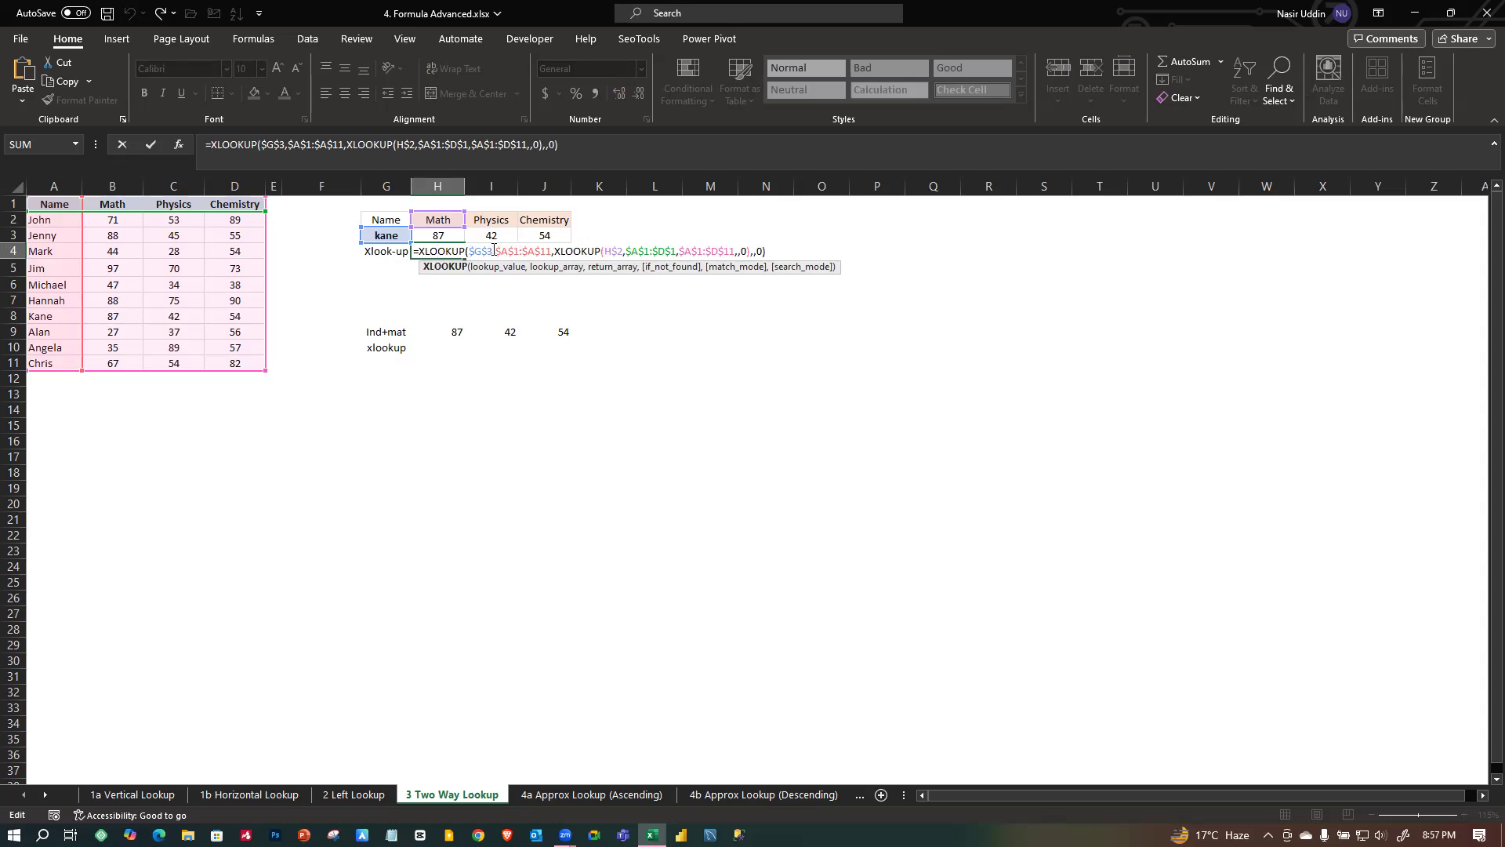
left_click_drag(498, 251, 552, 253)
left_click(556, 251)
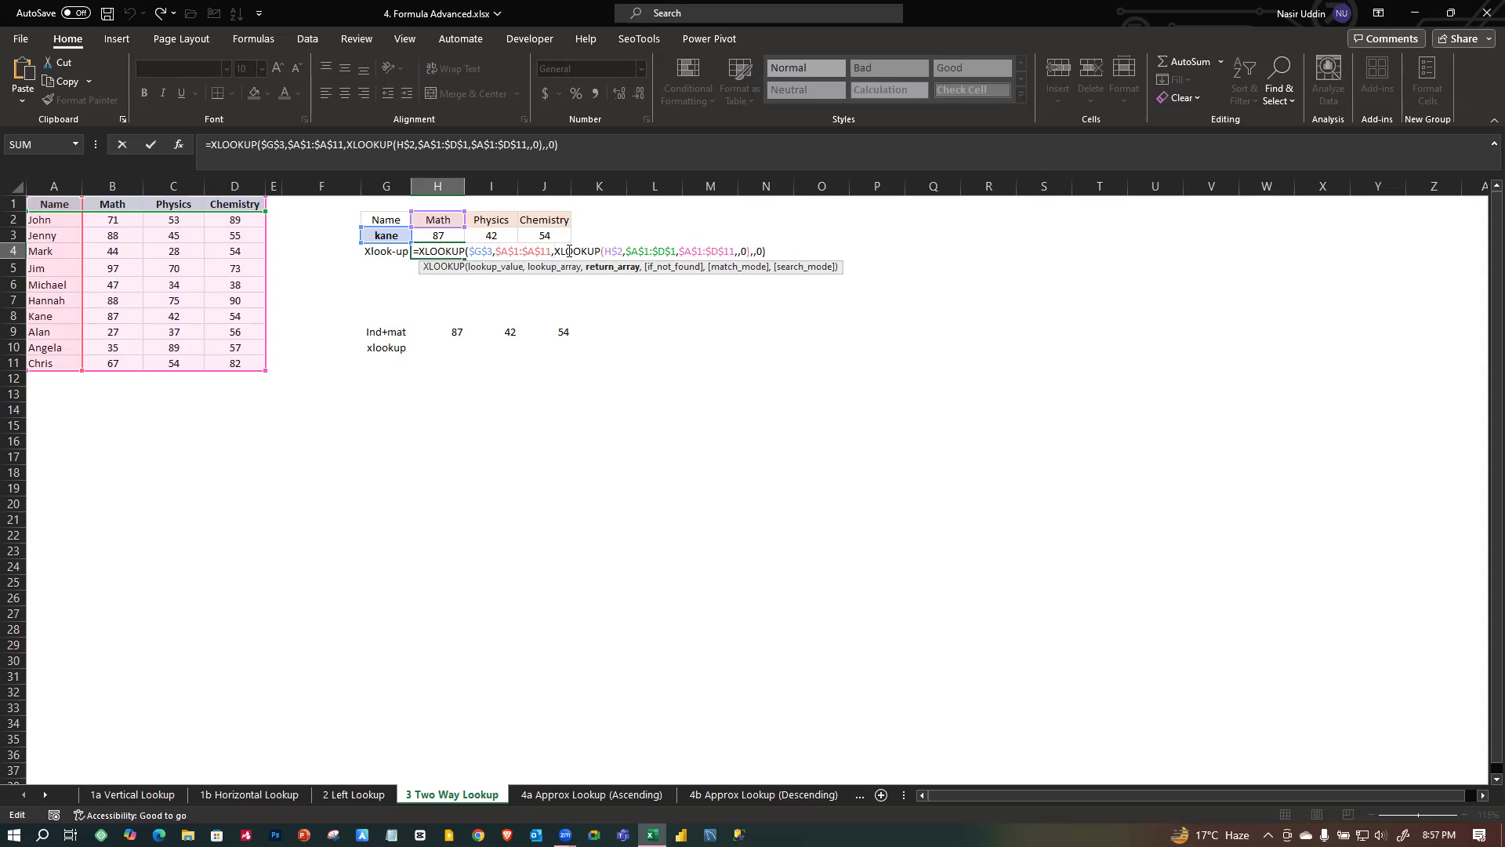
left_click_drag(680, 252, 734, 252)
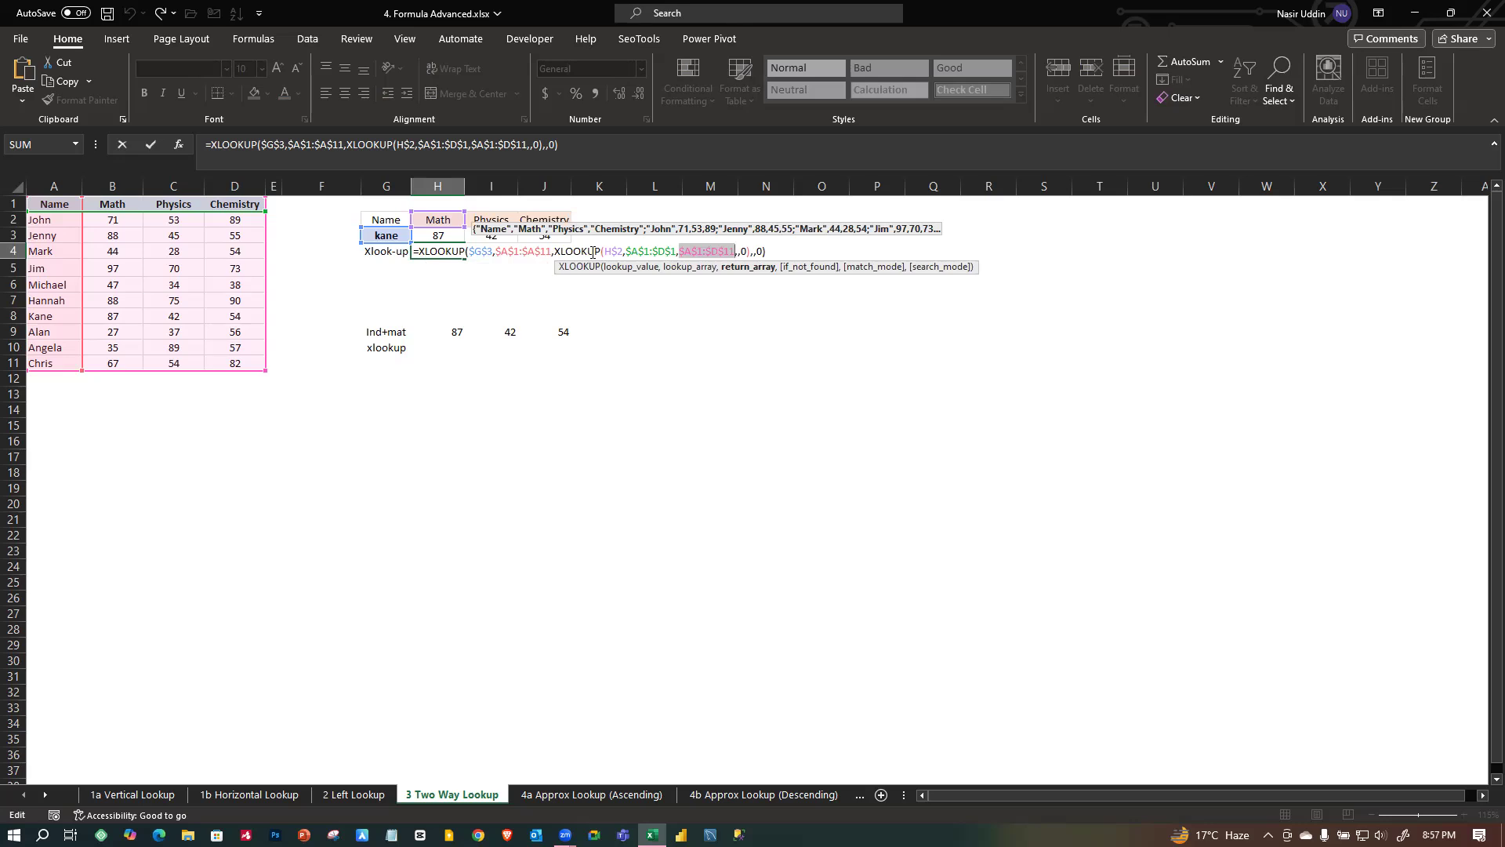
key("Return")
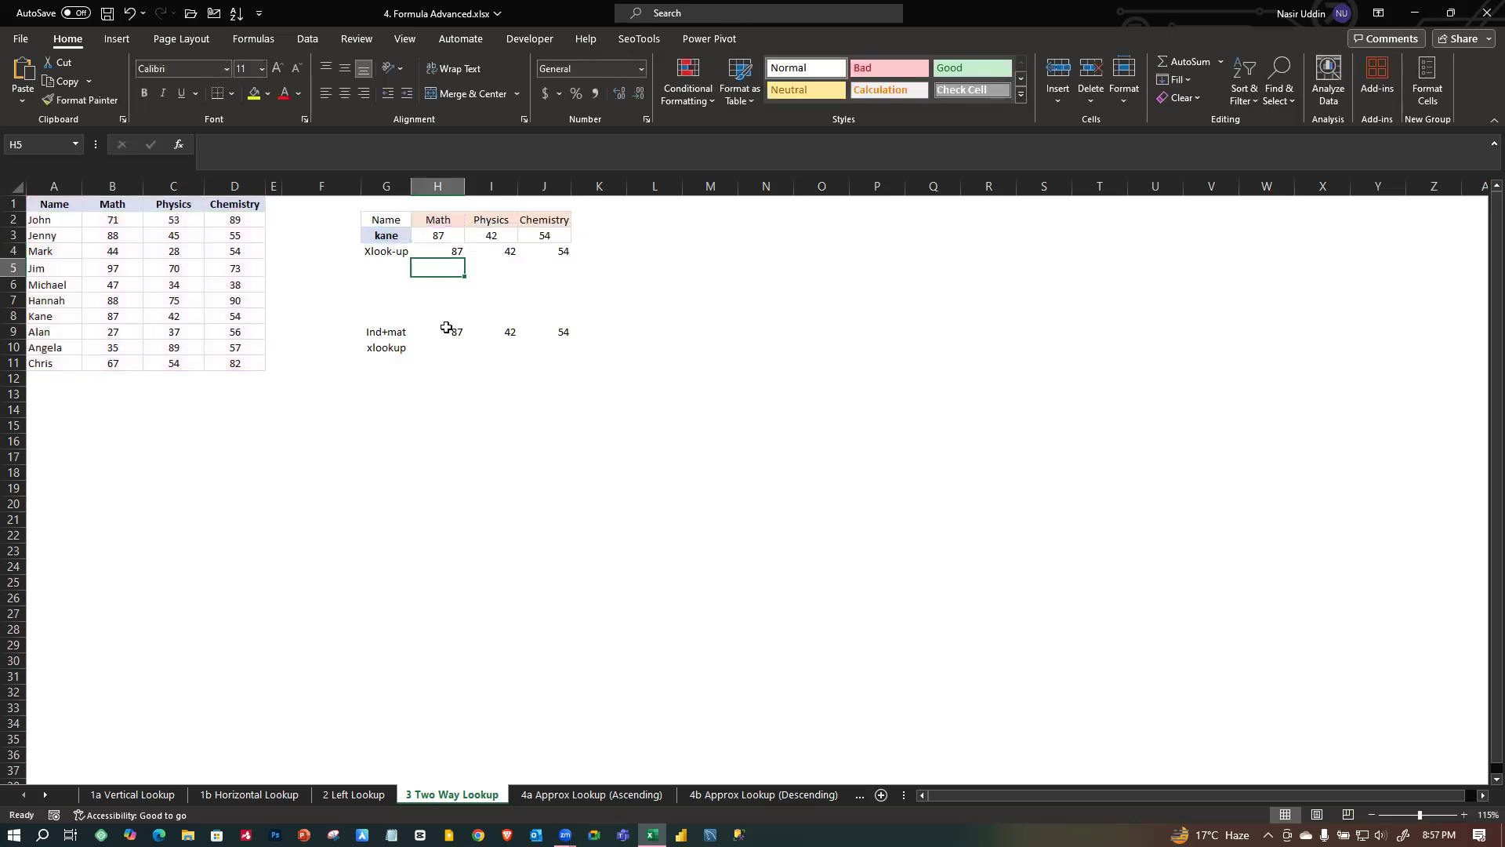
Start an XLOOKUP formula in H10 with G3 as the lookup value and A1:A11 as the lookup array.
left_click(457, 348)
type("=xl")
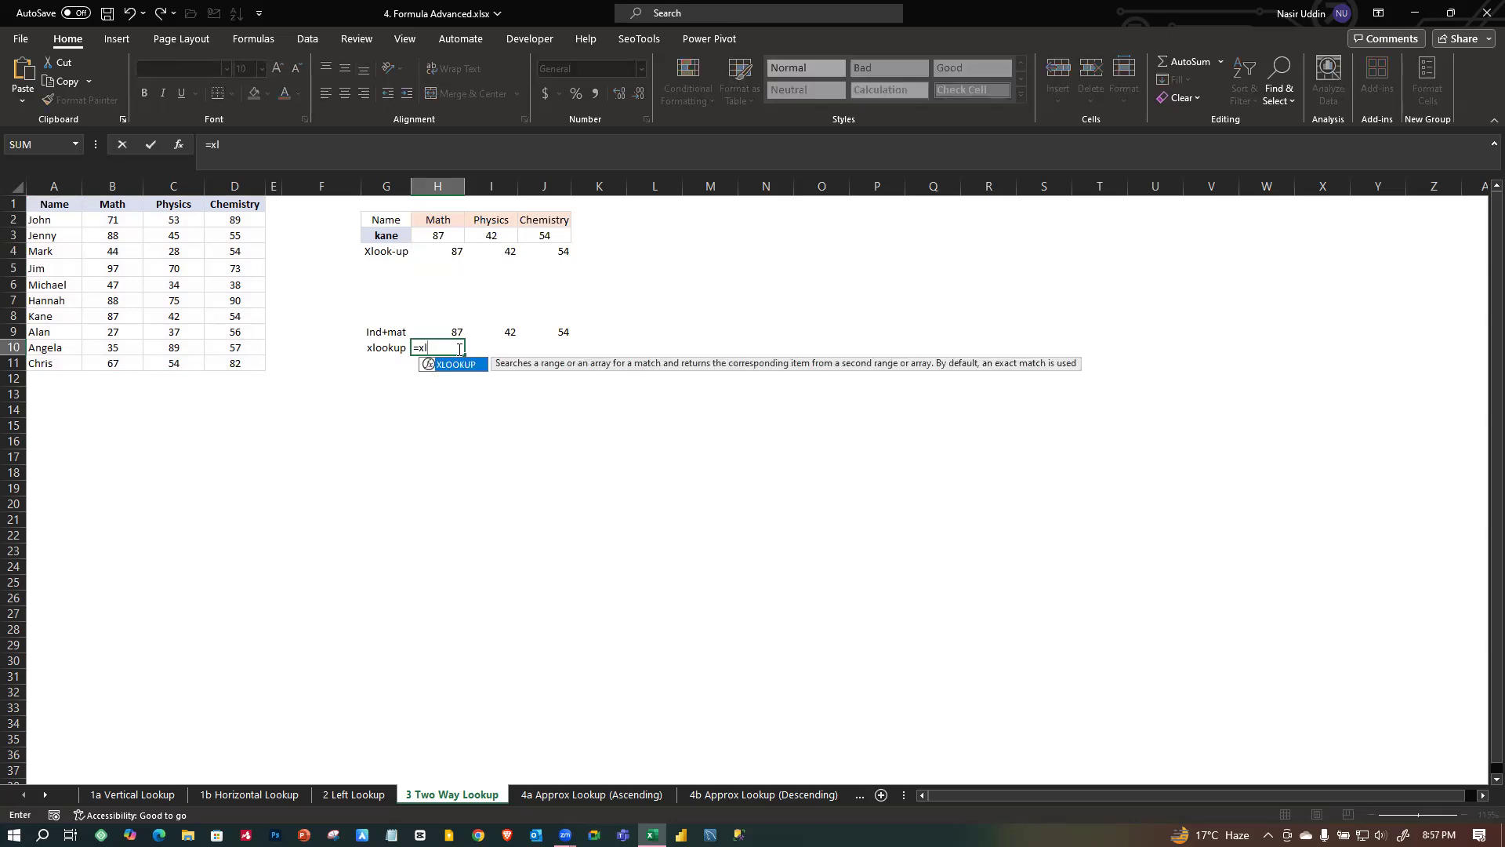
key("Tab")
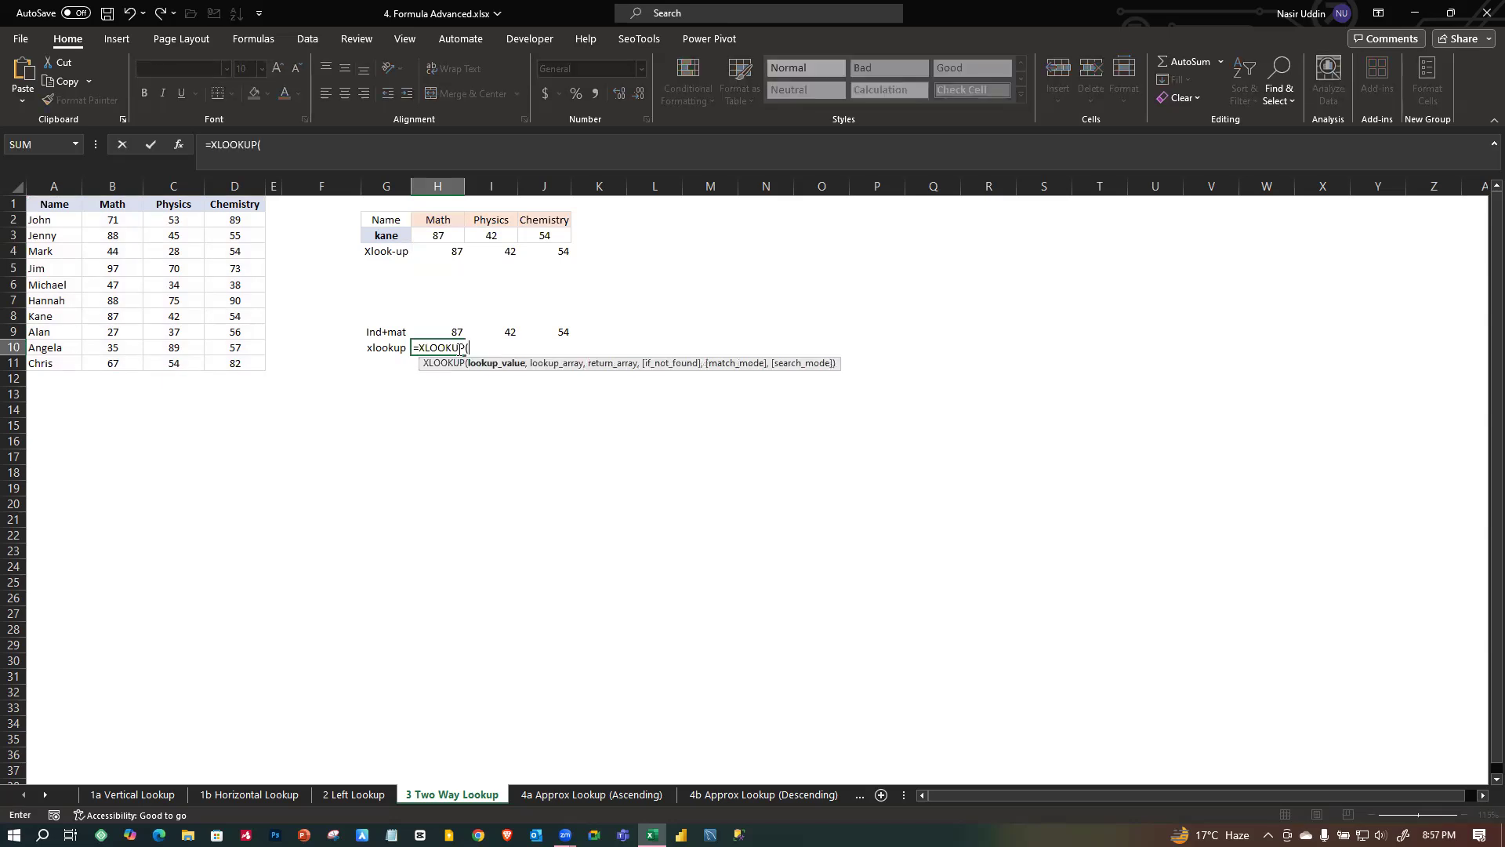
left_click(390, 237)
type(",")
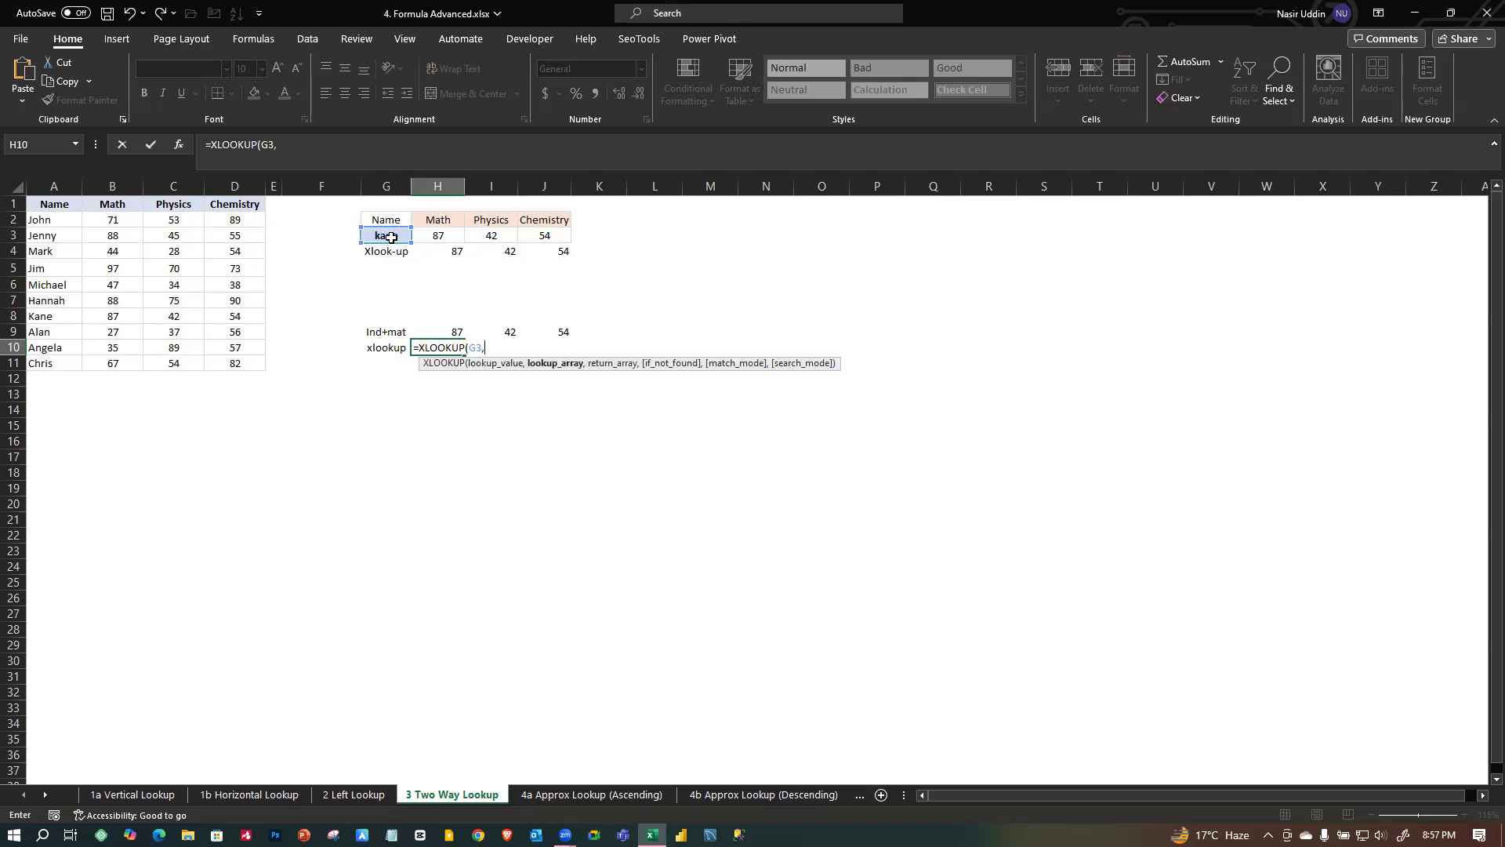
left_click(55, 204)
left_click_drag(54, 220, 61, 364)
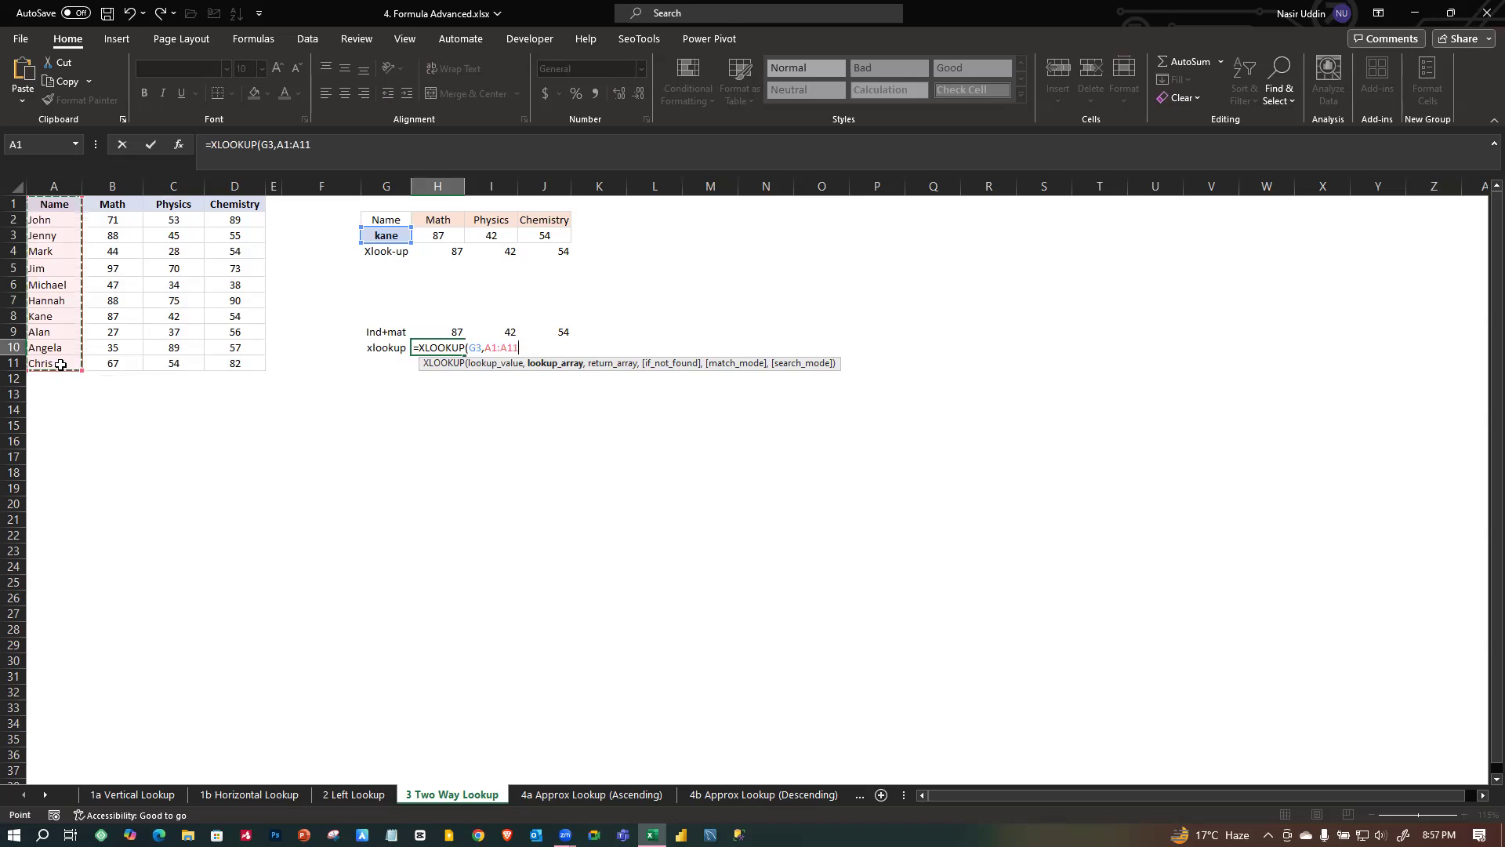
type(",")
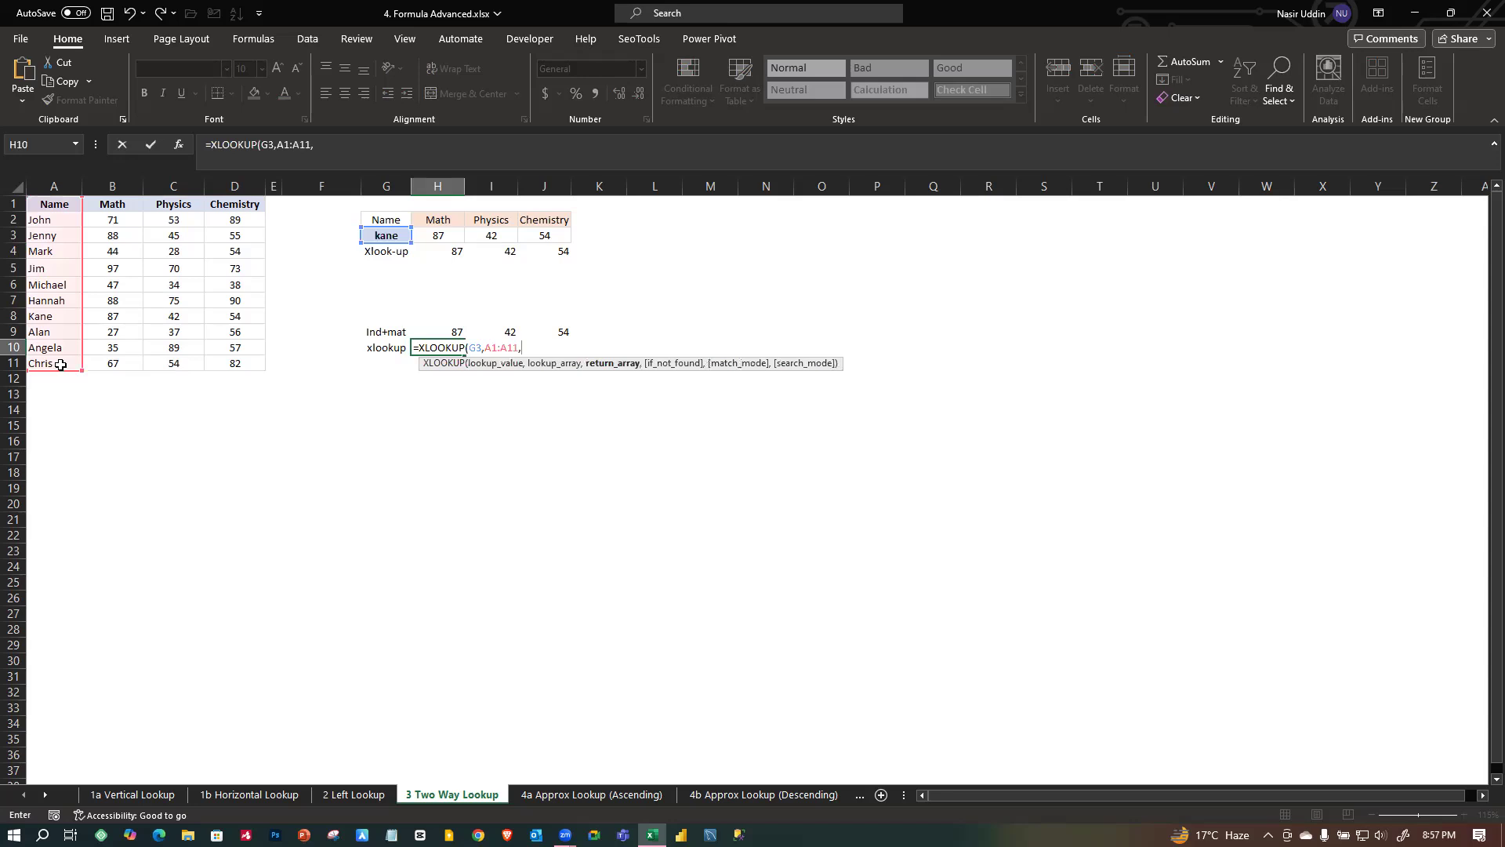
Nest a second XLOOKUP as the return array of the H10 formula, with H2 as its lookup value.
type("xl")
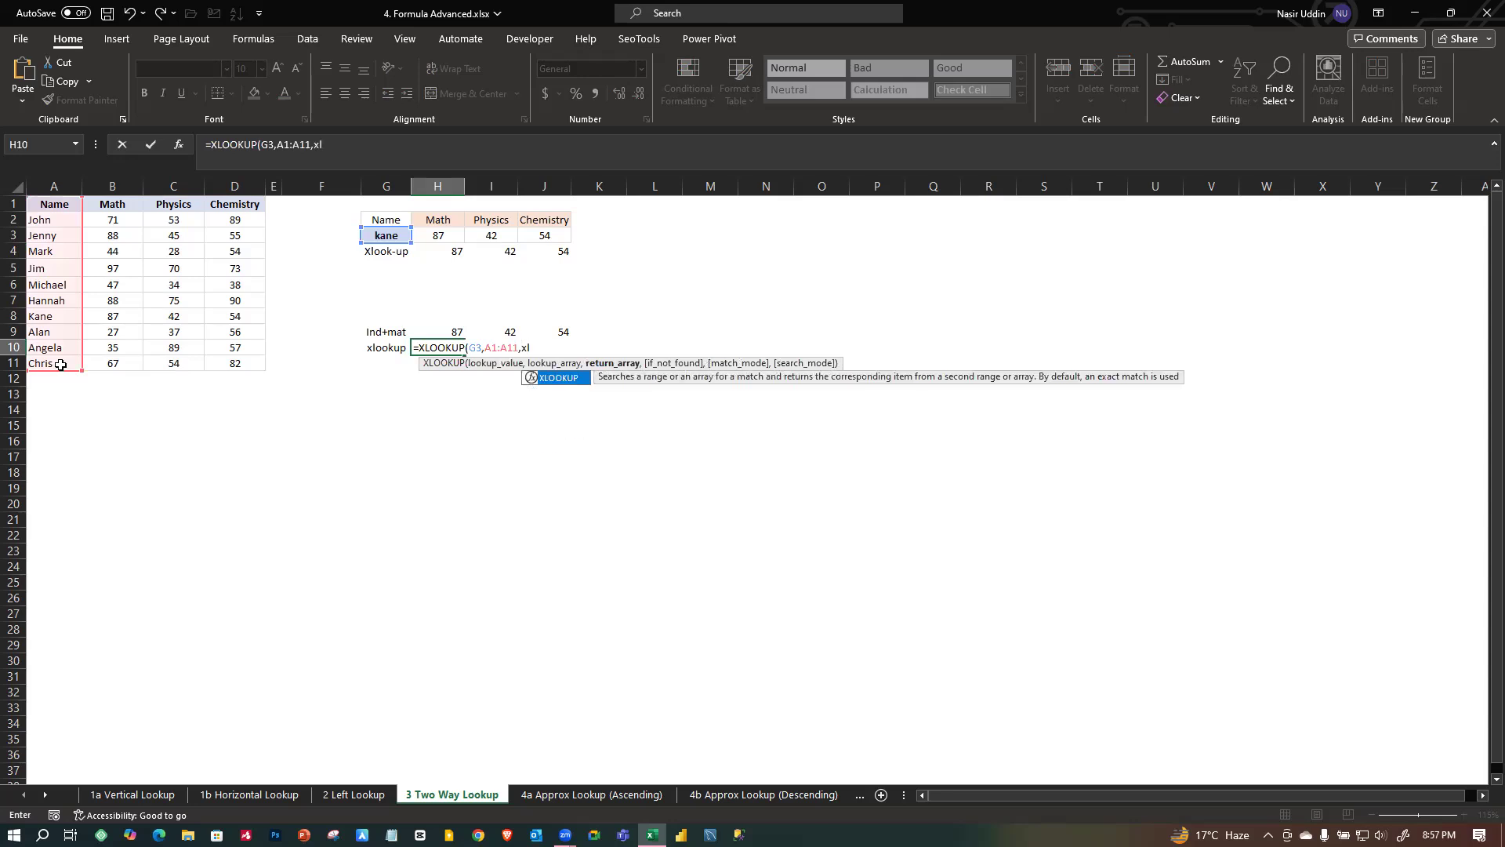
type("o")
key("Tab")
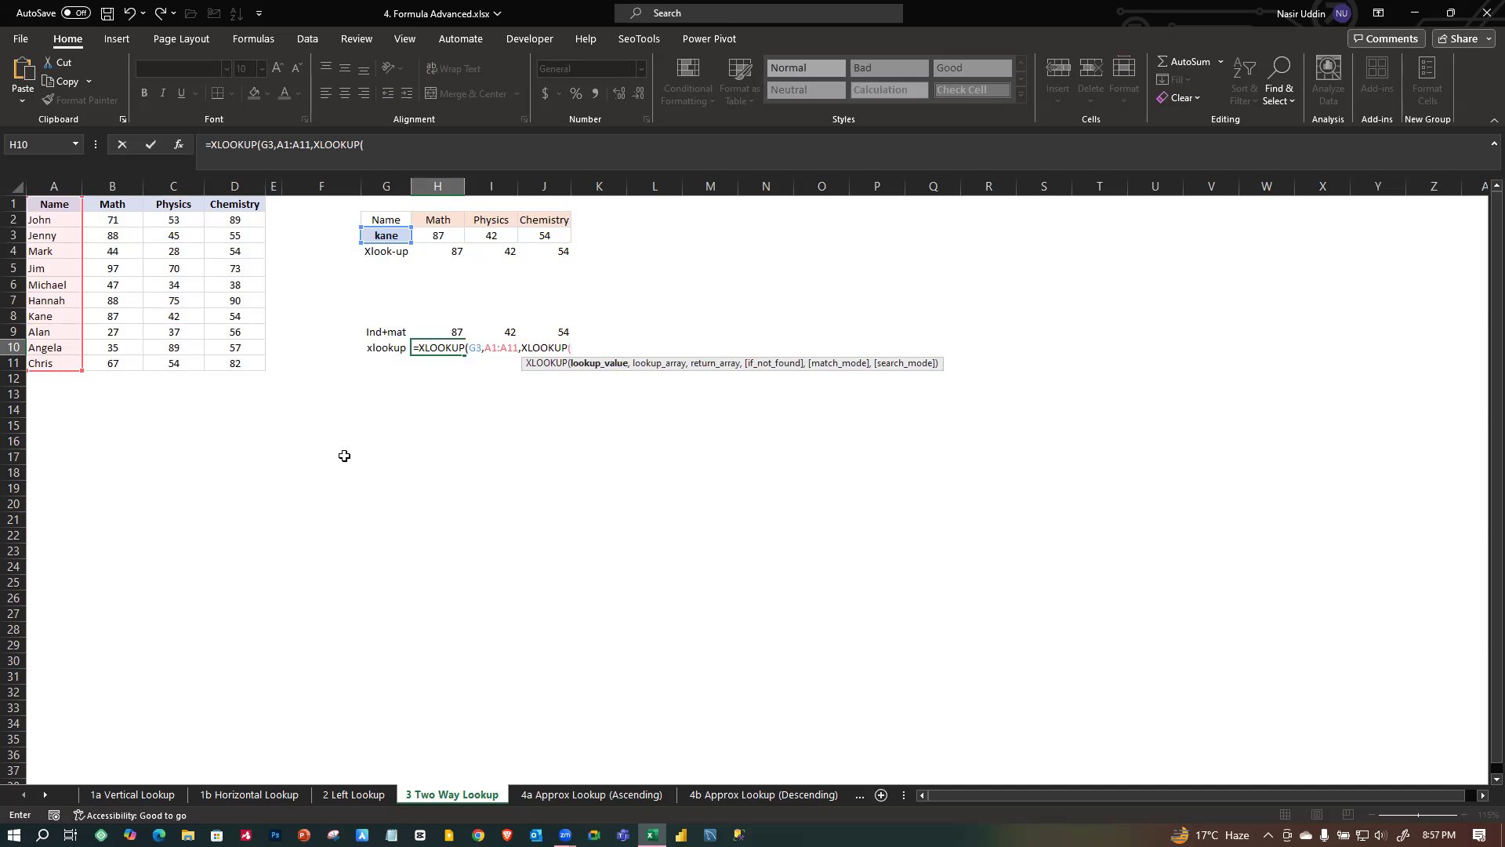
left_click(435, 223)
type(",")
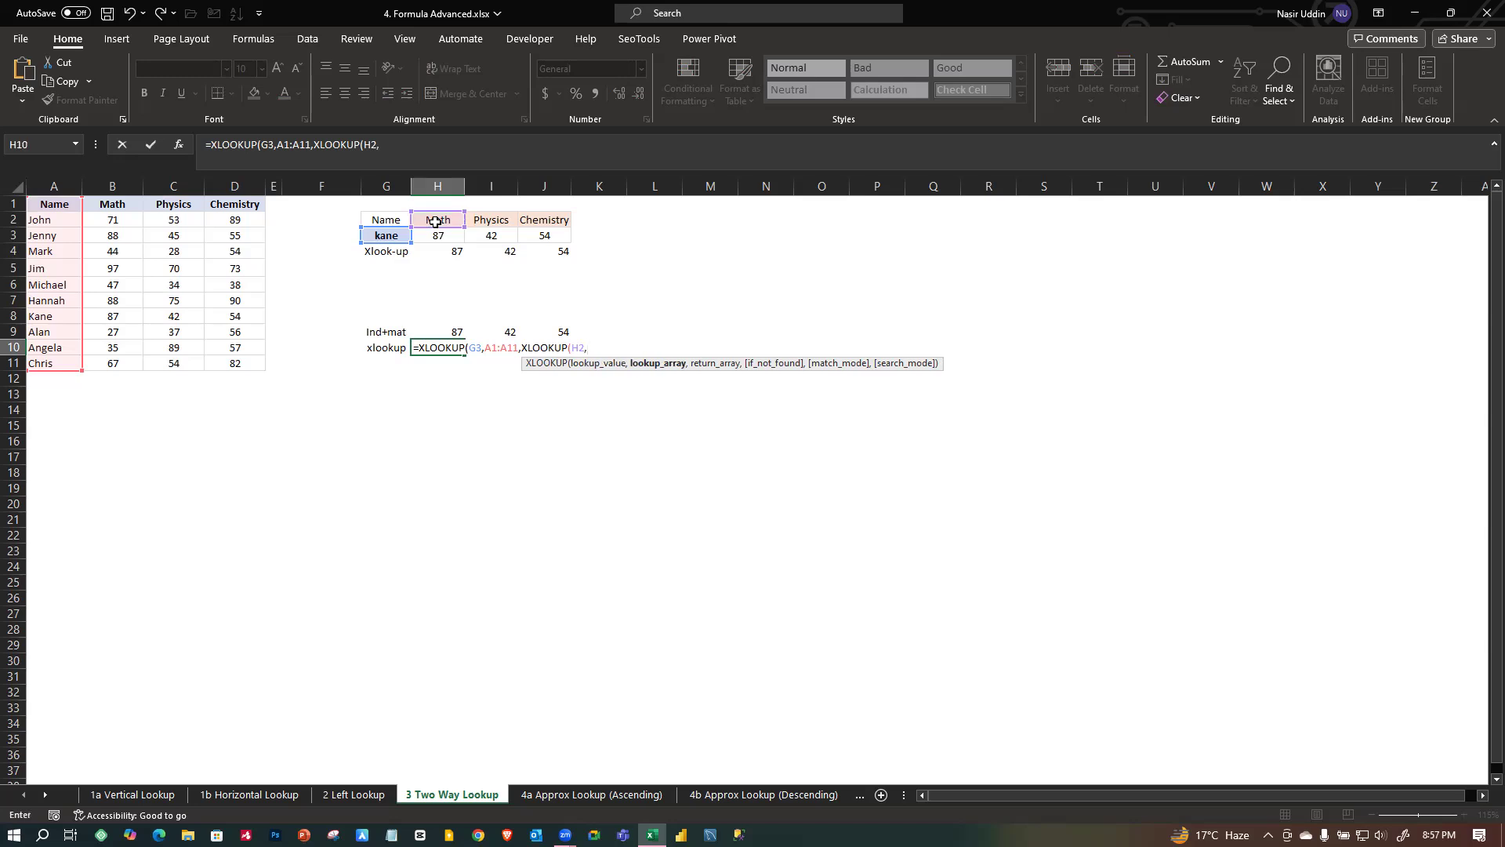
Complete the nested formula in H10 as =XLOOKUP(G3,A1:A11,XLOOKUP(H2,A1:D1,A1:D11)).
left_click(69, 204)
left_click_drag(102, 204, 245, 204)
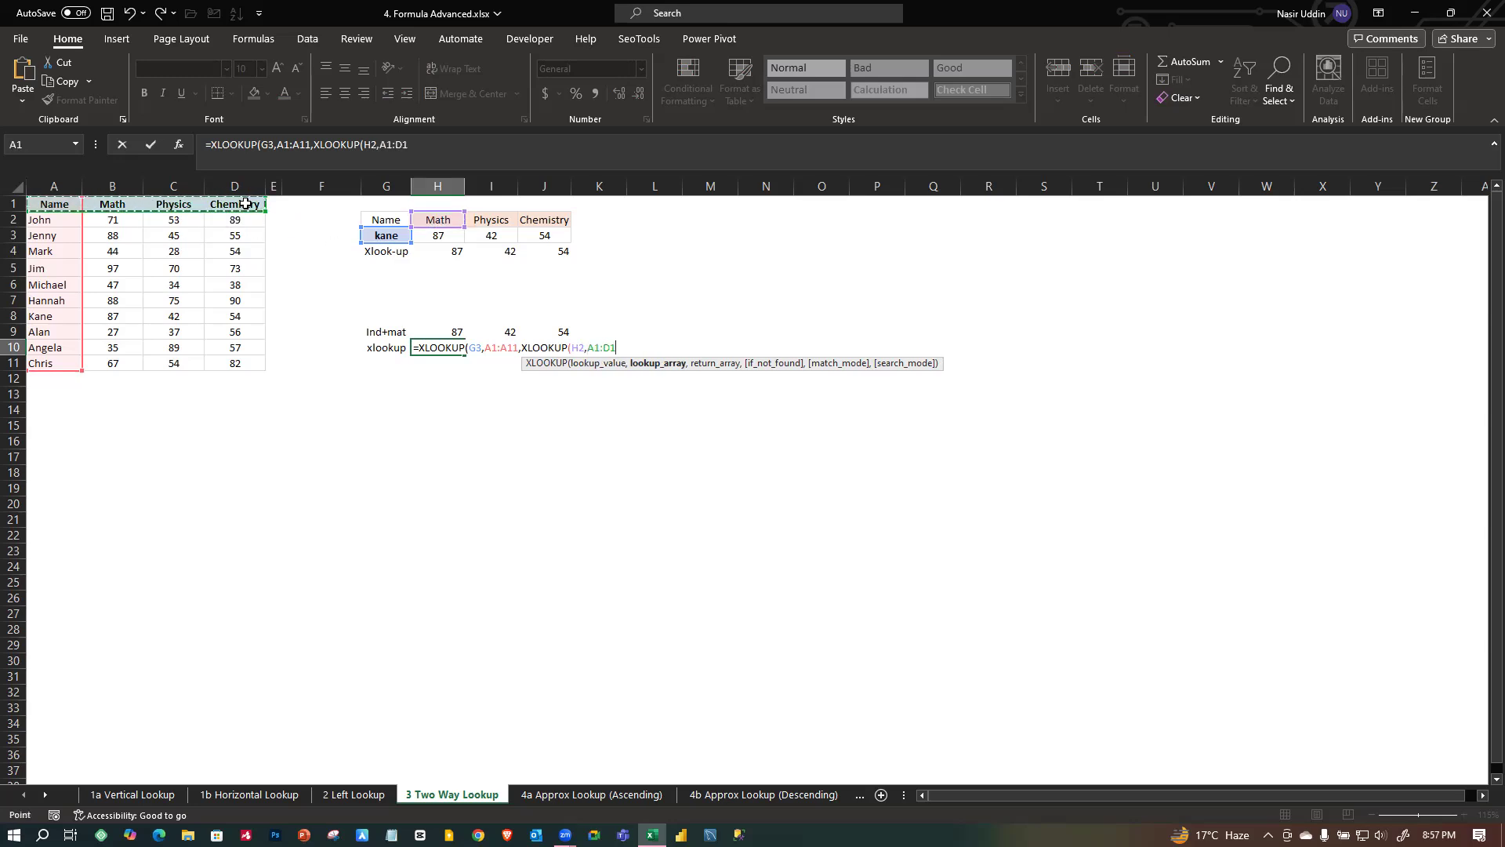
type(",")
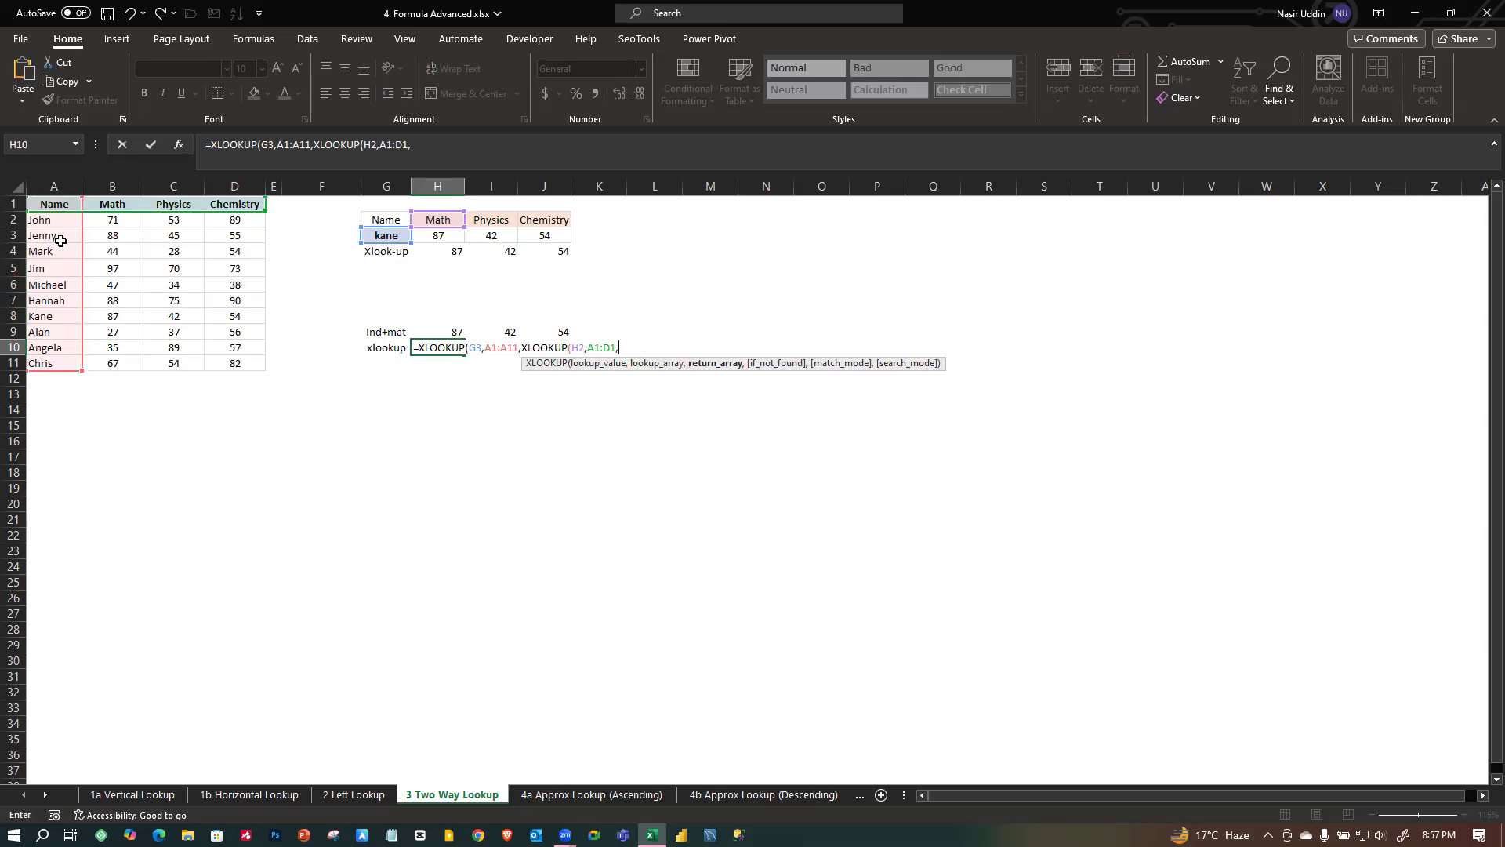
left_click_drag(43, 201, 251, 358)
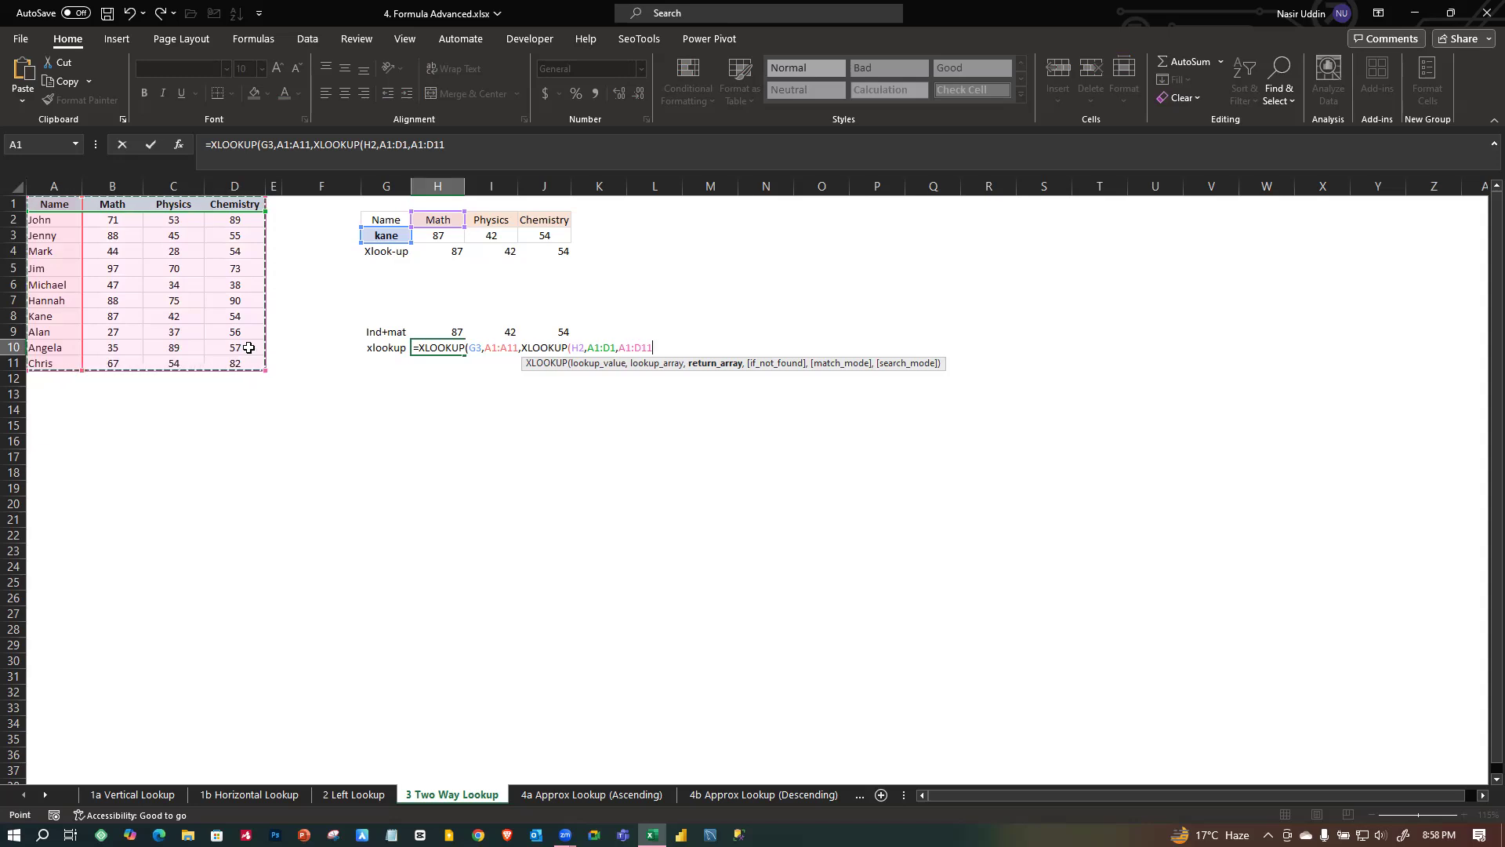
type(")")
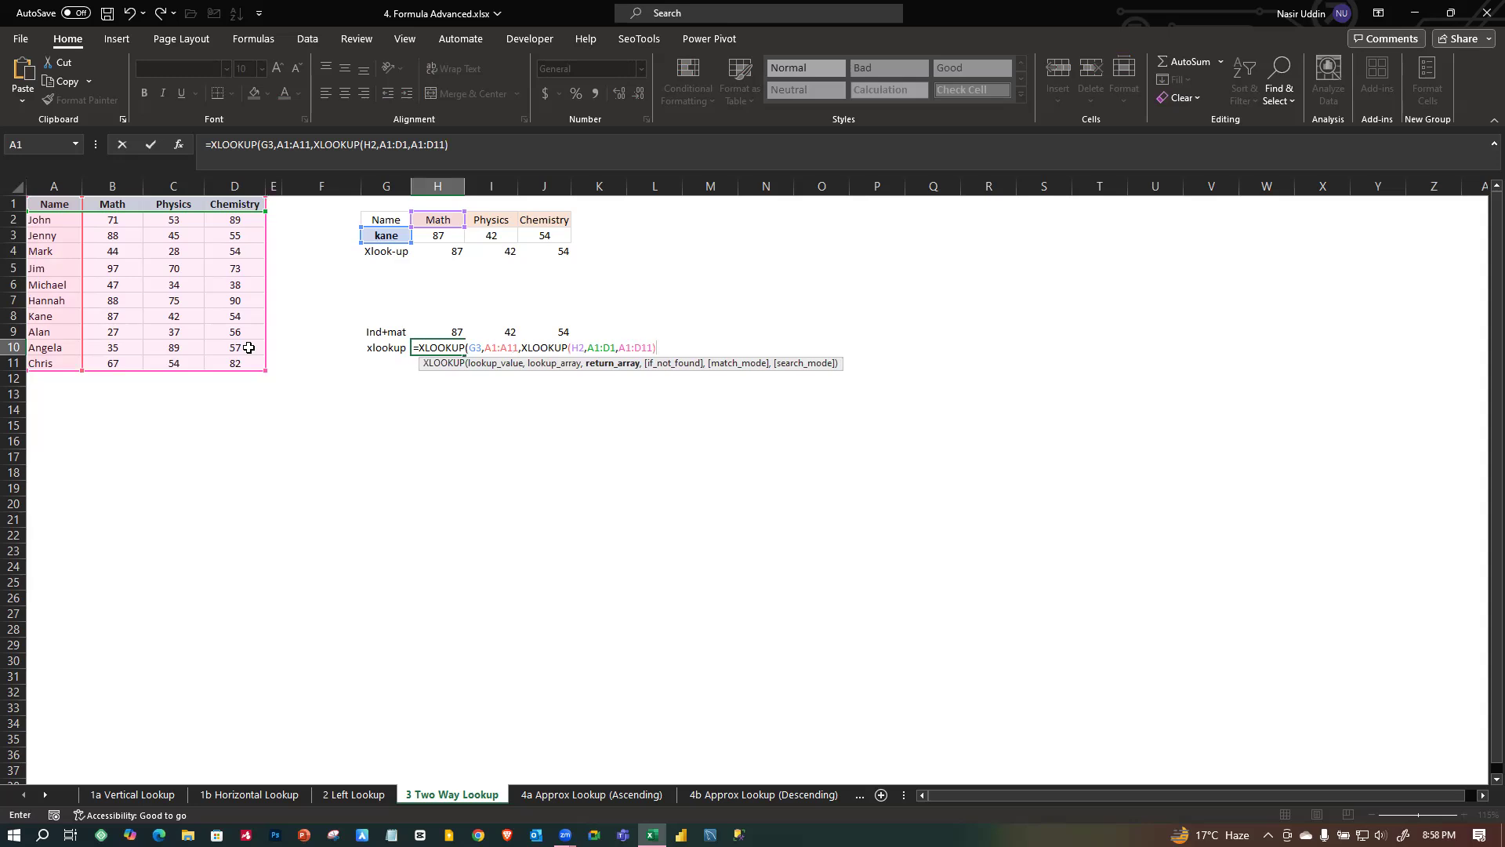
type(")")
key("Return")
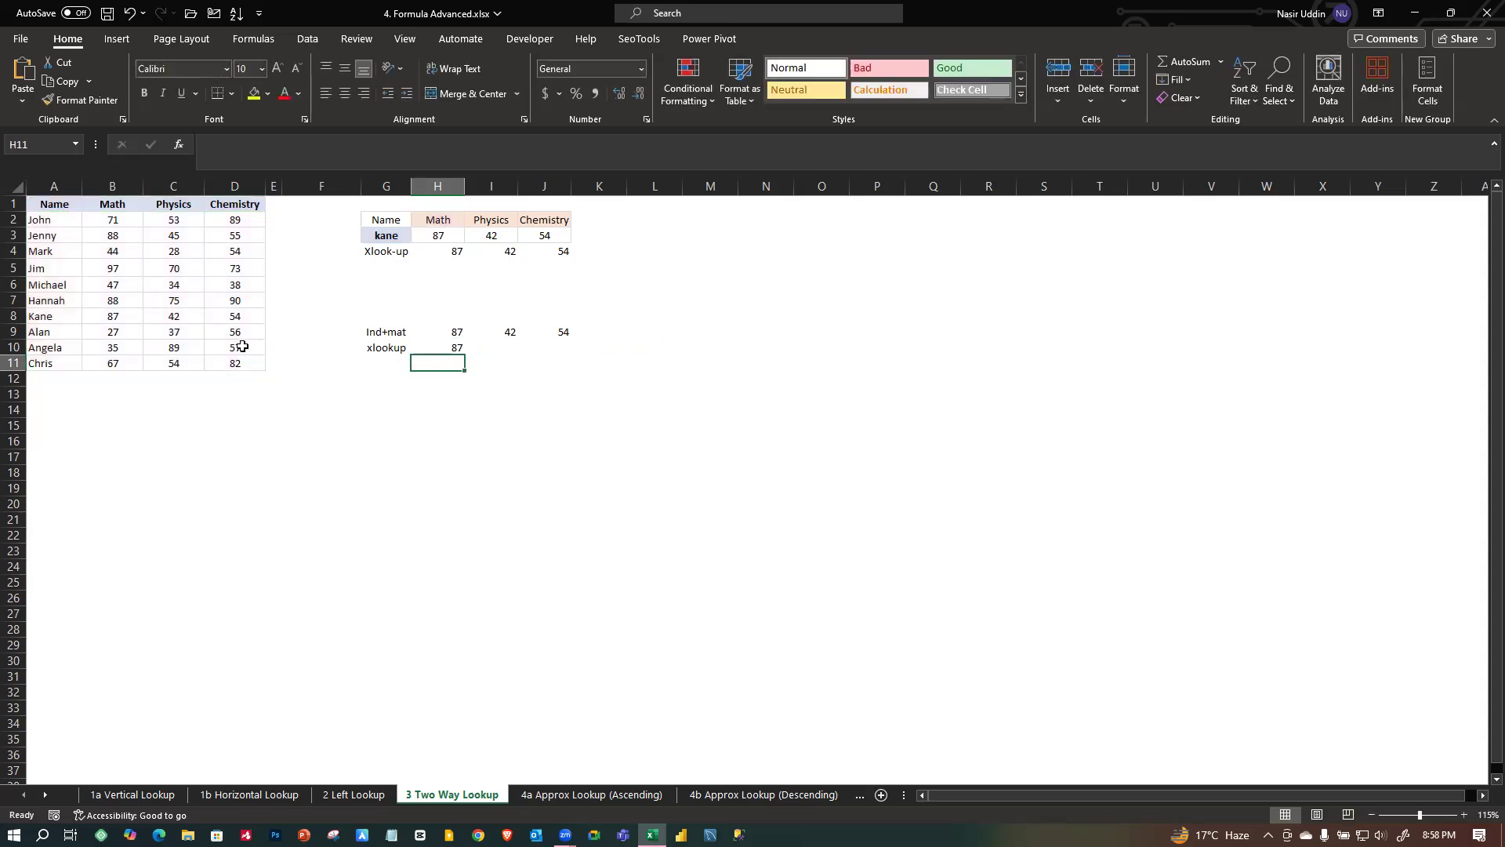
Fill the nested XLOOKUP formula from H10 across to J10 for the Physics and Chemistry marks.
left_click(459, 351)
left_click_drag(459, 351, 581, 359)
left_click(524, 394)
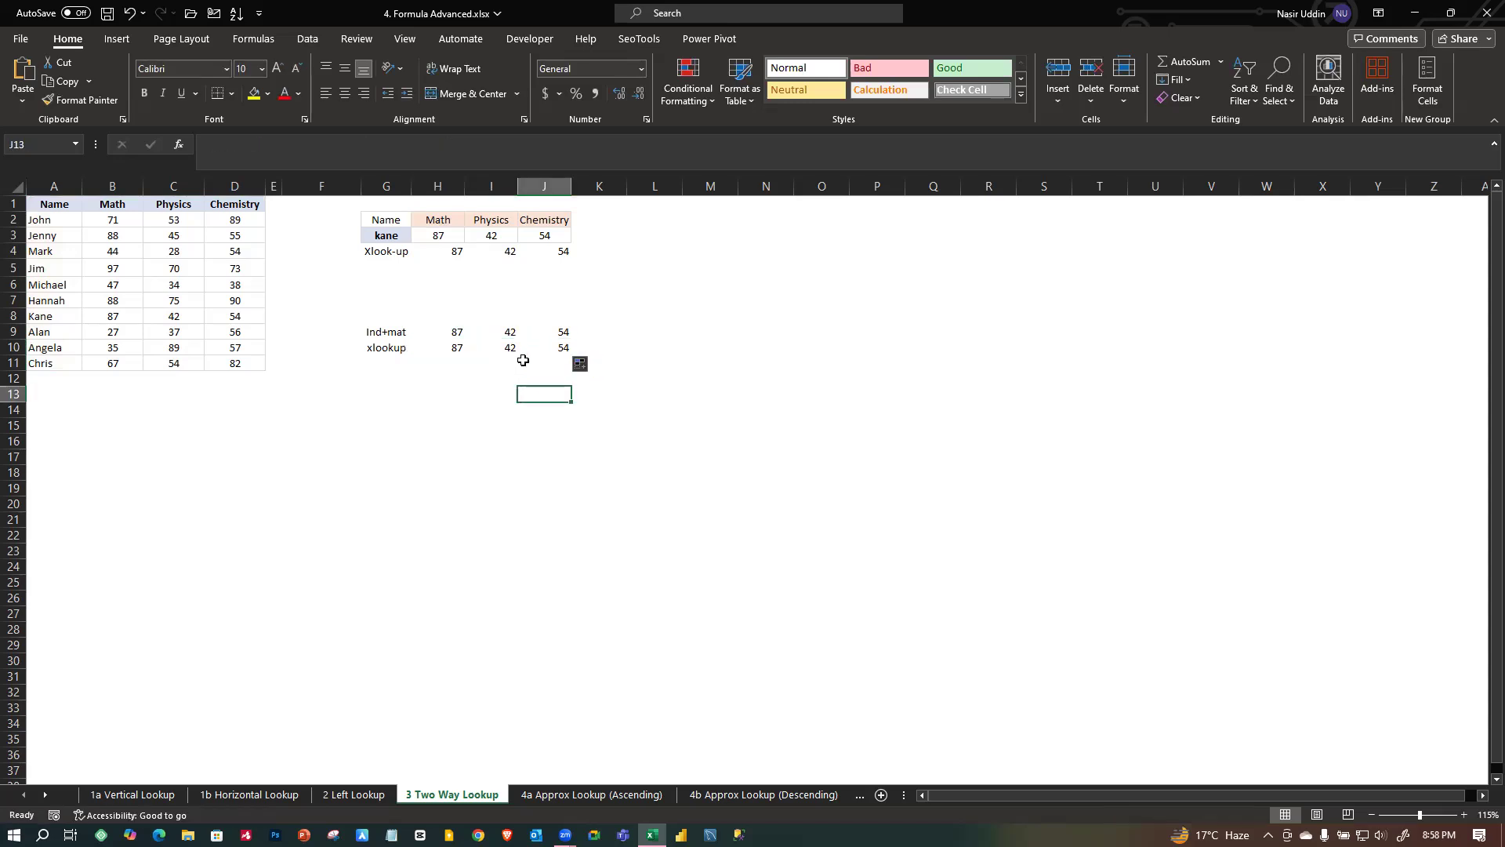
left_click(502, 350)
left_click(539, 396)
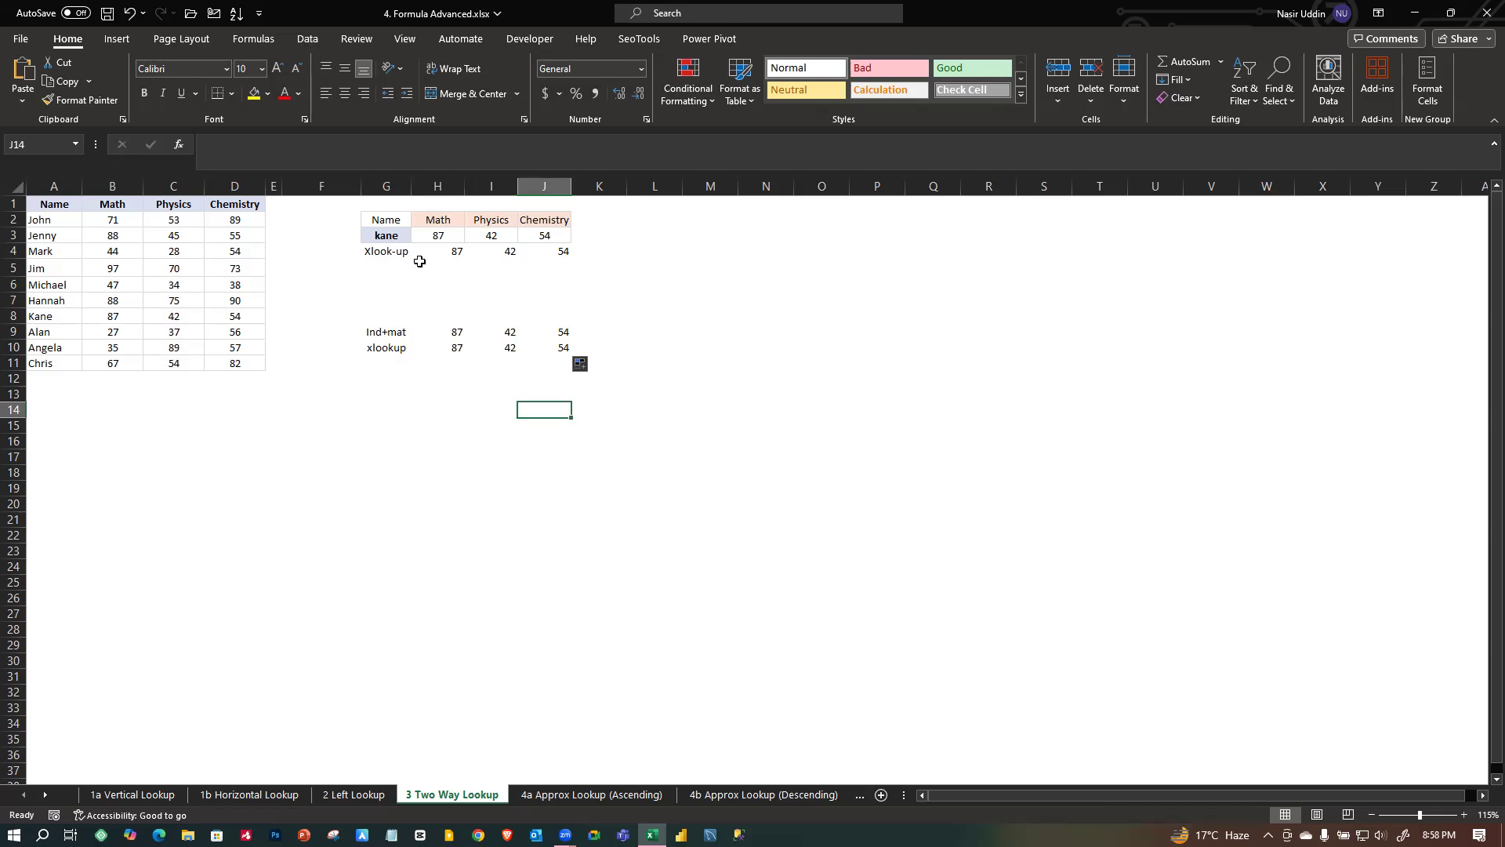
Change the lookup name in G3 to the student listed in A3 to test the two-way lookups.
left_click(386, 233)
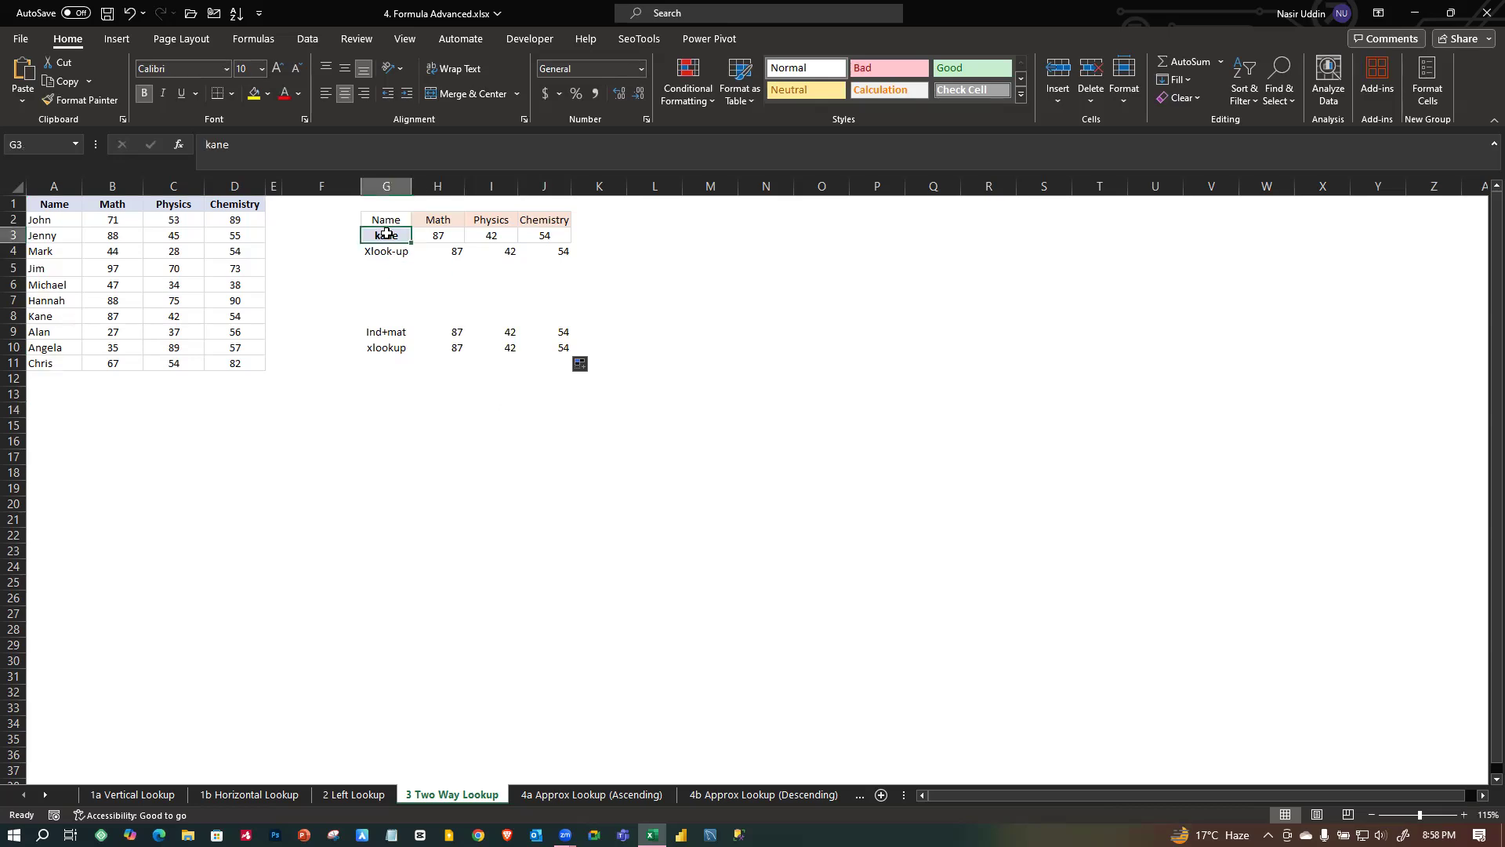
type("jenny")
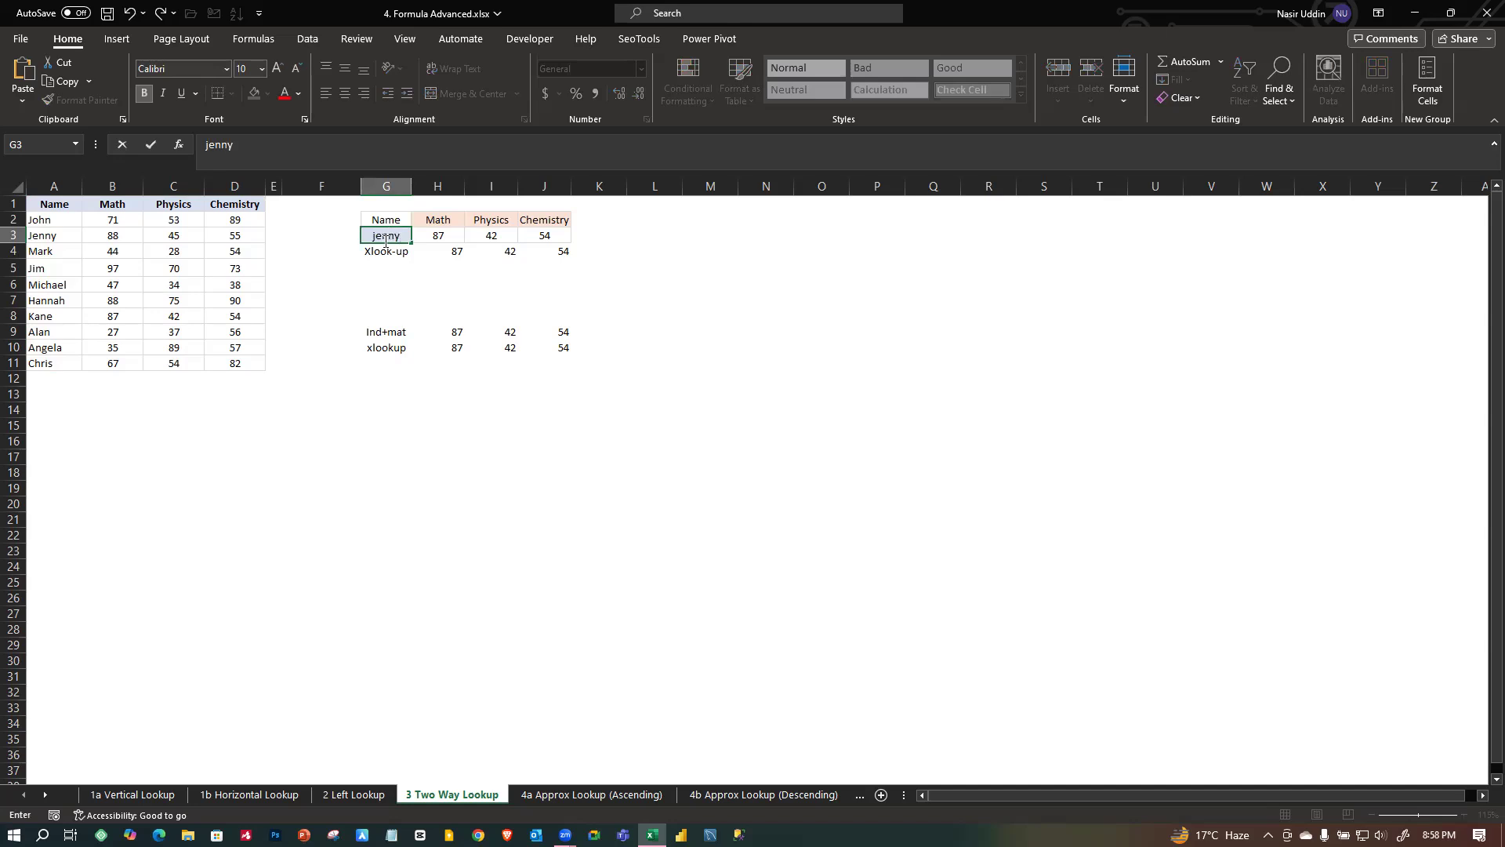
left_click(655, 538)
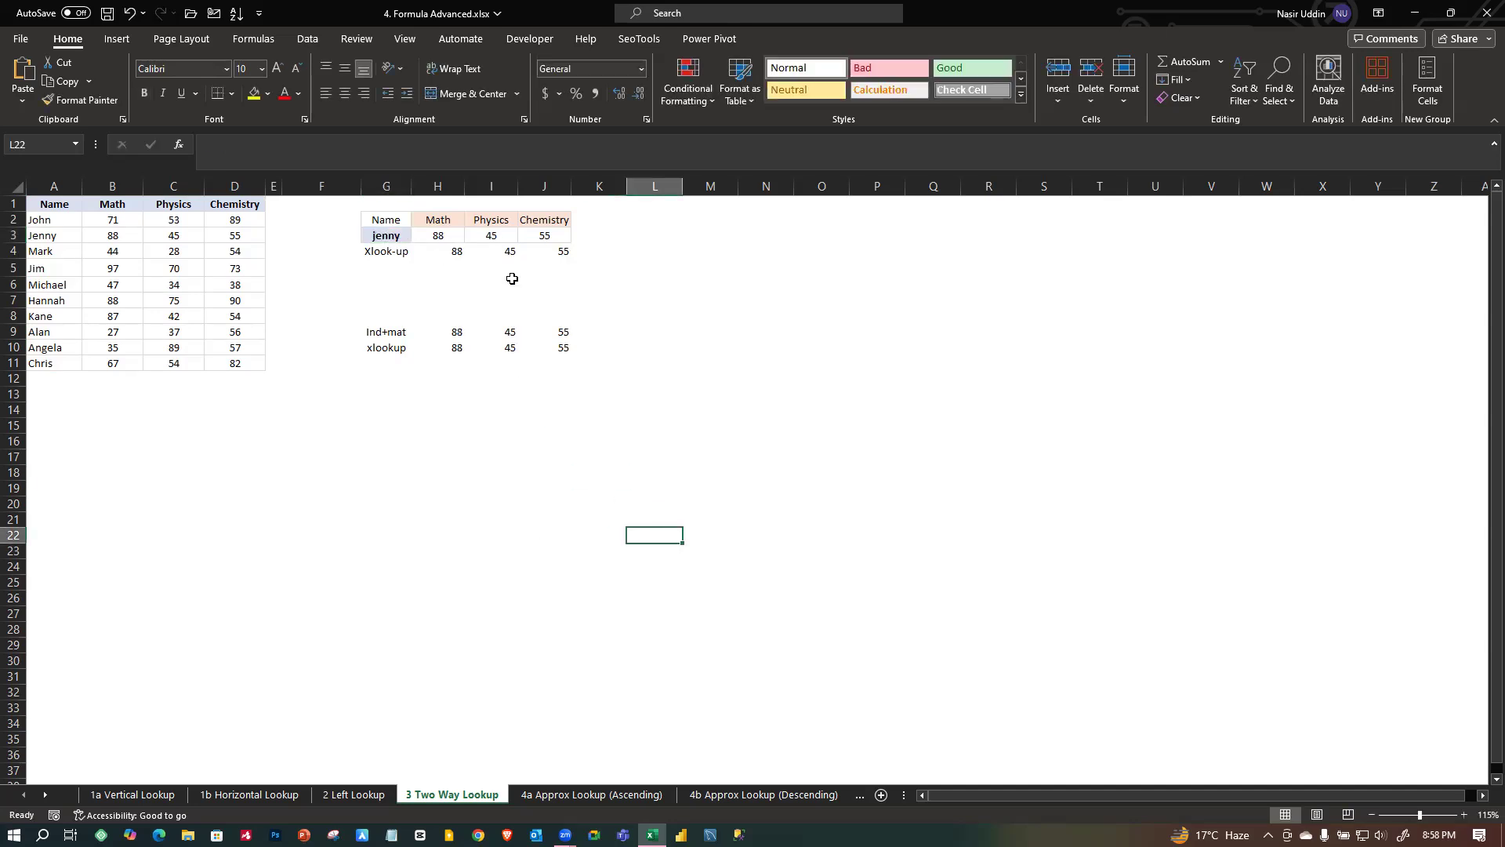
left_click(431, 409)
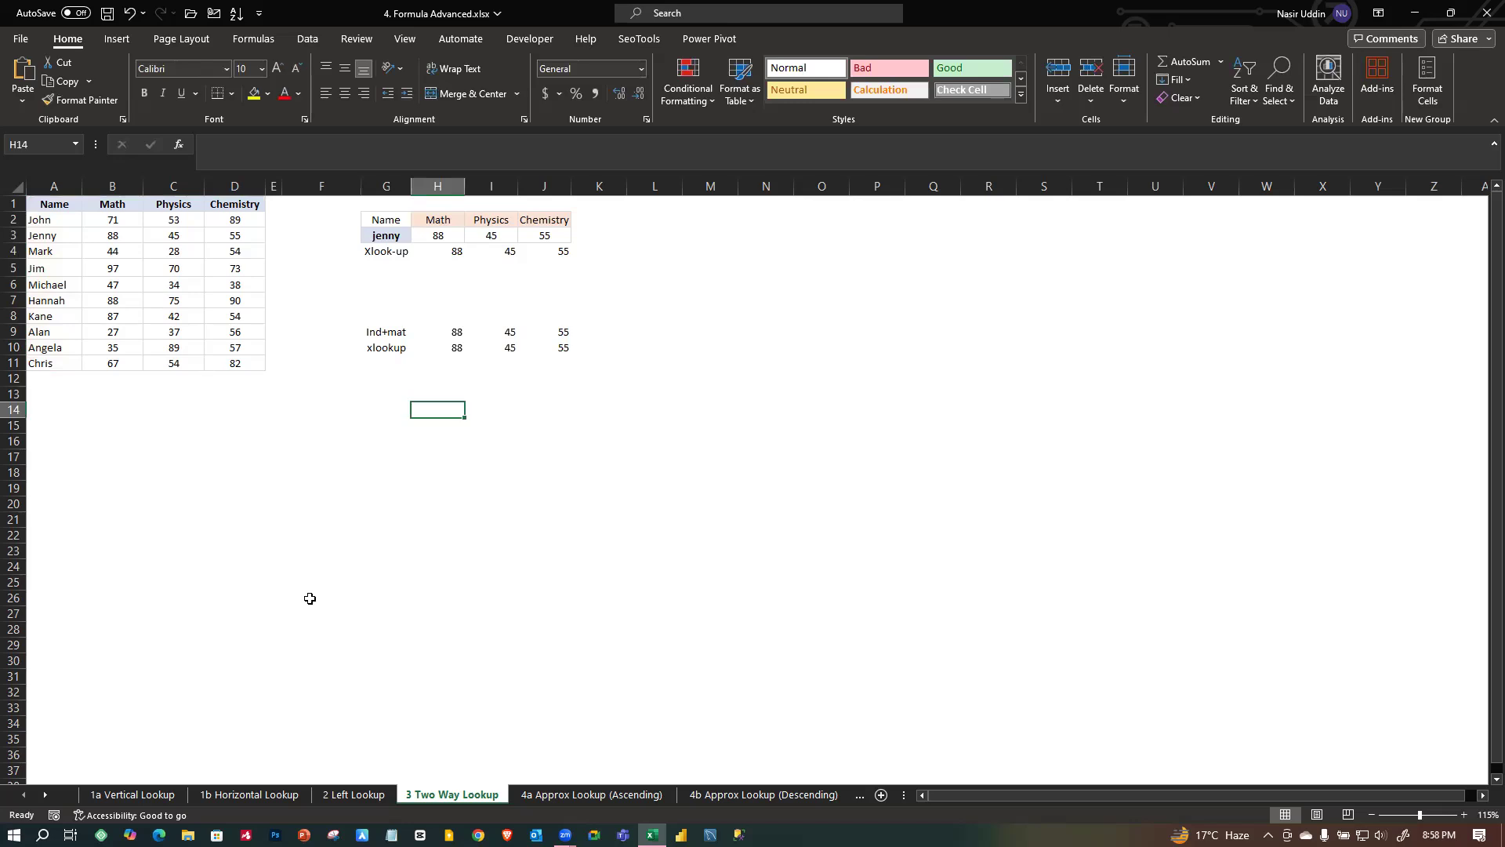
Examine column A with the names and row 1 with the subject headers as the two lookup directions.
left_click(750, 477)
left_click(272, 505)
left_click(62, 182)
left_click(149, 457)
left_click(12, 204)
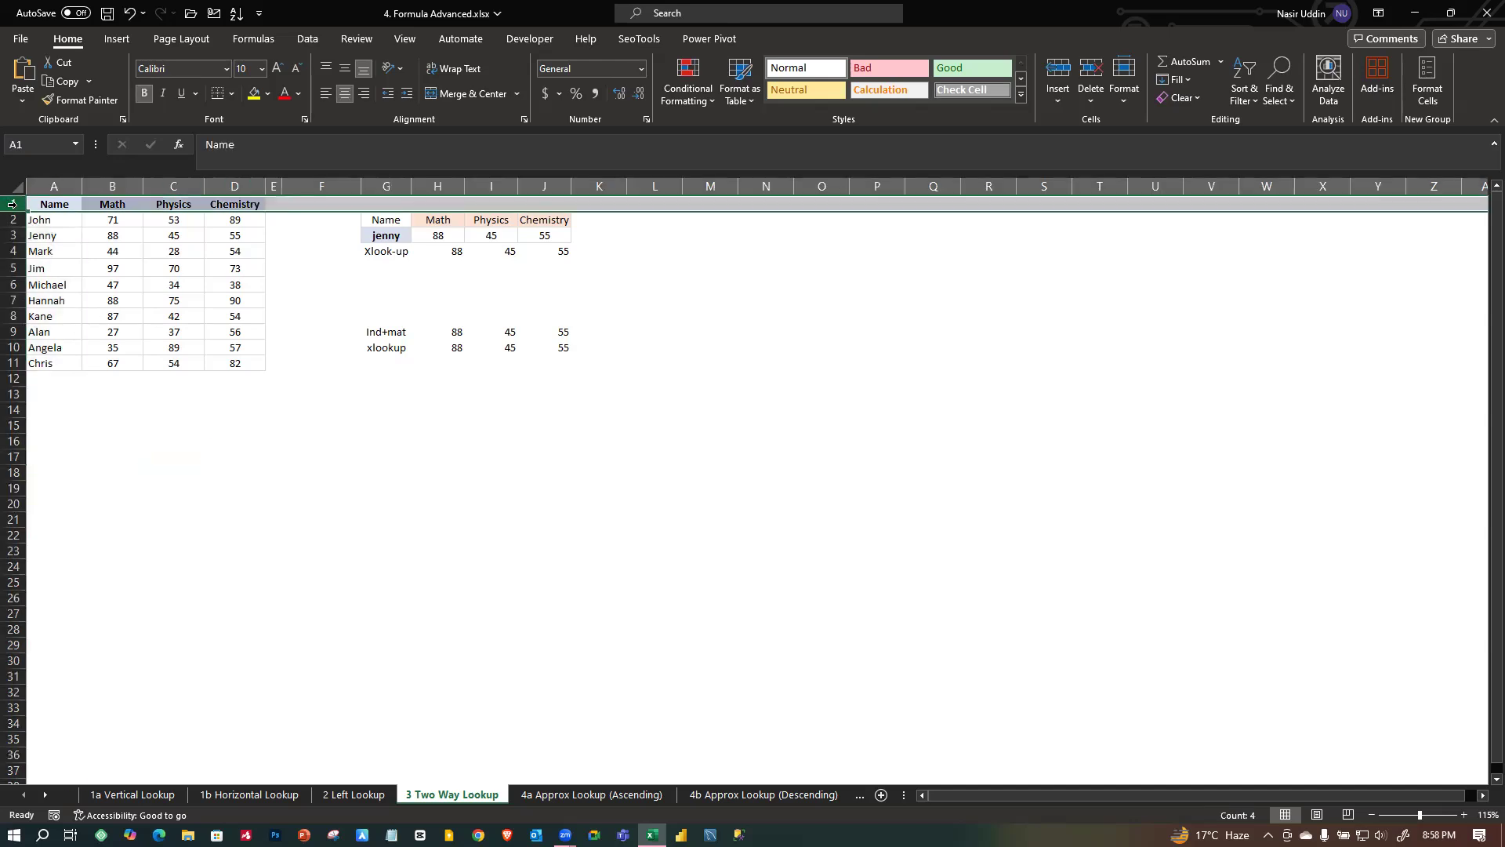
left_click(156, 424)
left_click(54, 188)
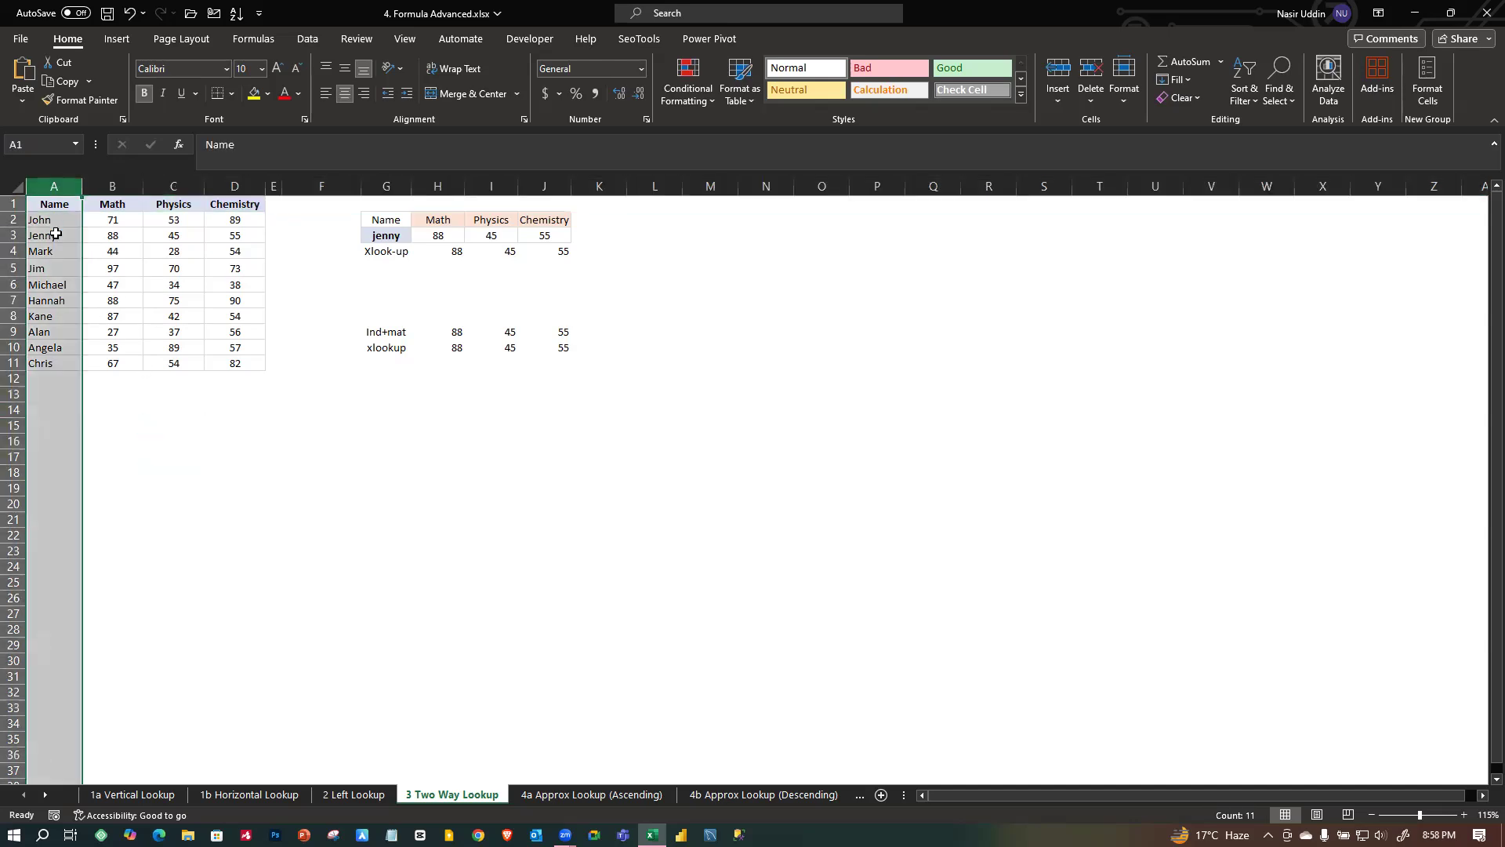
left_click(12, 203)
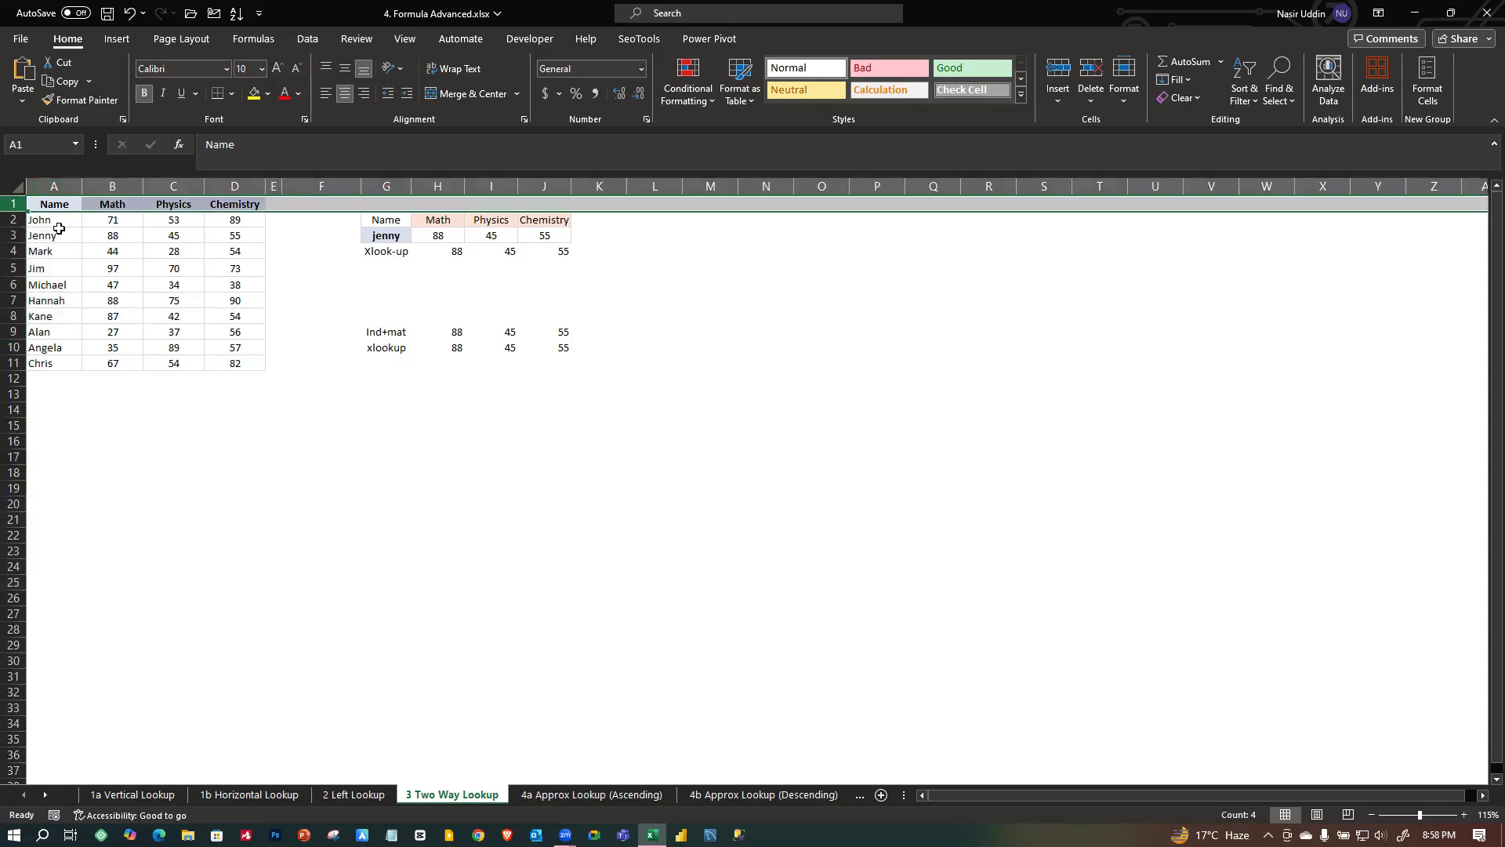
left_click(58, 185)
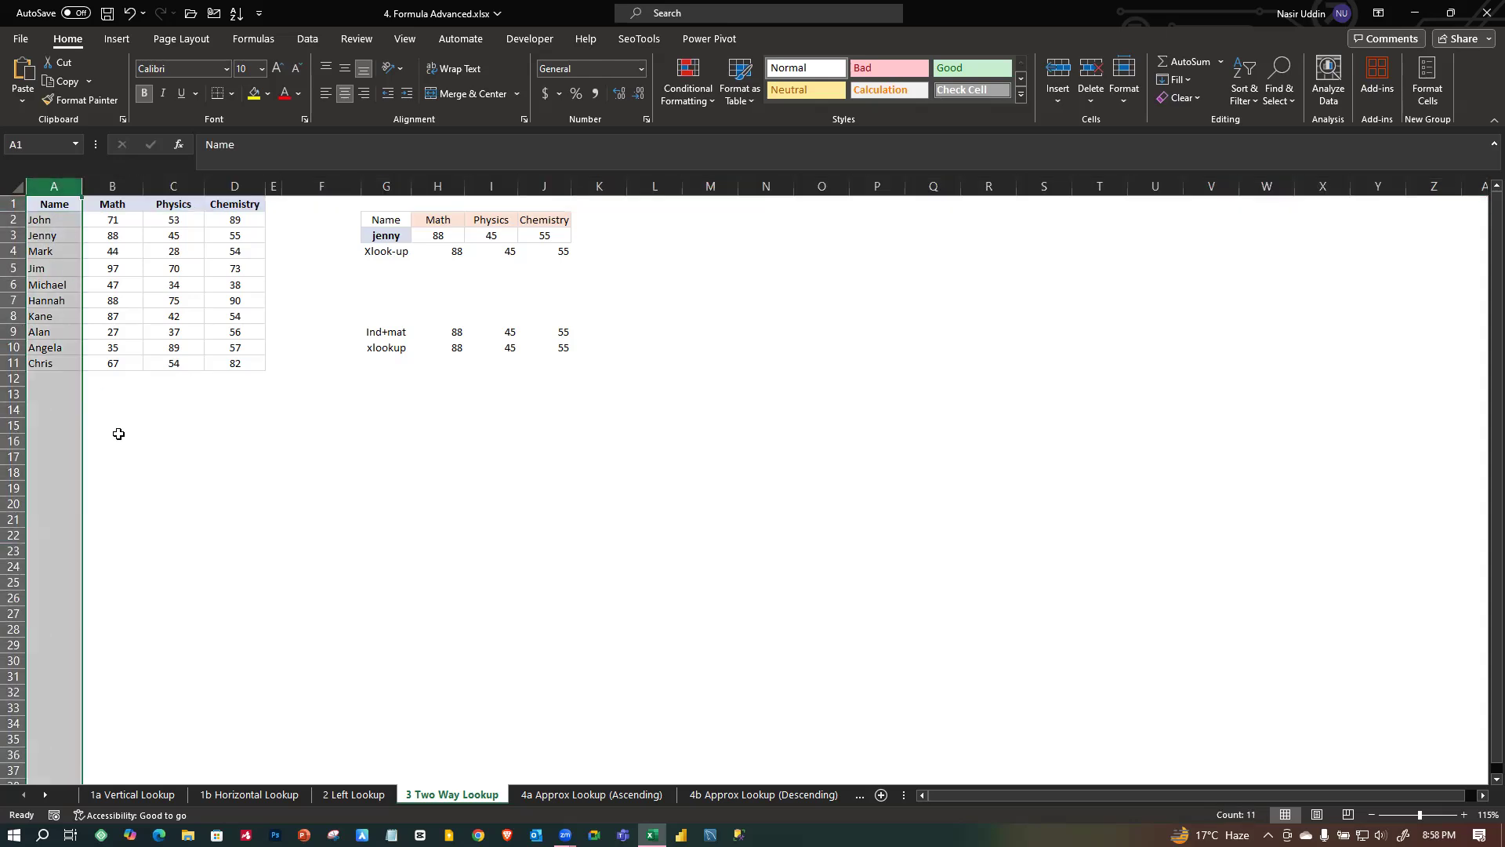
left_click(12, 203)
left_click(155, 521)
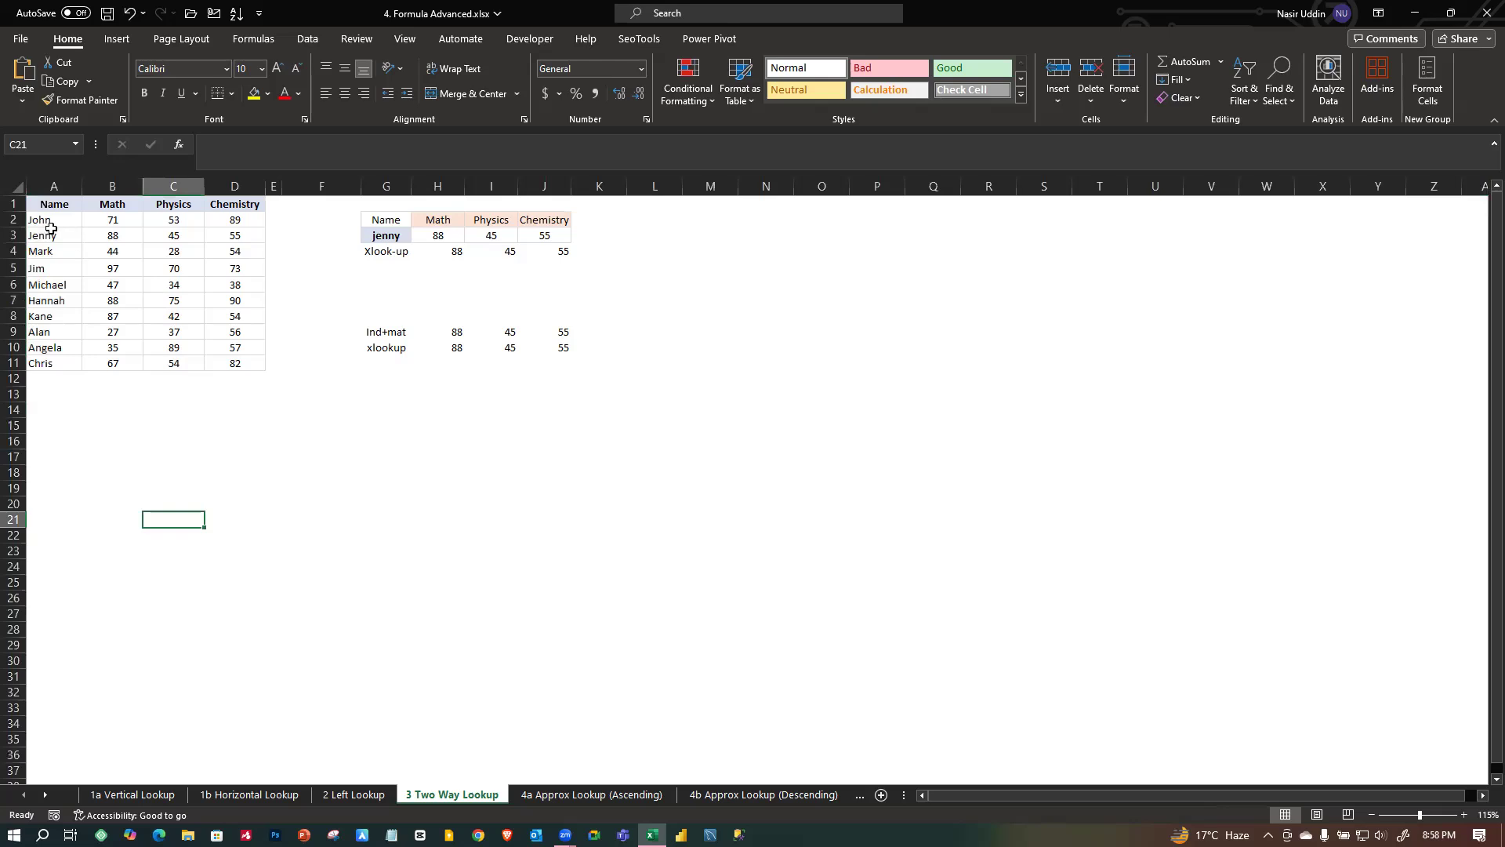
left_click(49, 187)
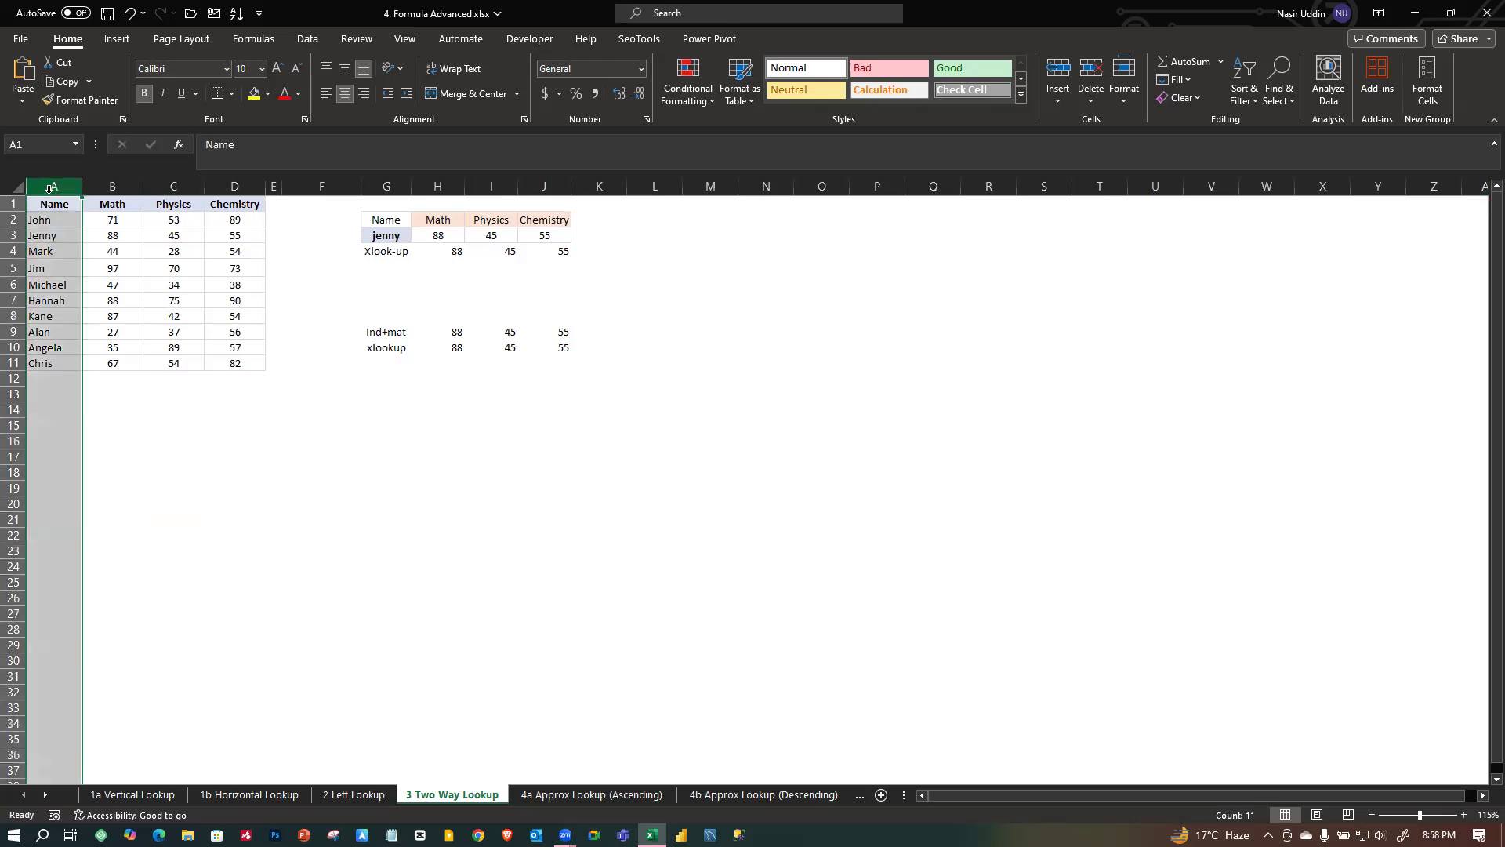
left_click(260, 514)
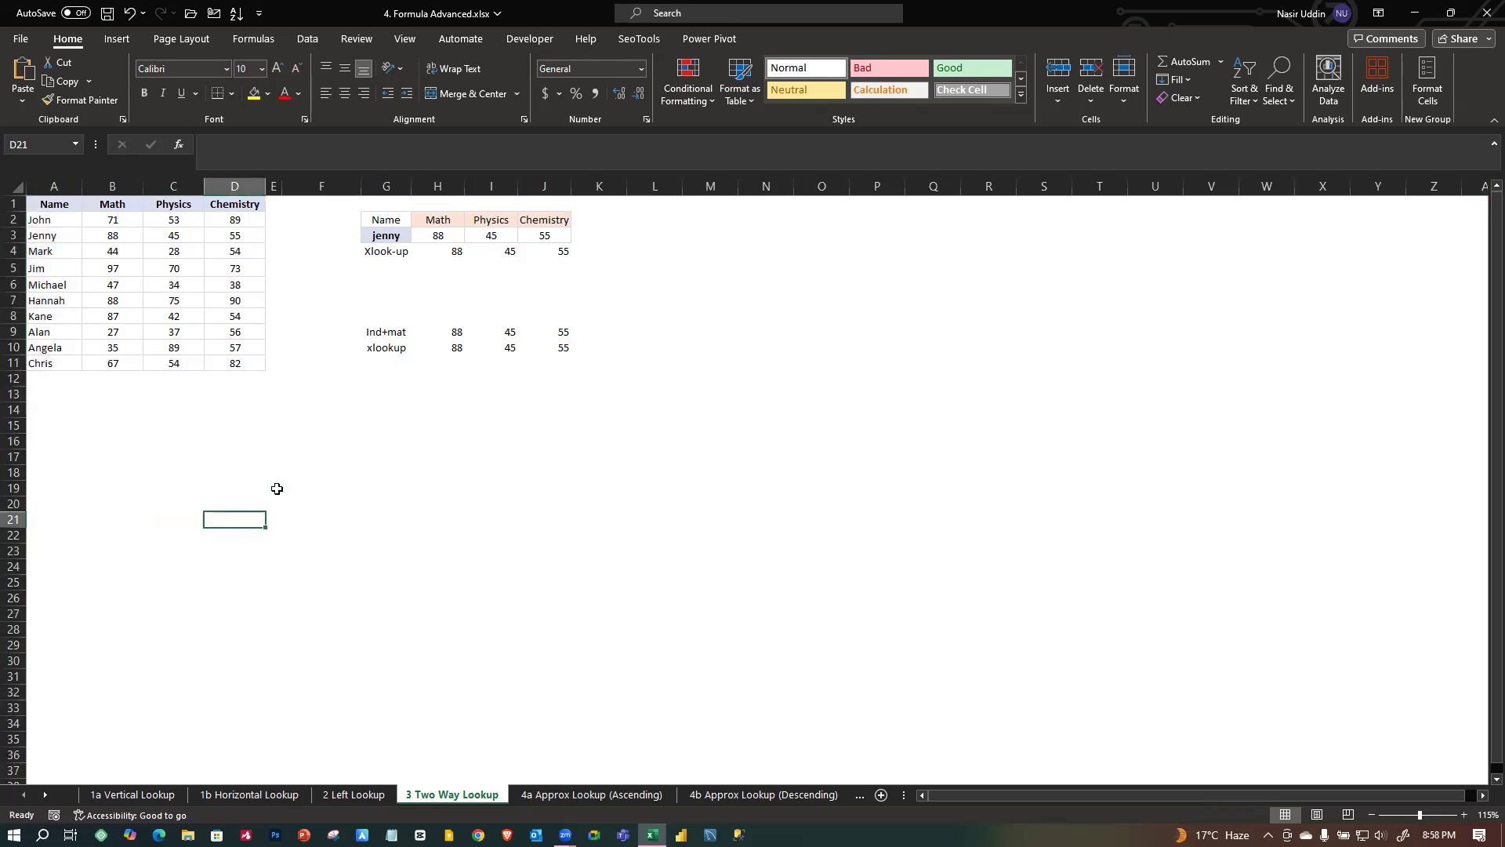
left_click(629, 517)
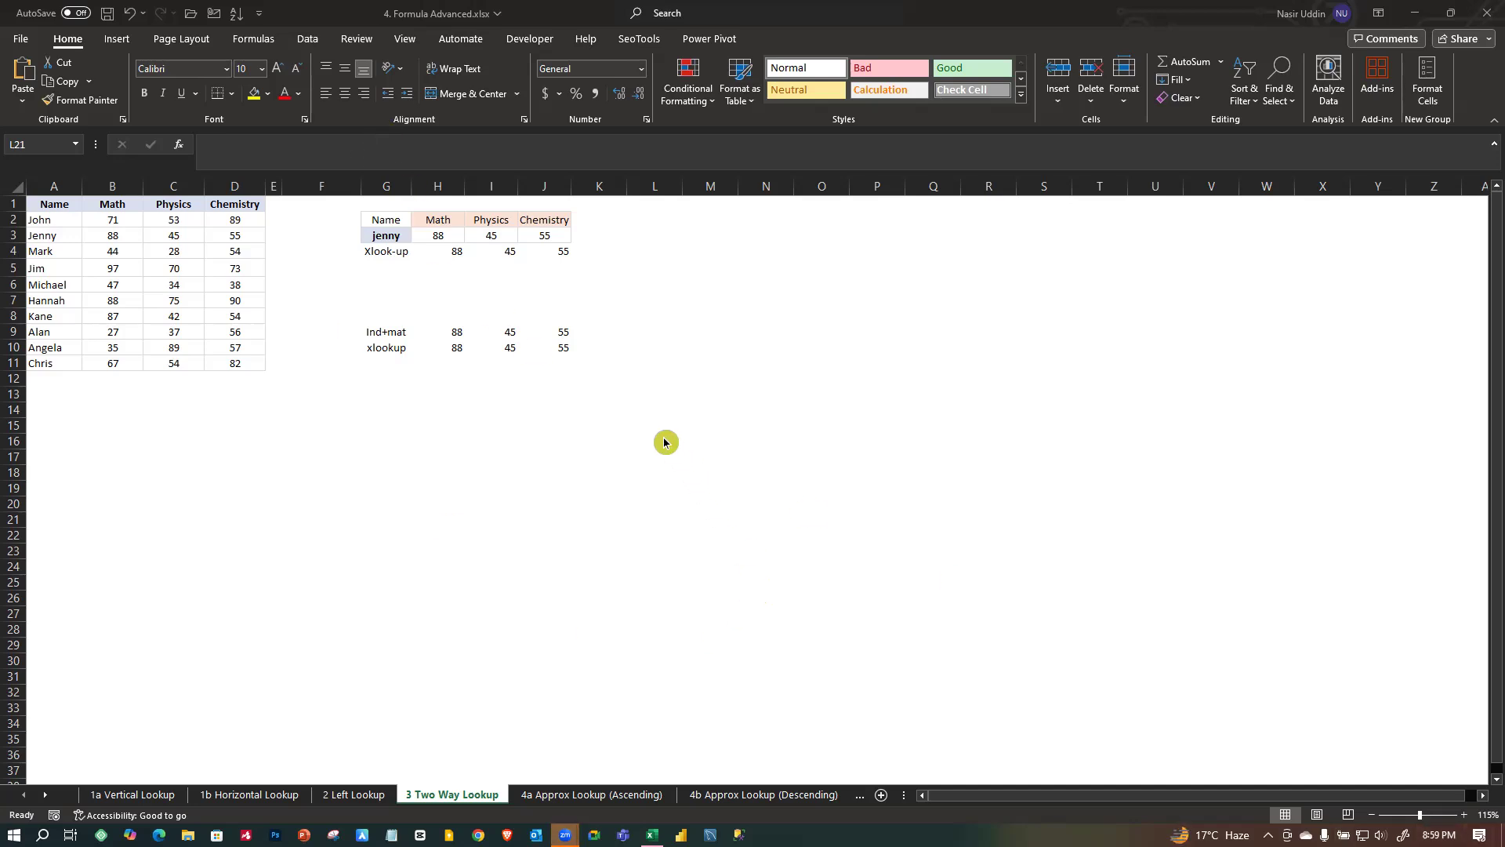
Open the 4a Approx Lookup (Ascending) sheet and review its Grade and xlookup columns.
left_click(566, 803)
left_click(641, 798)
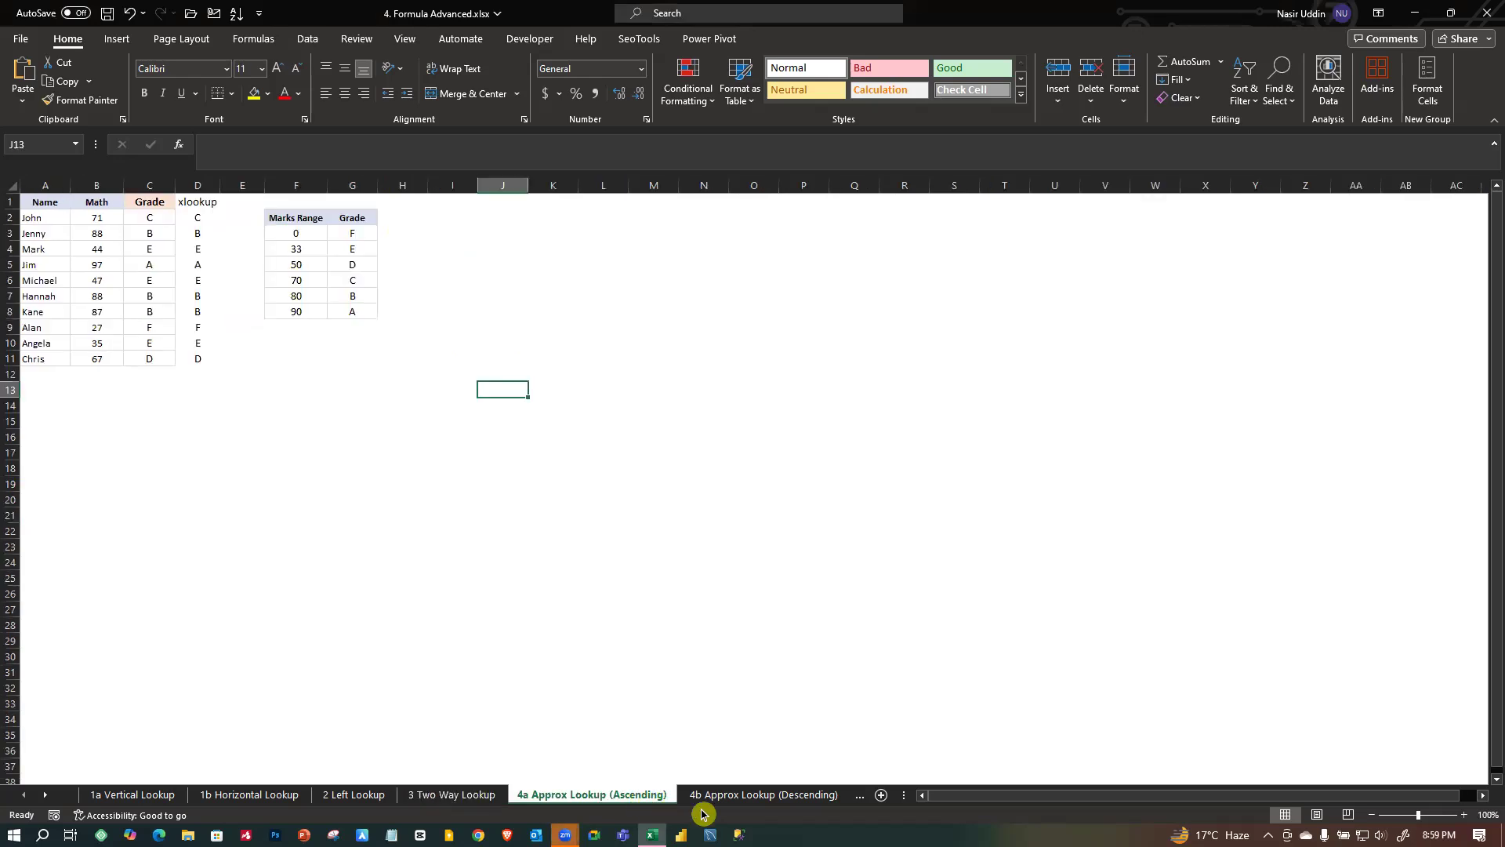
left_click(396, 544)
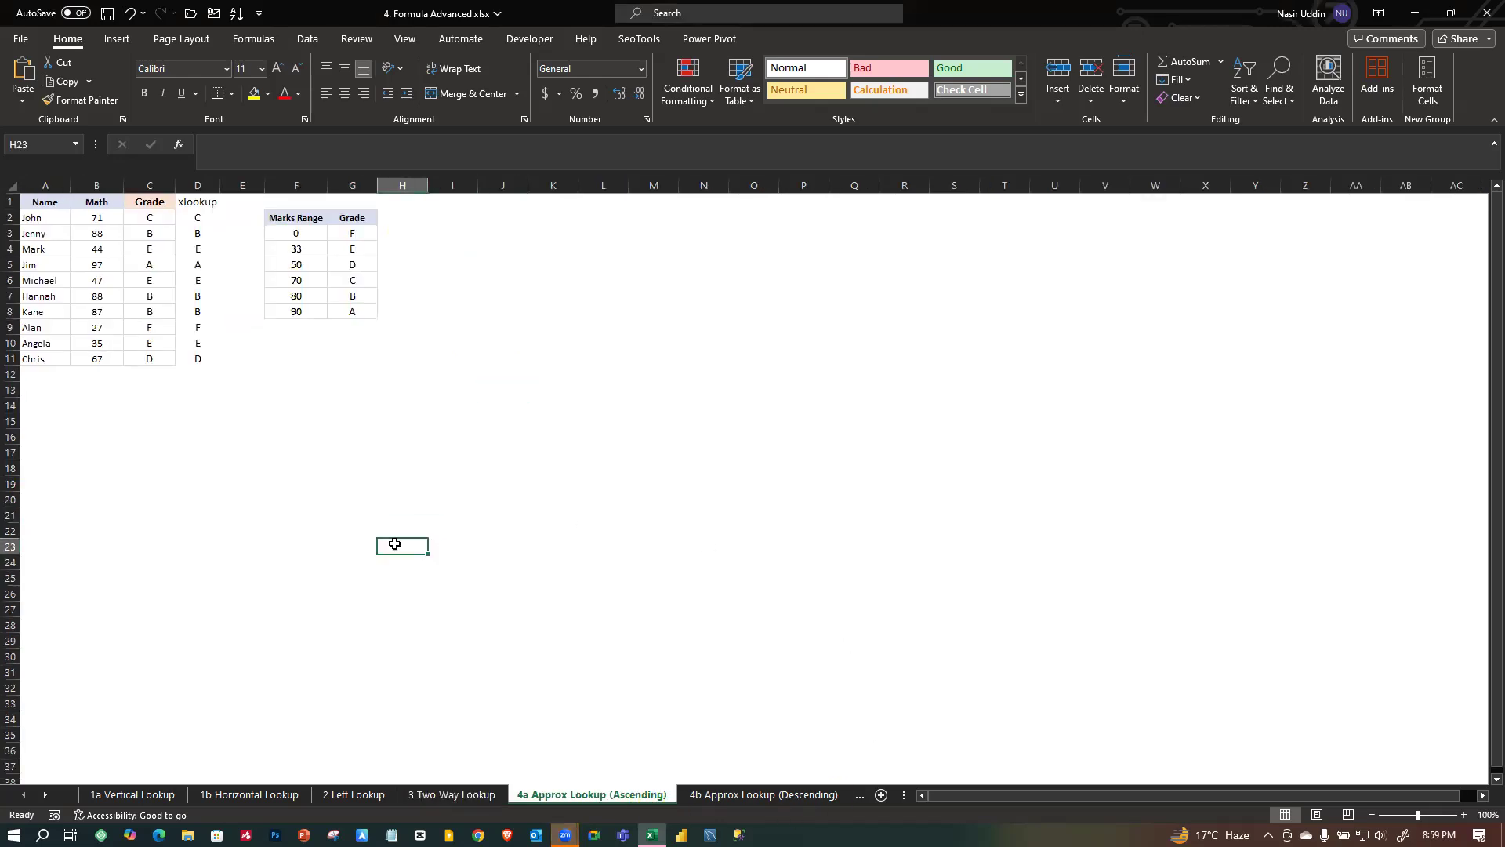
left_click(138, 220)
left_click(145, 247)
left_click(150, 311)
left_click(174, 358)
left_click(204, 360)
left_click(250, 452)
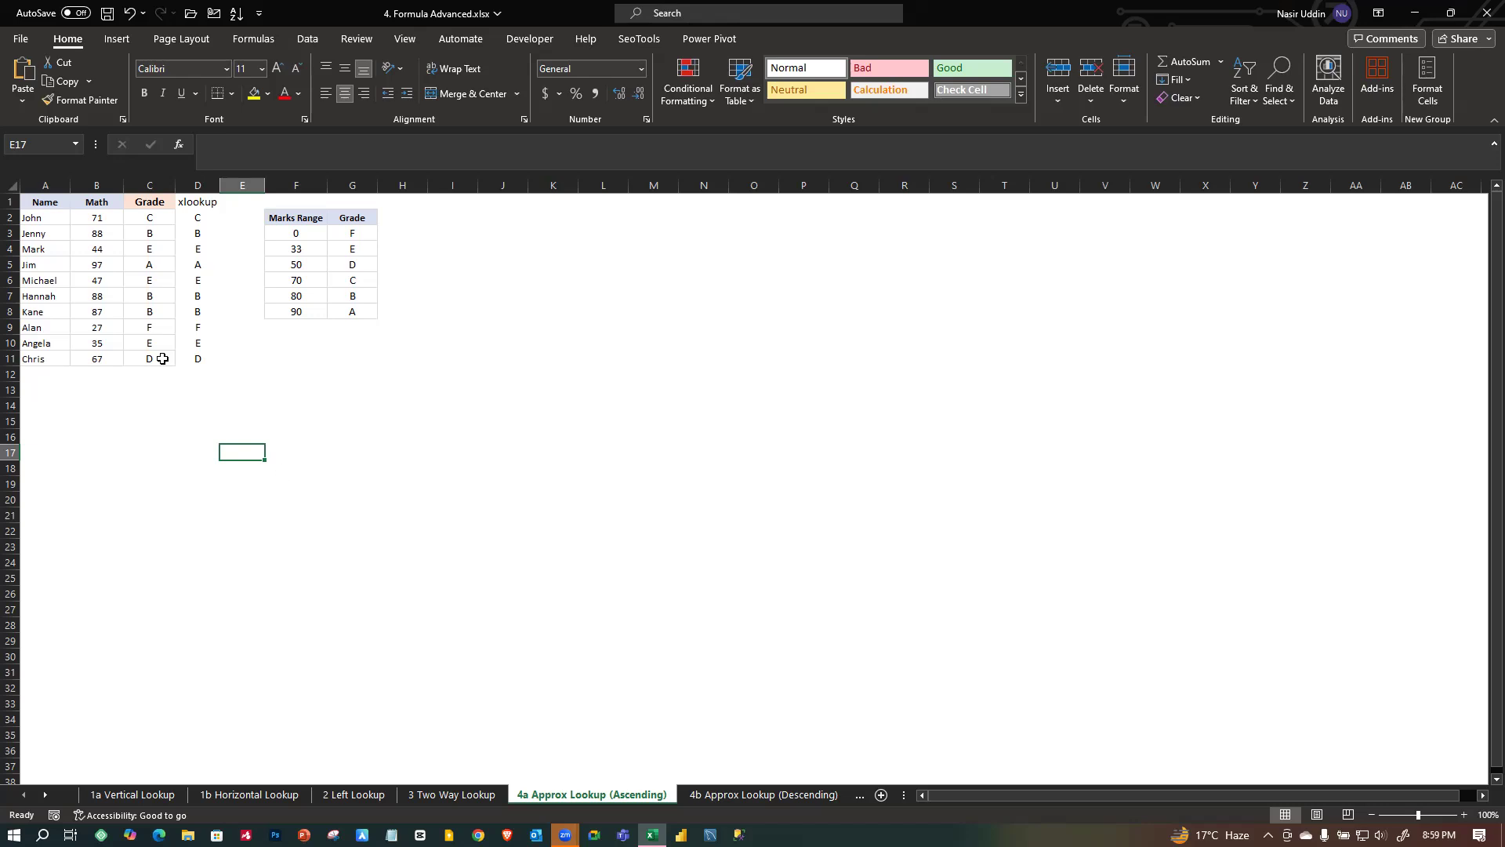
Examine the Marks Range and Grade table in F2:G8 to see which grade each mark threshold gives.
left_click_drag(286, 220, 377, 320)
left_click(352, 373)
left_click(295, 232)
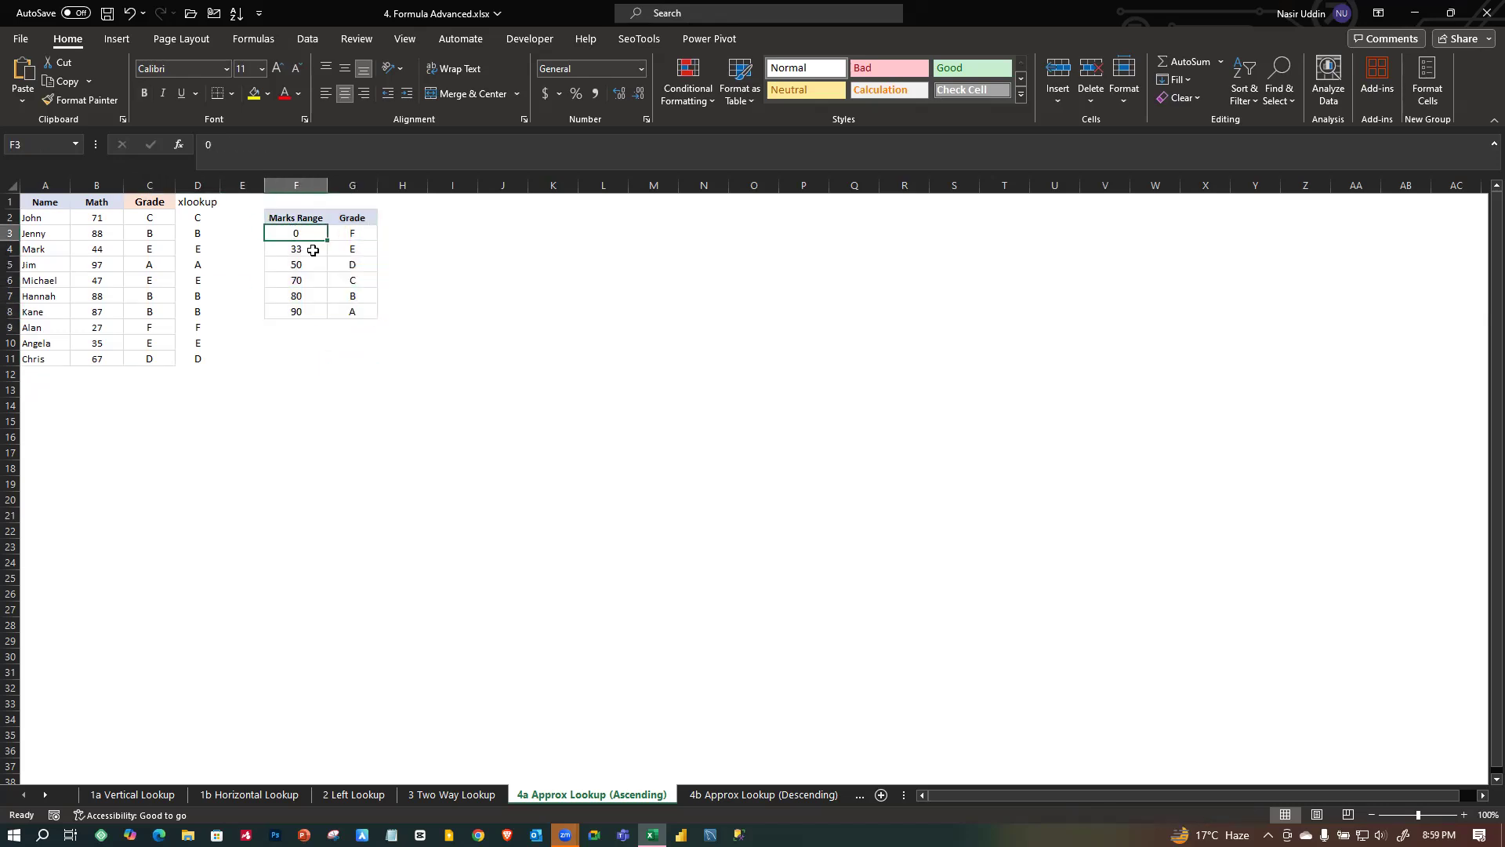
left_click(299, 248)
left_click(301, 233)
left_click(353, 234)
left_click(303, 404)
left_click(299, 251)
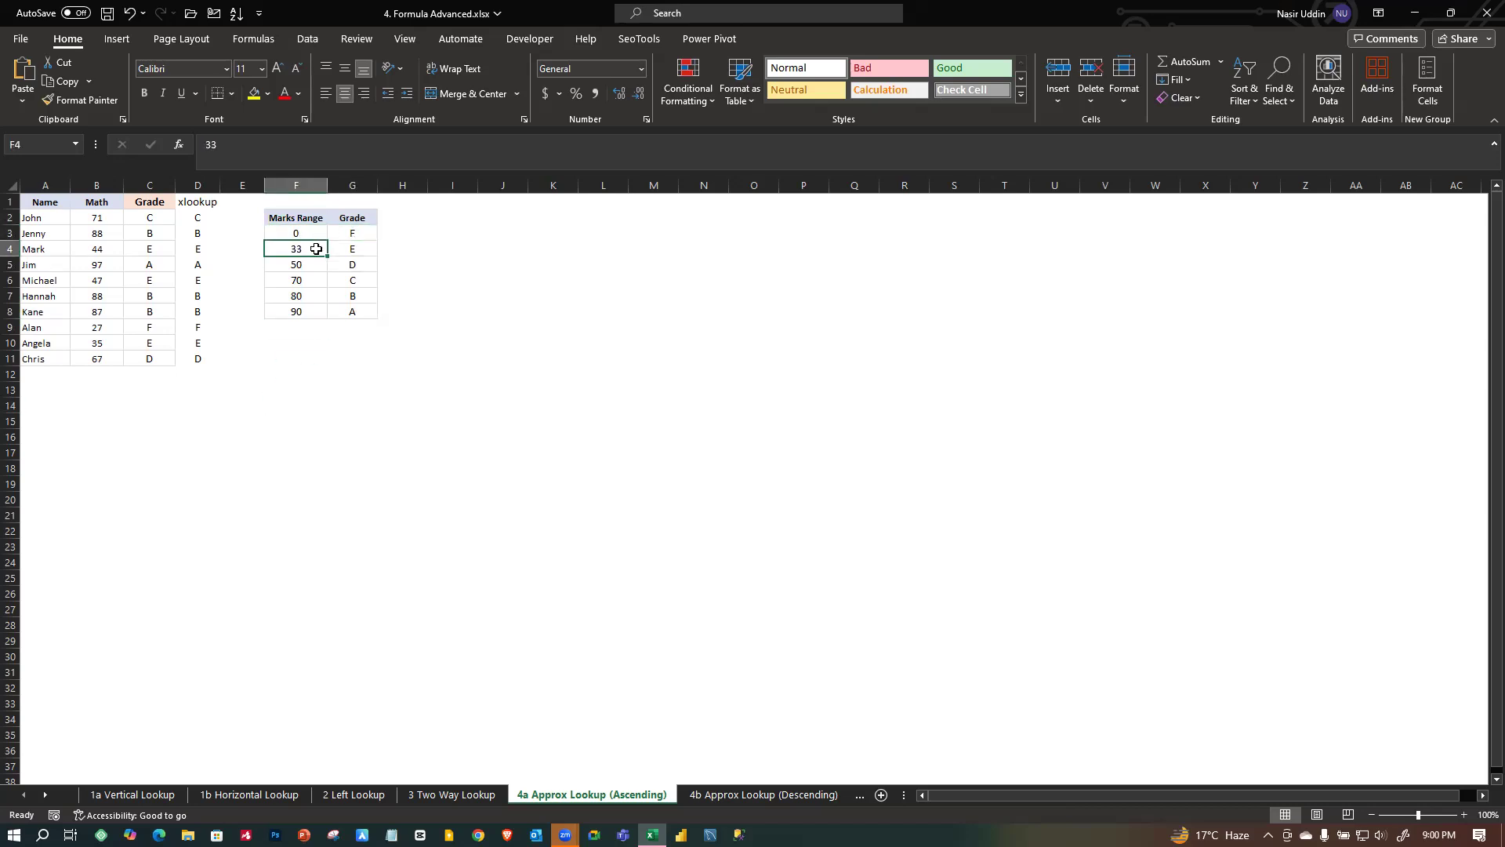
left_click(353, 247)
left_click(351, 292)
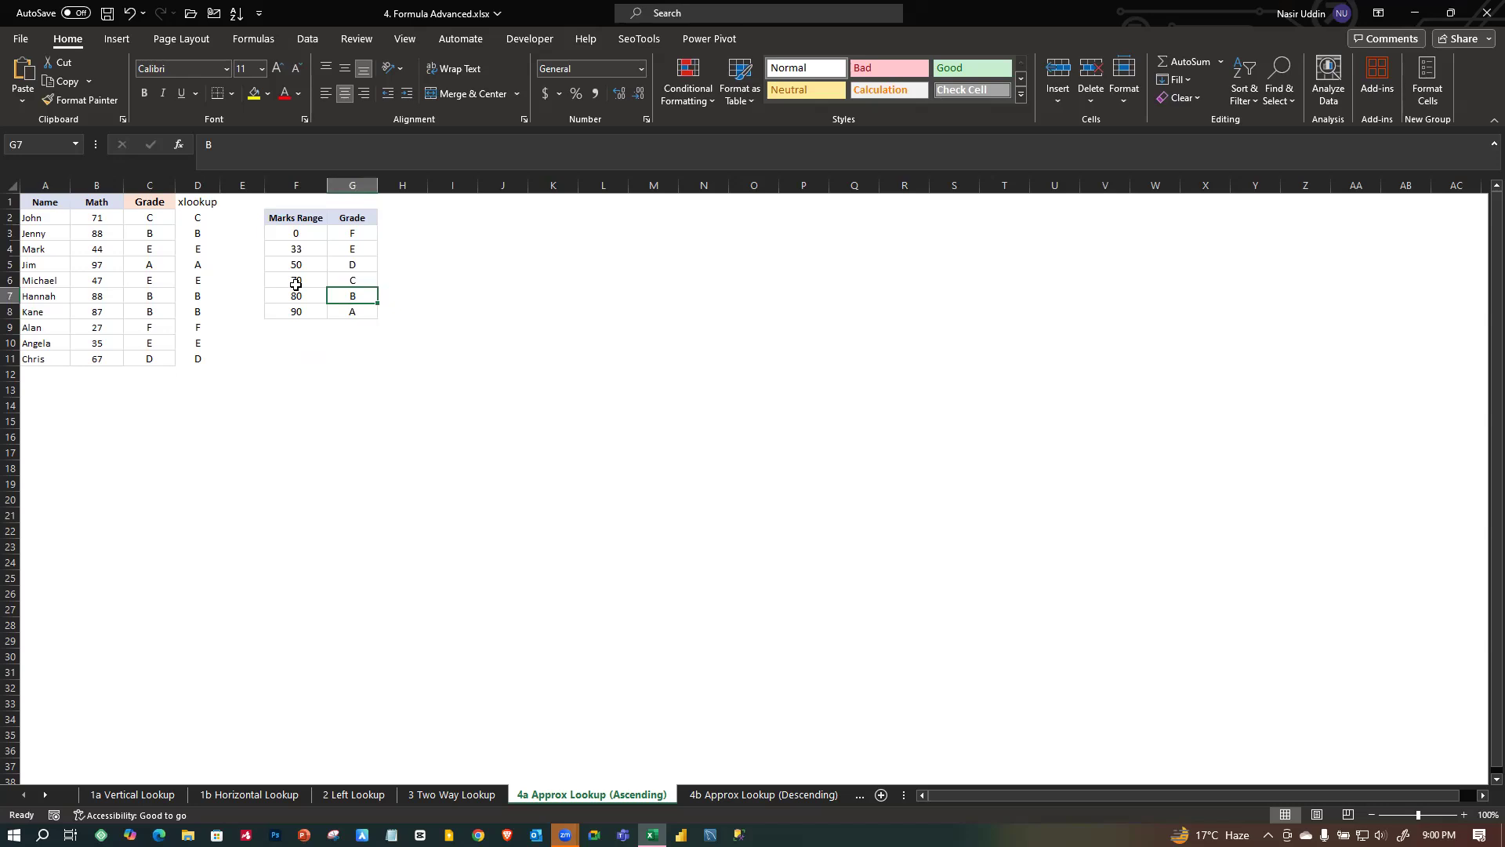
left_click(311, 389)
Inspect the INDEX-MATCH formula in C2 and the XLOOKUP formula in D2 against the mark and grade range they use.
left_click(95, 218)
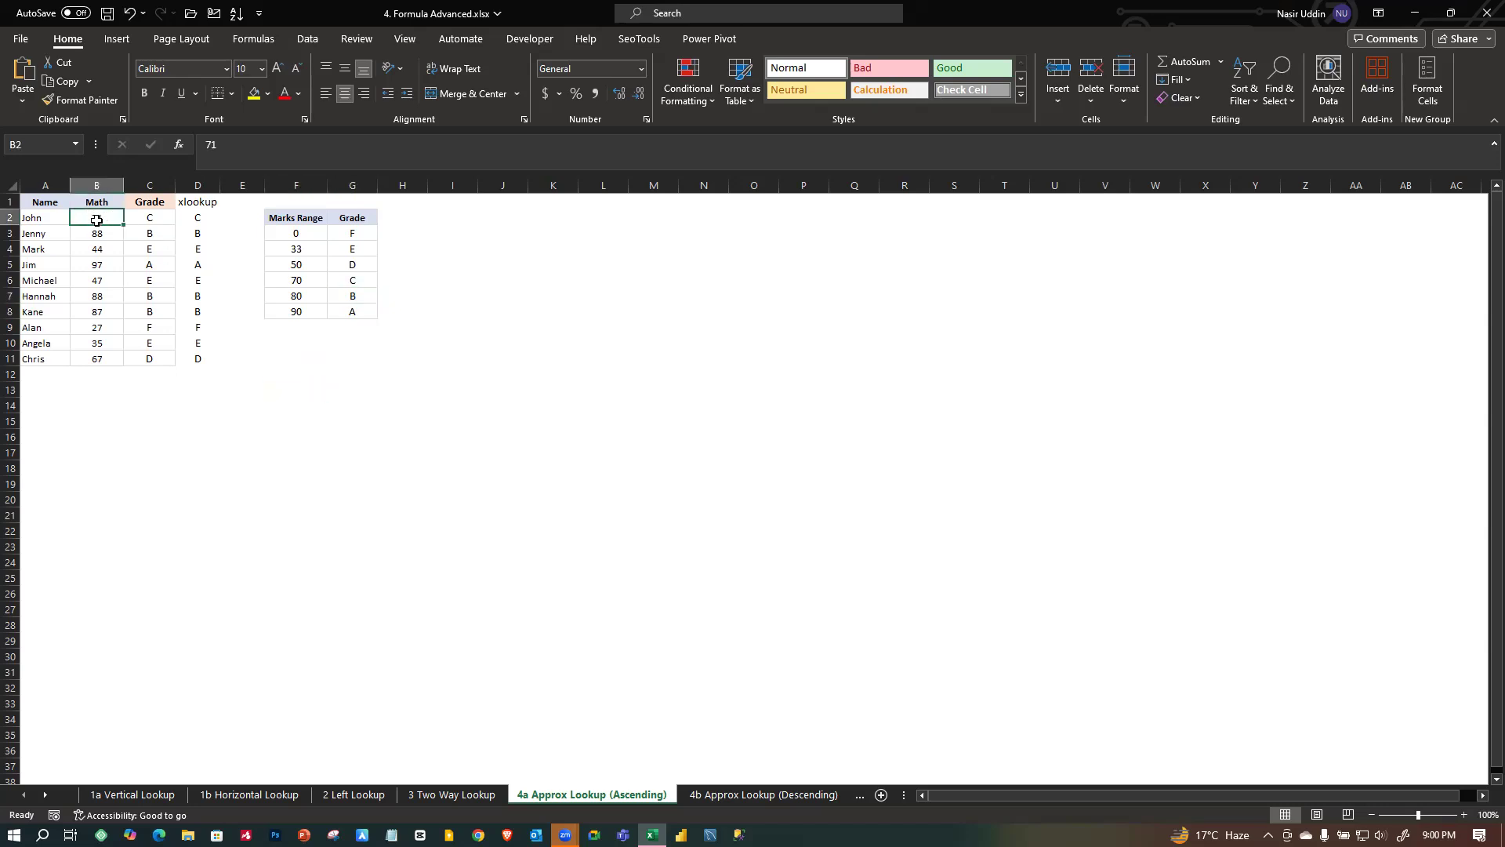
left_click(150, 218)
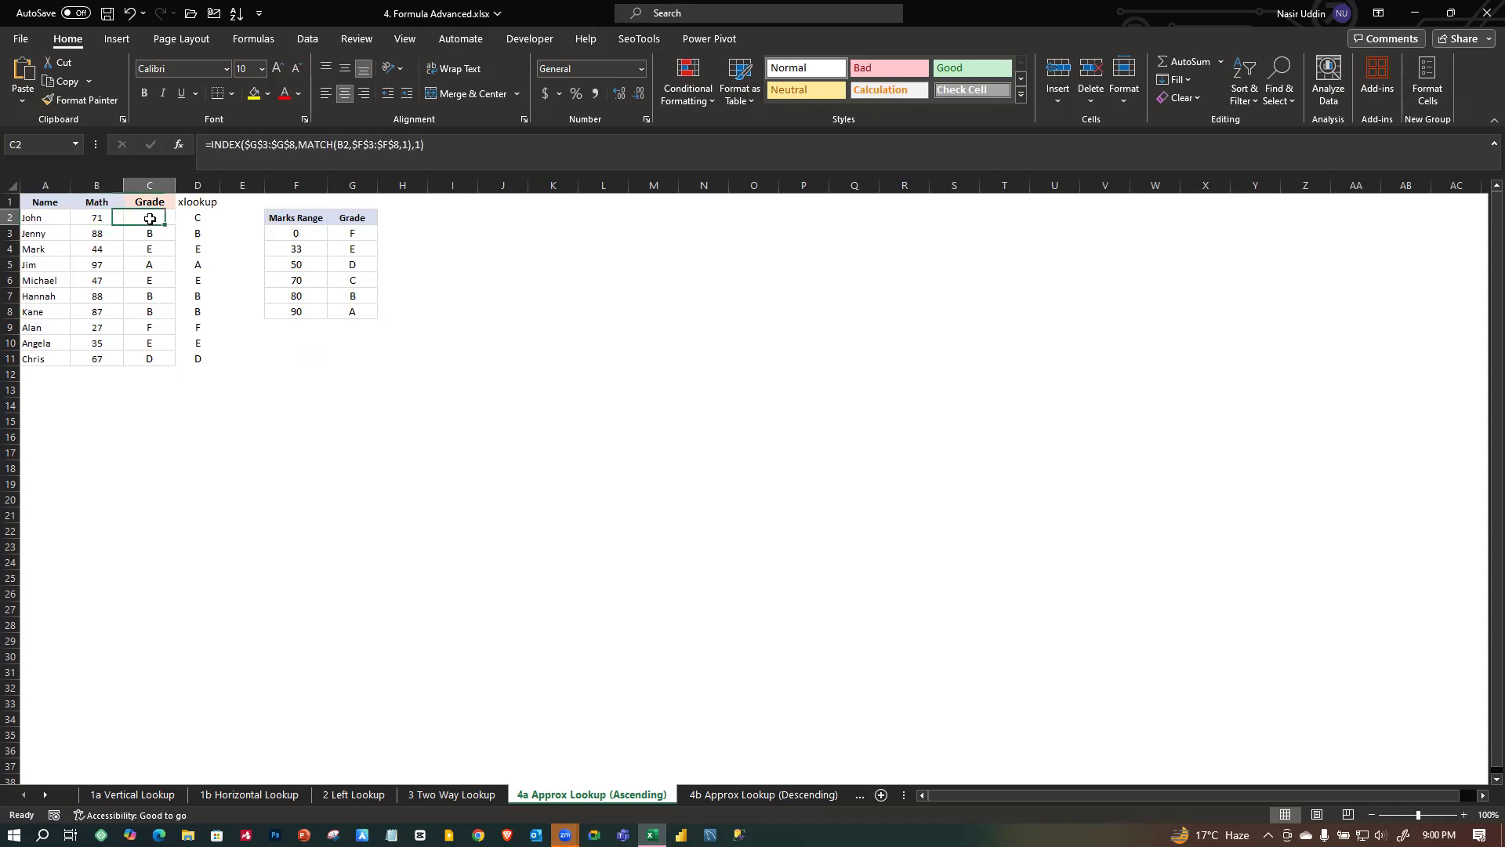
left_click(347, 232)
left_click_drag(347, 232, 352, 310)
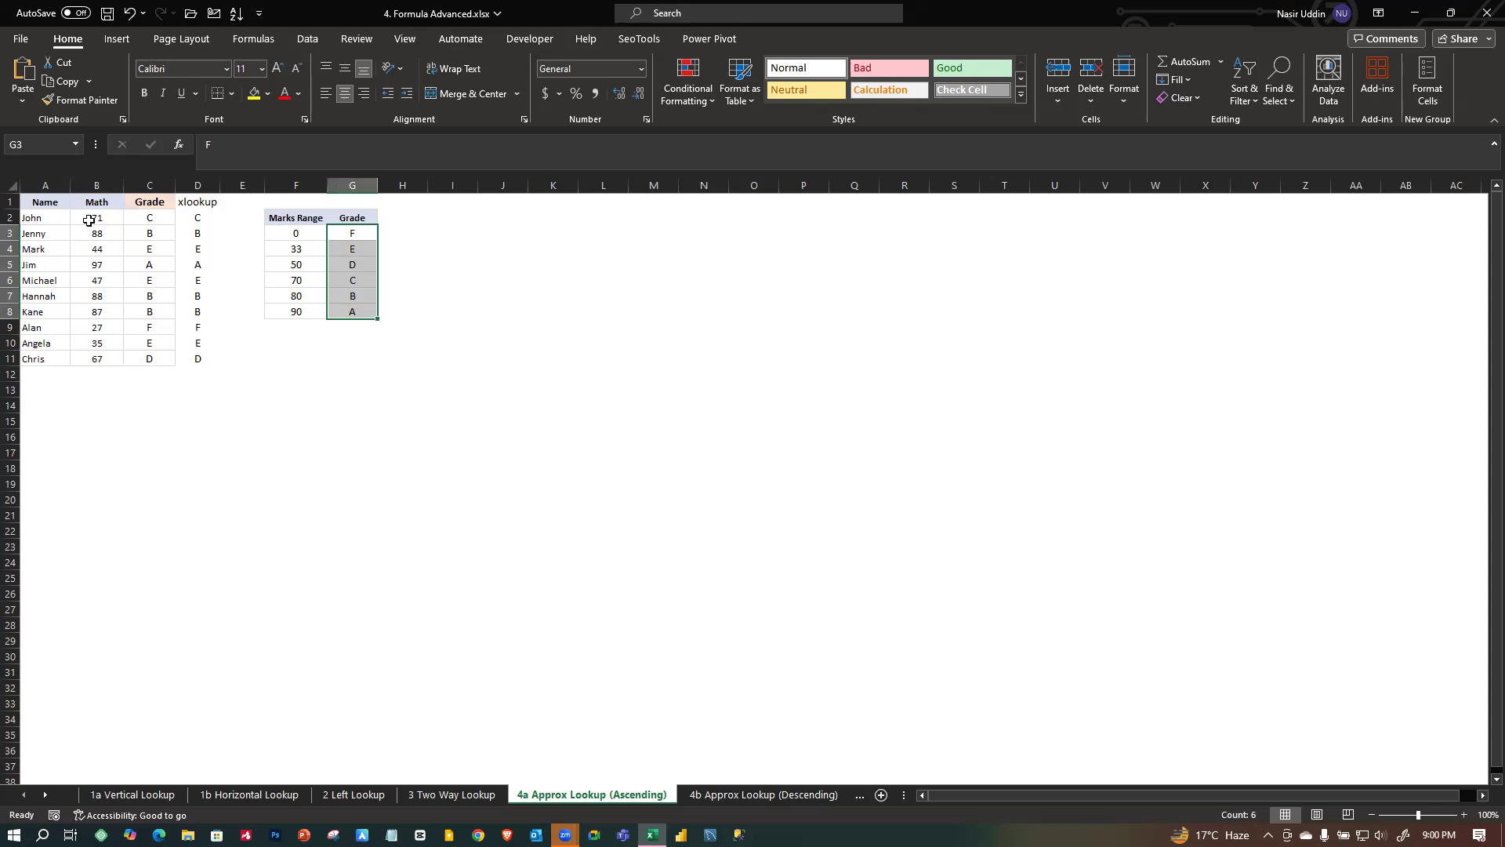
left_click(251, 437)
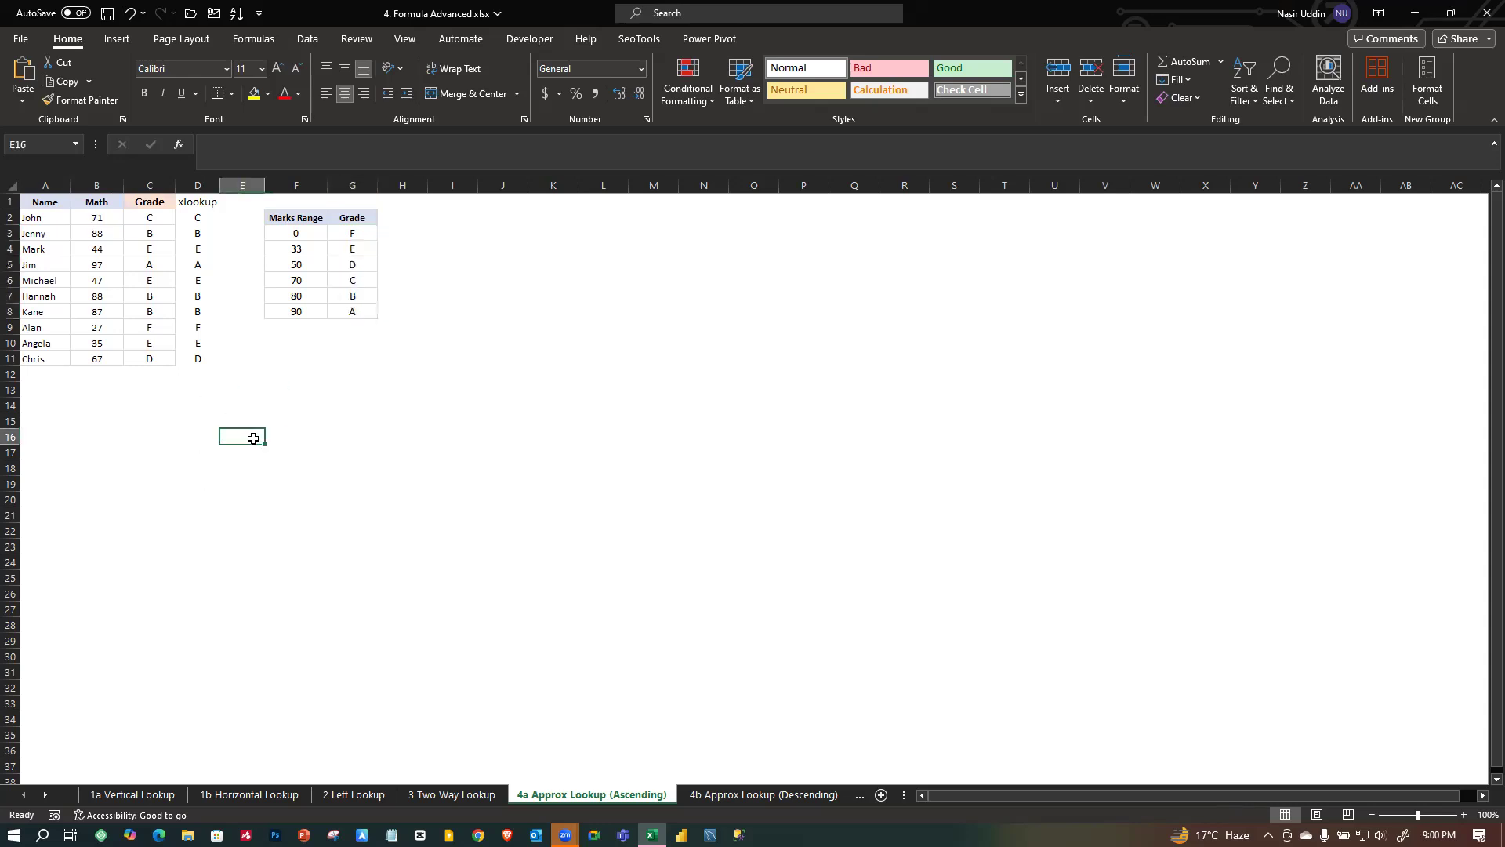
left_click(144, 221)
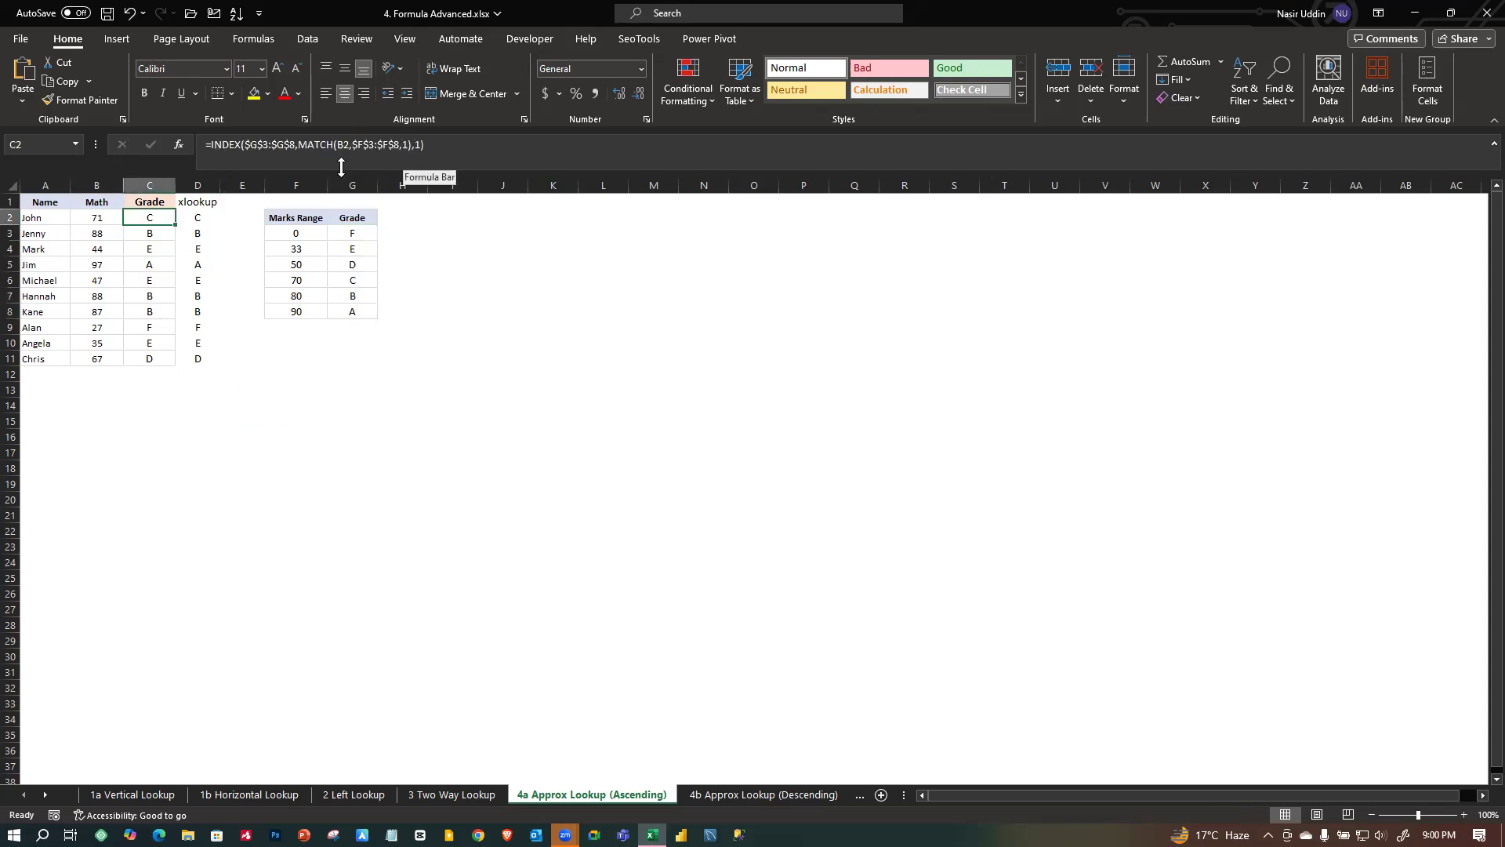
left_click(202, 215)
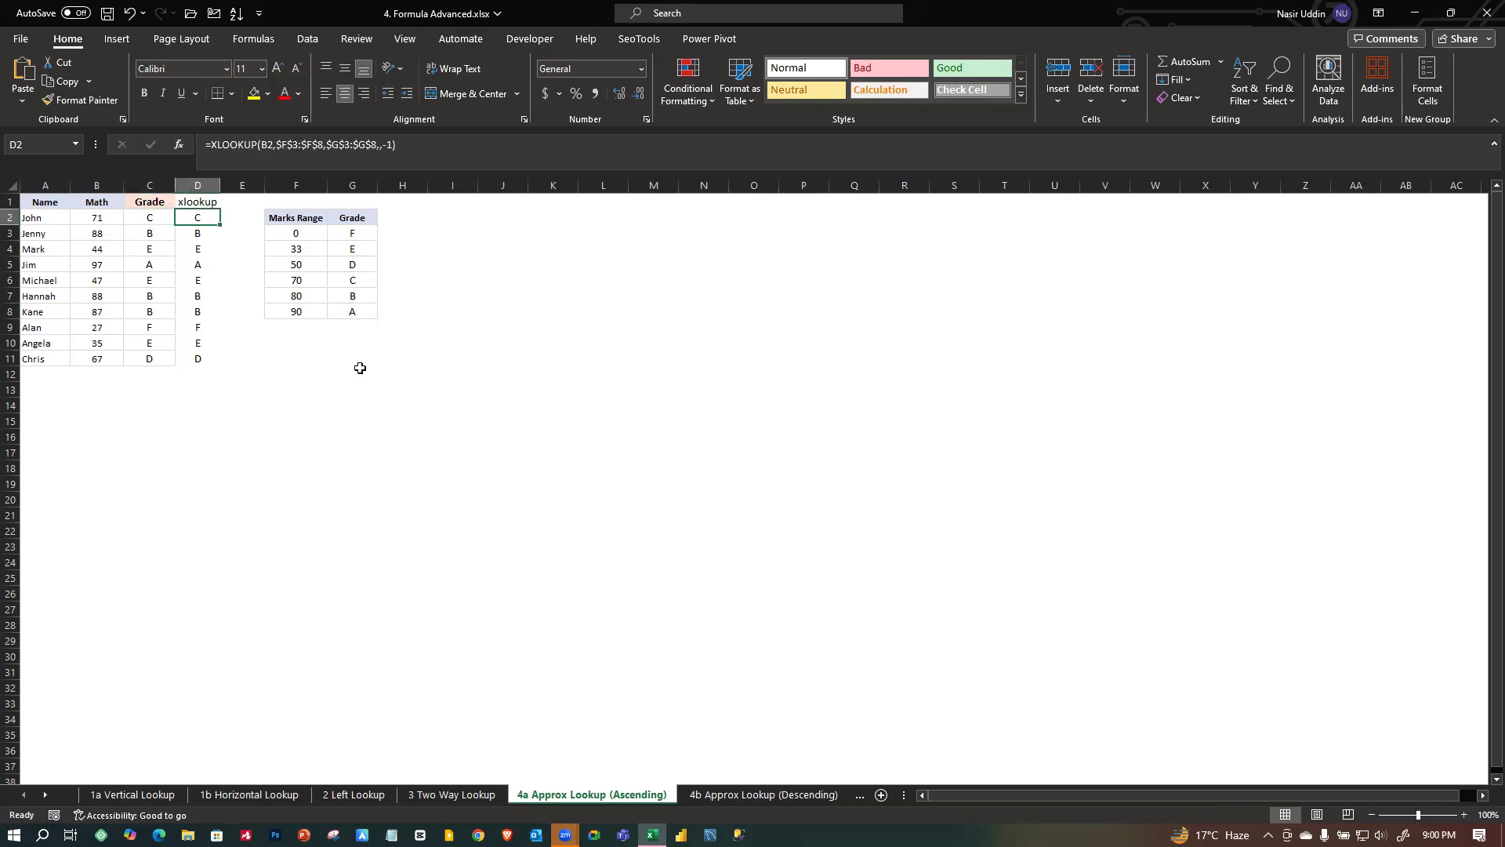
Compare the Math mark in B2 with the 70 and 80 thresholds and their grade in the range table.
left_click(93, 219)
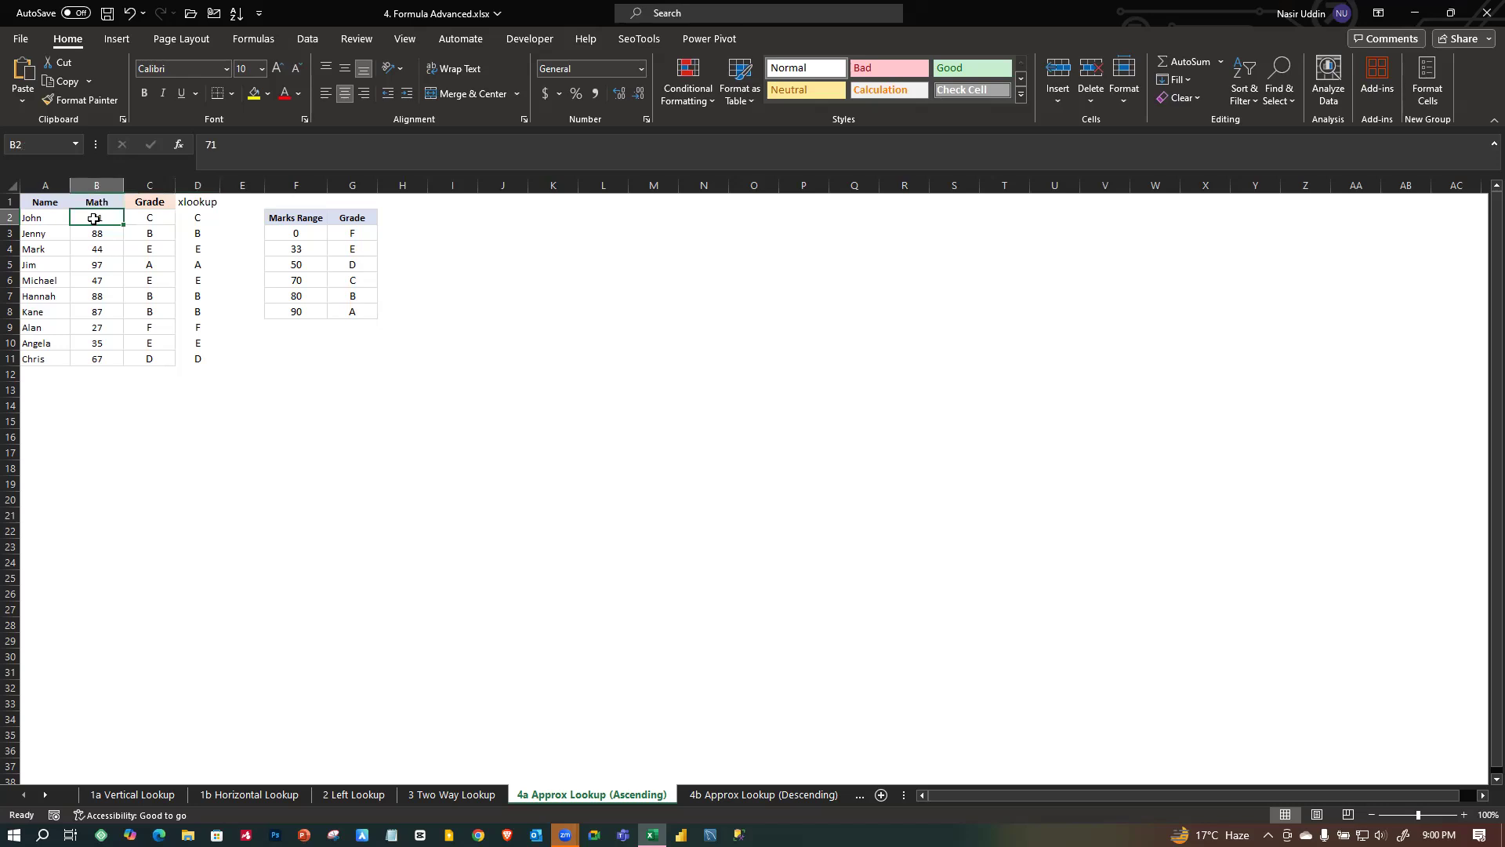
left_click(151, 217)
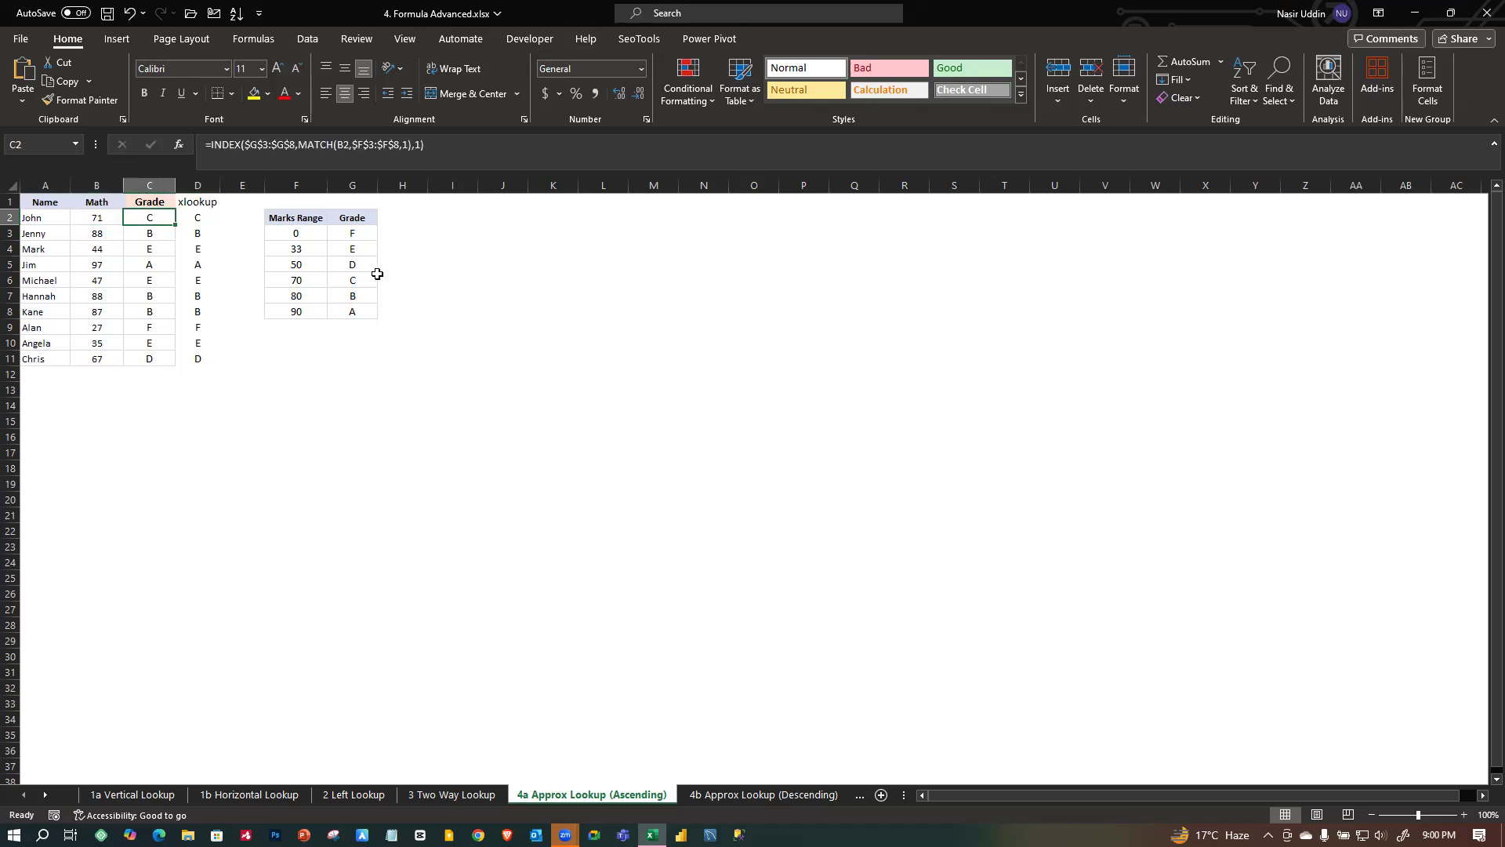
left_click(293, 279)
left_click(296, 294)
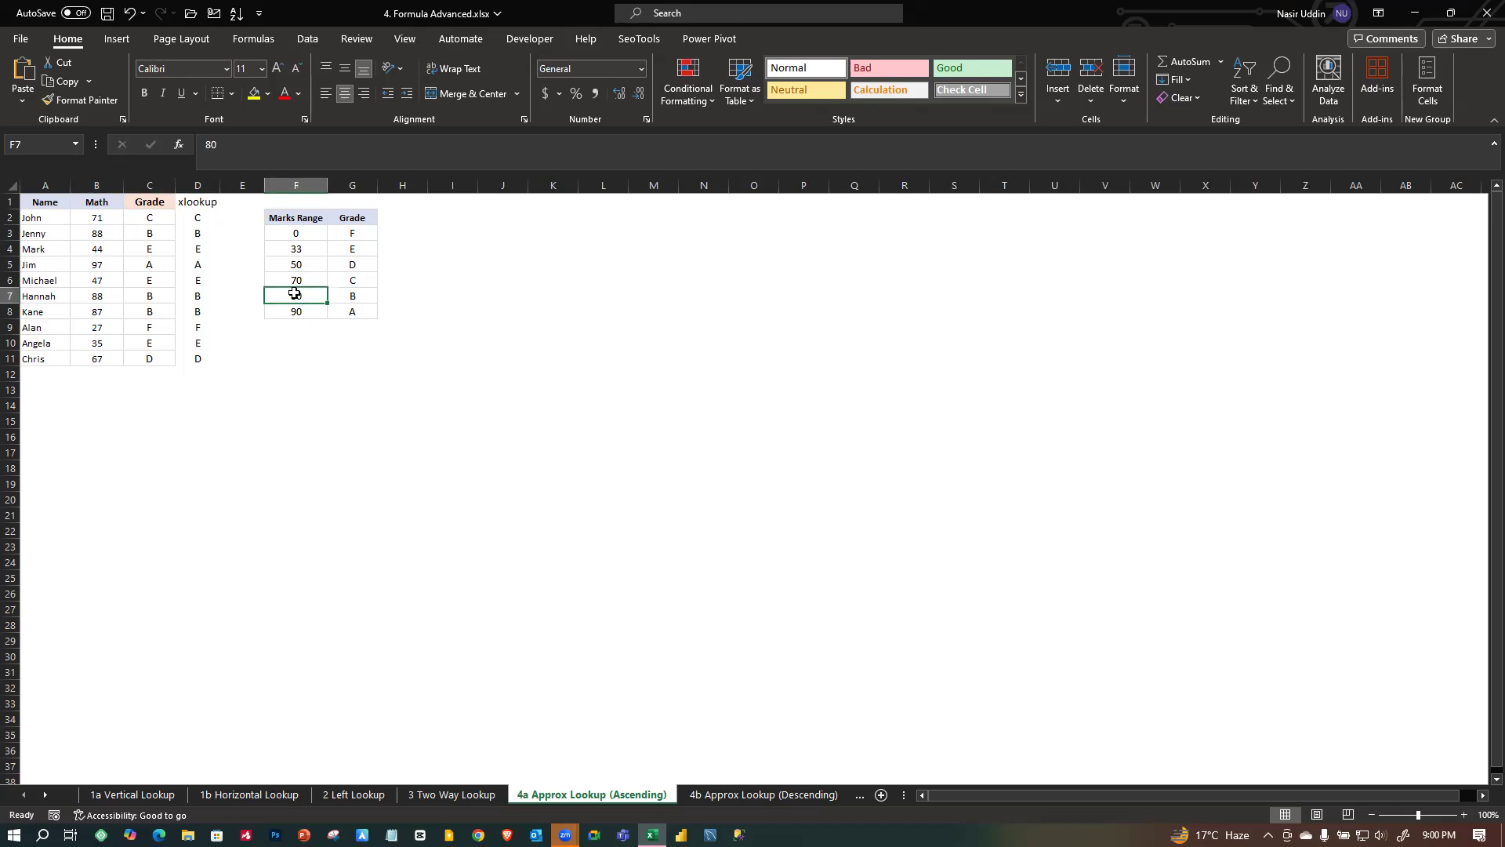
left_click(347, 280)
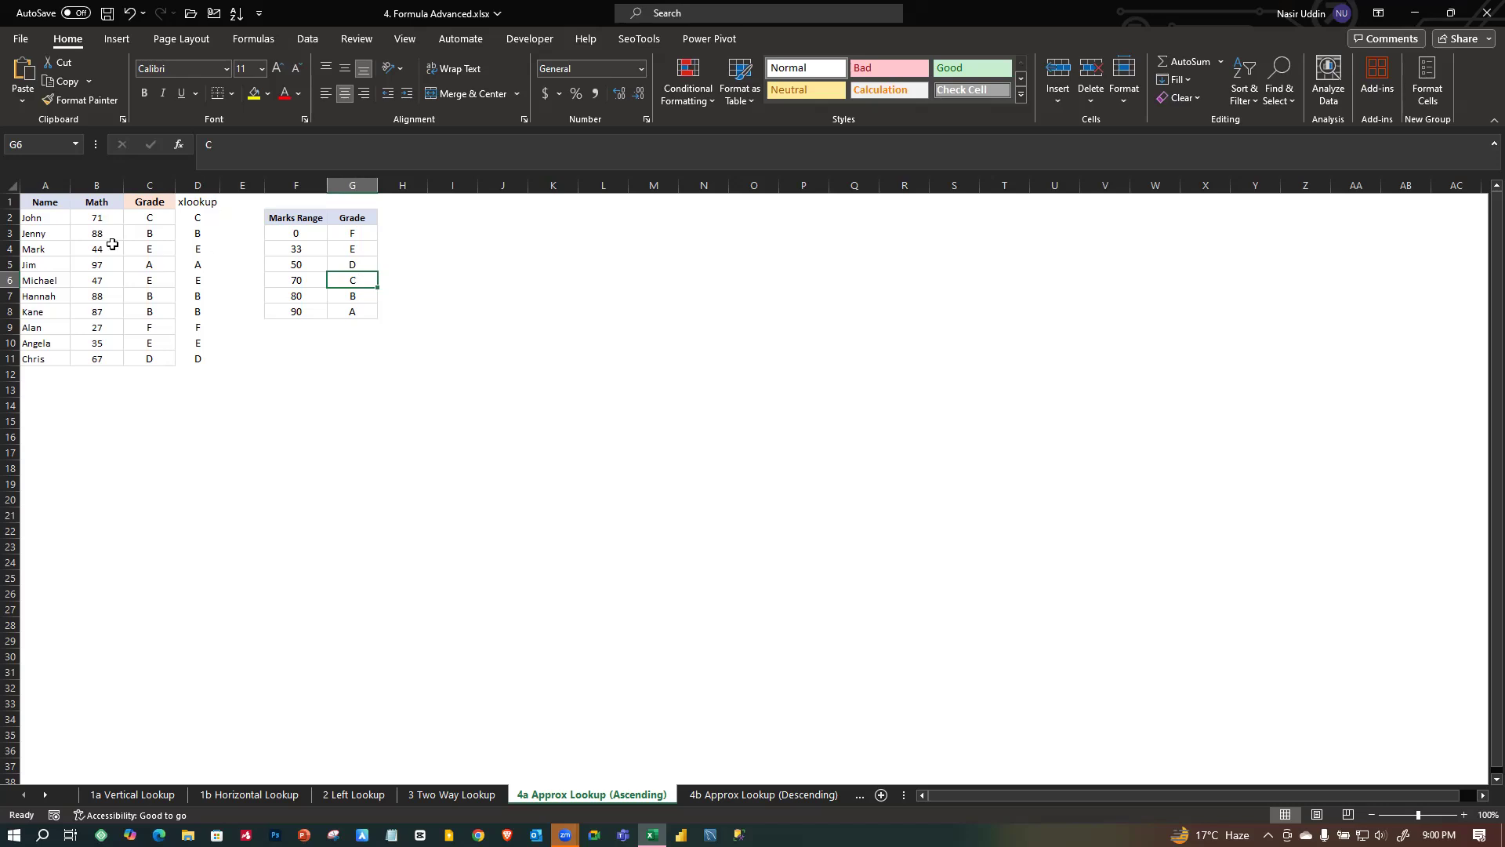
Compare the Math mark in B6 with the 33 and 50 thresholds and the grade in G4.
left_click(96, 283)
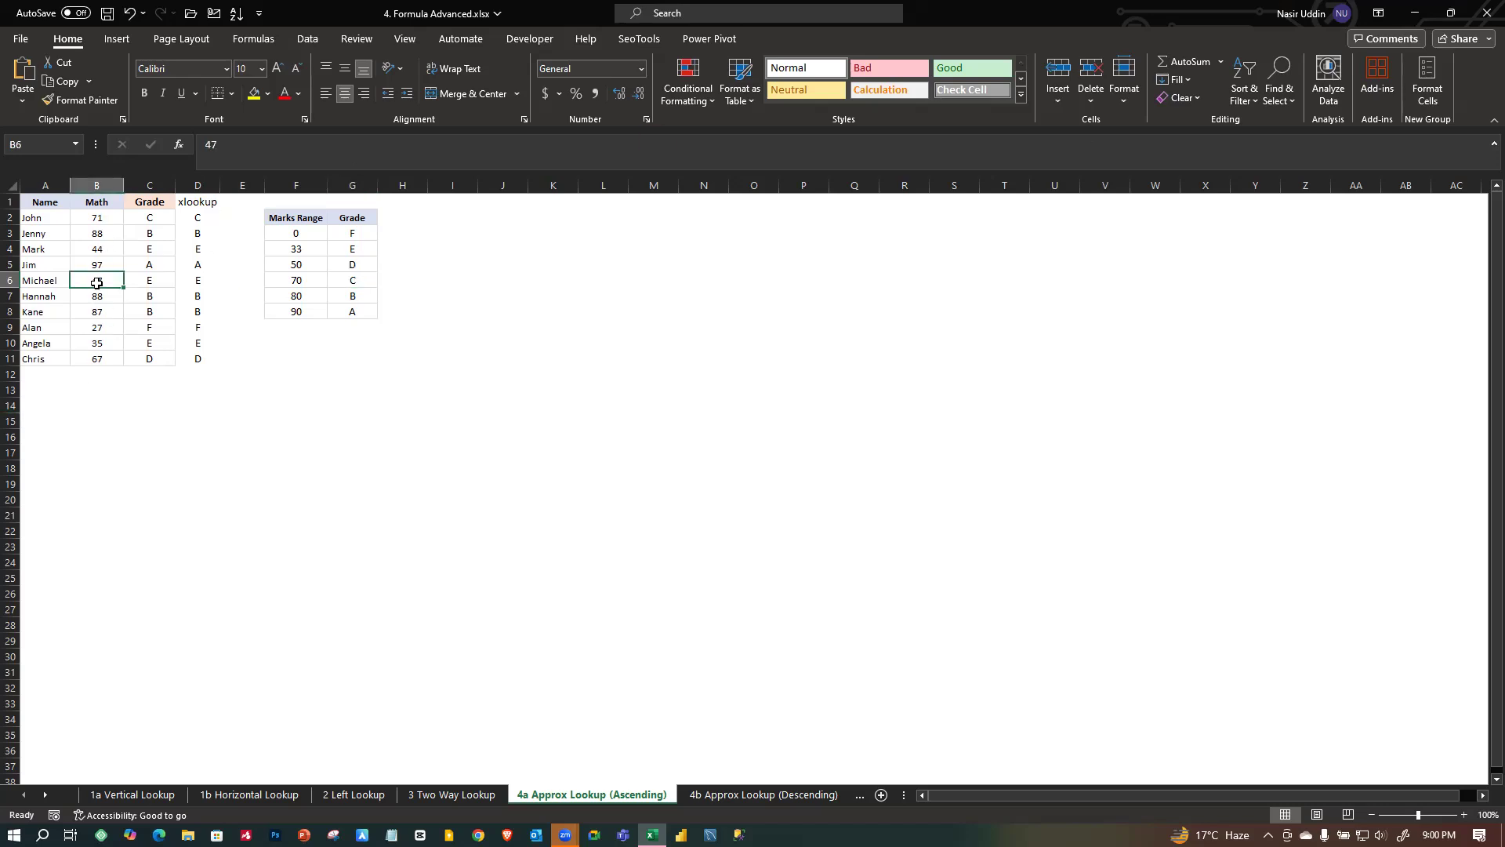
left_click(302, 250)
left_click(361, 248)
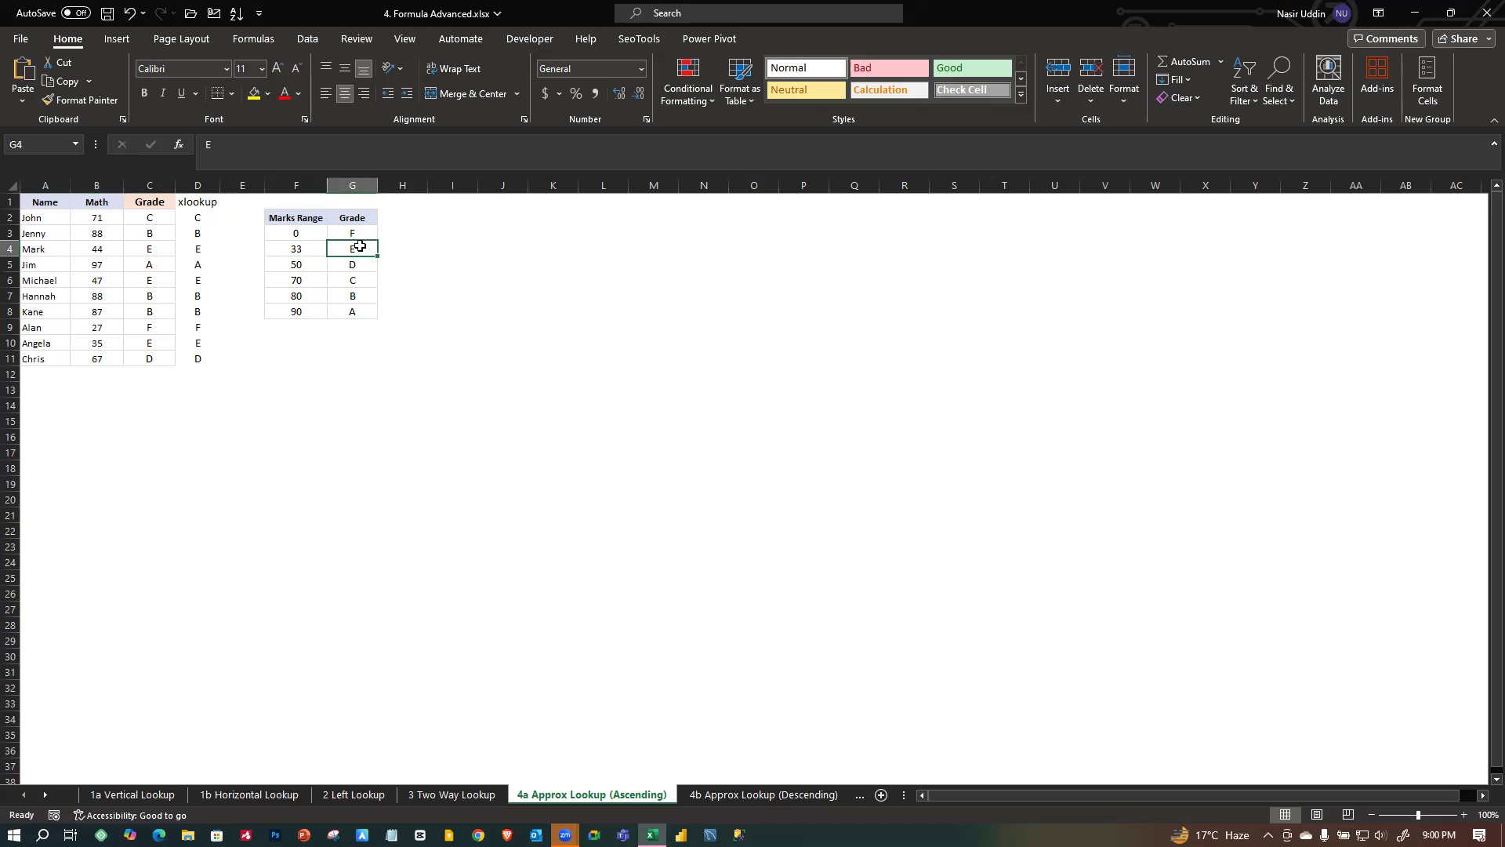
left_click(297, 266)
left_click(296, 253)
left_click(296, 265)
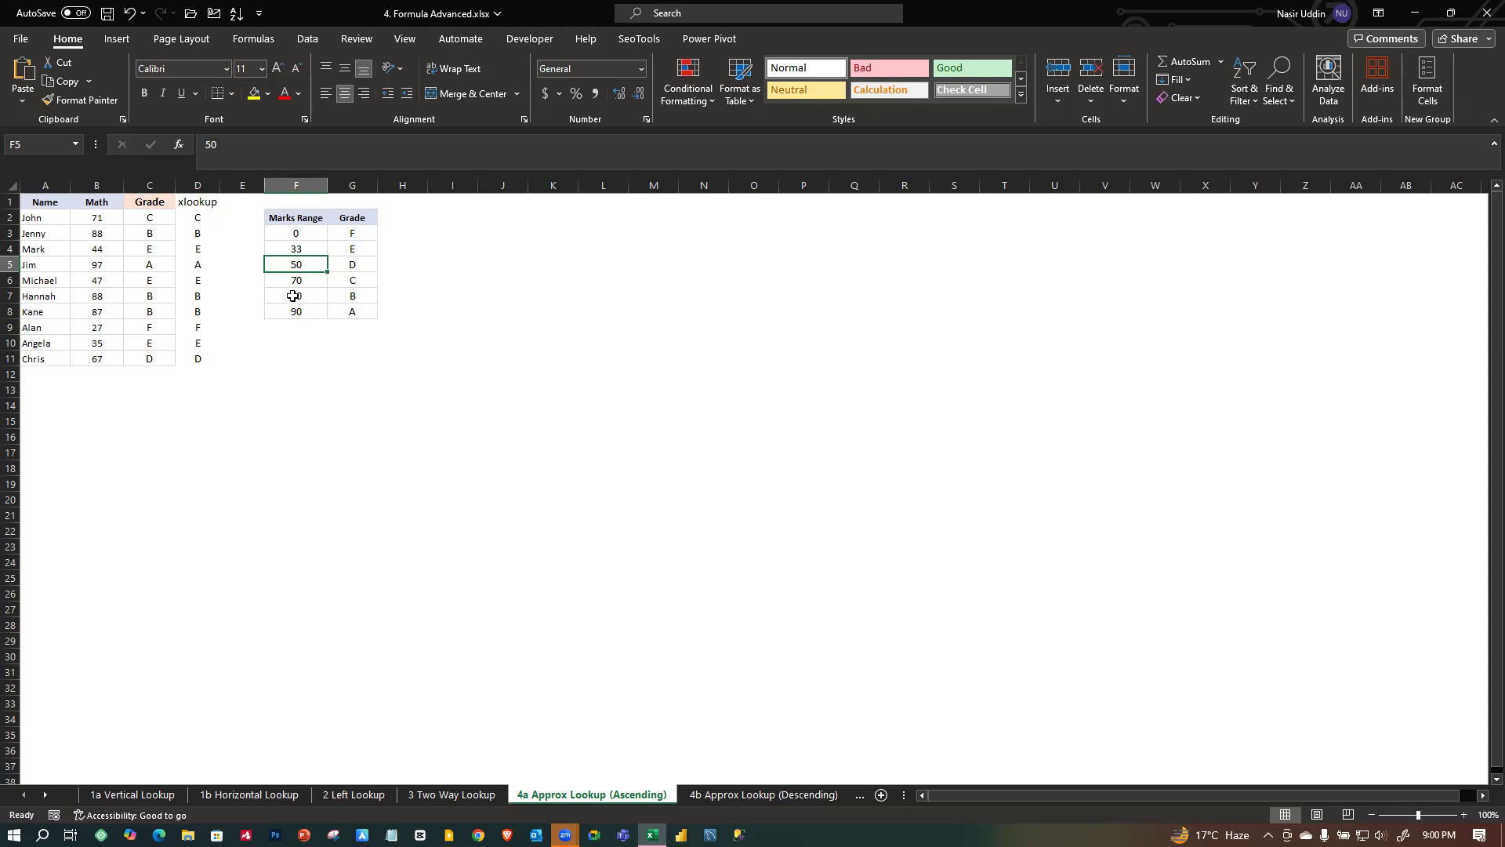
Check the mark in B2 and grade in C2 against the 80 threshold and the grades in G6 and G7.
left_click(100, 218)
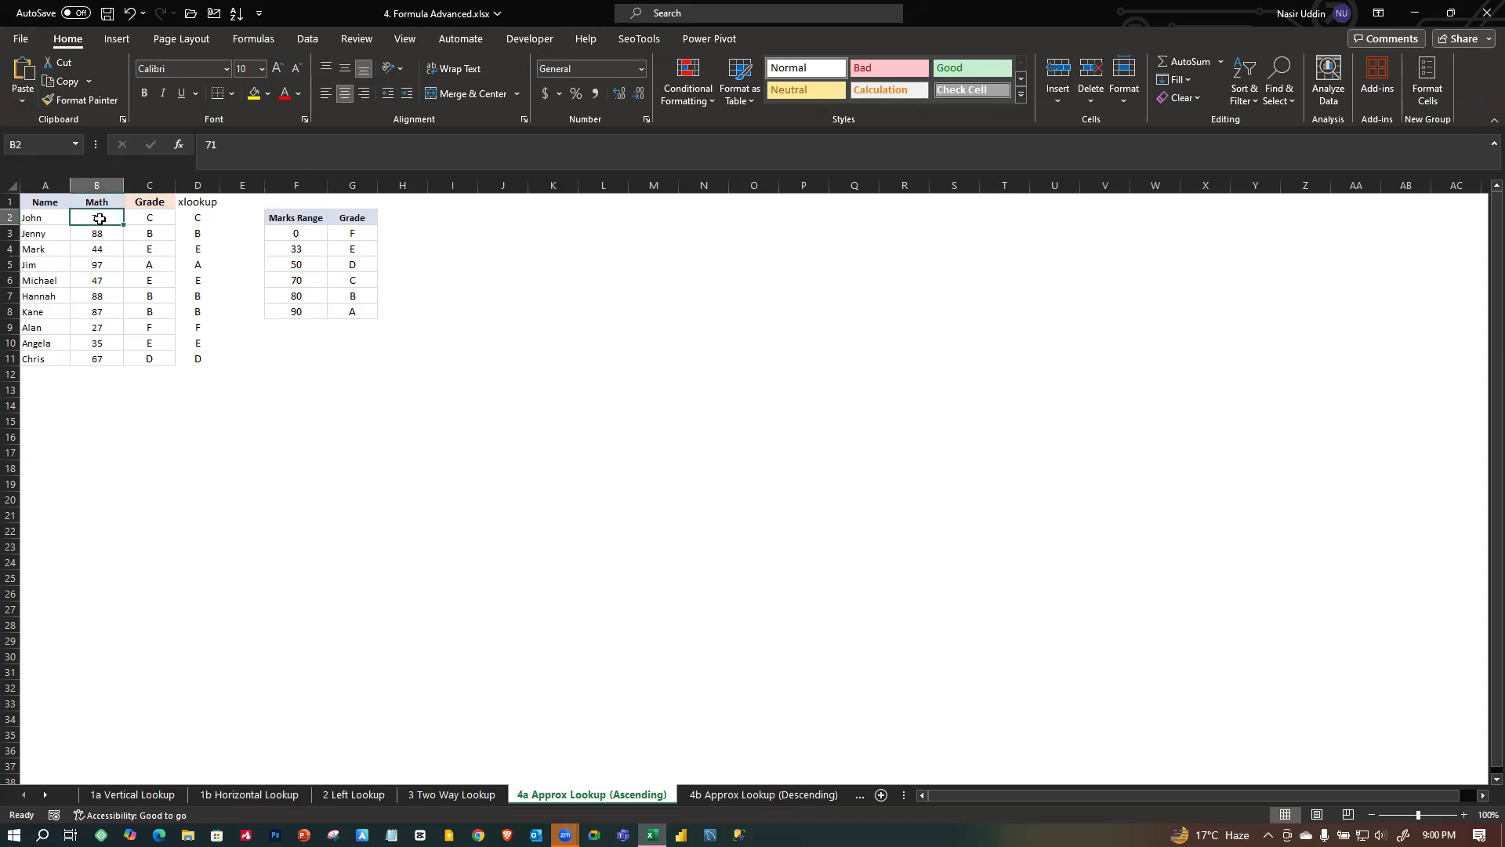
left_click(298, 299)
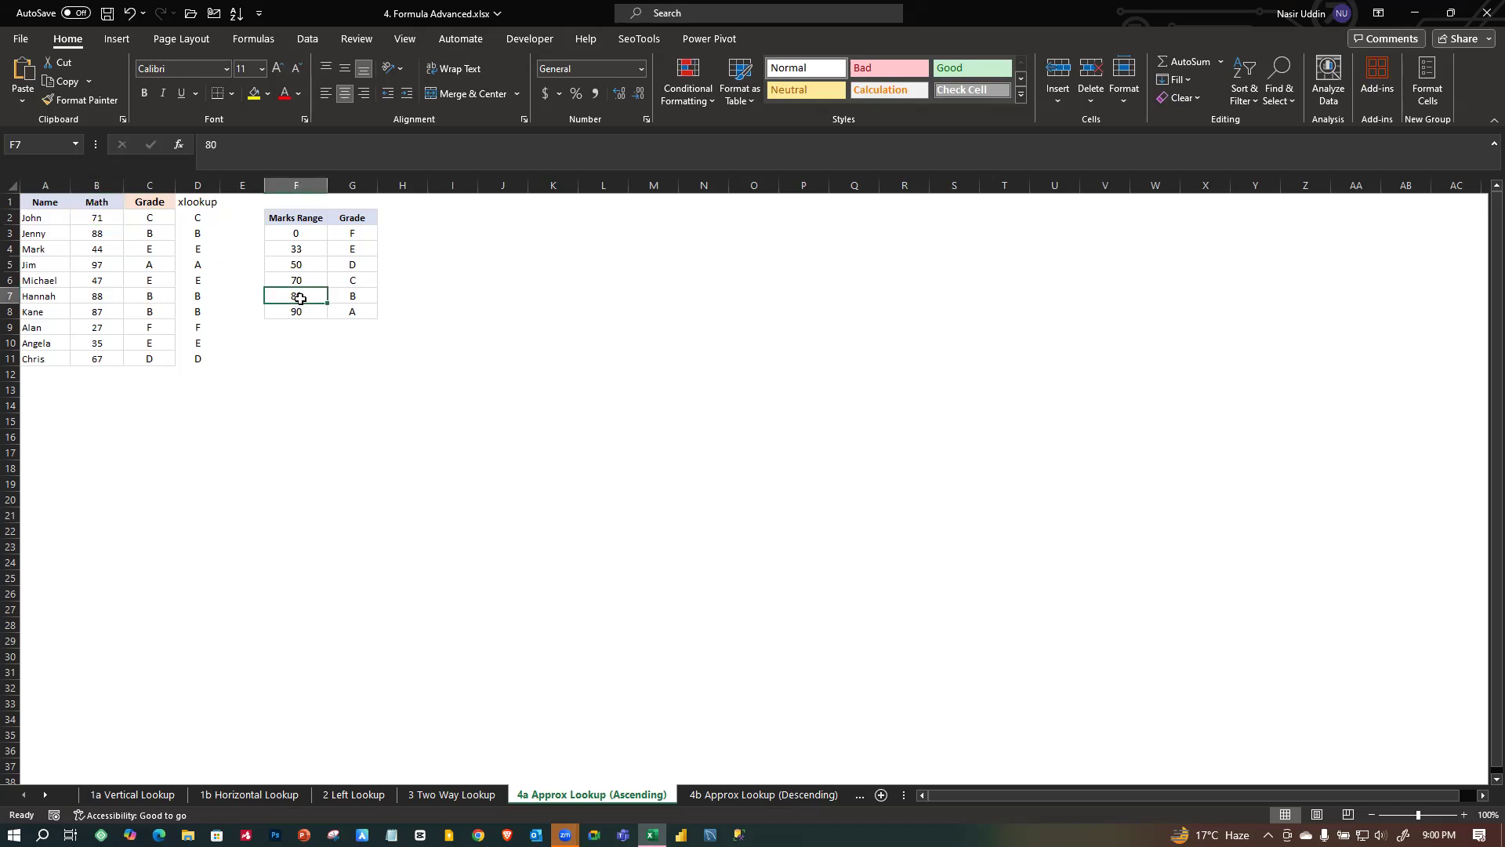
left_click(354, 299)
left_click(149, 217)
left_click(351, 279)
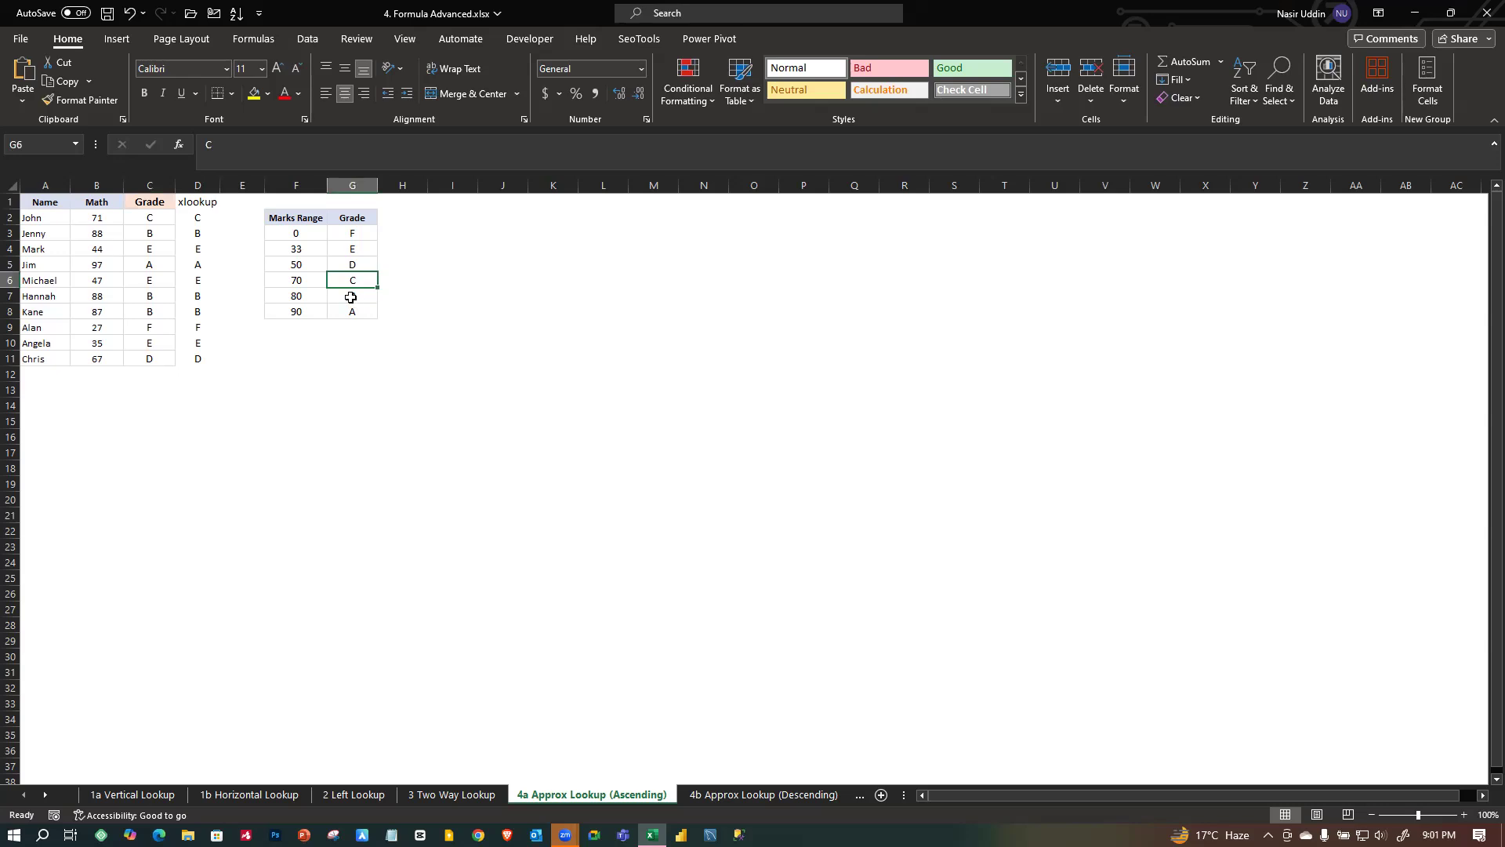
left_click(296, 297)
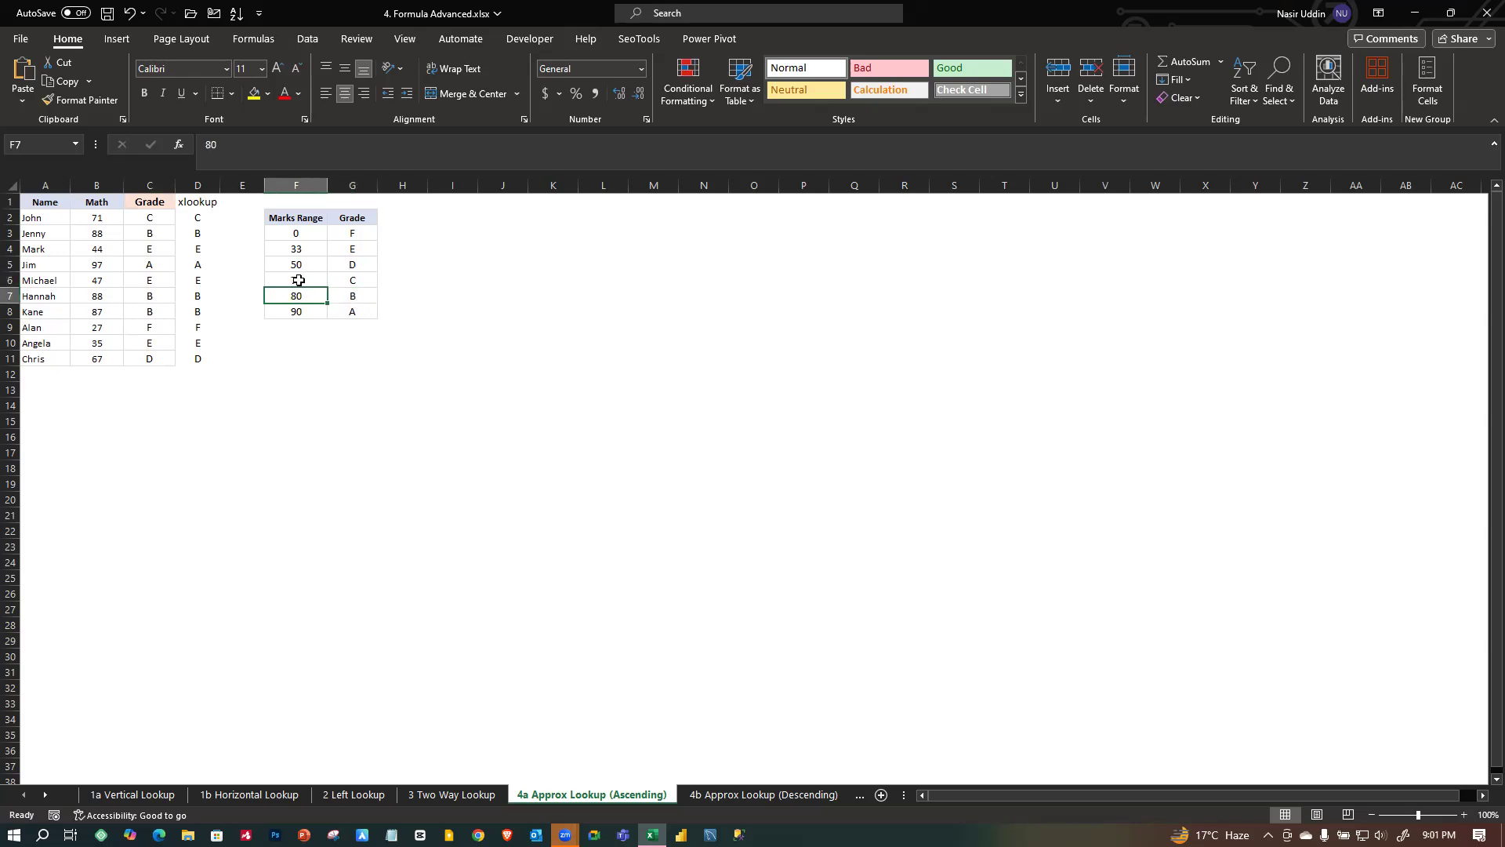
left_click(348, 281)
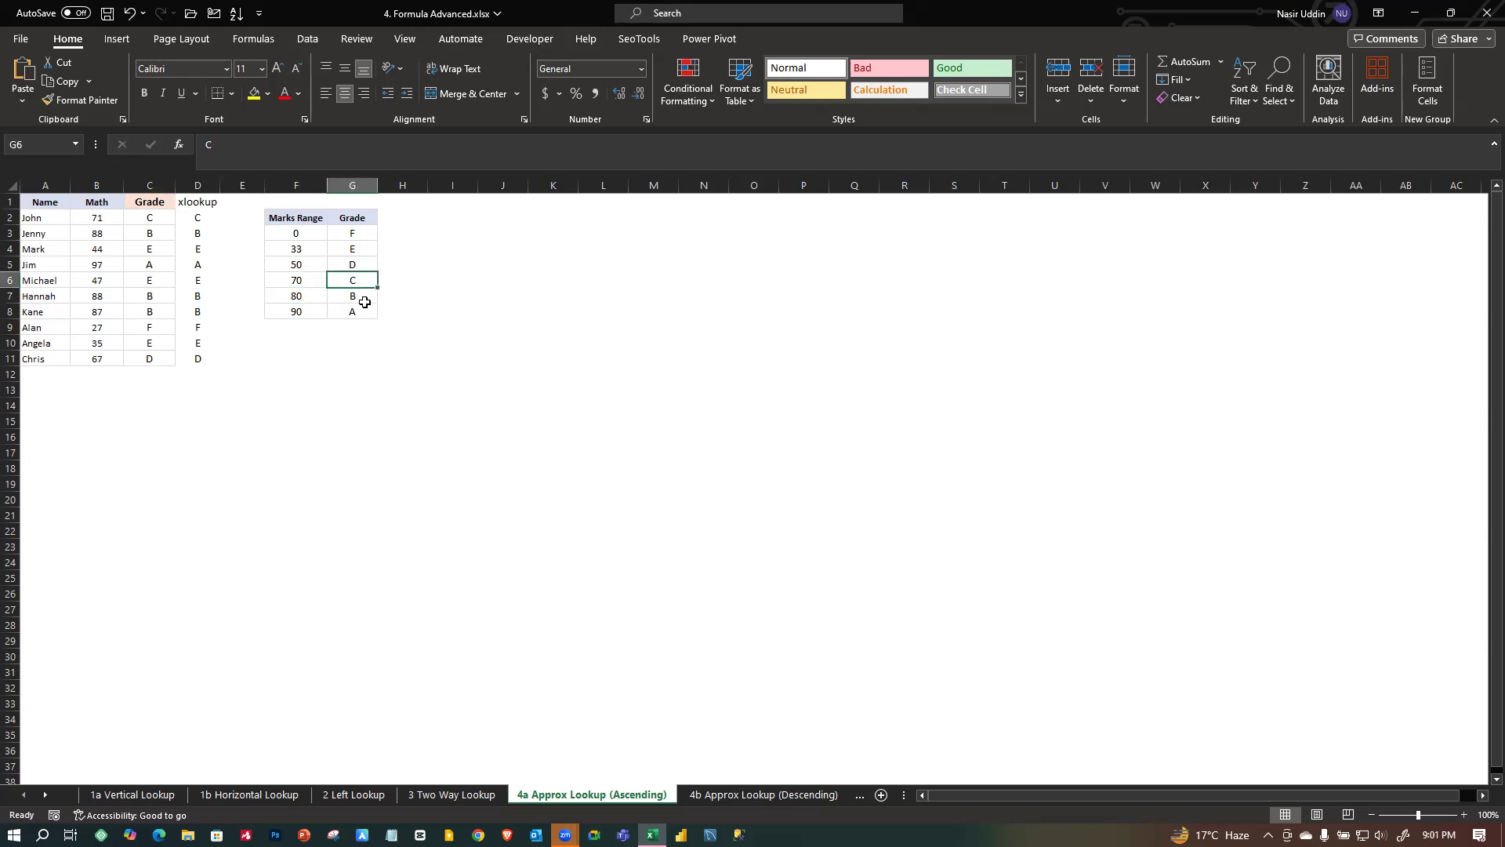
Glance at the 4b Approx Lookup (Descending) sheet, return to 4a, and review the formulas in C2, D2 and D5.
left_click(752, 795)
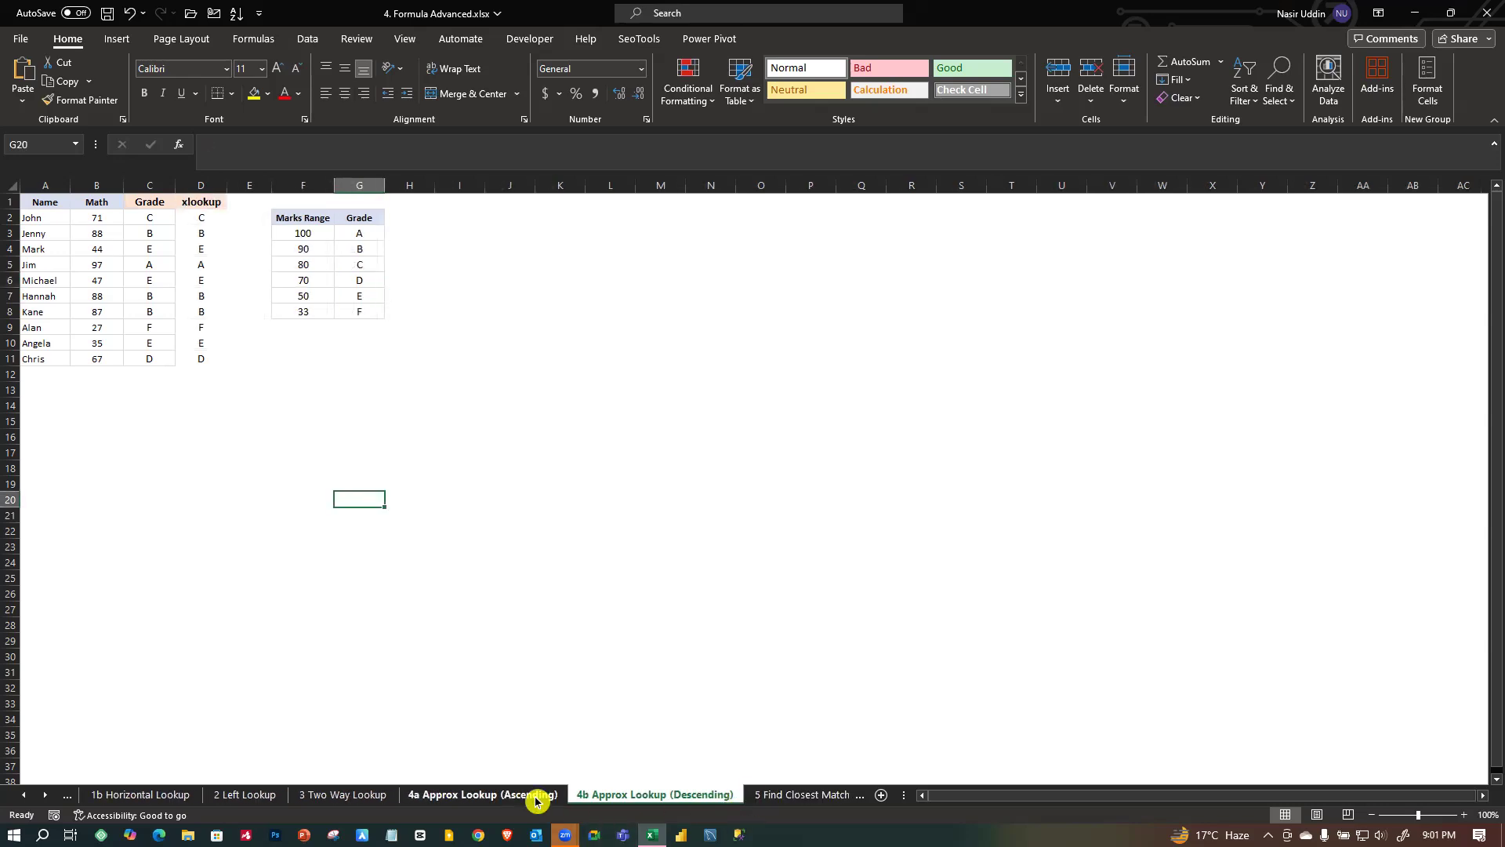
left_click(476, 795)
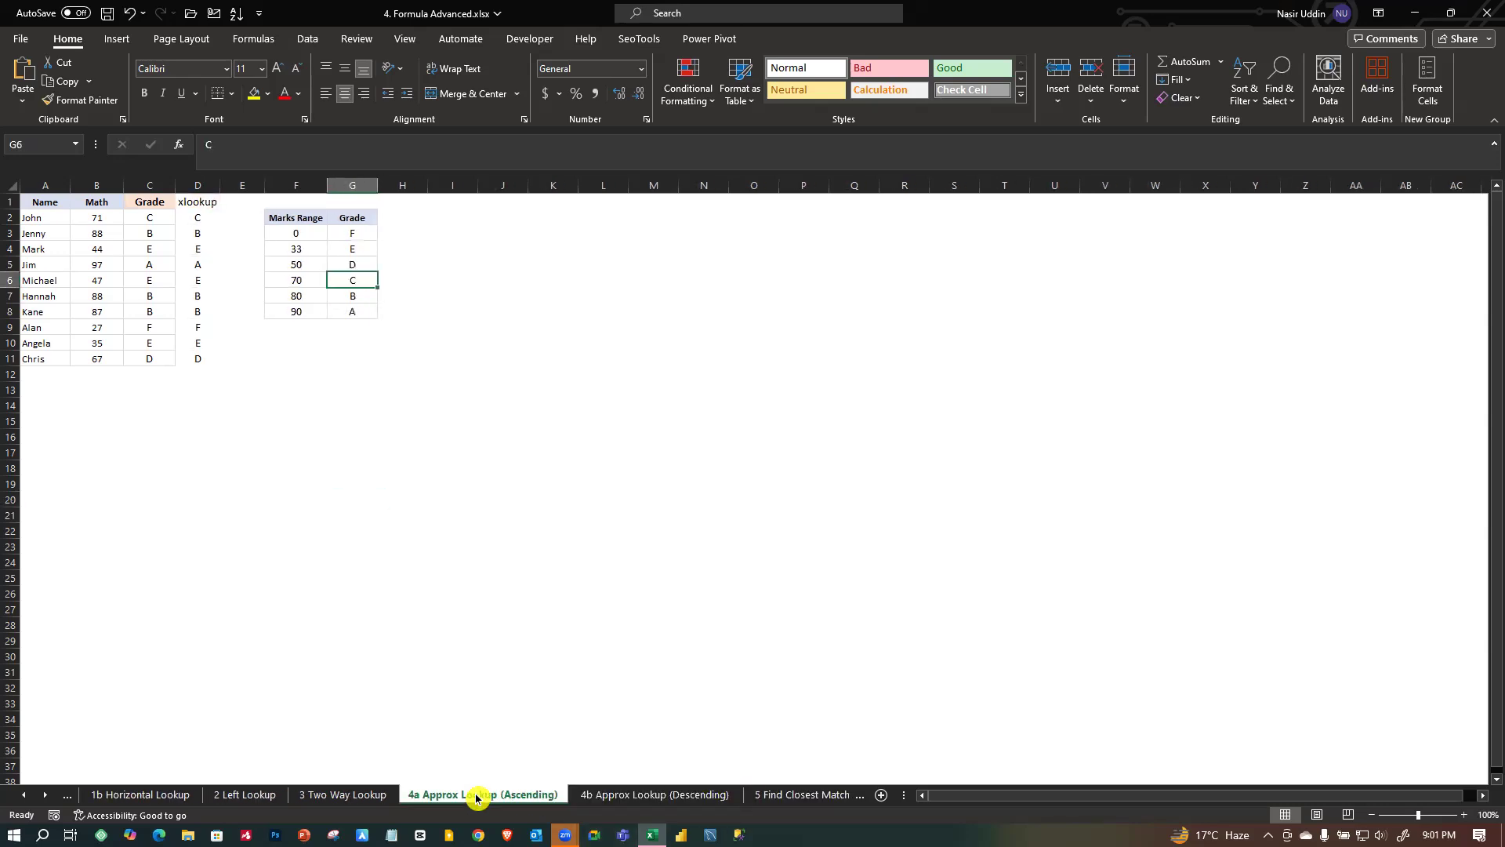
left_click(293, 421)
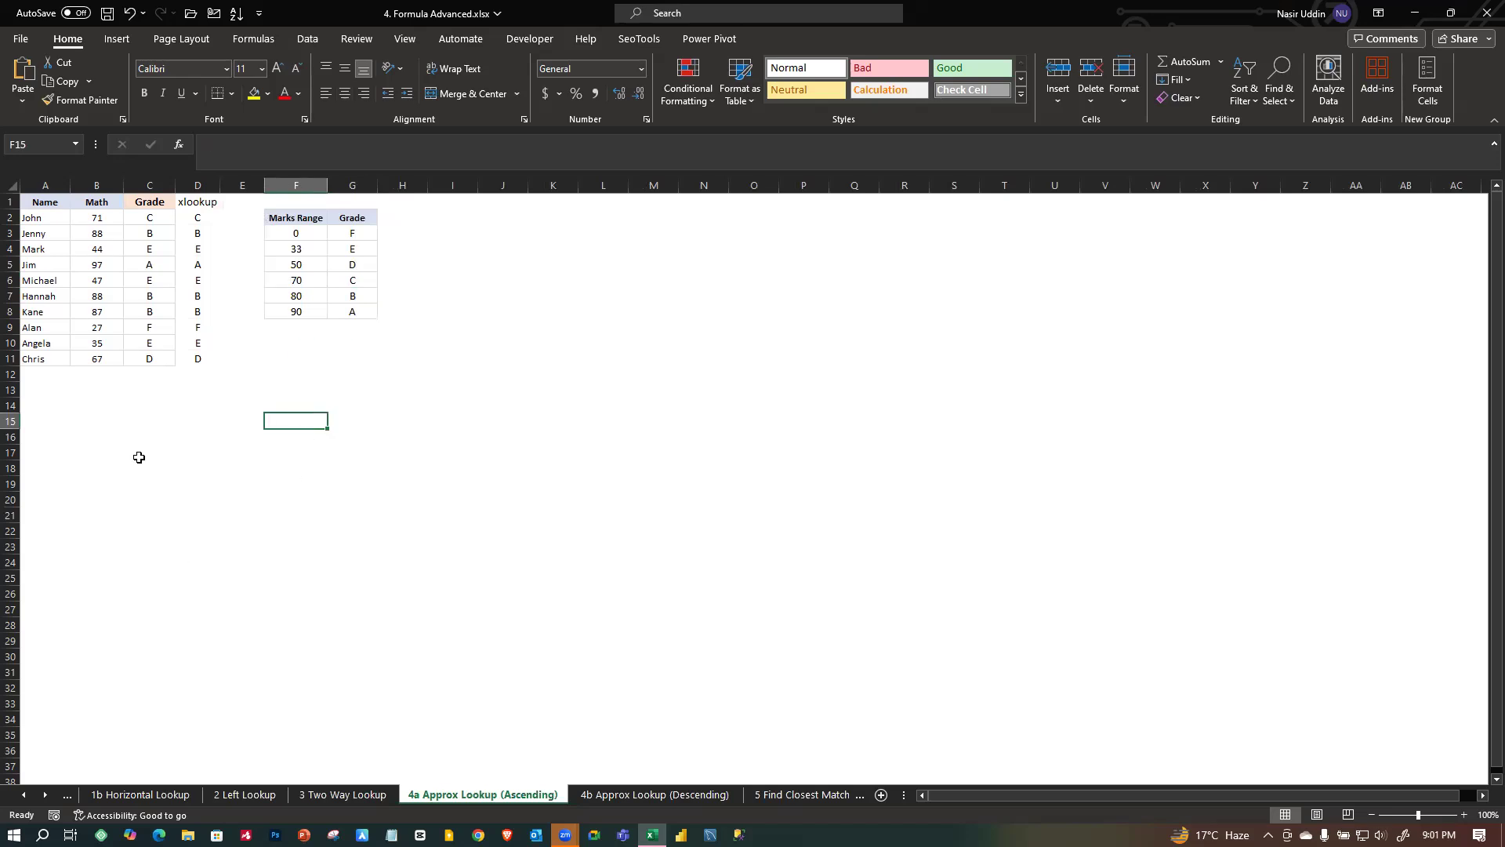
left_click(153, 220)
left_click(196, 218)
left_click(197, 264)
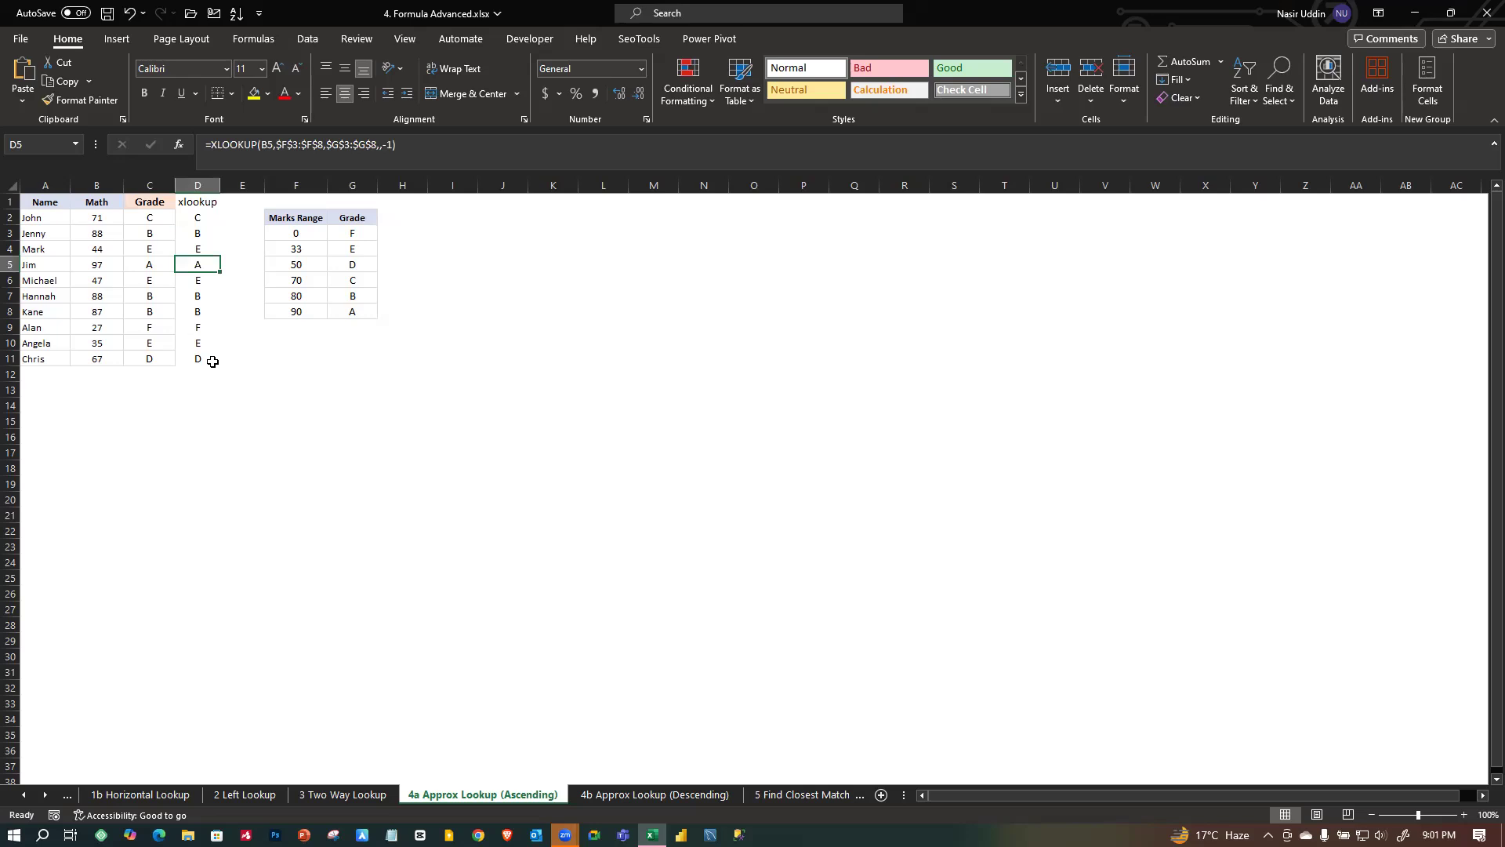
left_click(461, 220)
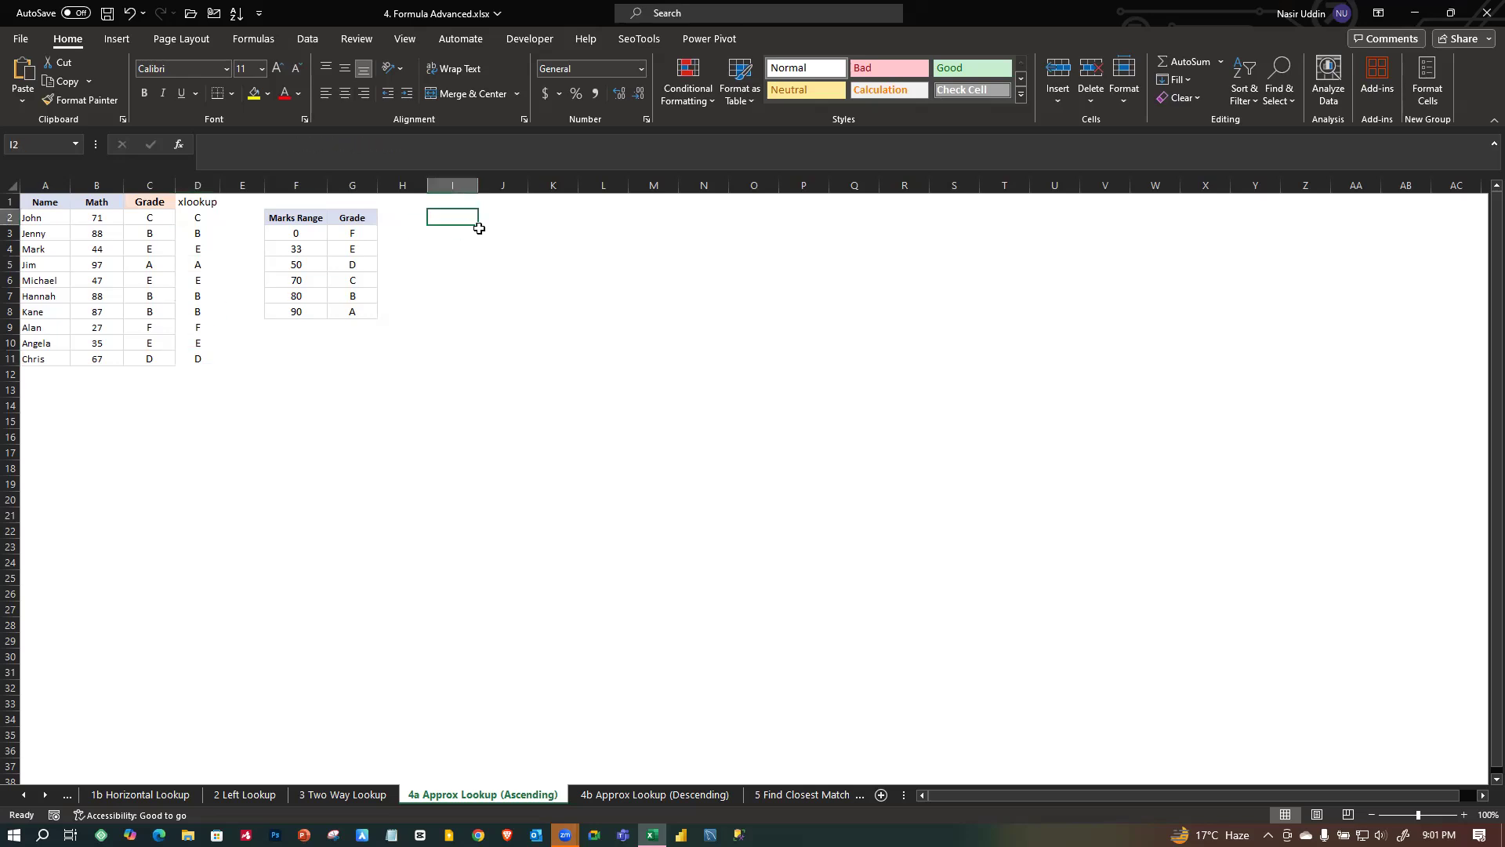
type("=ind")
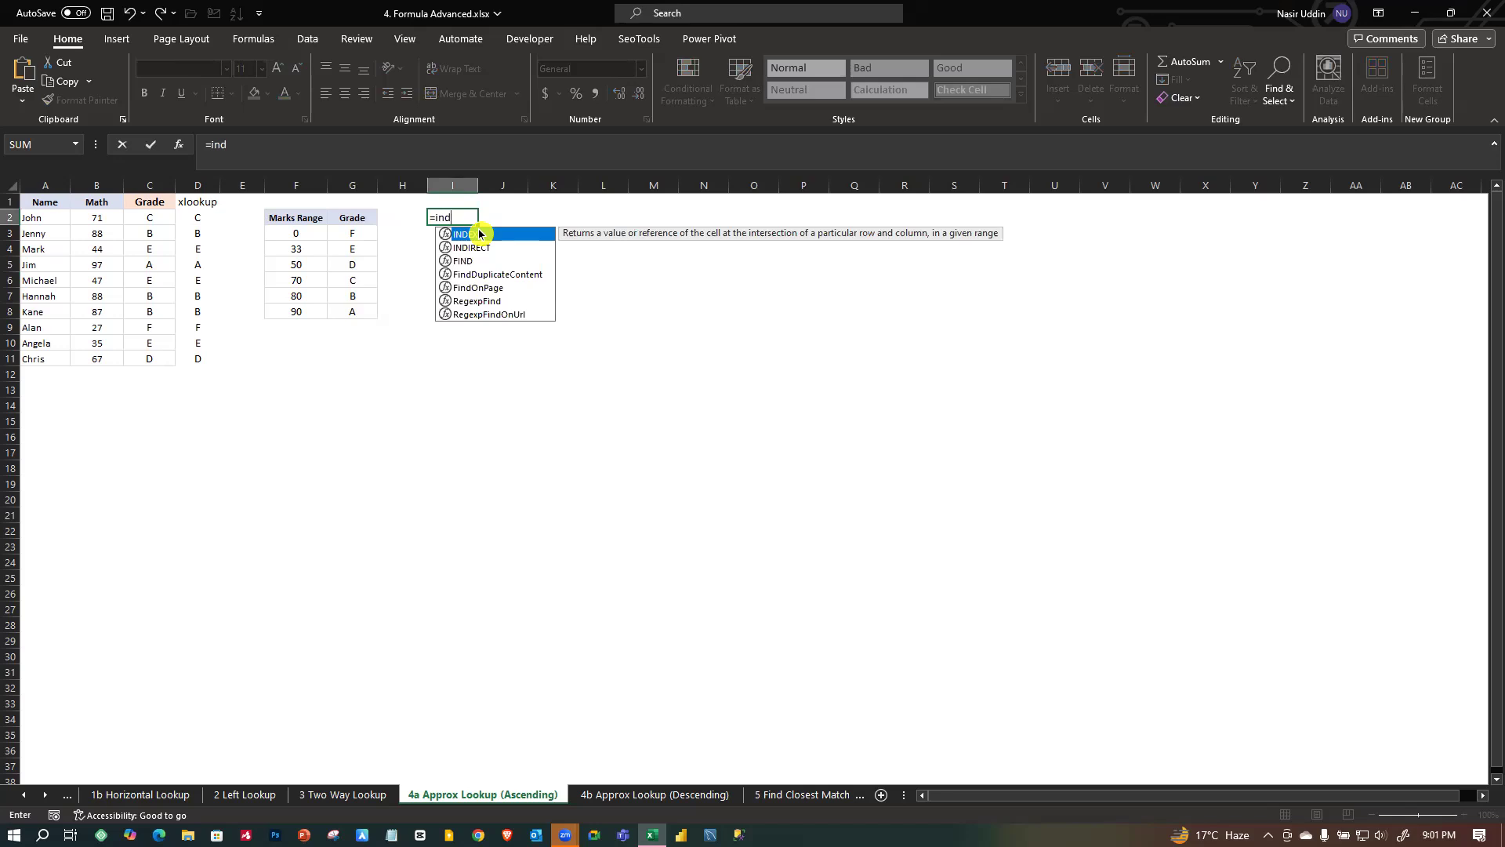
double_click(480, 234)
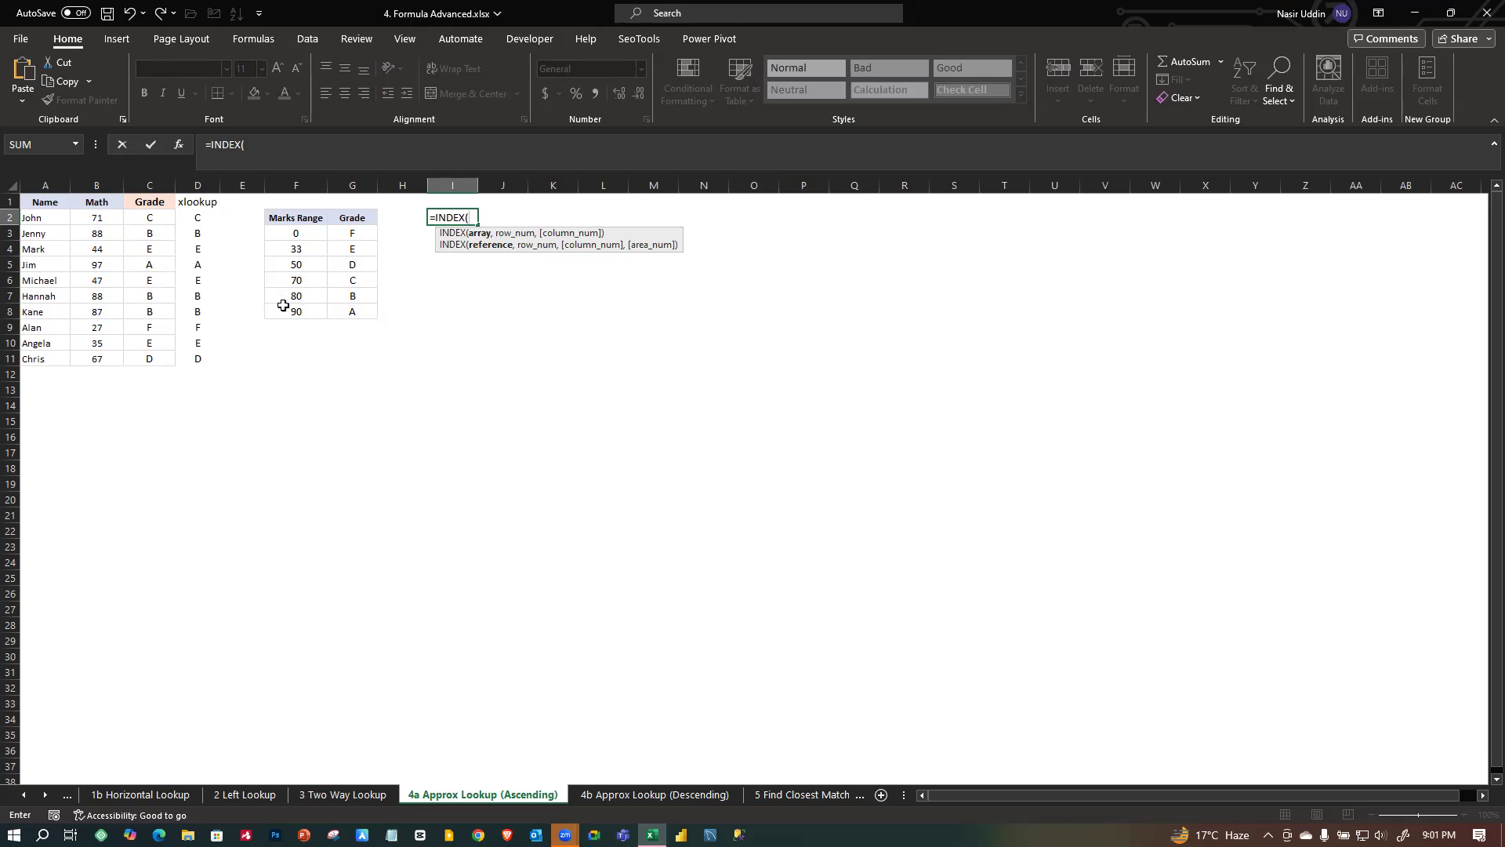
left_click_drag(278, 217, 362, 313)
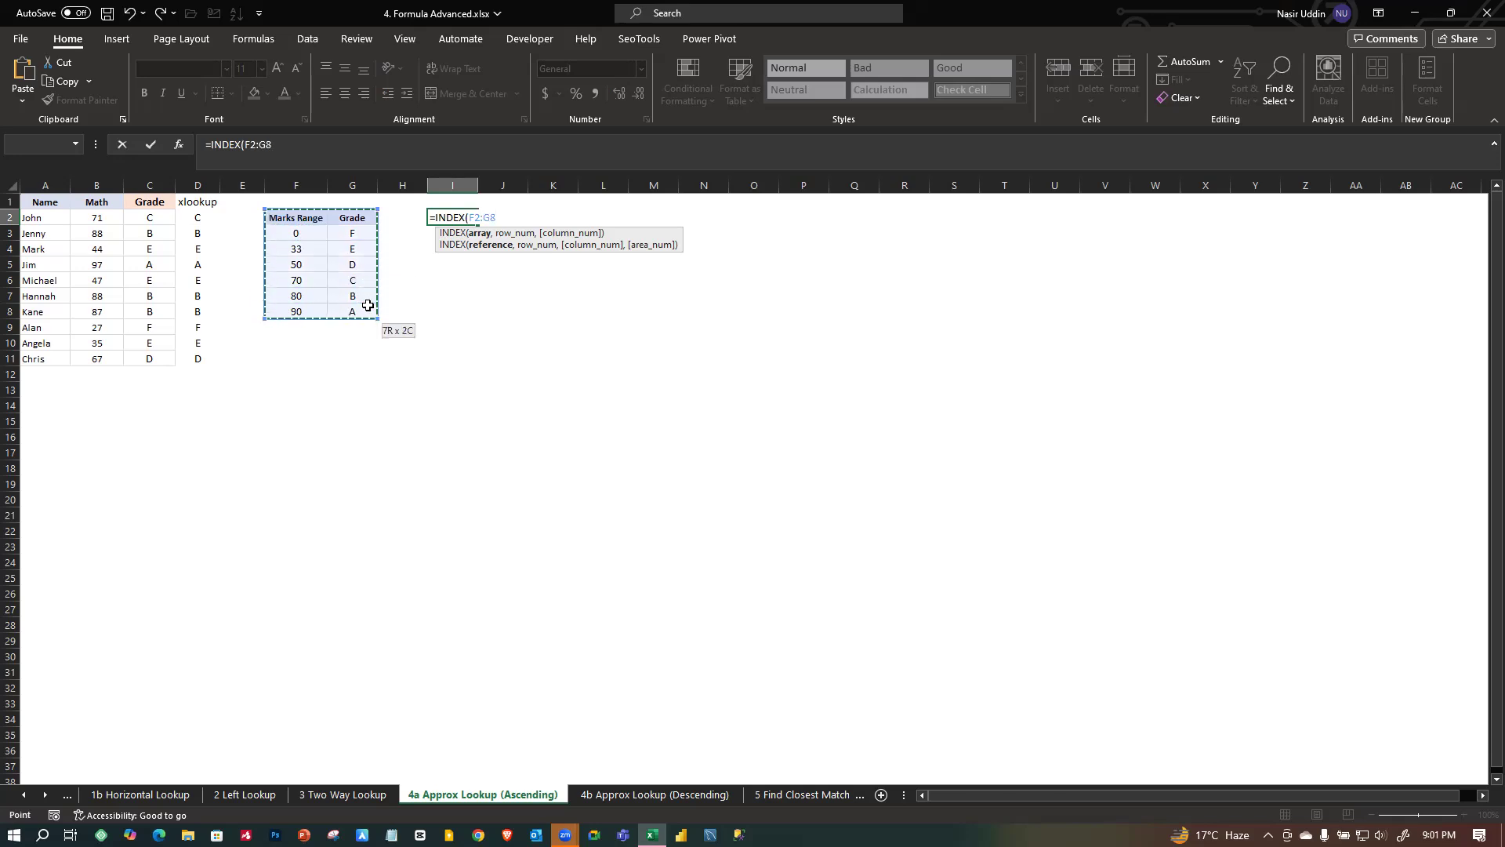
left_click(452, 327)
left_click_drag(338, 231, 369, 311)
left_click(521, 341)
key("BackSpace")
key("BackSpace")
key("BackSpace")
key("BackSpace")
key("BackSpace")
key("BackSpace")
key("BackSpace")
key("BackSpace")
key("BackSpace")
key("BackSpace")
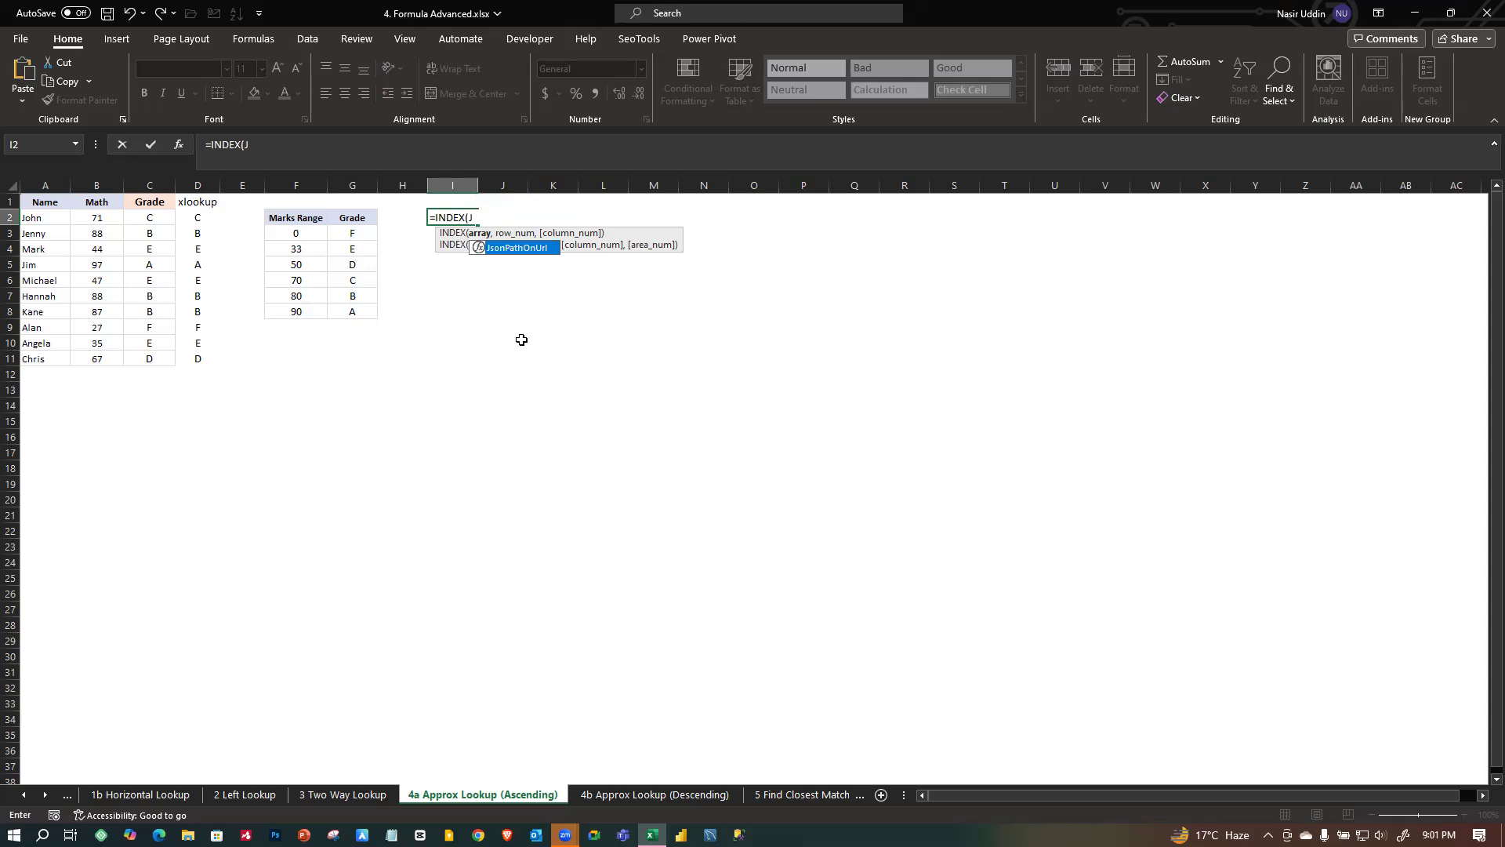
key("Escape")
left_click(461, 373)
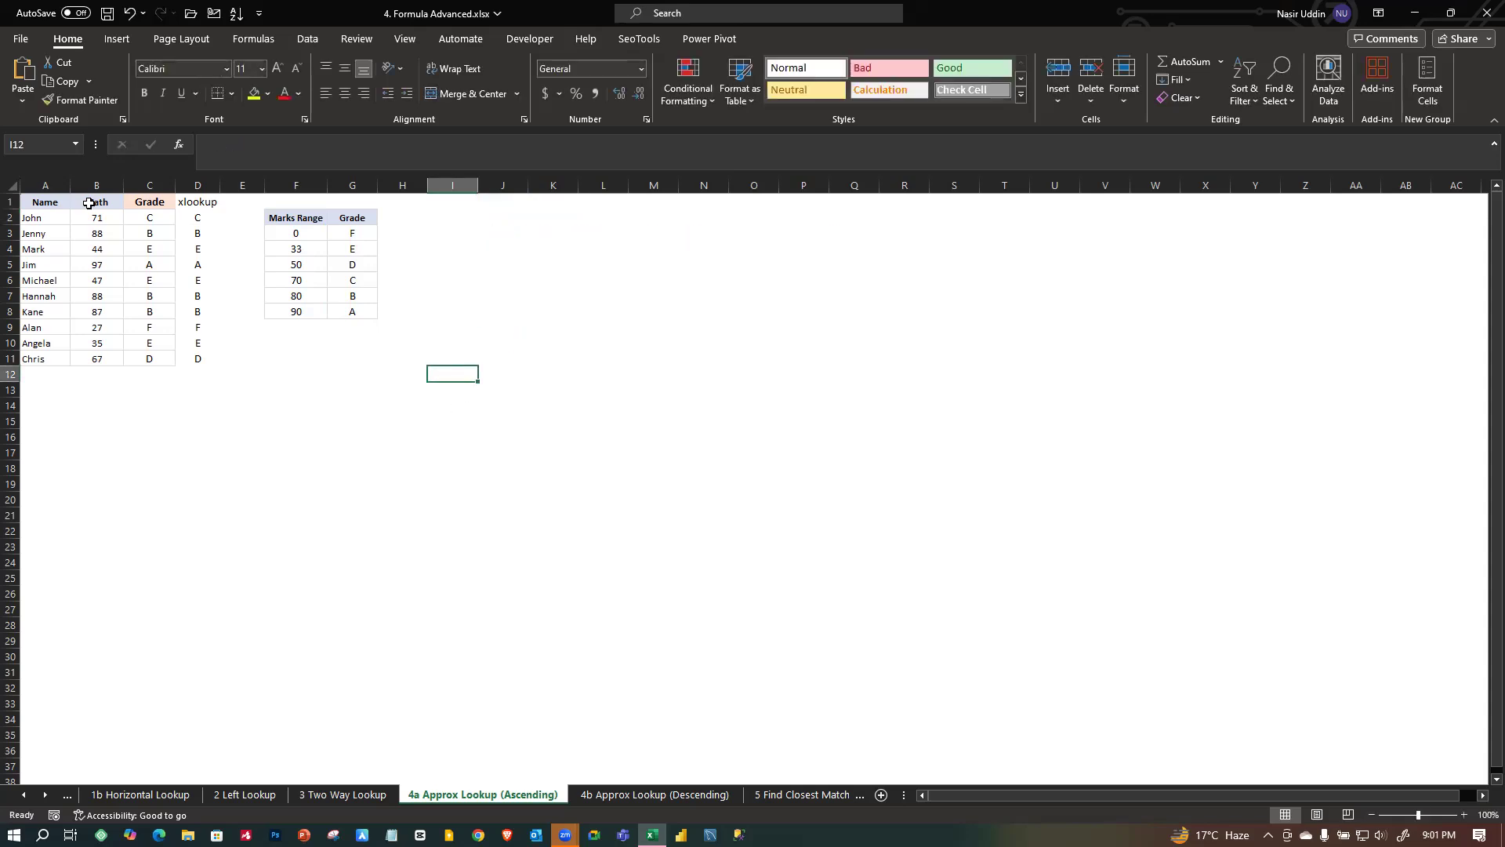
Examine the C2 formula's INDEX array, its nested MATCH row number and the MATCH match type.
double_click(138, 218)
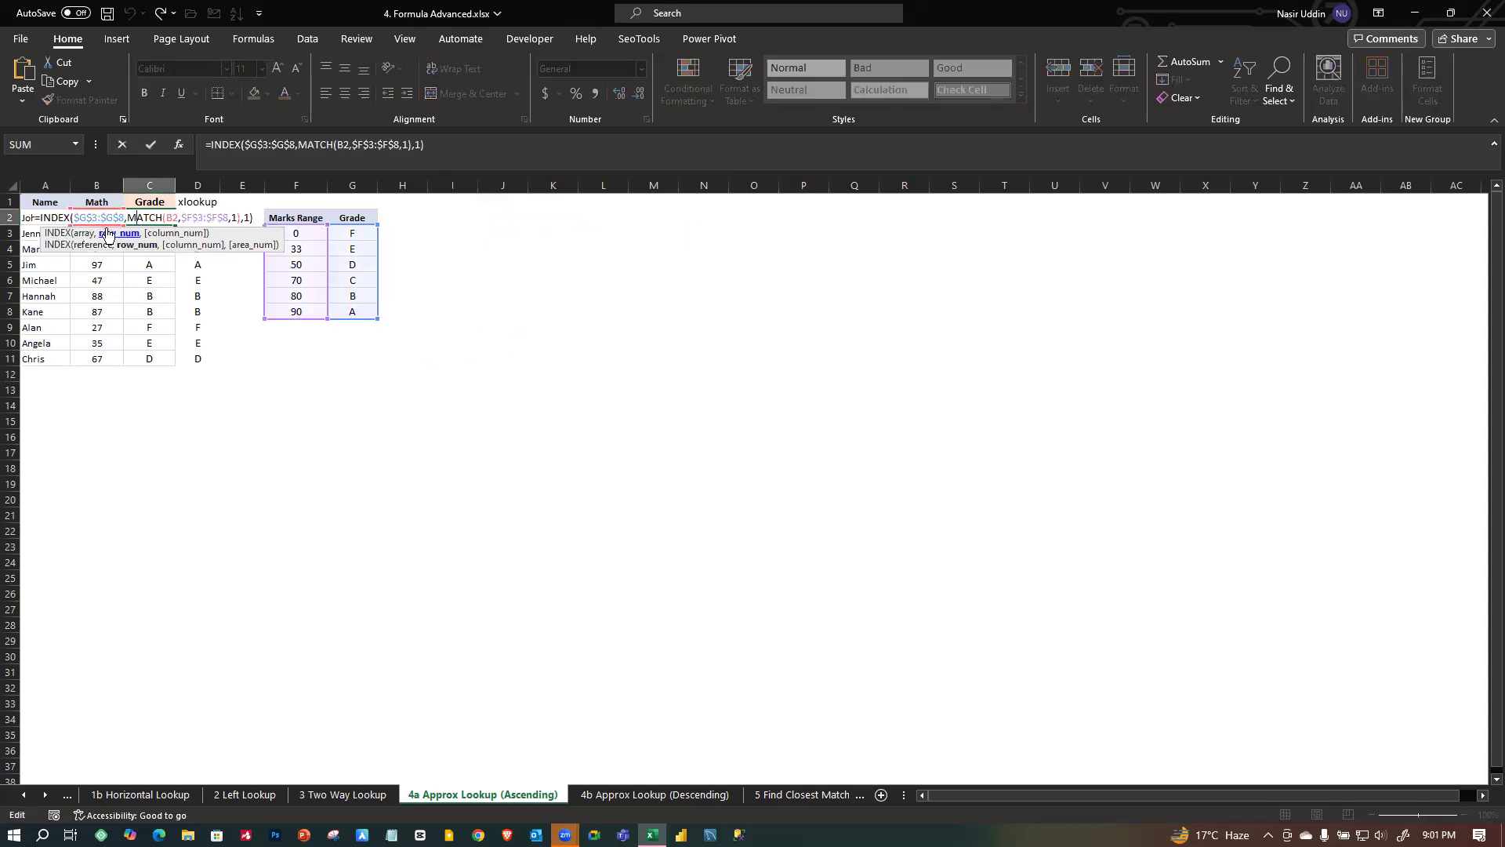
left_click_drag(75, 217, 125, 217)
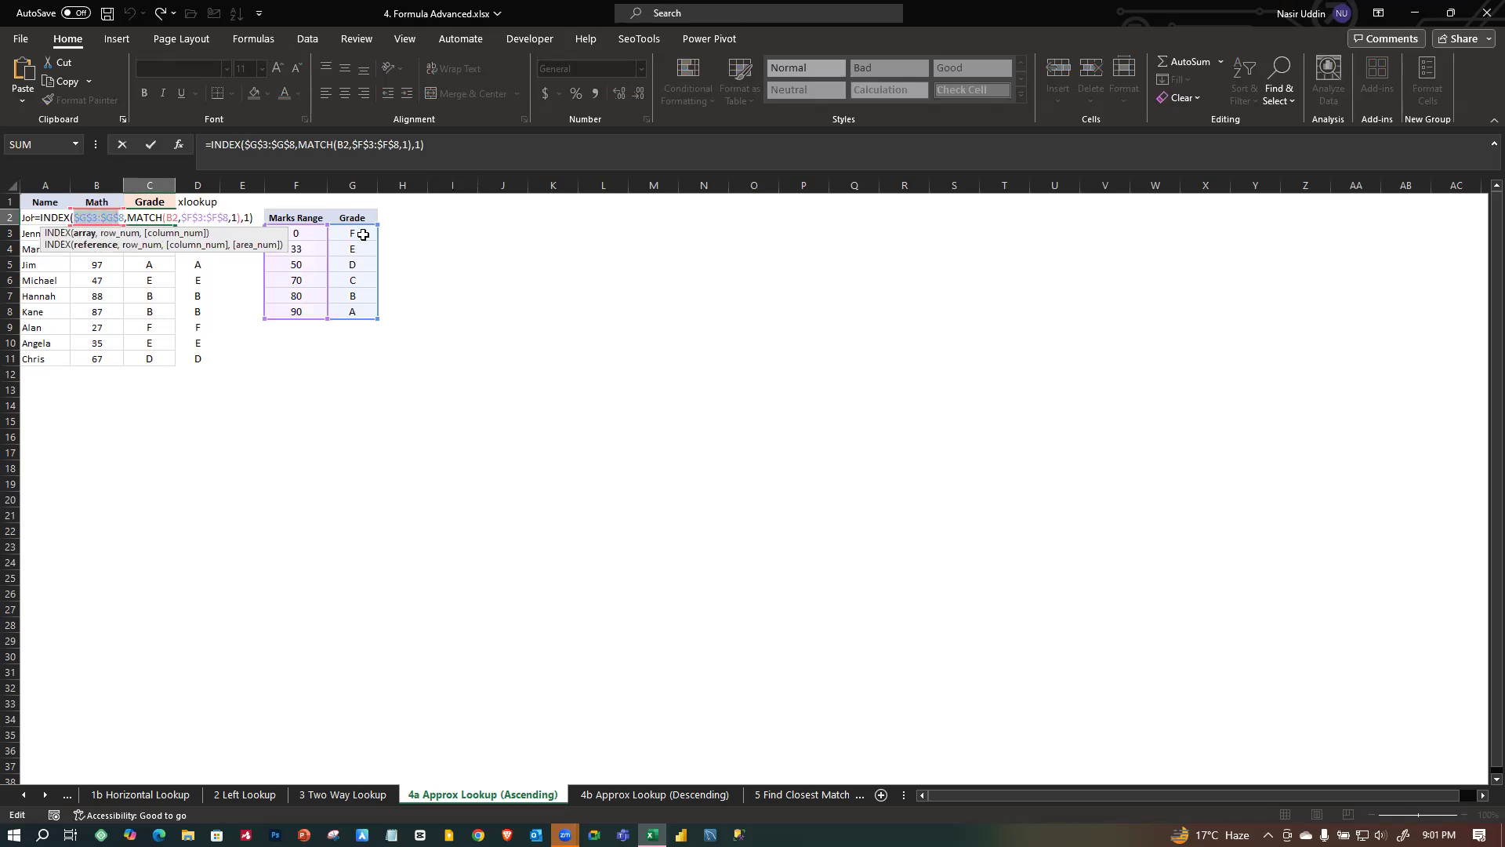
left_click(129, 217)
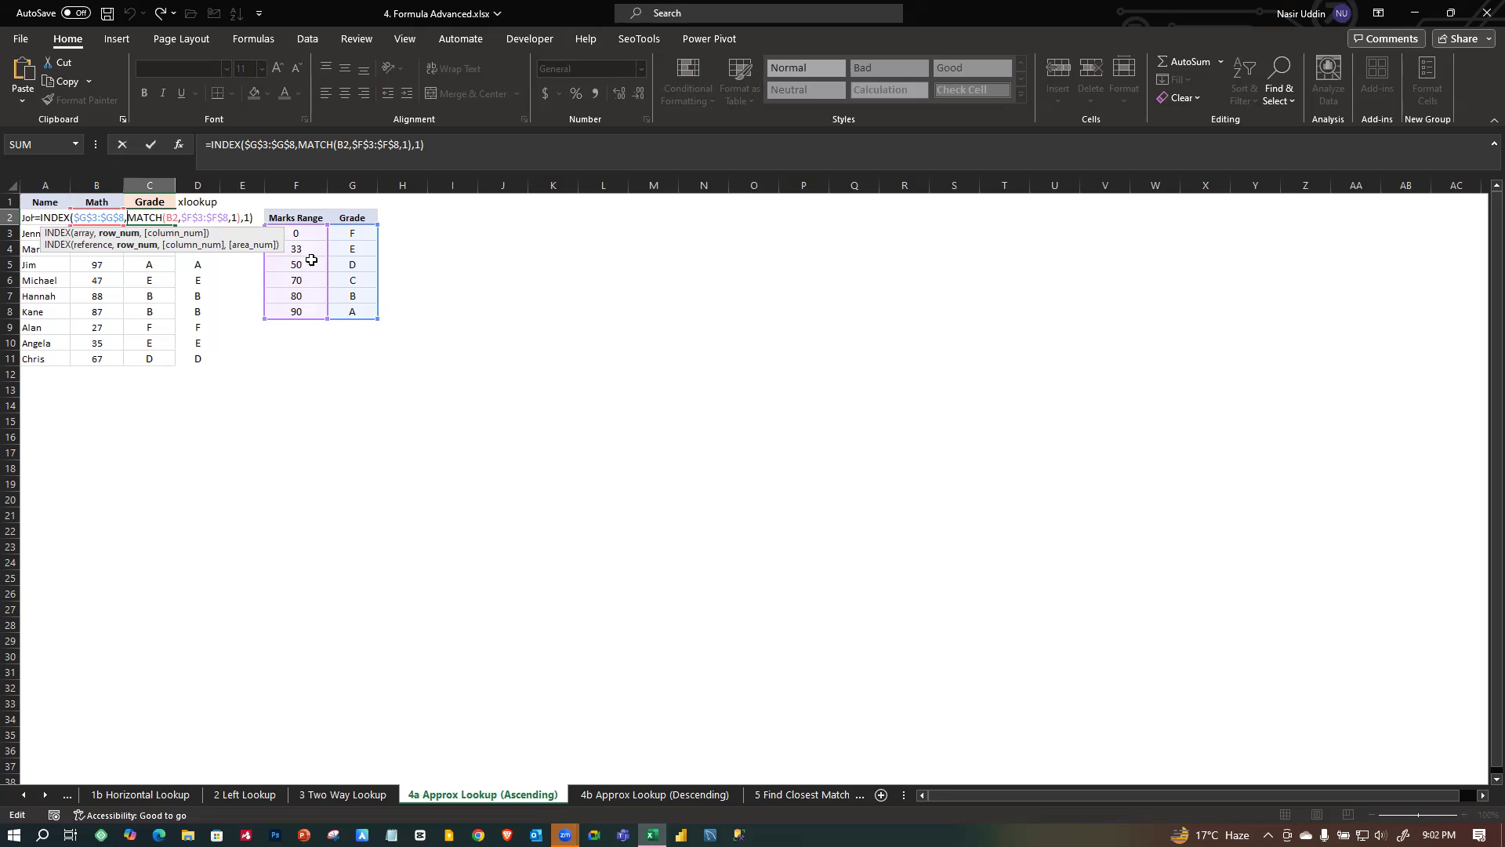
left_click(236, 217)
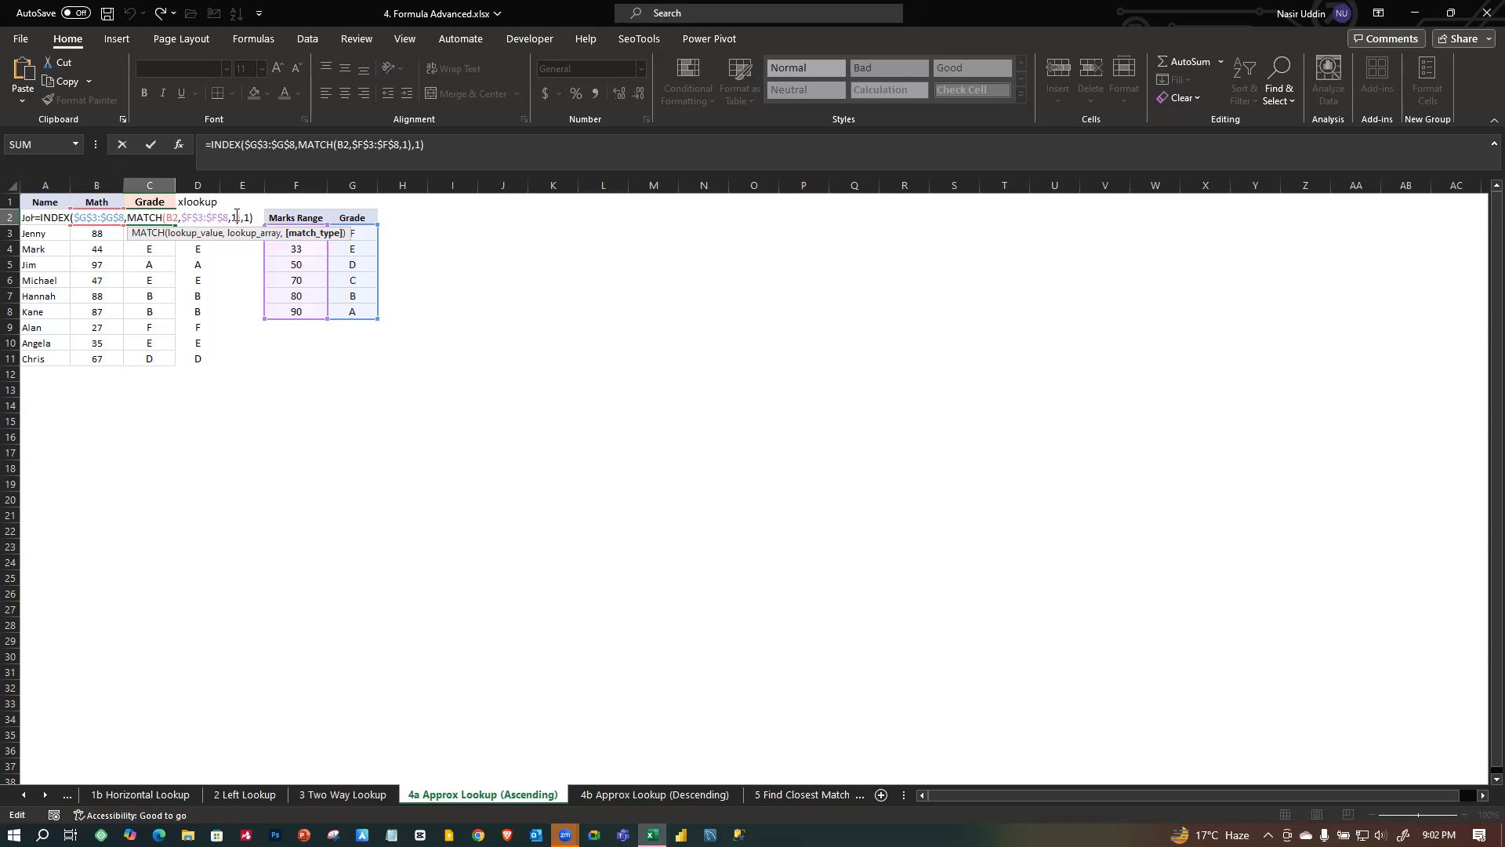
key("Return")
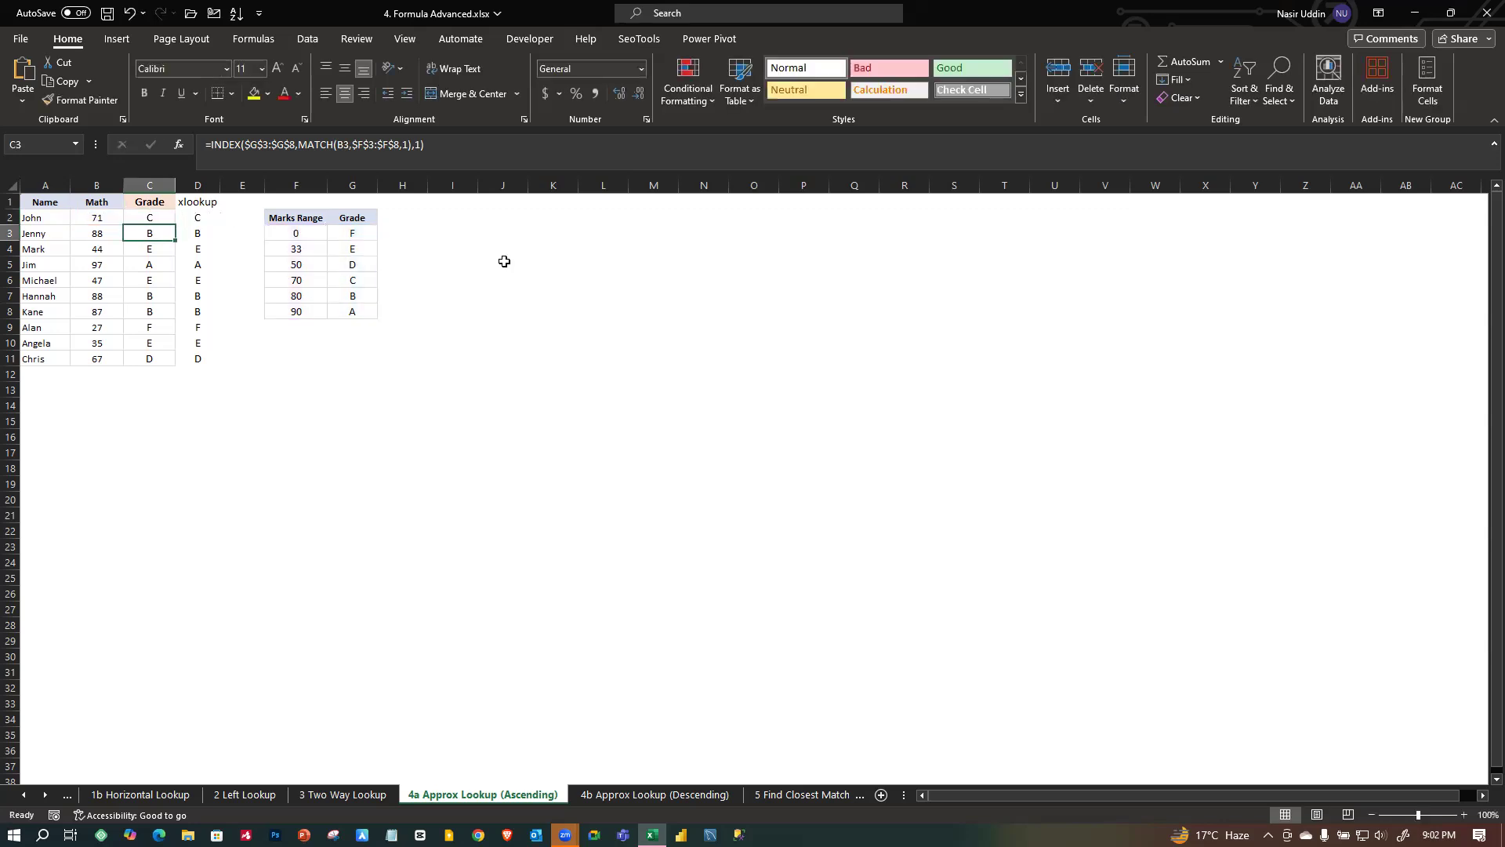
Begin an INDEX formula in H2 with the grades $G$3:$G$8 as its absolute array.
left_click(423, 218)
type("=")
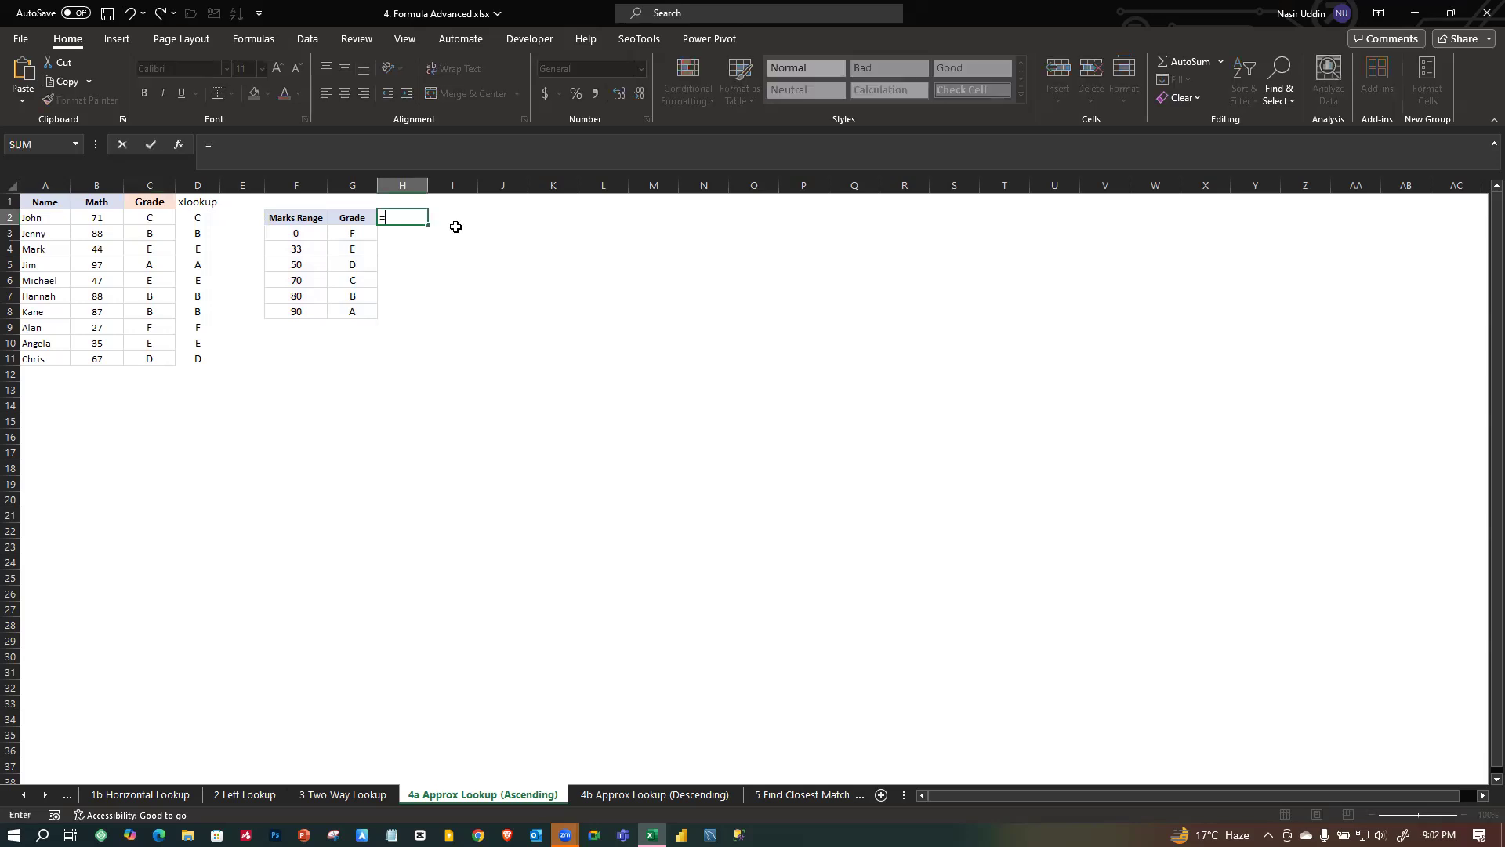
type("ind")
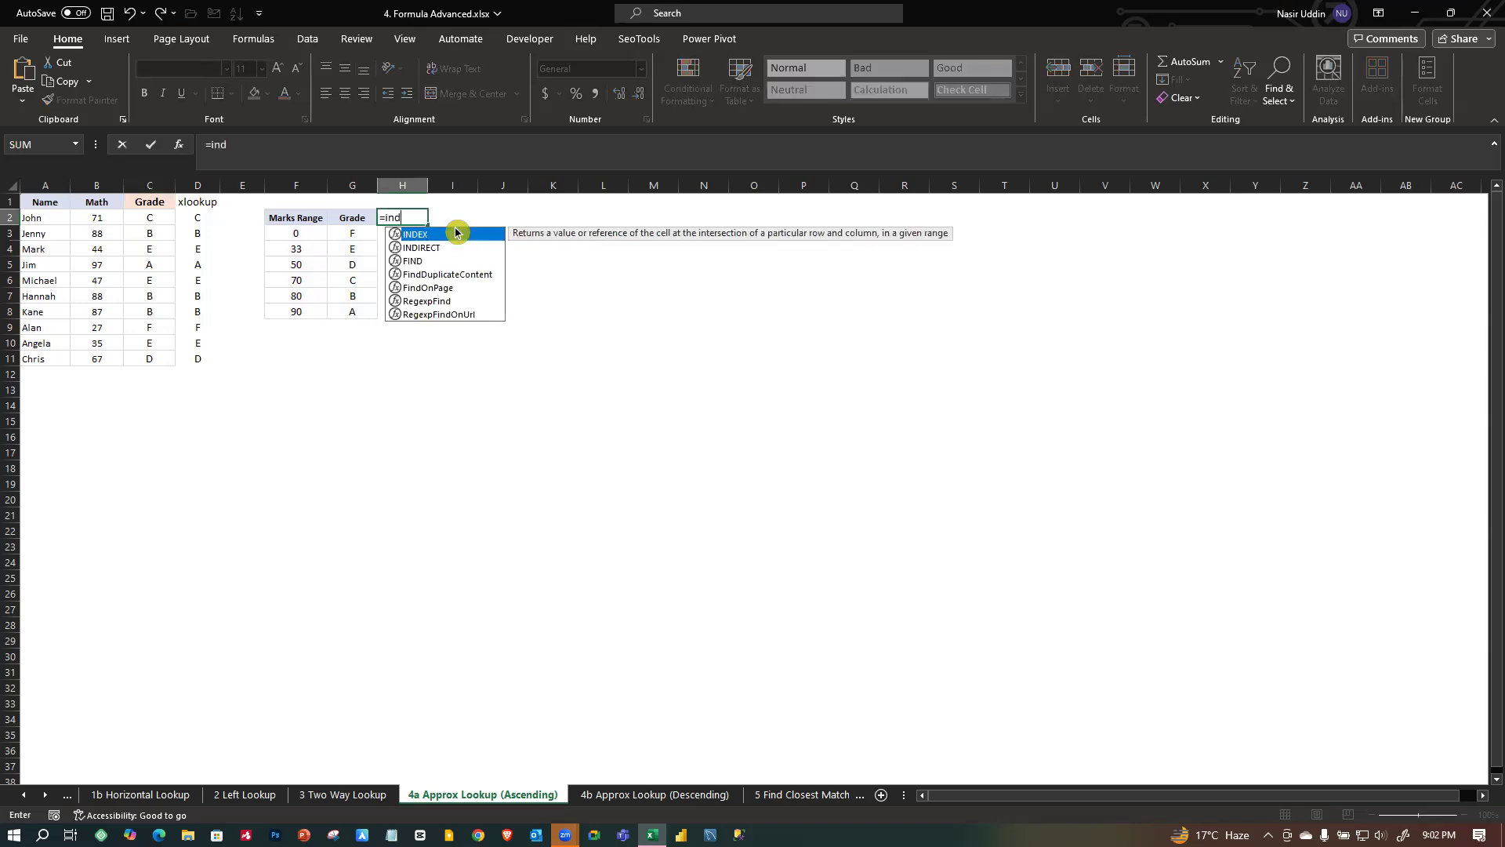
double_click(455, 232)
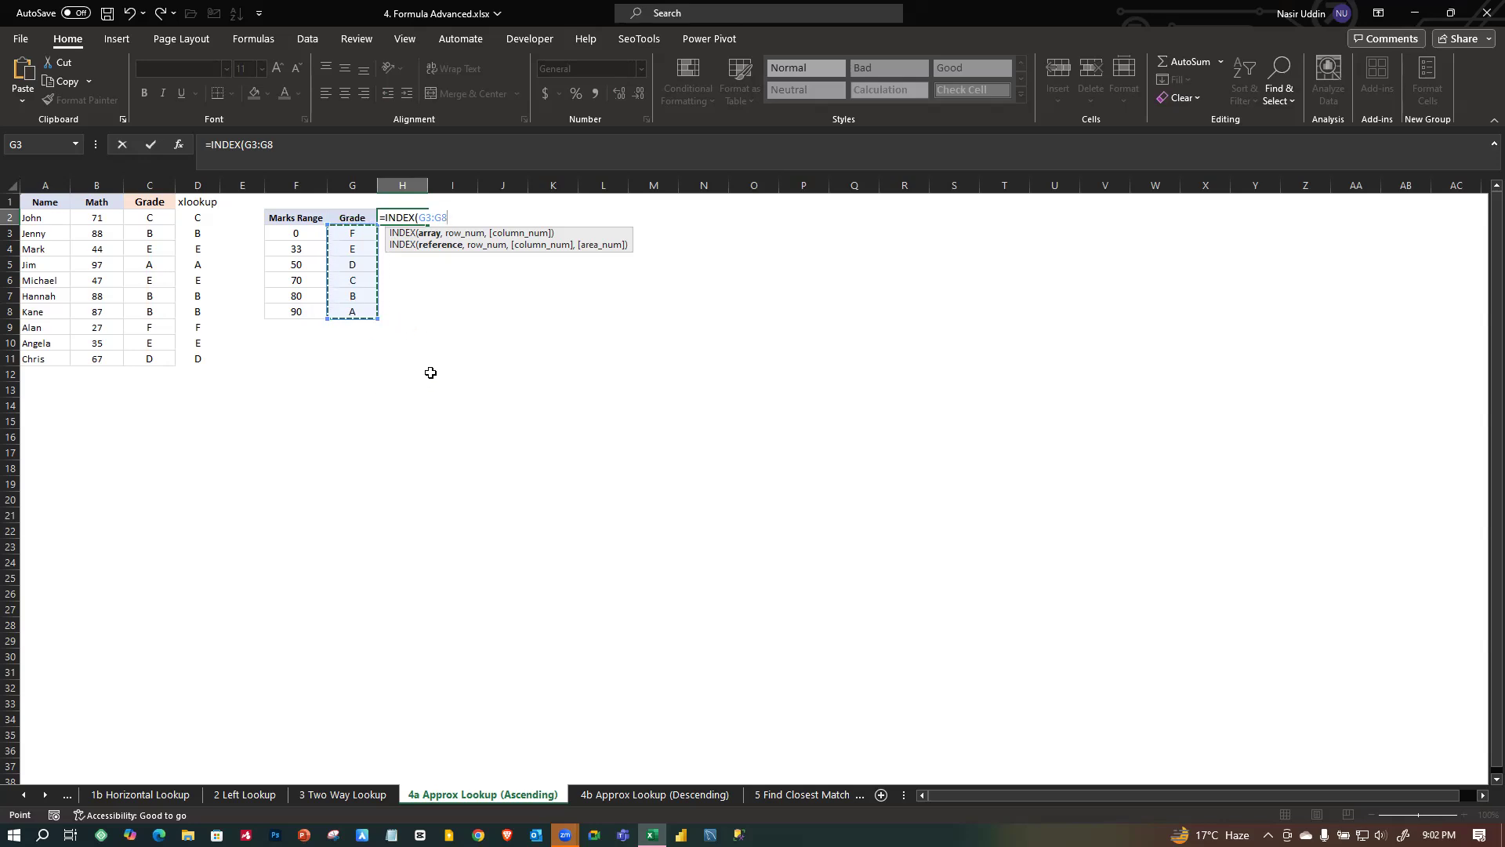
key("F4")
type(",")
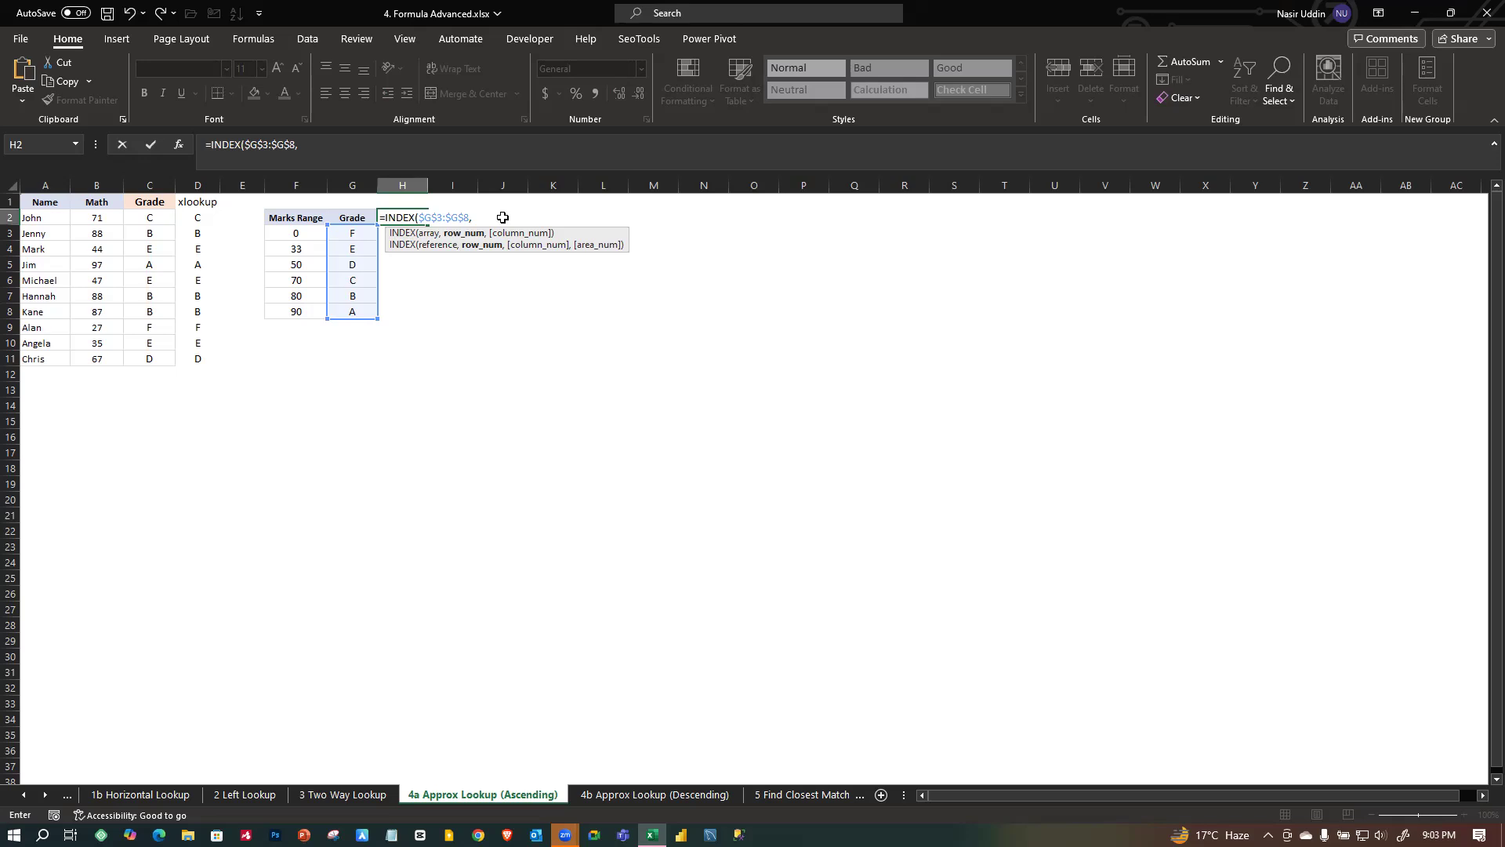
Nest a MATCH as the row number, looking up B2 in the absolute marks range $F$3:$F$8.
type("mat")
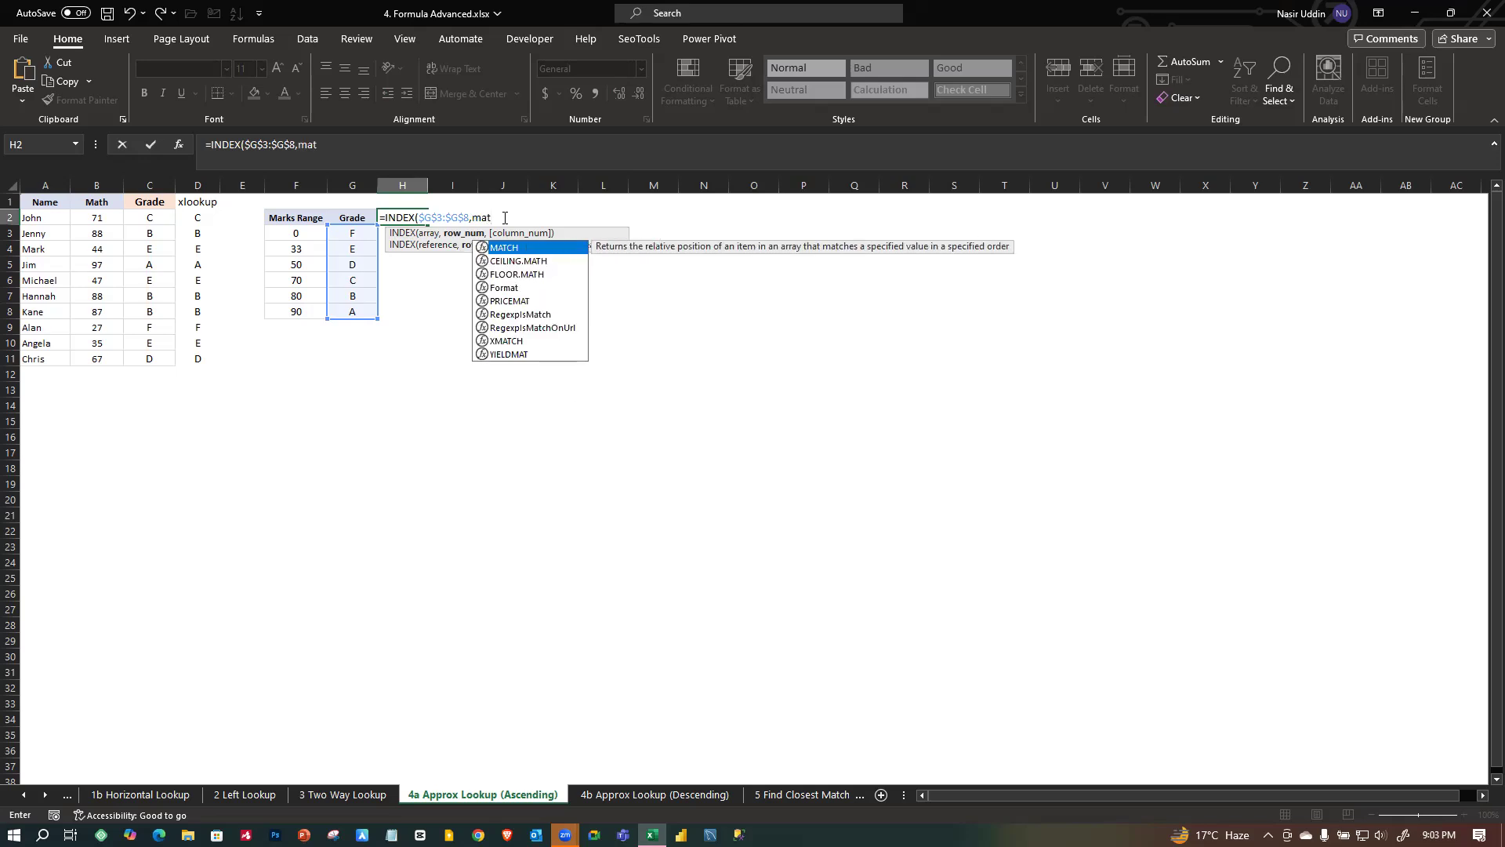
key("Tab")
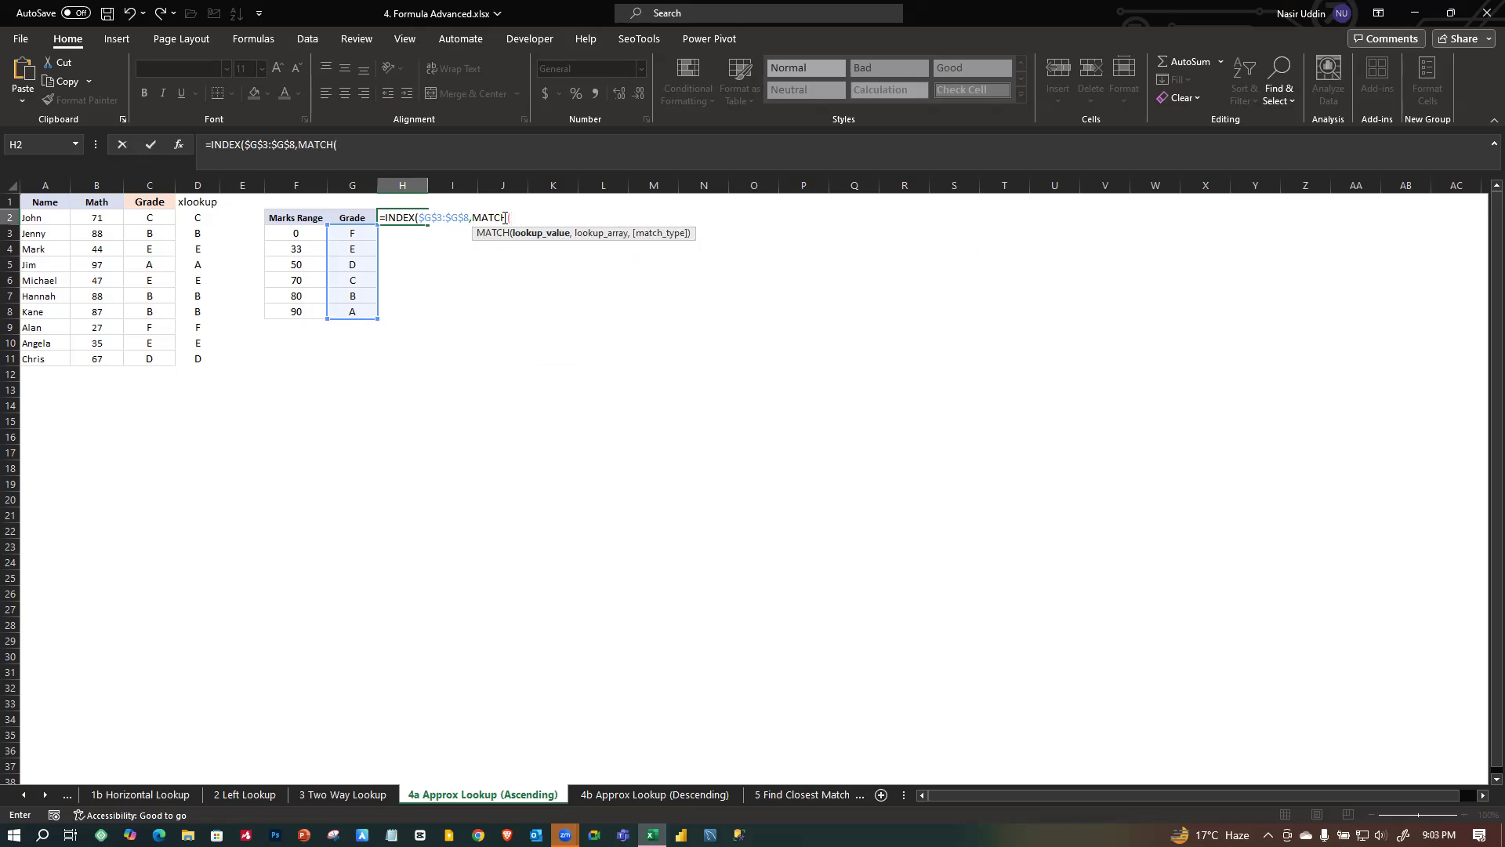
left_click(92, 218)
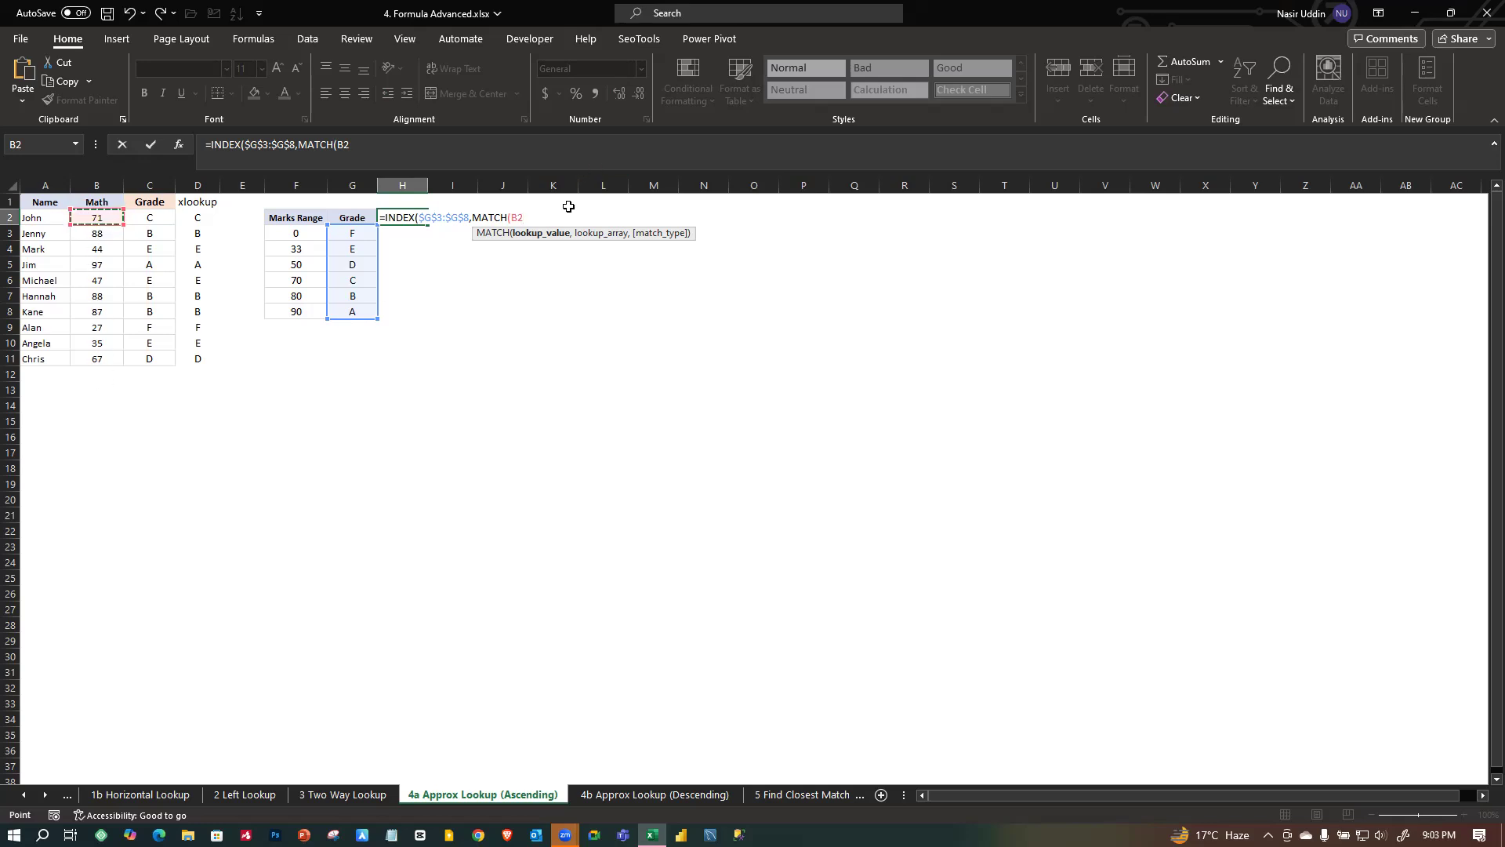
type(",")
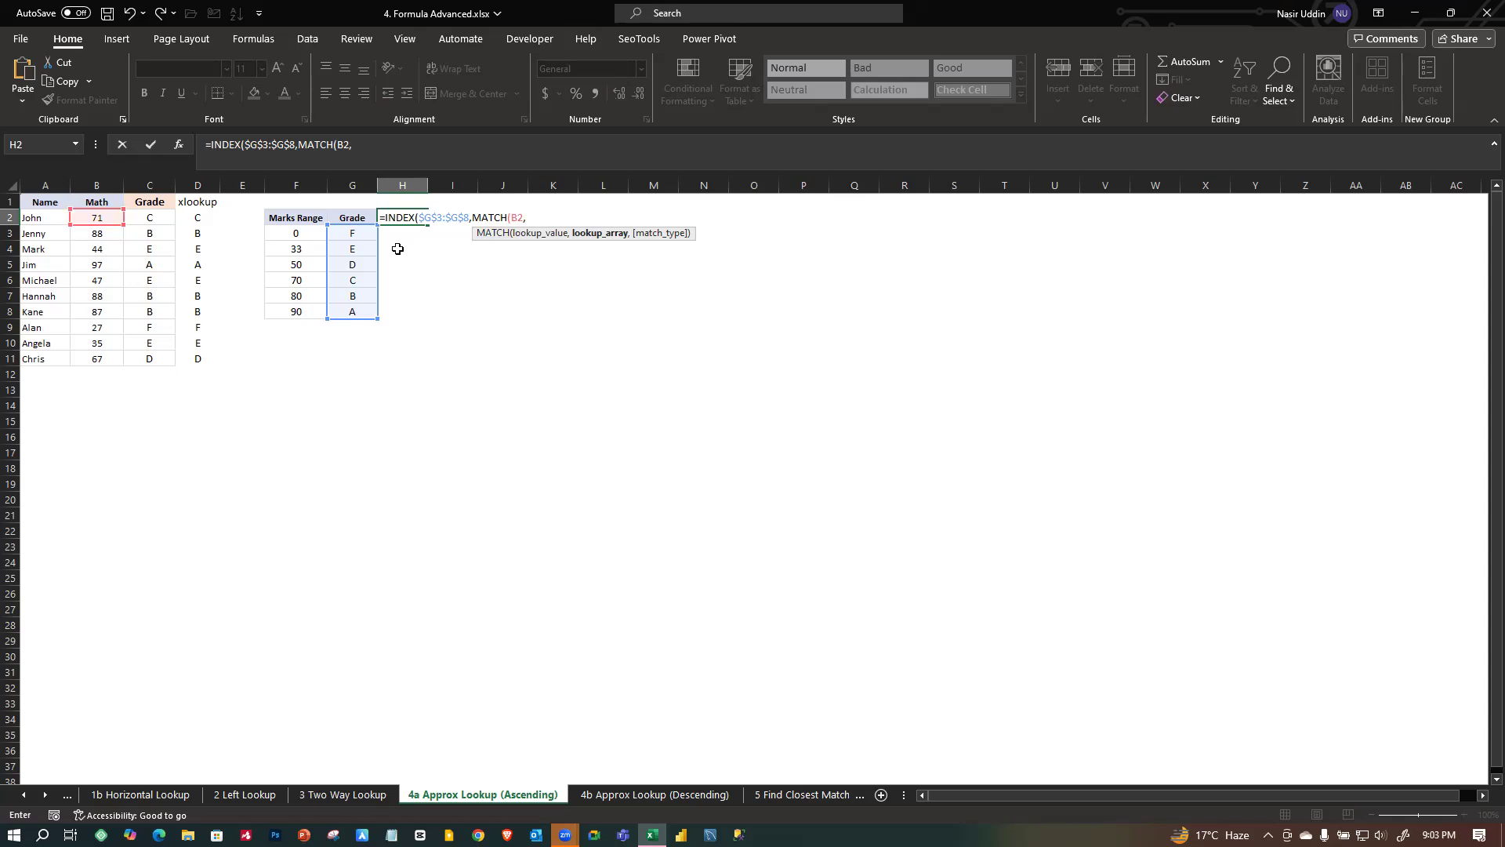
left_click_drag(296, 235, 296, 310)
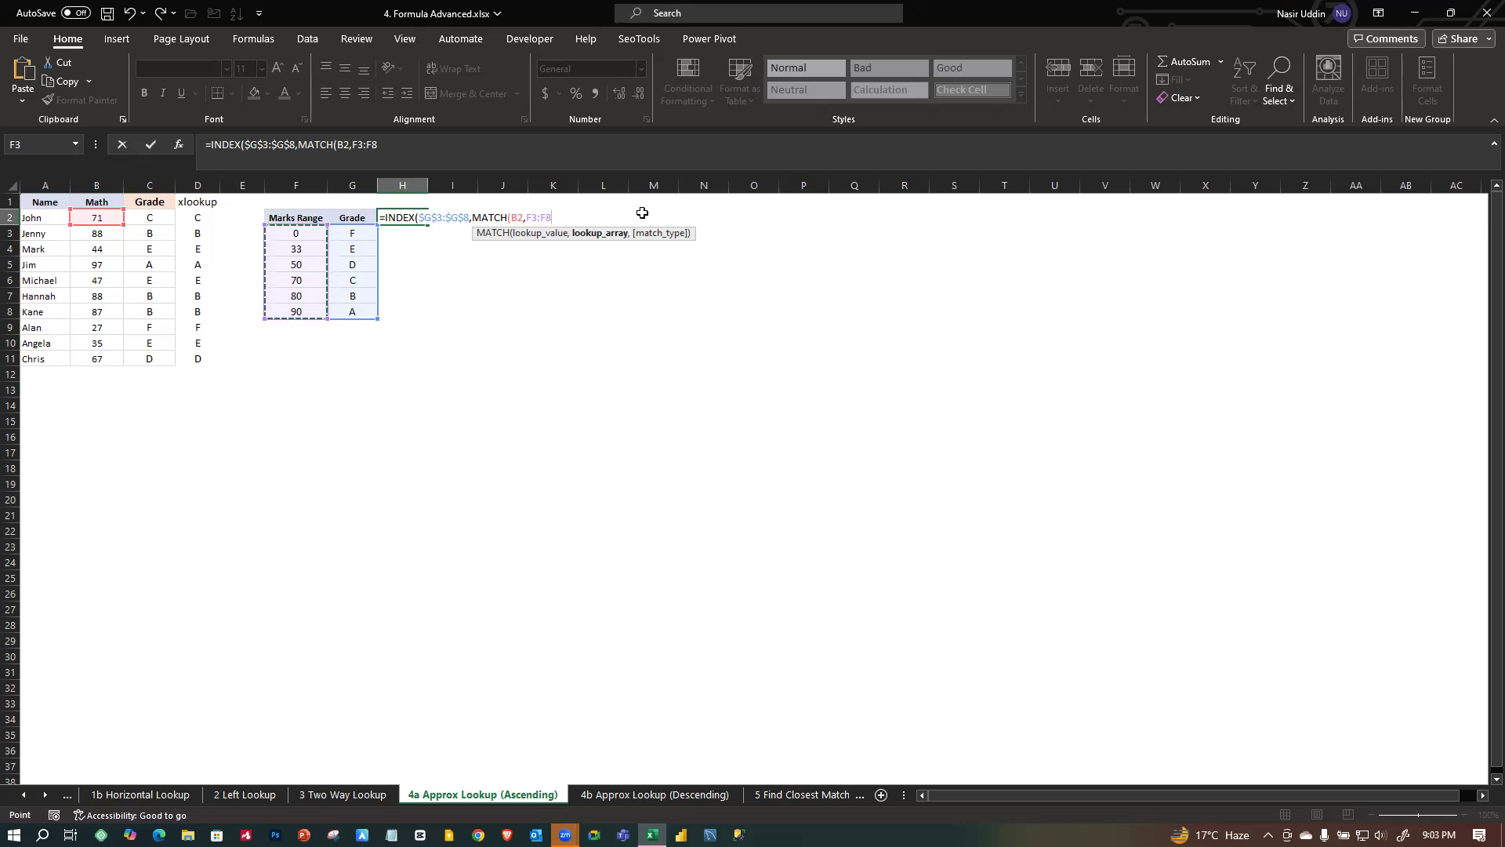
key("F4")
type(",")
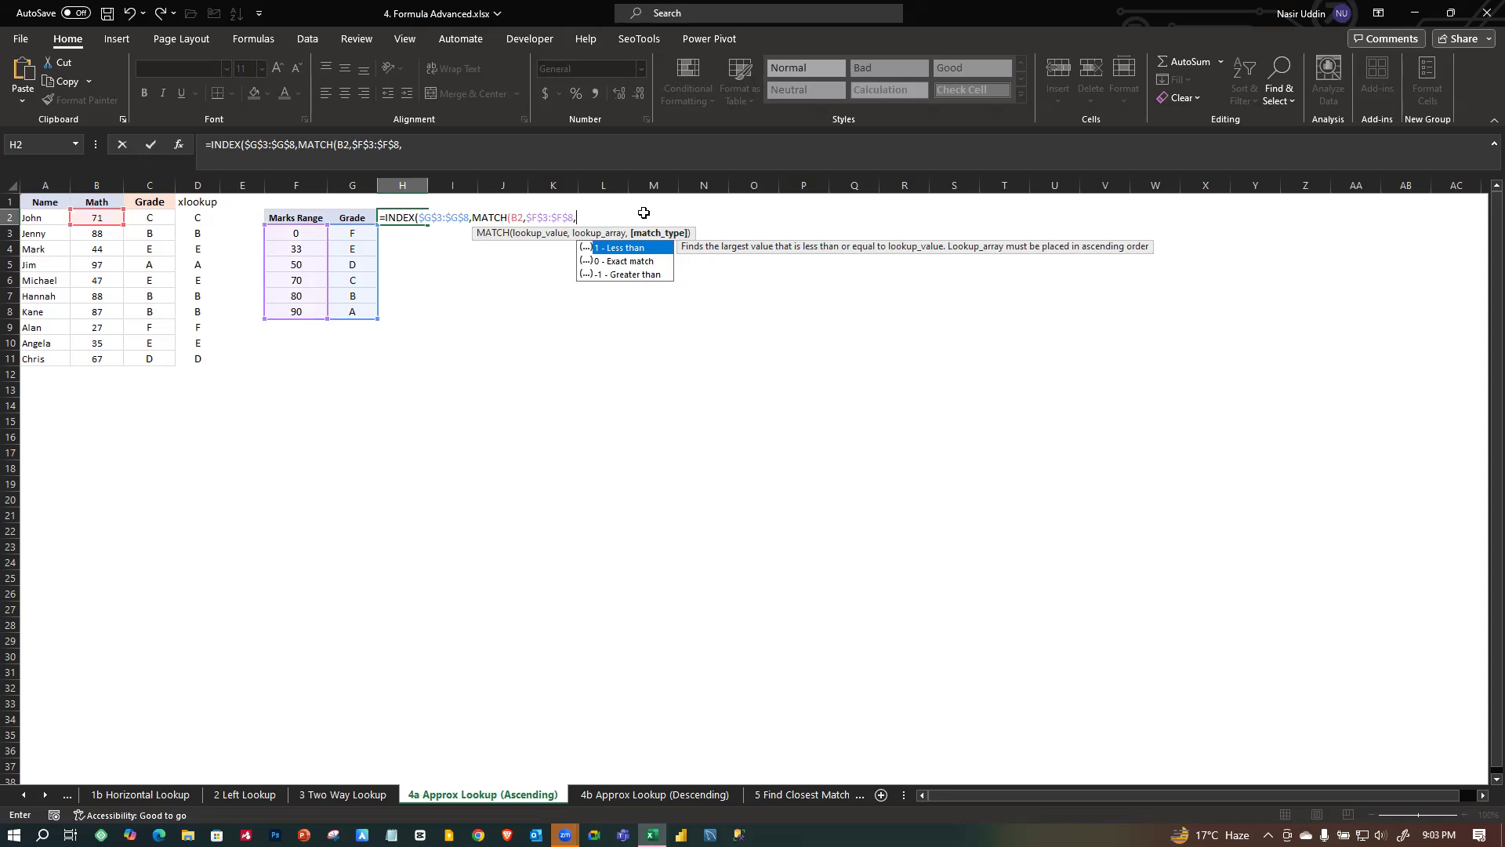
Complete the H2 formula with match type 1 and column number 1, and fill it down through H11.
key("Down")
type("1`")
key("BackSpace")
type(")")
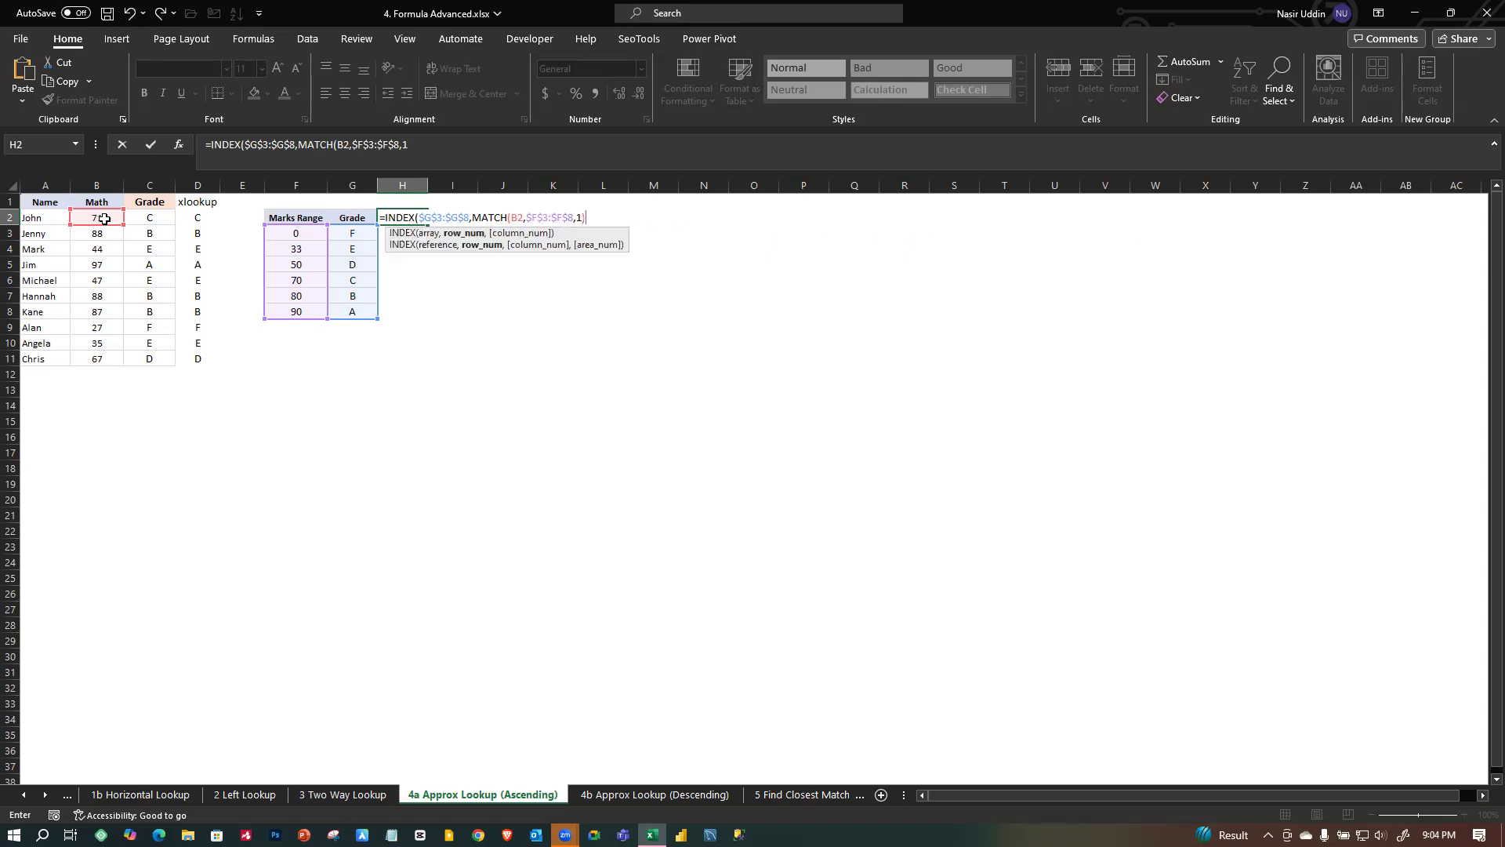
type(",1")
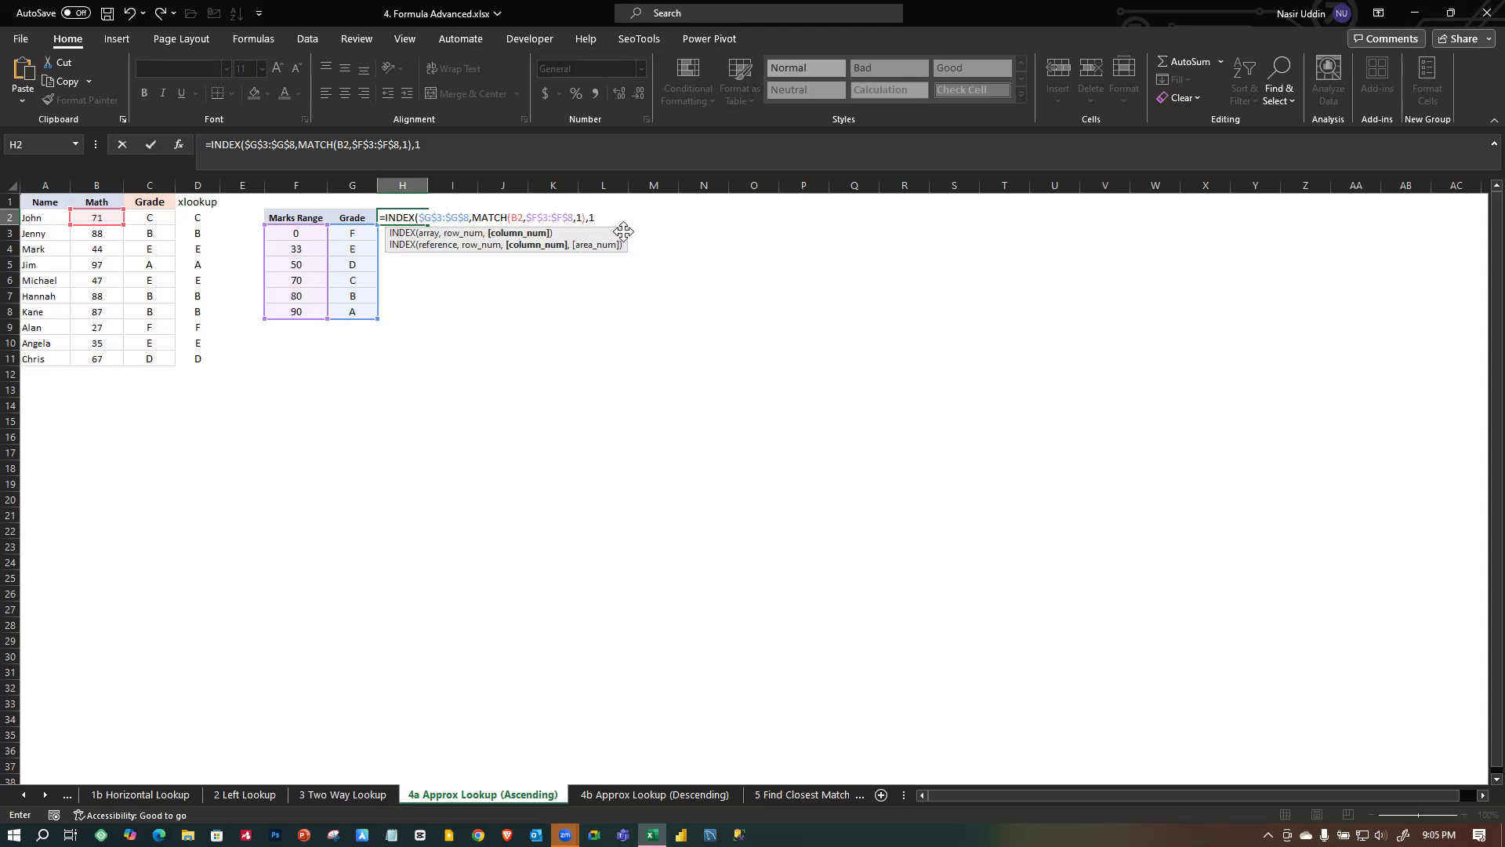
type(")")
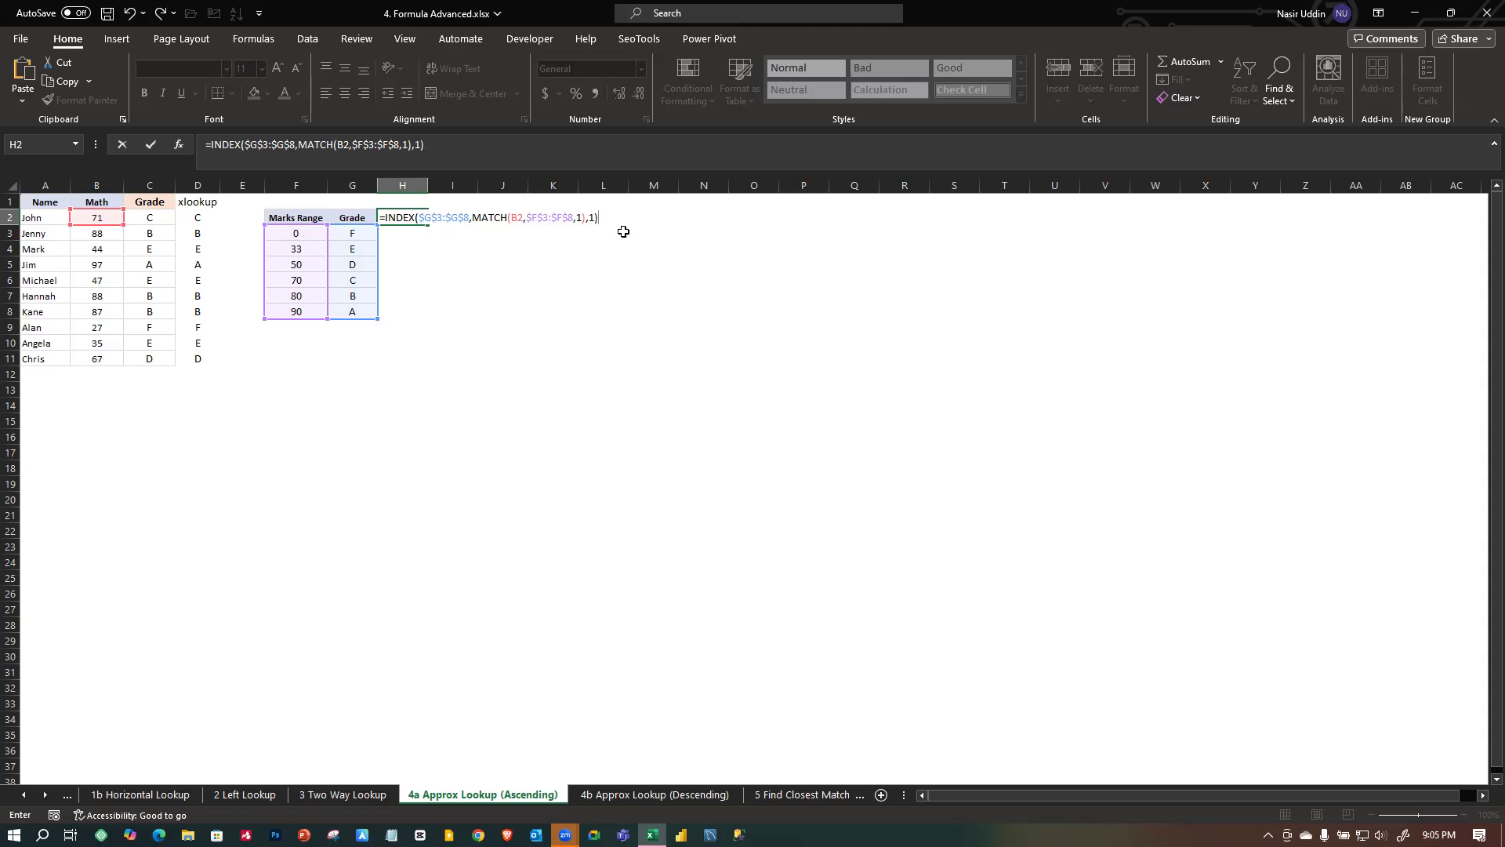
key("Return")
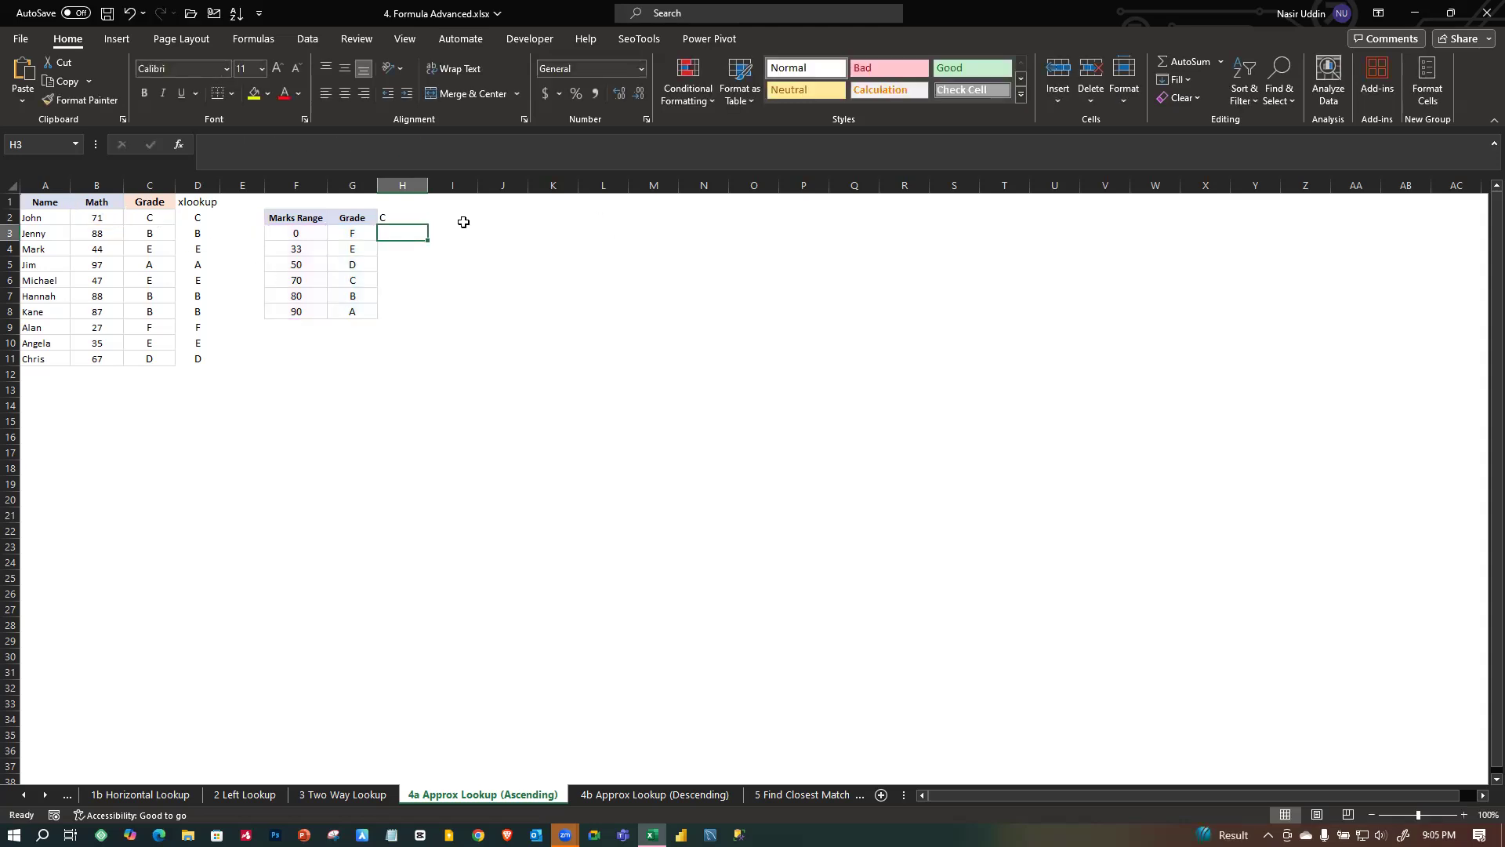
left_click(402, 218)
left_click_drag(428, 226, 429, 374)
Compare the INDEX-MATCH grades in H3:H11 with the existing Grade column, cell by cell.
left_click(389, 232)
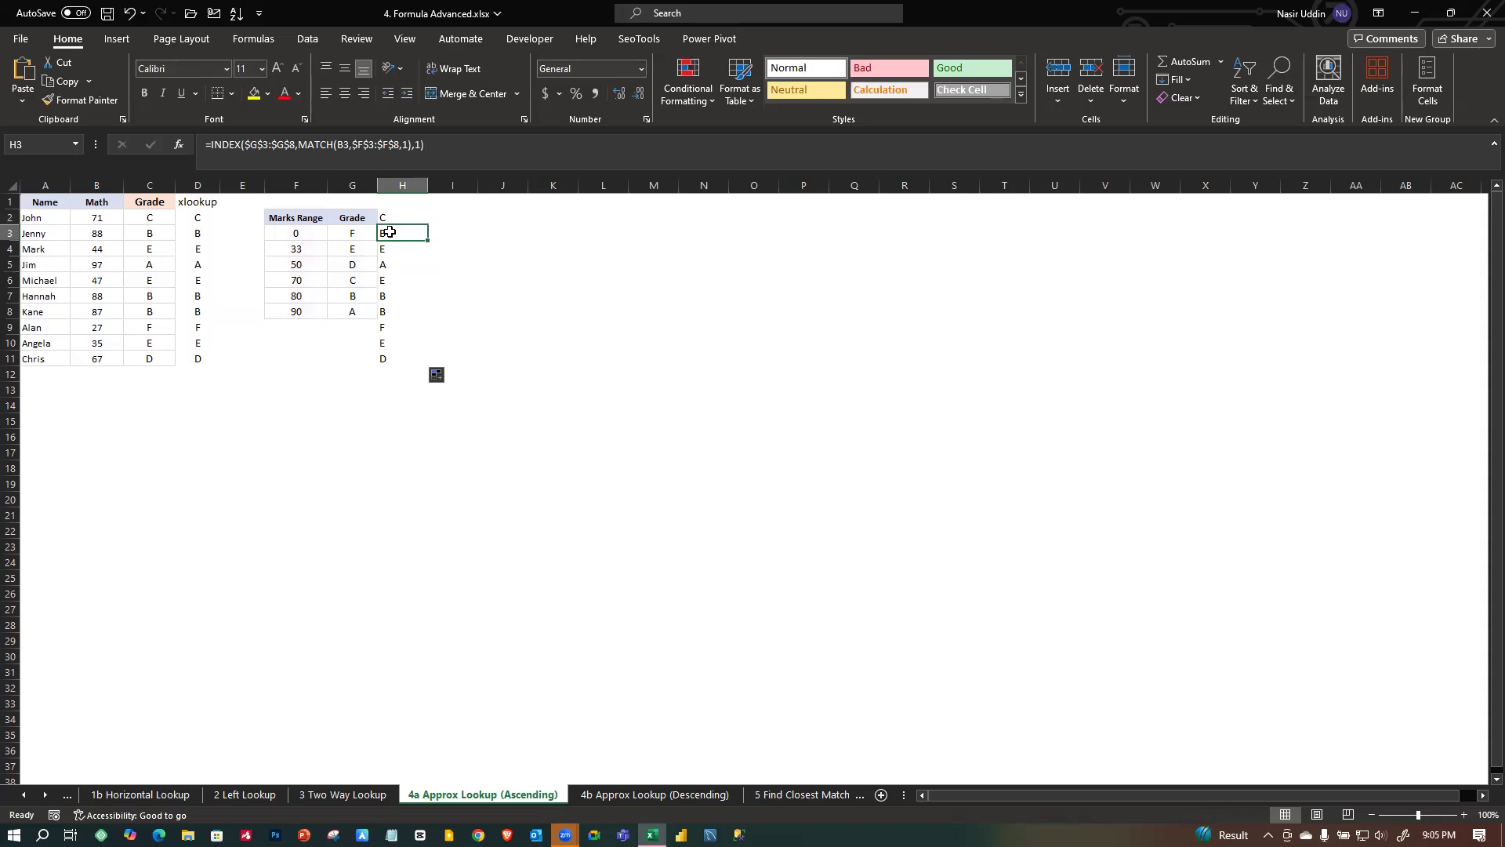
left_click(151, 234)
left_click(398, 235)
key("Down")
key("Down")
key("Down")
key("Down")
key("Down")
key("Down")
key("Down")
key("Down")
Examine the H2 formula's INDEX array, MATCH lookup value, lookup array, match type and column number.
double_click(403, 218)
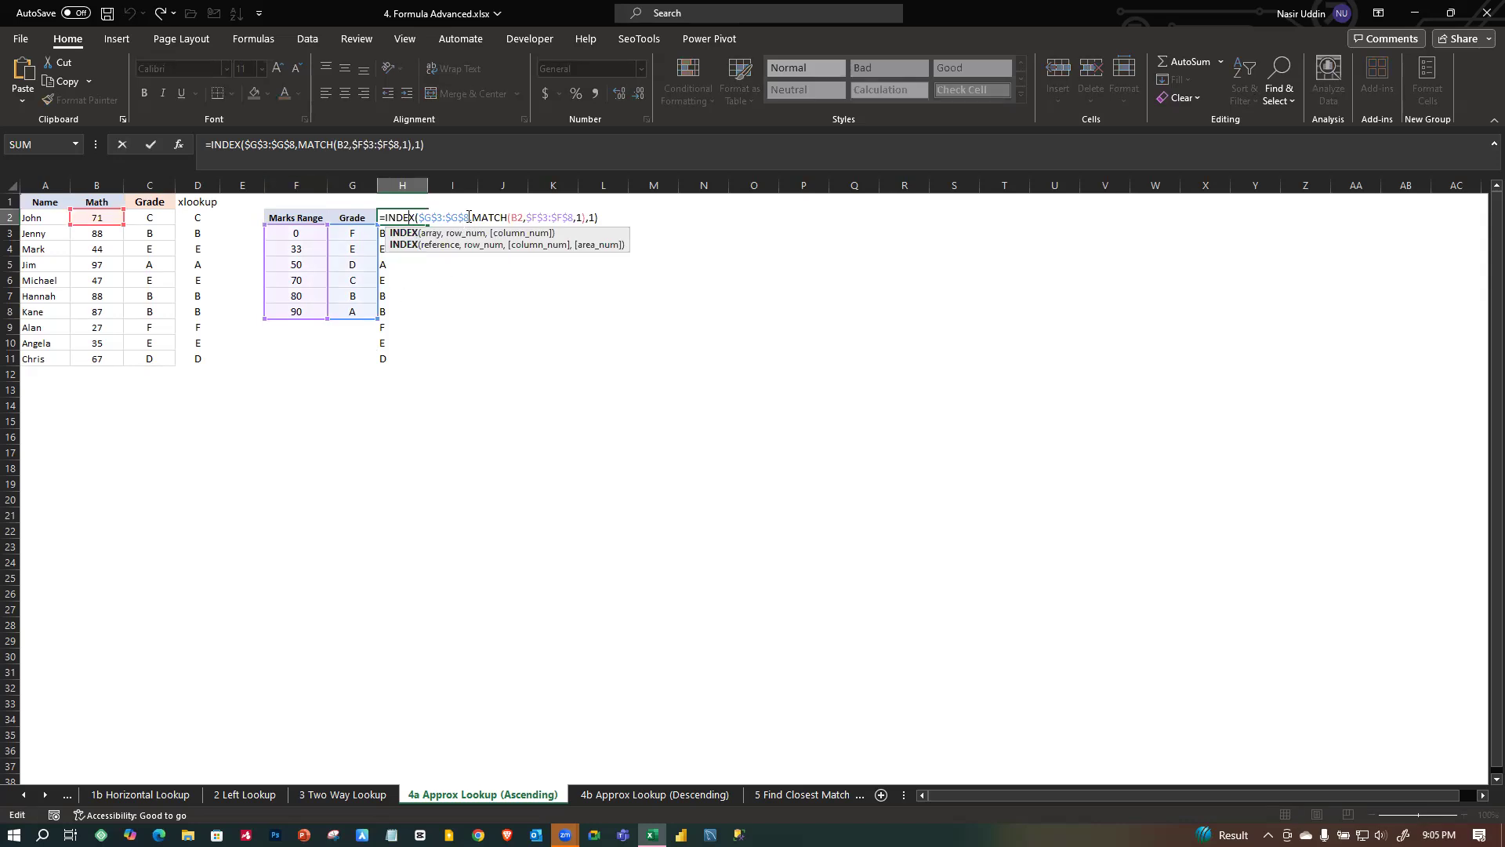
left_click_drag(467, 215, 424, 215)
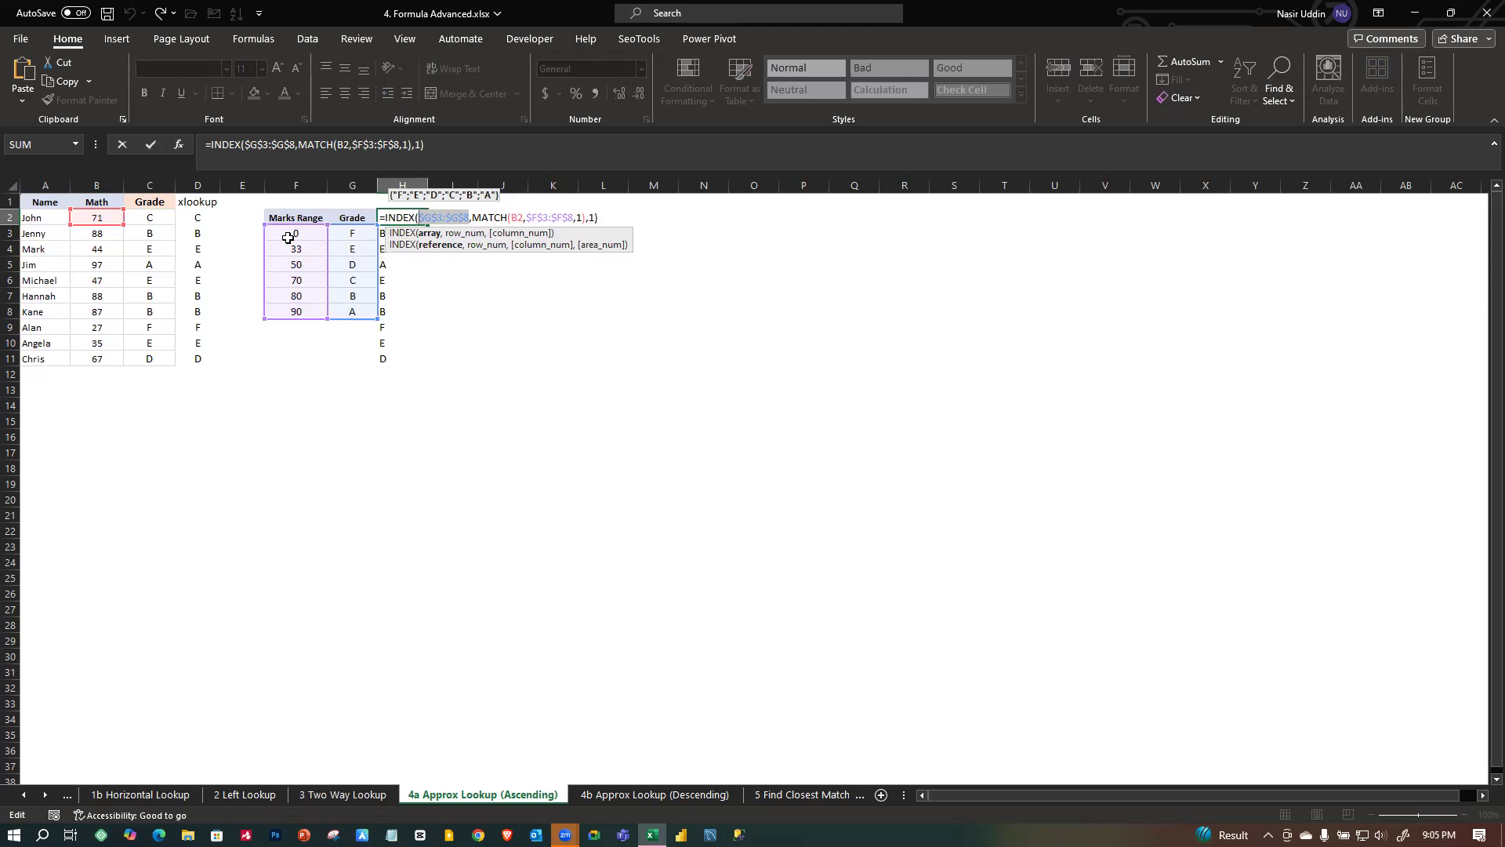
left_click(493, 217)
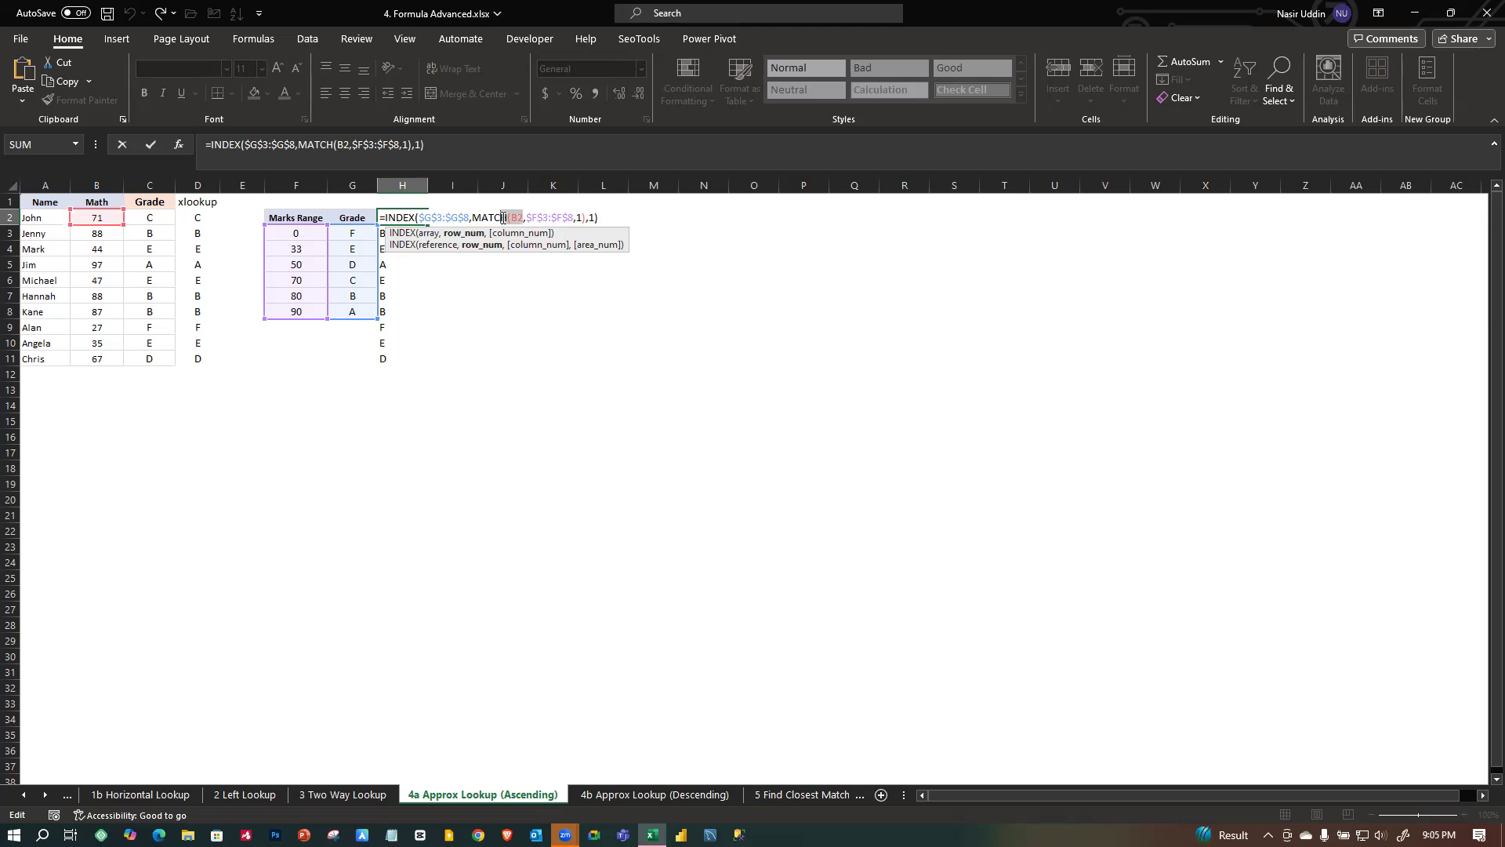
left_click(538, 217)
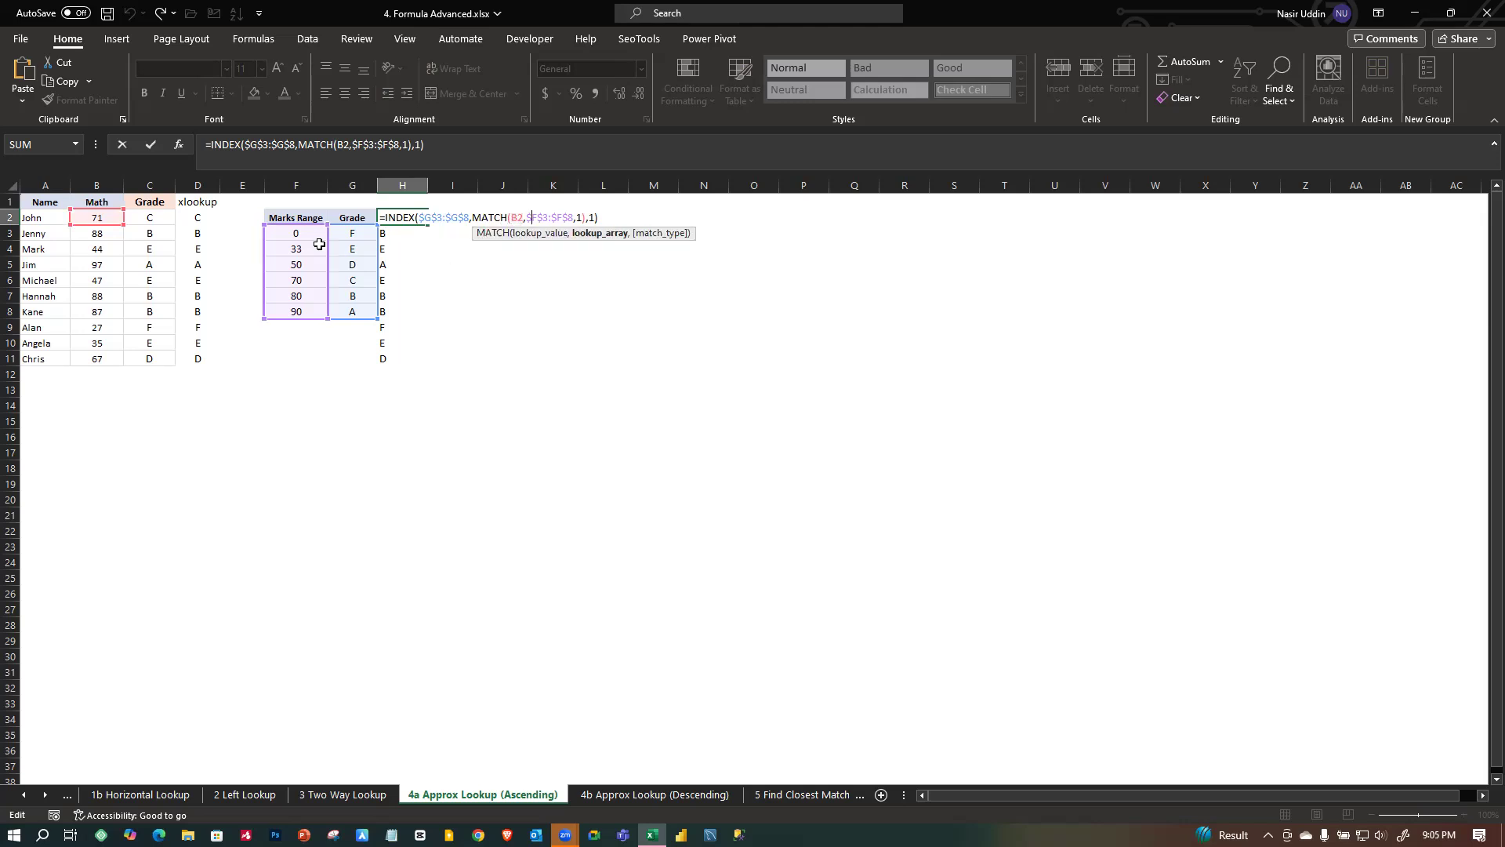
left_click(581, 219)
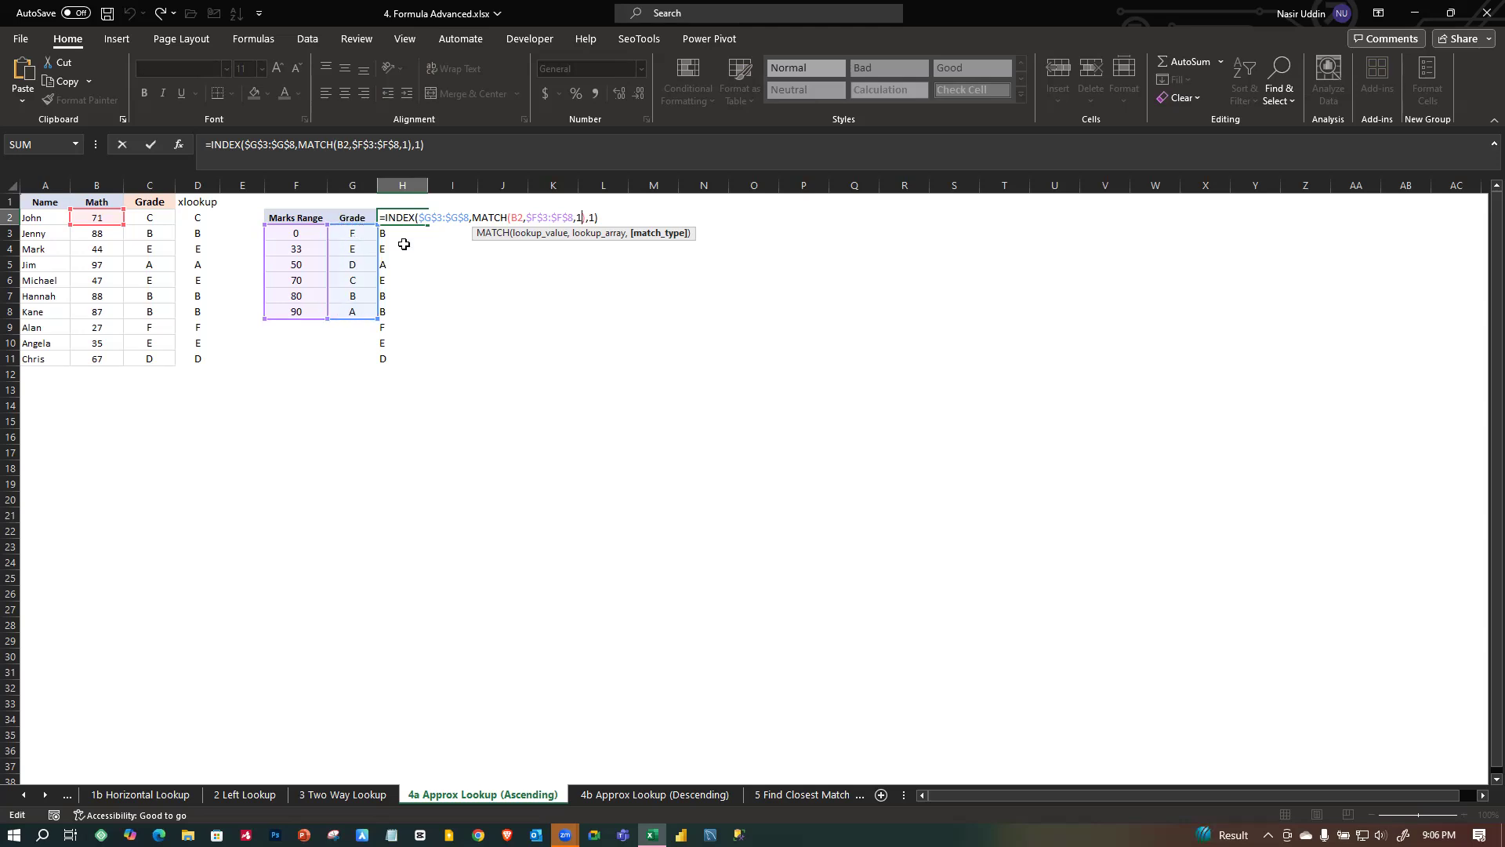
left_click(593, 218)
key("Return")
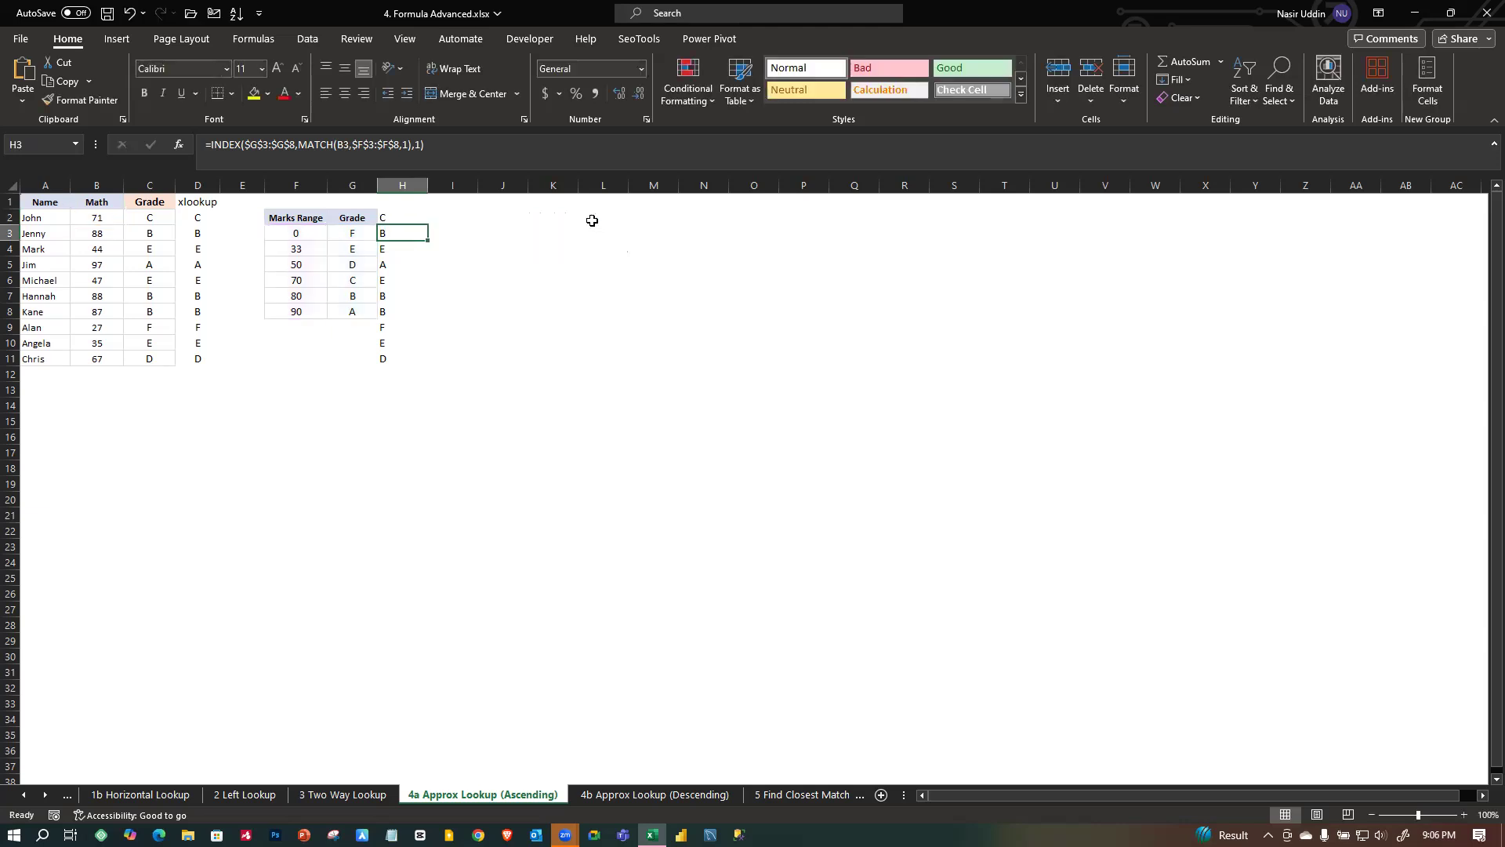
Review the existing XLOOKUP formula in D2 without changing it.
left_click(201, 408)
left_click(454, 220)
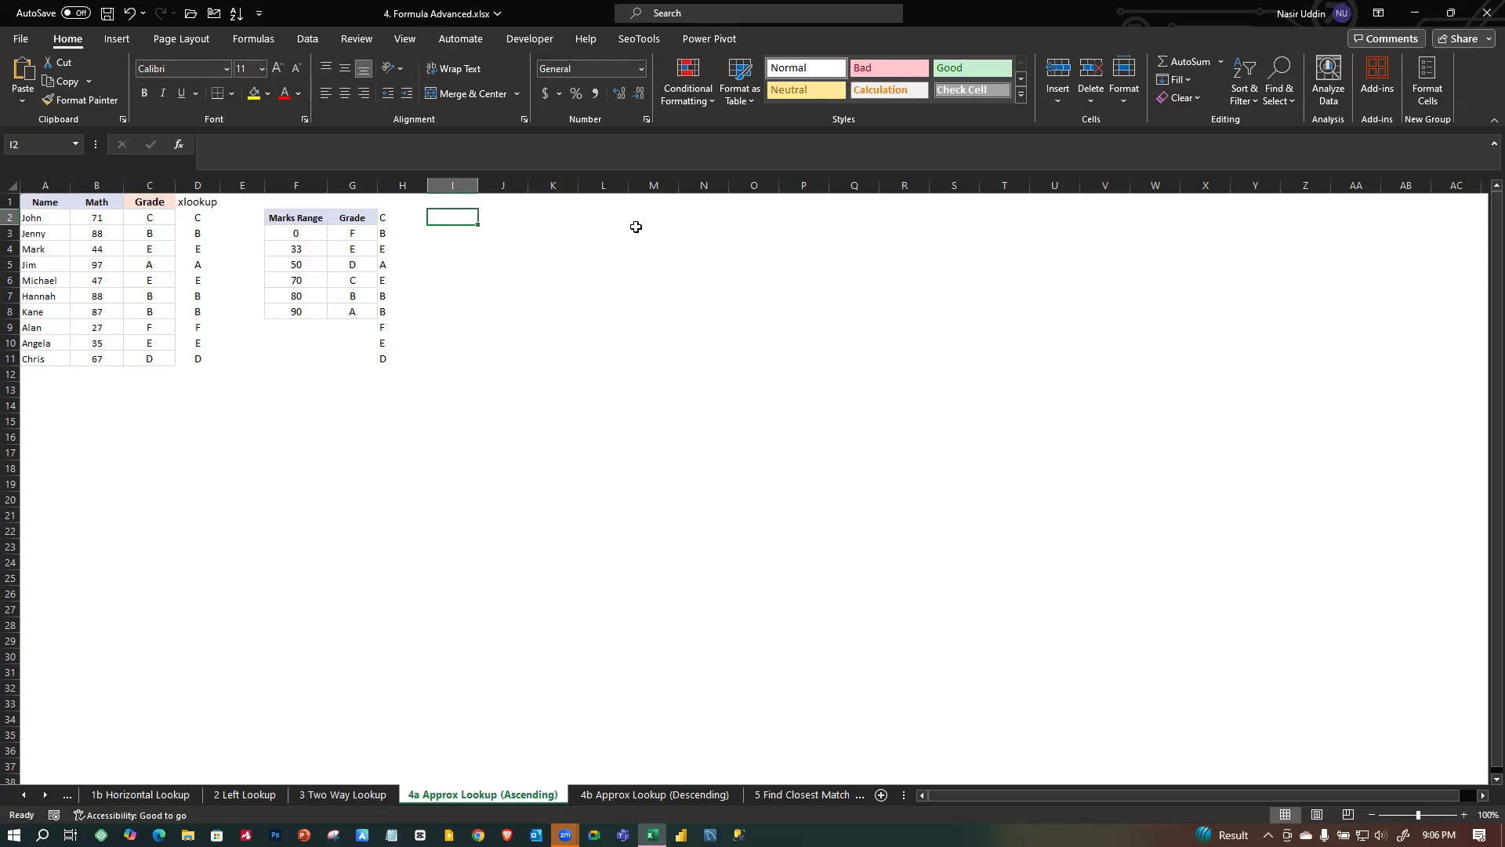
double_click(209, 218)
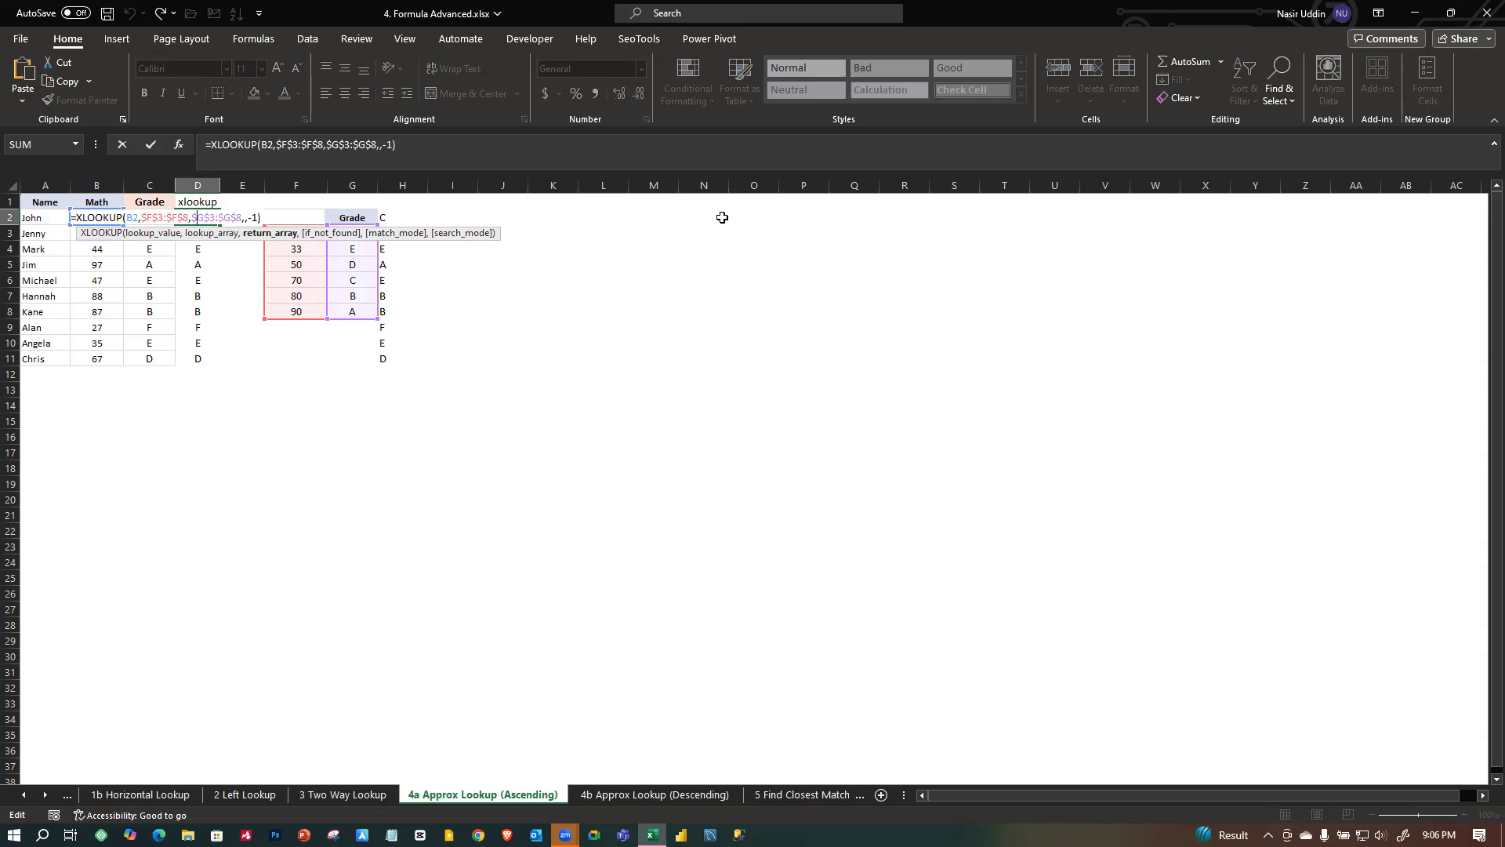
key("Escape")
Begin an XLOOKUP in I2 that looks up B2 in absolute $F$3:$F$8 and returns from absolute $G$3:$G$8.
left_click(456, 219)
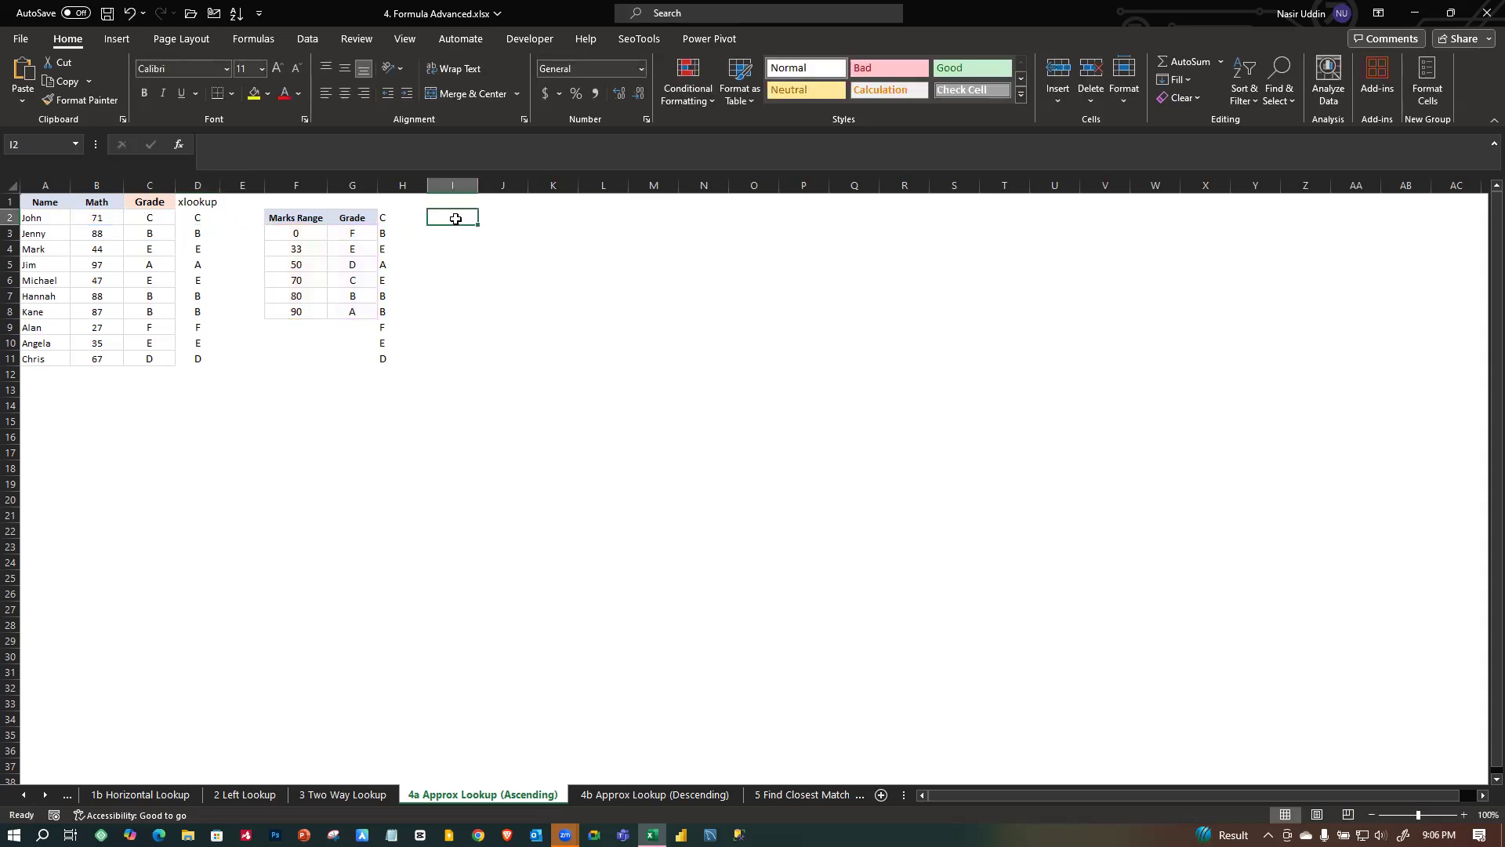
type("=xl")
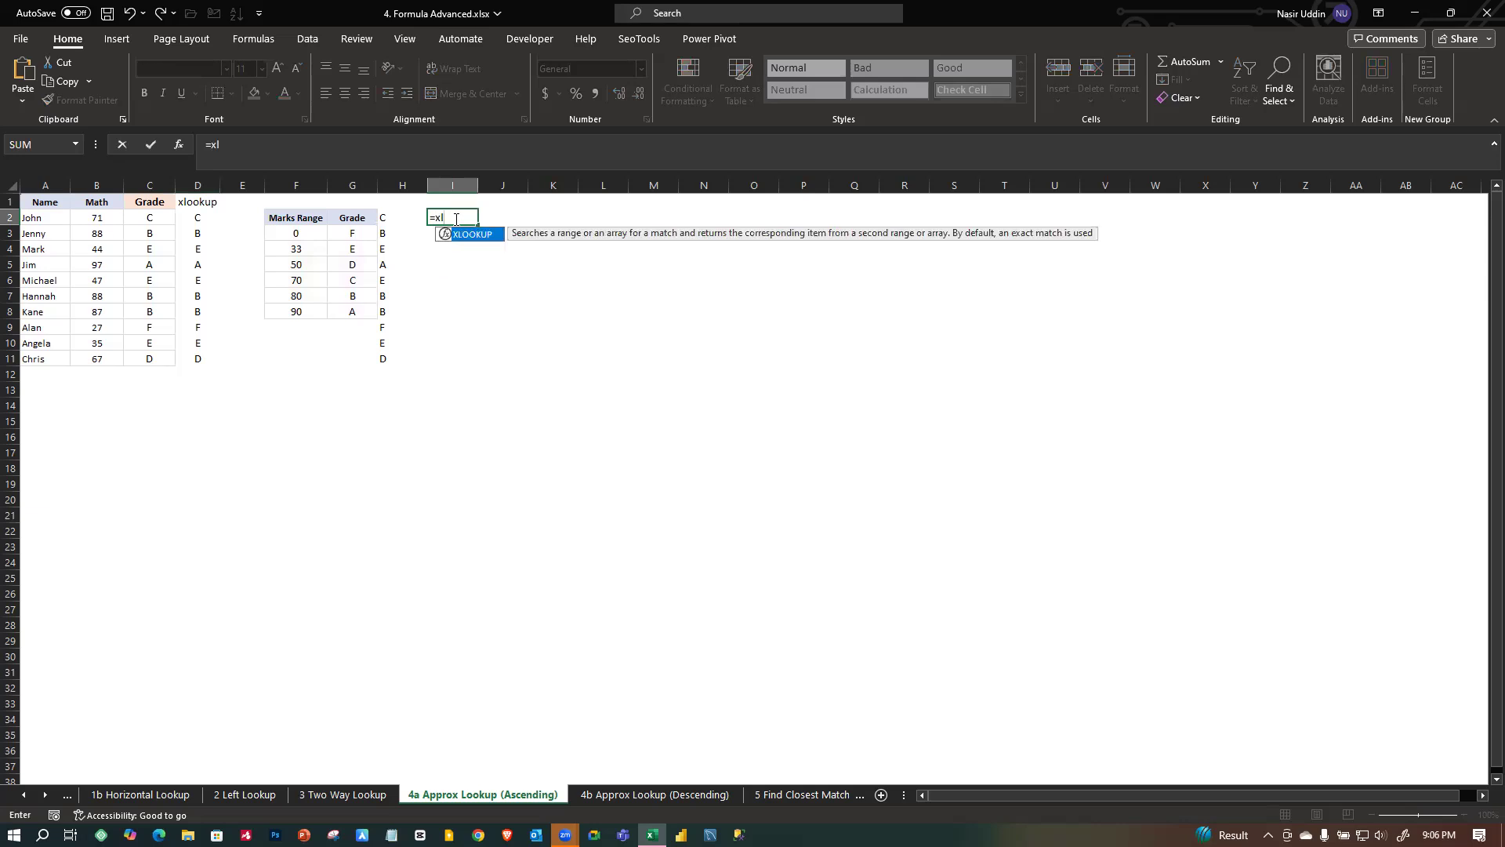
key("Tab")
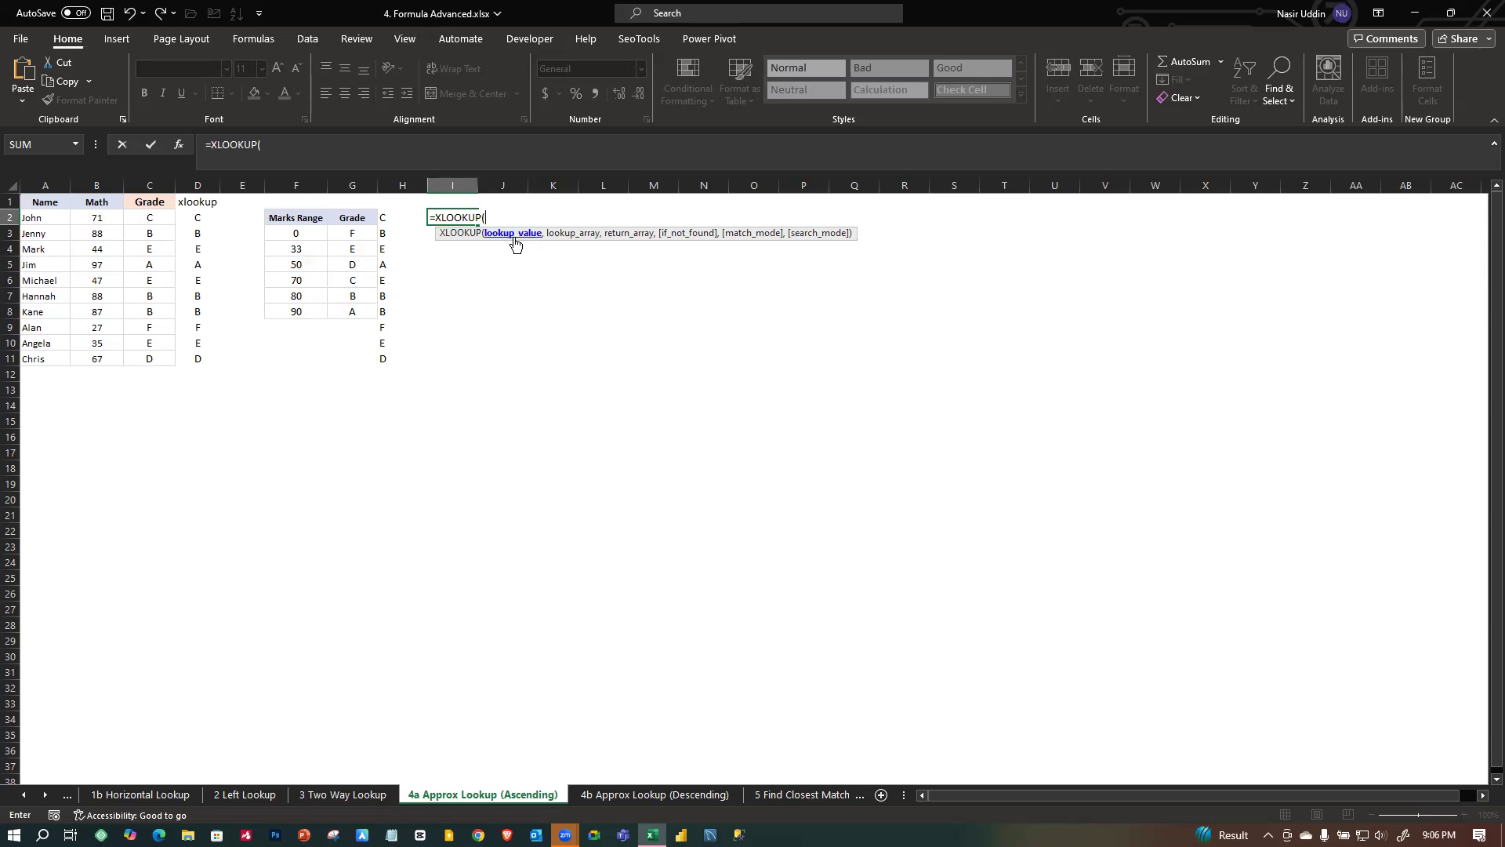
left_click(97, 219)
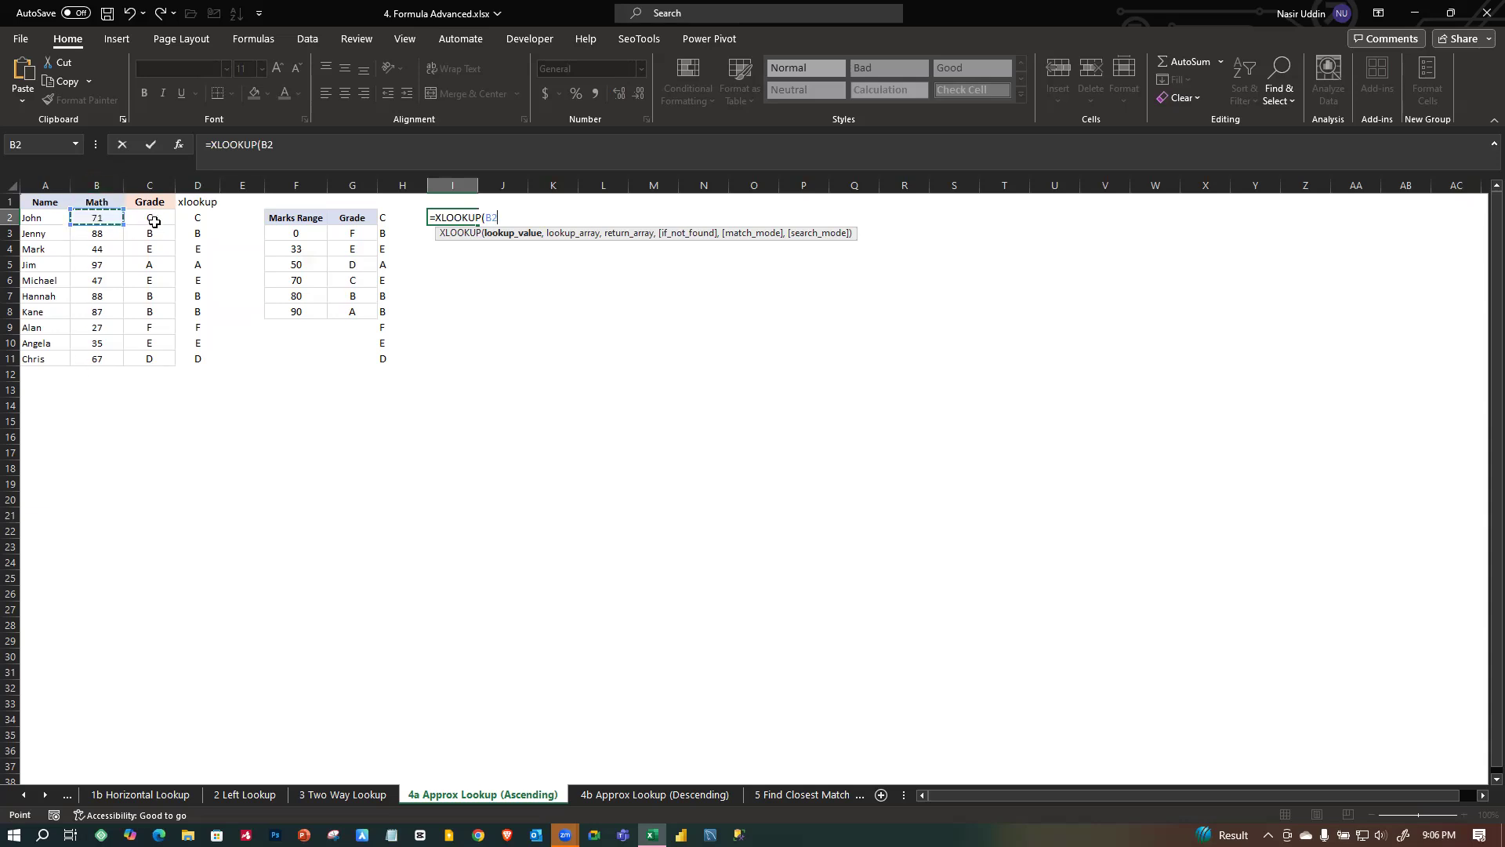
type(",")
left_click_drag(292, 233, 306, 305)
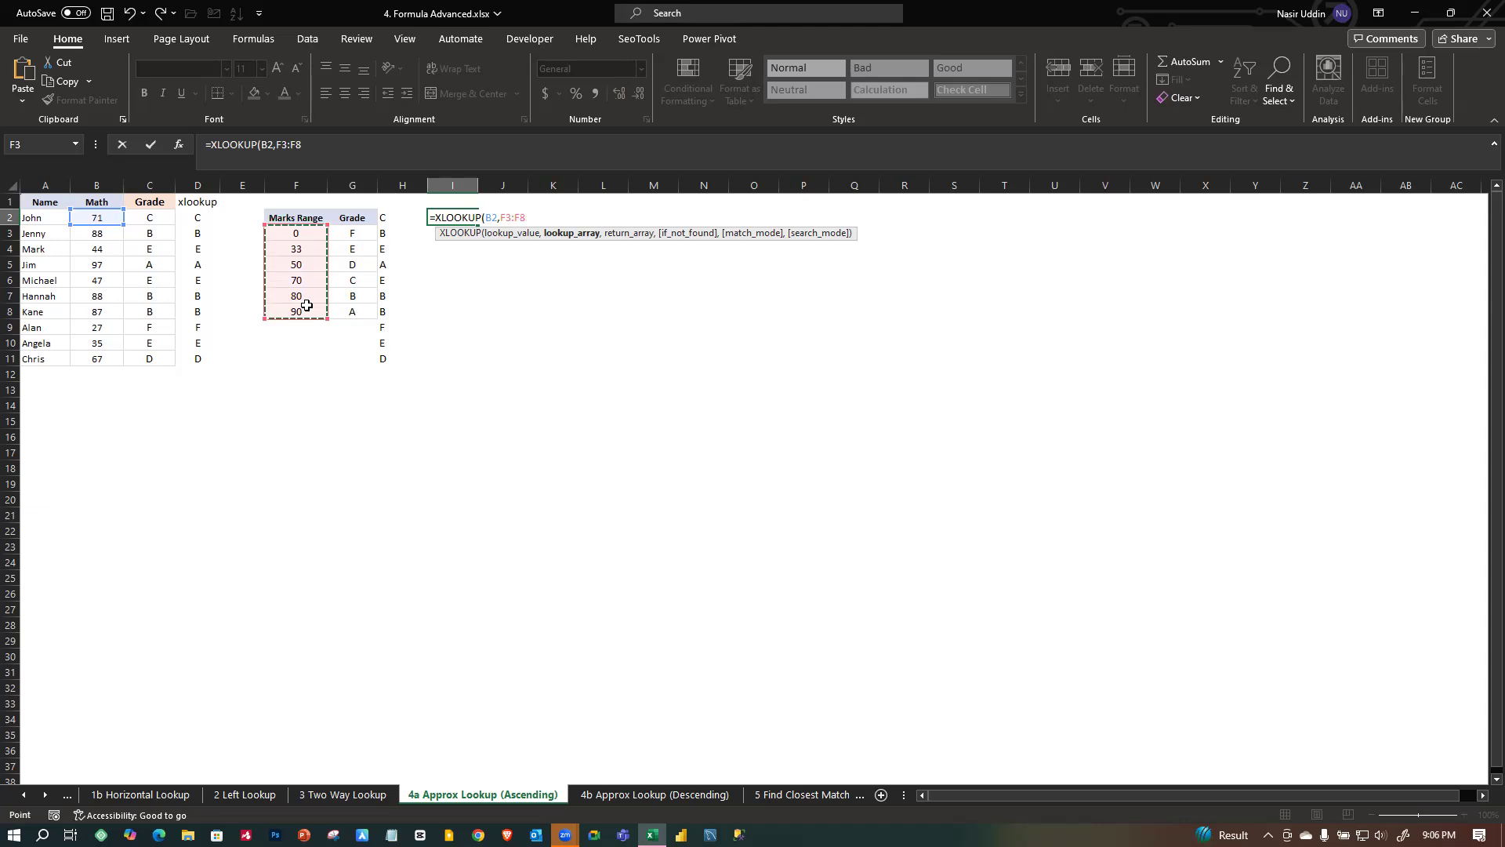
key("F4")
type(",")
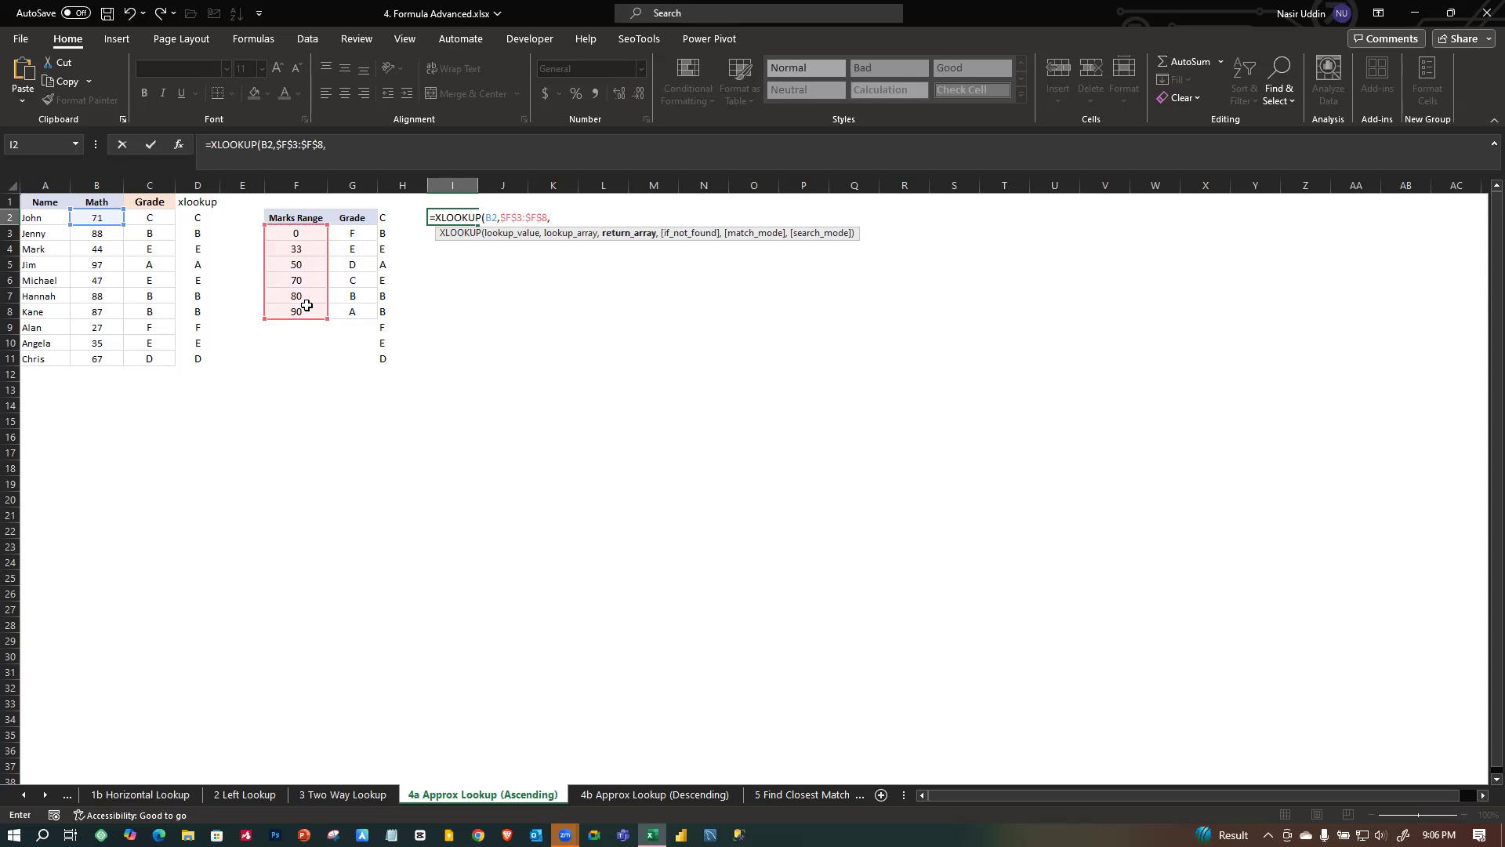
left_click_drag(349, 232, 375, 317)
key("F4")
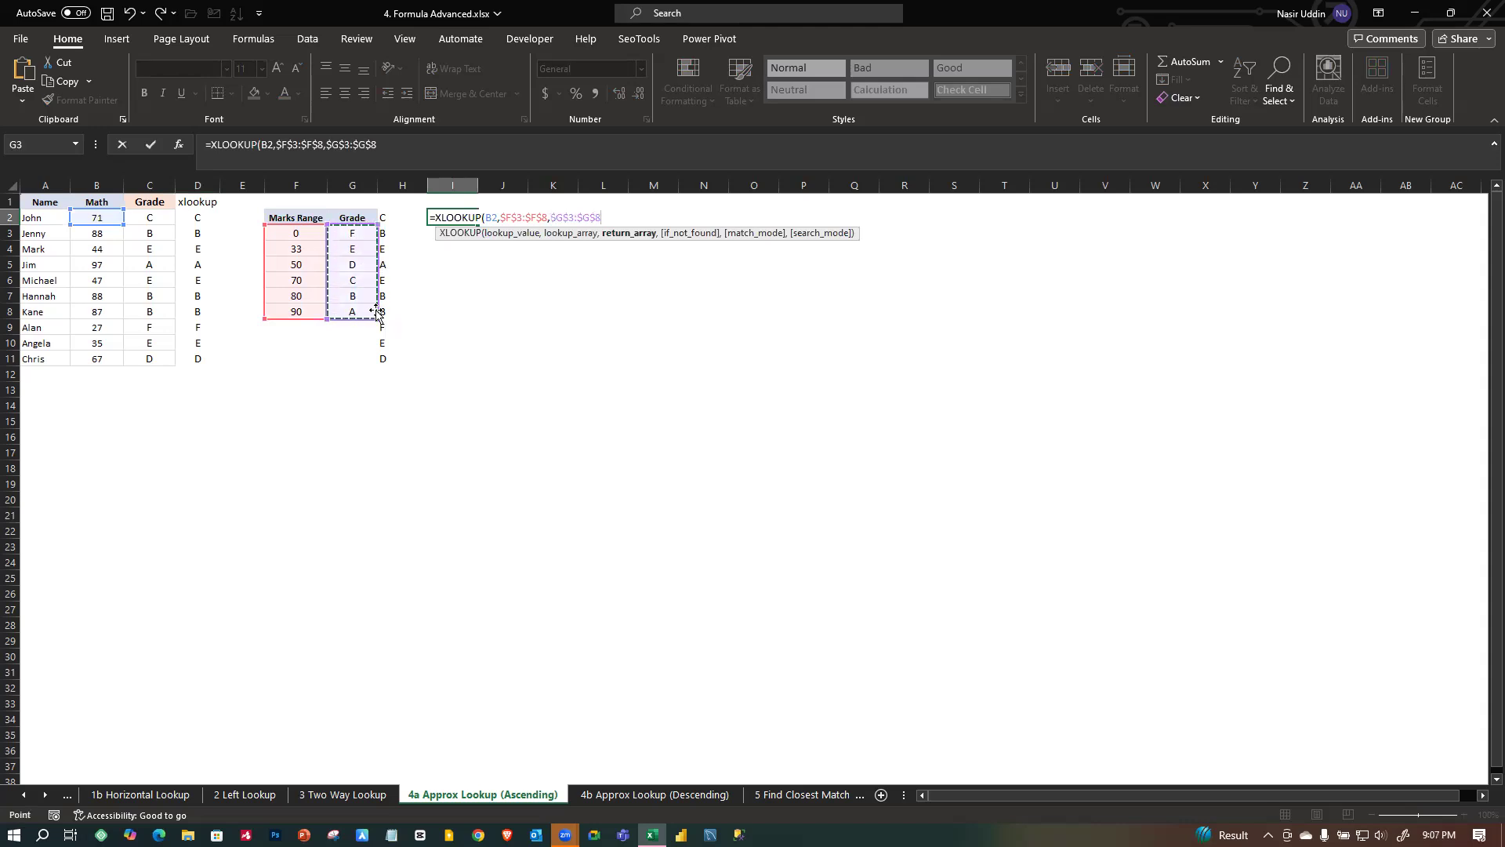
type(",")
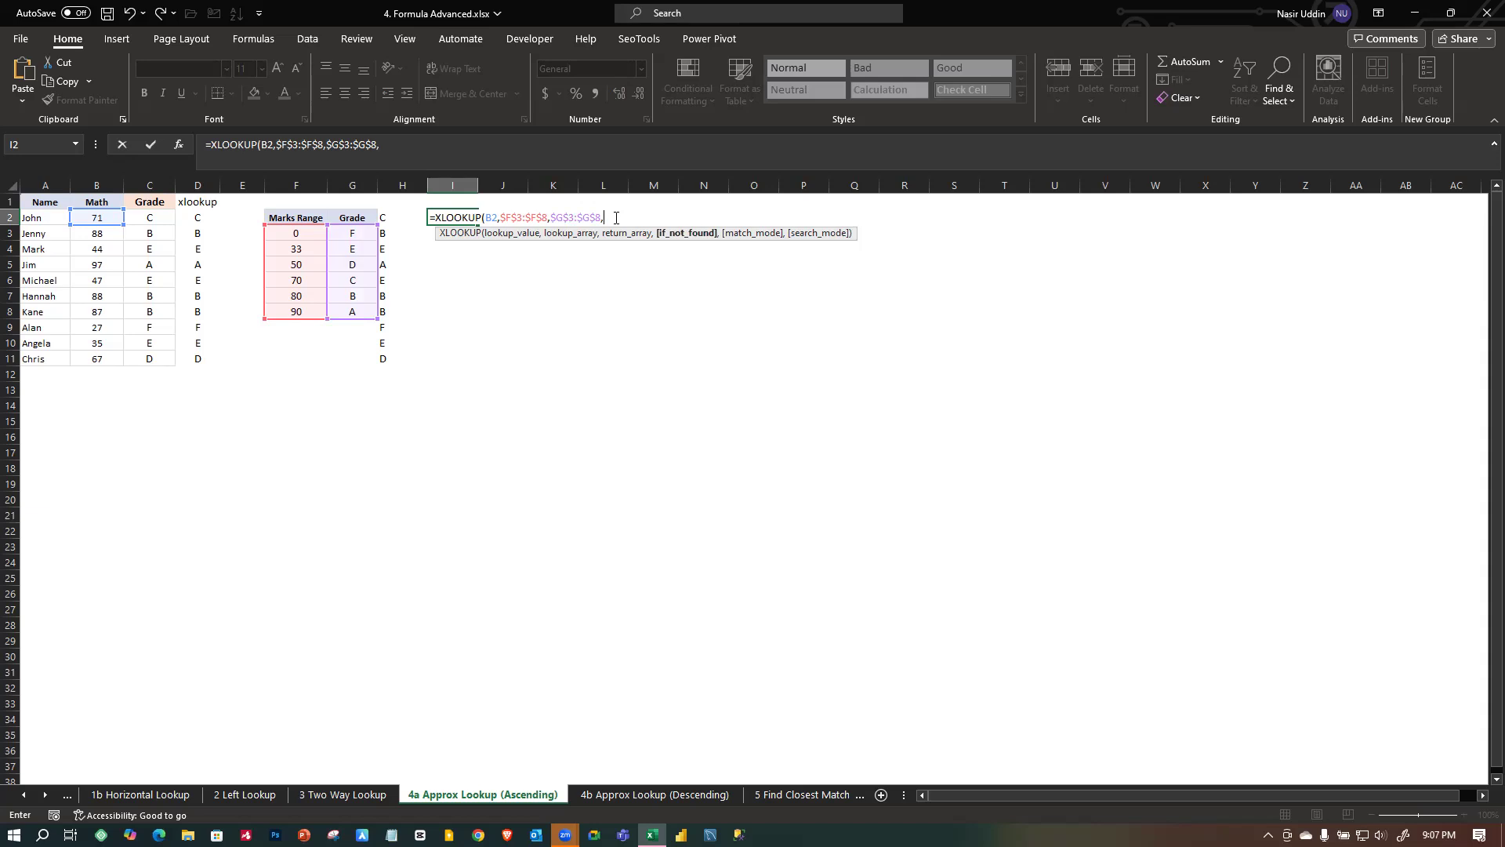
Complete the I2 XLOOKUP with "Not available" as the if-not-found text and match mode -1, exact match or next smaller item.
type("\"Not available")
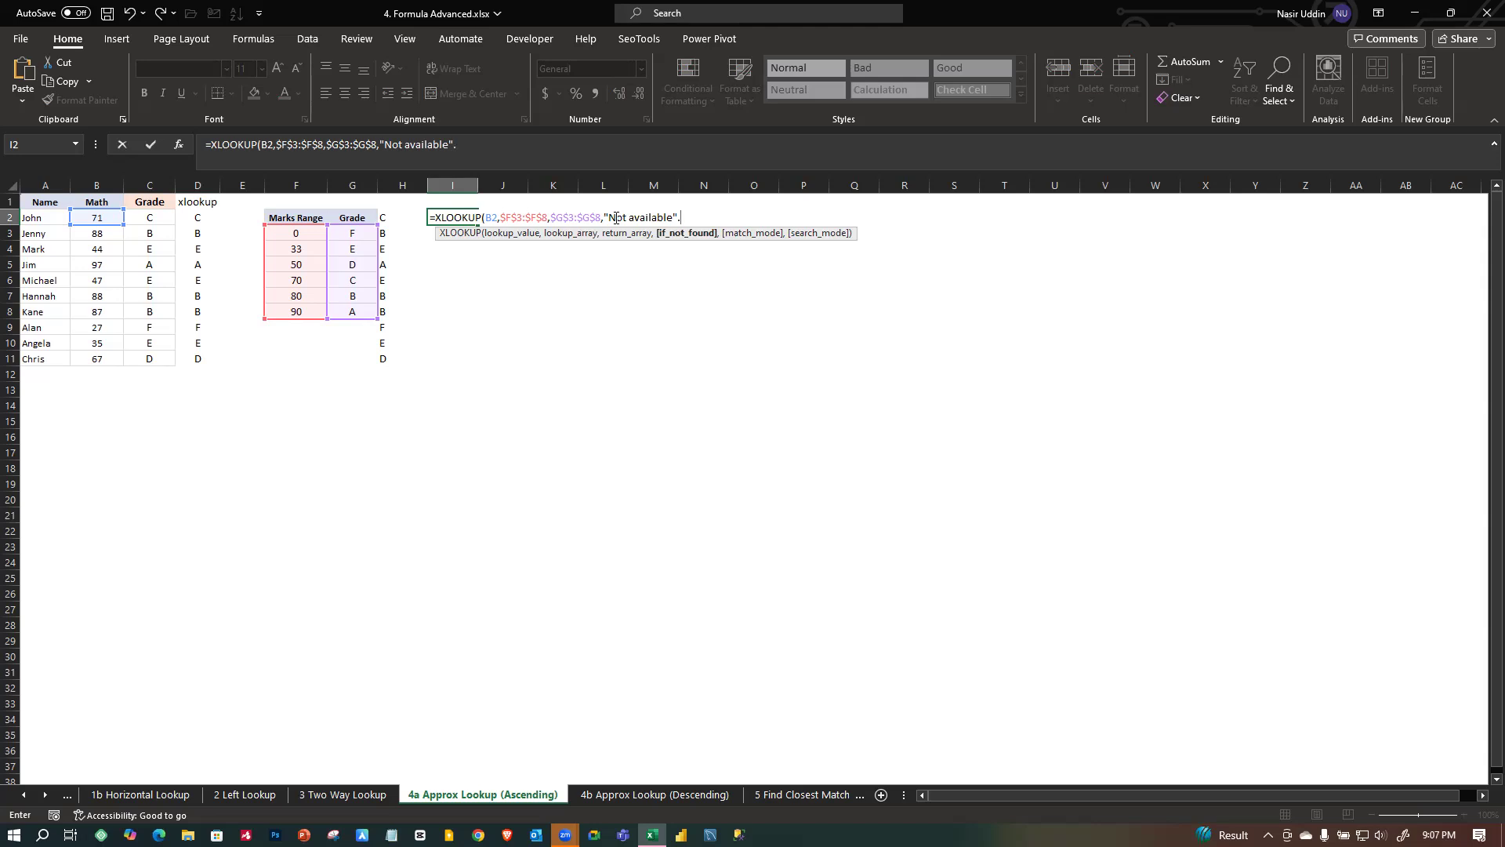
key("BackSpace")
type(",")
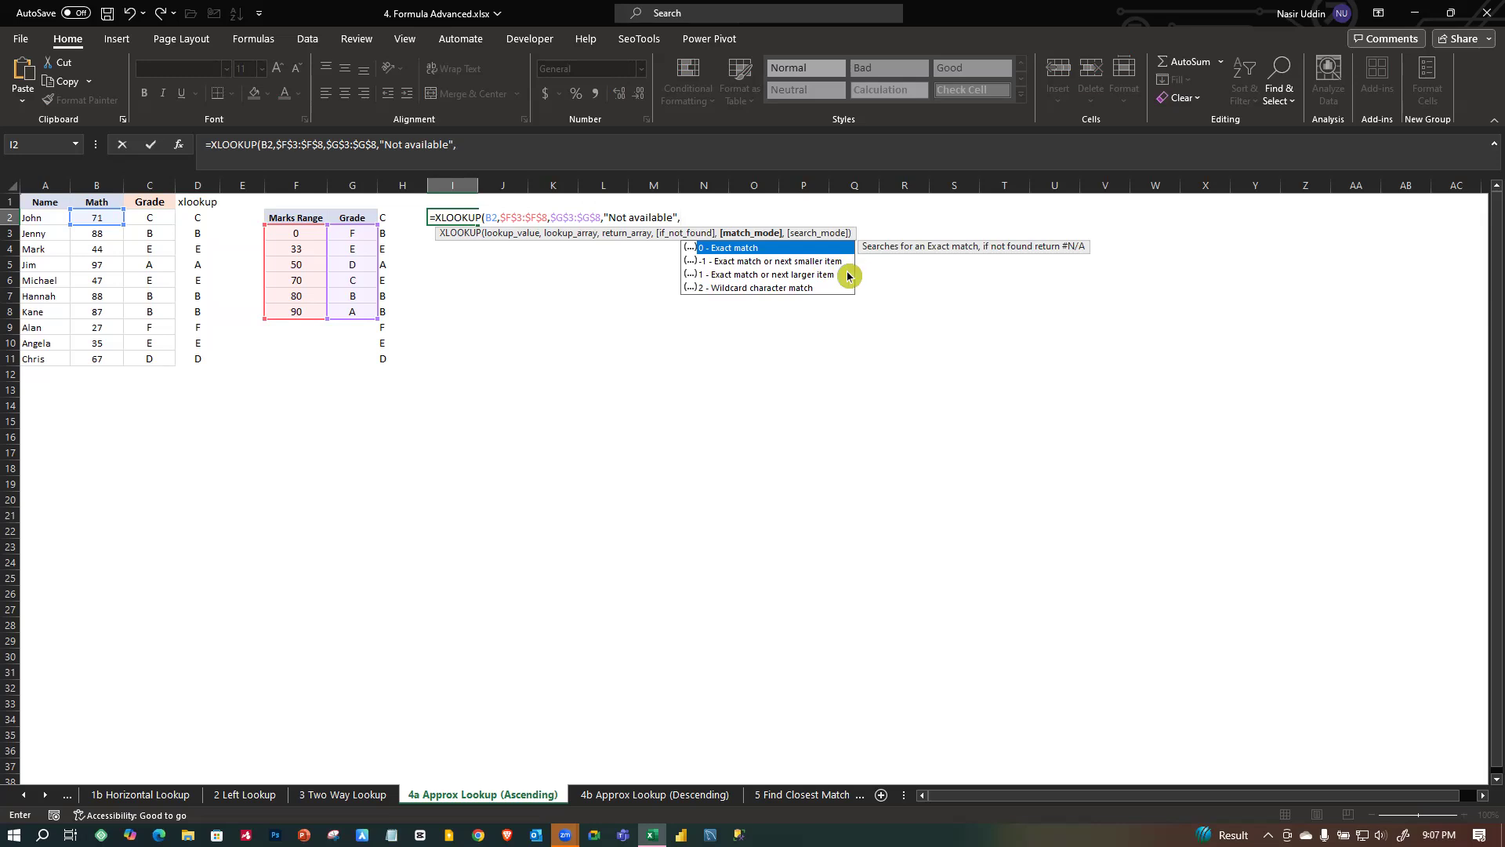
key("Down")
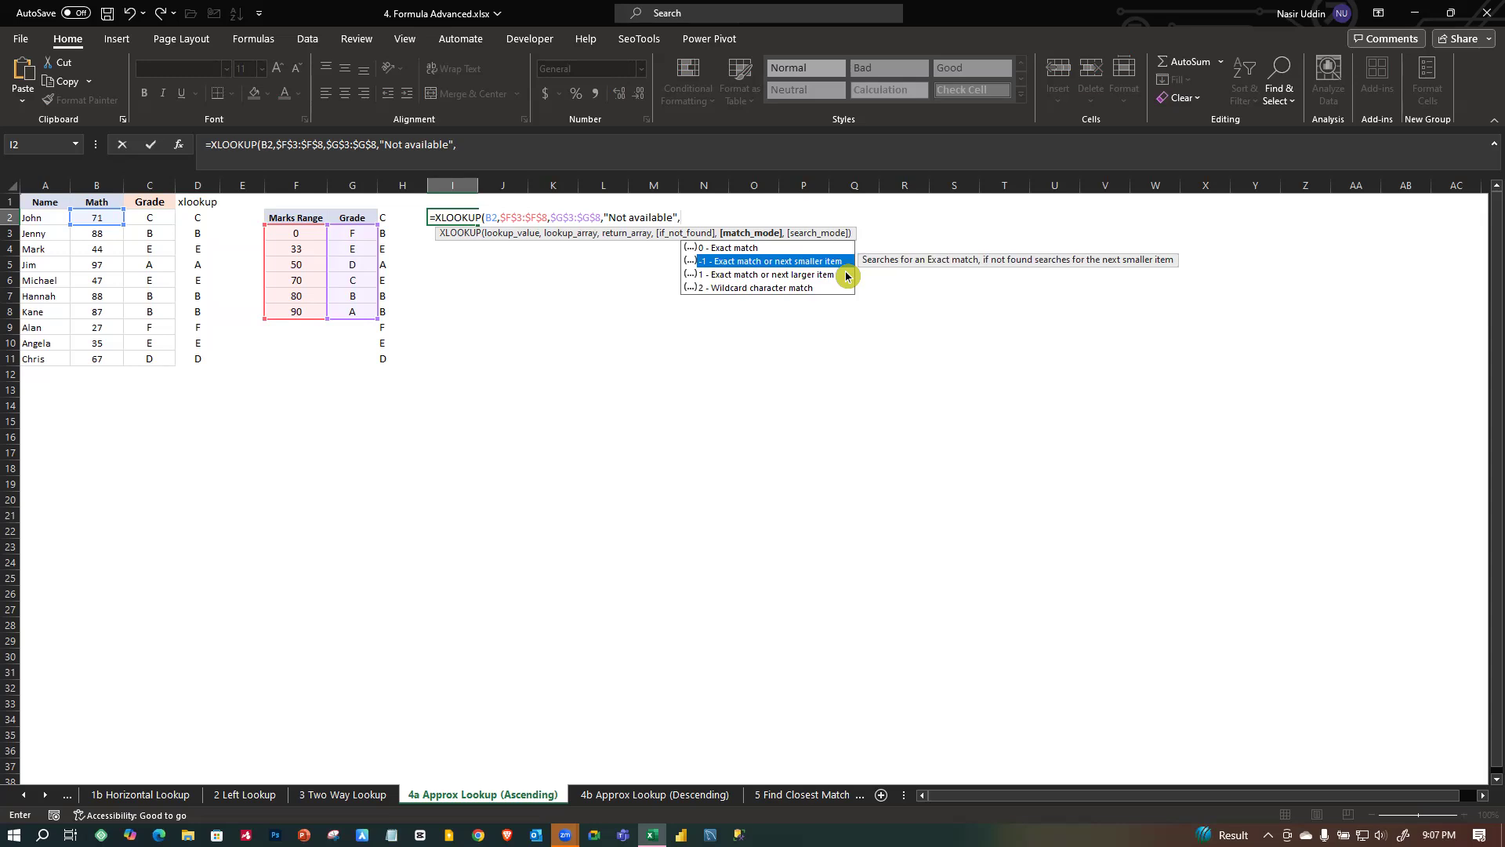
key("Tab")
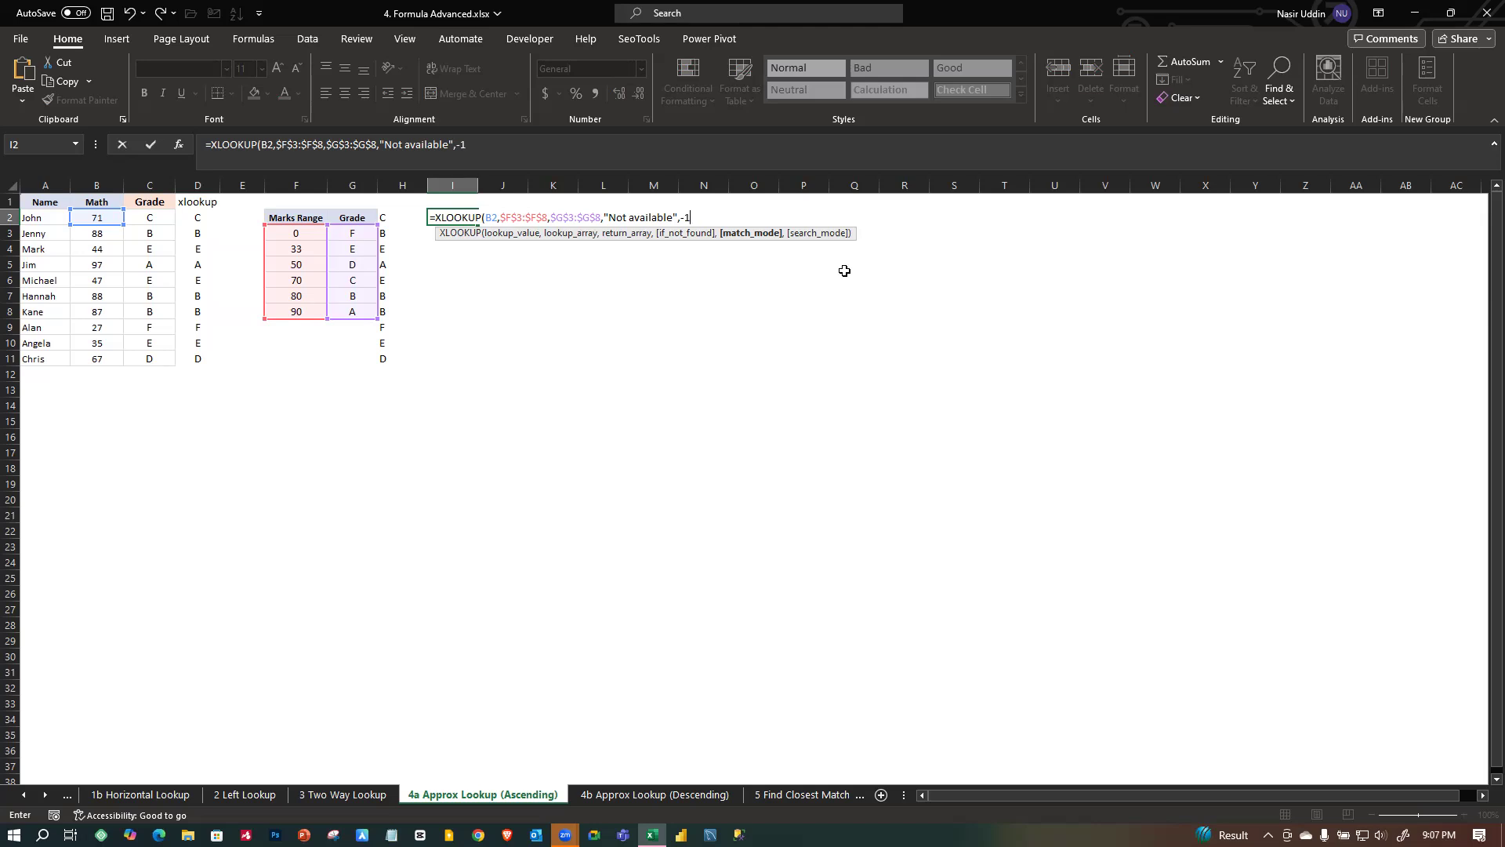
type(")")
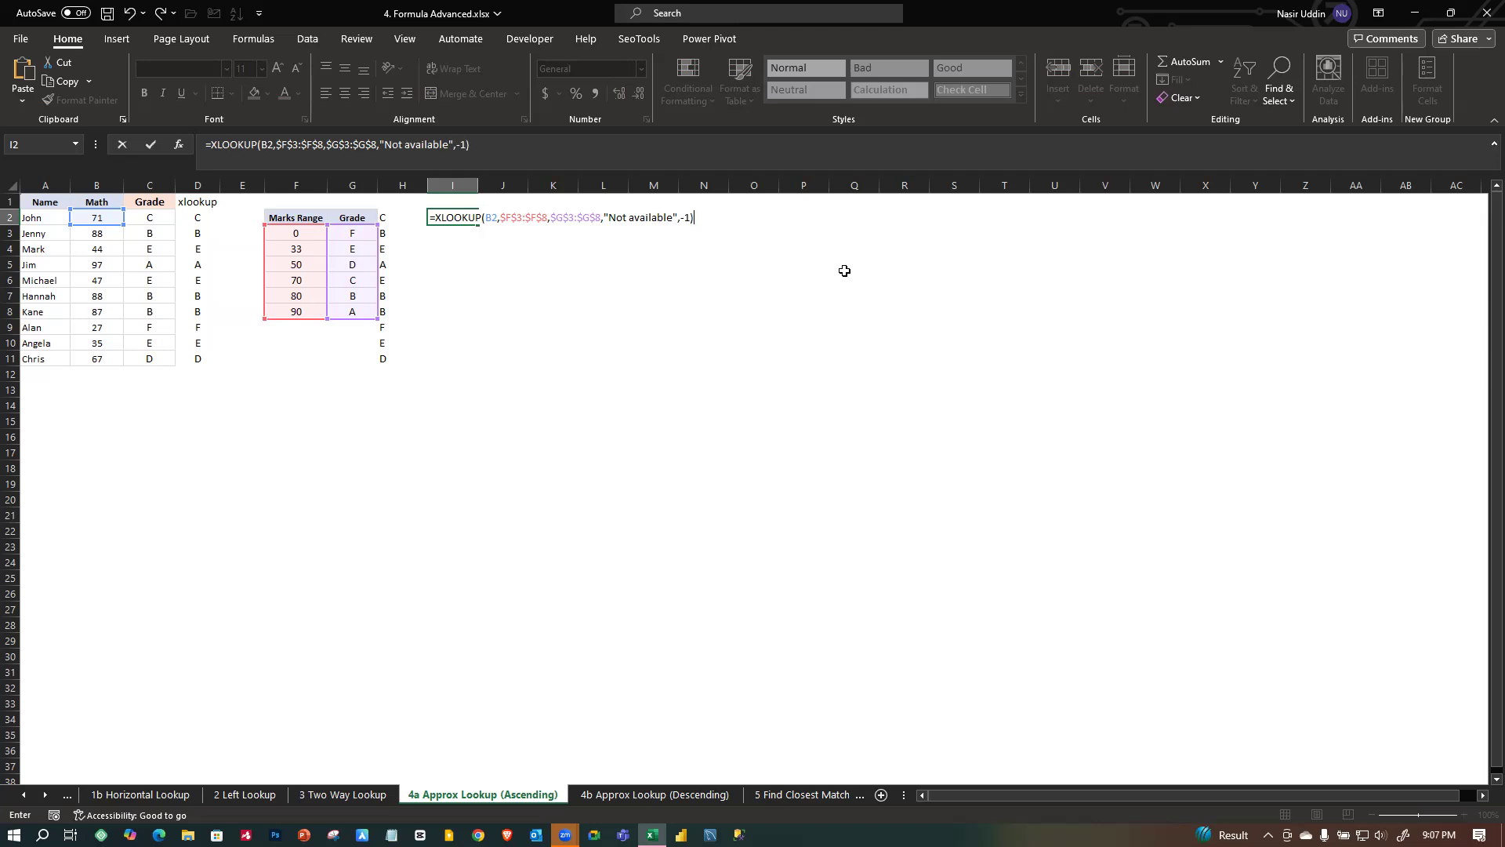
key("Return")
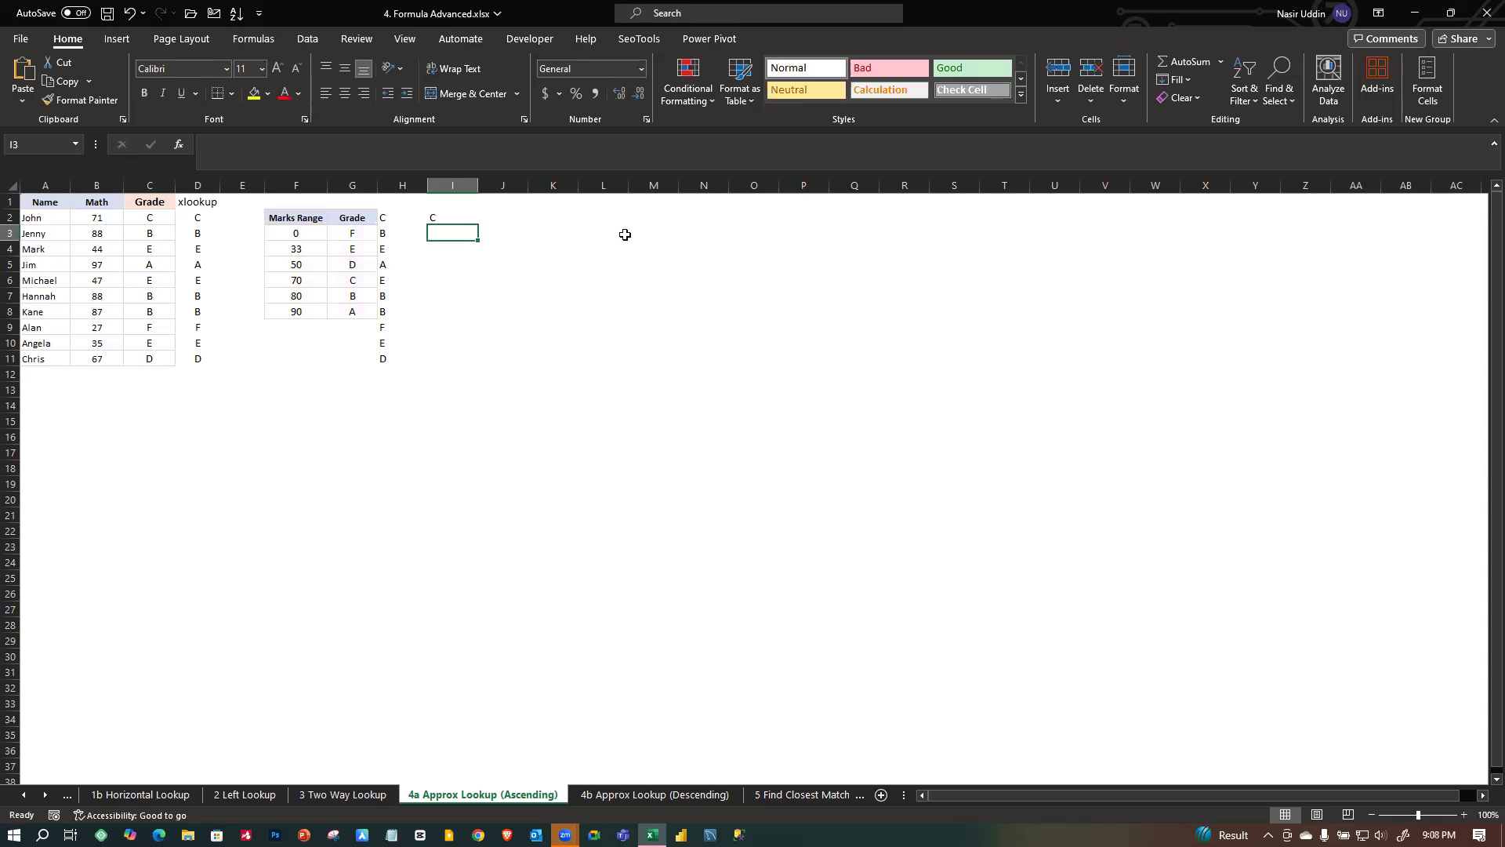
Fill the I2 XLOOKUP formula down through I11 and check the copied cells against the marks.
left_click(436, 217)
left_click_drag(477, 226, 458, 366)
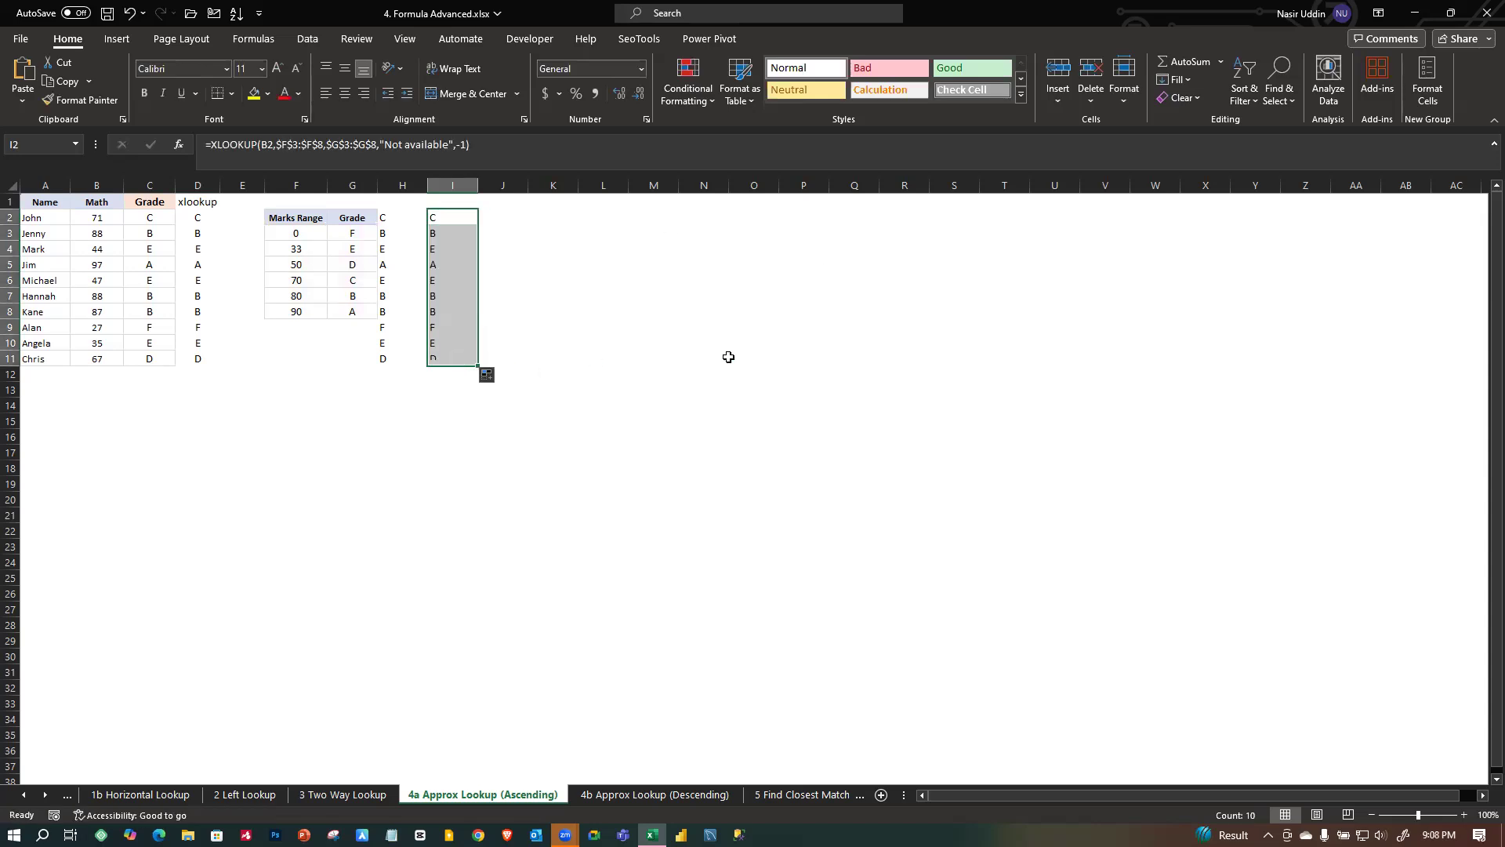
left_click(653, 341)
left_click(420, 312)
left_click(689, 313)
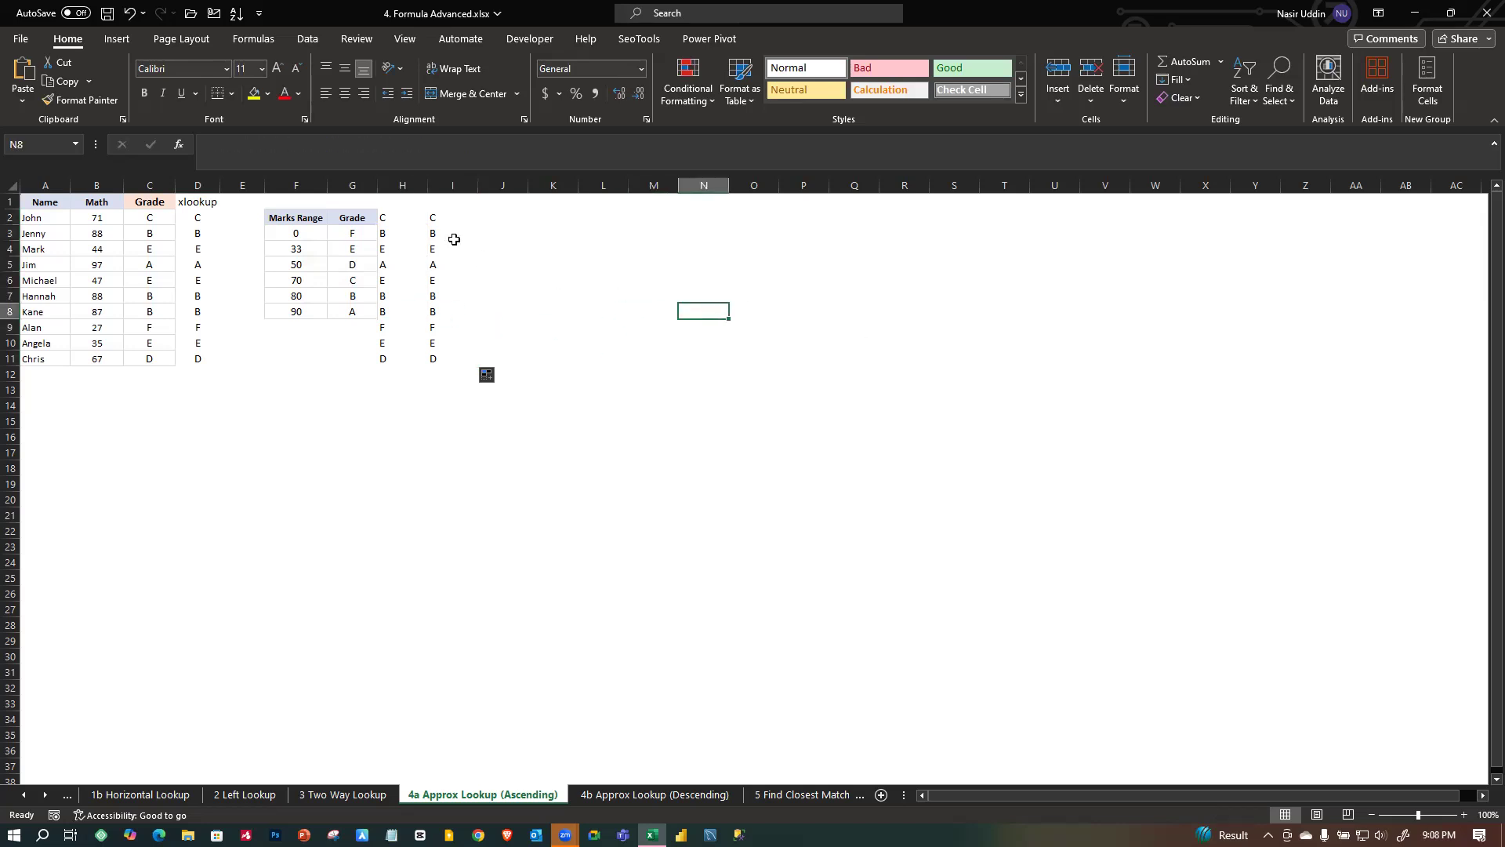
left_click(450, 235)
left_click(432, 329)
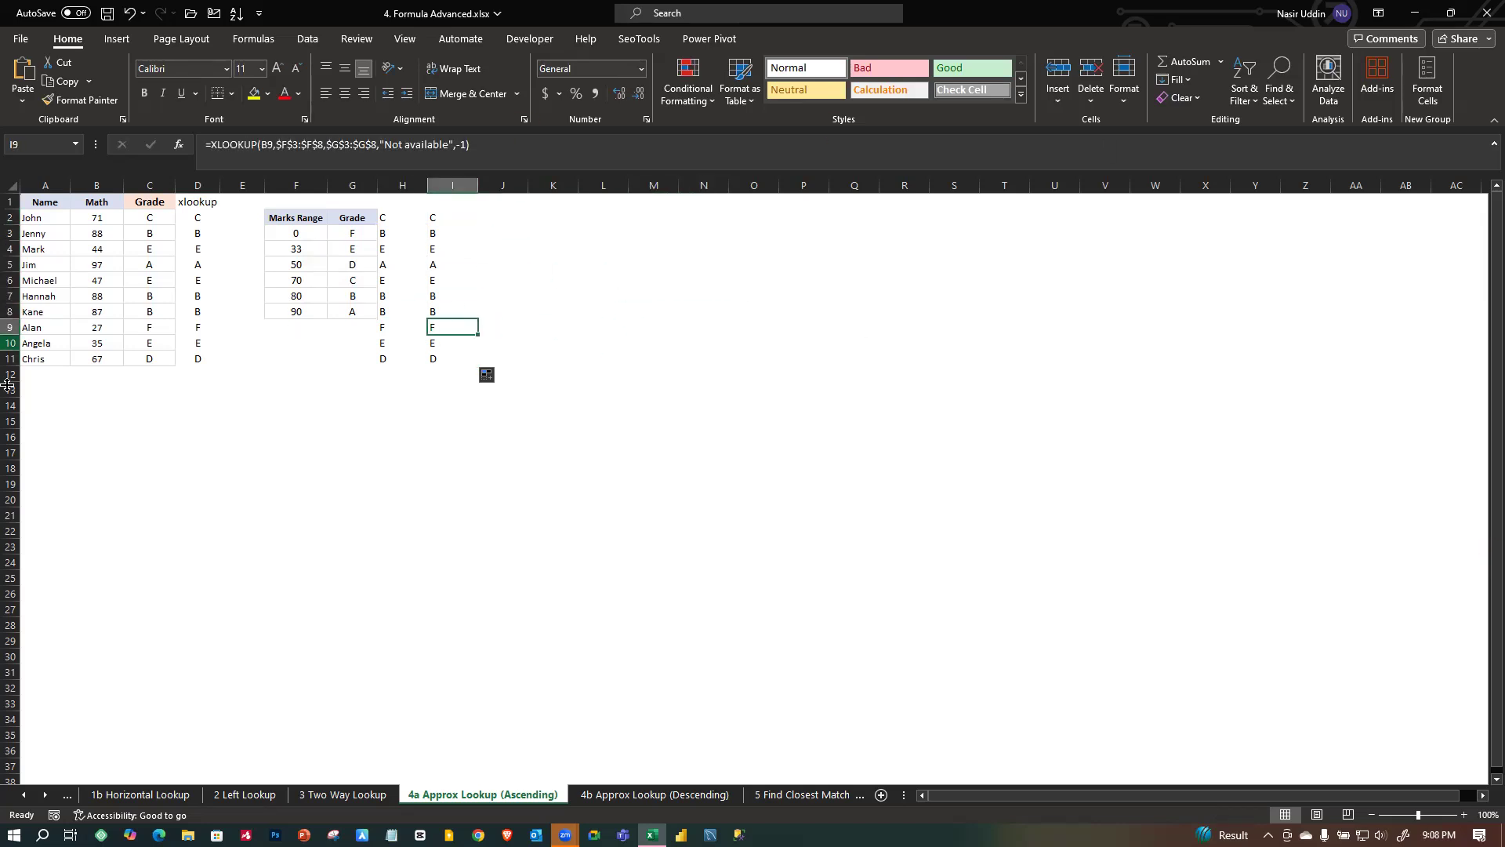
left_click(303, 405)
left_click(431, 564)
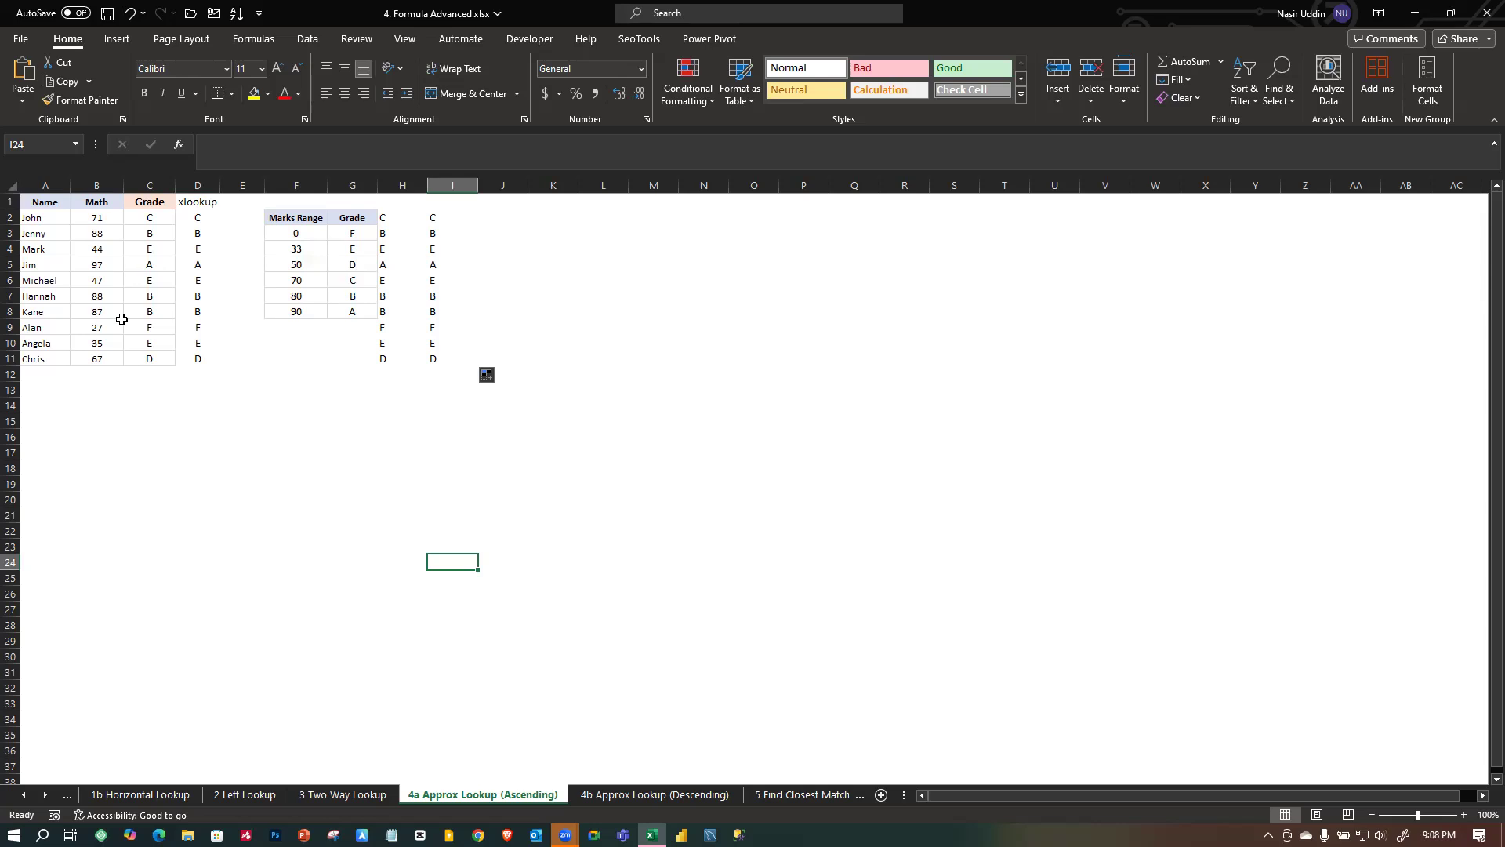
left_click(89, 218)
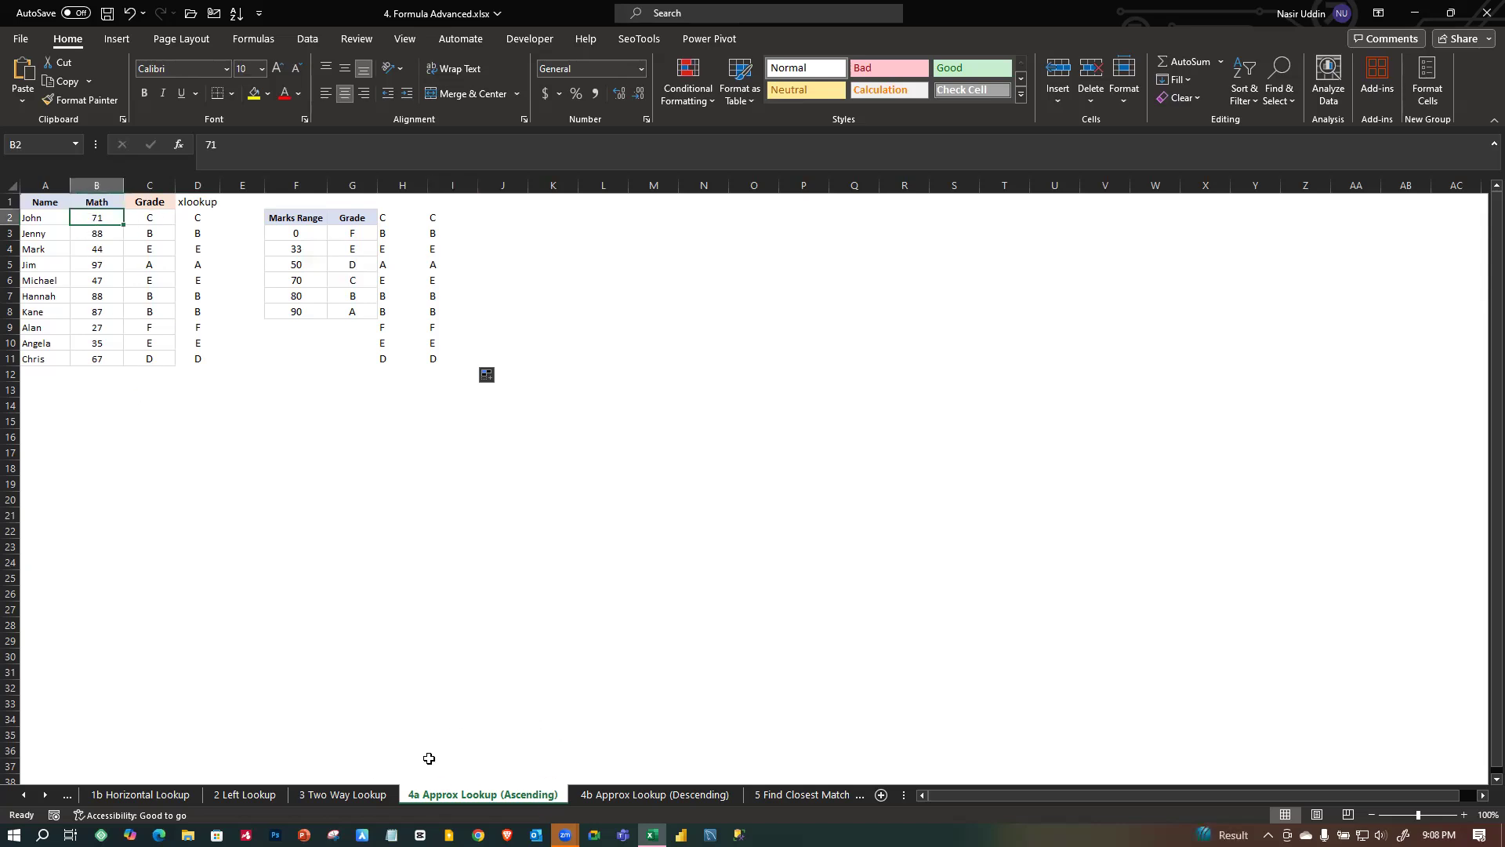
Open the 4b Approx Lookup (Descending) sheet and review the INDEX-MATCH formula in C2.
left_click(679, 801)
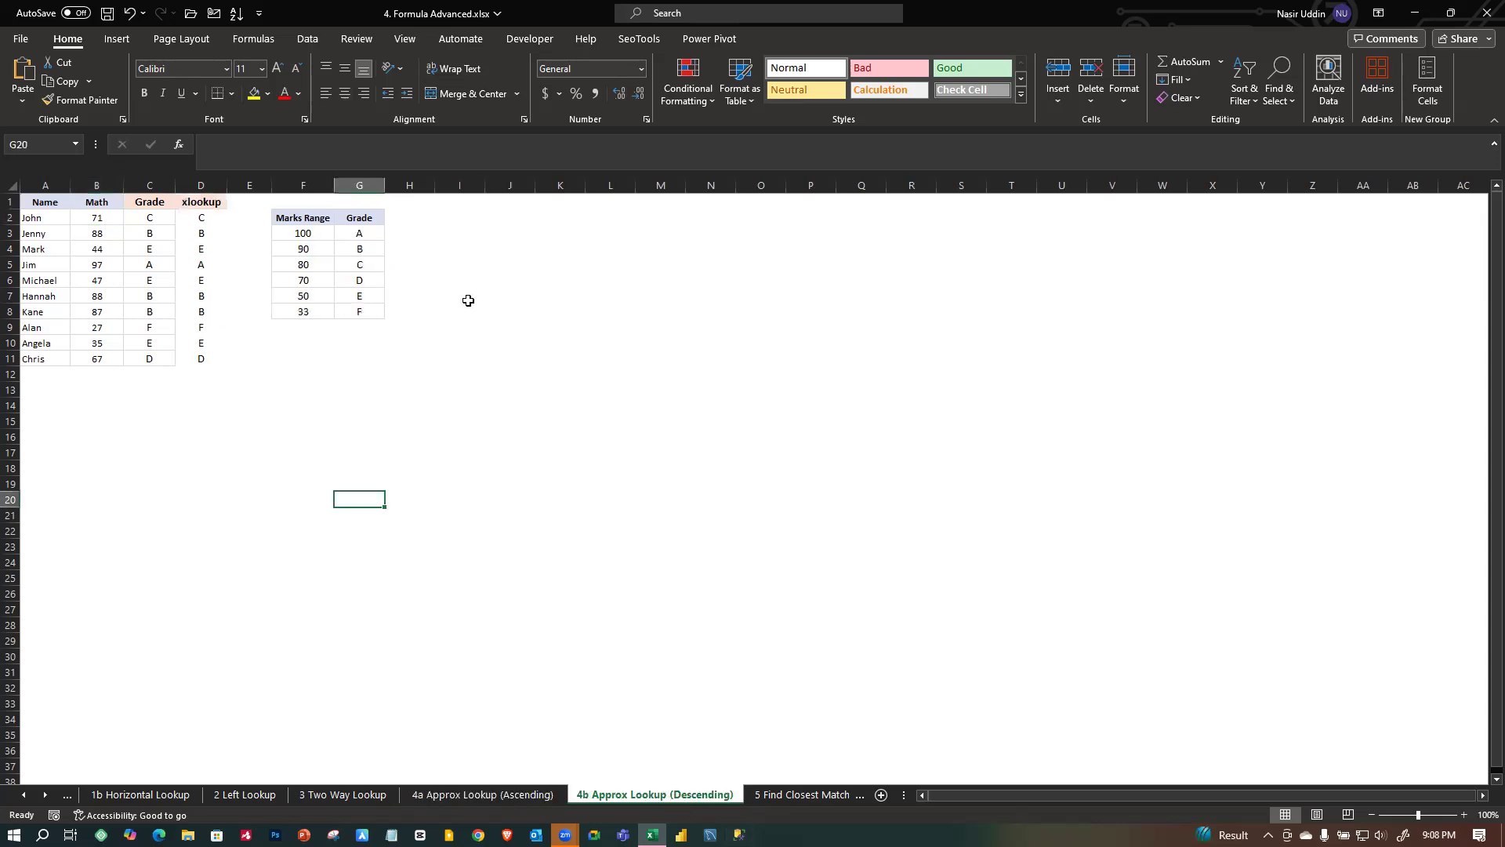
left_click(151, 217)
double_click(151, 217)
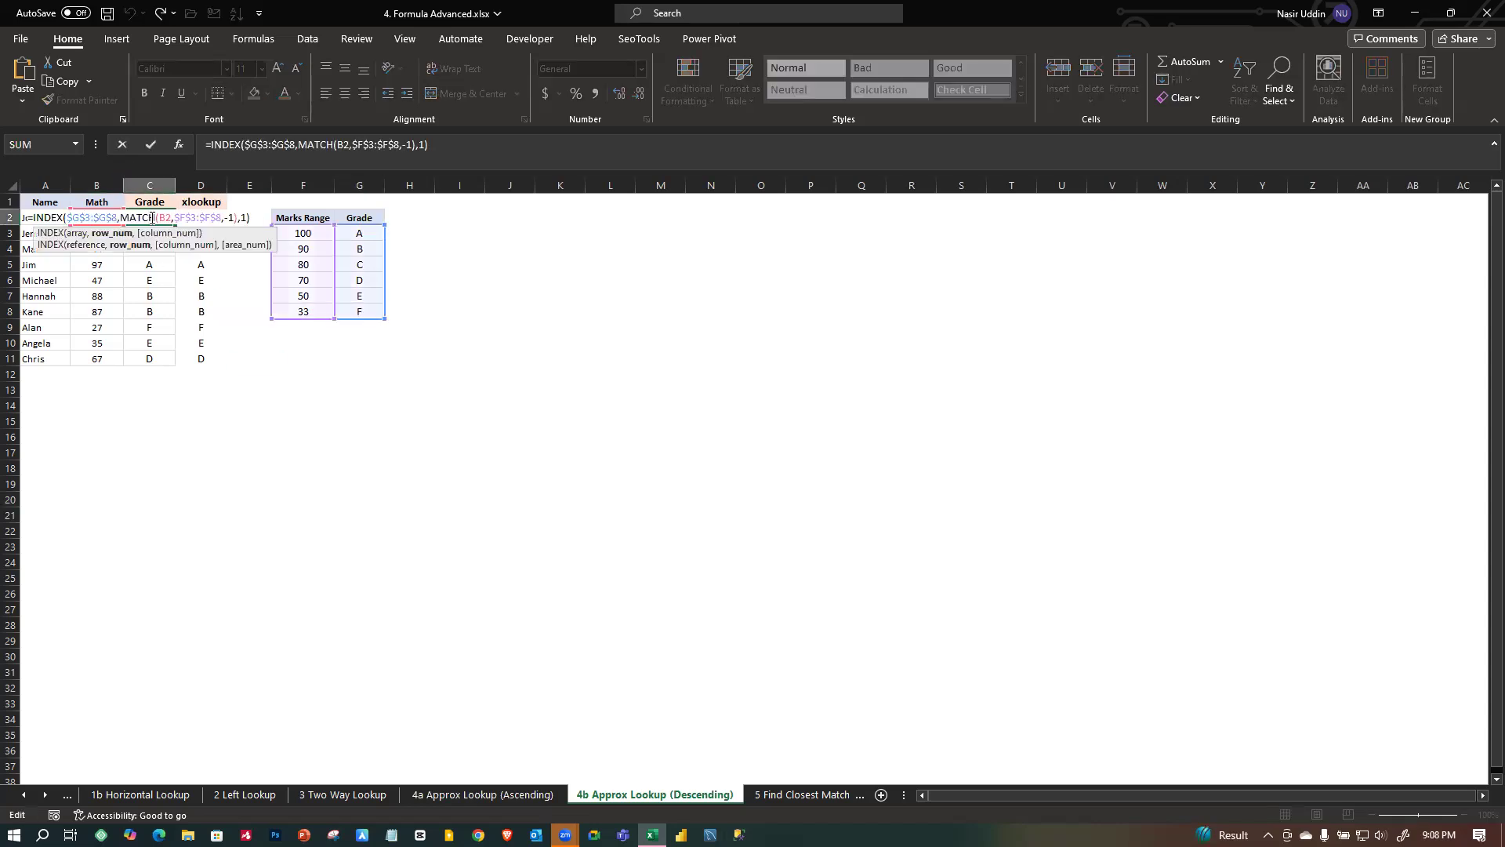
left_click(233, 217)
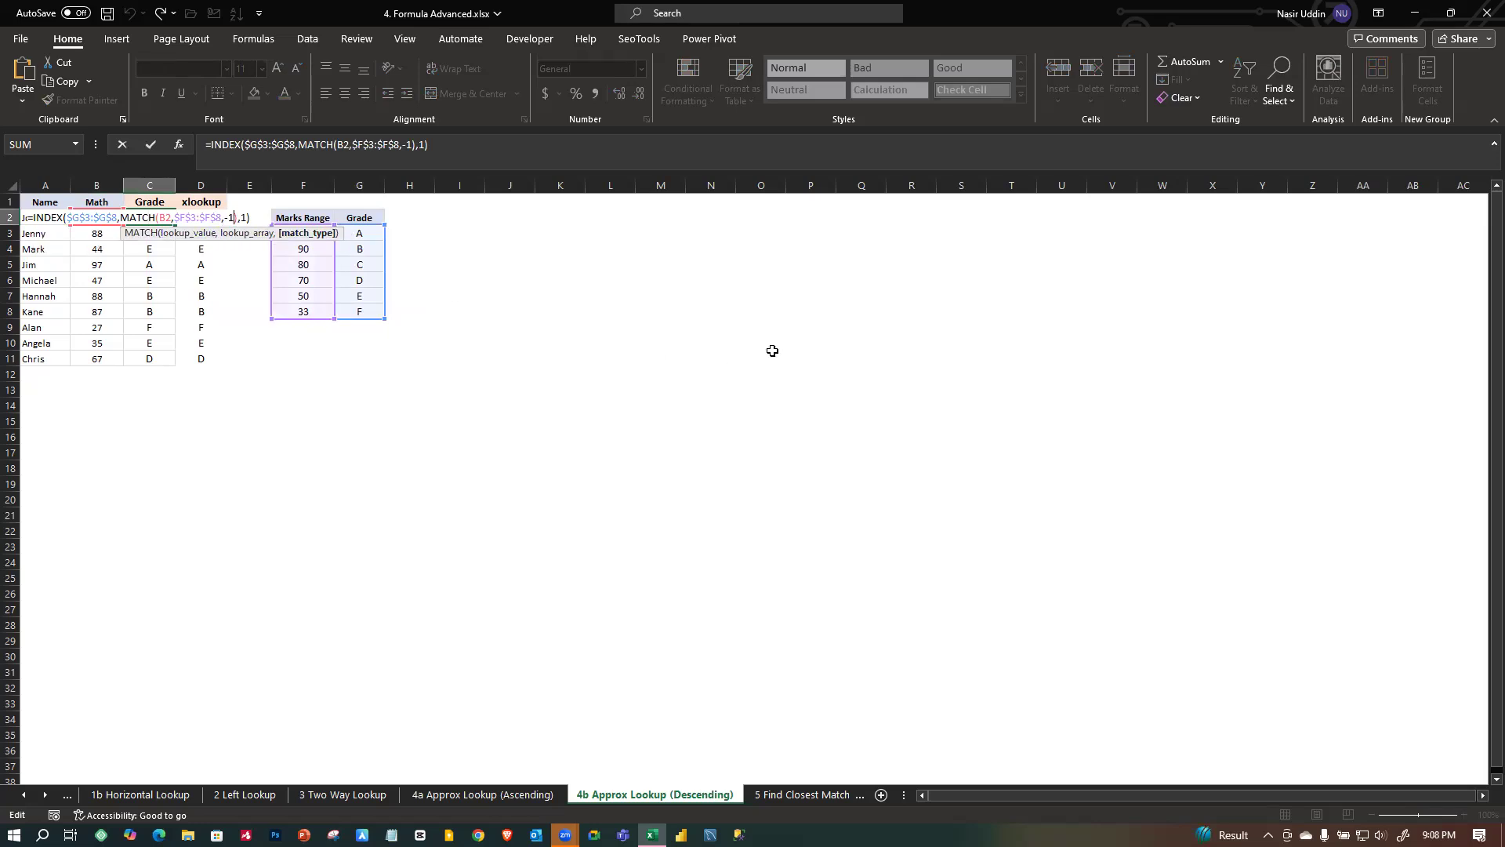
key("Return")
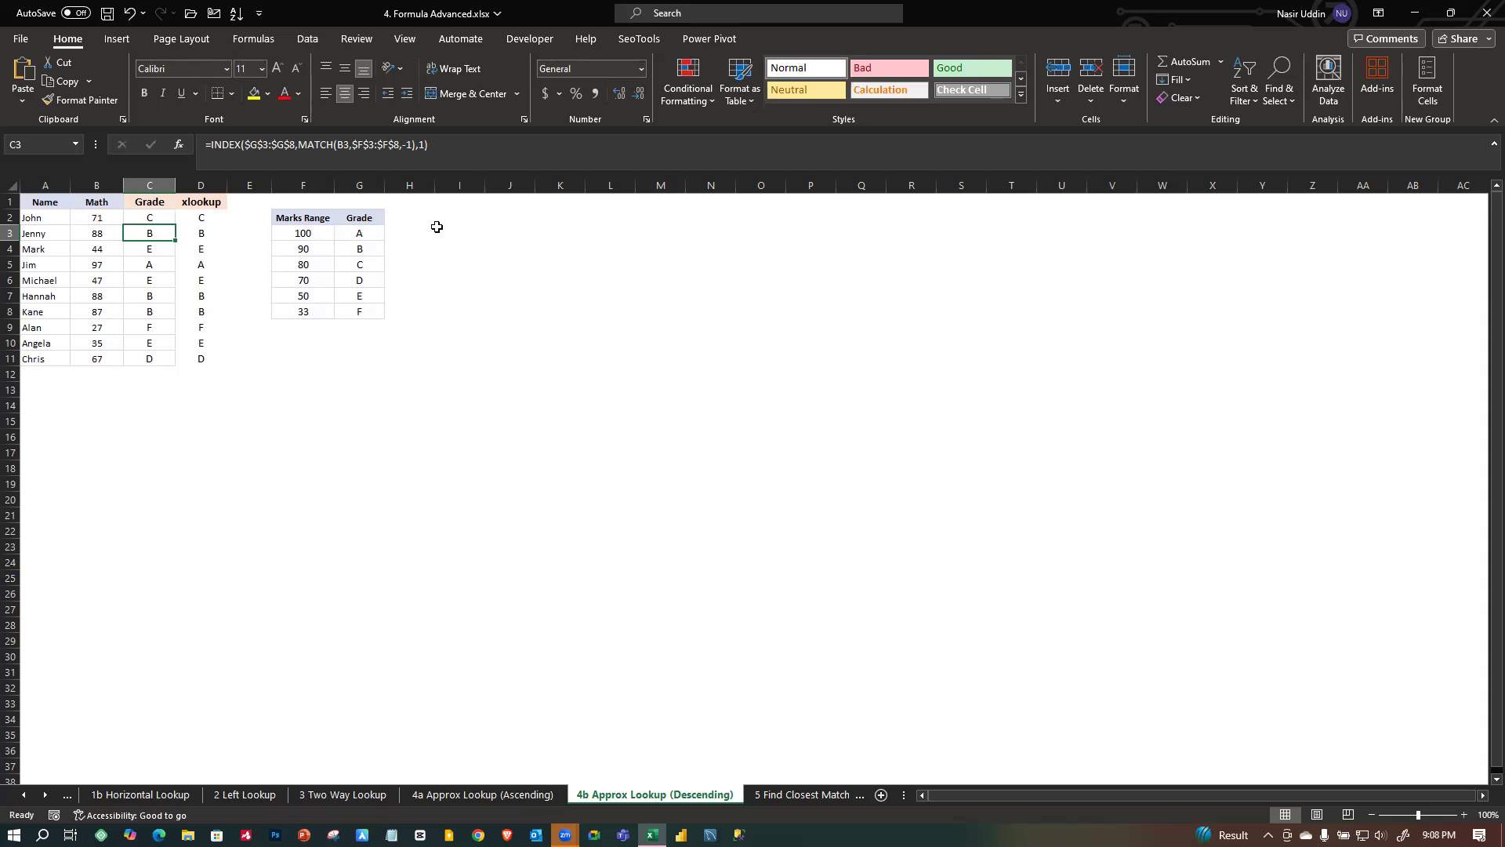
Clear the match type in the C2 MATCH function and choose -1, Greater than, again.
double_click(145, 217)
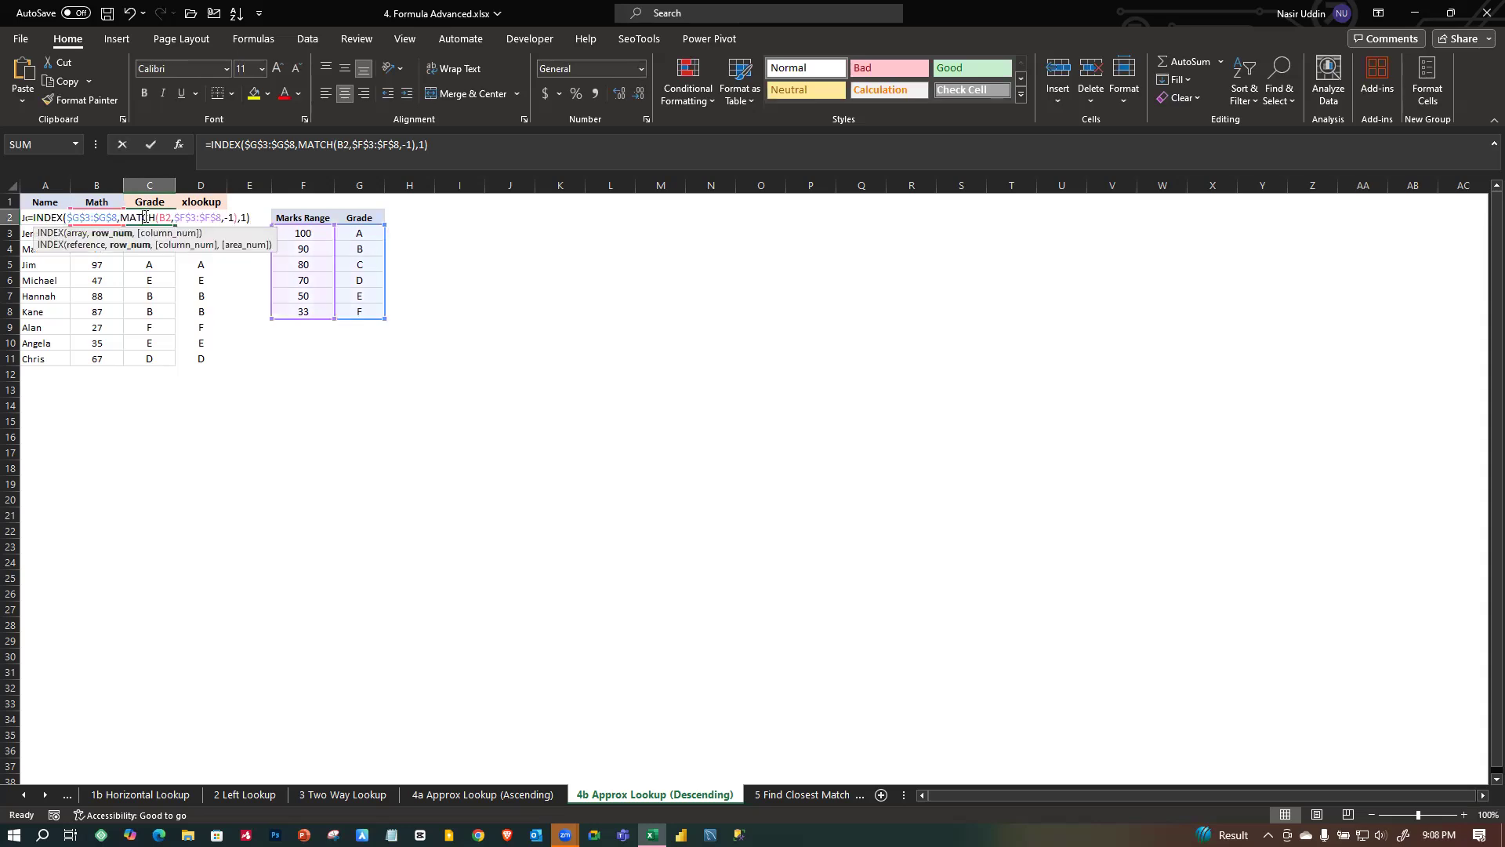
left_click(234, 217)
key("BackSpace")
key("BackSpace")
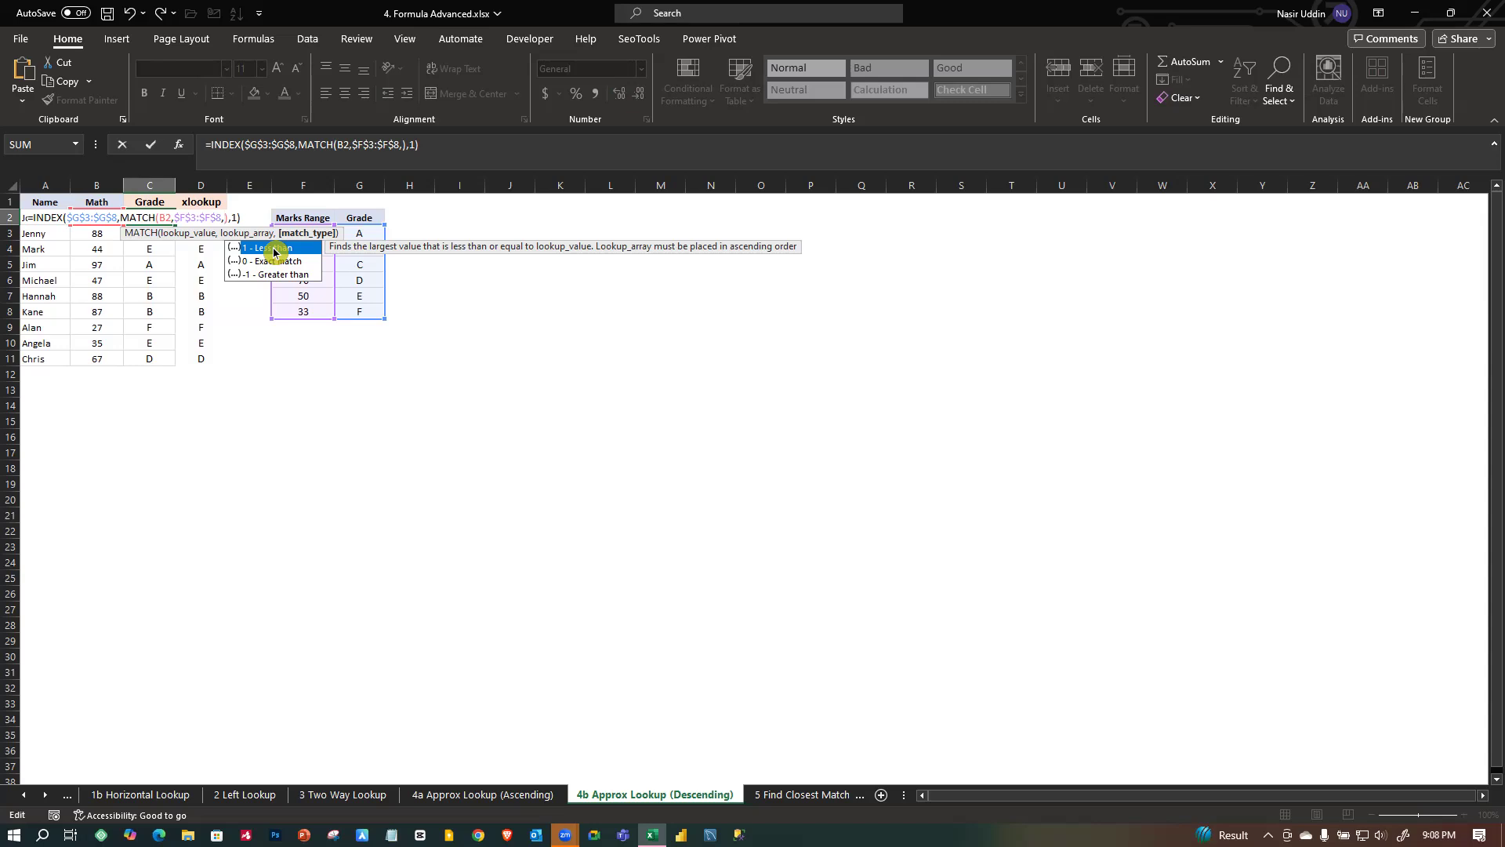
key("Down")
key("Down")
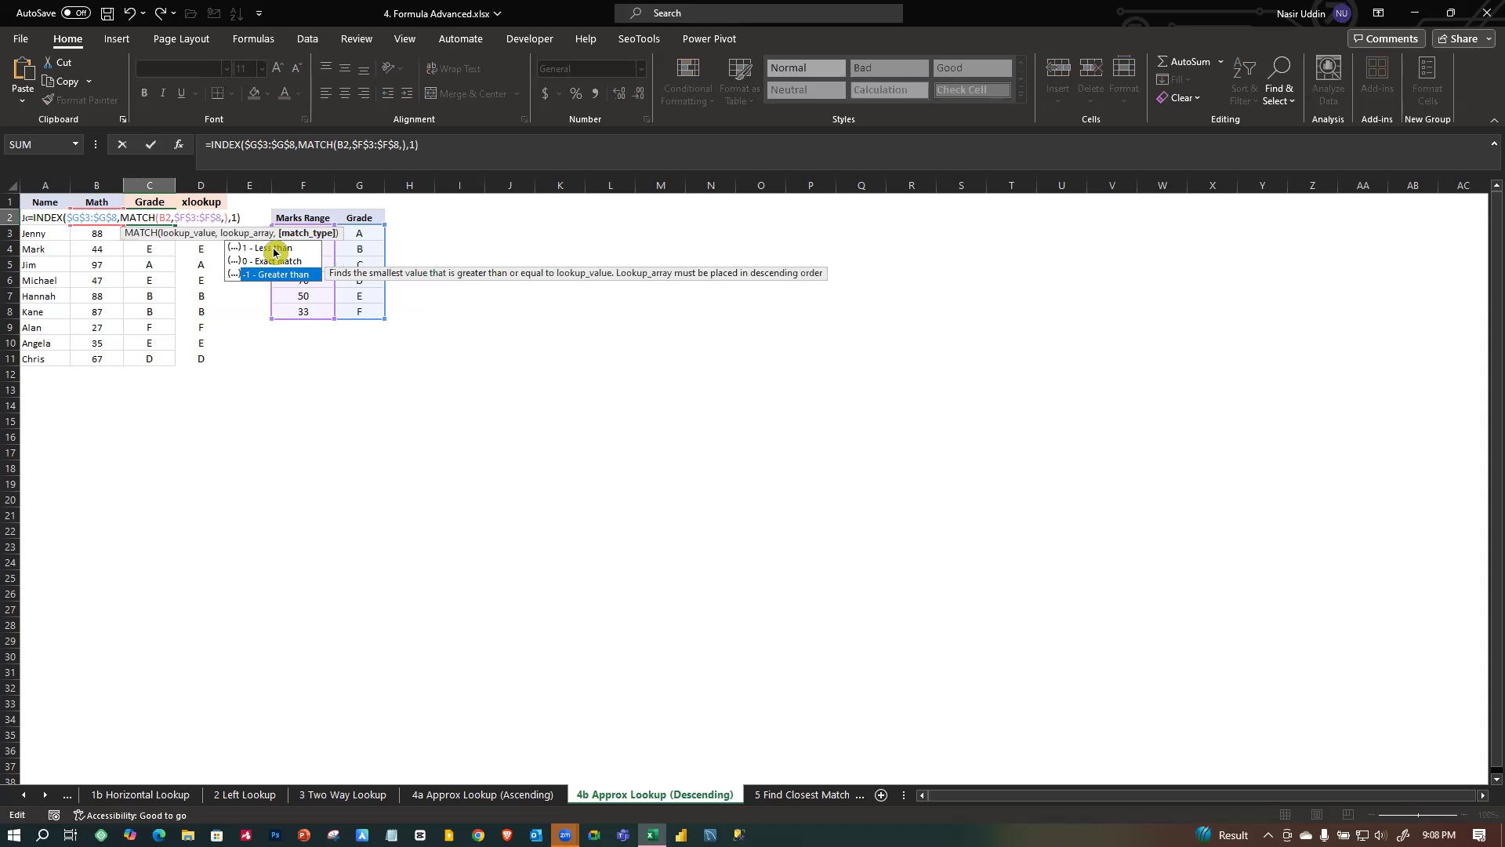
key("Tab")
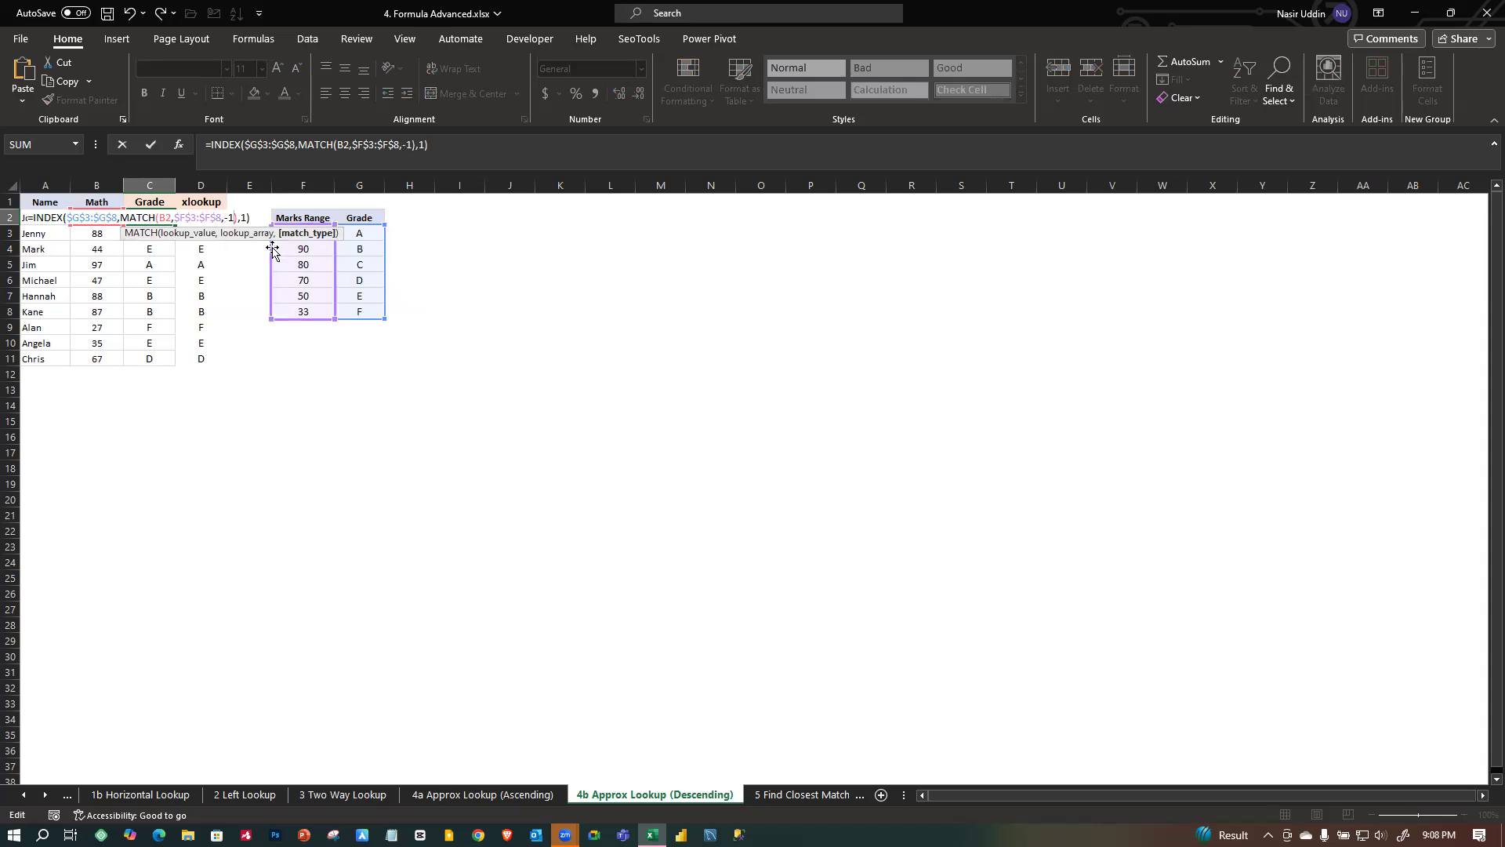
key("Return")
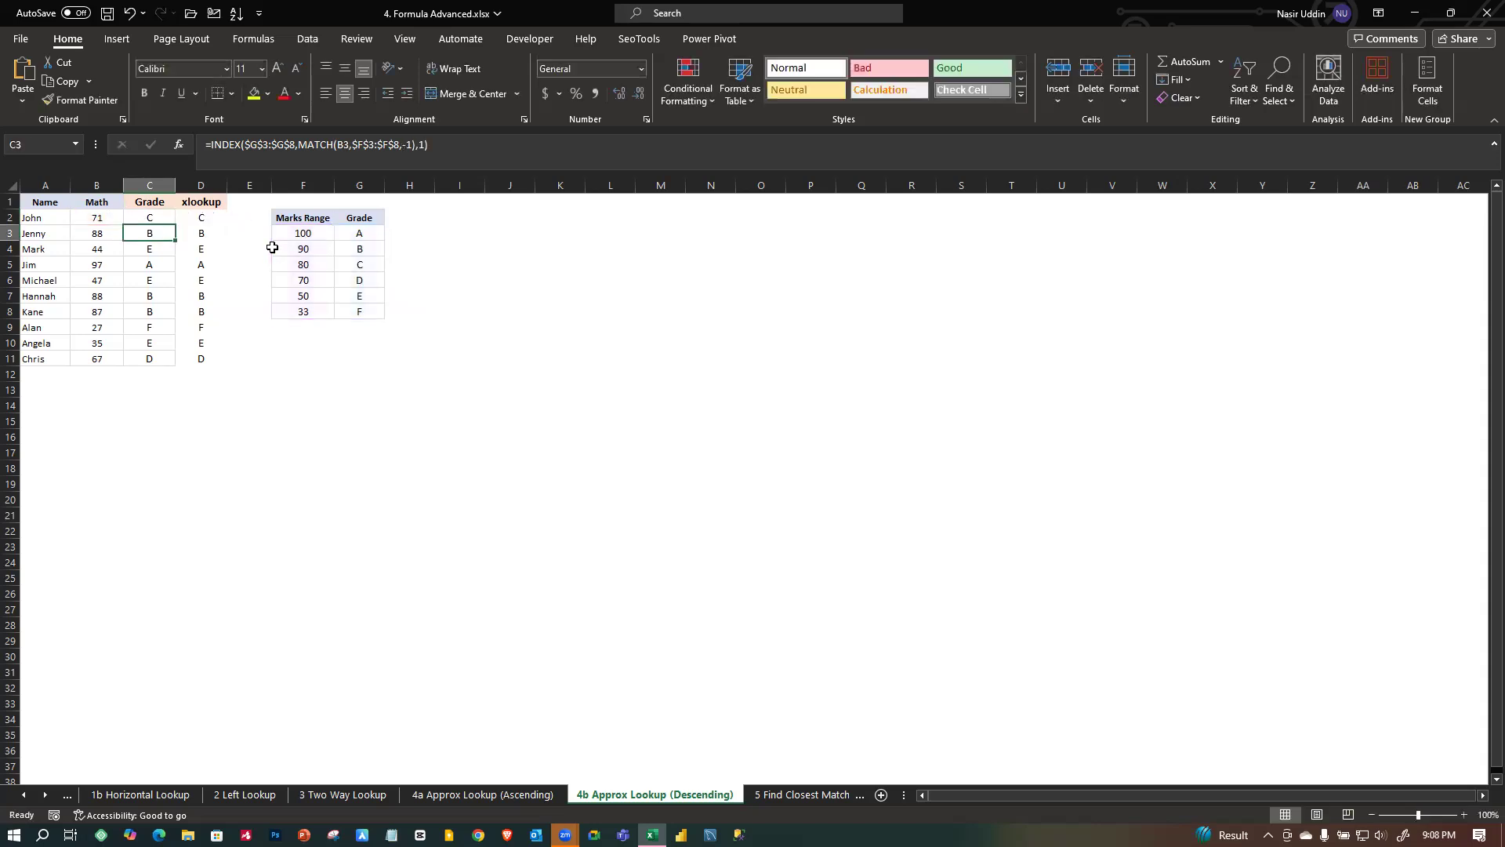
Compare the mark in B2 with the 70 and 80 rows of the marks range table and their grades.
left_click(101, 222)
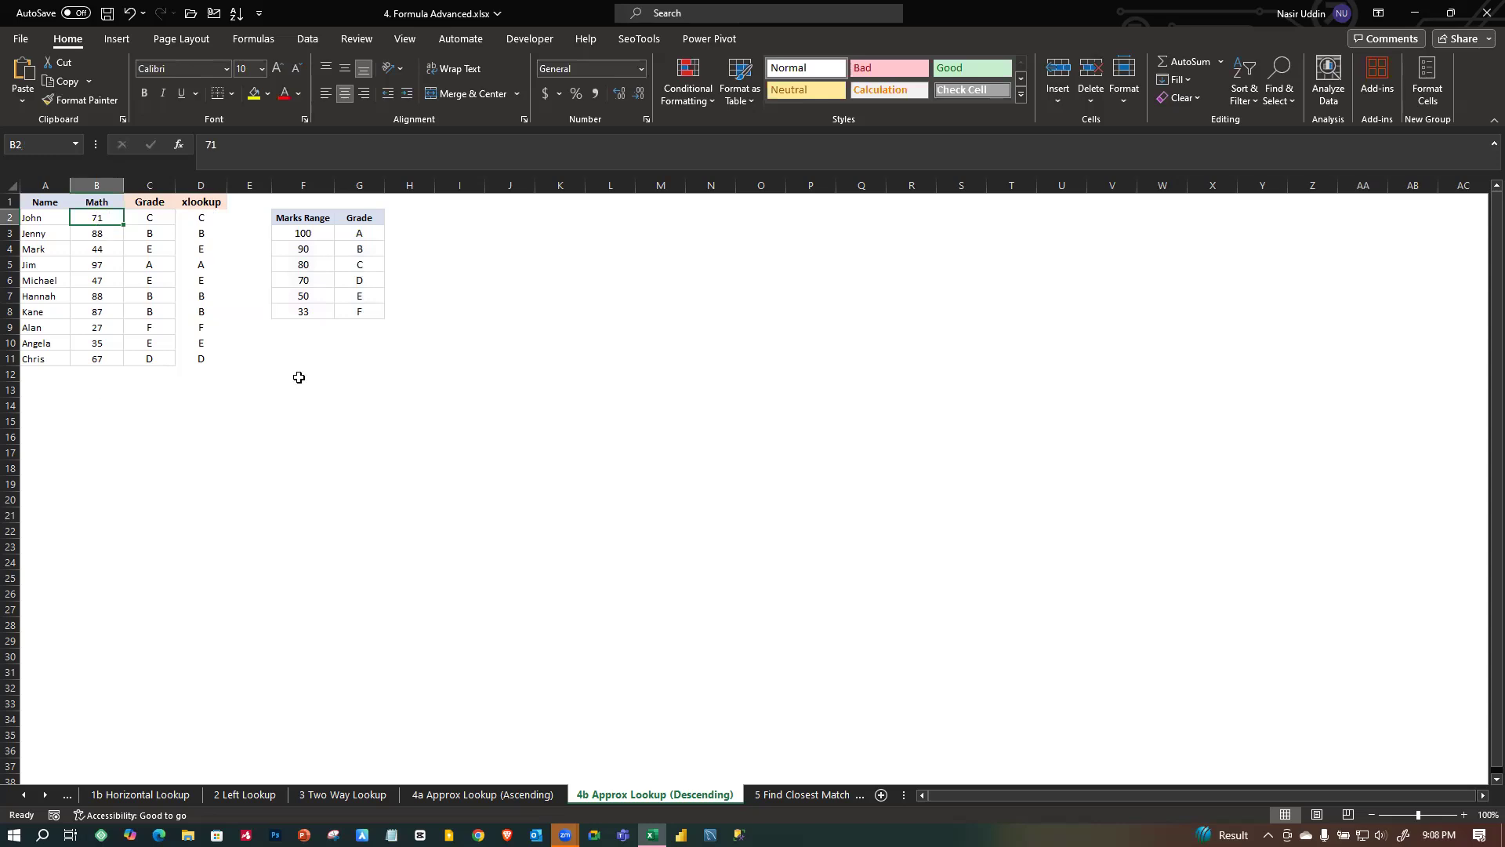
left_click(394, 327)
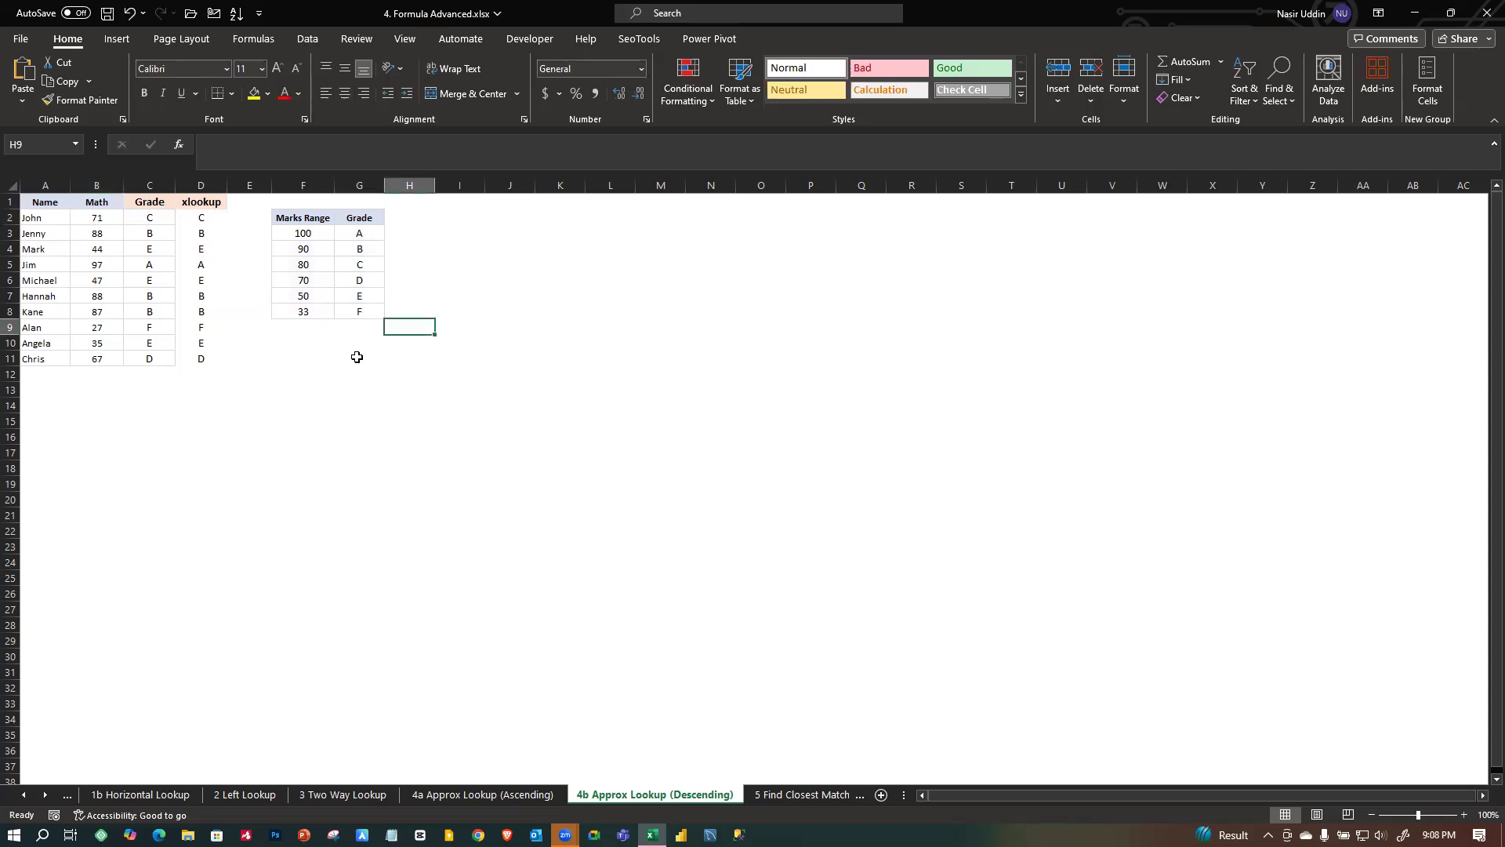
left_click(92, 218)
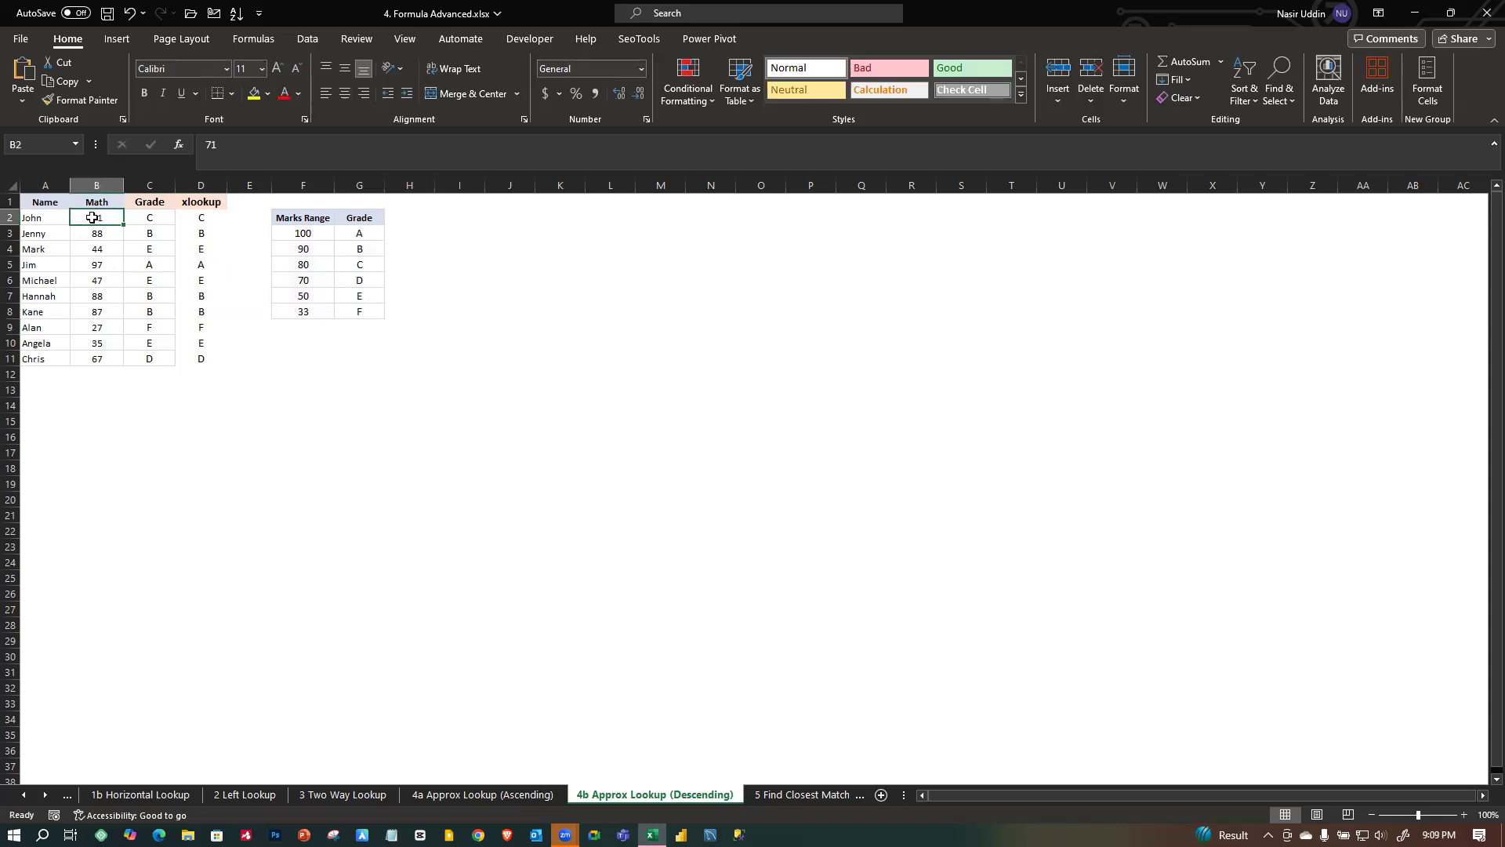
left_click(305, 281)
left_click(360, 280)
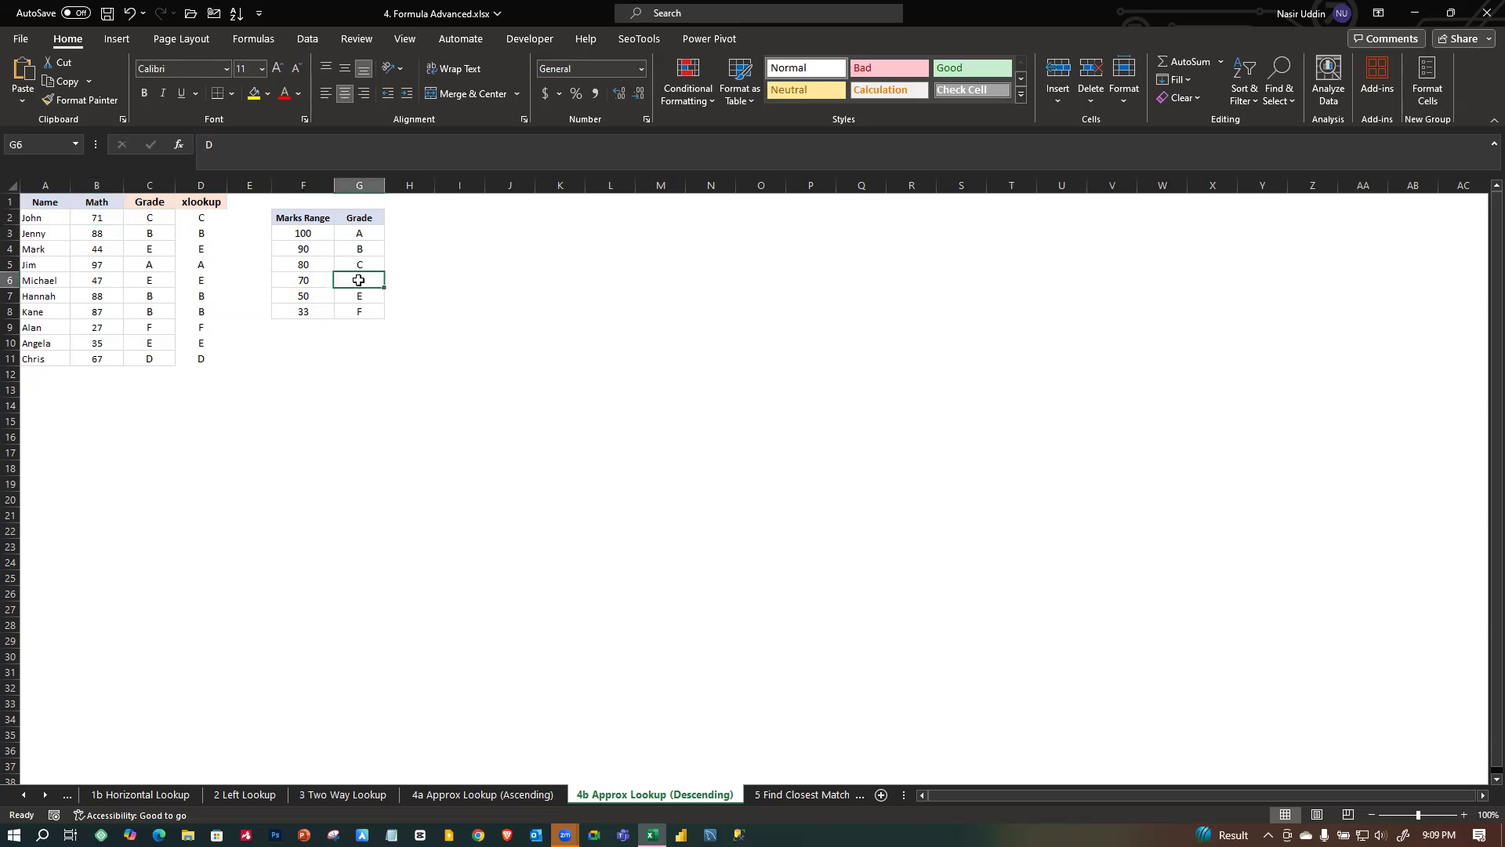
left_click(313, 280)
left_click(375, 281)
left_click(295, 282)
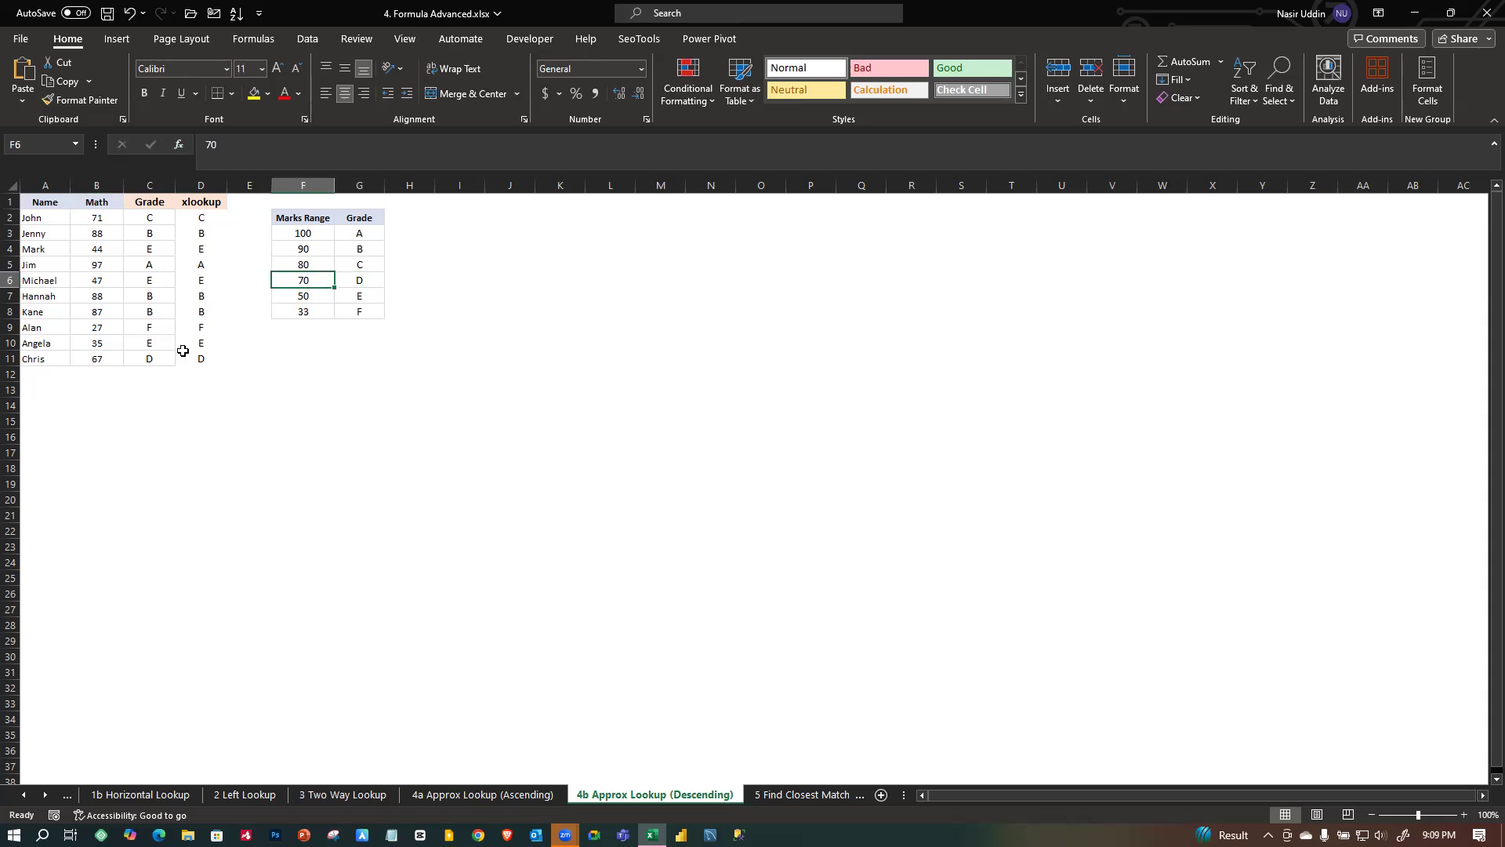
left_click(304, 265)
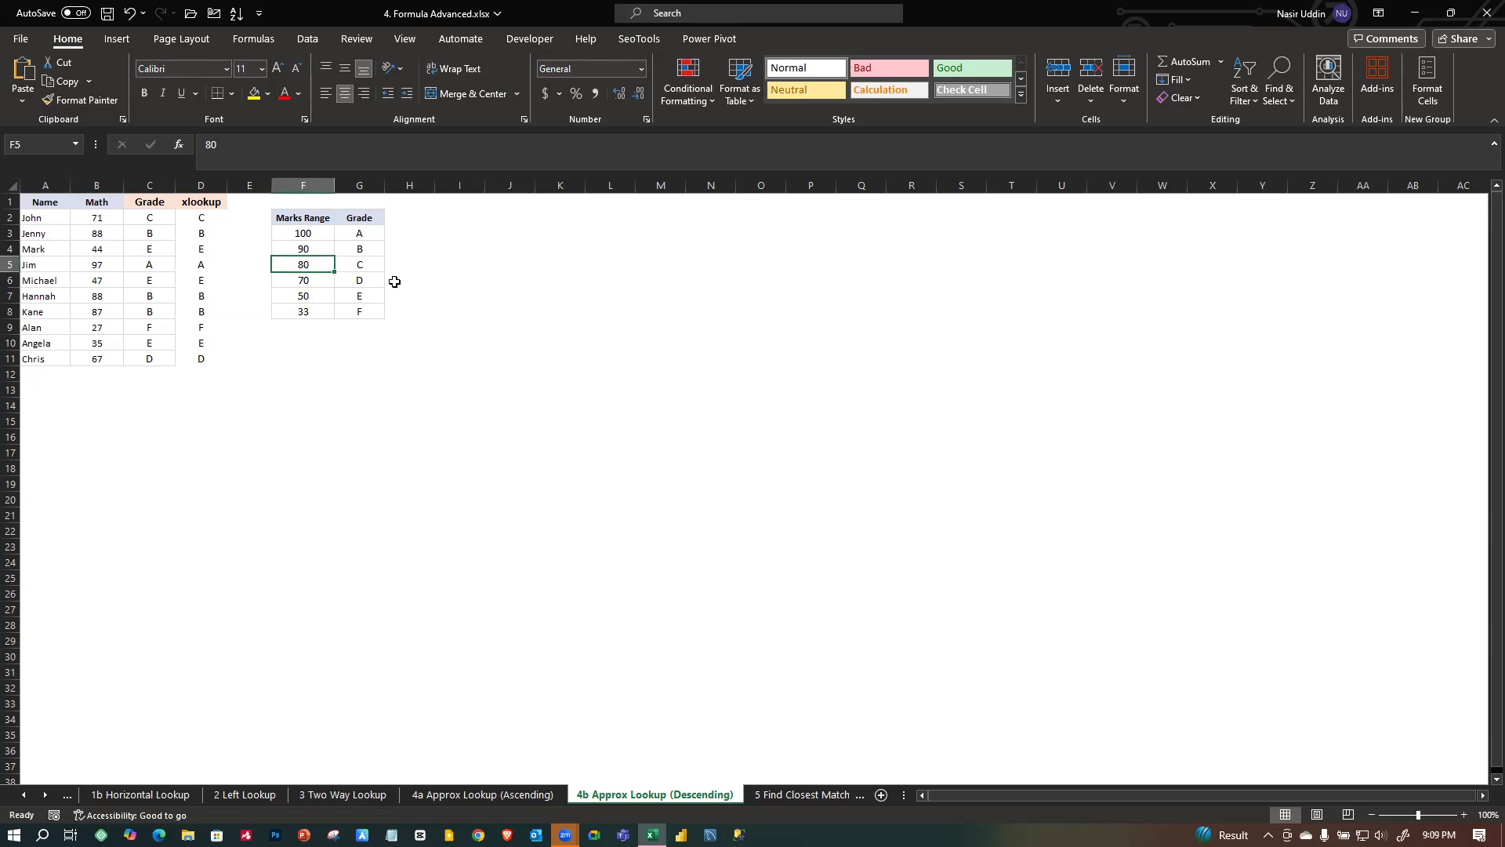
left_click(372, 264)
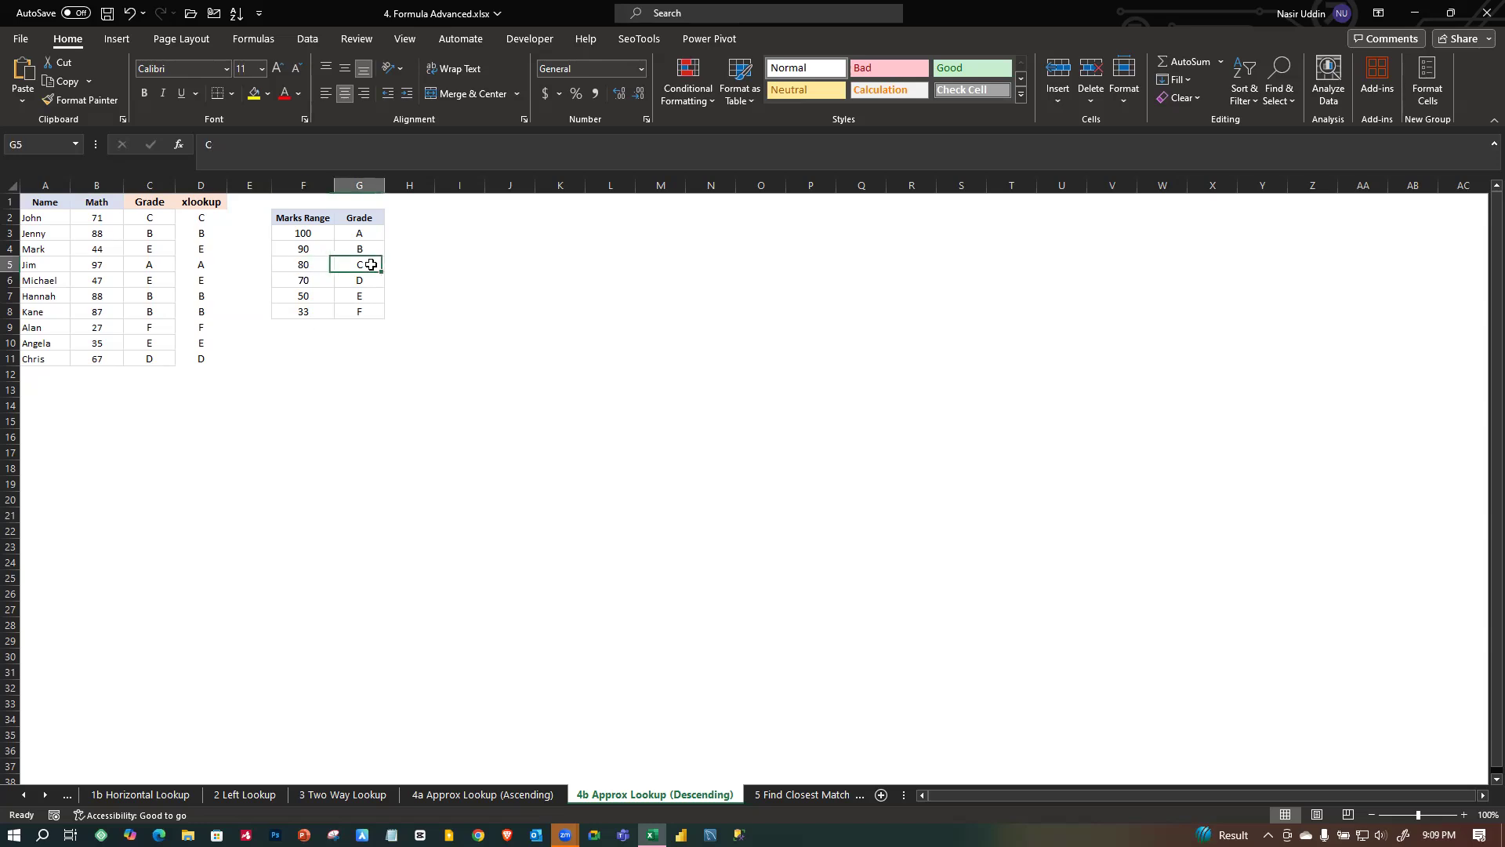
Check the C2 grade against the grade table and inspect the MATCH type in its formula without changing it.
left_click(161, 226)
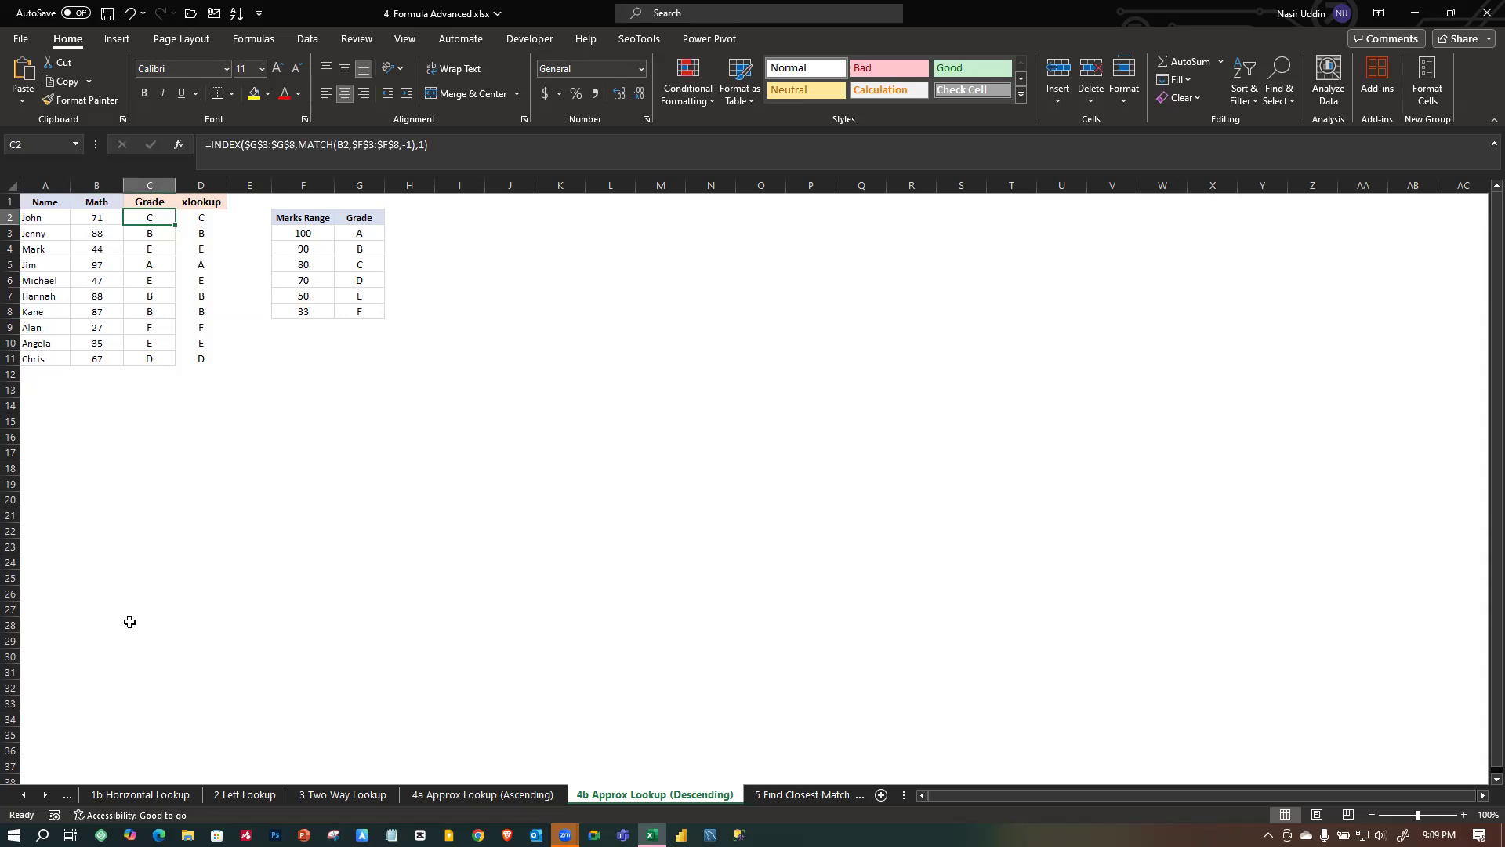
left_click(362, 269)
left_click(349, 294)
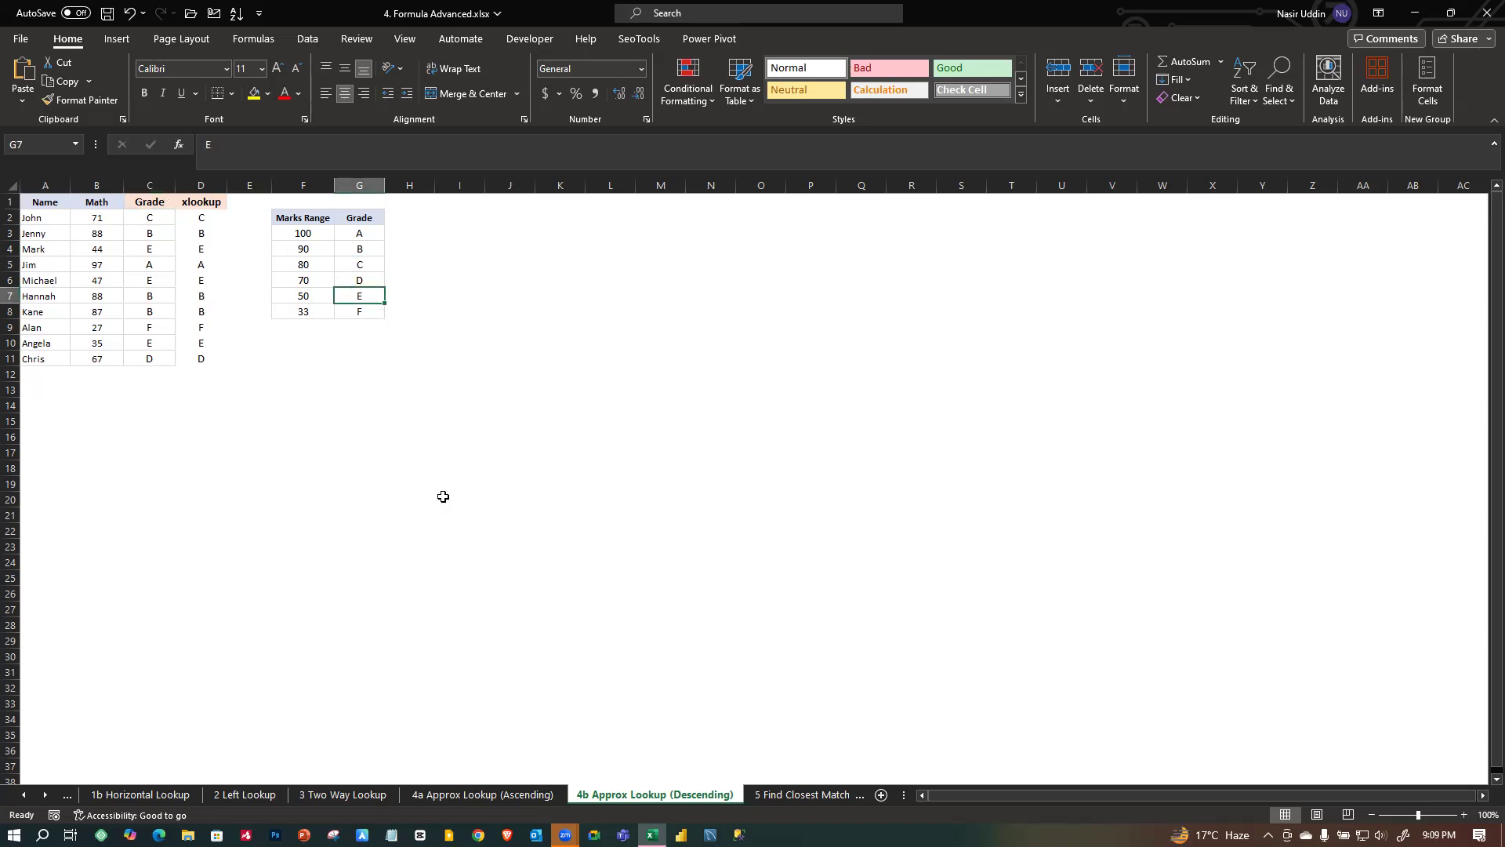
left_click(149, 222)
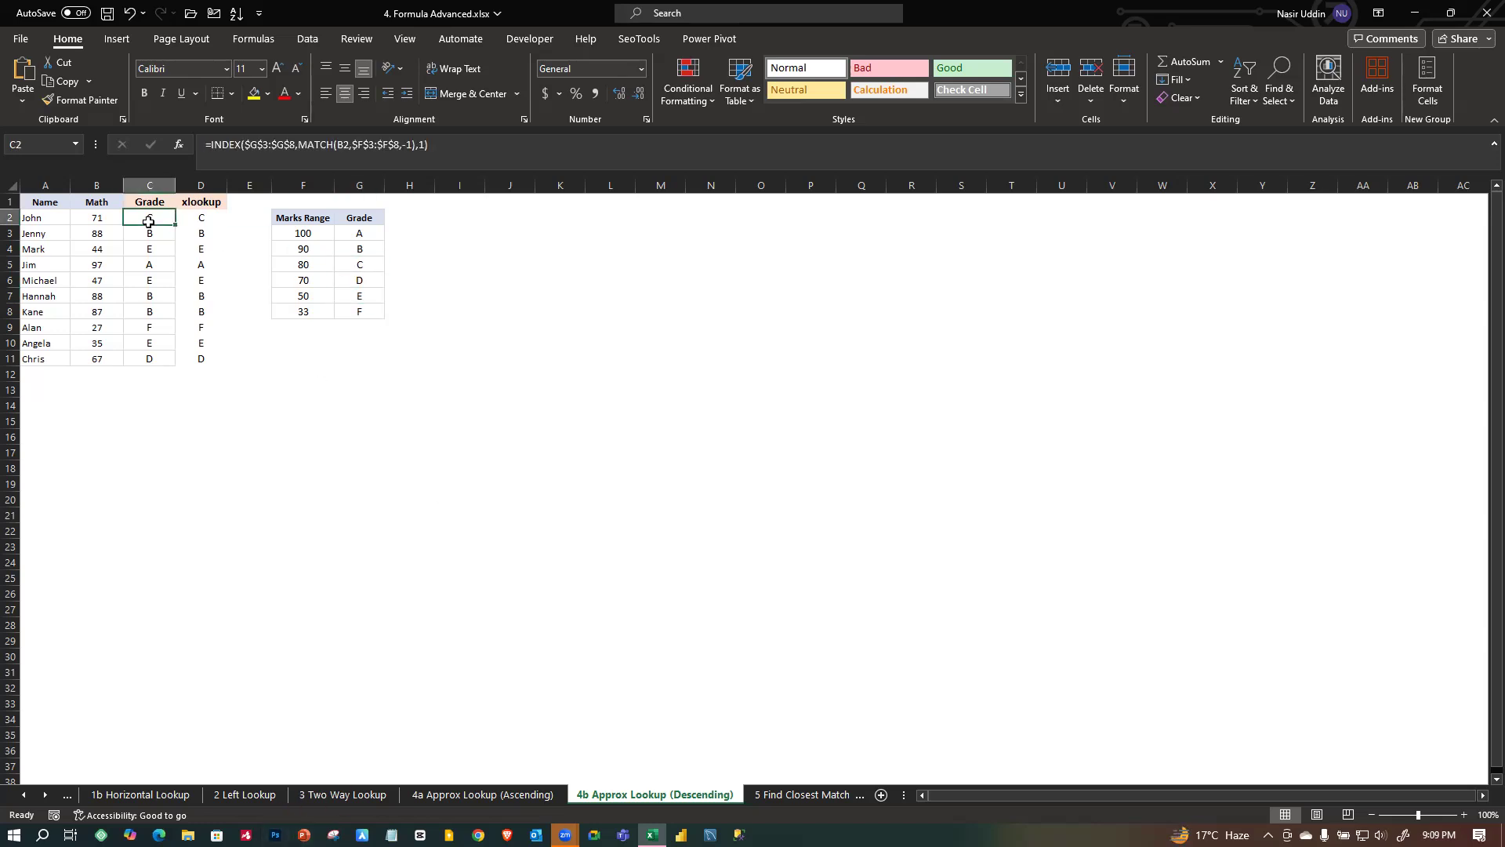
double_click(149, 222)
left_click(229, 217)
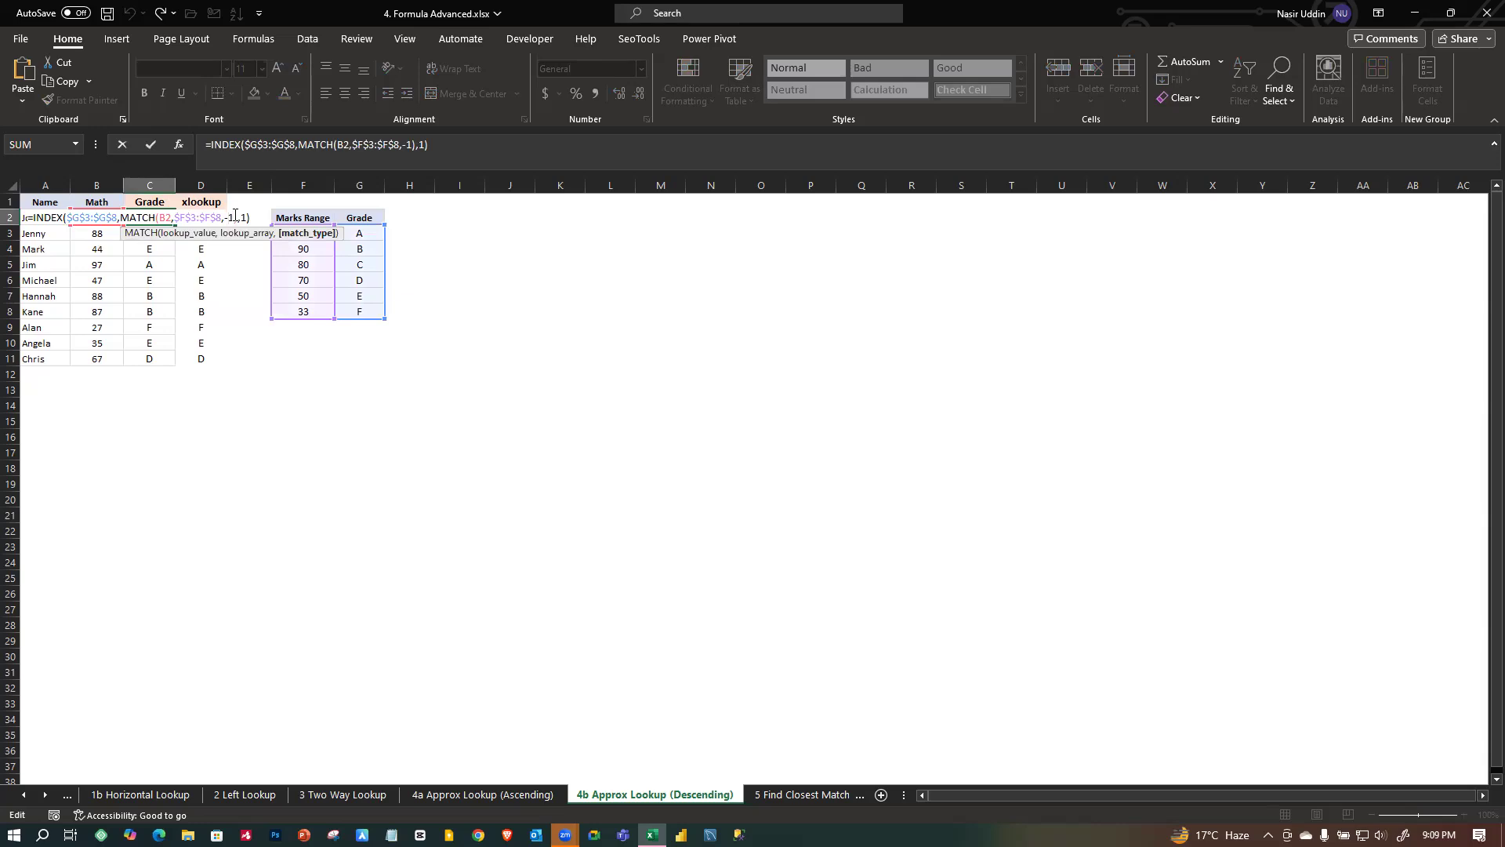
key("Escape")
Examine the match mode options of the D2 XLOOKUP and keep mode 1, exact match or next larger item.
left_click(211, 218)
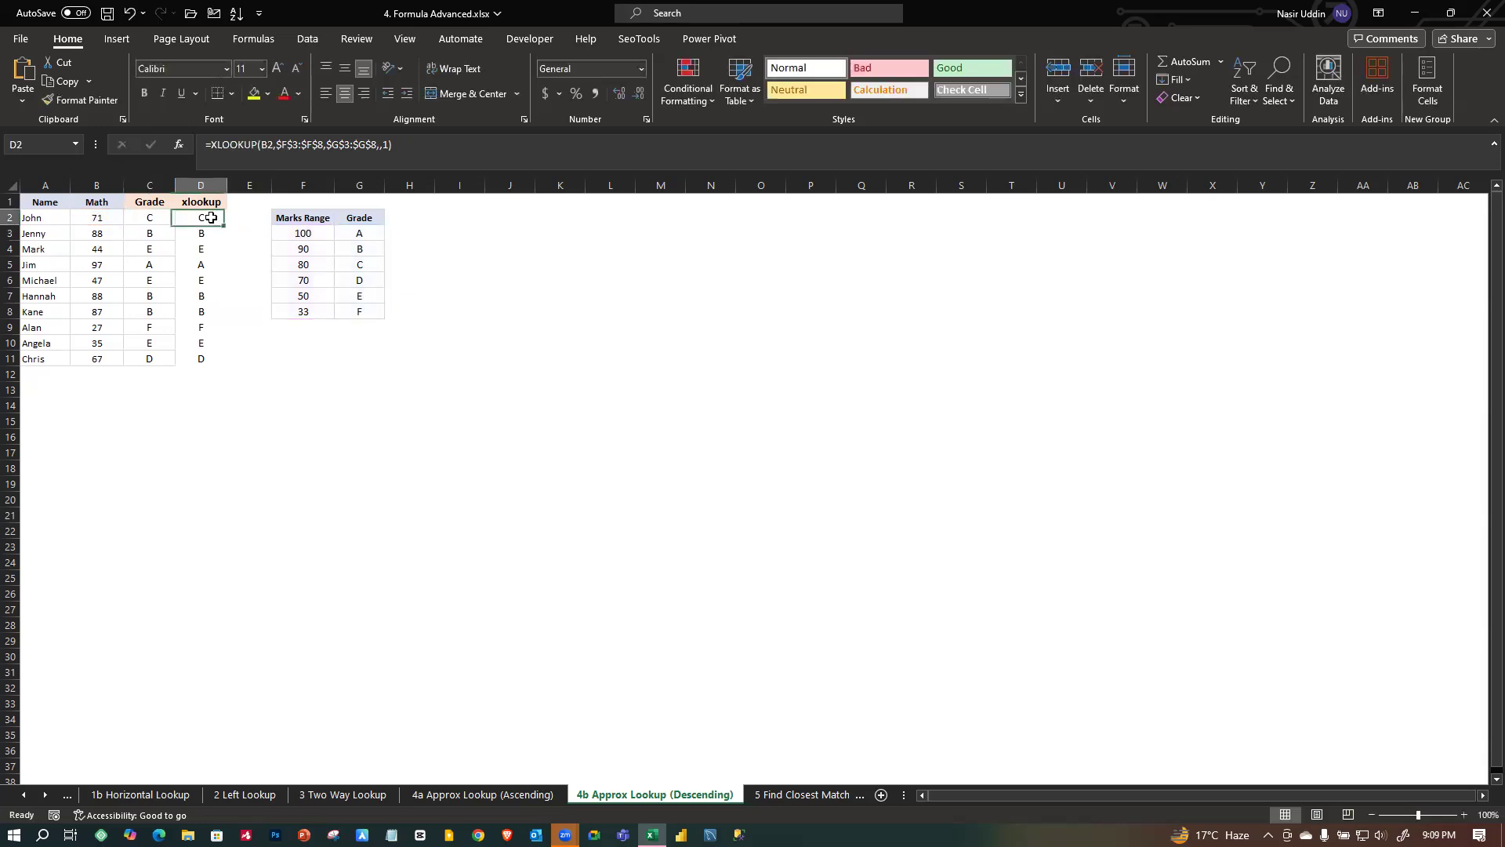
double_click(211, 218)
left_click(252, 218)
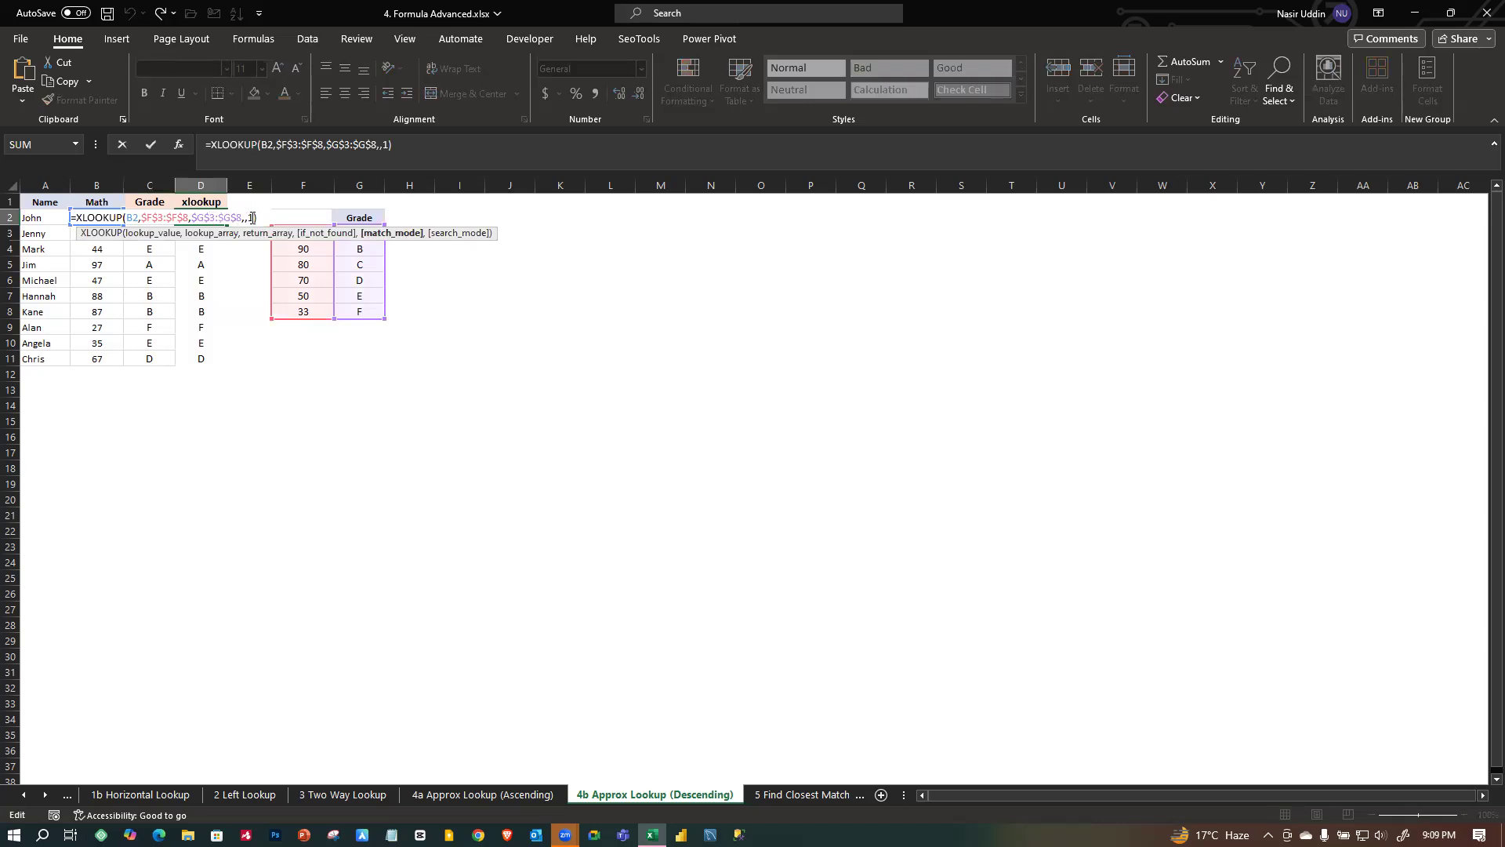
key("BackSpace")
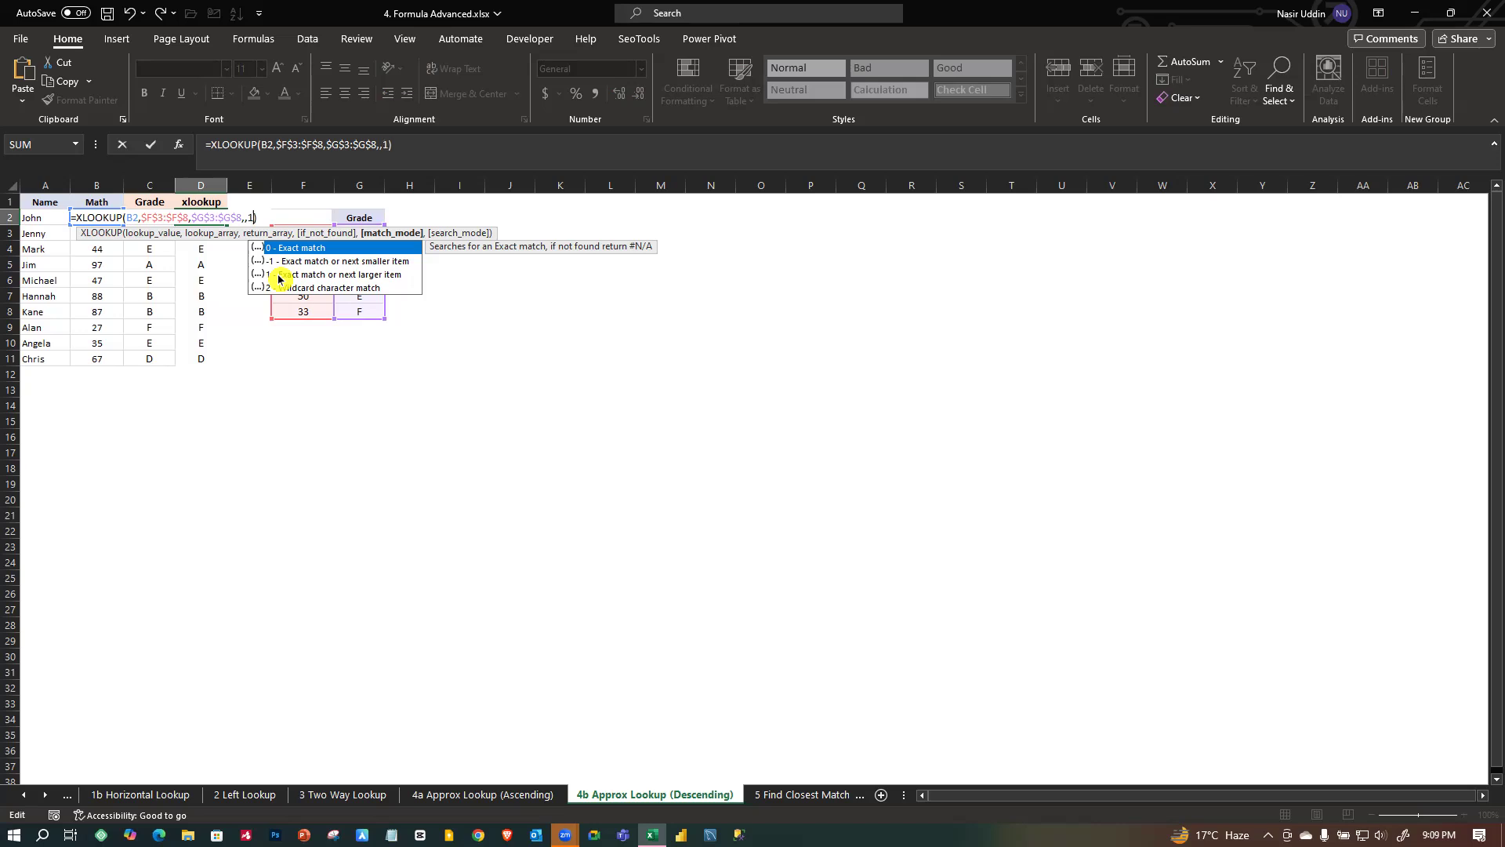
key("Return")
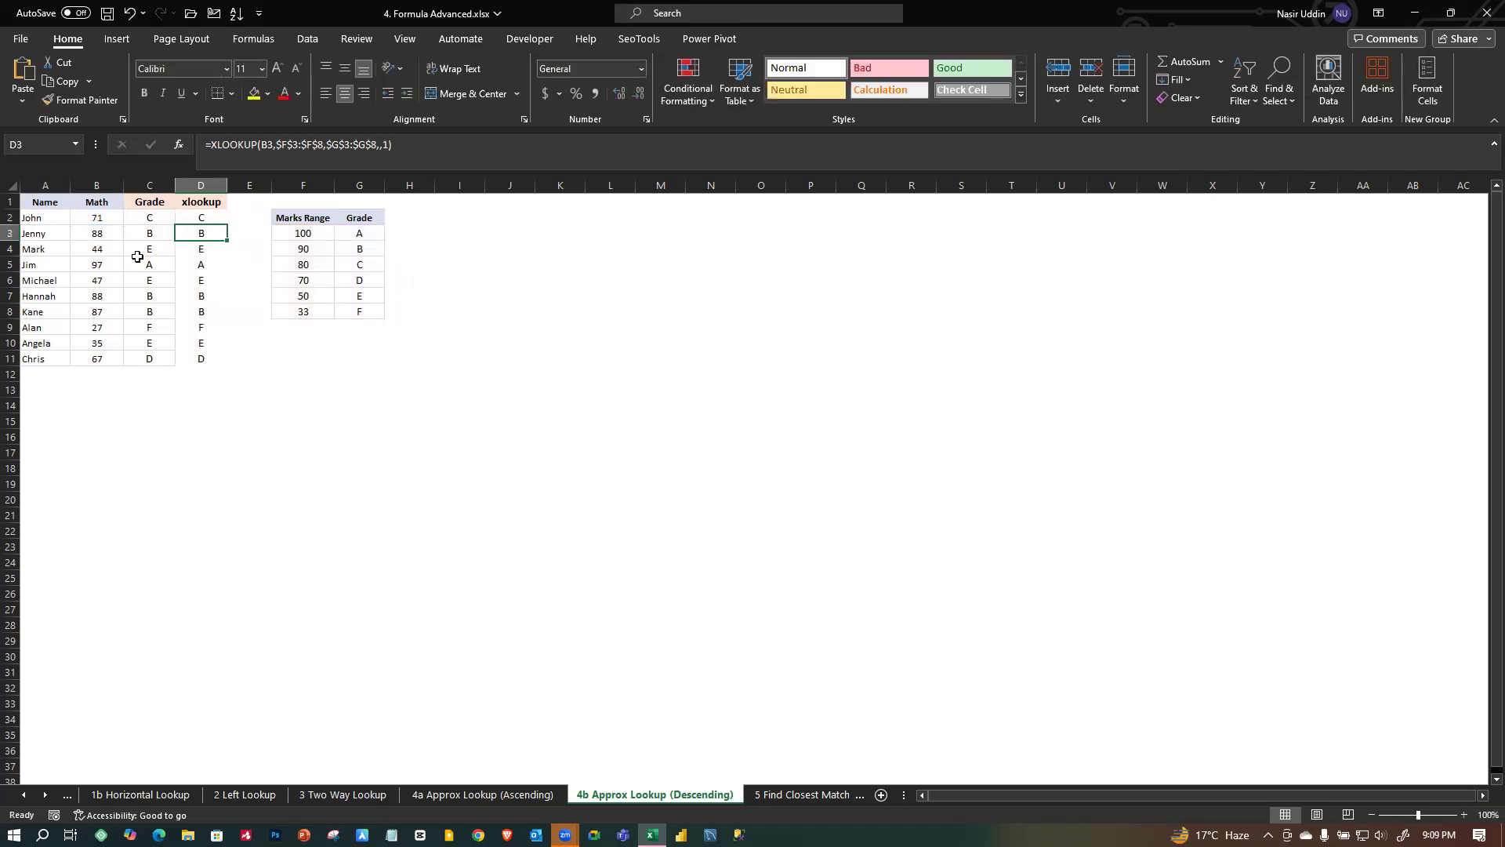
Compare the grade table and results on the descending sheet with those on the 4a Approx Lookup (Ascending) sheet.
left_click(141, 263)
left_click(347, 260)
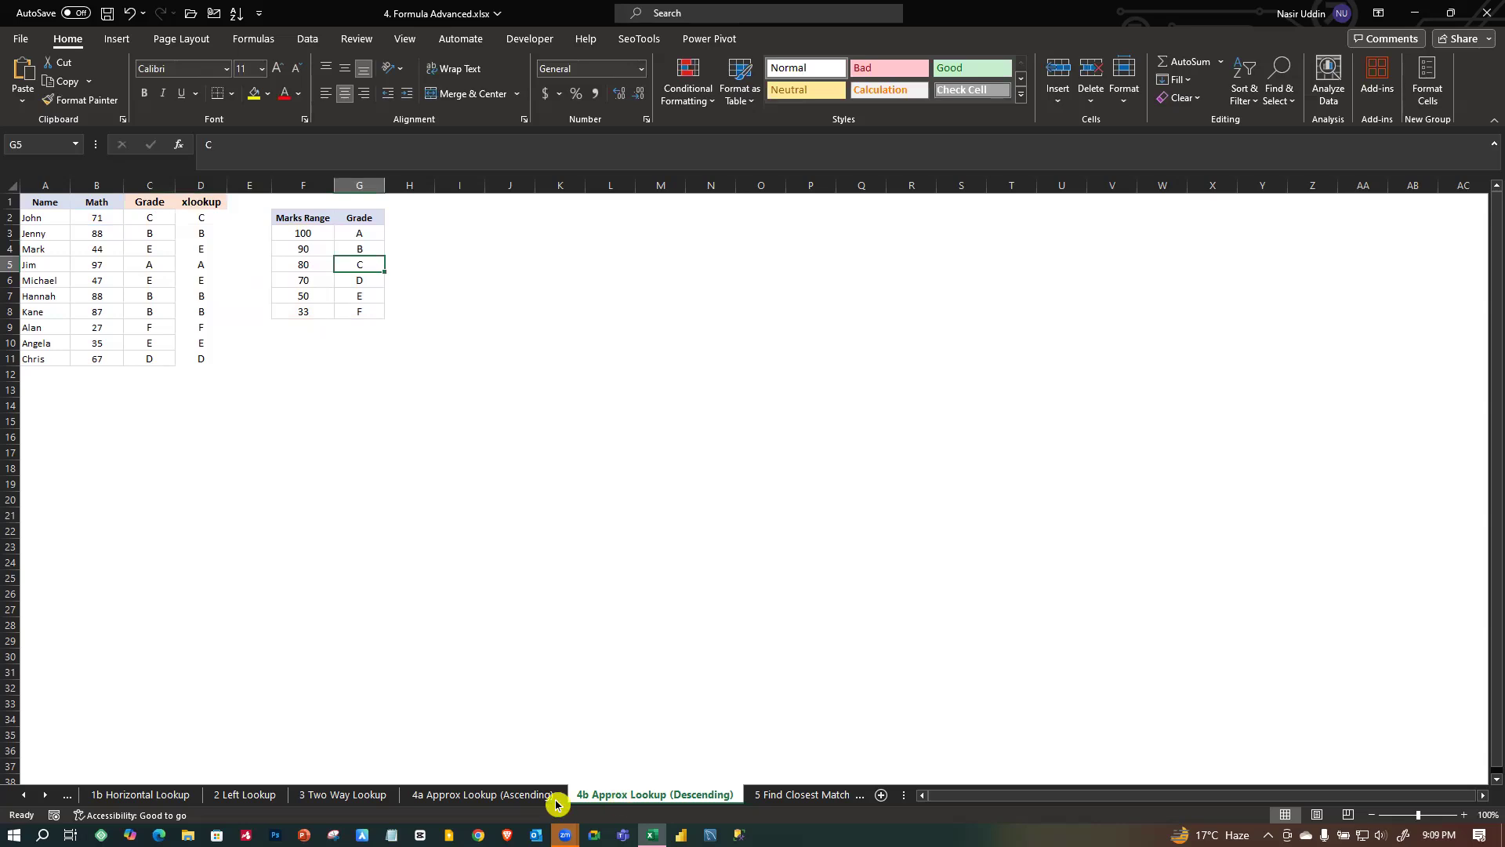
left_click(513, 796)
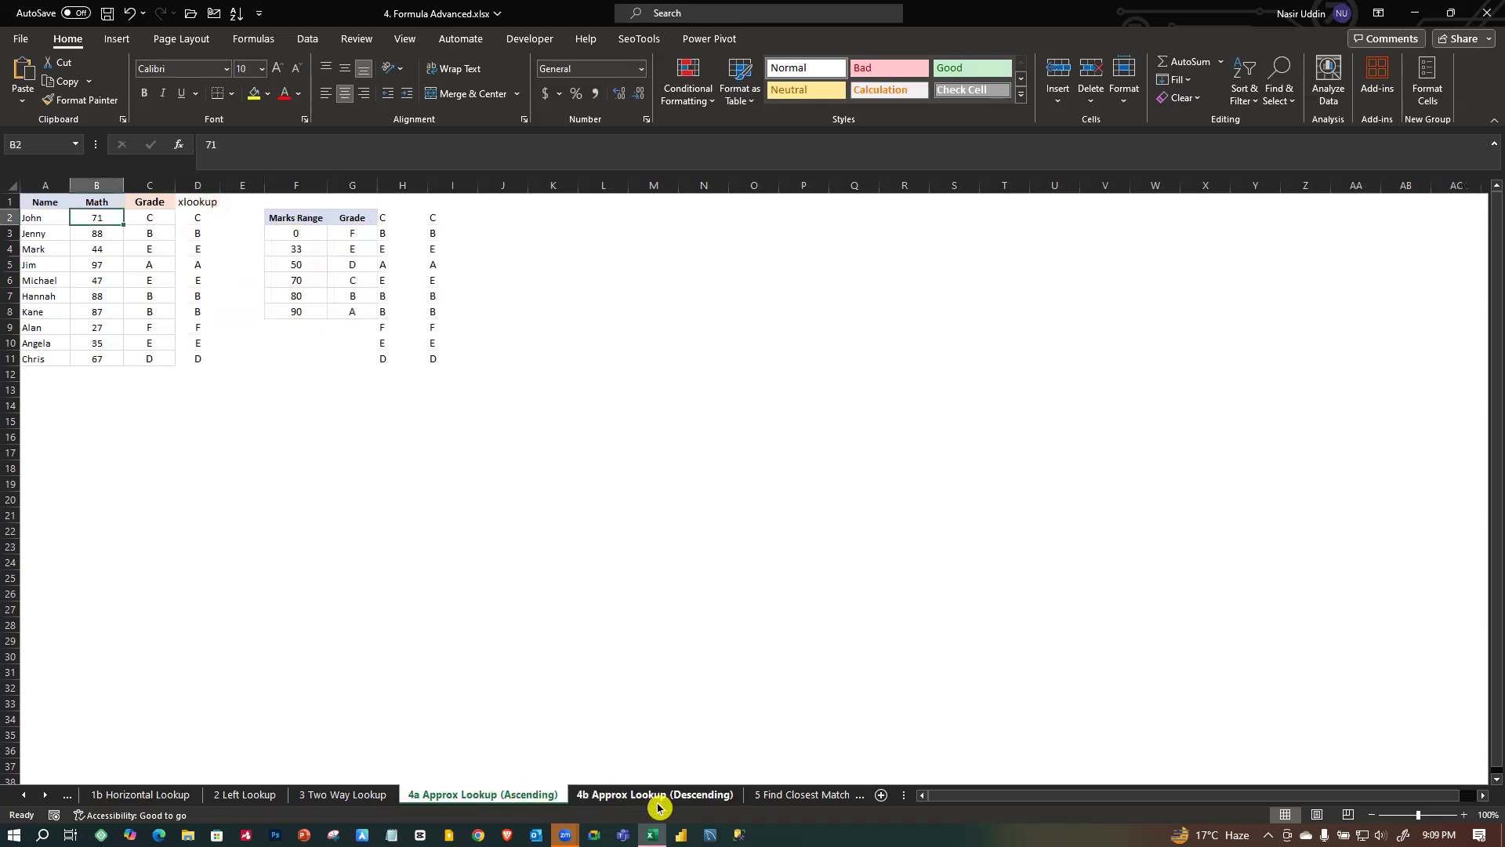
left_click(662, 796)
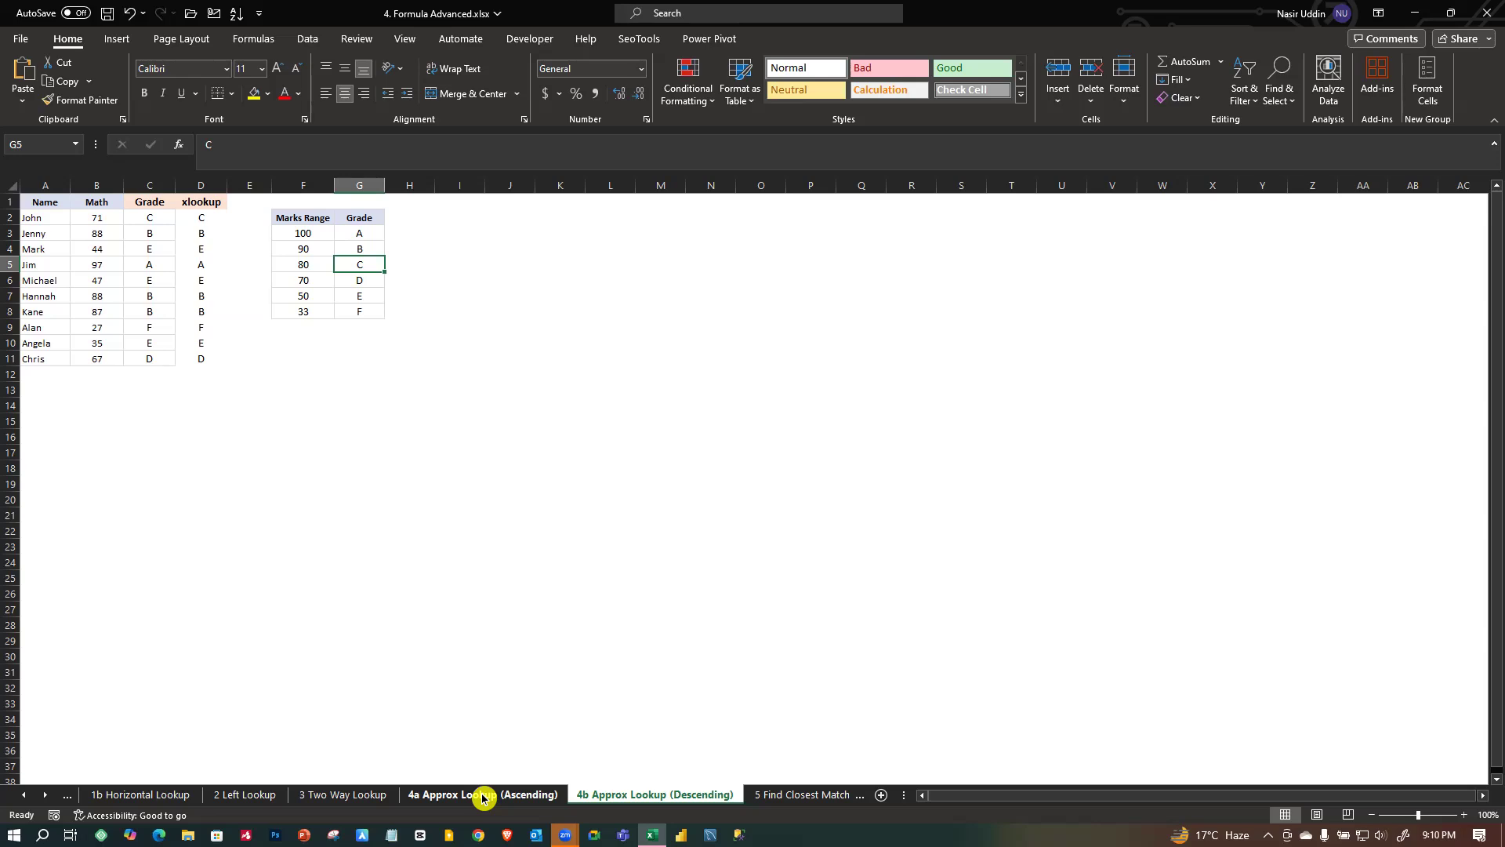
left_click(411, 794)
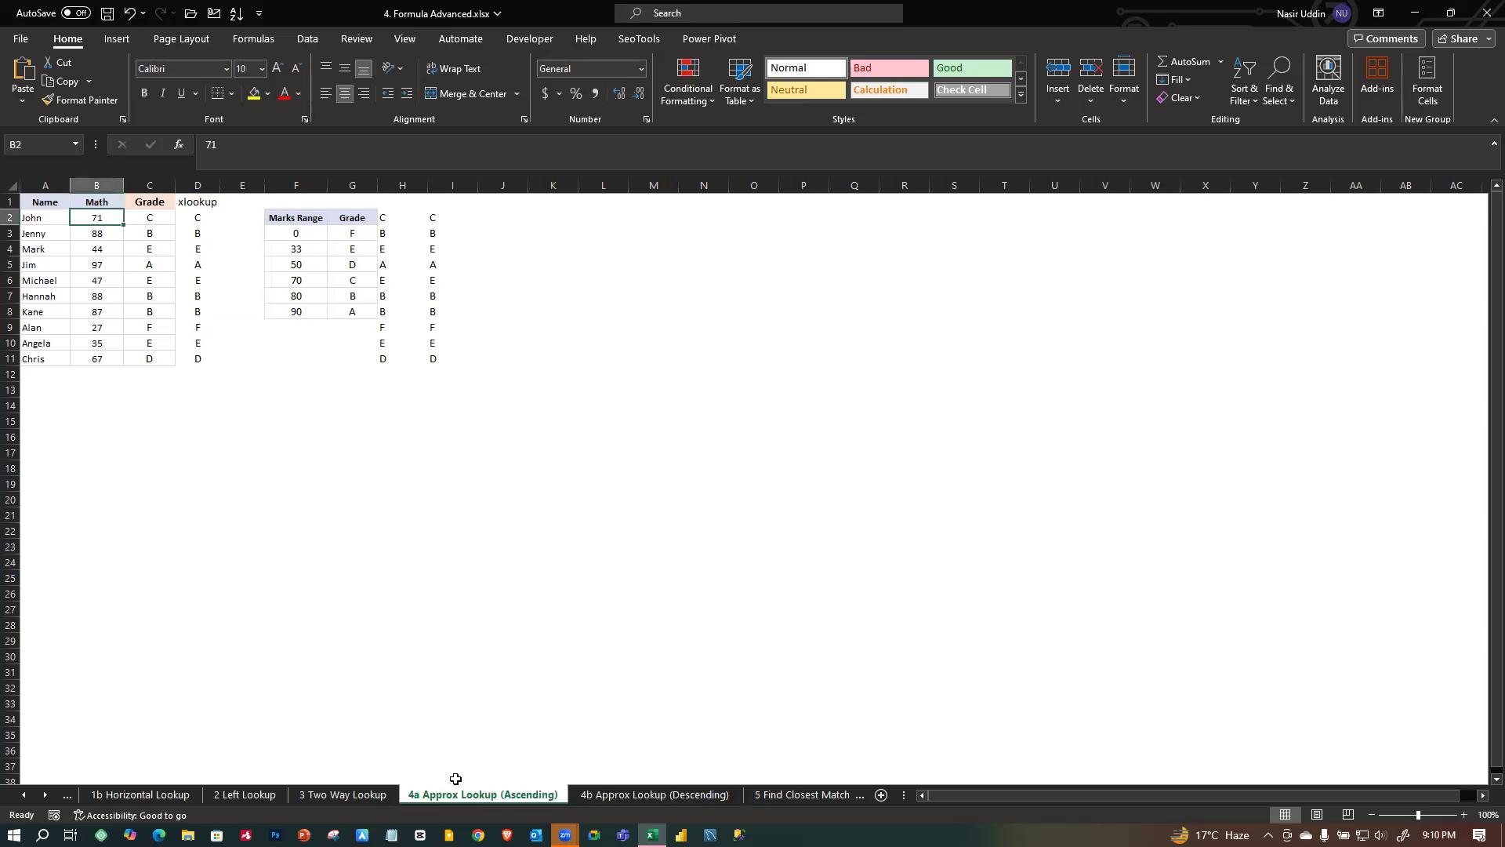
left_click(637, 794)
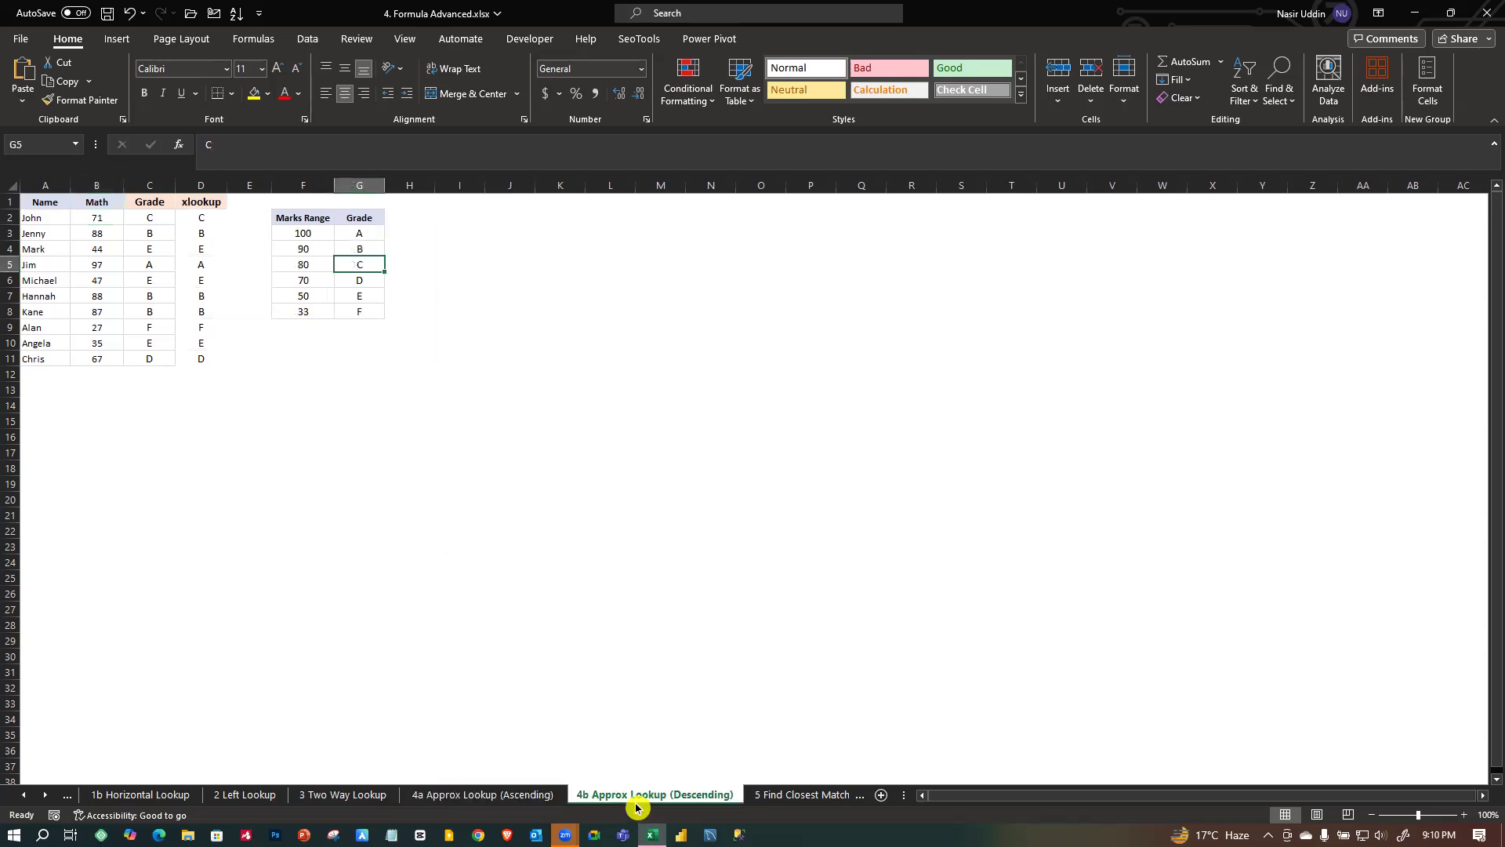
Open the 5 Find Closest Match sheet and examine the Name and Experience (Years) table in A1:B15.
left_click(786, 796)
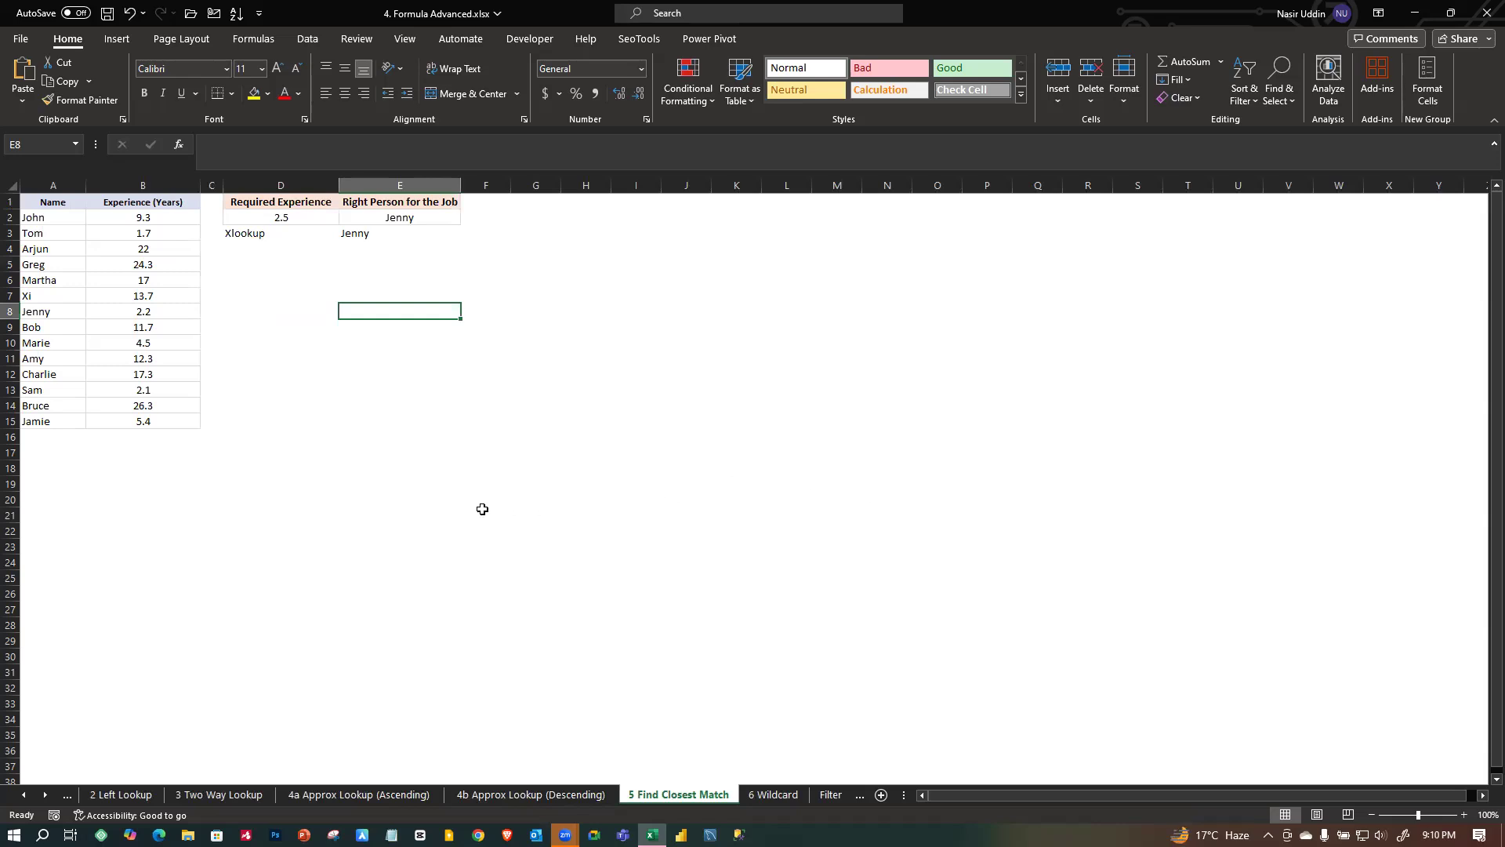
left_click(437, 483)
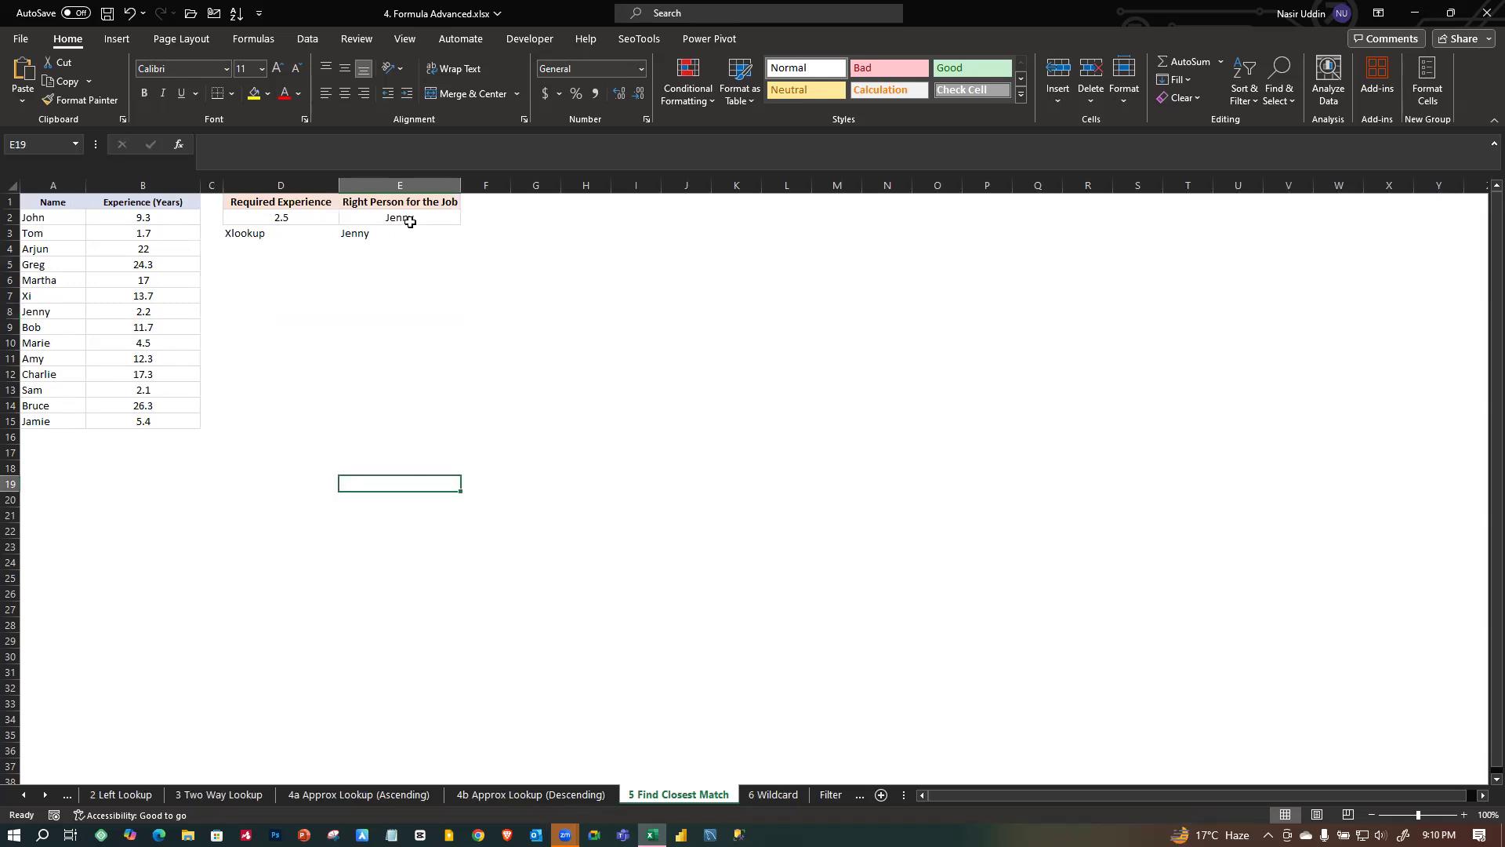
left_click(335, 376)
left_click_drag(57, 206, 159, 423)
left_click(436, 297)
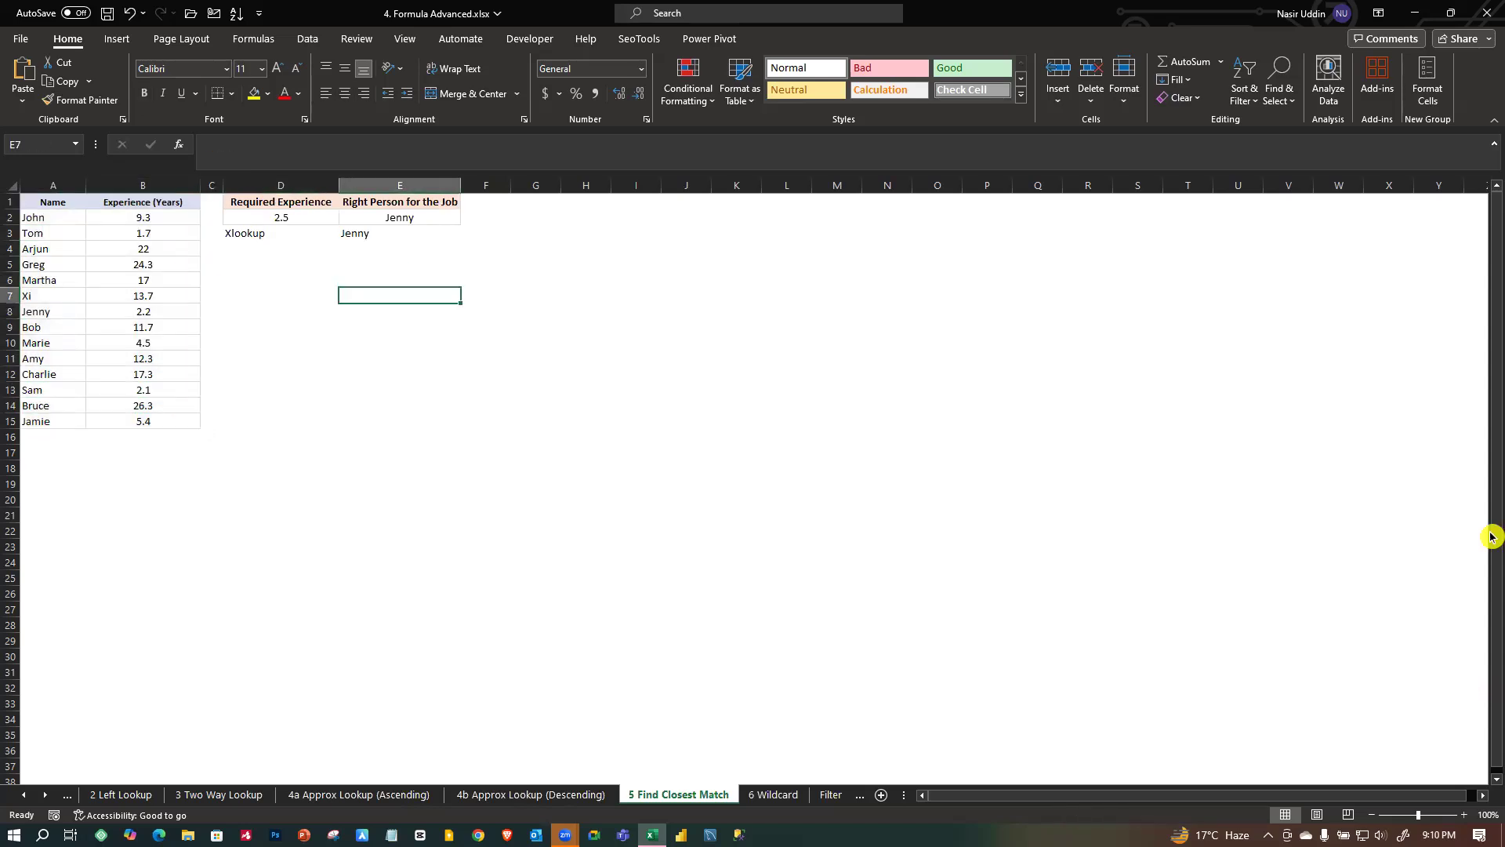
left_click(33, 233)
left_click(53, 185)
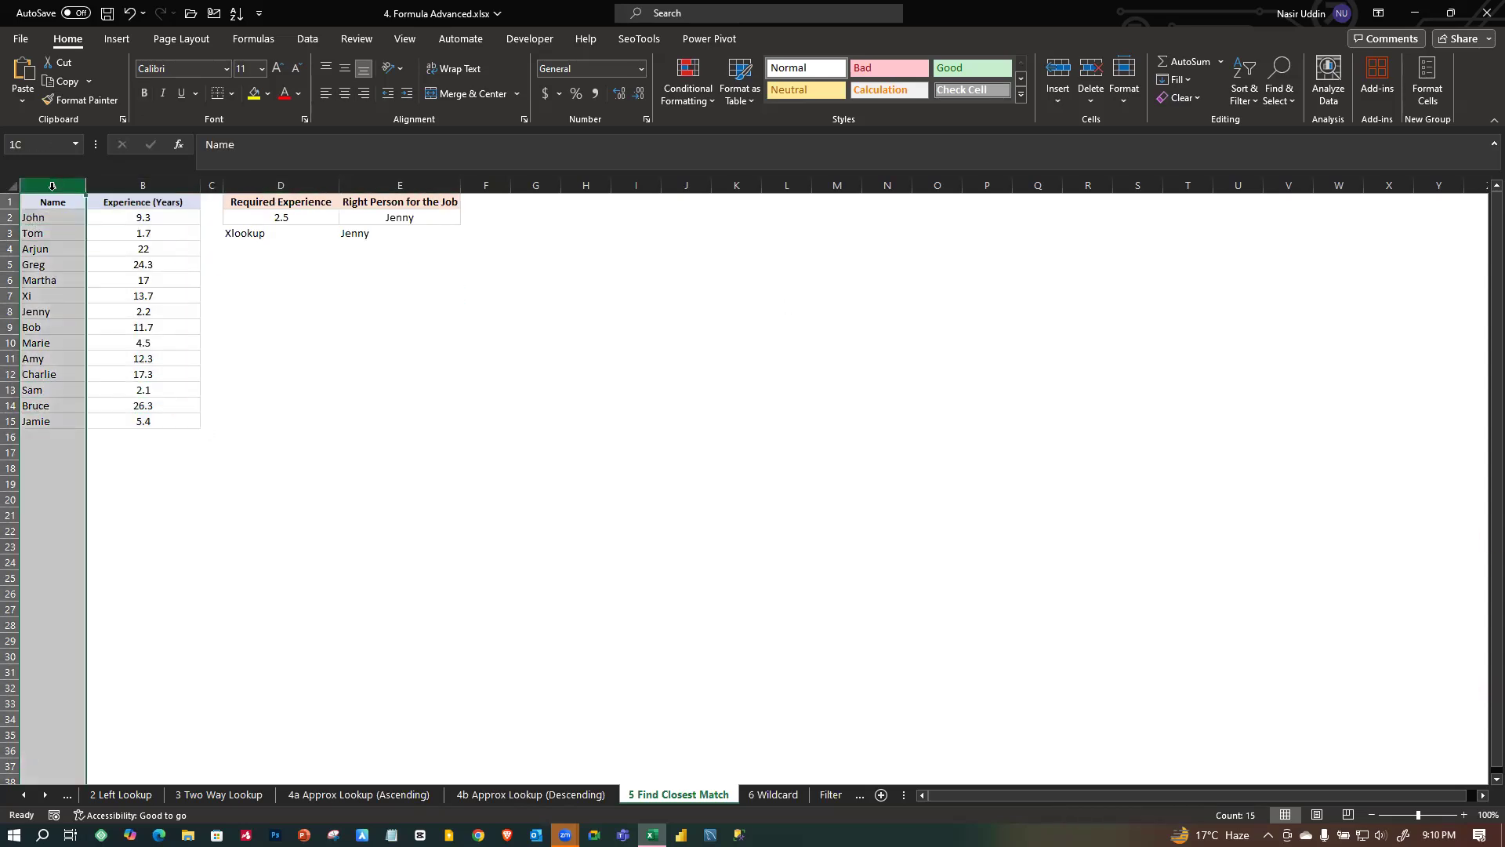
left_click(142, 185)
left_click(303, 436)
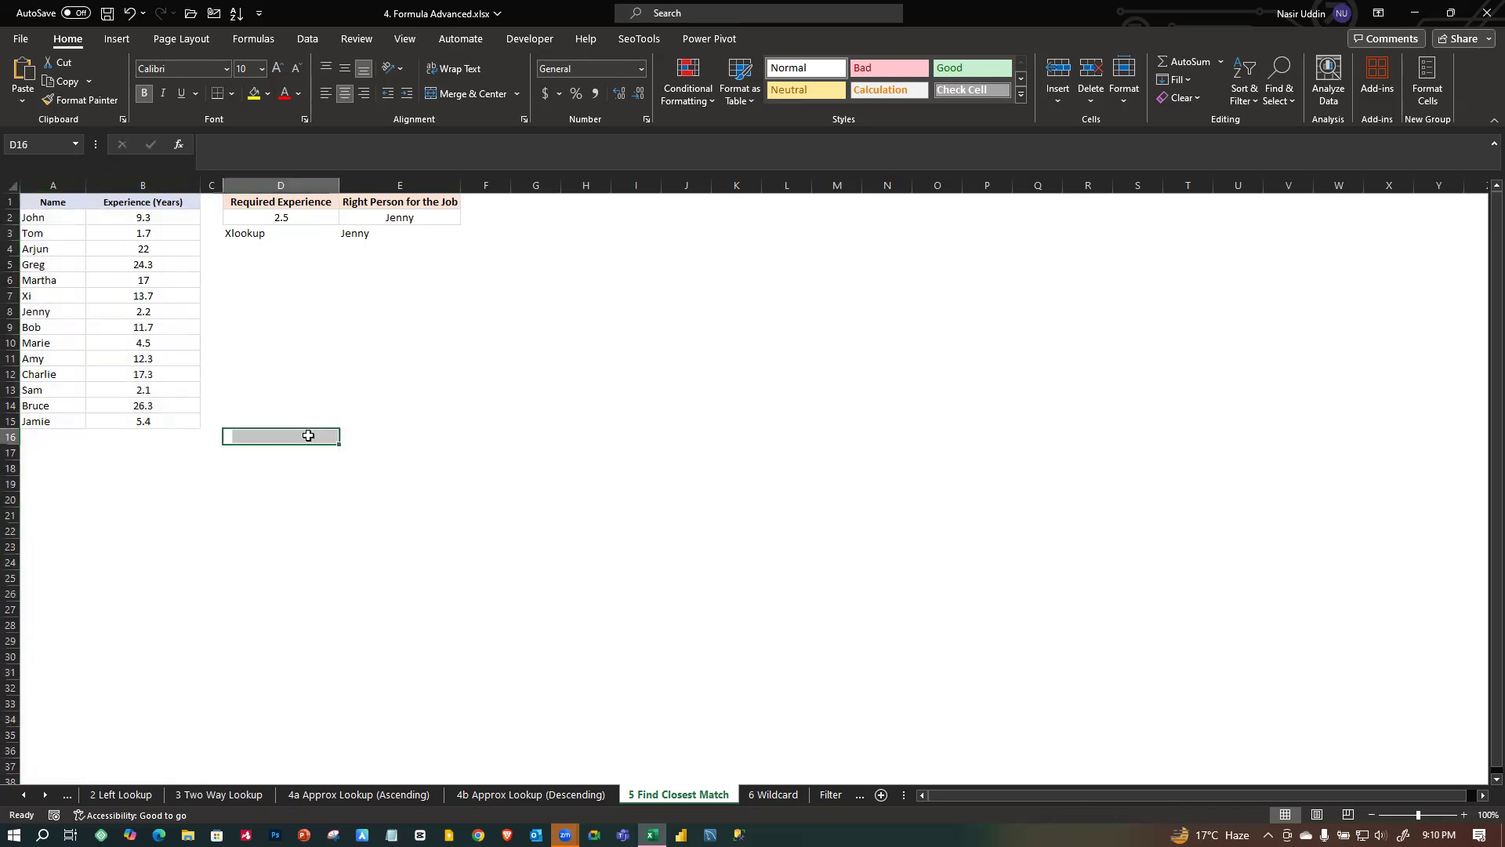
left_click_drag(47, 203, 195, 419)
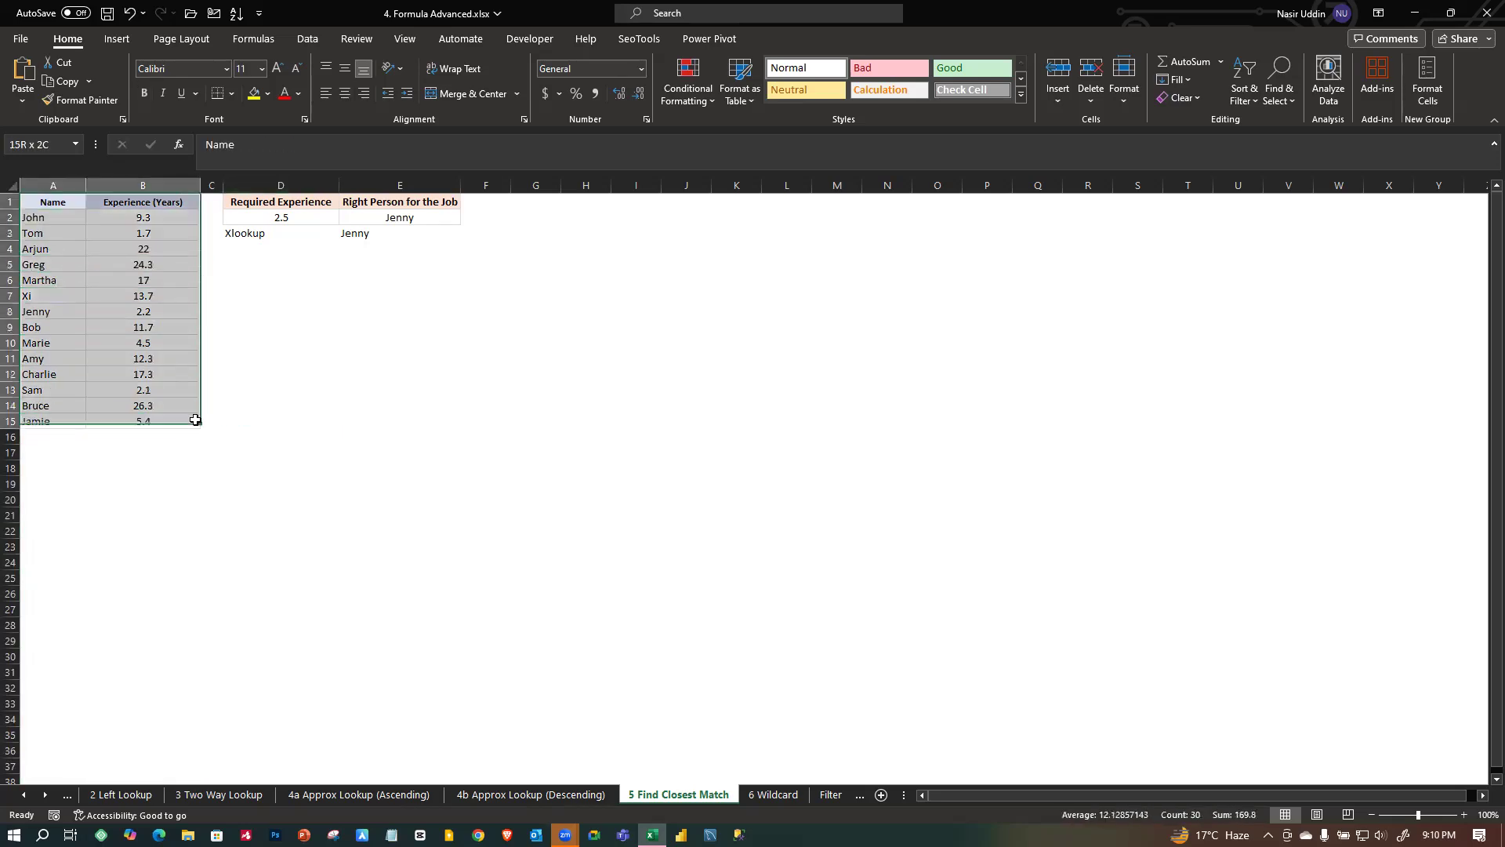
Examine the names in A2:A15 and the matching experience values in column B.
left_click(393, 423)
left_click_drag(34, 218, 27, 420)
left_click(101, 514)
left_click(30, 249)
left_click(37, 328)
left_click(40, 389)
left_click(122, 244)
left_click(151, 293)
left_click(146, 375)
left_click(146, 391)
left_click(143, 251)
left_click(154, 330)
left_click(171, 455)
left_click(134, 236)
left_click(153, 365)
left_click(160, 386)
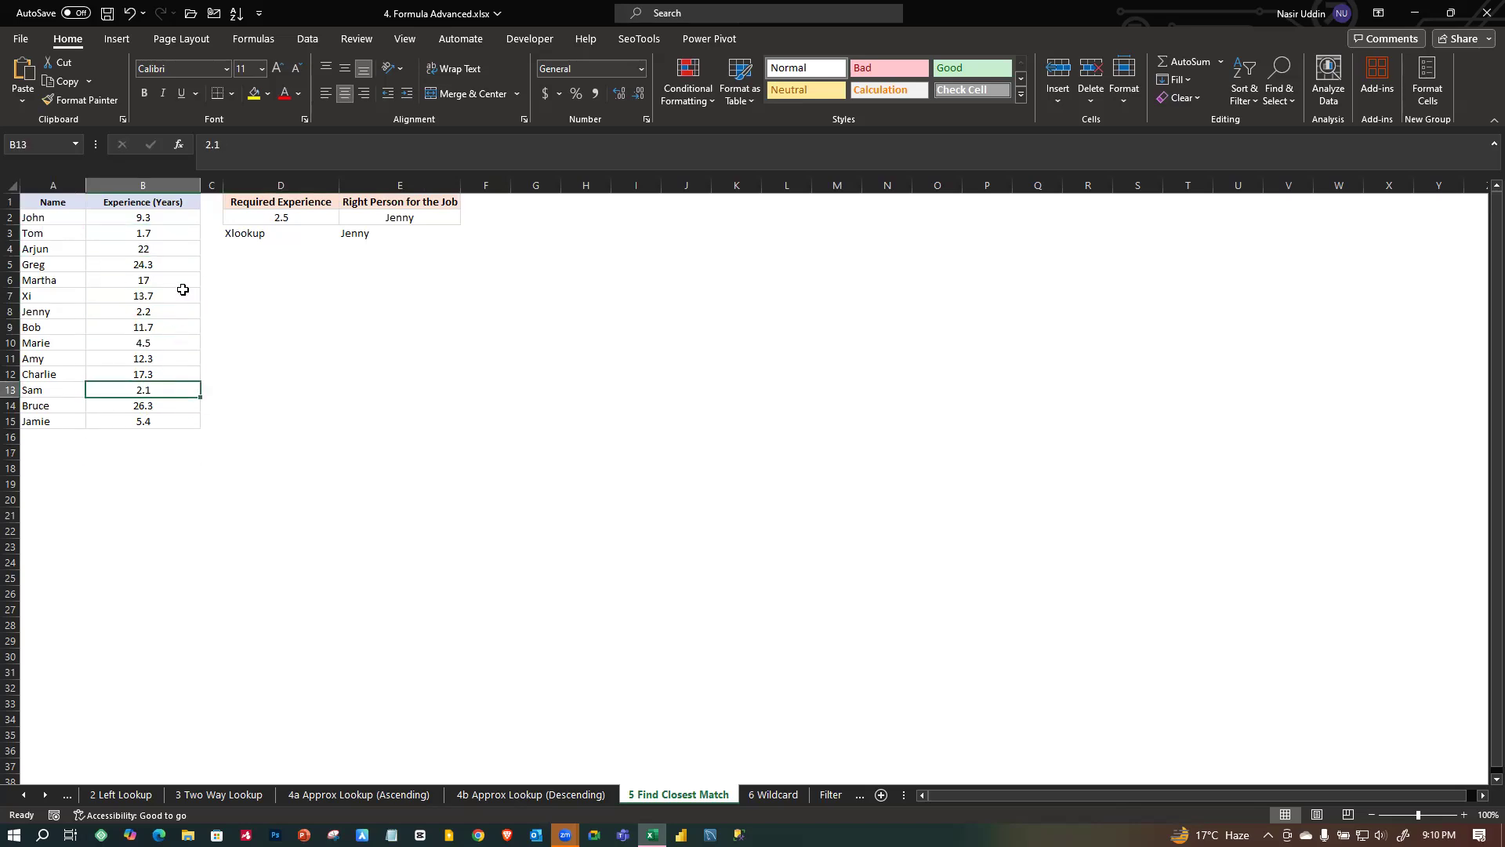
left_click(66, 282)
left_click(272, 338)
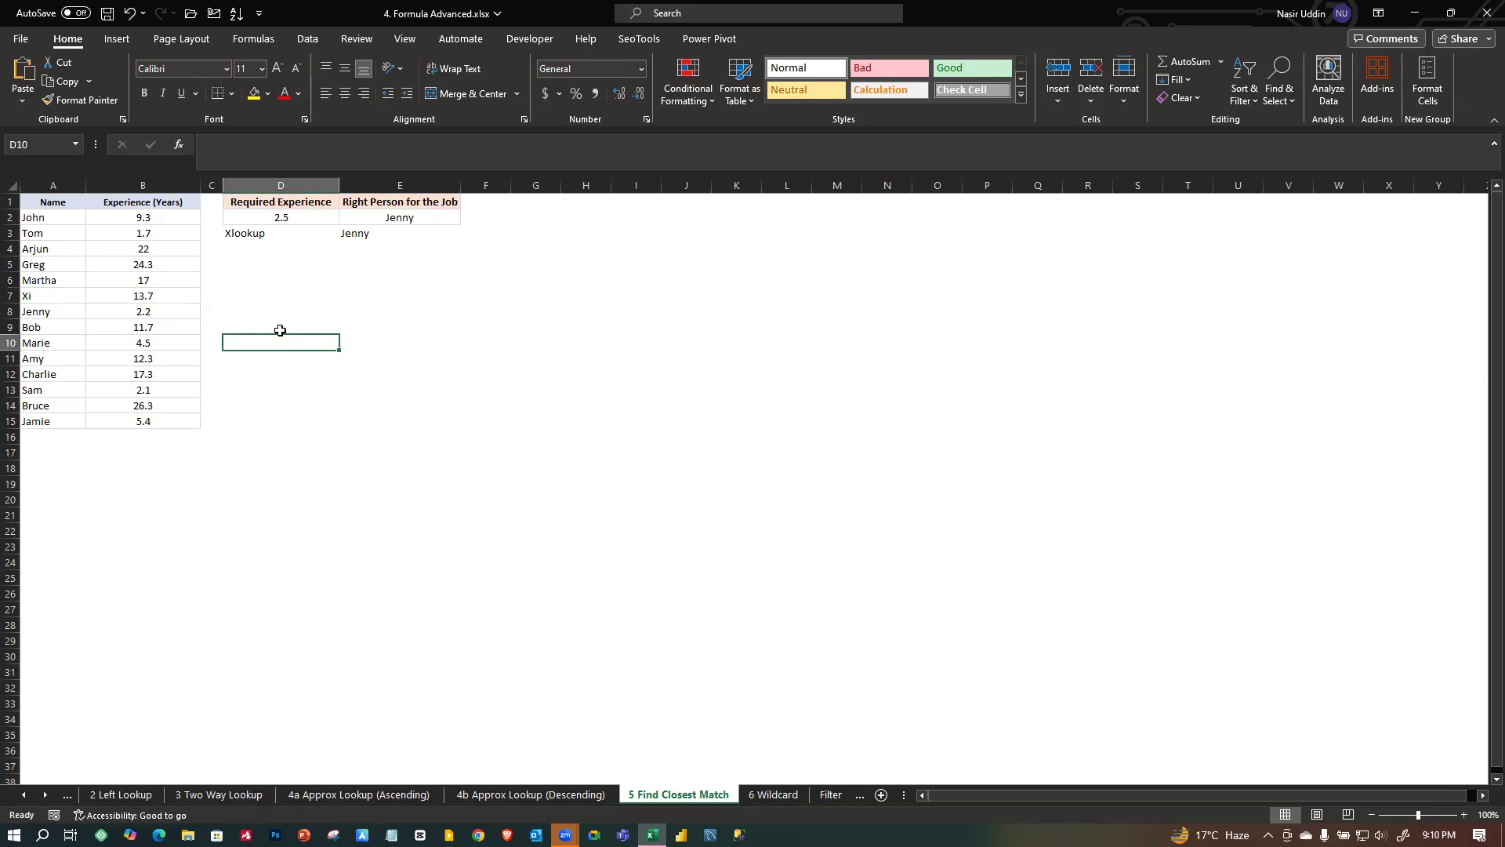
Examine the Required Experience value in D2 and the Right Person for the Job result in E2.
left_click(281, 218)
left_click(298, 255)
left_click(298, 295)
left_click(286, 213)
left_click(278, 315)
left_click(298, 215)
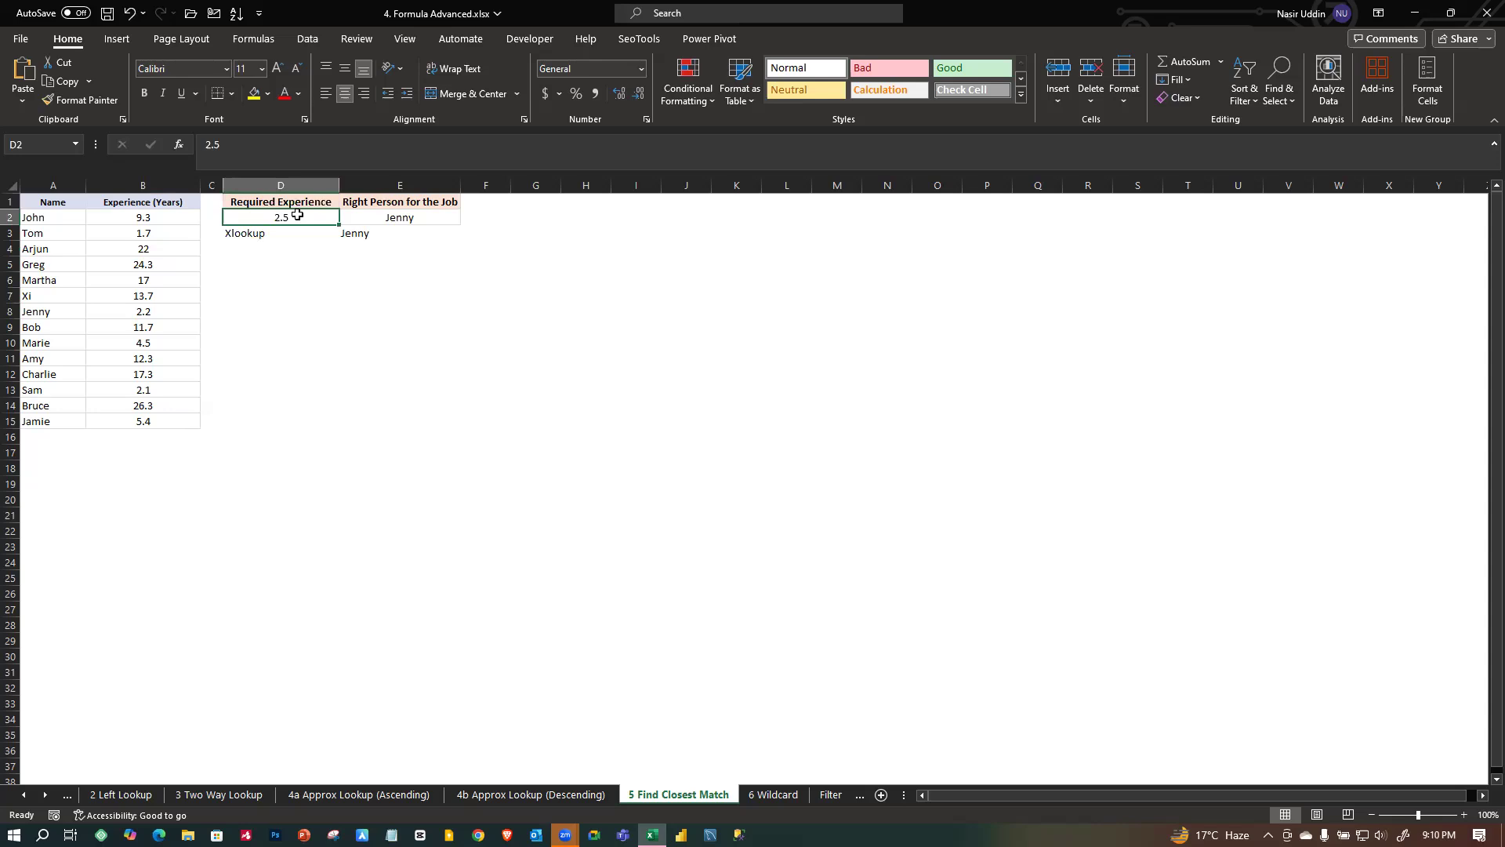
left_click(426, 218)
left_click(377, 279)
left_click(369, 339)
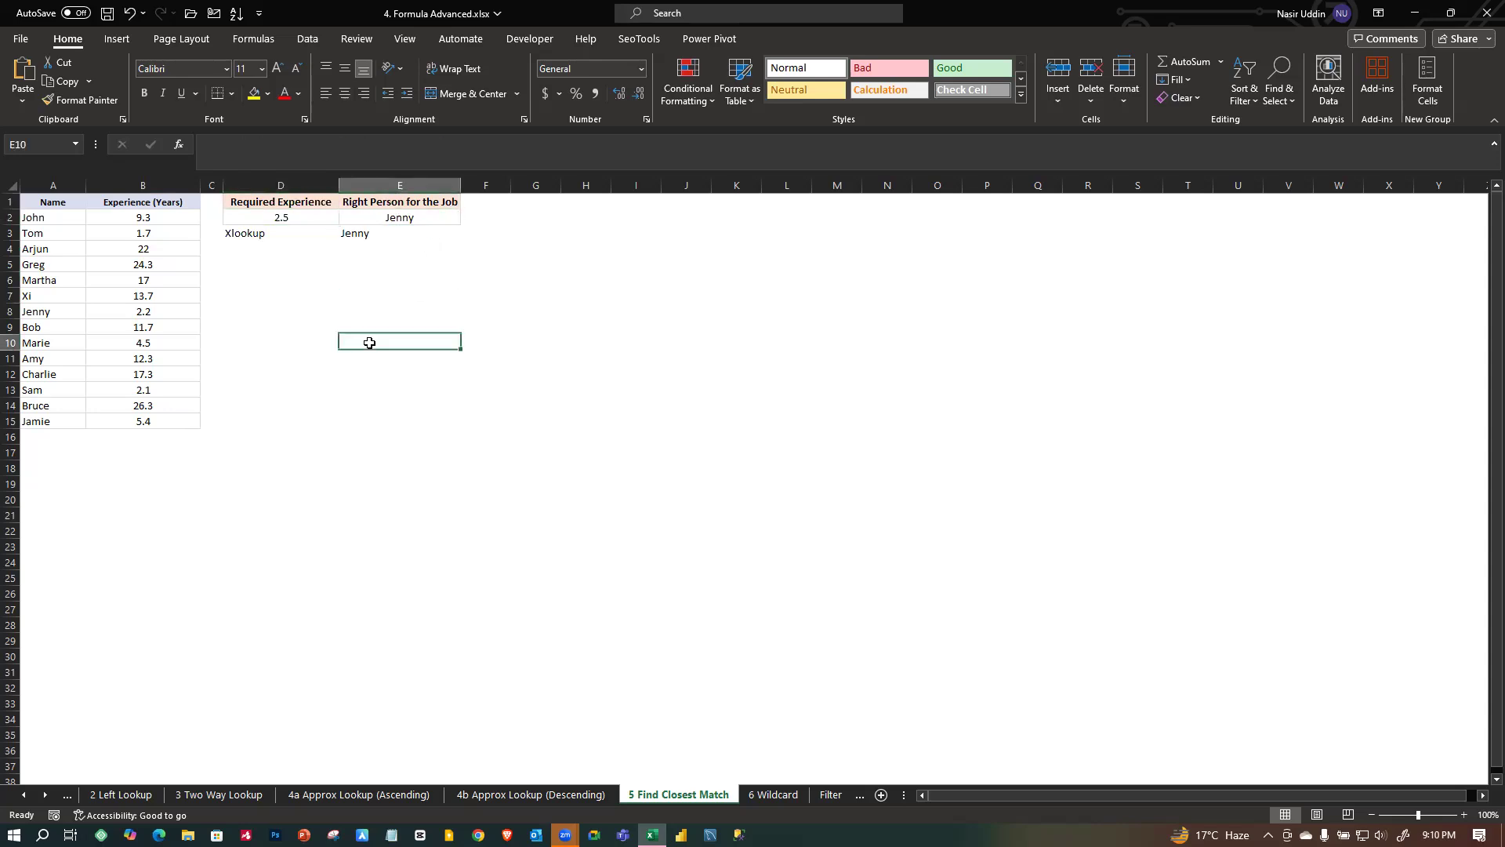
Compare the required experience in D2 with the Experience (Years) values in B2:B15.
left_click(280, 220)
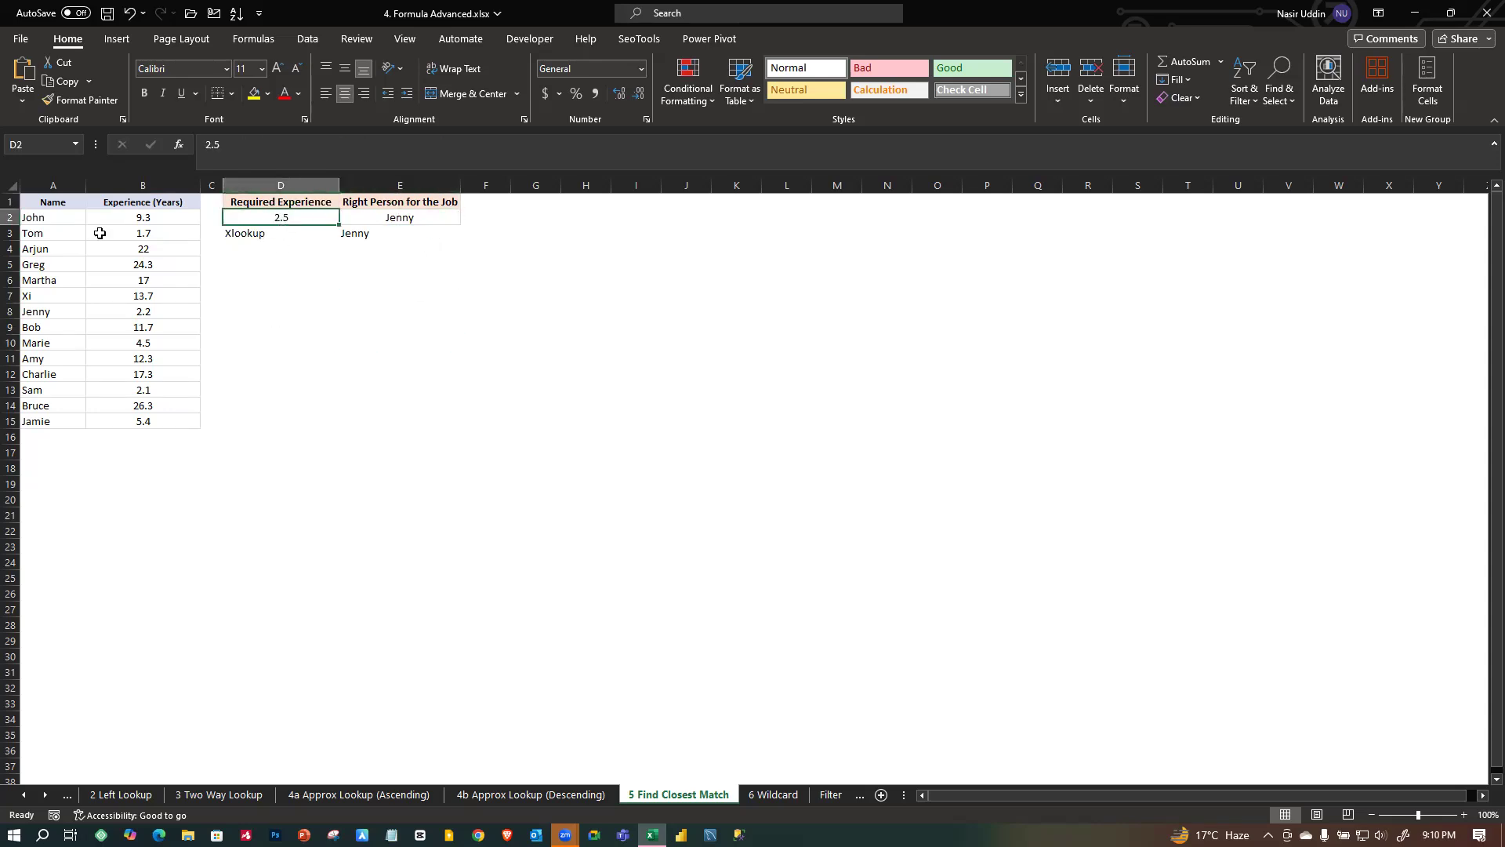
left_click(59, 284)
left_click(146, 325)
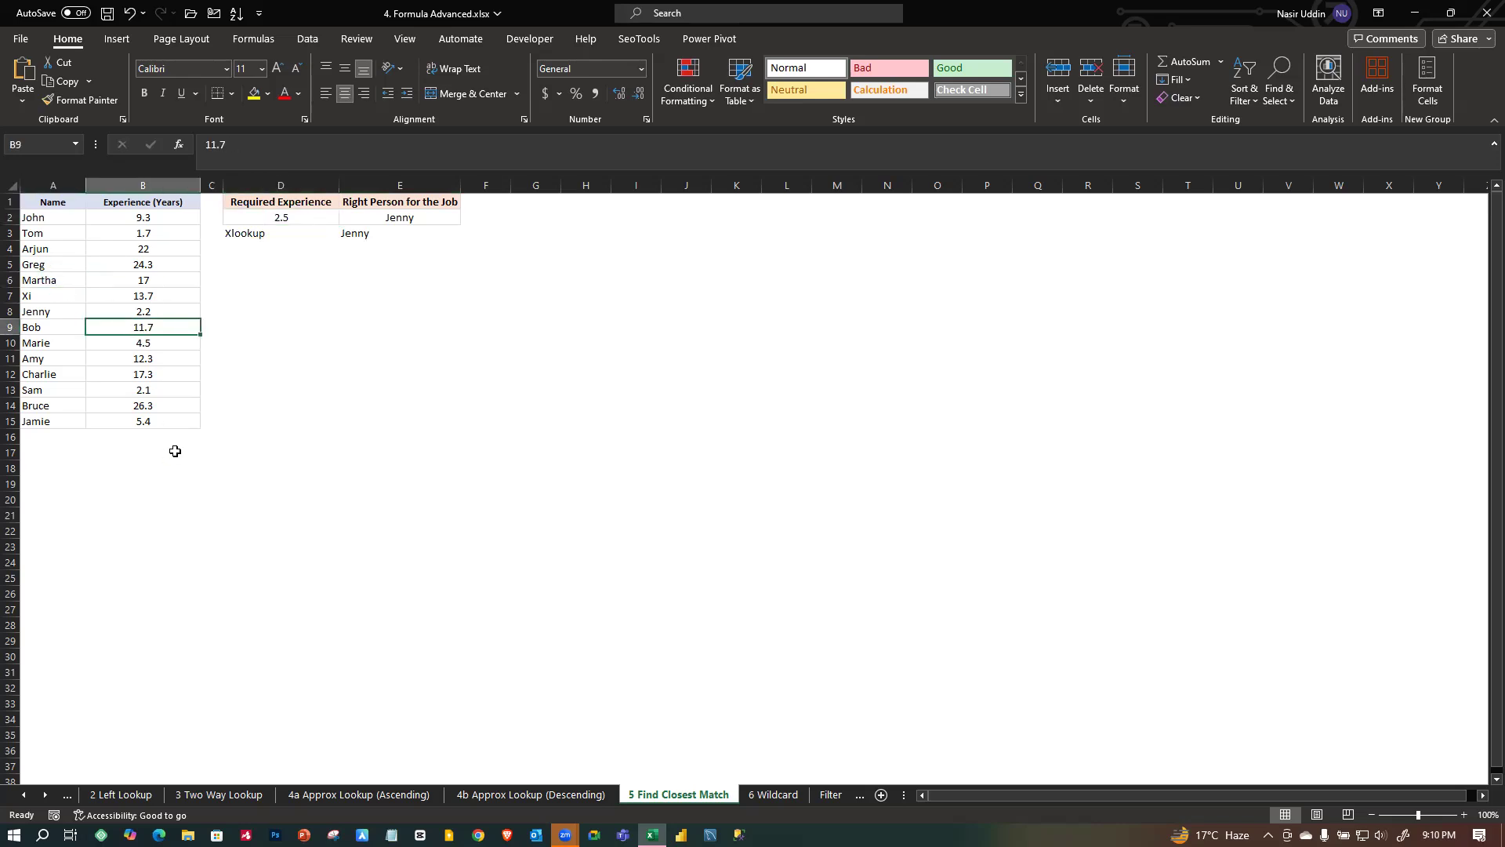
left_click(307, 312)
left_click(116, 355)
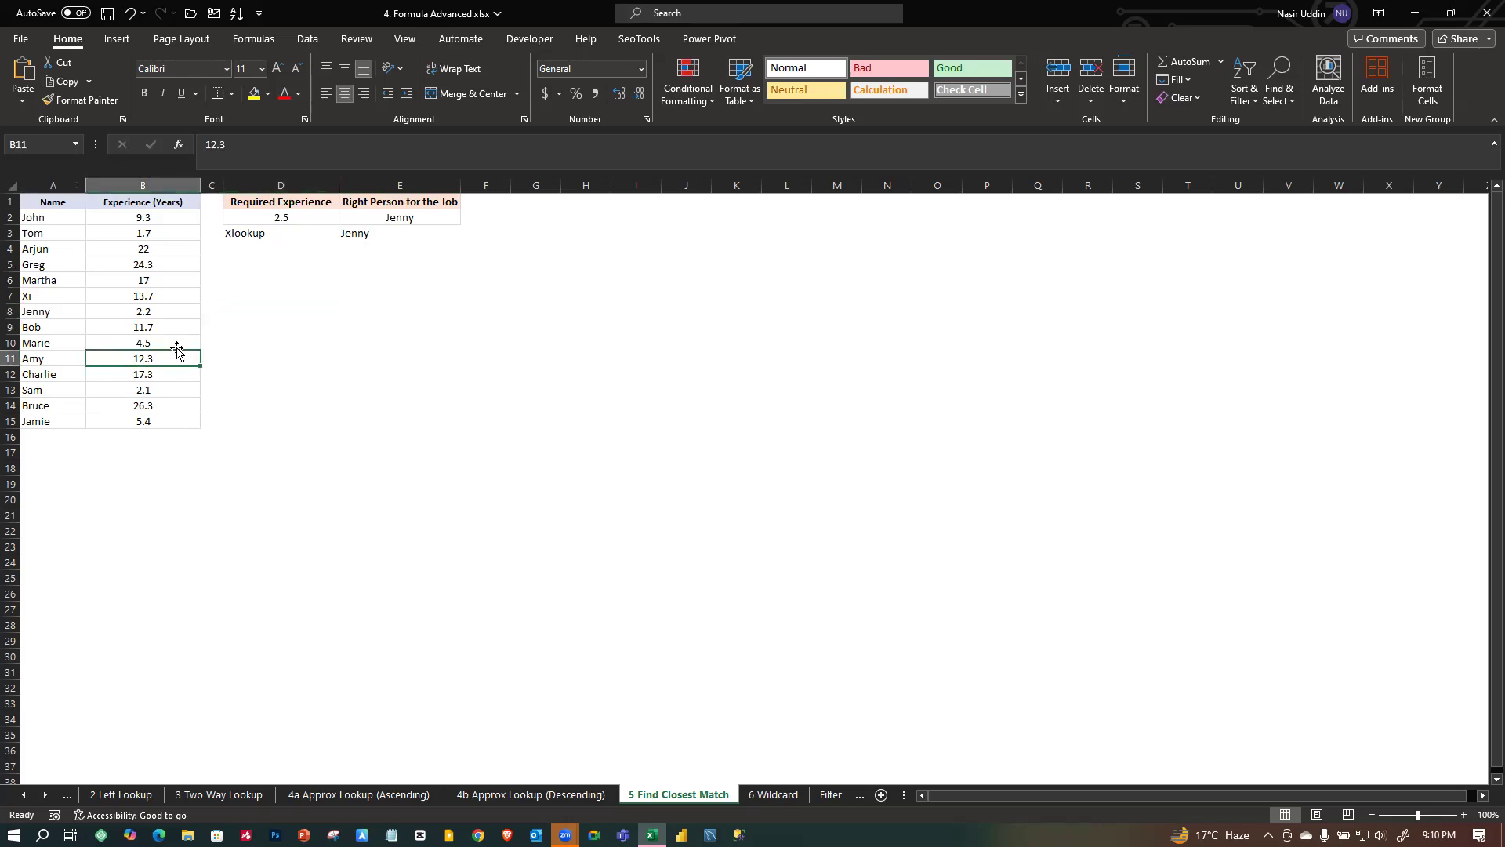
left_click_drag(145, 217, 154, 413)
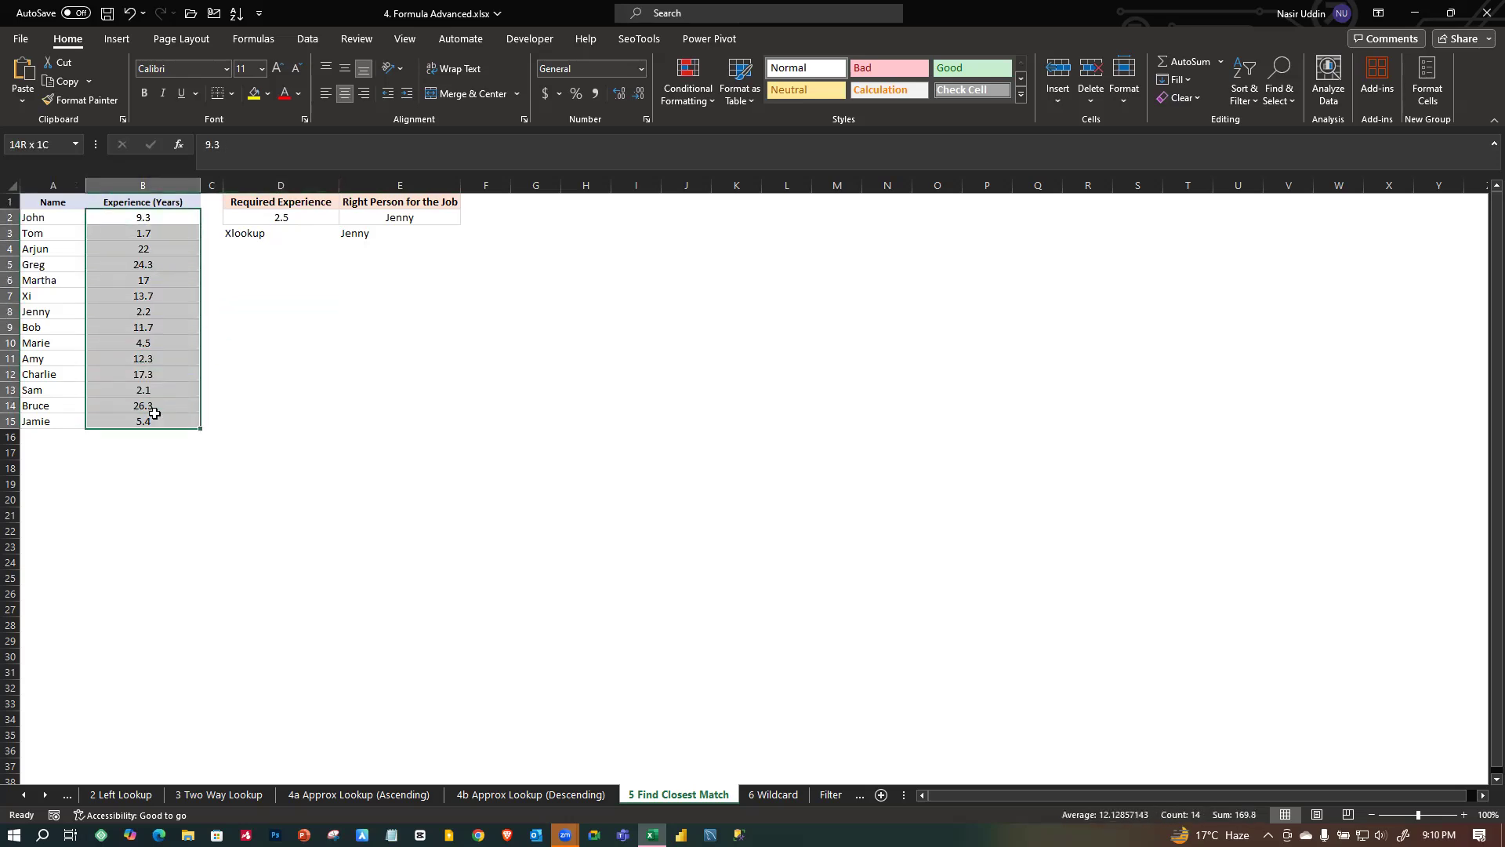
left_click(261, 361)
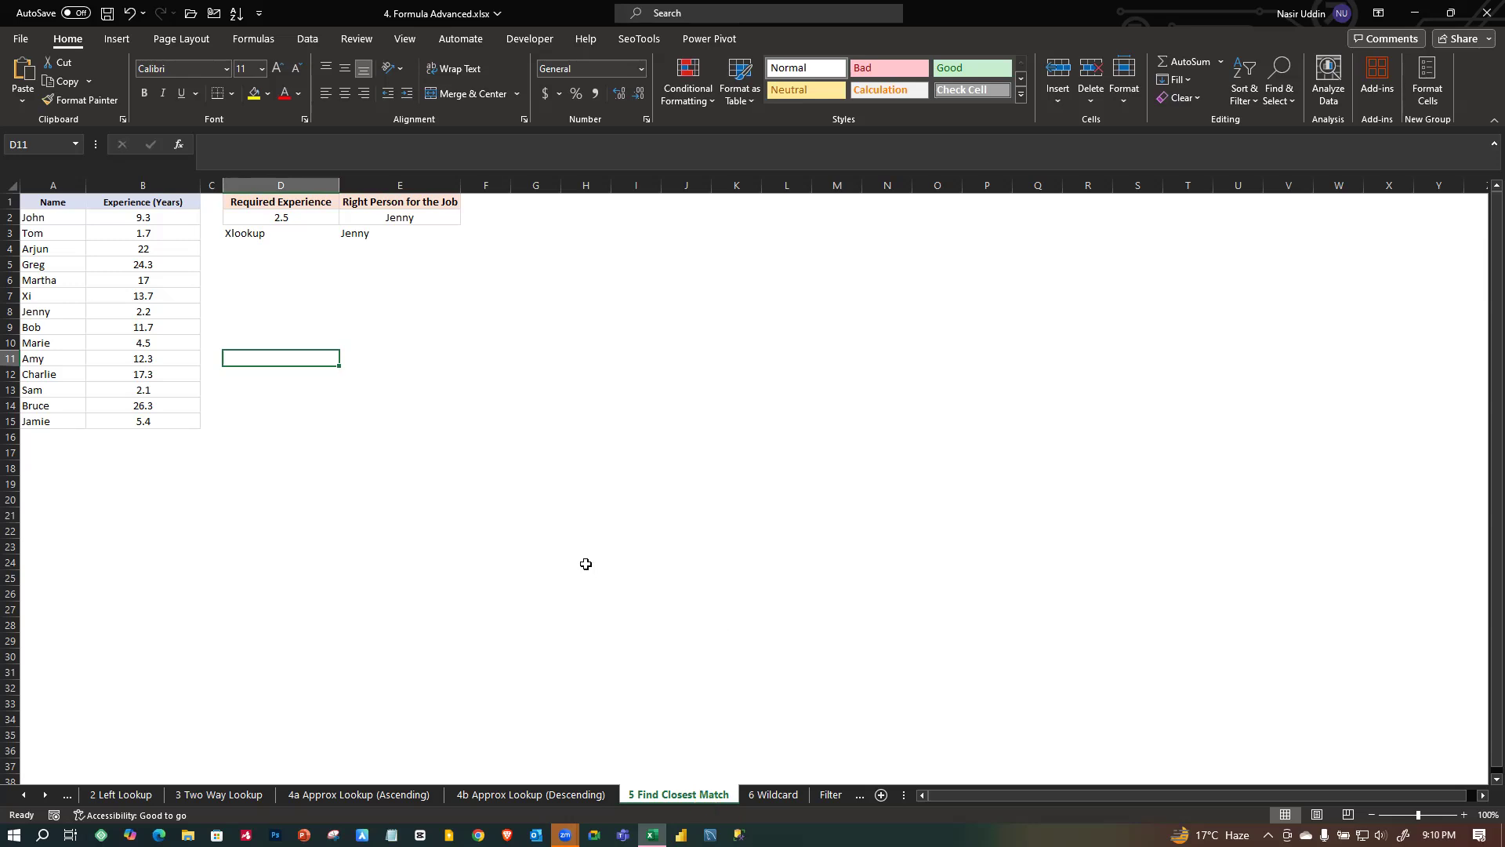
left_click(262, 282)
left_click(290, 331)
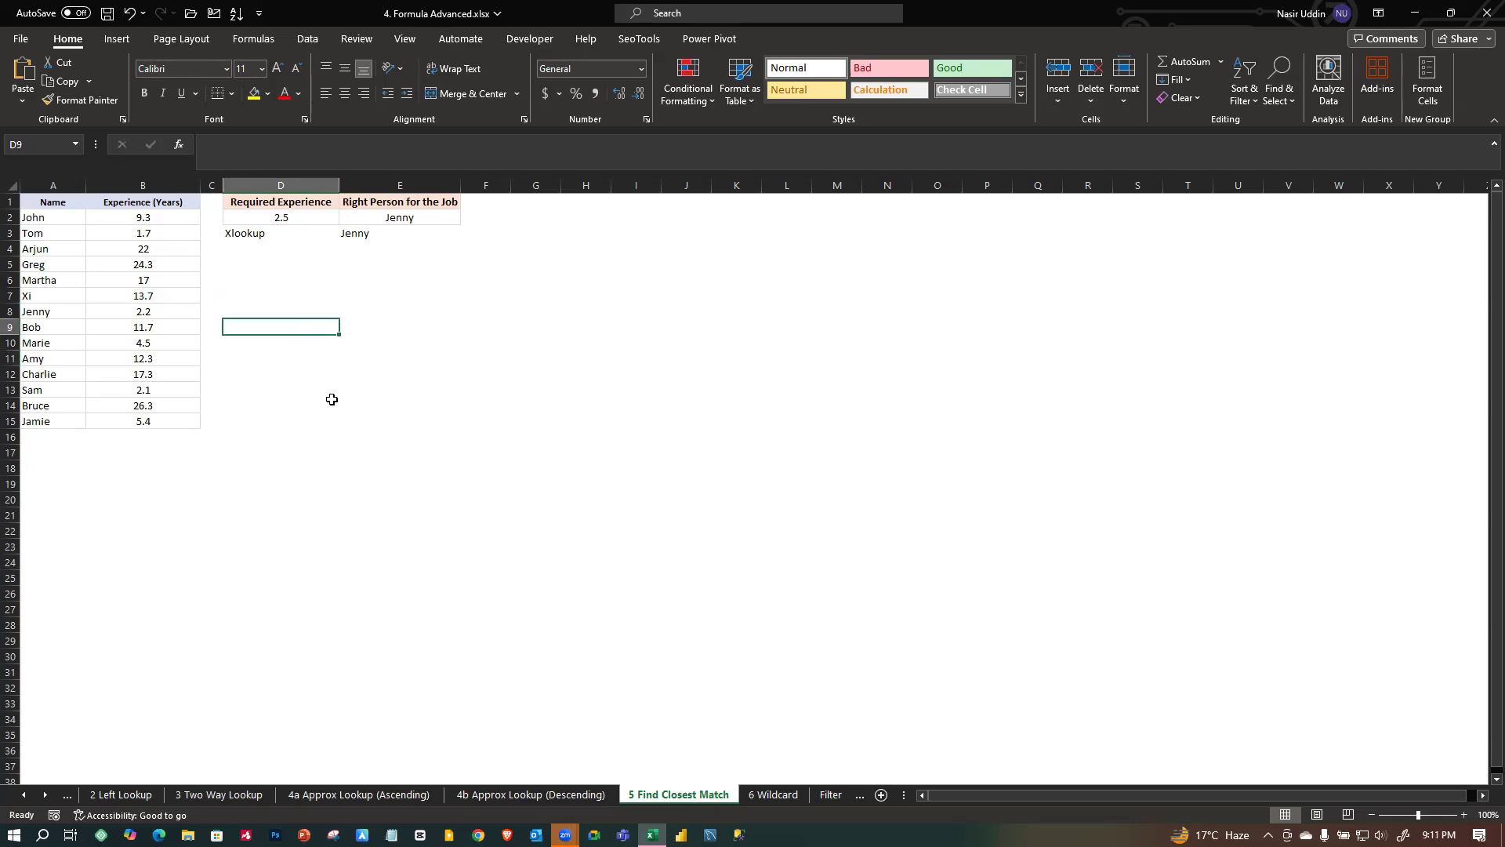
Inspect the INDEX, MATCH, MIN and ABS formula in E2 and leave it without changes.
double_click(396, 215)
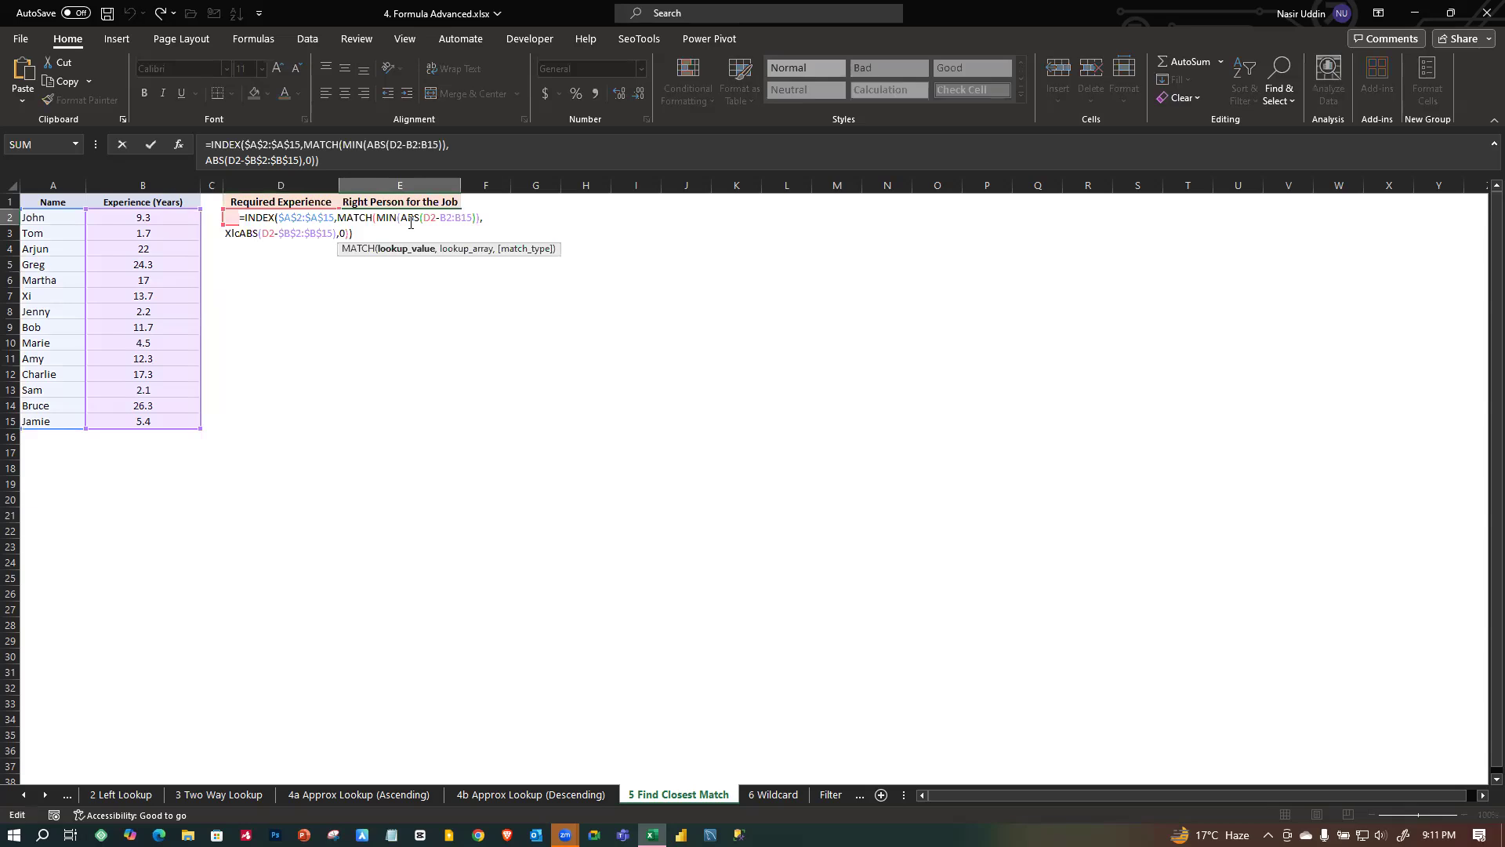
left_click(369, 144)
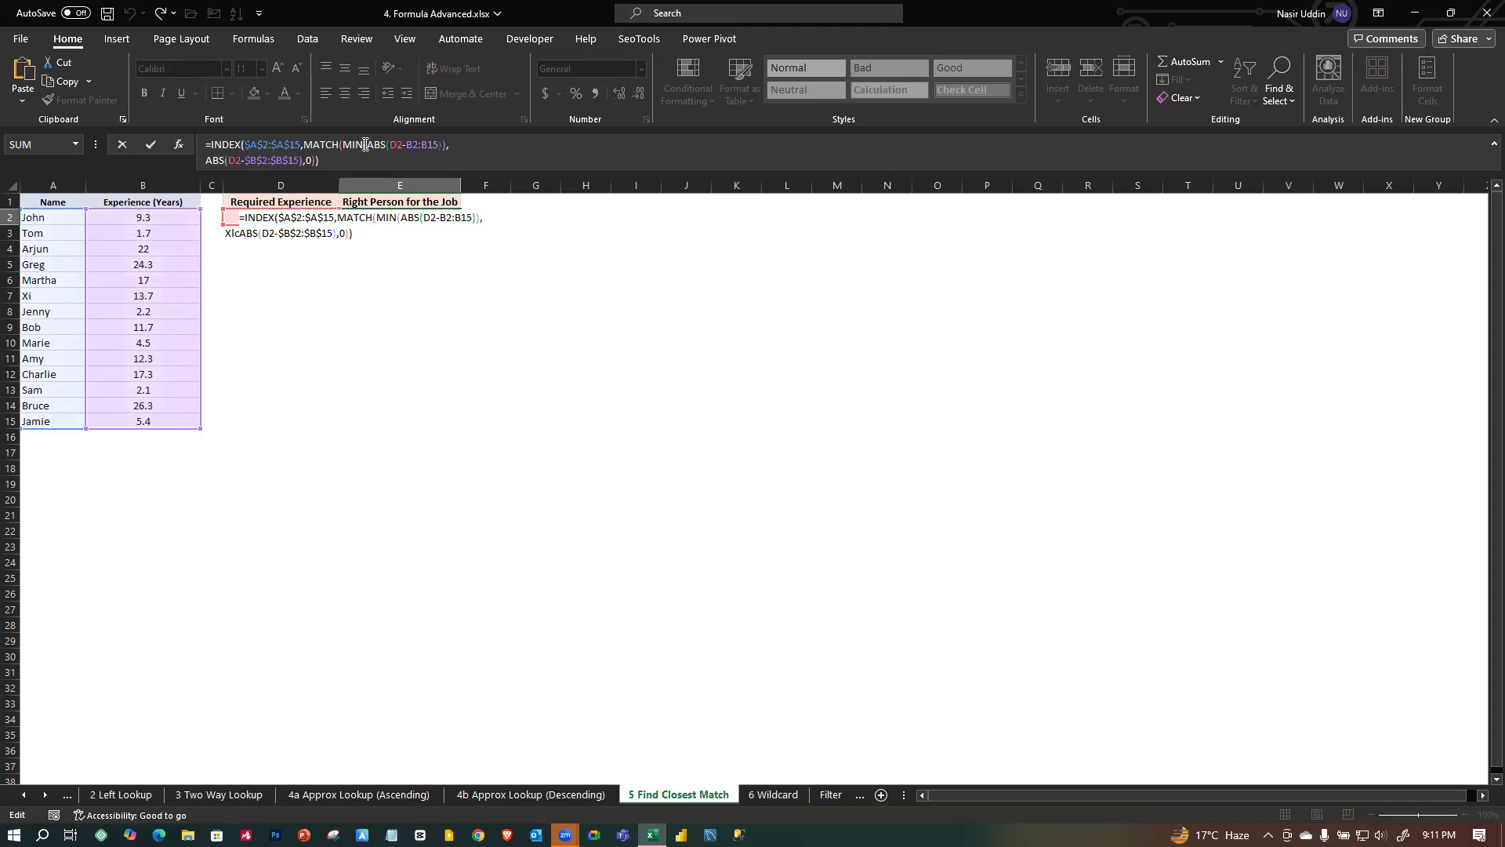
left_click(444, 144)
left_click(245, 148)
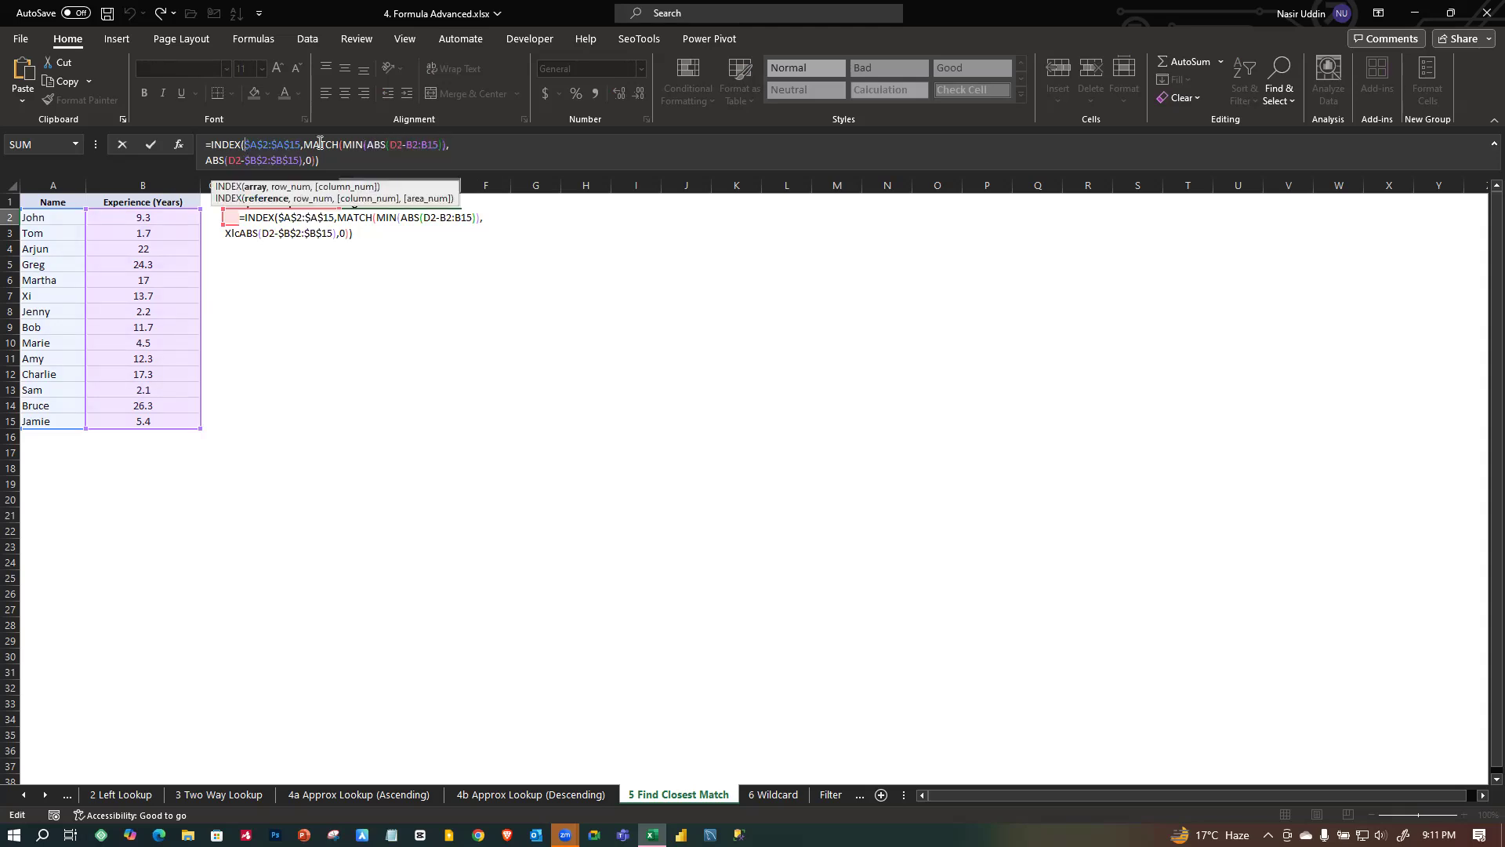
key("Escape")
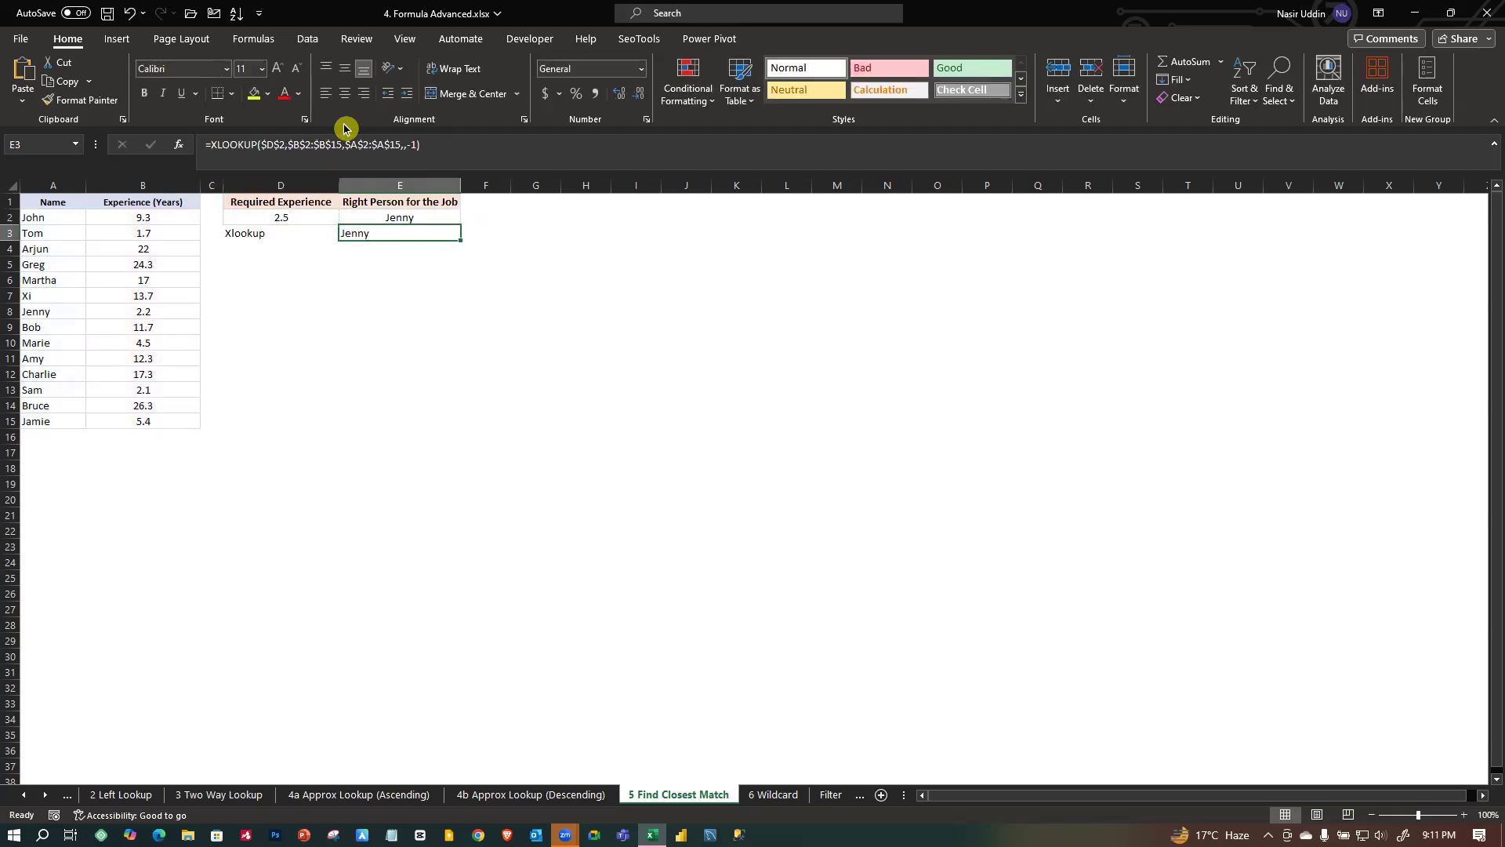
Review the data in A2:B15 and the XLOOKUP formula in E3.
left_click(403, 250)
left_click_drag(26, 218, 148, 415)
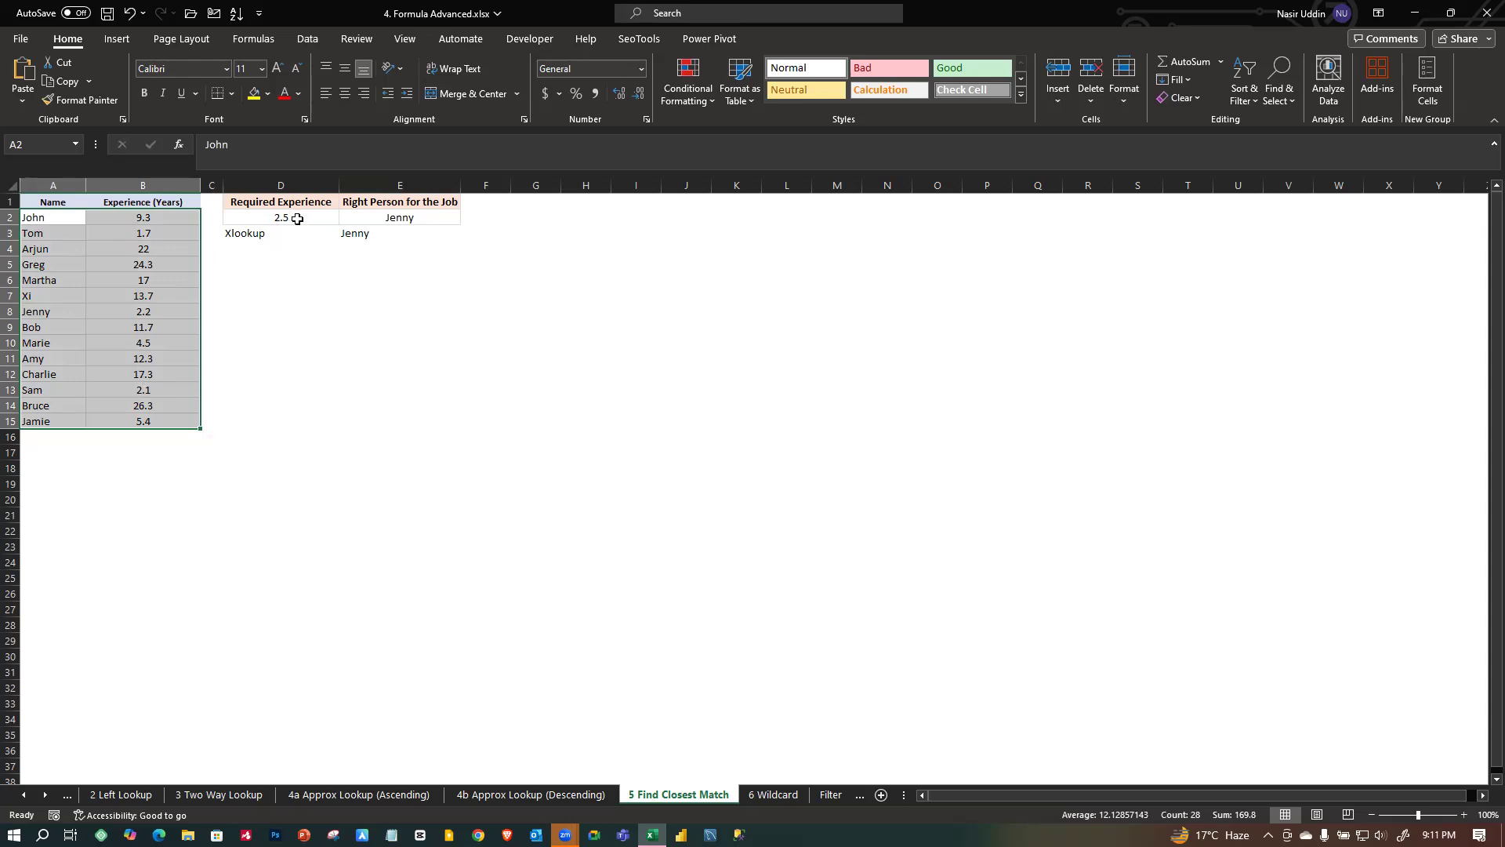
left_click(357, 369)
left_click(296, 295)
left_click(428, 328)
left_click(369, 234)
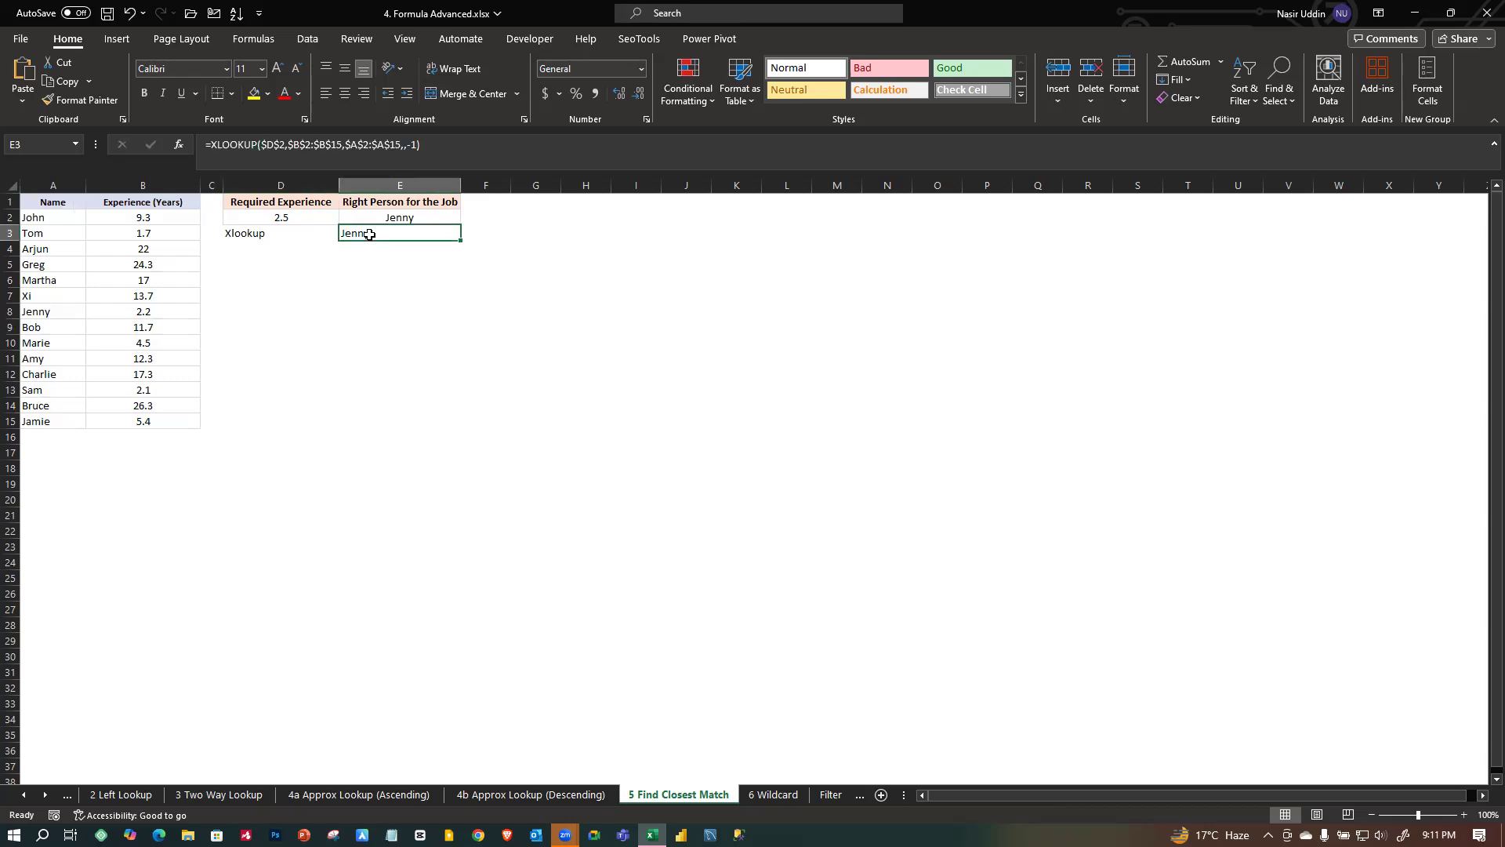
left_click(377, 291)
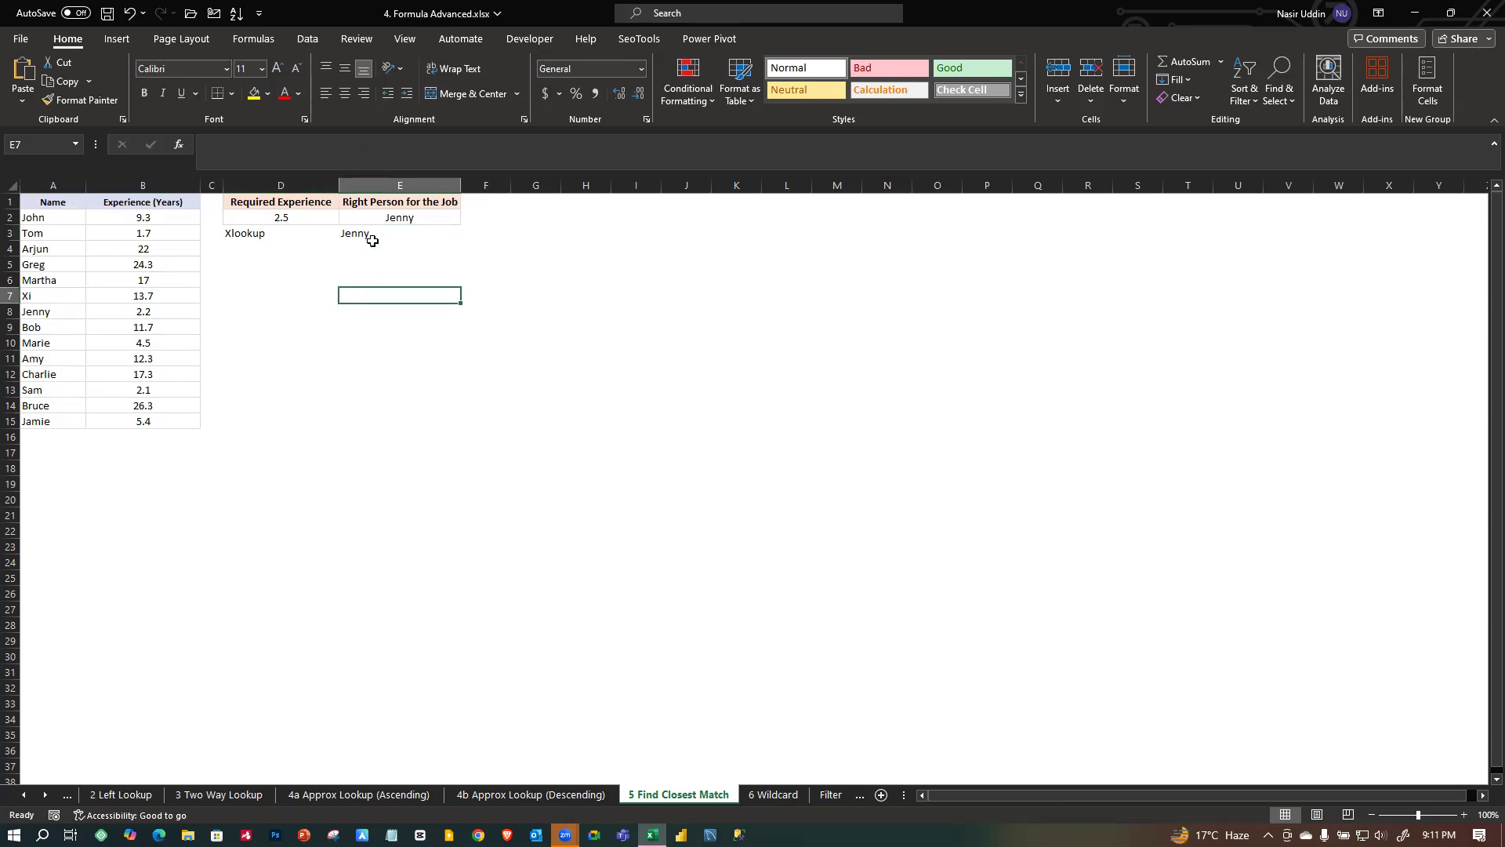
Inspect the match mode argument of the D2 XLOOKUP on the 4b Approx Lookup (Descending) sheet.
left_click(531, 794)
left_click(216, 213)
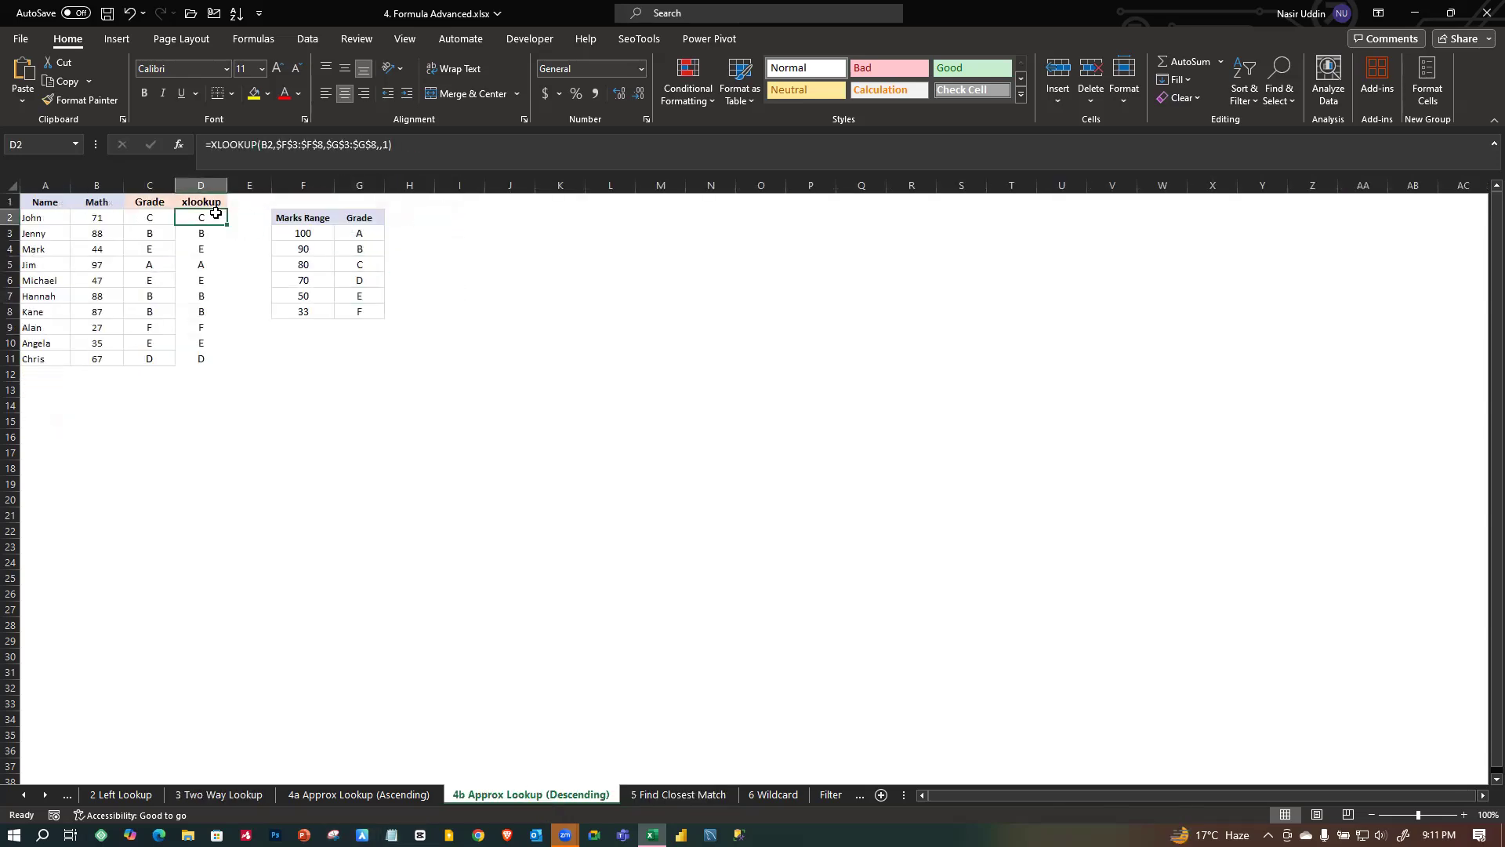
double_click(215, 213)
left_click(251, 216)
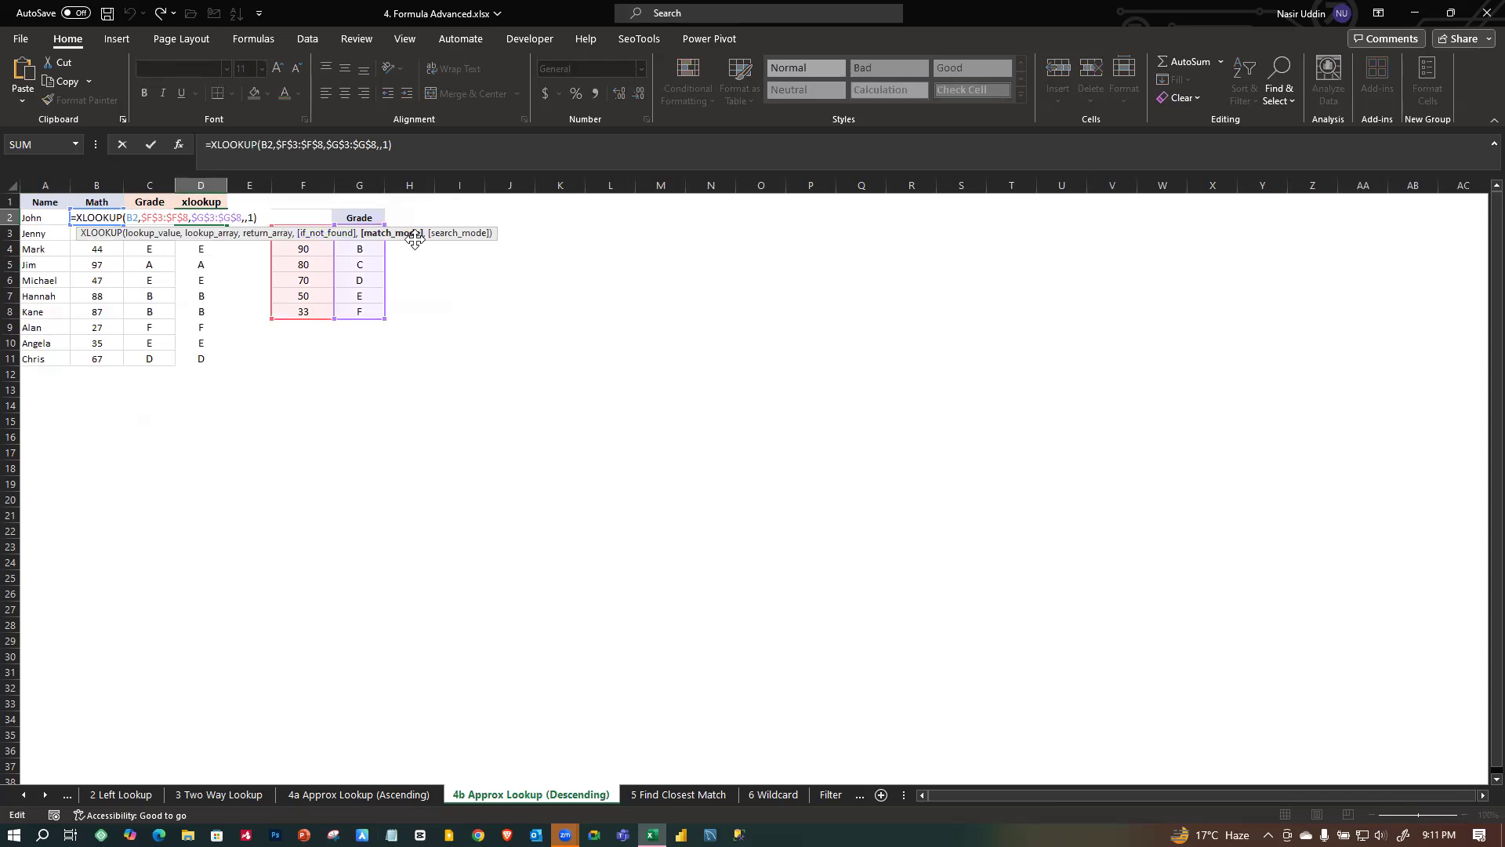
left_click(666, 796)
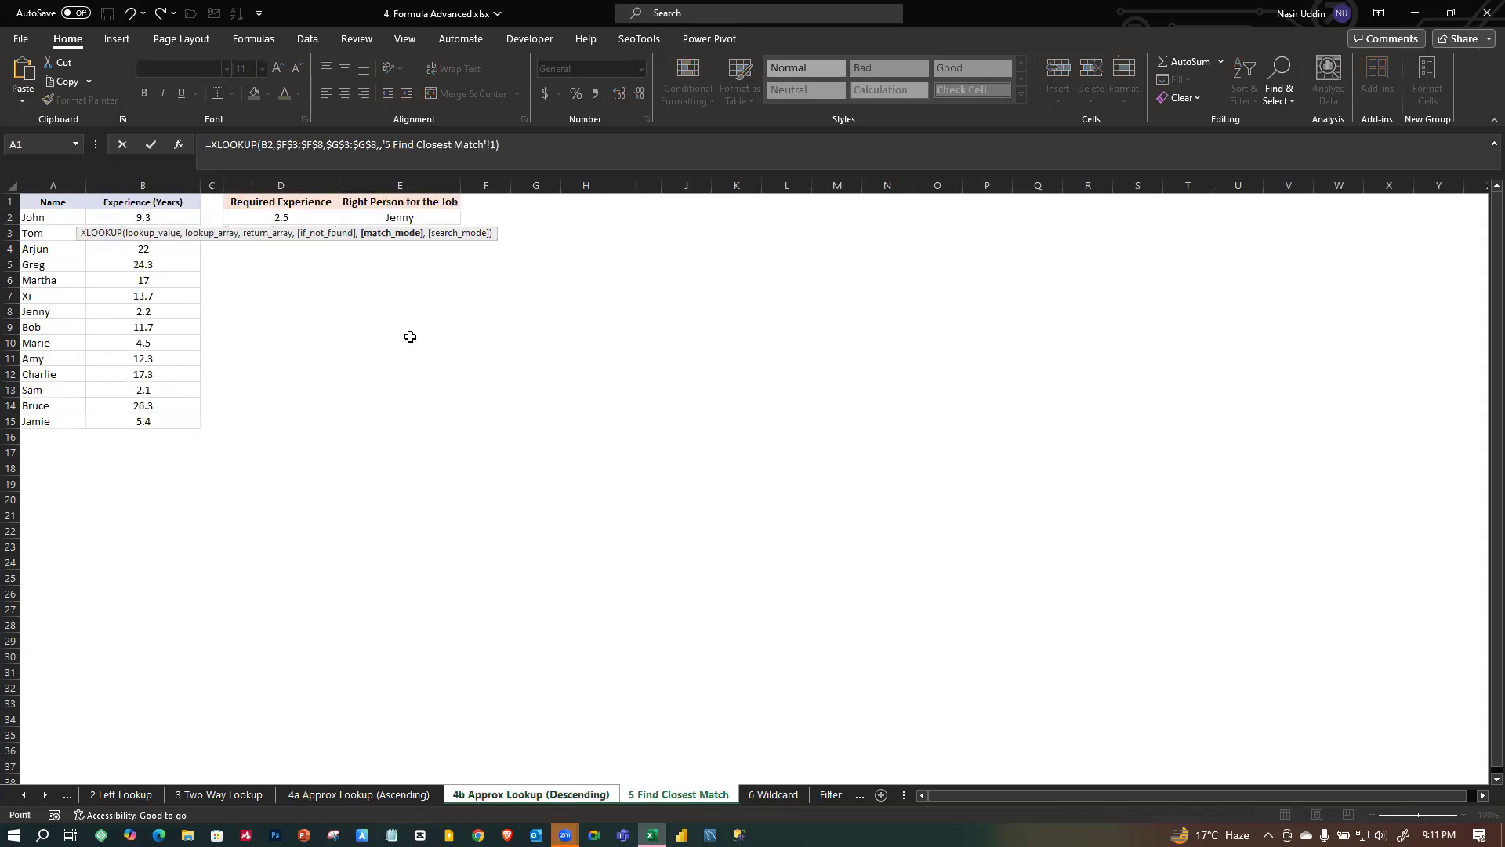
key("Return")
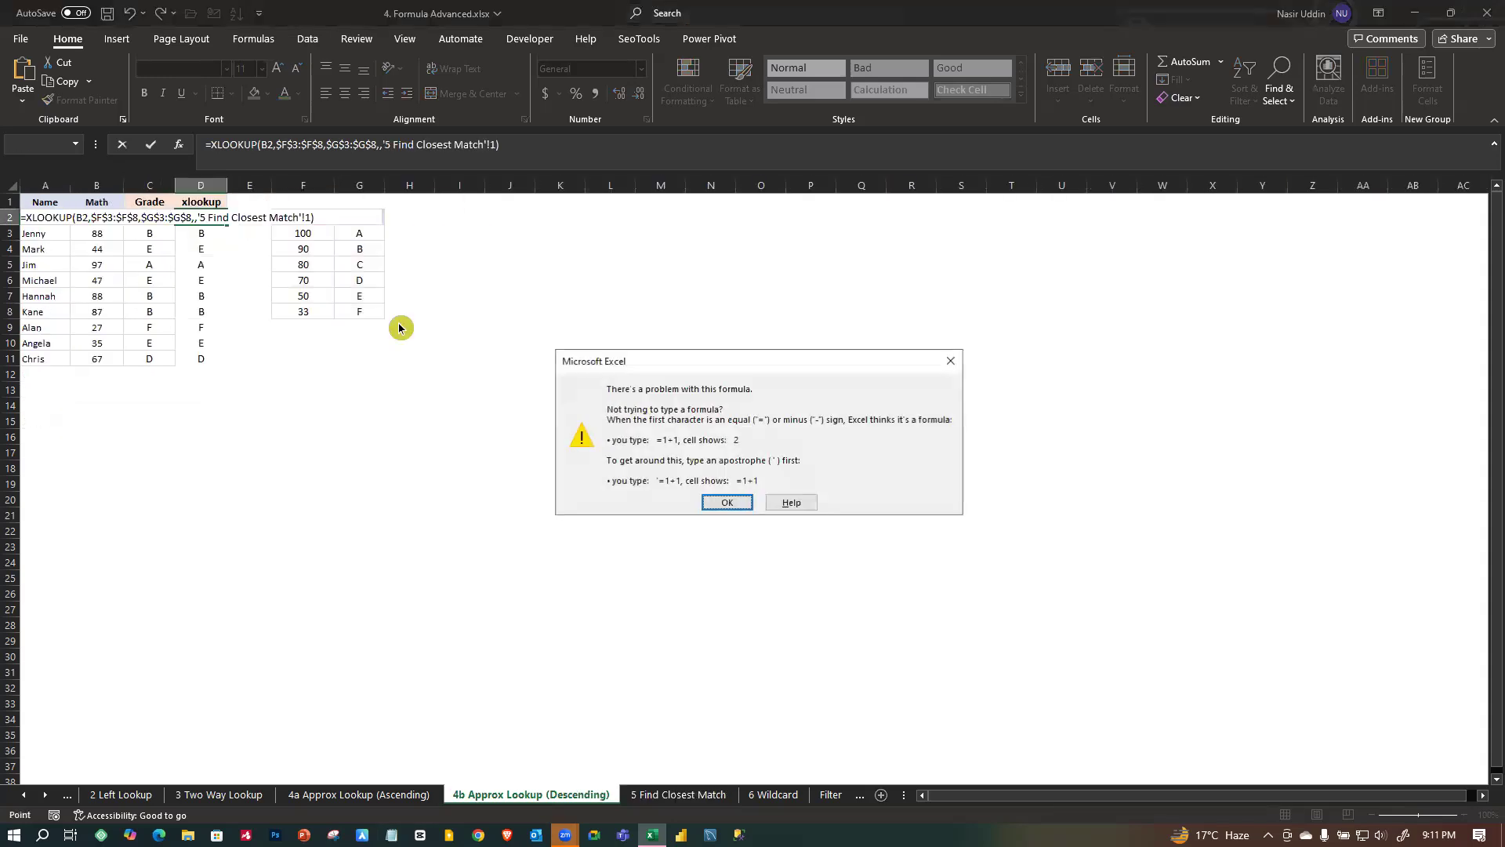
left_click(951, 361)
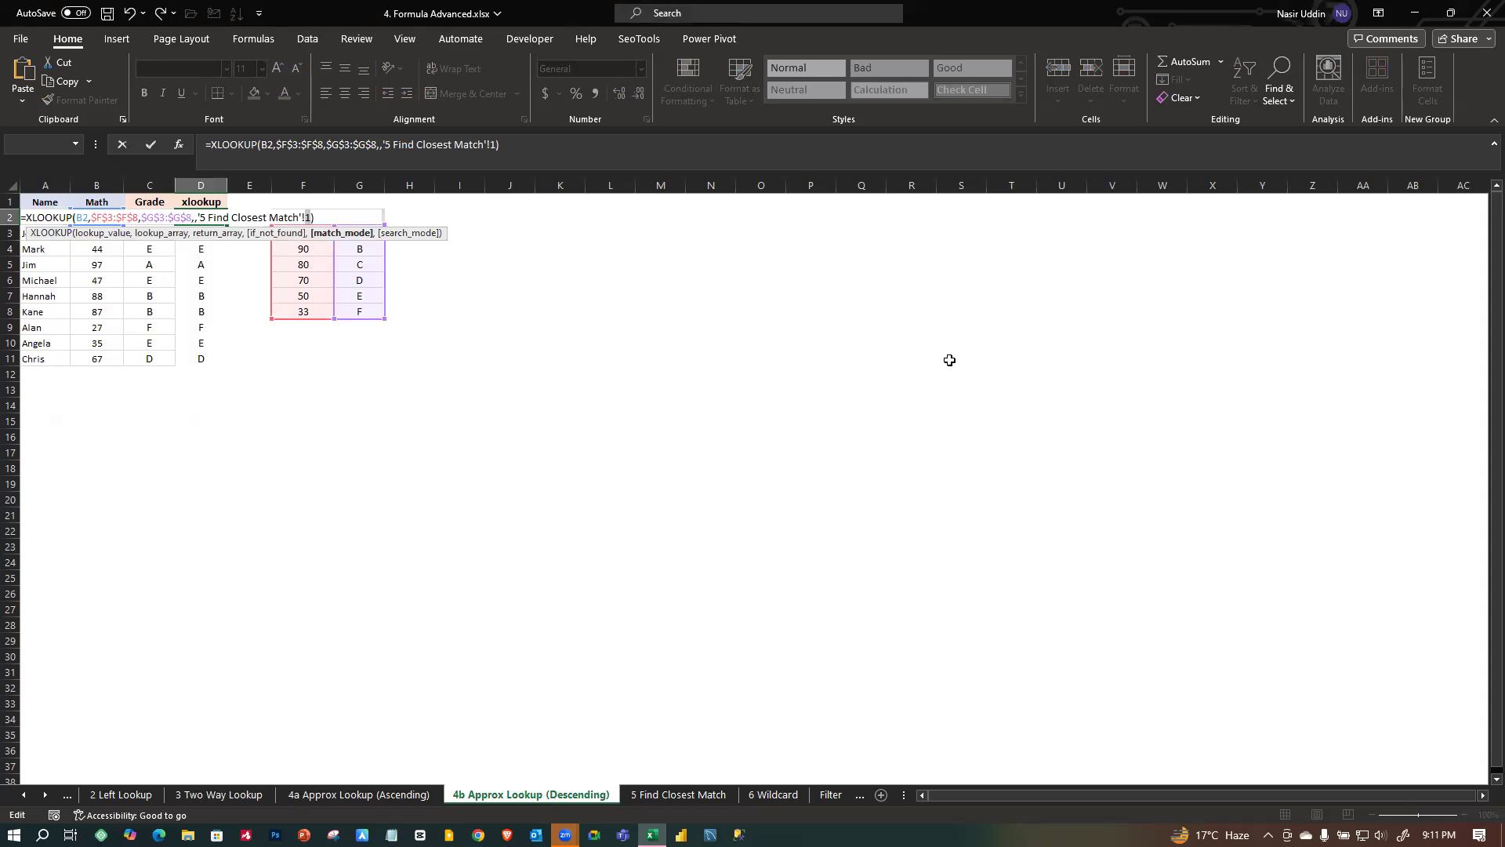
left_click(134, 16)
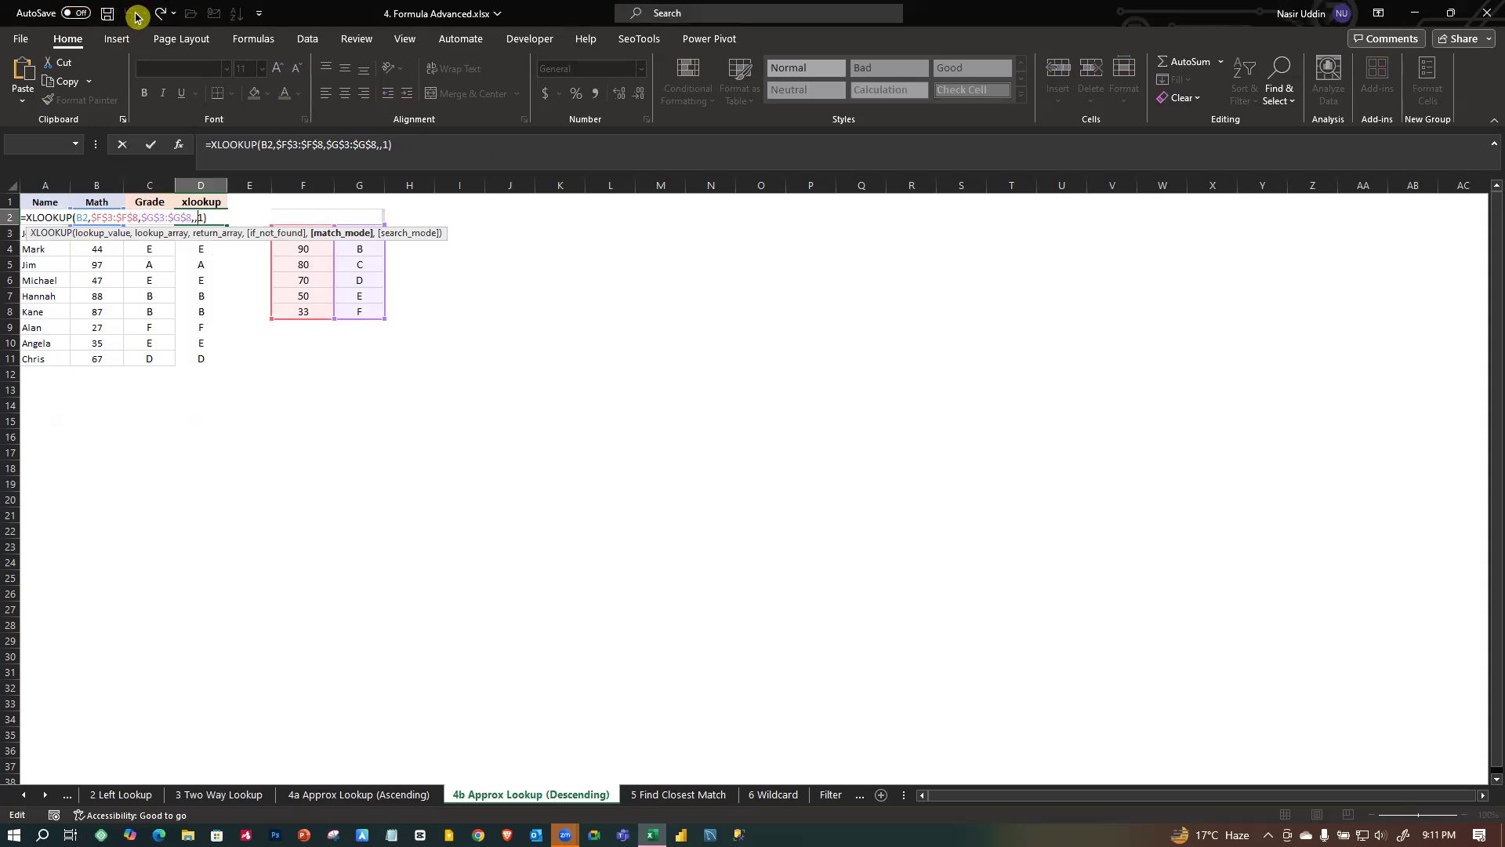
left_click(134, 16)
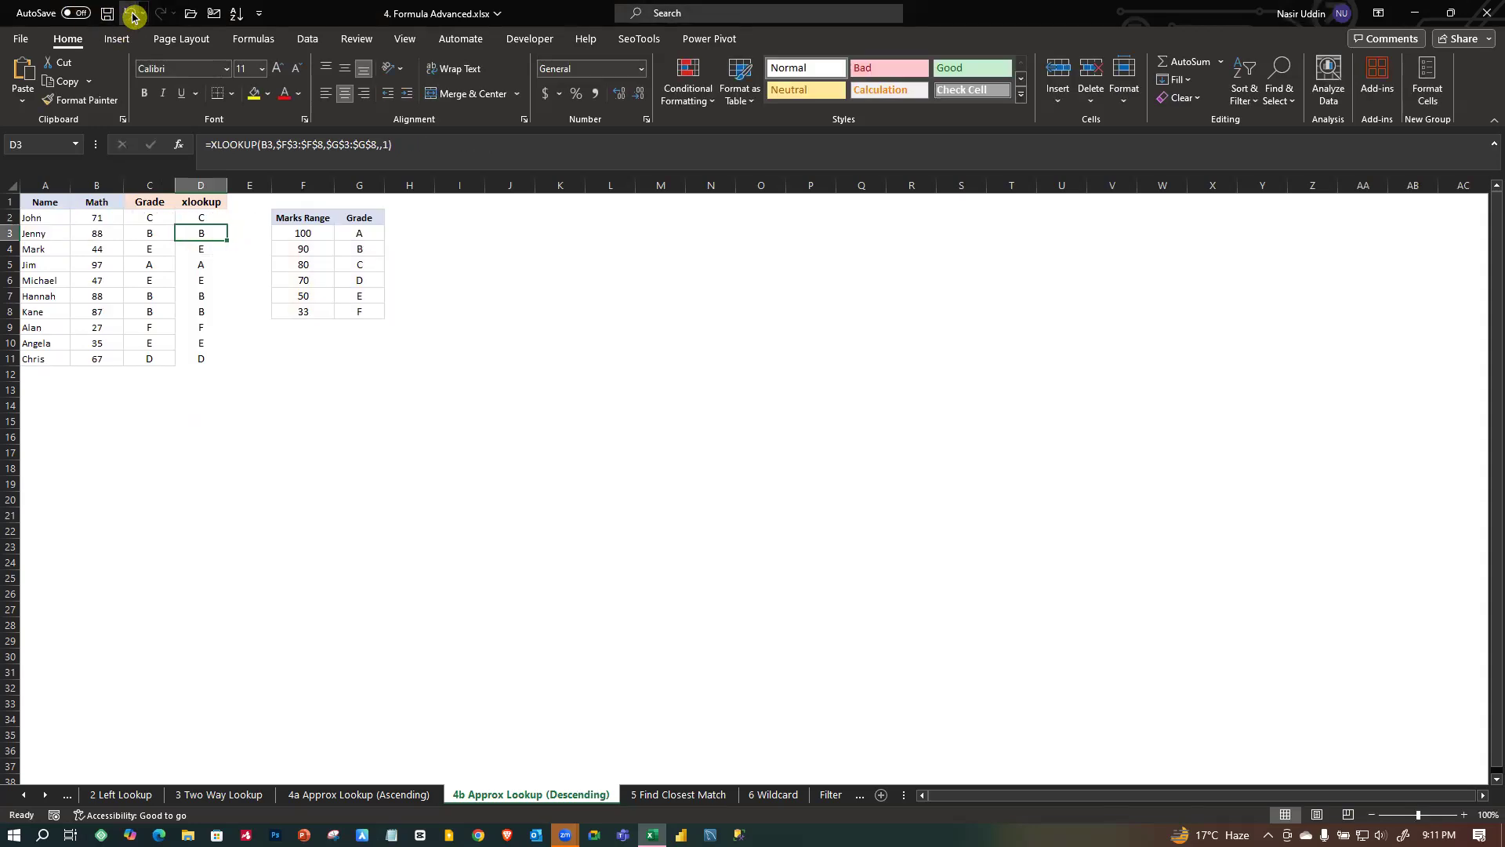
Return to the 5 Find Closest Match sheet and enter the label xlookup in D6.
left_click(688, 795)
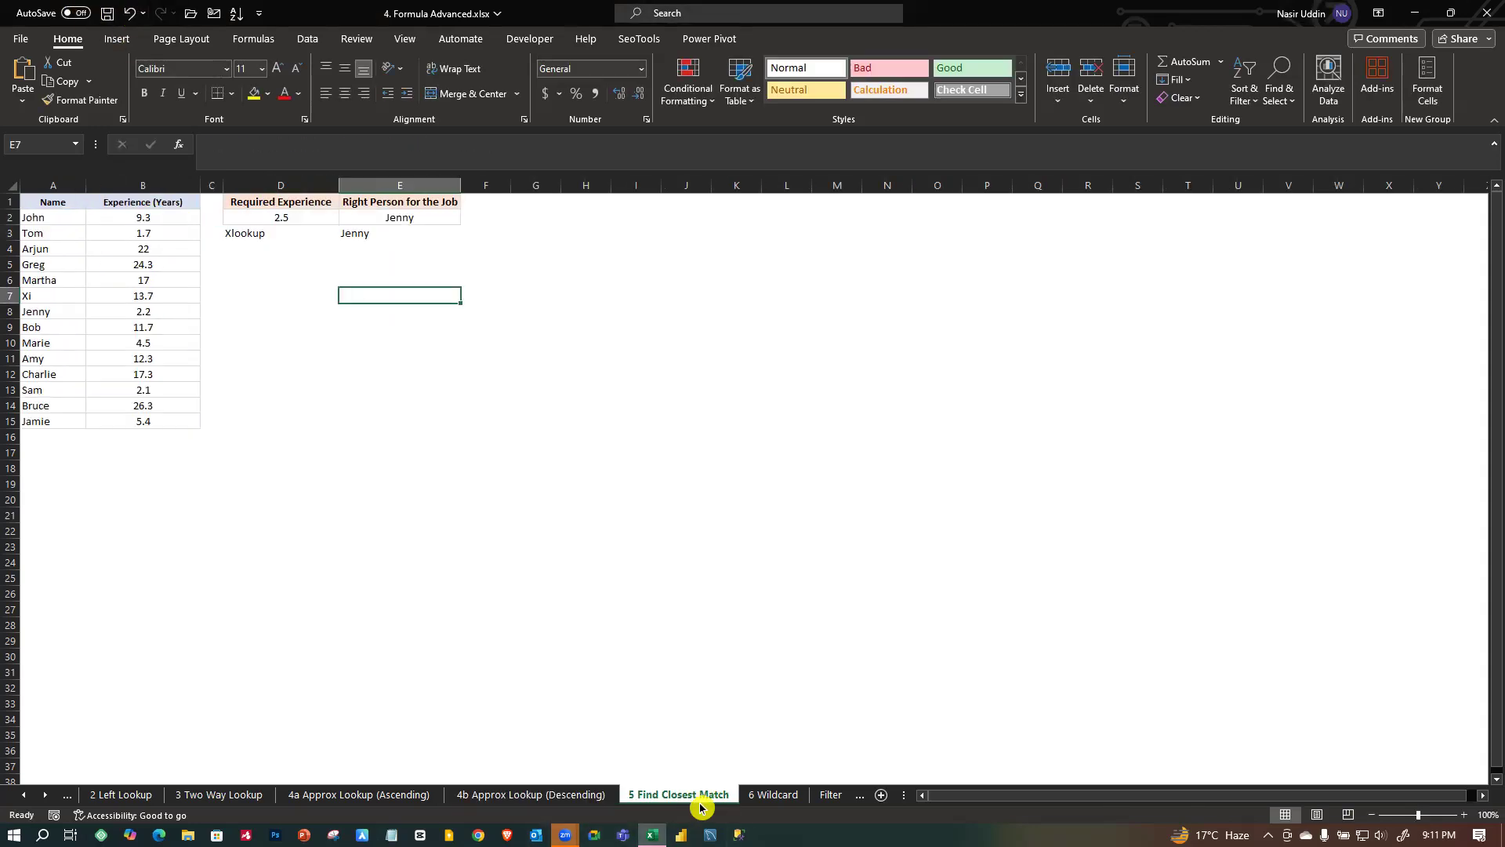
left_click(334, 279)
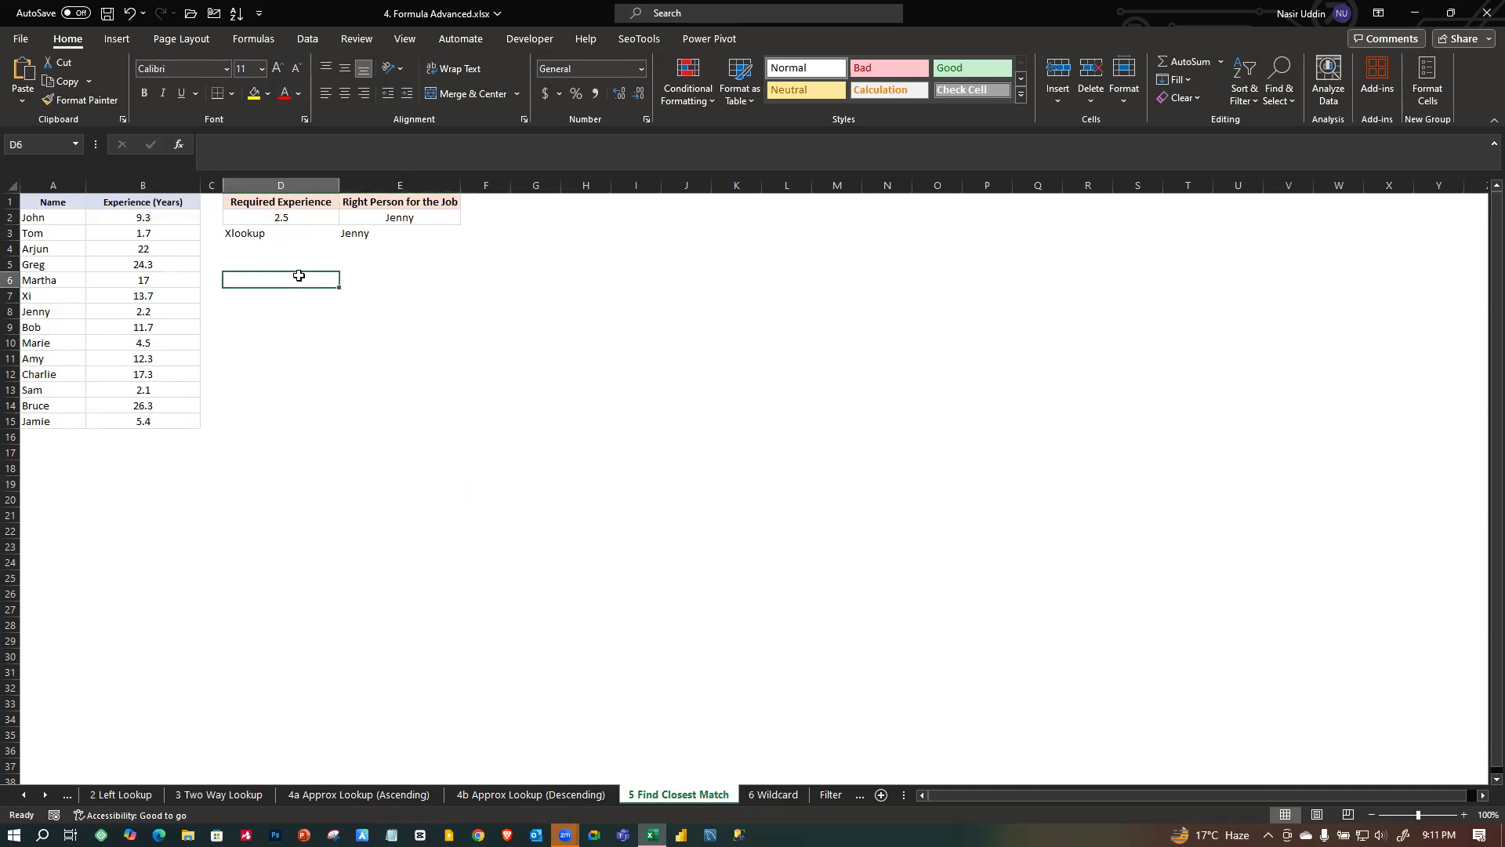
type("xlookup")
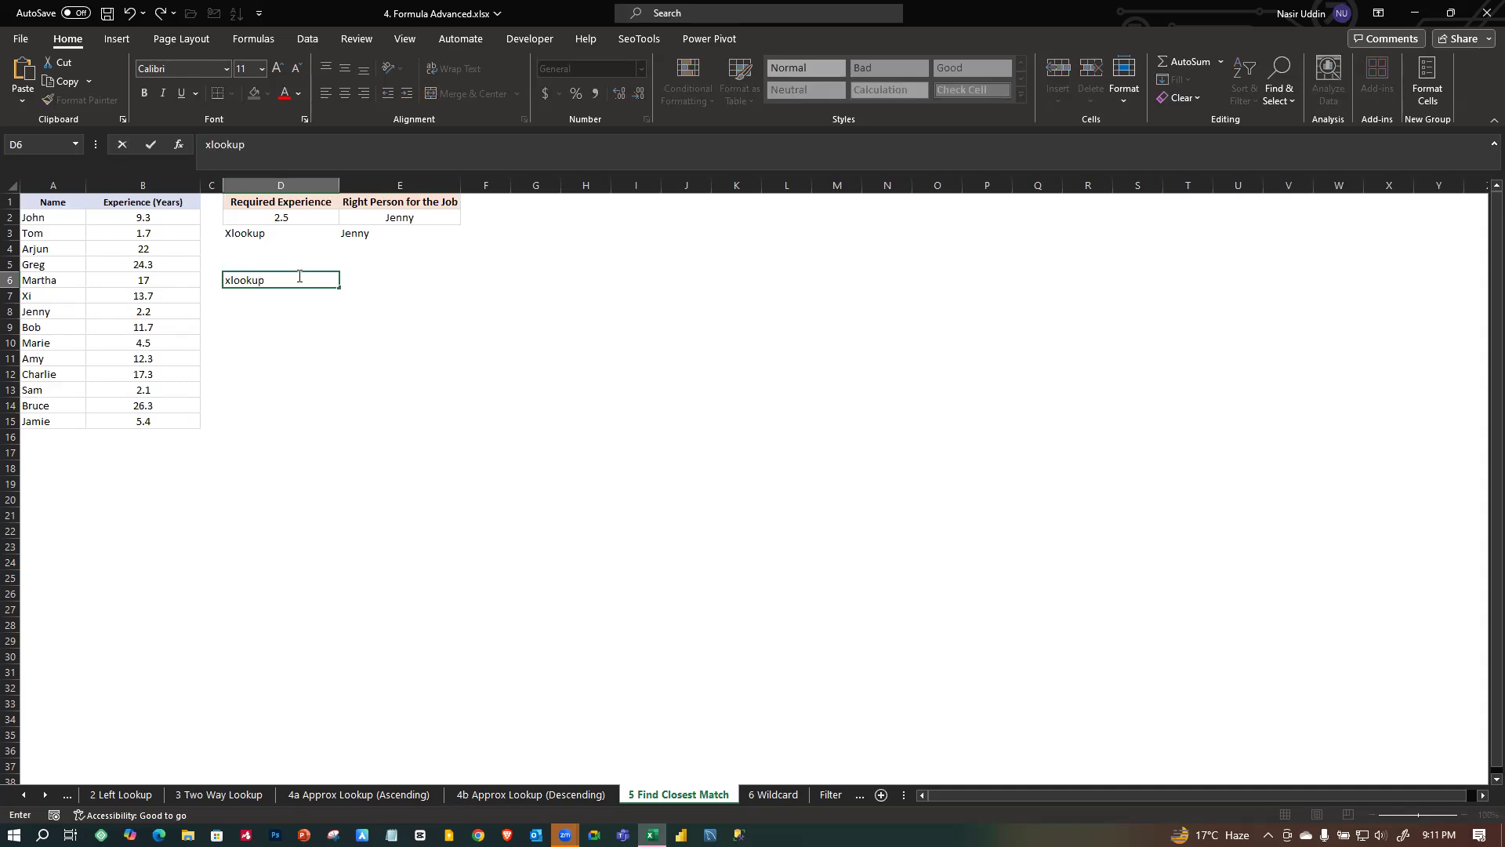
key("Tab")
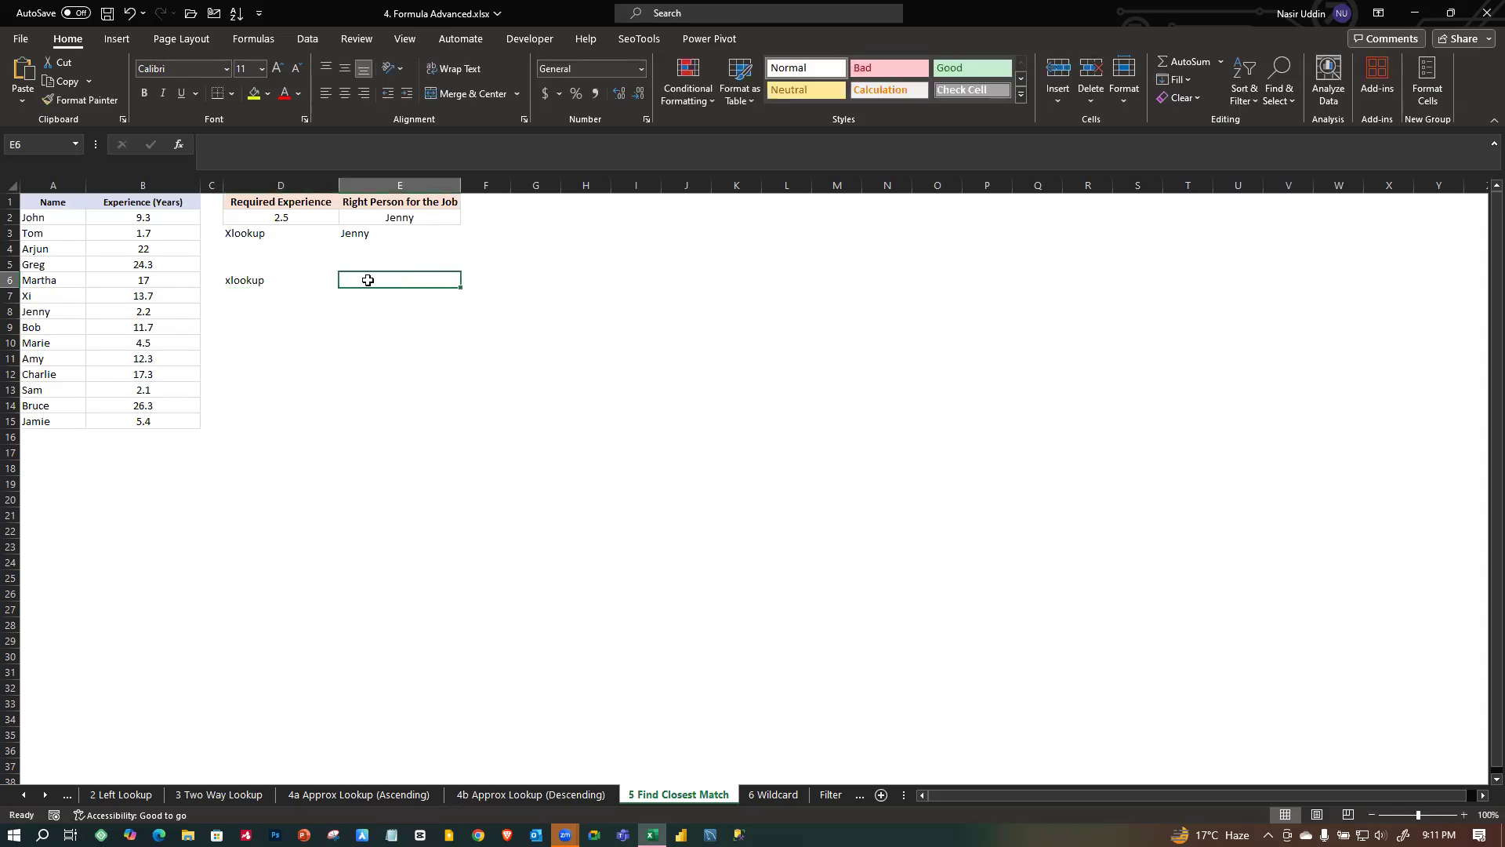
Start an XLOOKUP formula in E6 with D2 as lookup value, B1:B15 as lookup array and A1:A15 as return array.
type("=xl")
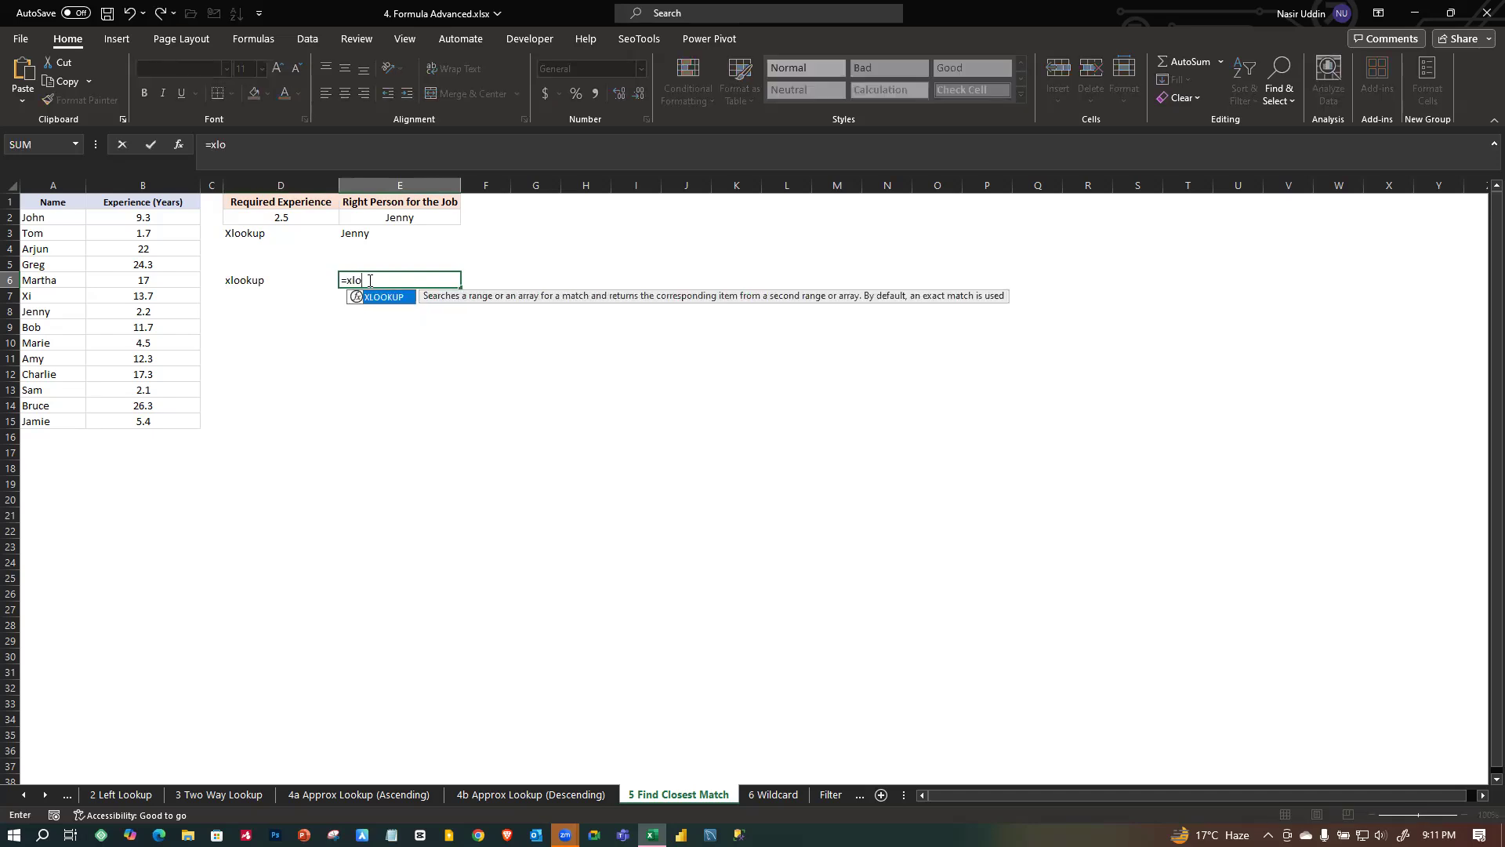
type("o")
key("Tab")
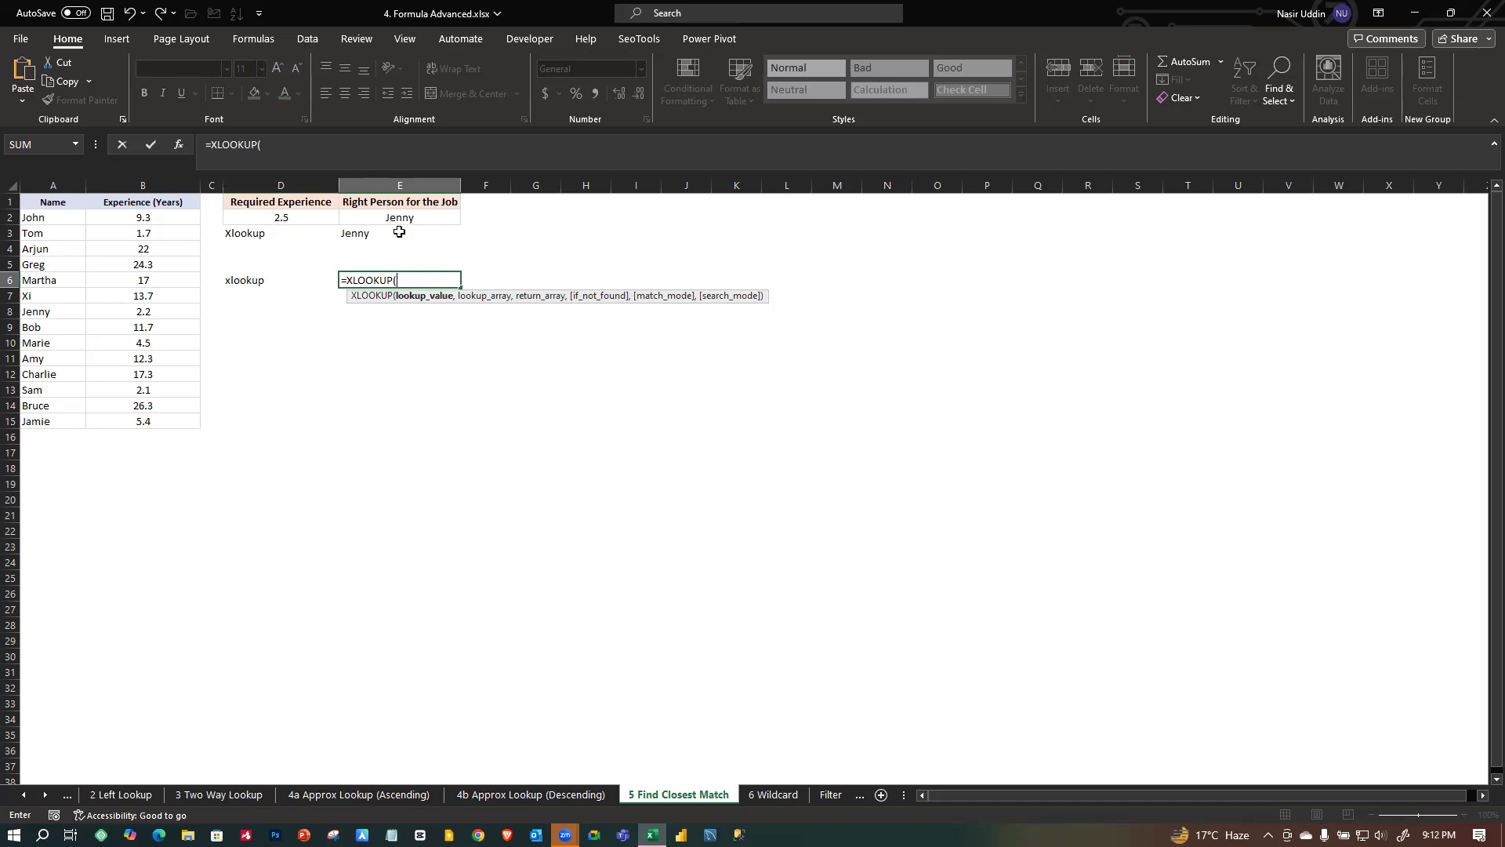
left_click(285, 217)
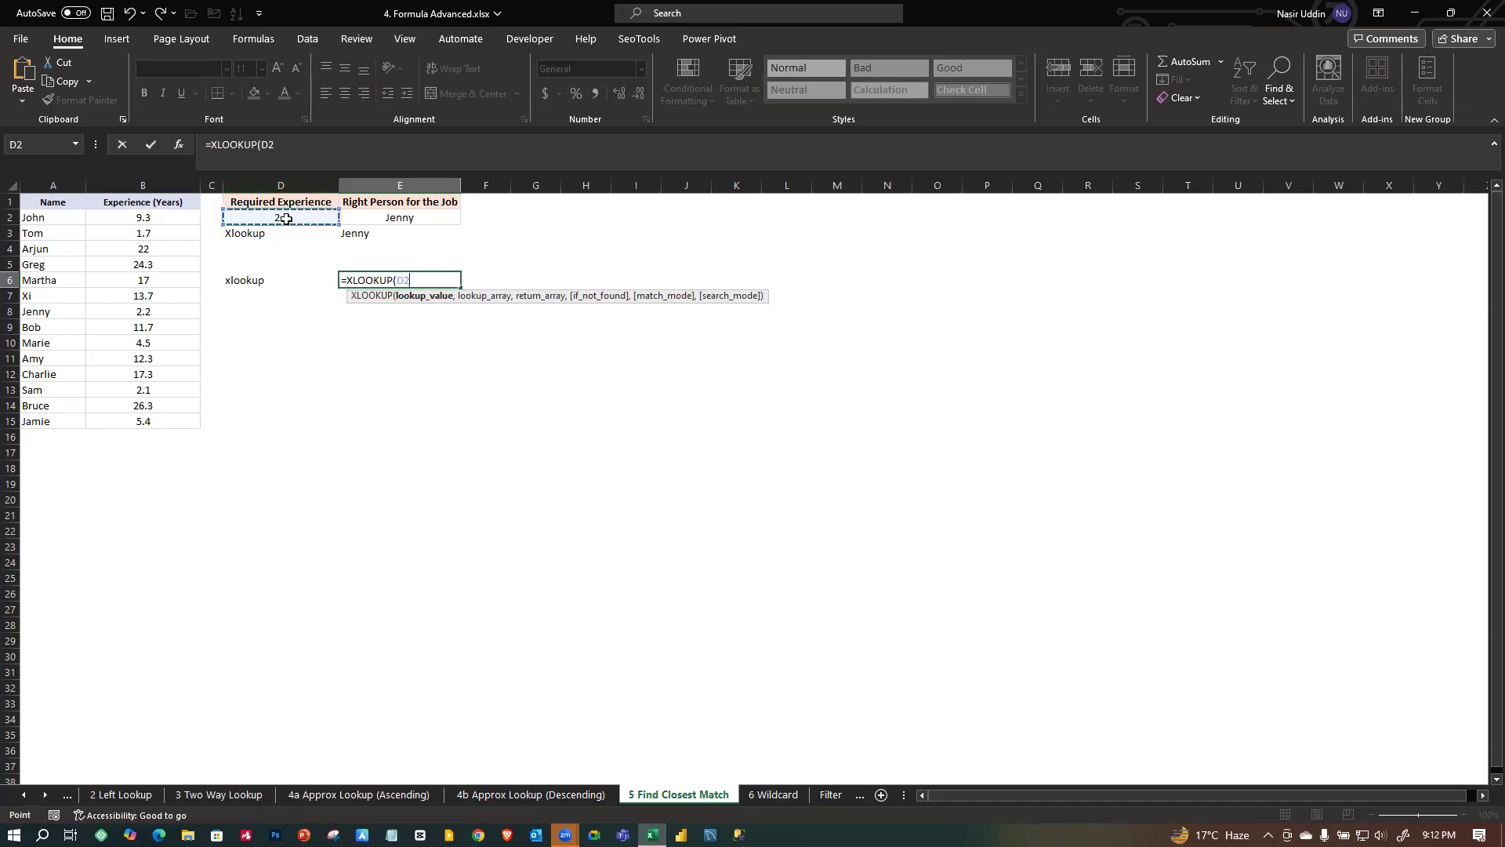
type(",")
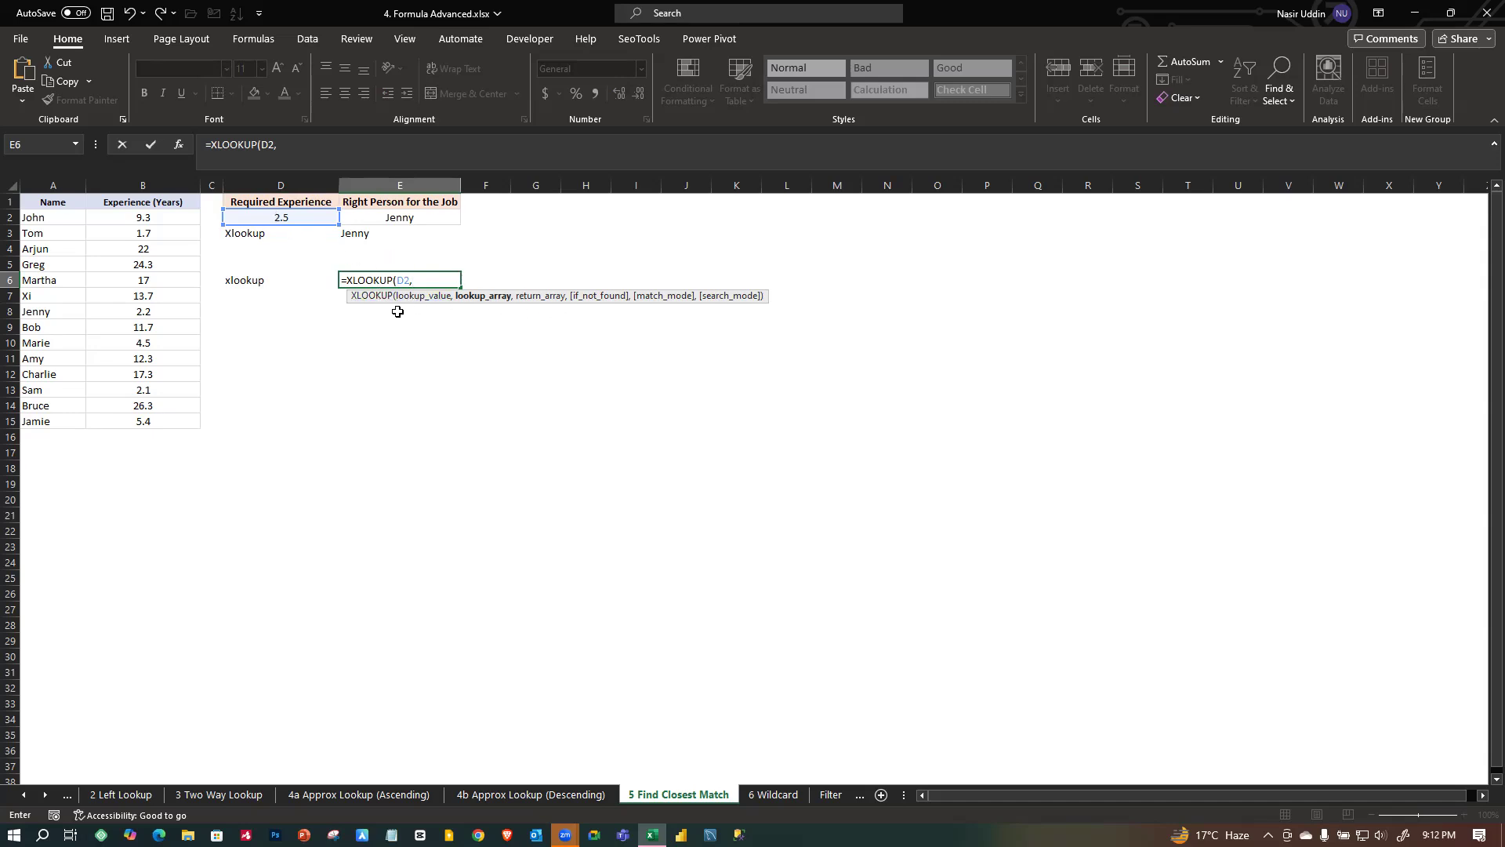
left_click_drag(110, 202, 145, 415)
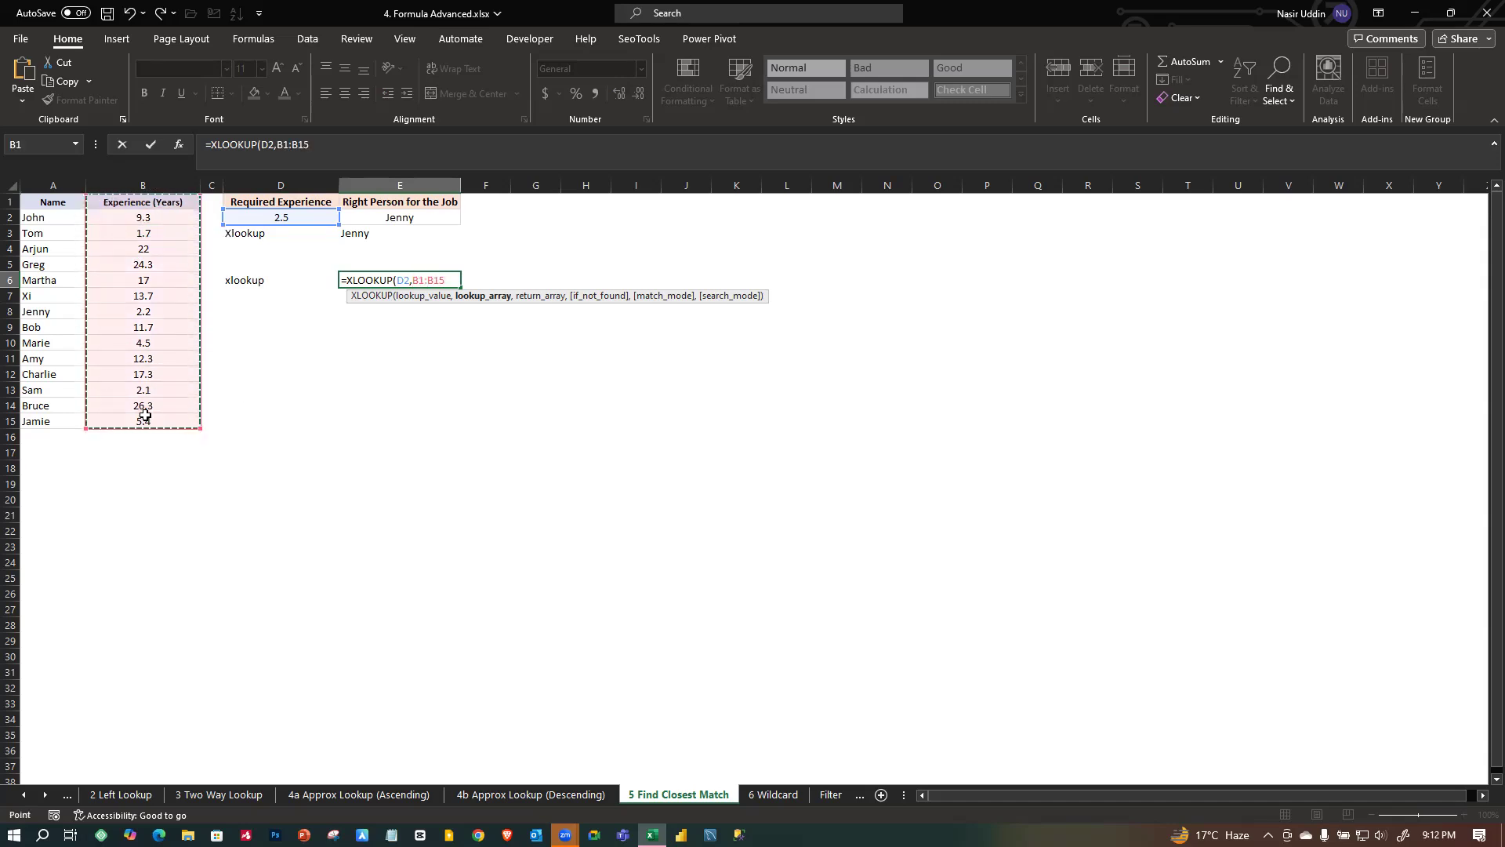
type(",")
left_click_drag(45, 202, 51, 421)
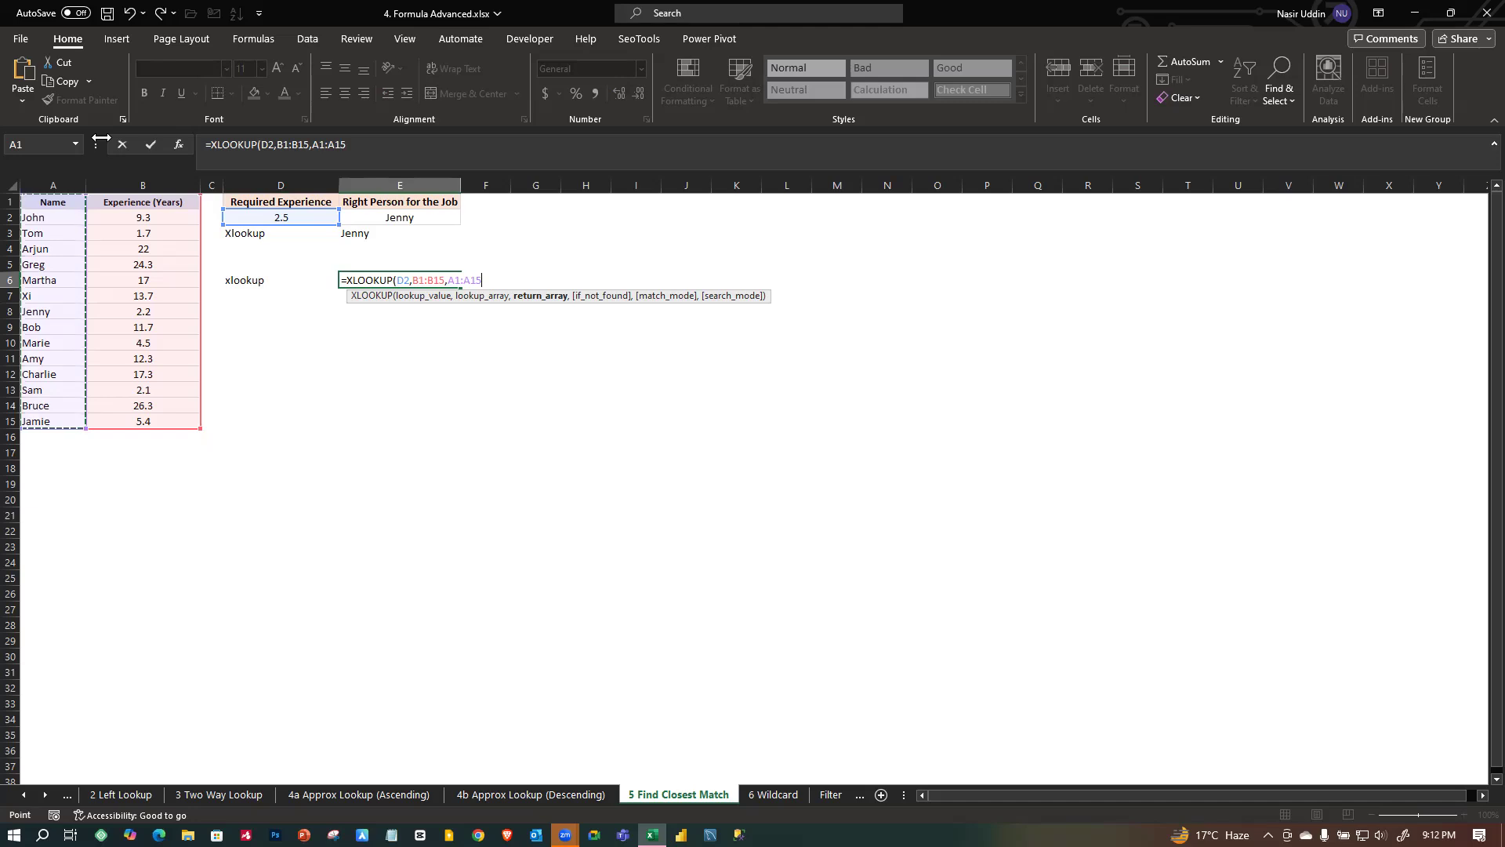
type(",")
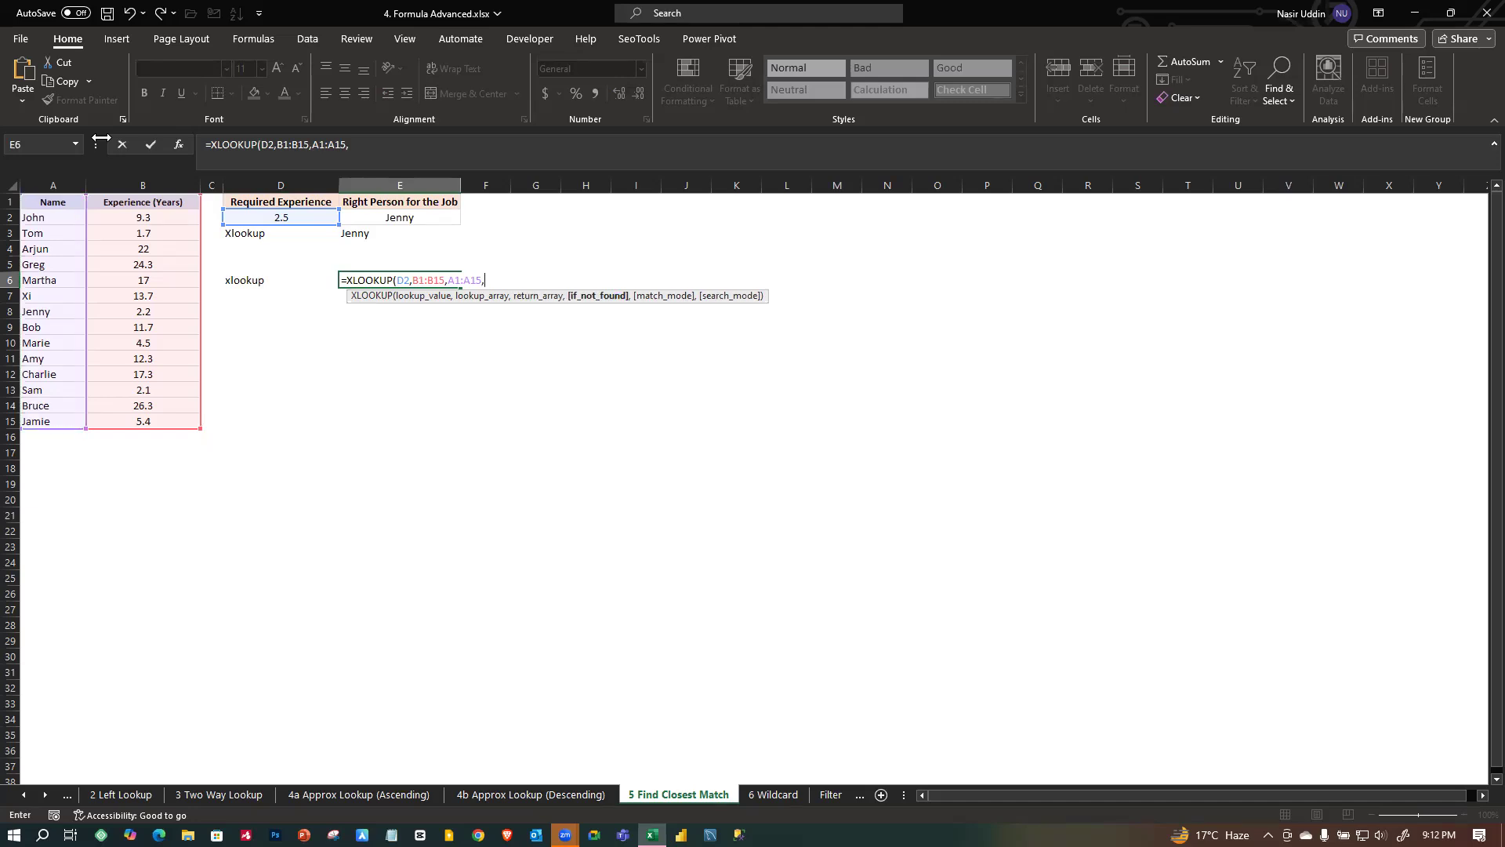
Skip the if-not-found argument, set the match mode to -1 and complete the E6 XLOOKUP formula.
type(",")
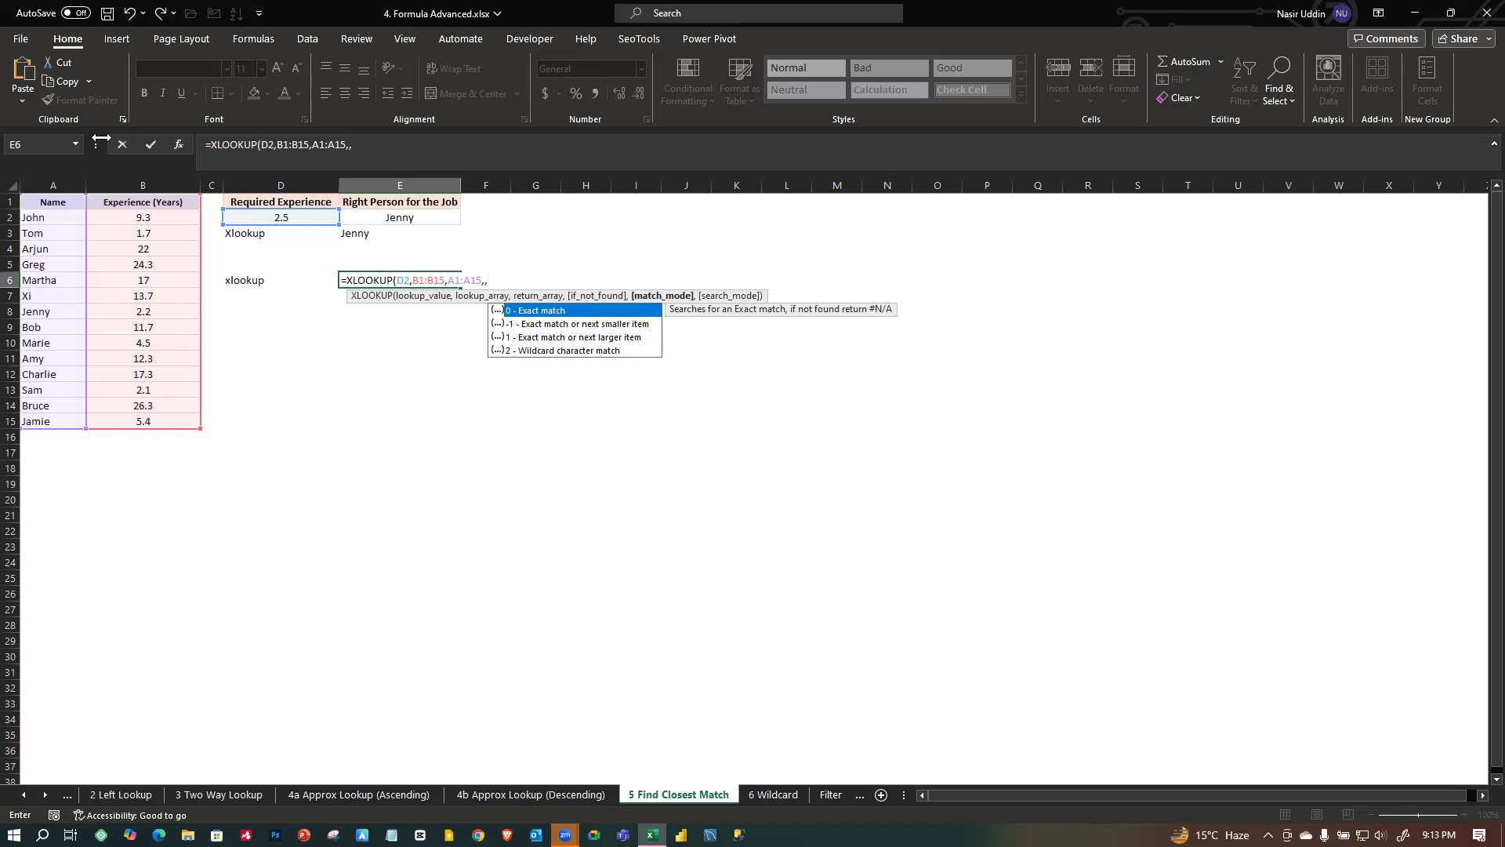
key("Down")
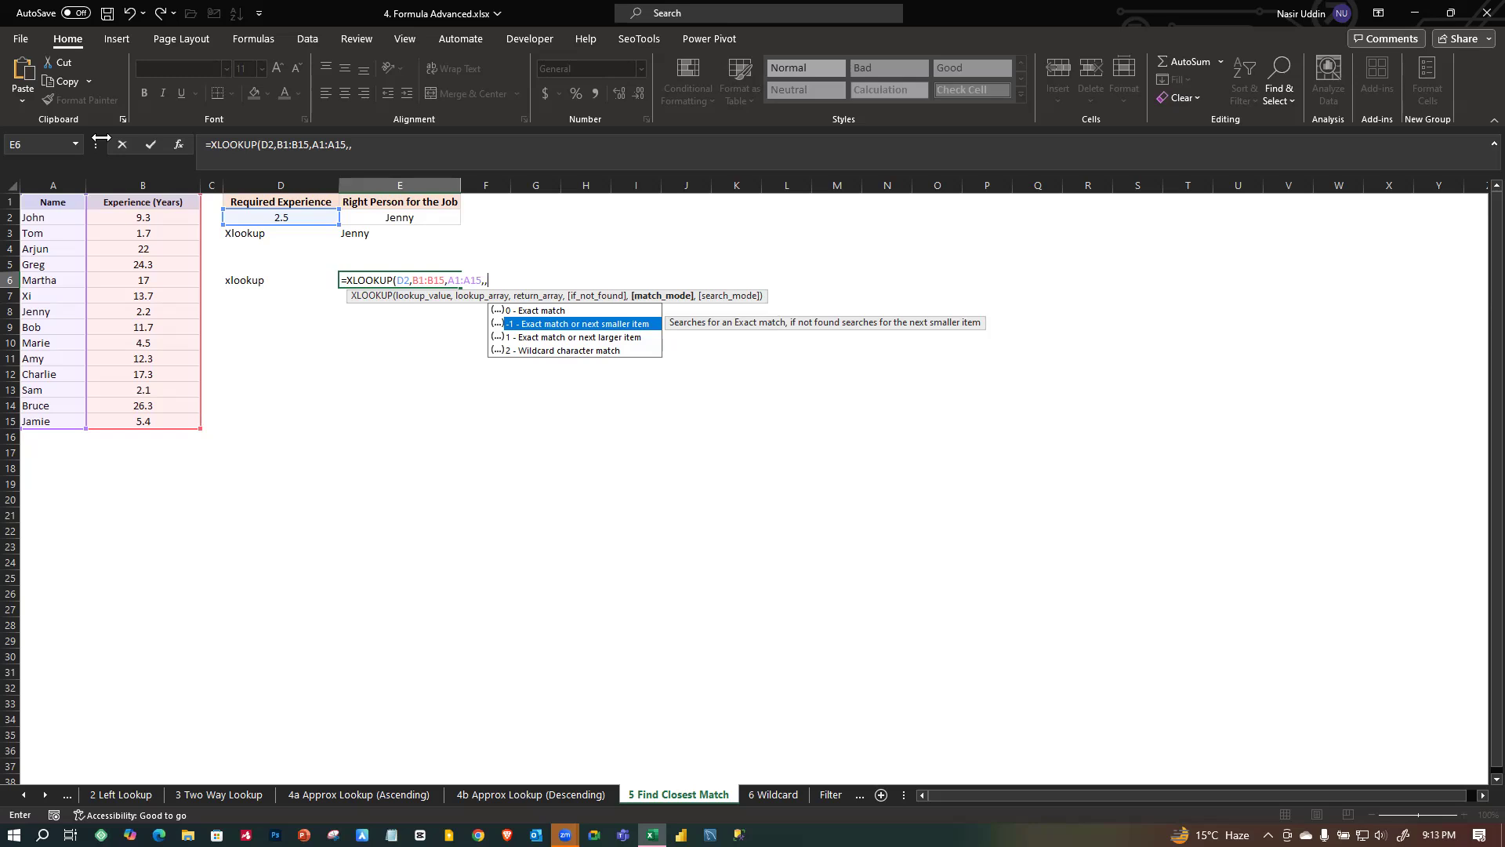
key("Down")
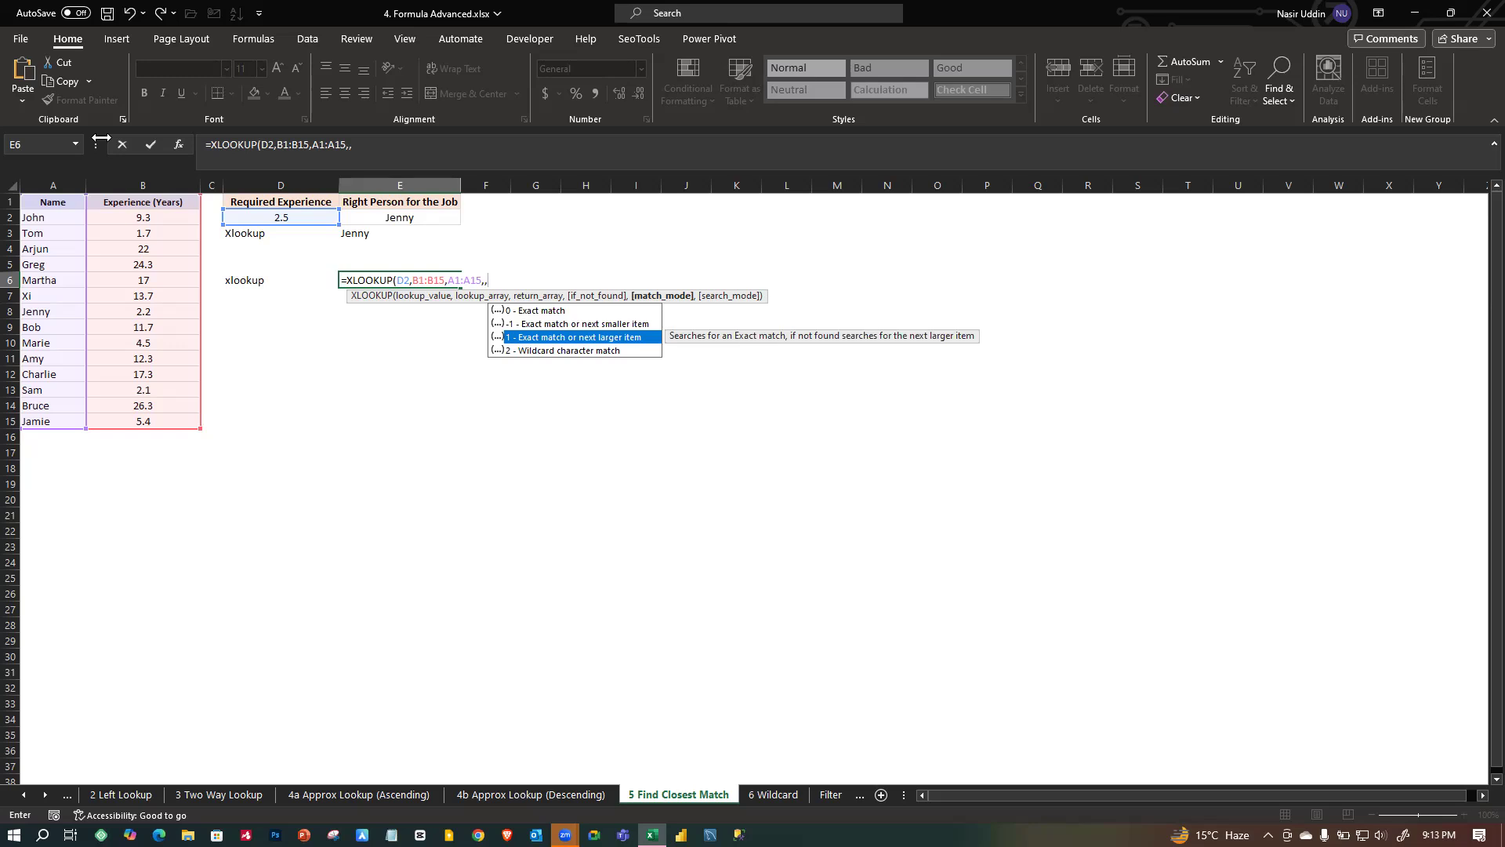
key("Tab")
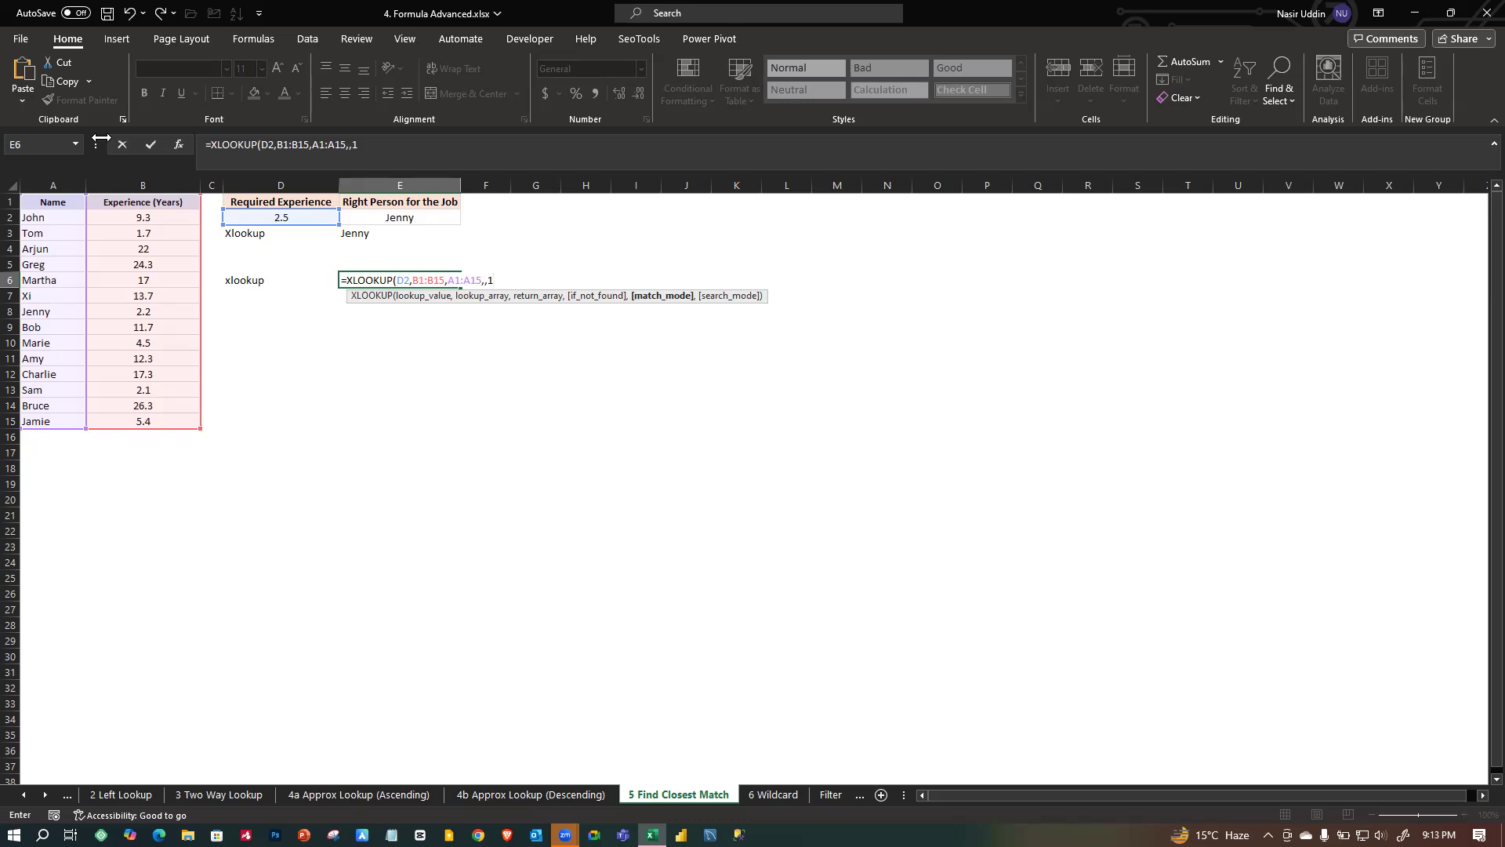
key("BackSpace")
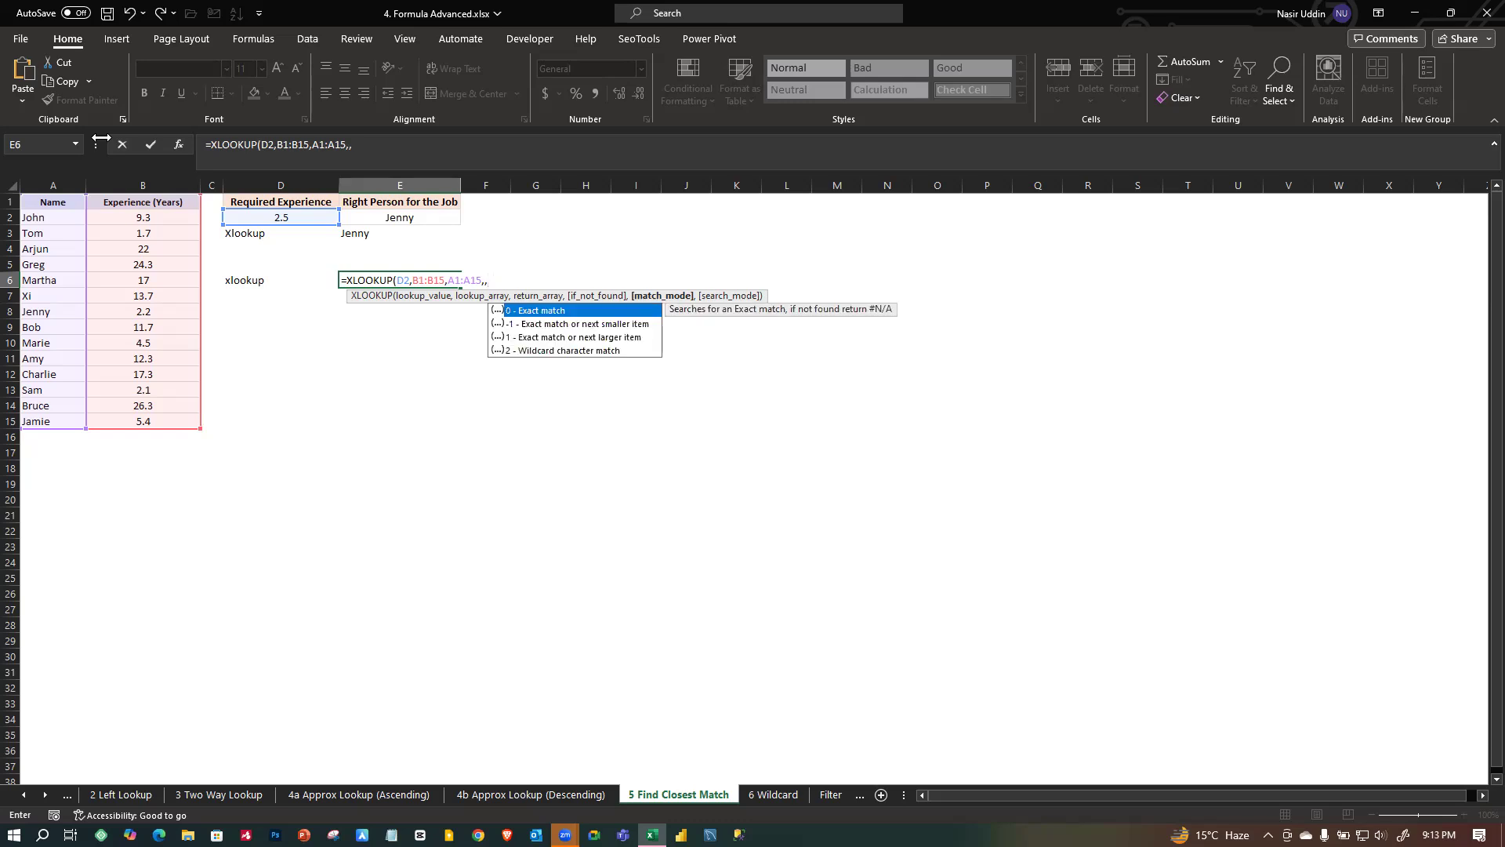
type("-1")
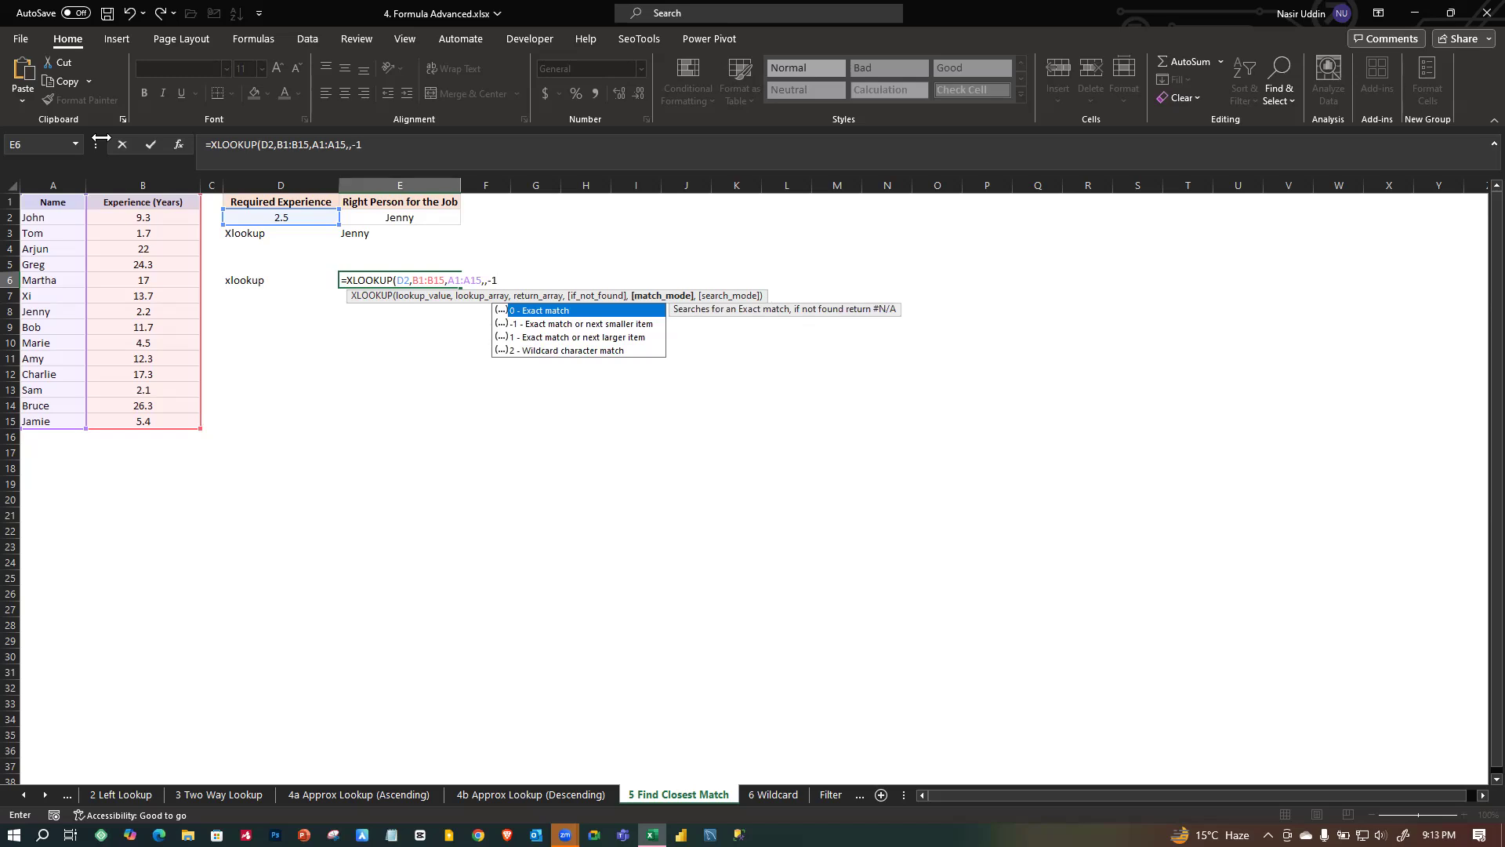
key("Escape")
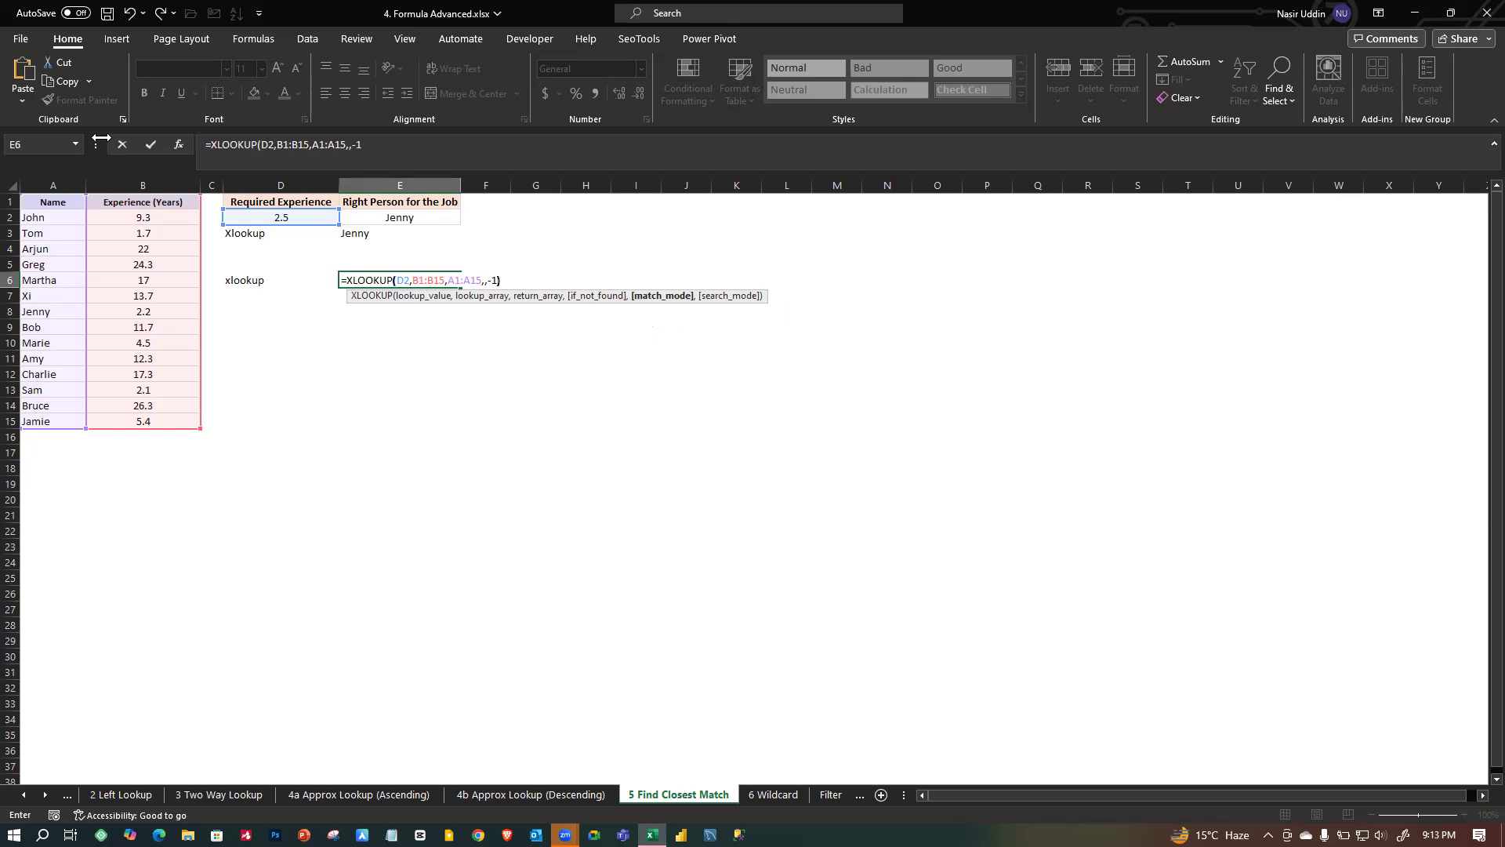
type(")")
key("Return")
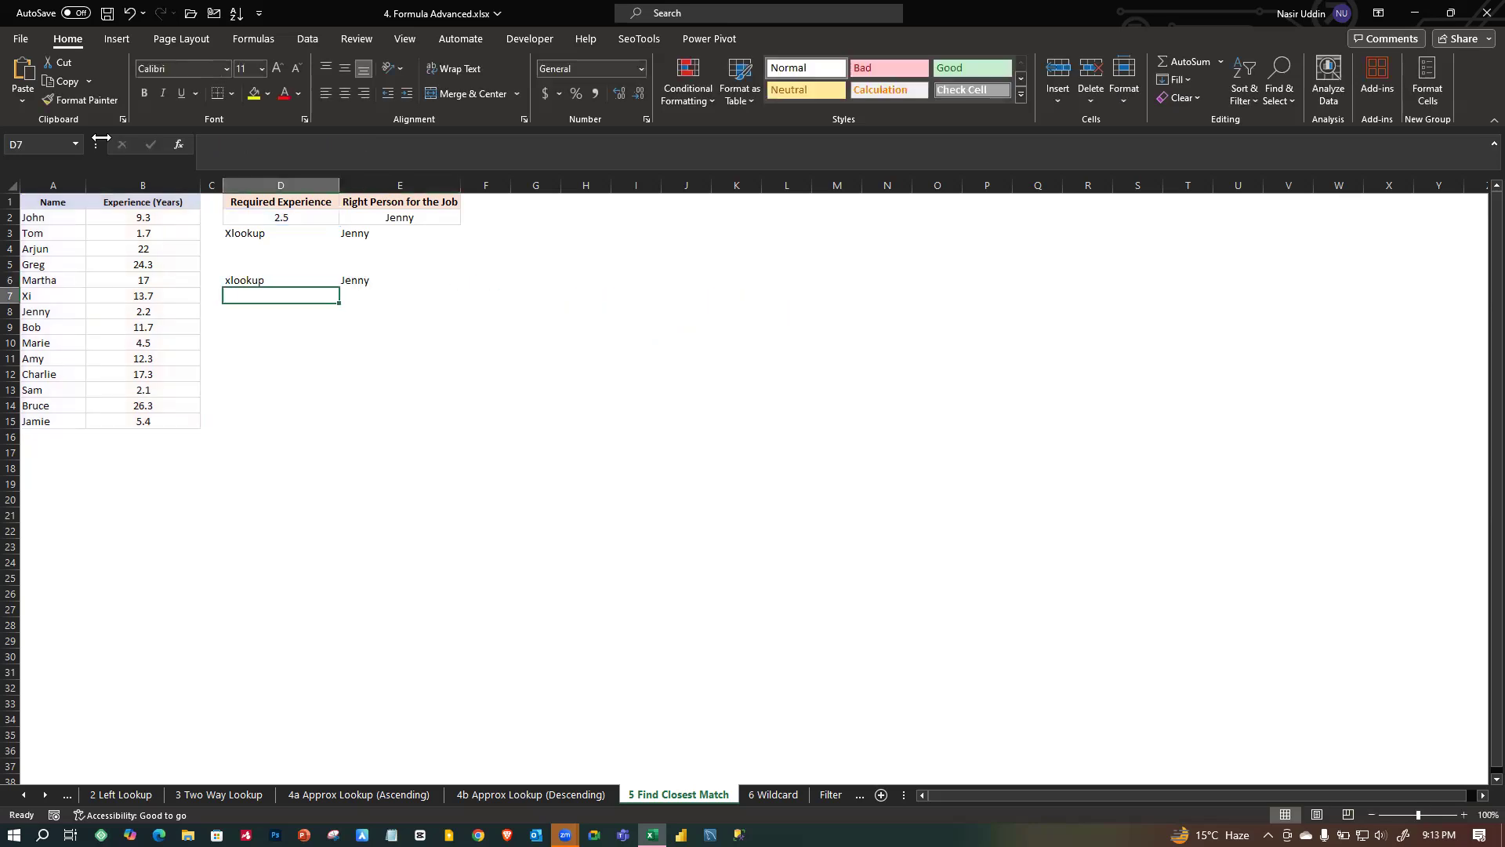
Change the match mode of the E6 XLOOKUP to 1, exact match or next larger item.
left_click(352, 295)
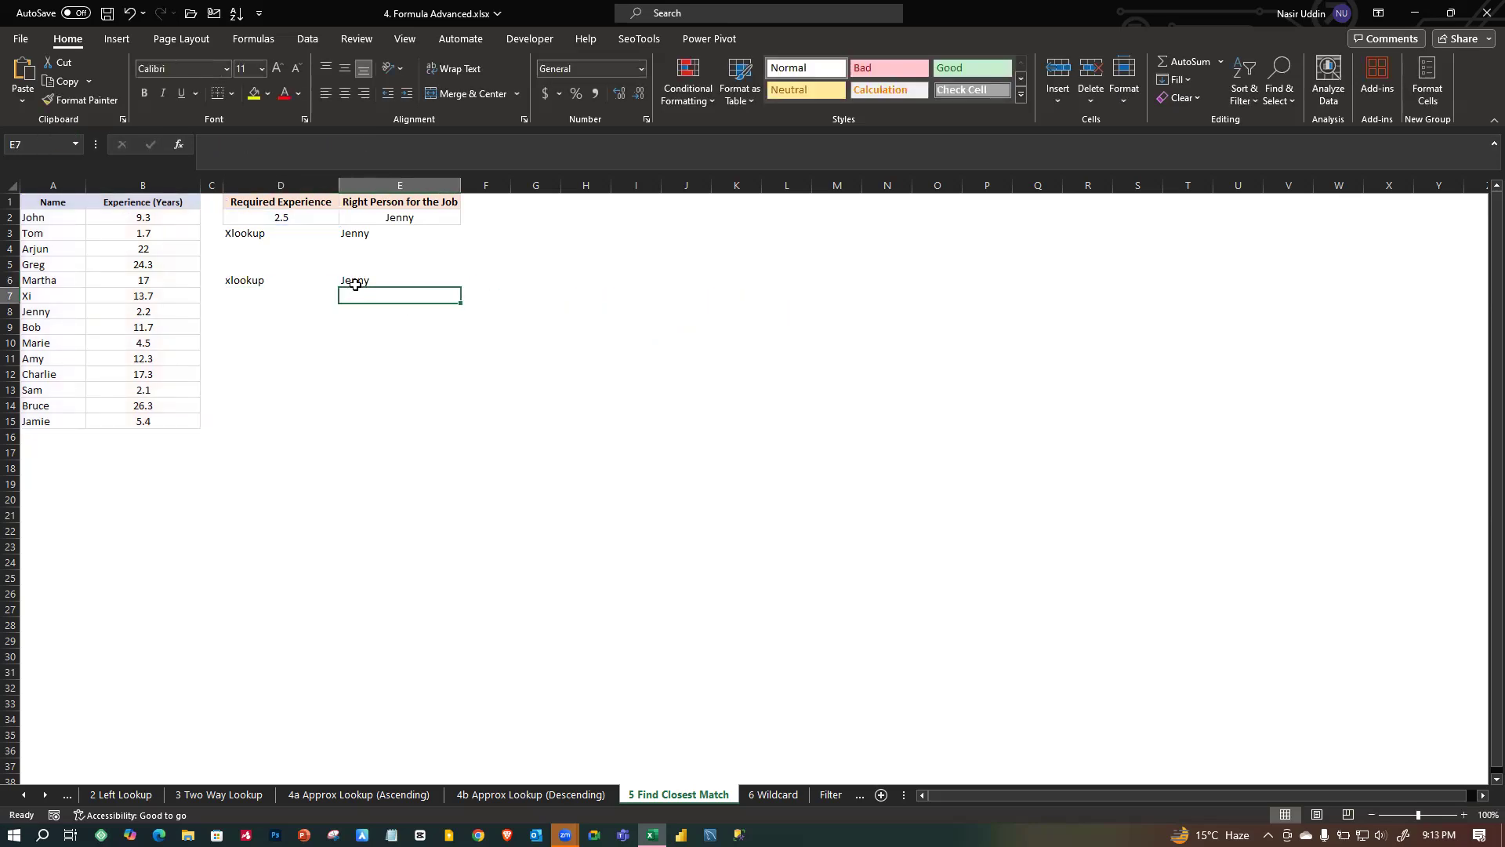
double_click(352, 280)
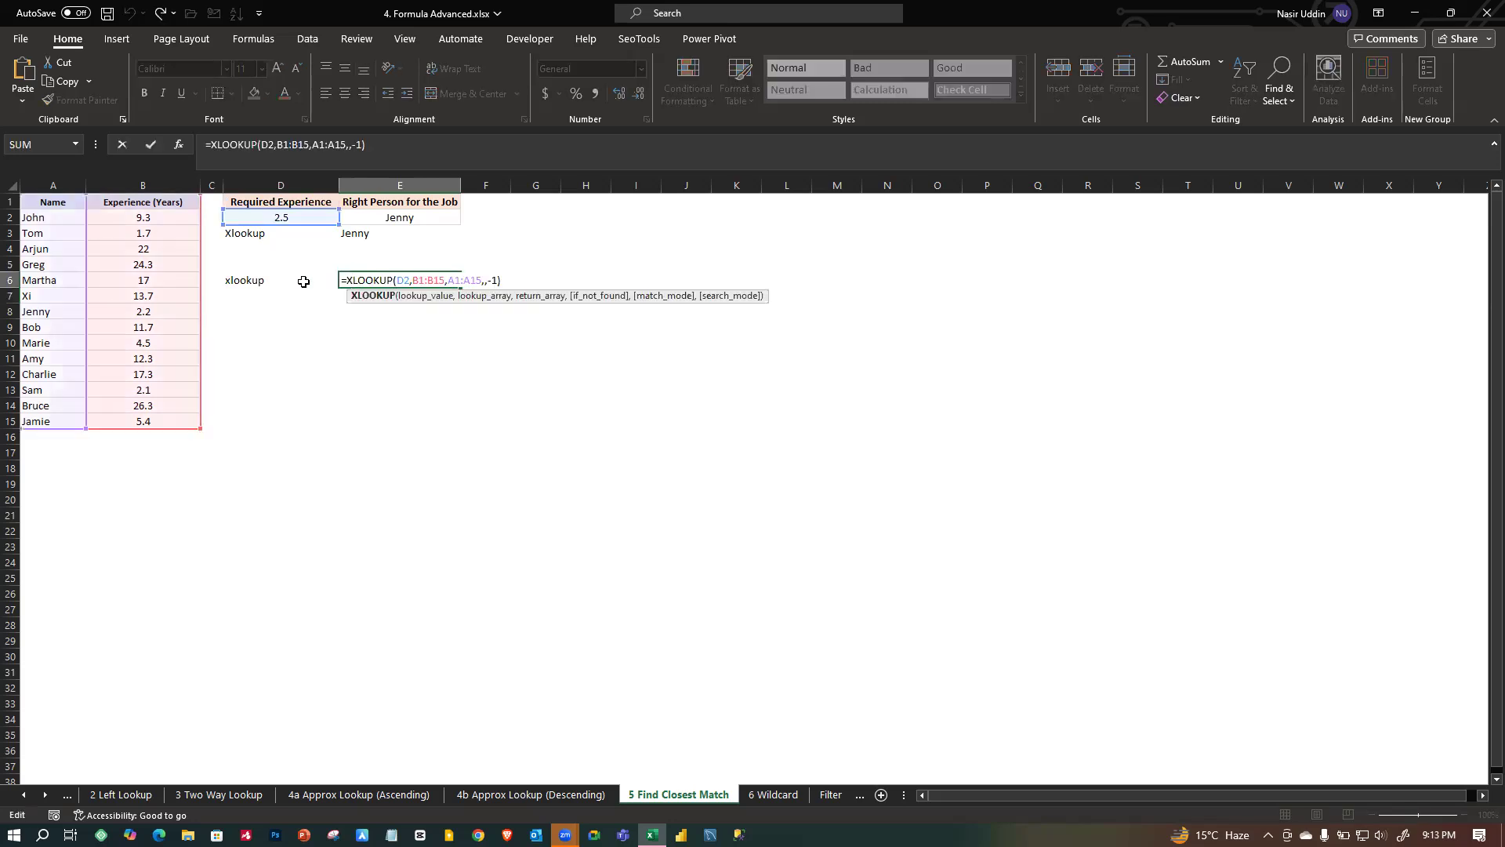
left_click(495, 280)
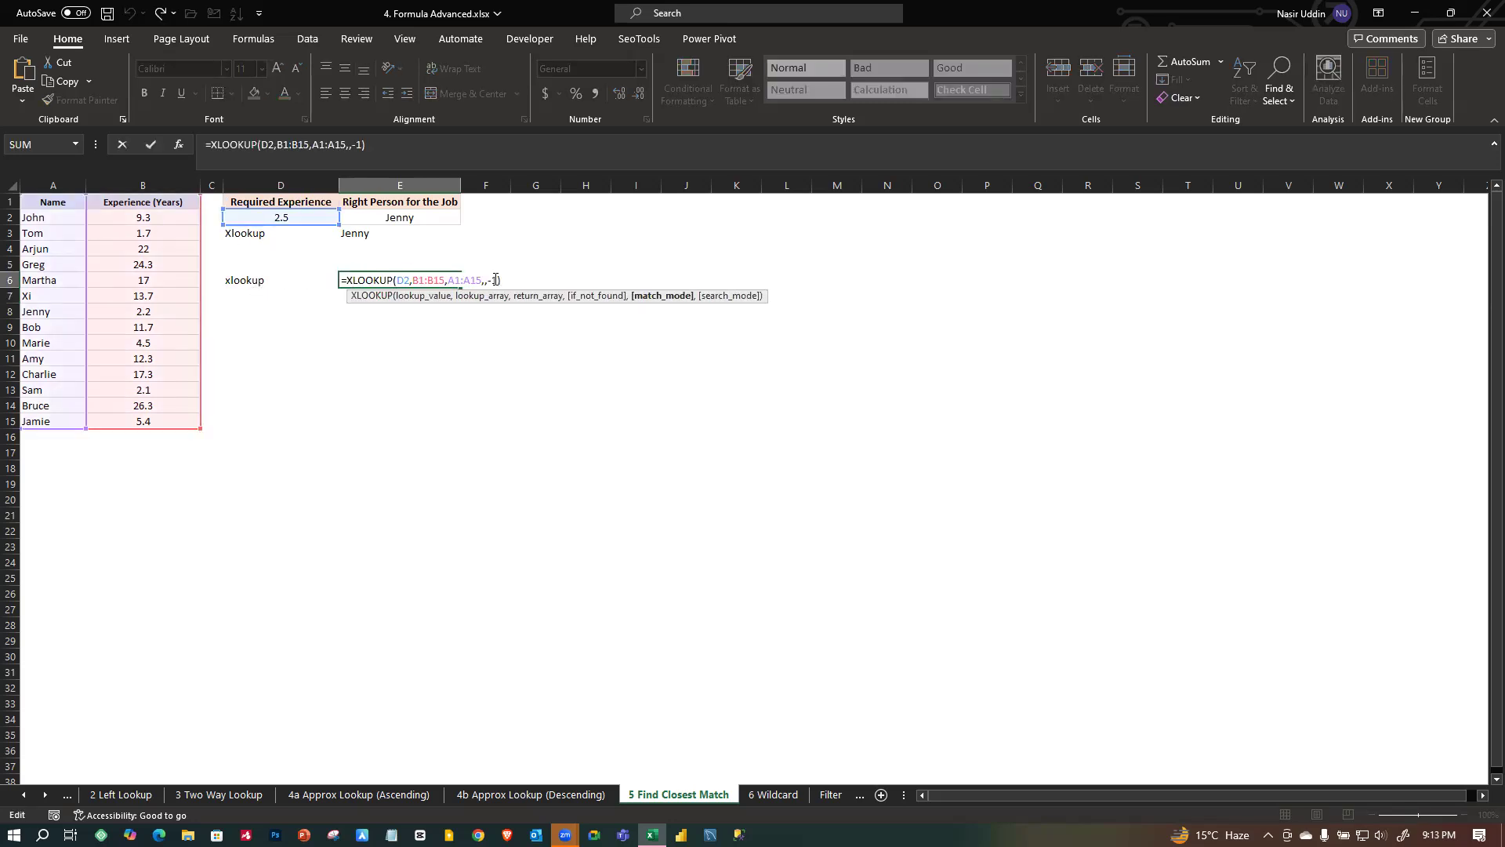
key("BackSpace")
key("BackSpace")
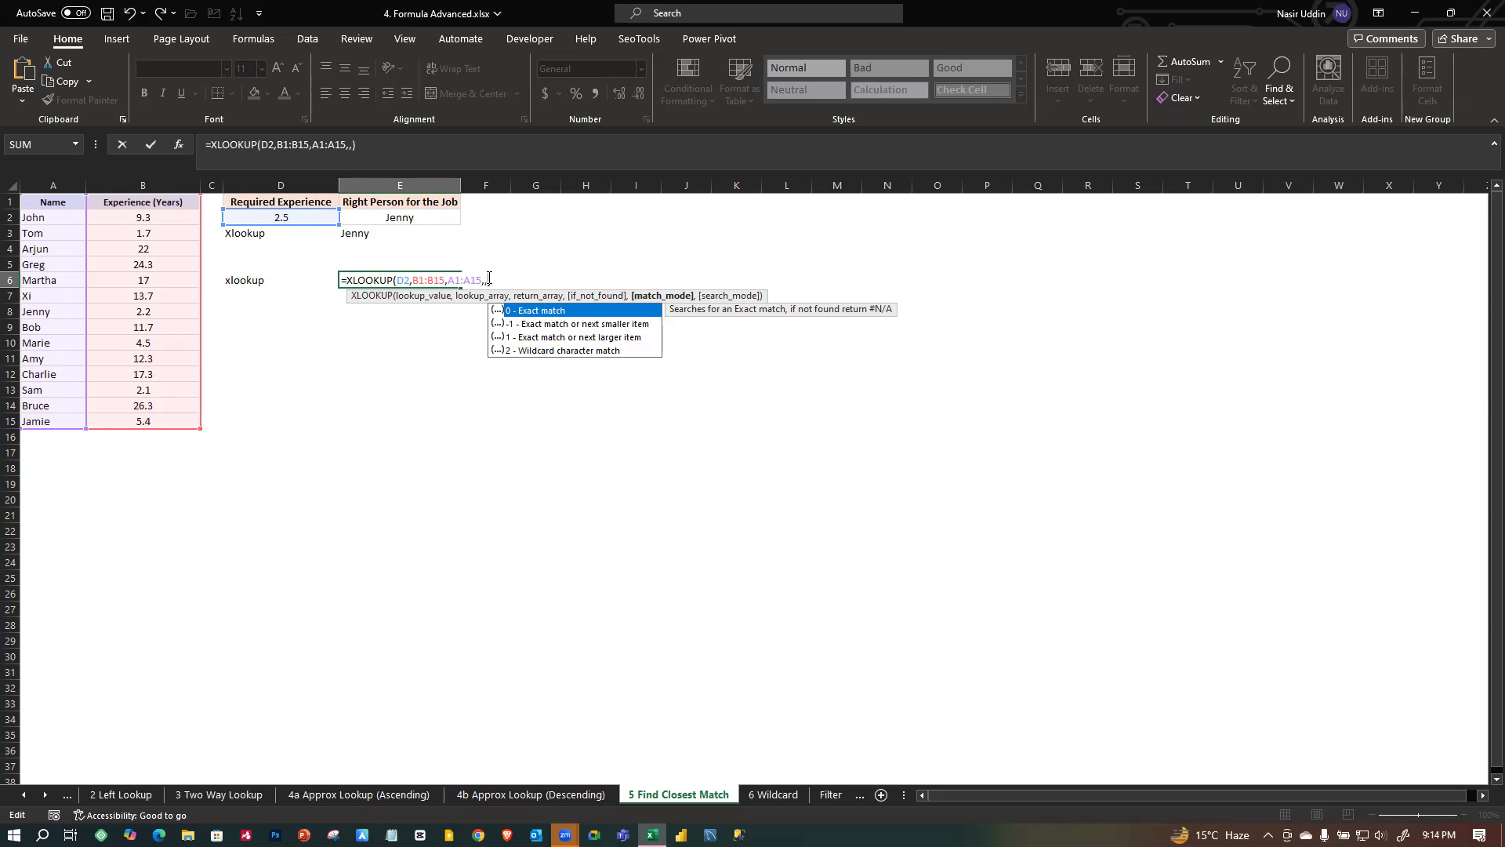
key("Down")
key("Down")
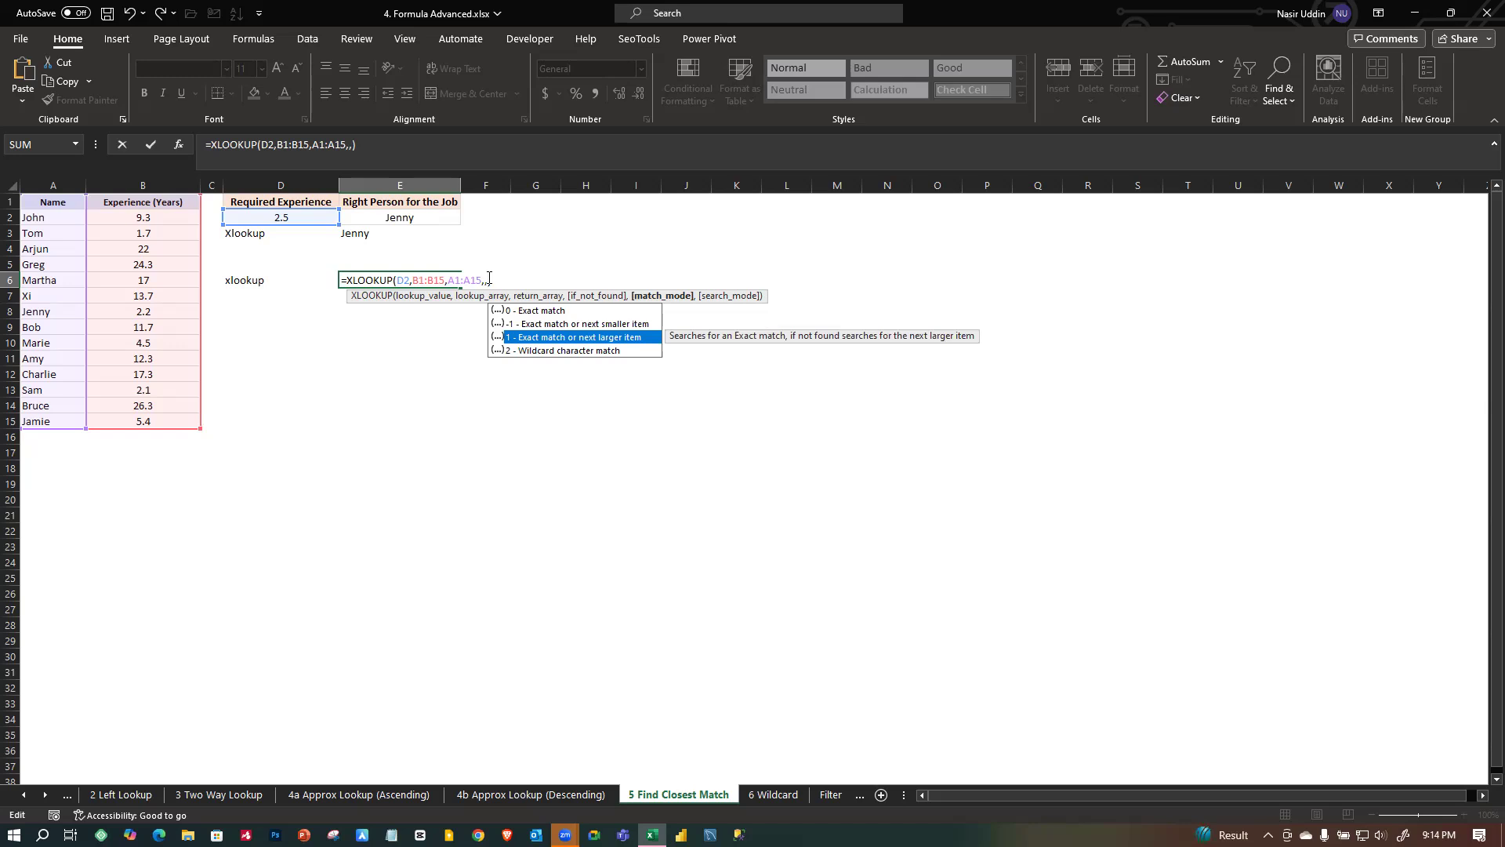
key("Tab")
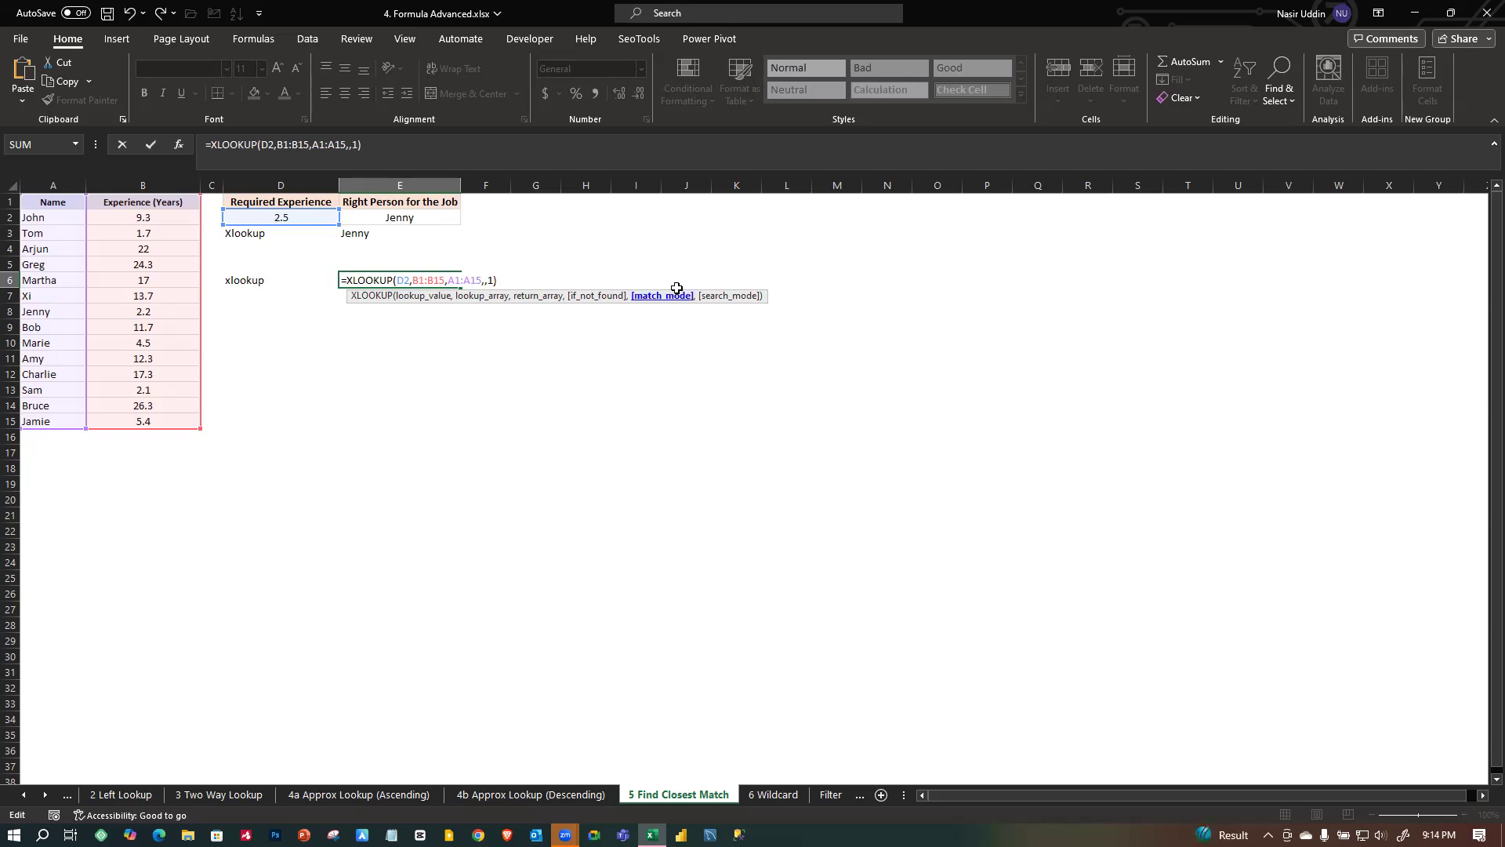
key("Return")
Check the E6 result against the experience value in row 10 and inspect the E6 formula without changing it.
left_click(354, 282)
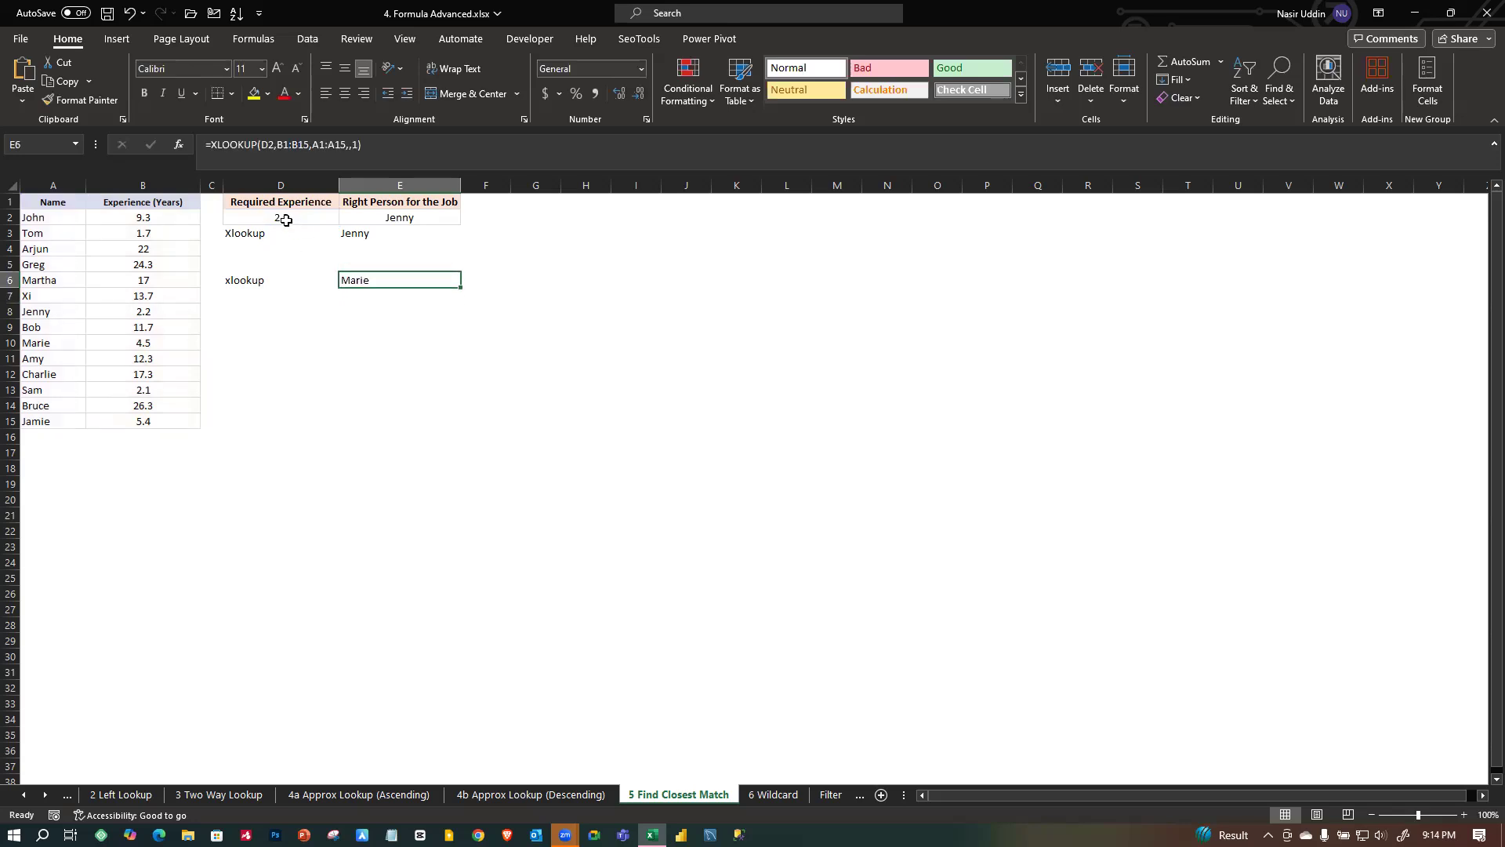
left_click(11, 343)
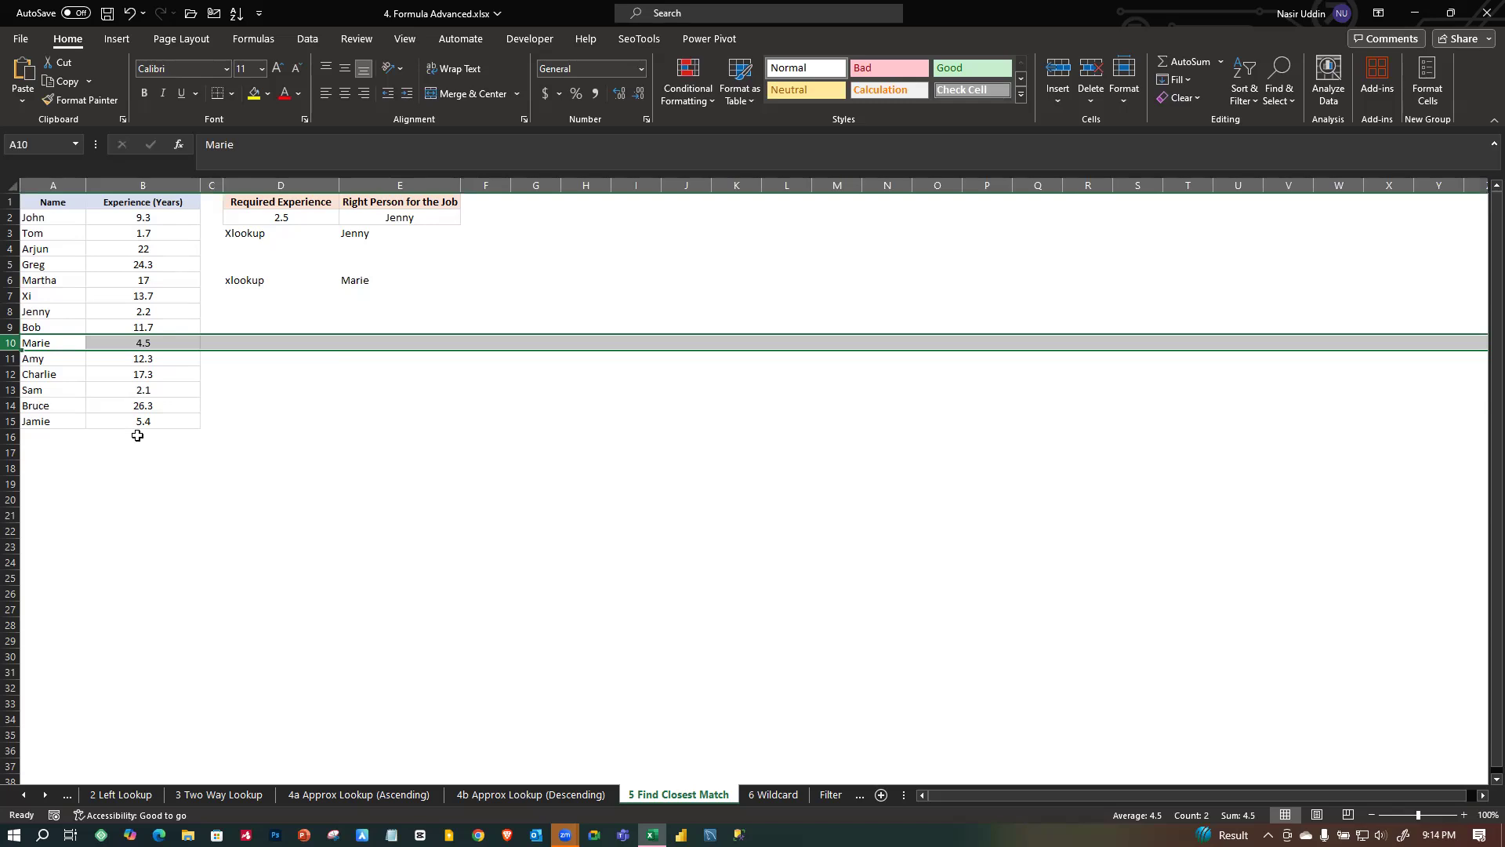
left_click(165, 345)
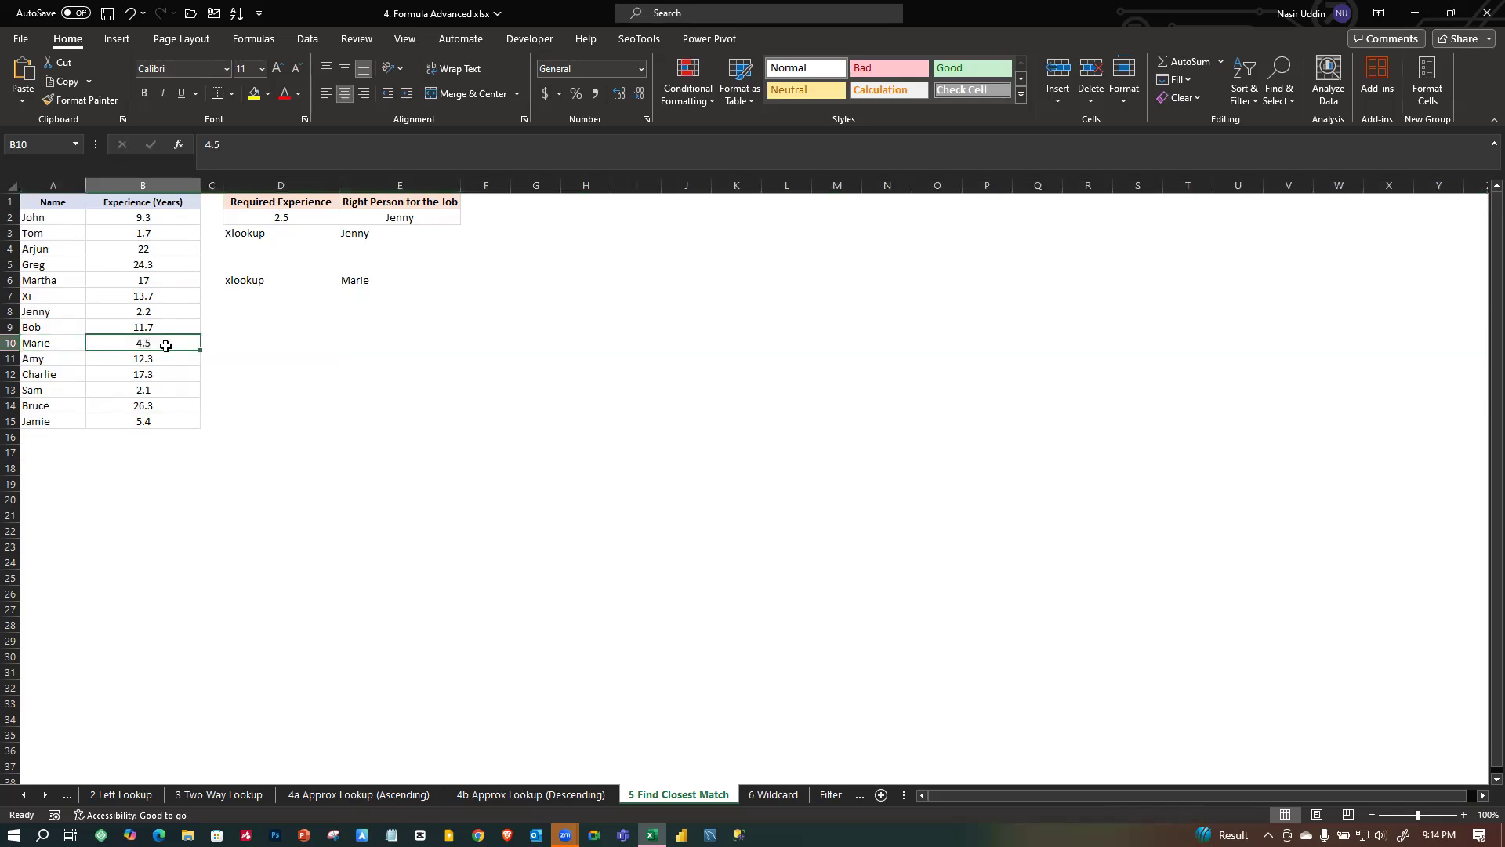
left_click(166, 370)
left_click(154, 344)
double_click(360, 280)
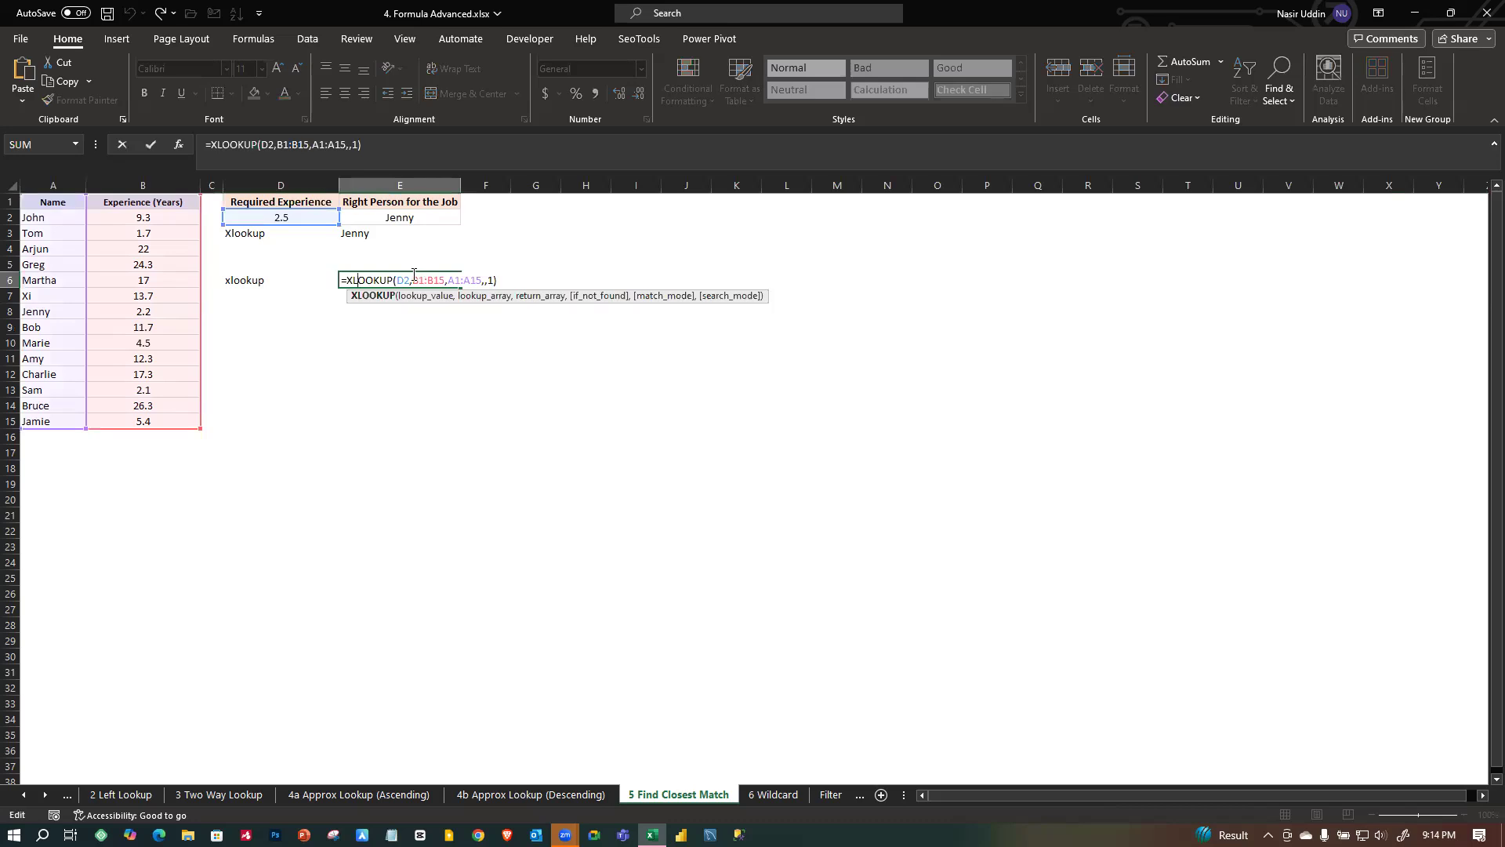
key("Return")
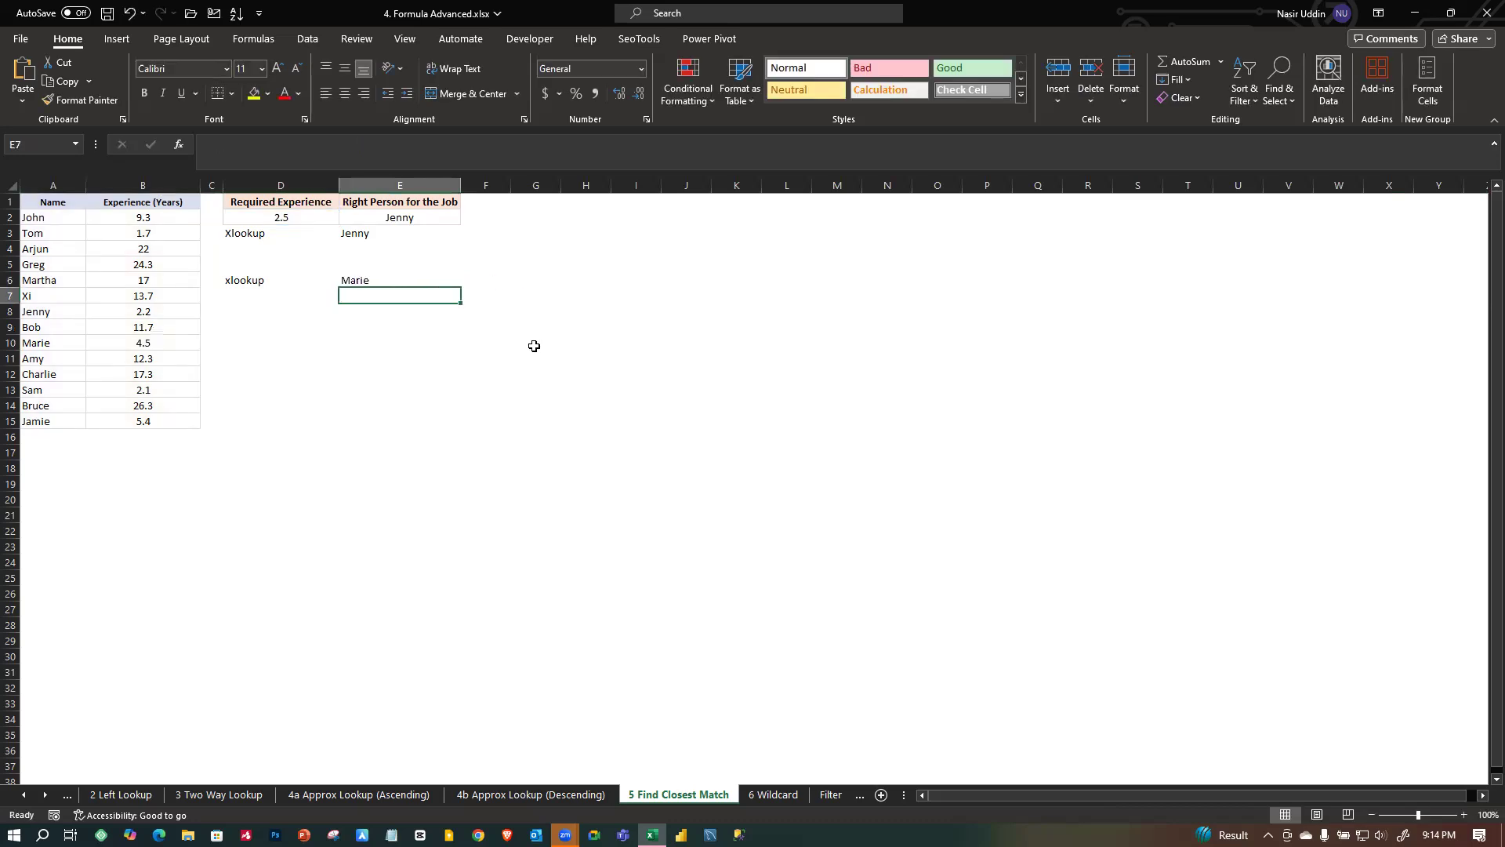
Switch to the 6 Wildcard sheet and look over its two tables.
left_click(787, 798)
left_click(556, 486)
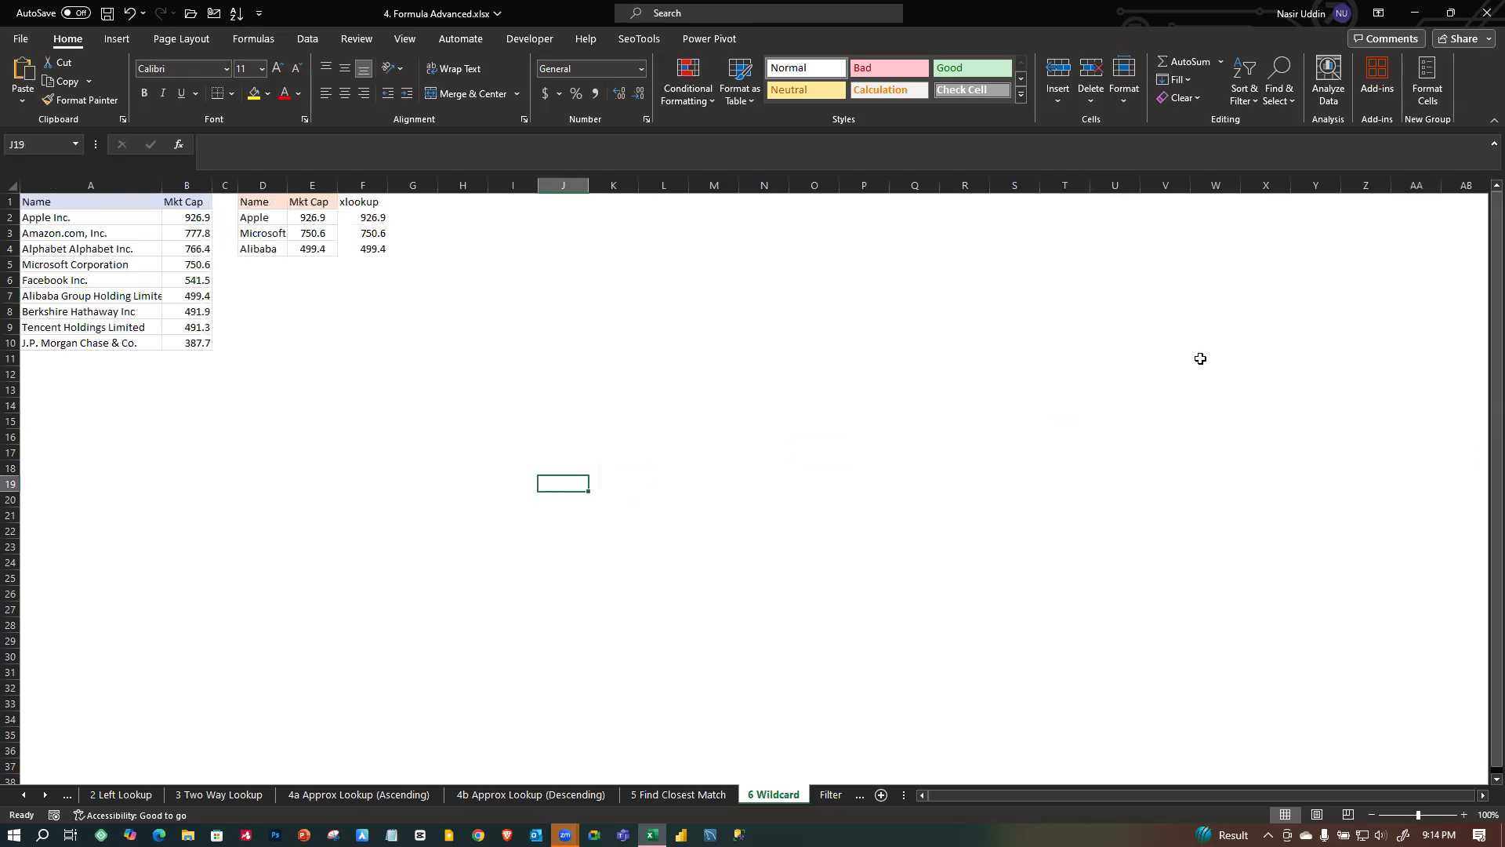
left_click(342, 357)
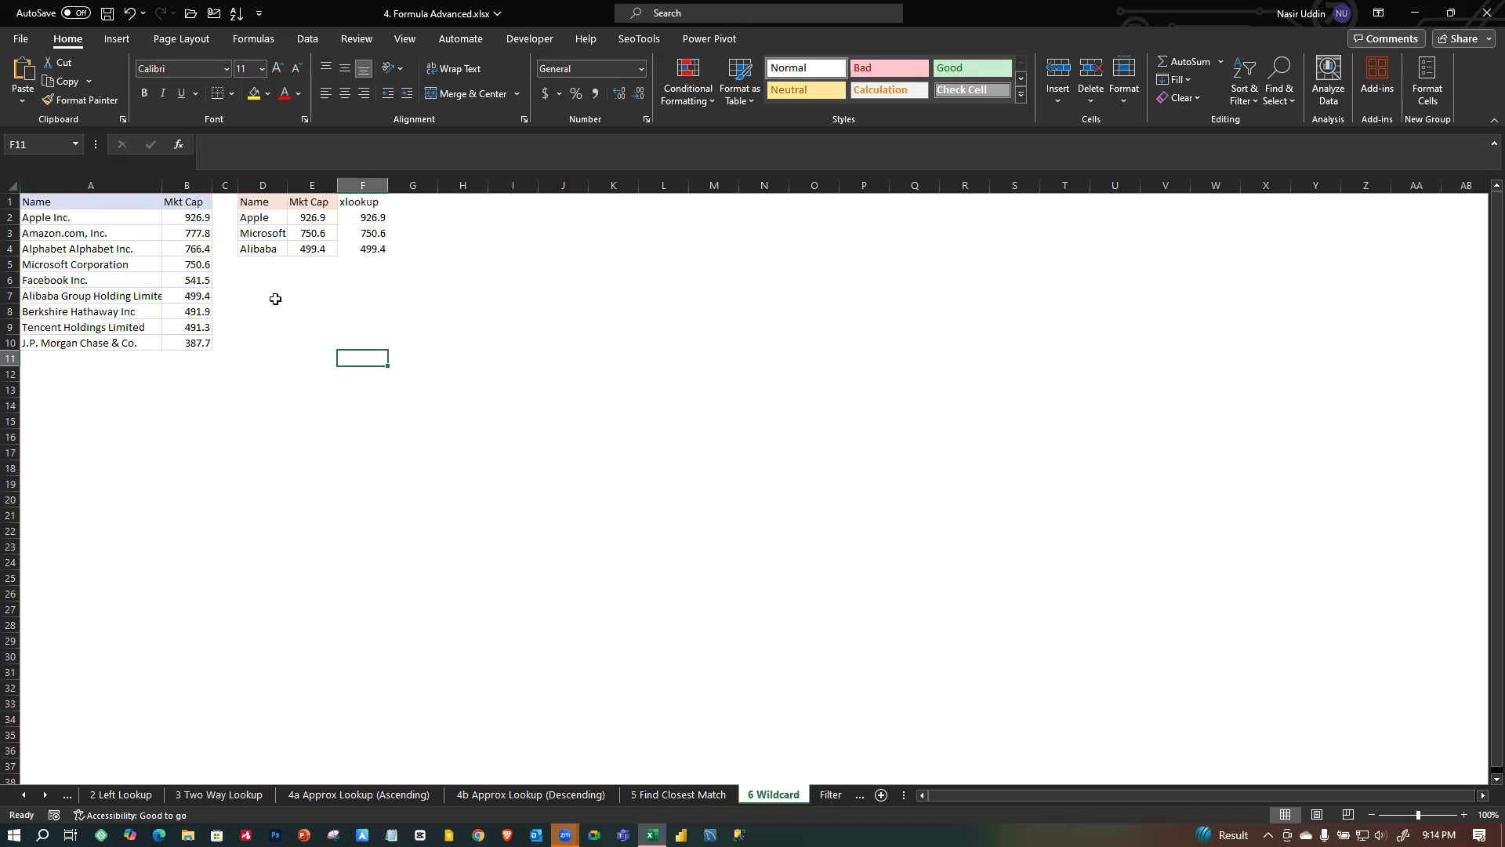
left_click(540, 294)
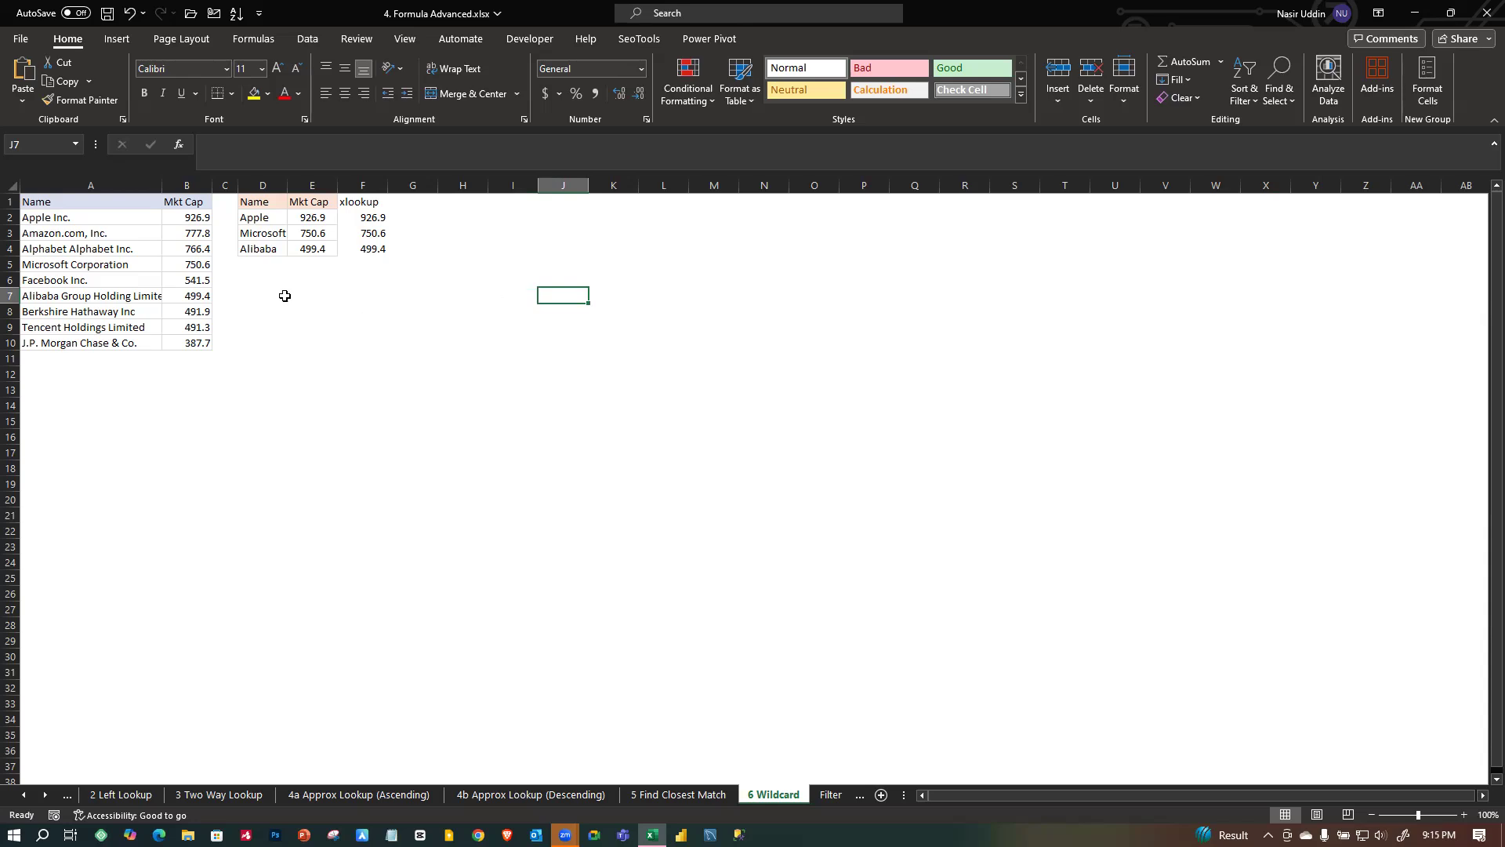
left_click_drag(384, 298, 412, 296)
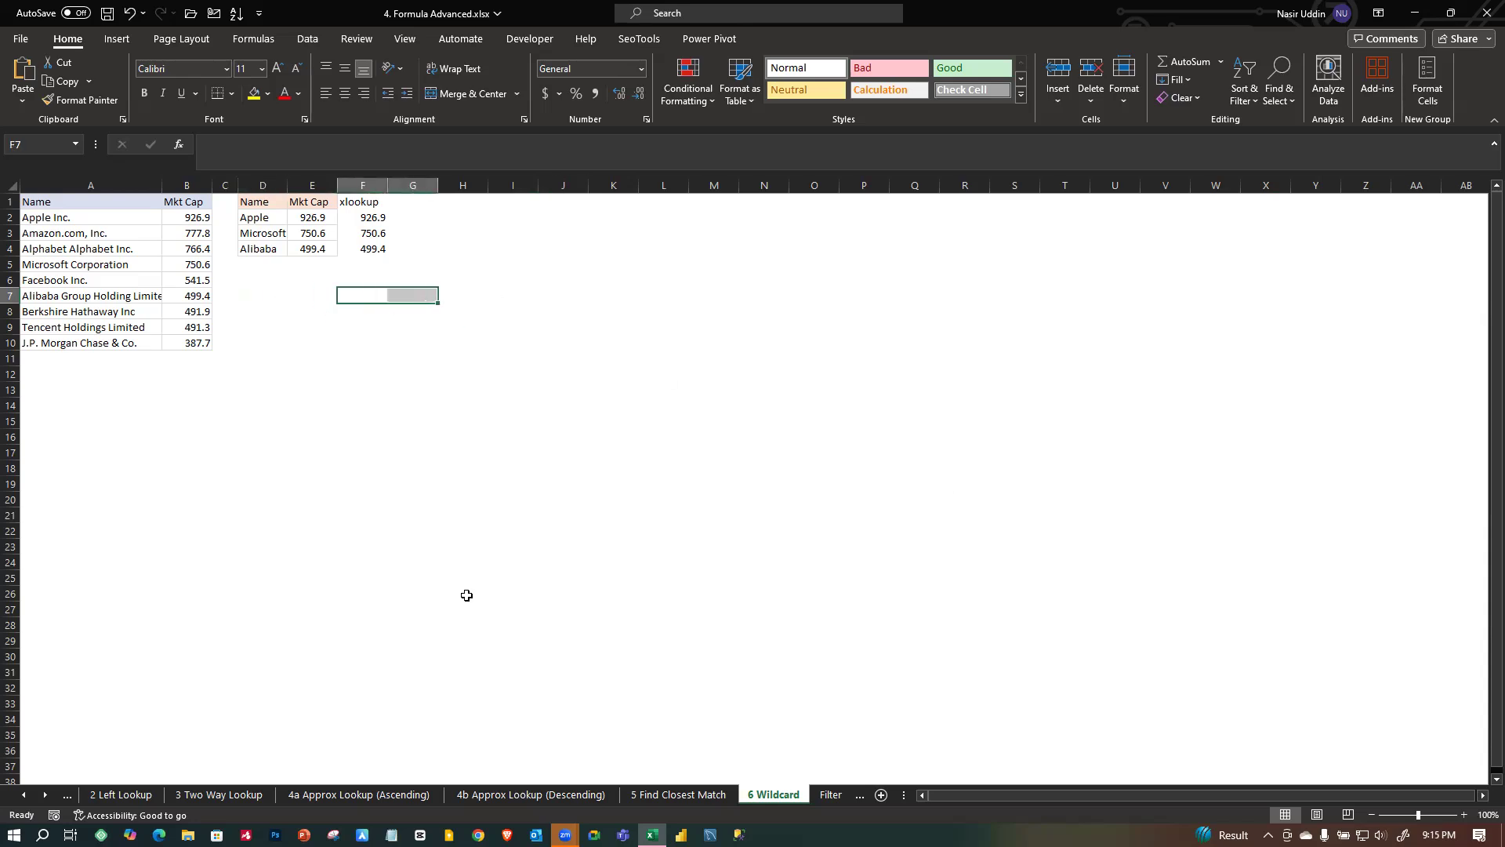
Review the Name and Mkt Cap columns of the source table in A1:B10.
left_click(105, 188)
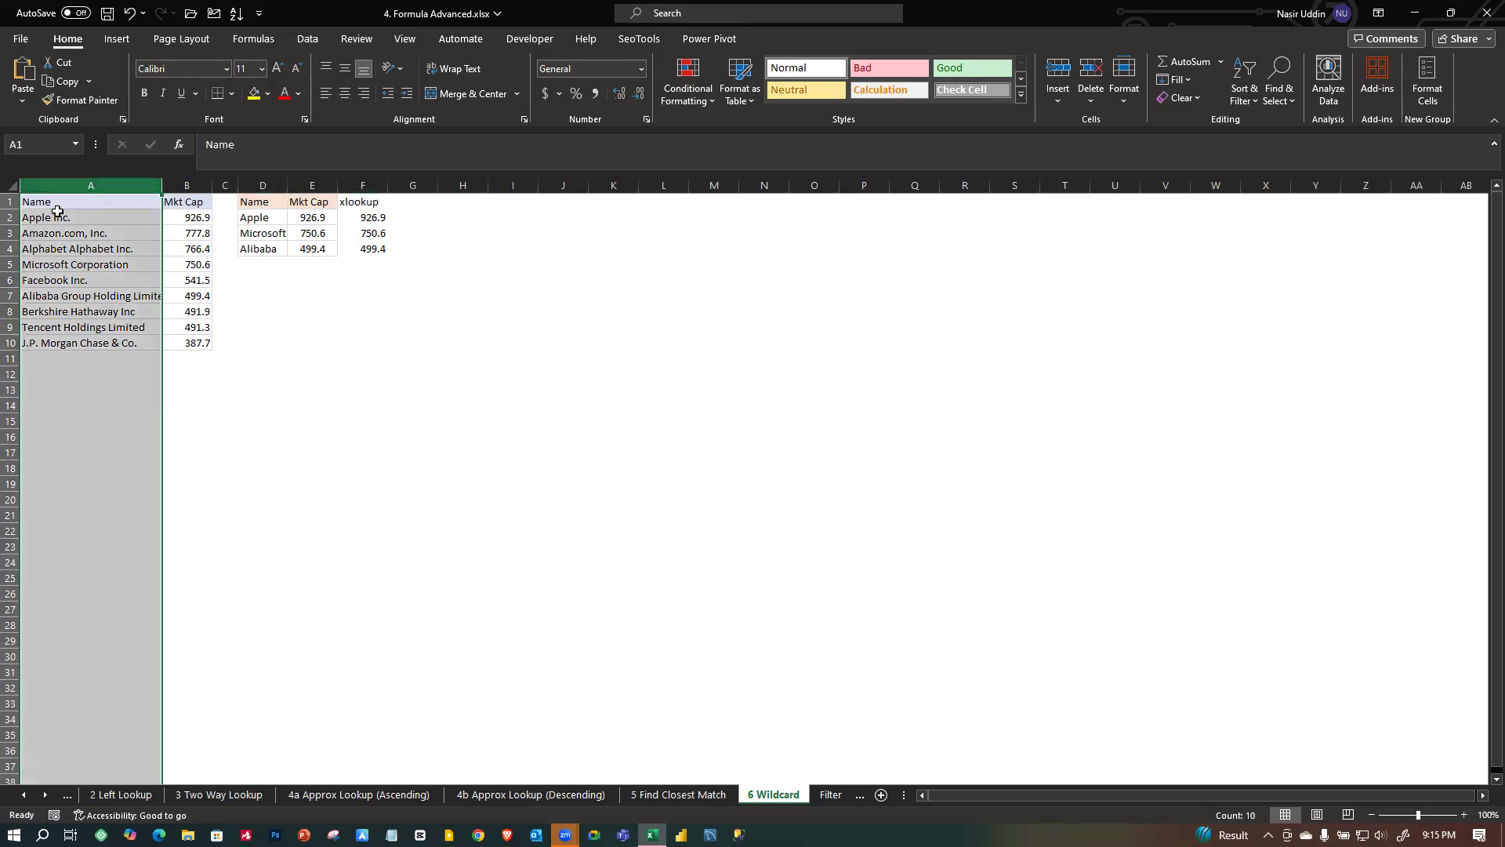
left_click(322, 307)
left_click_drag(70, 206, 98, 345)
left_click(168, 452)
left_click_drag(51, 206, 87, 342)
left_click(289, 339)
left_click_drag(186, 186, 196, 292)
left_click(300, 363)
left_click(191, 202)
left_click(206, 373)
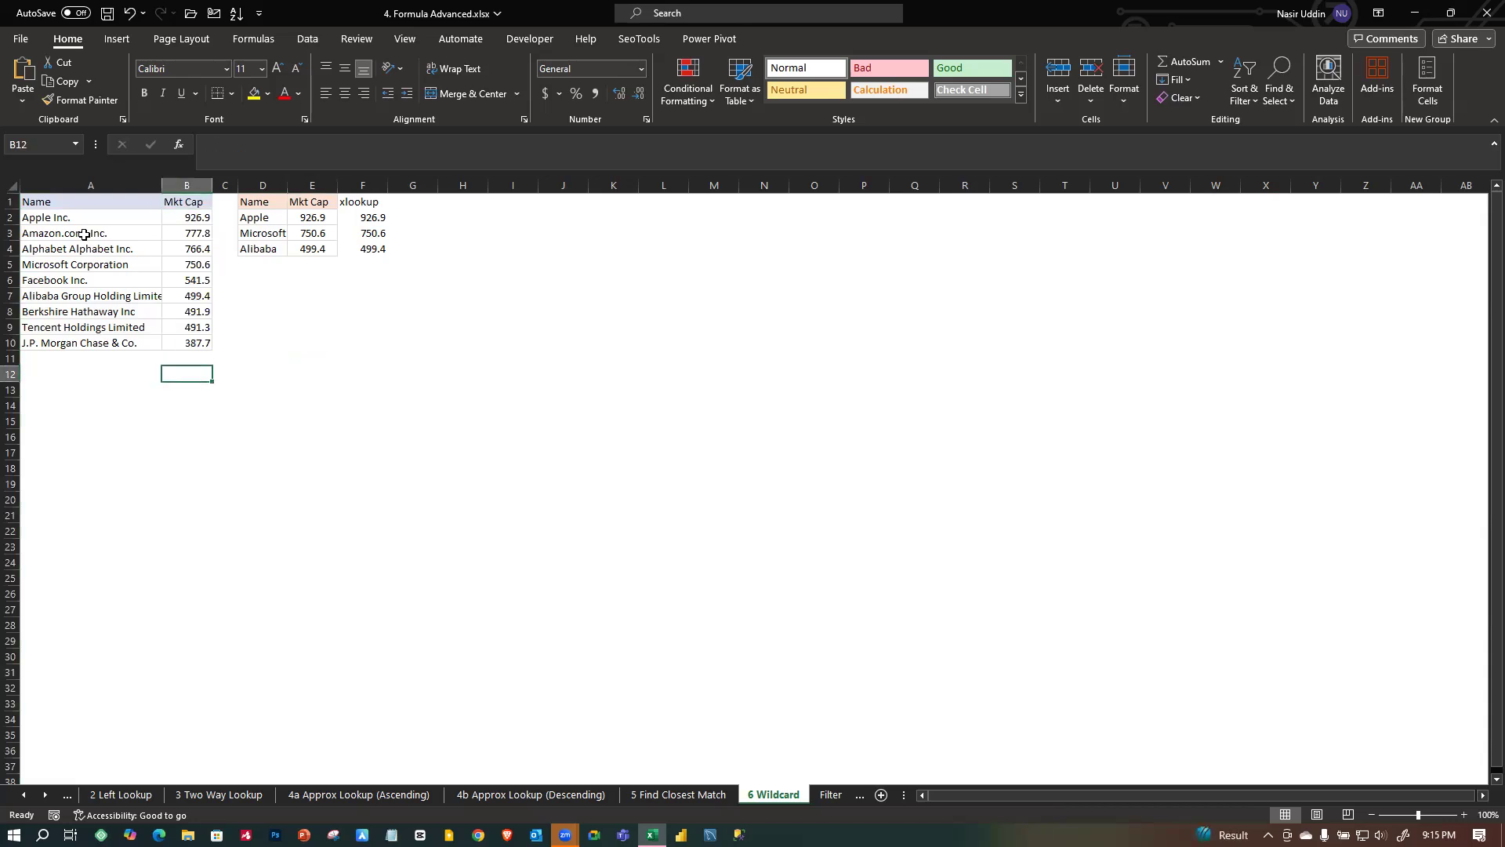
Examine the full company names in column A, including Apple Inc., Alphabet and Microsoft Corporation.
left_click(53, 220)
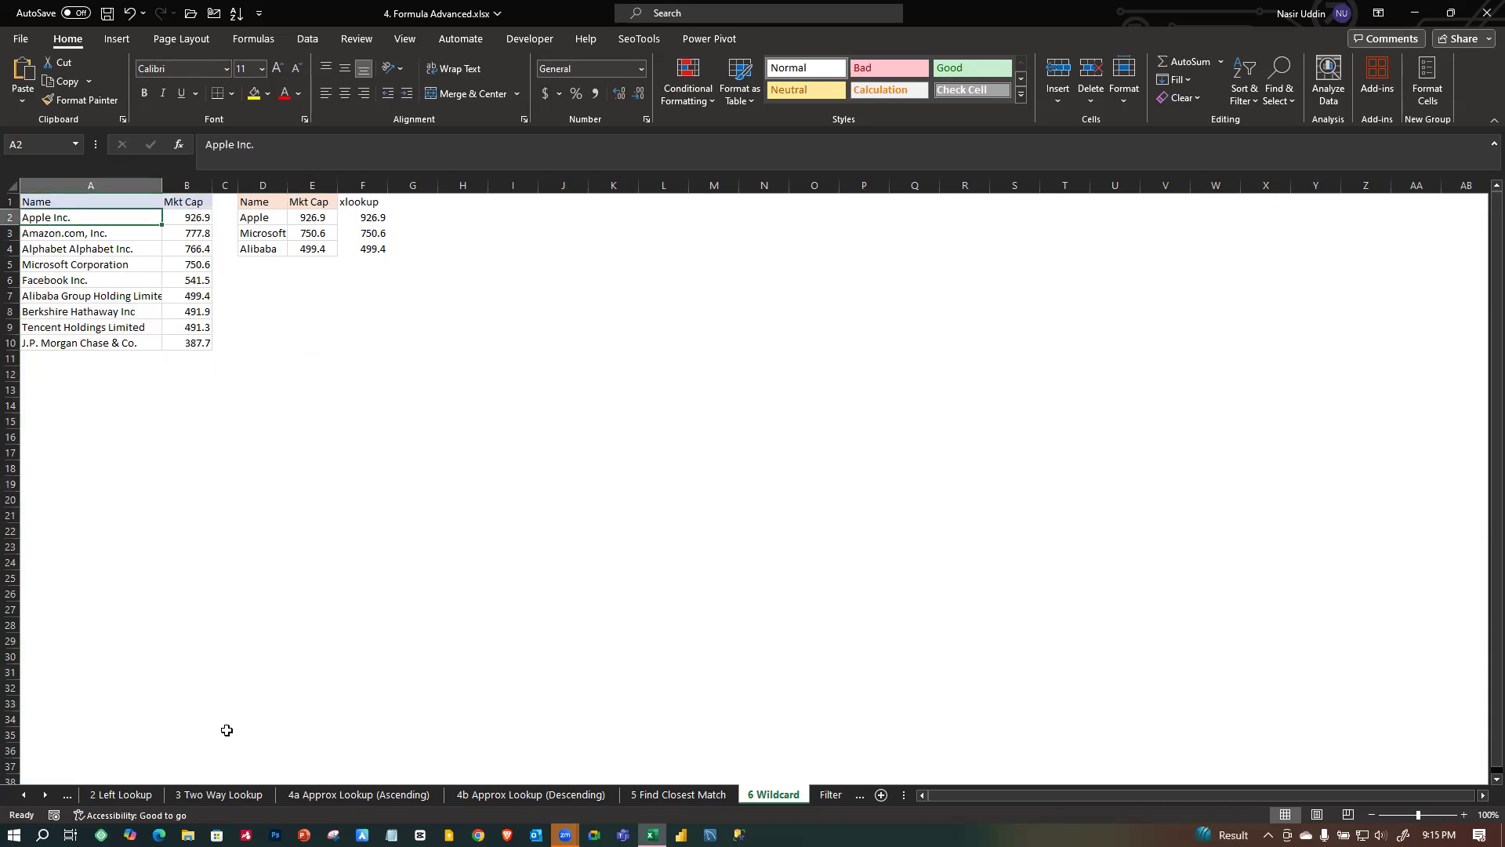
left_click(51, 277)
left_click(47, 250)
left_click(116, 265)
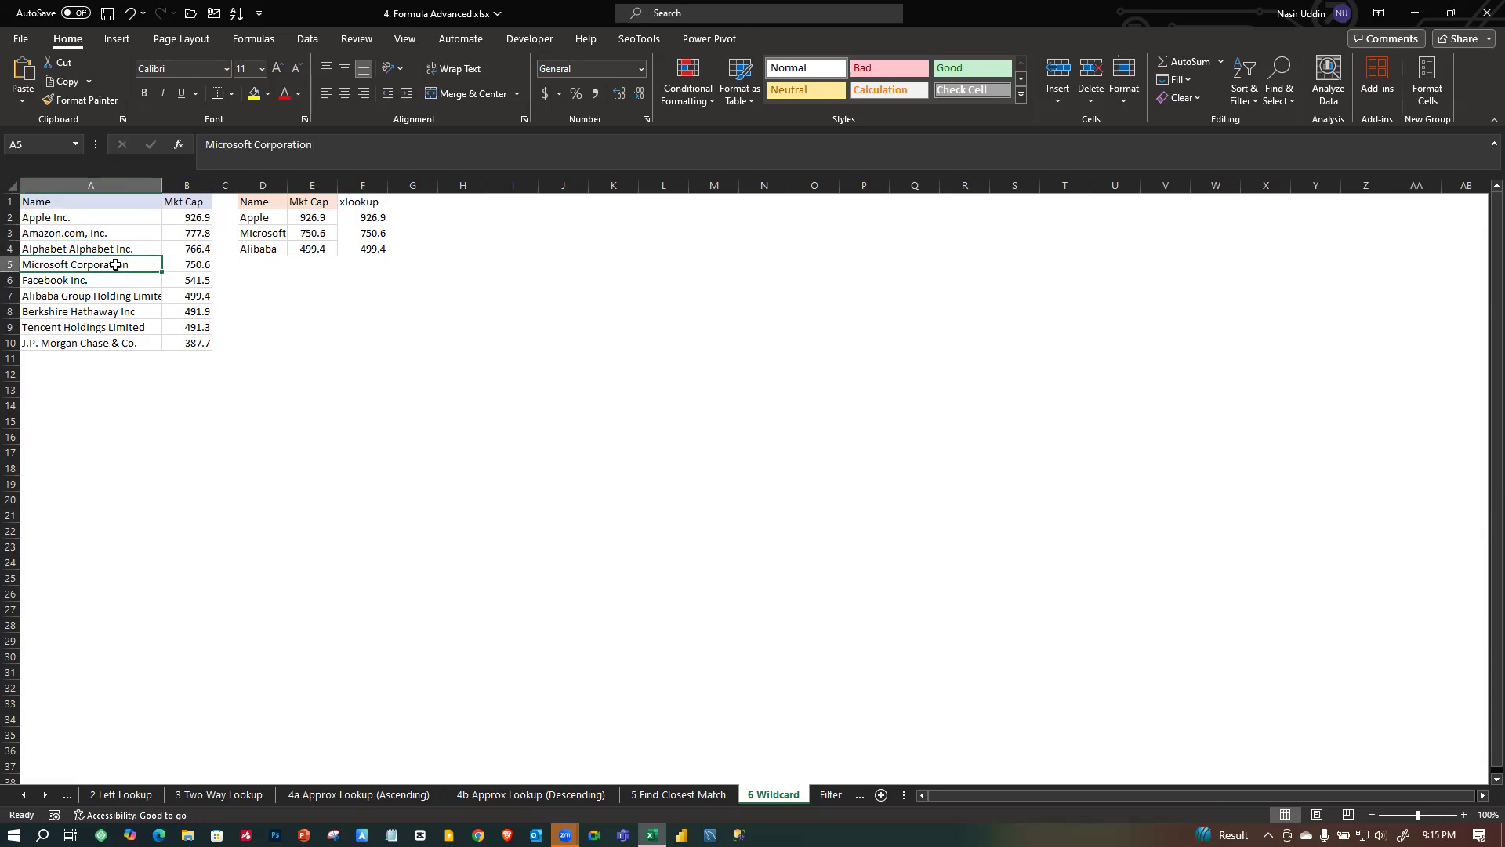
left_click(83, 307)
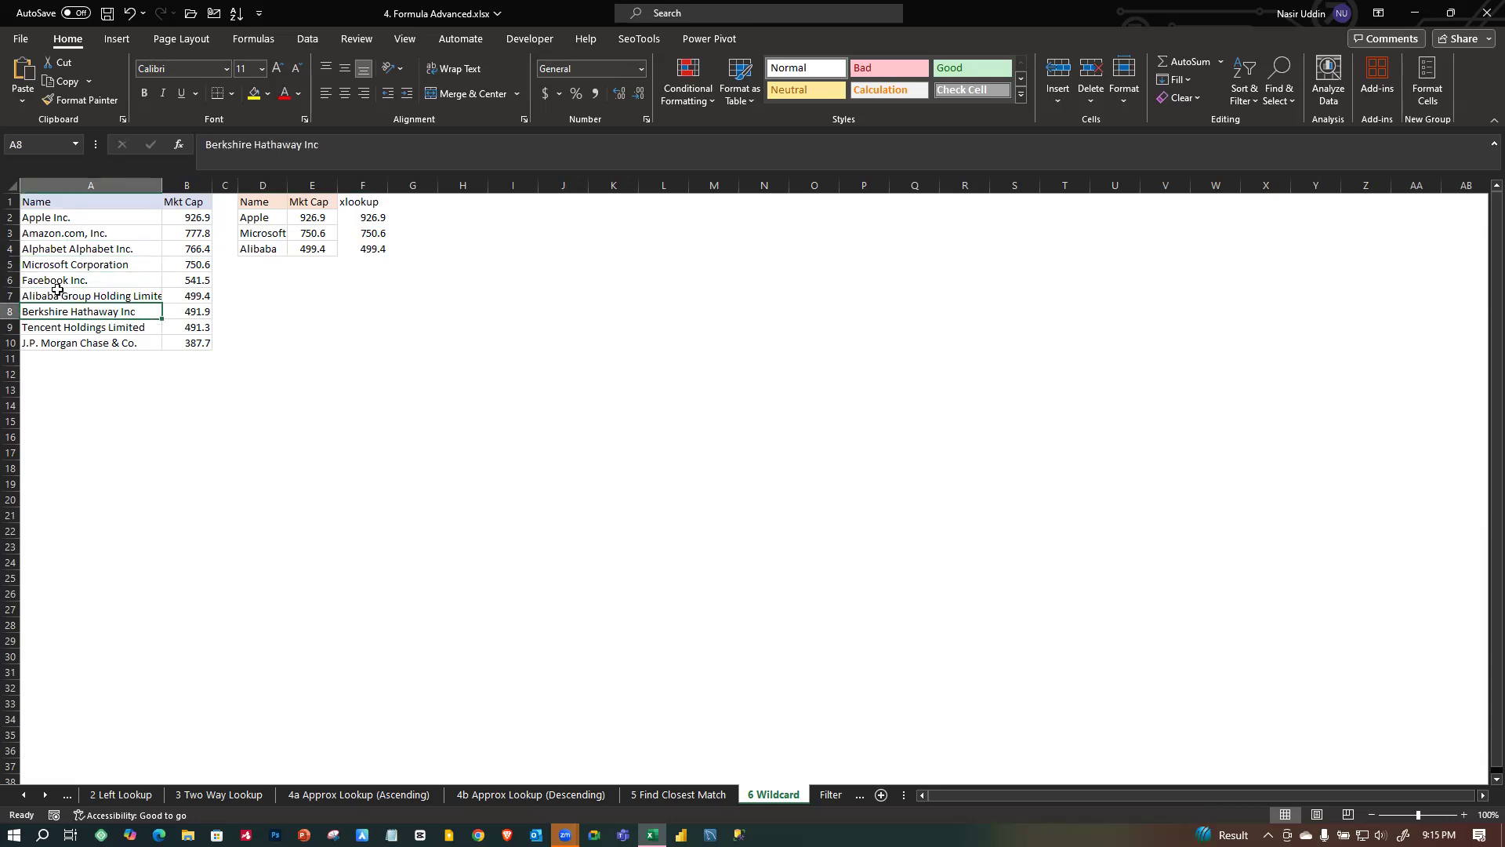
Examine the full company names in A2:A10, from Microsoft Corporation down to J.P. Morgan Chase & Co.
left_click(133, 268)
left_click(123, 339)
left_click(42, 265)
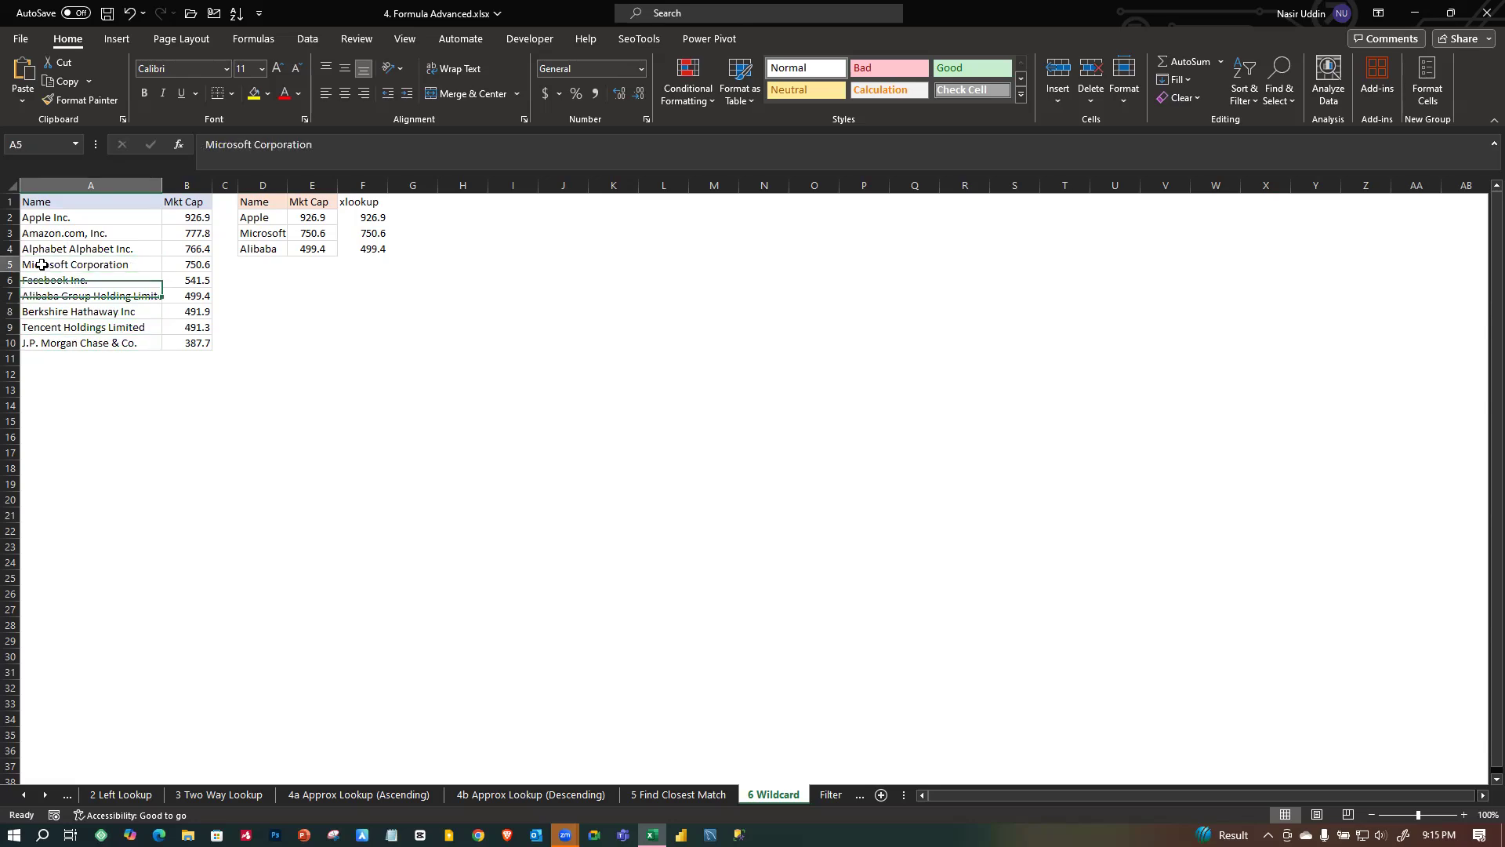
left_click(35, 282)
left_click(38, 267)
key("Down")
key("Down")
key("Down")
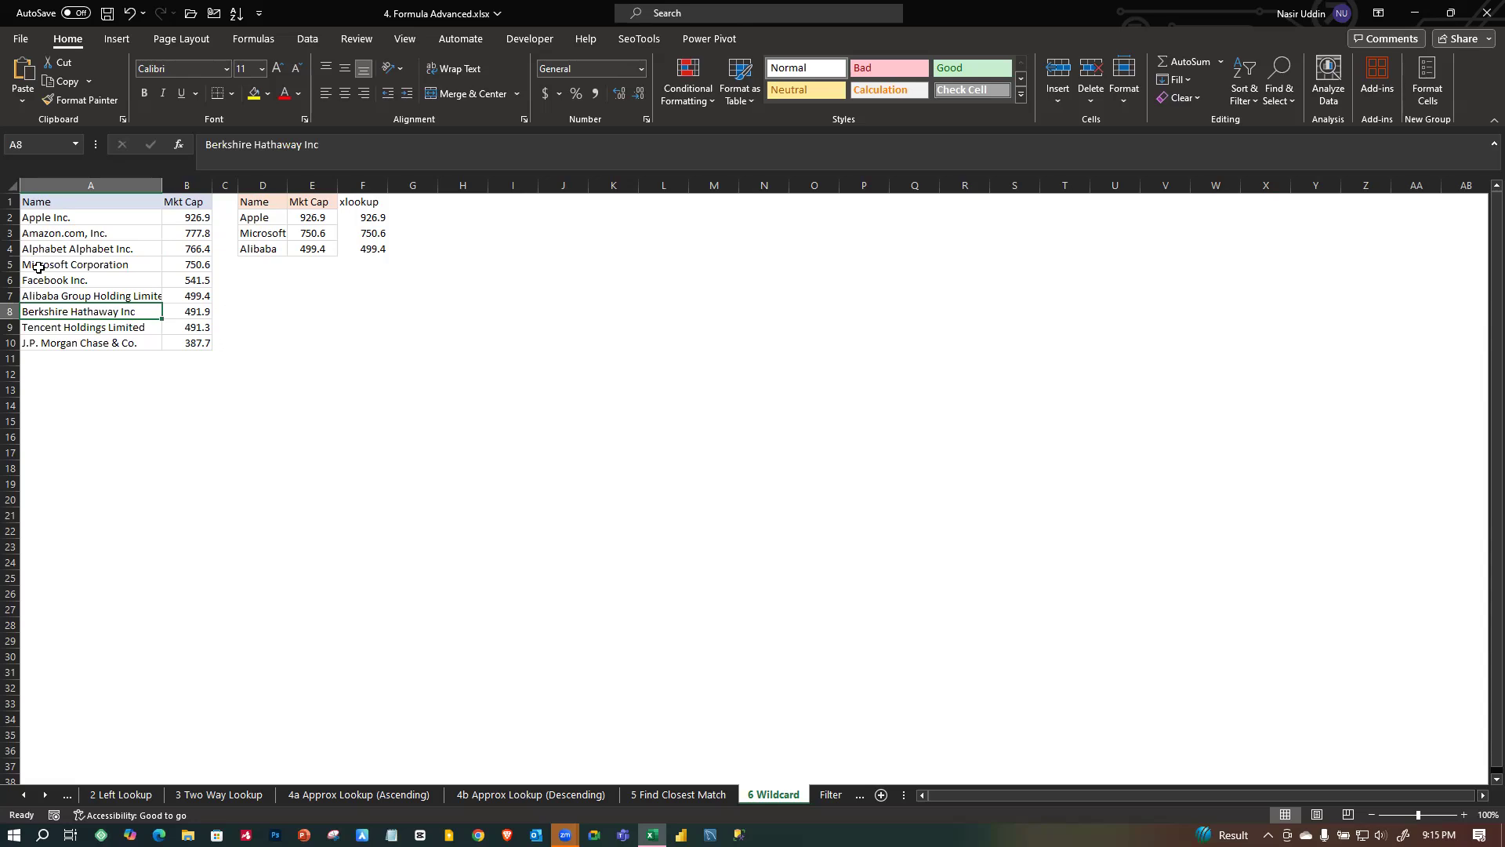
left_click_drag(35, 221, 82, 347)
left_click(215, 421)
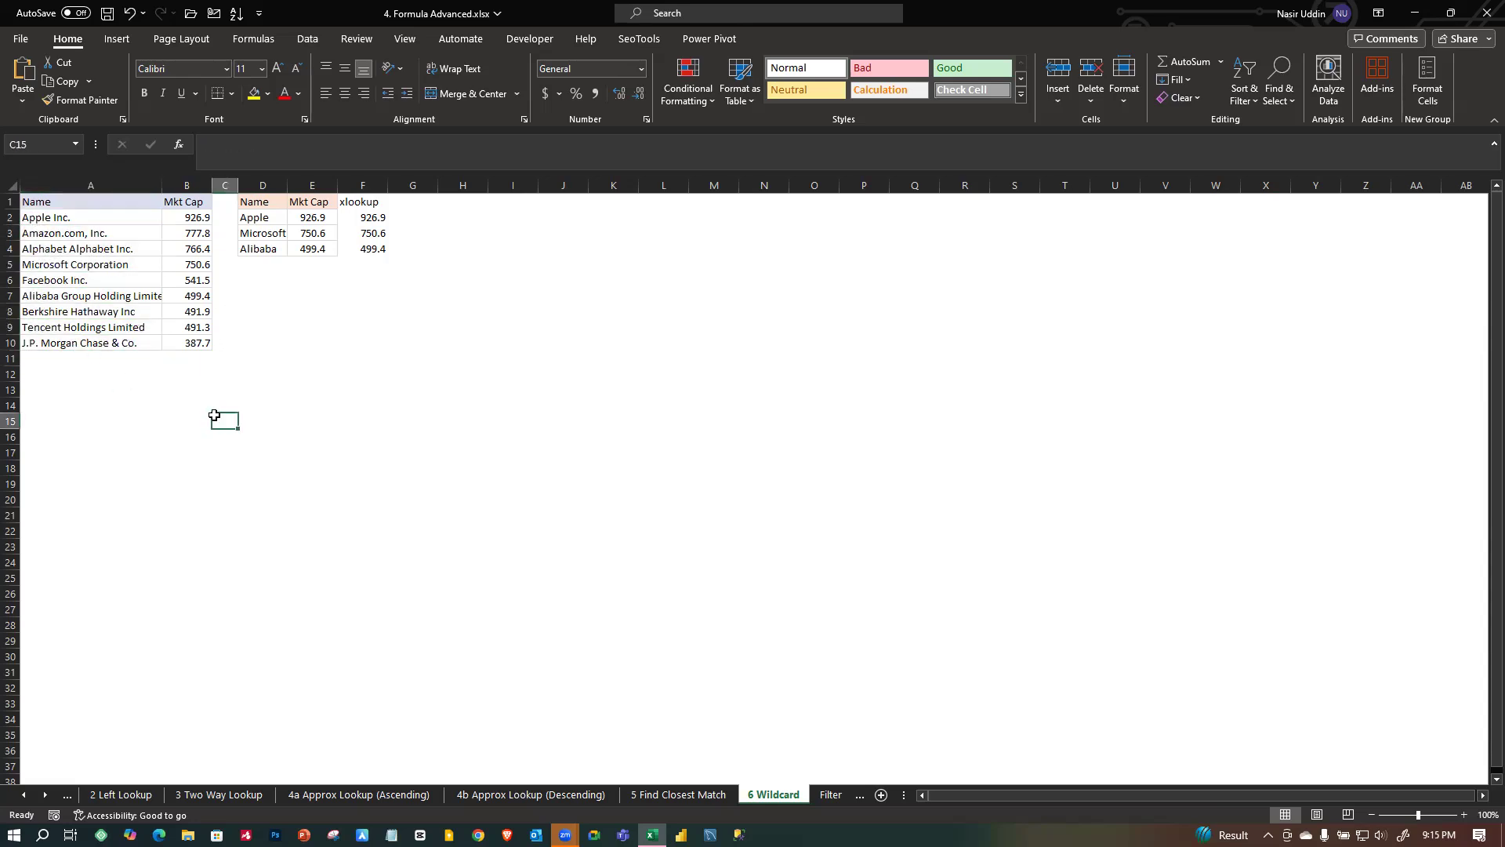
Widen column D slightly to give the short company names more room.
left_click(280, 187)
left_click_drag(288, 187, 290, 187)
left_click(314, 292)
Compare the short name Apple in D2 with the full name in A2 and view the formula in E2.
left_click(266, 218)
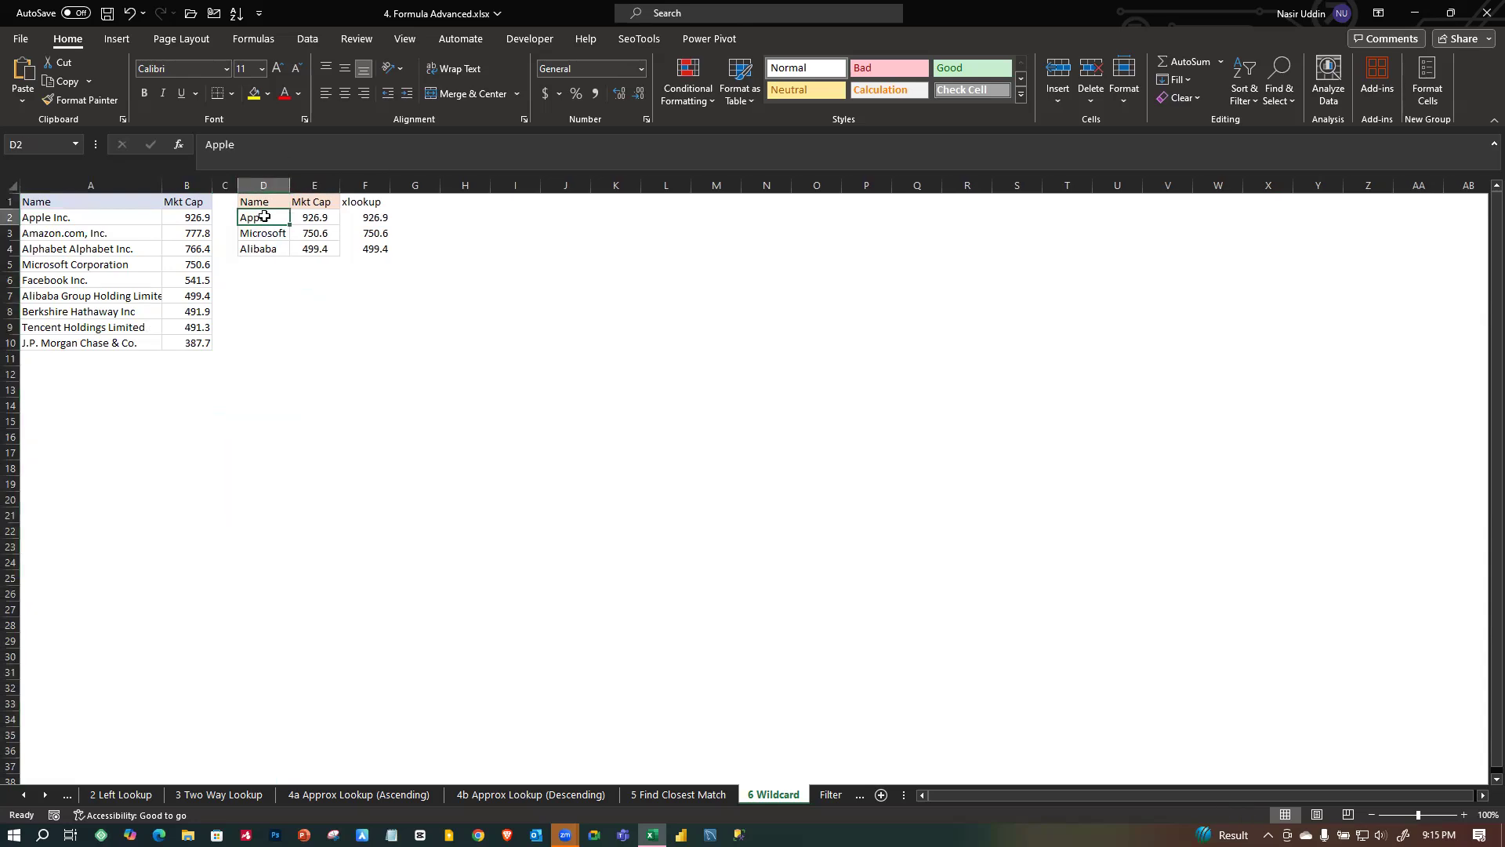
left_click(73, 216)
double_click(73, 216)
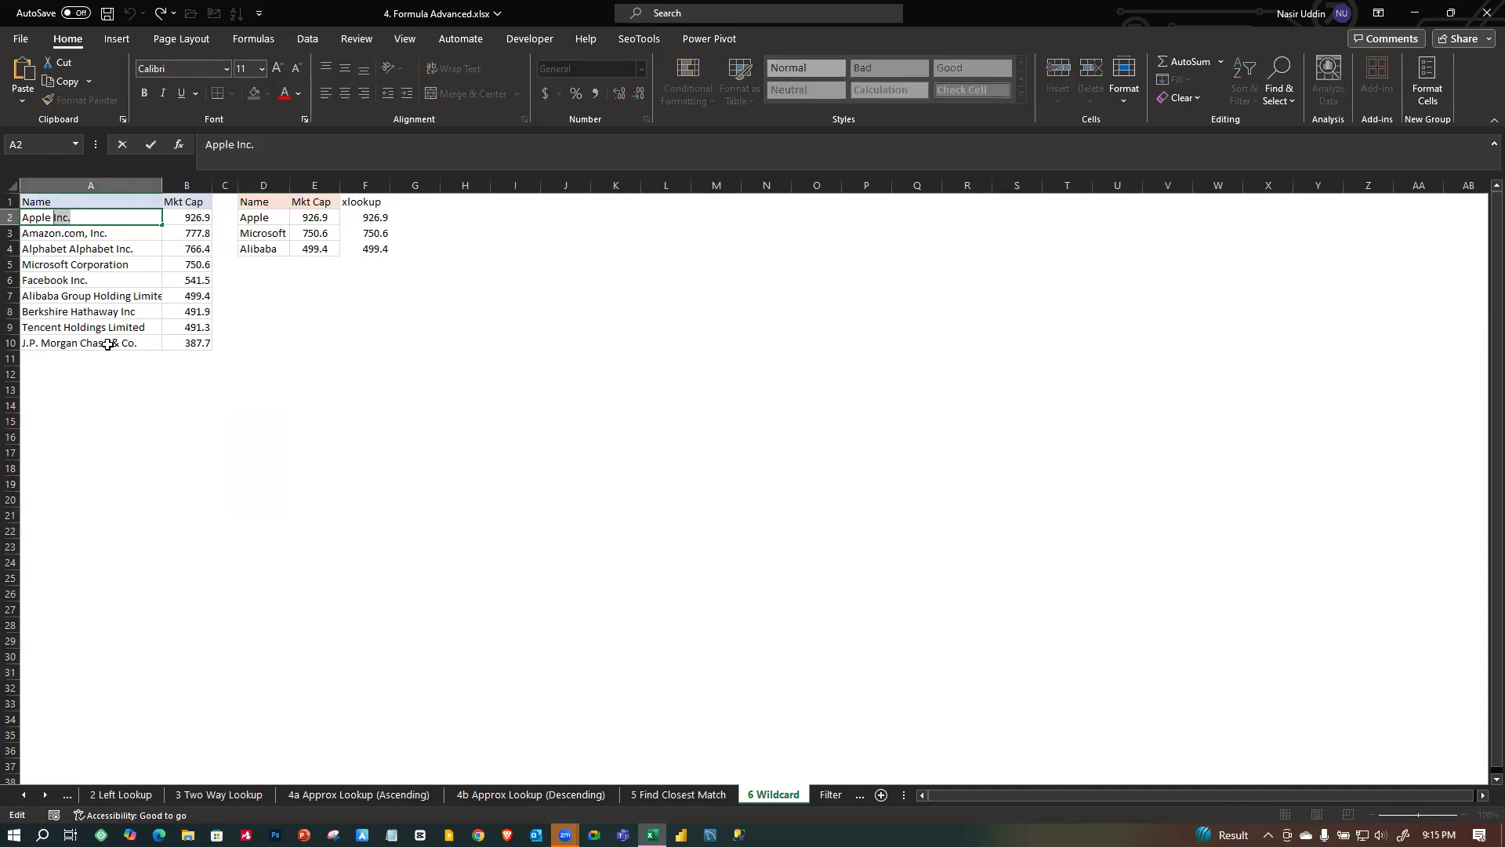
left_click(107, 345)
left_click(249, 222)
left_click(314, 218)
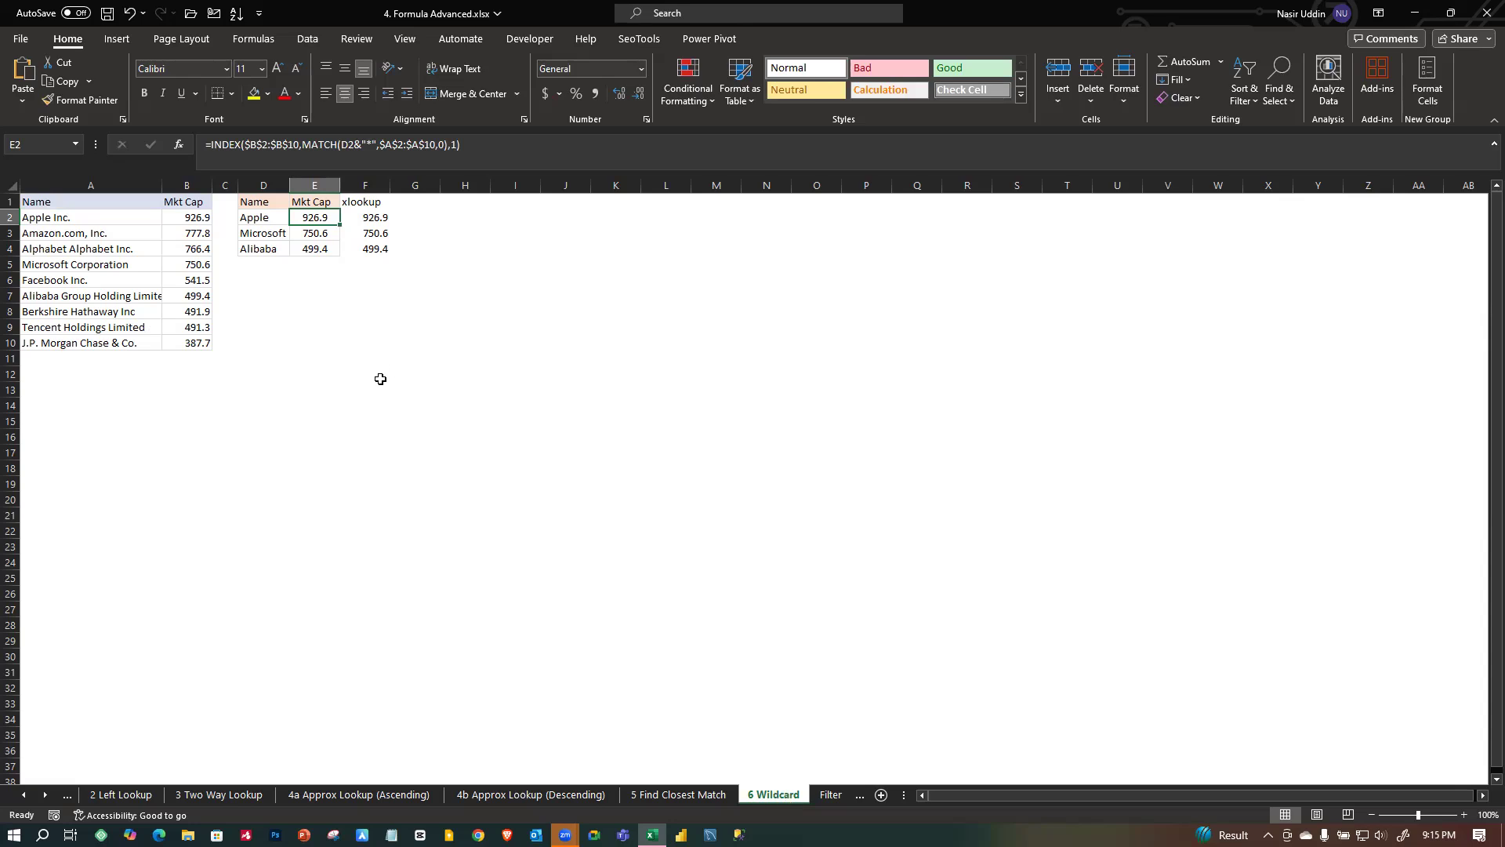
Try entering the asterisk wildcard in cell G13.
left_click(415, 391)
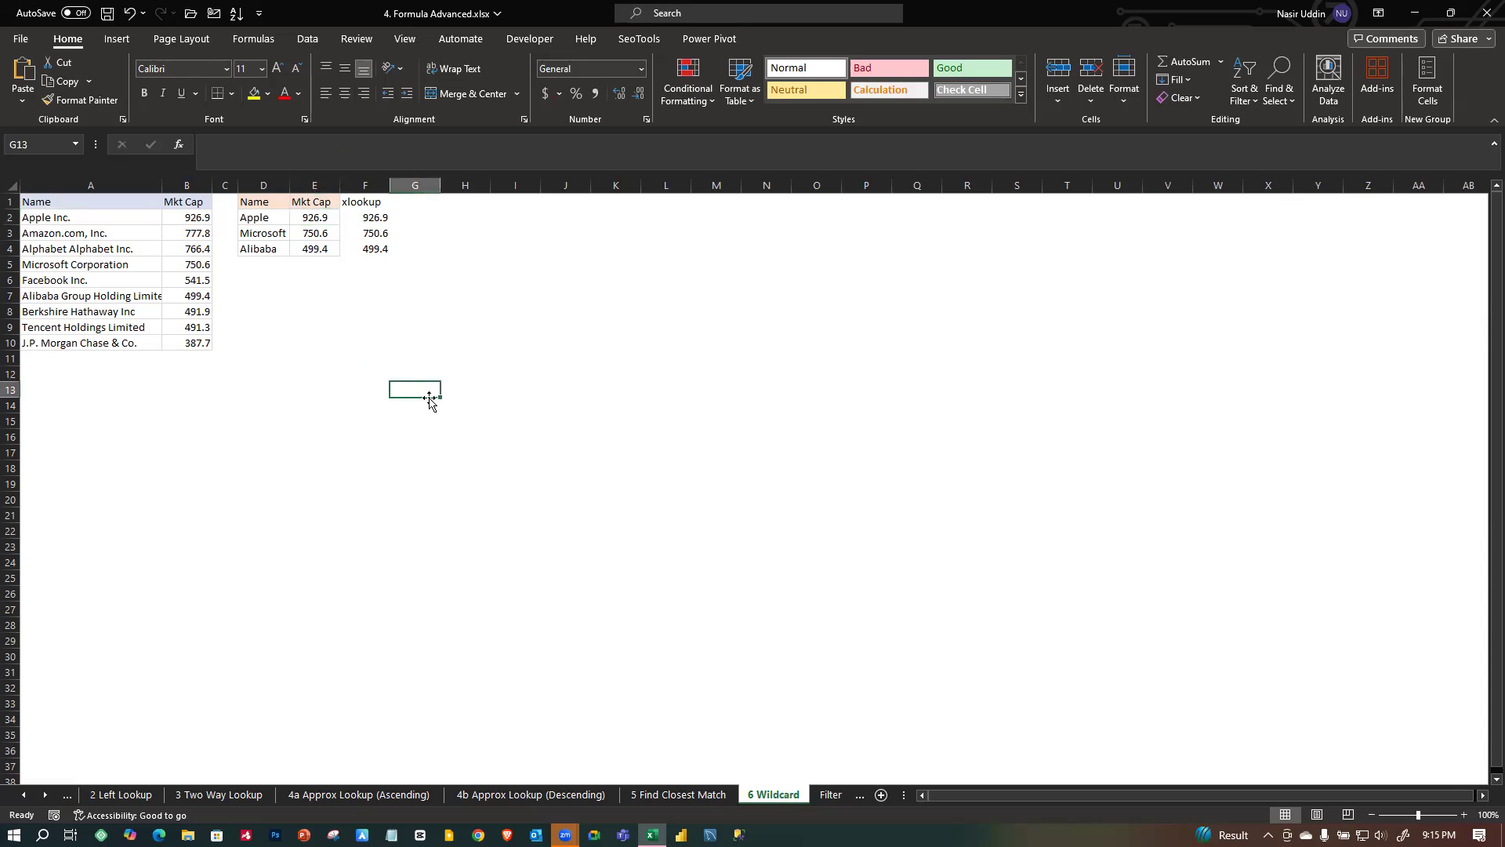
type("*")
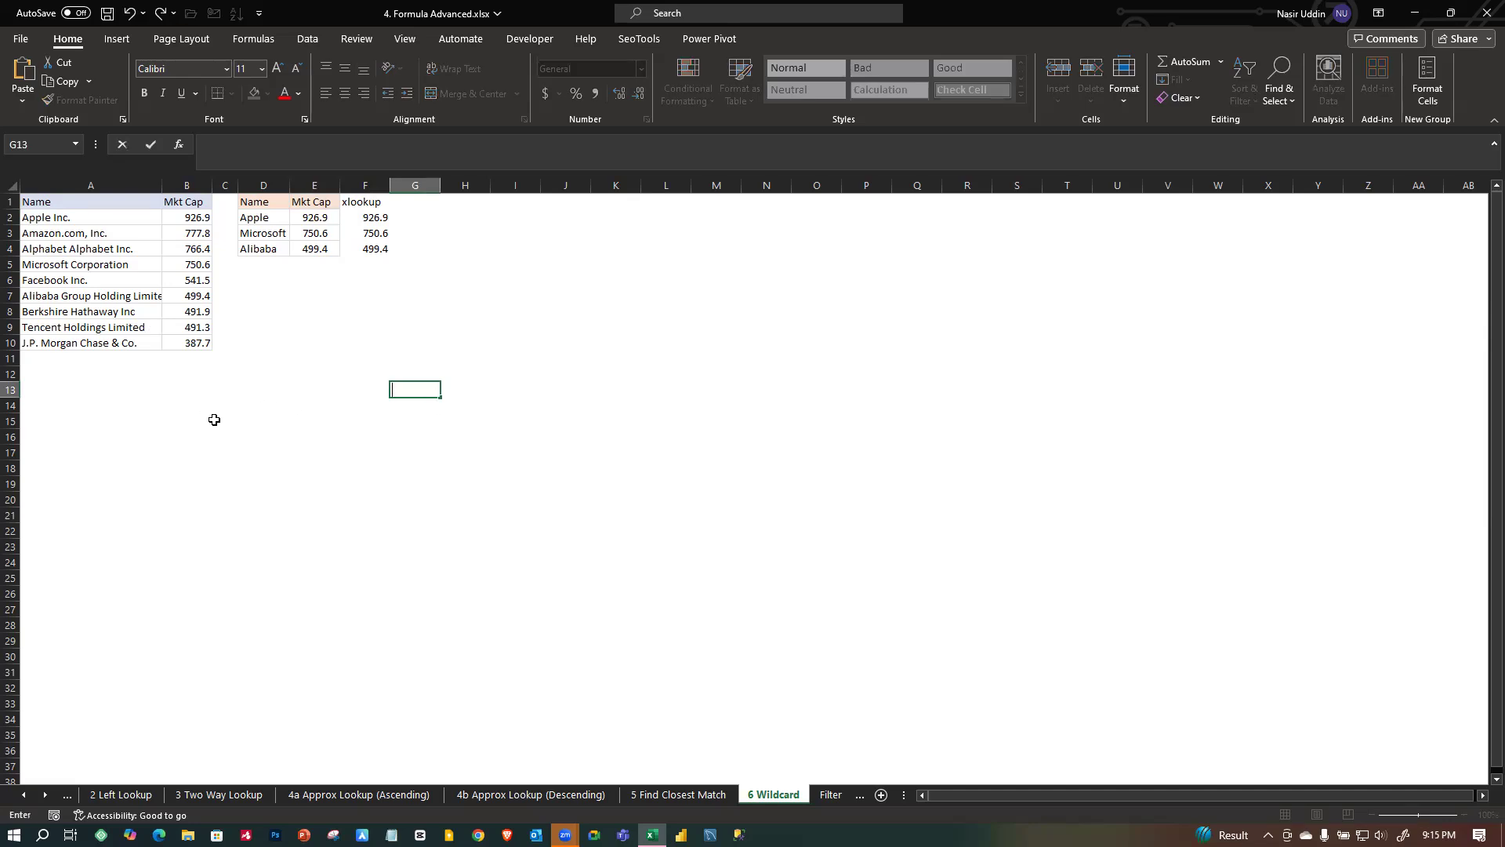
left_click(315, 387)
Copy the company name from A2 into cell E14.
left_click(63, 217)
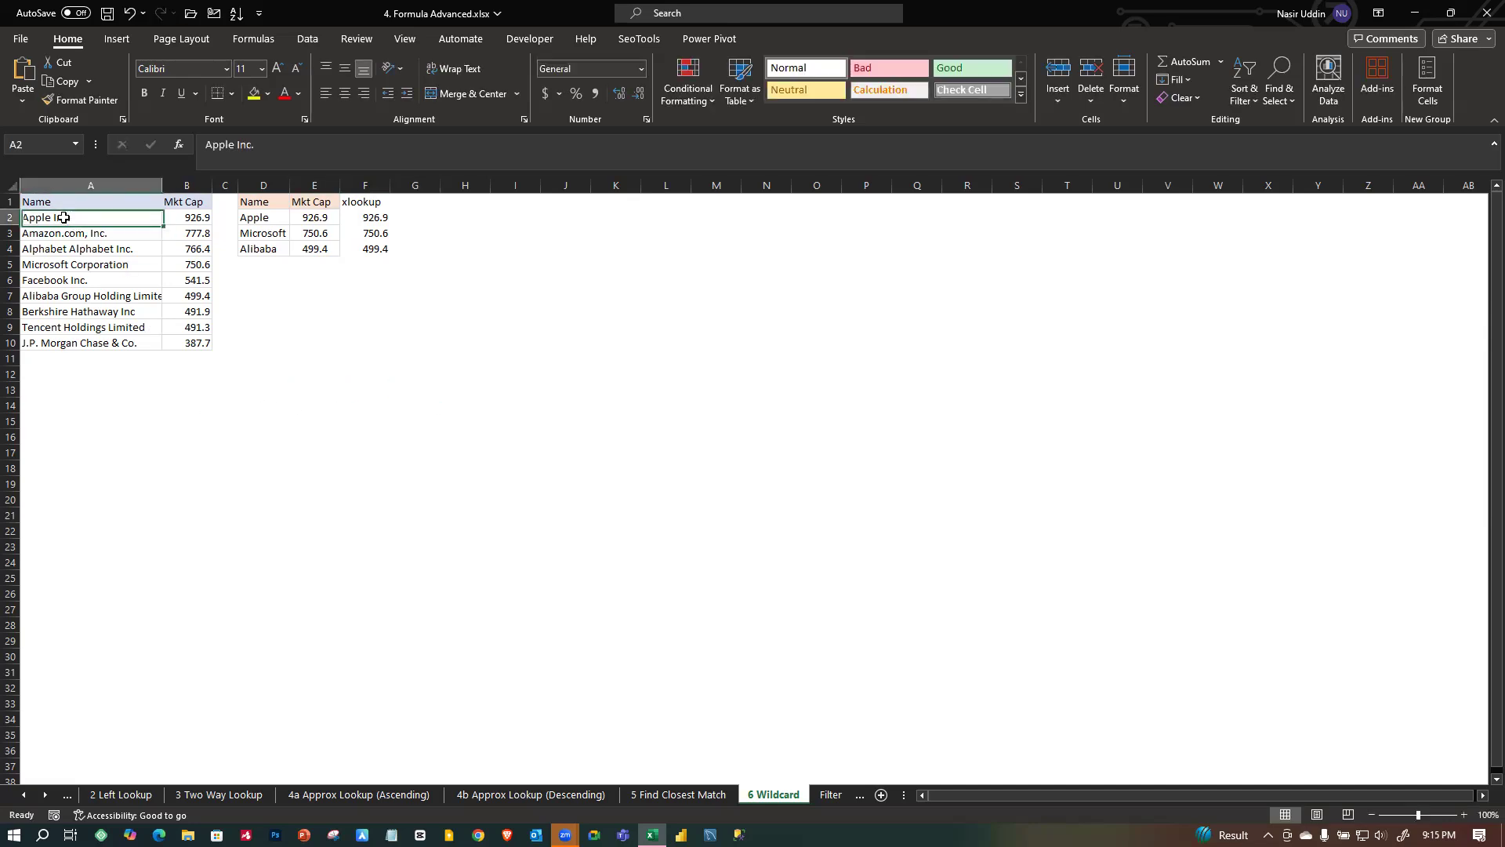
key("ctrl+c")
left_click(322, 409)
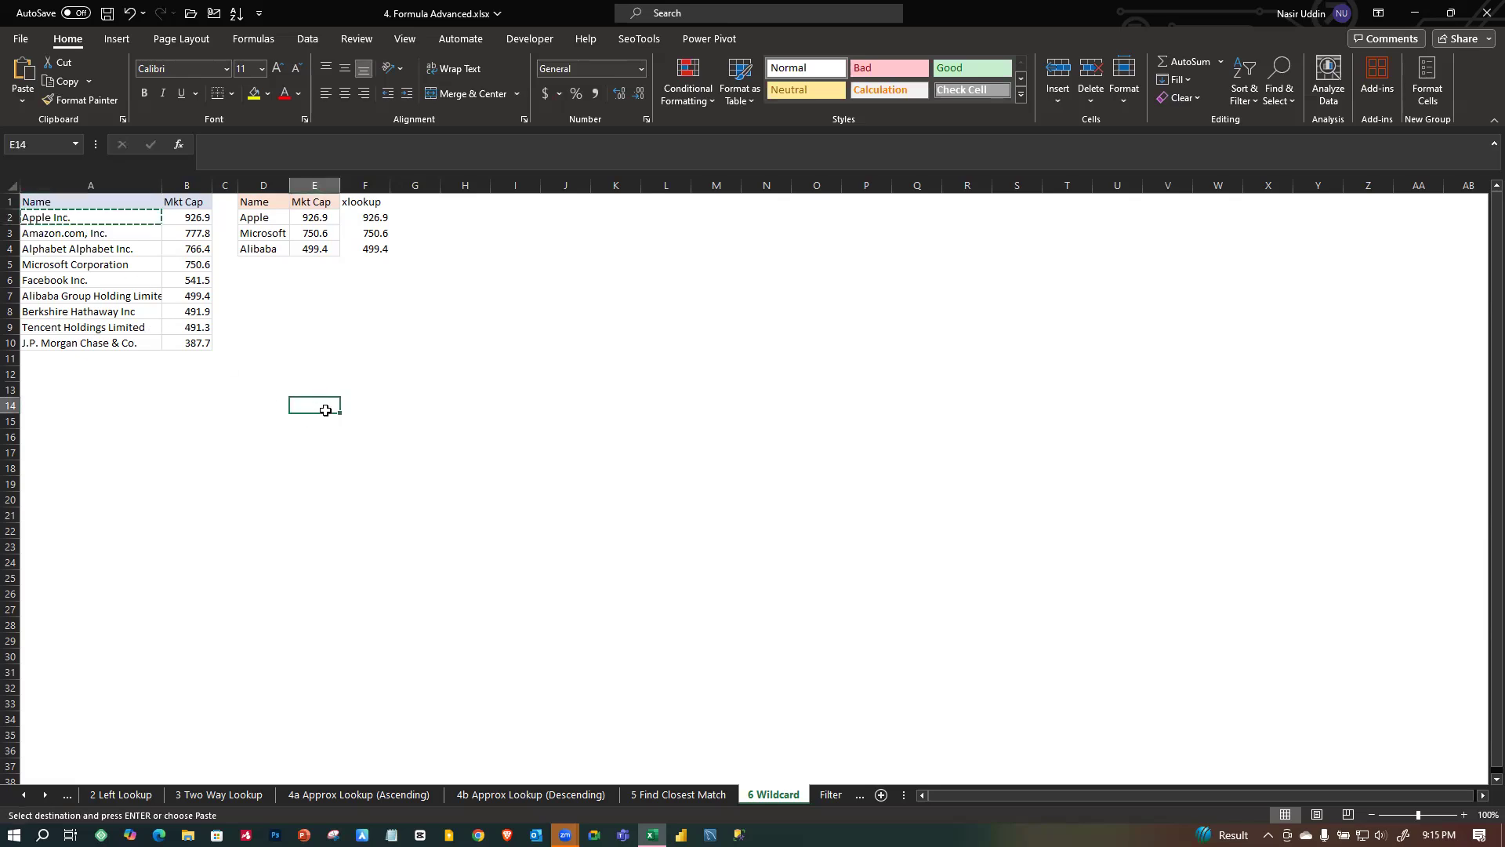
key("ctrl+v")
Write the wildcard example app* in cell G14 and highlight its text.
left_click(421, 406)
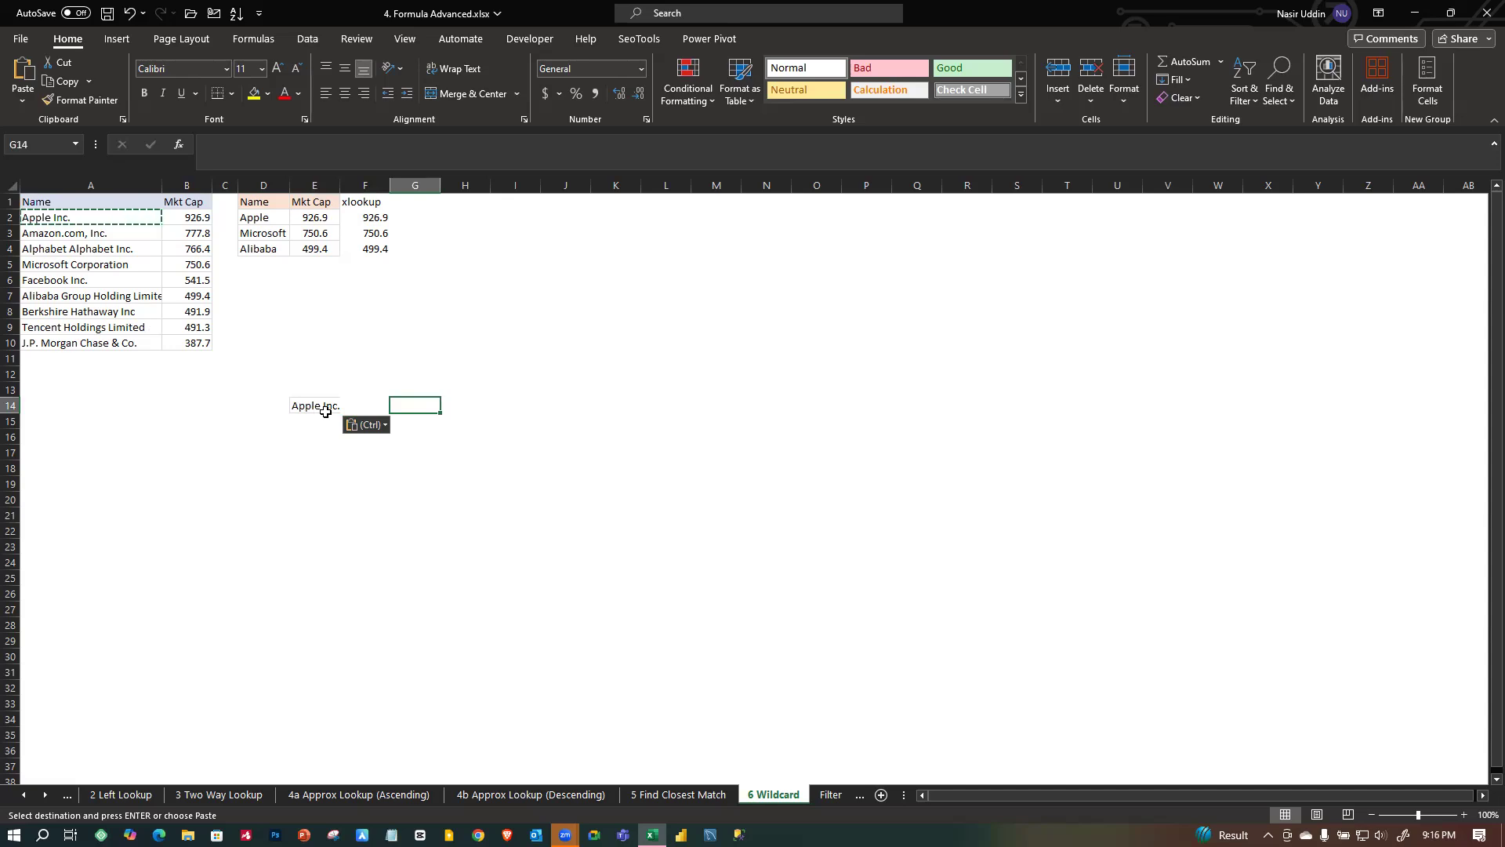
type("app")
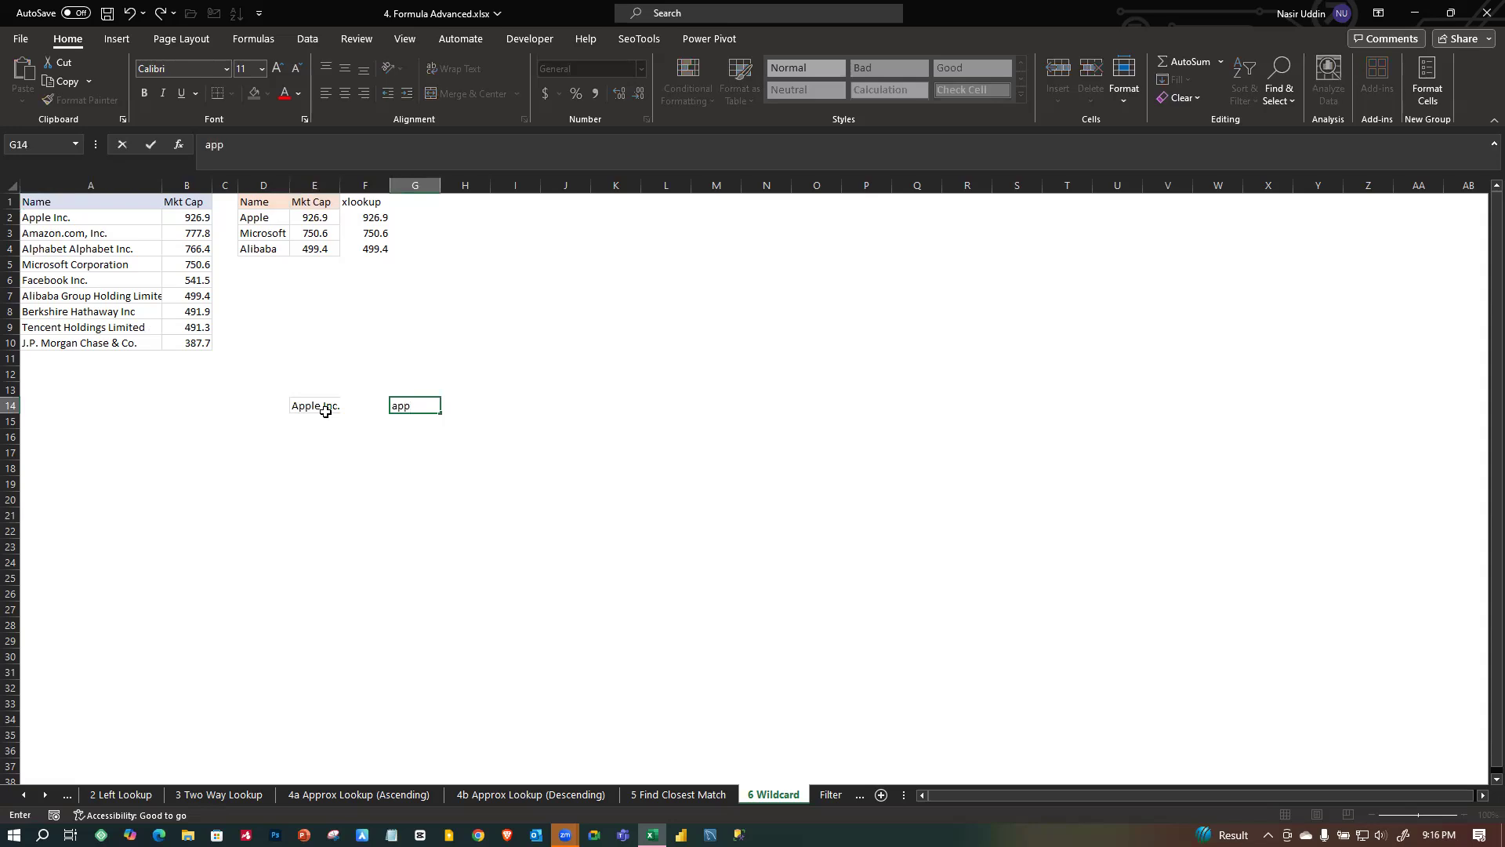
type("*")
double_click(409, 405)
left_click(420, 405)
left_click_drag(410, 406, 388, 409)
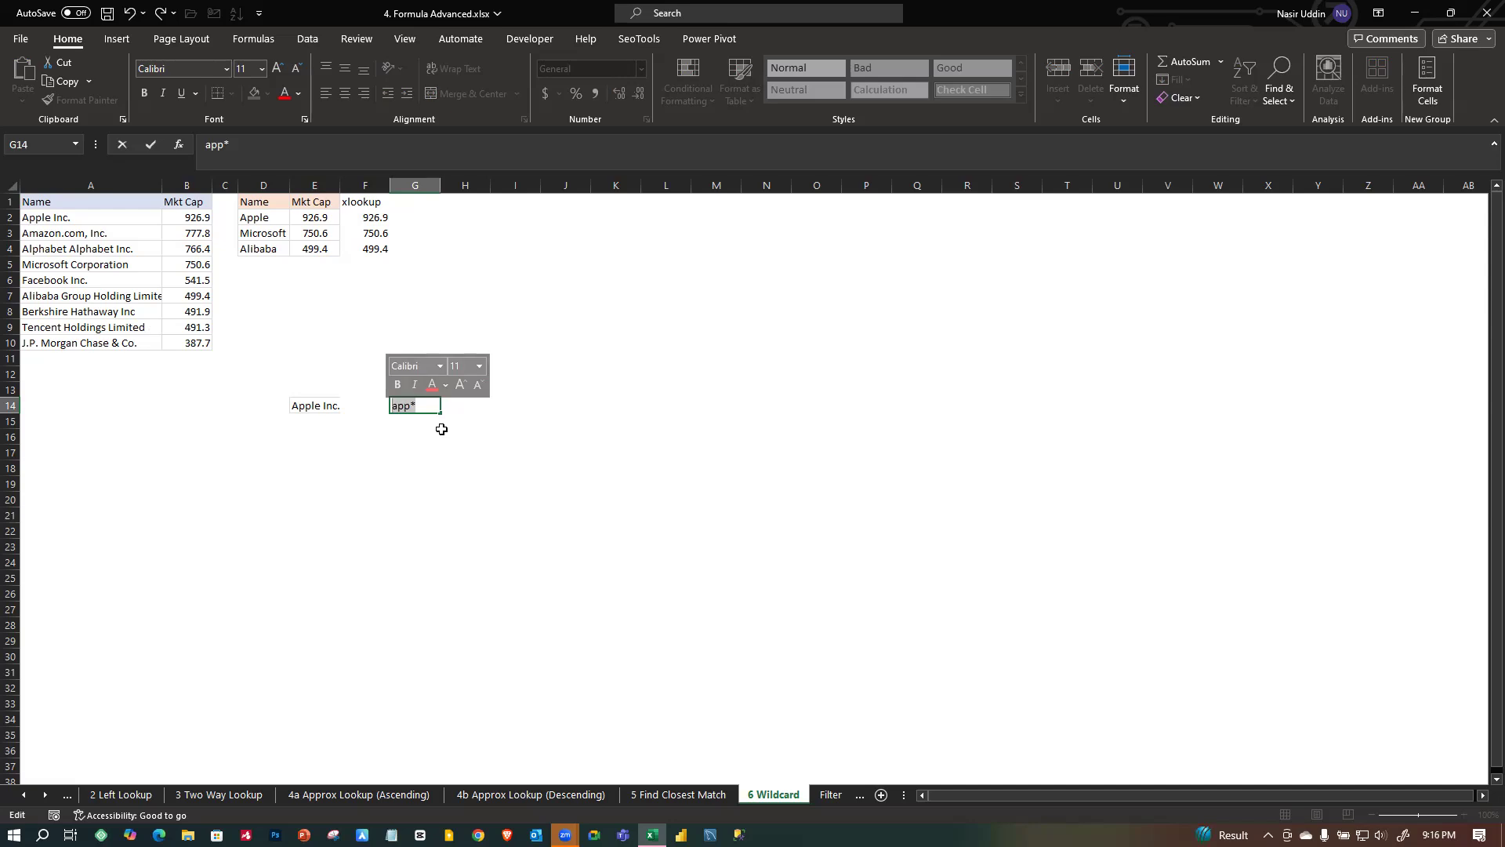
Try a percent sign as the wildcard in G14 and clear the example text from the cell.
left_click(426, 409)
key("BackSpace")
type("%")
key("BackSpace")
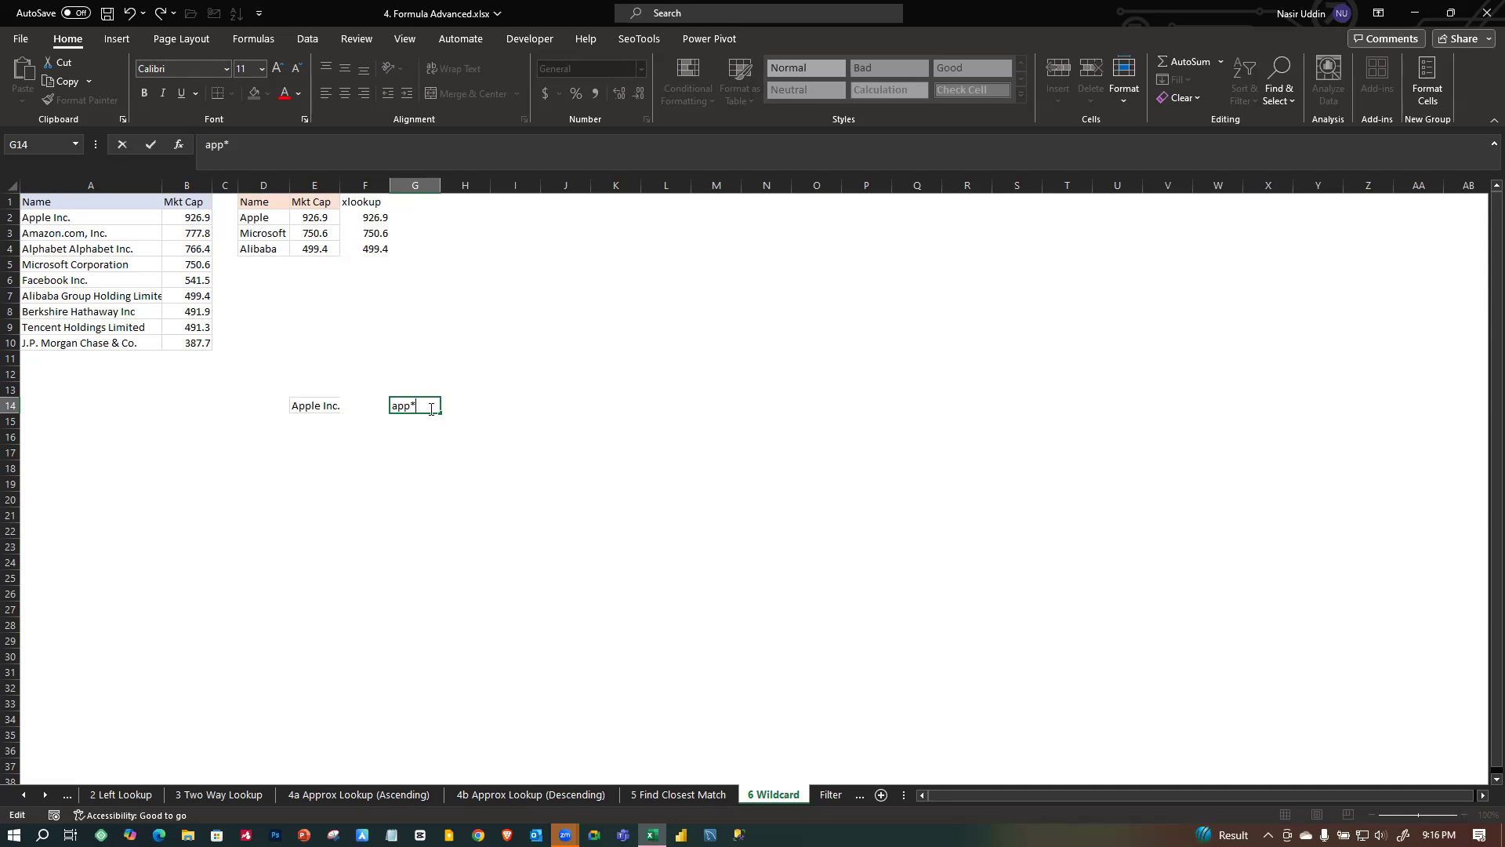
key("BackSpace")
key("BackSpace")
left_click(341, 407)
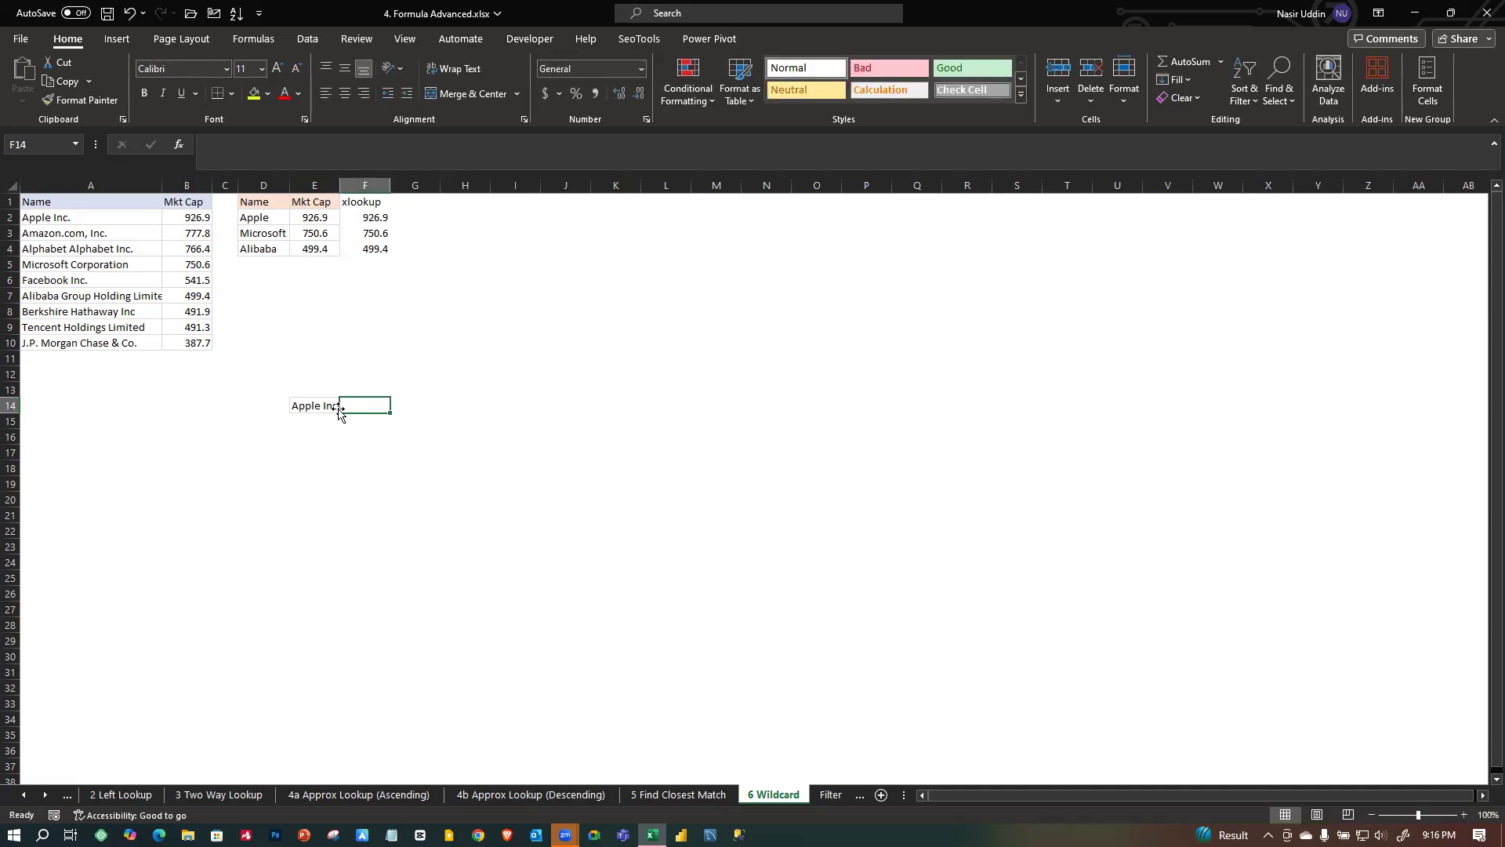
Review the INDEX/MATCH formula in E2 and the XLOOKUP formulas in F2:F4 for the short names.
left_click(263, 223)
left_click(313, 217)
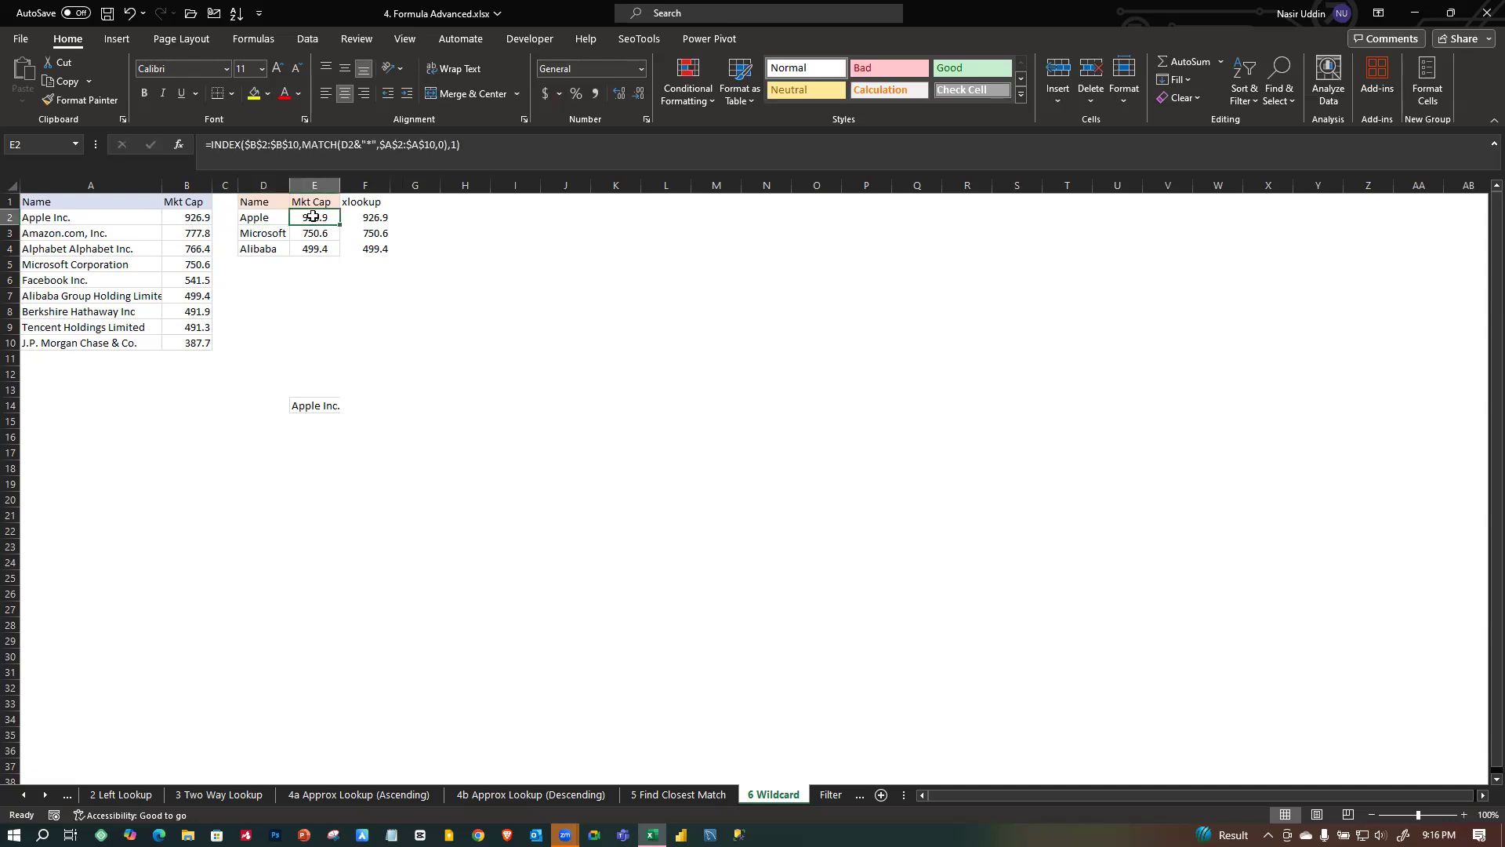
left_click(372, 220)
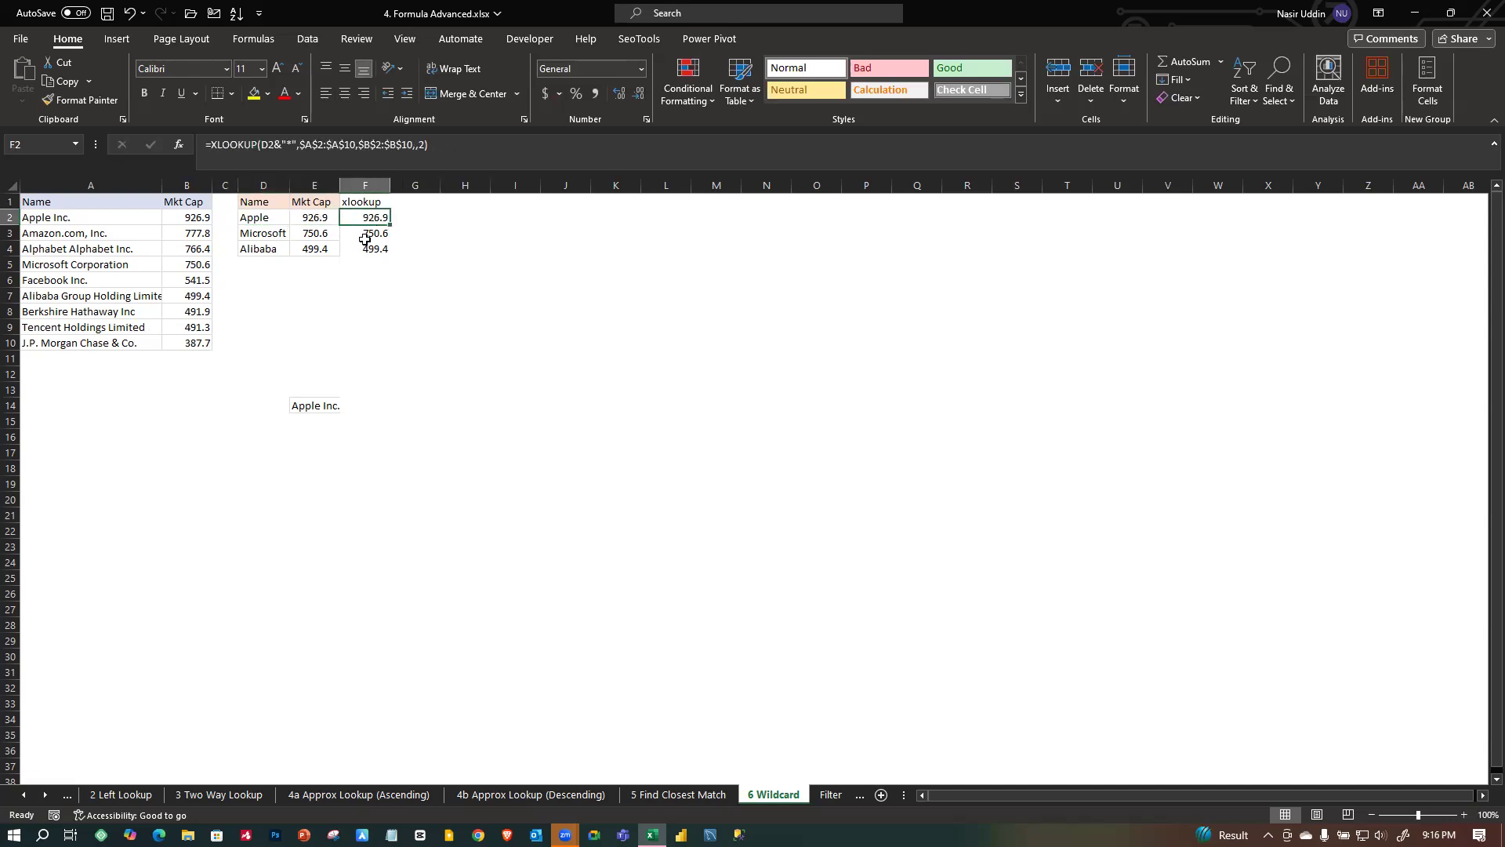
left_click(371, 235)
left_click(370, 247)
left_click(262, 223)
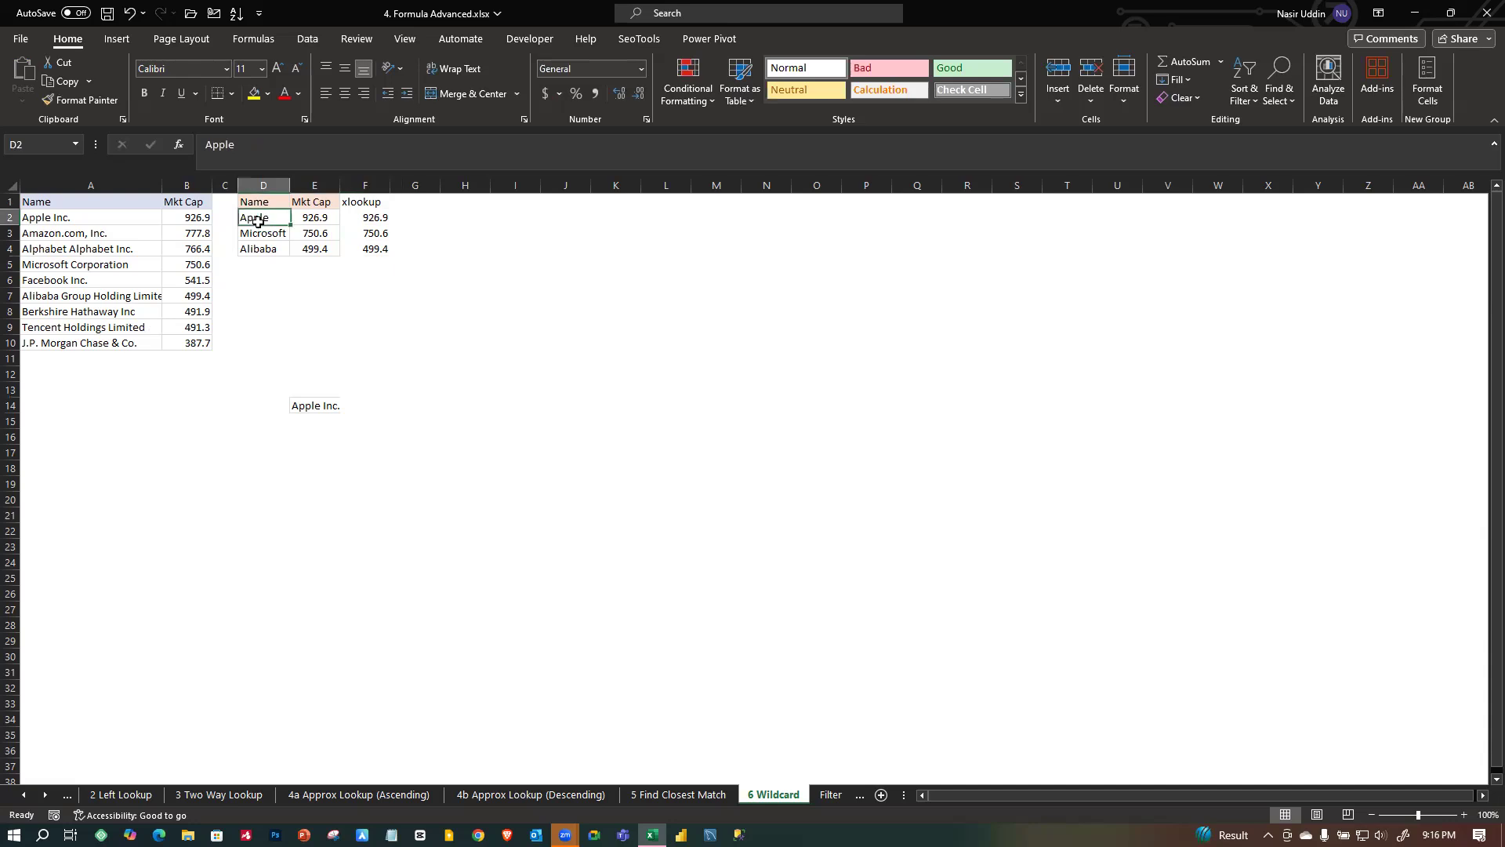
Examine each argument of the E2 INDEX/MATCH formula, including the D2&"*" lookup value, without changing it.
left_click(319, 217)
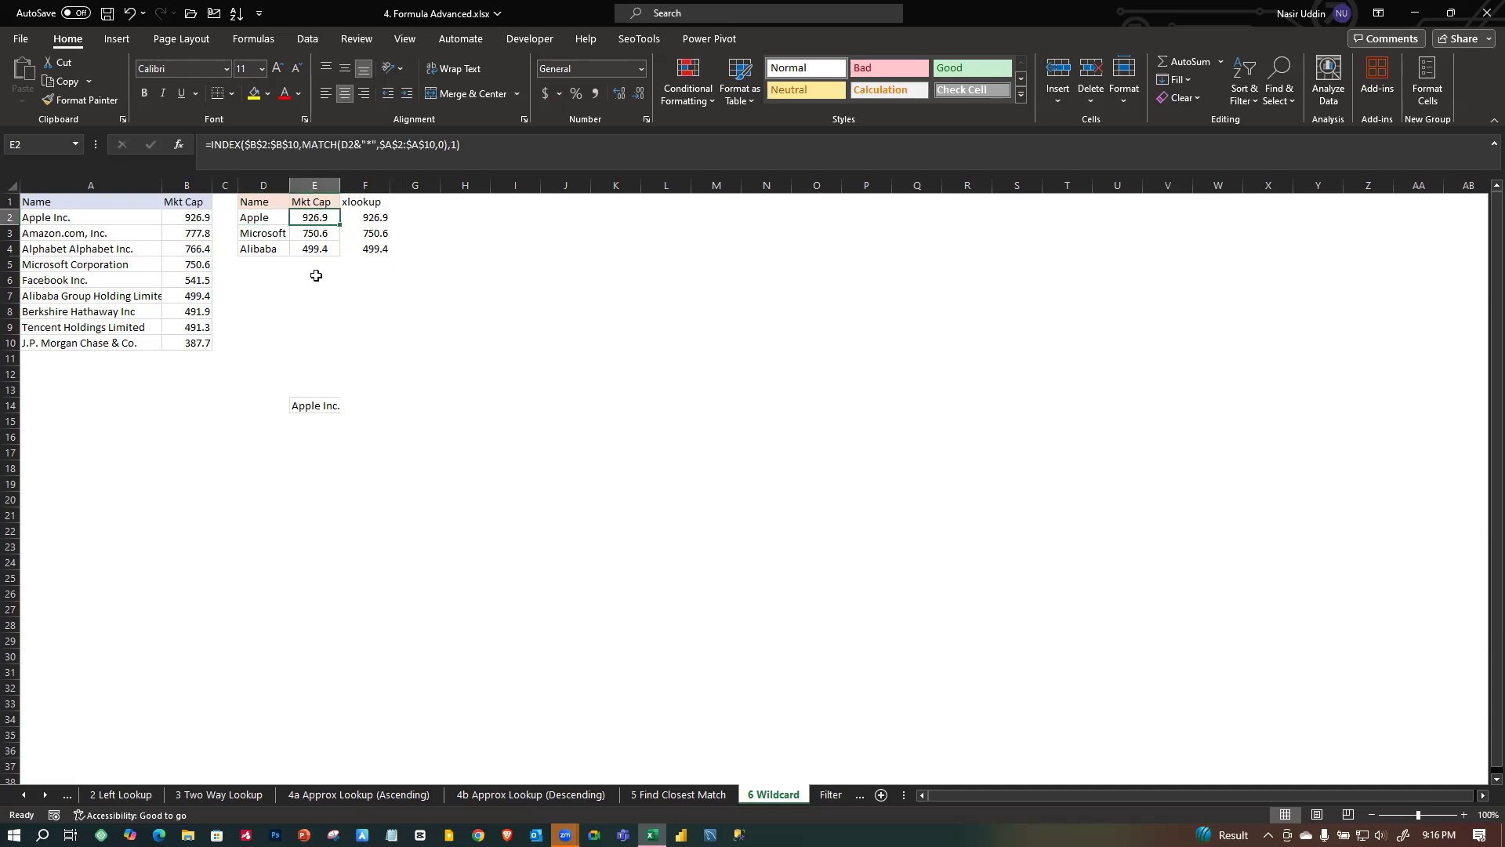
double_click(317, 217)
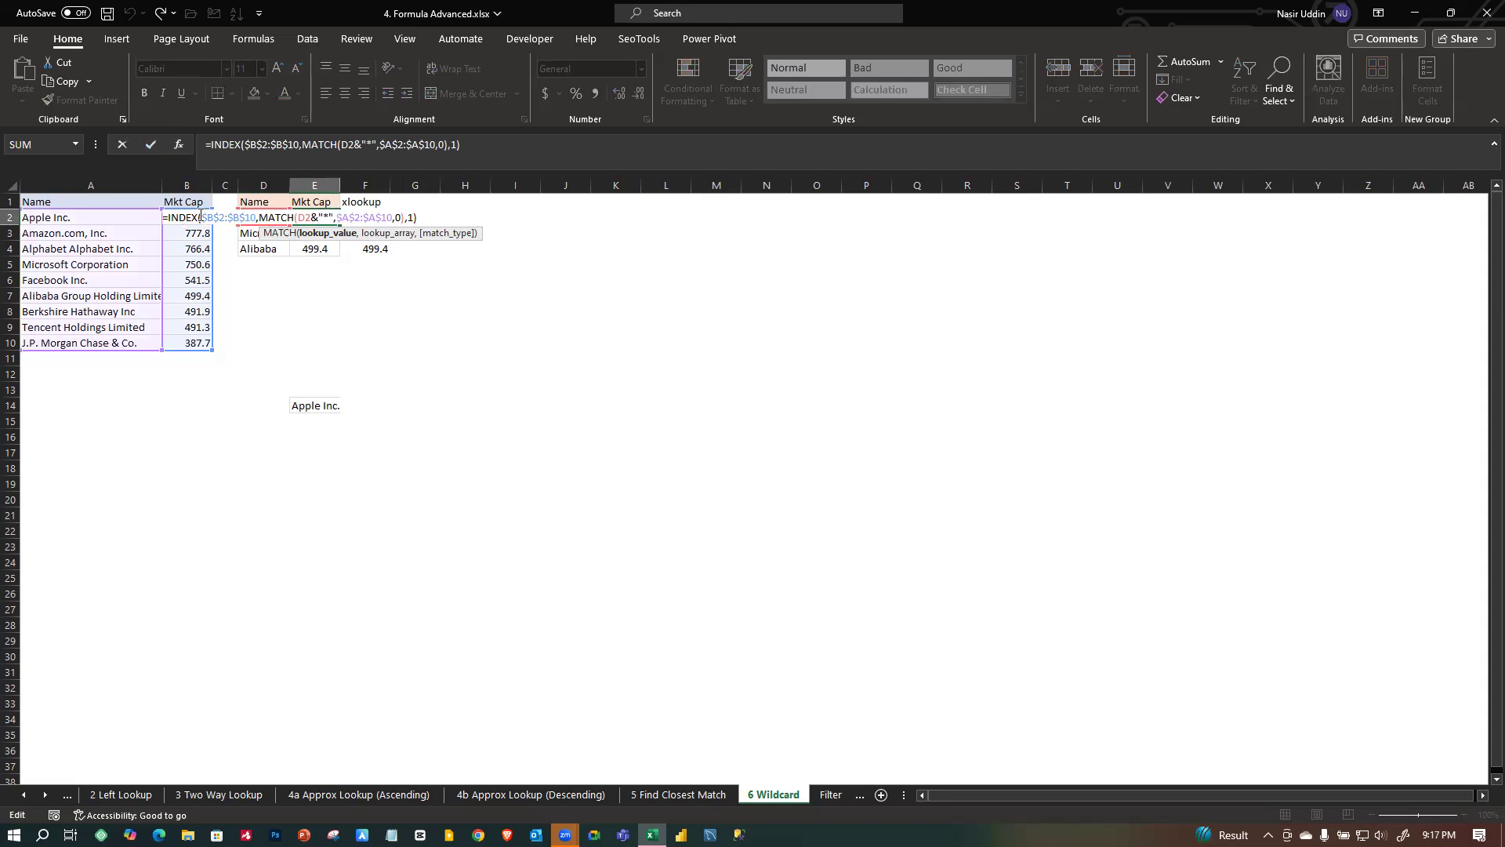
left_click_drag(201, 217, 257, 217)
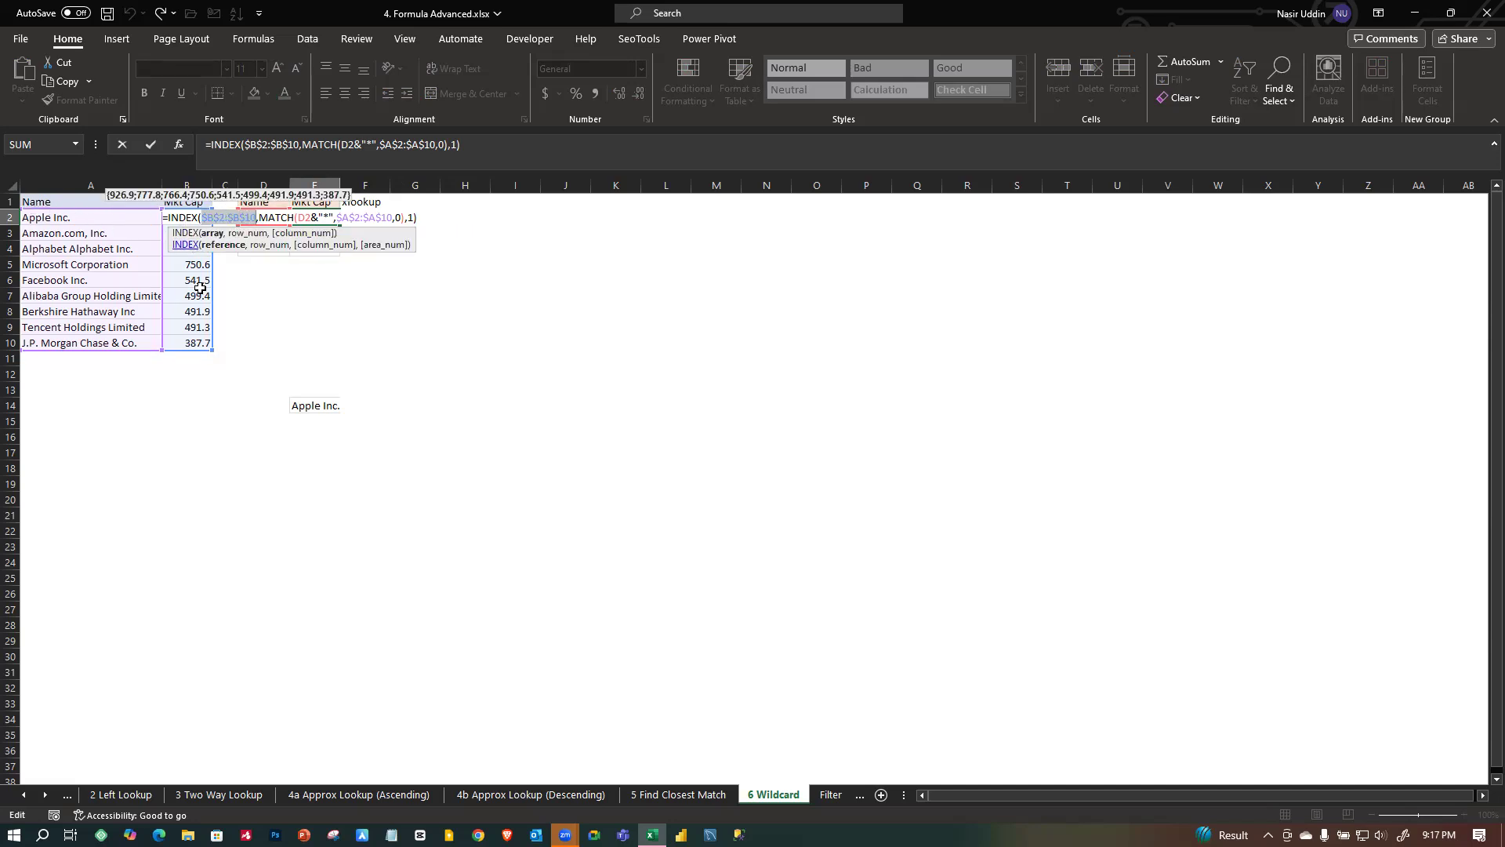
left_click(265, 215)
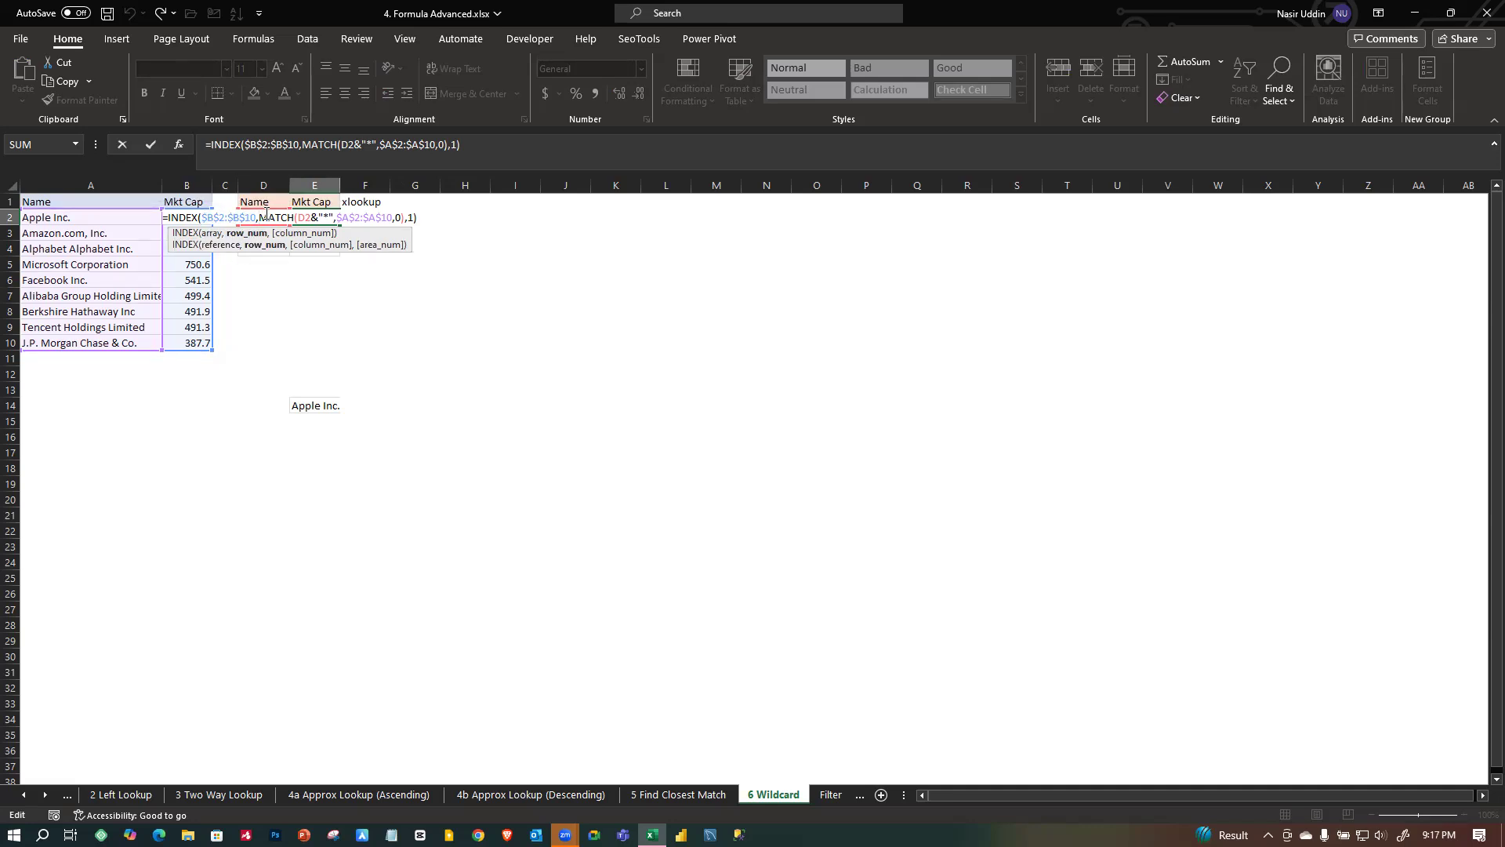
left_click(310, 218)
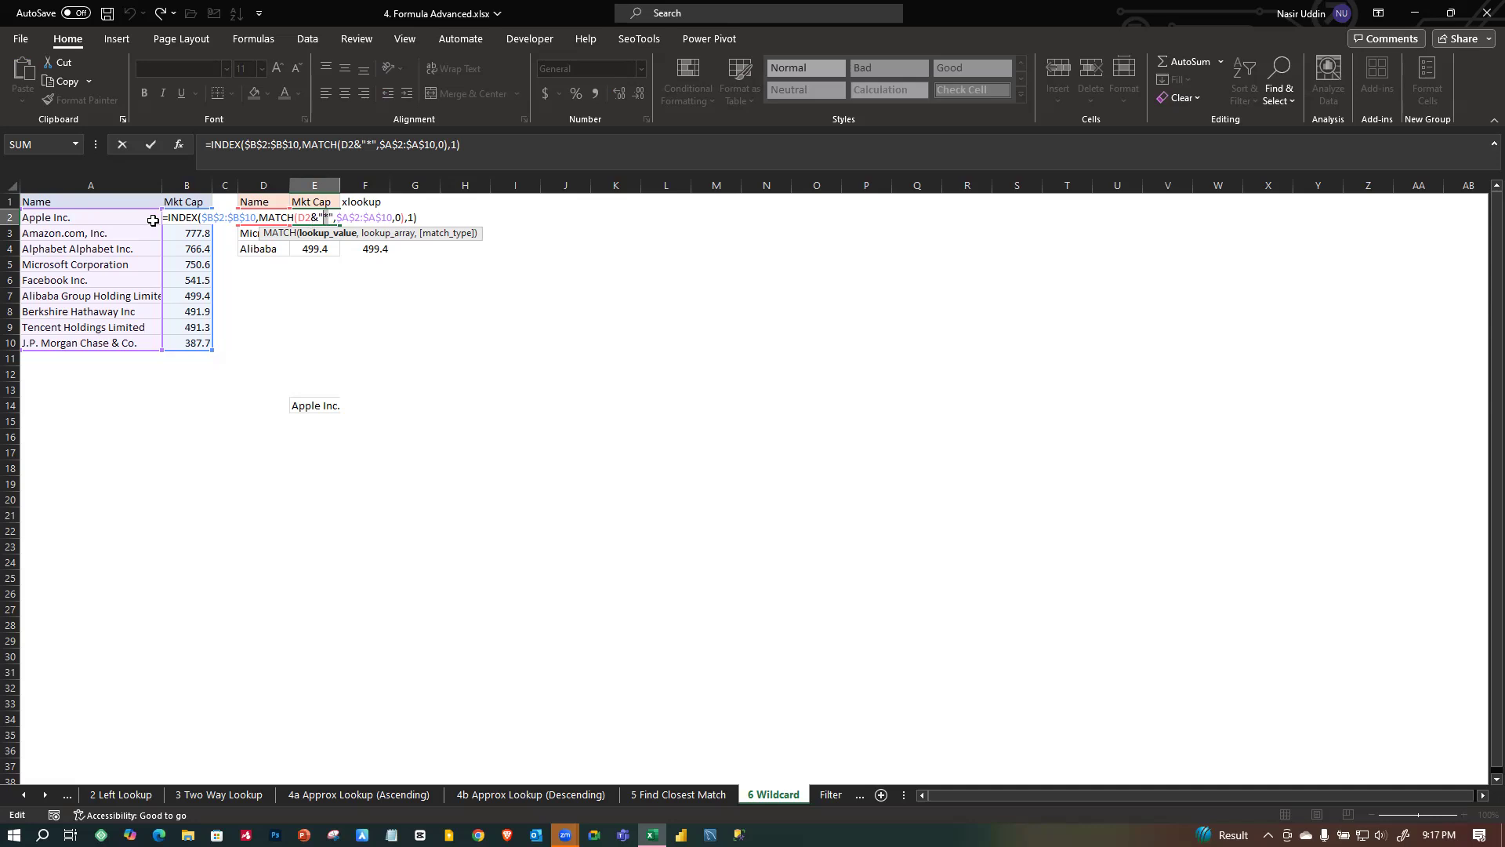
left_click(350, 218)
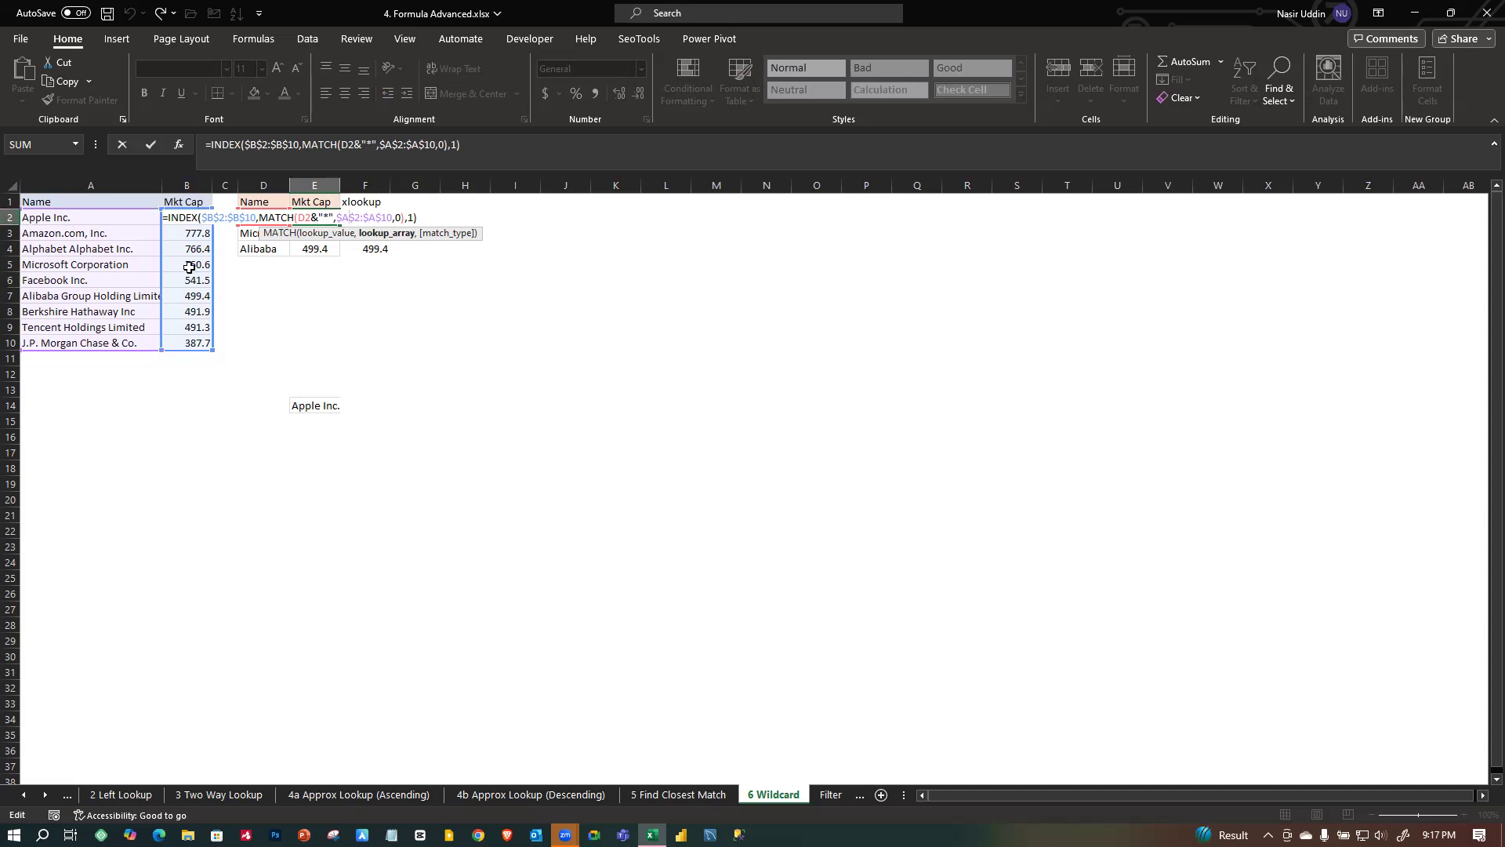
left_click(402, 219)
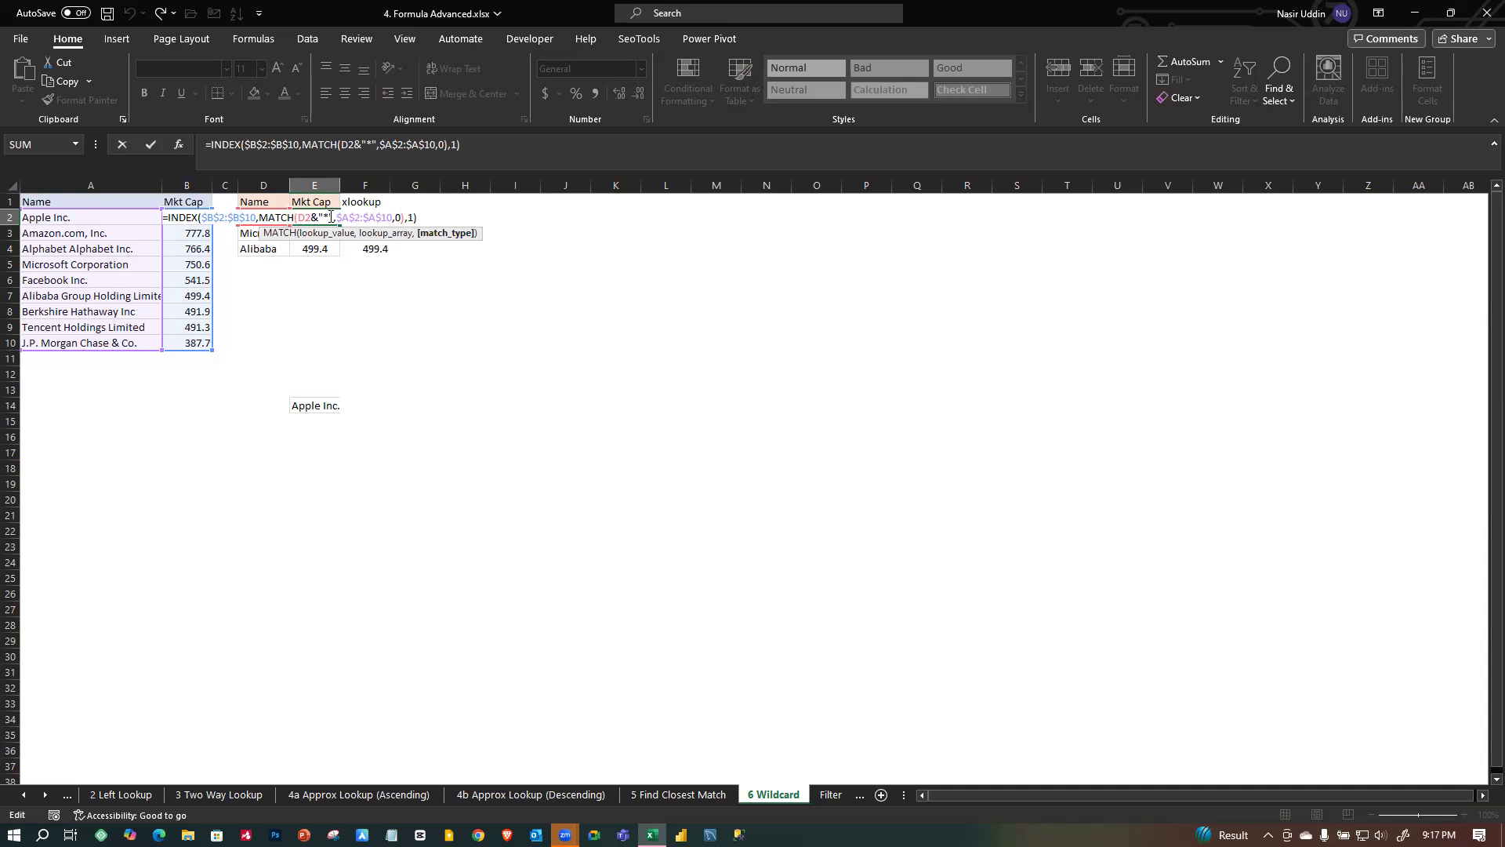
left_click(414, 218)
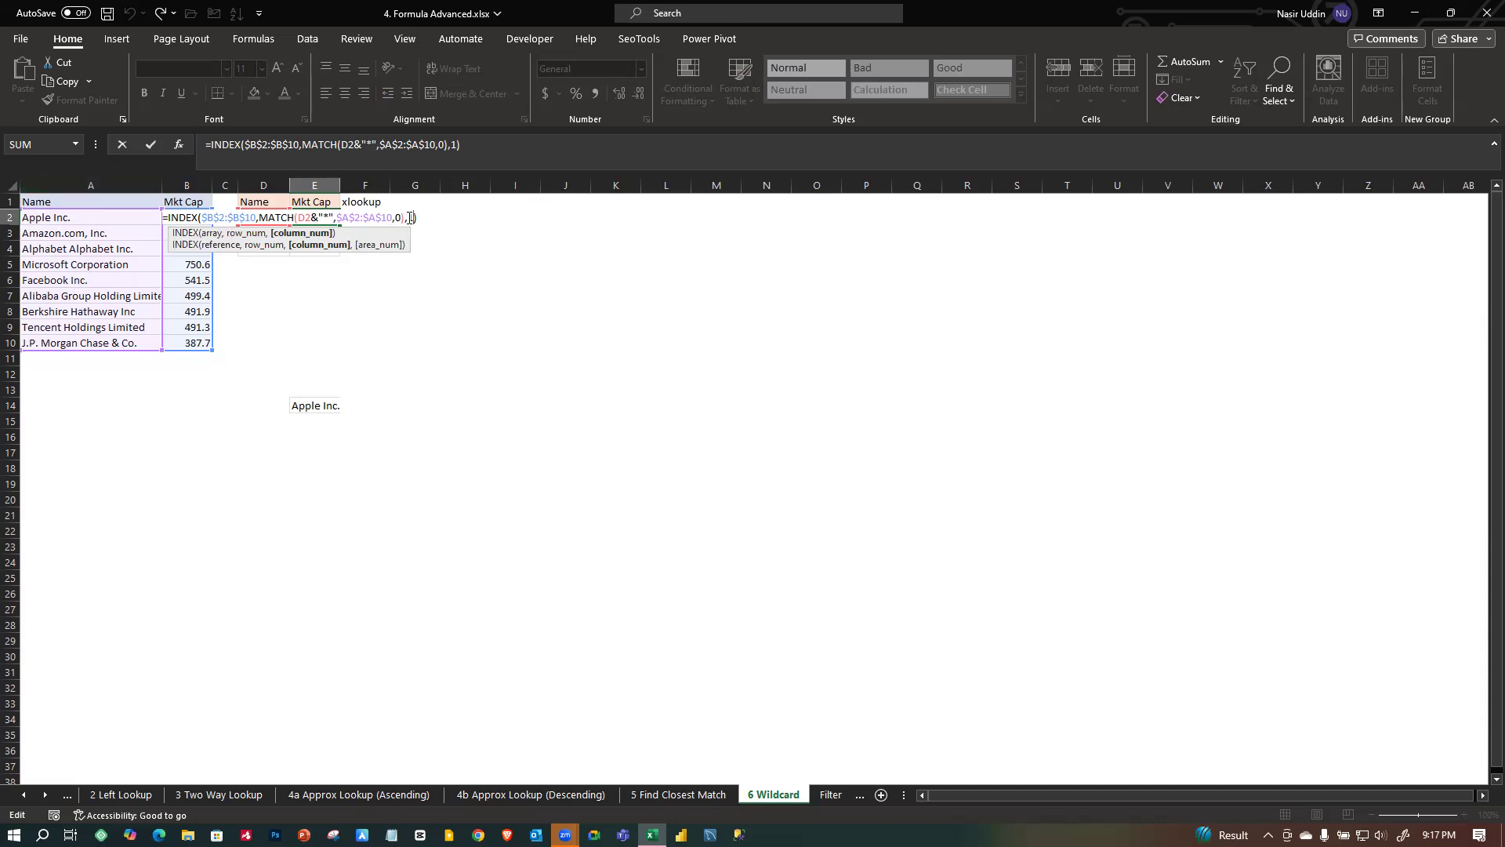
key("Return")
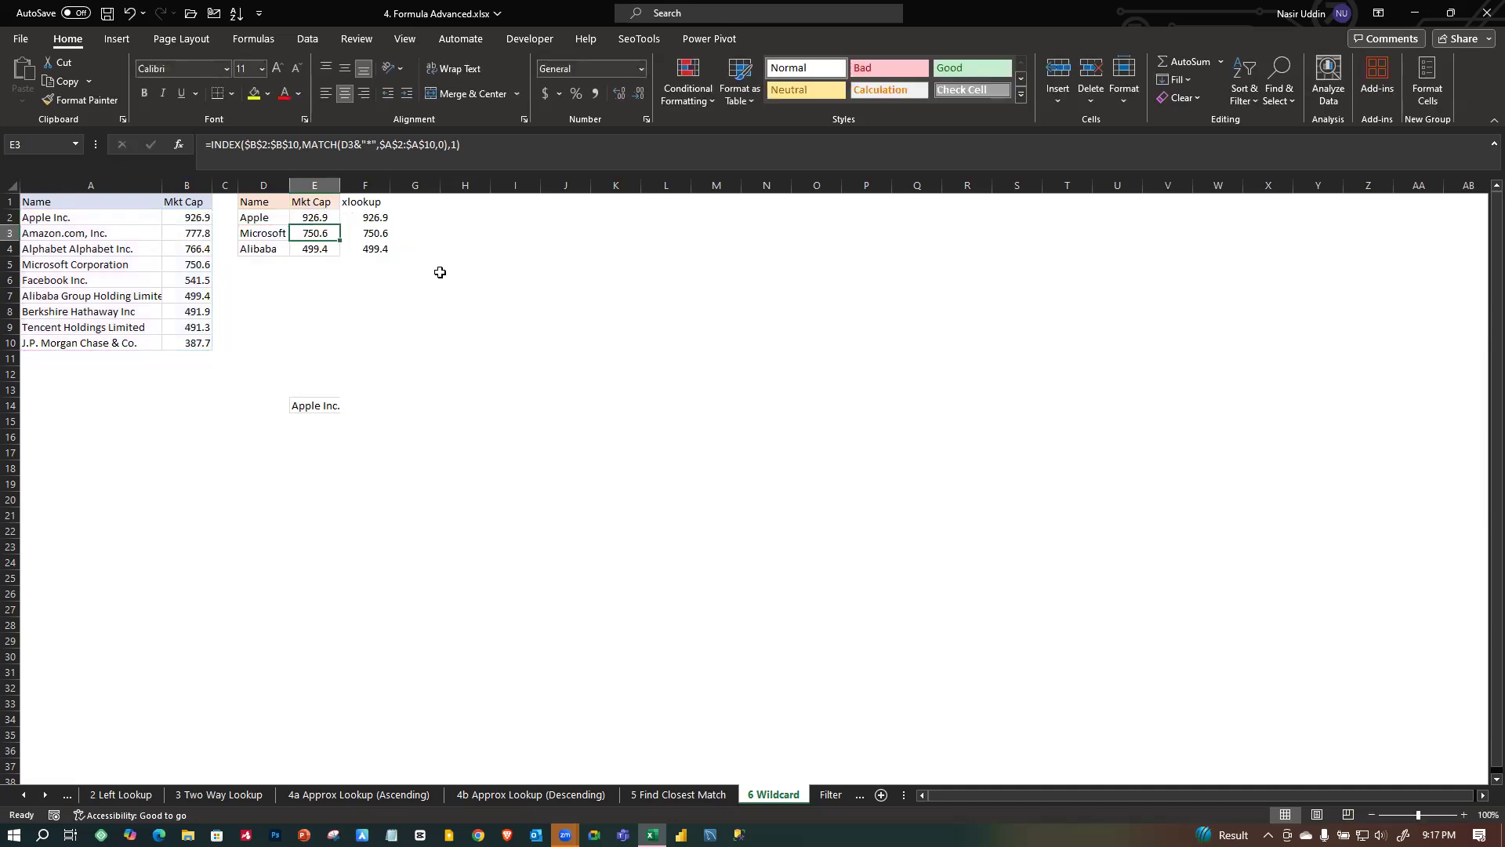
Start an INDEX formula in cell E8 with the absolute range $A$2:$B$10 as its array.
left_click(316, 307)
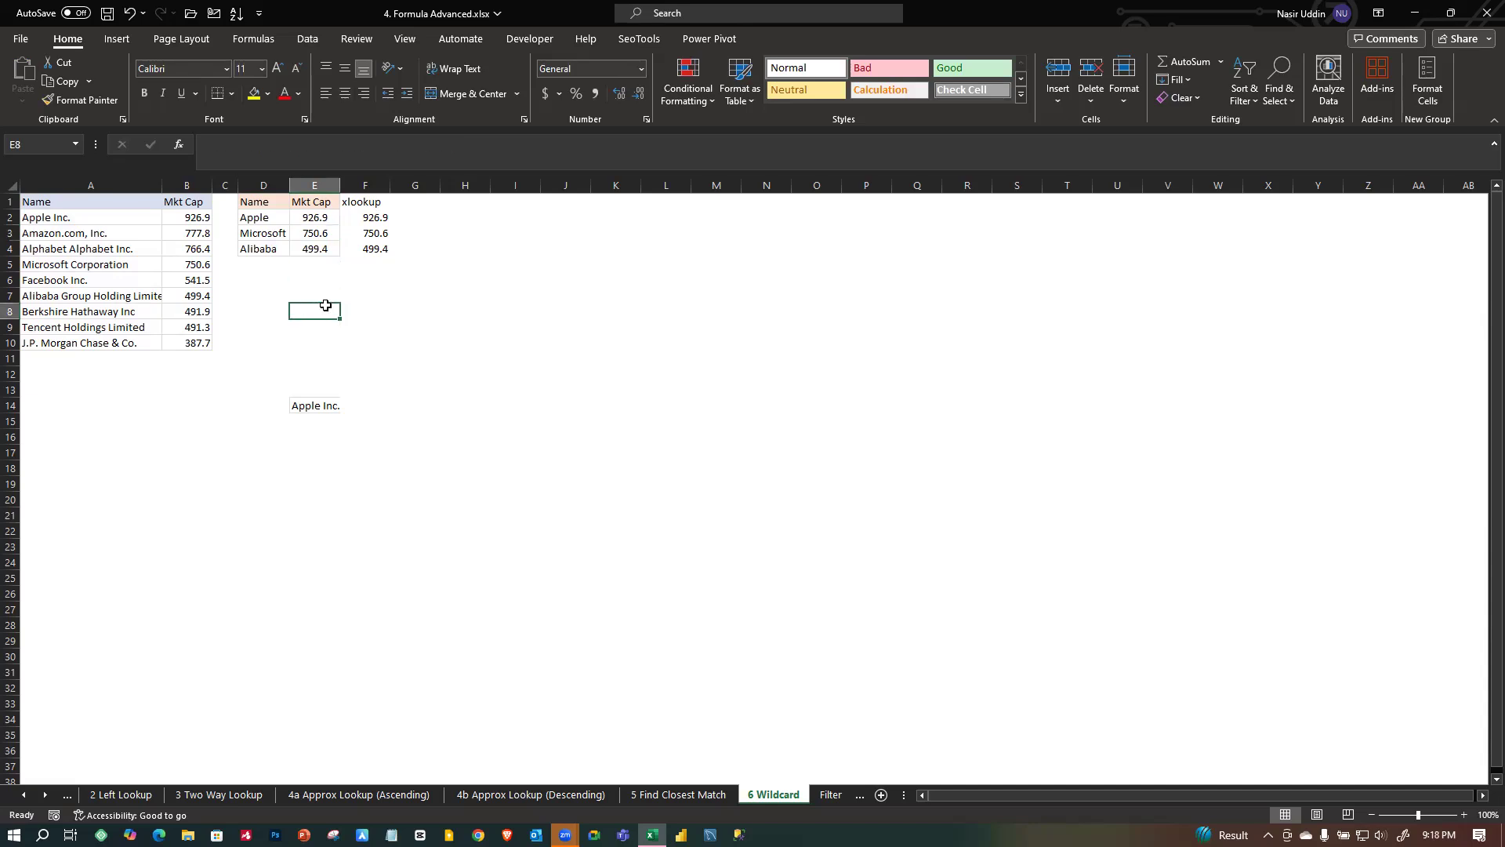
type("=ind")
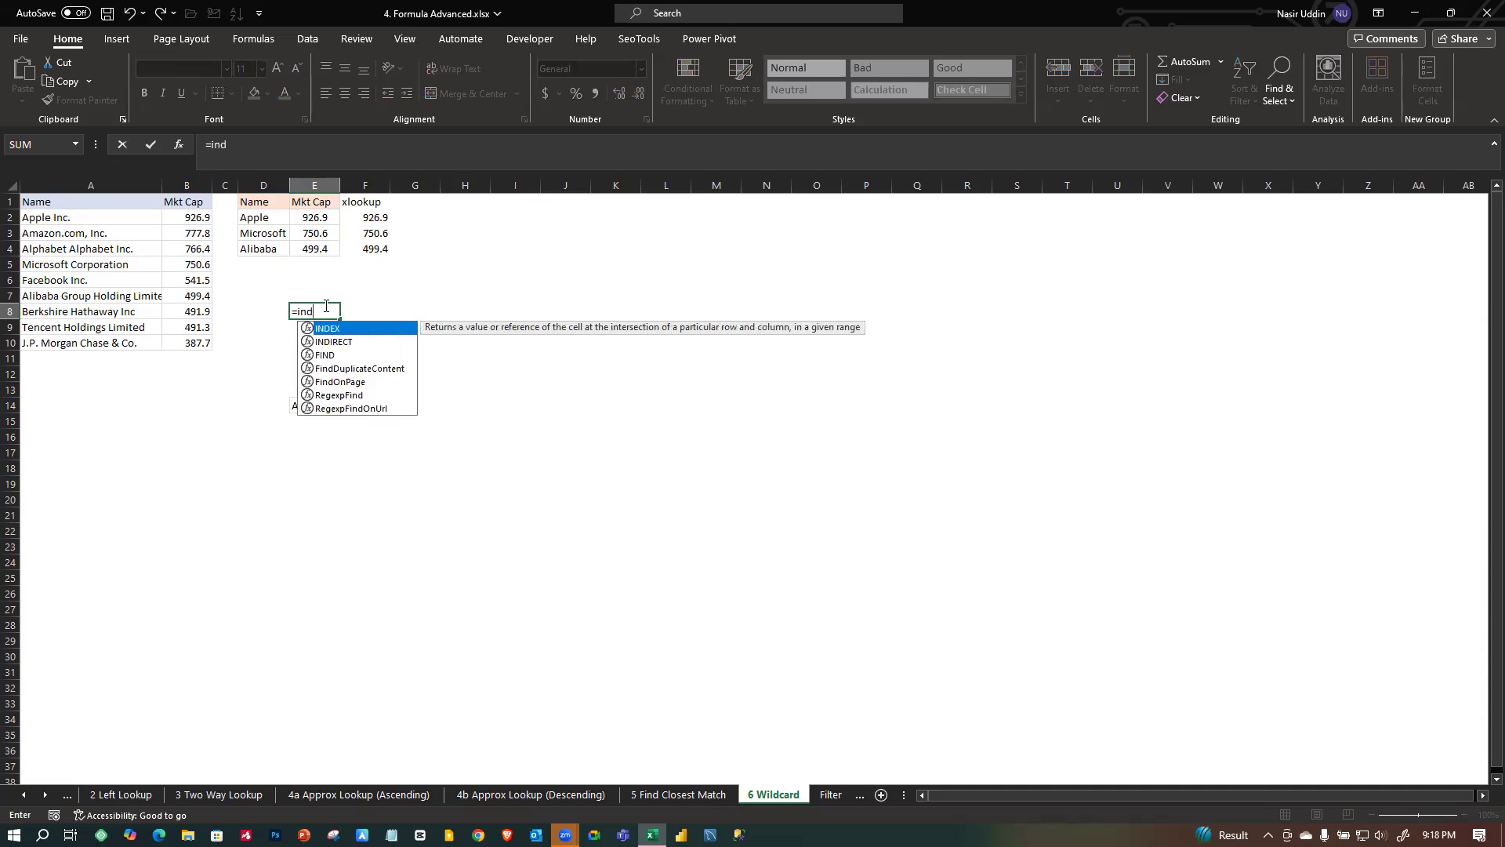
key("Tab")
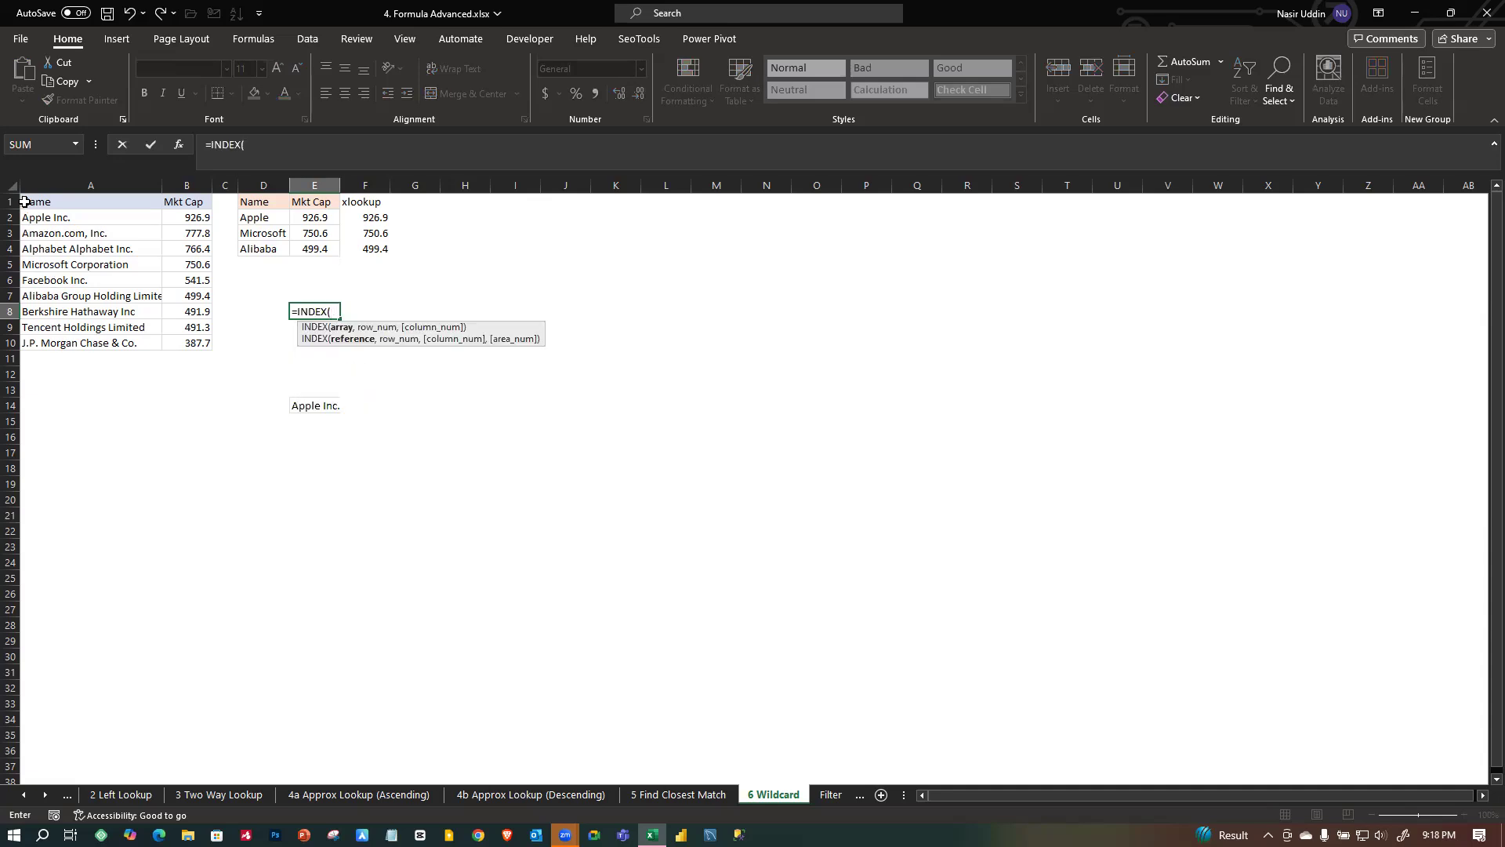
left_click_drag(34, 203, 152, 345)
left_click(233, 285)
left_click_drag(51, 217, 196, 341)
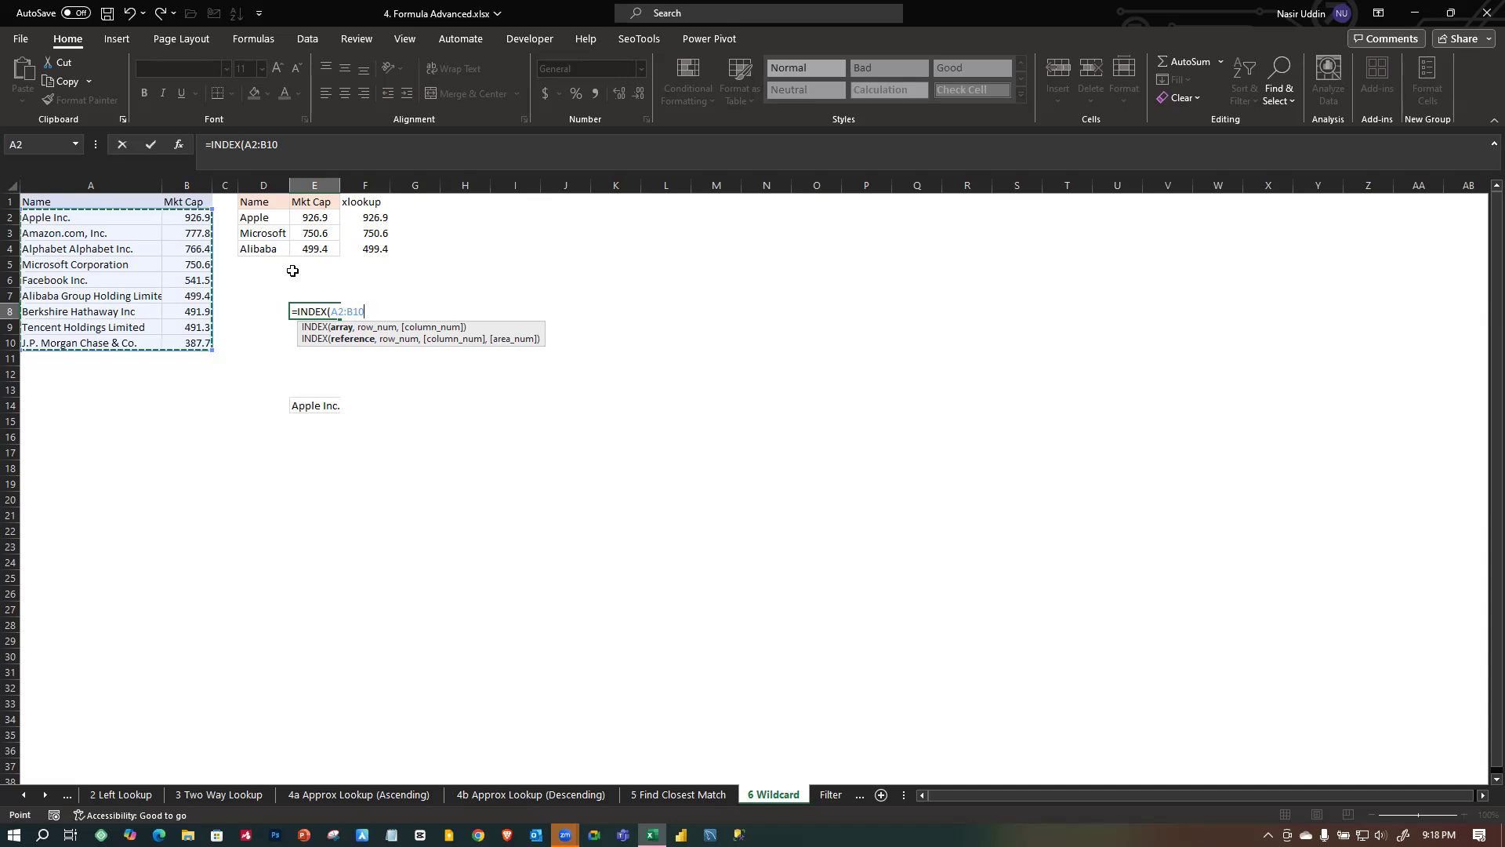
key("F4")
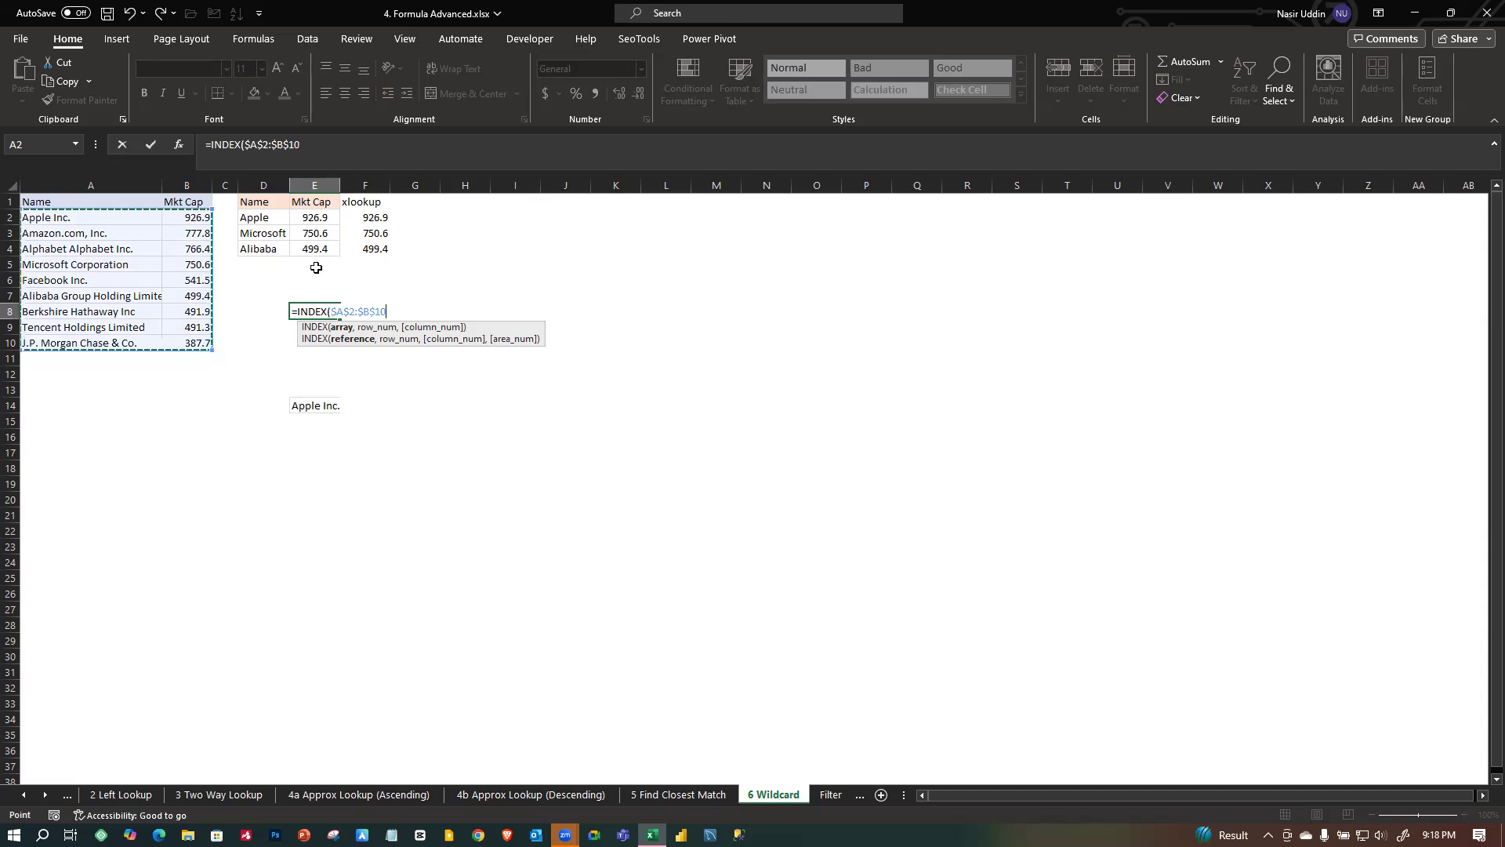
type(",")
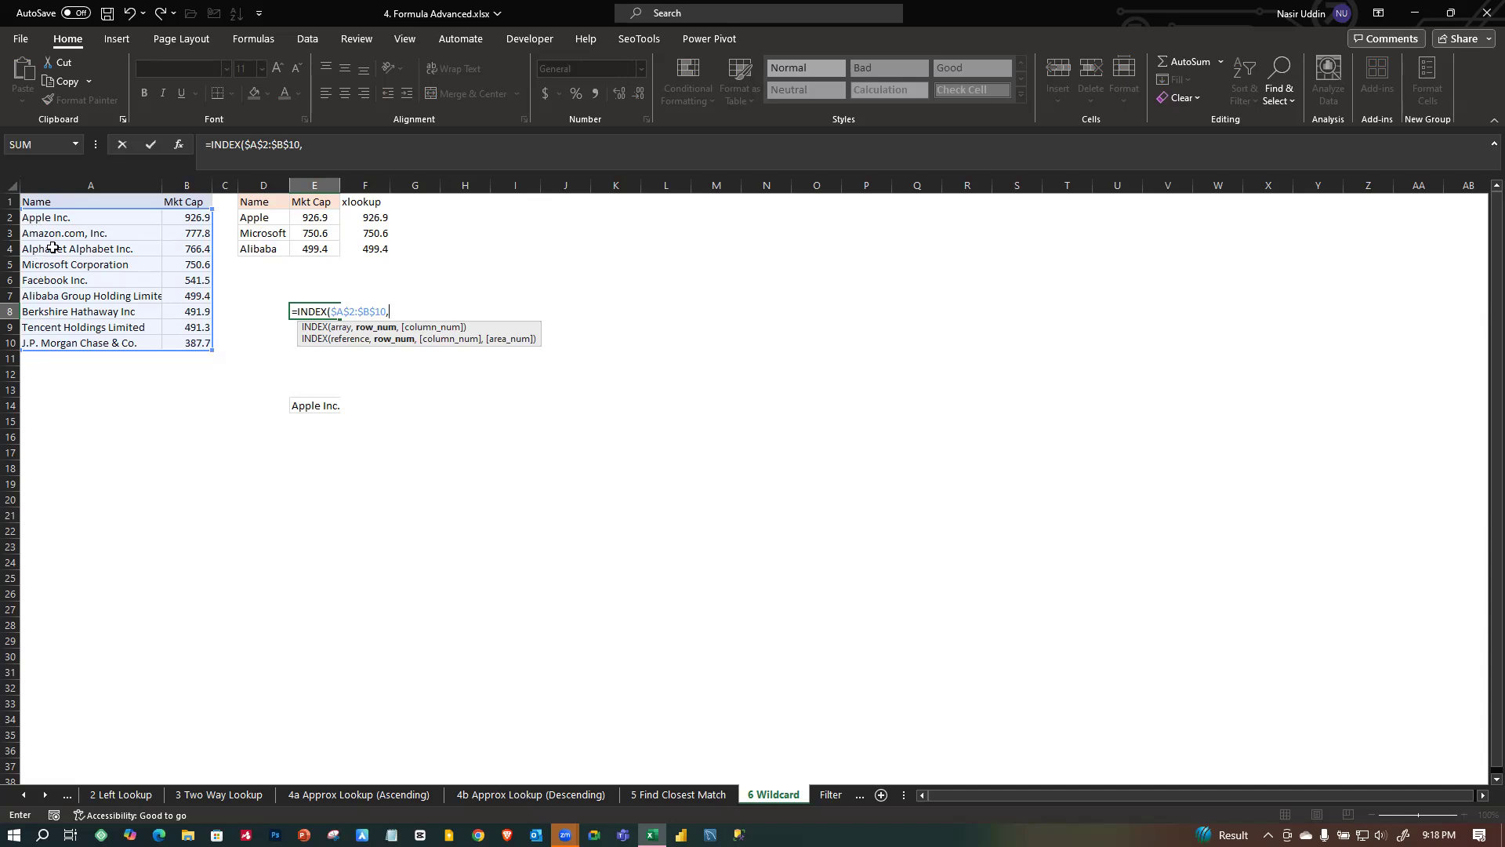
Nest MATCH as the INDEX row number, with lookup value D2&"*", lookup array A2:A10 and exact match 0.
type("mat")
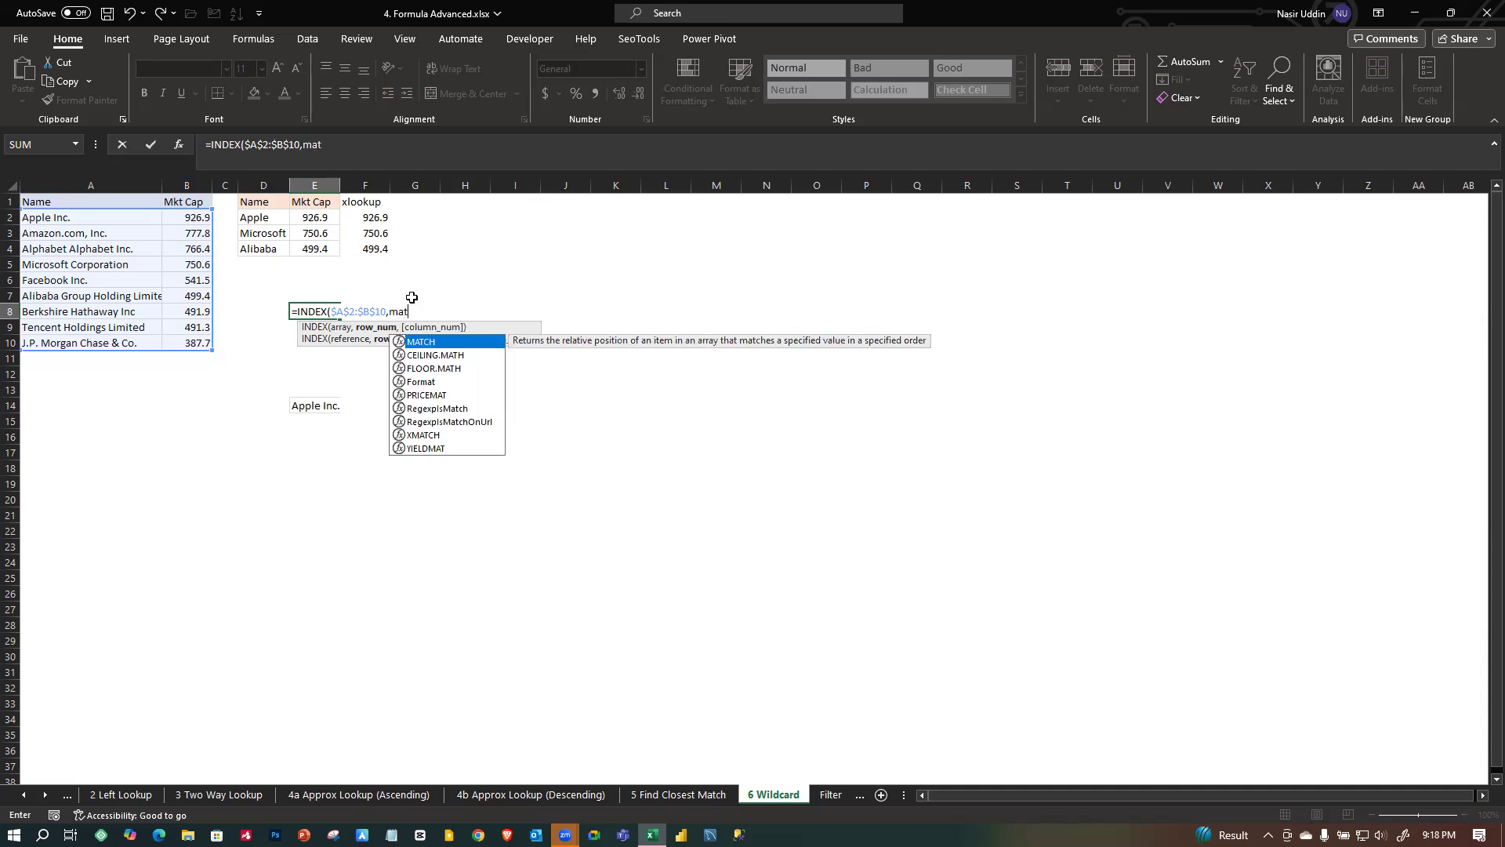
key("Tab")
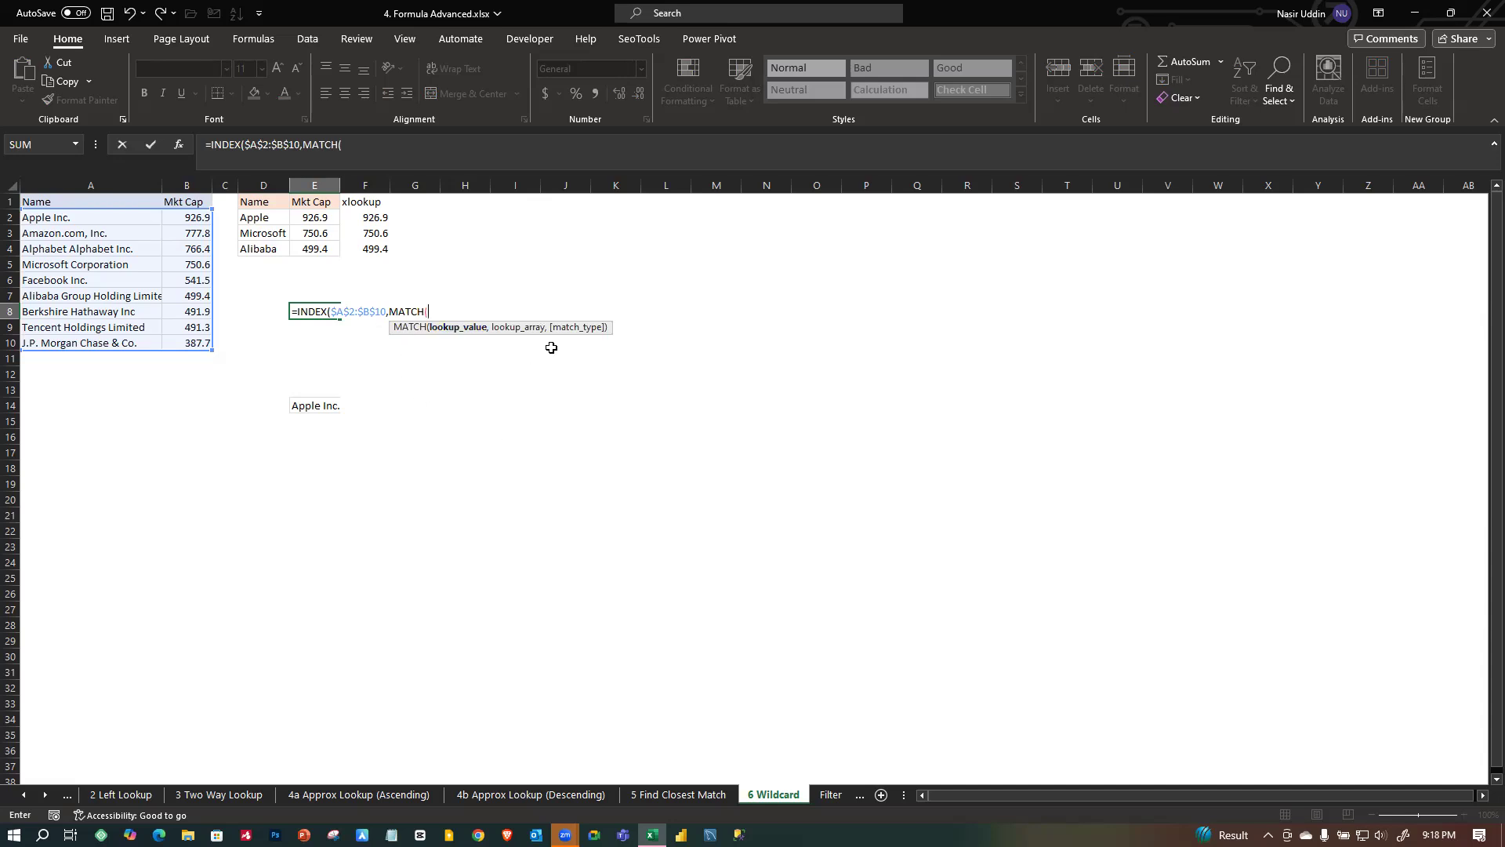
left_click(260, 224)
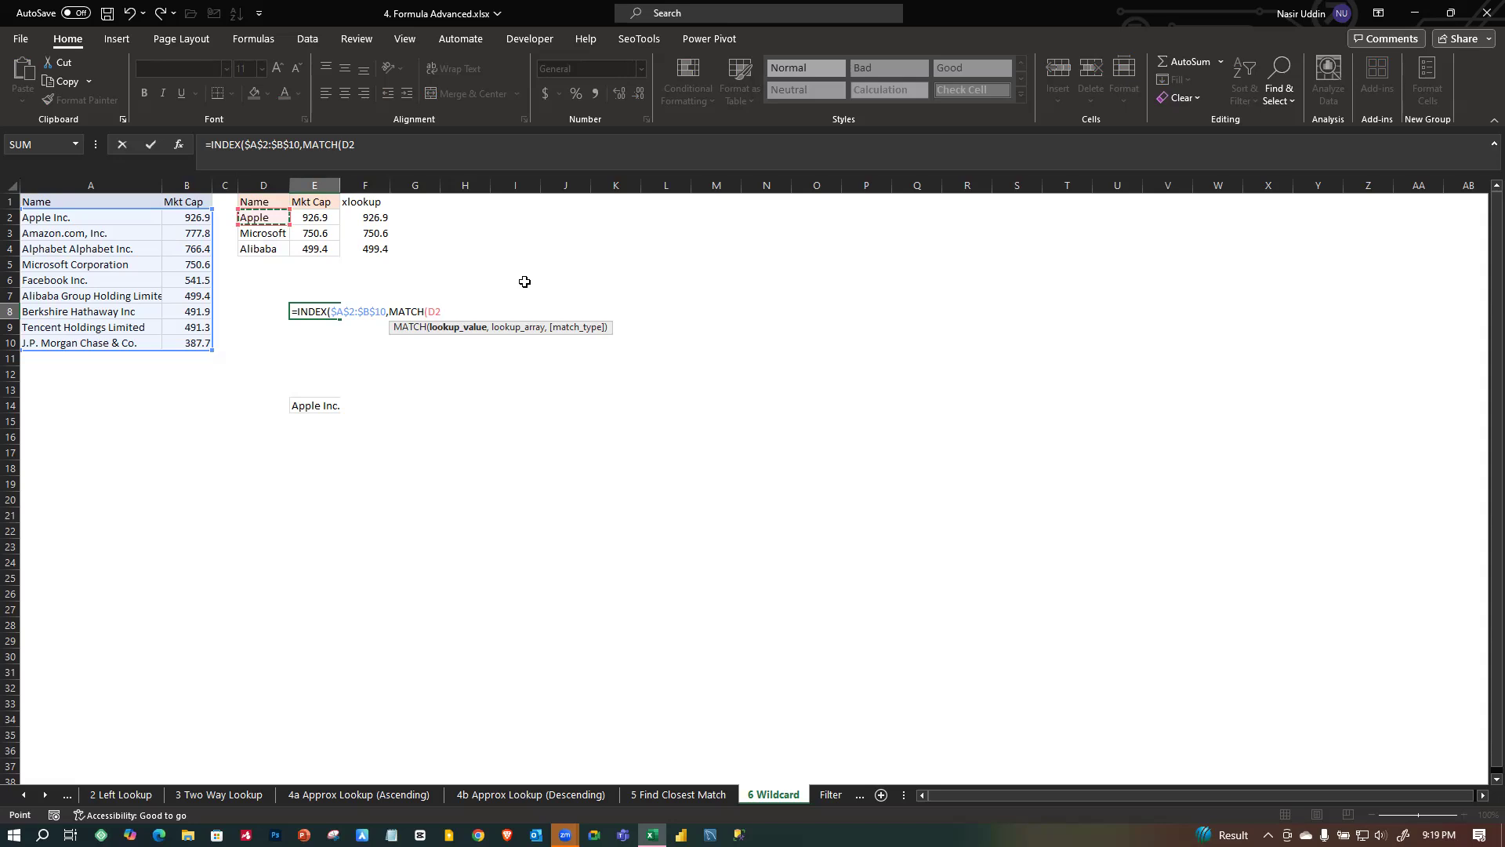
type("&\"*")
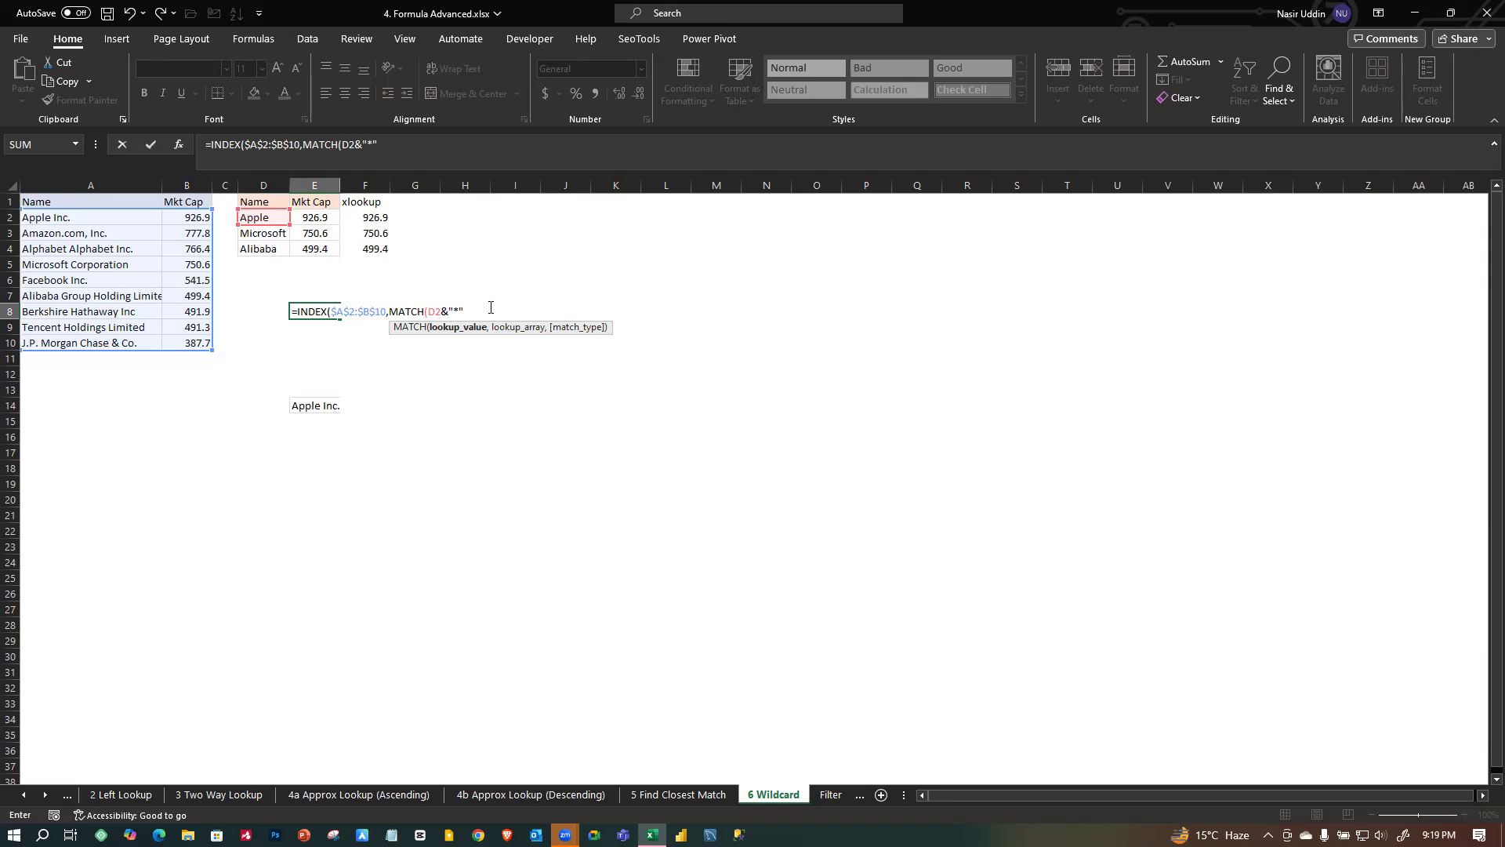
type(",")
left_click_drag(36, 218, 79, 346)
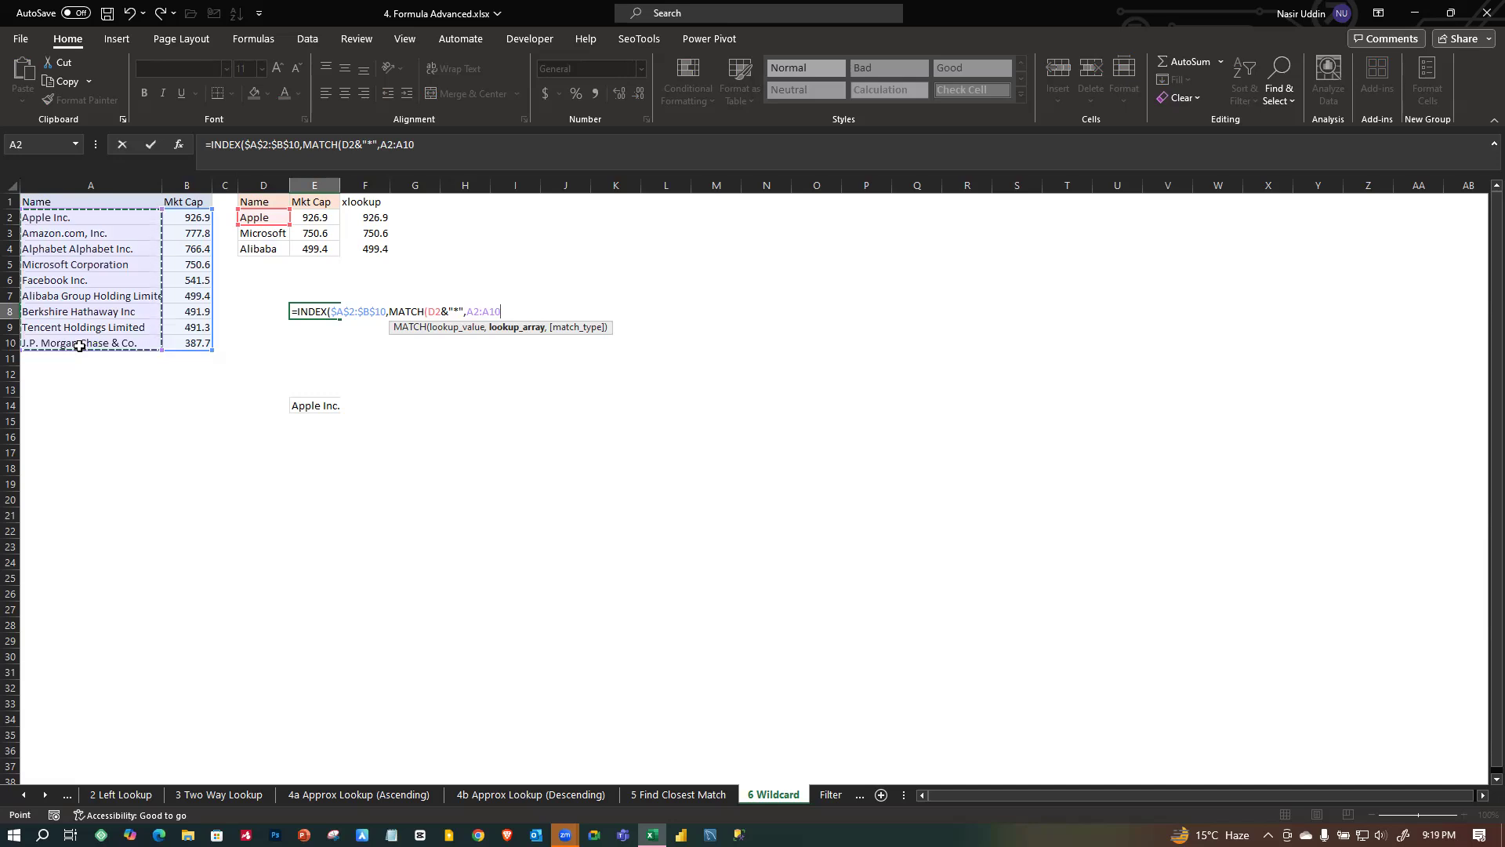
type(",")
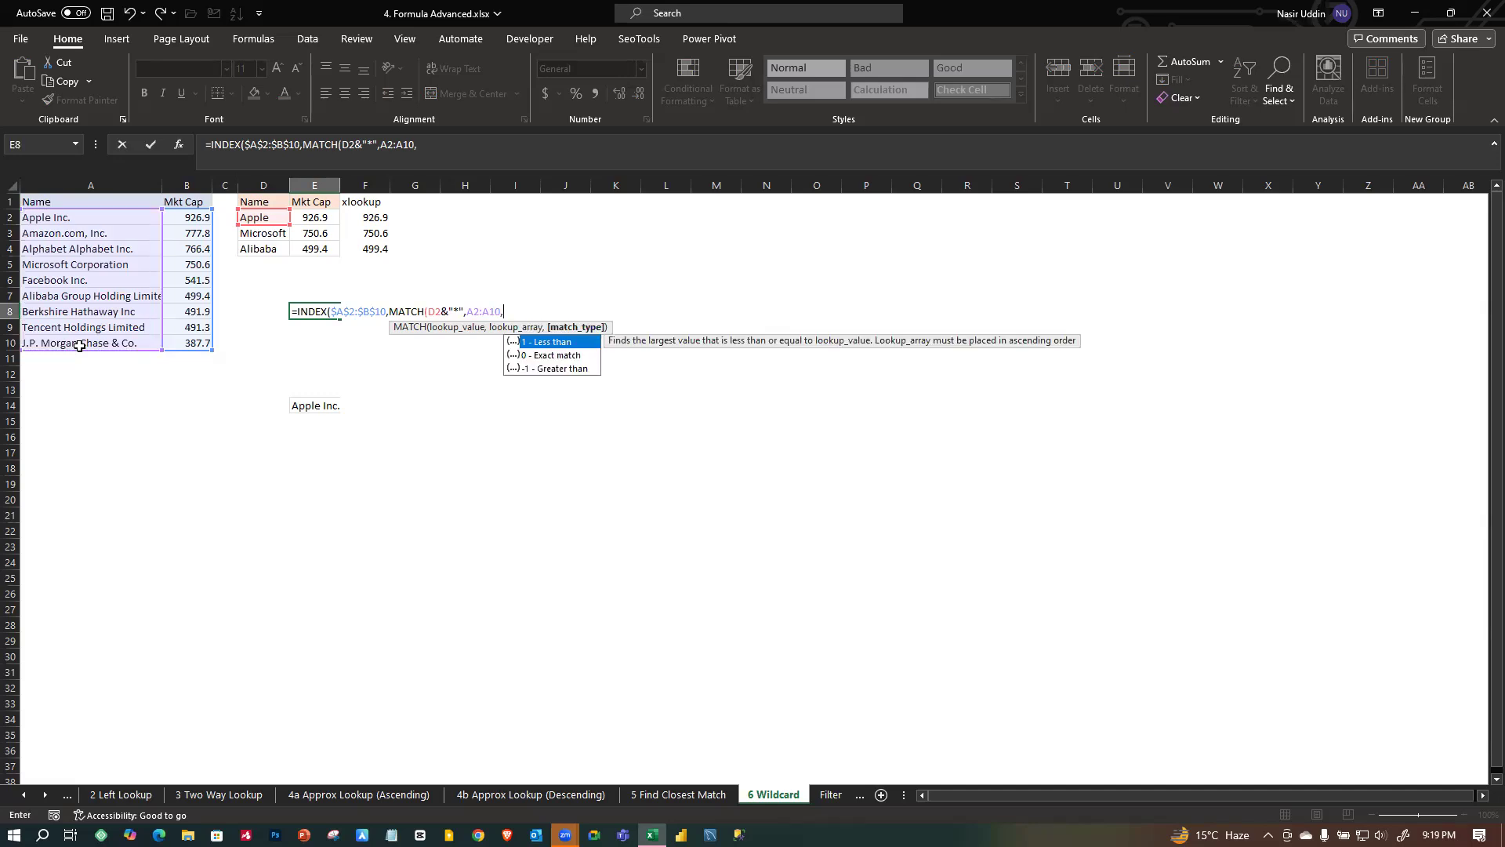
key("Down")
key("Tab")
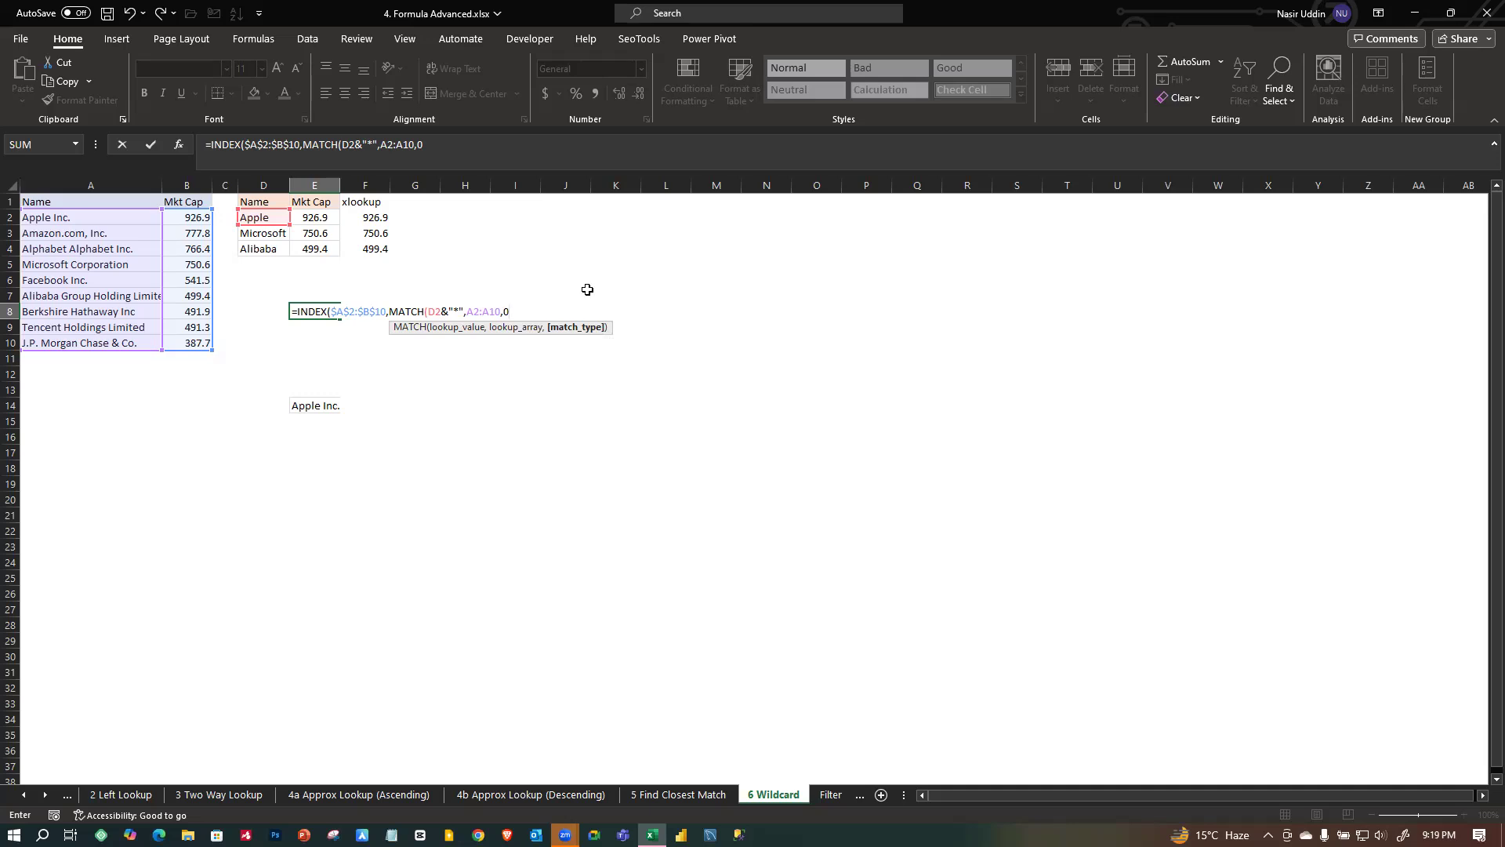
type(")")
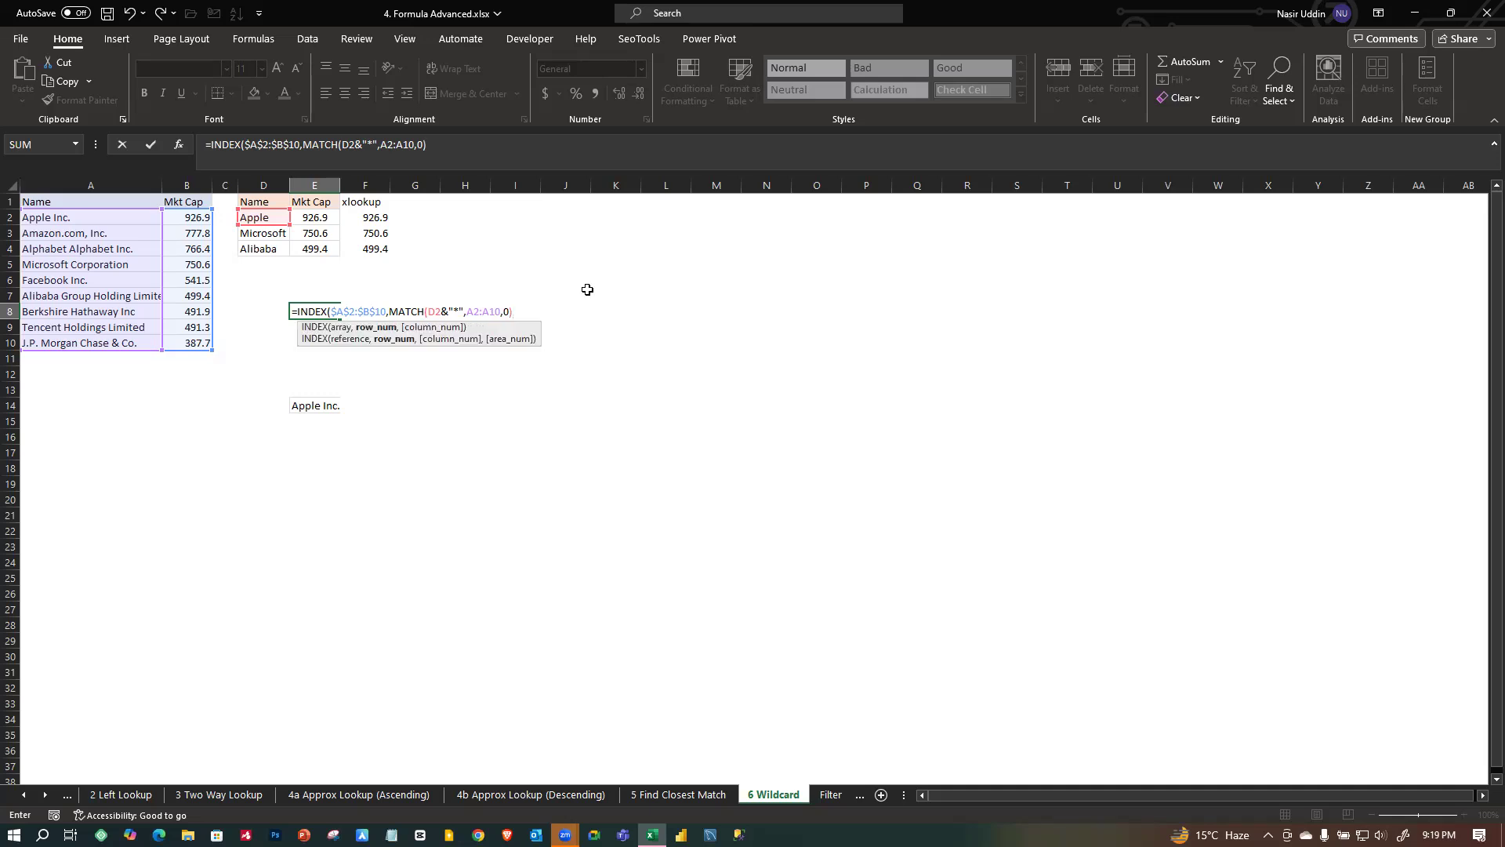
Set the INDEX column number to 2, complete the formula and check it in E8.
type(",")
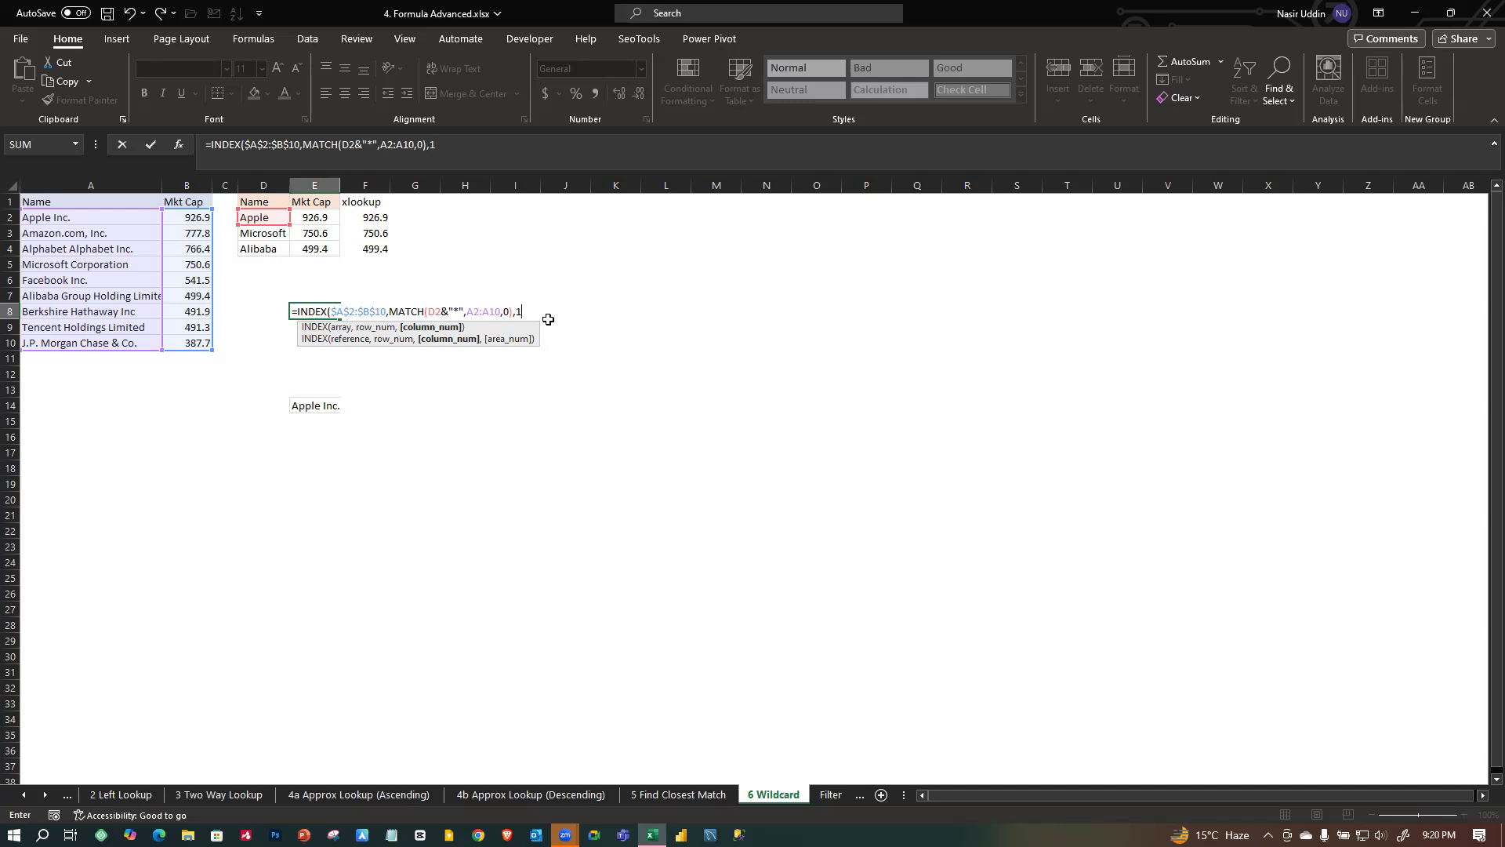
type("2)")
key("Return")
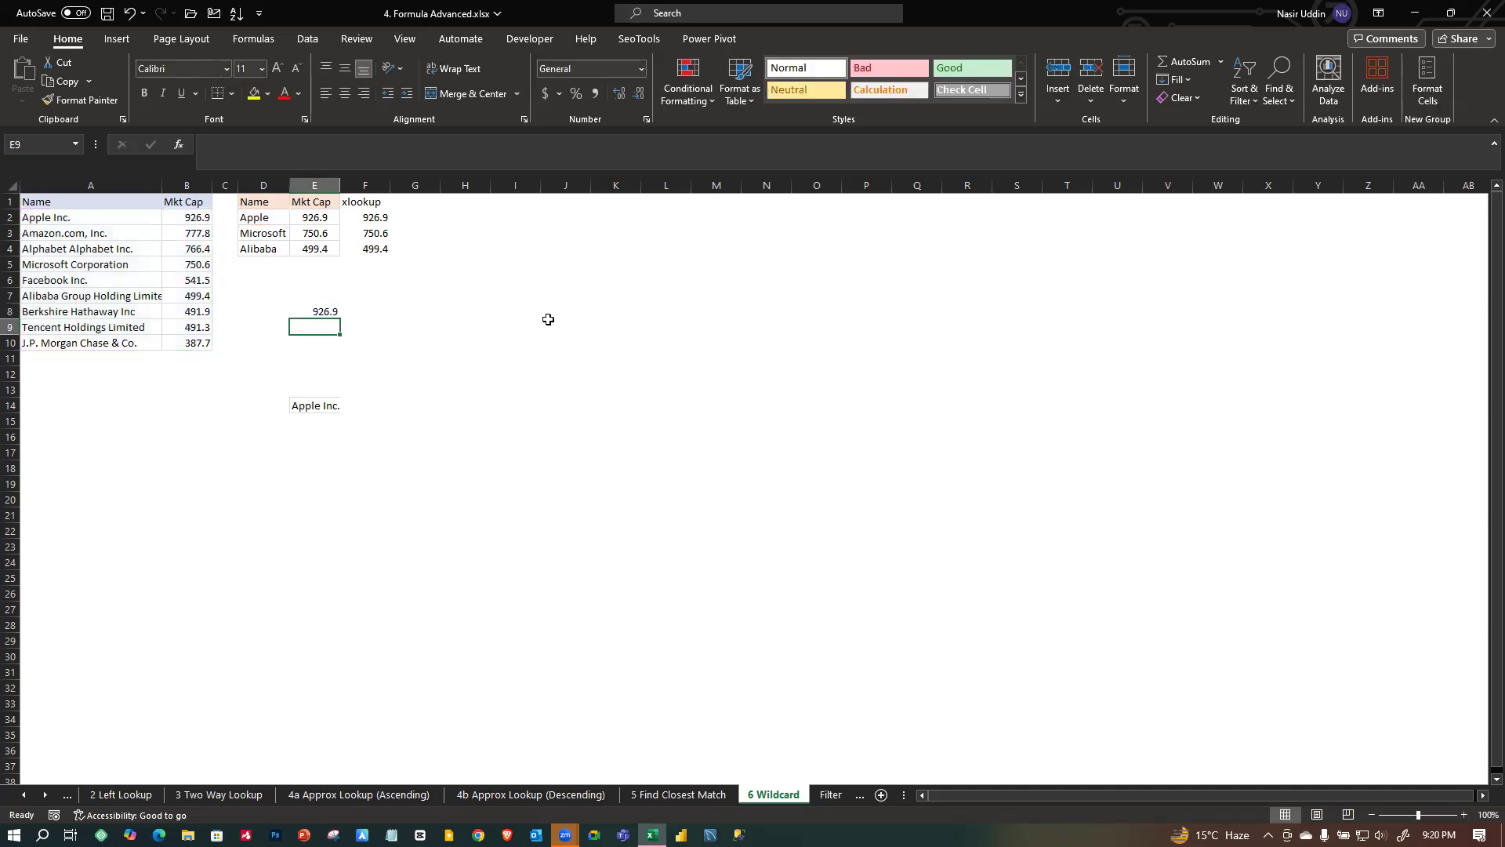
left_click(327, 314)
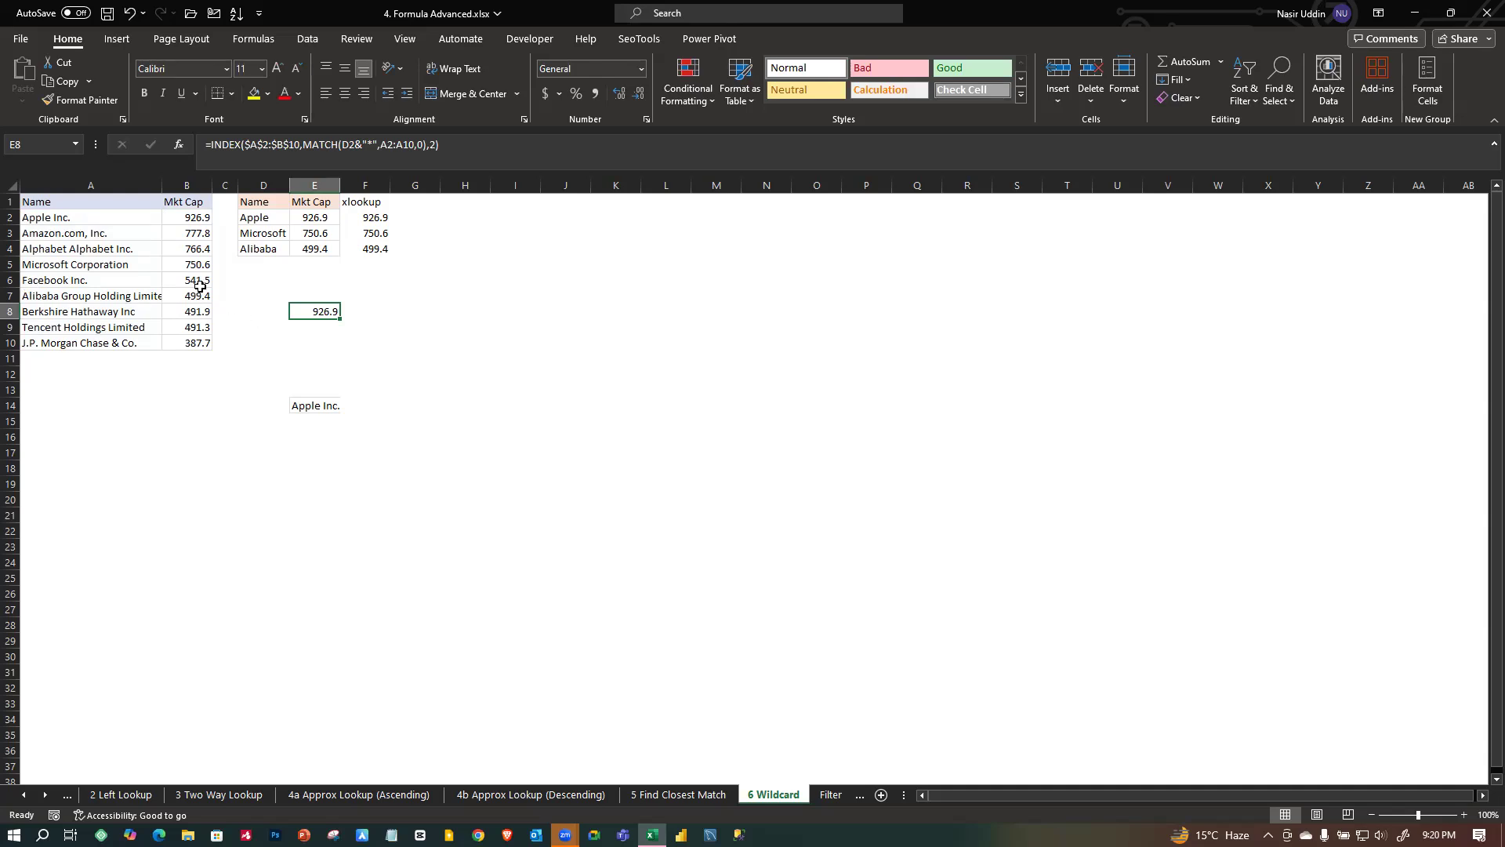
left_click(258, 269)
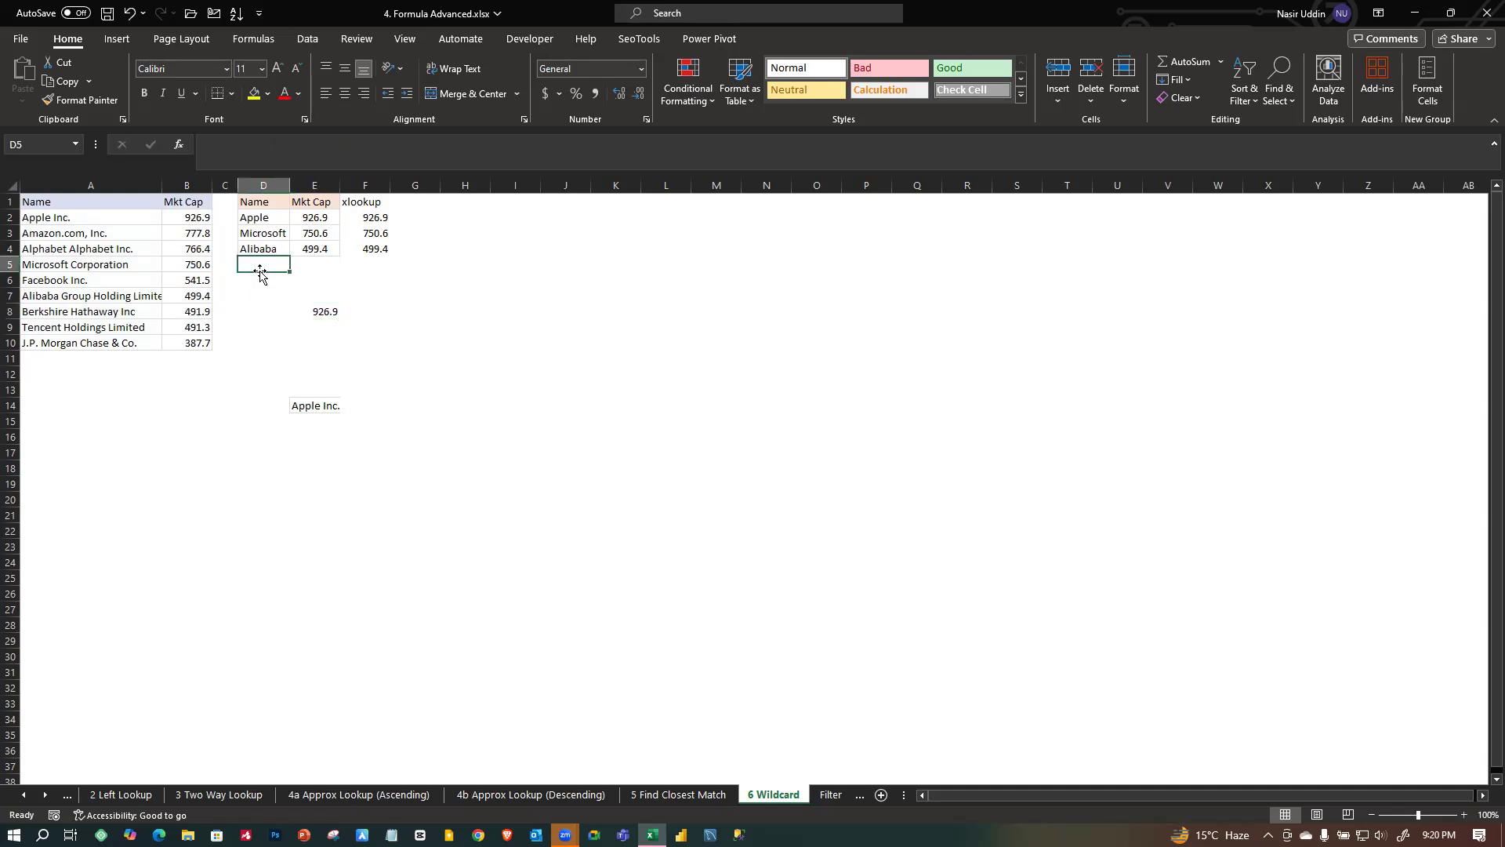
Replace the D2 reference in E8's MATCH lookup value with the unquoted text Face.
left_click(322, 315)
double_click(322, 315)
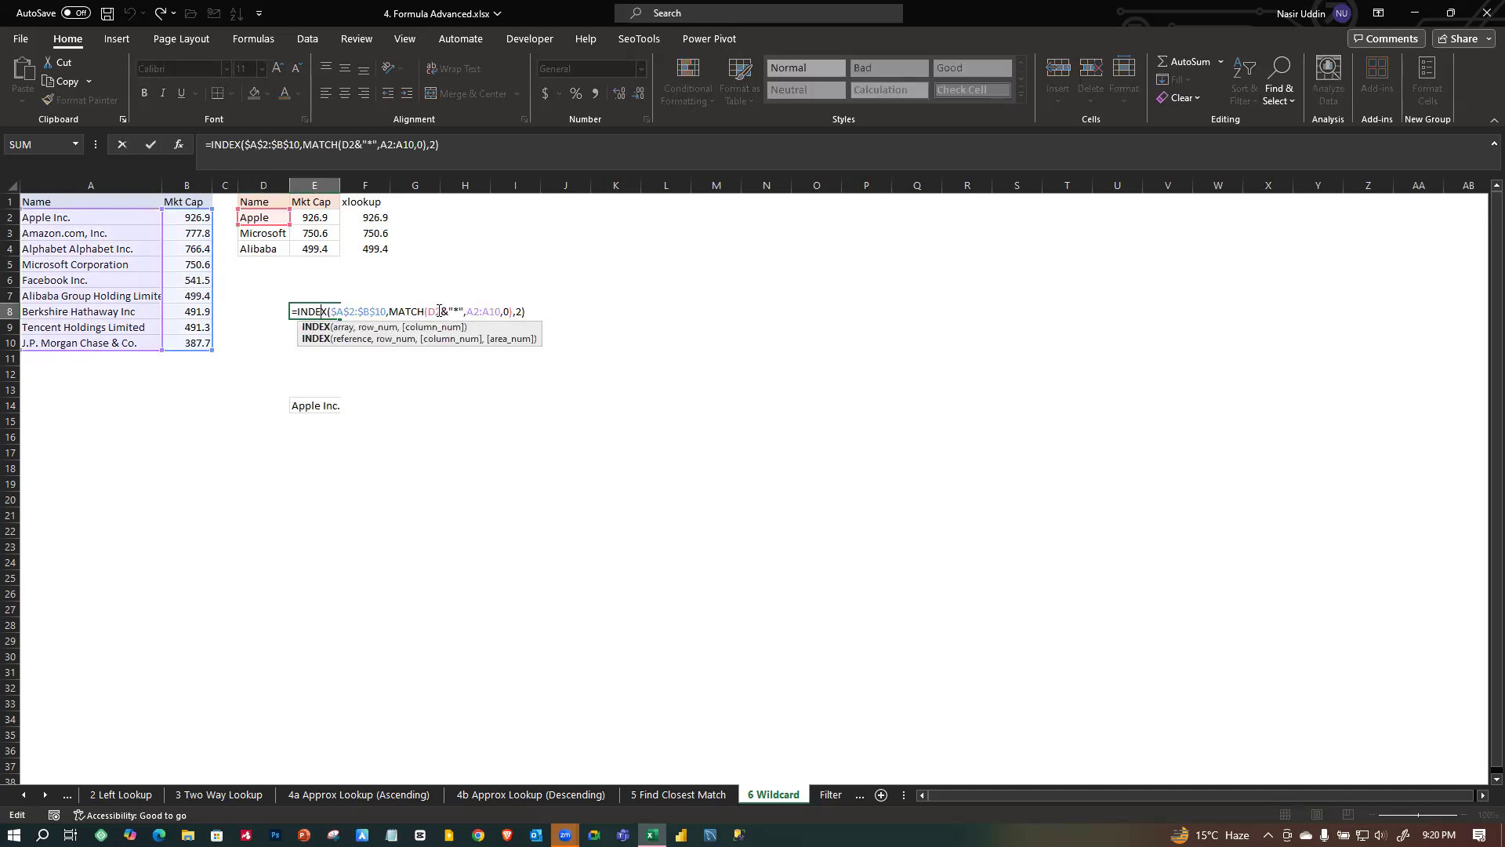
left_click(441, 312)
key("BackSpace")
key("BackSpace")
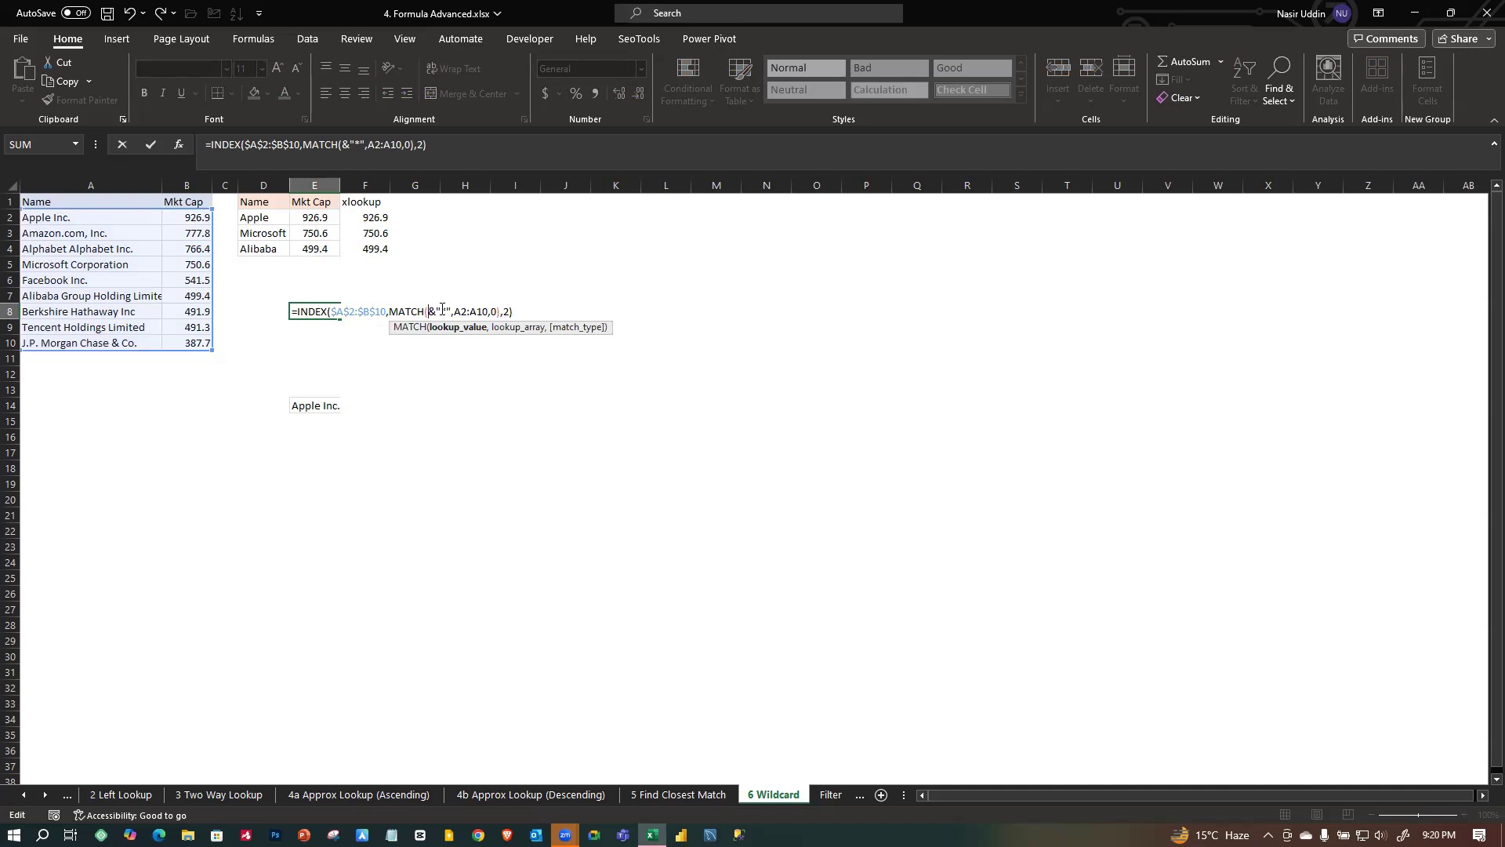
type("Face")
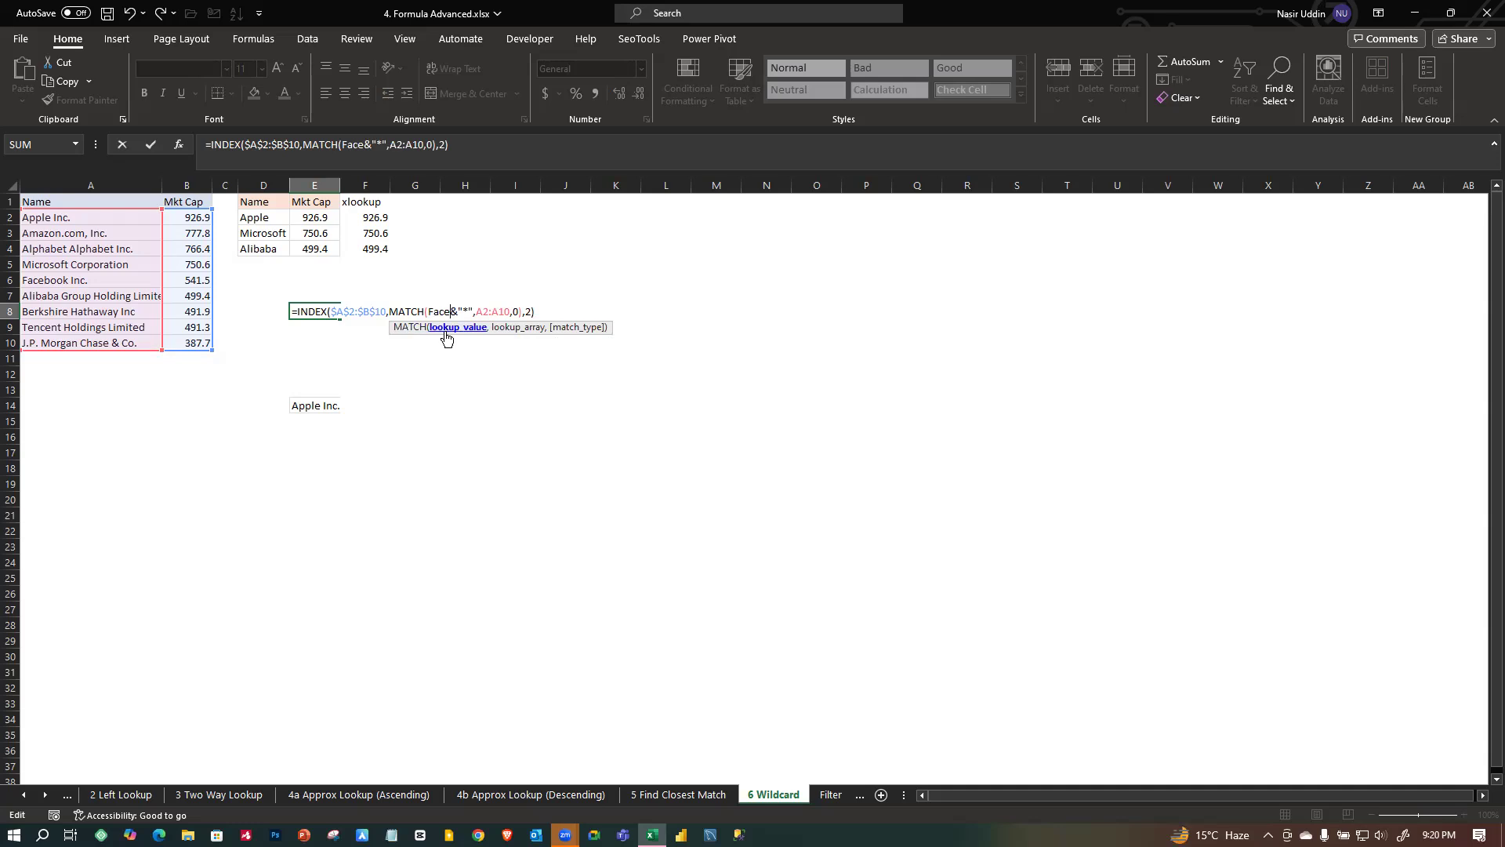
key("Right")
key("Return")
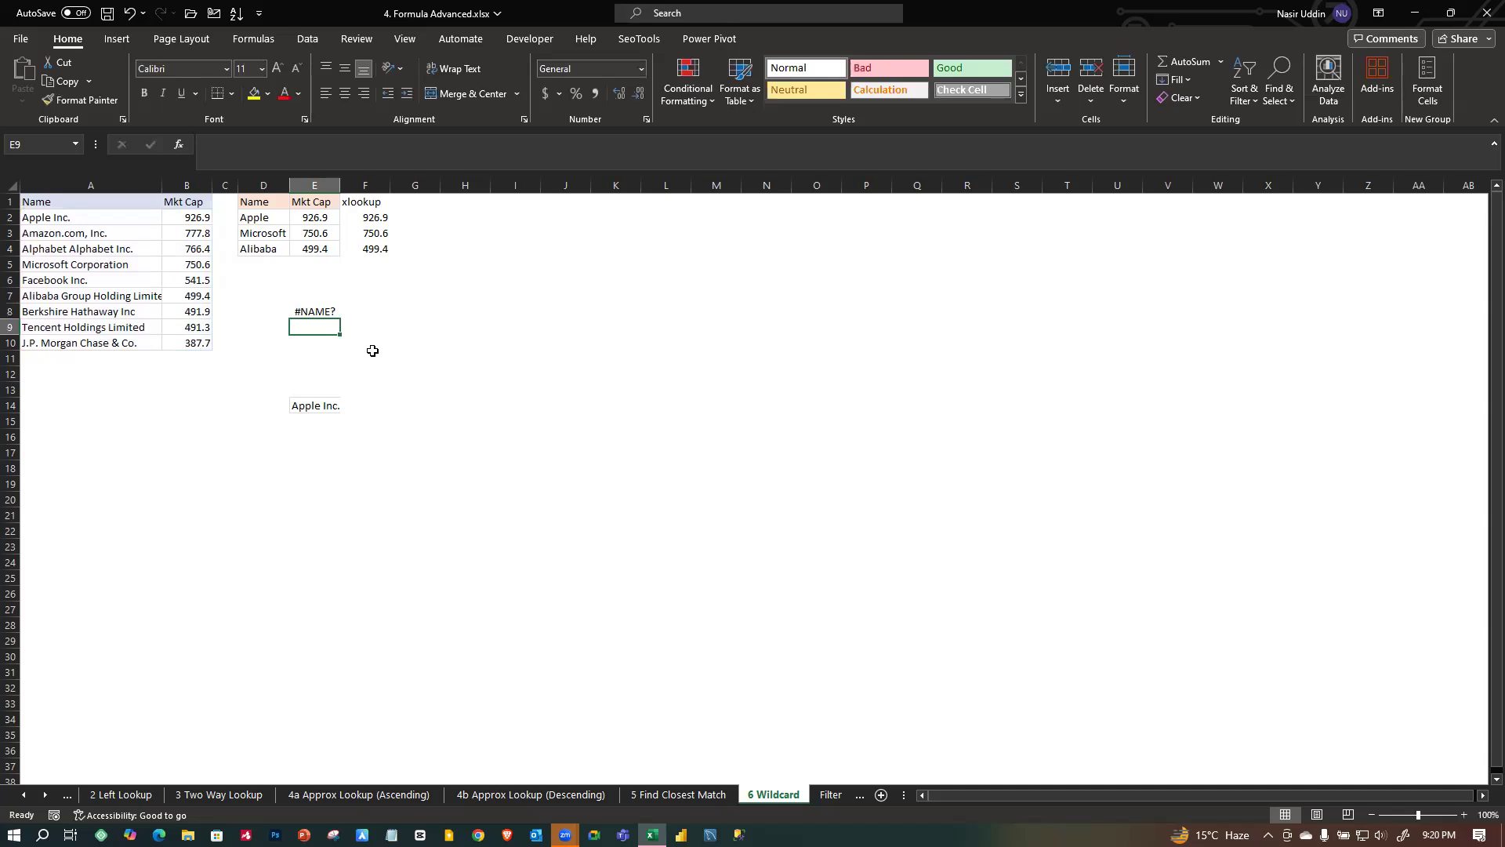
Insert an opening quotation mark before Face in E8's formula and accept the suggested formula correction.
double_click(328, 310)
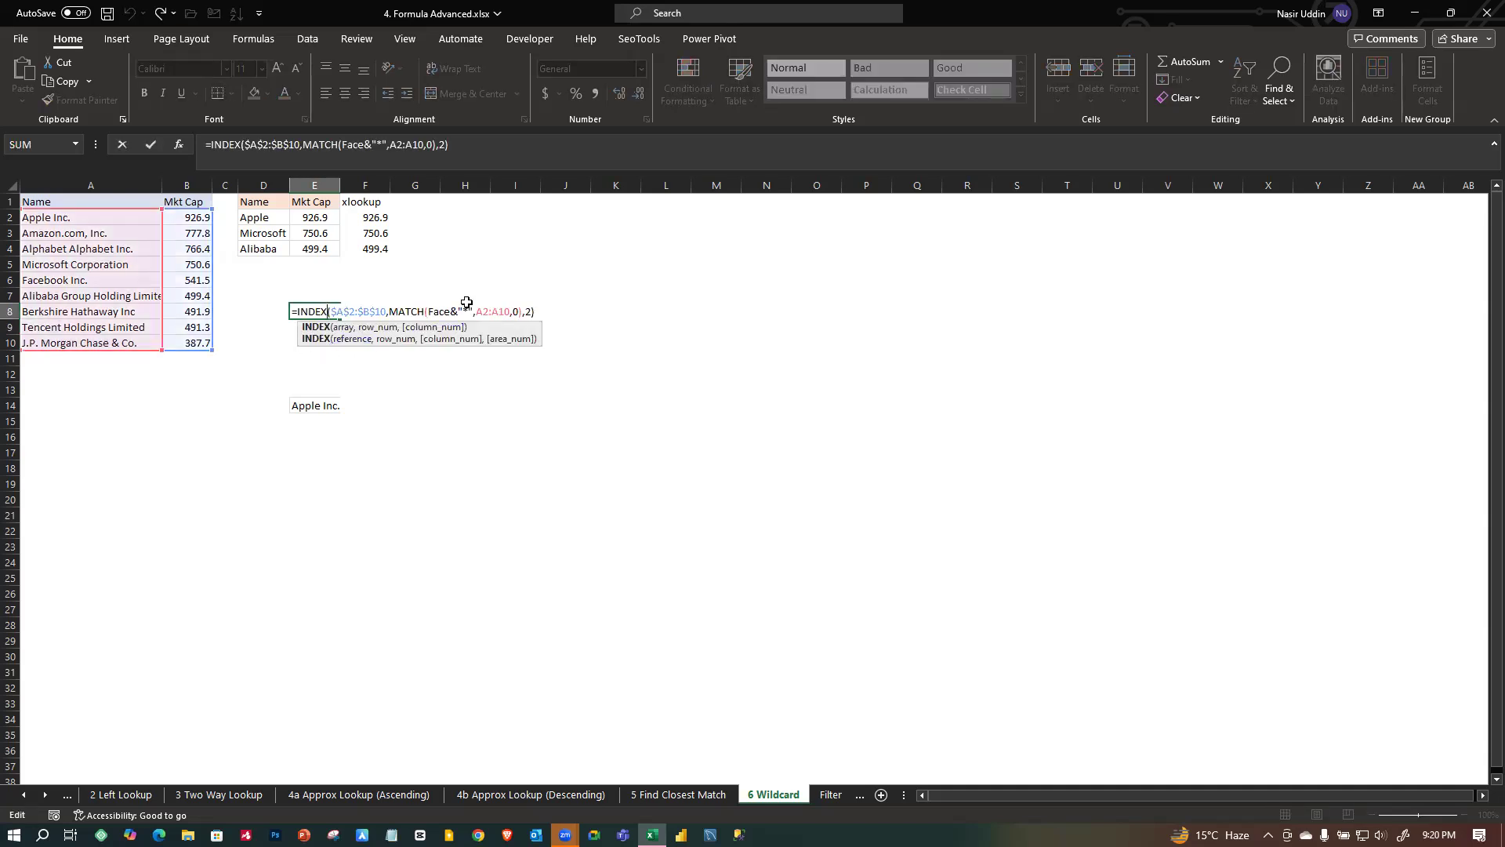
left_click(459, 311)
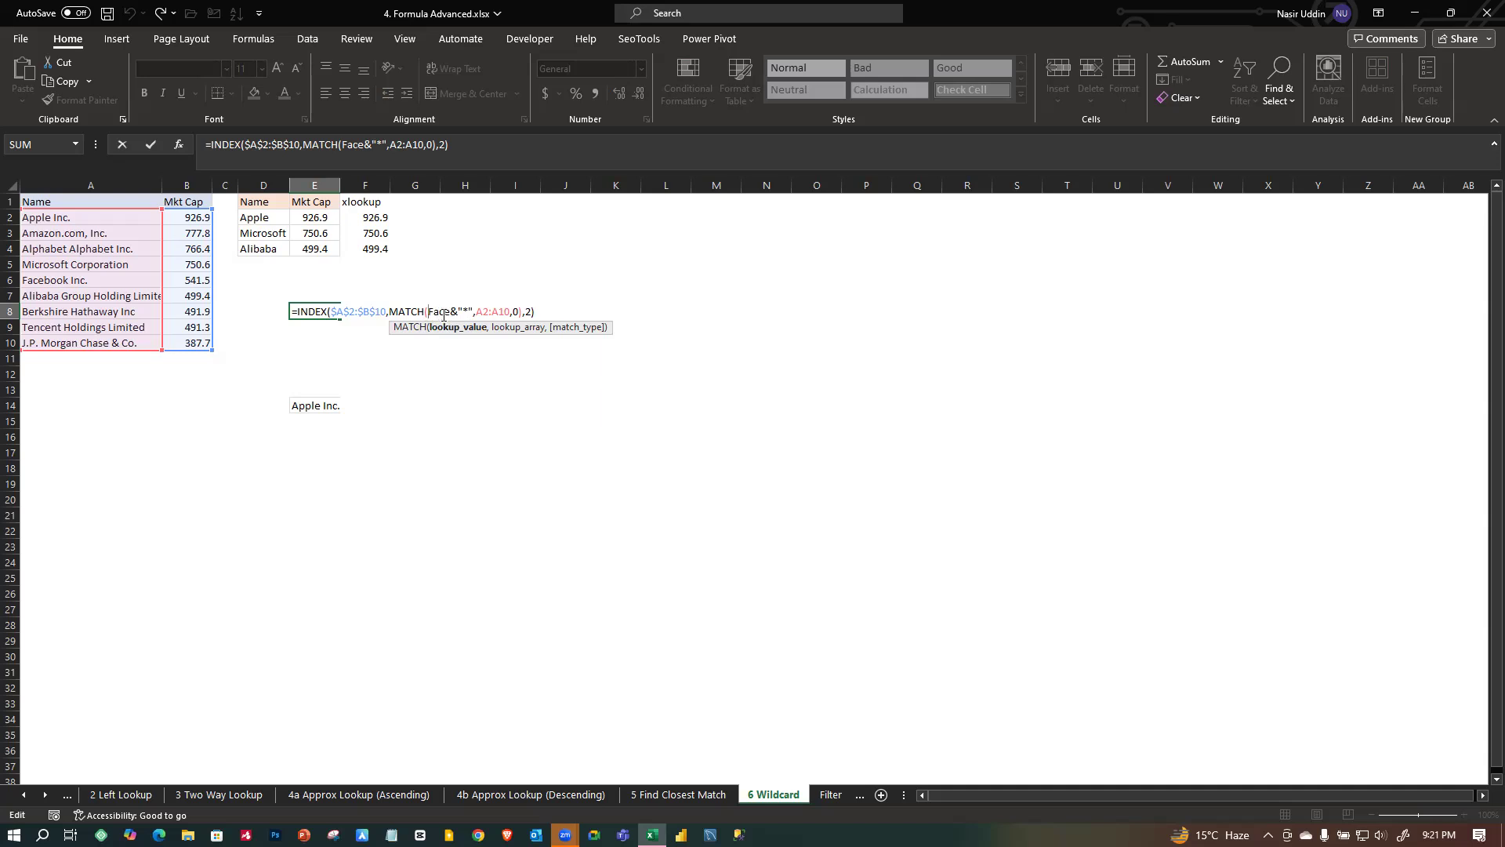
type("\"")
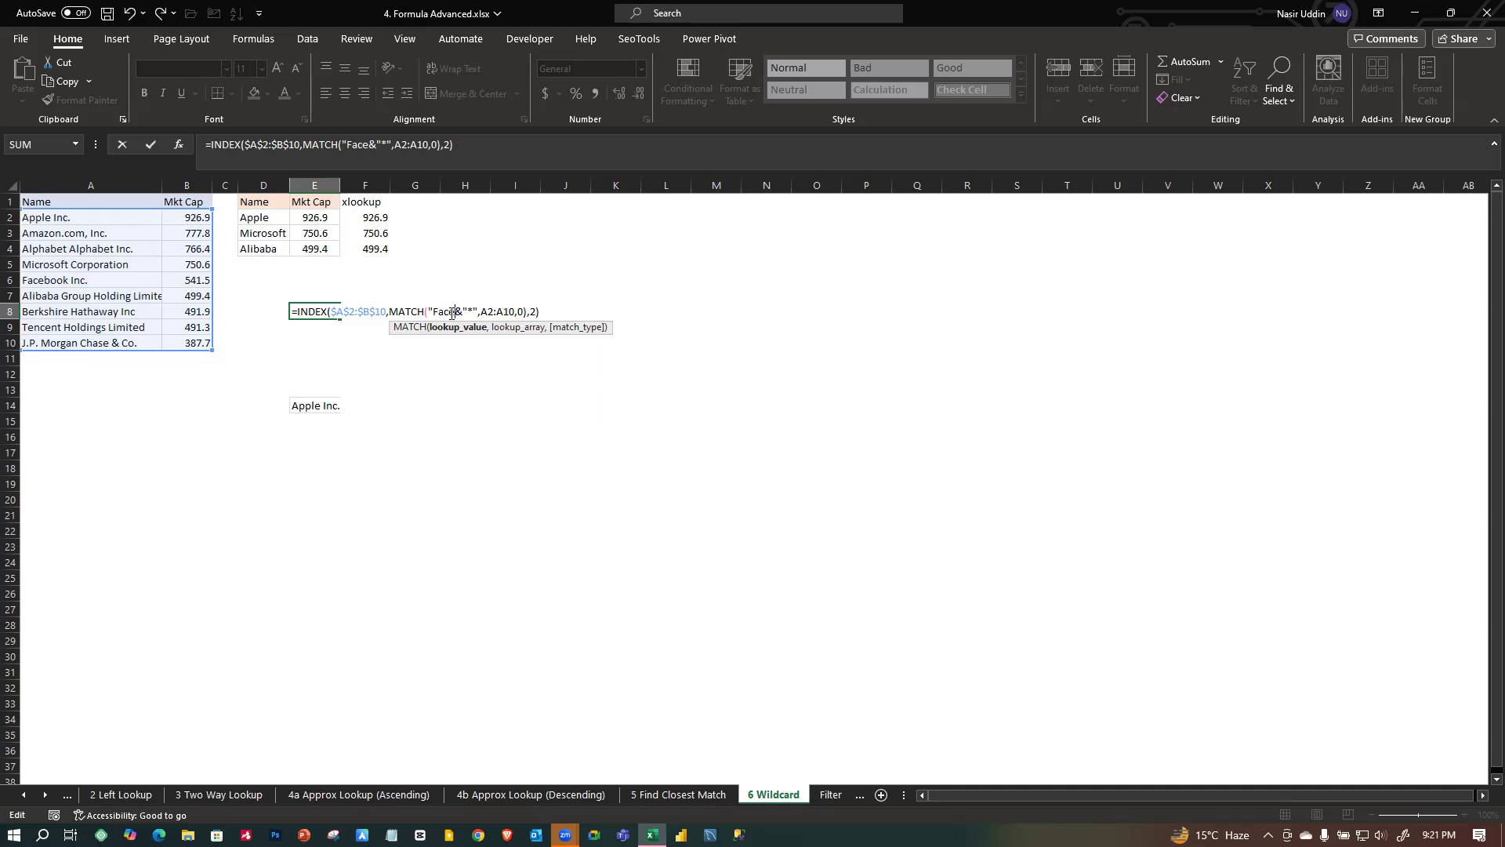
key("Return")
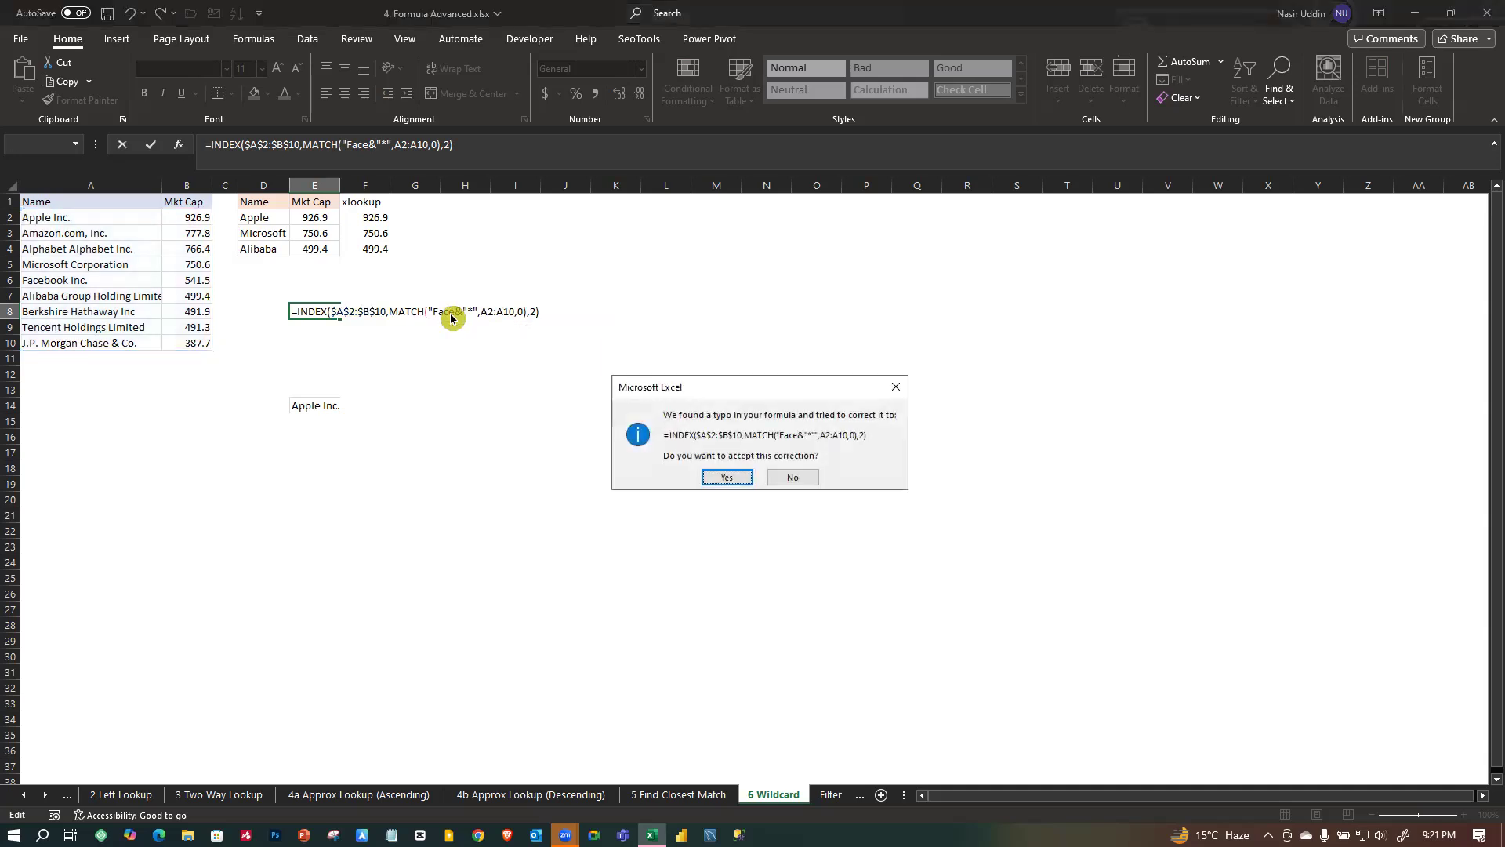
left_click(725, 477)
Try a closing quotation mark after Face in E8's lookup value and accept the suggested formula correction.
double_click(328, 311)
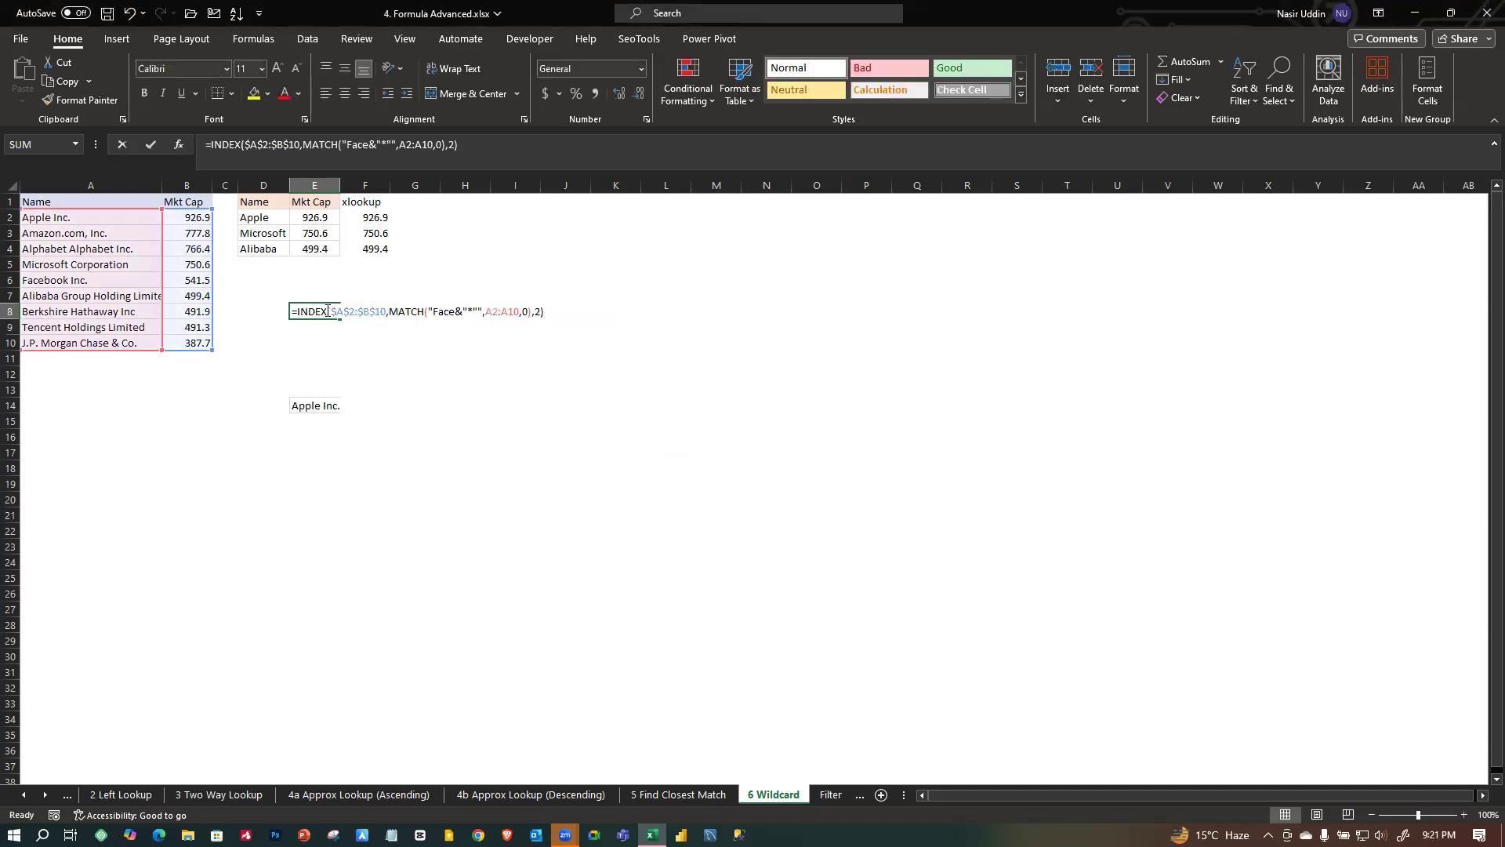
left_click(455, 311)
type("\"")
key("Return")
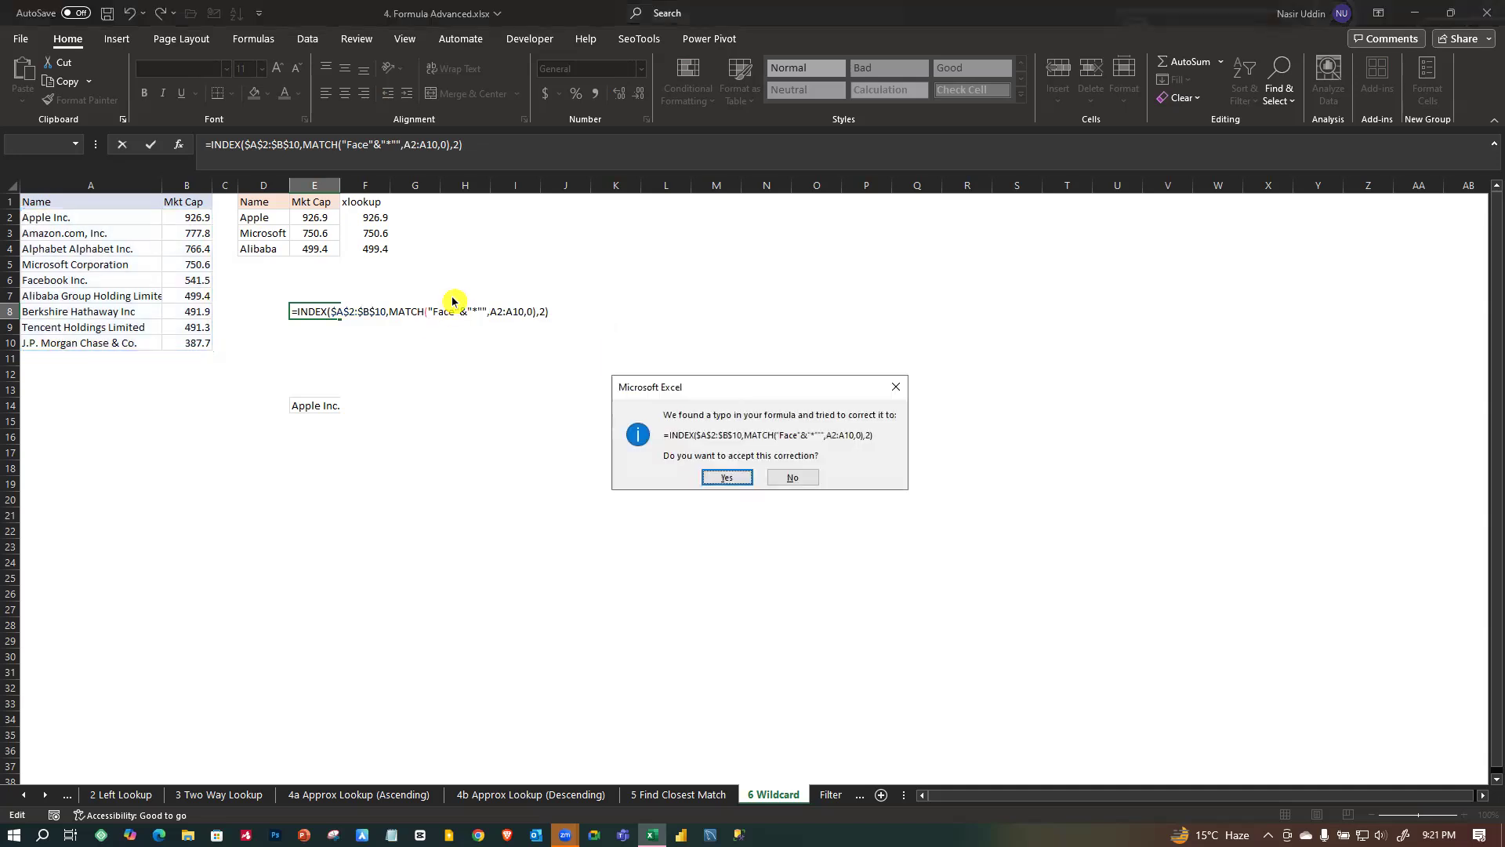
left_click(724, 479)
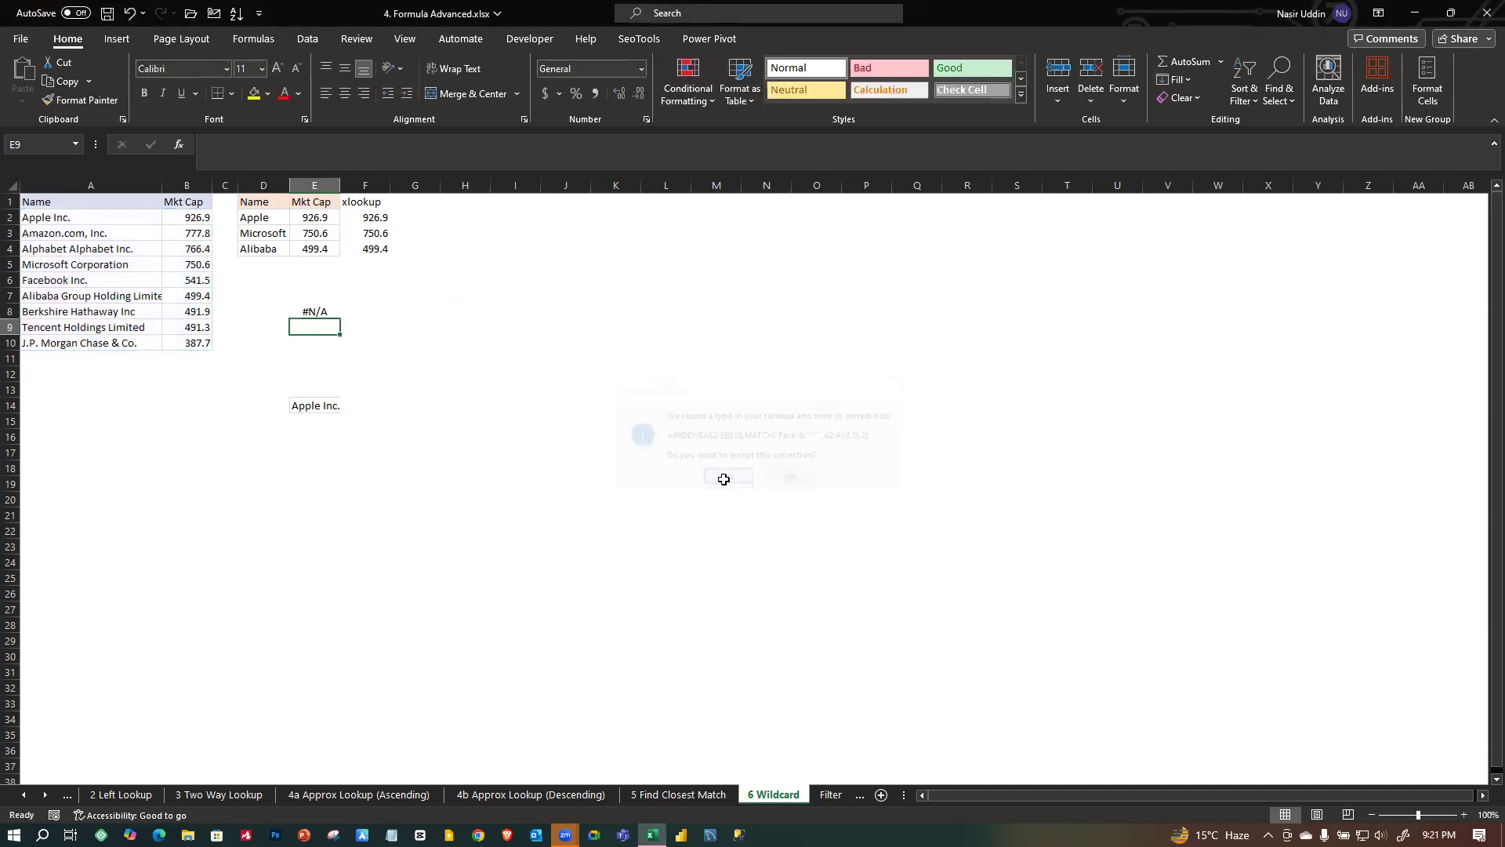
Remove the quotation mark after Face and one extra quotation mark after the asterisk in E8's formula.
double_click(315, 312)
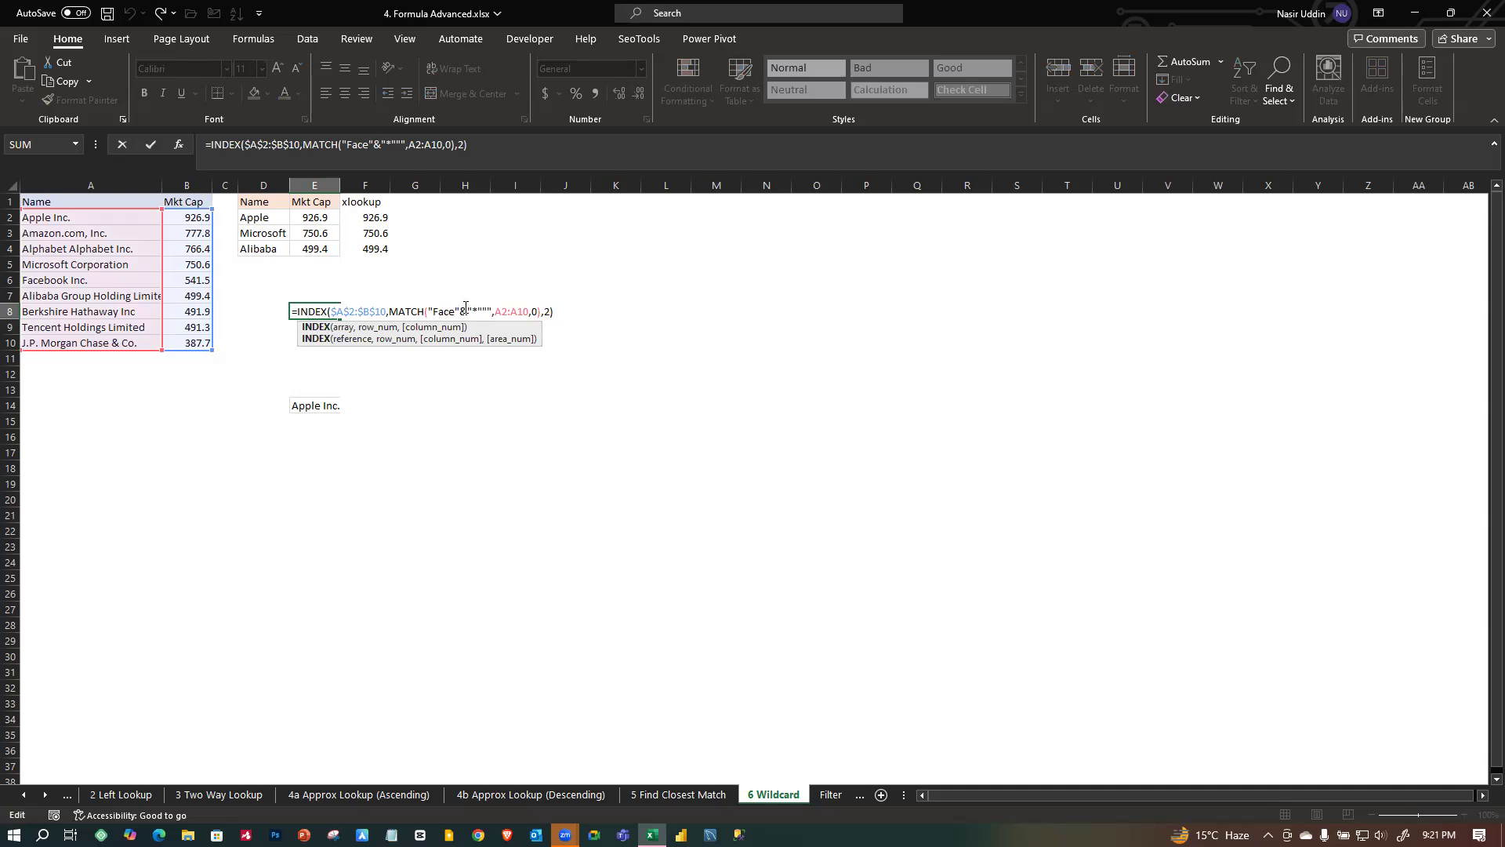
left_click(490, 311)
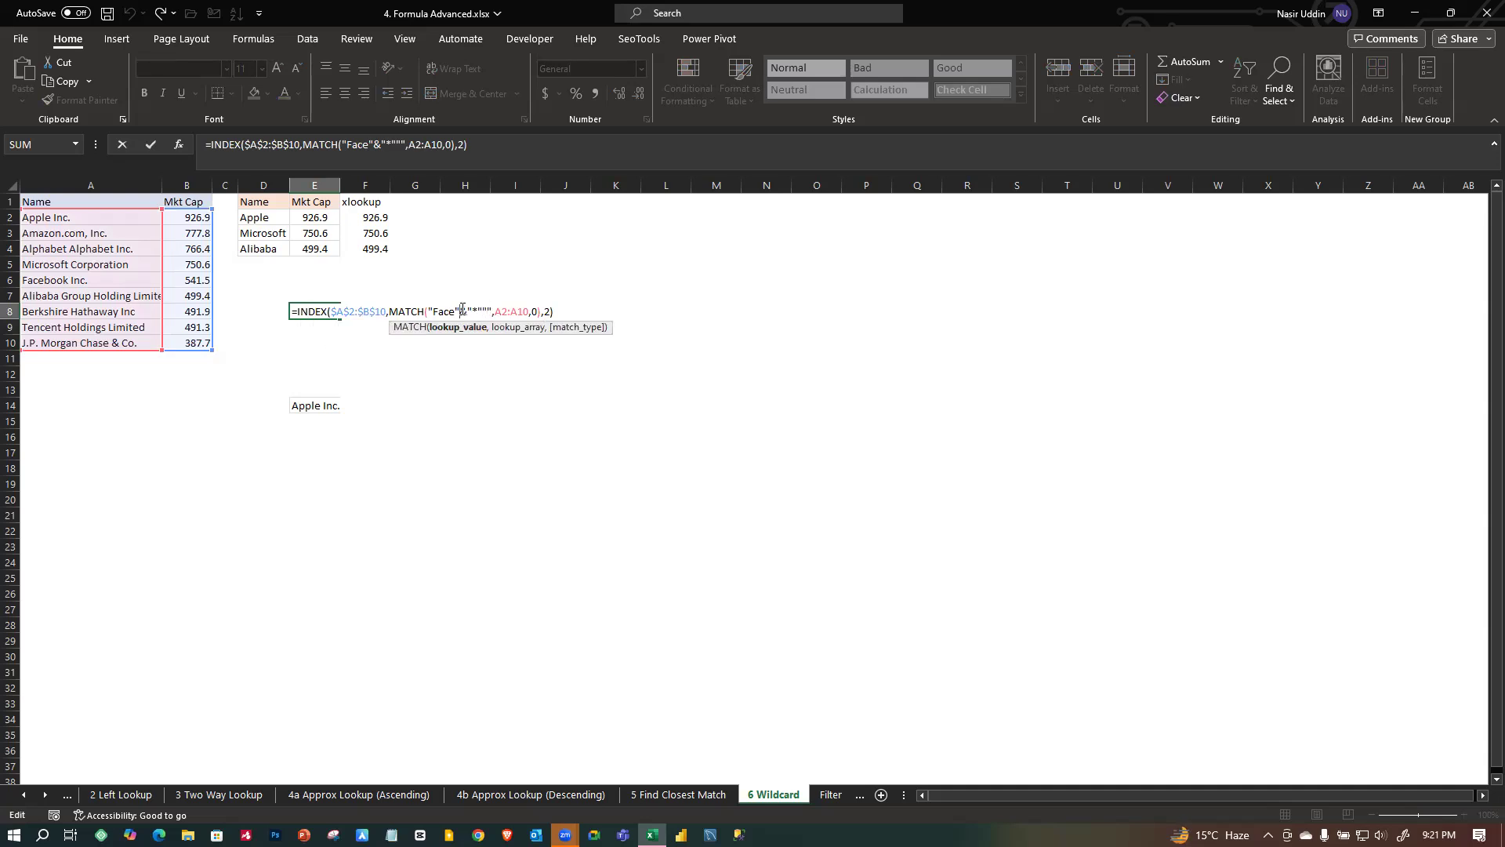
key("BackSpace")
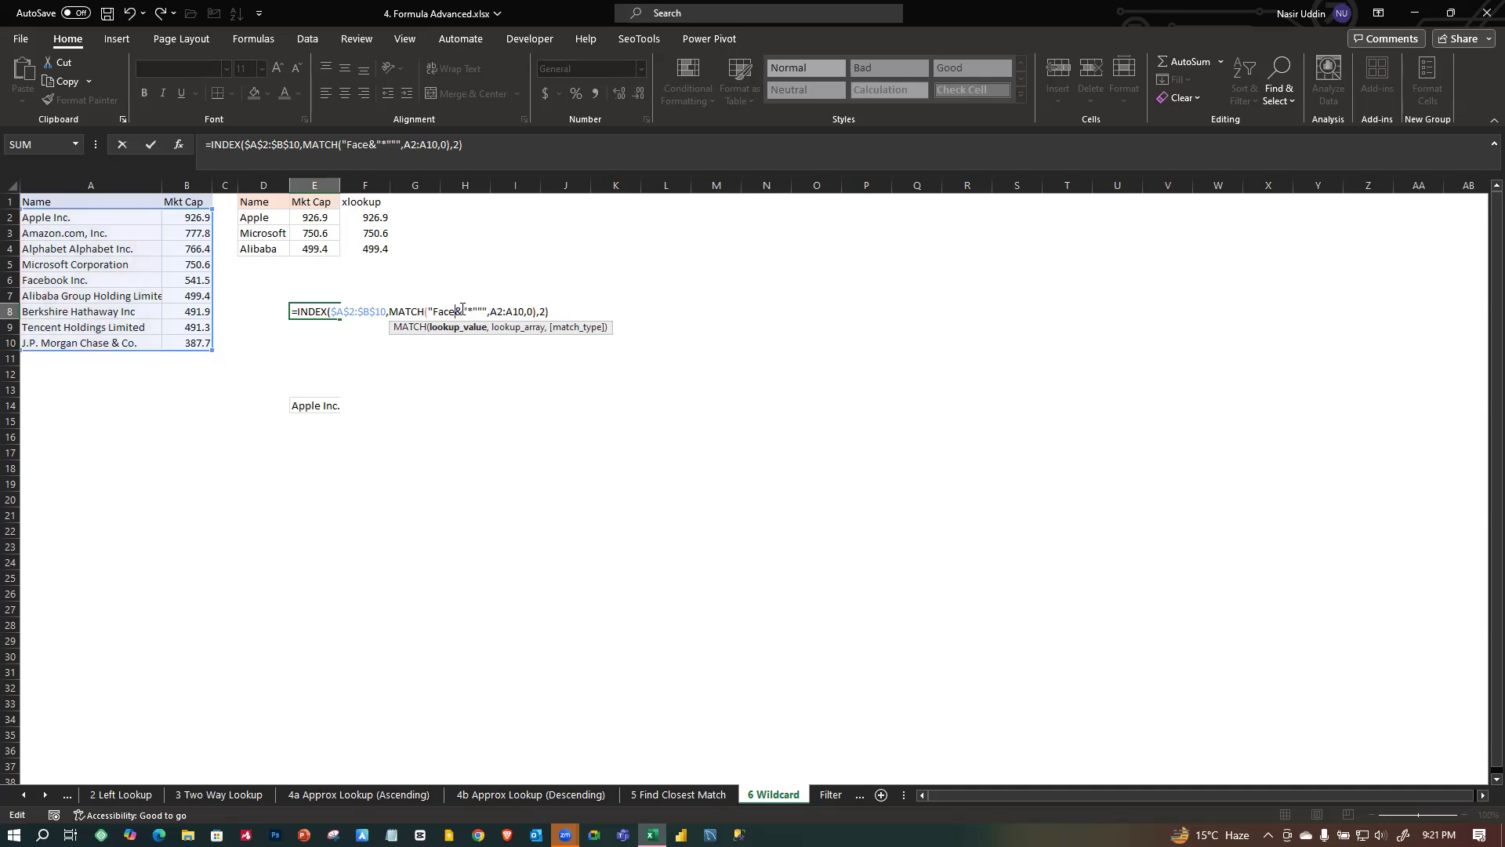
key("BackSpace")
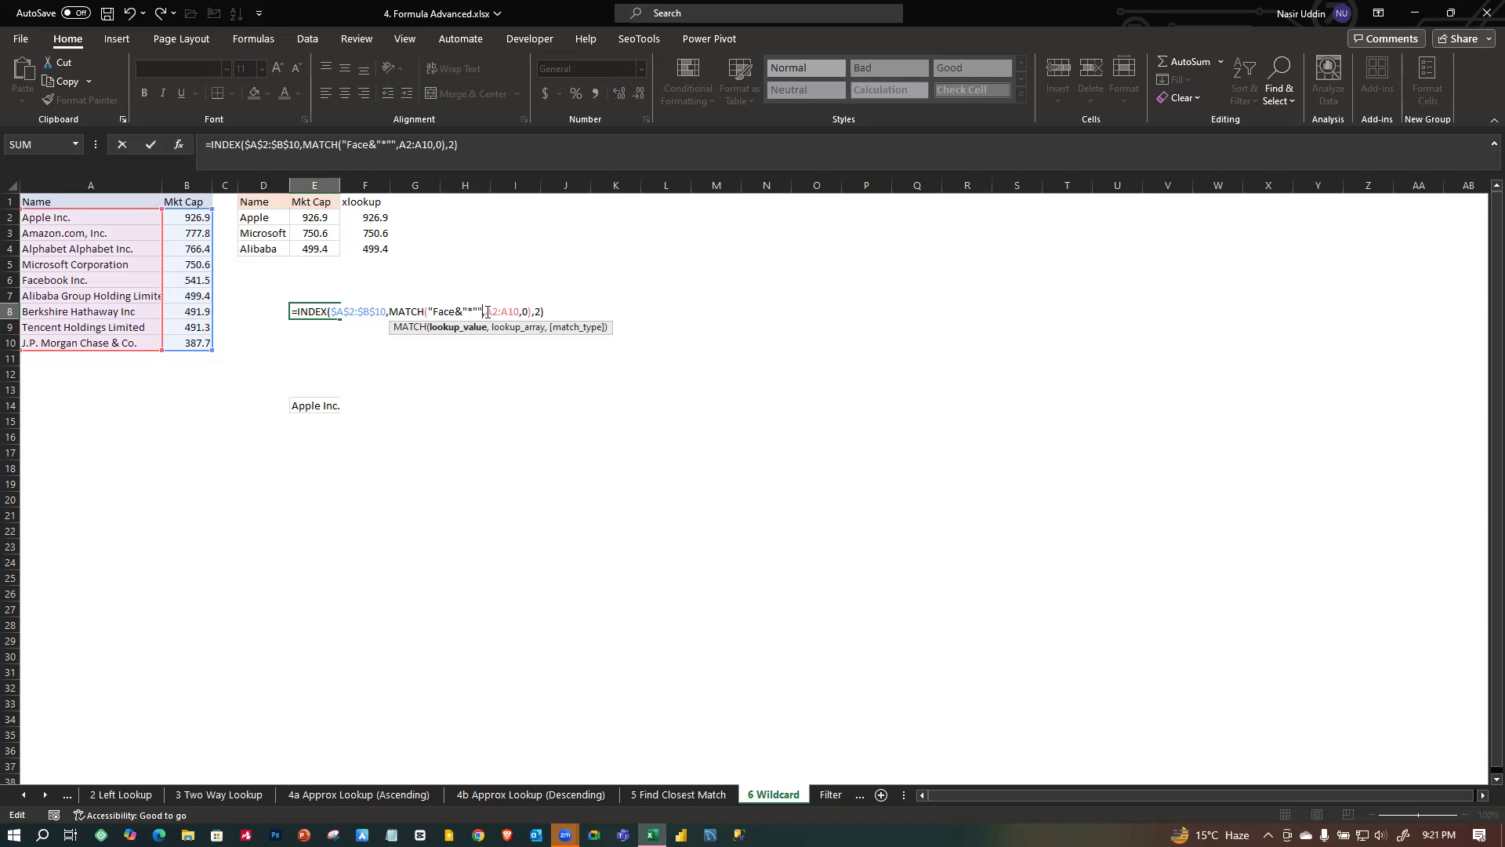
key("Return")
Try twice to remove the extra quotation mark after the asterisk in E8's formula, accepting the suggested correction.
double_click(329, 312)
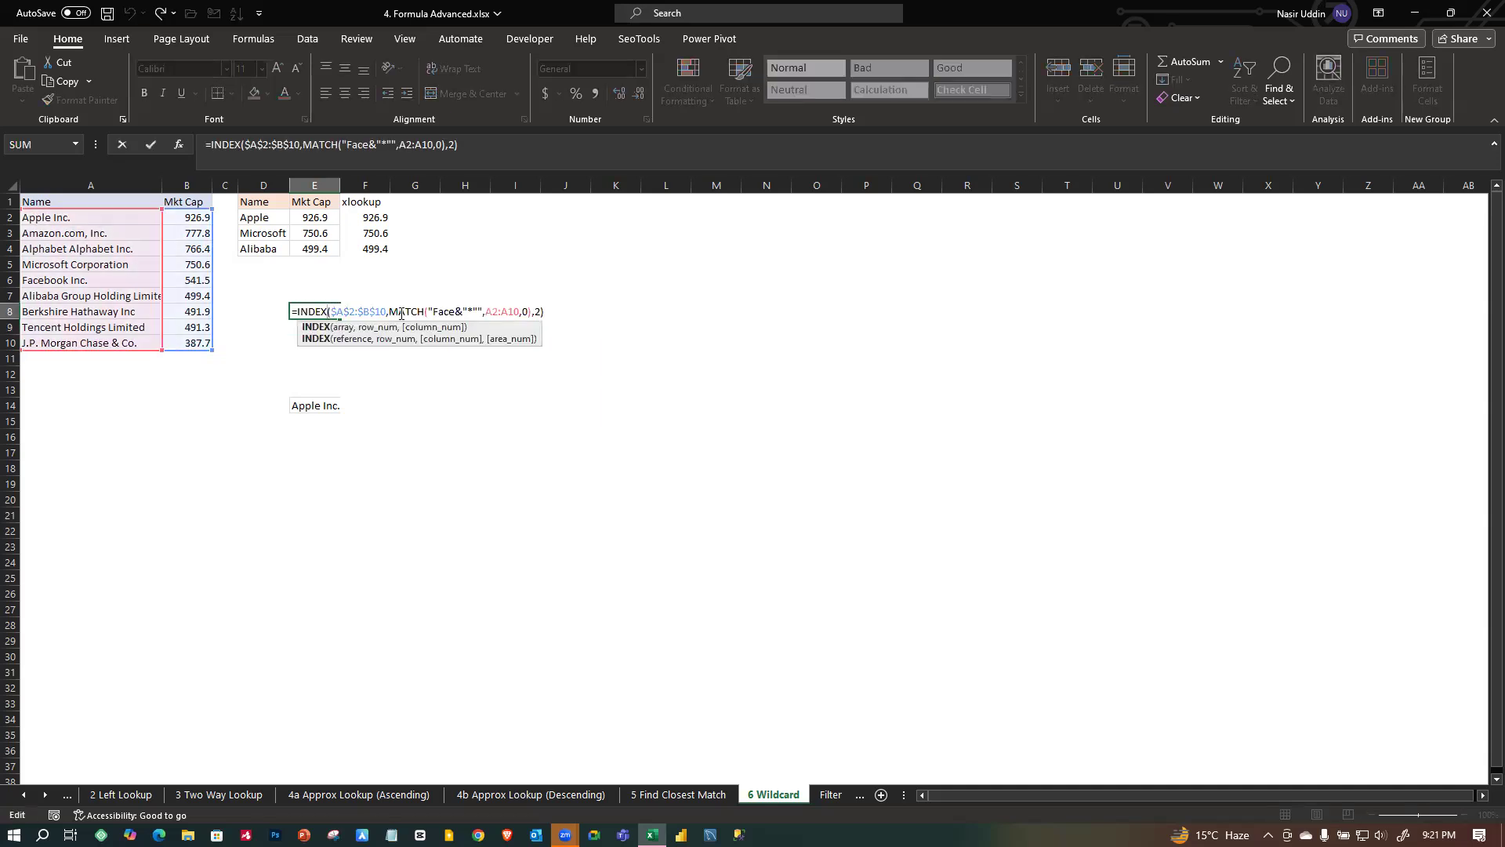
left_click(482, 310)
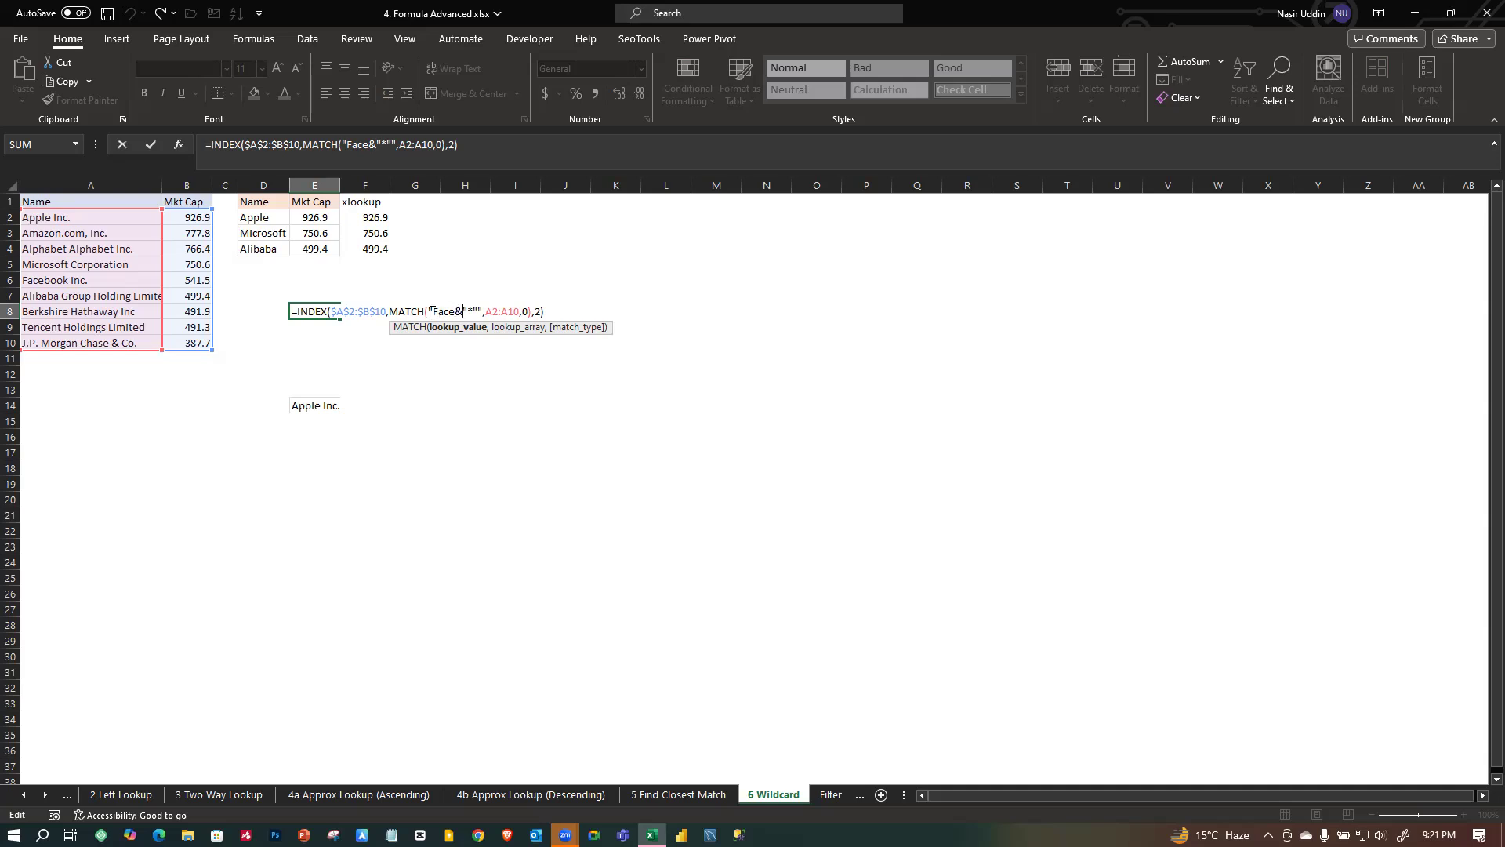
key("BackSpace")
key("Return")
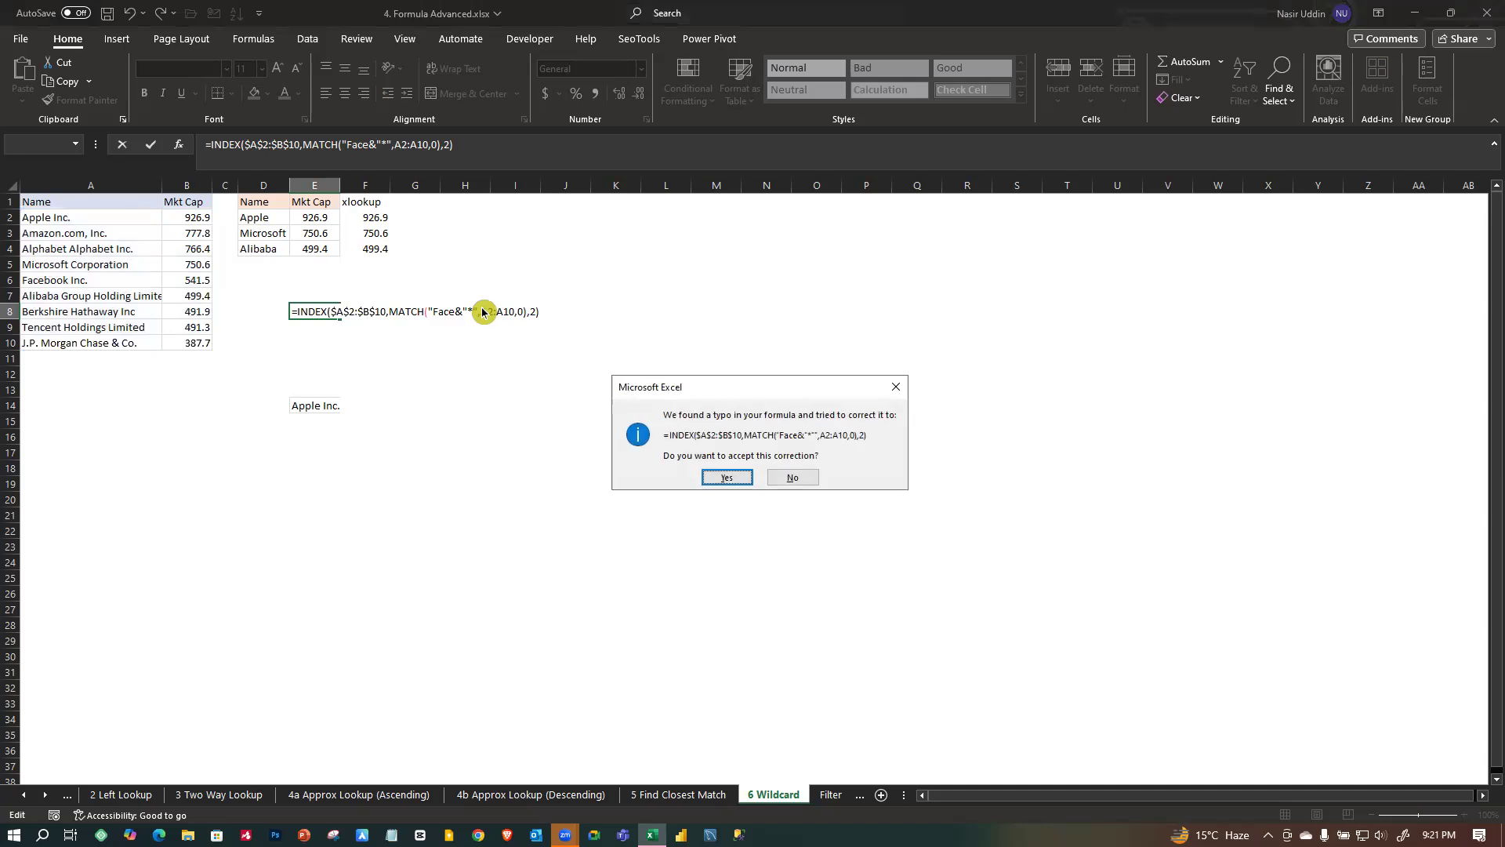
left_click(727, 477)
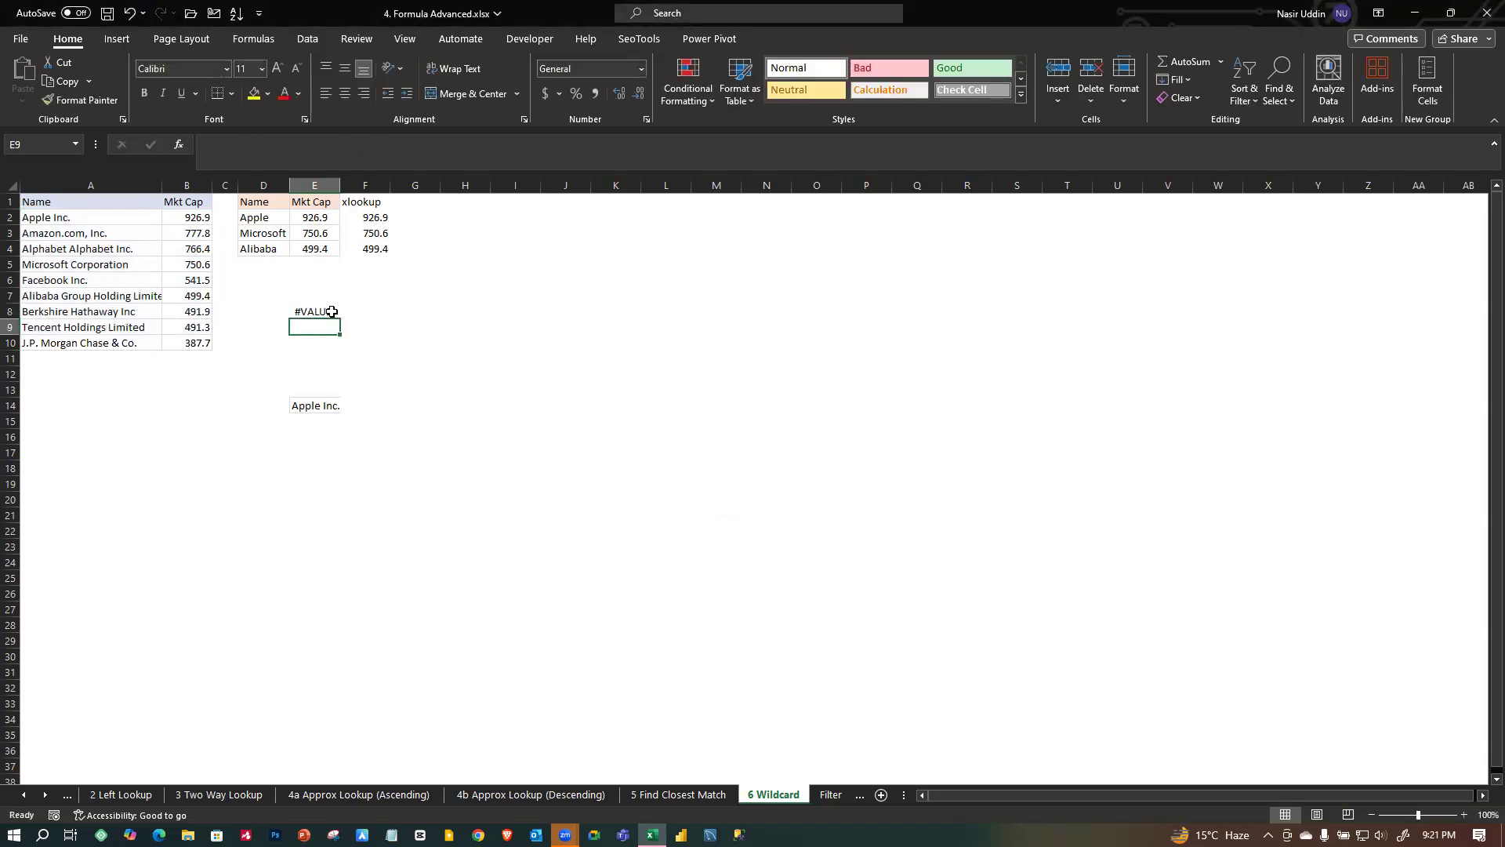
double_click(453, 312)
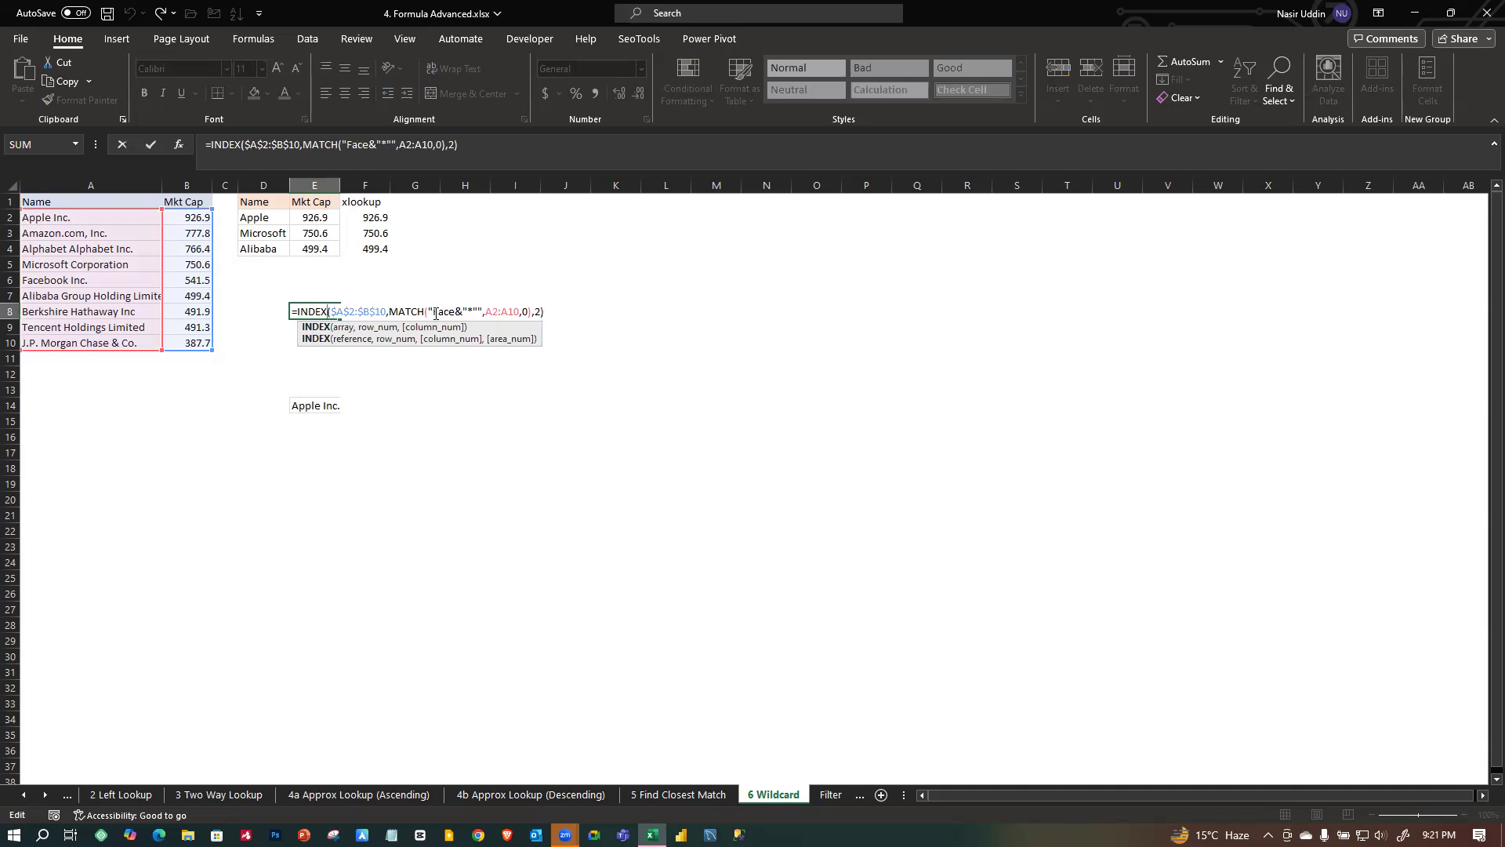
left_click(482, 312)
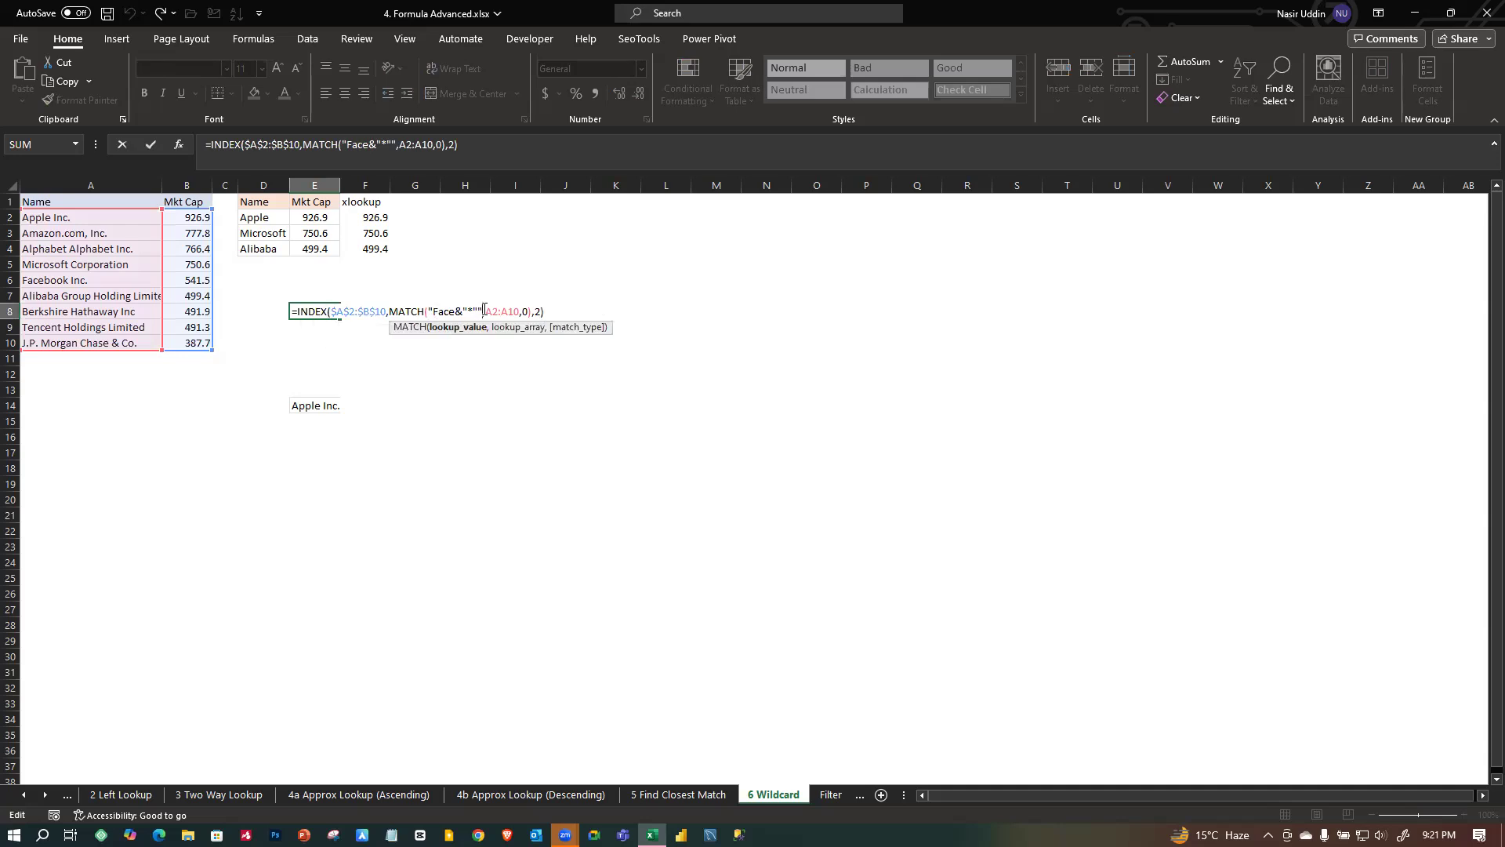
key("BackSpace")
key("Return")
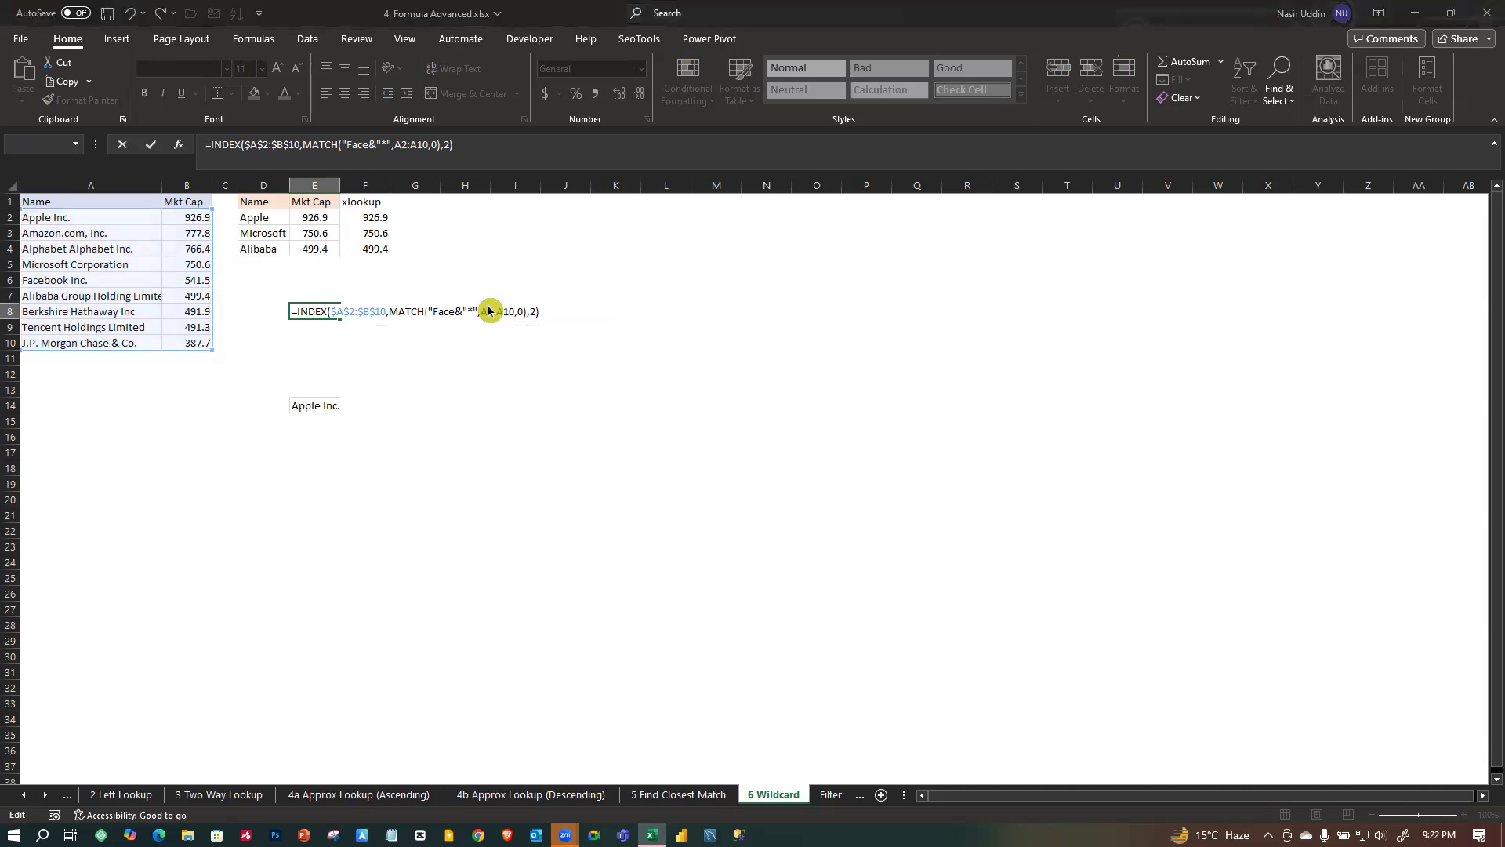
left_click(716, 480)
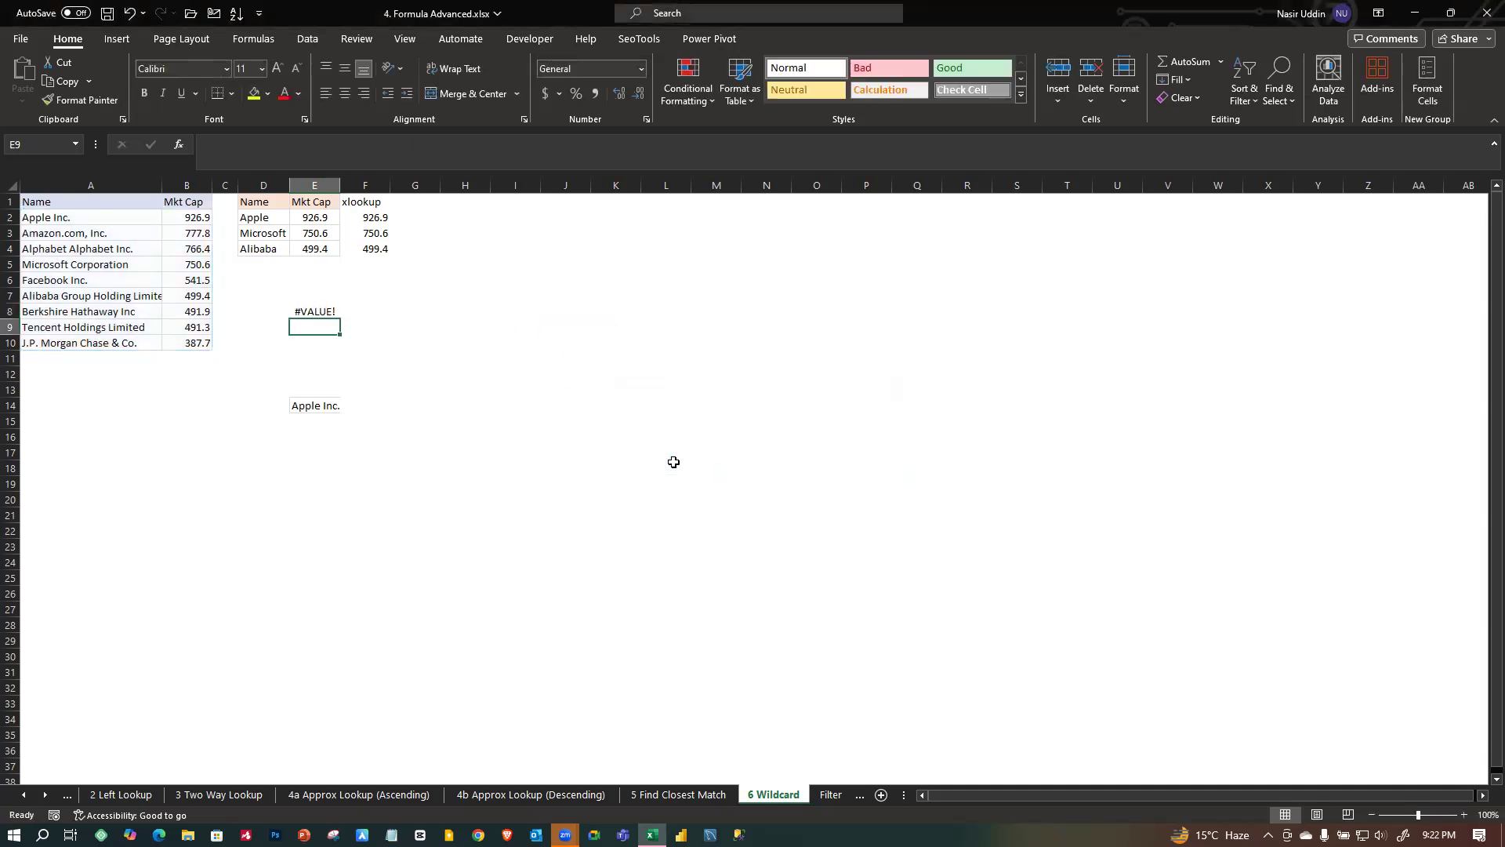
double_click(316, 311)
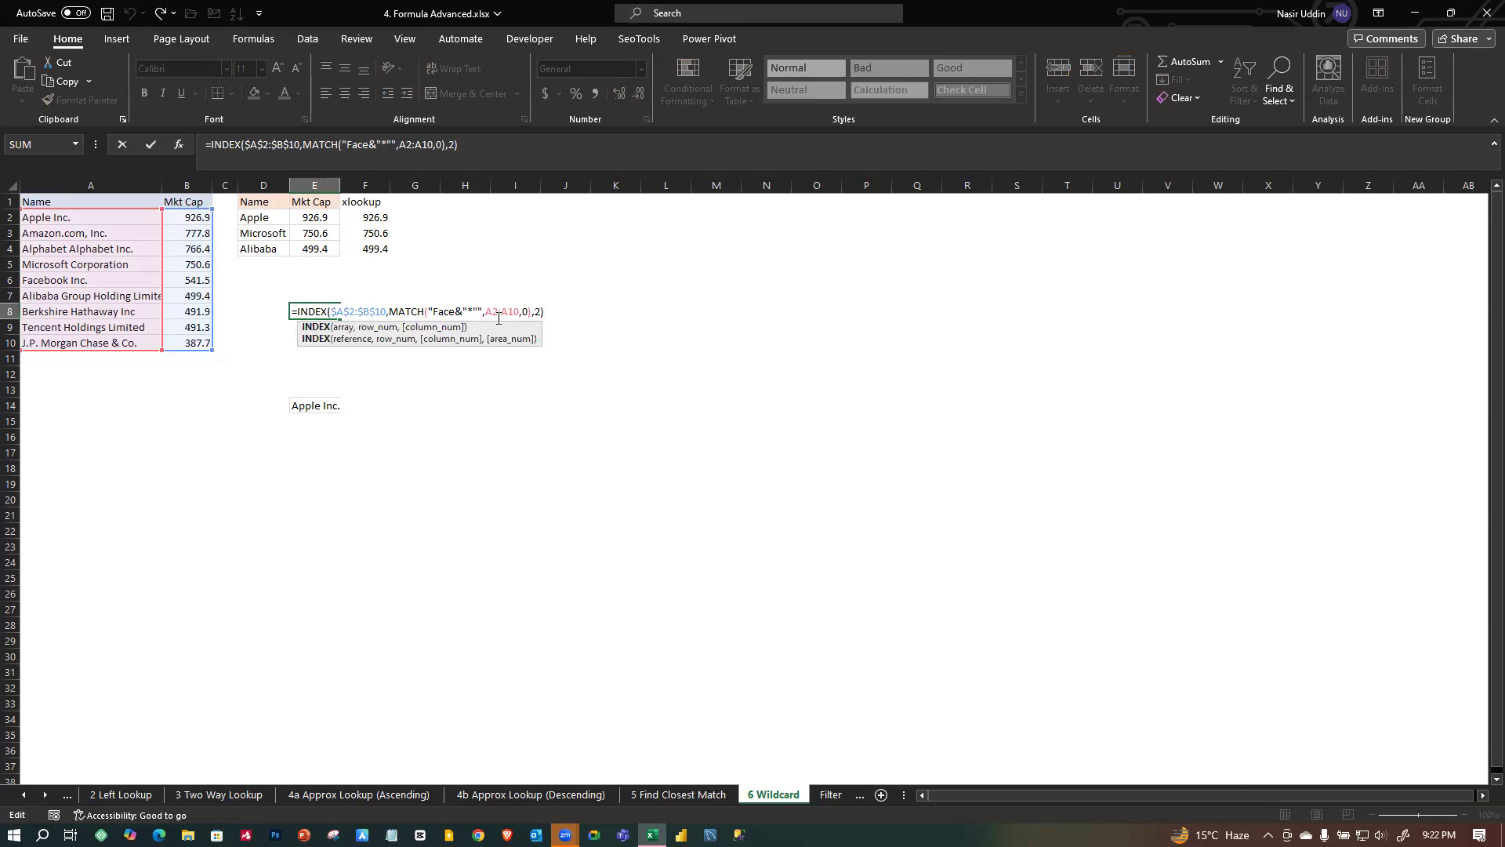
key("Return")
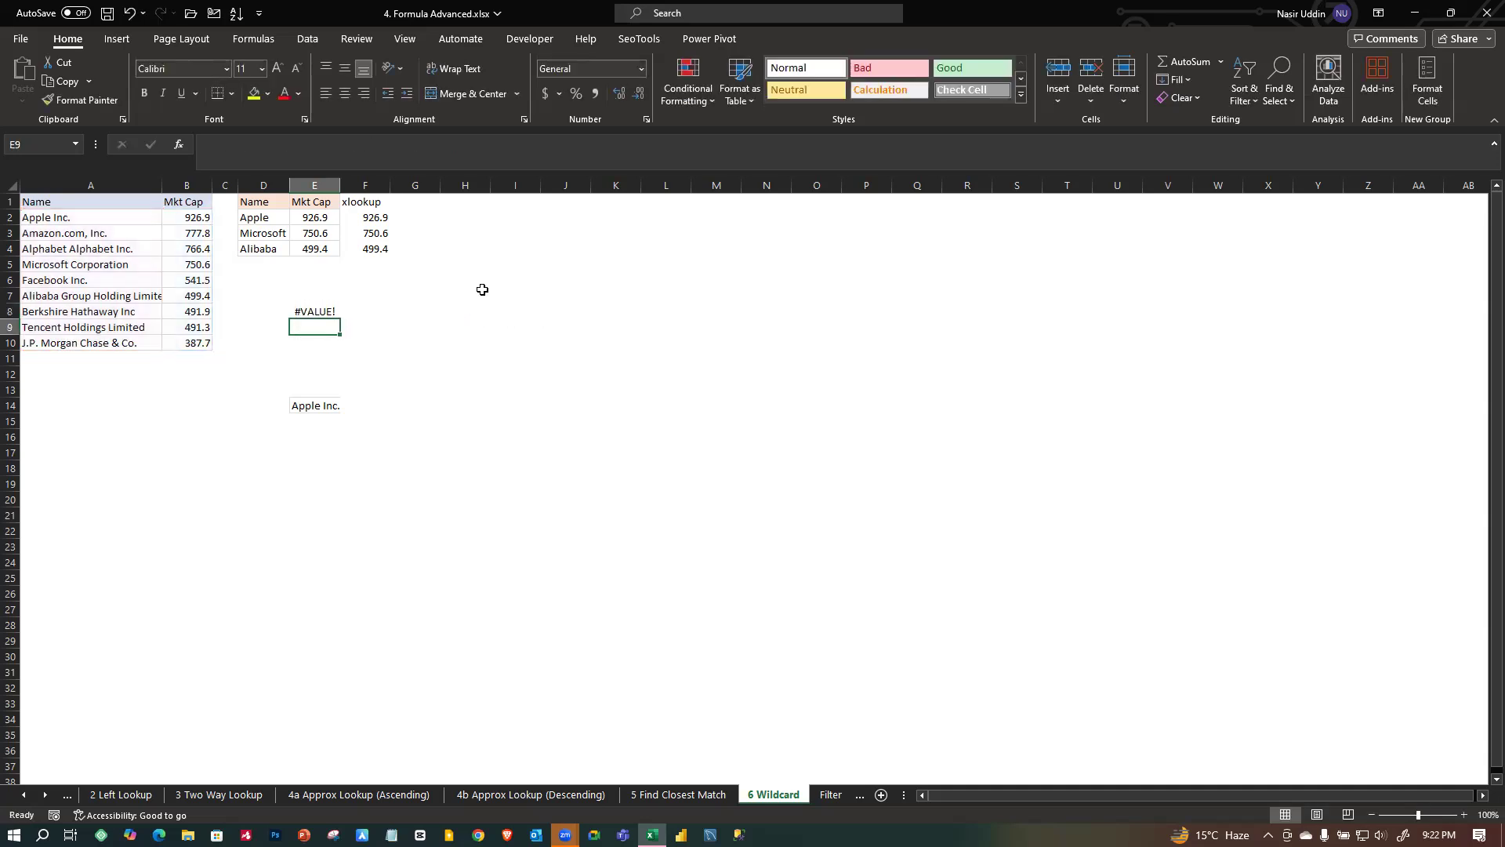
Enter the partial company name face in cell D7.
left_click(268, 292)
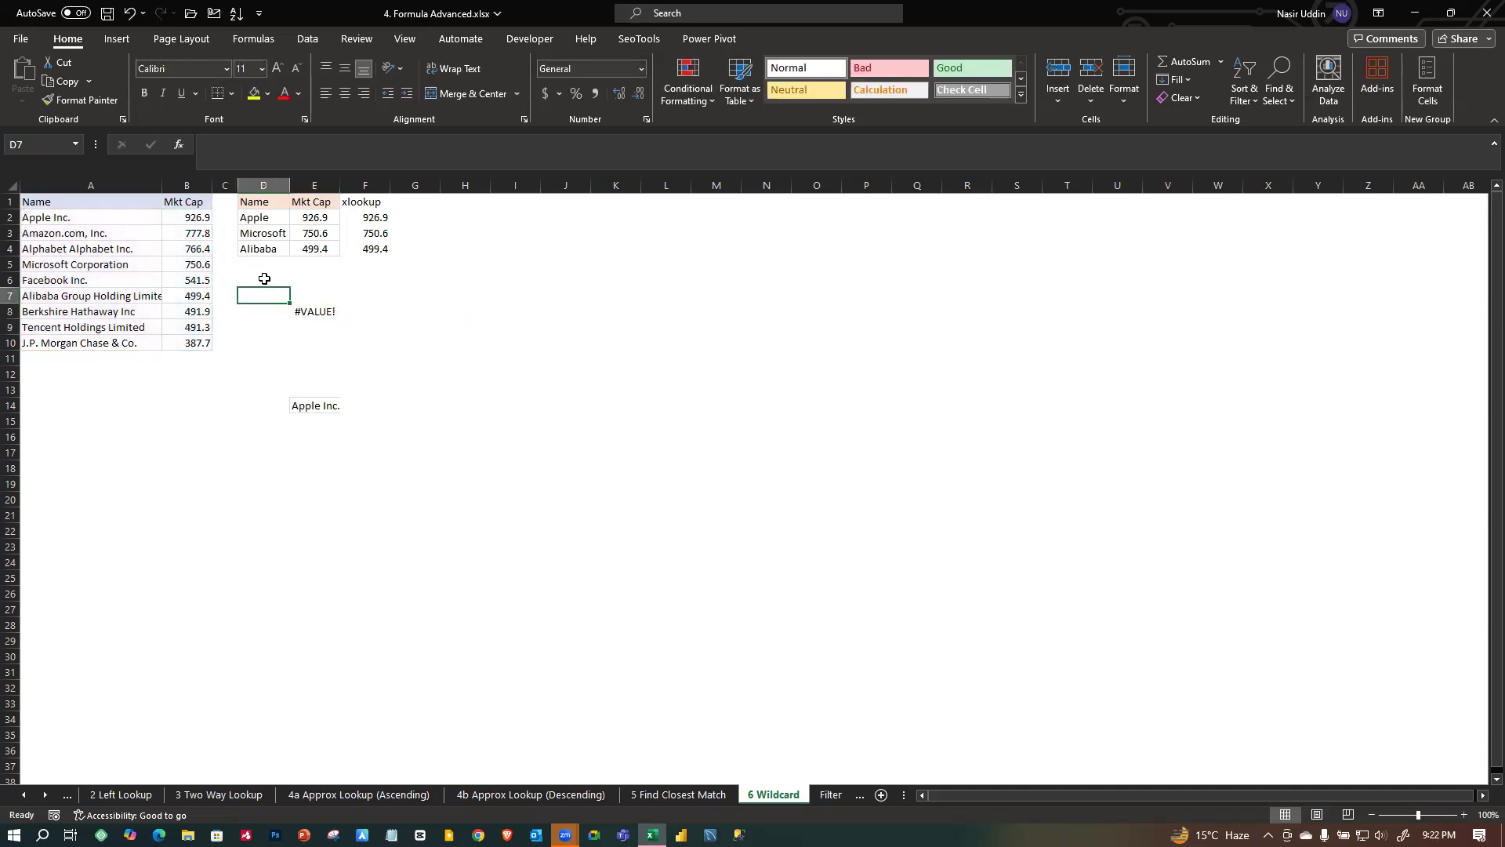
type("f")
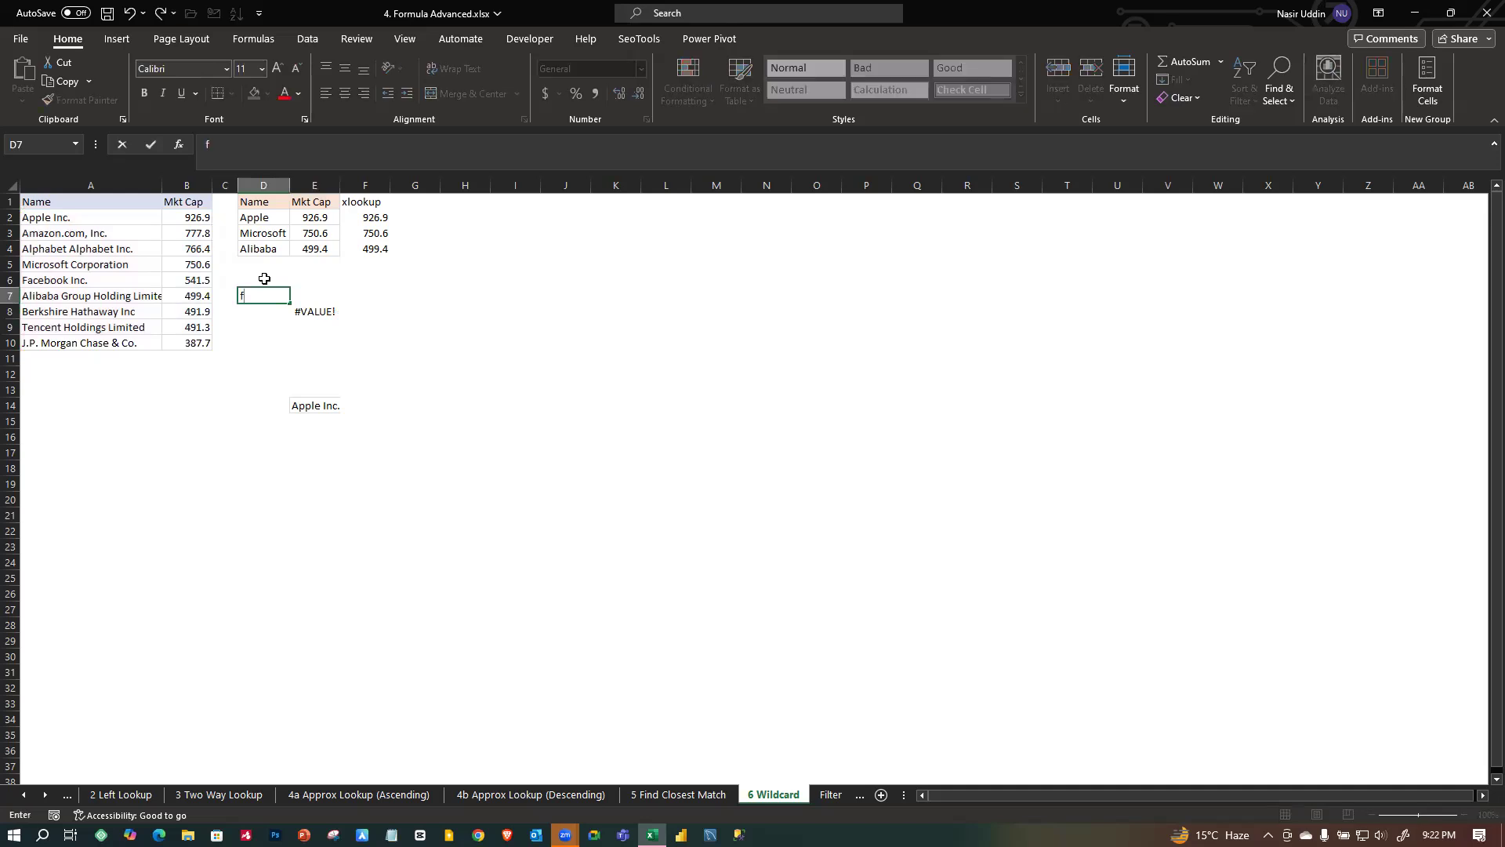
type("a")
left_click(608, 283)
Replace the text Face and its opening quotation mark in E8's MATCH lookup value with a reference to D7, accepting the suggested correction.
left_click(324, 311)
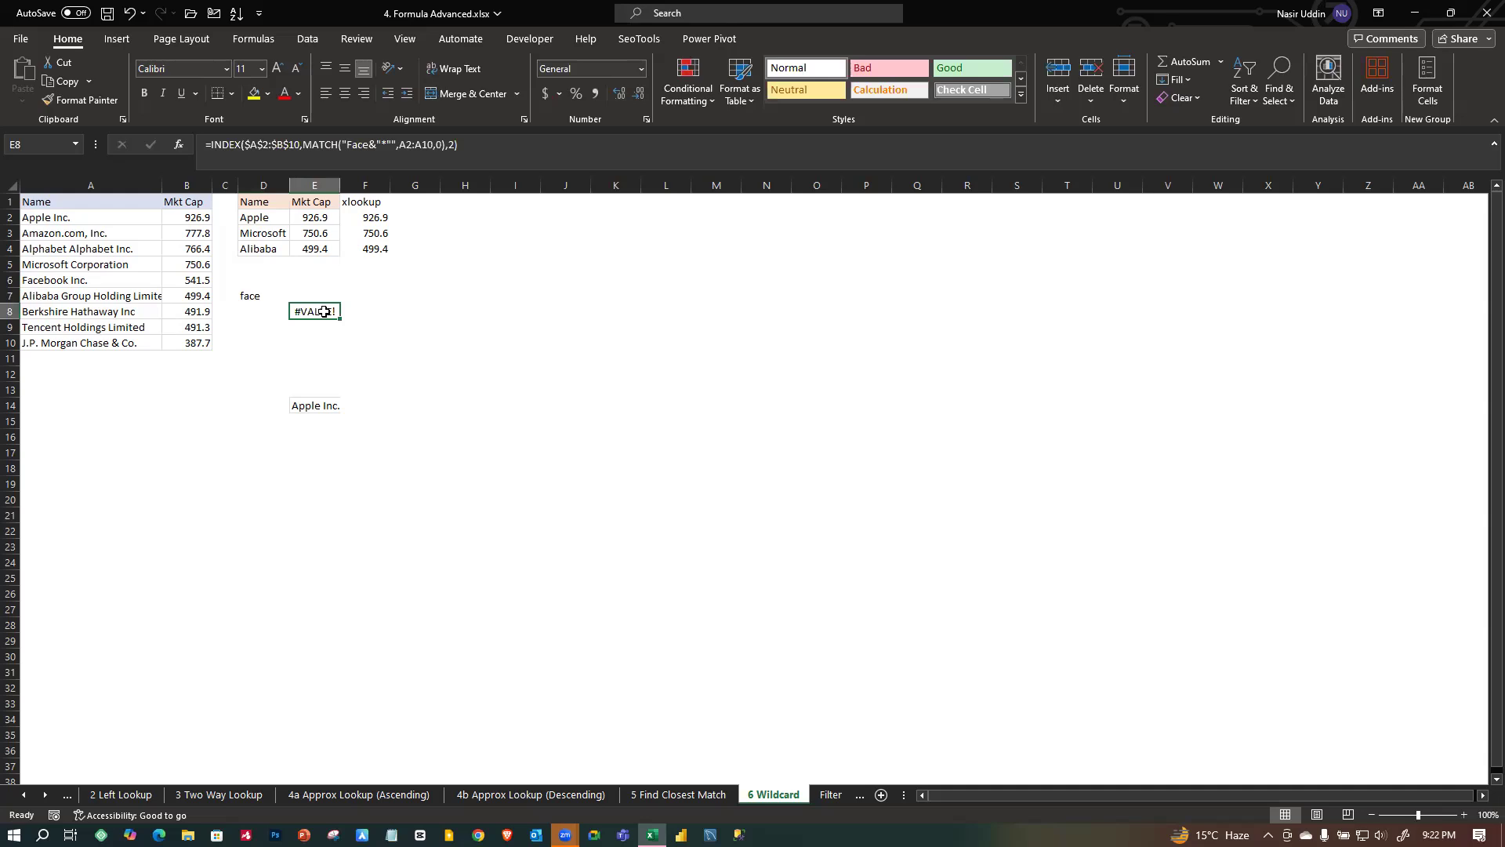
double_click(324, 311)
left_click(457, 312)
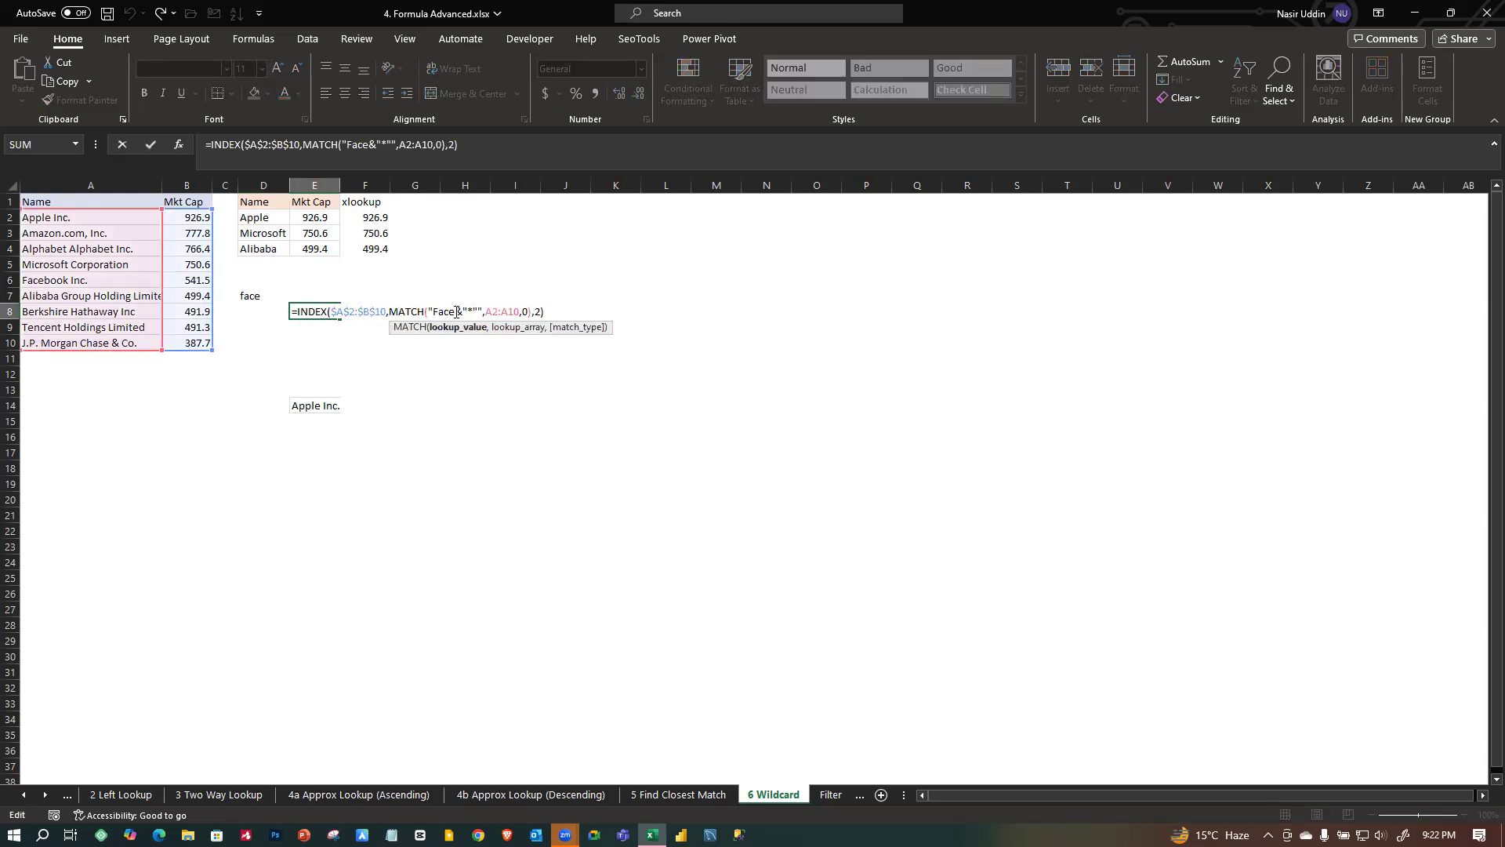
key("BackSpace")
key("BackSpace")
key("BackSpace")
key("BackSpace")
key("BackSpace")
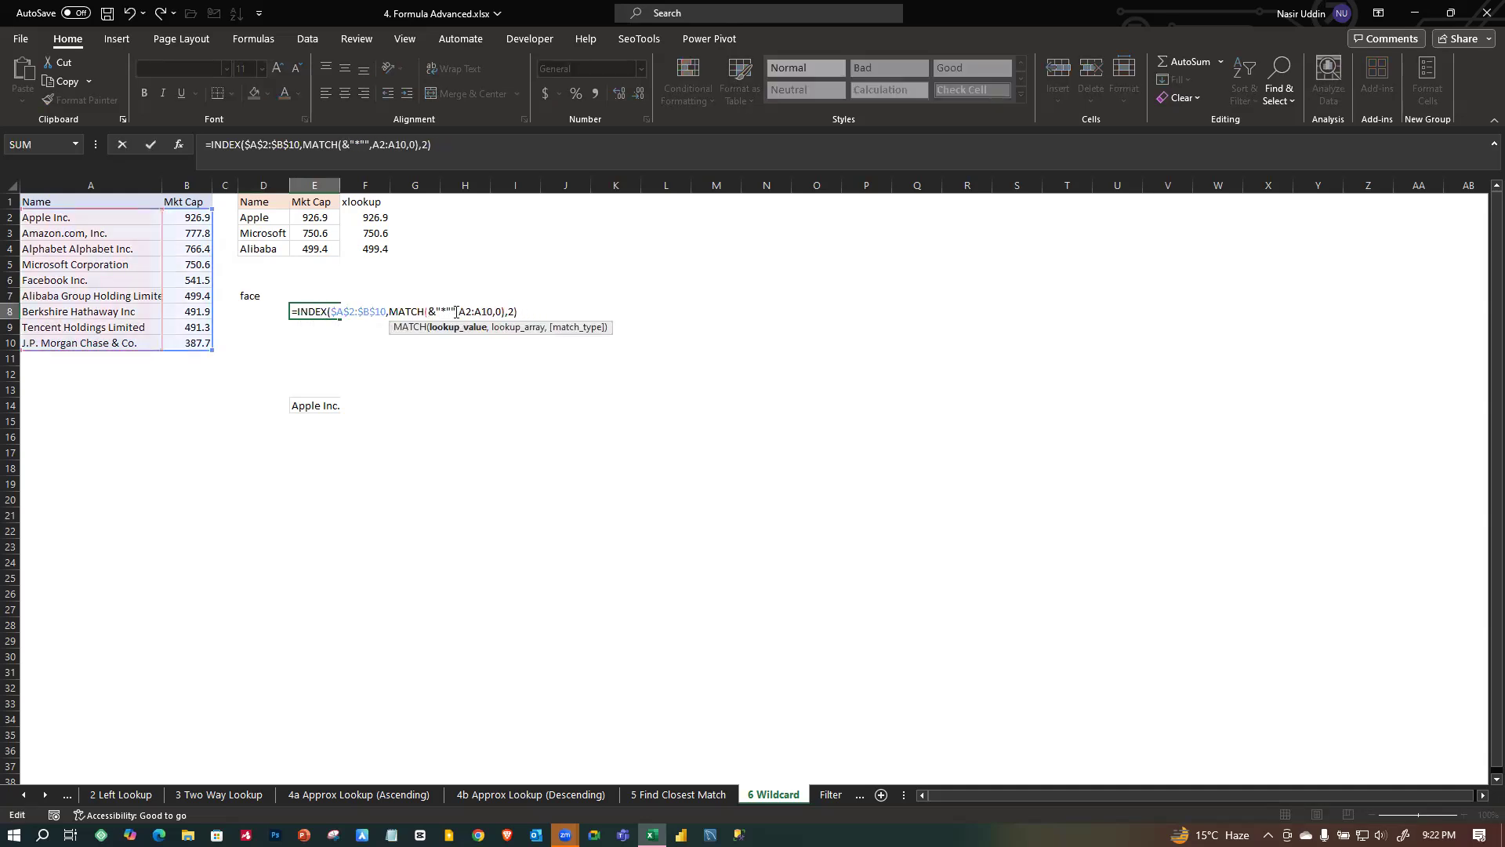
left_click(250, 295)
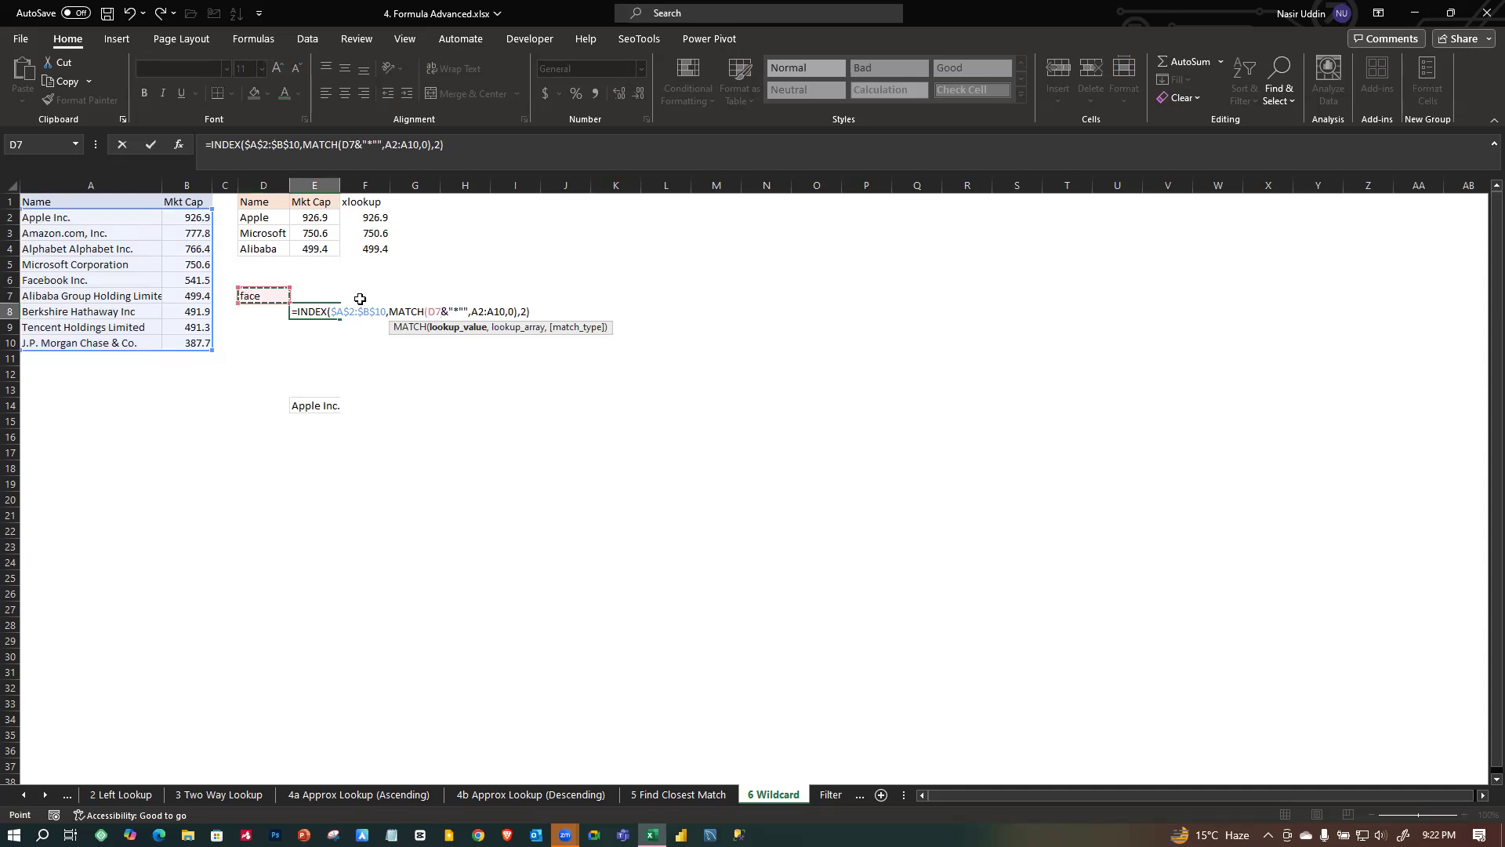
key("Return")
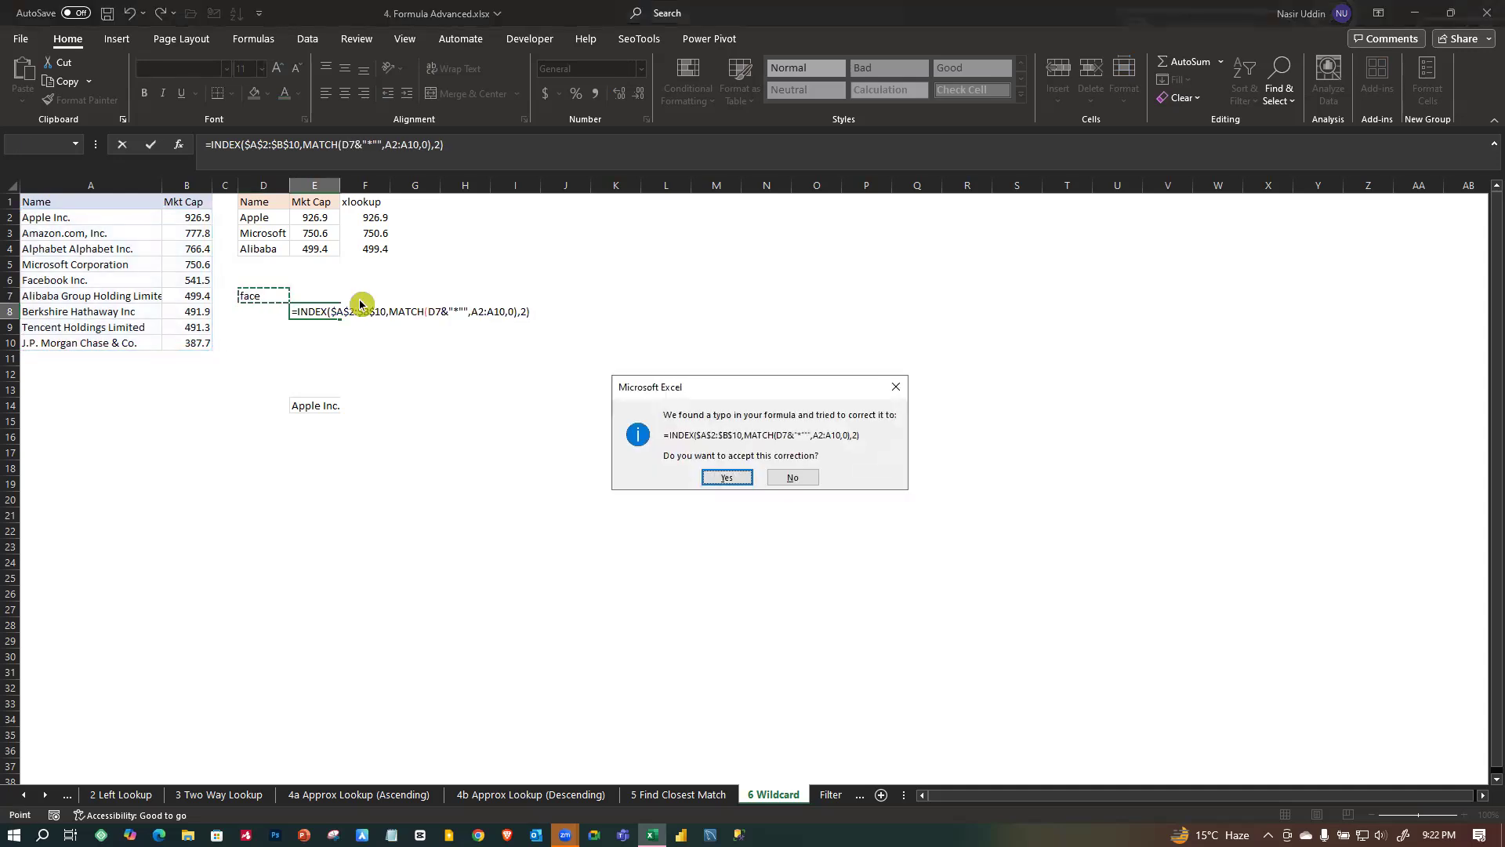
left_click(737, 474)
Delete the extra quotation marks after the asterisk so E8's lookup value reads D7&"*", and check the result against Facebook's market cap in B6.
double_click(321, 312)
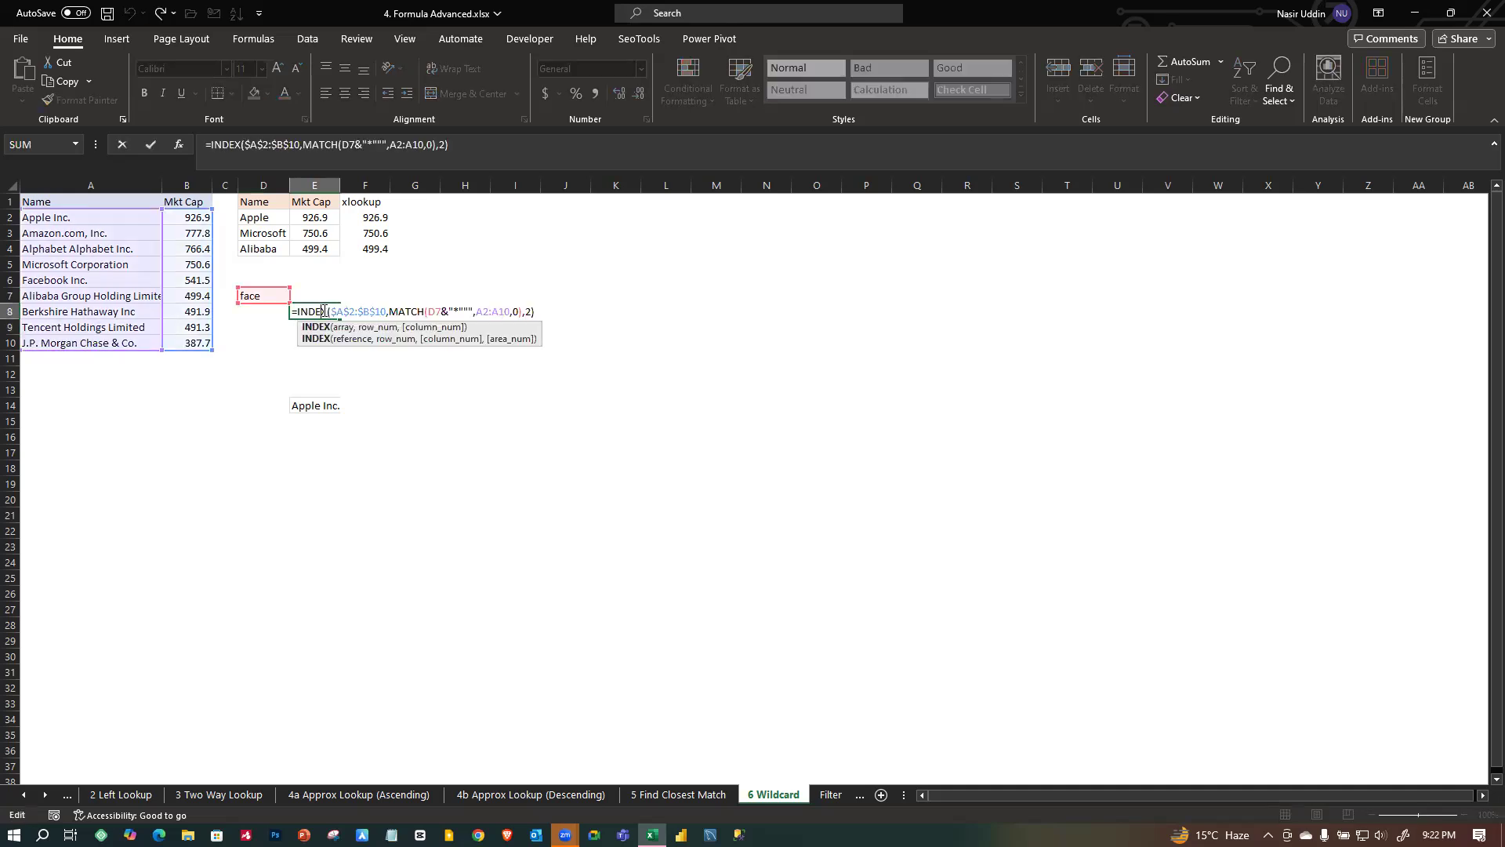
left_click(473, 310)
key("BackSpace")
key("BackSpace")
key("Return")
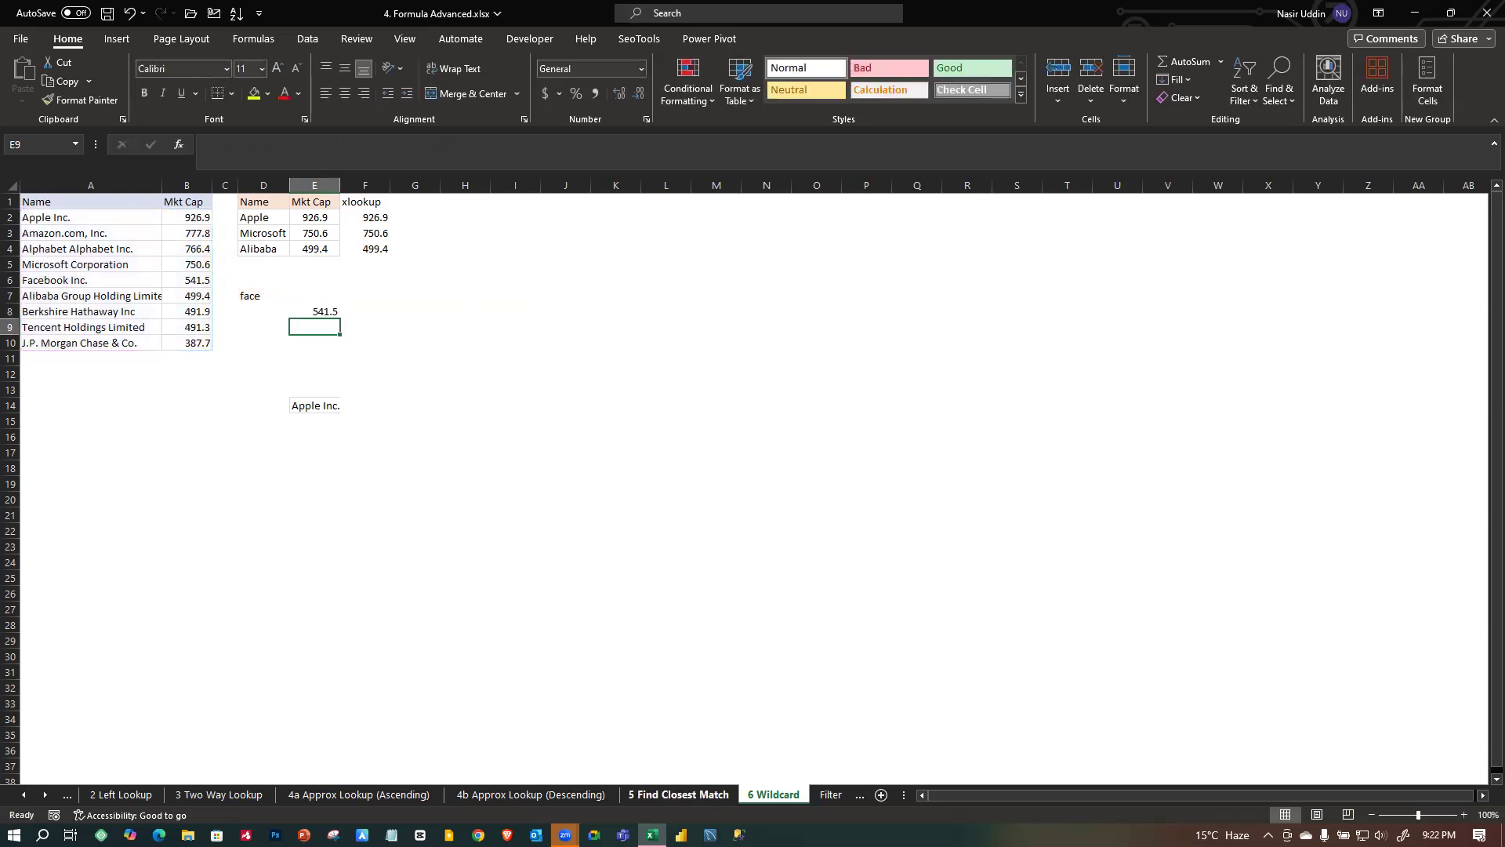
left_click_drag(1034, 798, 1007, 798)
left_click(194, 284)
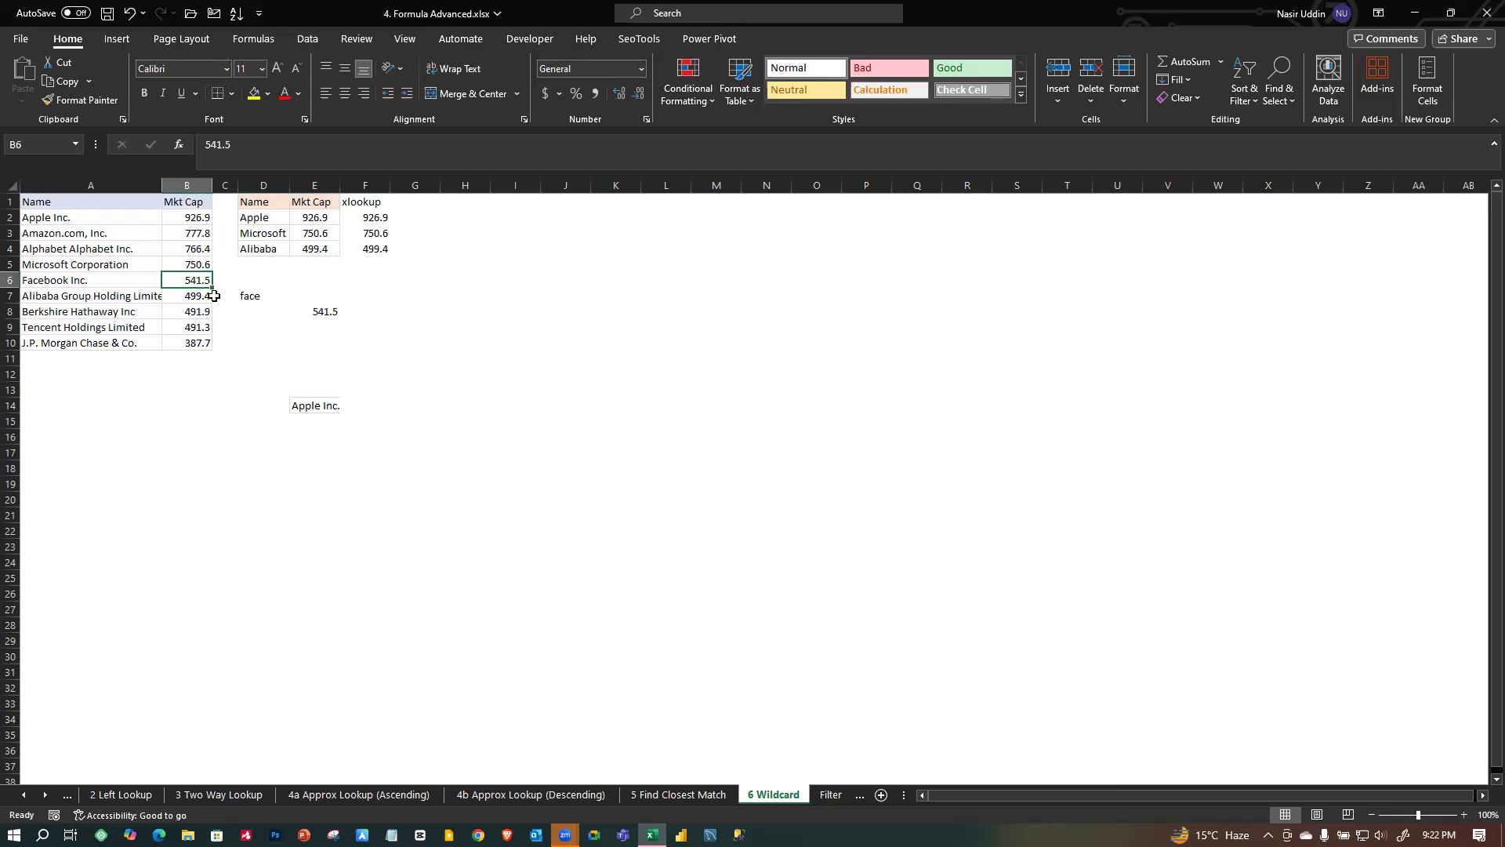
left_click(318, 315)
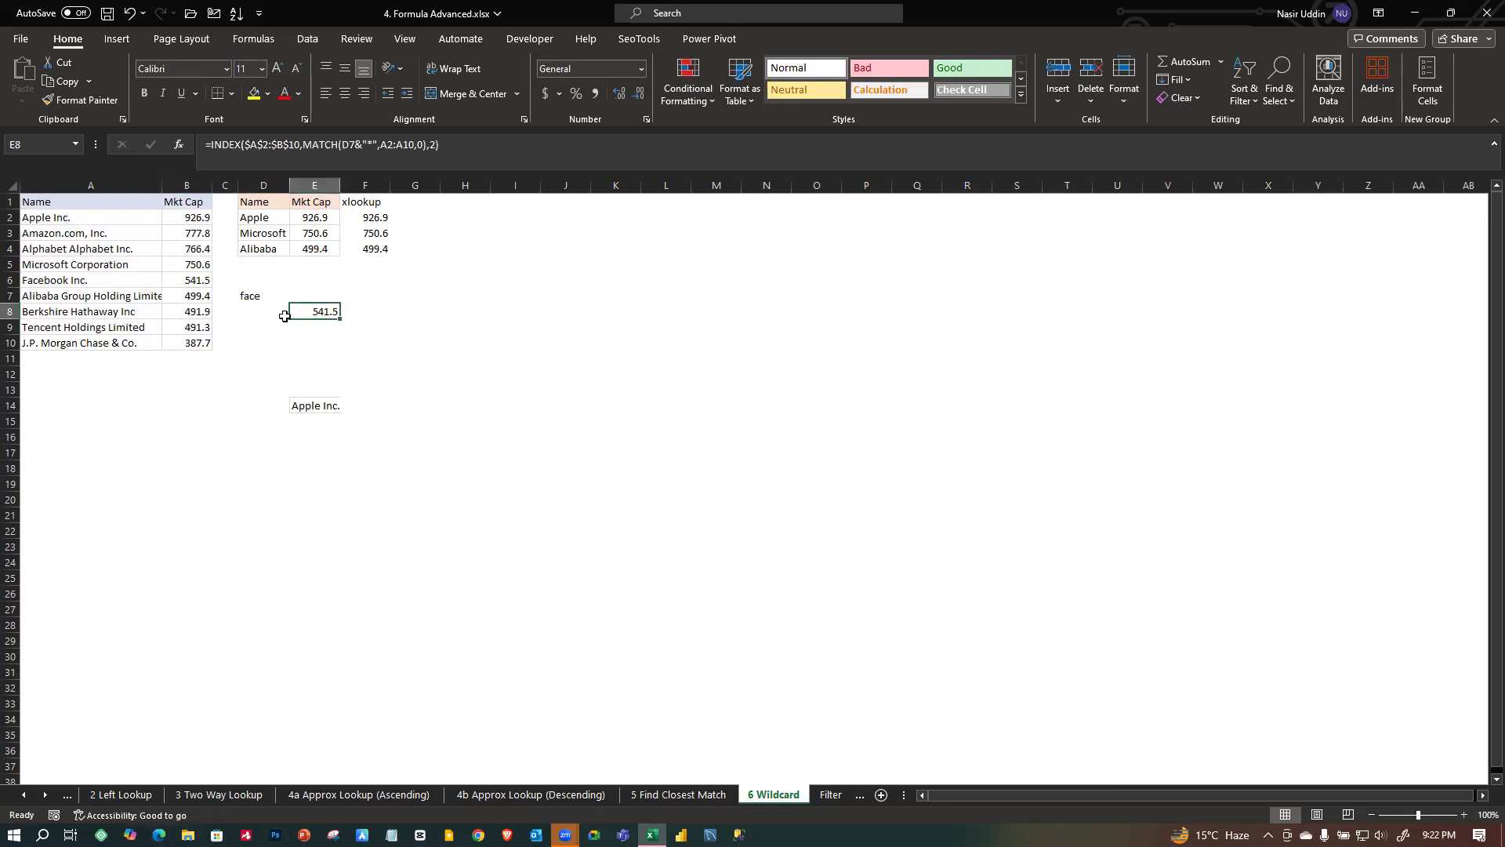
Replace the D7 reference in E8's MATCH lookup value with literal text so the lookup value reads "face*".
left_click(412, 328)
left_click(282, 312)
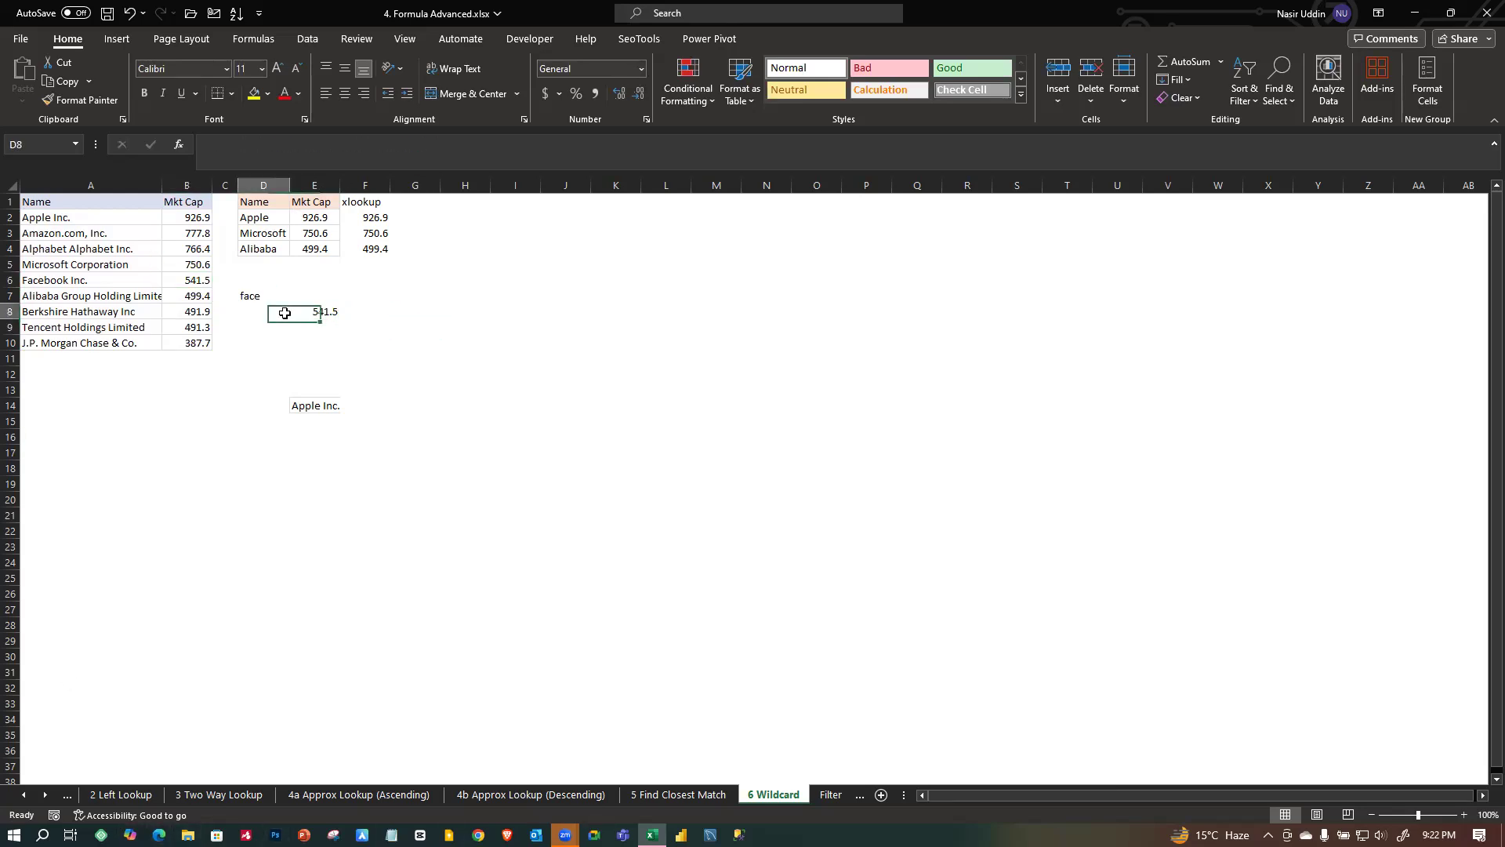
double_click(326, 310)
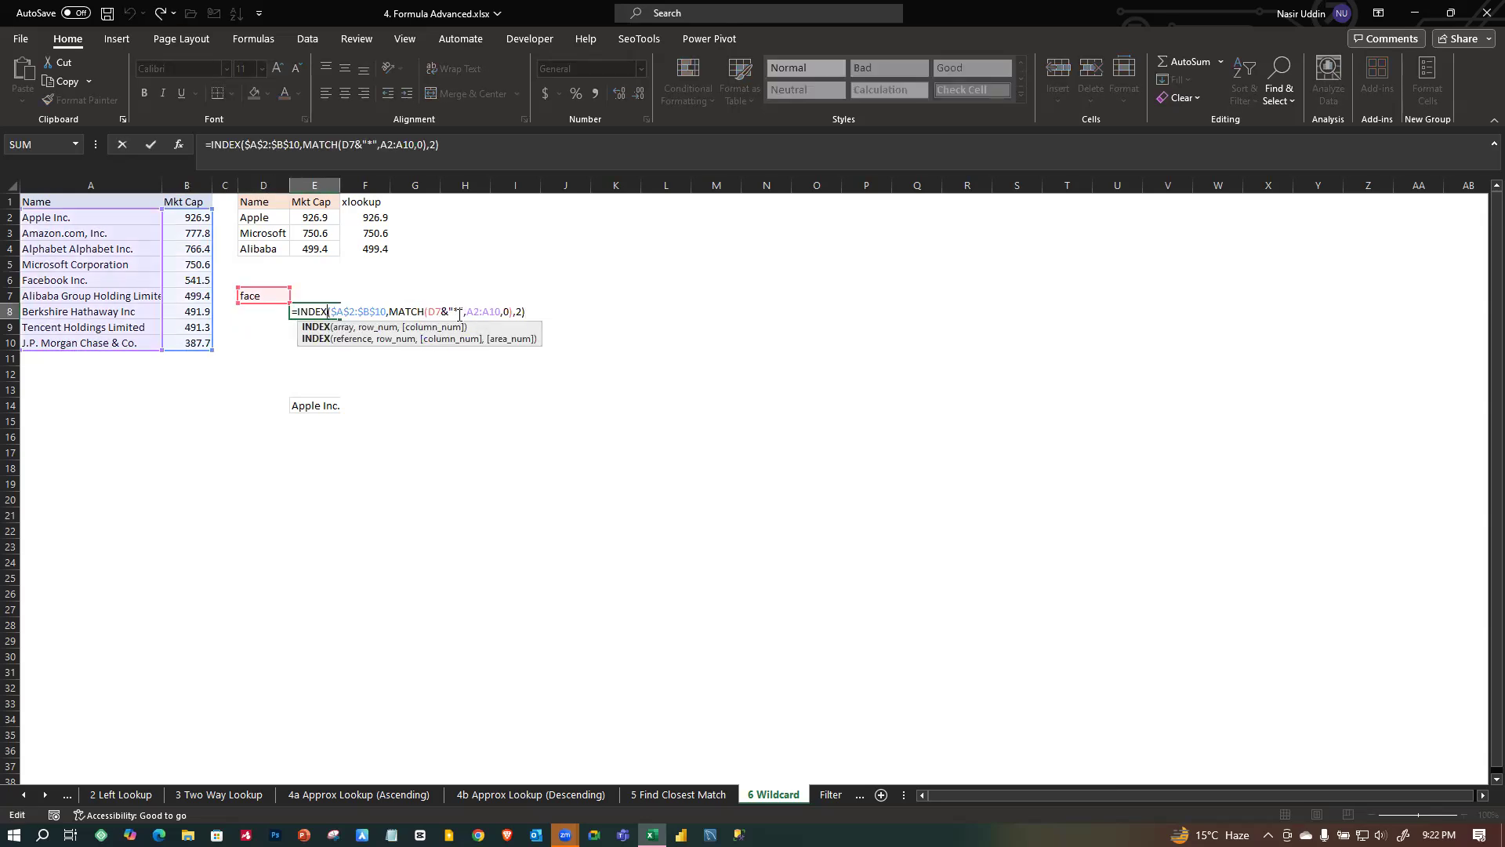
left_click(454, 312)
key("BackSpace")
key("BackSpace")
key("BackSpace")
key("BackSpace")
type("\"")
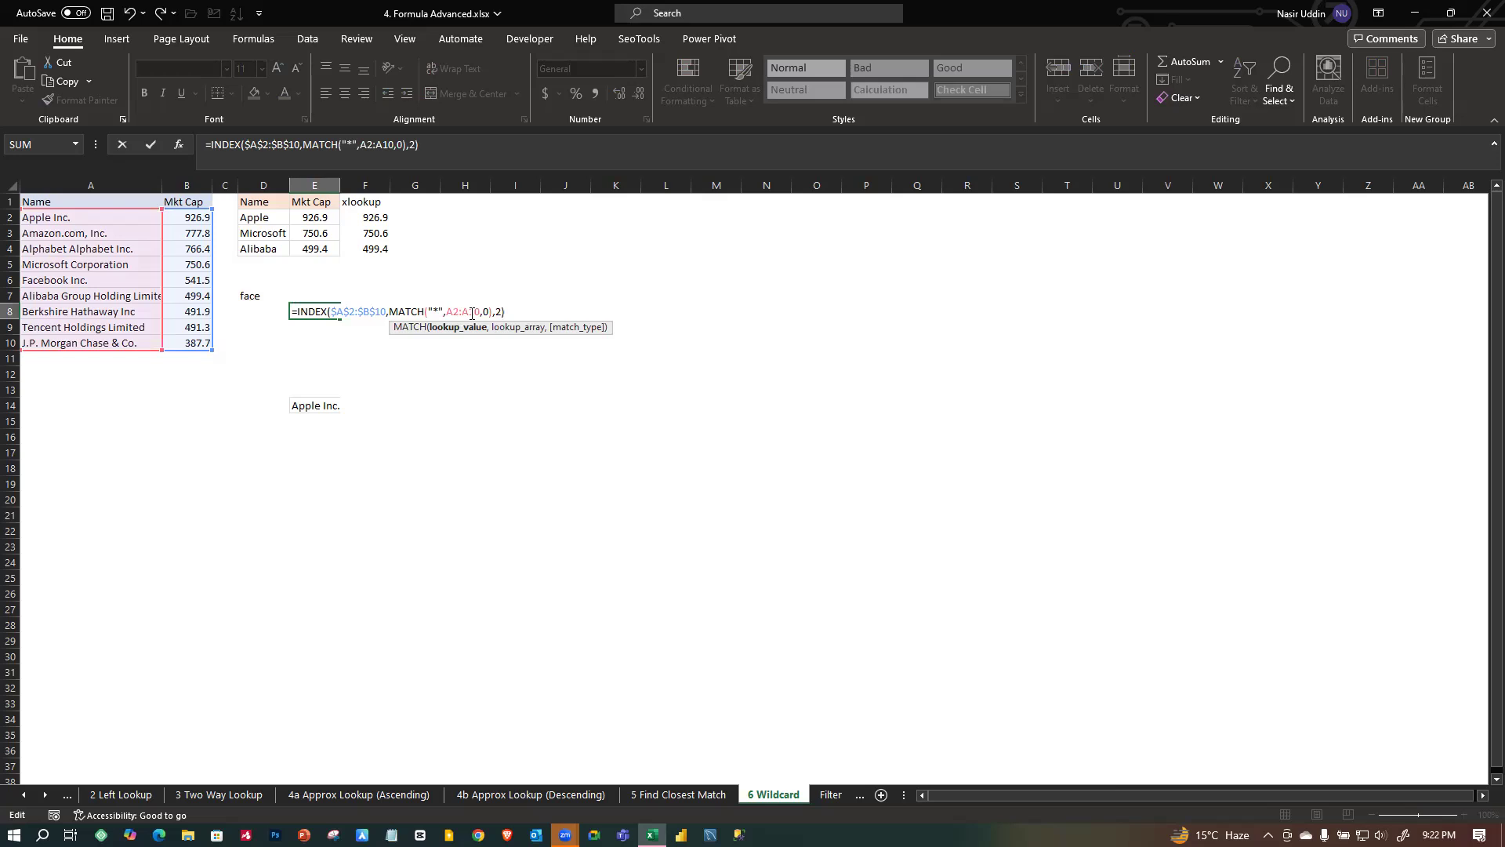
type("face")
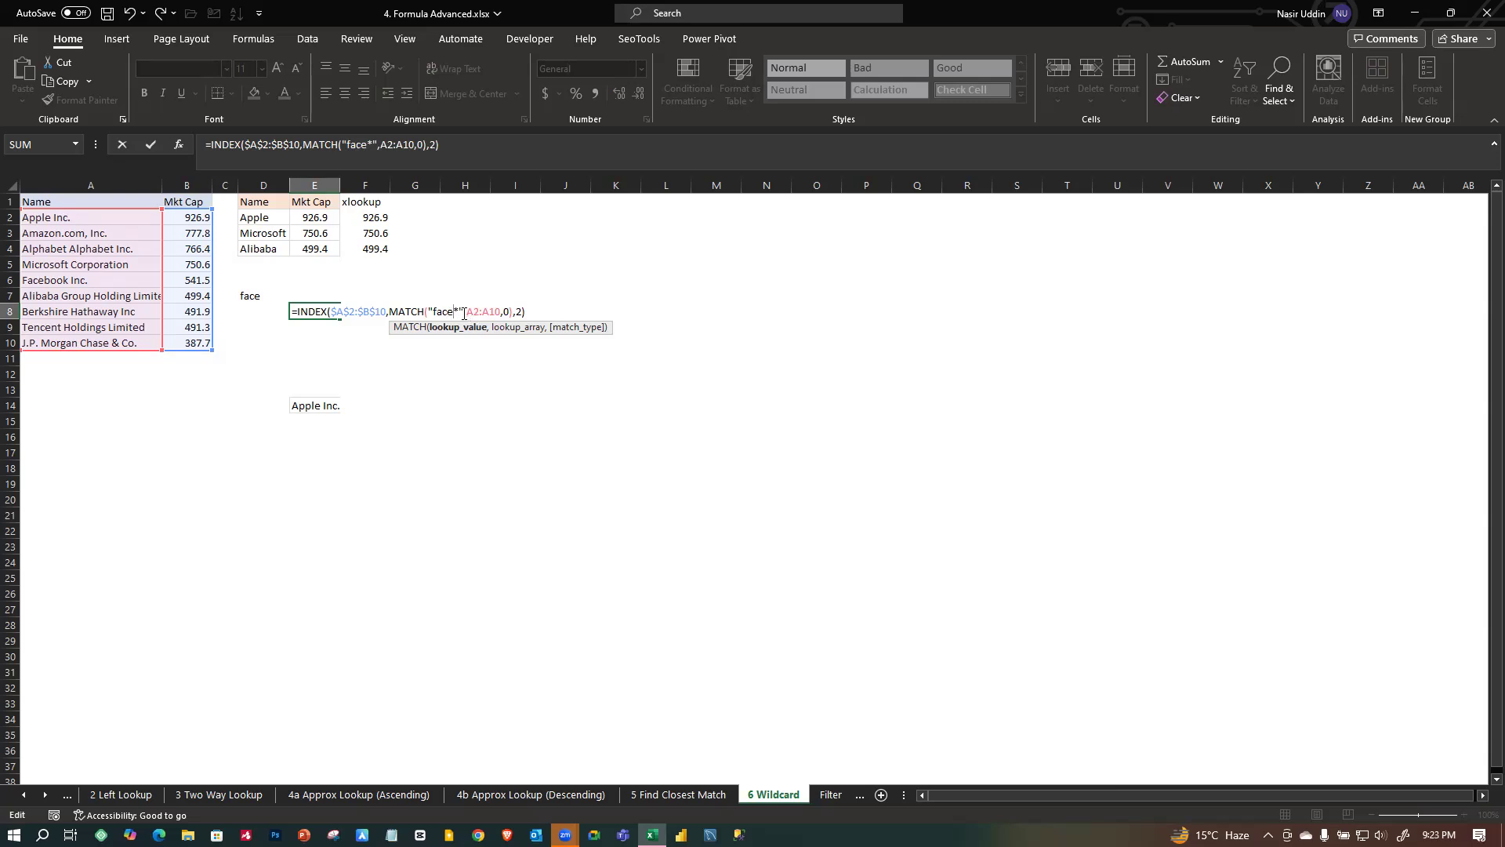
key("Return")
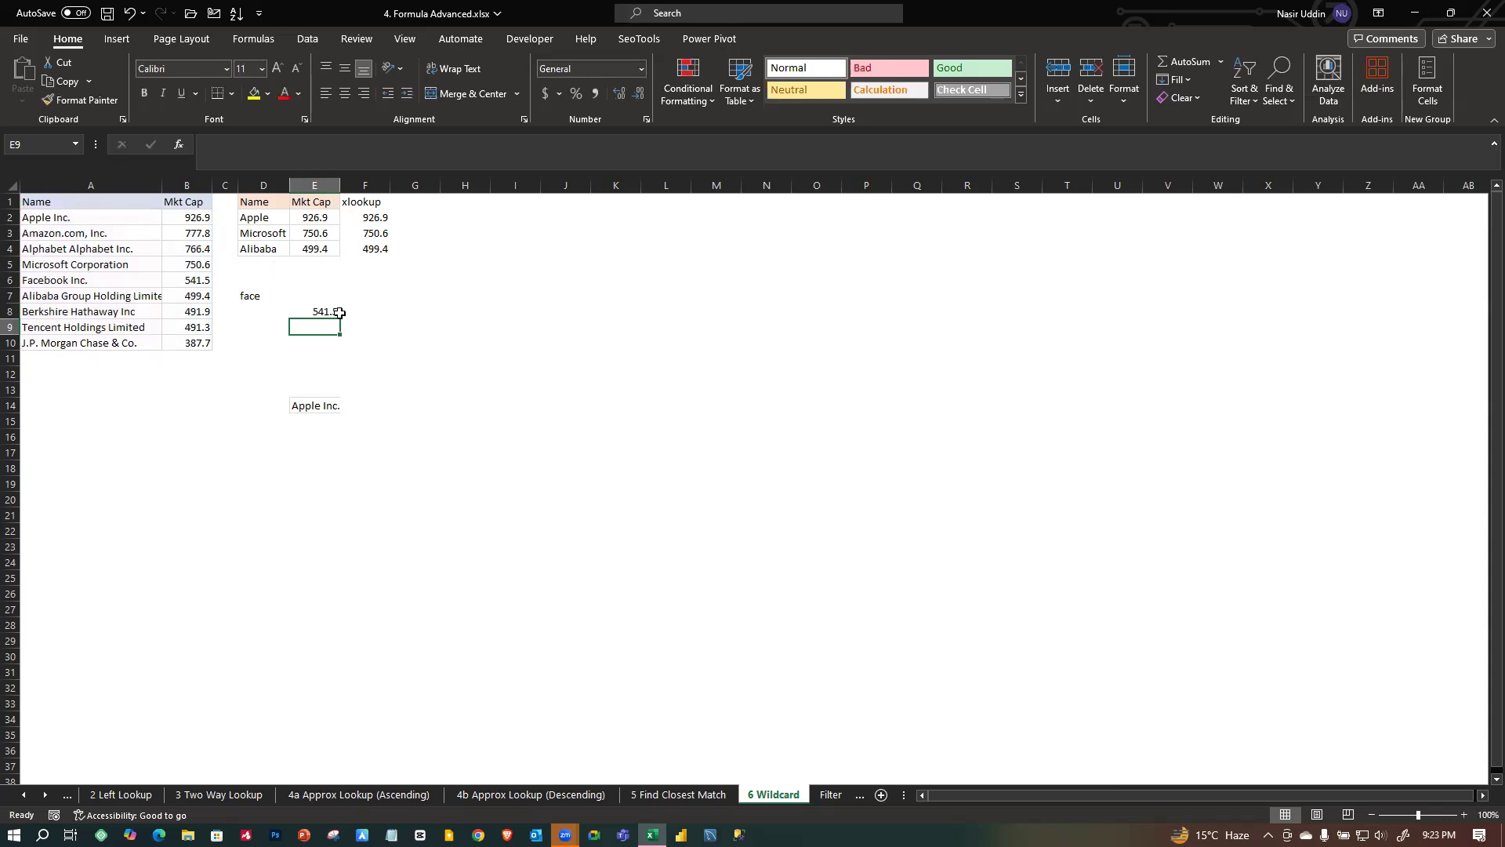
left_click(337, 312)
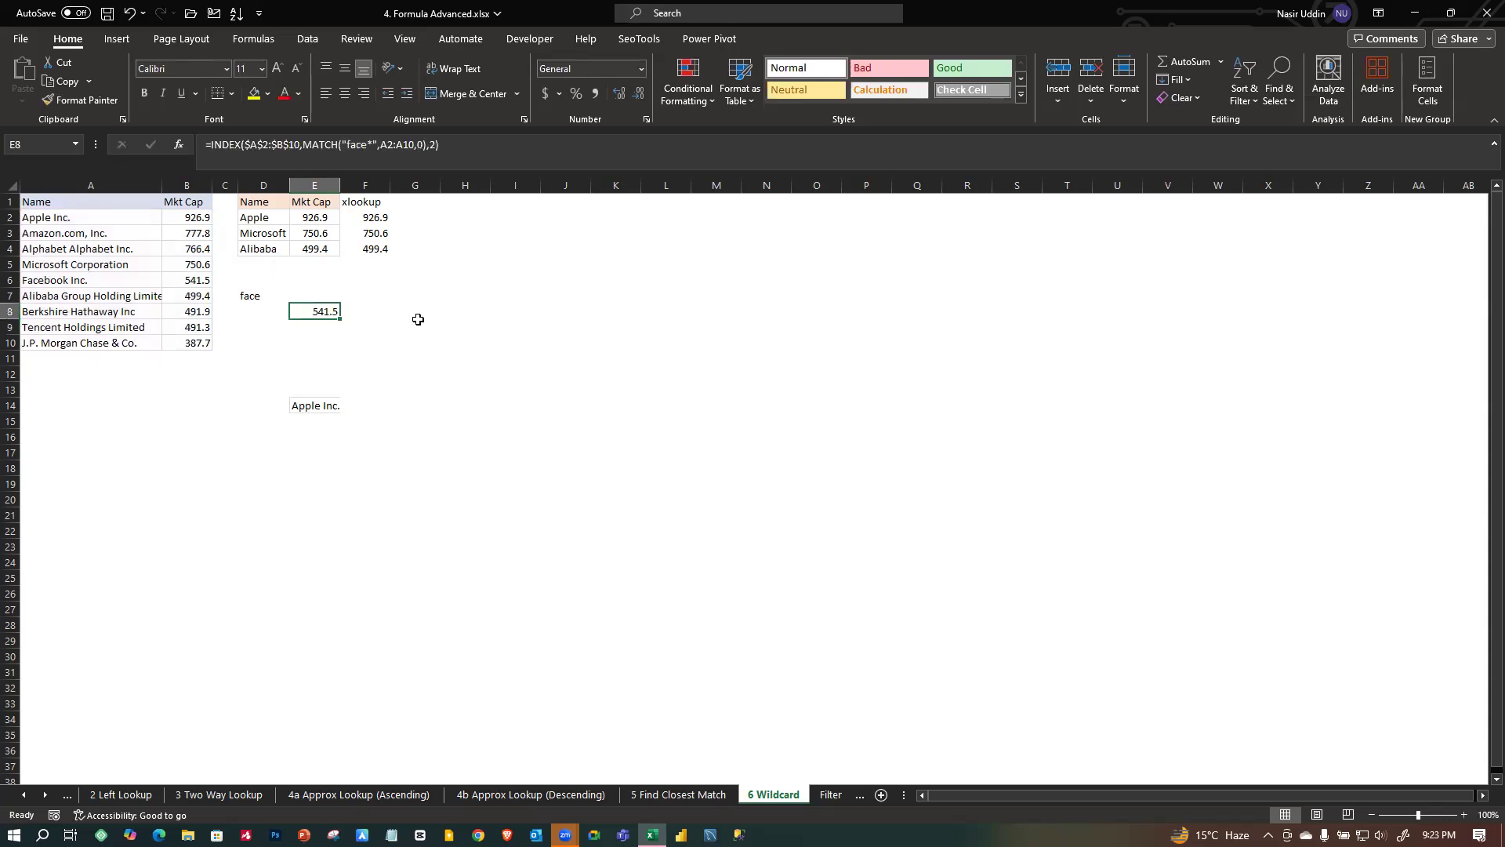
Change E8's MATCH lookup value to "te*" to return the market cap for Tencent.
double_click(316, 312)
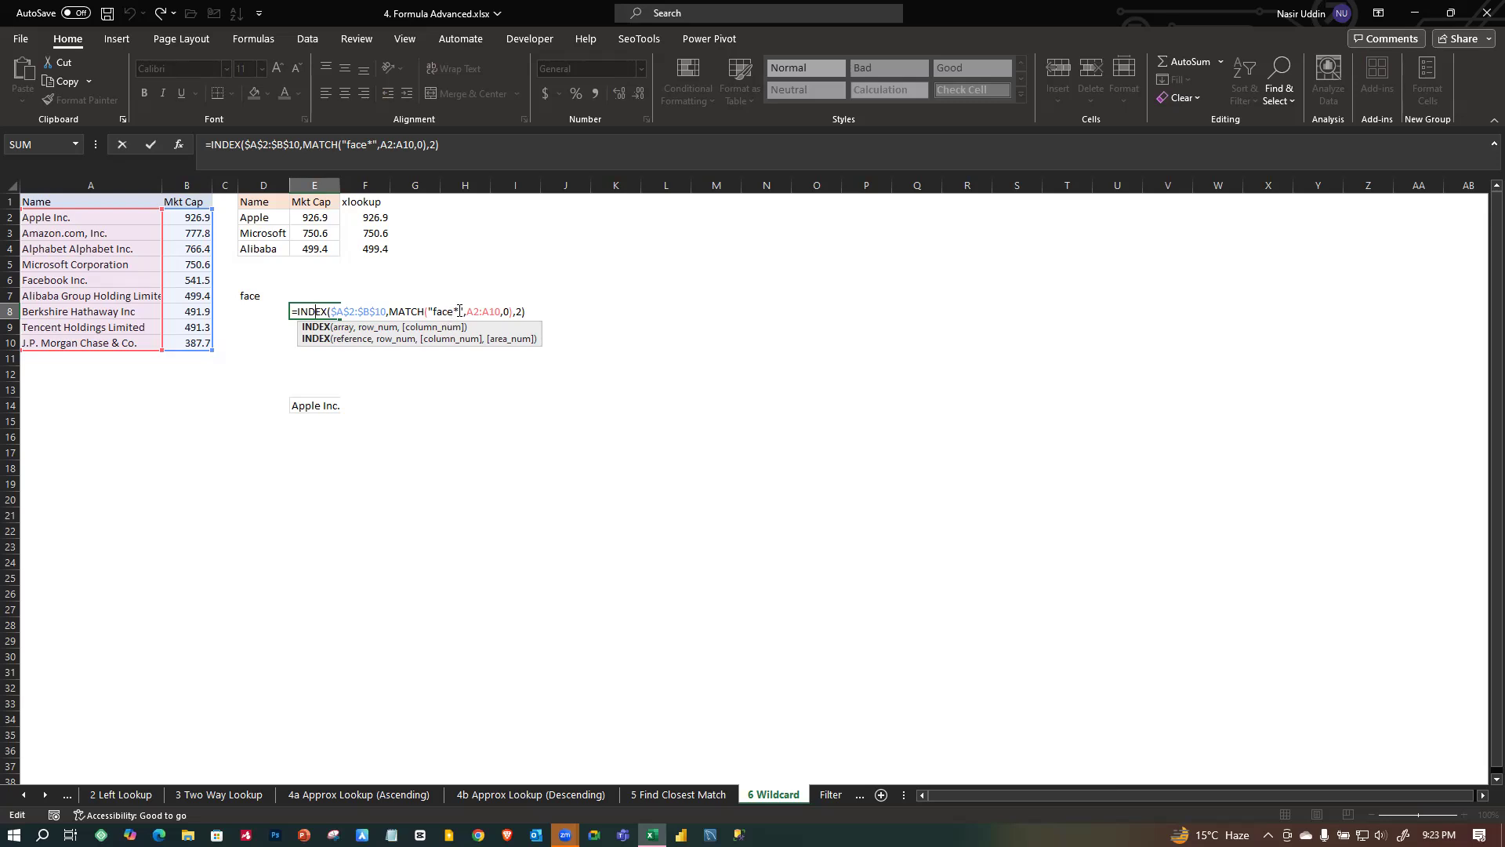
left_click(470, 480)
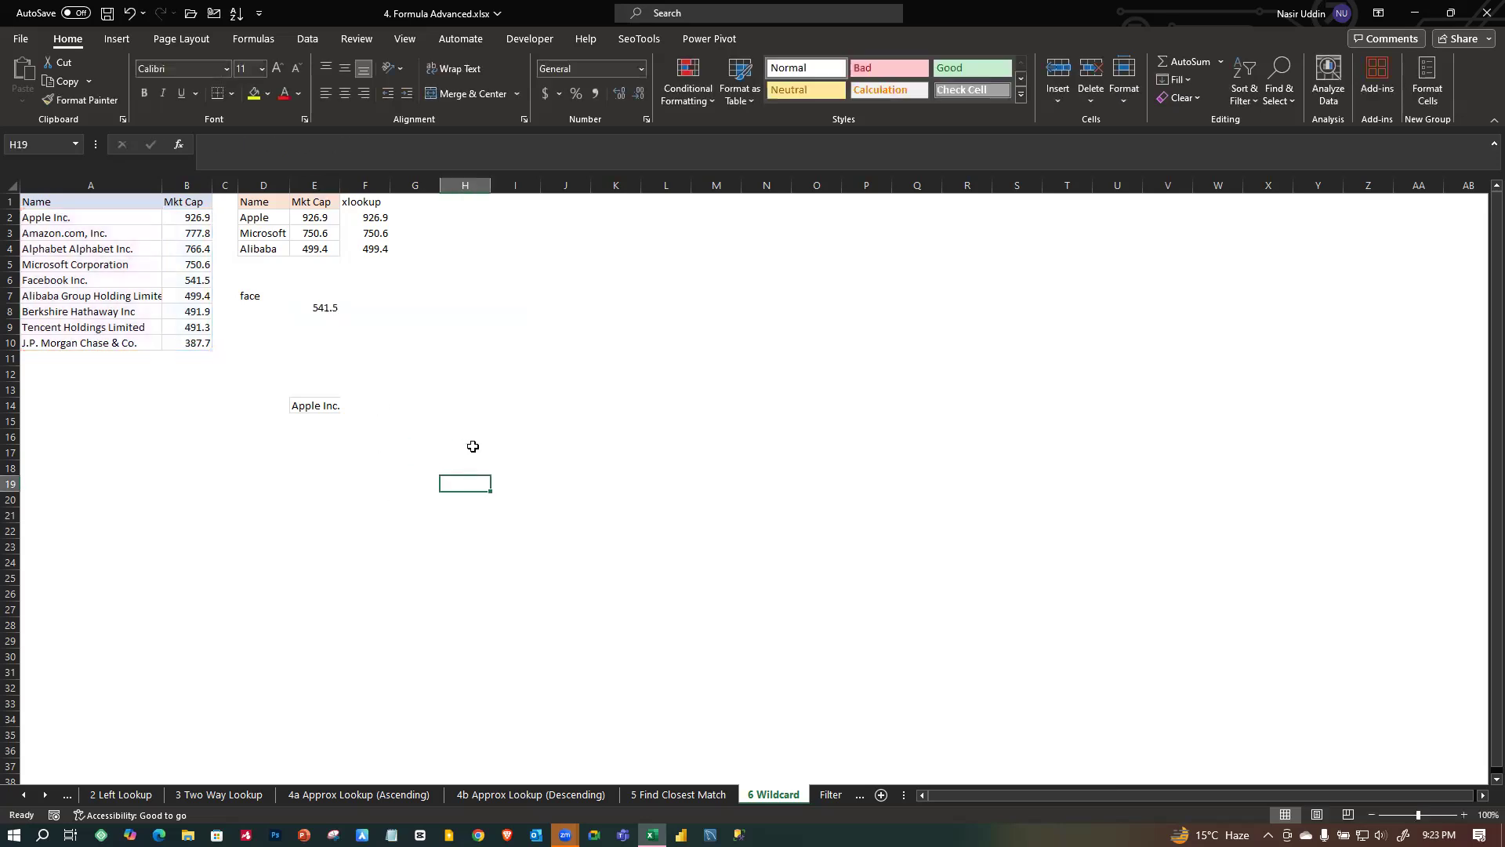
double_click(322, 312)
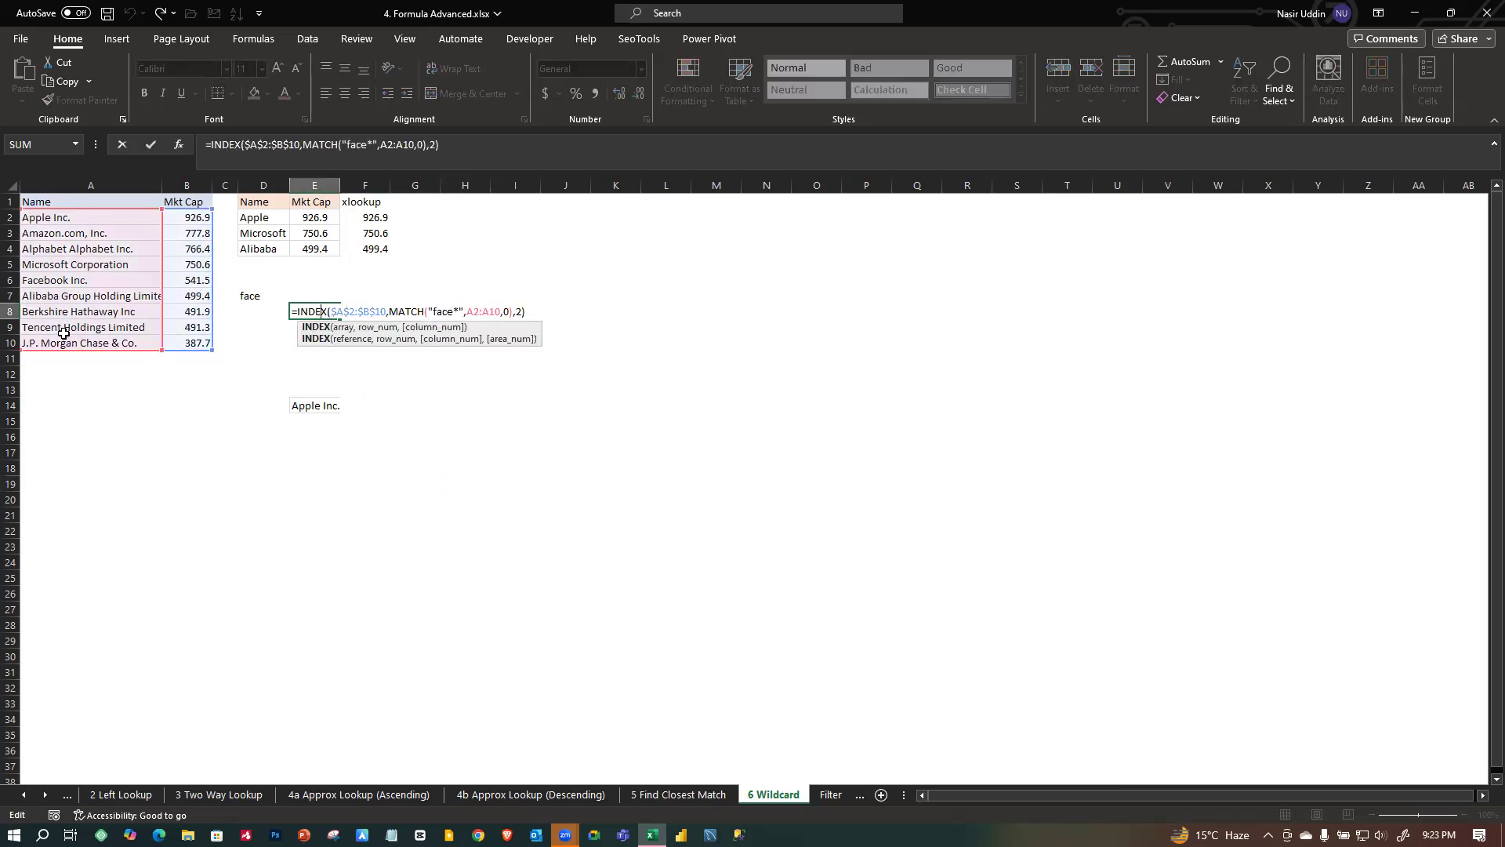
left_click(452, 312)
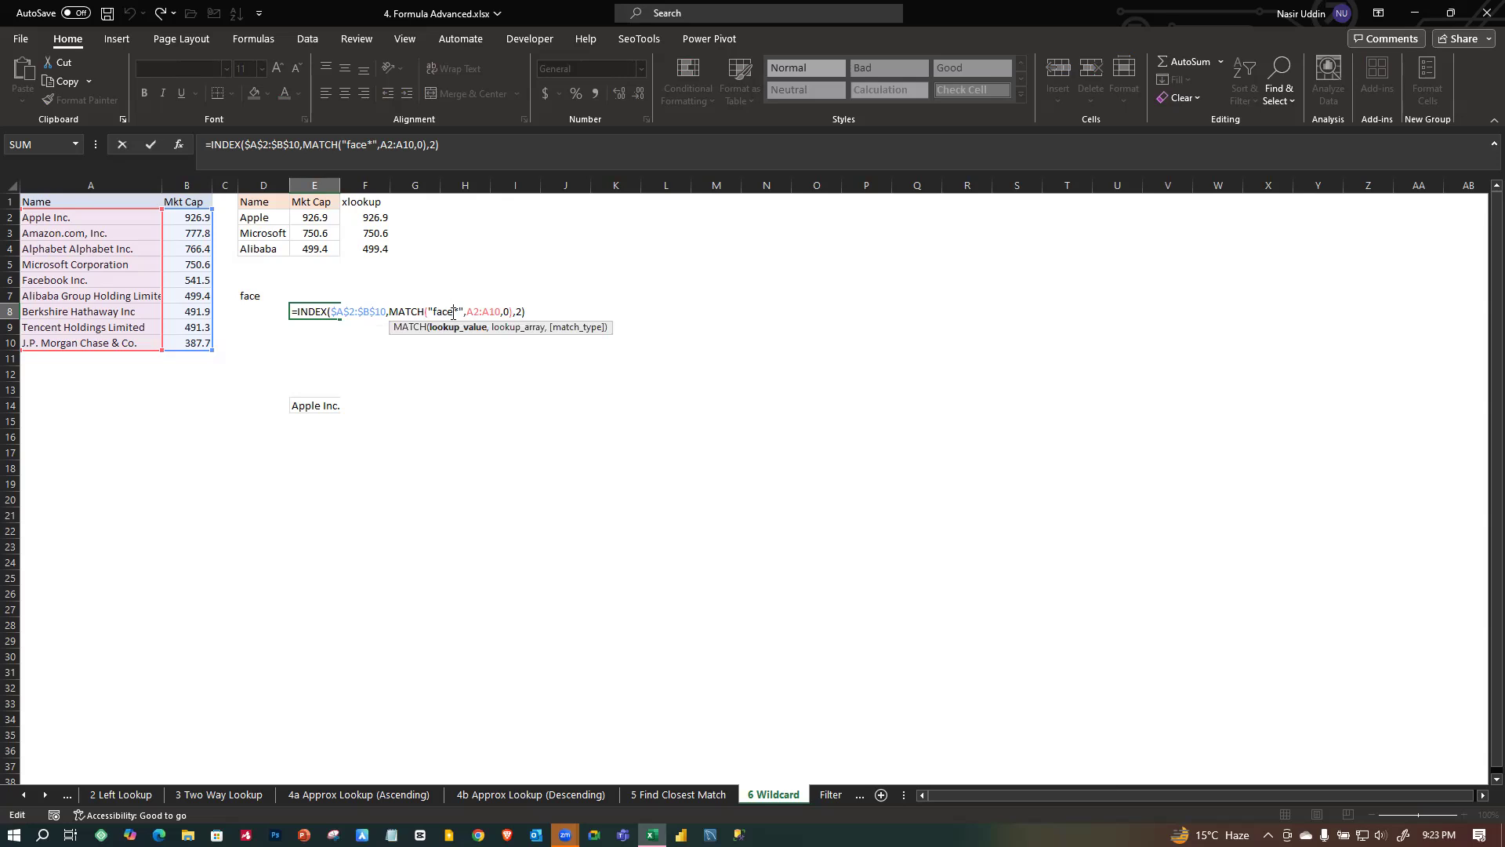
key("BackSpace")
key("BackSpace")
key("BackSpace")
key("BackSpace")
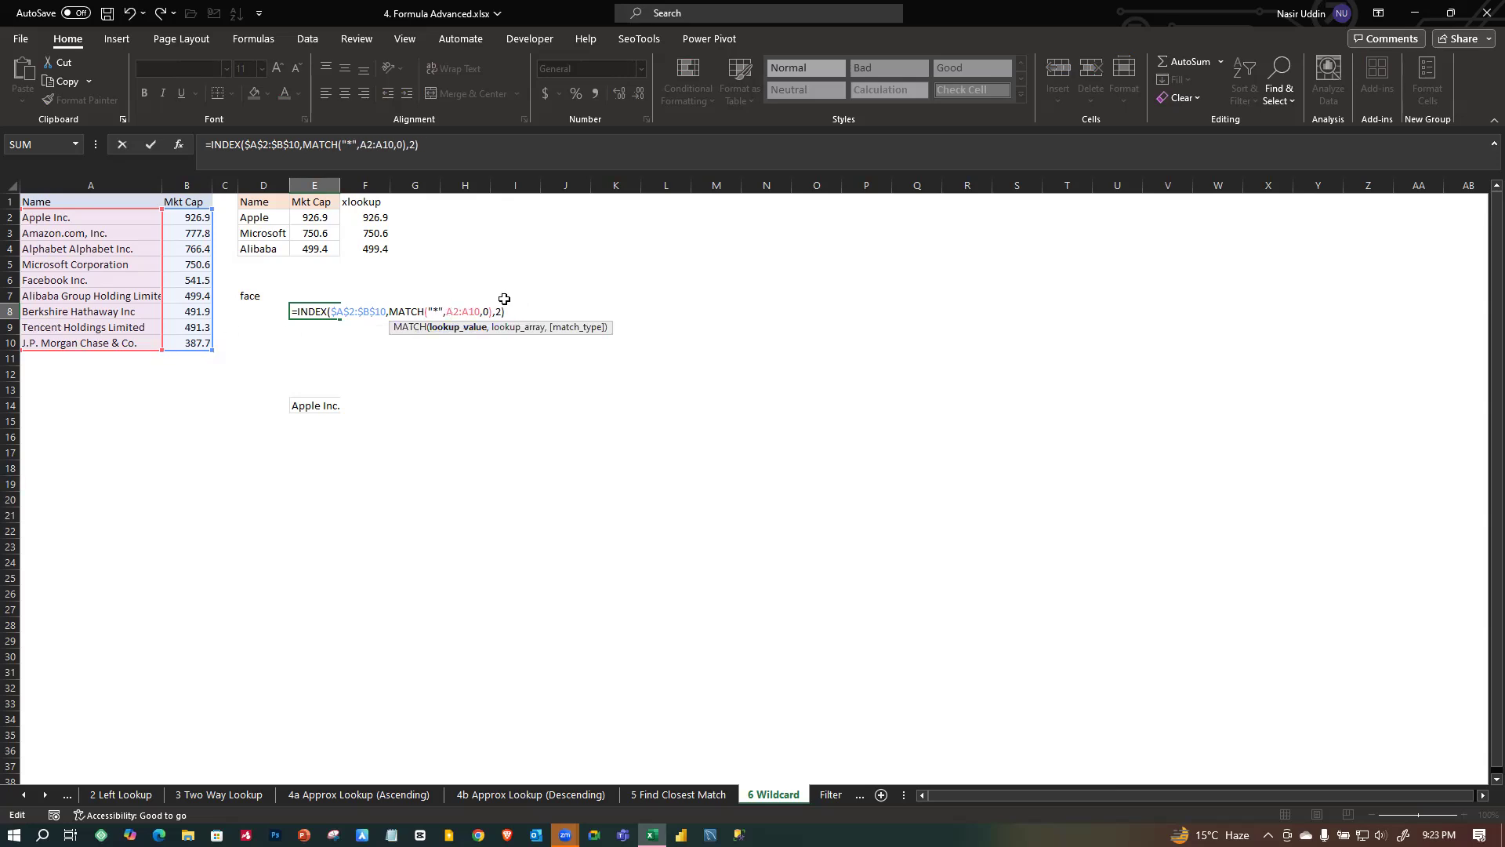
type("te")
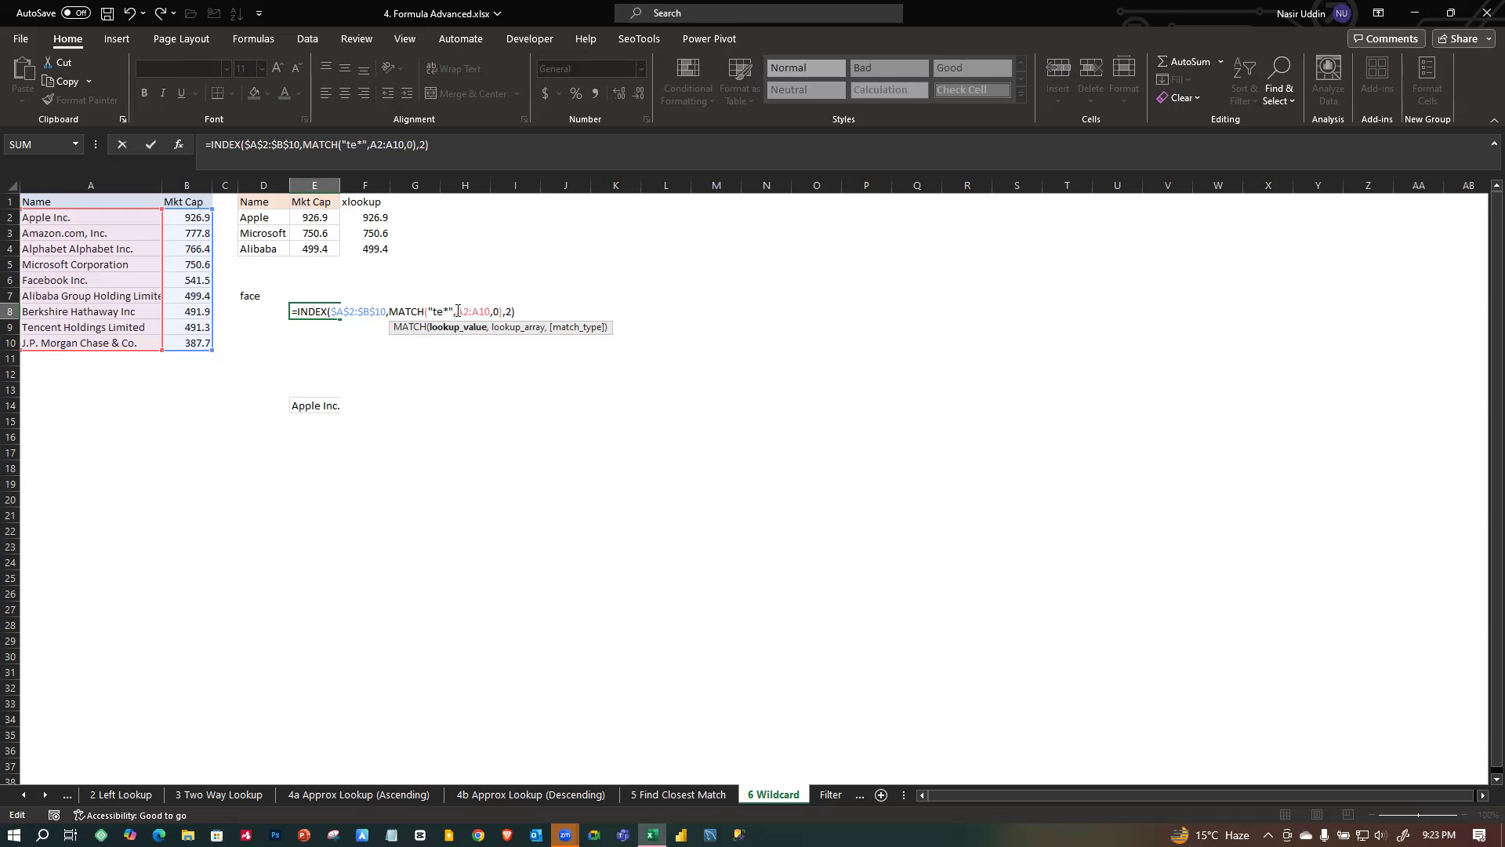
key("Return")
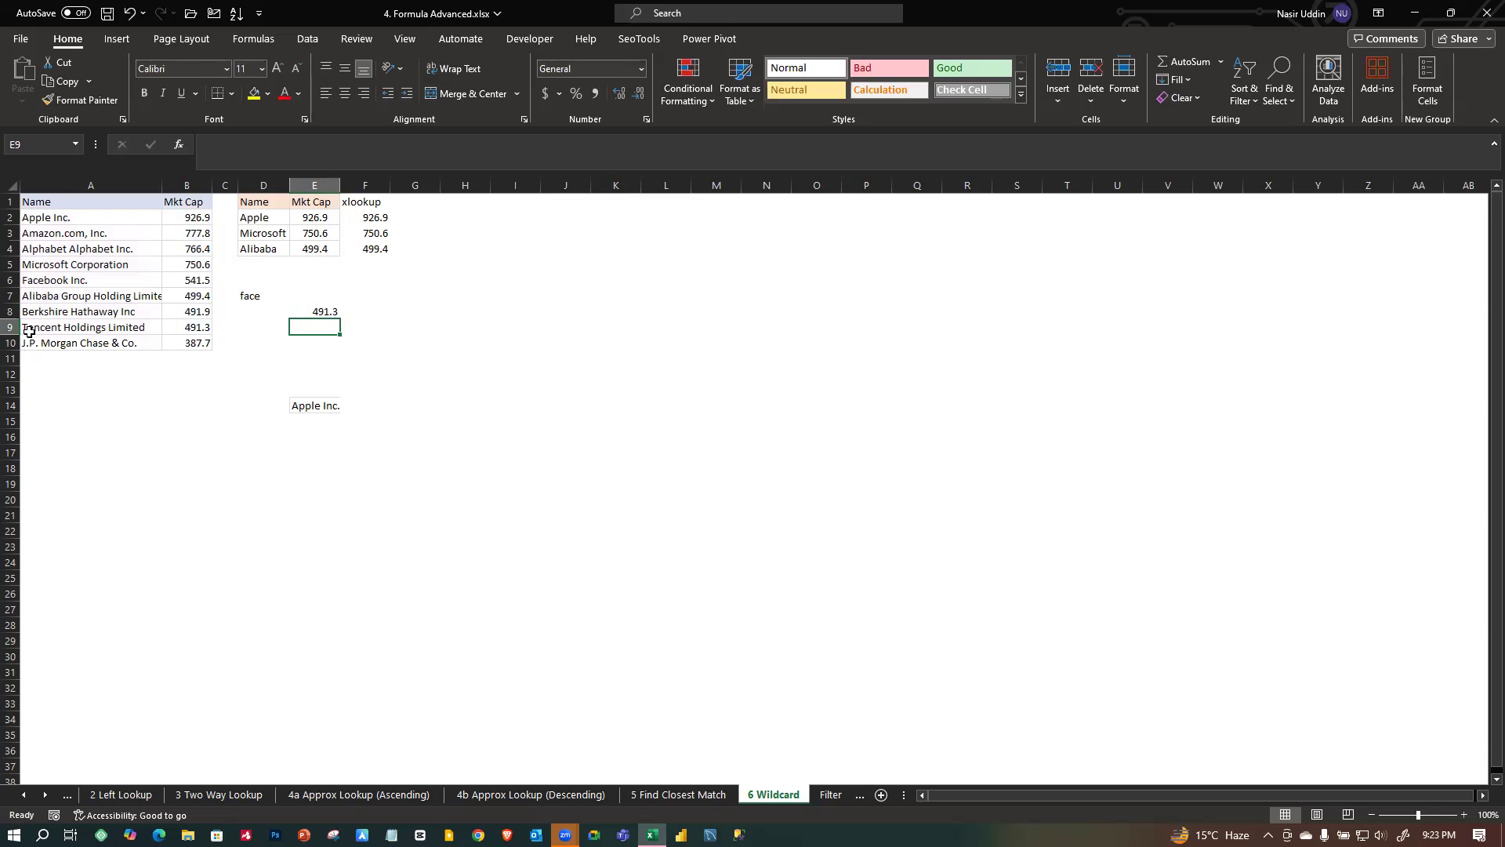
left_click(317, 313)
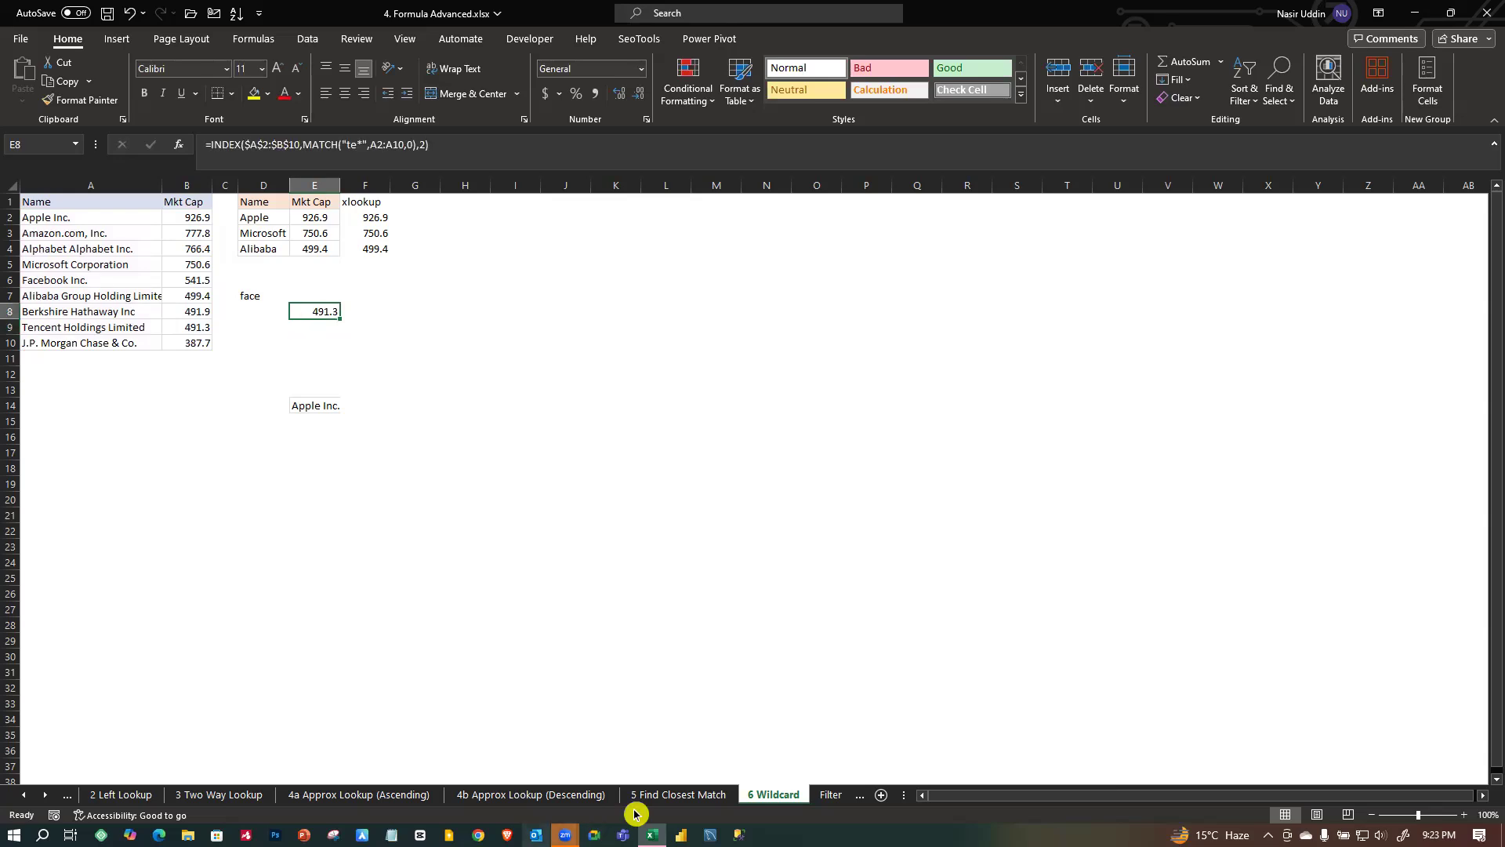
Start an XLOOKUP formula in cell G8.
left_click(472, 308)
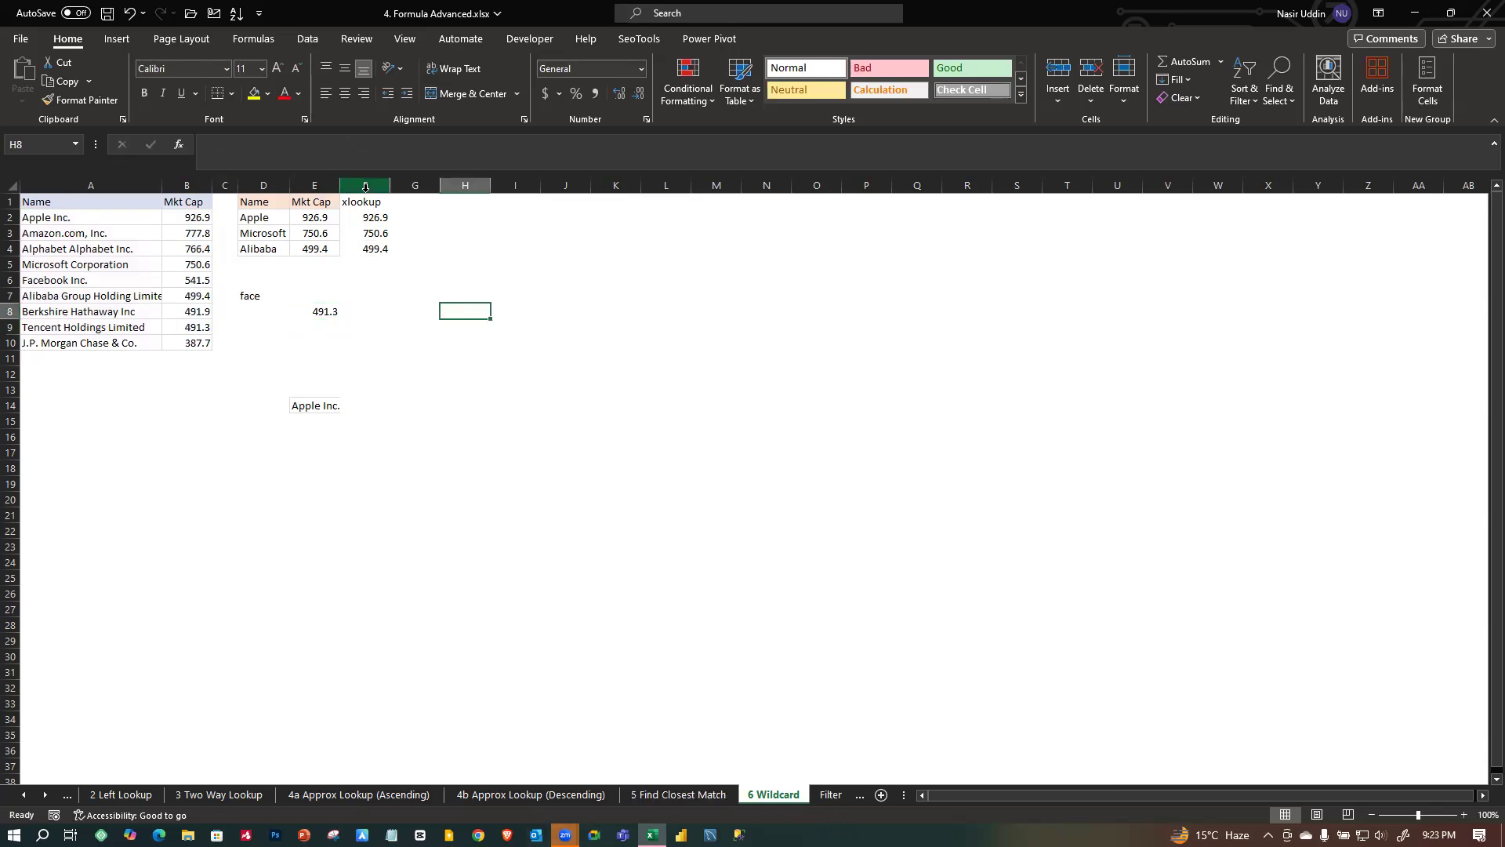
left_click(374, 218)
left_click(435, 265)
left_click(444, 218)
left_click(402, 311)
left_click(375, 309)
left_click(427, 312)
type("=xlo")
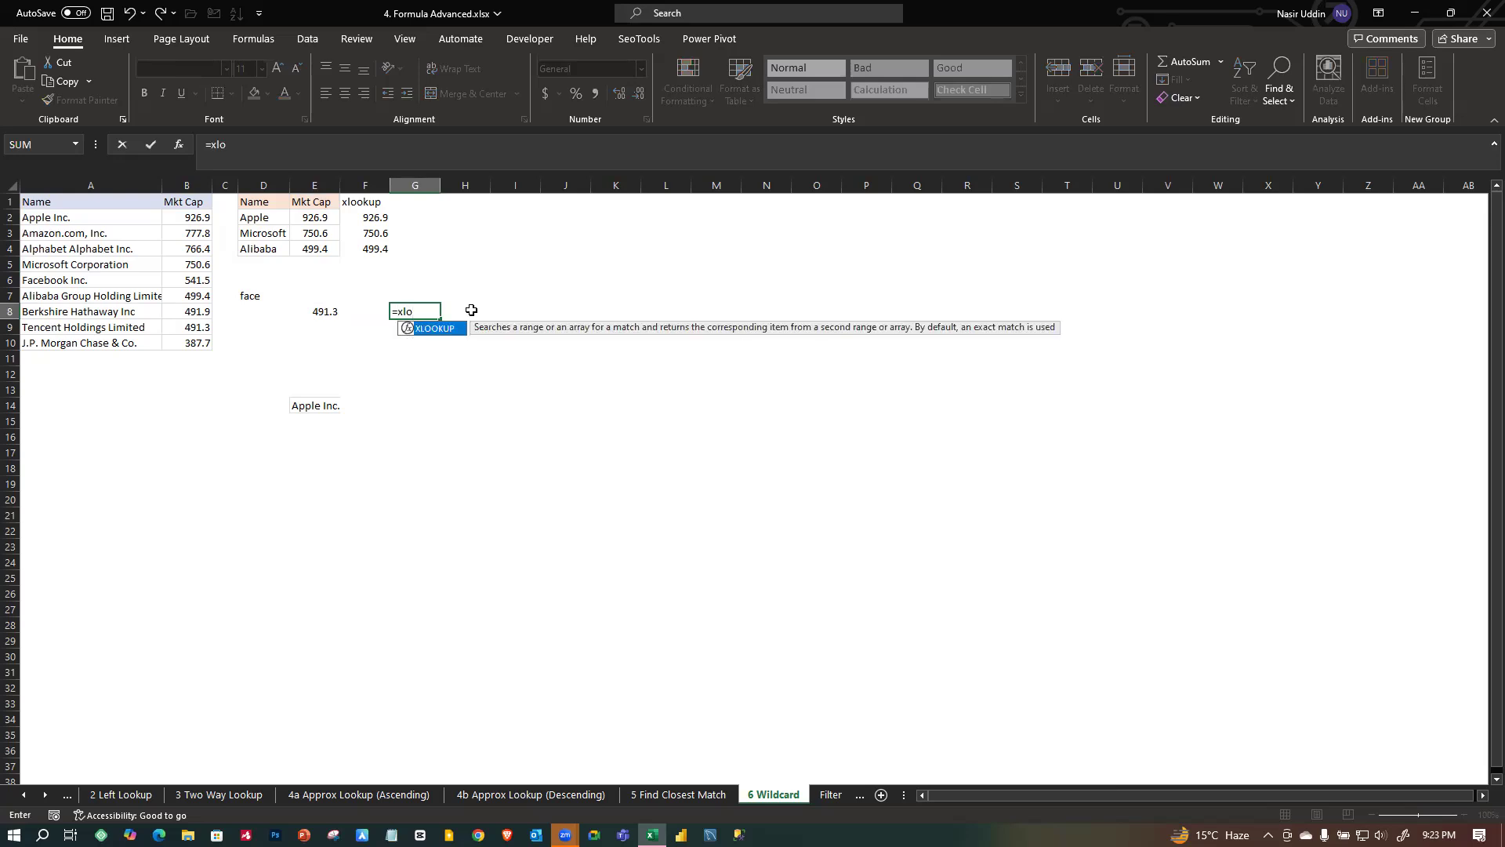
key("Tab")
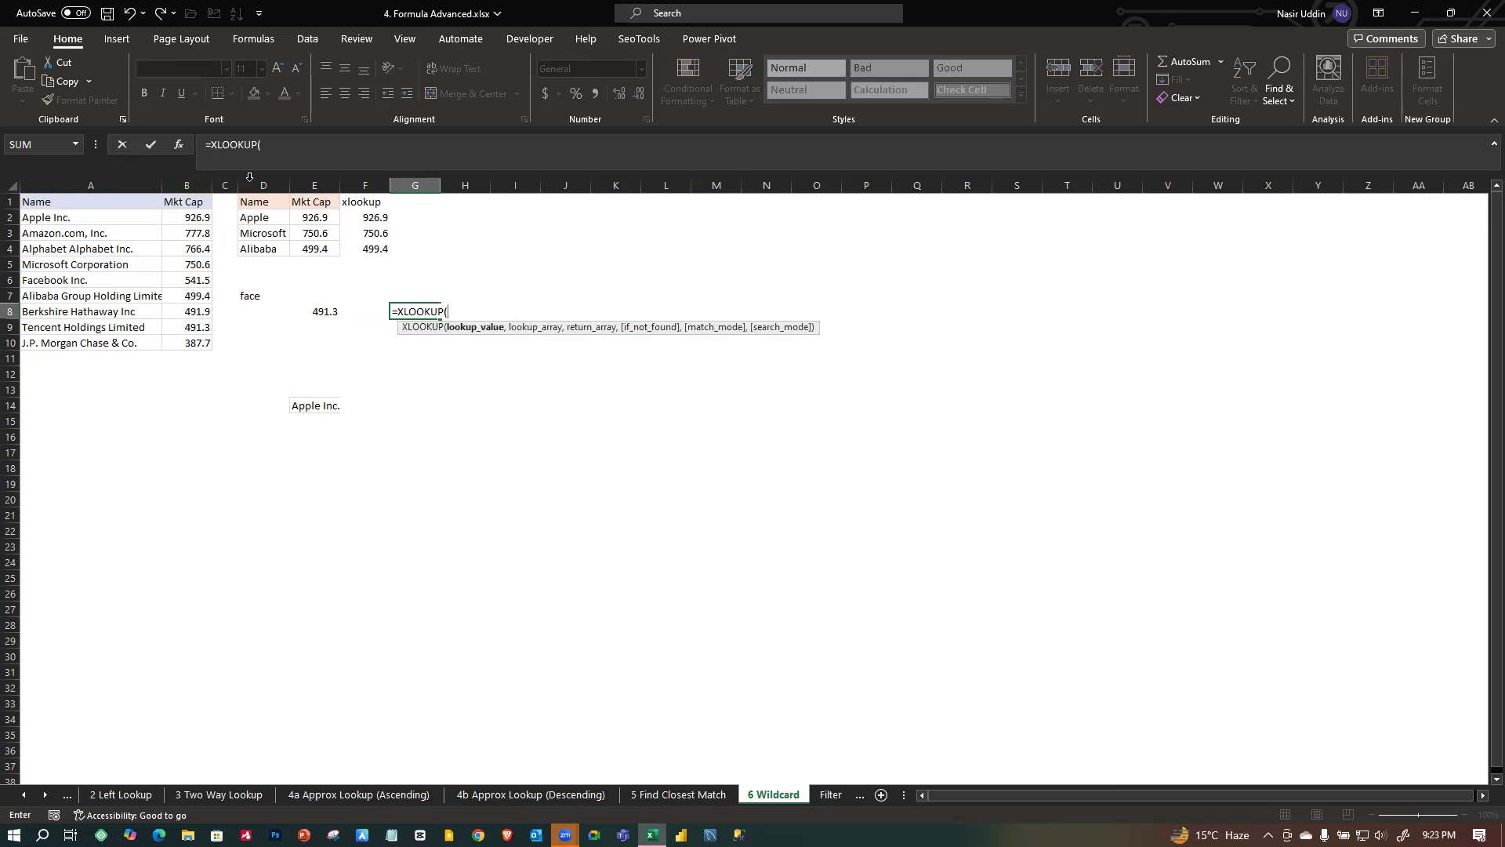
In G8, give XLOOKUP the lookup value D2&"*", the lookup array A1:A10 and the return array B1:B10.
left_click(263, 219)
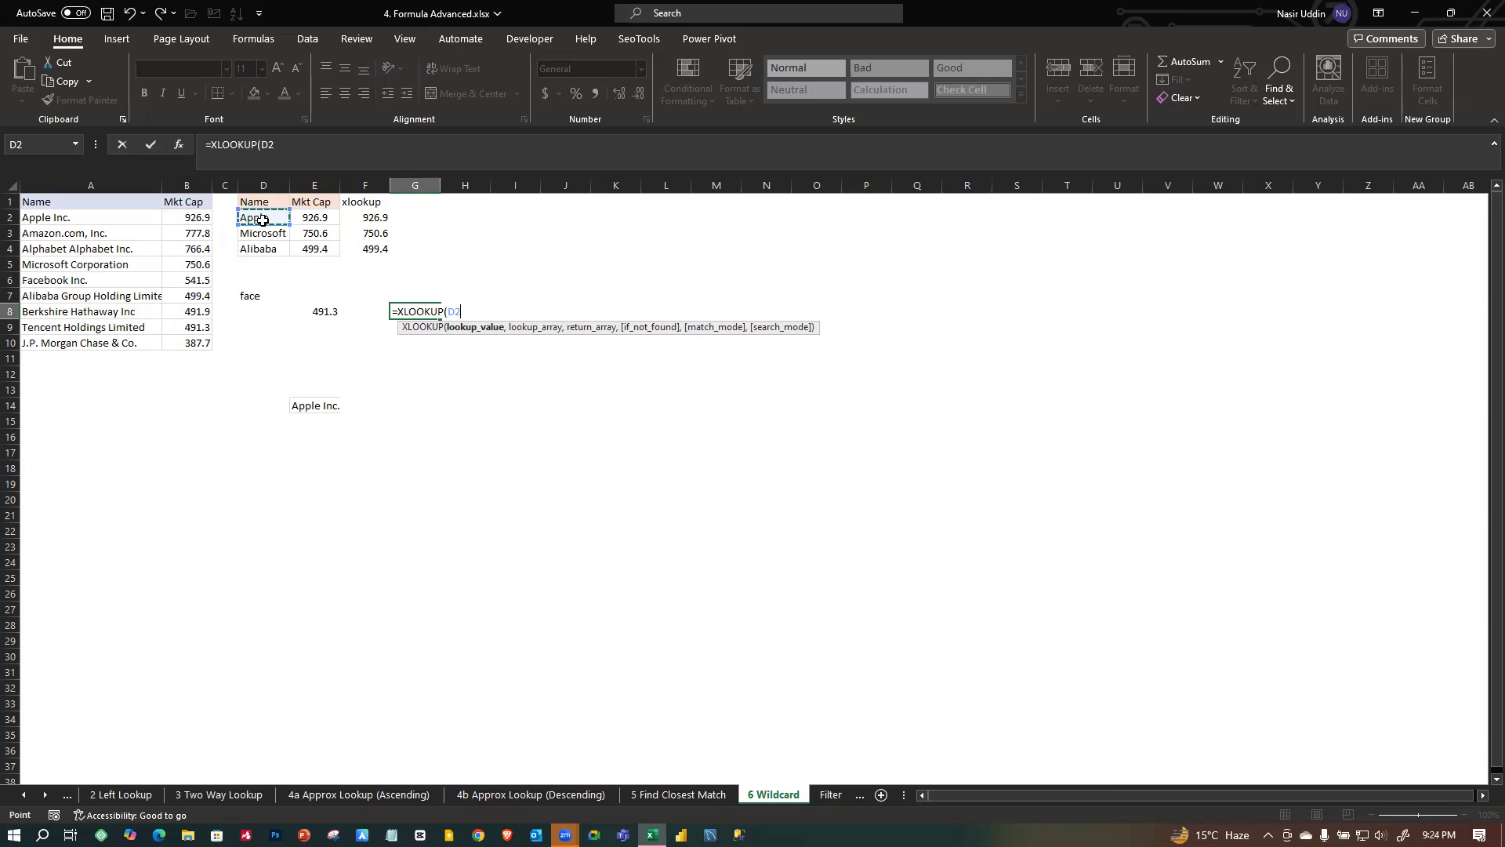
type("&")
type(",")
left_click_drag(36, 206, 72, 340)
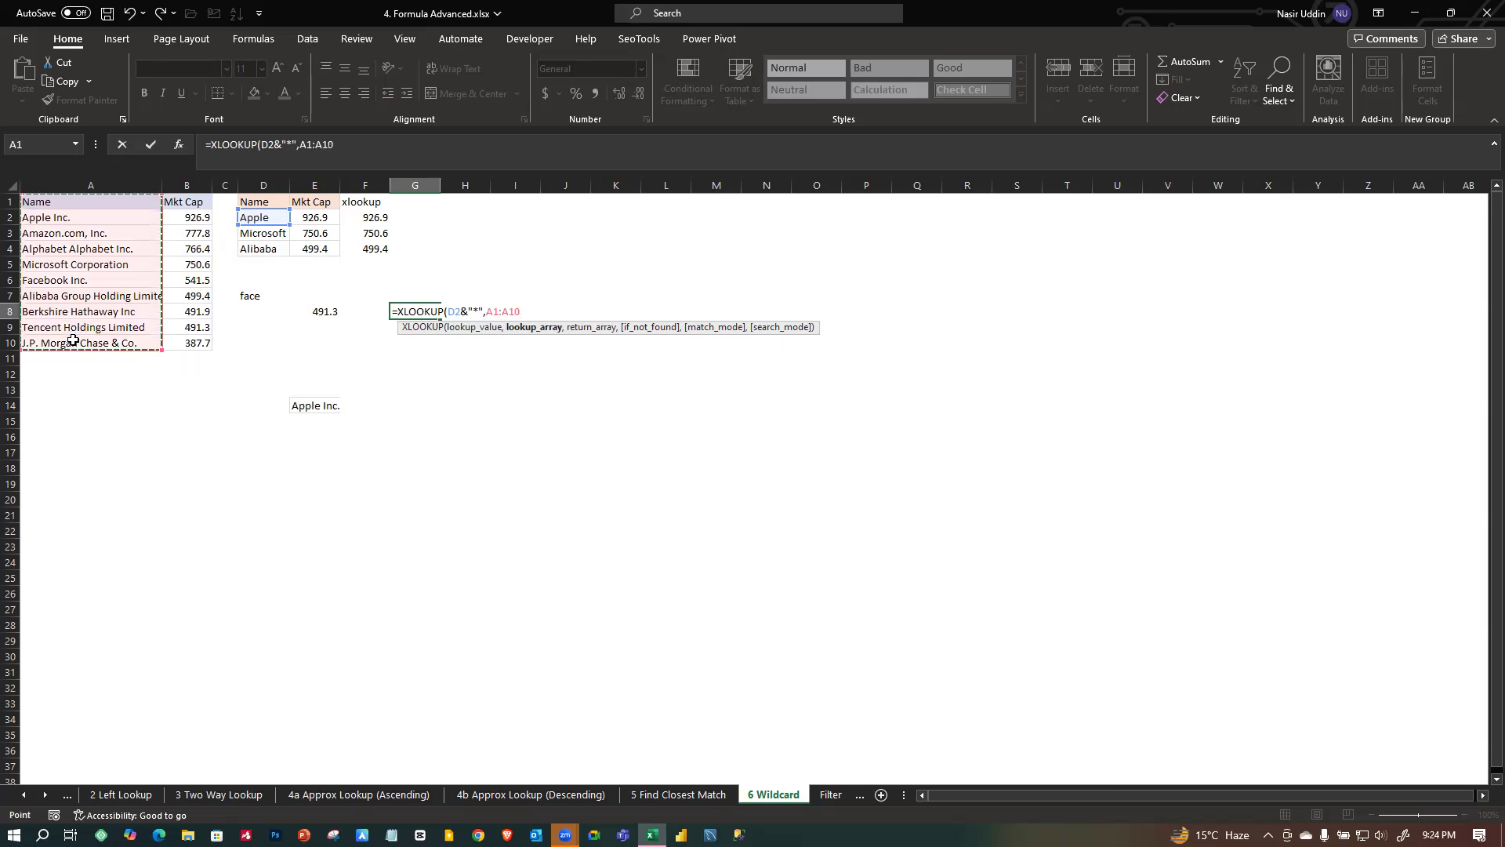
type(",")
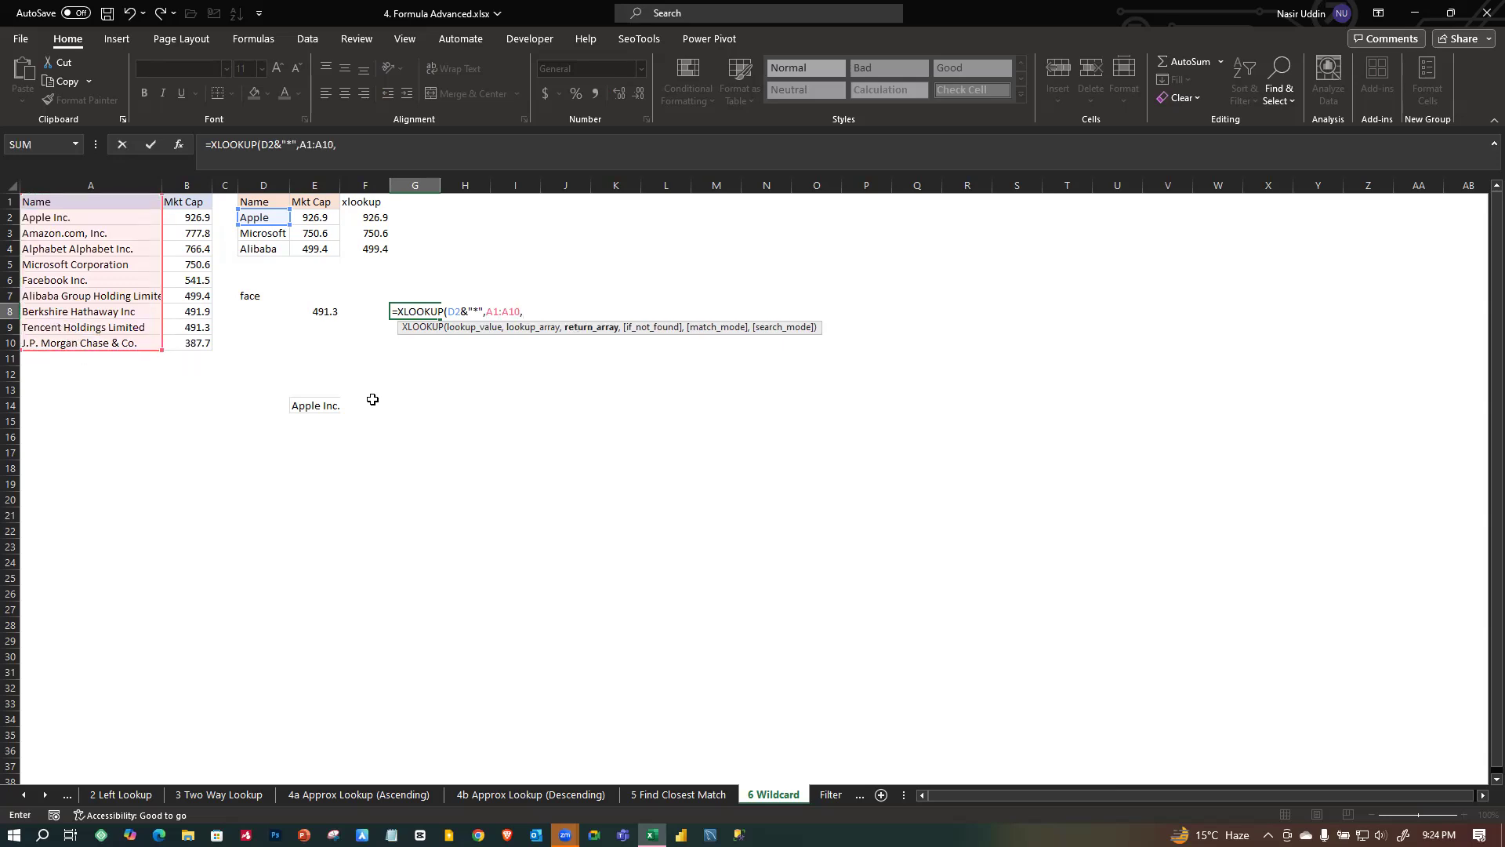
left_click(188, 204)
left_click_drag(198, 215, 210, 342)
type(",")
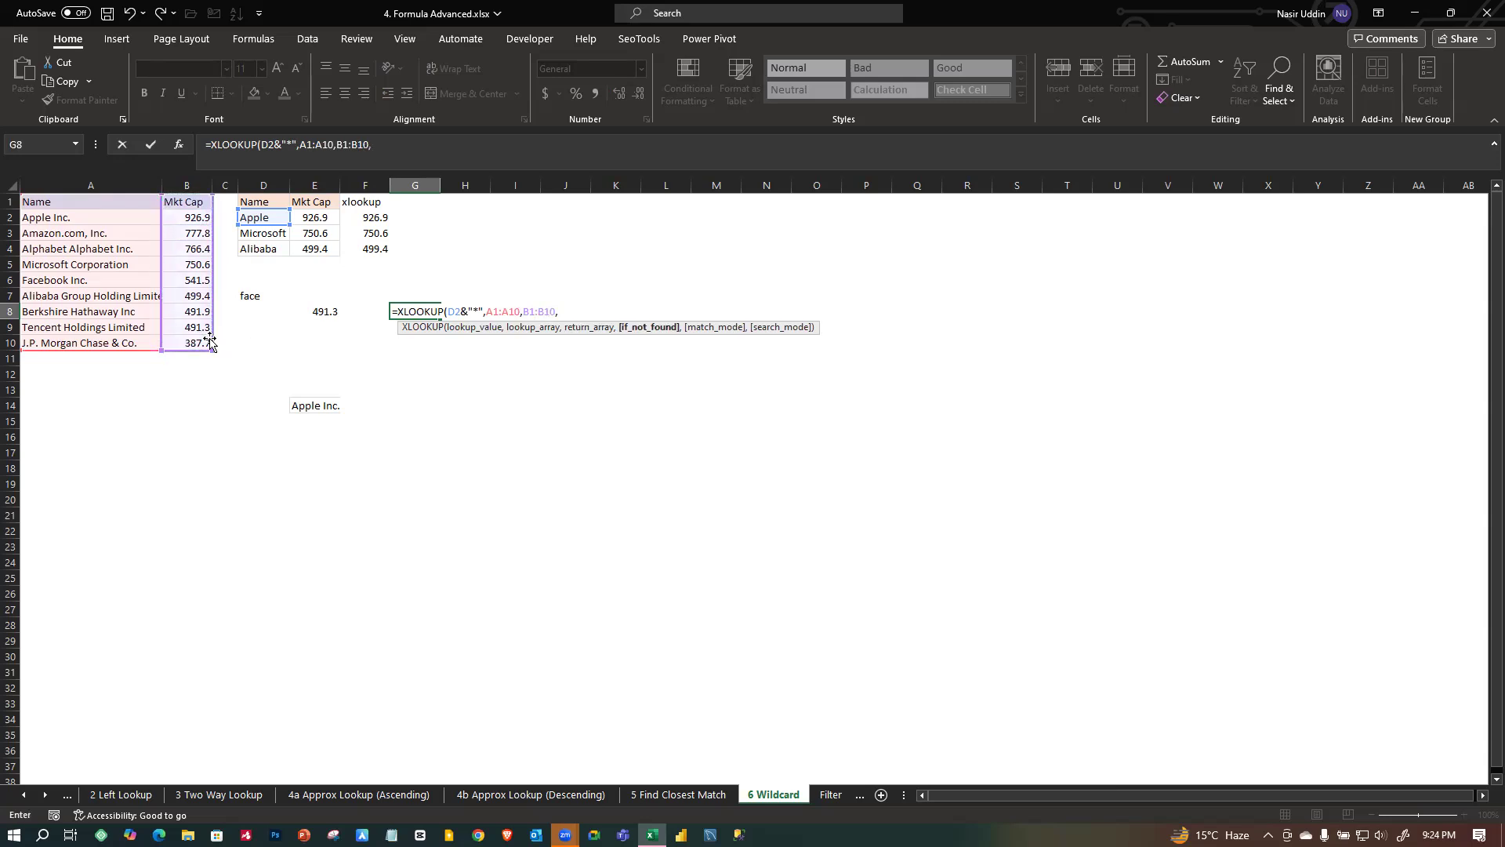
Leave the if_not_found argument empty, set the match mode to 2 - Wildcard character match, and complete the G8 formula.
type(",")
key("Down")
key("Down")
key("Down")
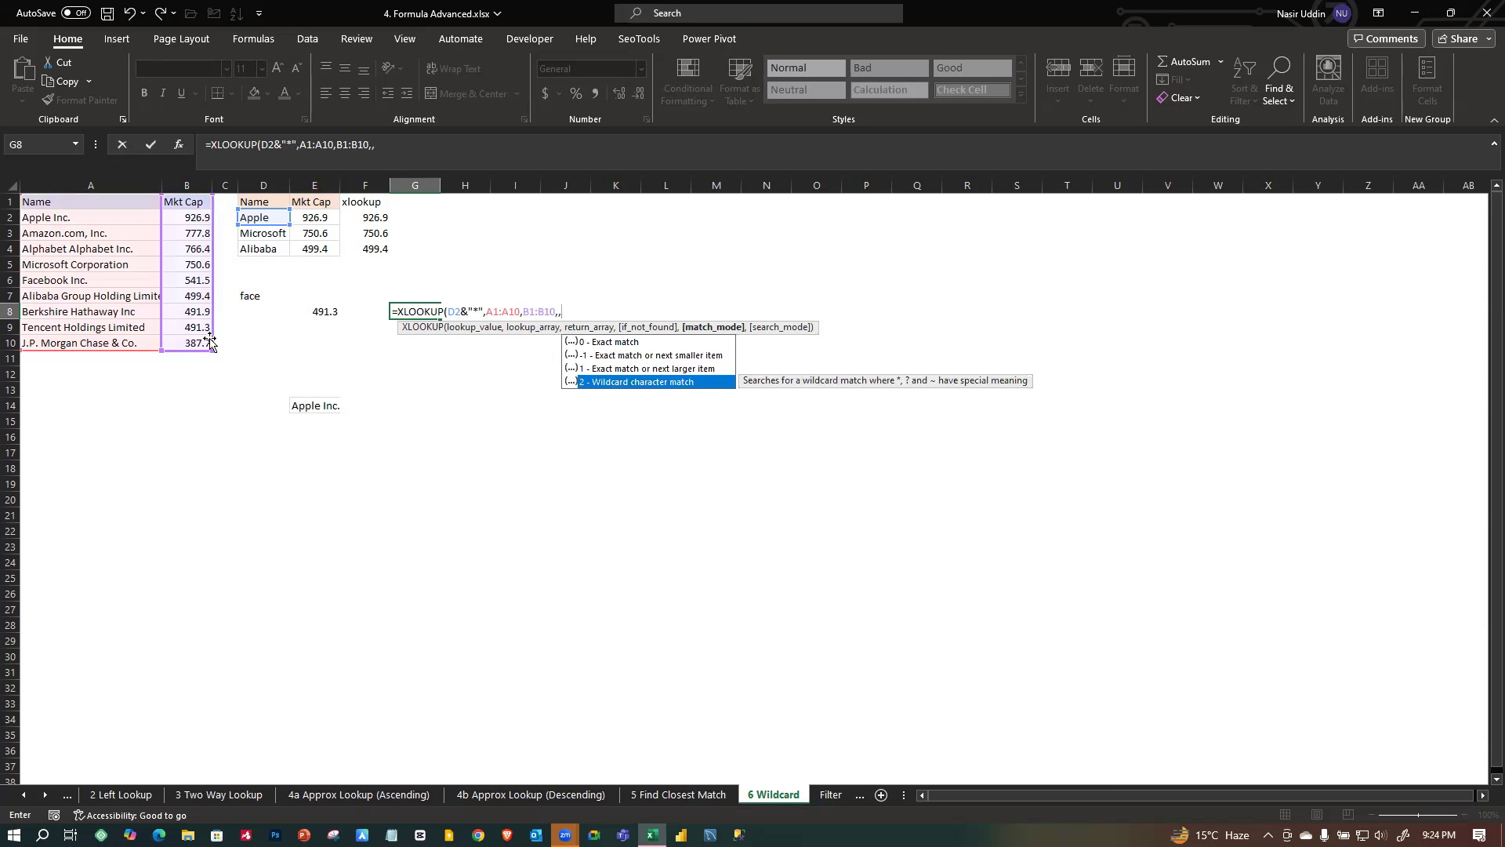
key("Tab")
type(")")
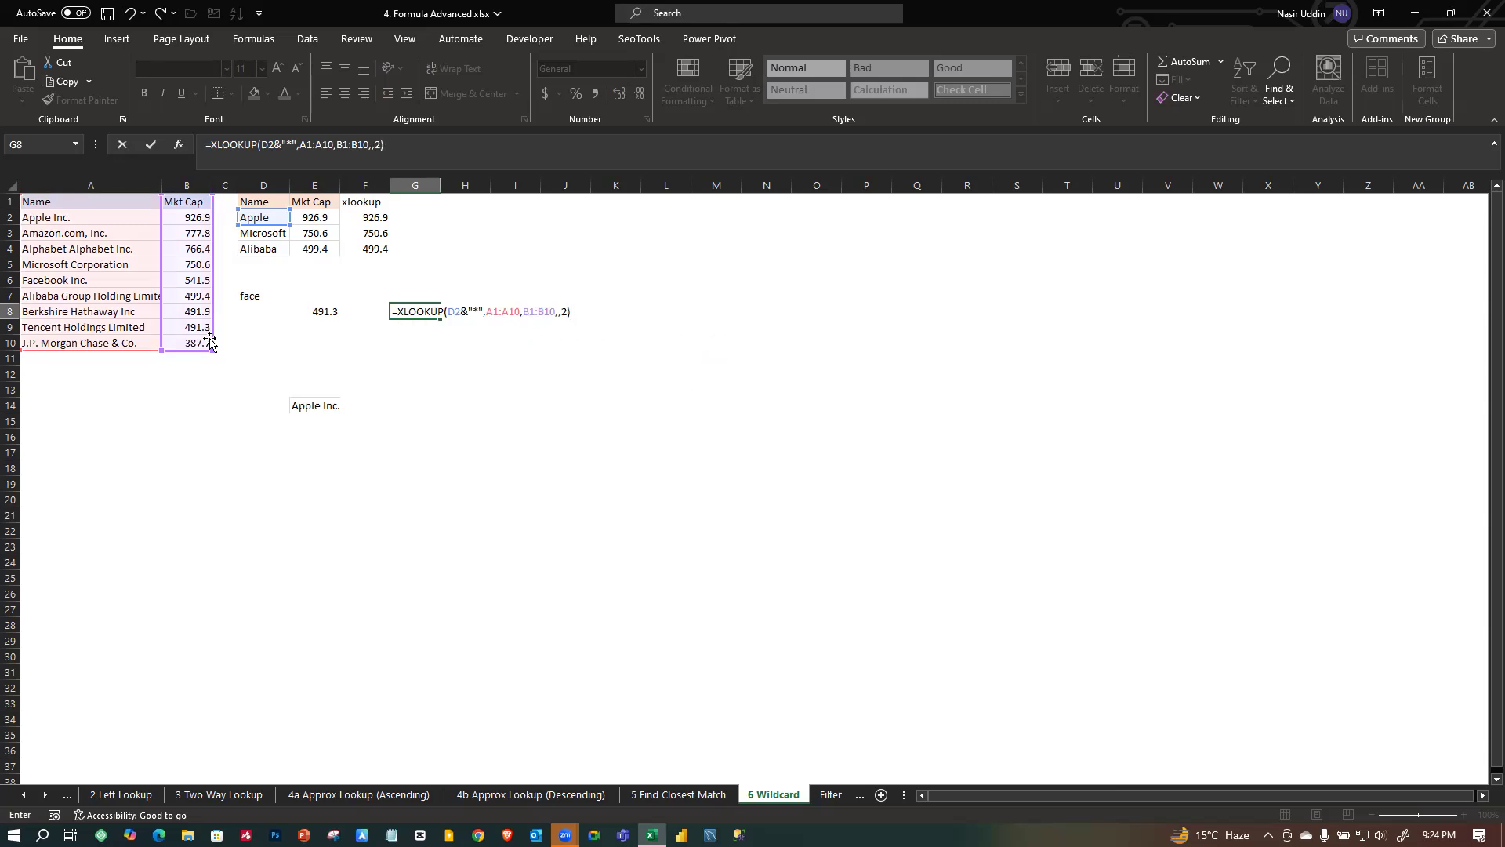
key("Return")
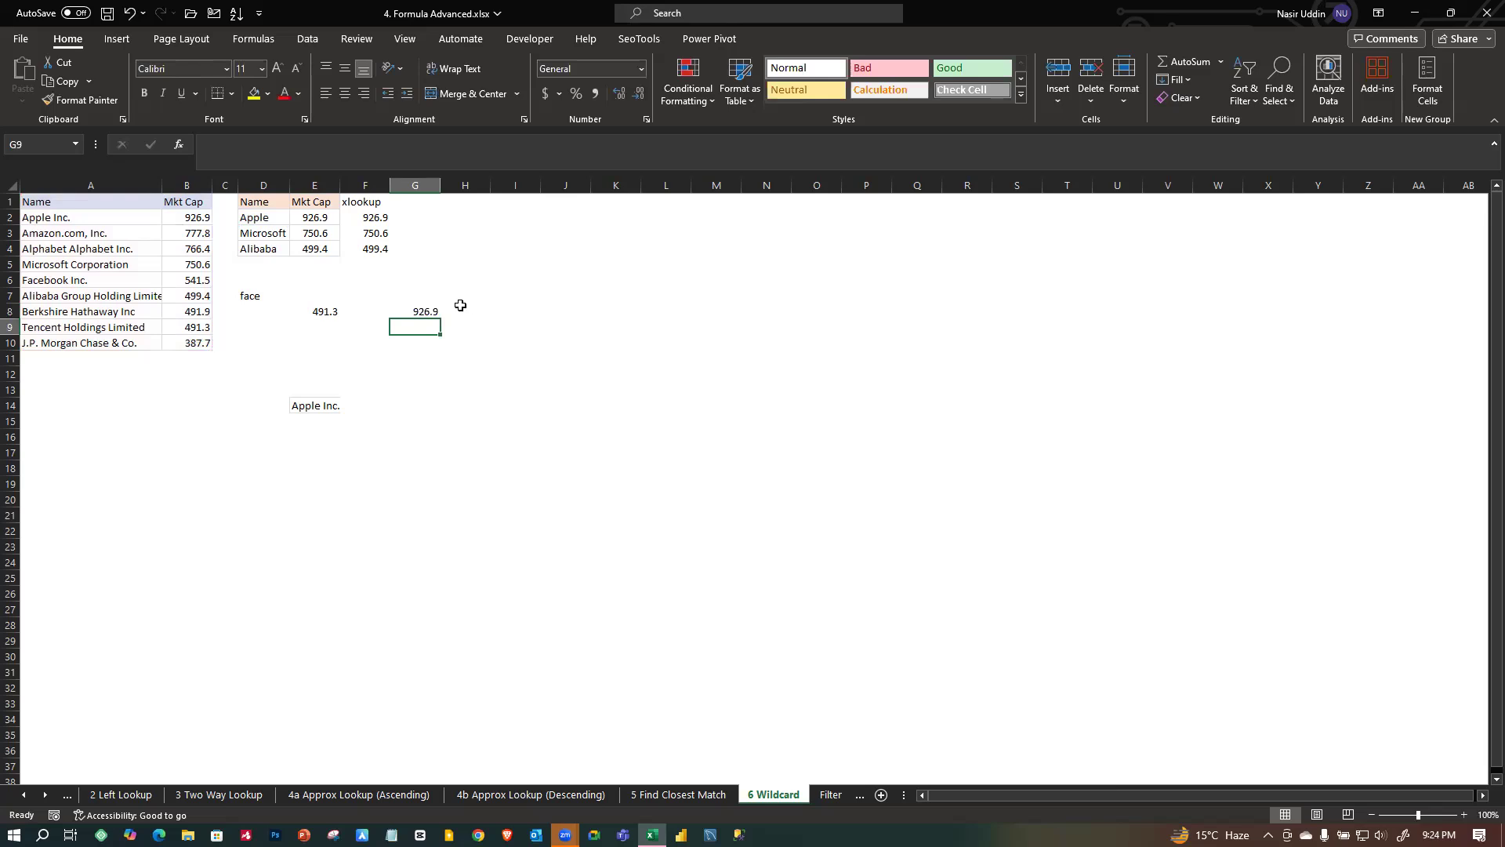
Review the wildcard XLOOKUP formula in G8 and compare its result with Apple's market cap in E2.
double_click(431, 309)
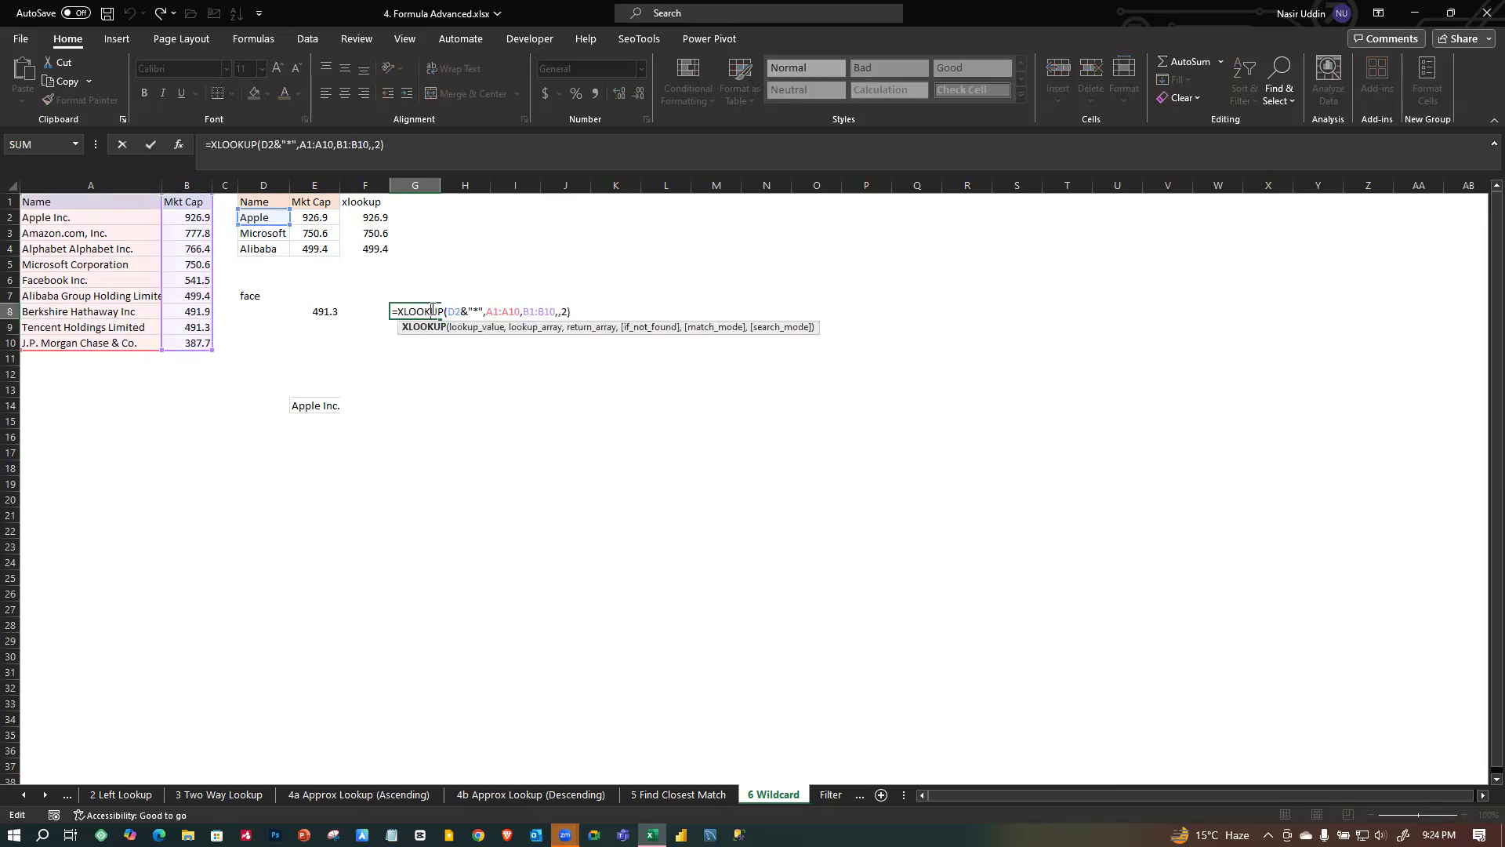
key("Return")
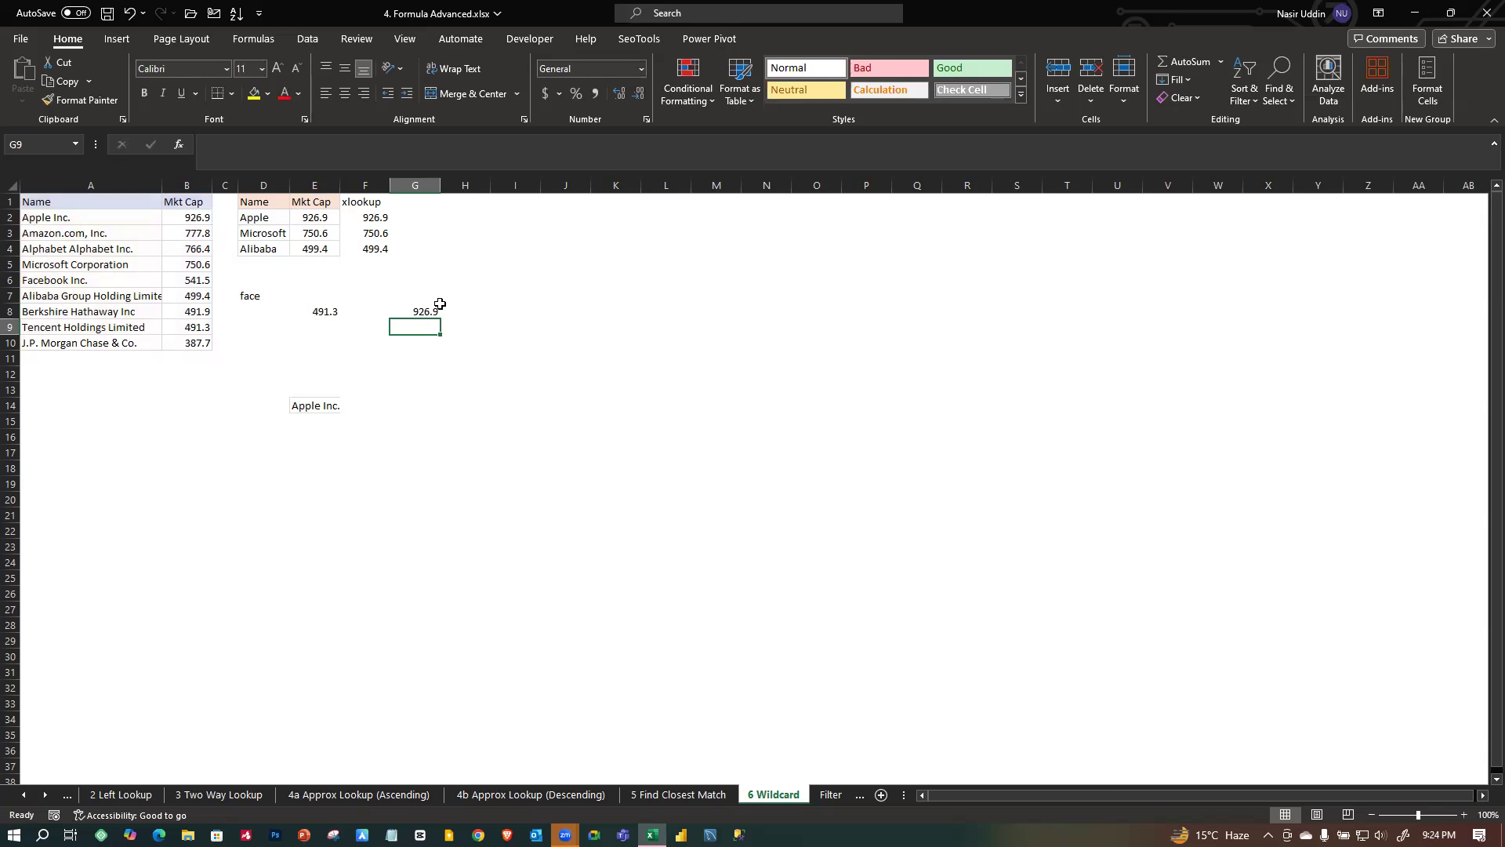
left_click(313, 219)
left_click(426, 311)
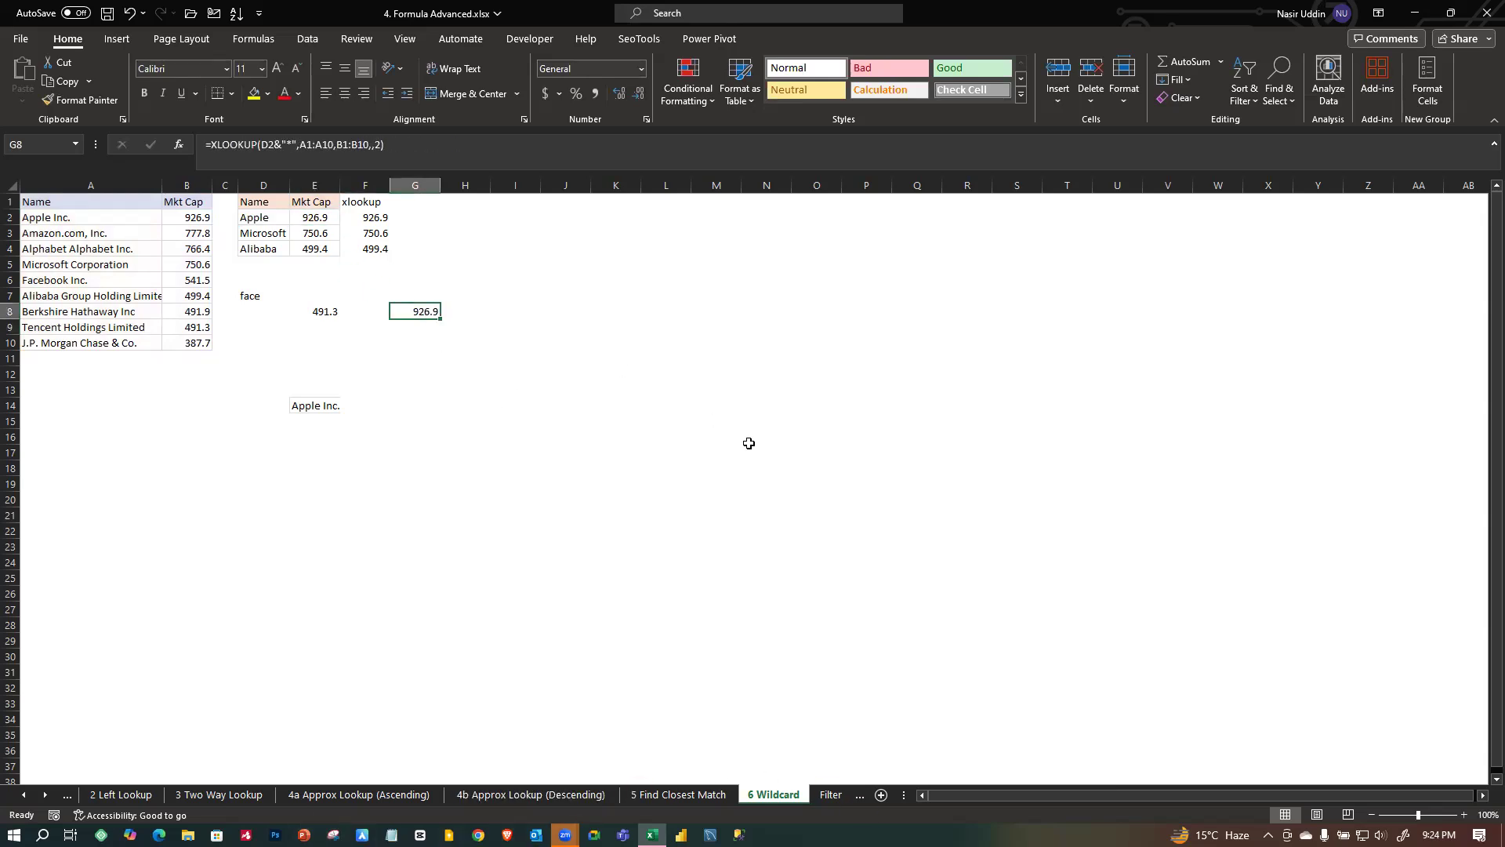
left_click(593, 361)
left_click(315, 437)
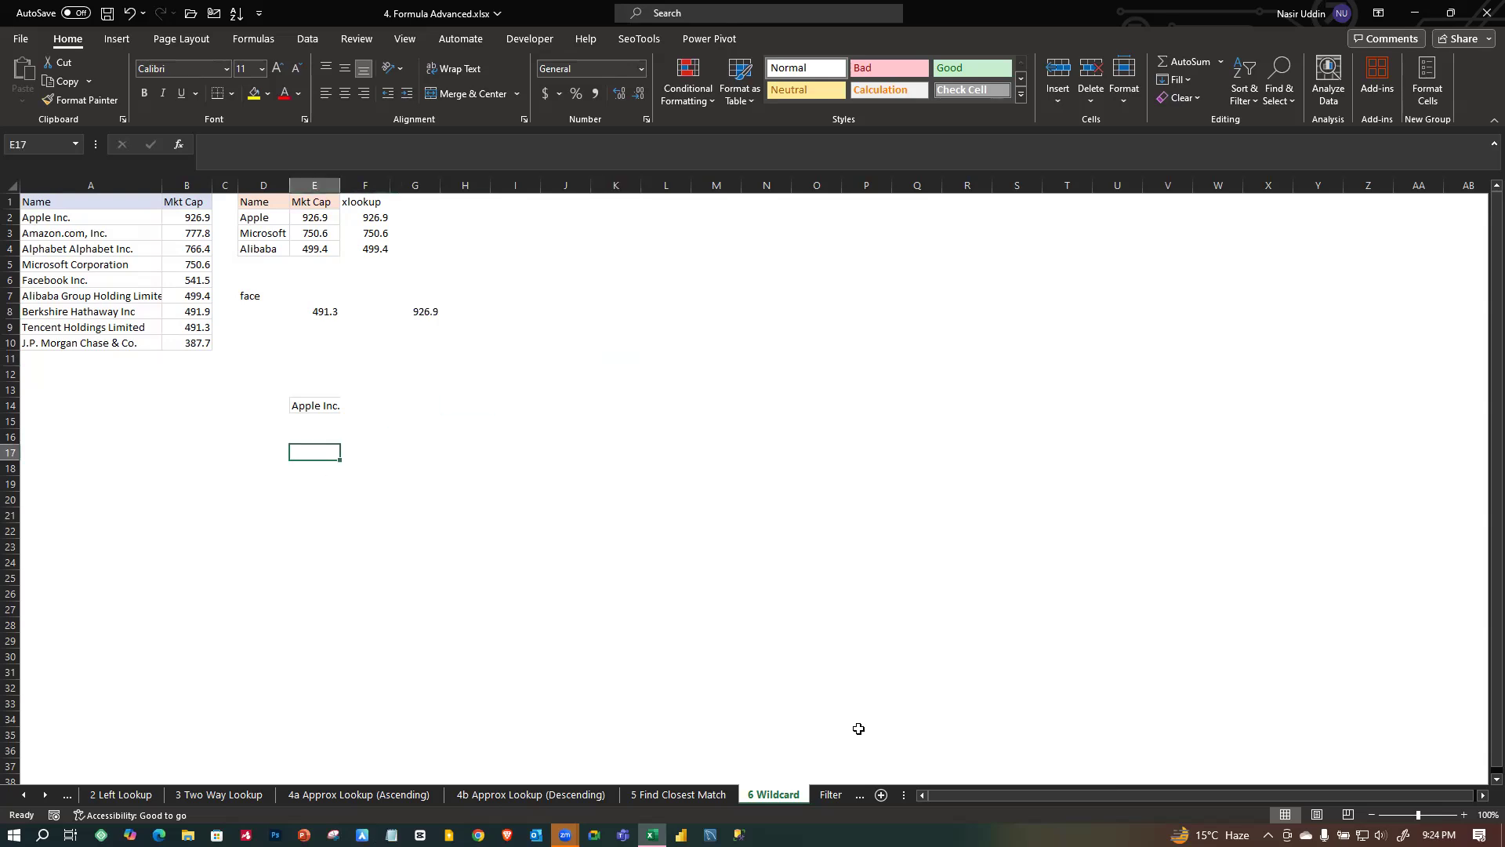
Look through the earlier lookup example sheets and return to the 6 Wildcard sheet.
left_click(679, 794)
left_click(592, 794)
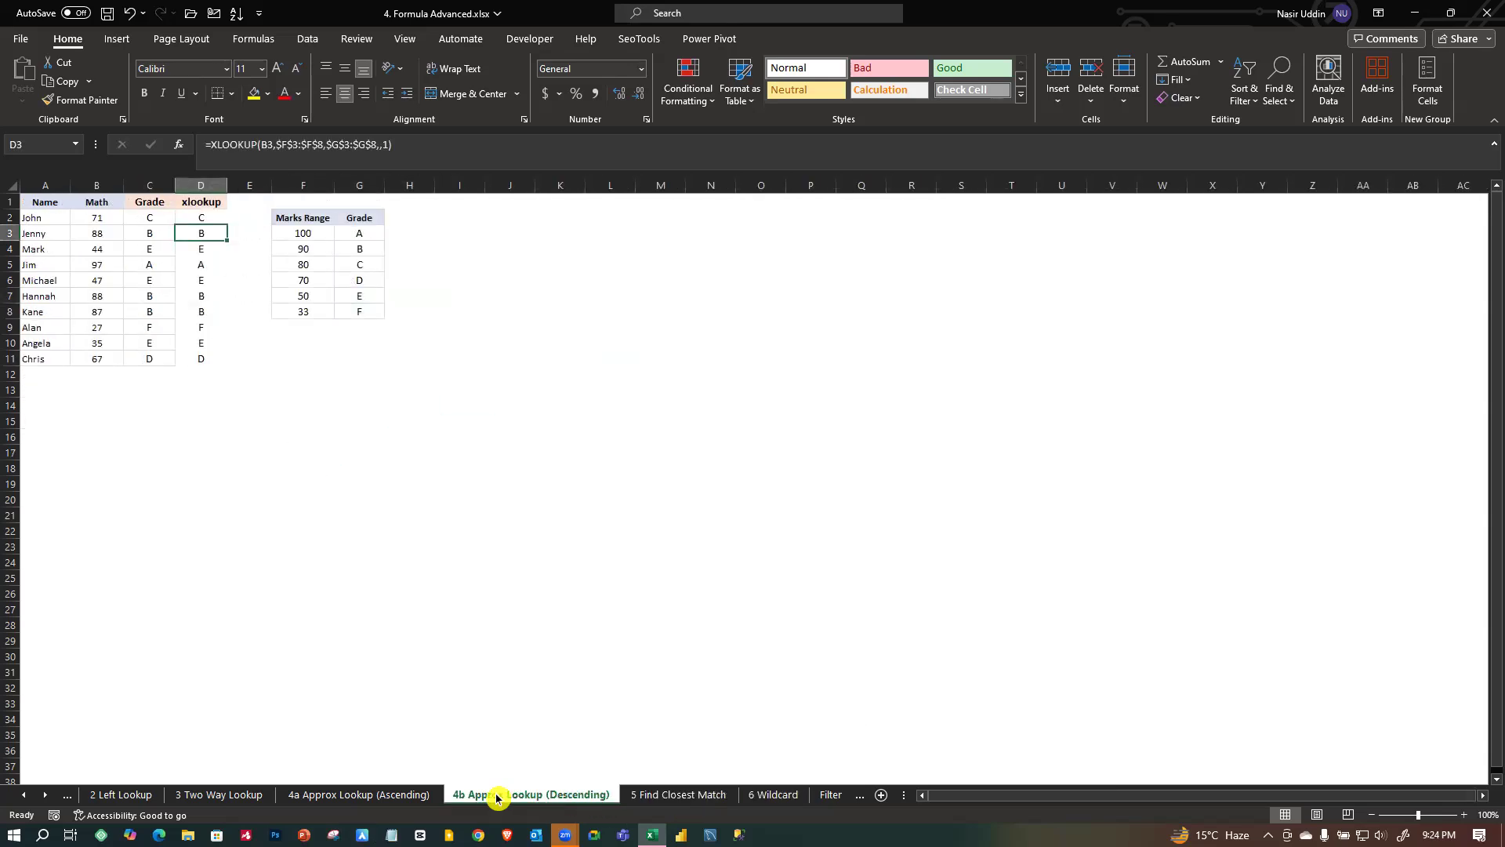
left_click(384, 794)
left_click(219, 794)
left_click(141, 795)
left_click(66, 794)
left_click(219, 795)
left_click(337, 795)
left_click(443, 794)
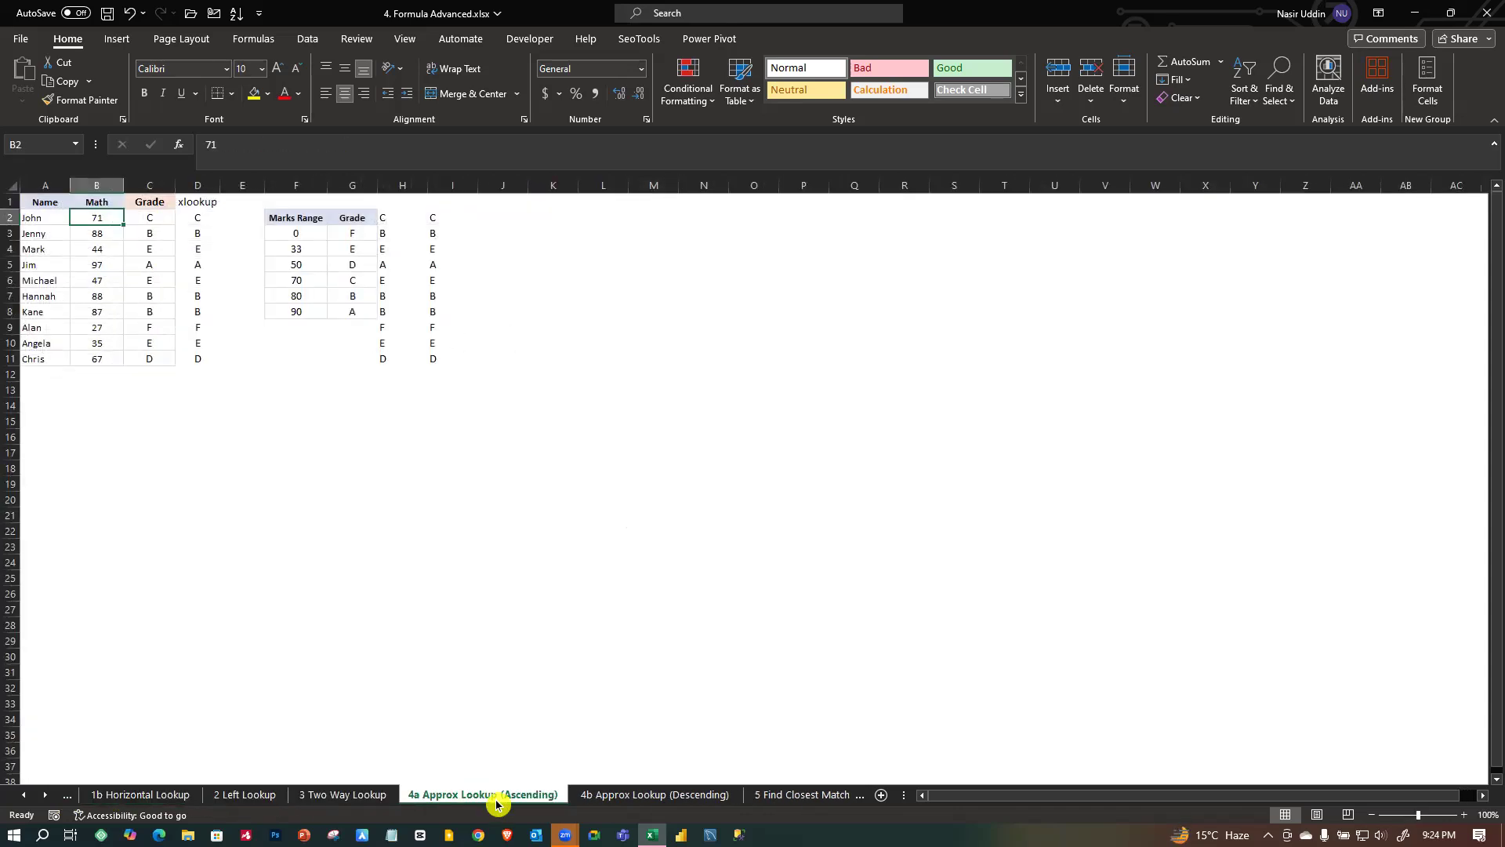
left_click(686, 794)
left_click(773, 794)
left_click(774, 794)
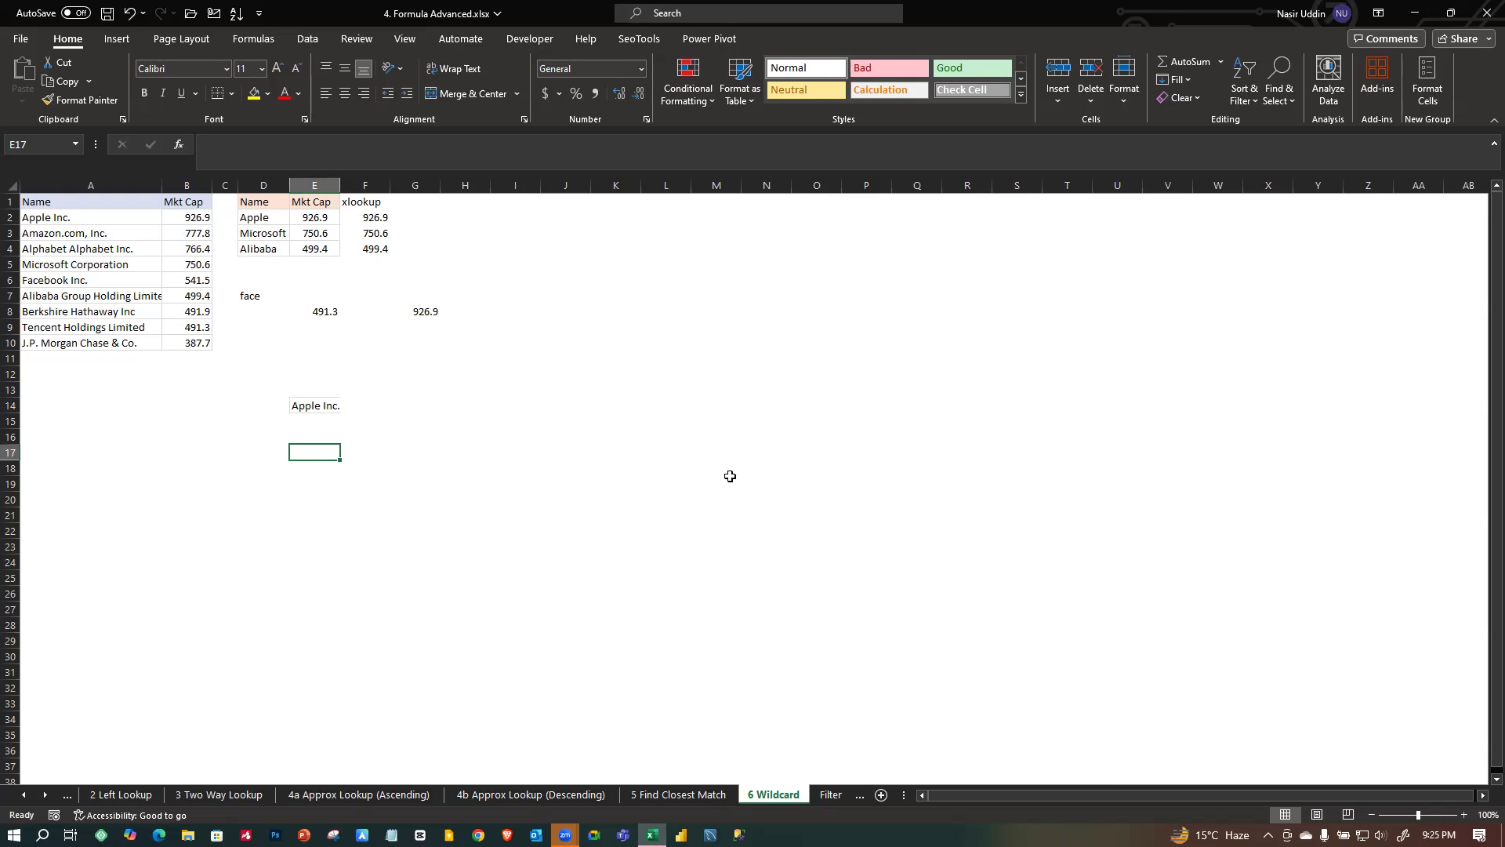
Switch to the Filter sheet and examine its five filtering tasks and the FILTER formulas behind their results.
left_click(831, 794)
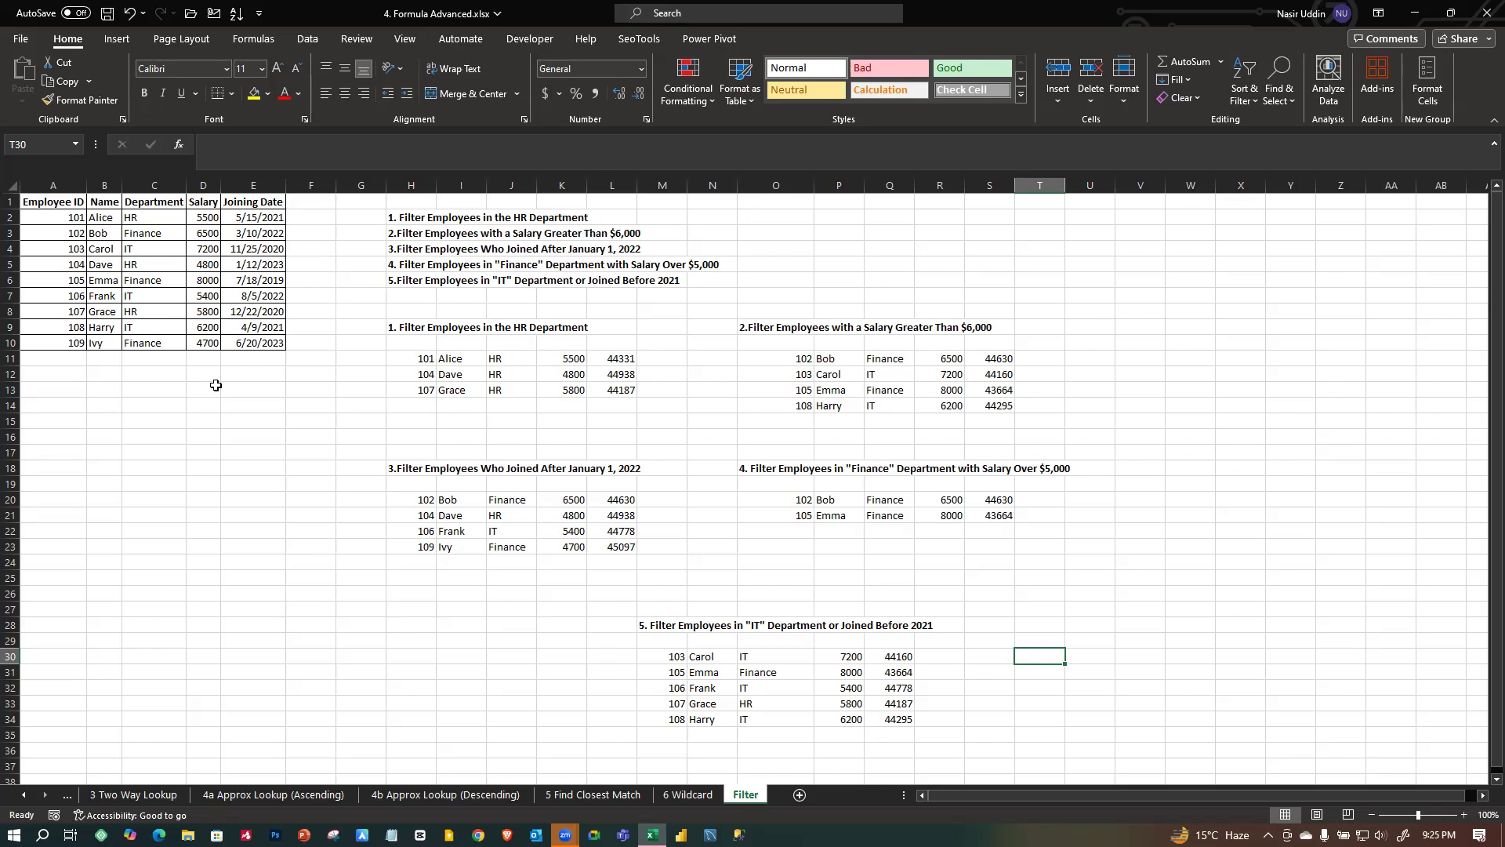
left_click_drag(414, 219, 415, 274)
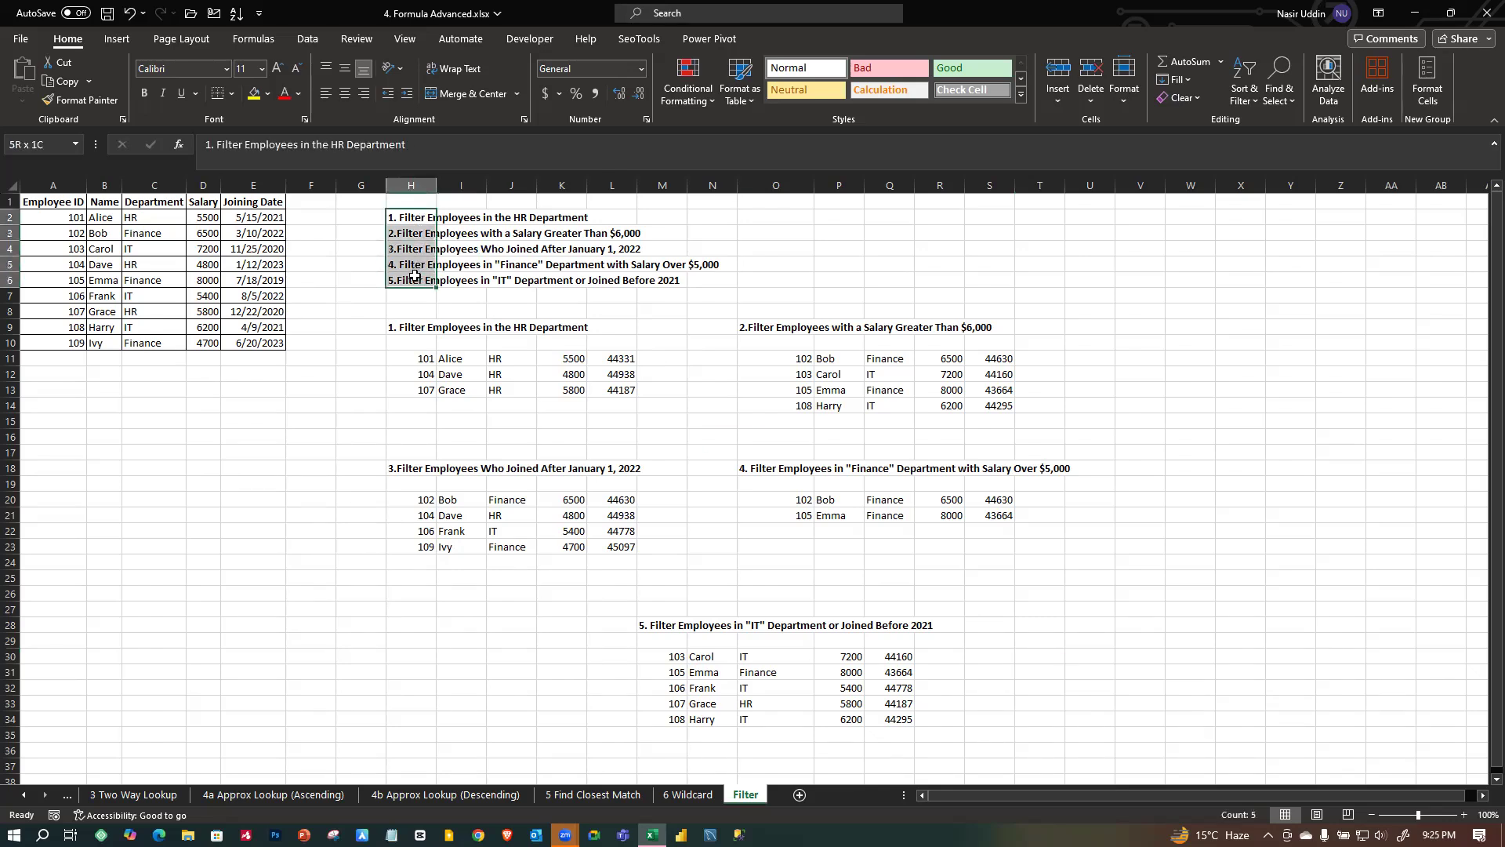
left_click(303, 377)
left_click(395, 343)
left_click(502, 379)
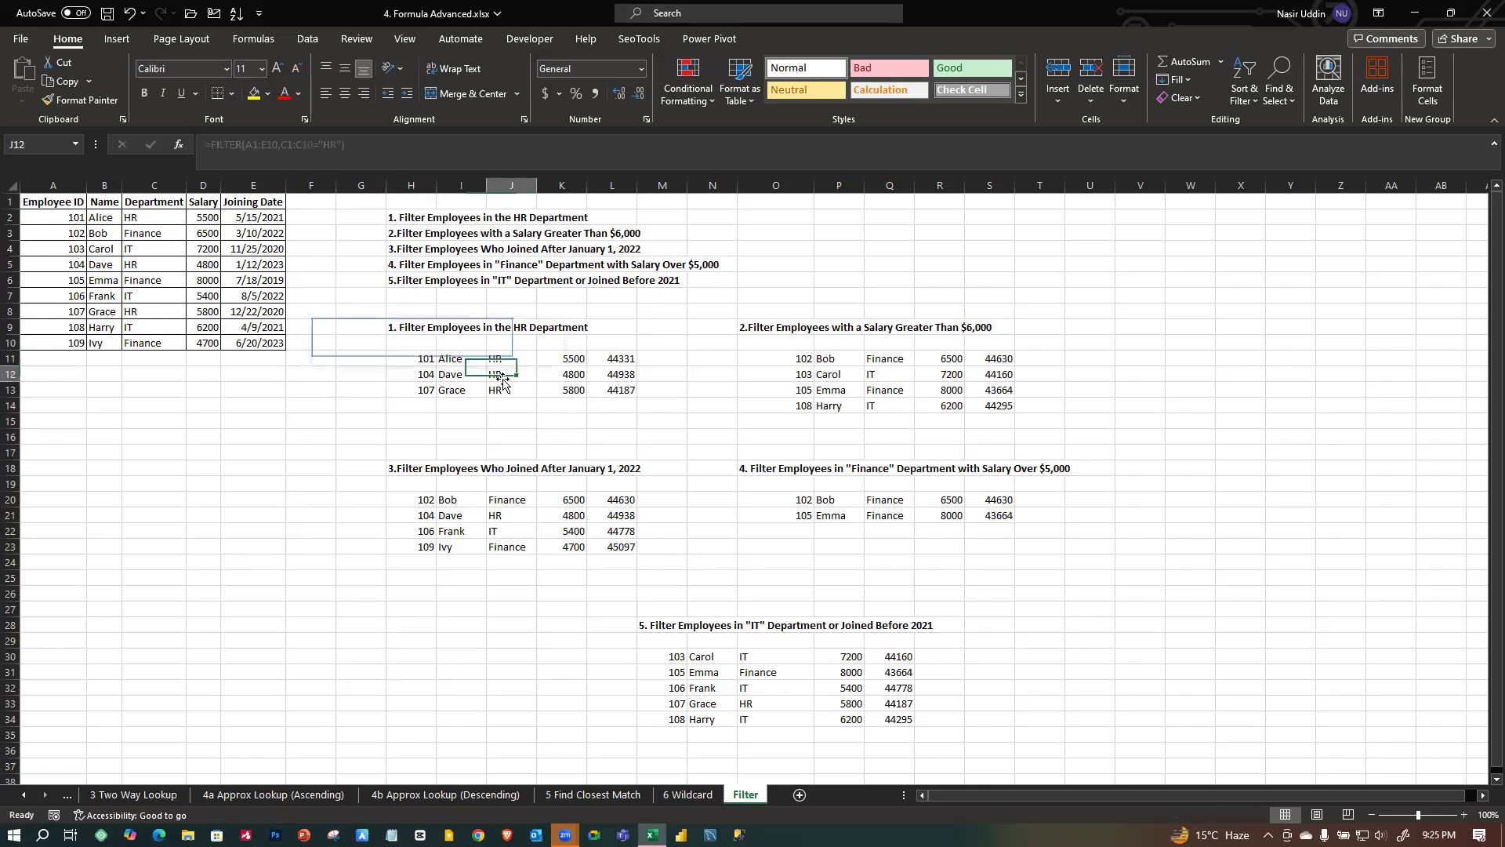
left_click(780, 359)
left_click(780, 500)
left_click(529, 521)
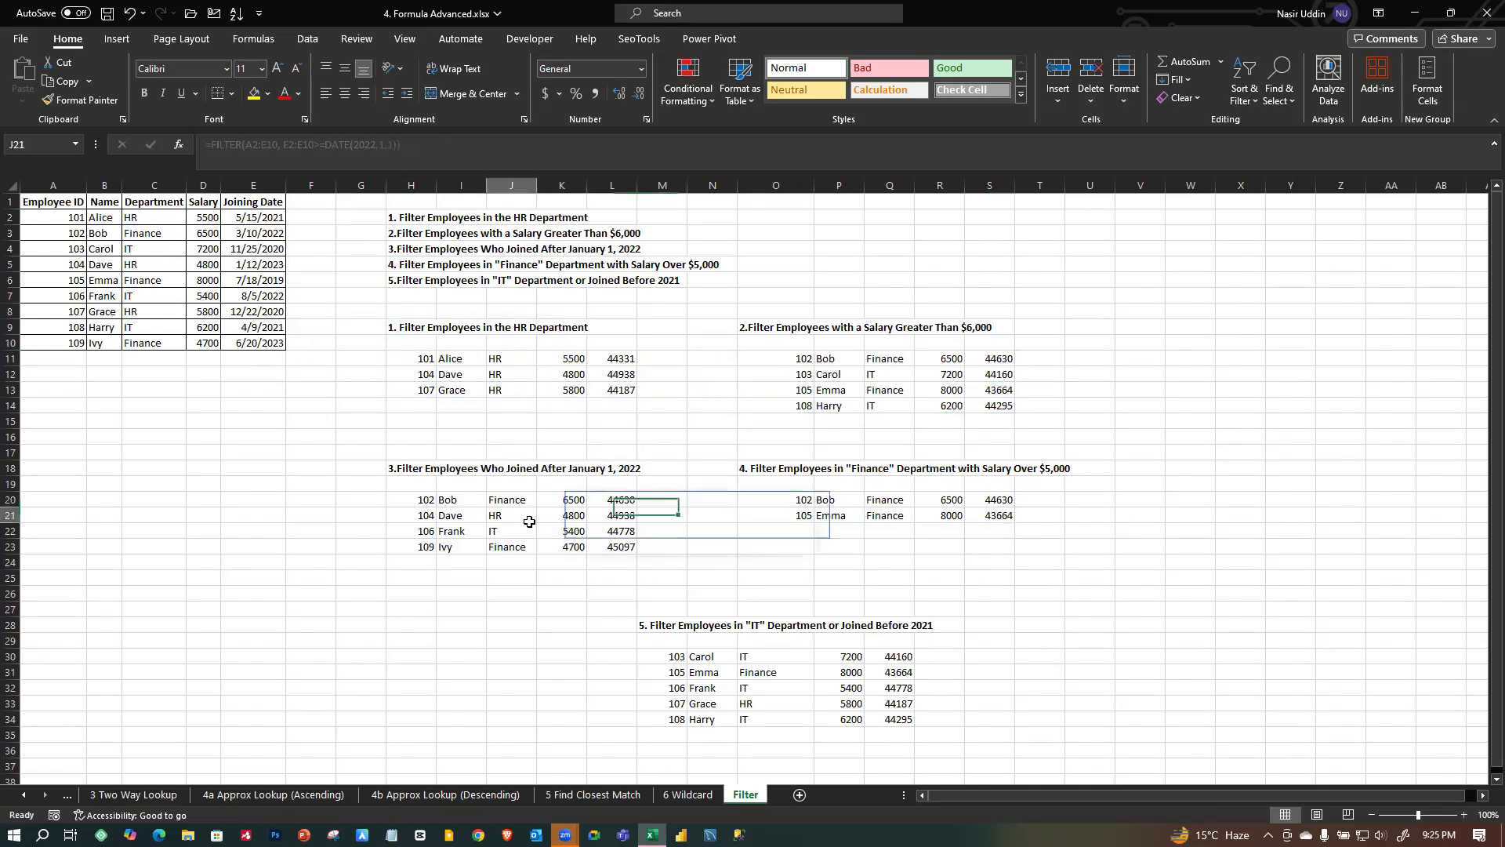
left_click(699, 677)
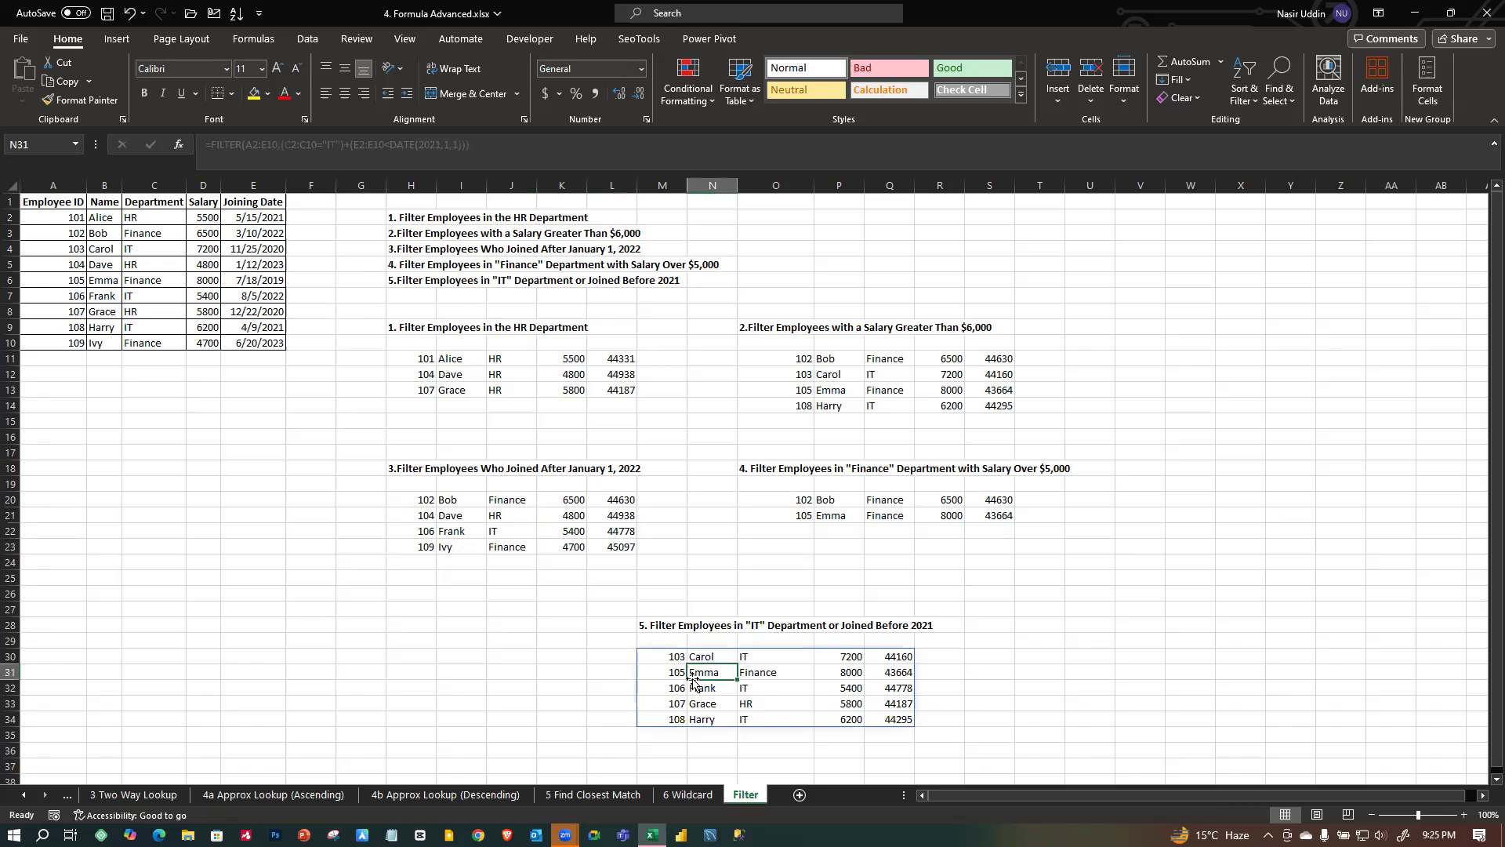
left_click(433, 265)
left_click(444, 358)
left_click(1136, 284)
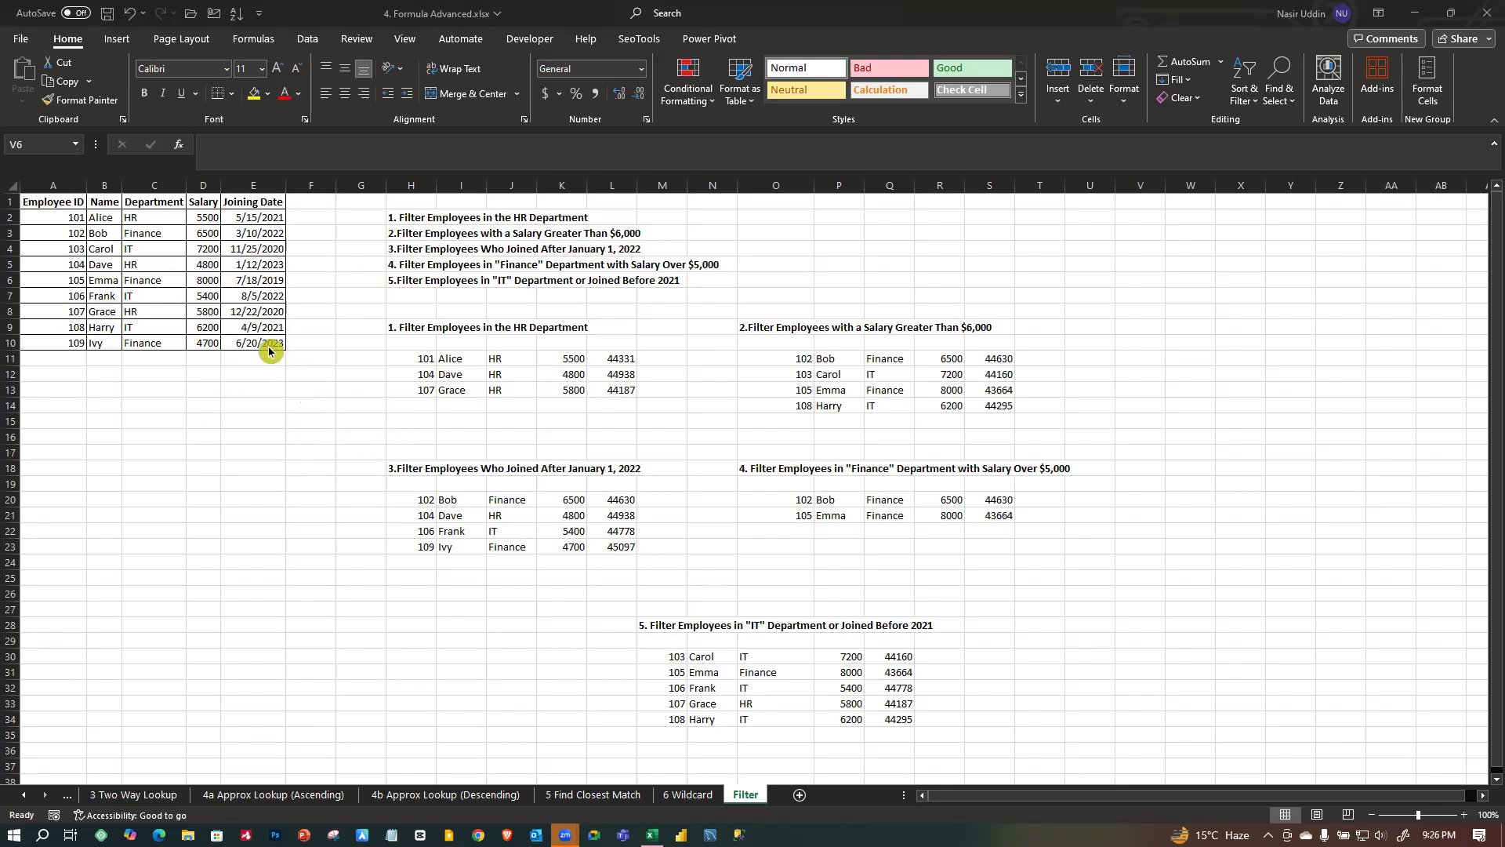
Examine the employee table in A1:E10, including its ID, name, department, salary and joining date columns.
left_click(43, 211)
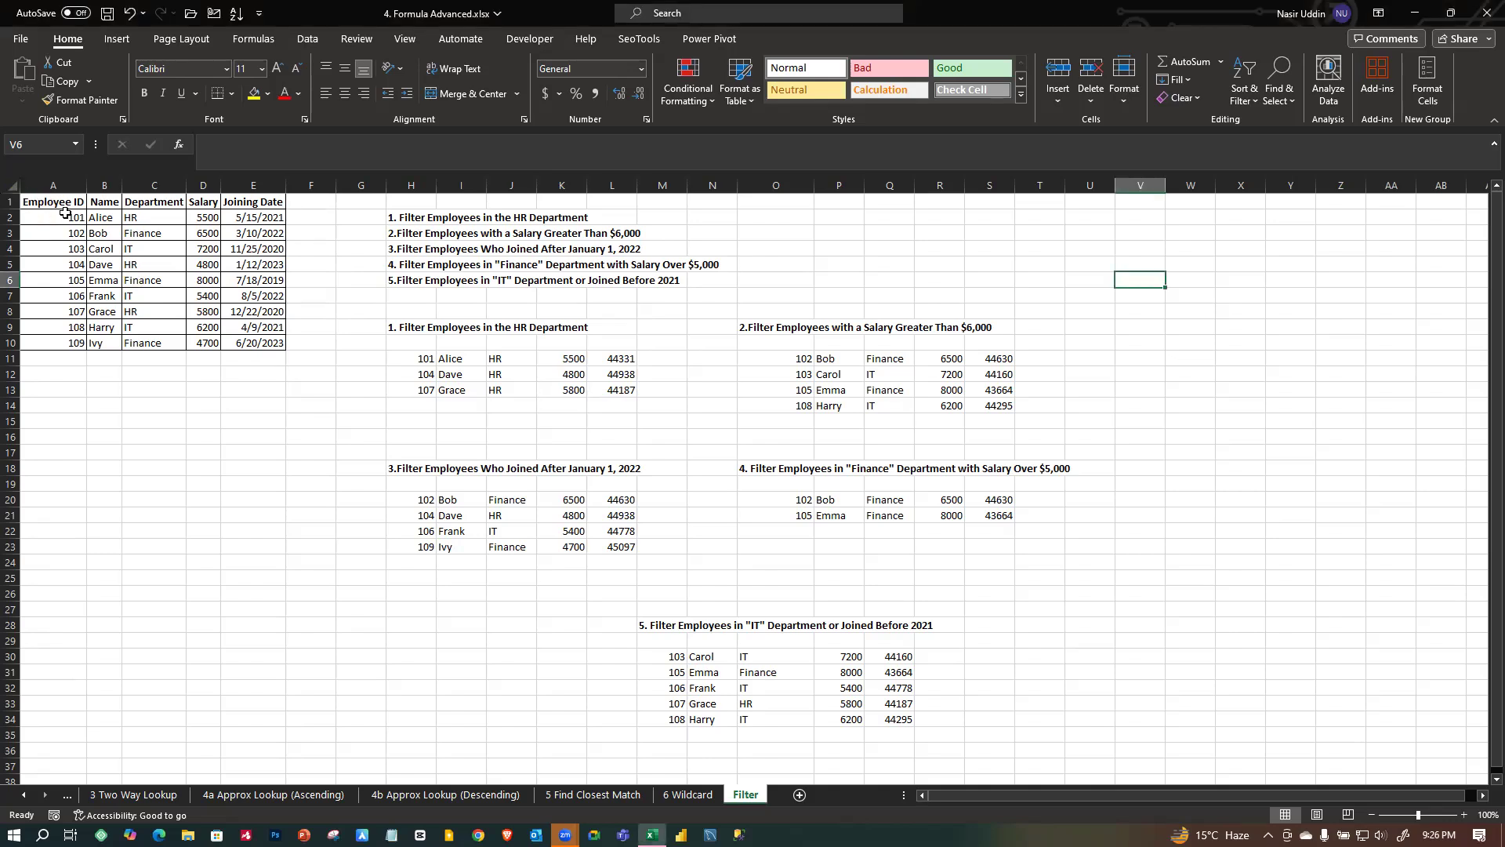
left_click(176, 406)
left_click_drag(47, 202, 275, 343)
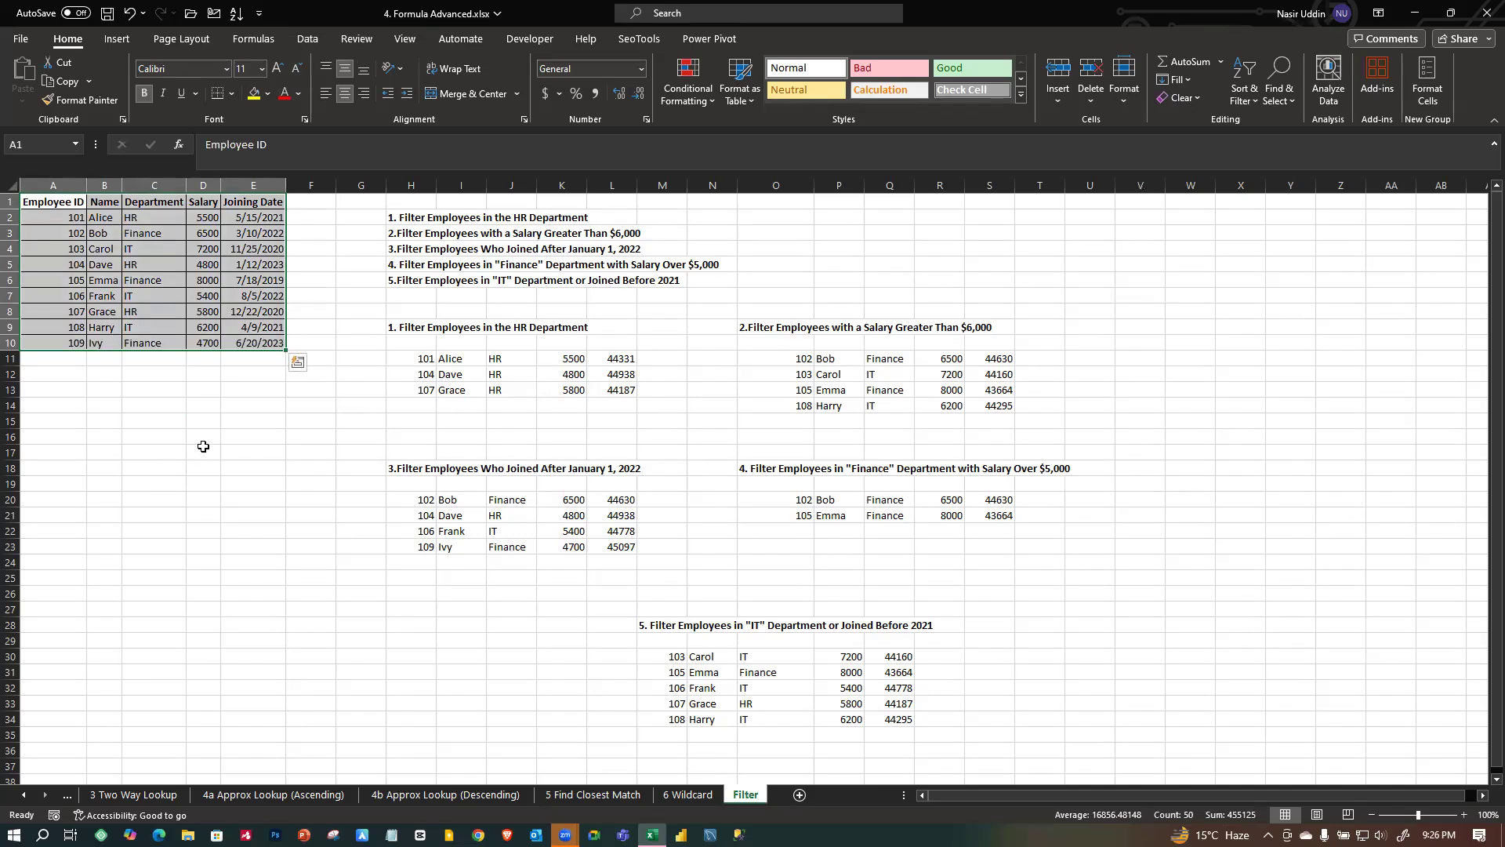
left_click_drag(186, 184, 186, 184)
double_click(221, 185)
left_click(227, 424)
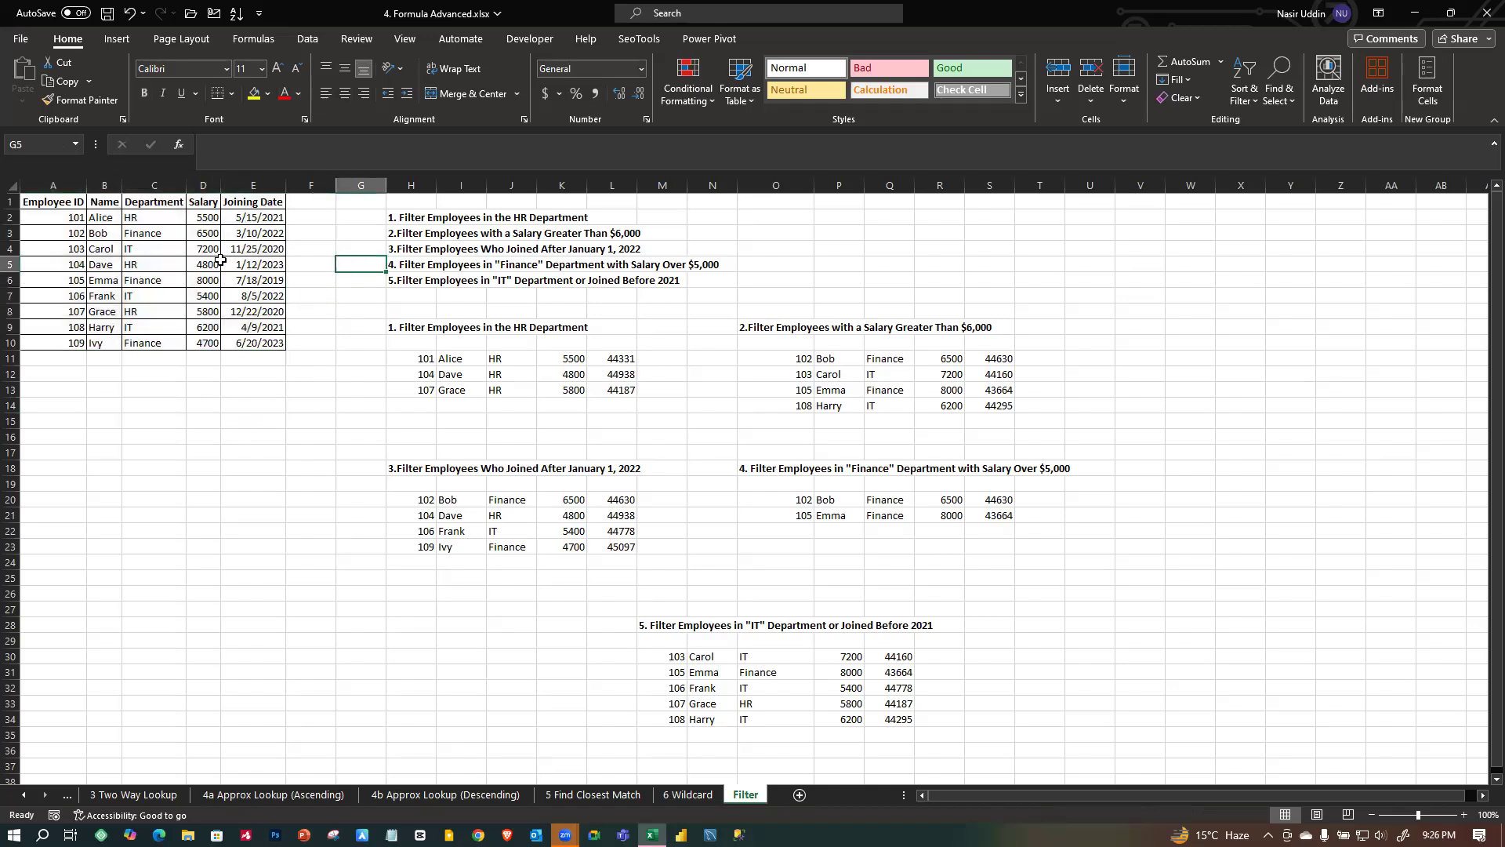
Add filter controls to the employee table's header row A1:E1.
left_click_drag(40, 202, 237, 203)
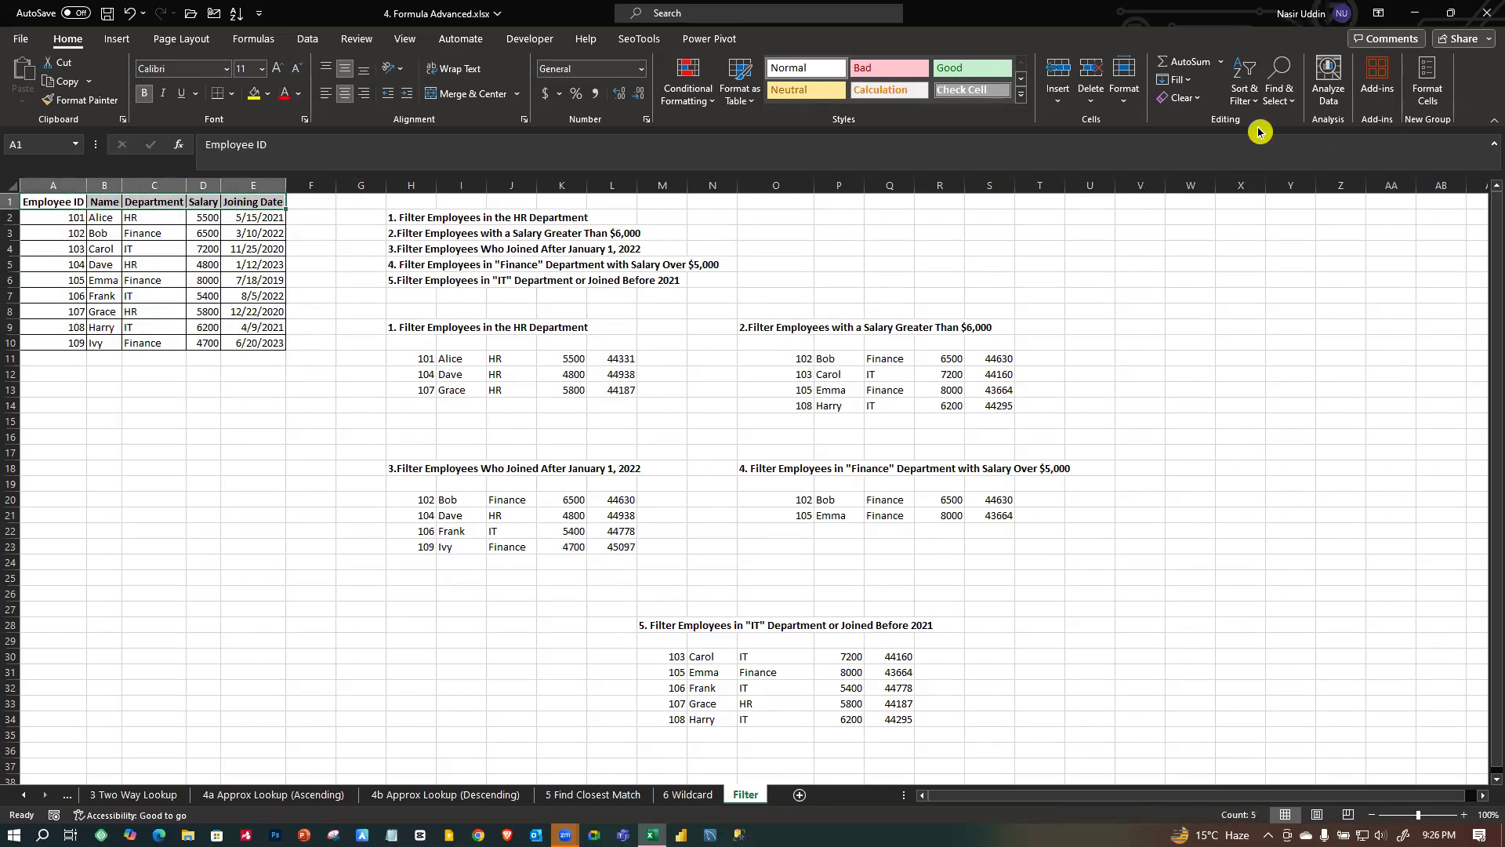
left_click(1248, 92)
left_click(1282, 198)
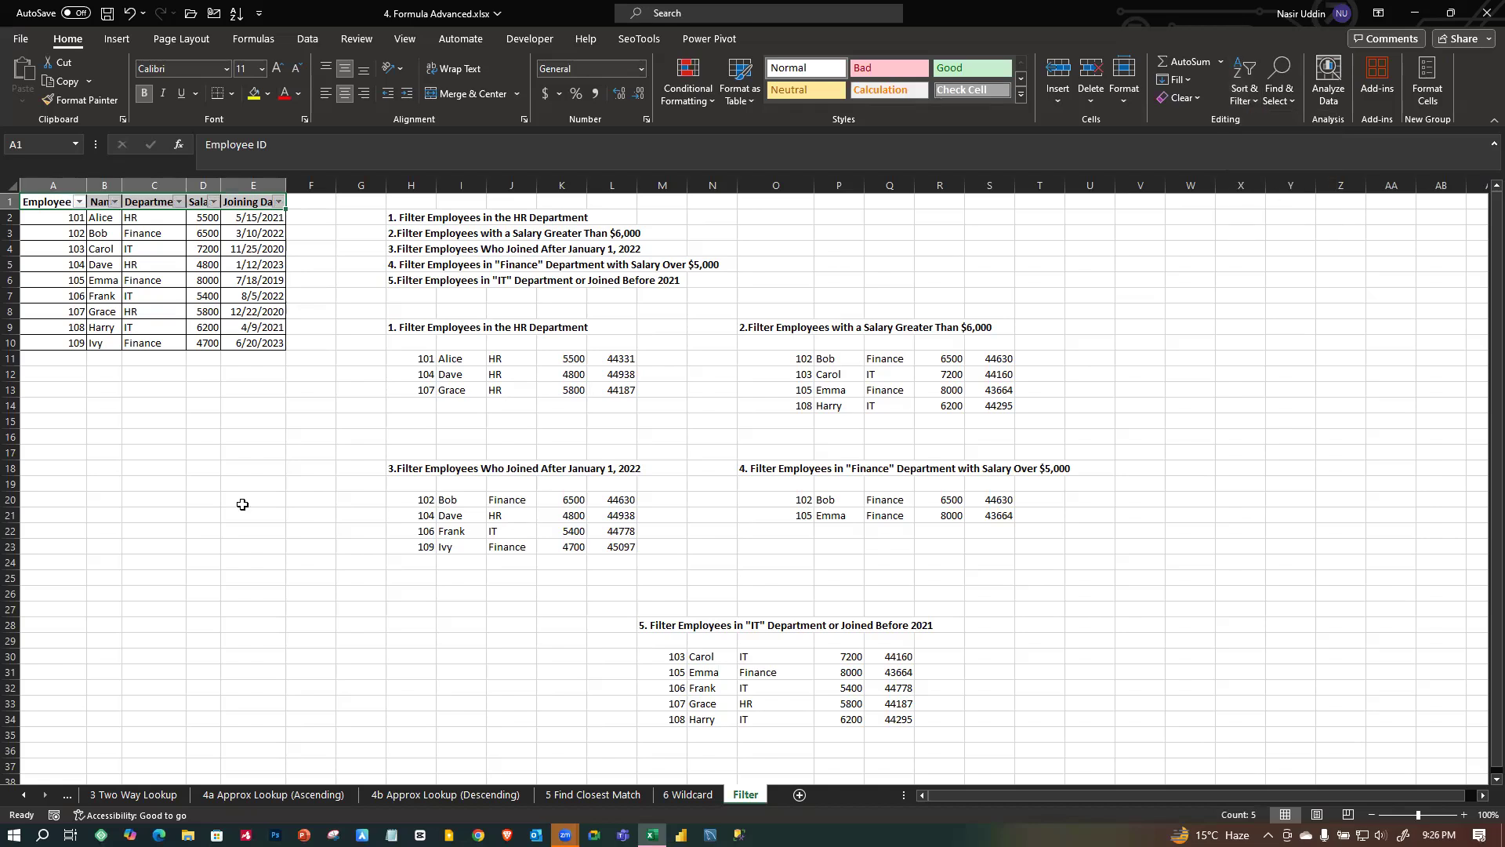
left_click(166, 388)
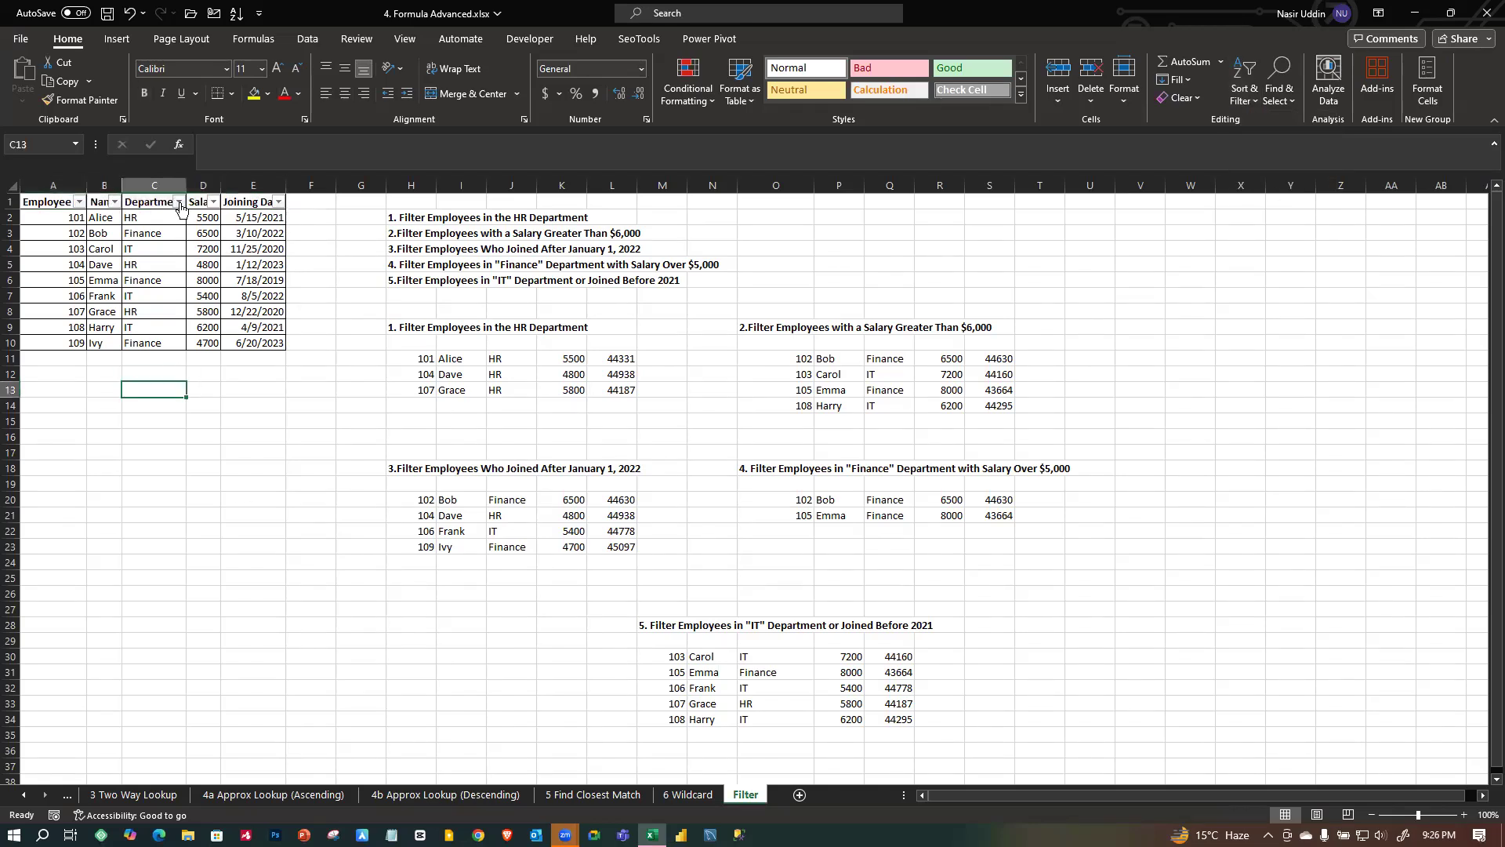
Filter the Department column to show only HR employees, and clear that filter.
left_click(179, 203)
left_click(47, 434)
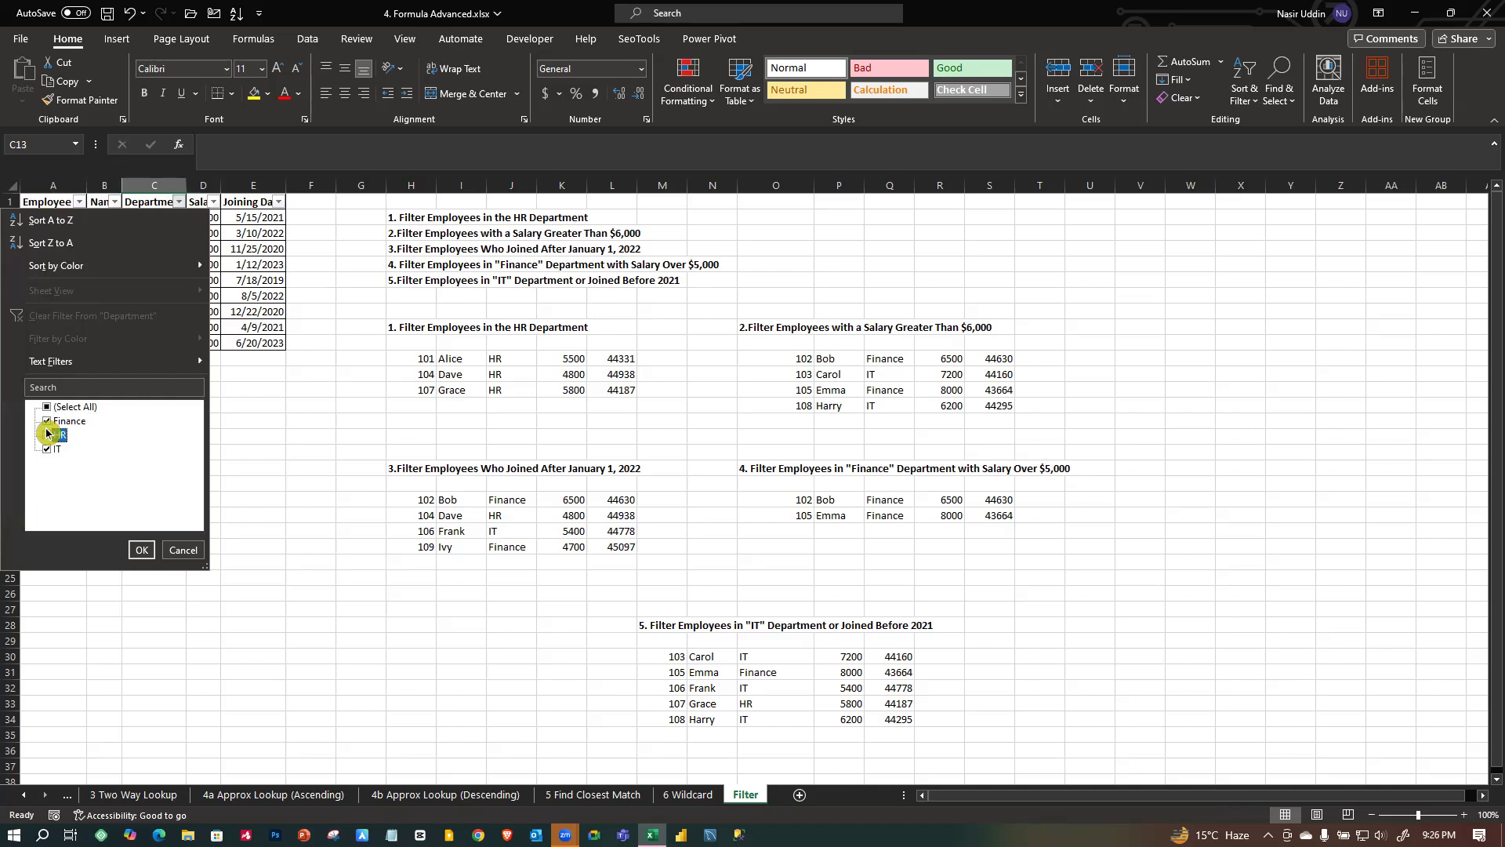
left_click(48, 407)
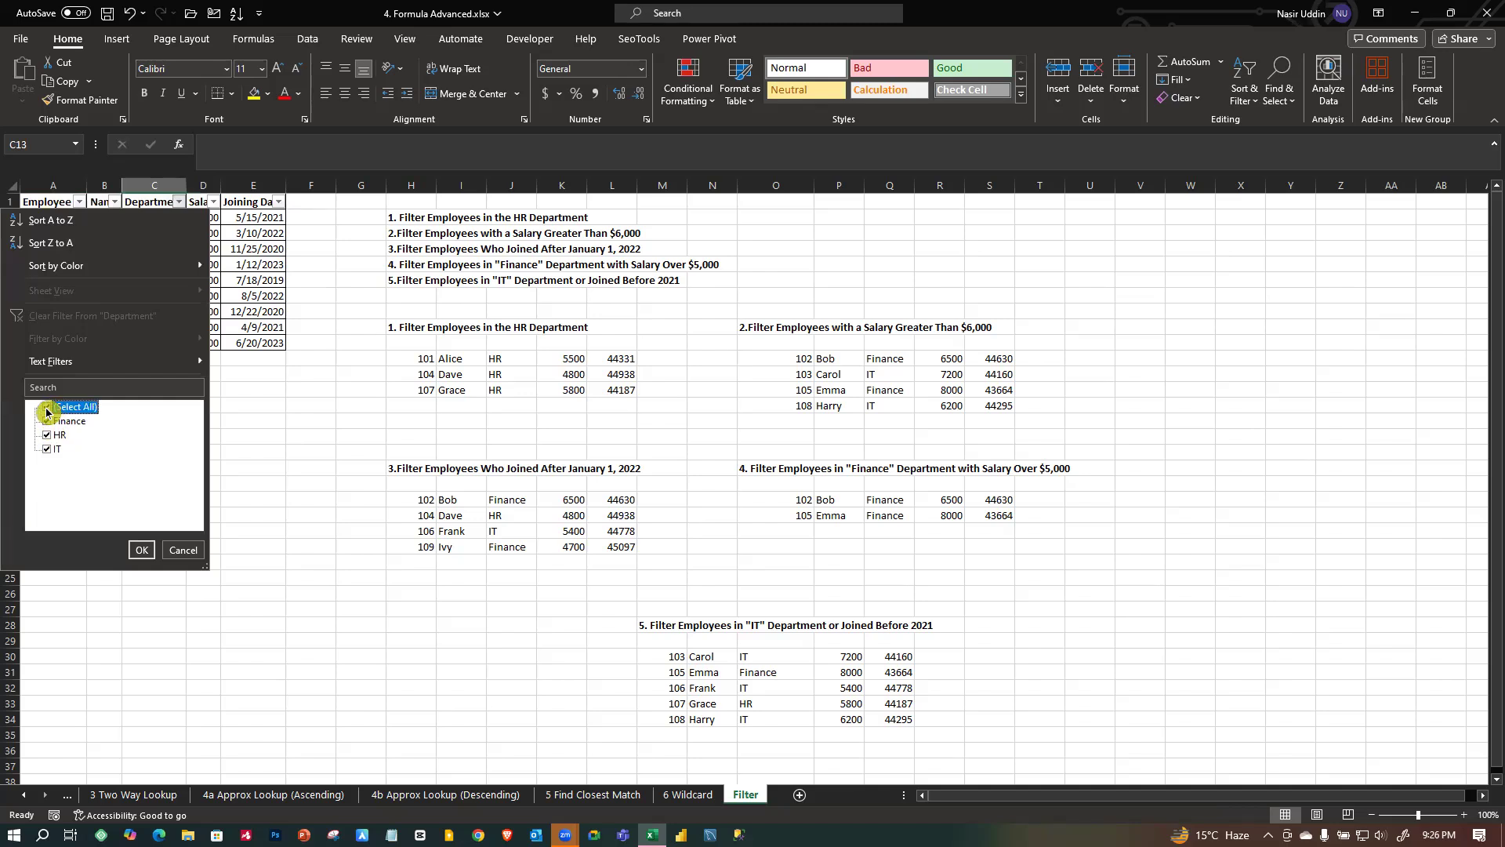
left_click(141, 550)
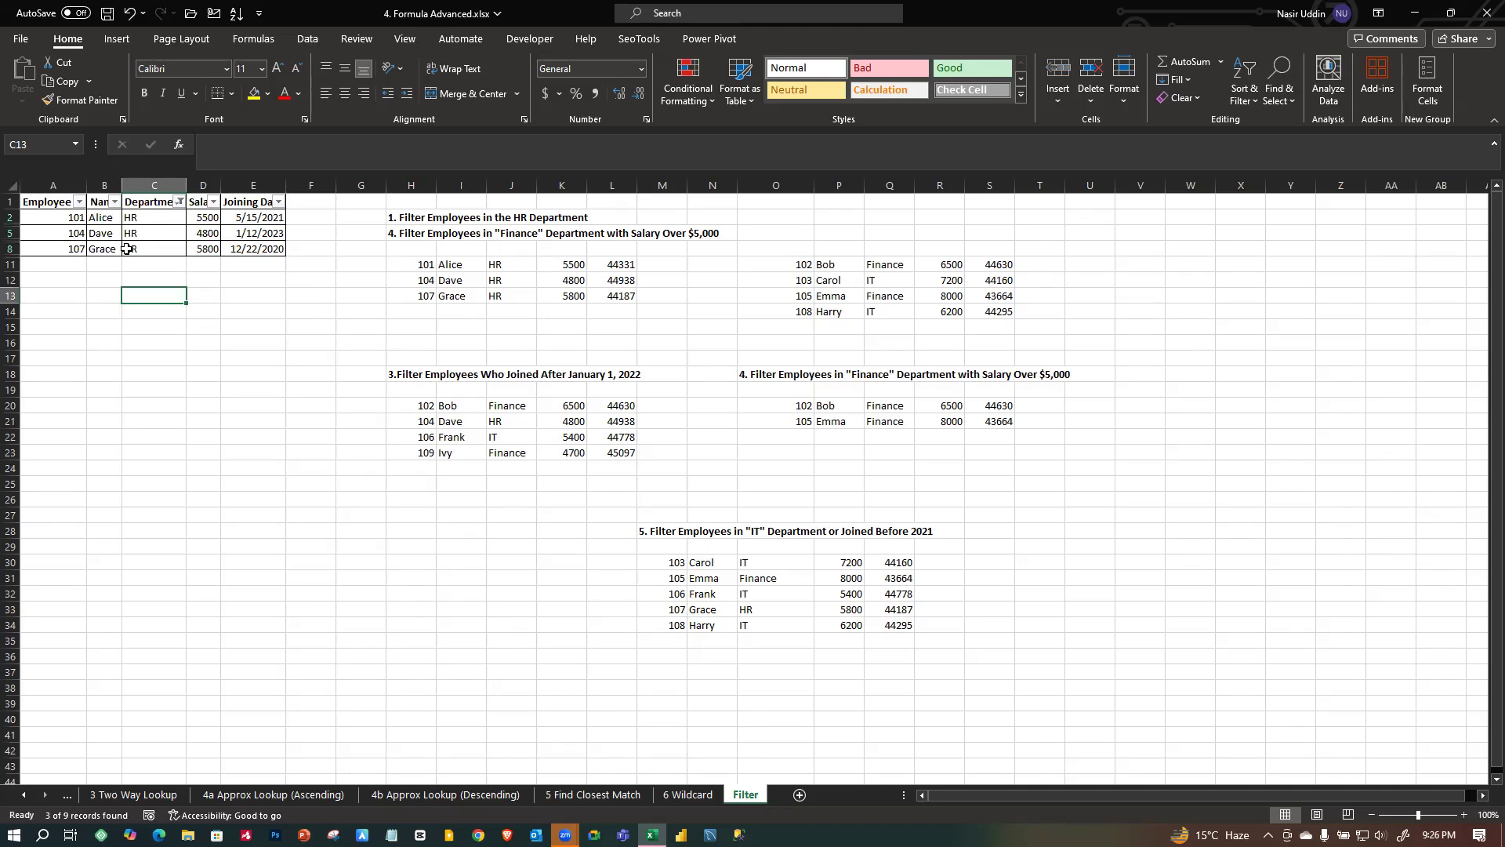
left_click(180, 201)
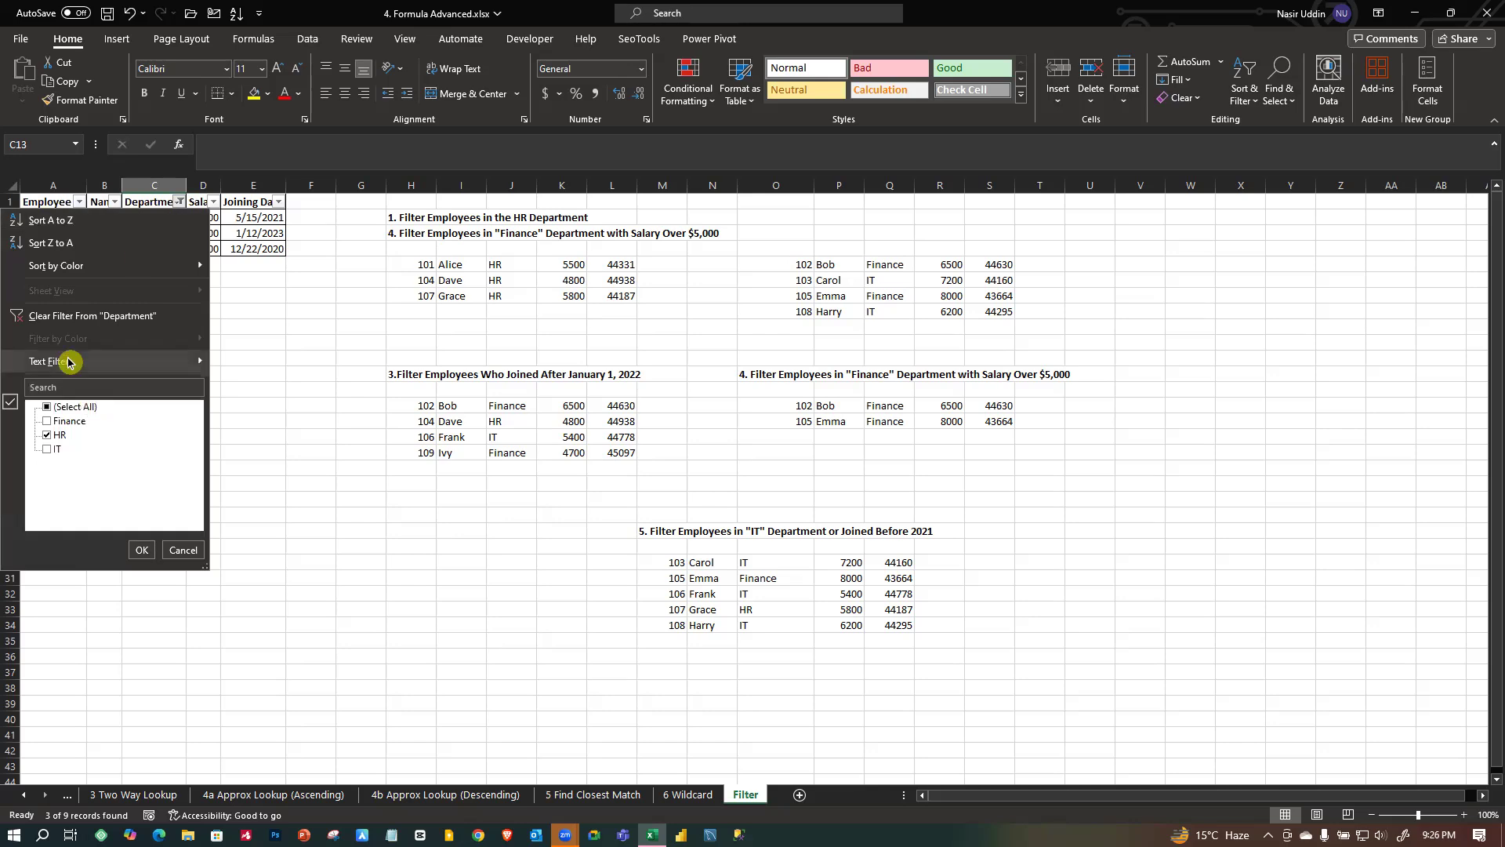
left_click(93, 315)
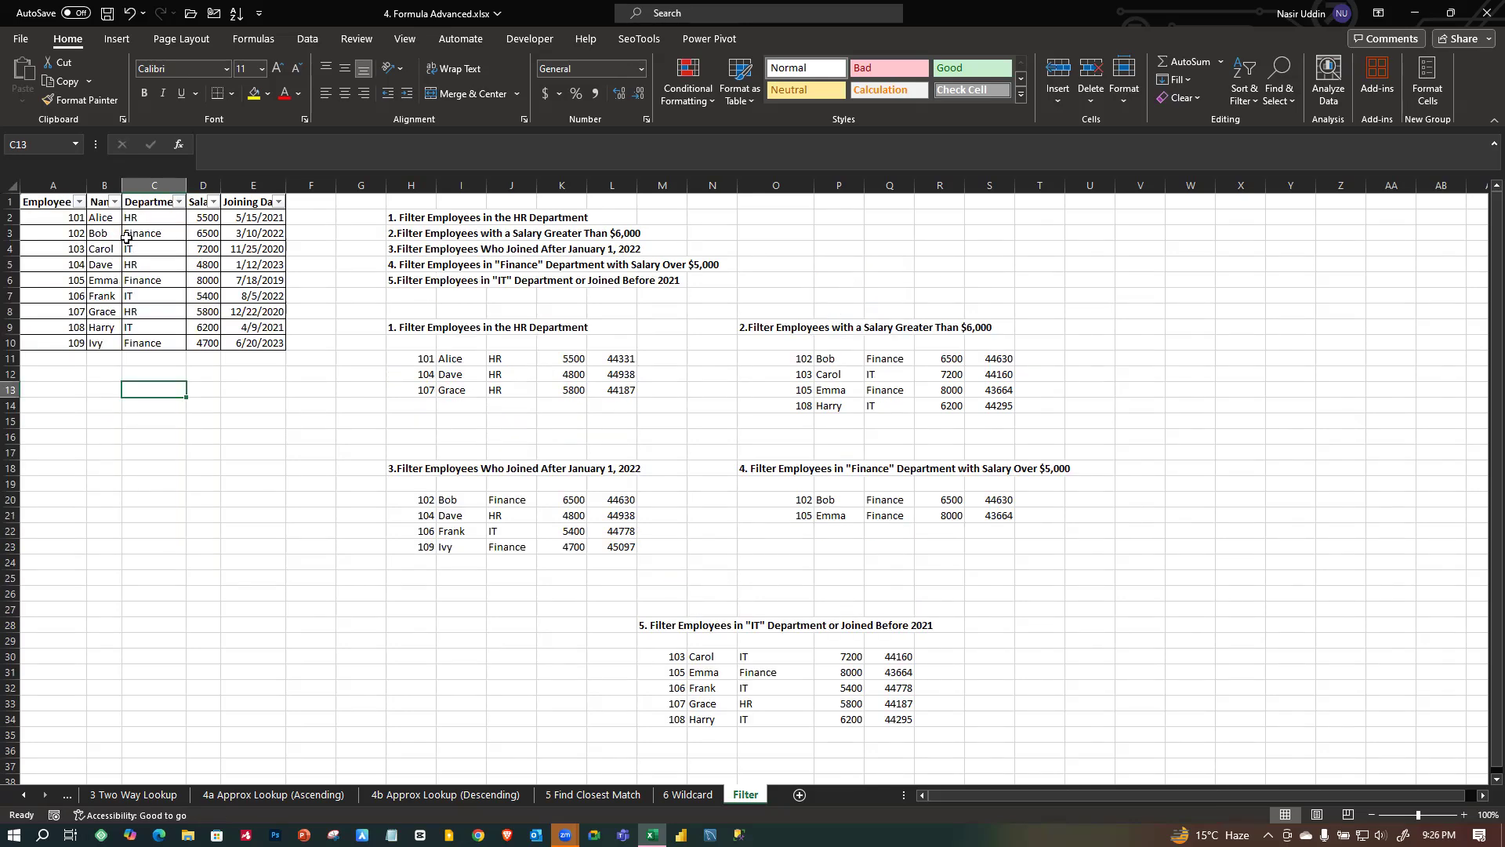
Filter the Employee ID column to show only 101 to 104, excluding 105 through 109.
left_click(79, 201)
left_click(46, 477)
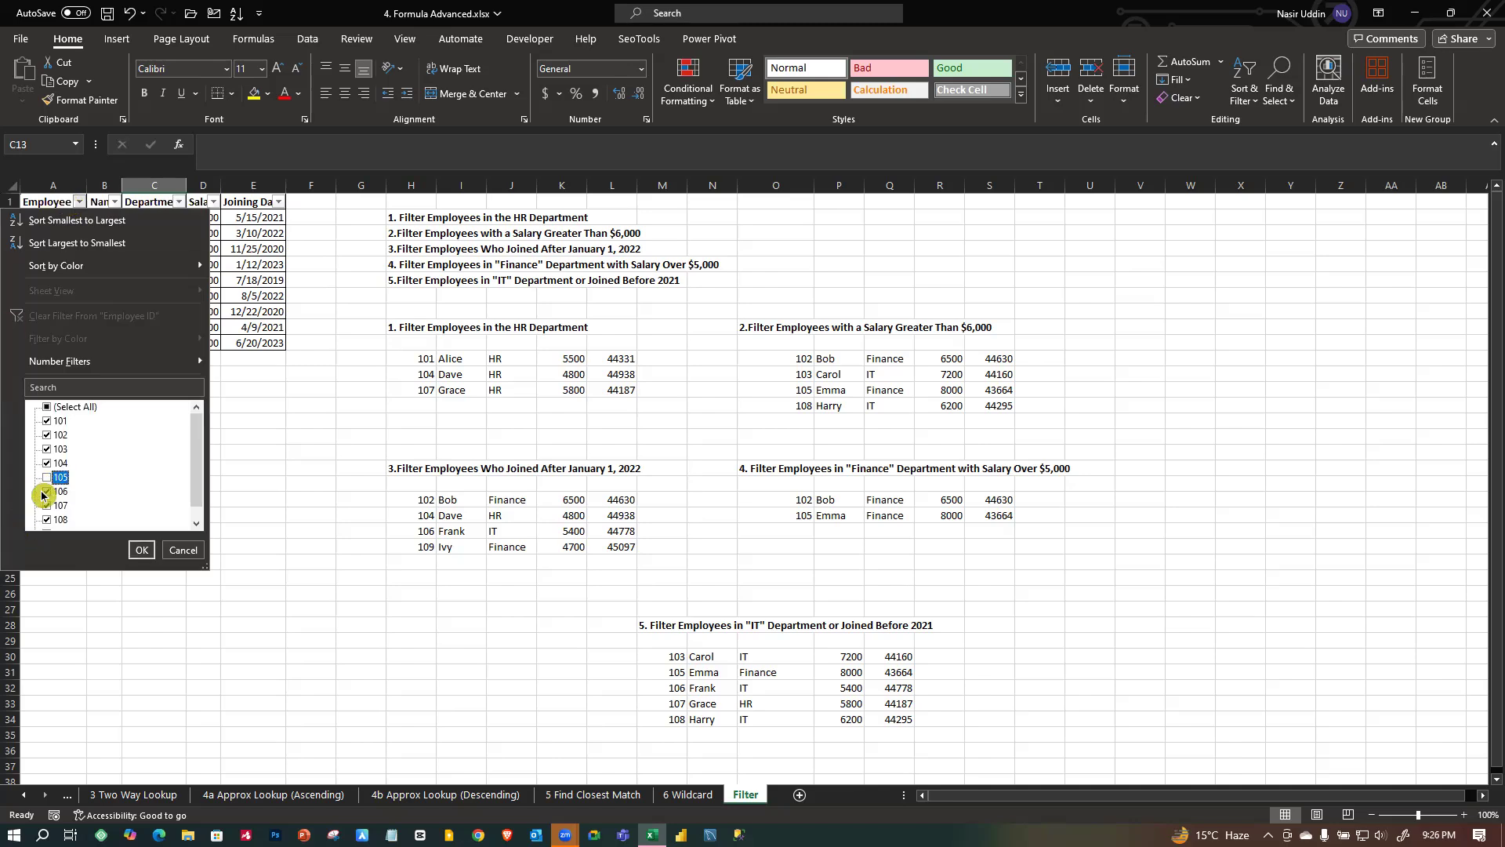
left_click(45, 490)
left_click(46, 505)
left_click(46, 519)
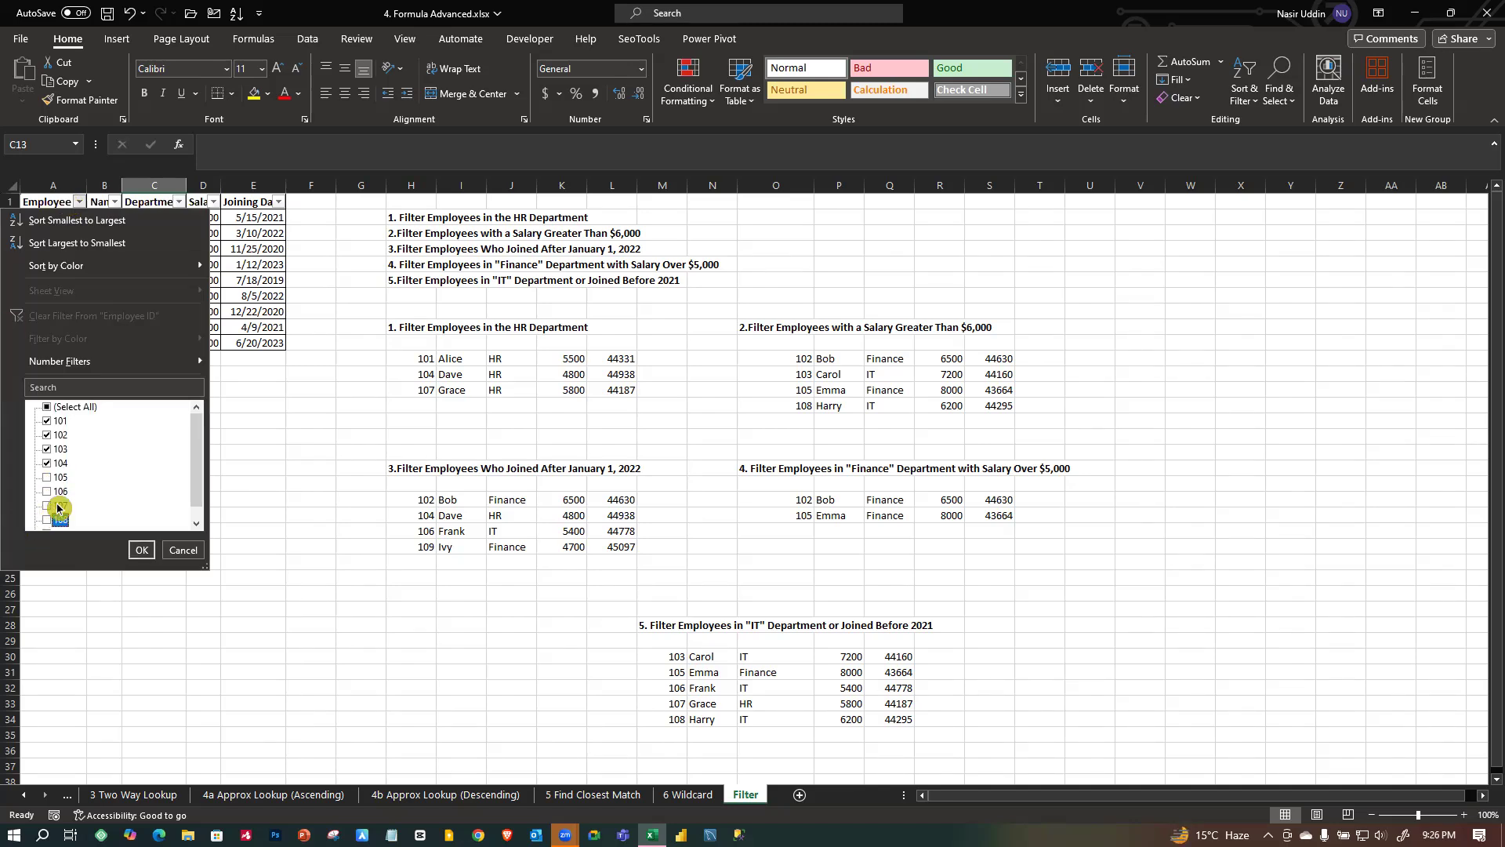
left_click(45, 519)
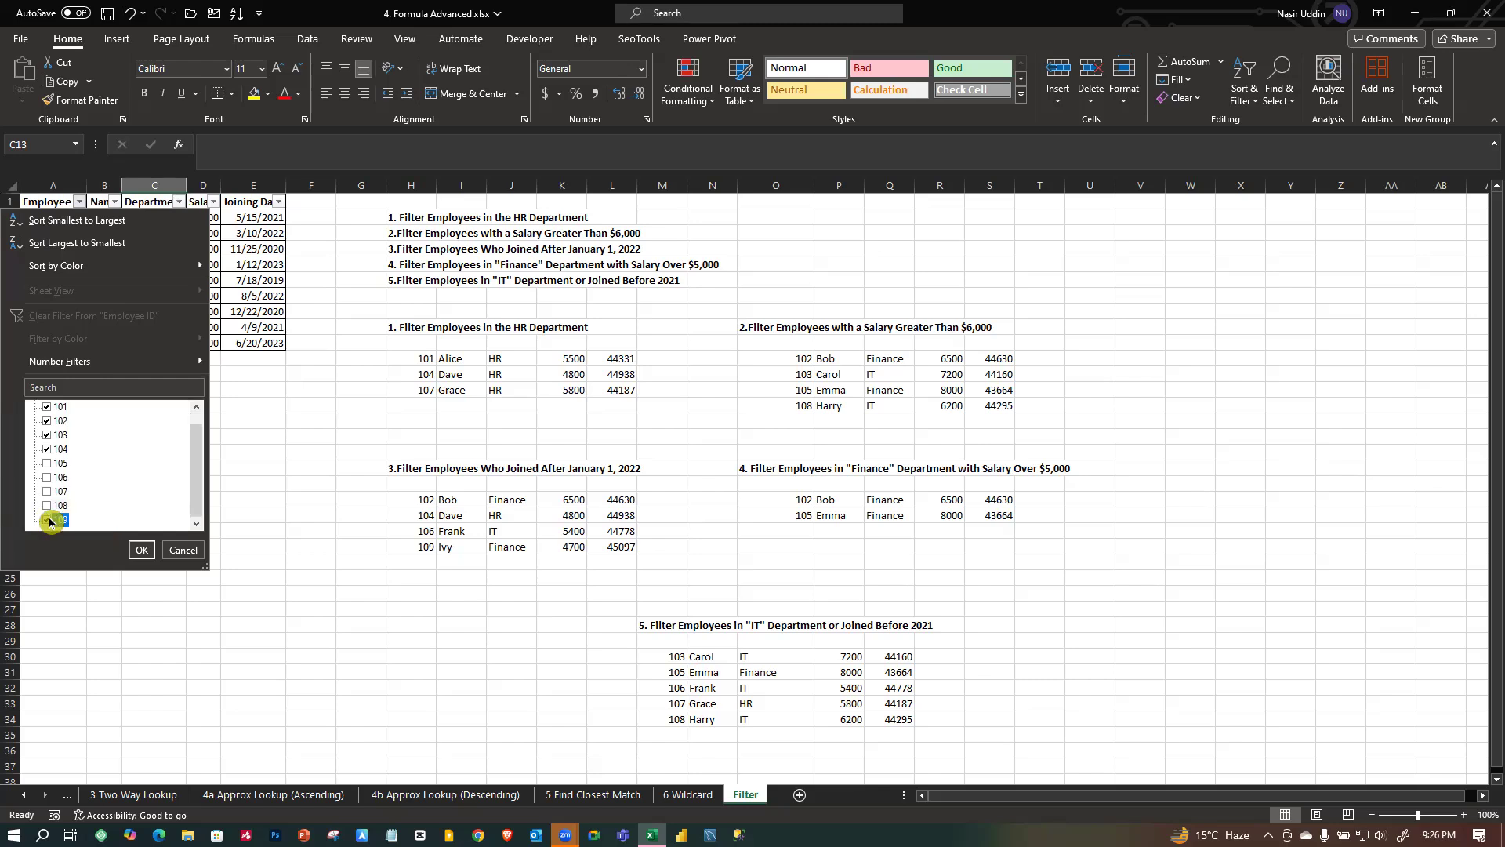
left_click(141, 553)
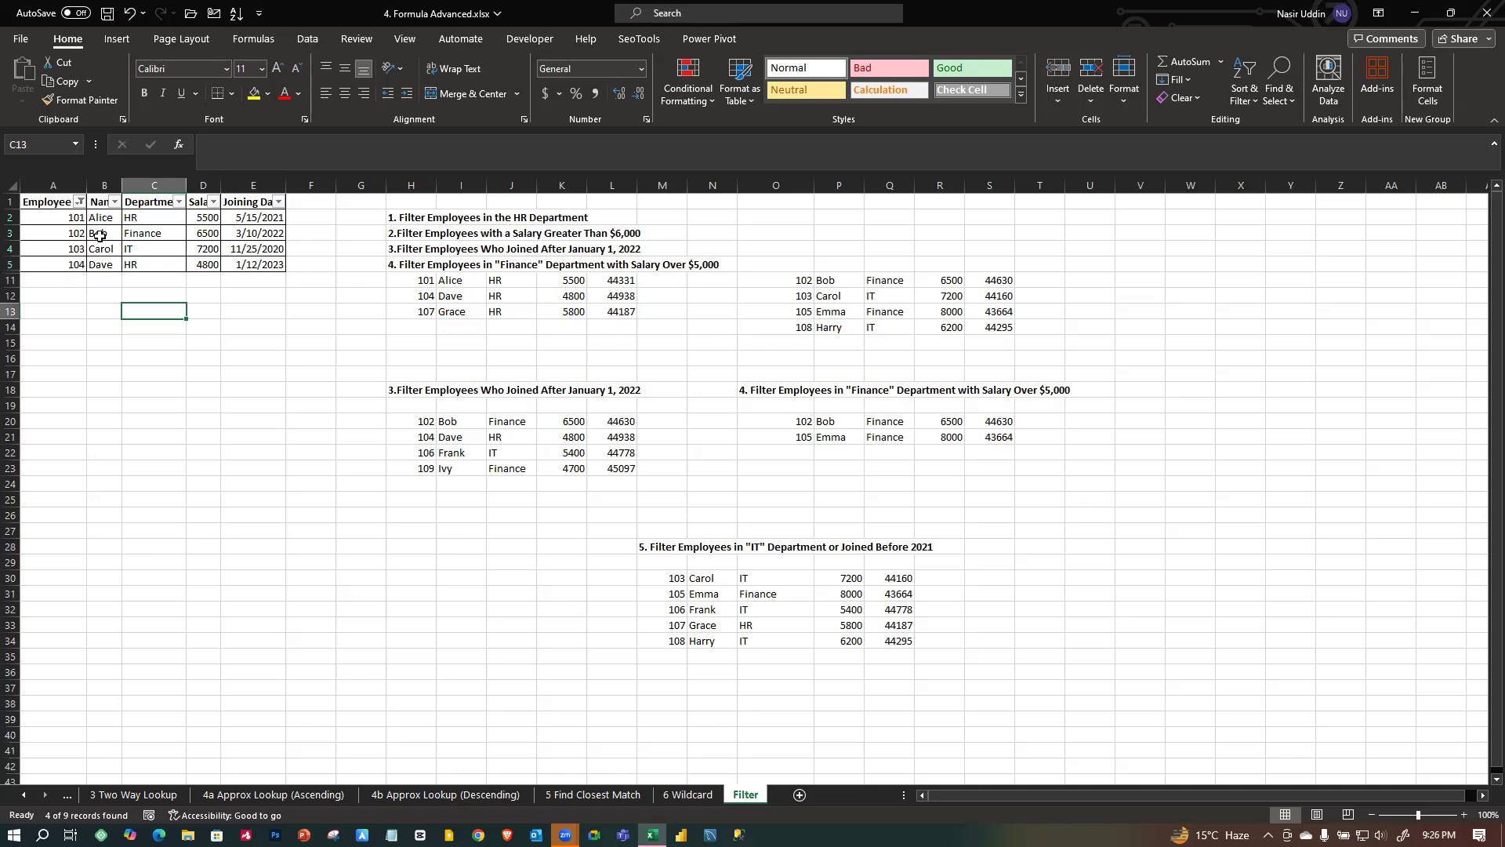
Clear the filter from the Employee ID column so all employees 101 to 109 are included.
left_click(80, 203)
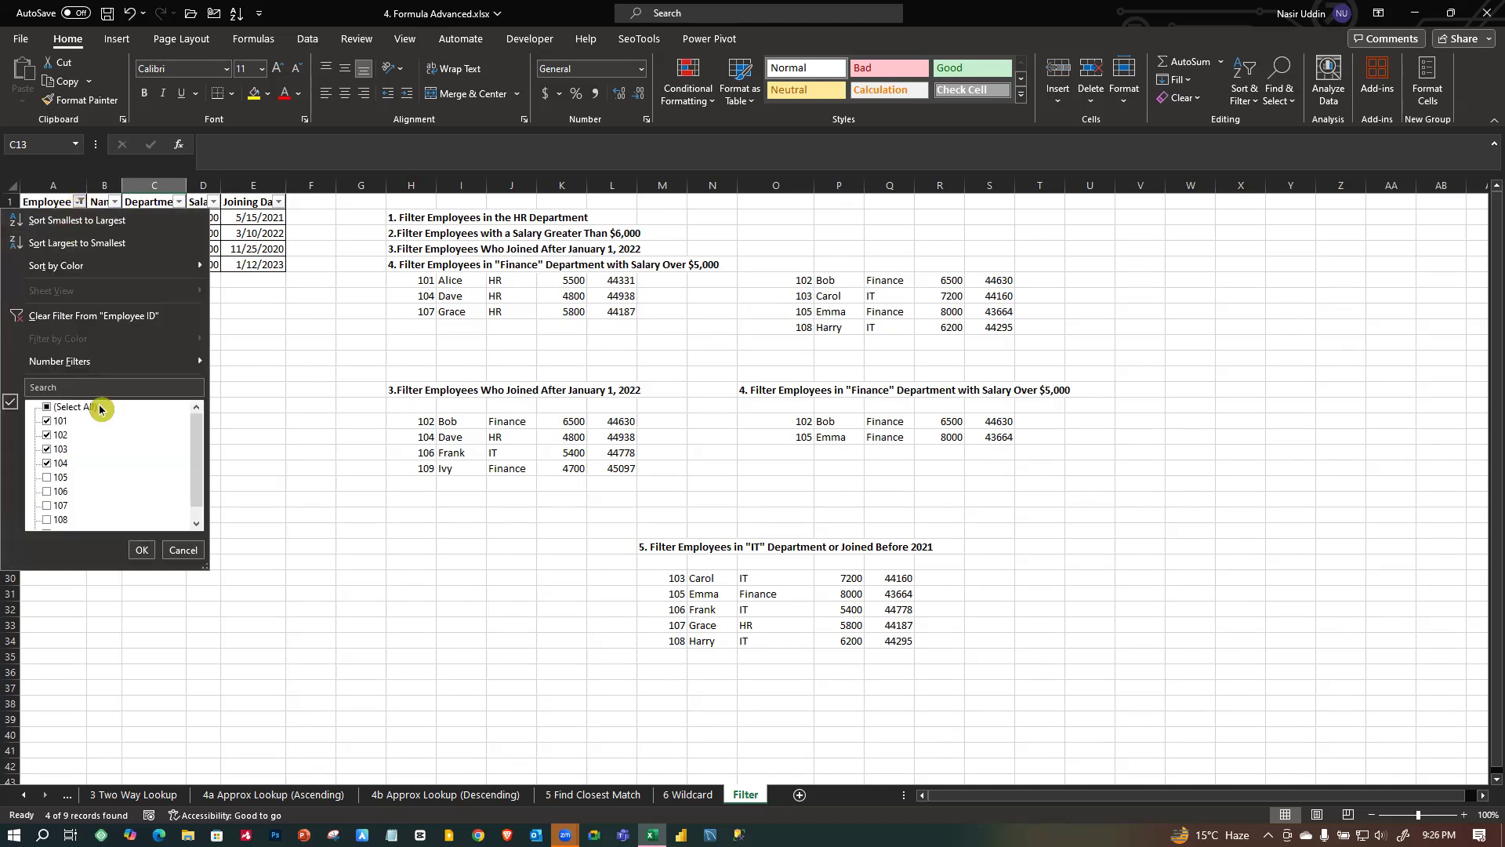
key("Escape")
left_click(196, 532)
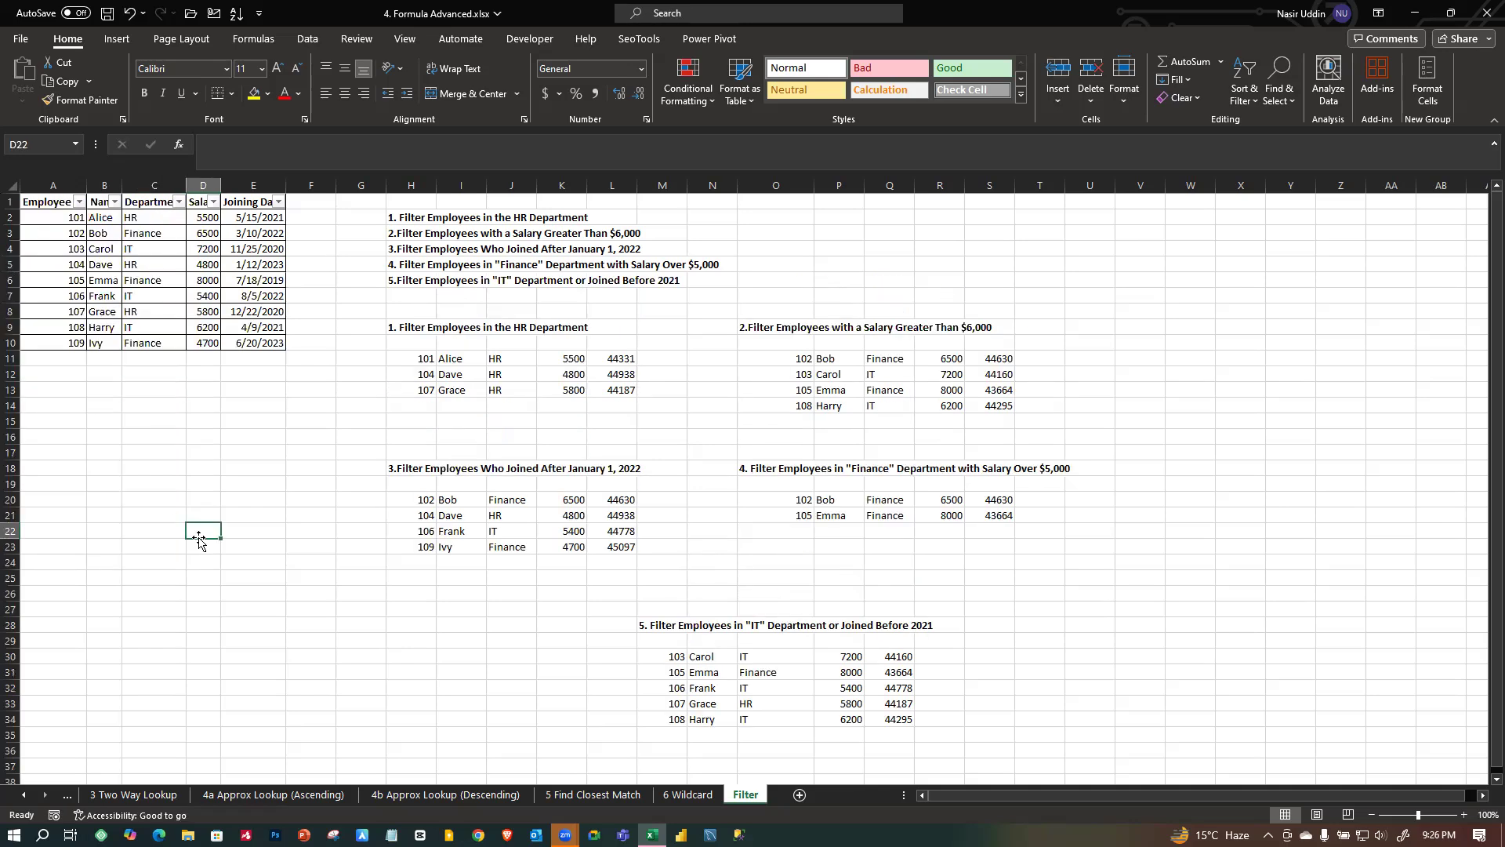
left_click(266, 467)
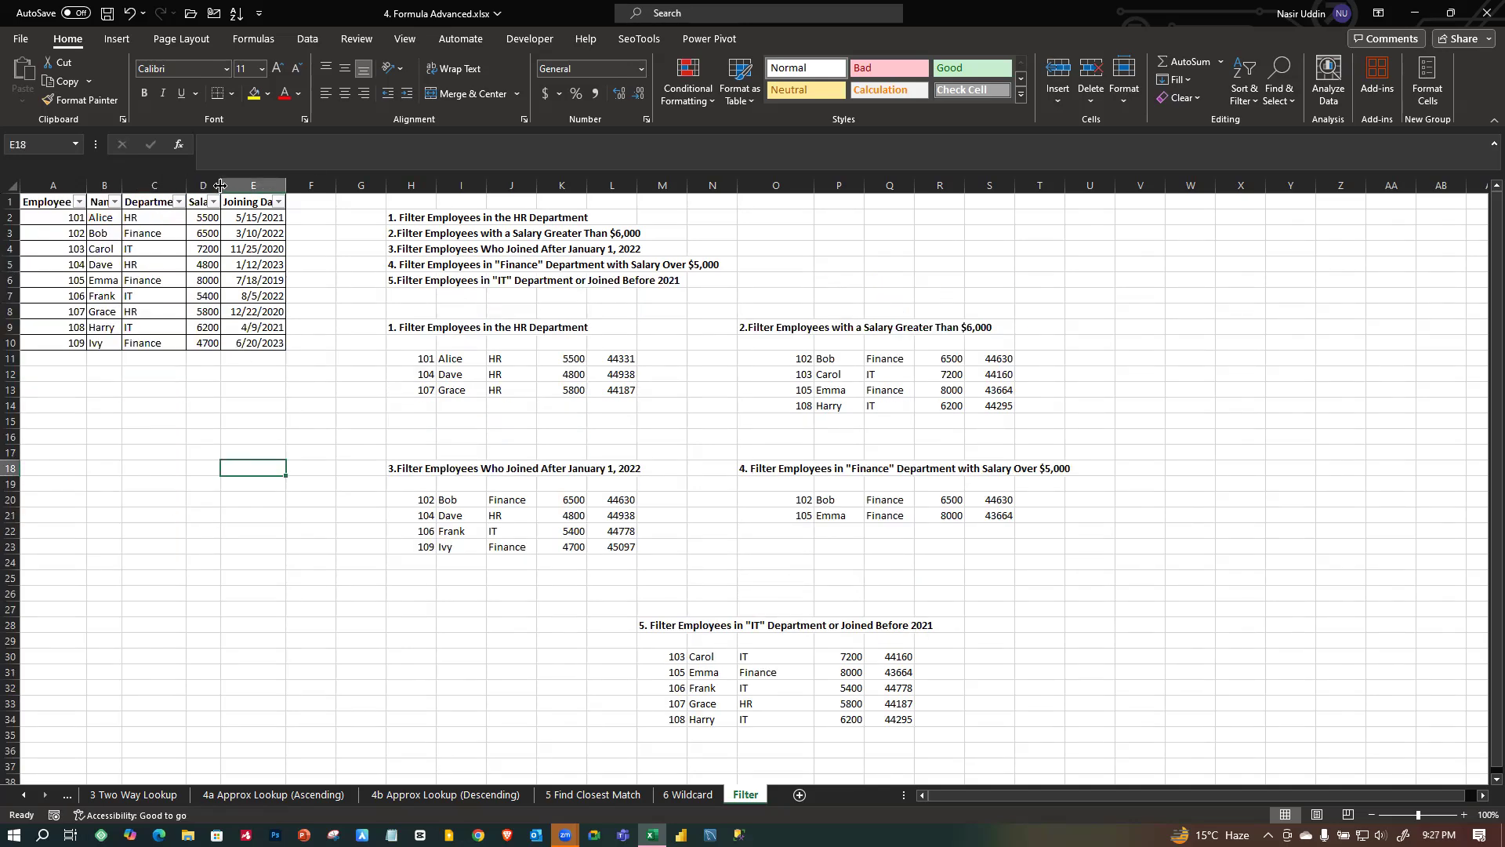
Auto-fit the widths of the Salary, Name and Joining Date columns to their contents.
double_click(221, 185)
left_click(111, 483)
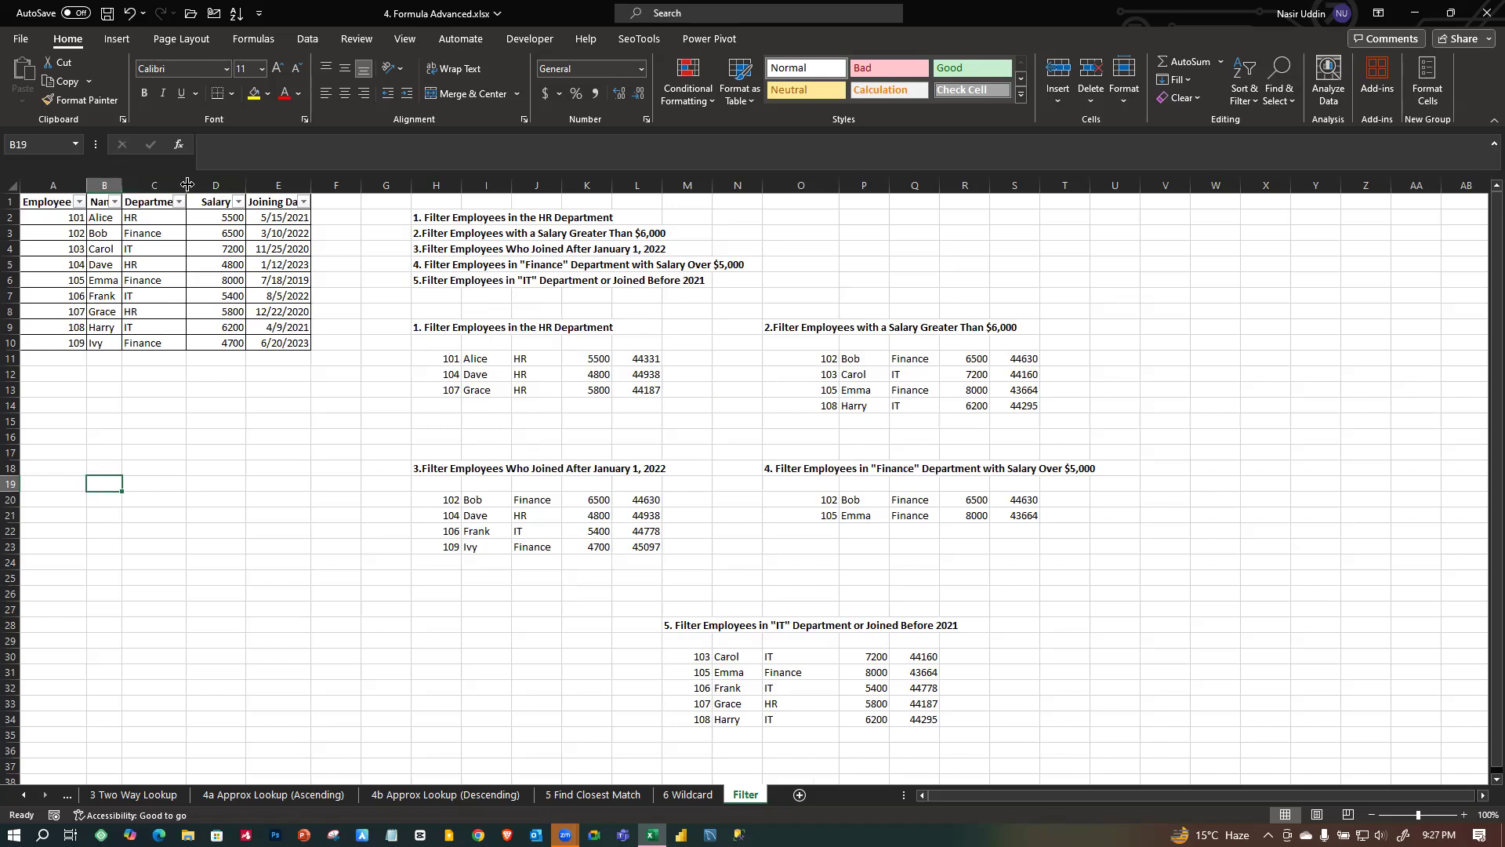
double_click(122, 185)
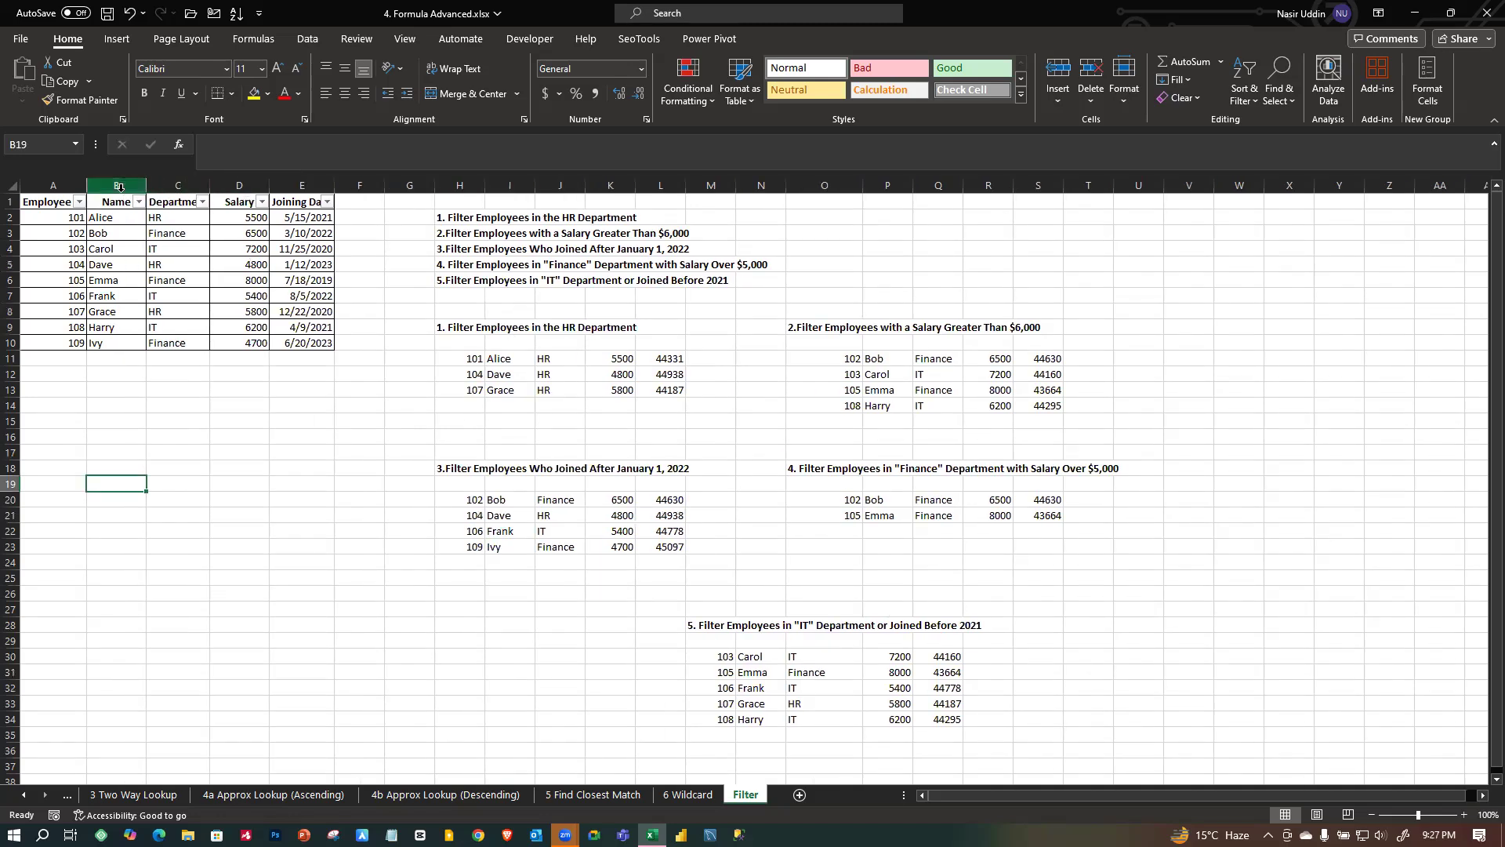
left_click(166, 420)
double_click(335, 185)
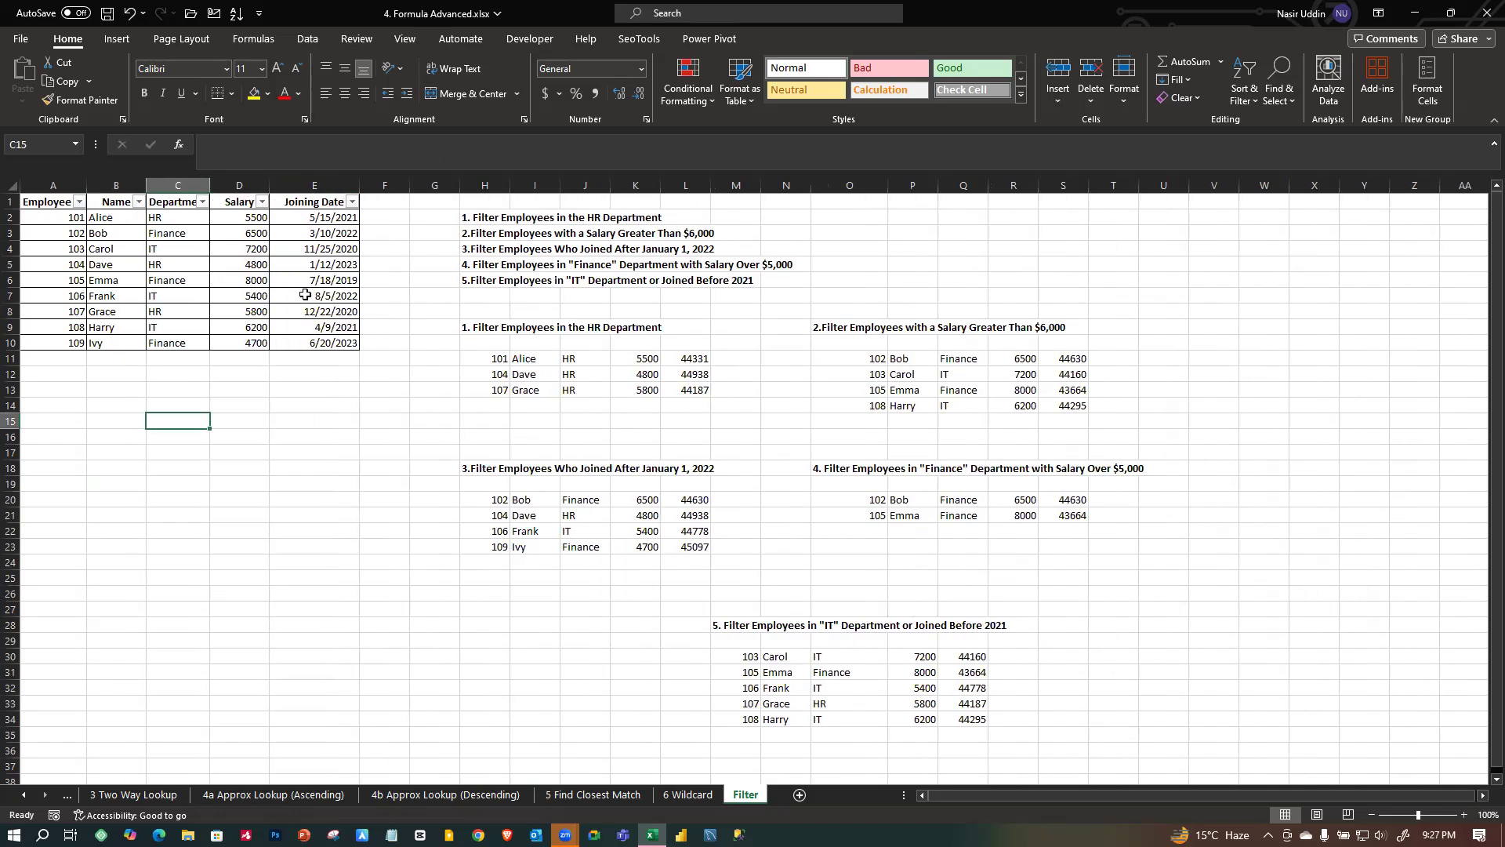
left_click(312, 420)
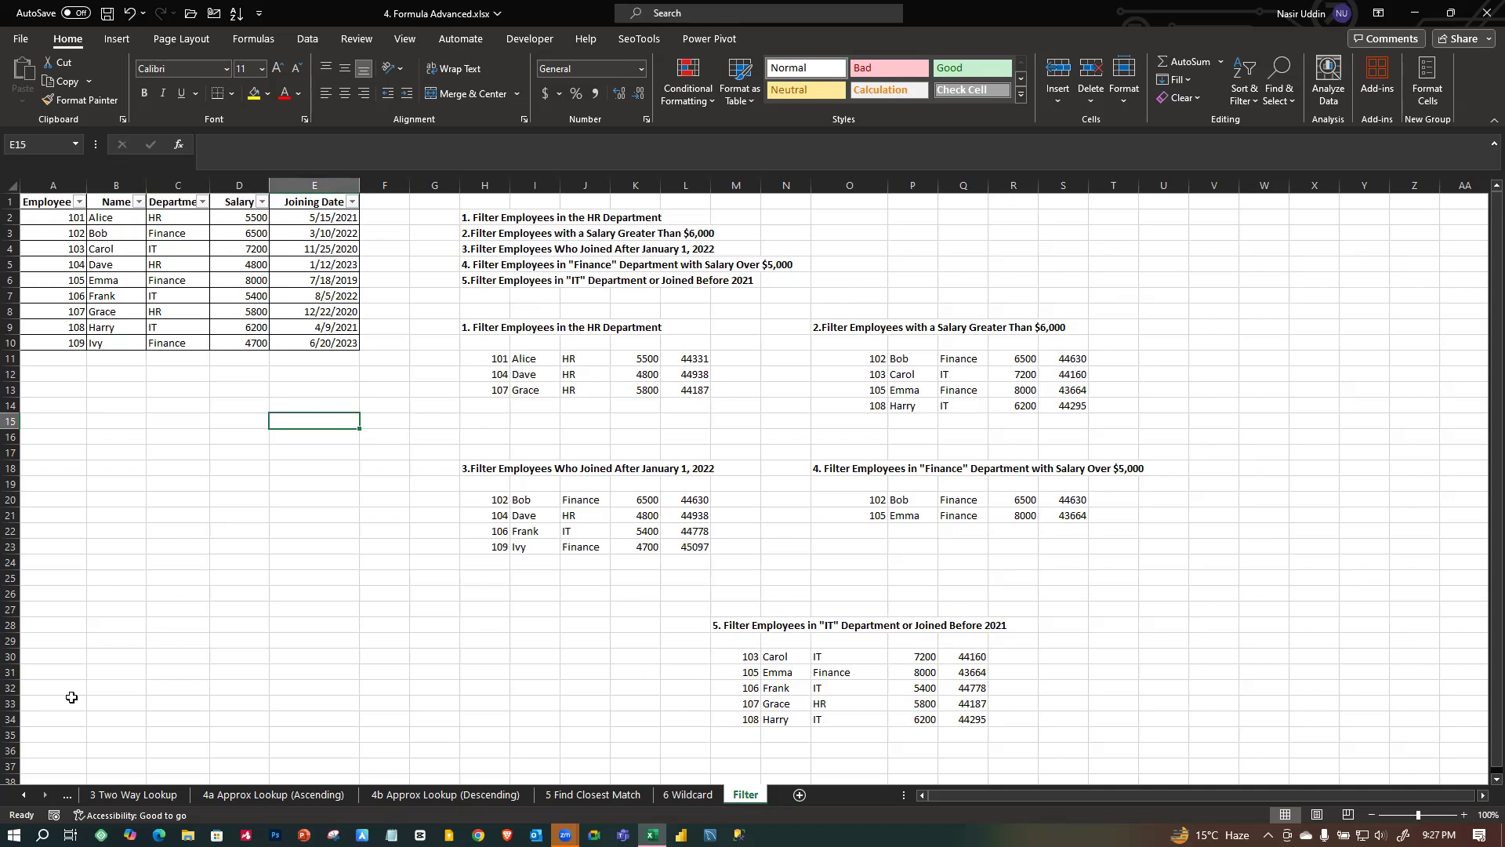
Review the five filtering tasks listed in H2:H6 and the sample results below them for the HR department.
left_click(394, 559)
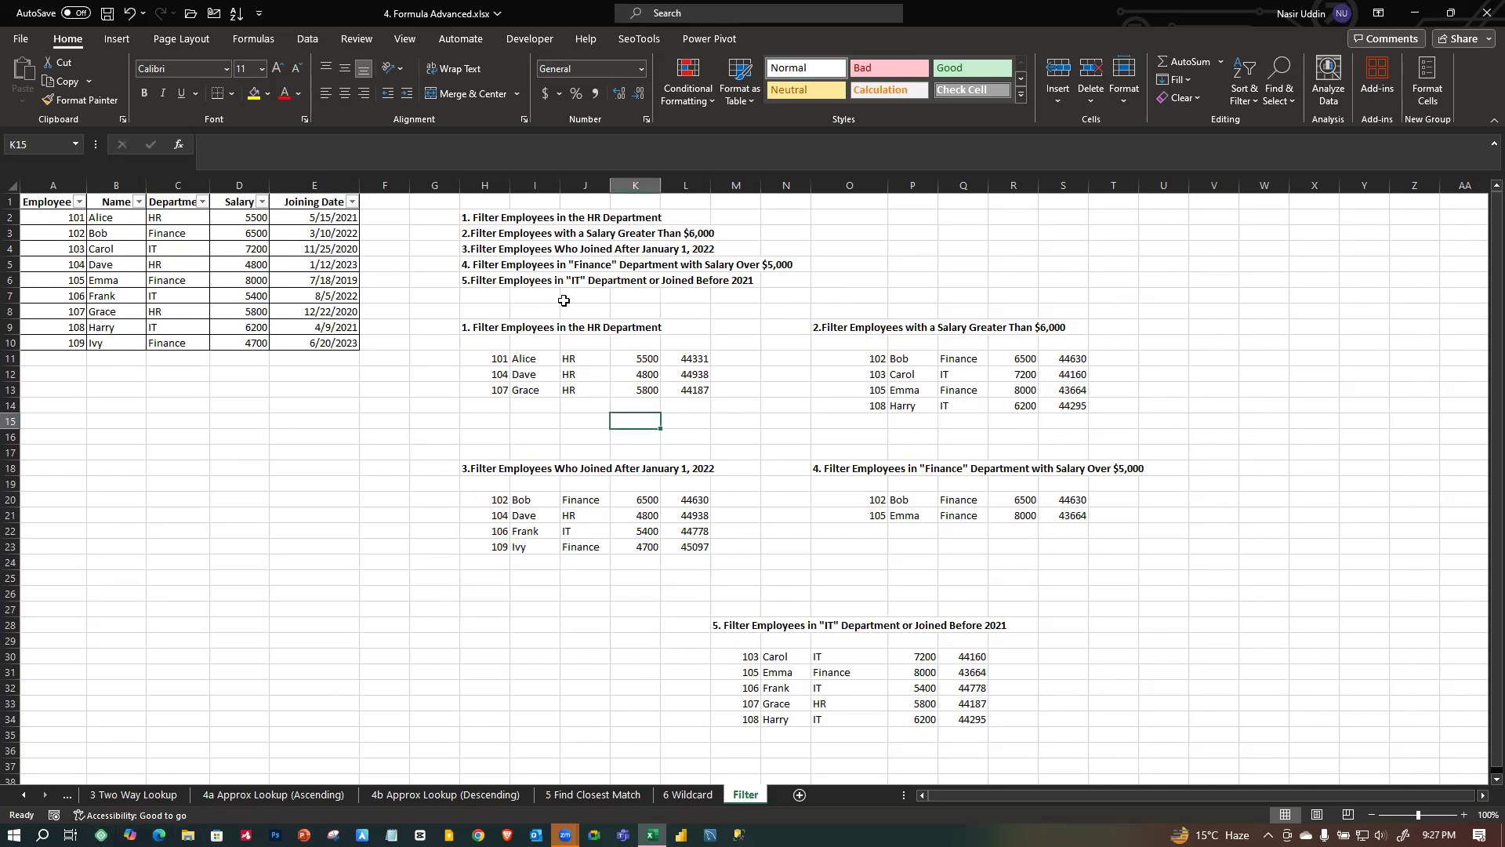
left_click_drag(480, 218, 502, 278)
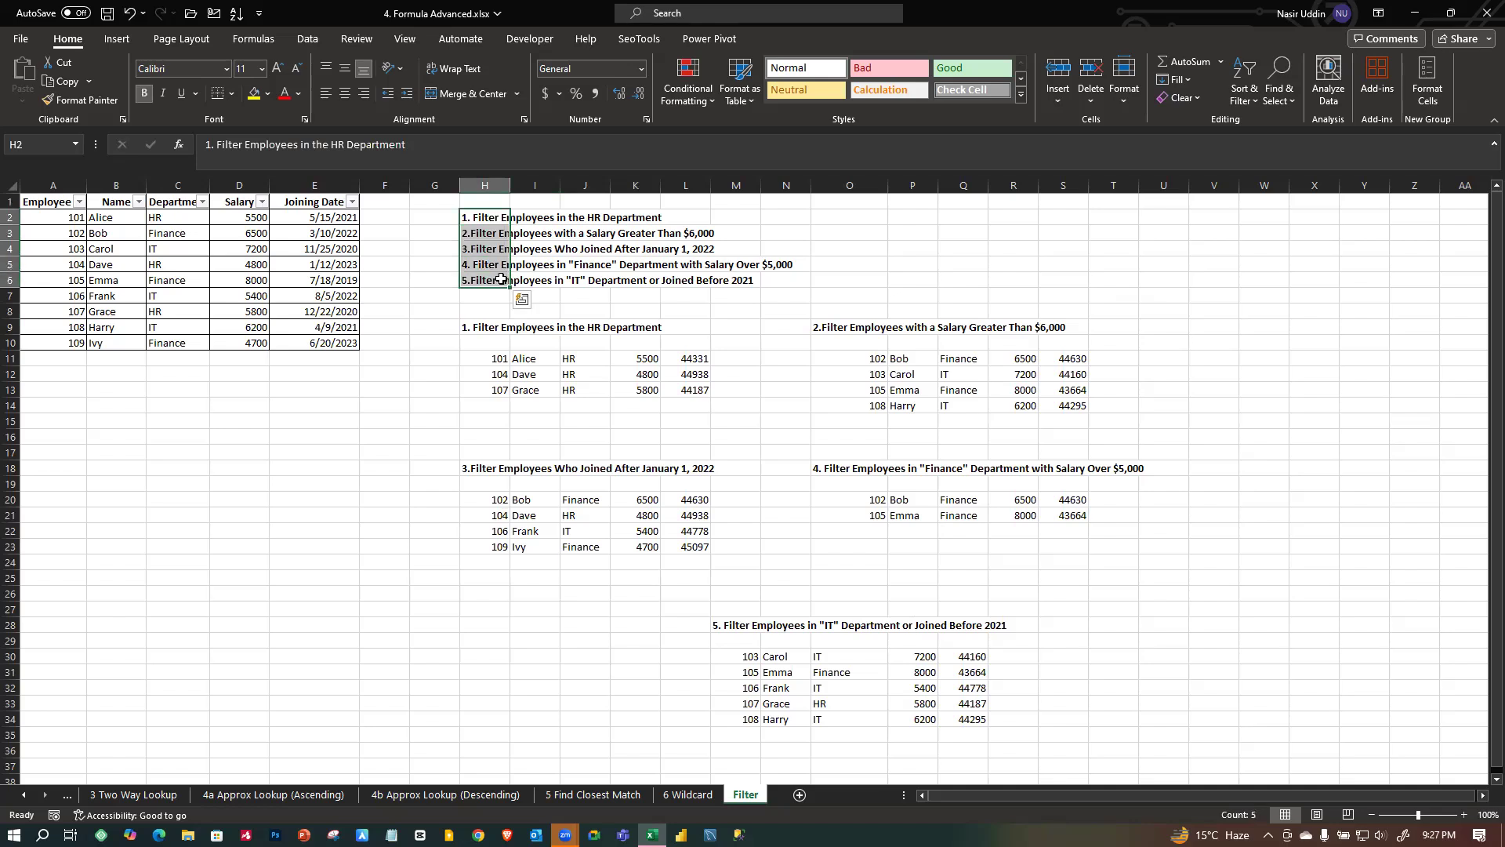
left_click(357, 457)
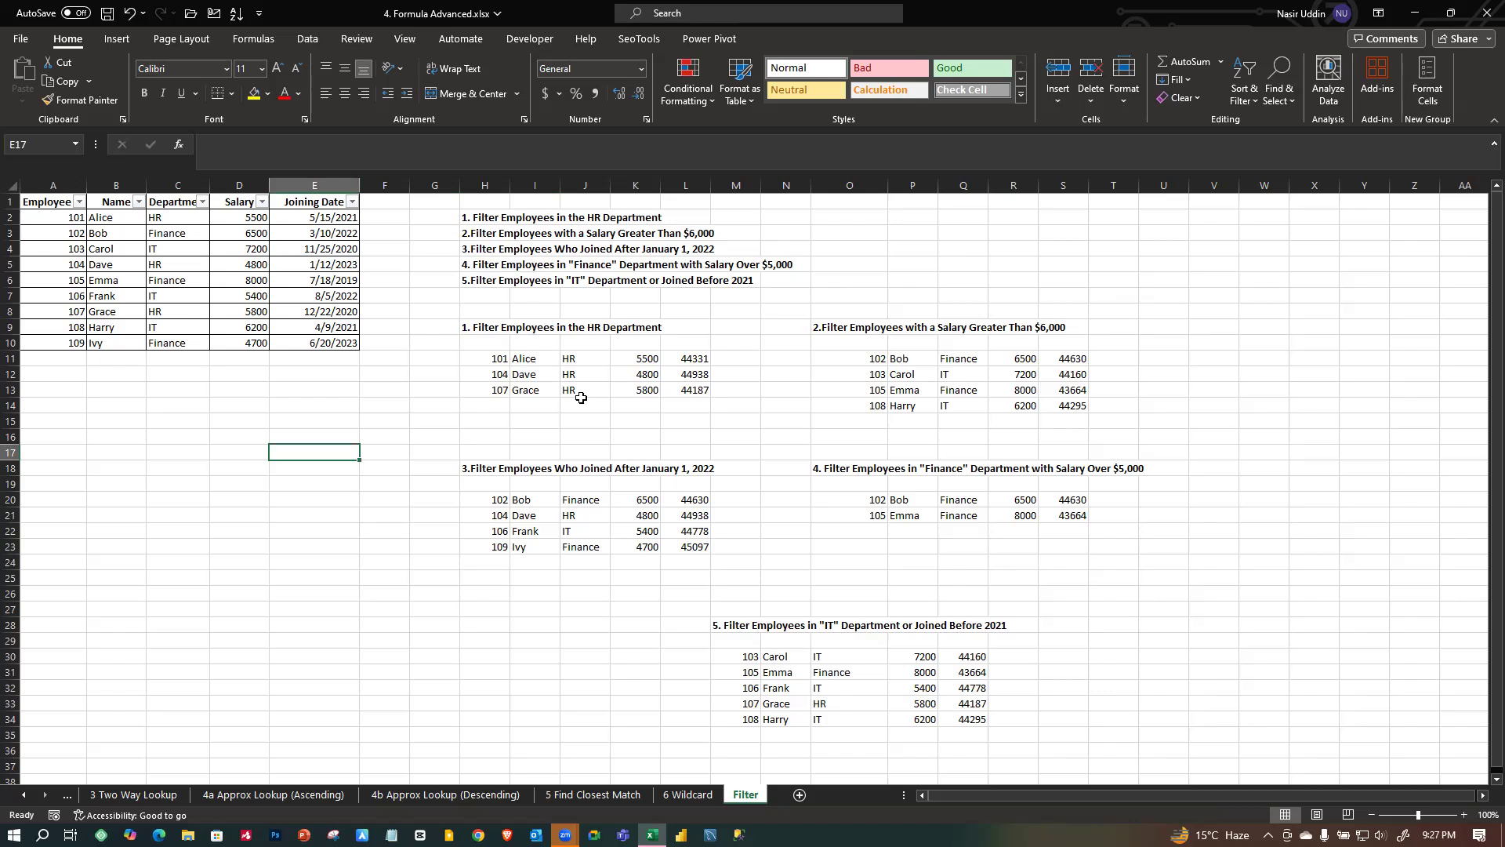
left_click(498, 369)
left_click(506, 420)
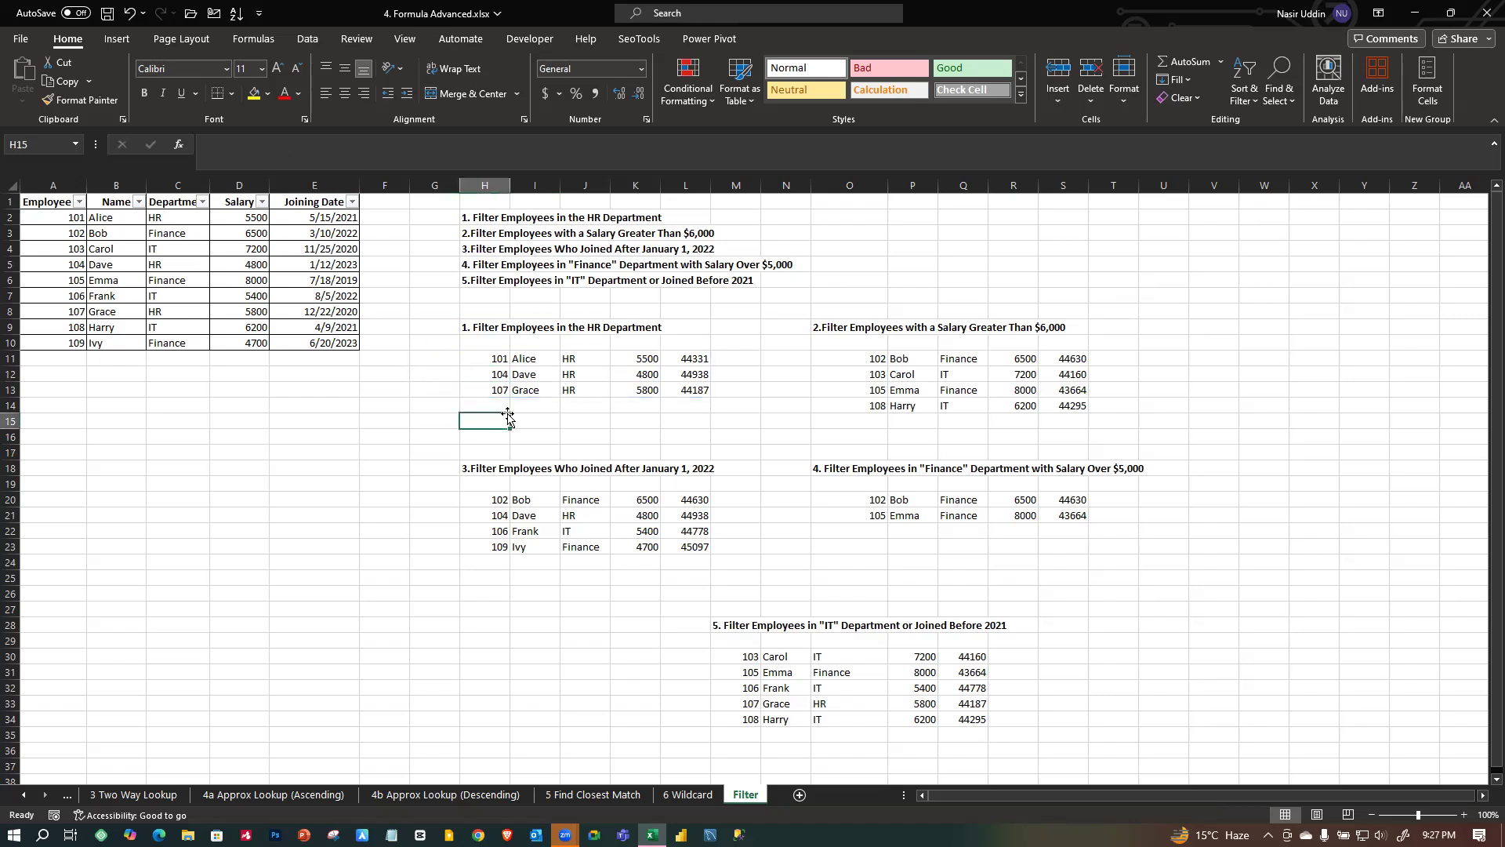
left_click(464, 563)
Inspect the existing FILTER formula in H11 and delete it to empty the HR department results area.
double_click(494, 362)
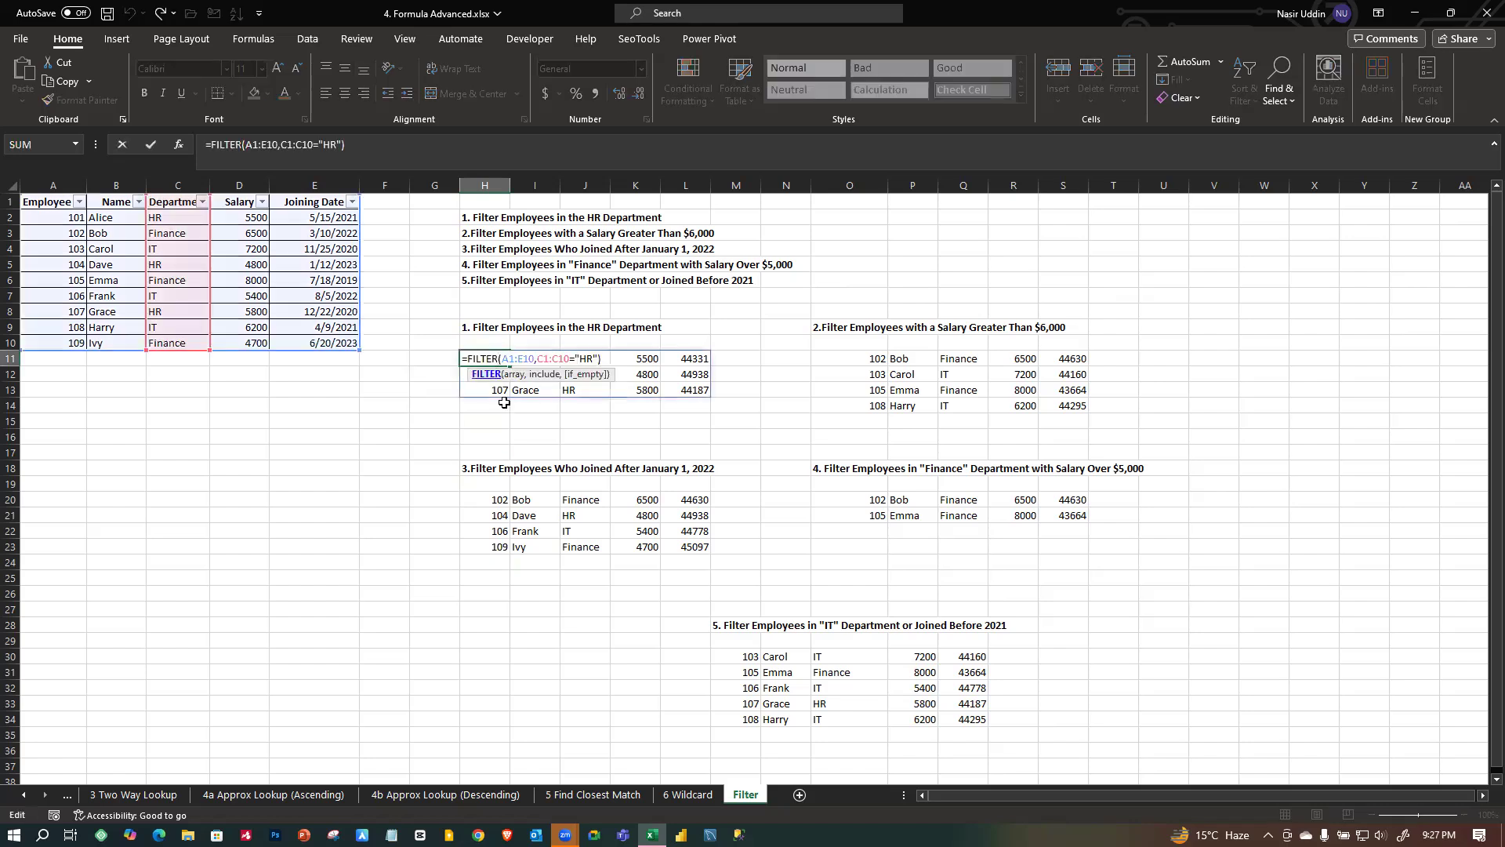
key("Escape")
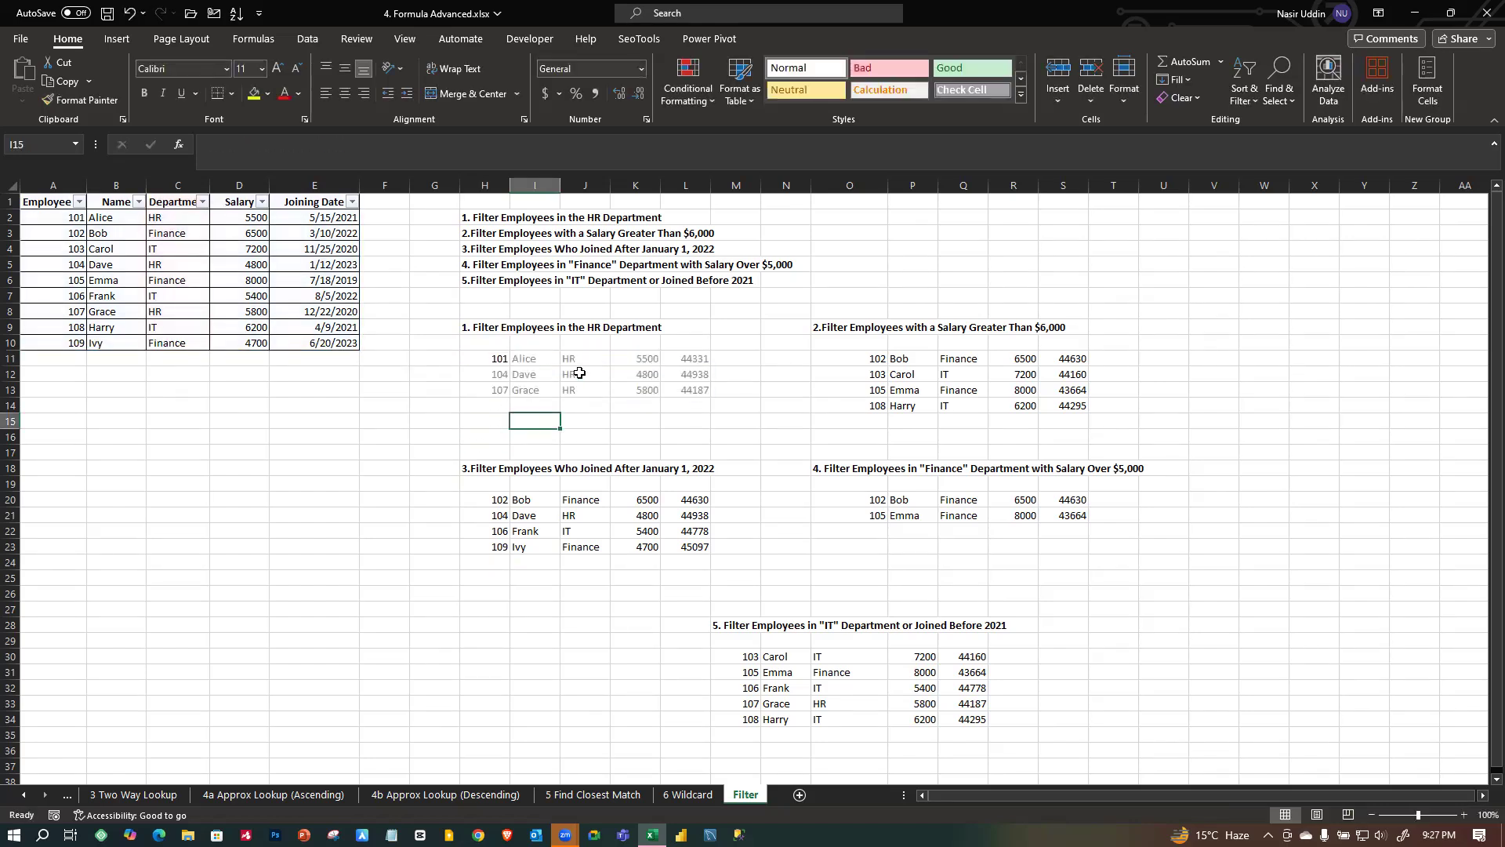
double_click(502, 354)
left_click(401, 417)
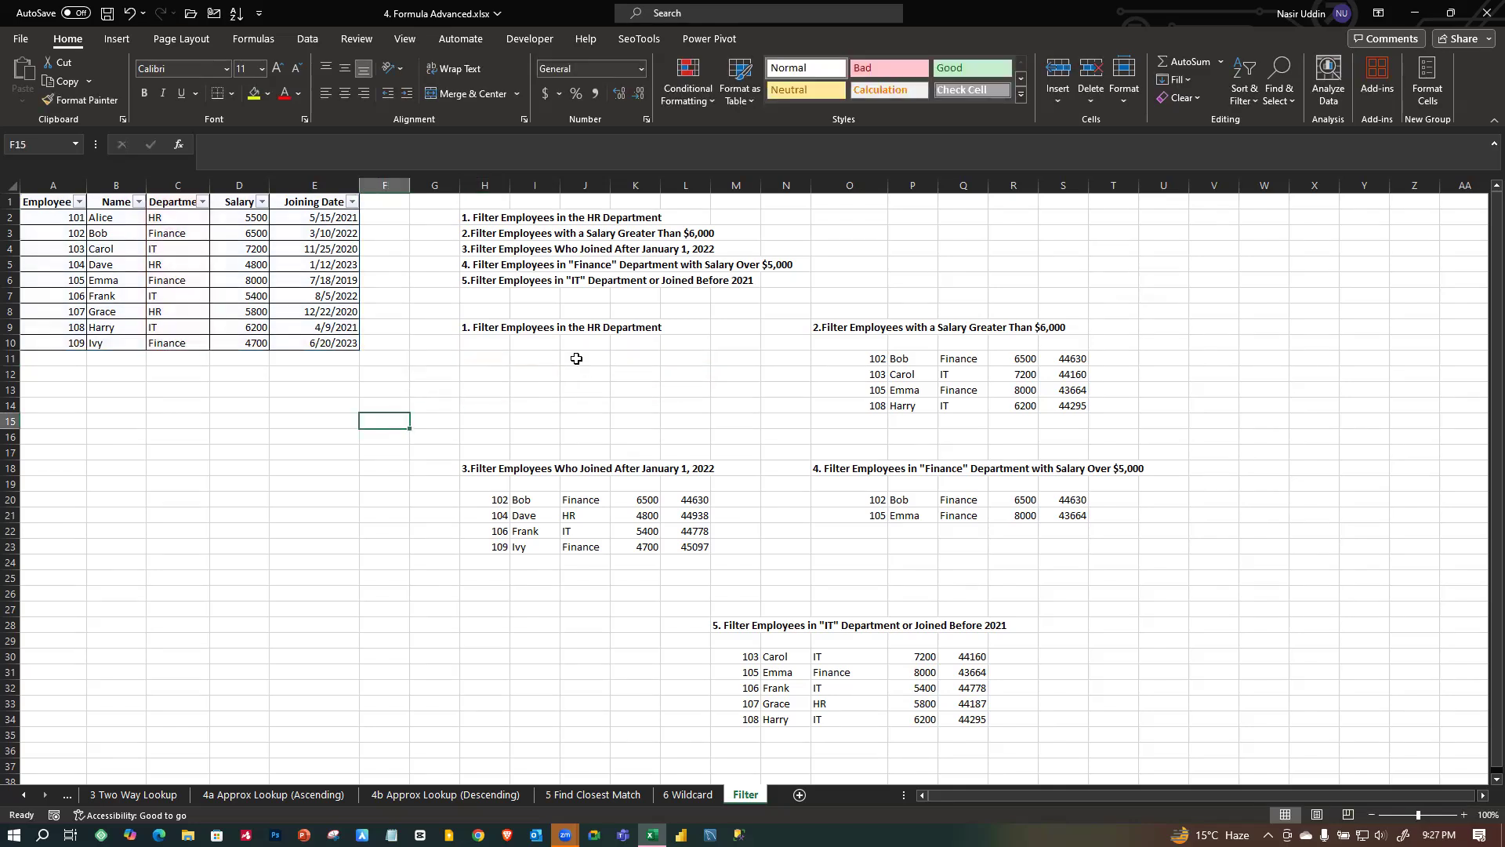
left_click(478, 360)
Start a FILTER formula in H12 for the HR department task, using the employee table A1:E10 as the array.
left_click(496, 333)
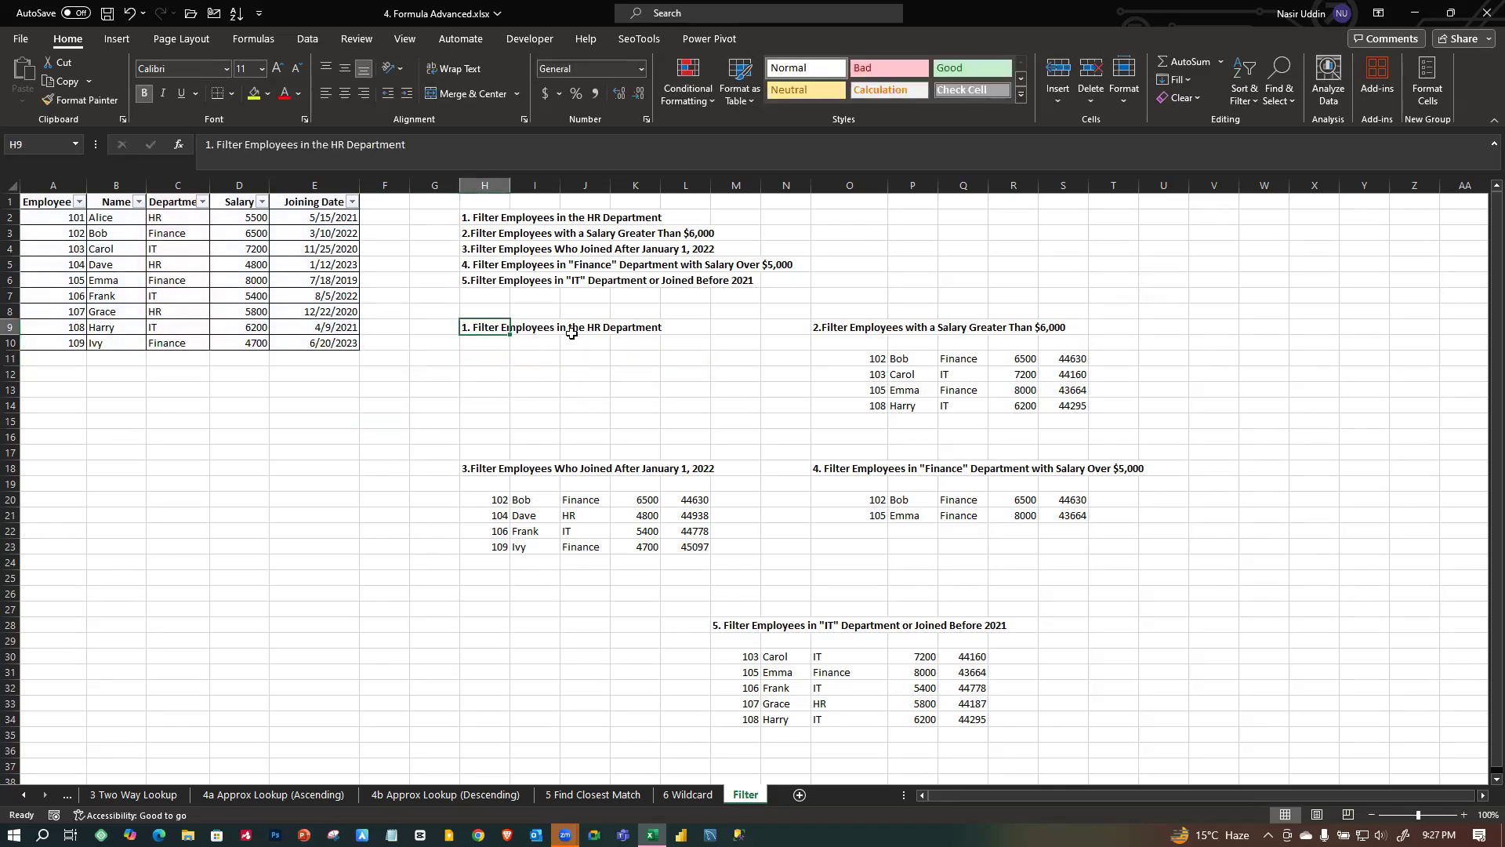
left_click(480, 356)
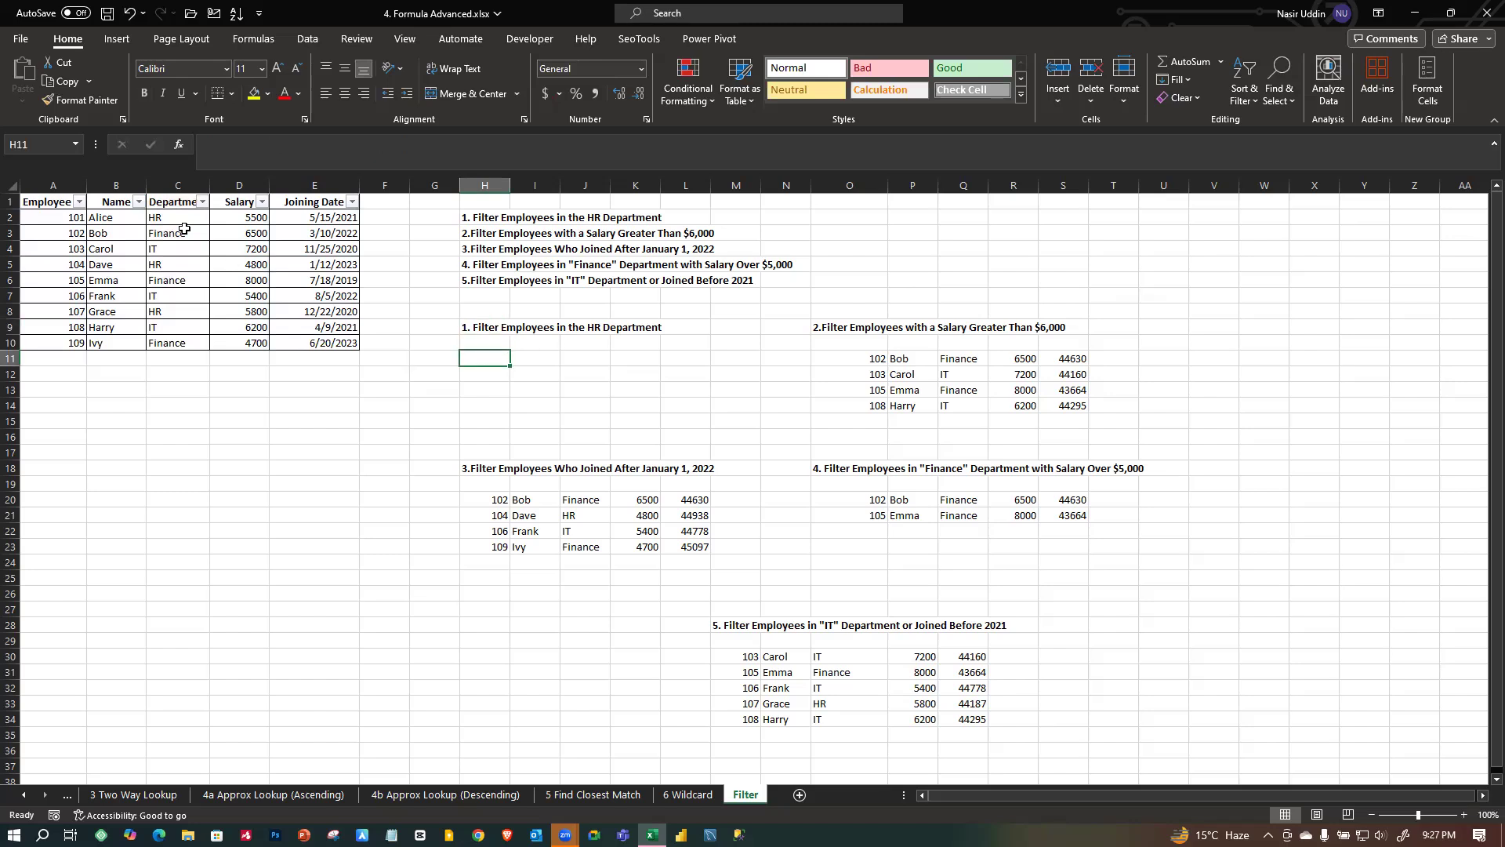
left_click(156, 218)
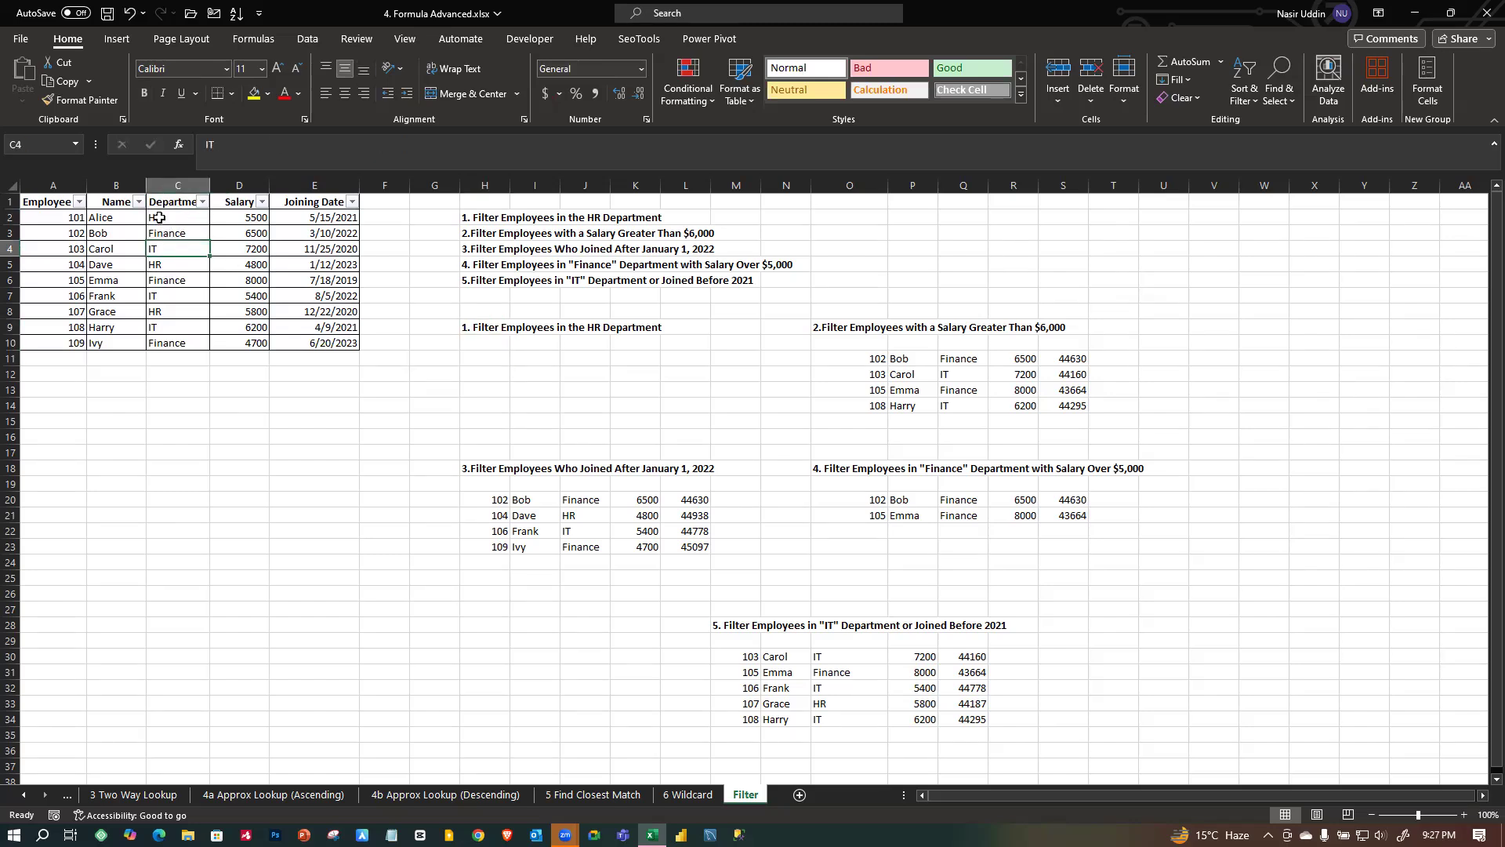
left_click(478, 369)
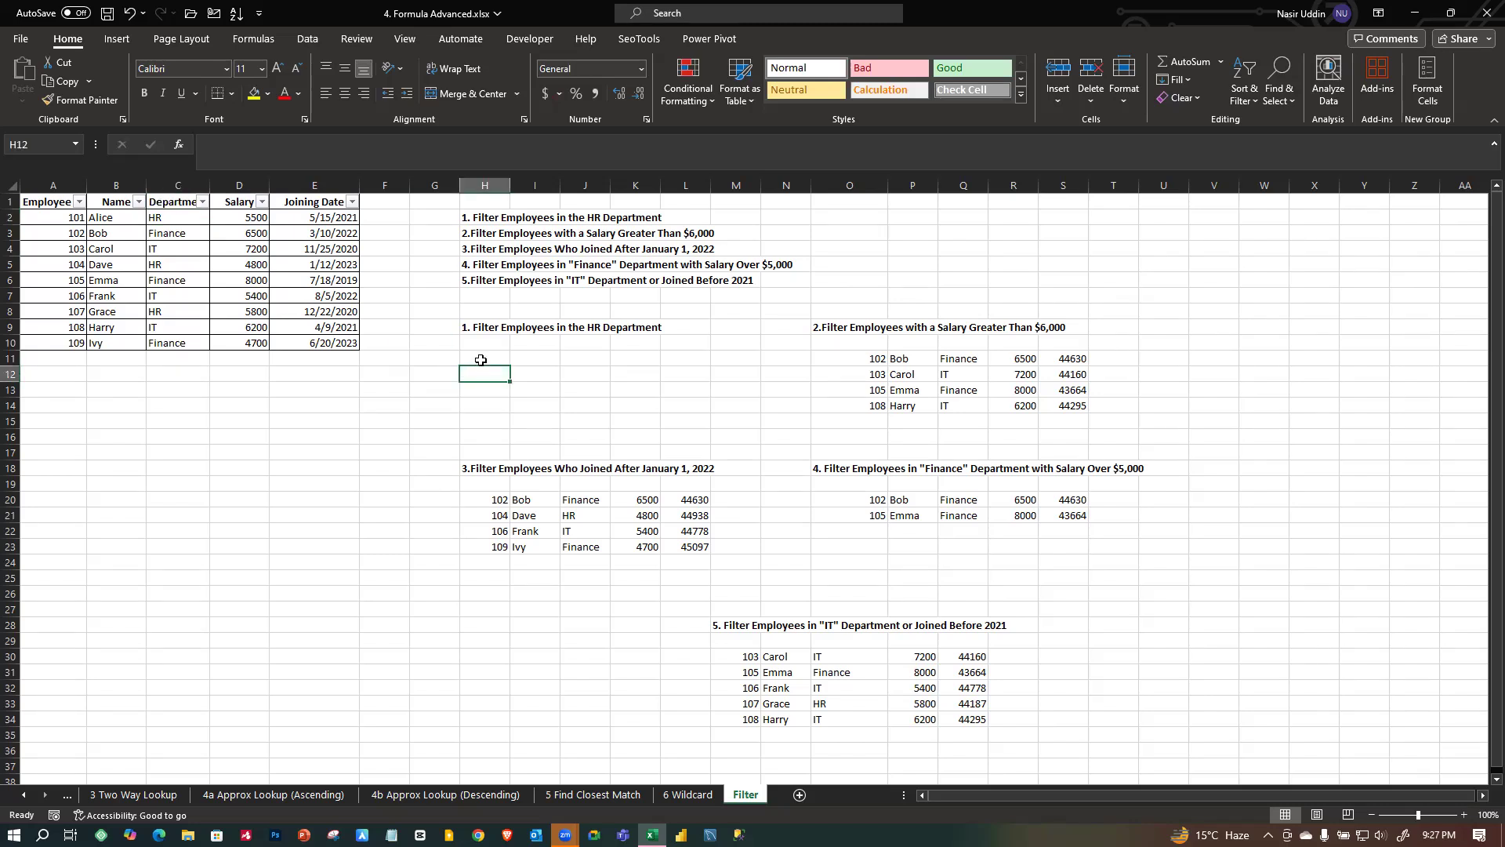
left_click(481, 360)
left_click(490, 376)
type("=")
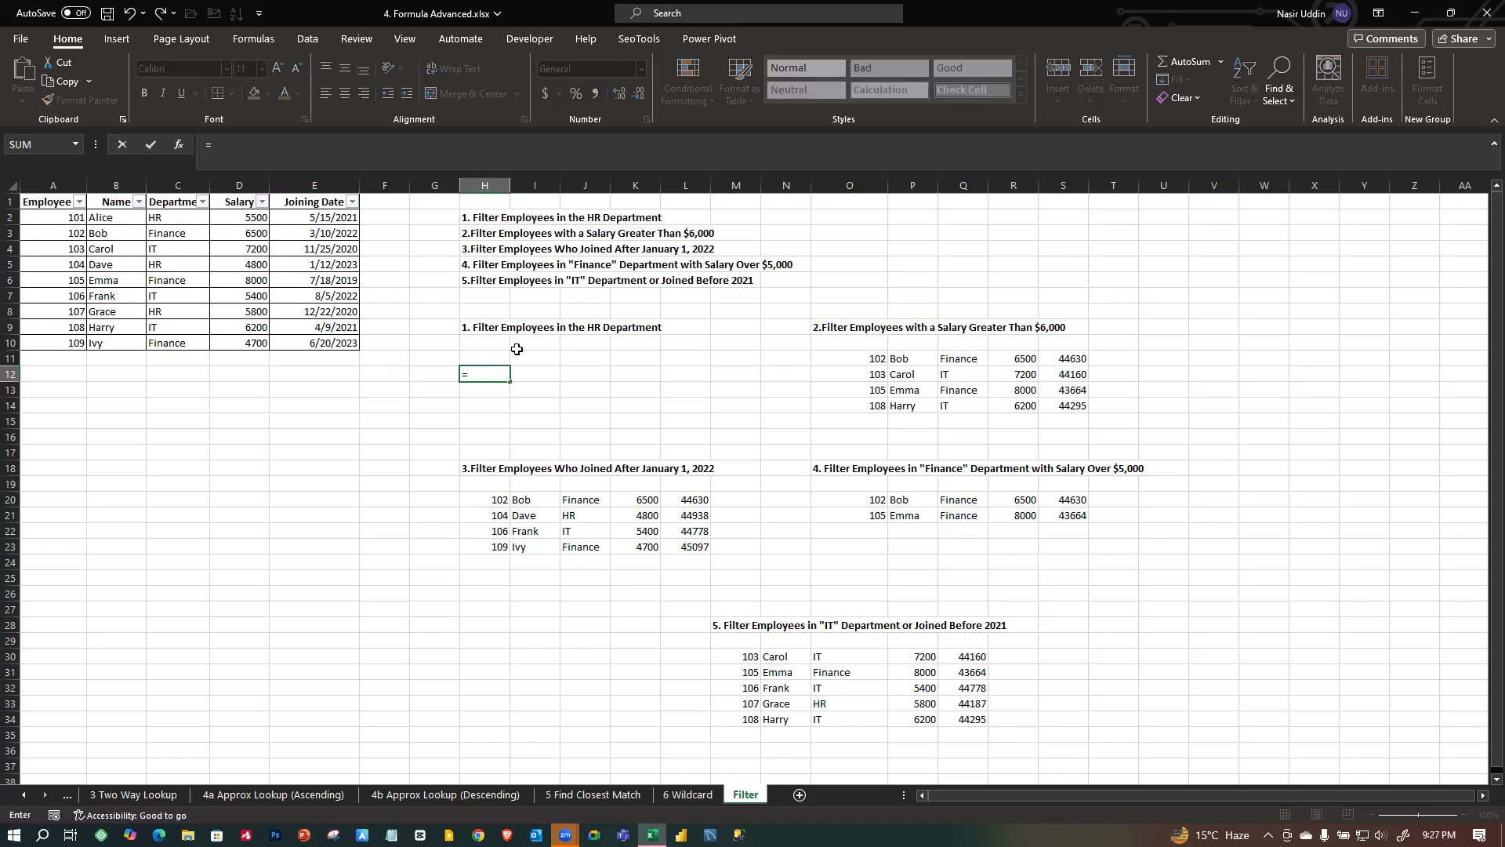
type("fil")
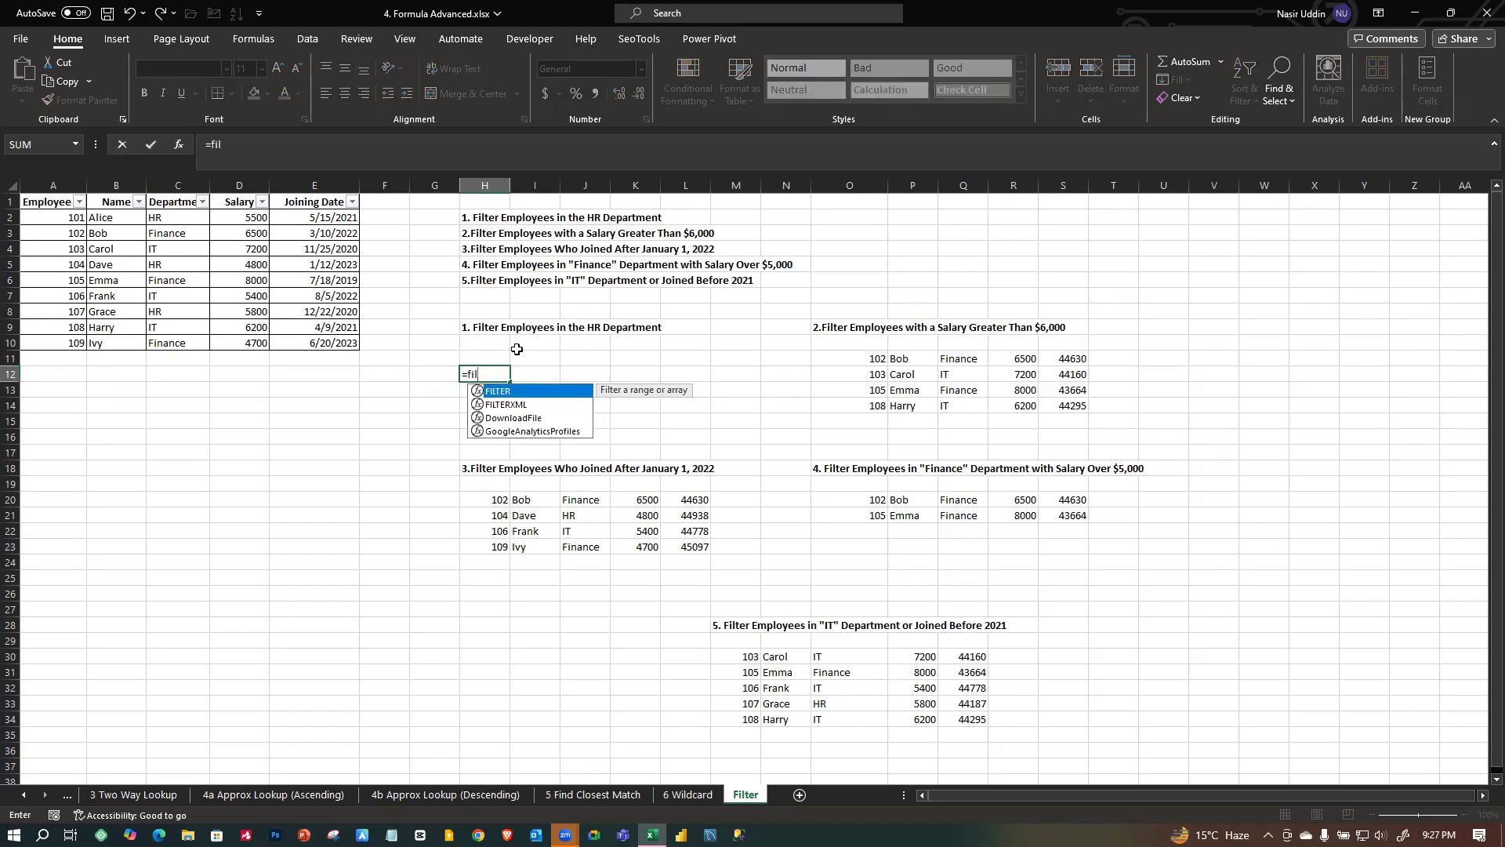
key("Tab")
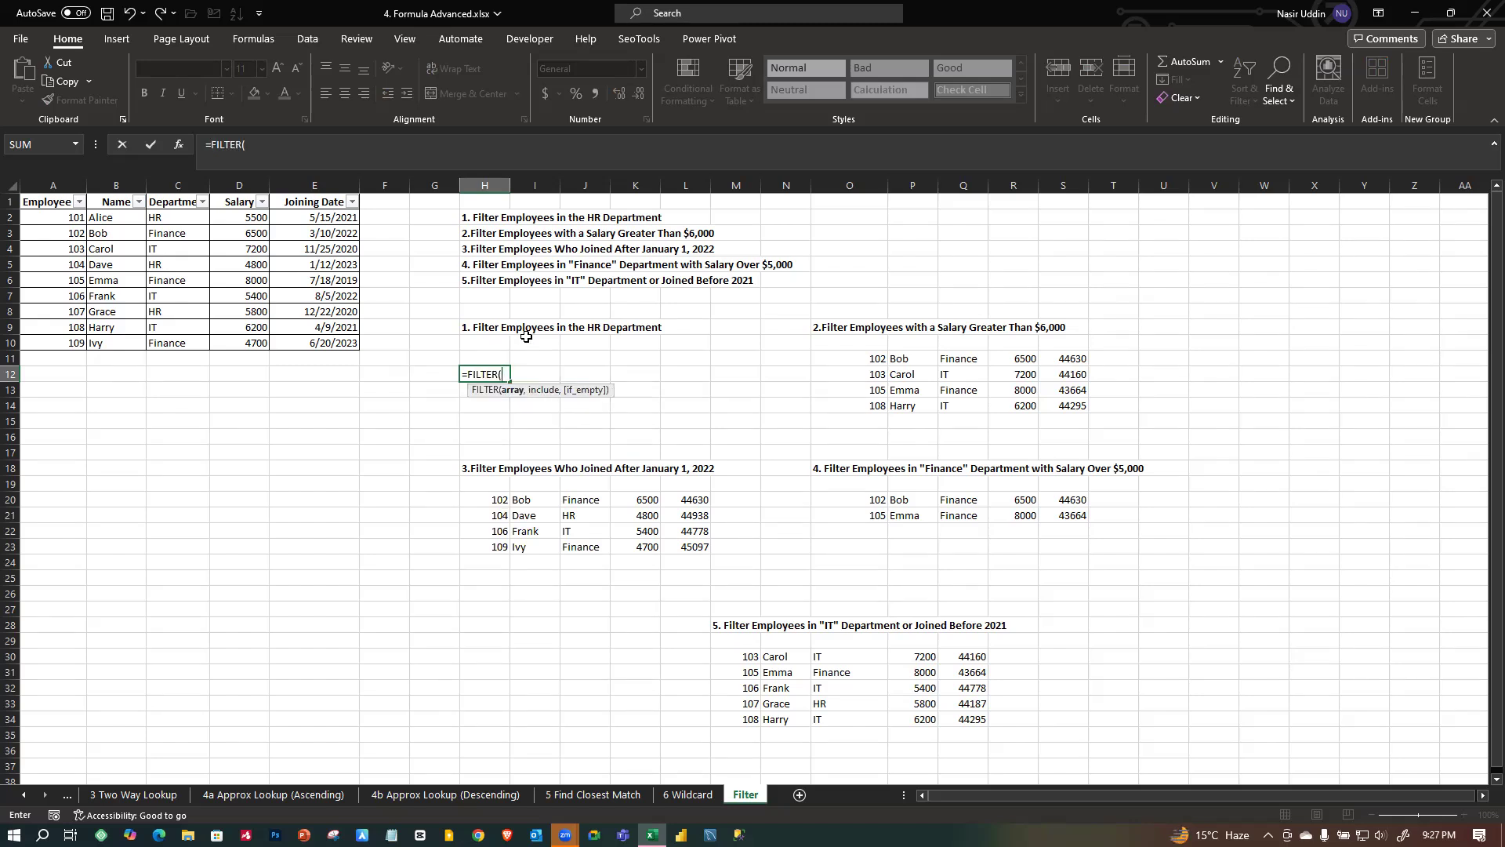
left_click_drag(43, 206, 343, 343)
type(",")
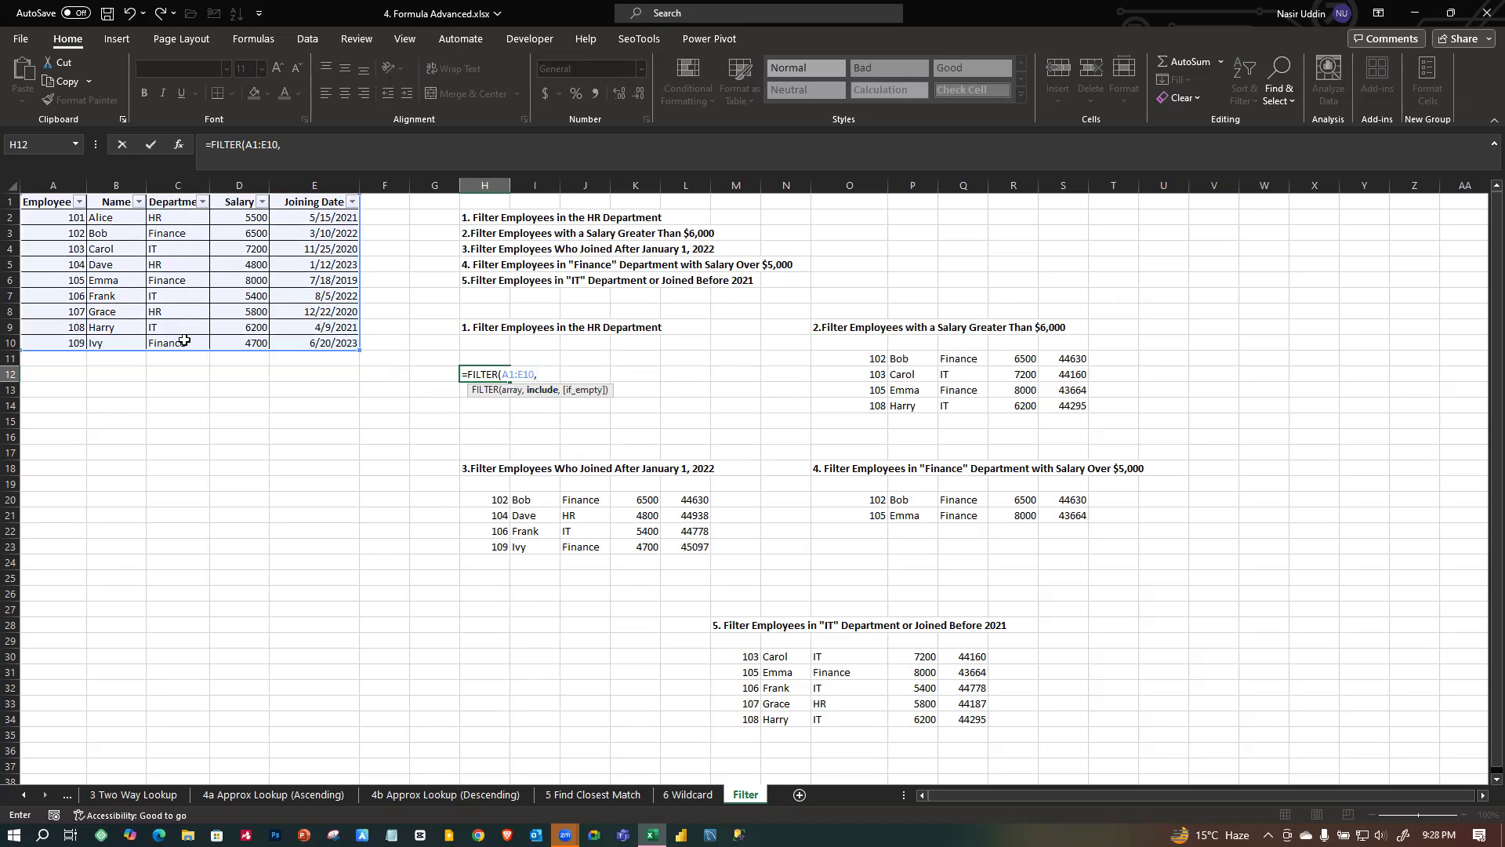
Complete the H12 formula with the condition C1:C10="HR", giving =FILTER(A1:E10,C1:C10="HR"), and enter it.
left_click(166, 207)
left_click_drag(166, 206, 179, 342)
type("=\"HR")
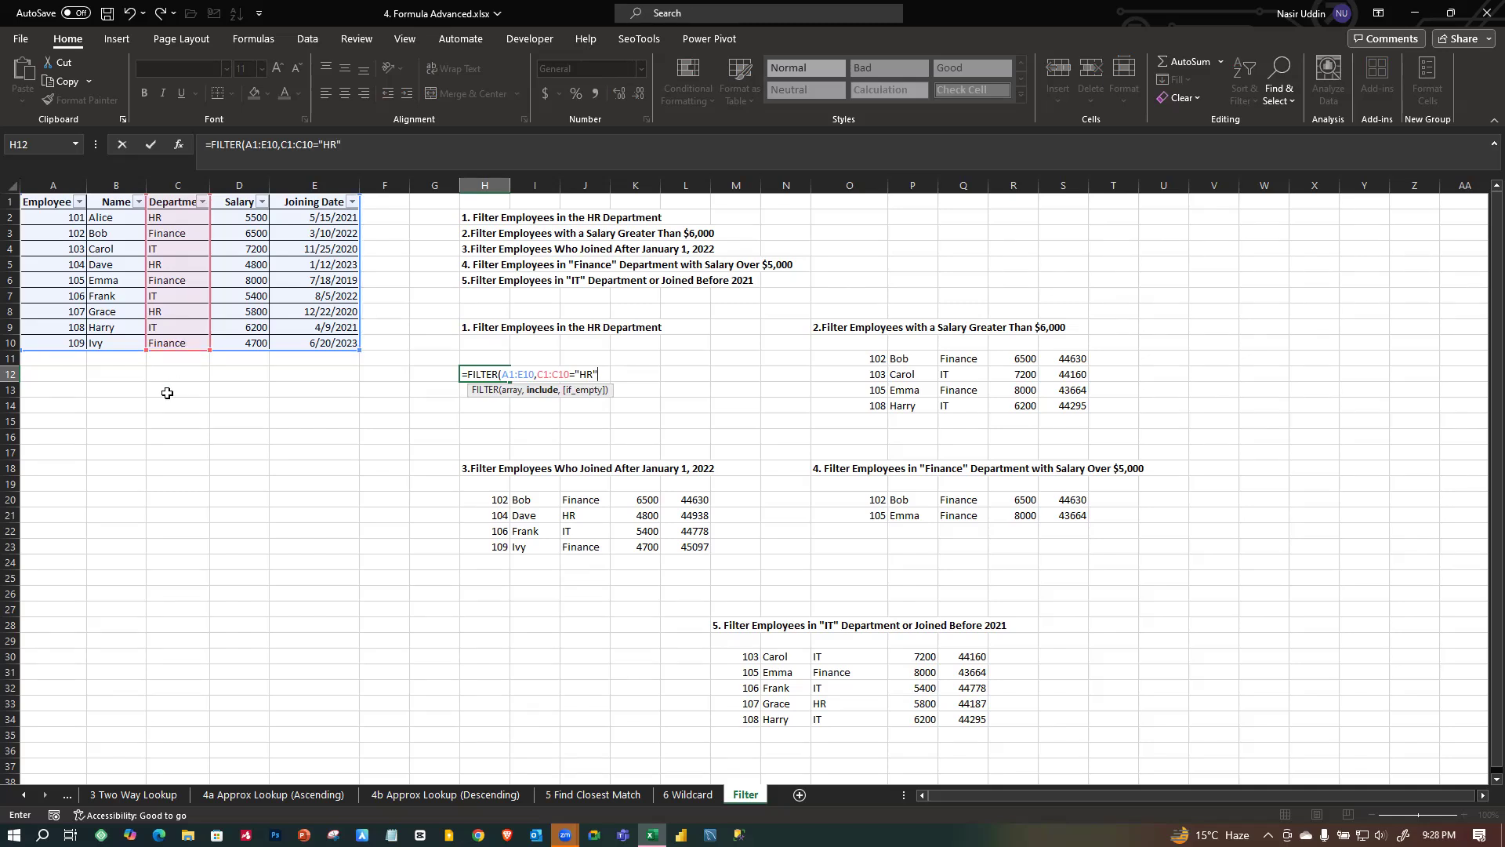
type(",")
key("BackSpace")
type(")")
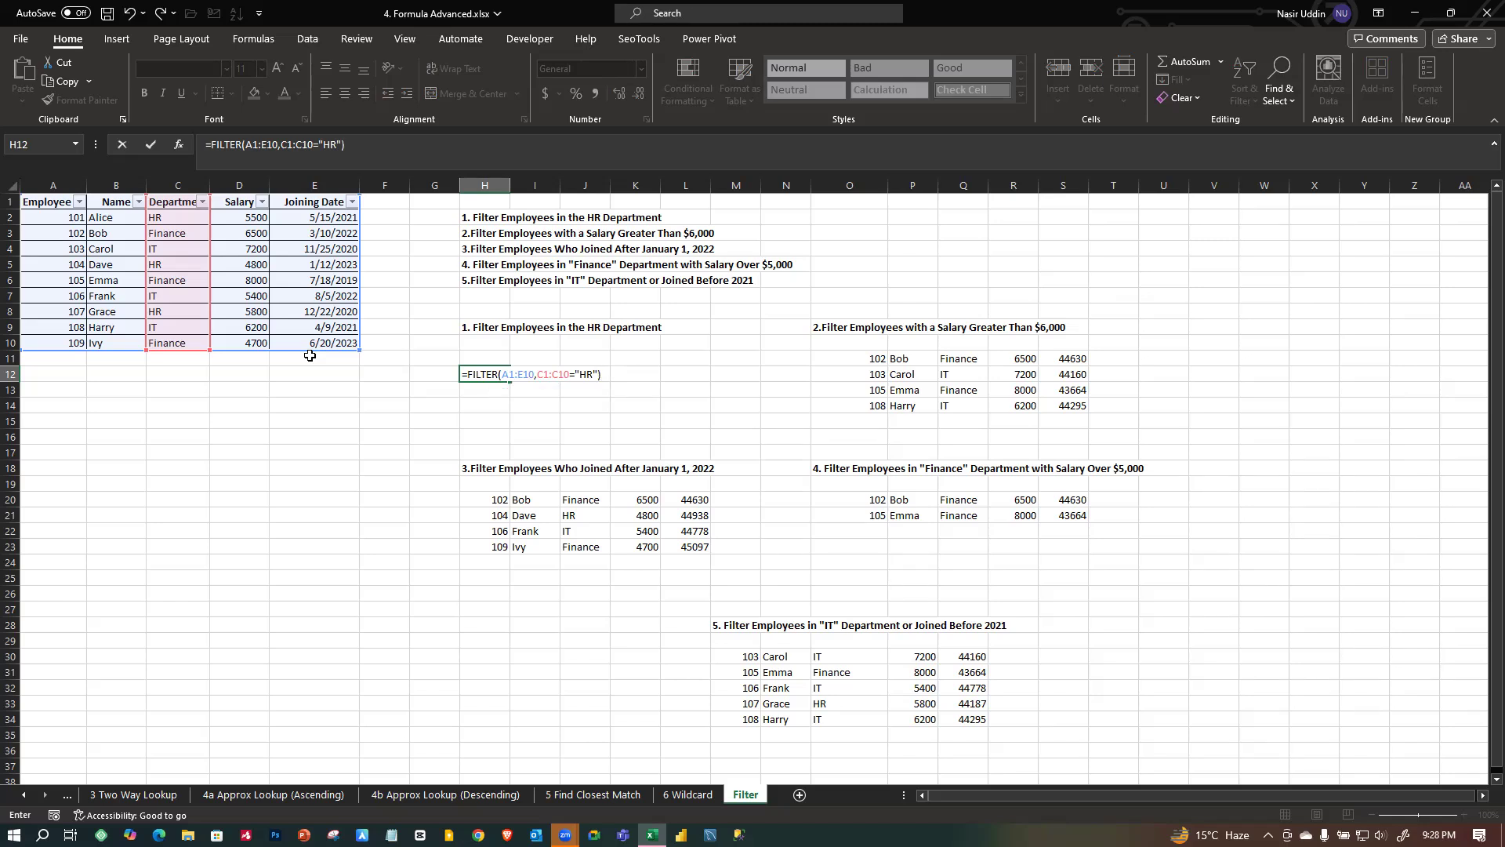
key("Return")
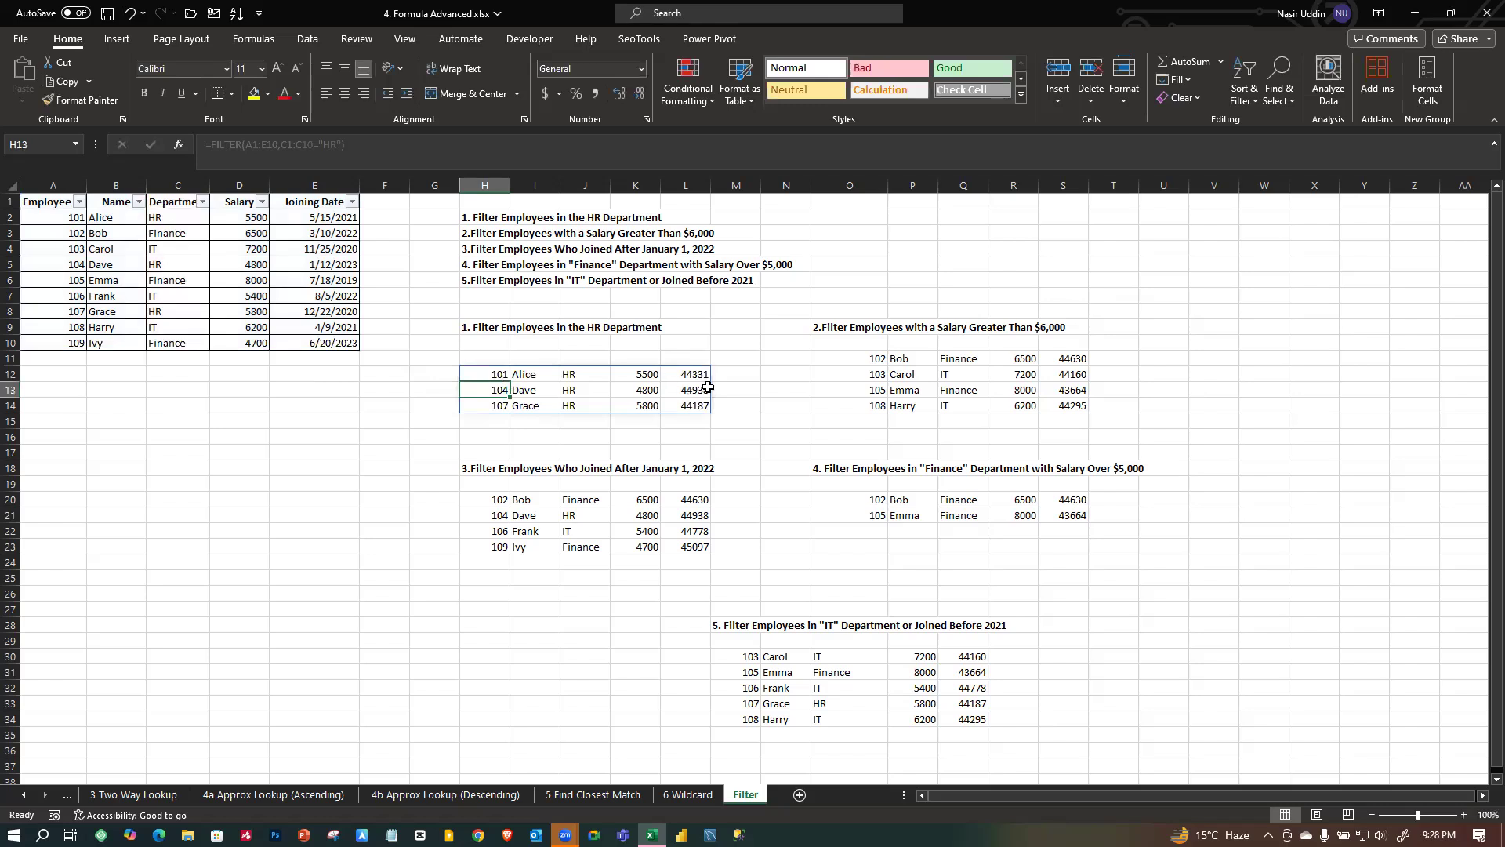
Examine the FILTER formula in H12 and the empty row above its spilled HR results.
left_click(590, 435)
left_click(493, 374)
left_click(497, 422)
left_click(497, 378)
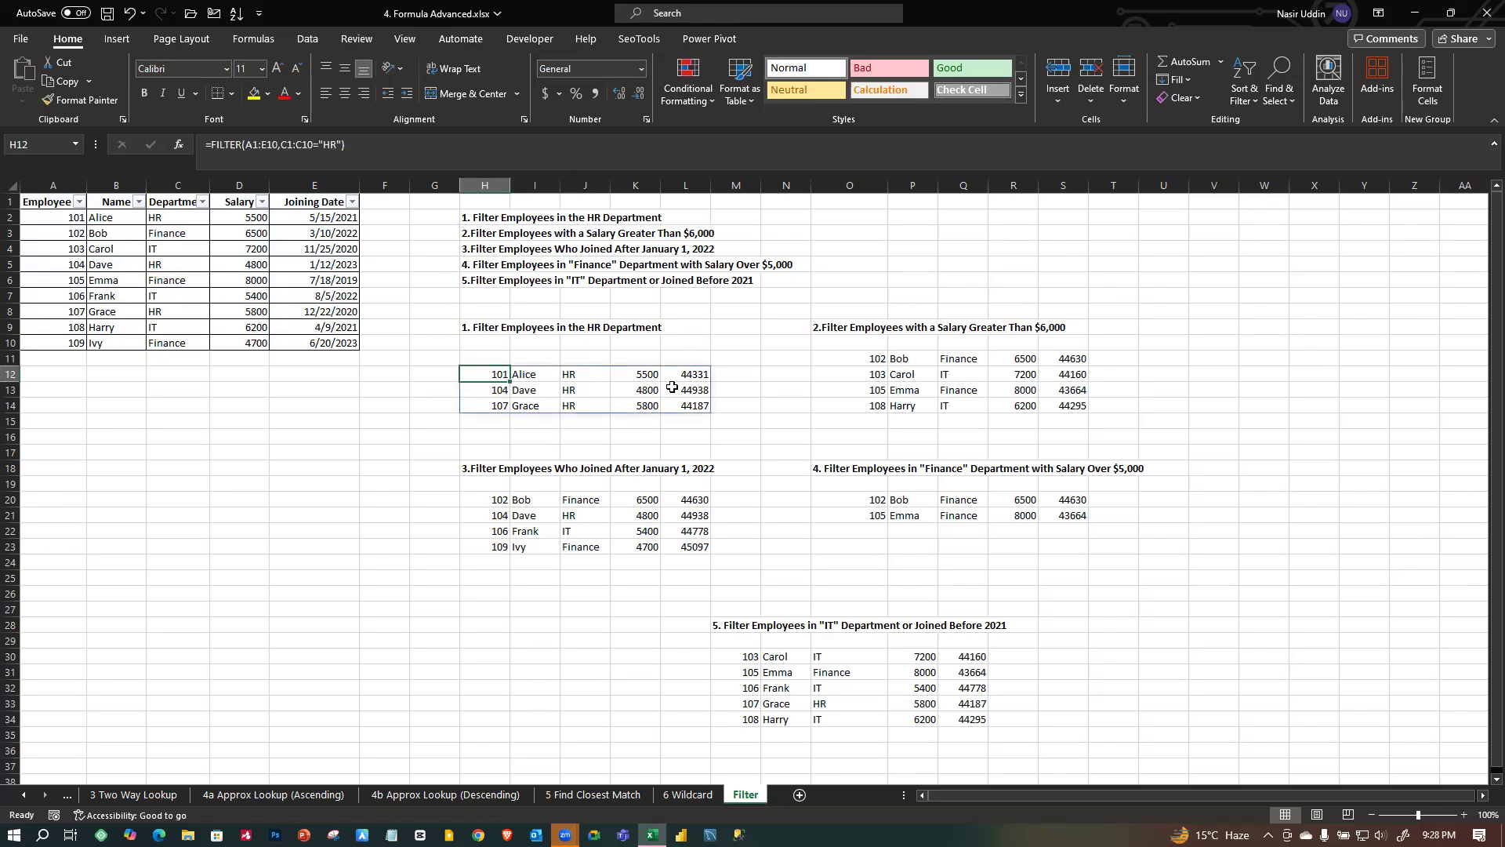
left_click(502, 359)
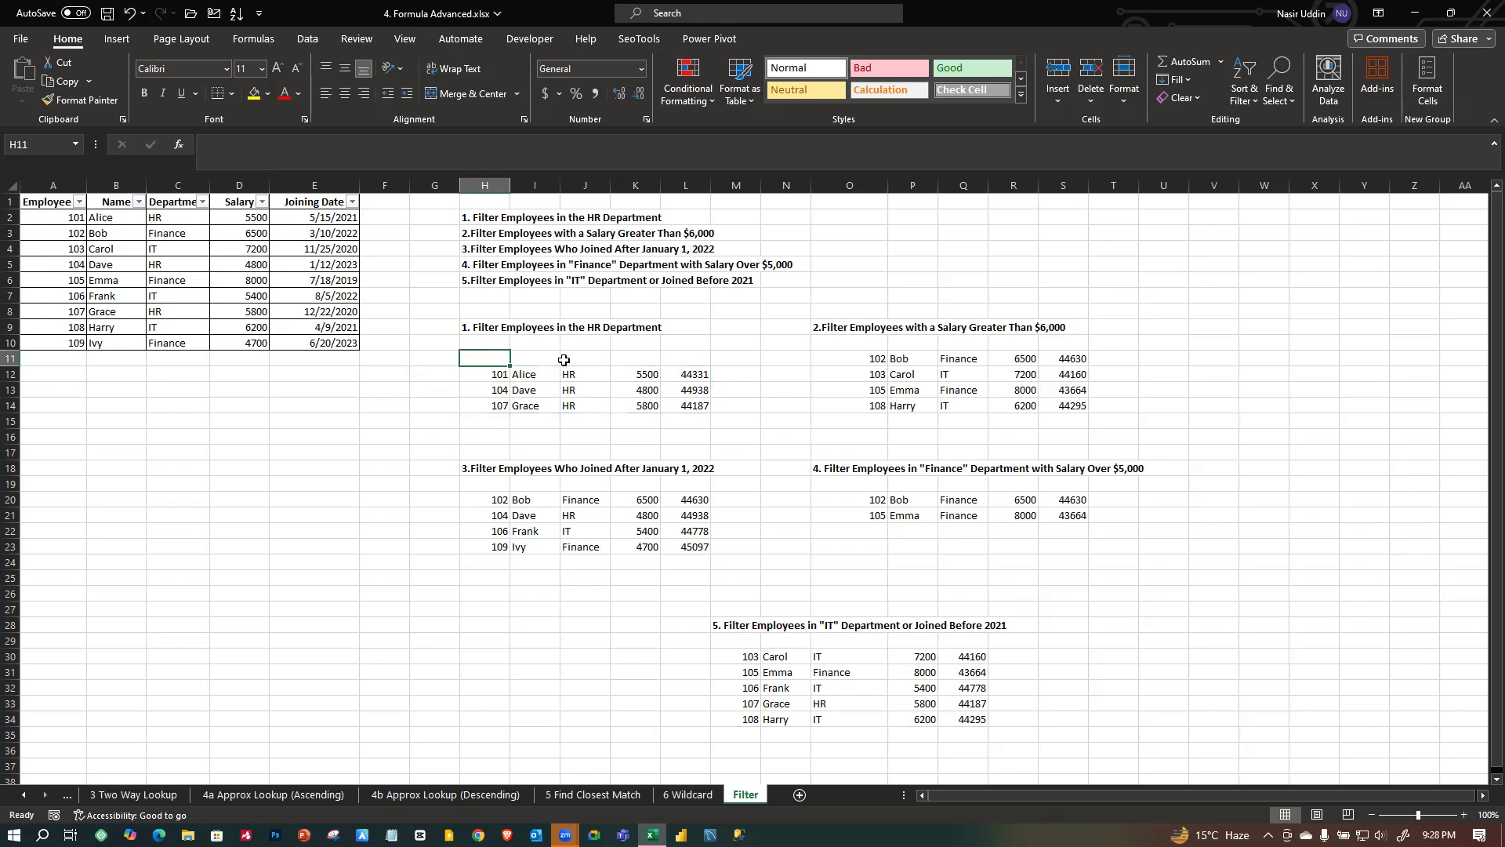
left_click(541, 359)
left_click(598, 362)
left_click(635, 361)
left_click(692, 367)
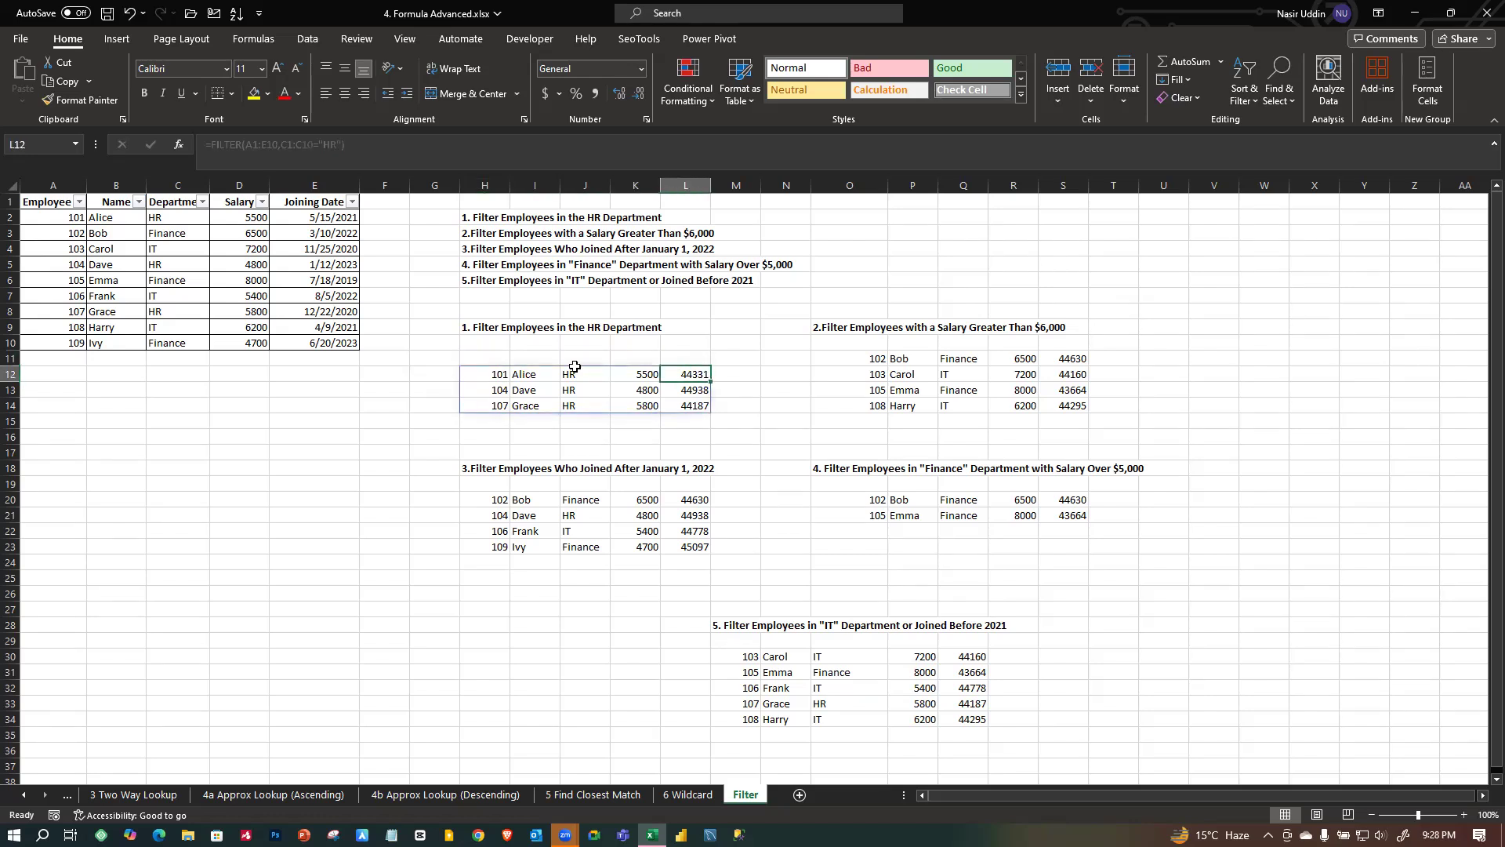
Examine the cells across H12:L12 to compare the source formula cell with the spilled cells.
left_click(494, 379)
left_click(538, 380)
left_click(588, 375)
left_click(491, 376)
left_click(495, 390)
left_click(498, 375)
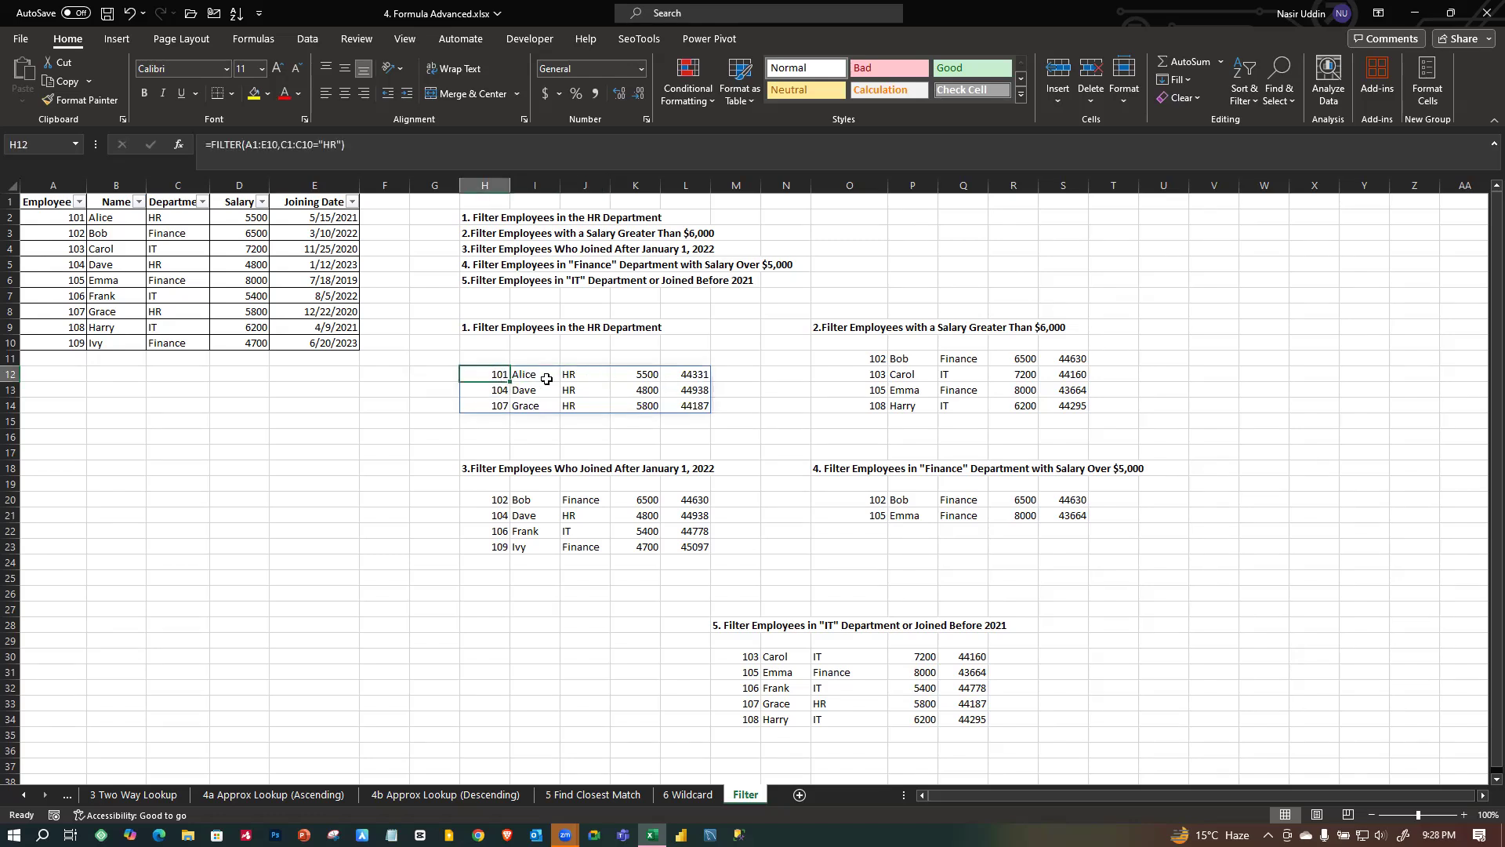
left_click(529, 375)
left_click(594, 377)
left_click(657, 376)
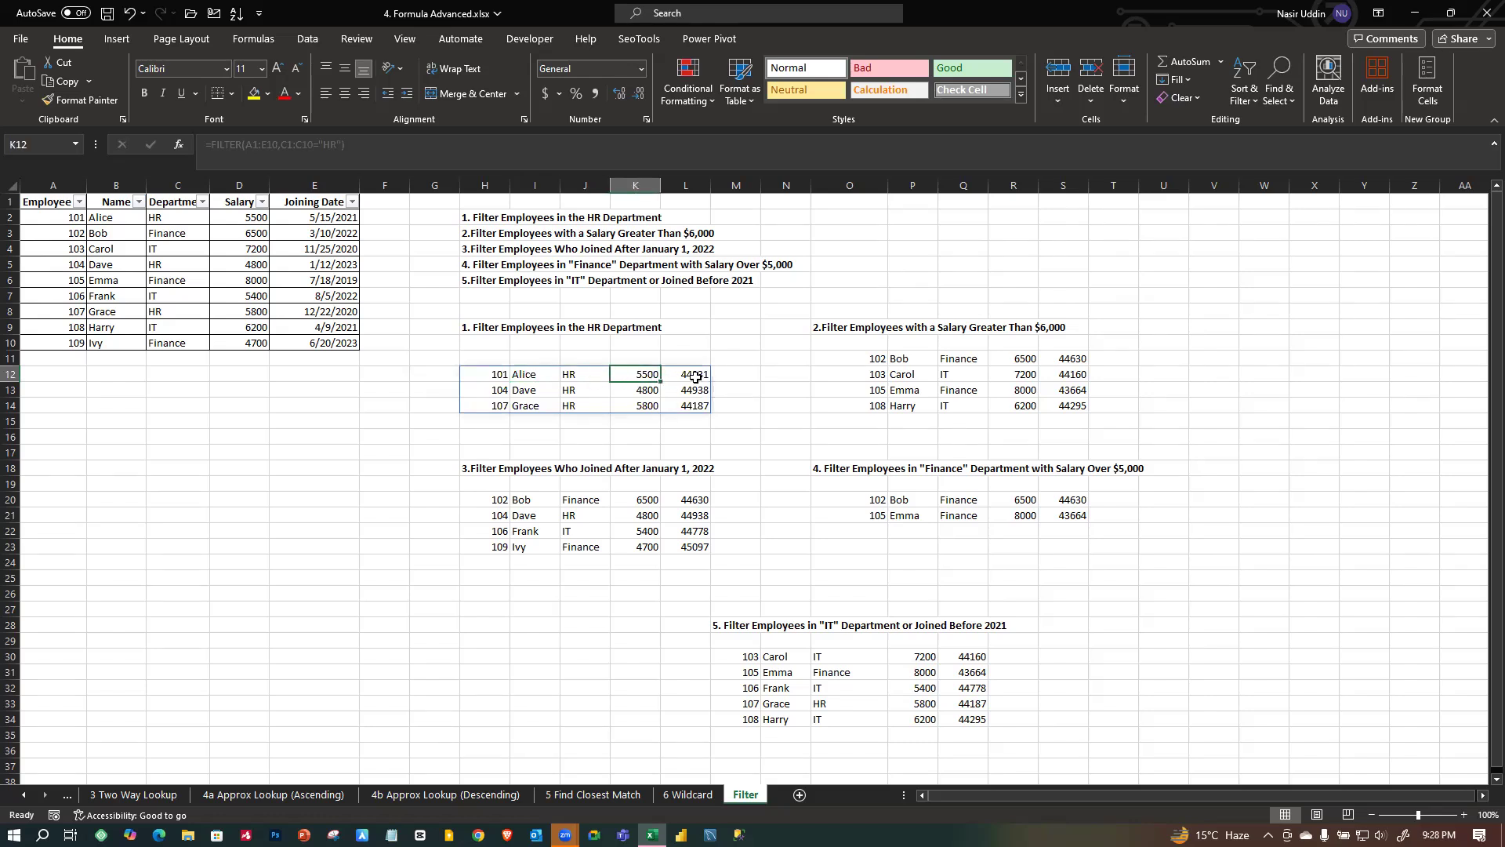
left_click(689, 376)
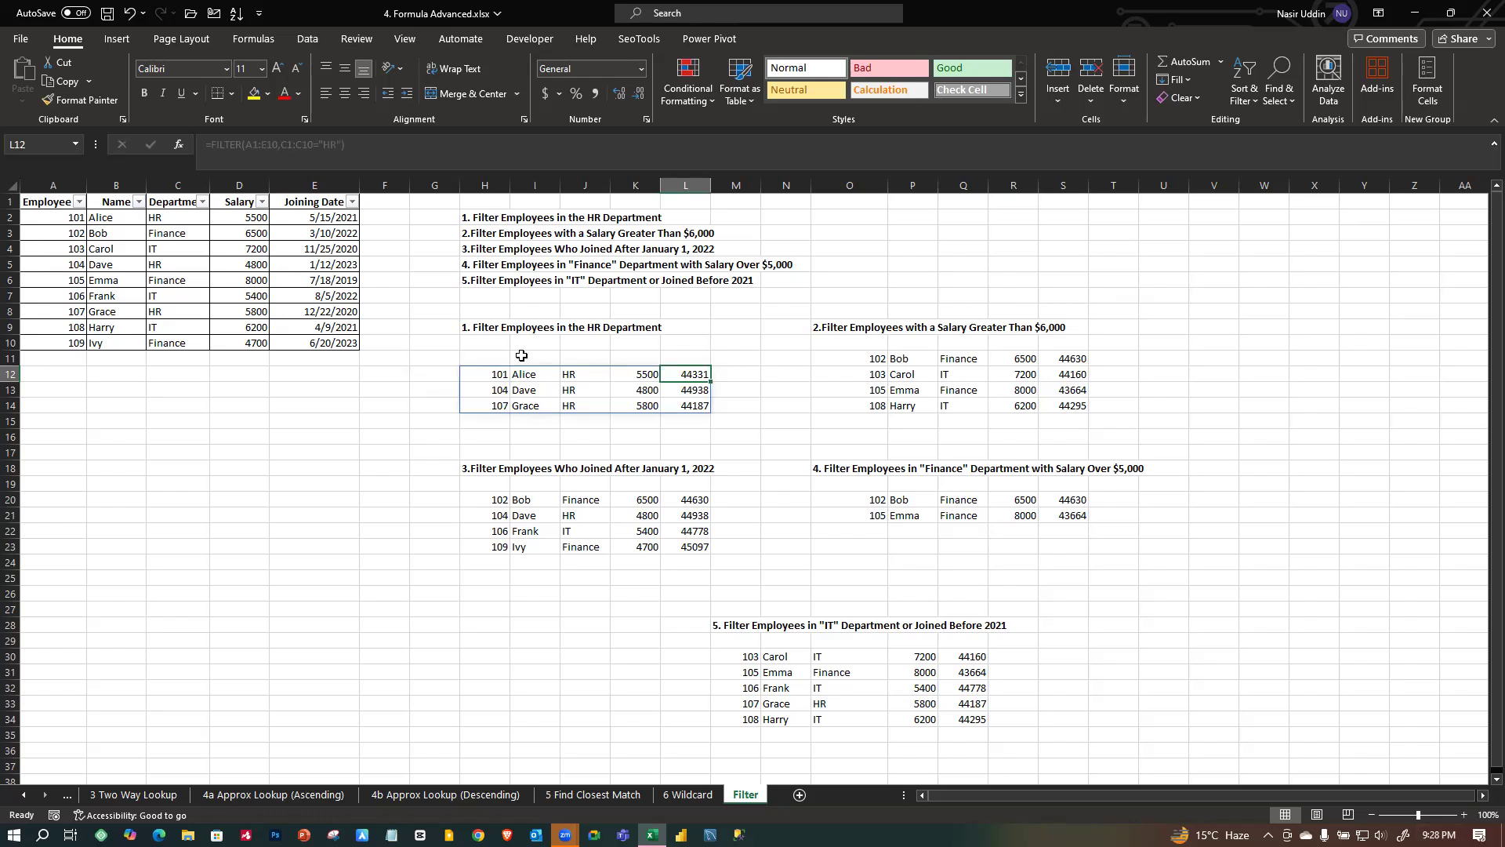
Compare the joining date in E2 with the returned value in L12, and auto-fit column L.
left_click(306, 218)
left_click(702, 379)
left_click(755, 385)
left_click(688, 377)
double_click(710, 186)
left_click(697, 442)
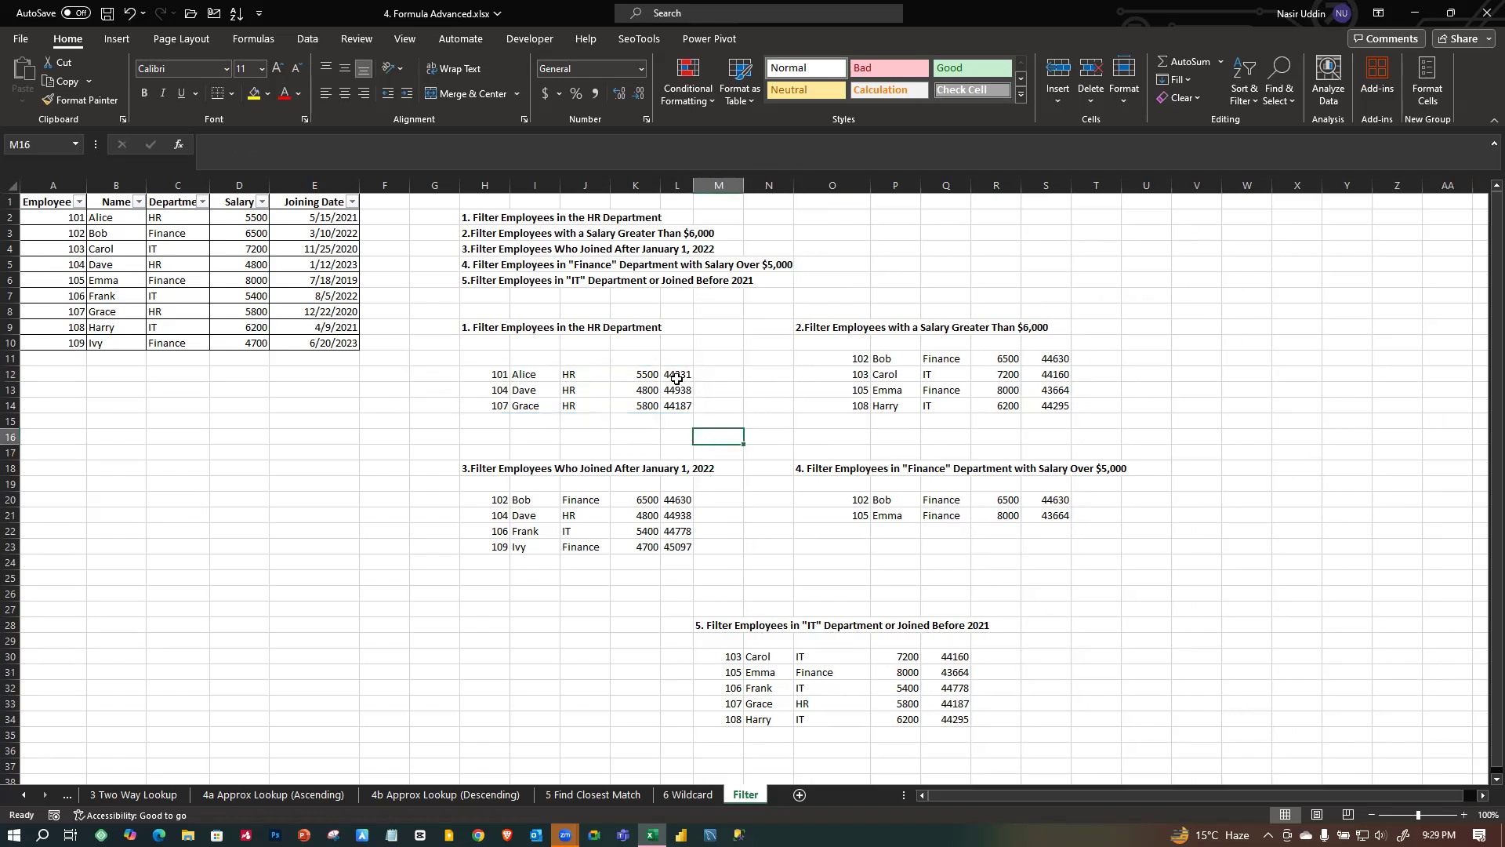
Format the returned joining dates in L12:L14 as Short Date.
left_click_drag(676, 377, 676, 407)
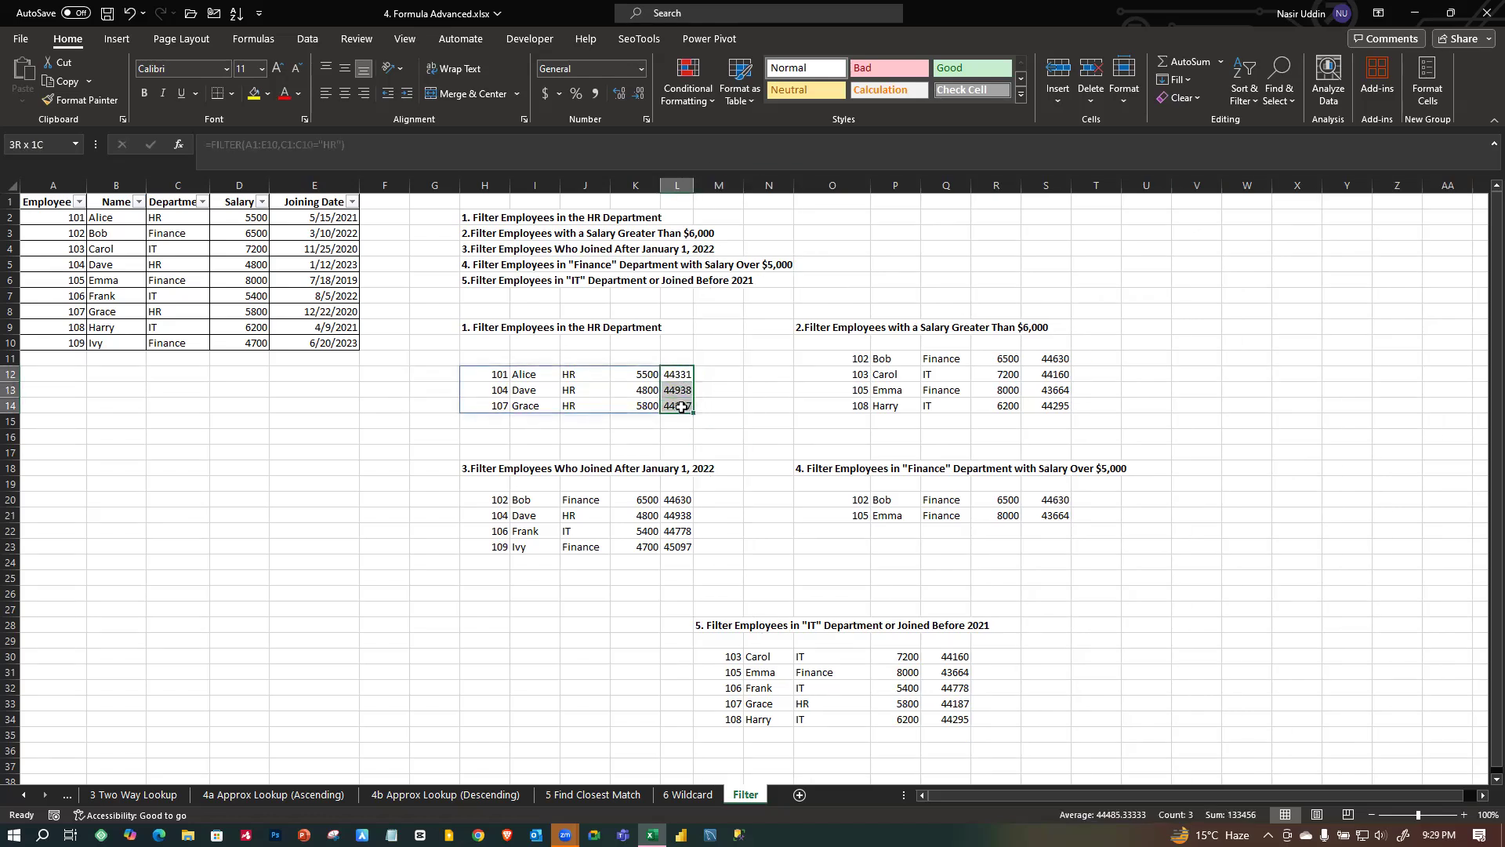
left_click(638, 69)
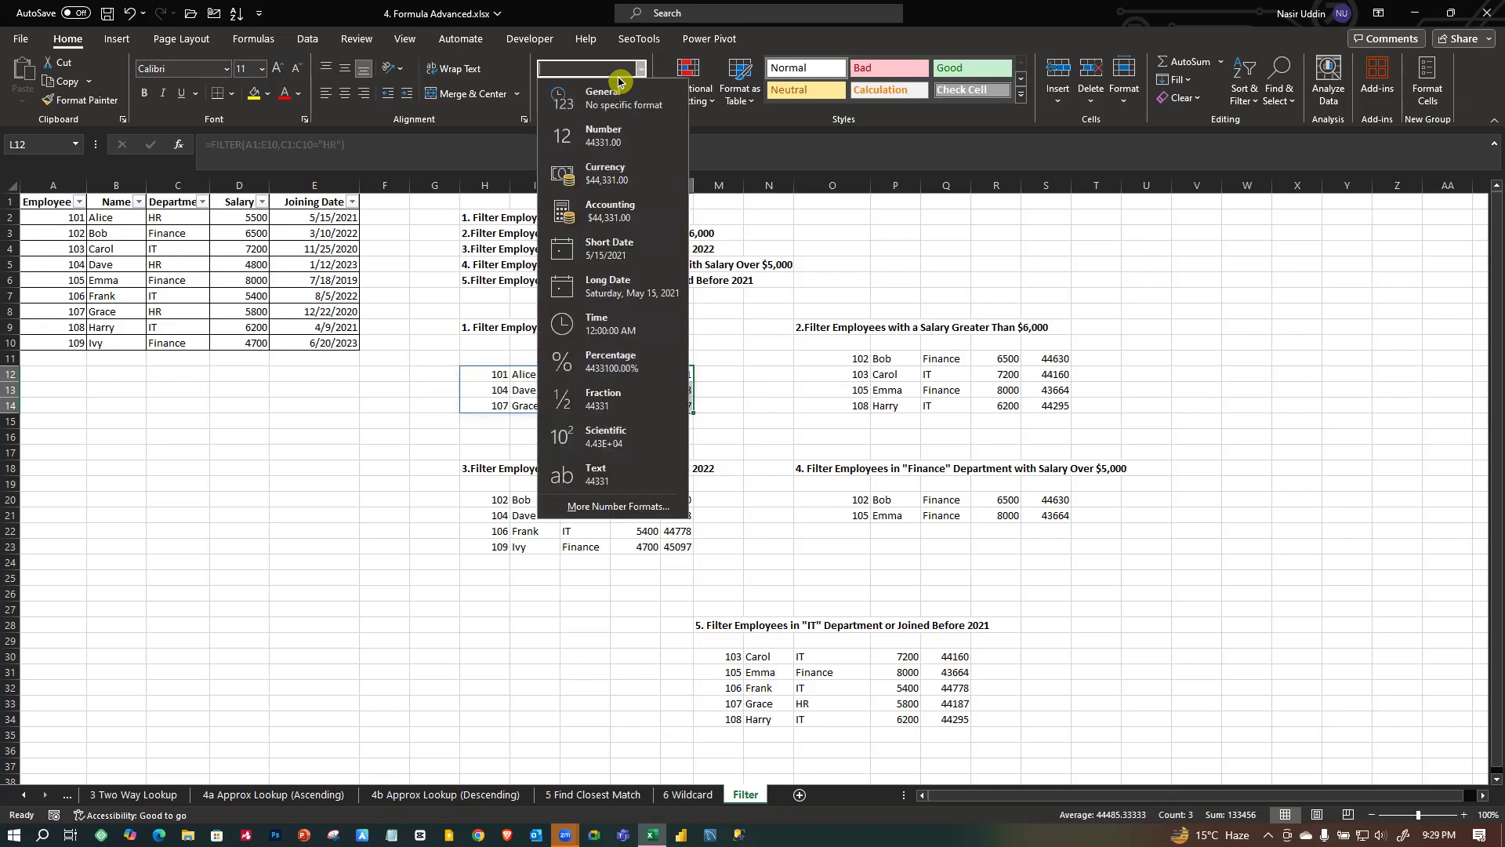
left_click(620, 249)
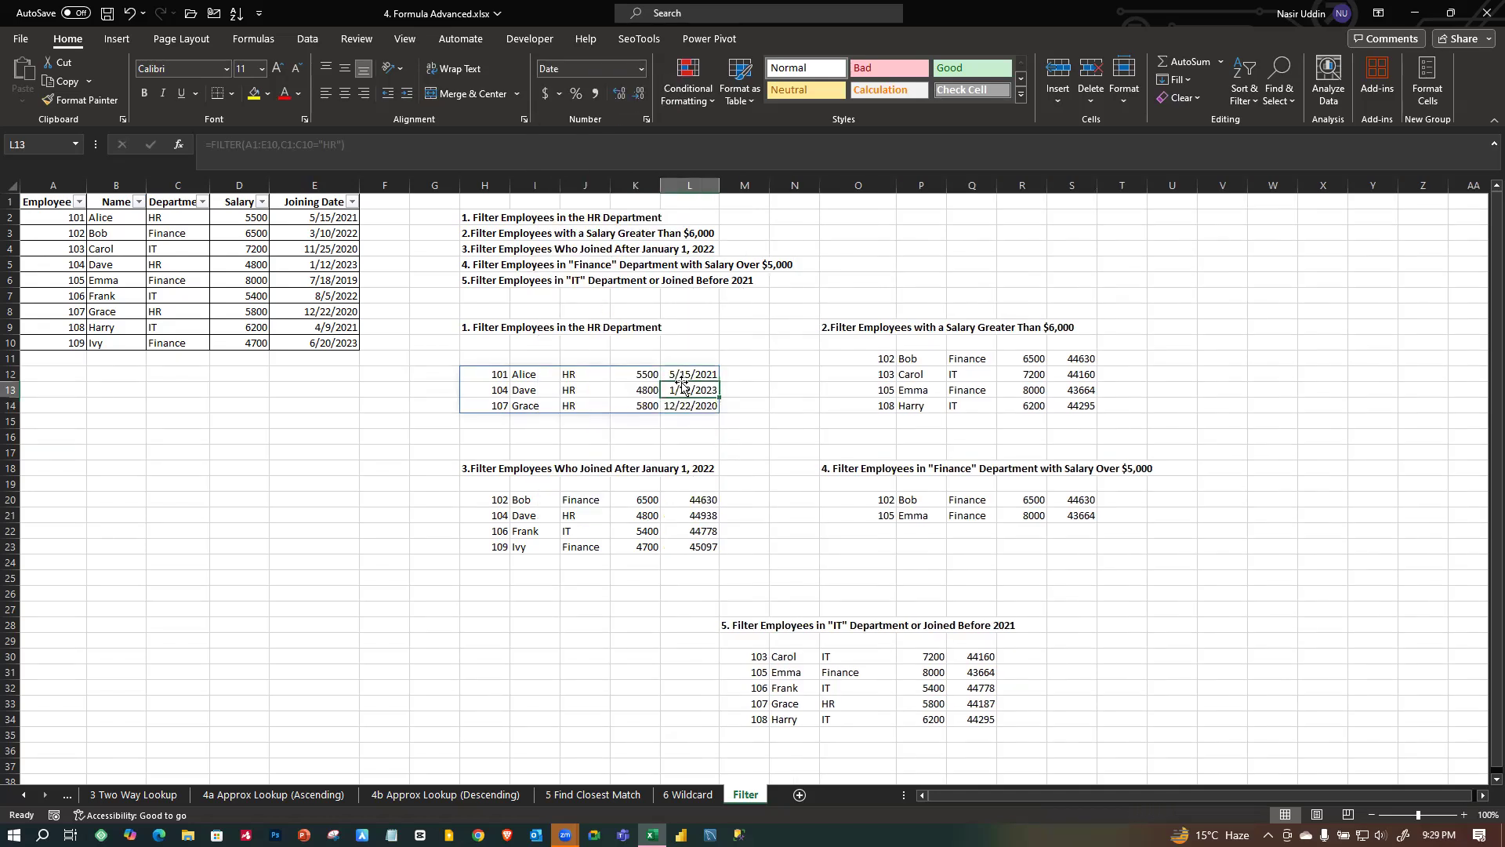
Examine the HR results in H12:L14, their formatted joining dates and the source formula in H12.
left_click(307, 222)
left_click(745, 342)
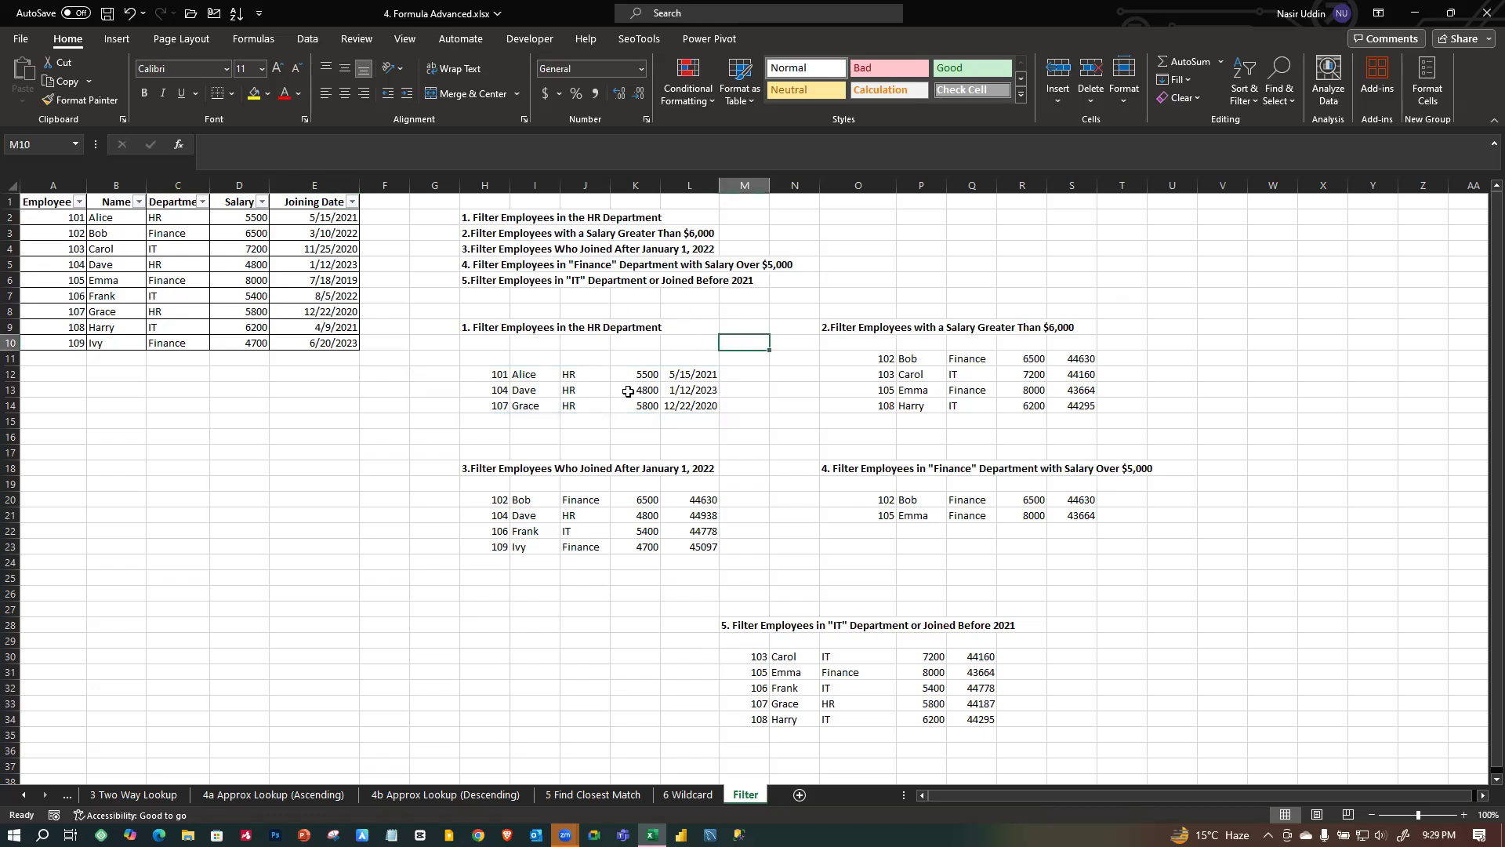
left_click(536, 374)
left_click(590, 432)
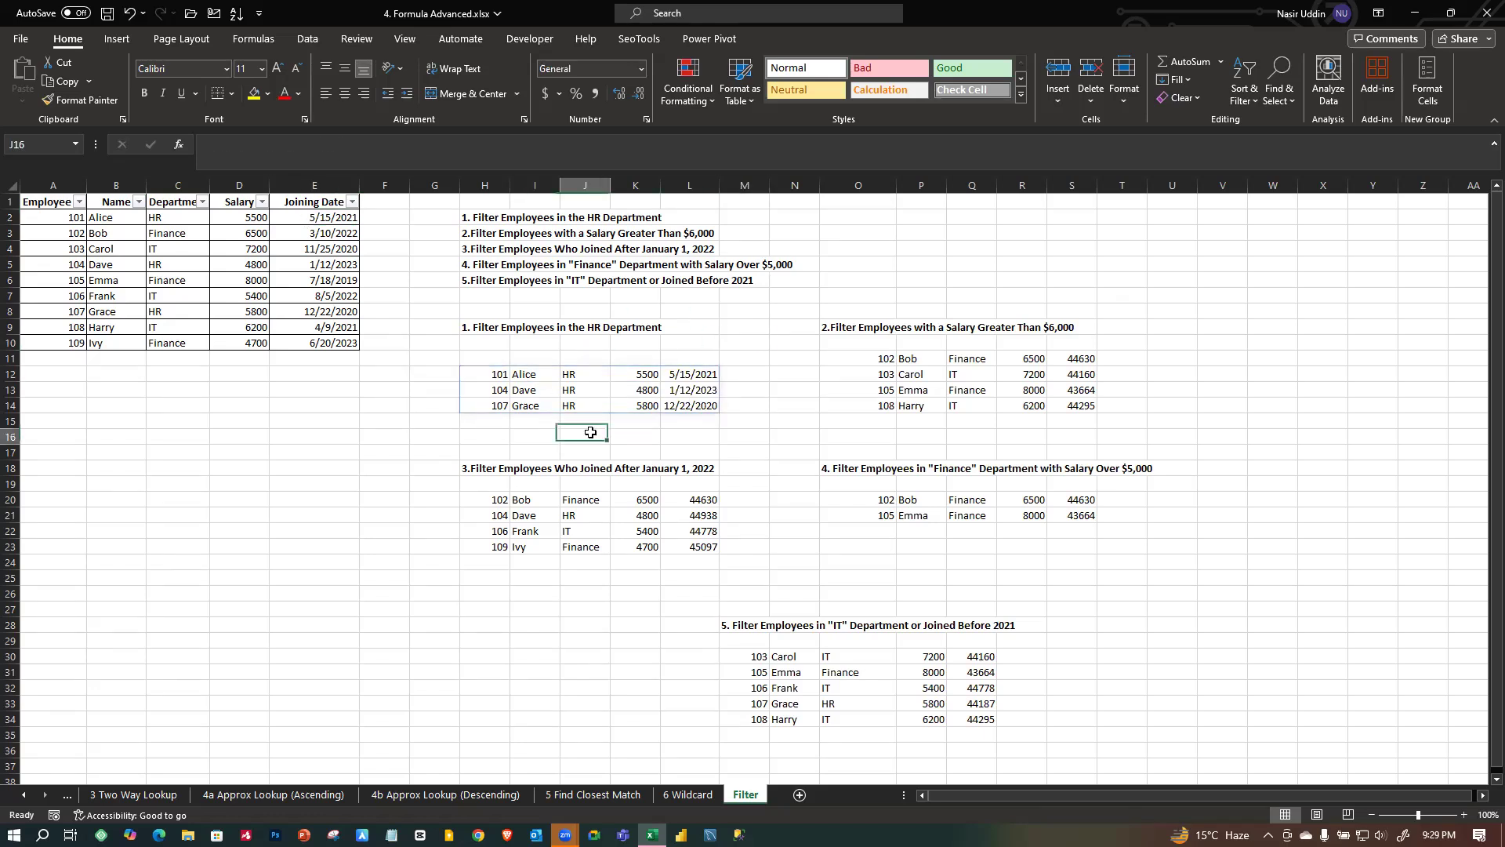
left_click(492, 376)
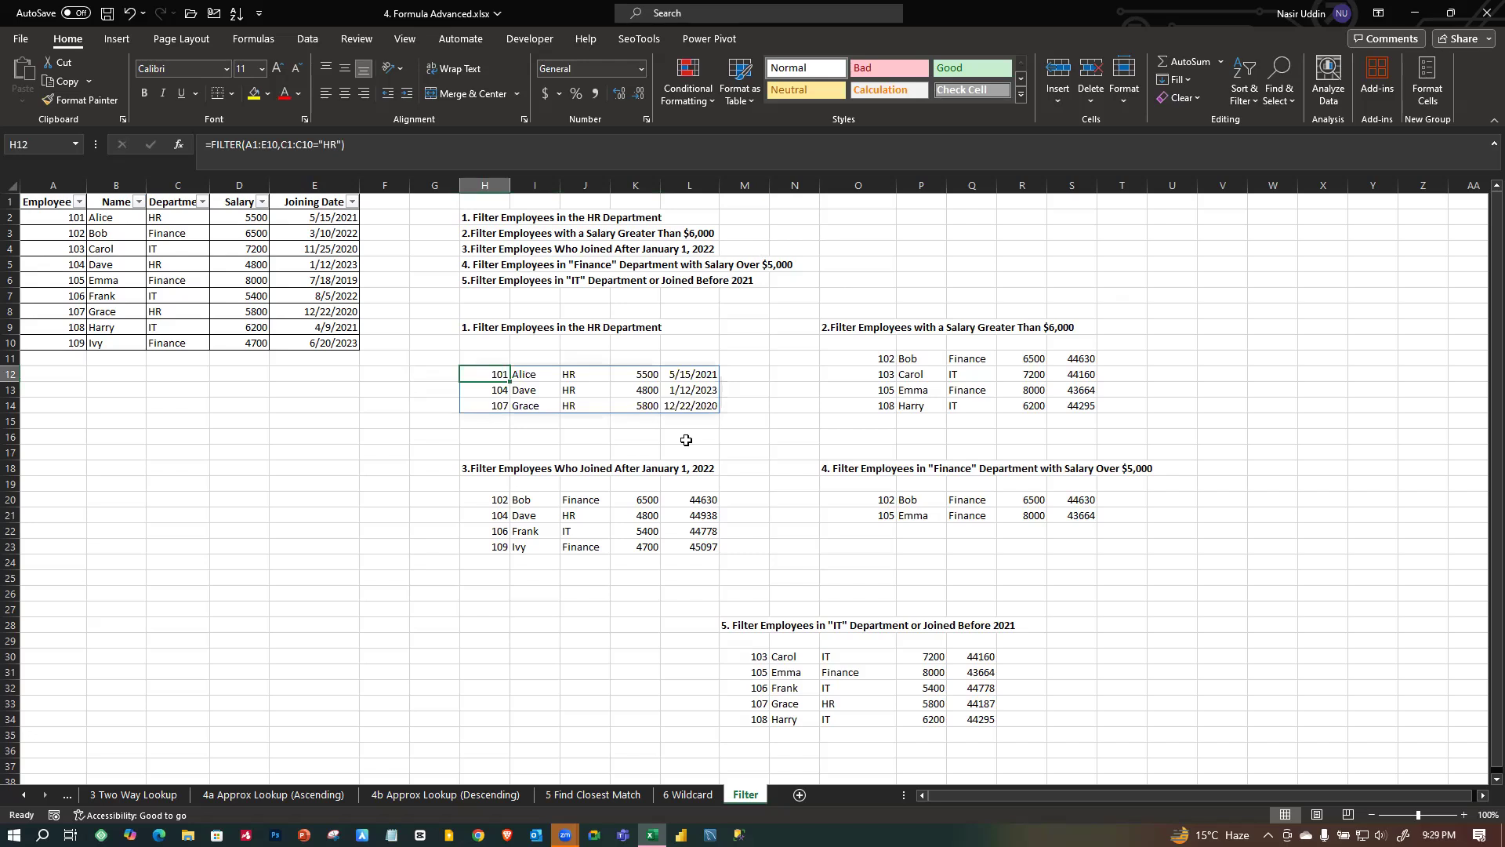
left_click(627, 421)
left_click(762, 362)
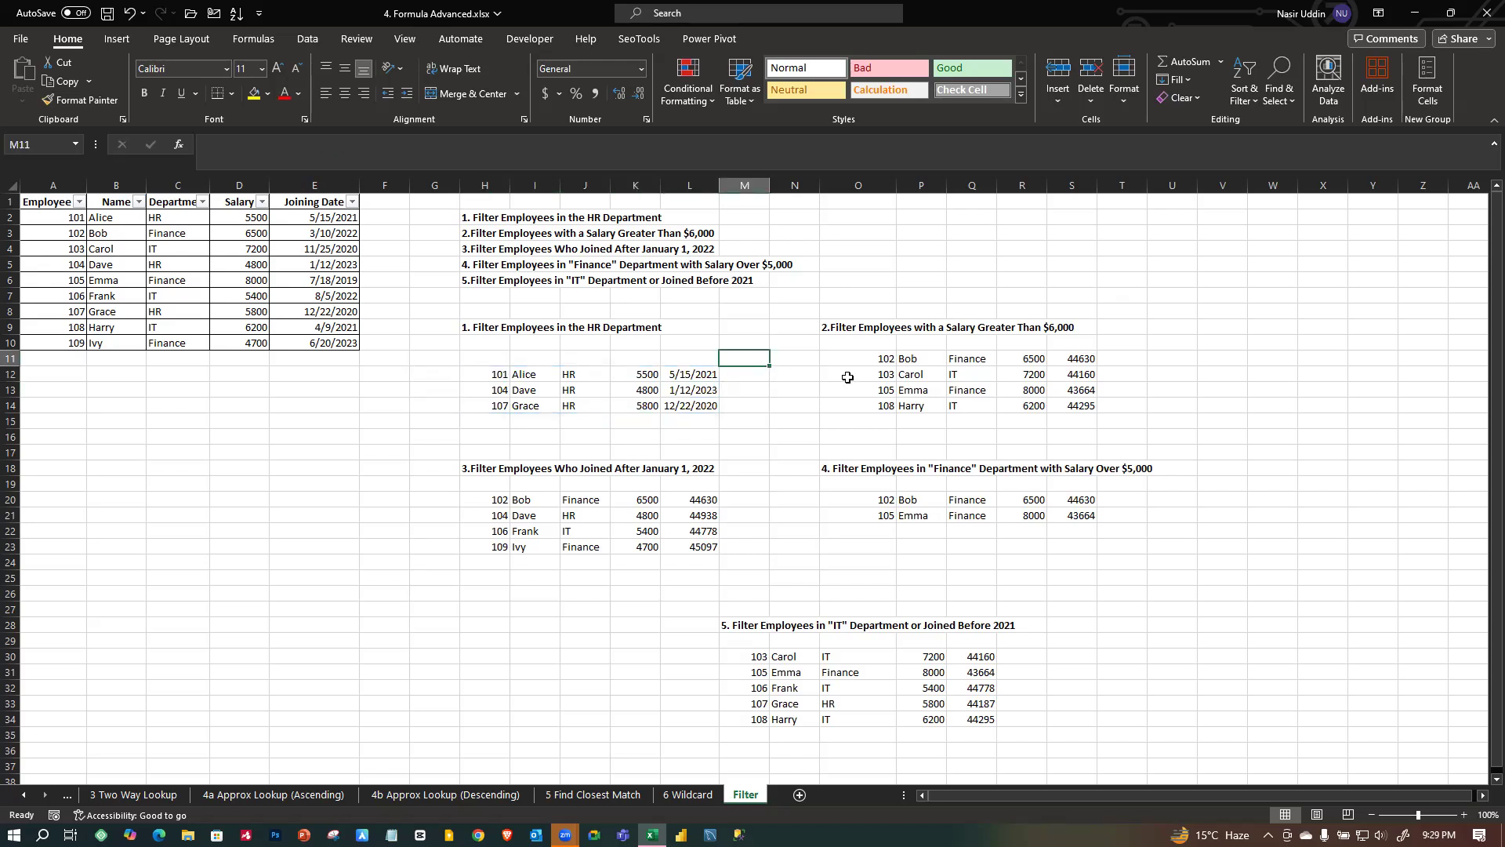
Reference the source header A1 in H11 and fill the formula across to L11 above the HR results.
left_click(495, 354)
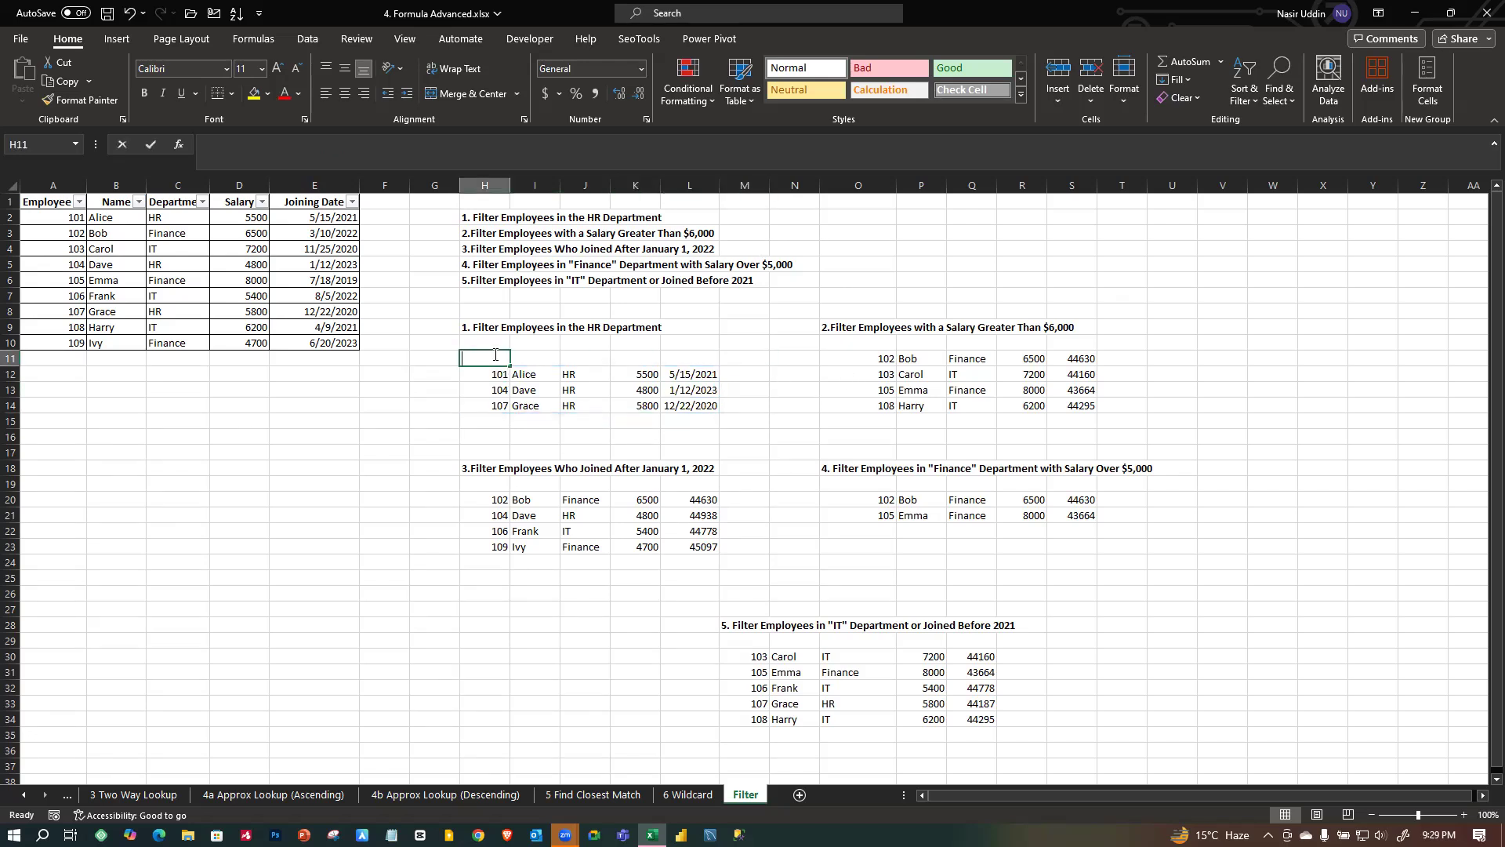
type("=")
left_click(49, 203)
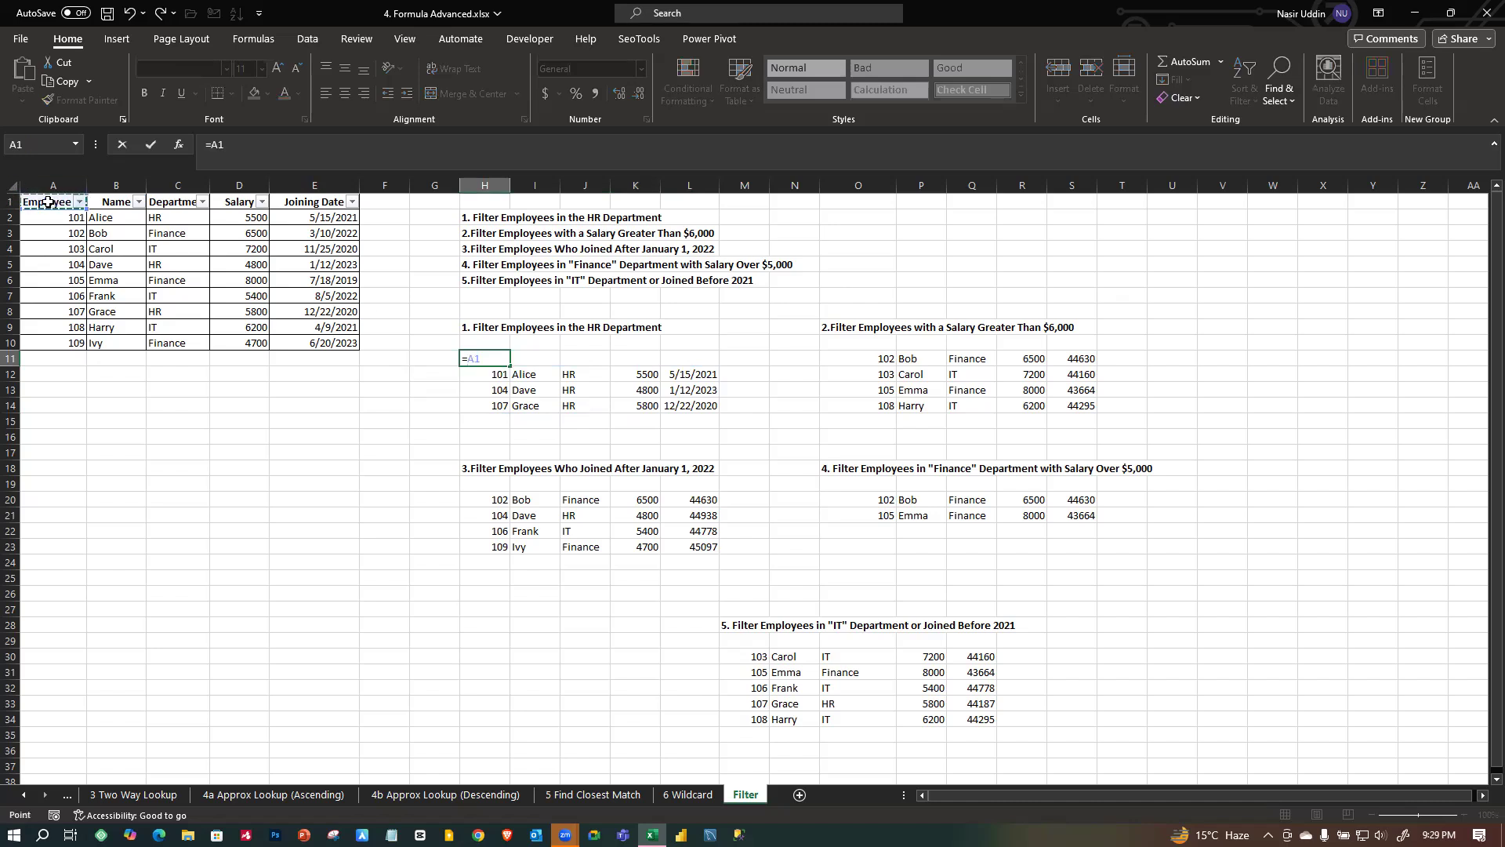
key("Return")
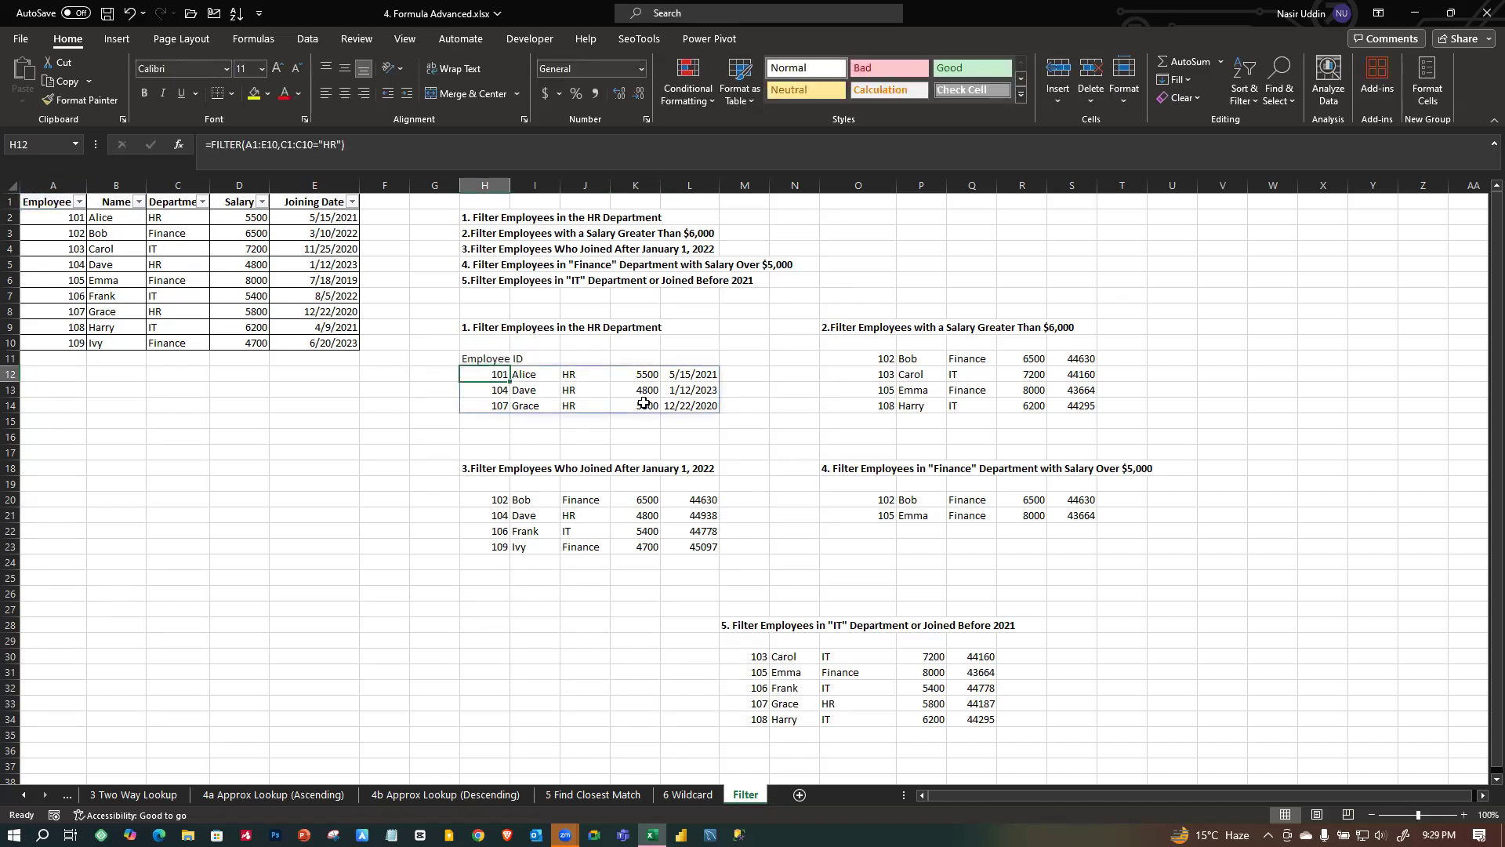
left_click(498, 362)
left_click_drag(510, 366, 711, 367)
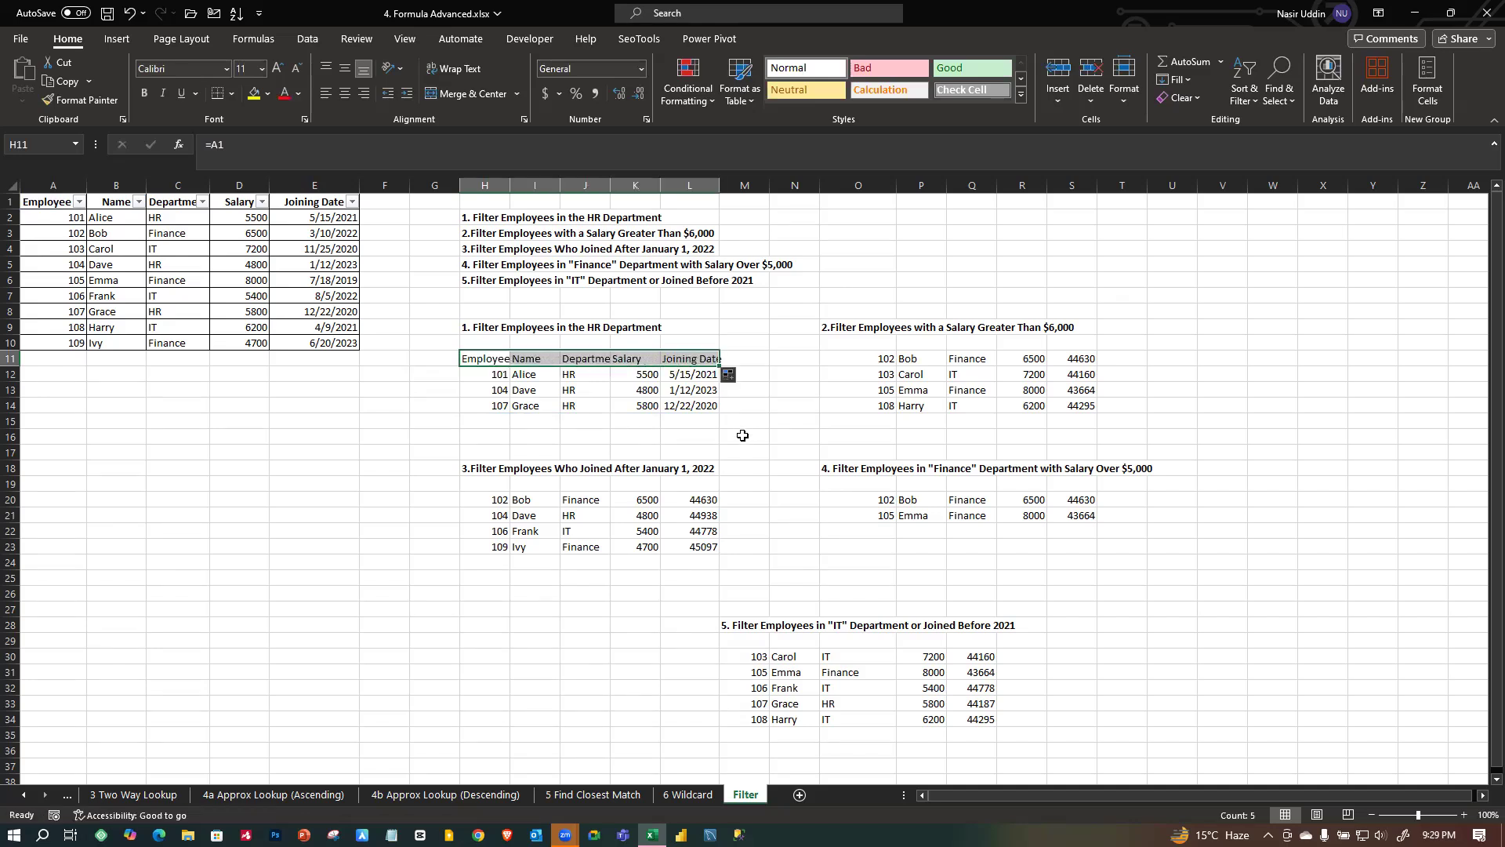
Undo the header references entered in H11:L11.
left_click(128, 17)
left_click(128, 17)
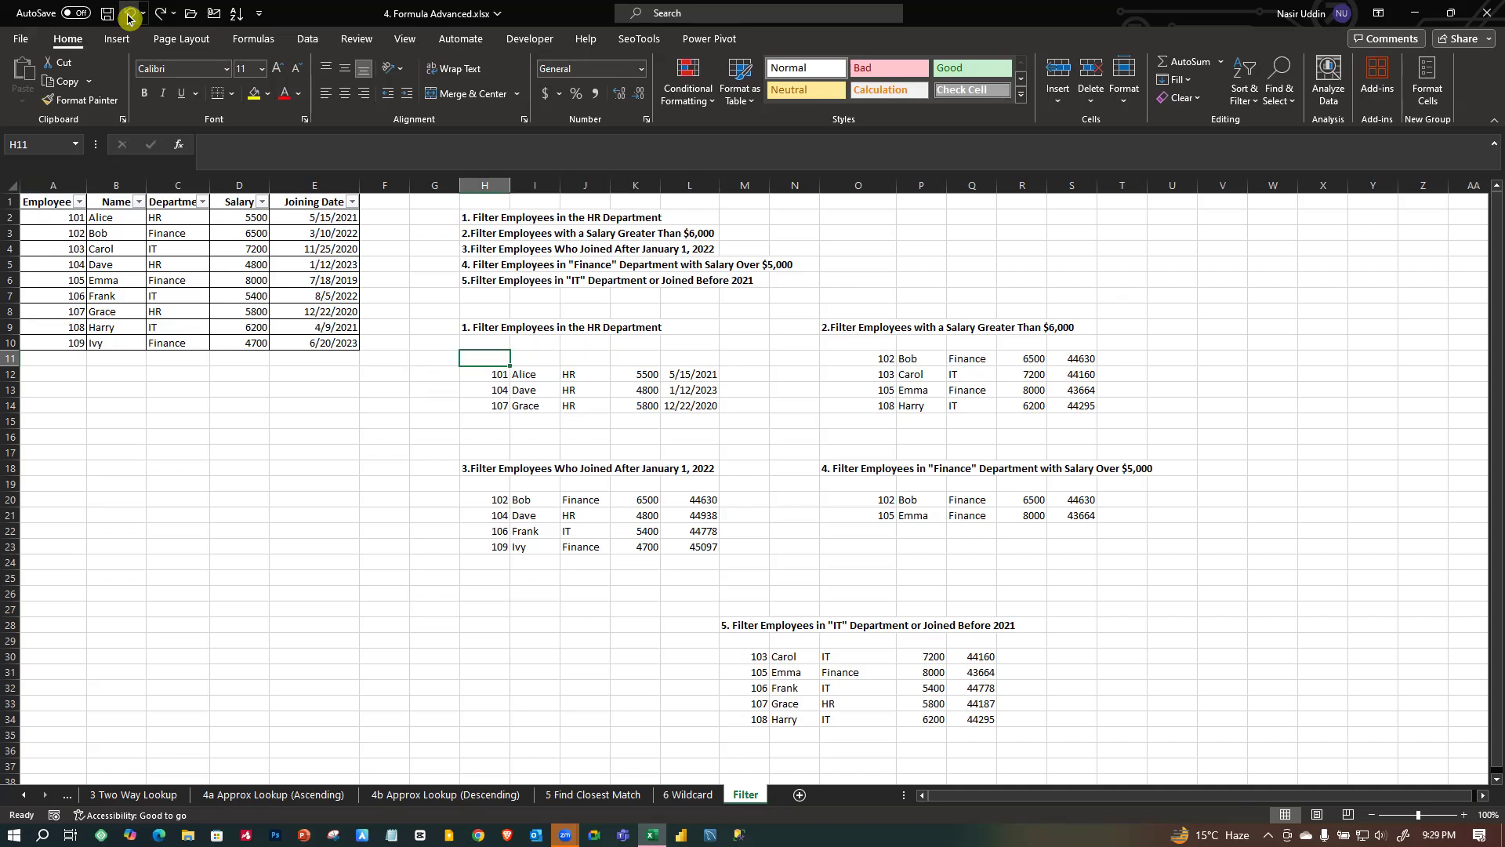
left_click(806, 405)
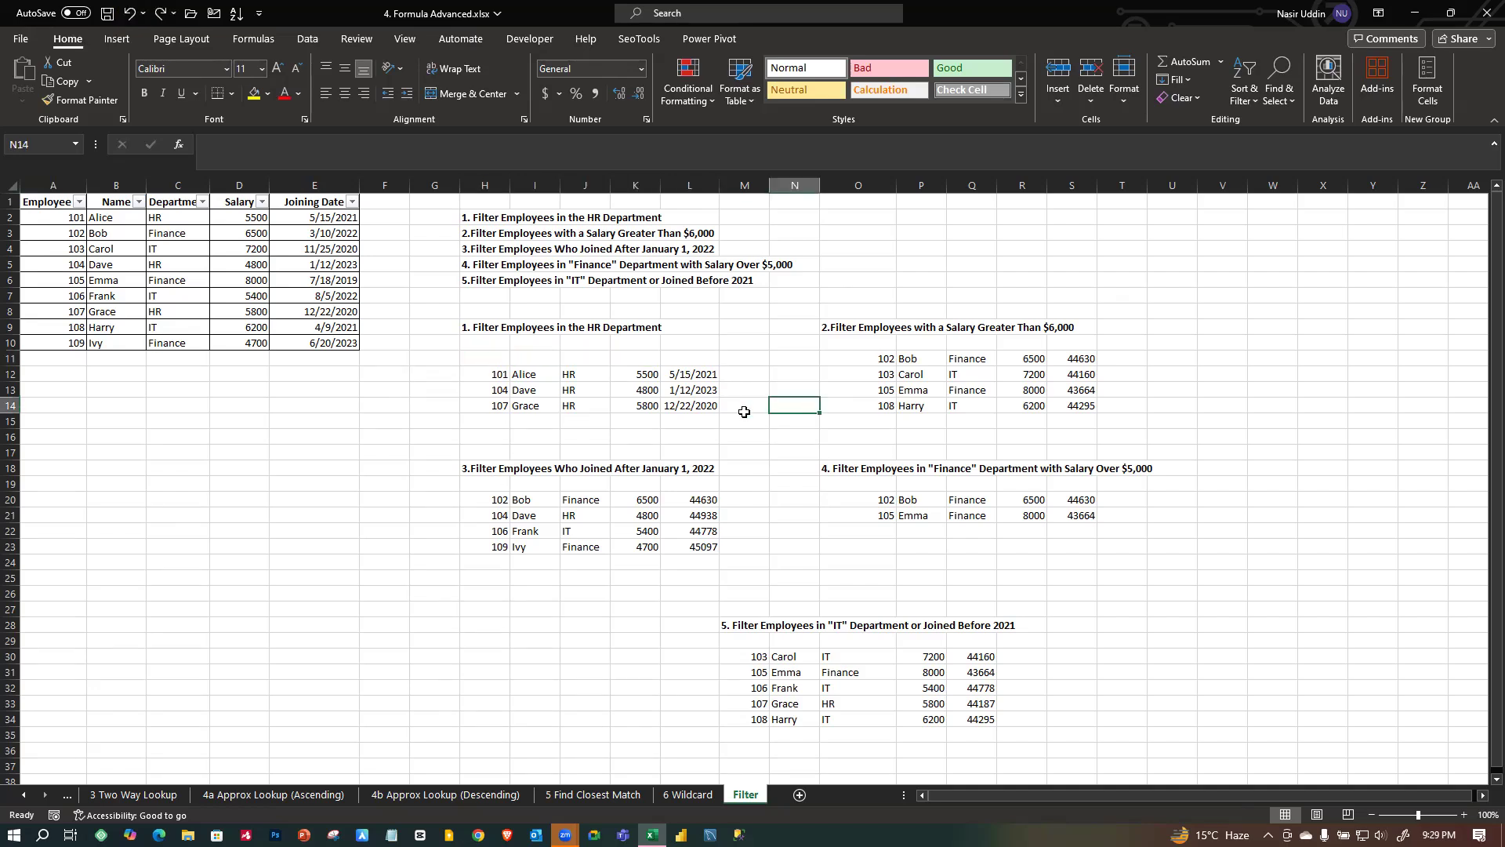
left_click(537, 433)
left_click(490, 375)
left_click(514, 423)
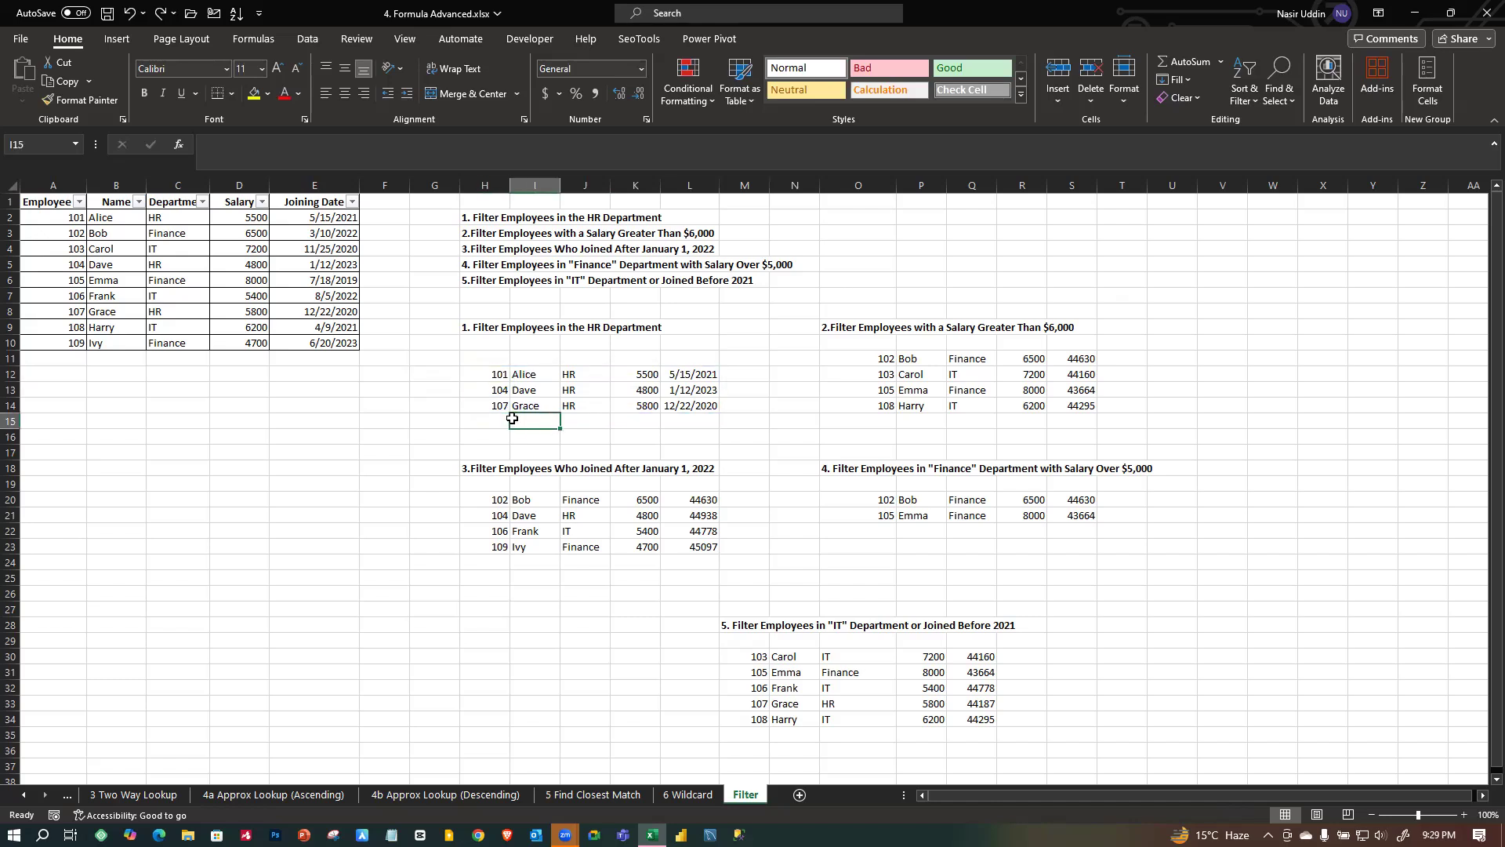
Wrap the FILTER formula in H12 with VSTACK, stacking the headers A1:E1 above the HR records: =VSTACK(A1:E1,FILTER(A1:E10,C1:C10="HR")).
left_click(485, 373)
double_click(485, 373)
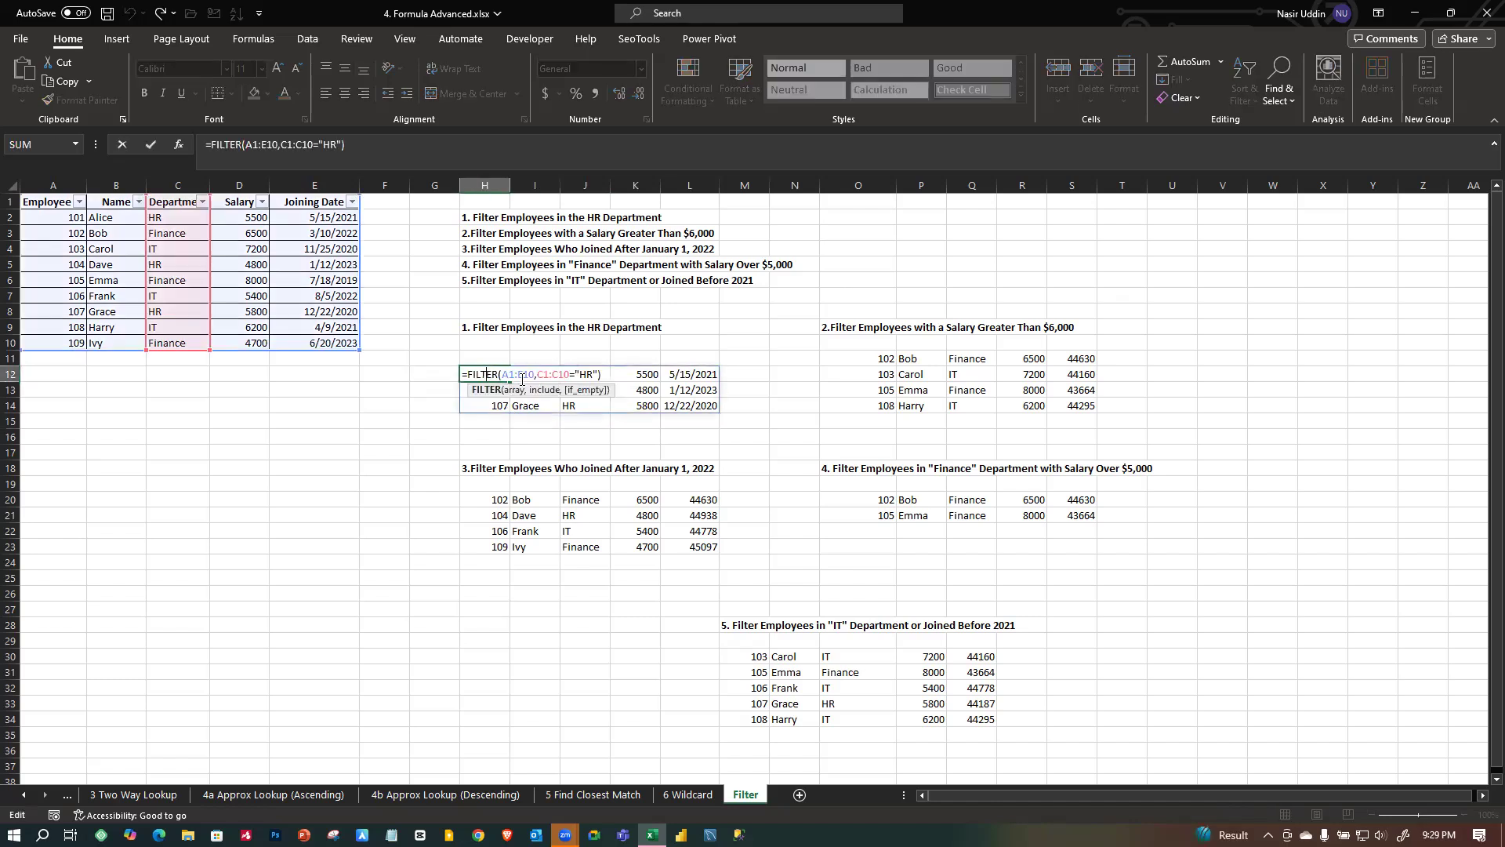
left_click(467, 375)
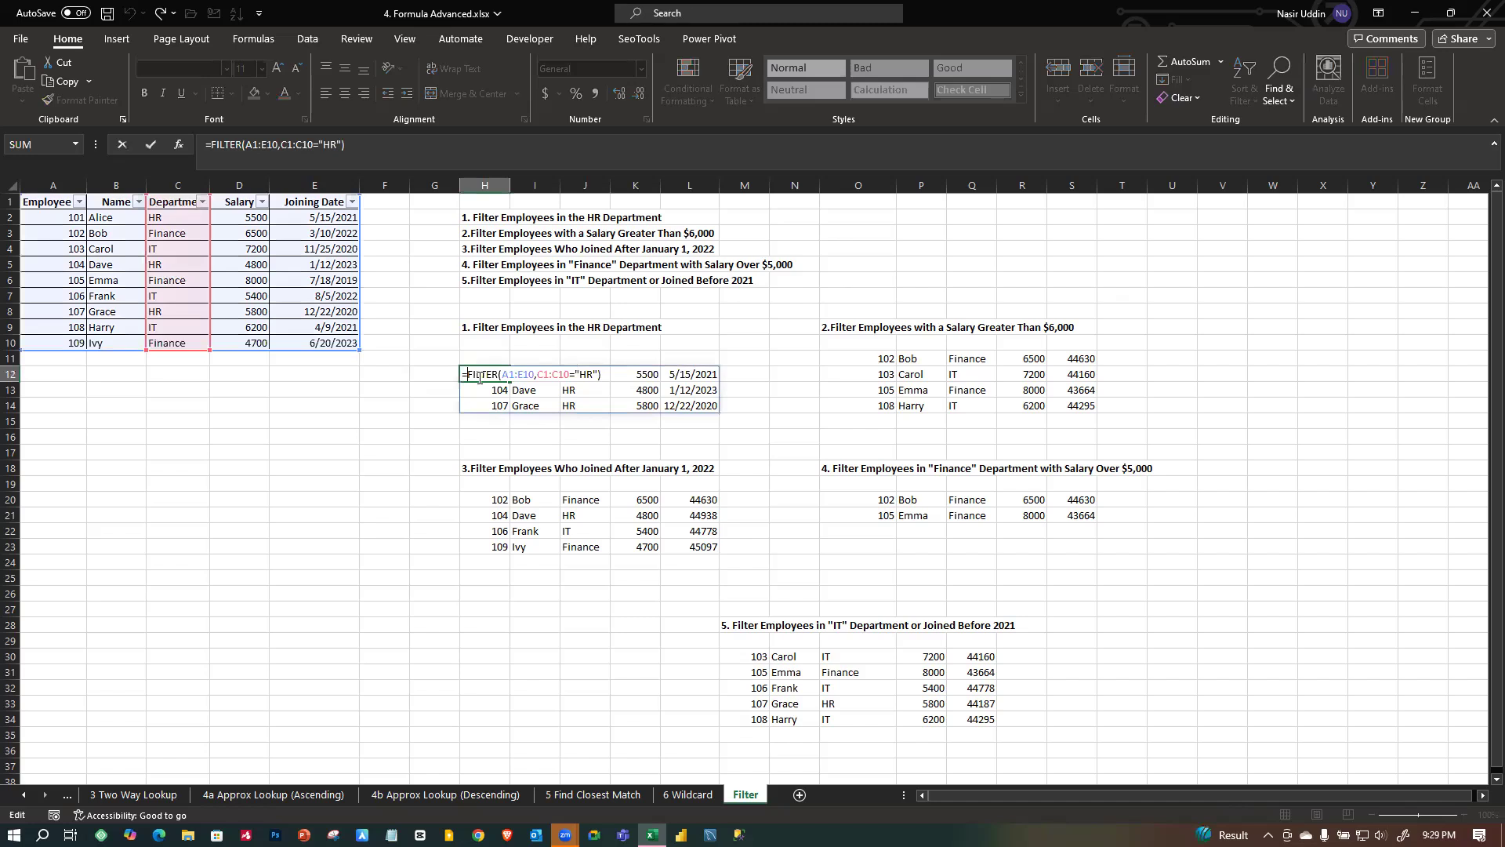
type("vsta")
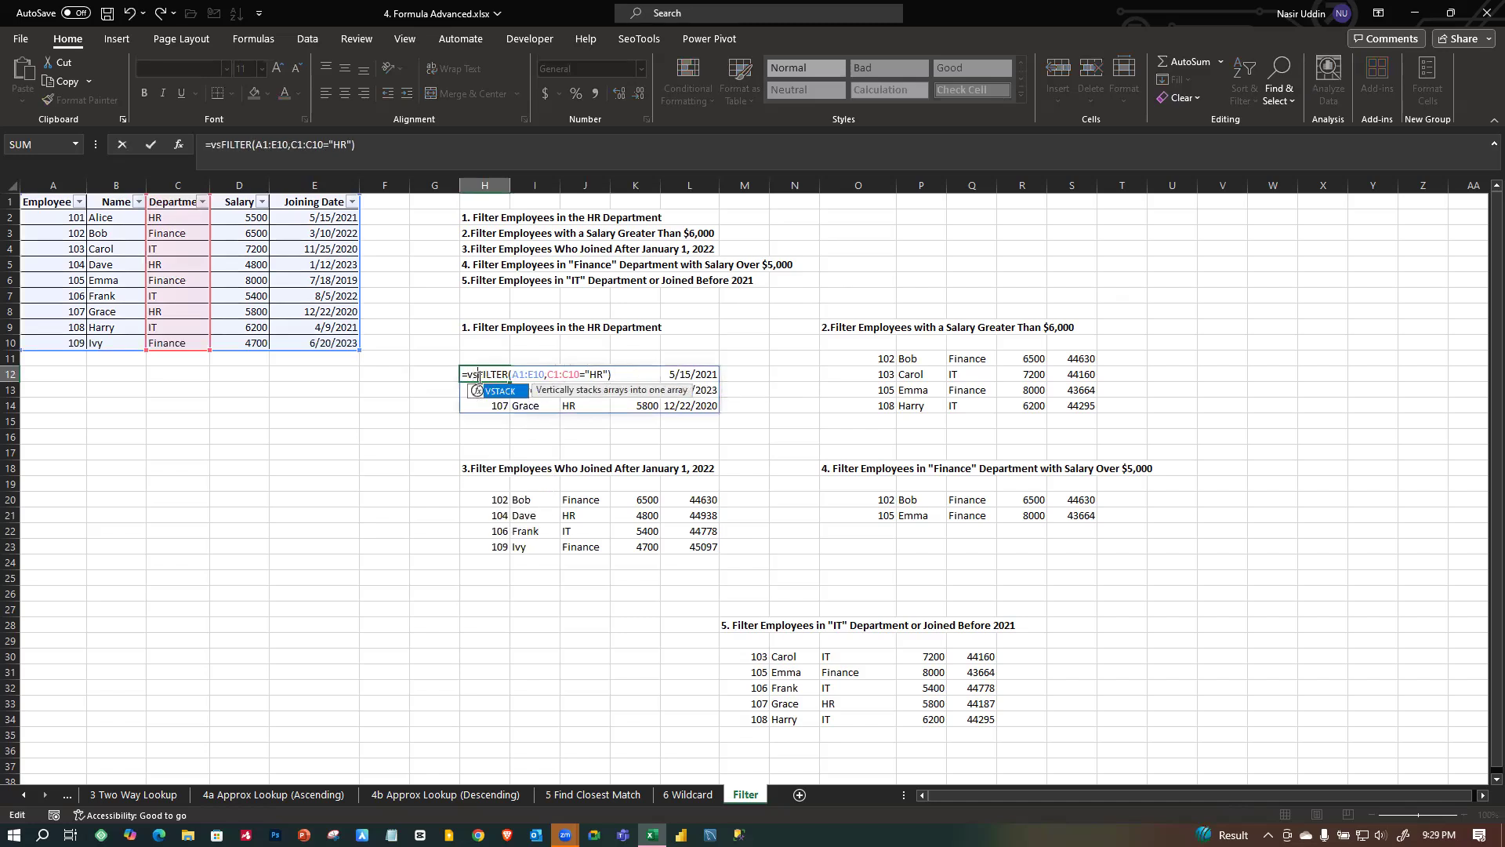
key("Tab")
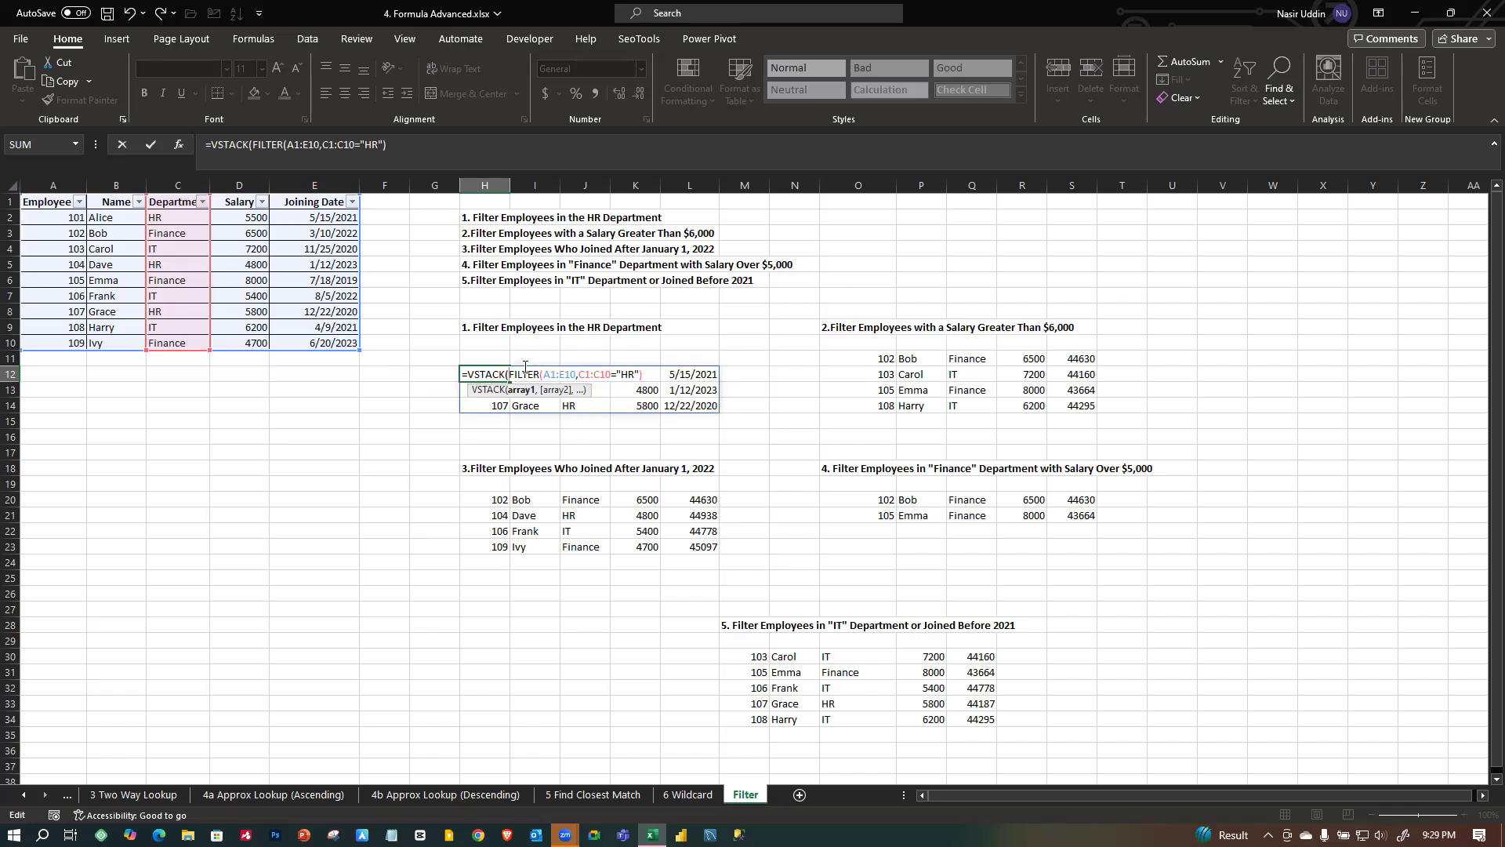
left_click(36, 202)
left_click_drag(53, 202, 342, 203)
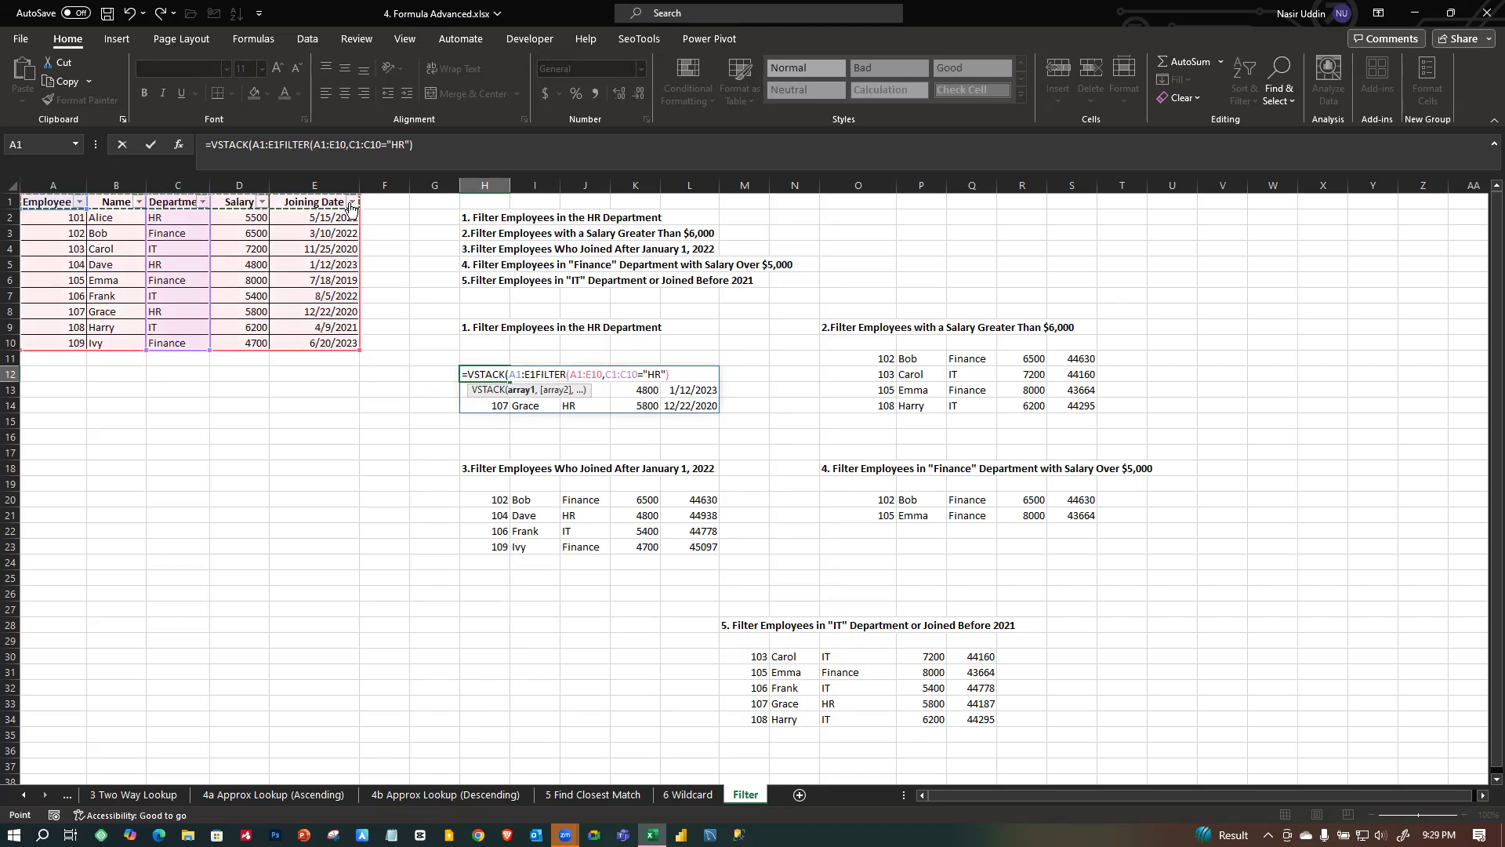
type(",")
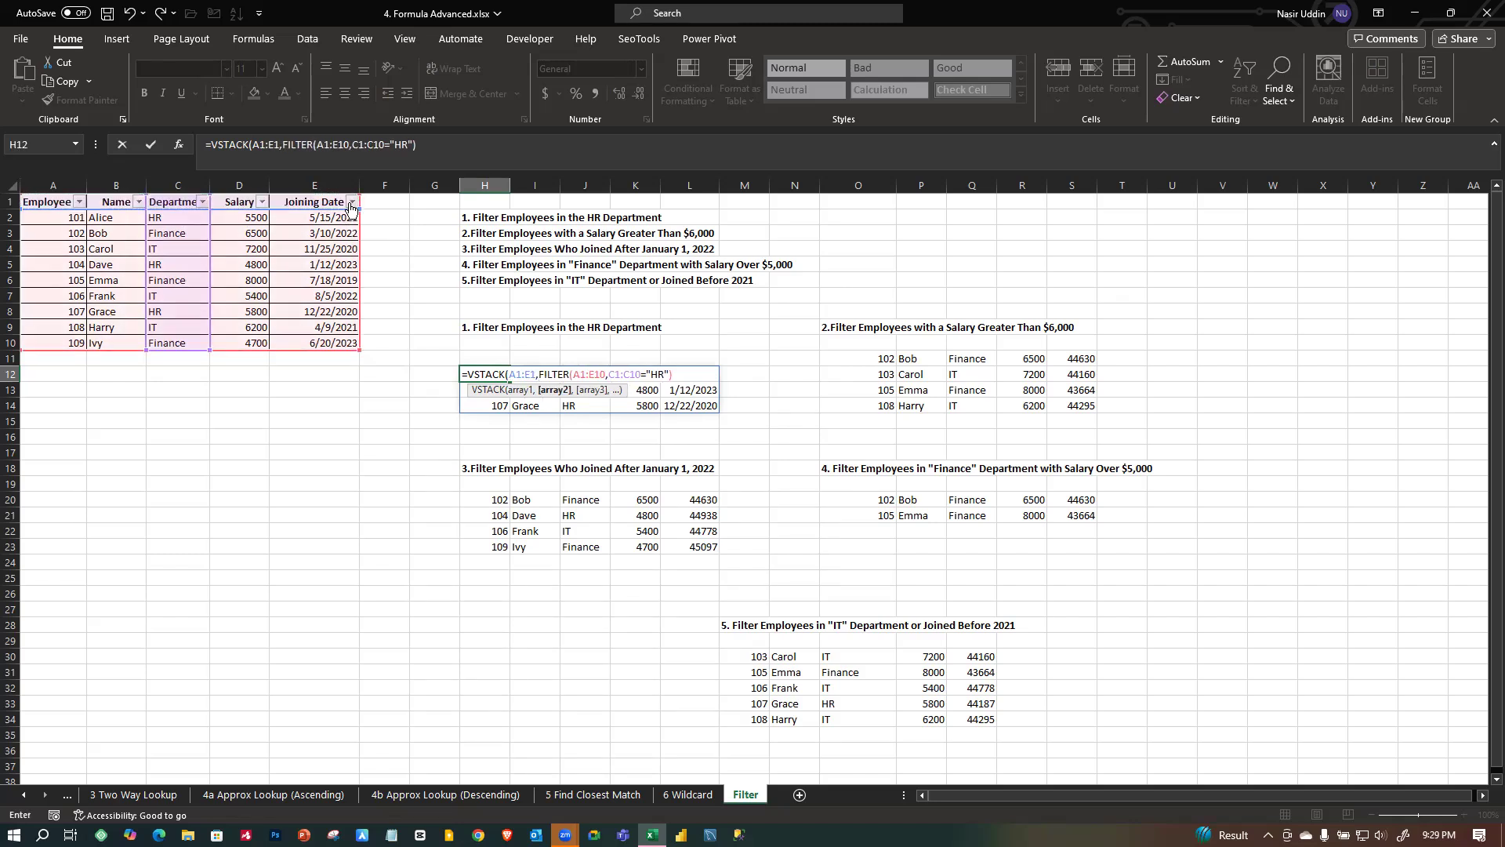
left_click_drag(541, 374, 671, 370)
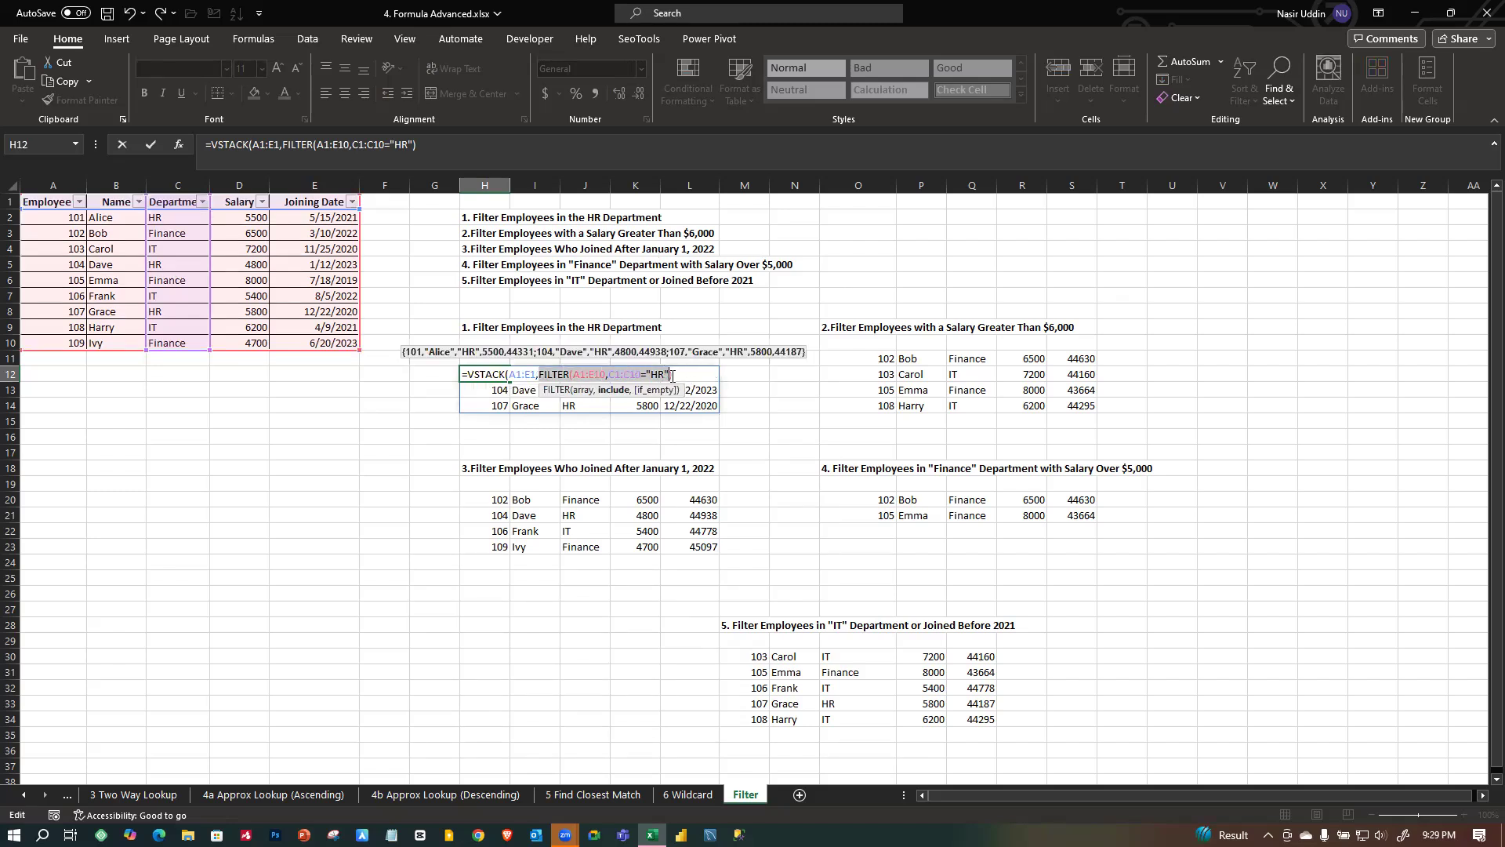
left_click(547, 374)
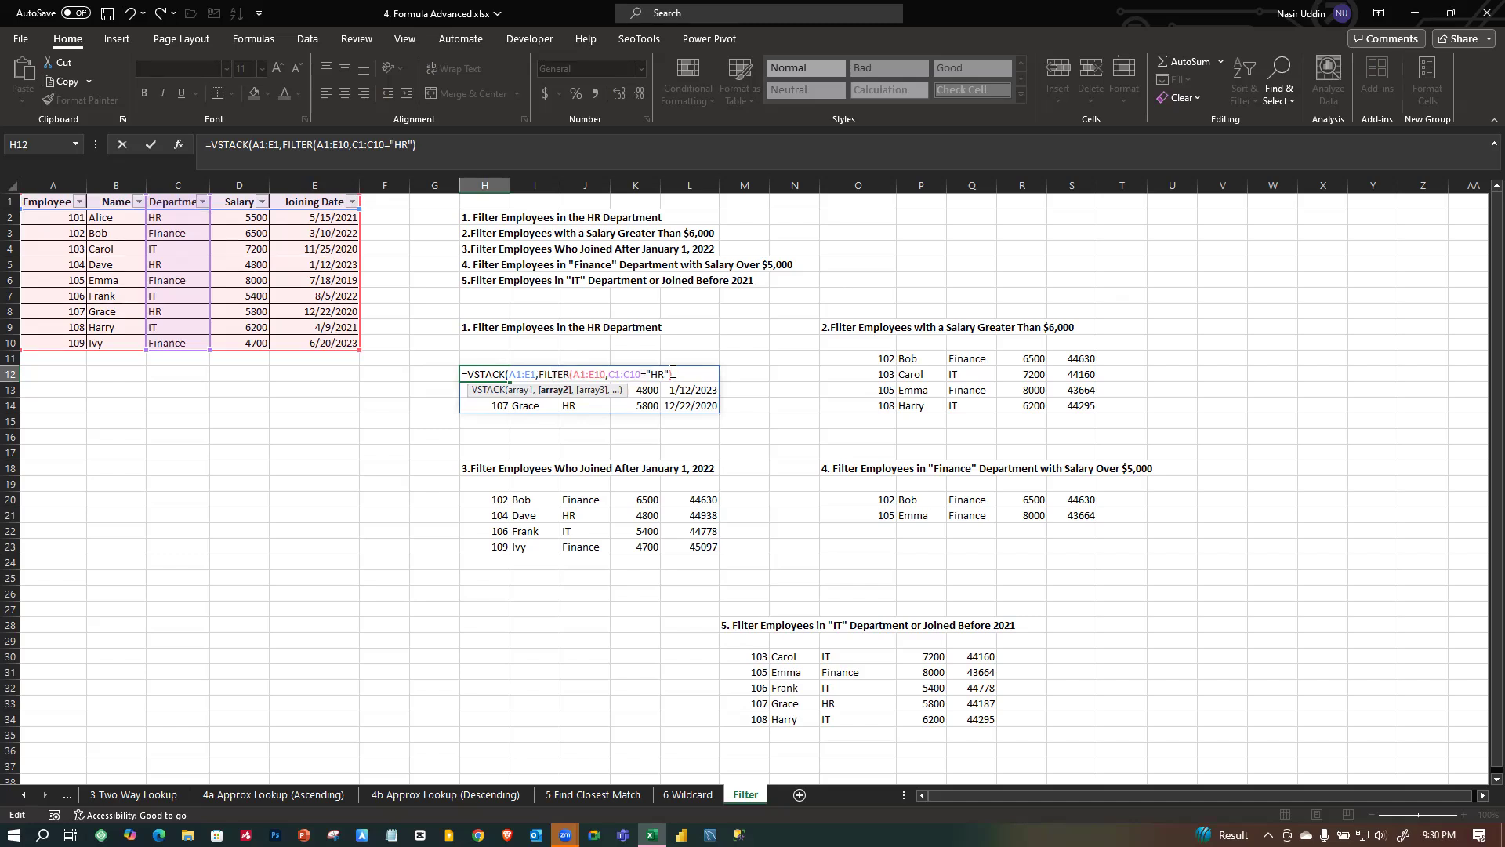
key("Return")
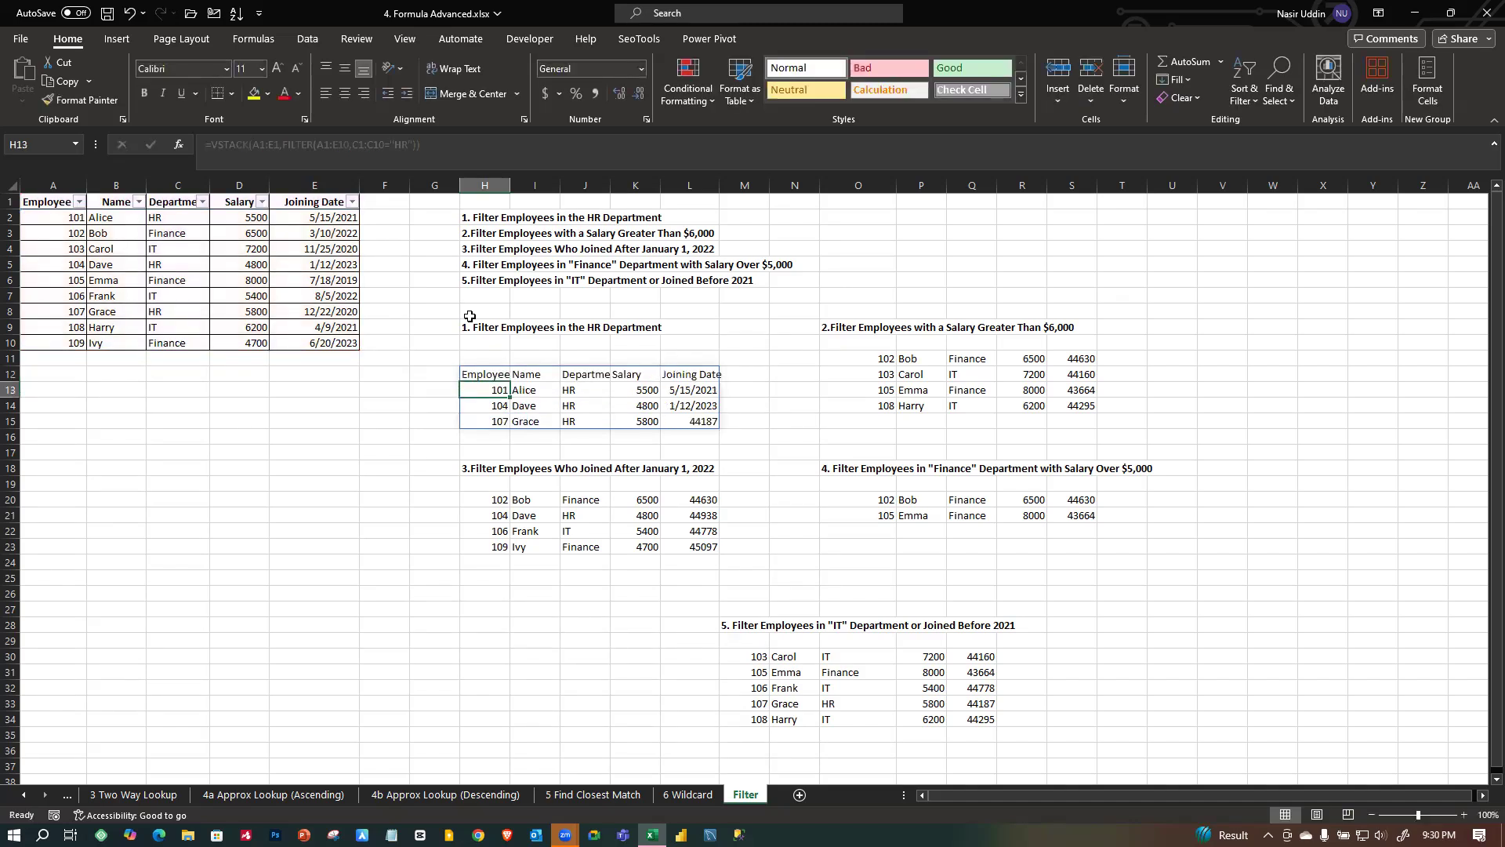
Examine the spilled header cells across H12:L12 and the VSTACK formula in H12.
left_click(506, 376)
left_click(531, 377)
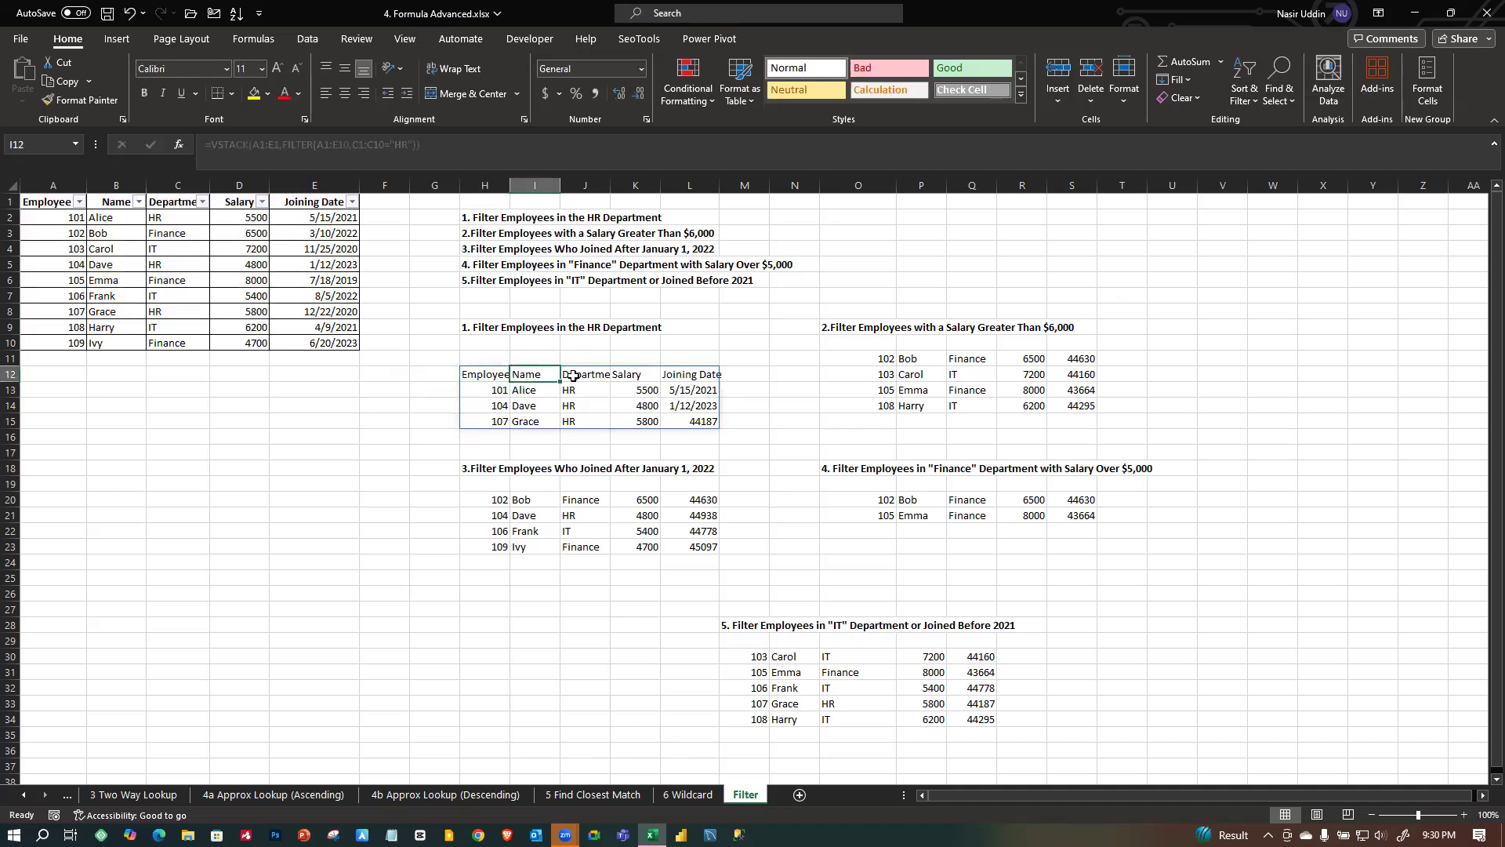
left_click(570, 376)
left_click(631, 377)
left_click(706, 378)
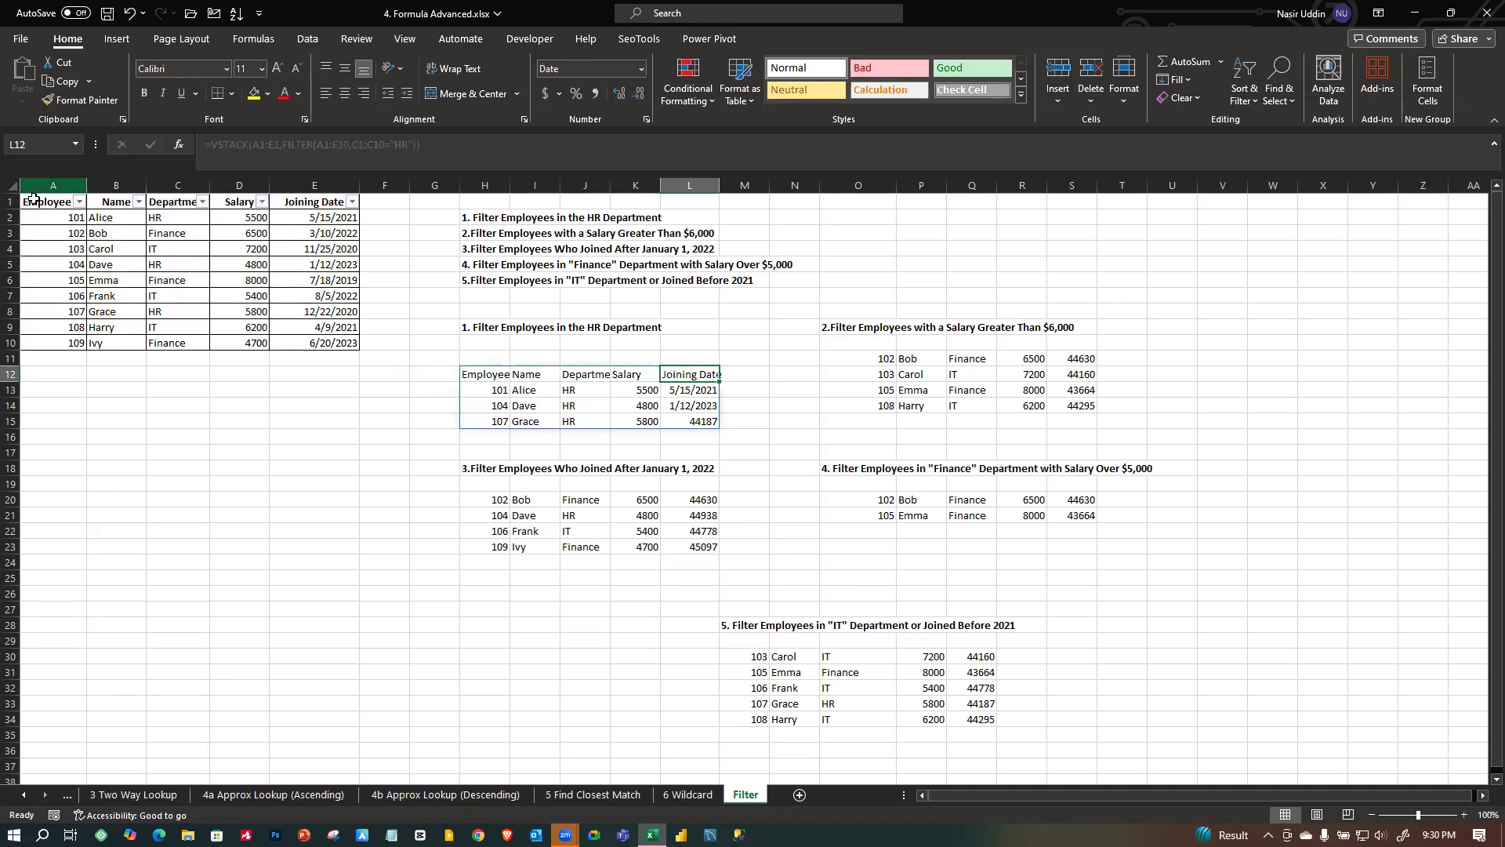
left_click(392, 451)
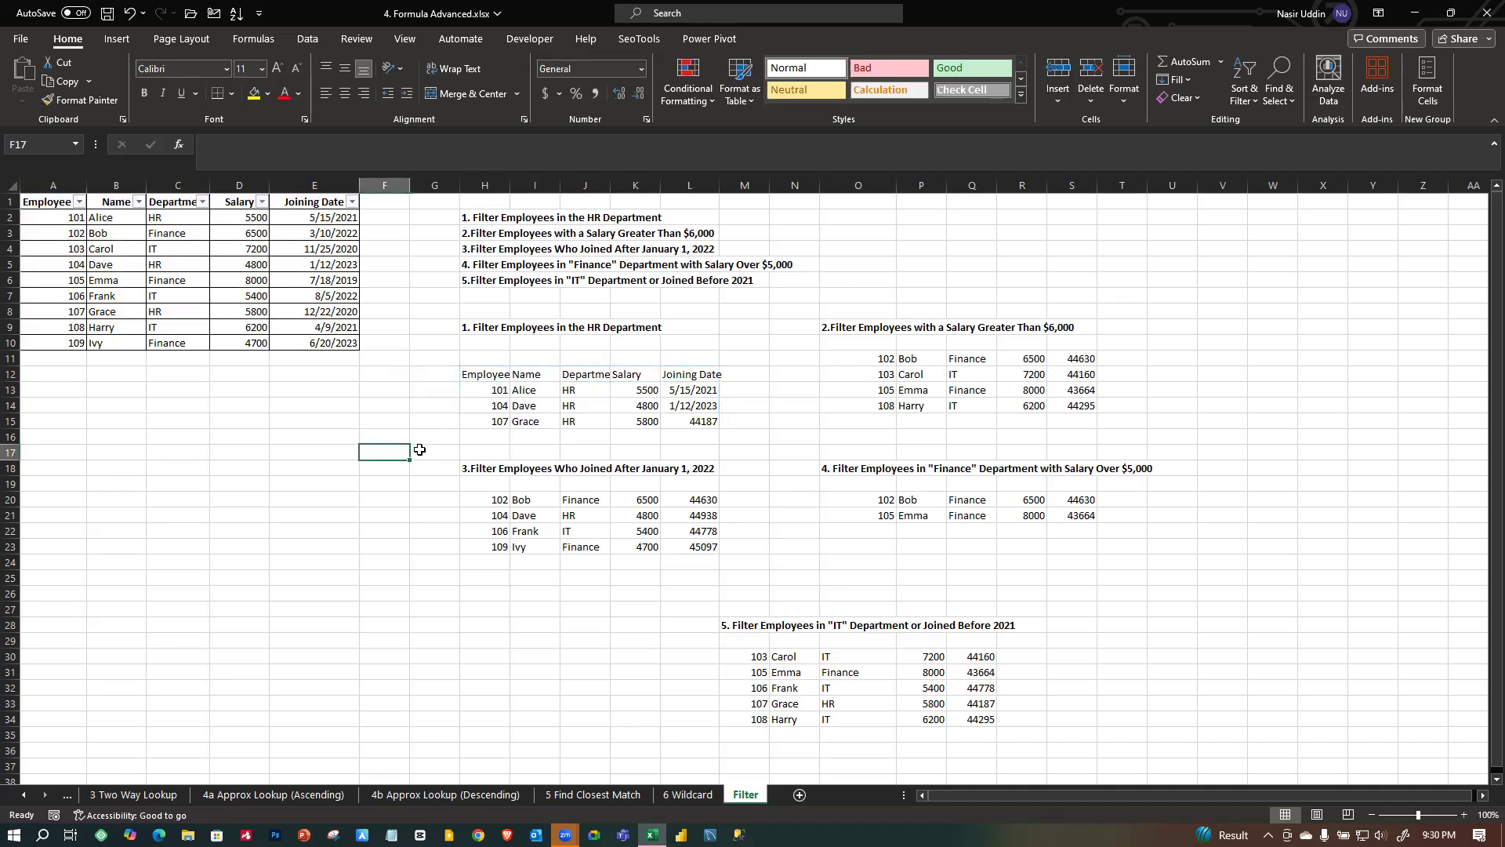
left_click(480, 376)
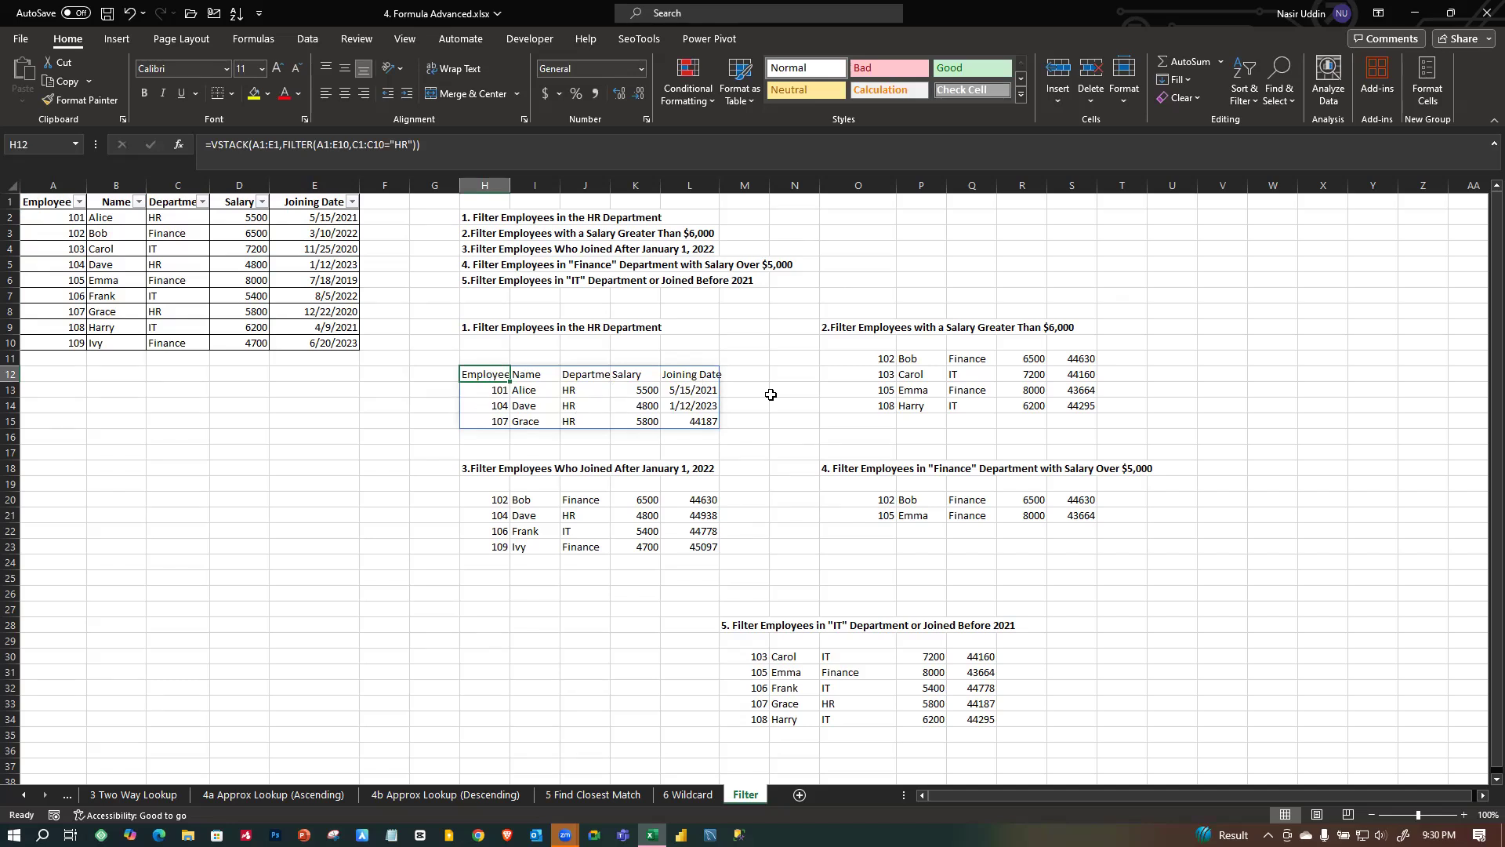
Wrap the VSTACK formula in H12 with CHOOSECOLS to return only columns 1, 3 and 4.
double_click(495, 376)
left_click(472, 374)
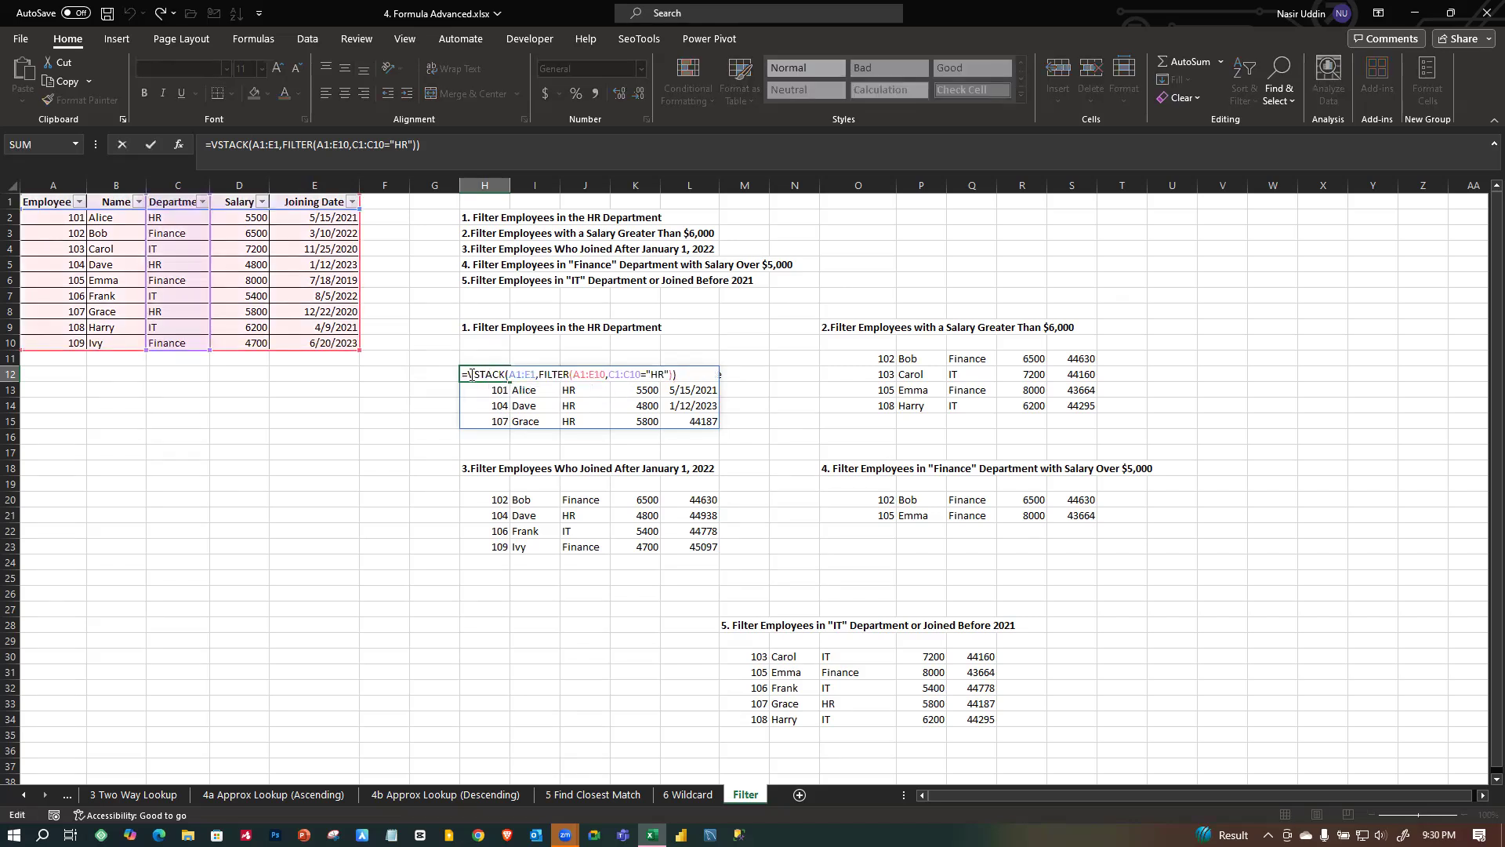
type("cho")
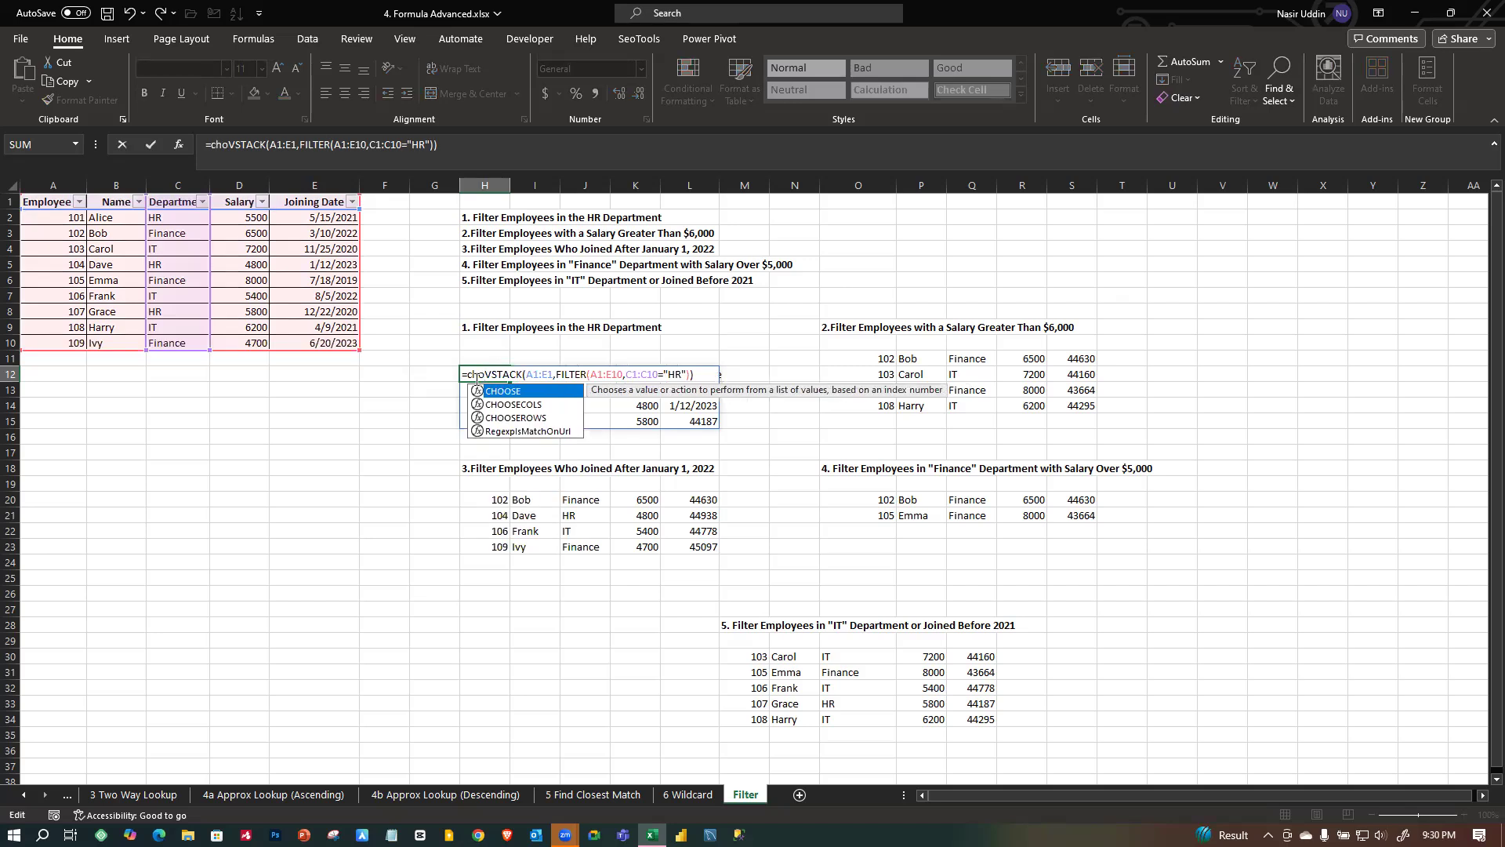
key("Down")
key("Tab")
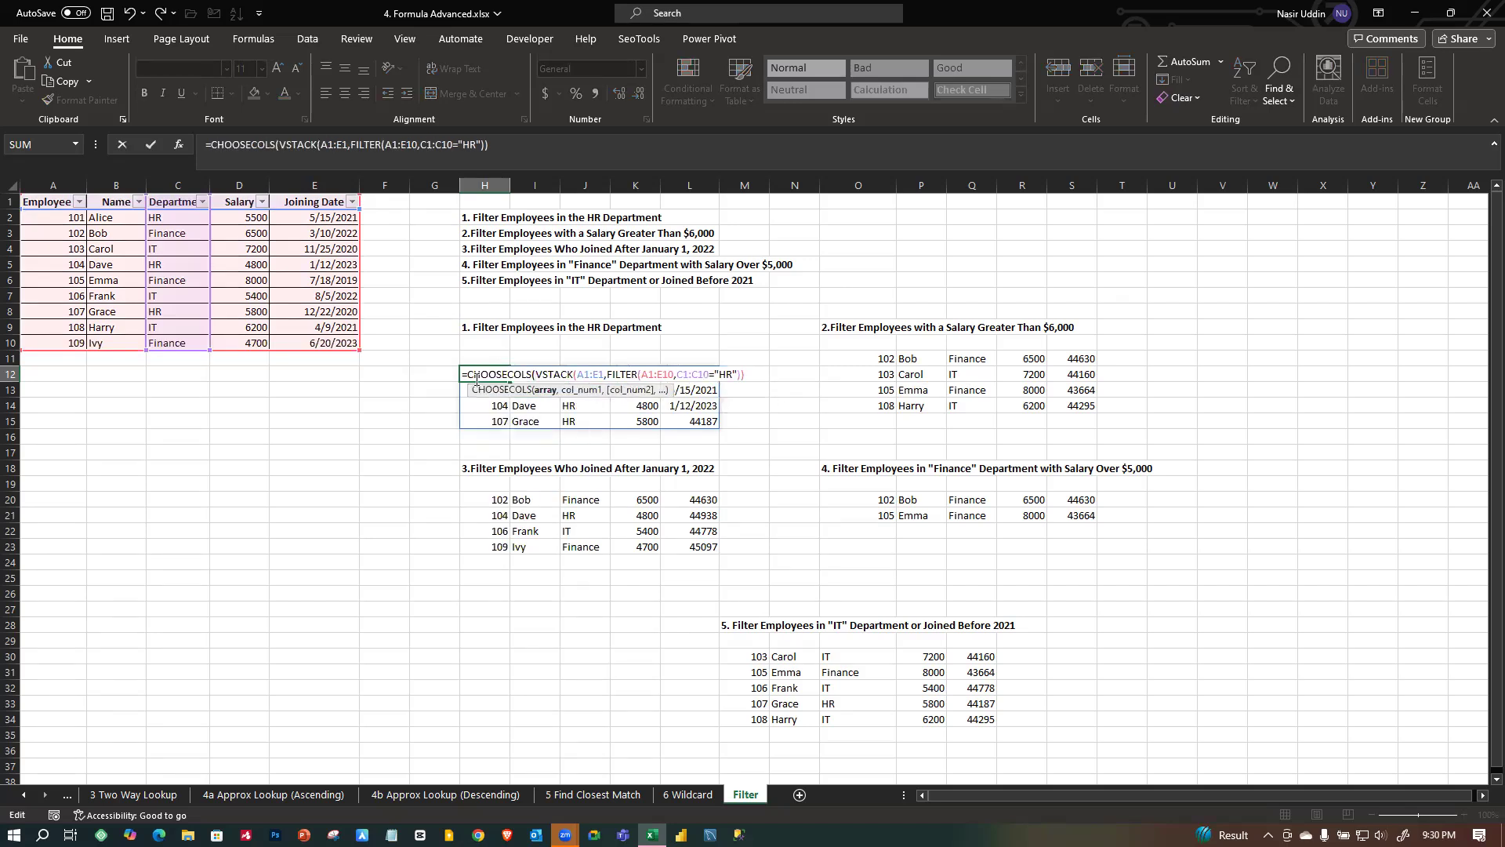
left_click(743, 374)
type(",")
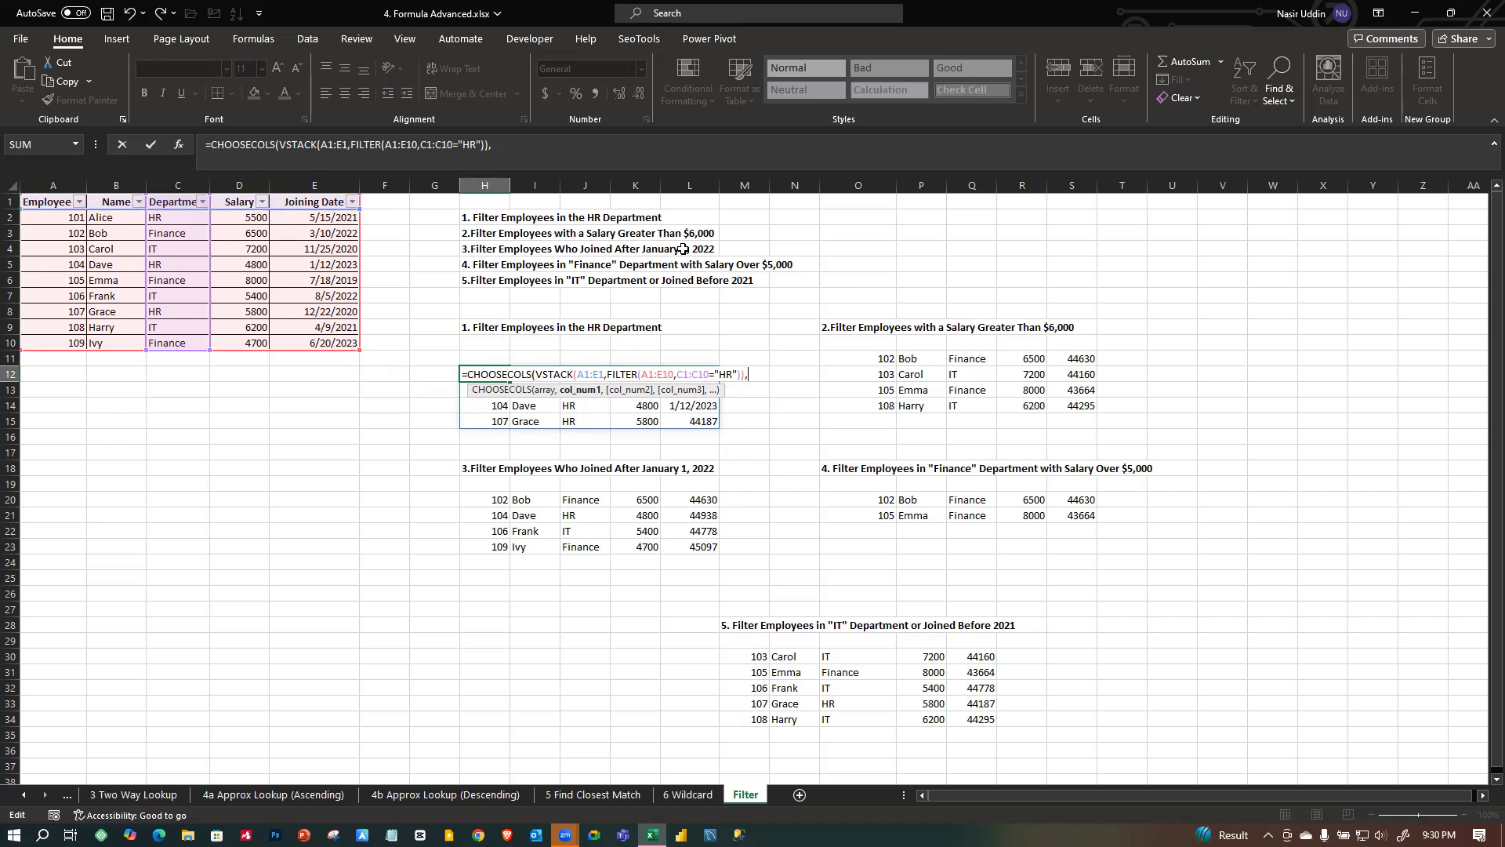
type("1")
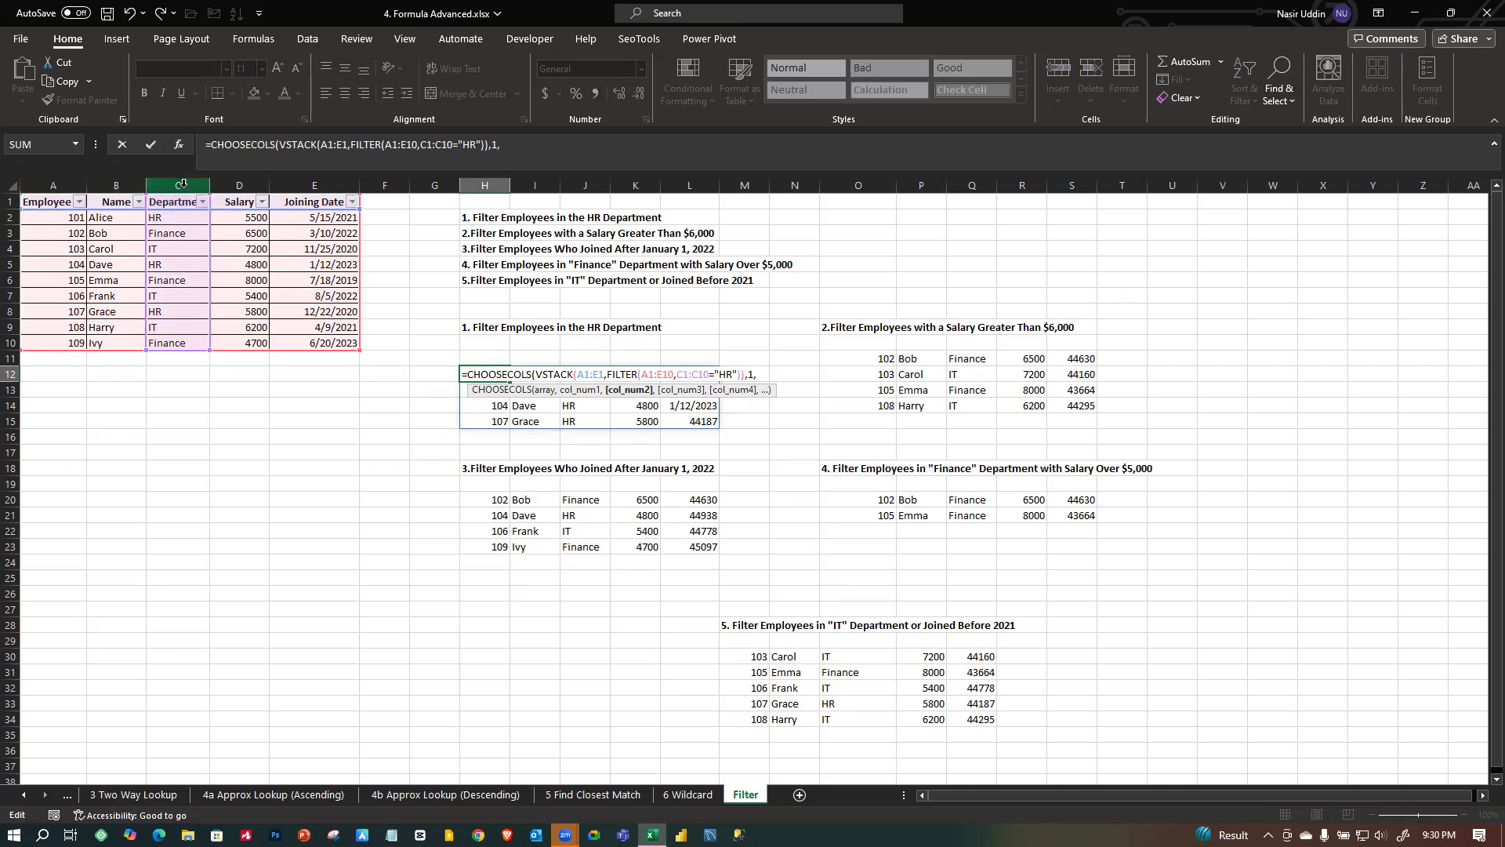
type(",4")
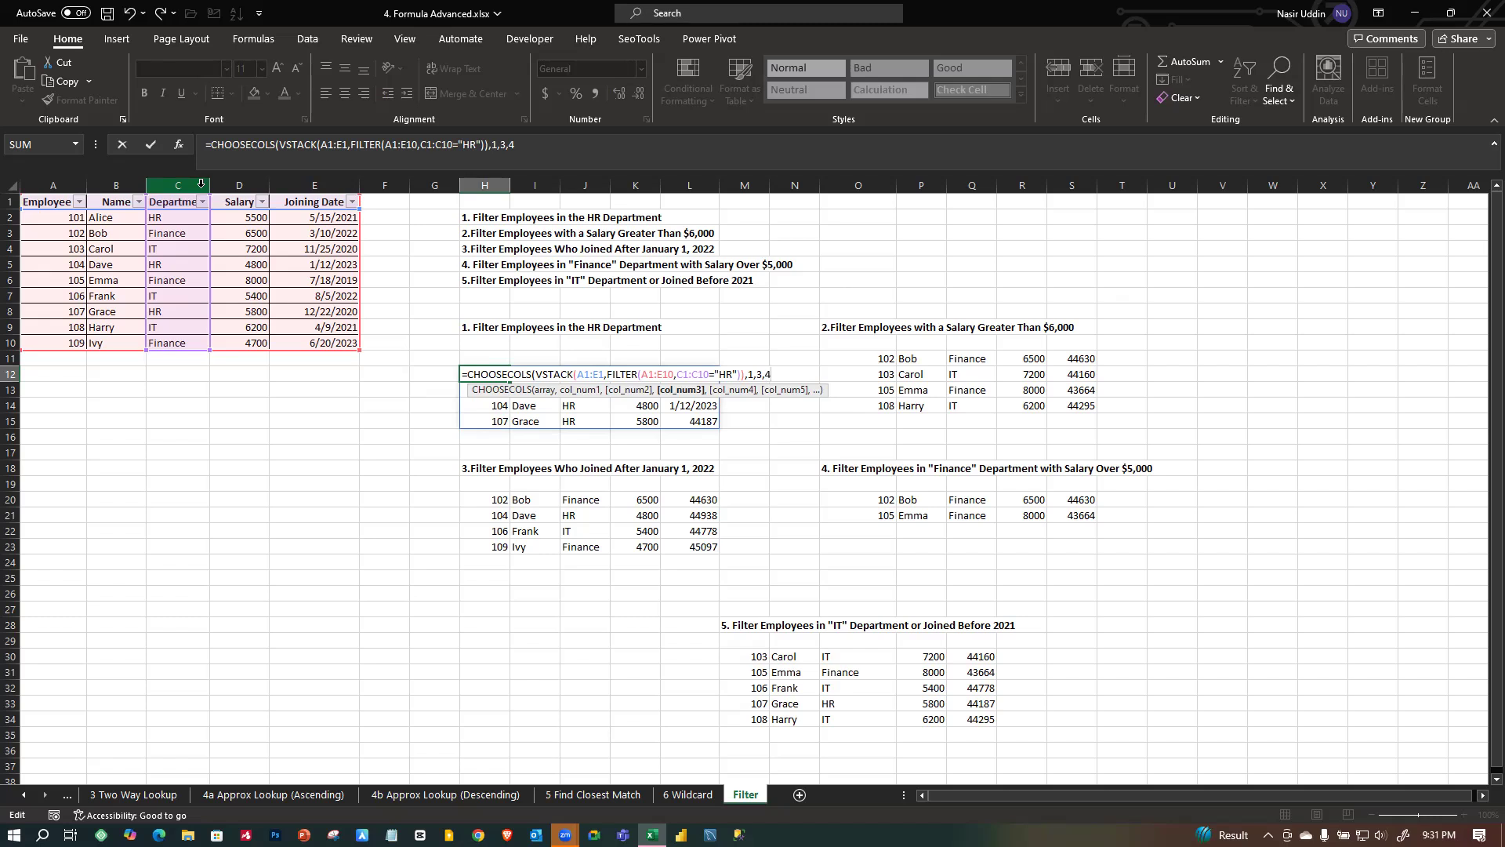
type(")")
key("Return")
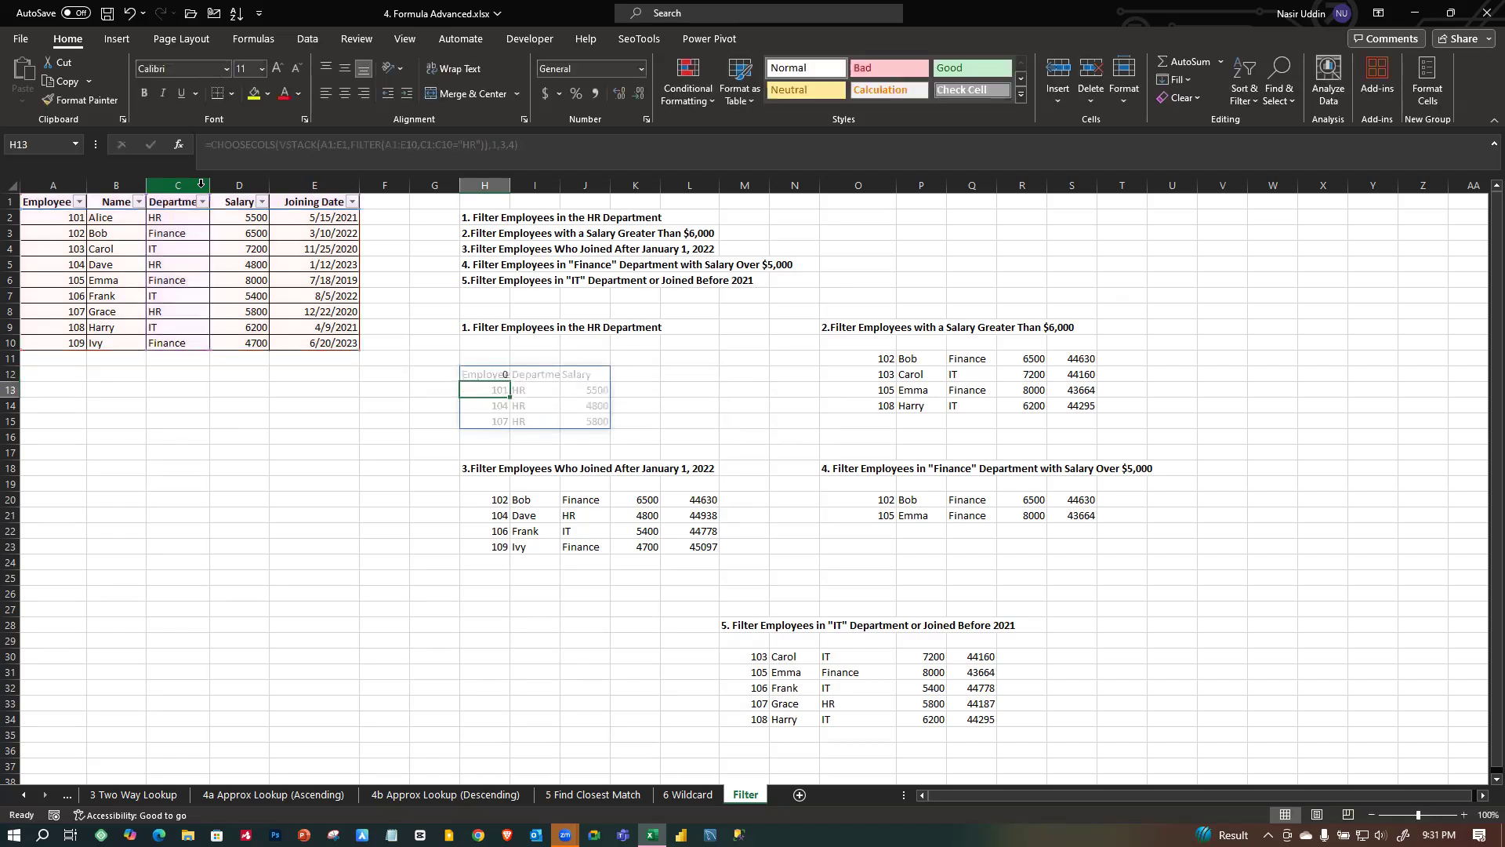
Examine the header and record cells of the CHOOSECOLS result in H12:J15.
left_click(555, 392)
left_click(602, 392)
left_click(487, 379)
left_click(545, 376)
left_click(582, 378)
left_click(480, 377)
left_click(465, 425)
left_click(426, 513)
left_click_drag(503, 394, 504, 400)
left_click(551, 390)
left_click(601, 402)
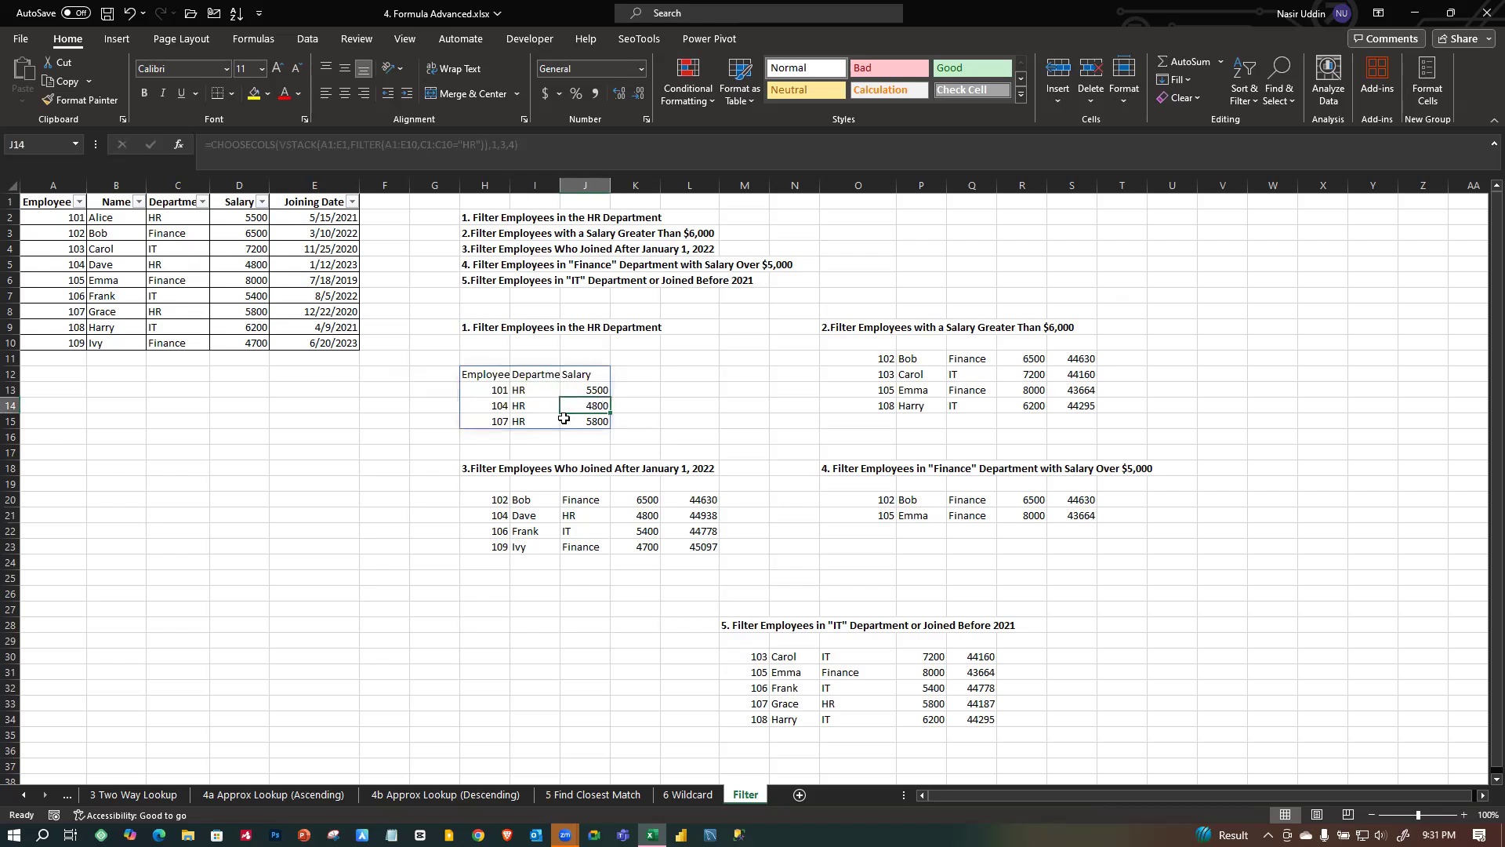
left_click(487, 378)
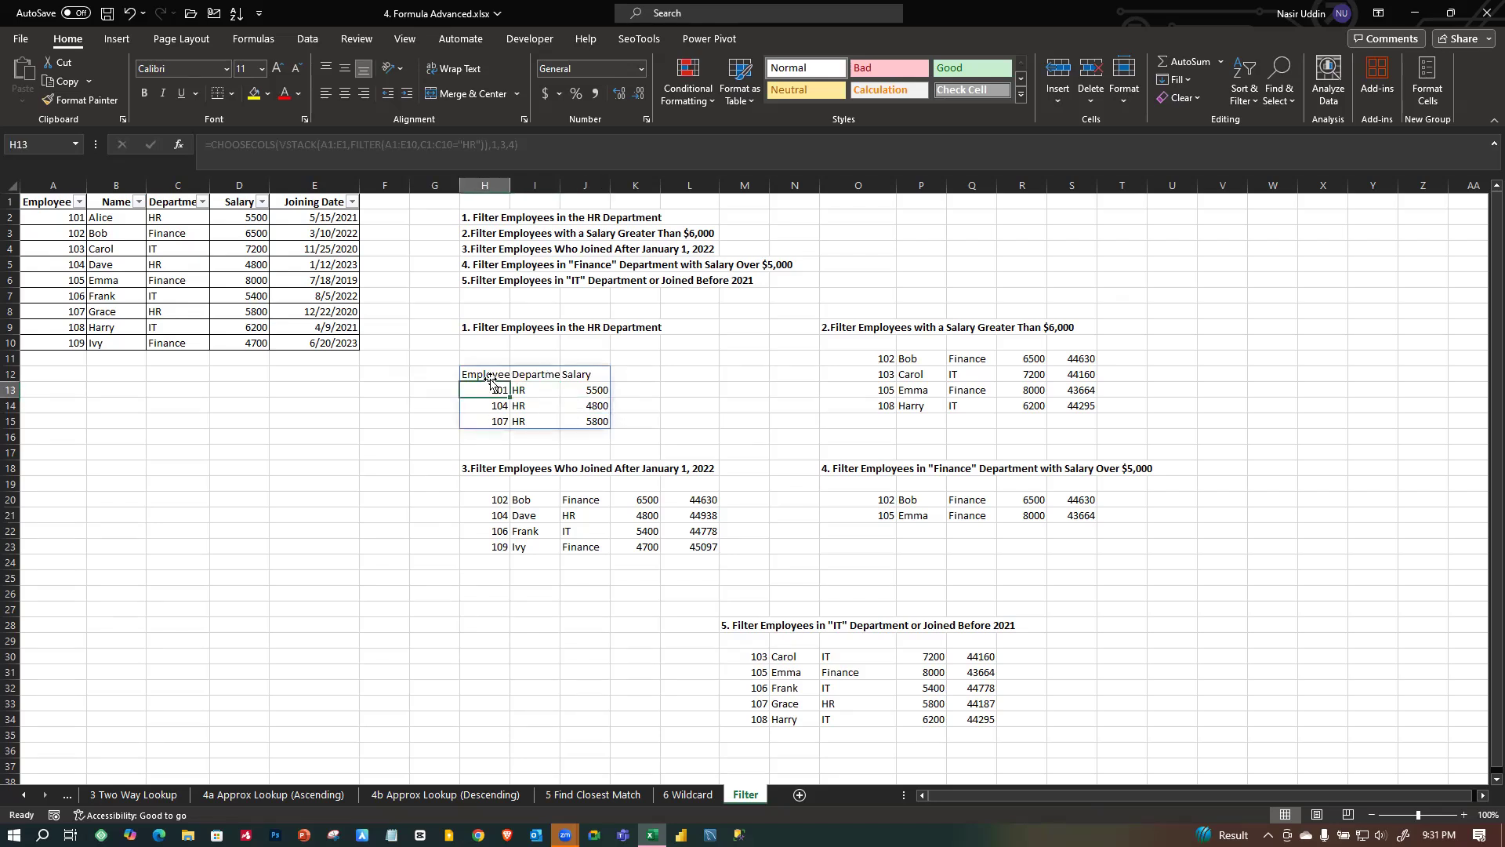
left_click(525, 379)
left_click(565, 377)
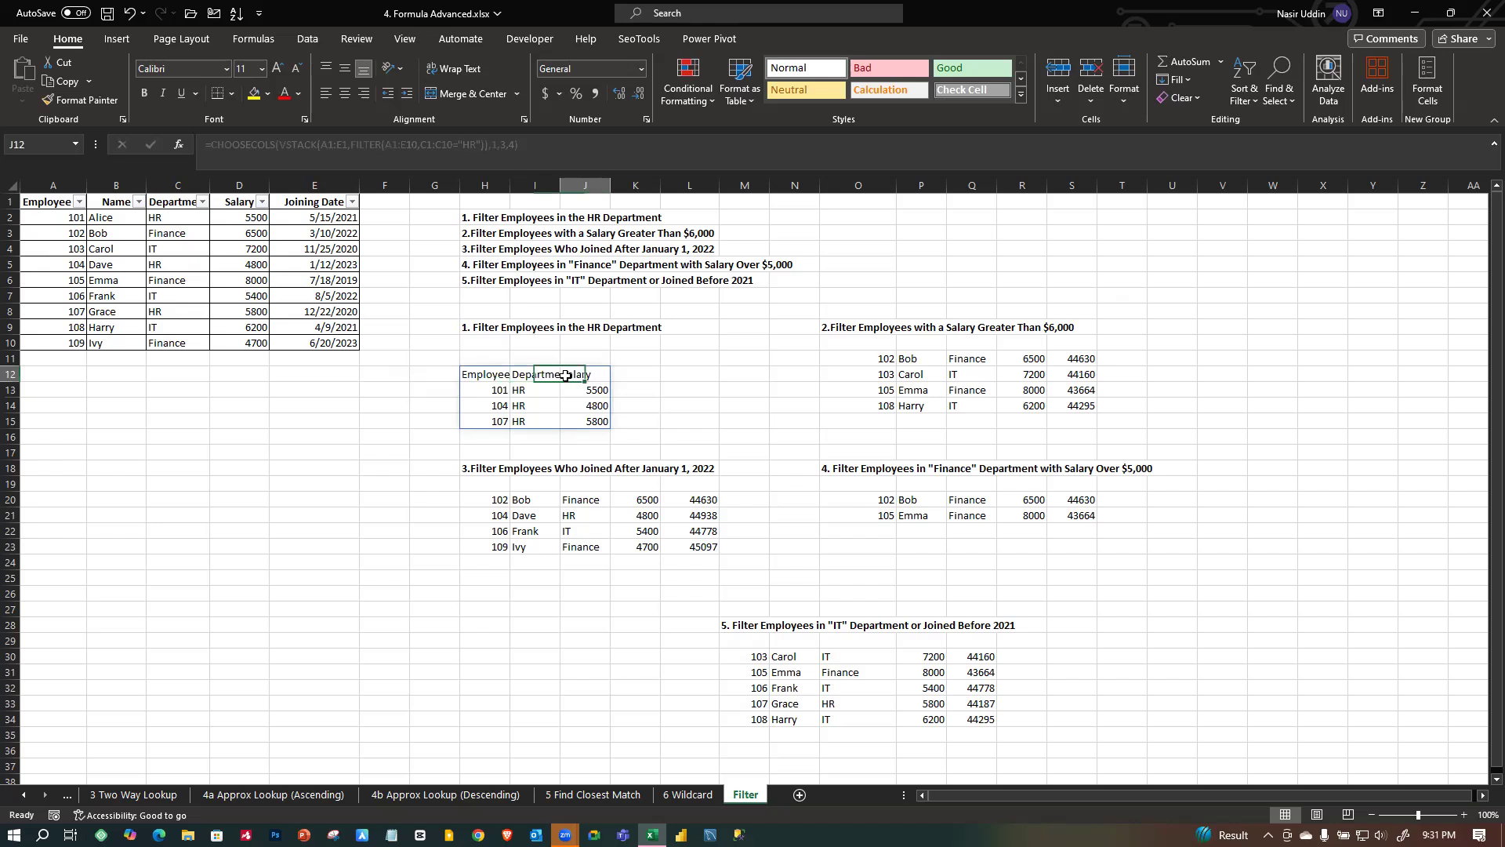
left_click(466, 376)
left_click(499, 389)
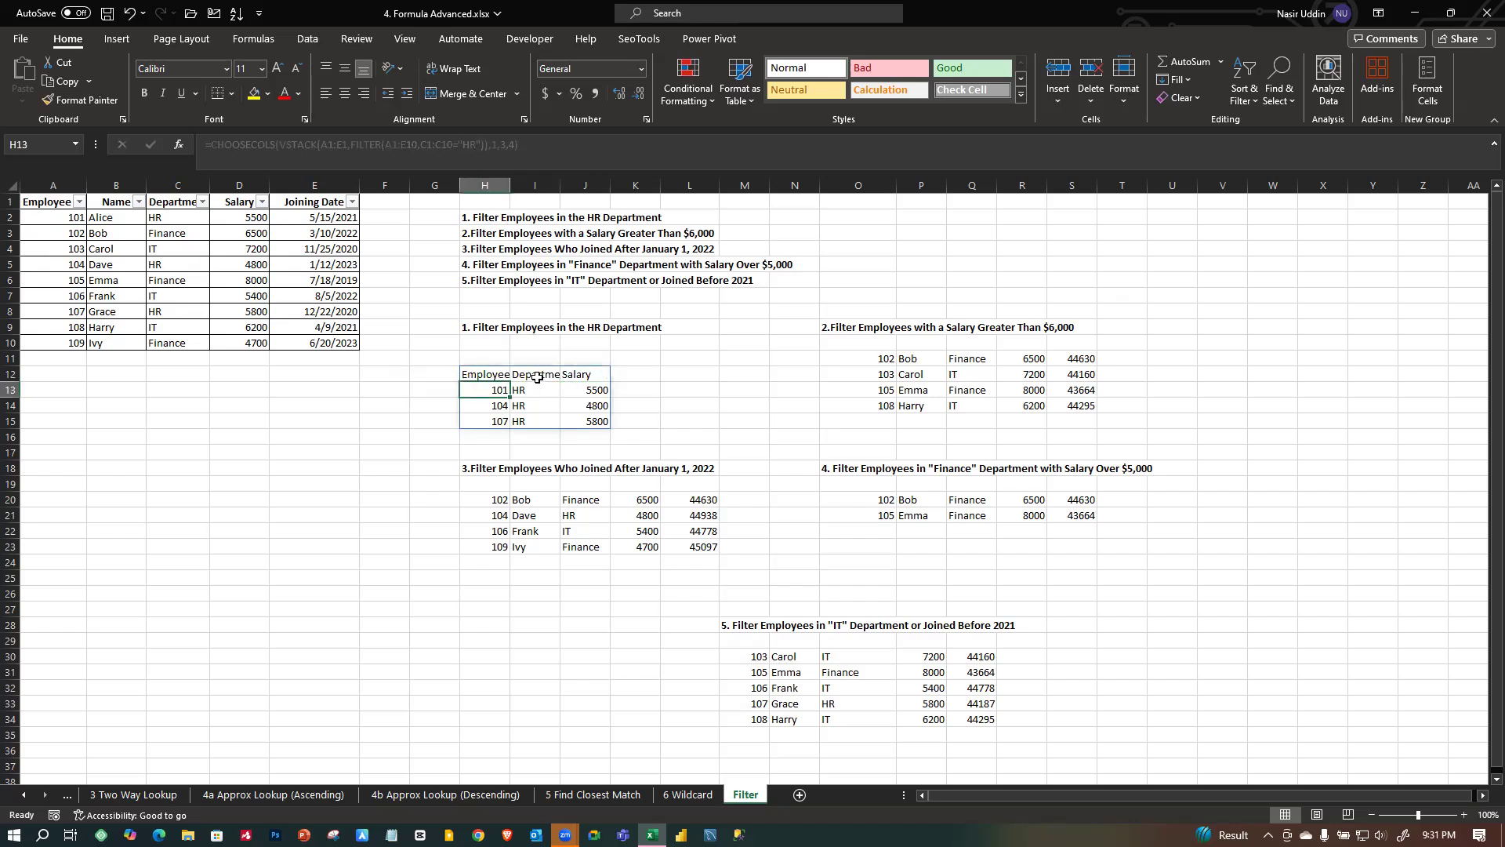
Change the last column number of the CHOOSECOLS formula in H12 to 5, so it returns columns 1, 3 and 5.
left_click_drag(490, 376, 593, 381)
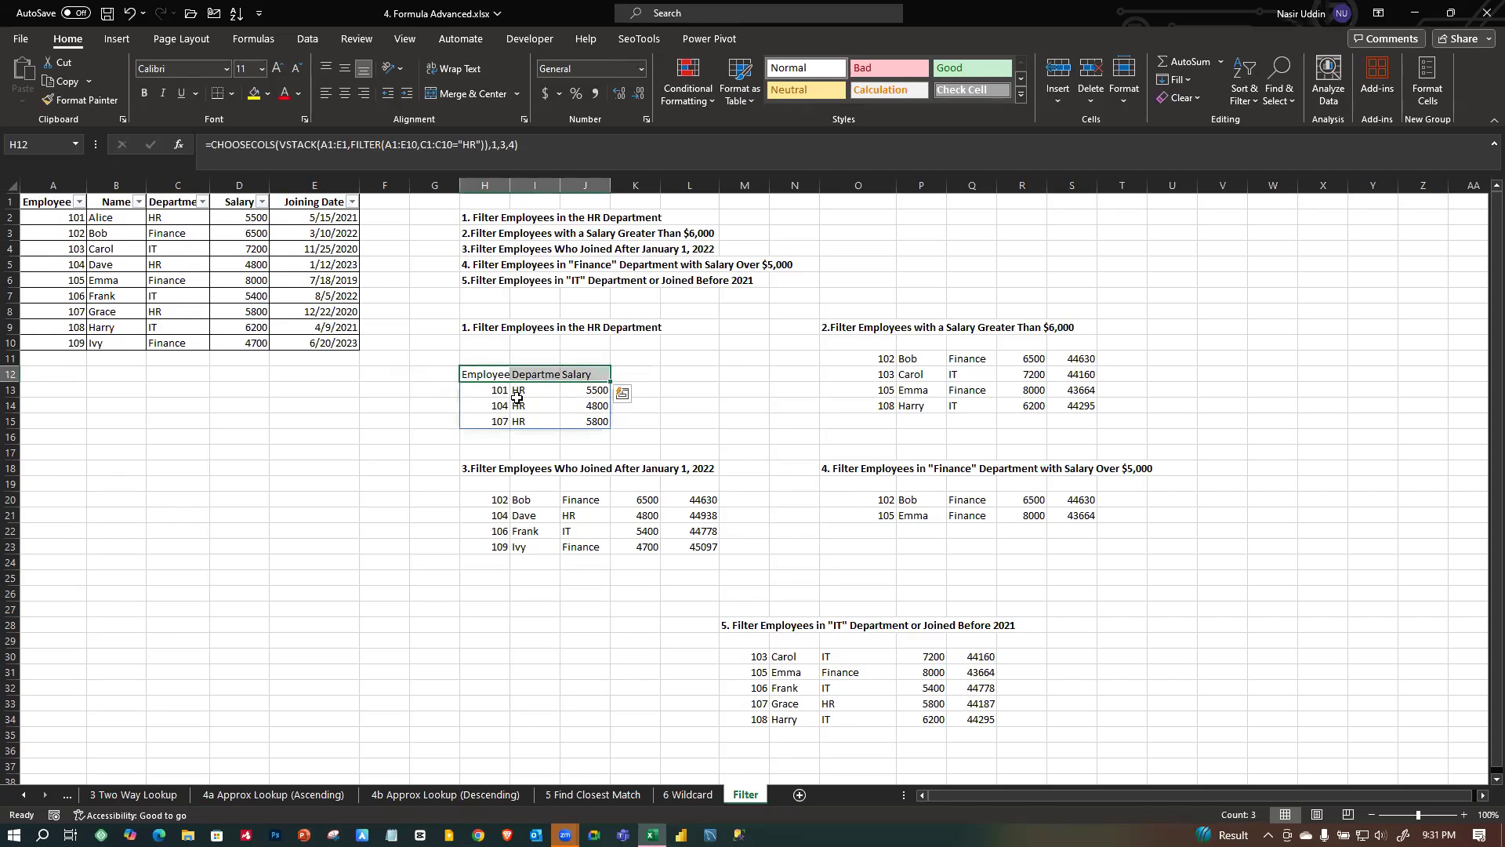
left_click(518, 401)
left_click(494, 377)
left_click(499, 390)
left_click(542, 376)
left_click(484, 377)
double_click(484, 377)
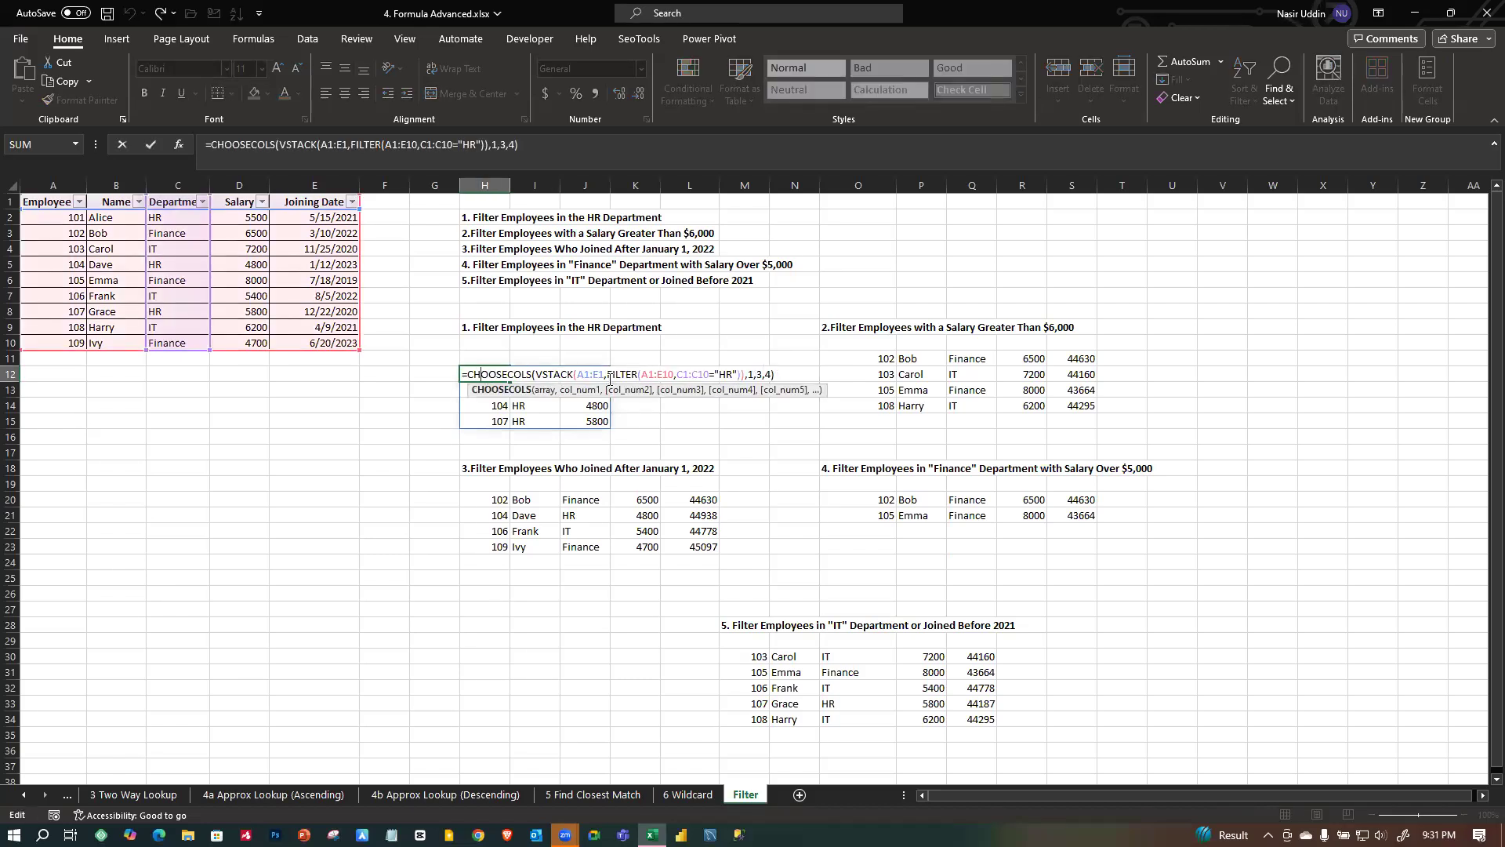
left_click(771, 374)
key("BackSpace")
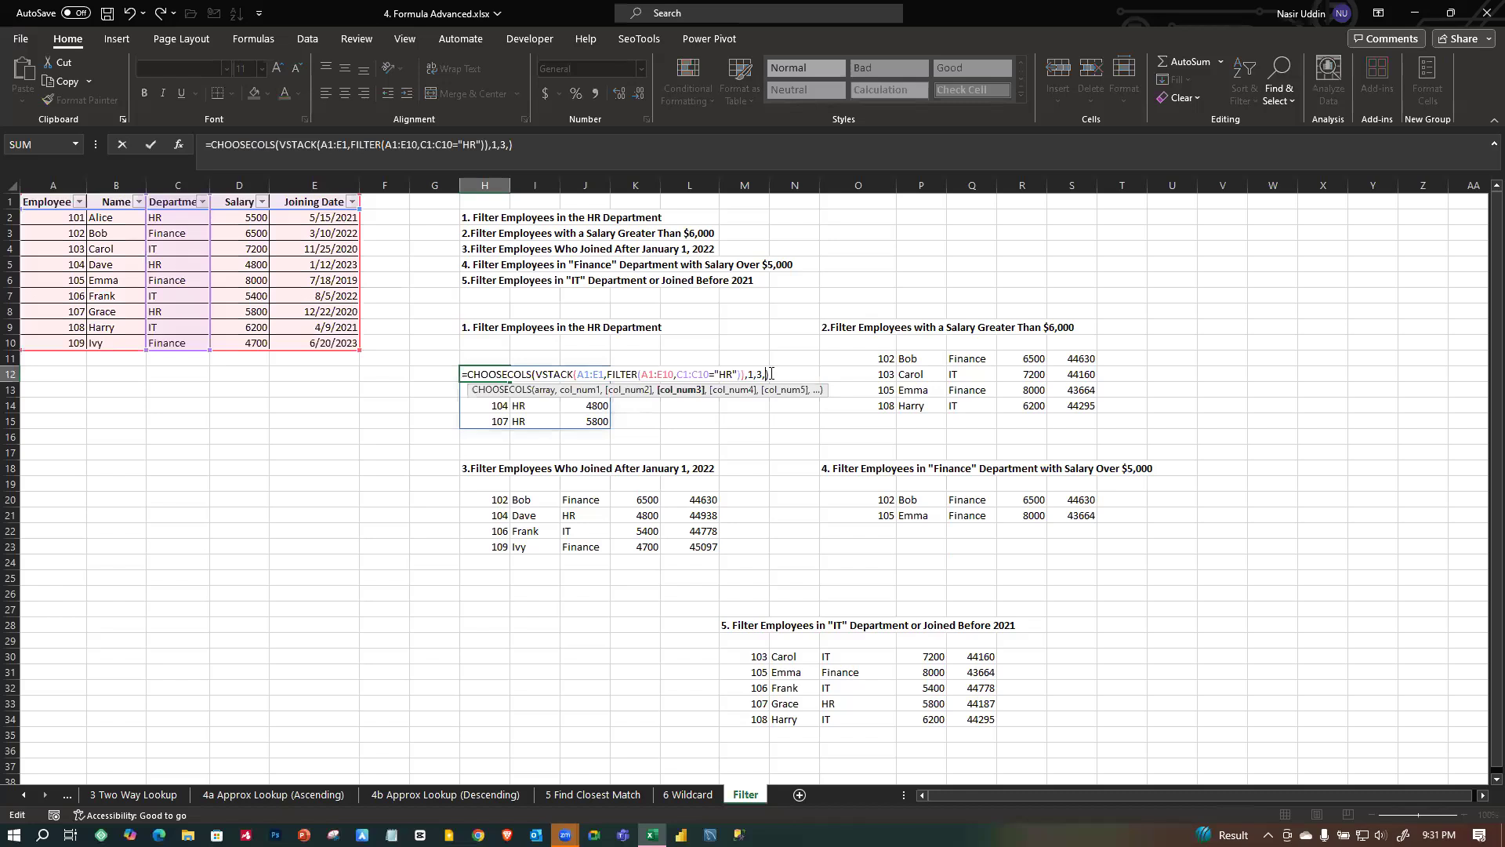
type("5")
key("Return")
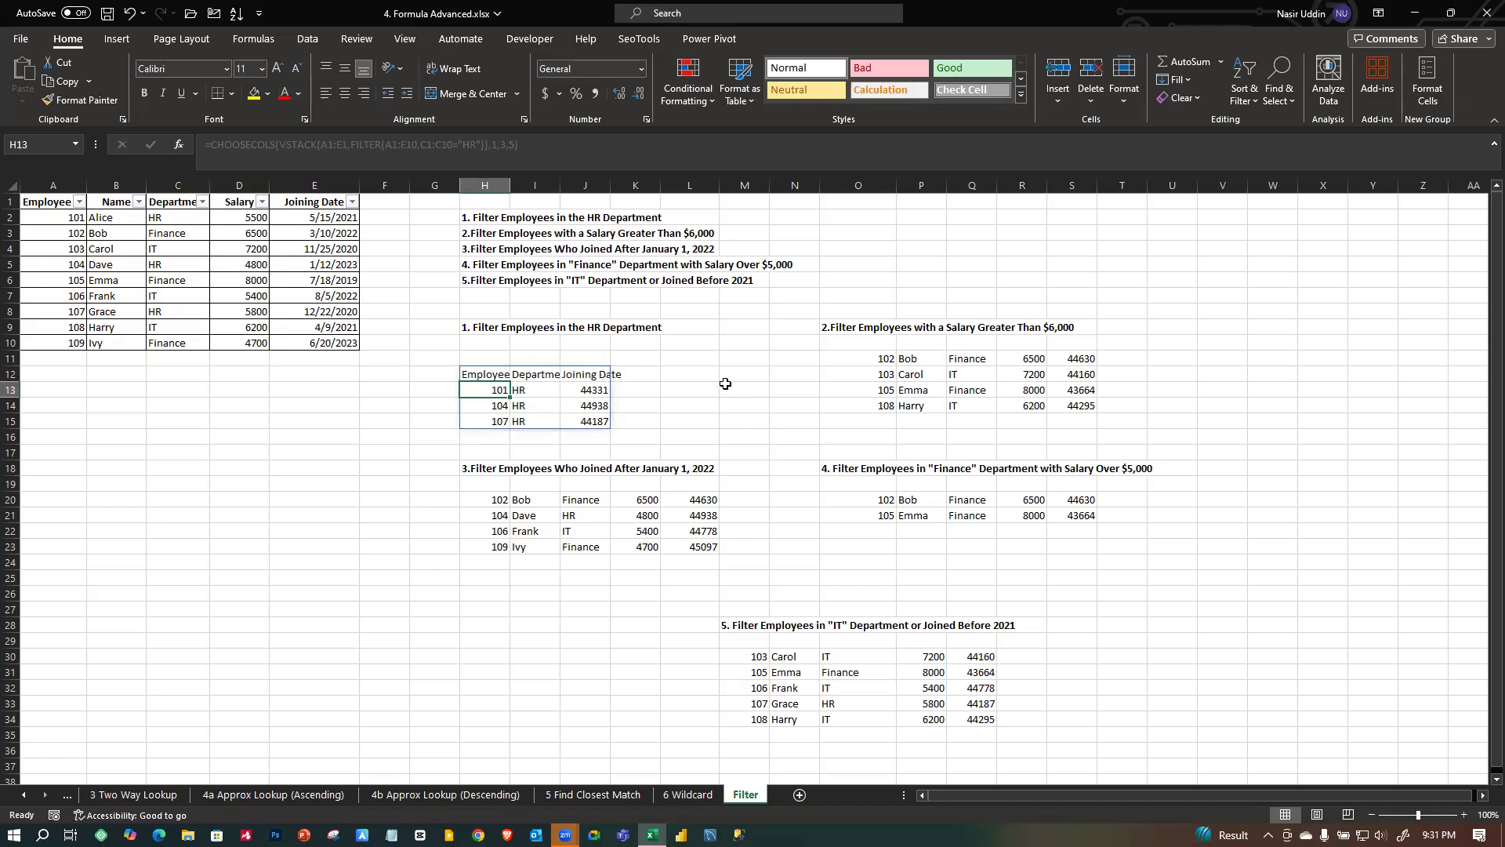
left_click(652, 391)
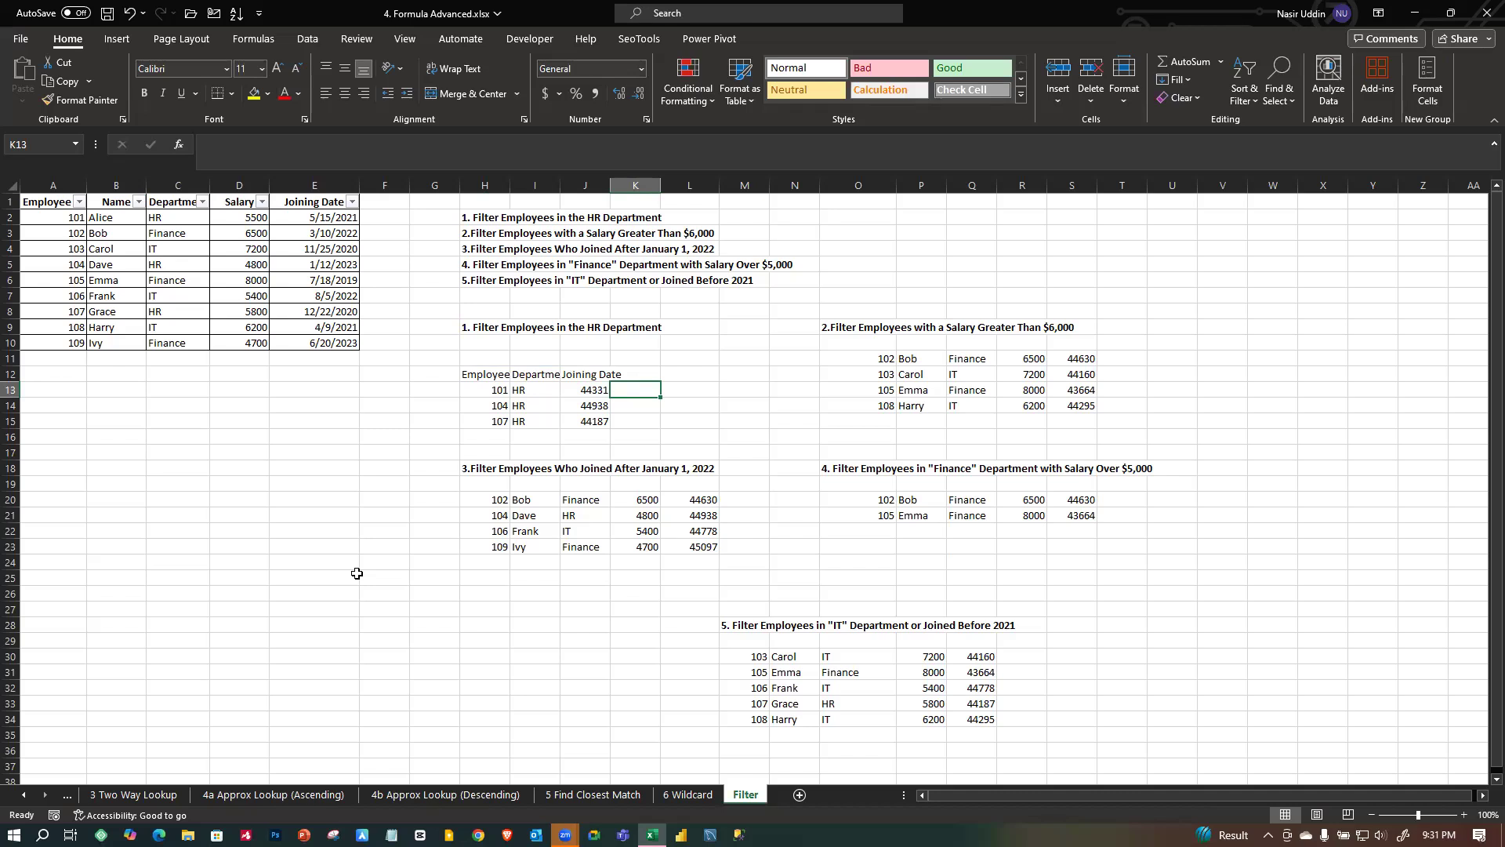
left_click(474, 377)
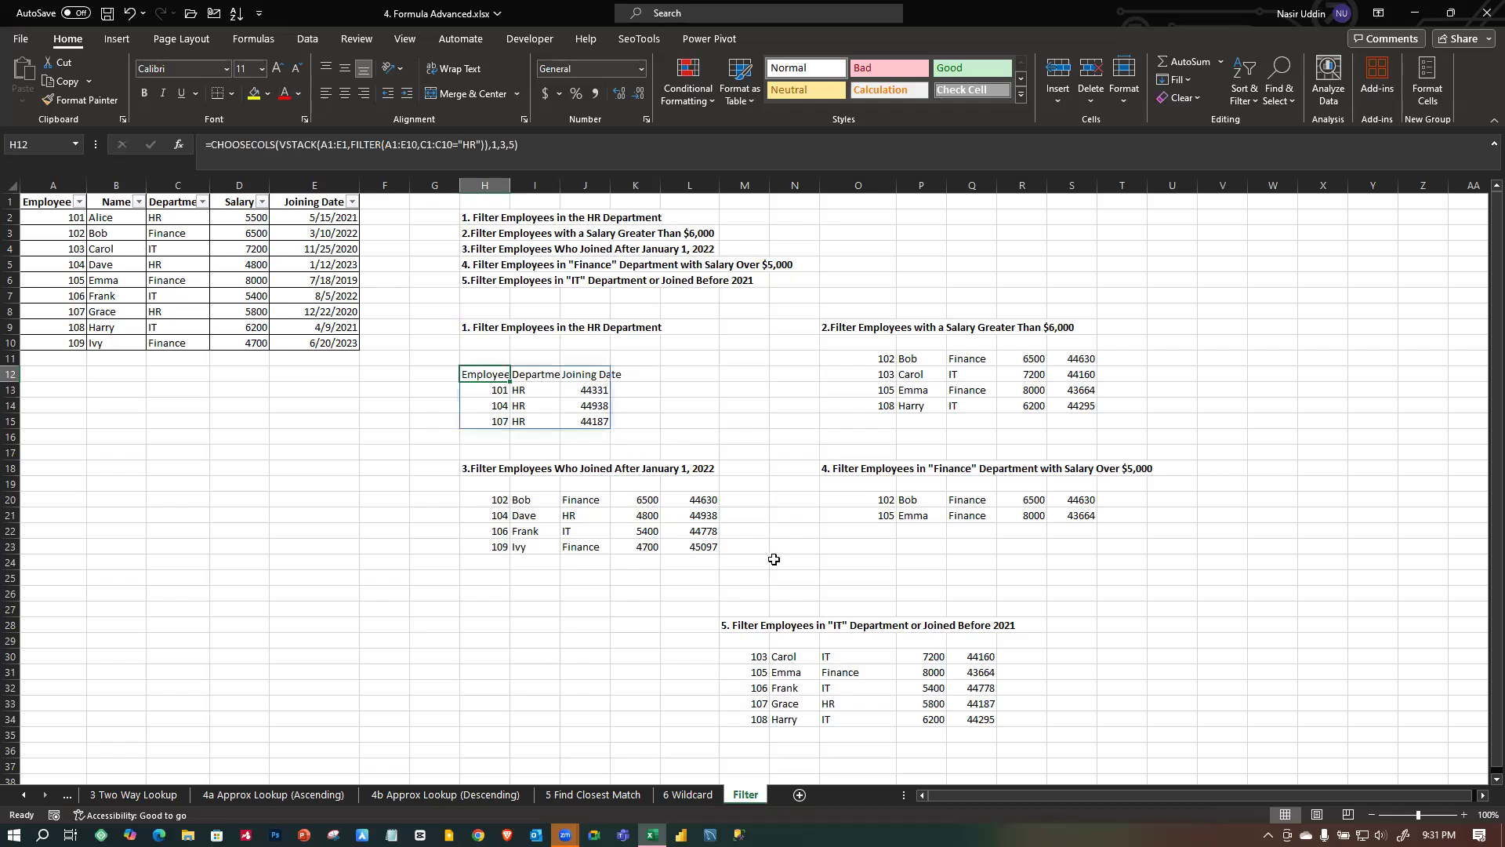
Filter the employee table's Salary column to show only rows greater than 6000.
left_click(1292, 388)
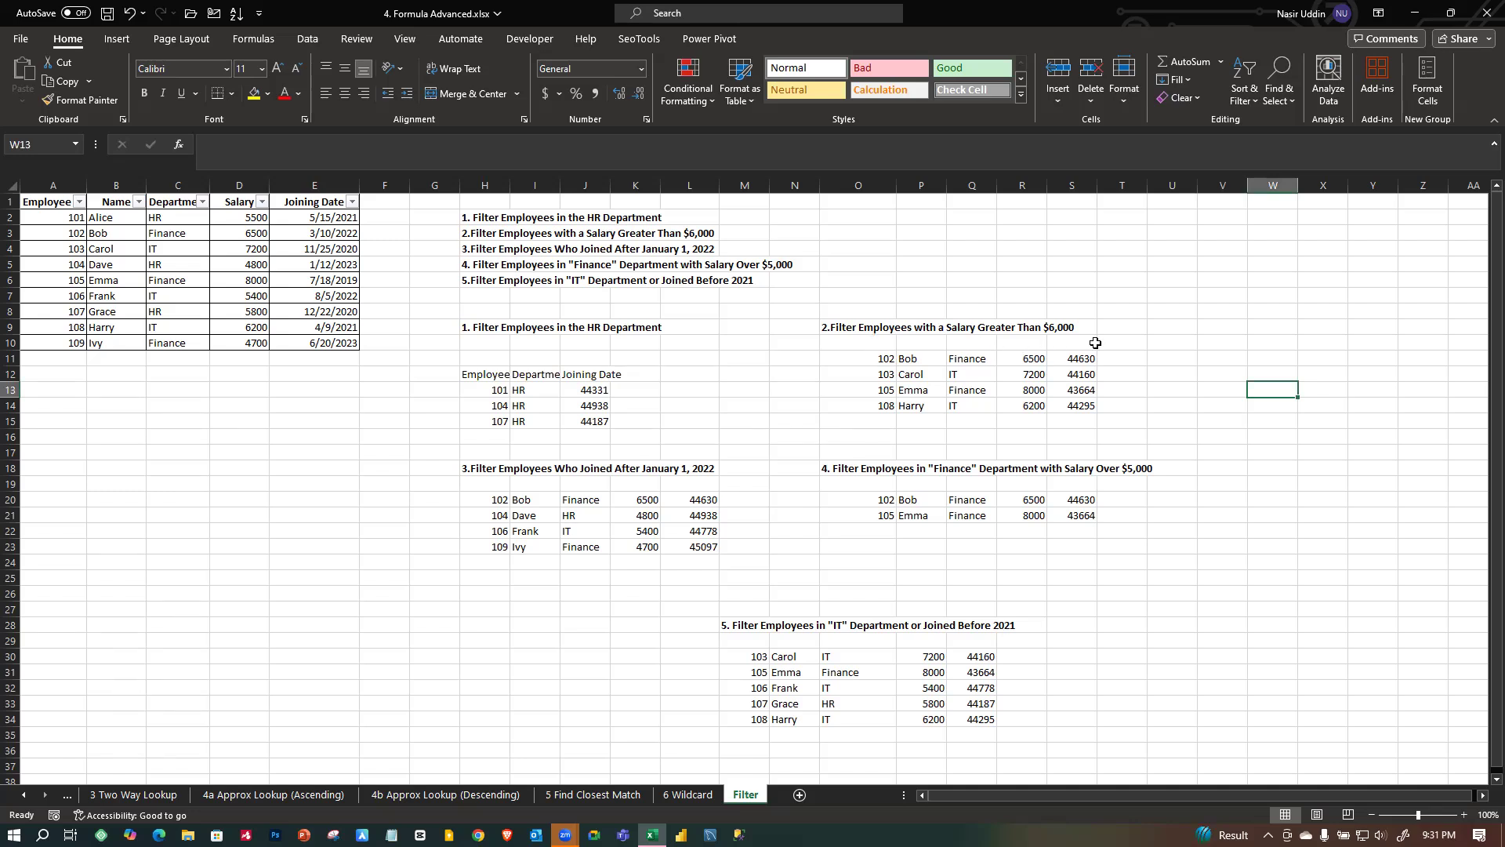
left_click_drag(249, 218, 239, 344)
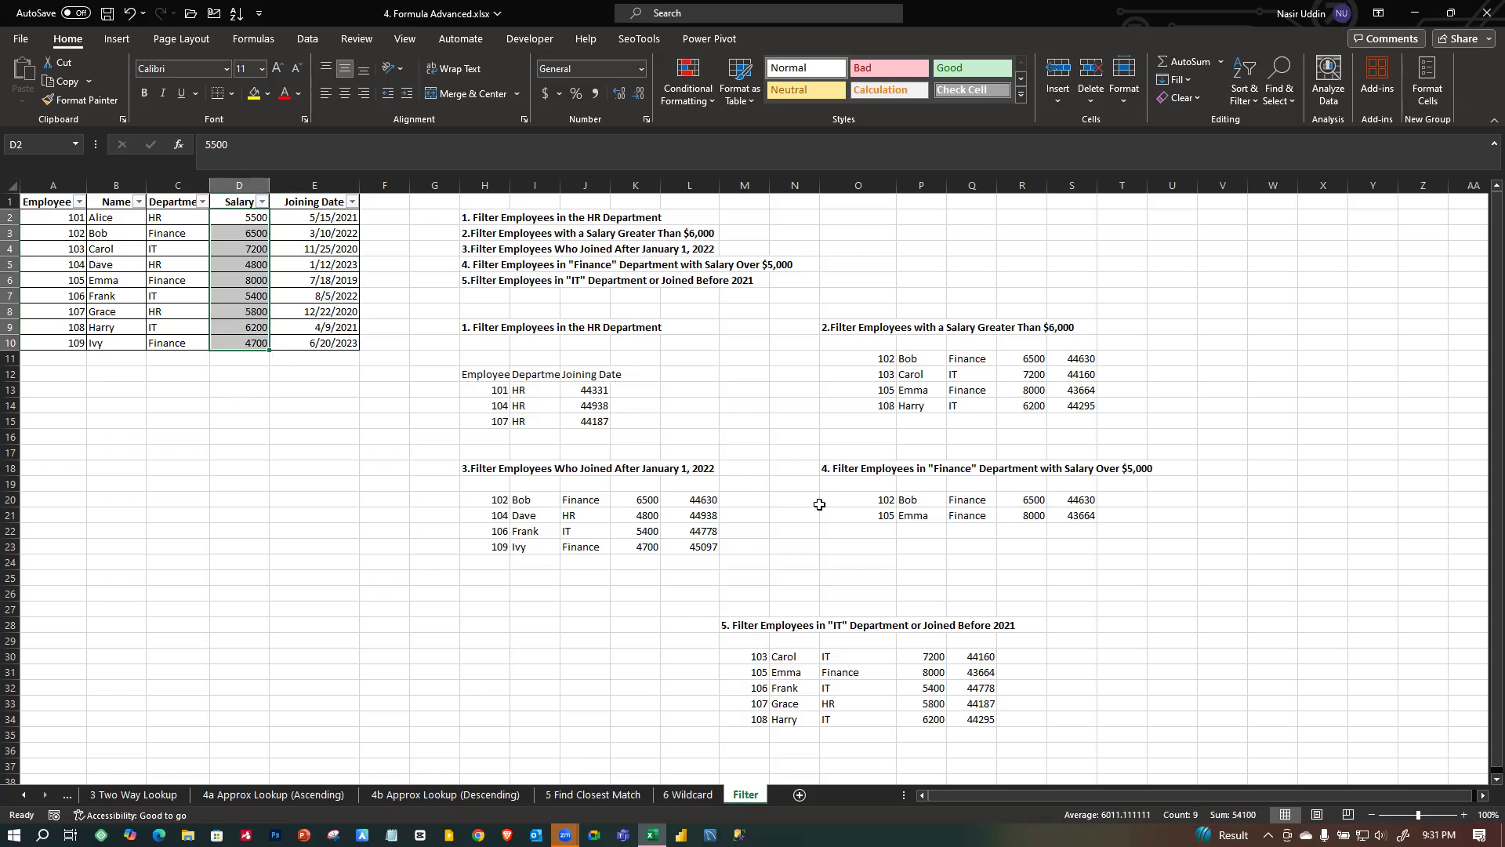
left_click(941, 392)
left_click_drag(855, 363, 1085, 417)
left_click(1084, 419)
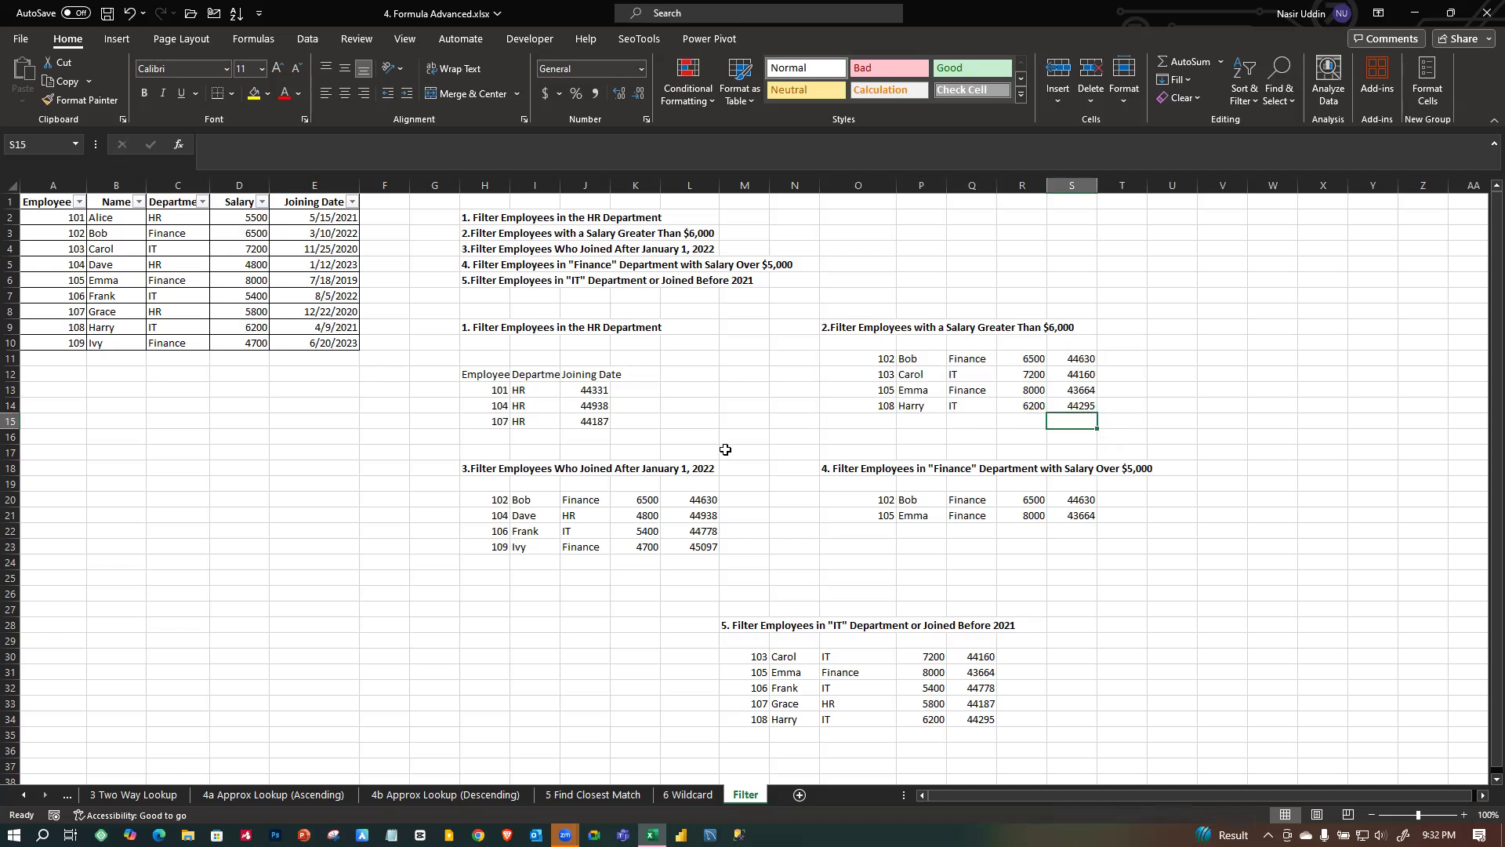
left_click(262, 202)
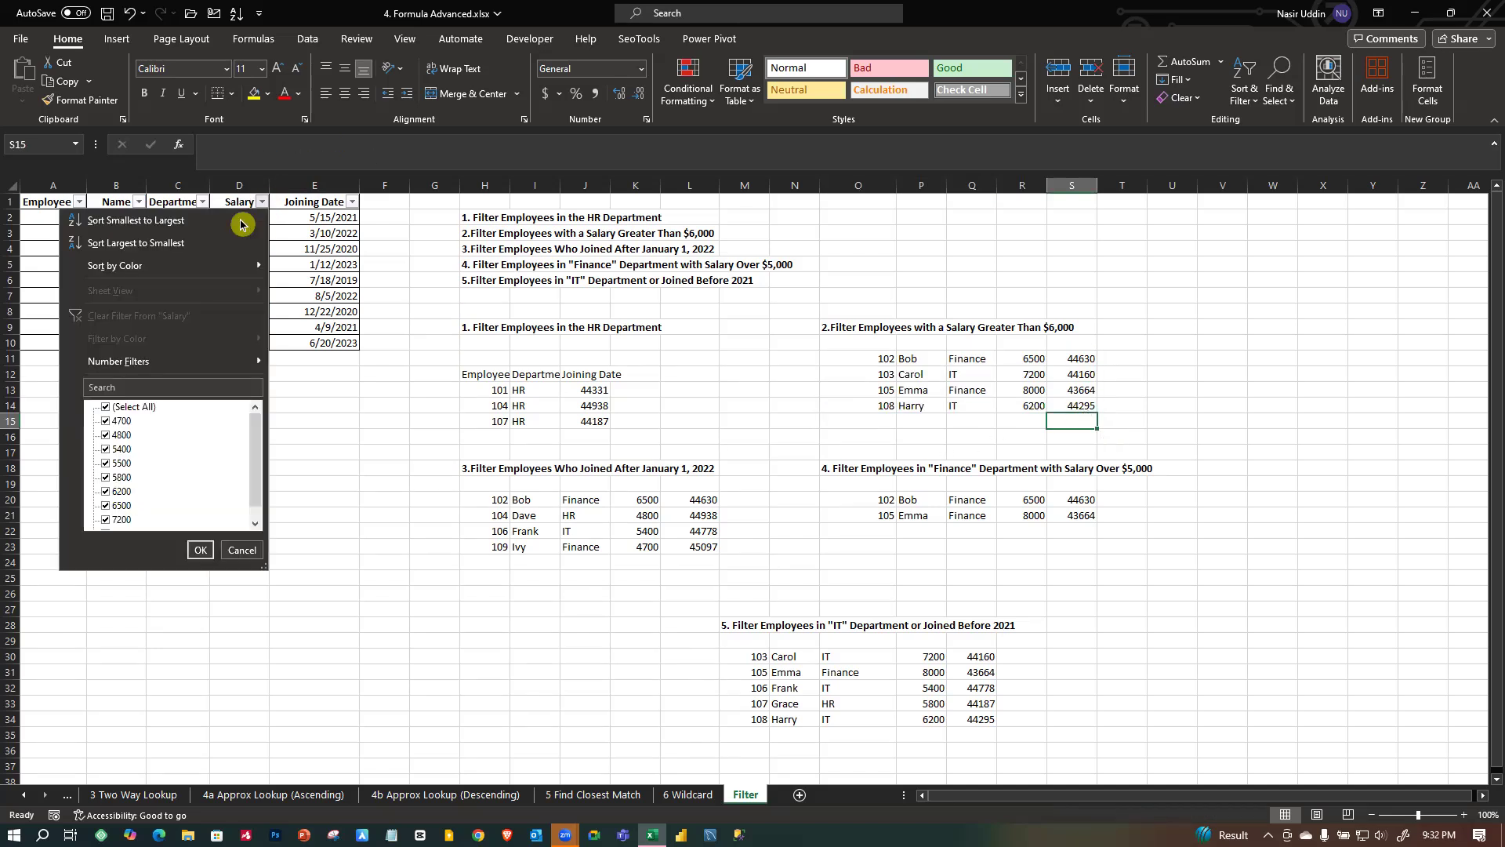
mouse_move(181, 361)
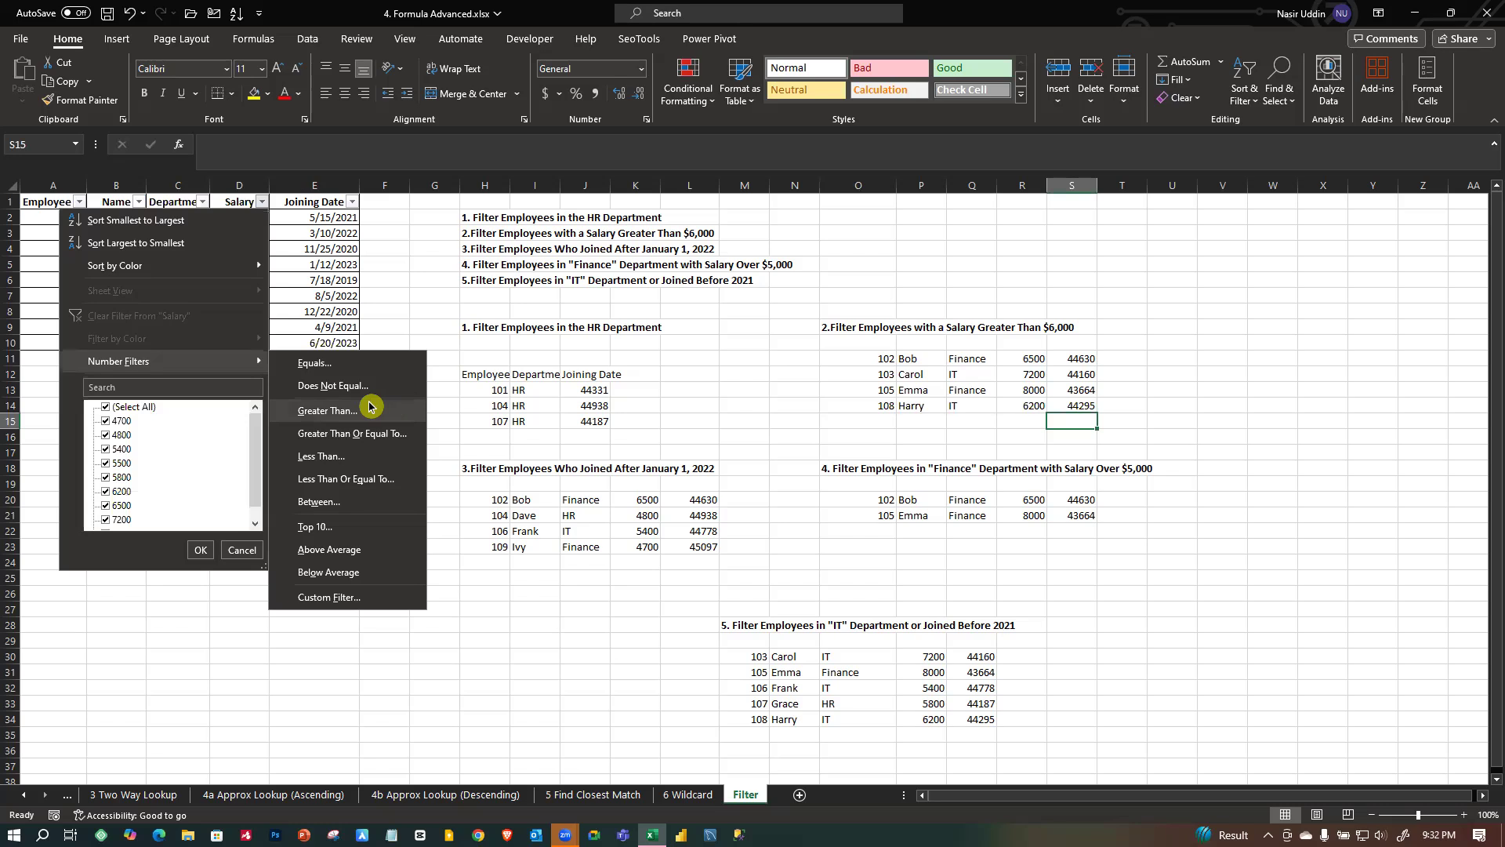
left_click(354, 416)
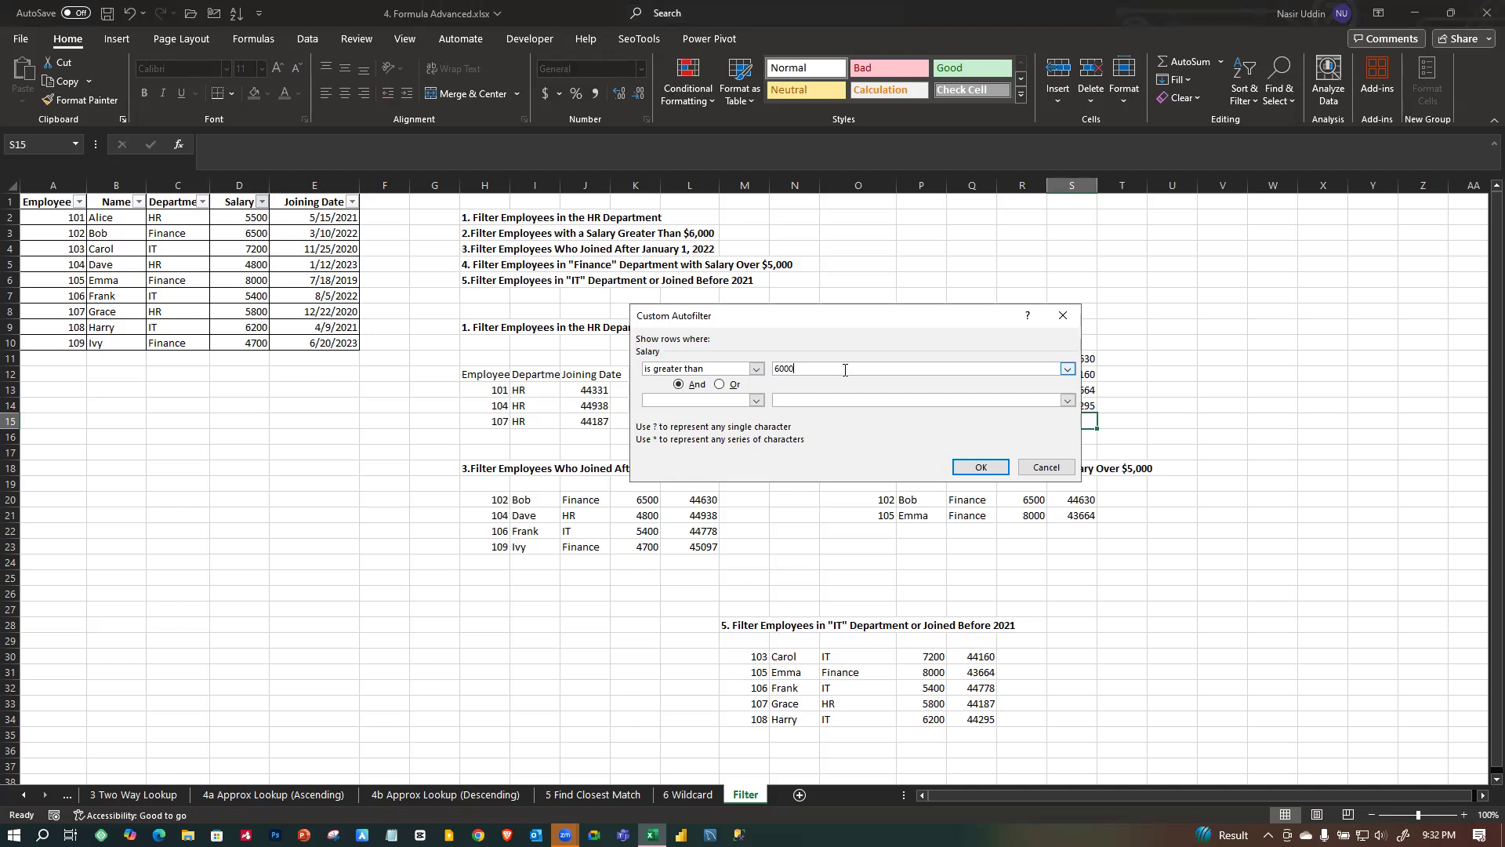
left_click(977, 469)
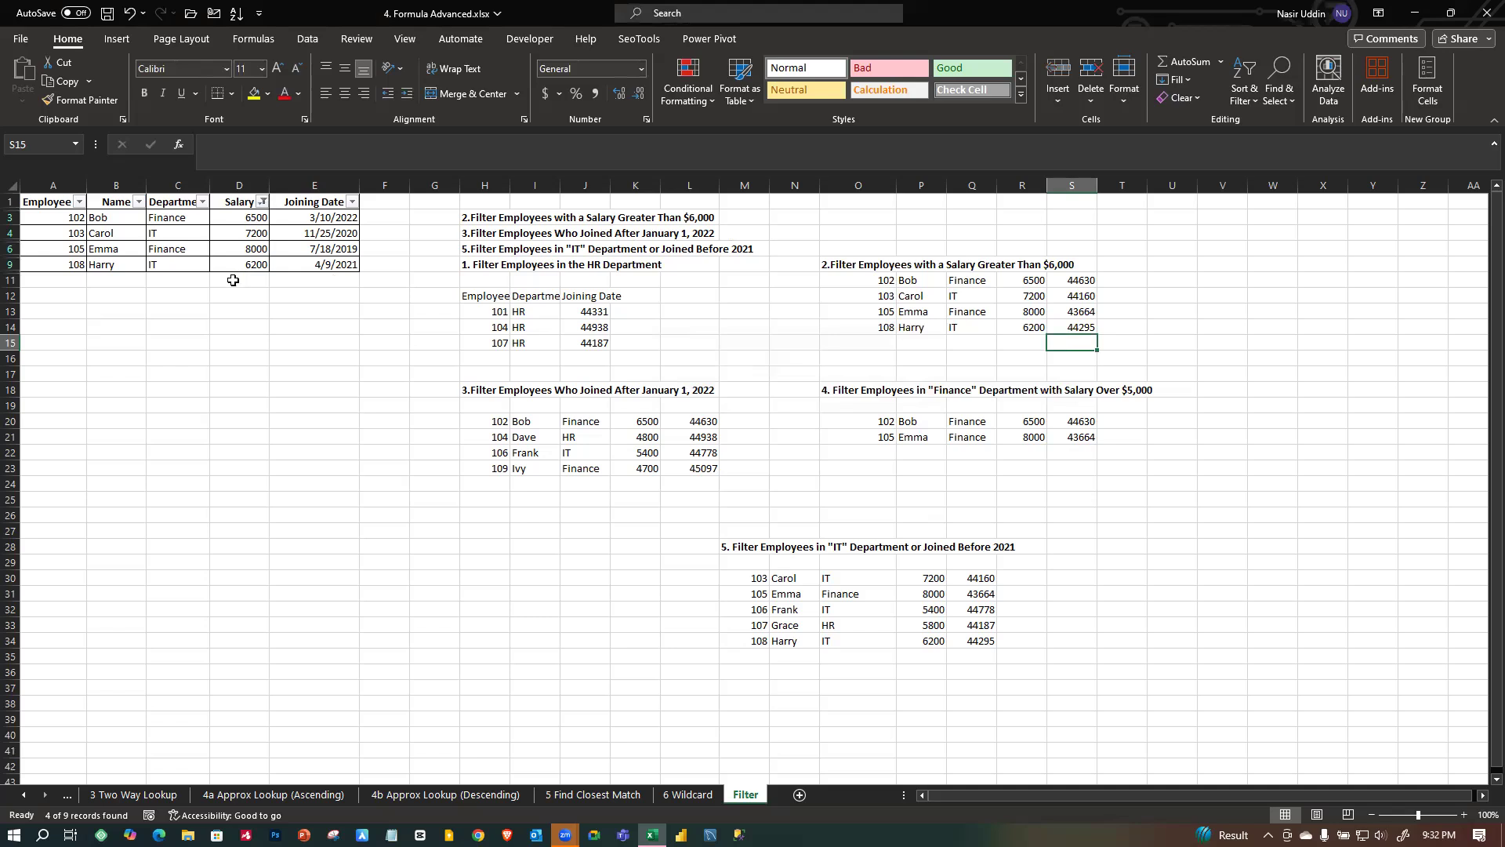
Clear the filter from the employee table's Salary column.
left_click(263, 202)
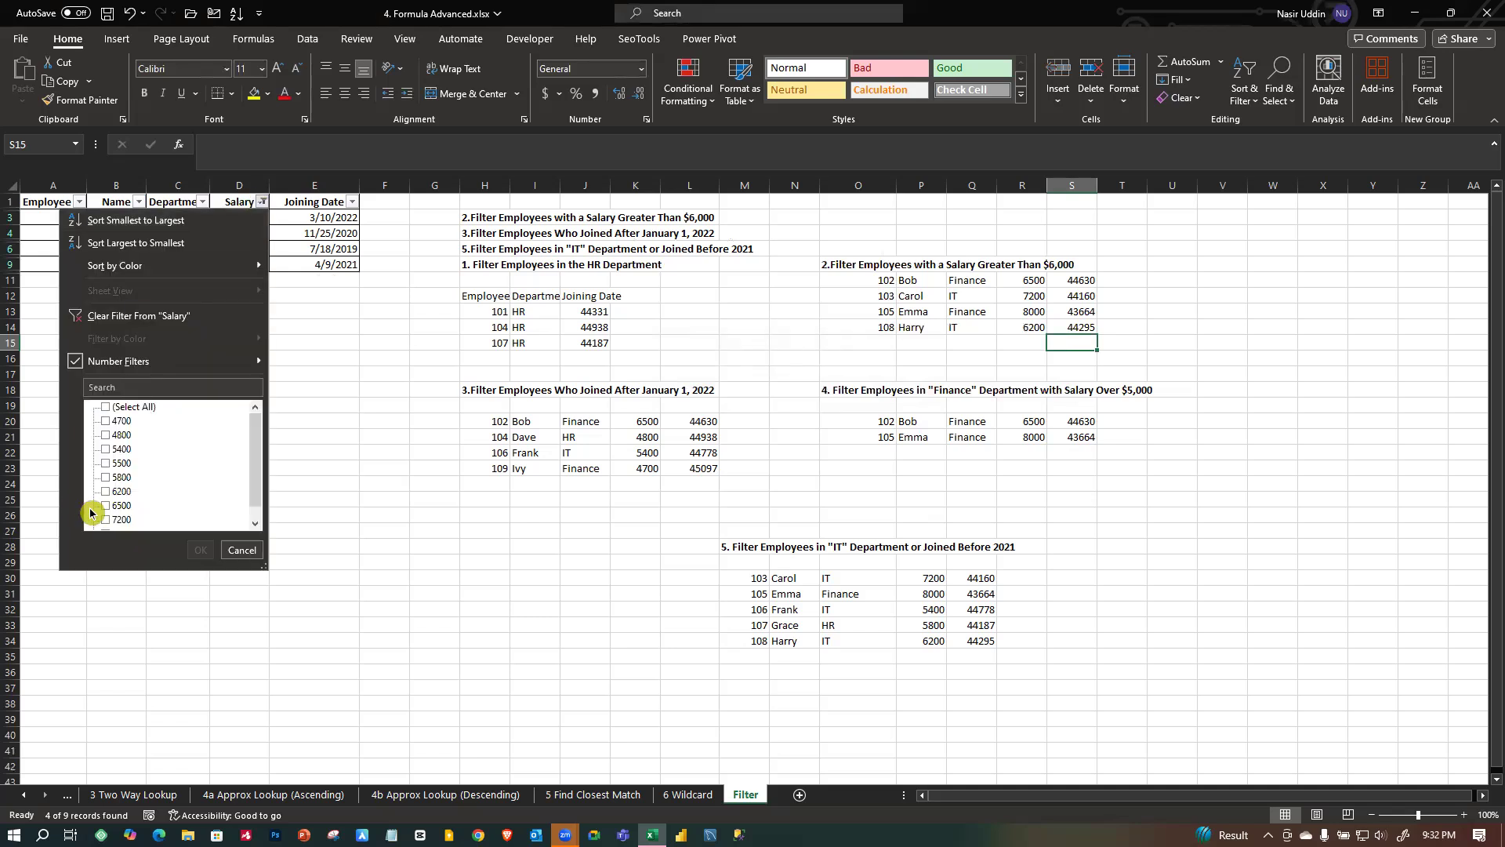
left_click(190, 317)
left_click(902, 345)
left_click(881, 416)
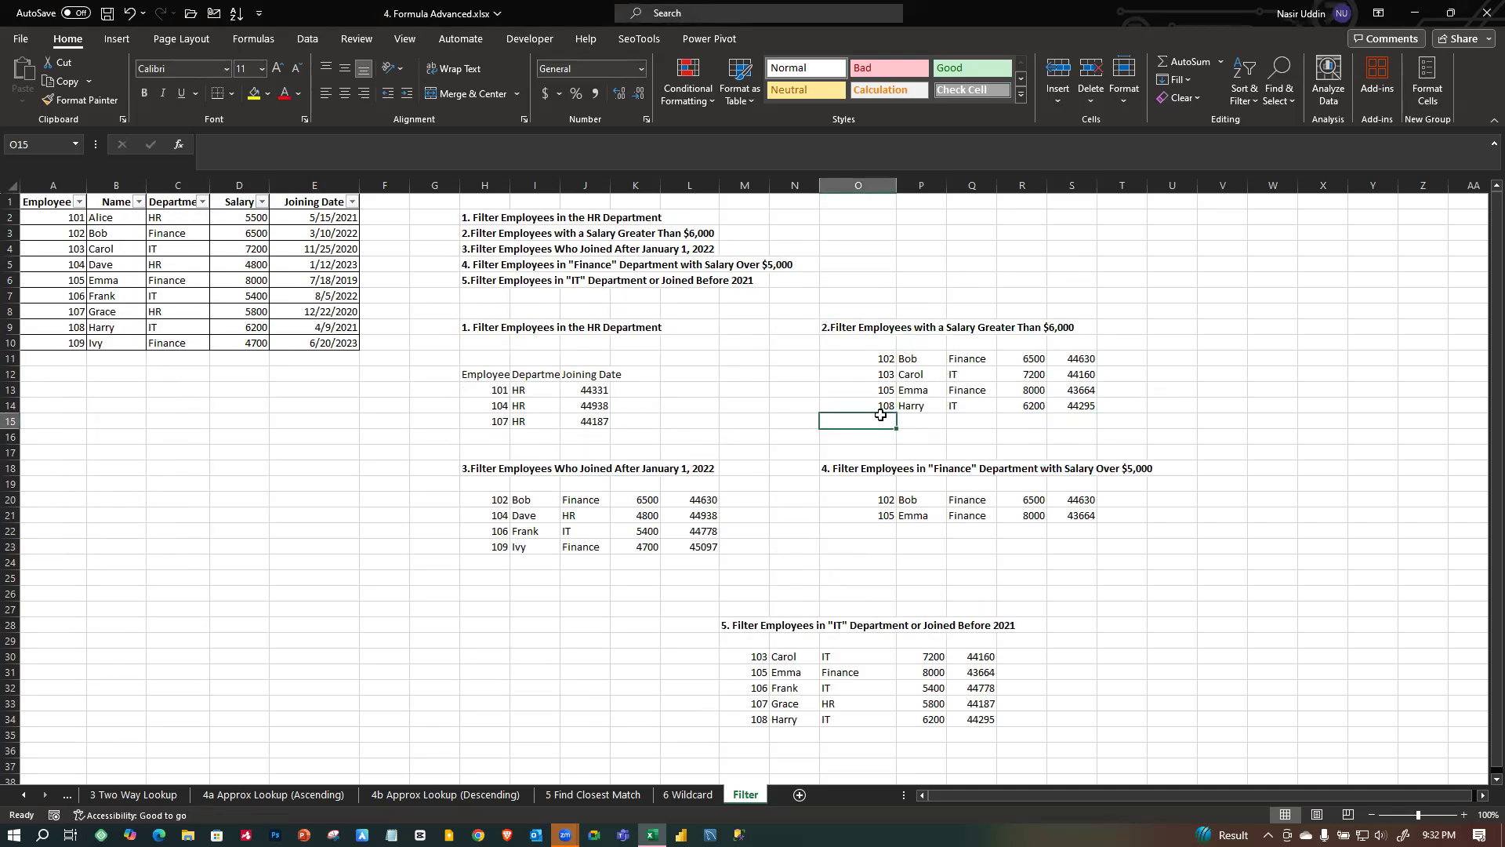
Replace the formula in O11 with =FILTER(A1:E10,D1:D10>6000) to list employees with a salary above 6000.
left_click(854, 357)
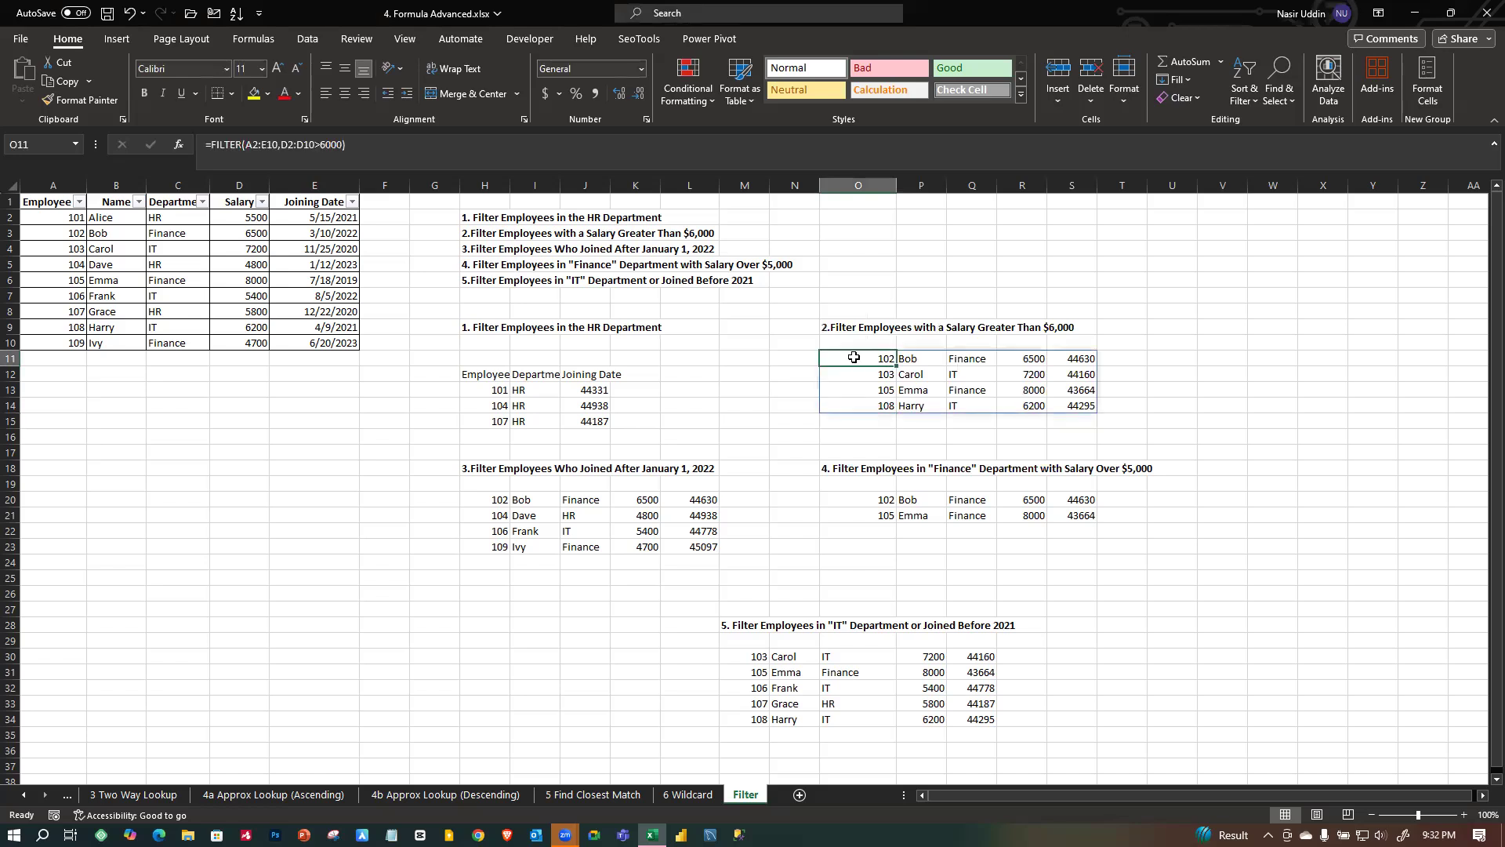
key("BackSpace")
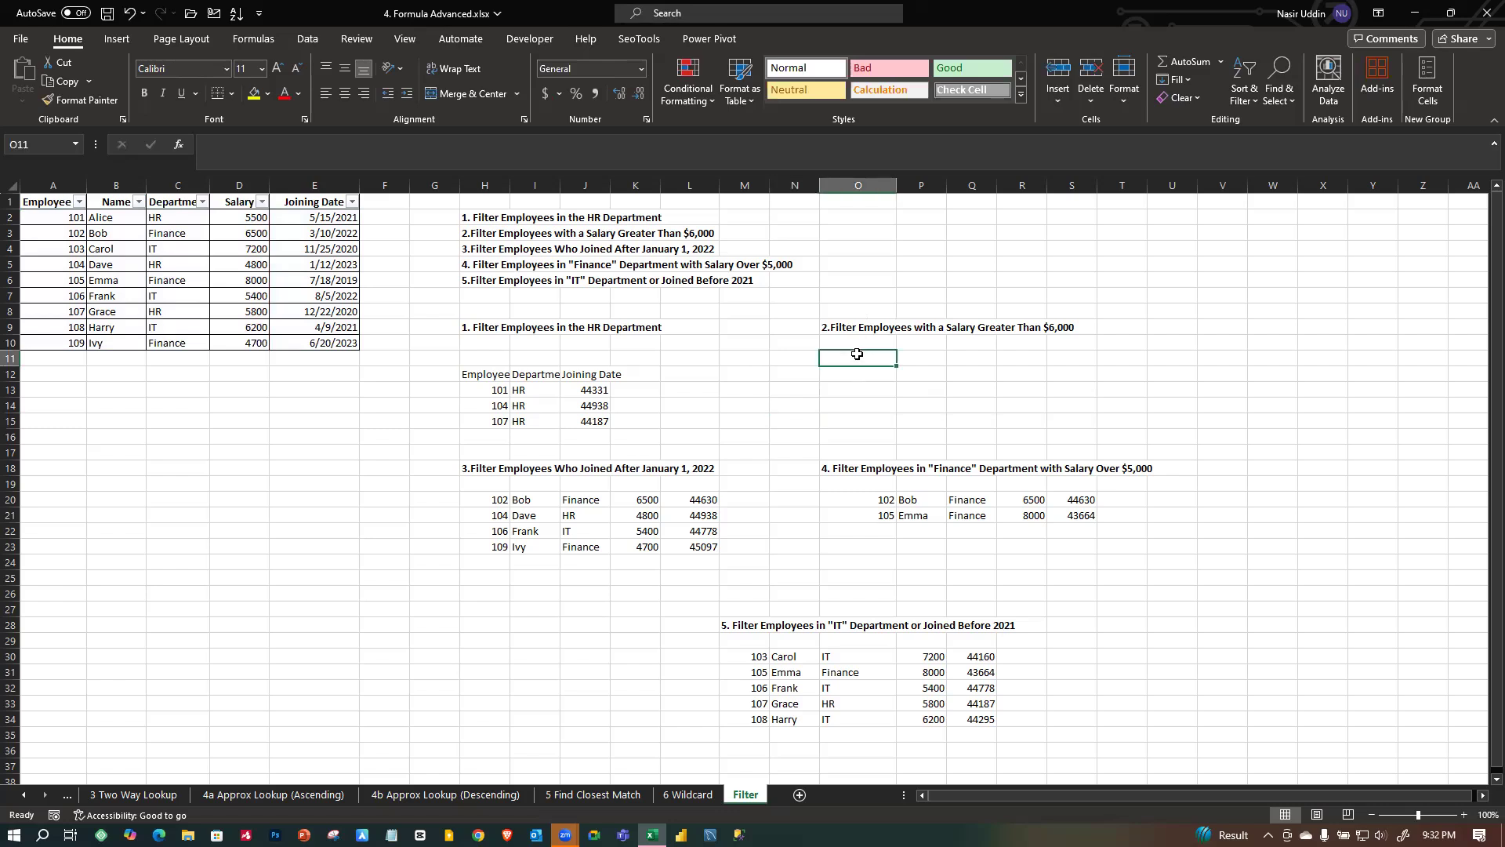
type("=fi")
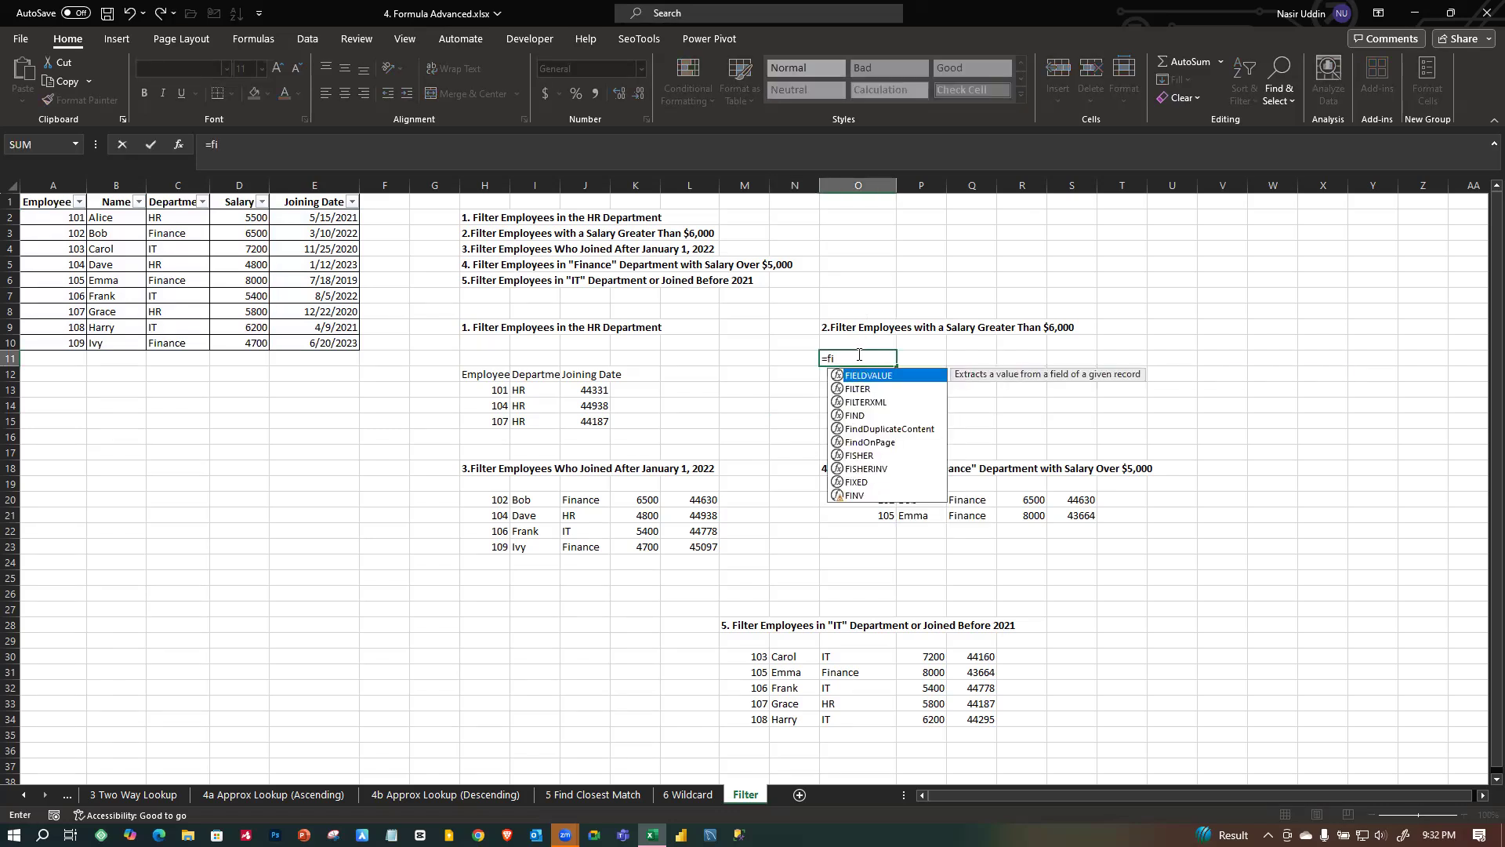
type("lt")
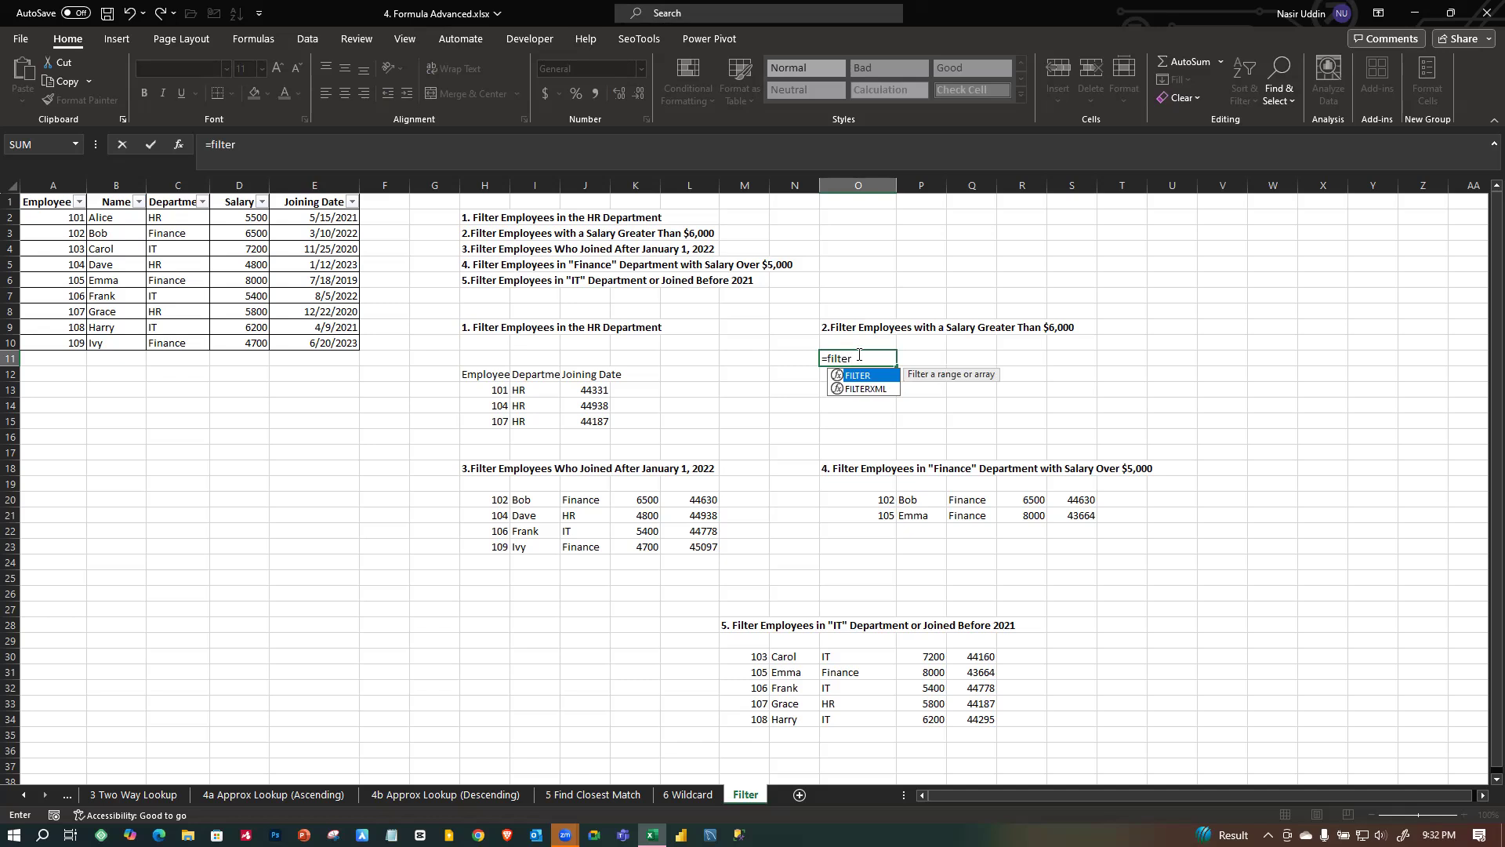
type("er")
key("Tab")
left_click_drag(43, 204, 349, 345)
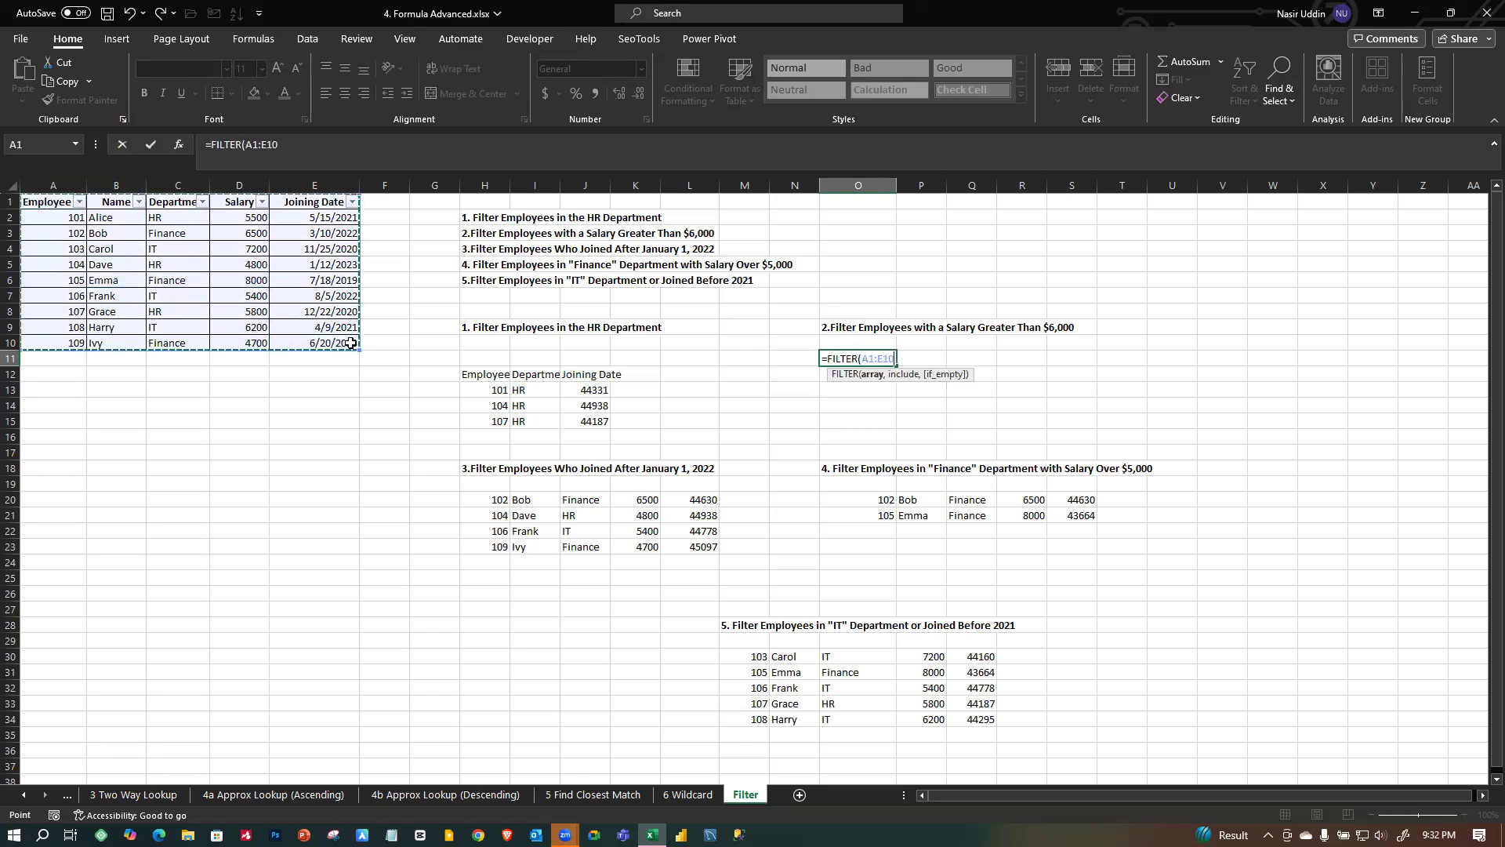
type(",")
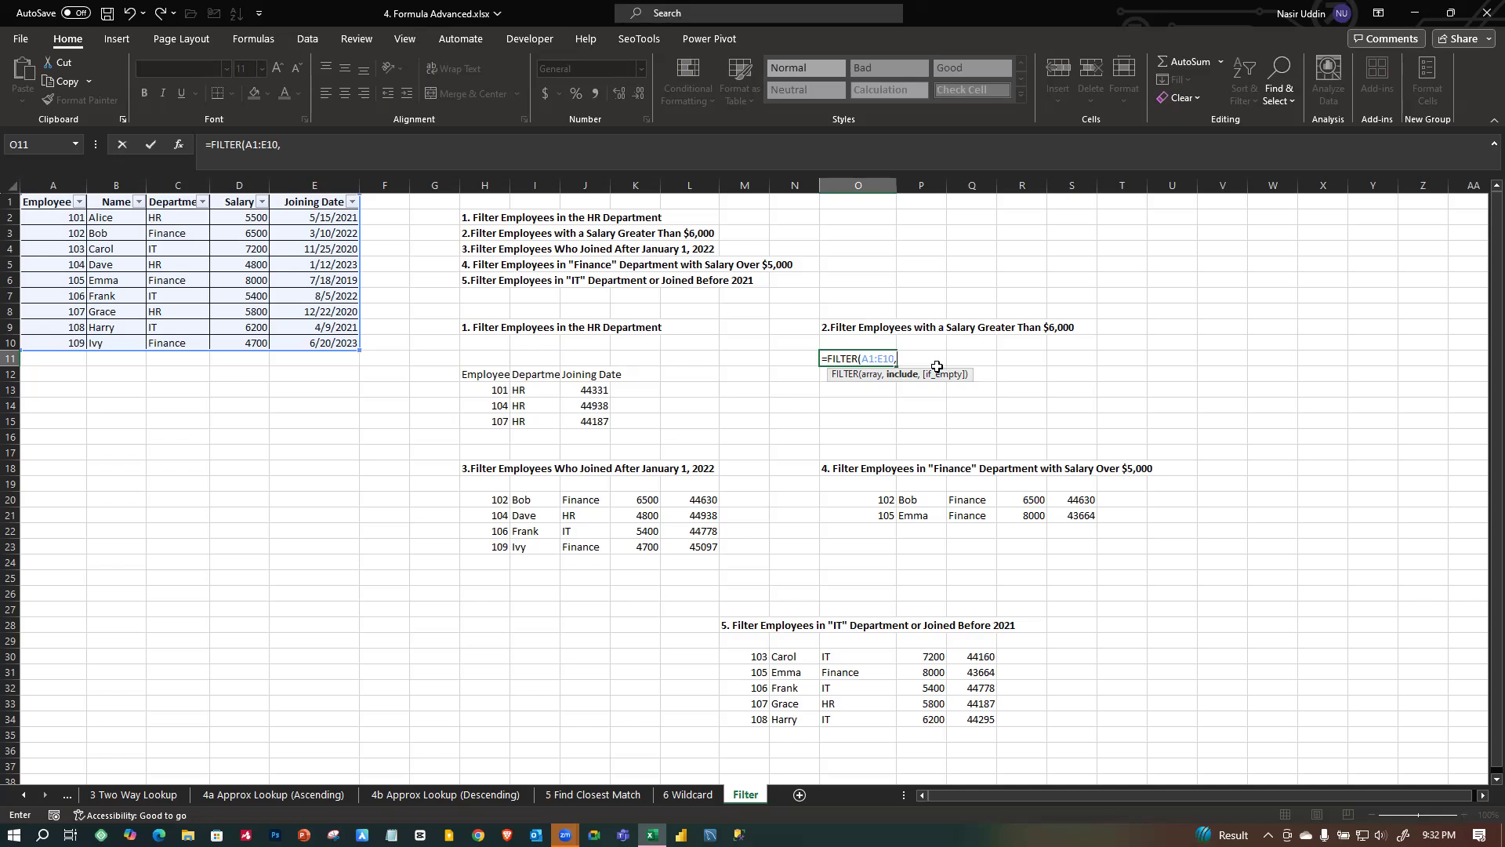
left_click_drag(235, 202, 256, 339)
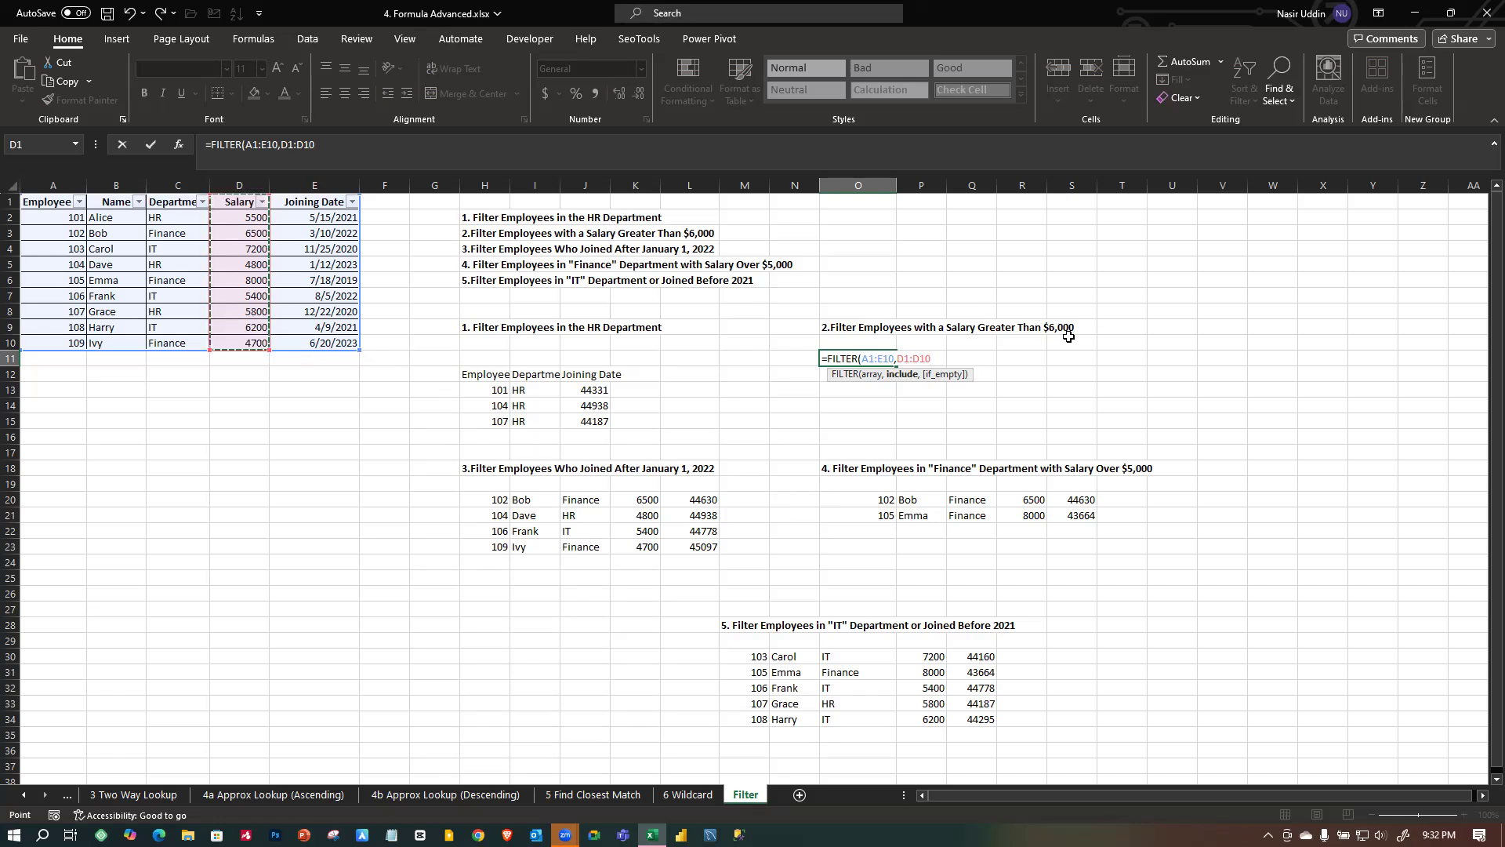
type(">6000")
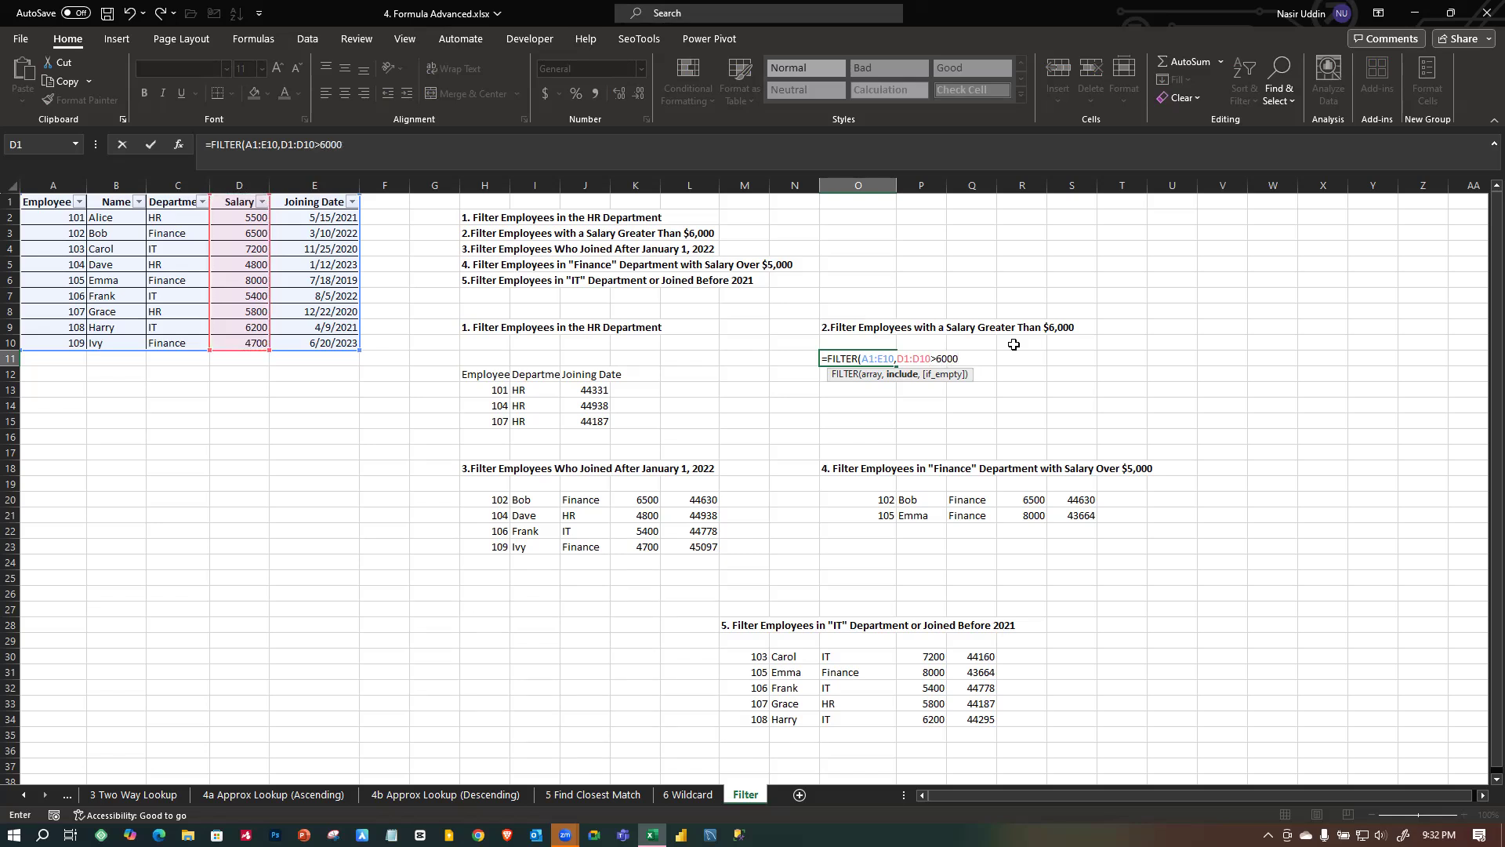
type(")")
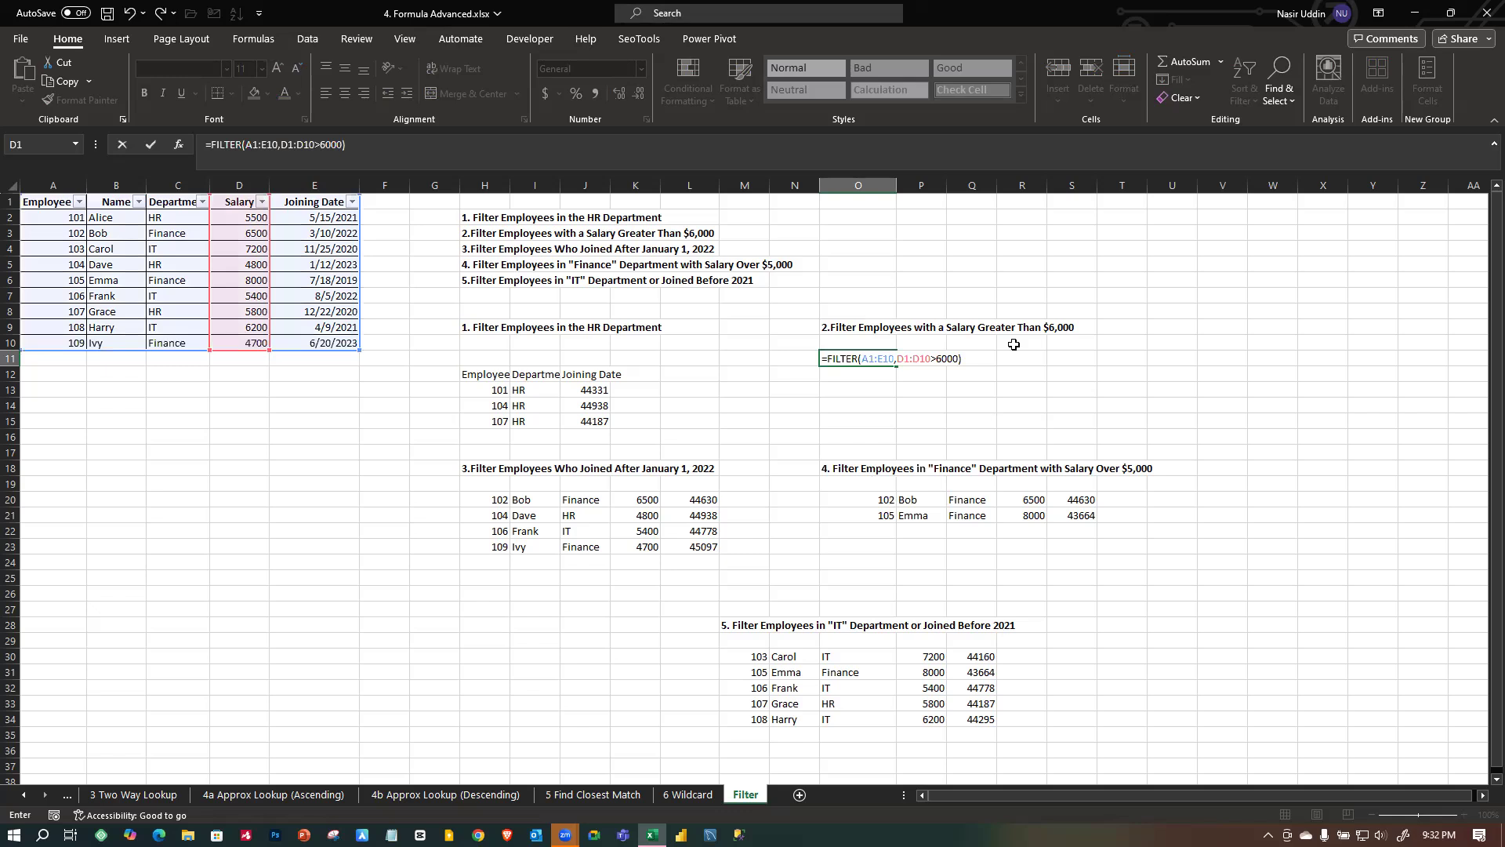
key("Return")
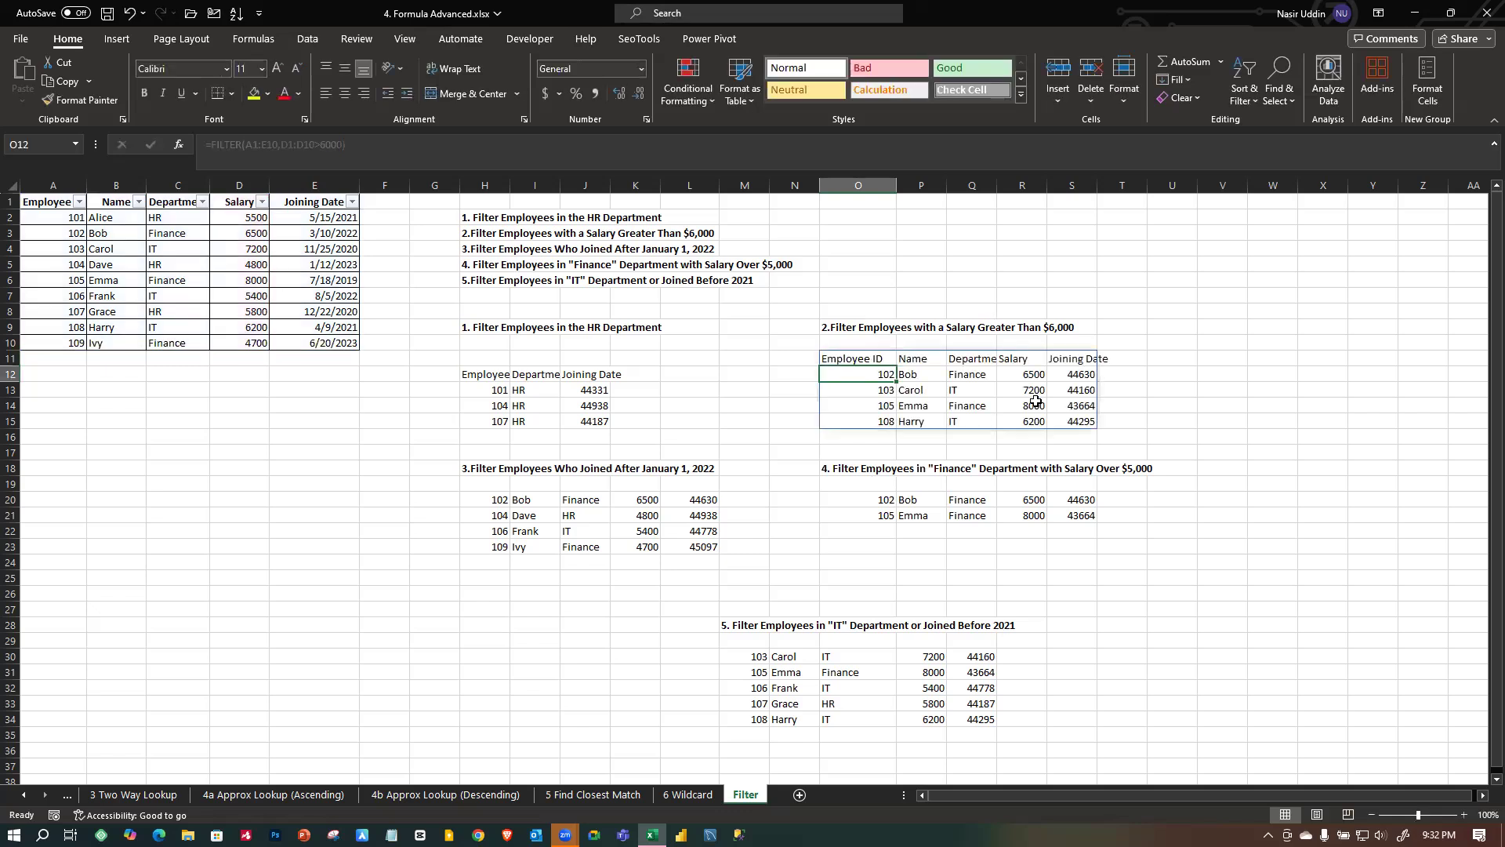
Examine the salary filter results in O12:S15 and the section for employees who joined after January 1, 2022.
left_click_drag(1027, 376, 1037, 425)
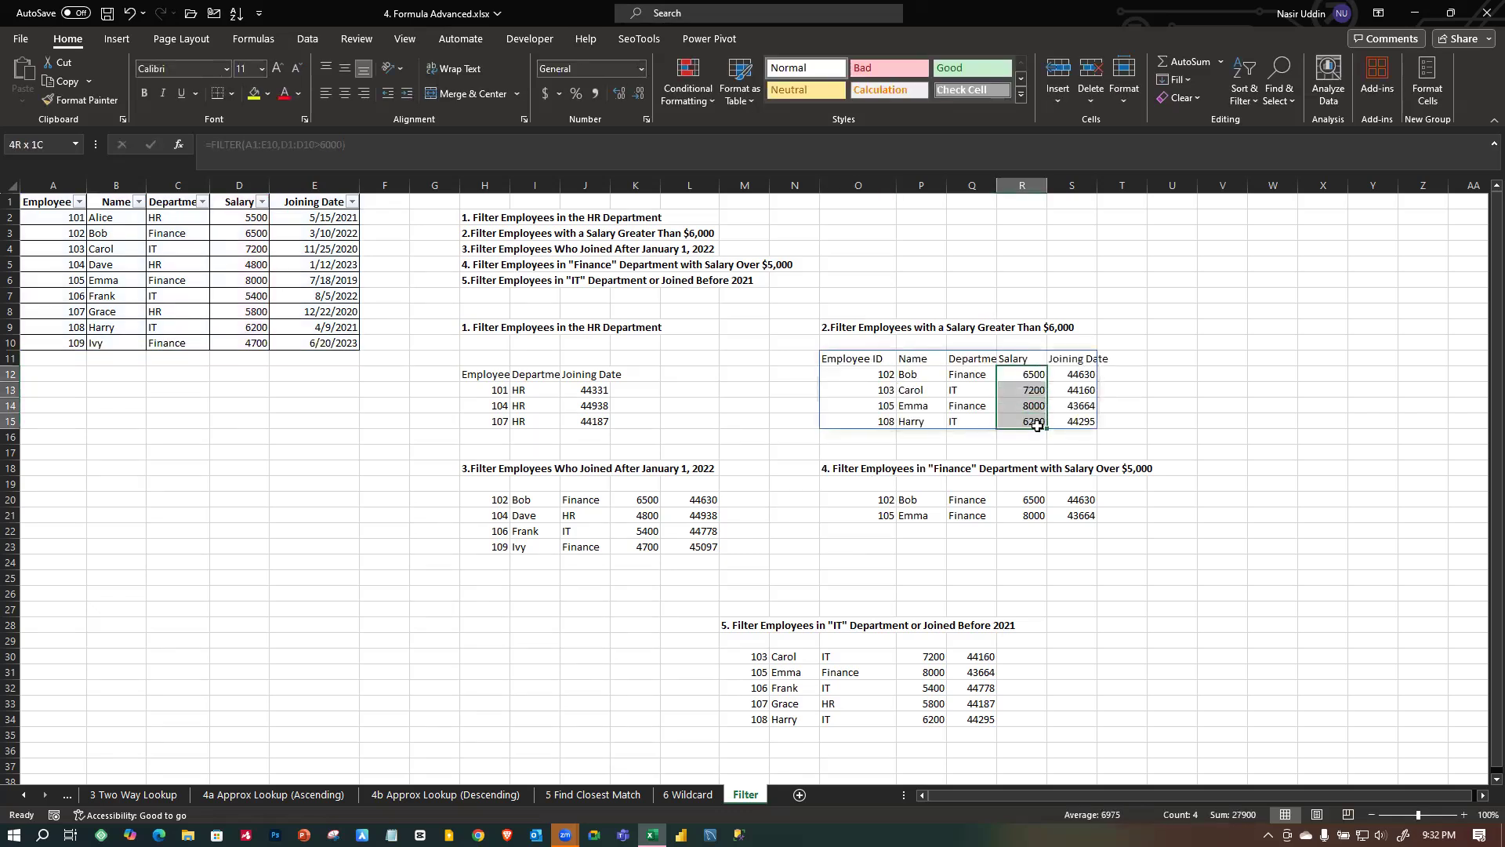
left_click_drag(849, 380, 1073, 419)
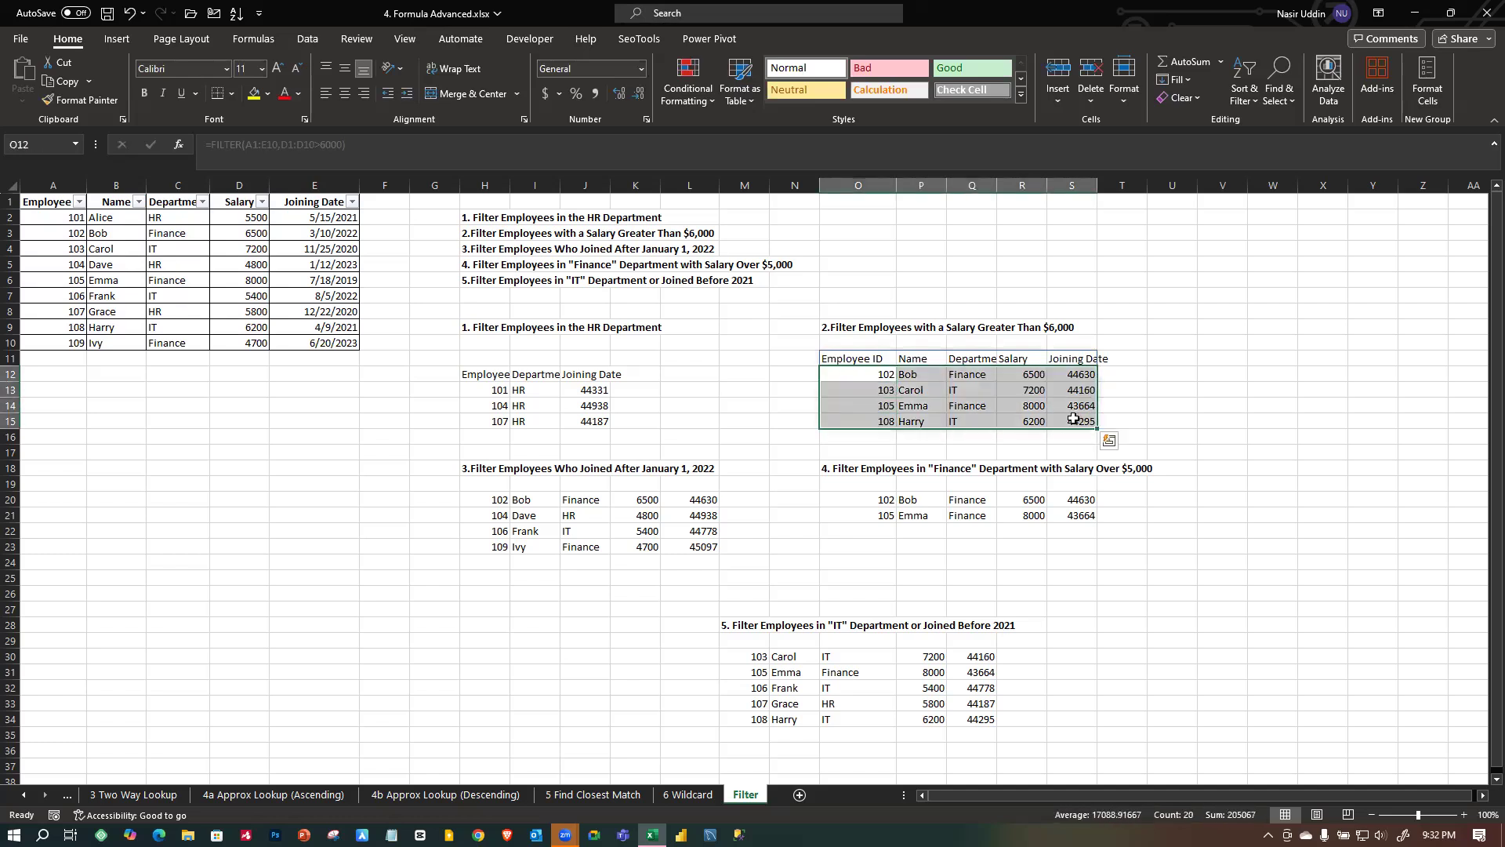
left_click(794, 453)
scroll(657, 405, "down", 5)
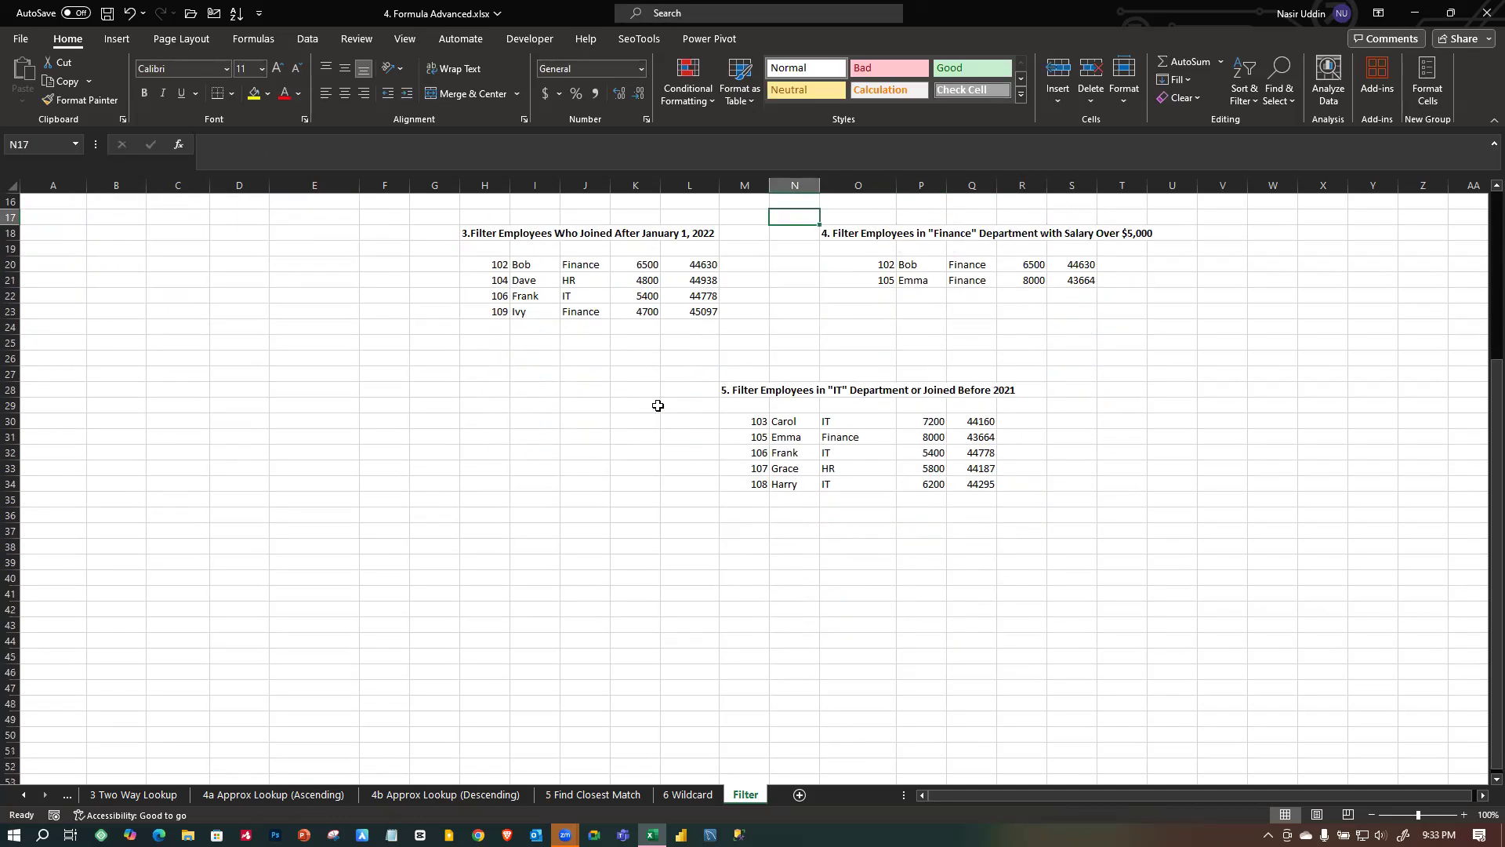
scroll(638, 460, "up", 4)
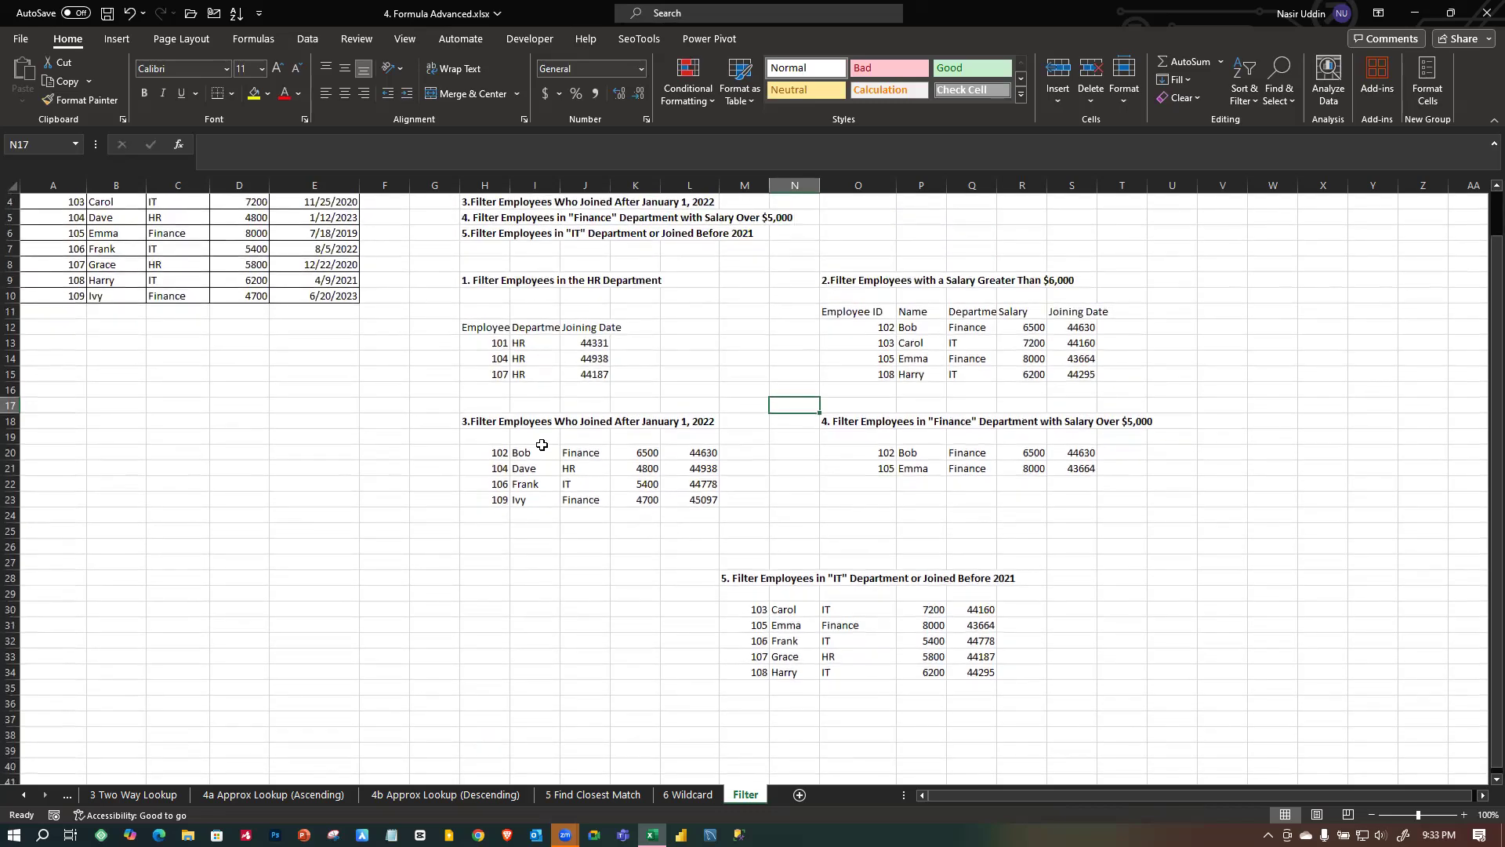
left_click(639, 424)
left_click(707, 424)
left_click(676, 509)
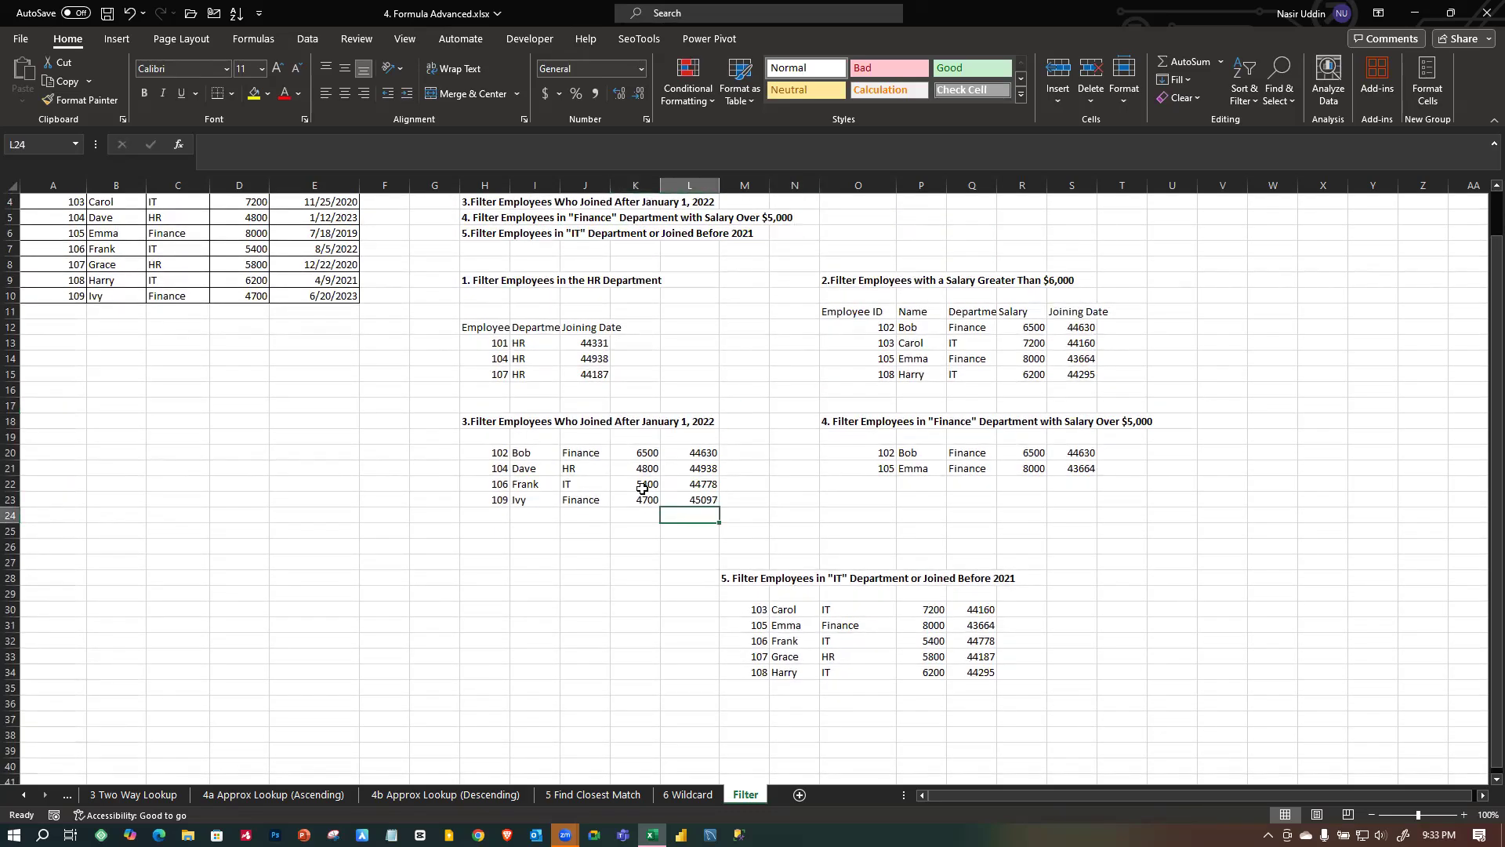
left_click(531, 424)
scroll(703, 481, "up", 1)
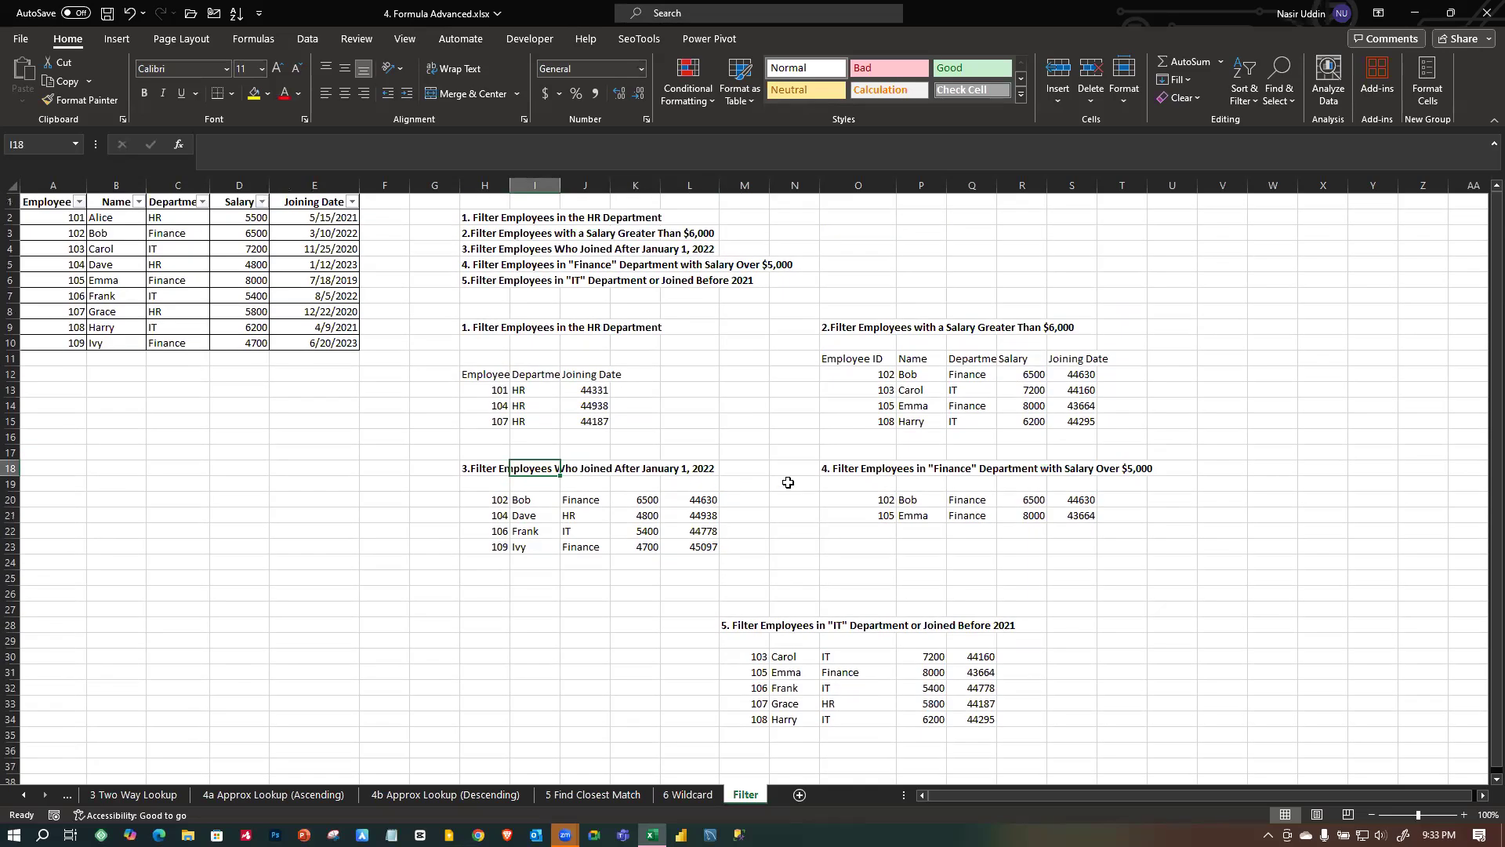
left_click(536, 578)
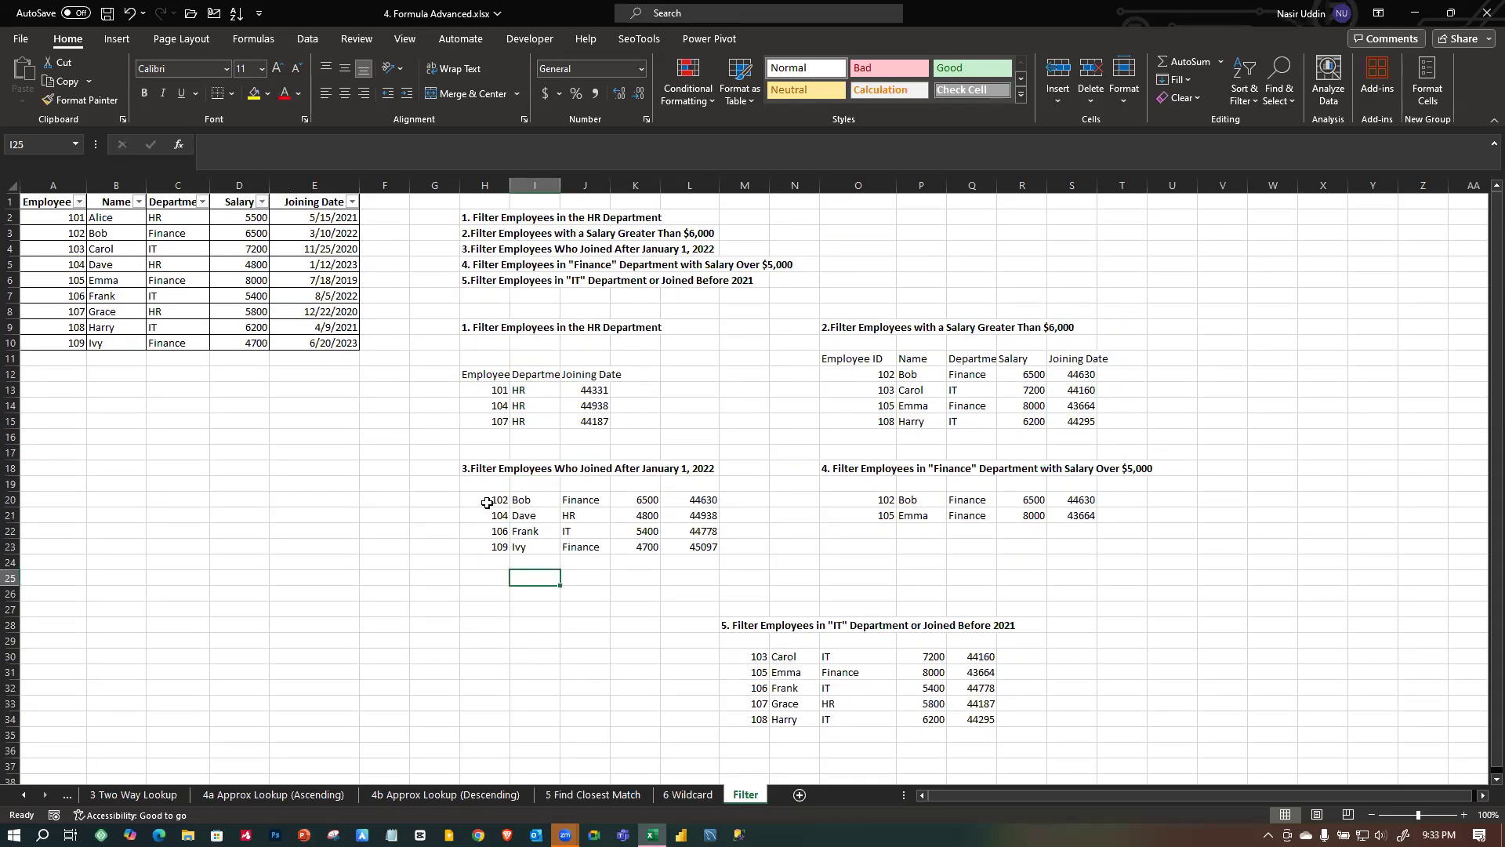
Inspect the FILTER formula in H20 for employees who joined after January 1, 2022, including its array and DATE condition.
double_click(486, 502)
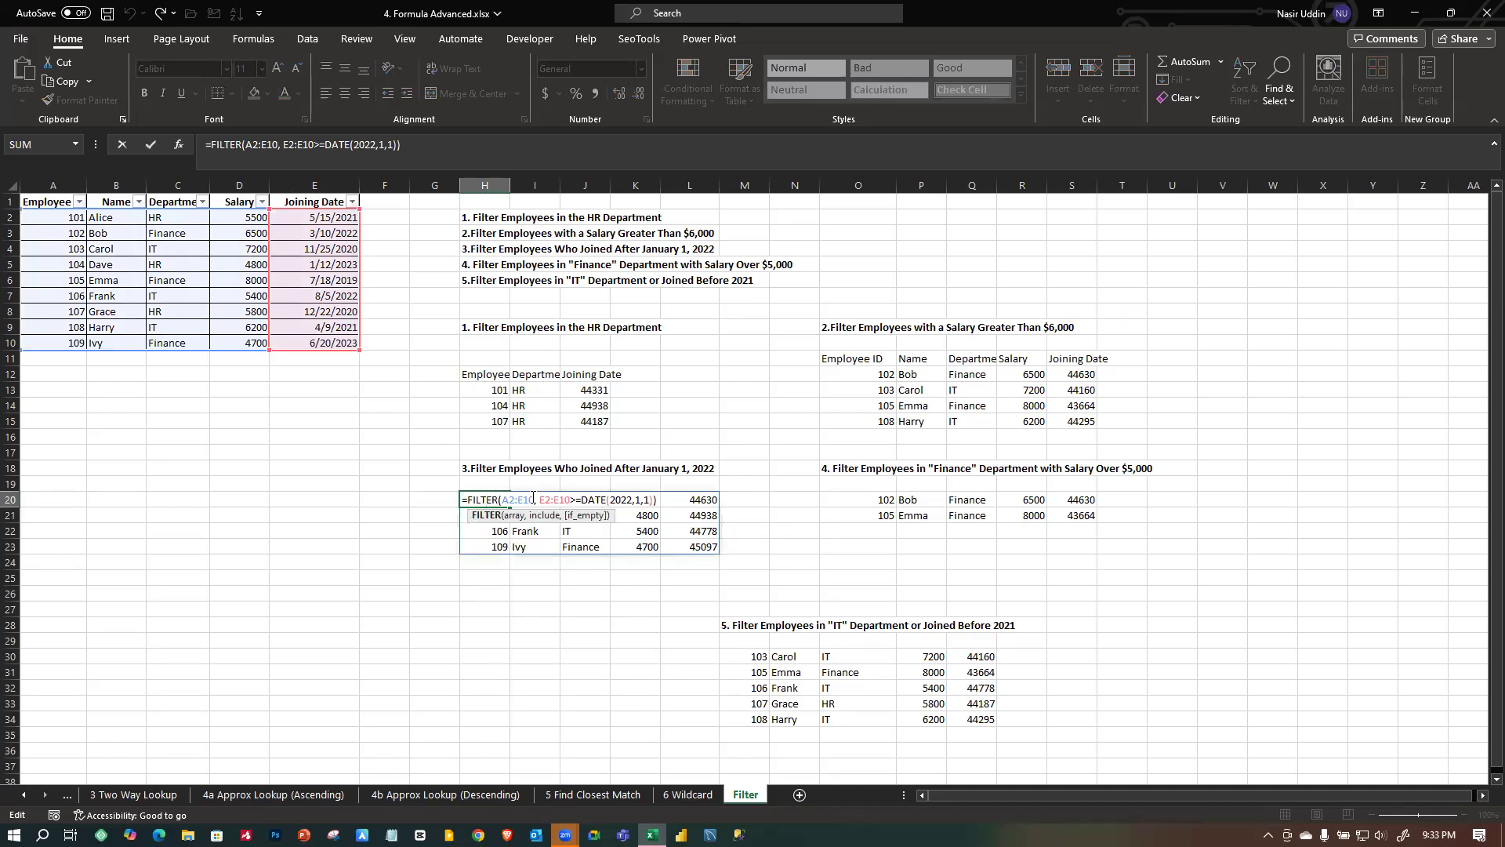
left_click(522, 499)
left_click(545, 500)
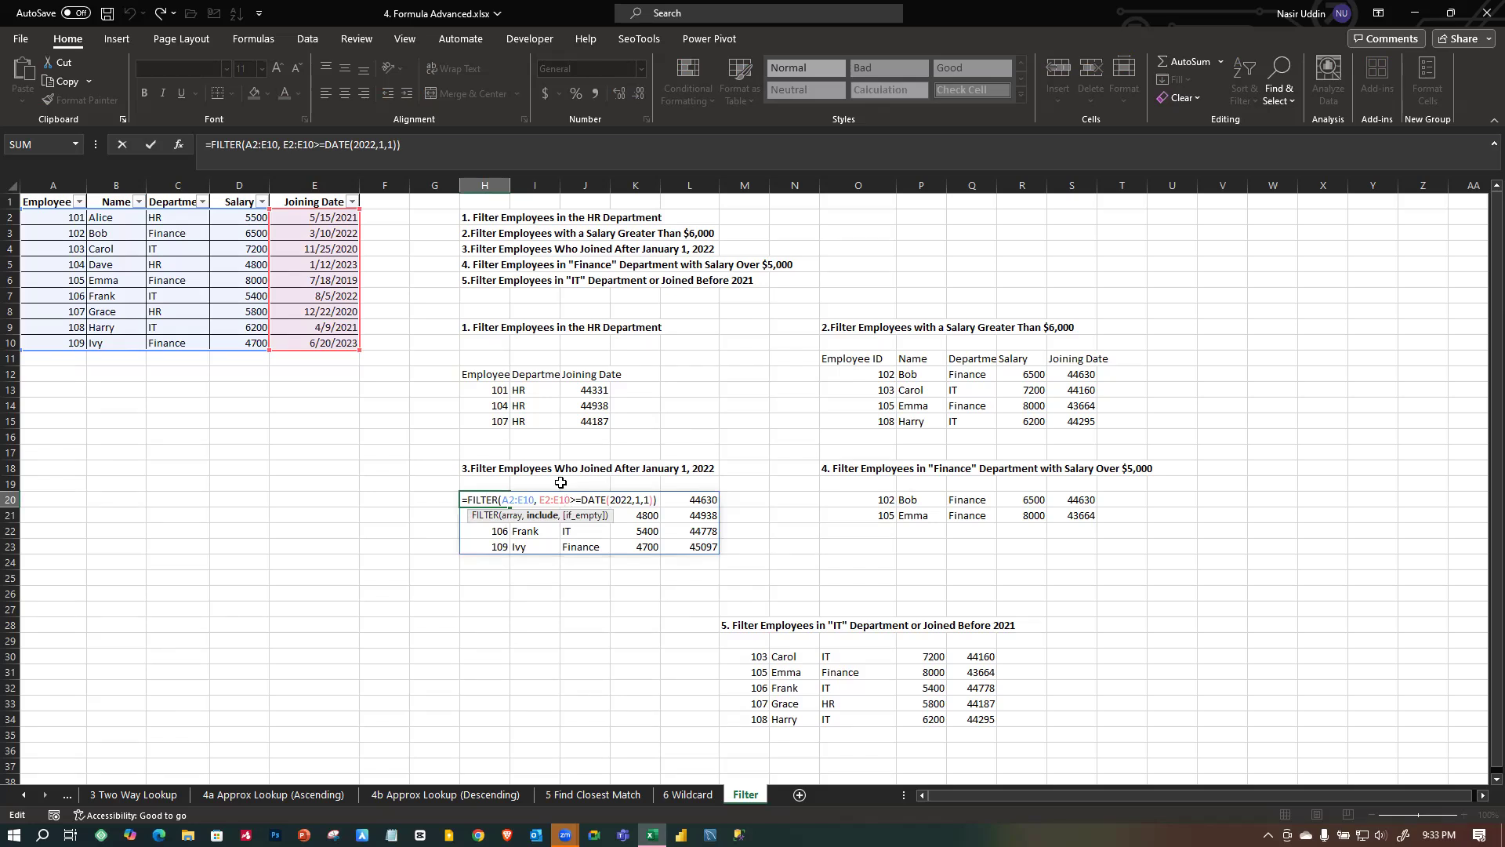
key("Return")
right_click(1044, 401)
left_click(471, 582)
double_click(494, 500)
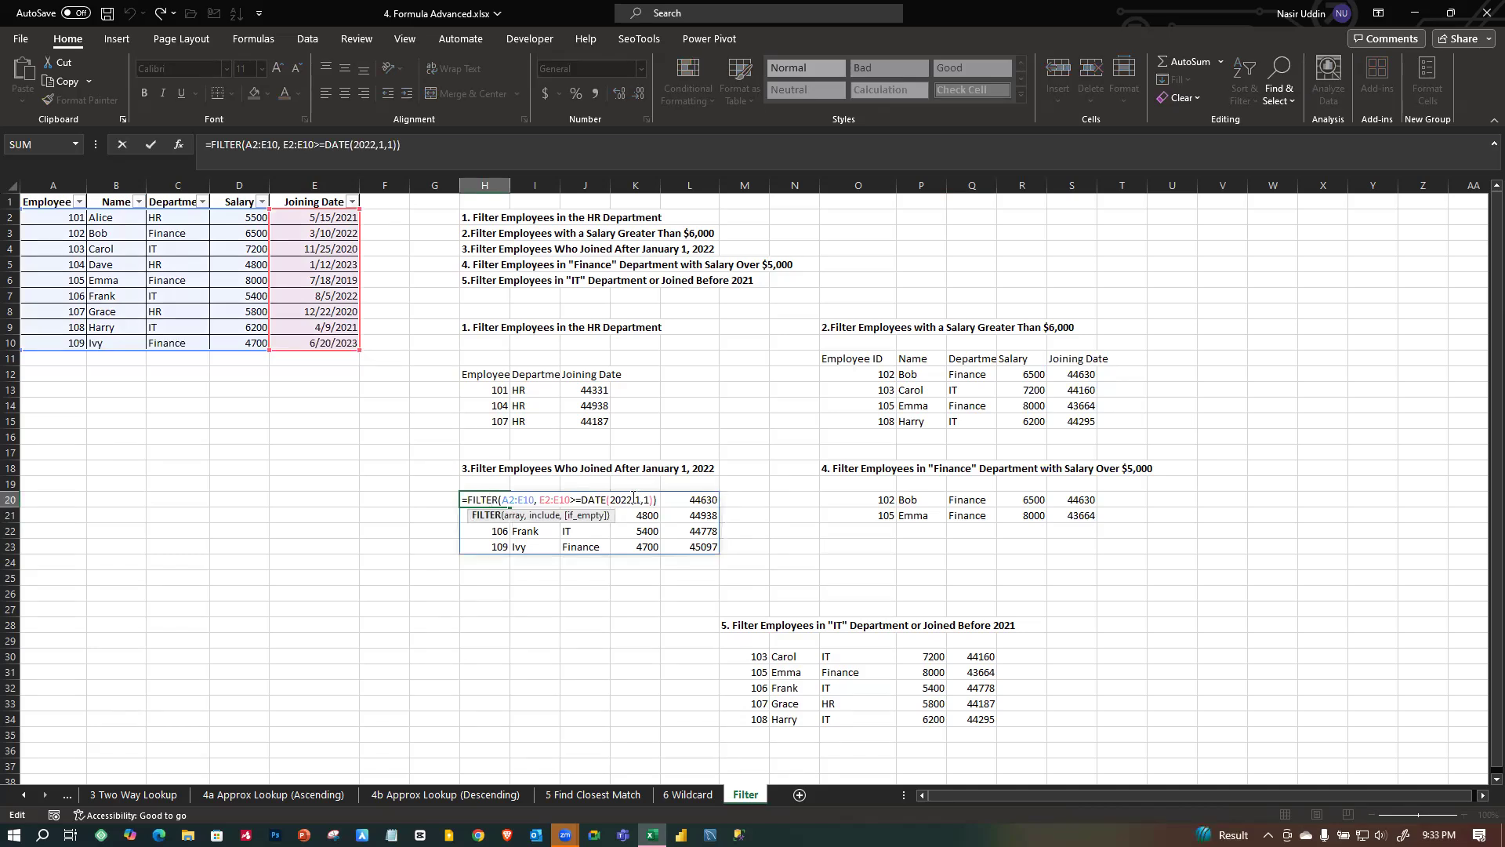
key("Escape")
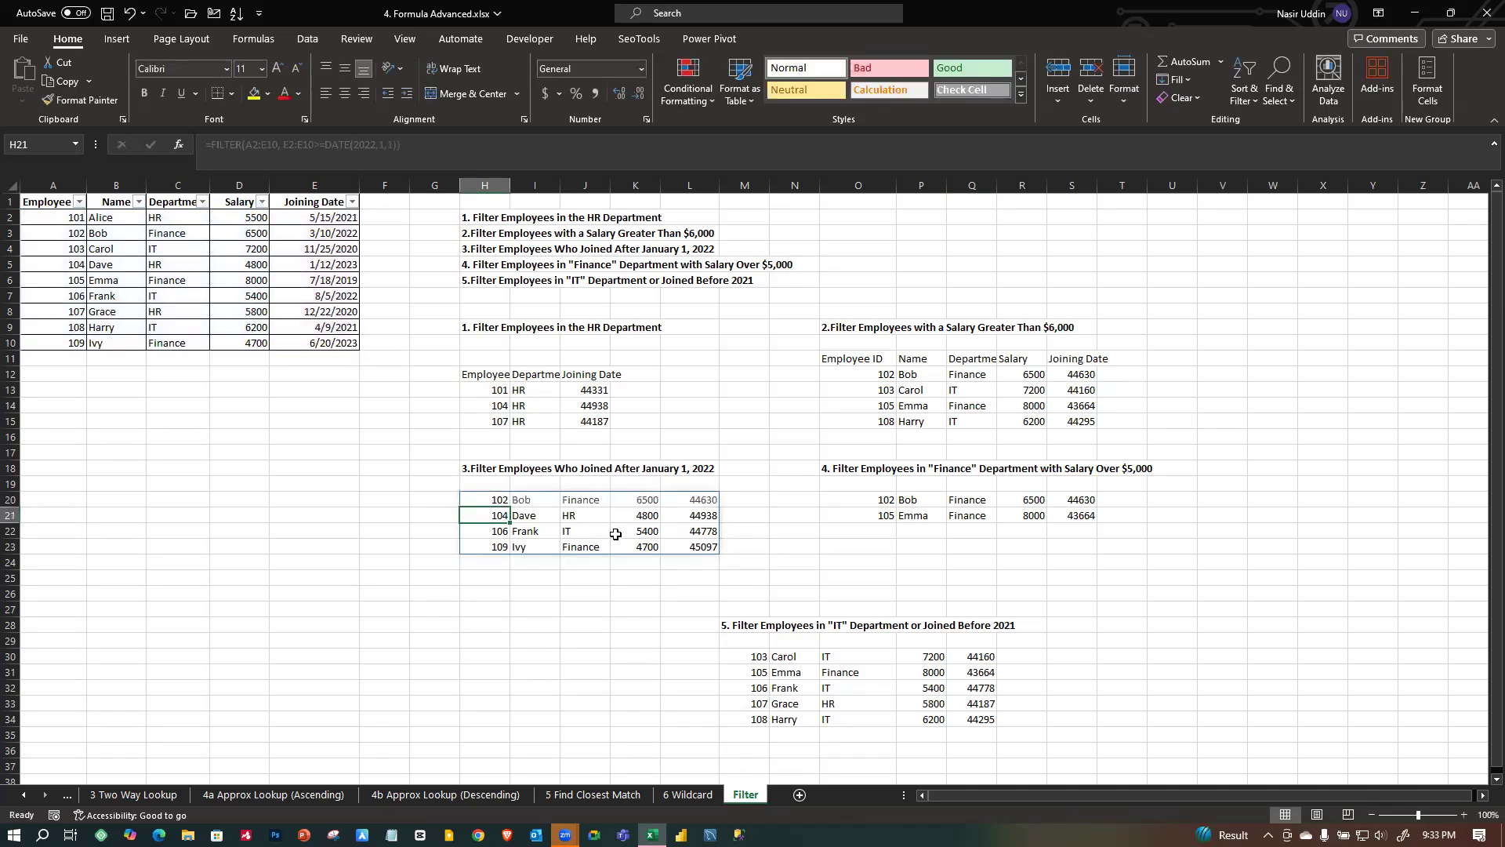
left_click(642, 623)
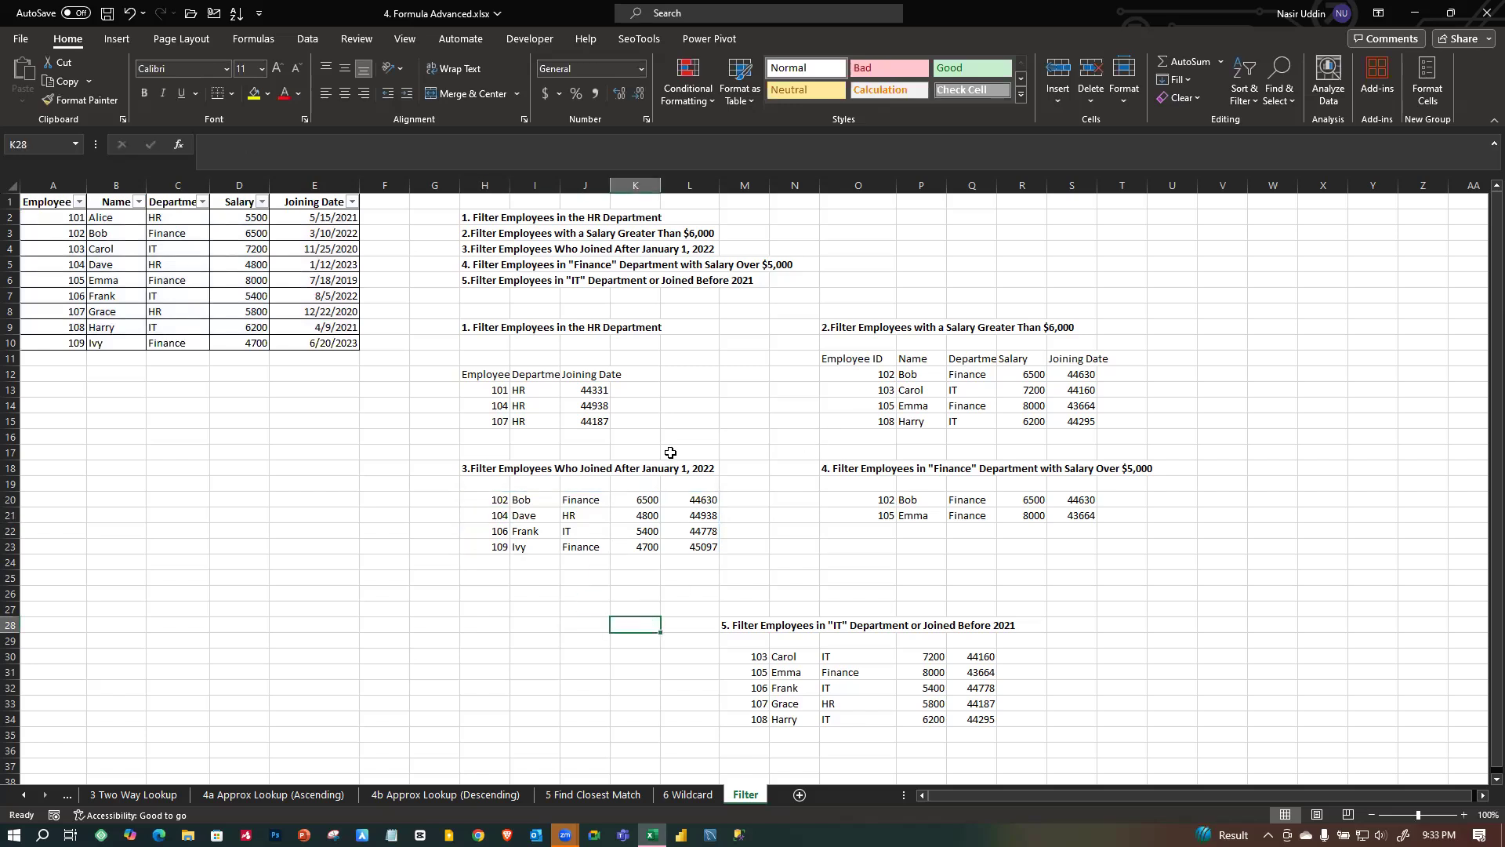
Examine the Department, Salary and Joining Date columns of the employee table in A1:E10.
scroll(824, 435, "down", 2)
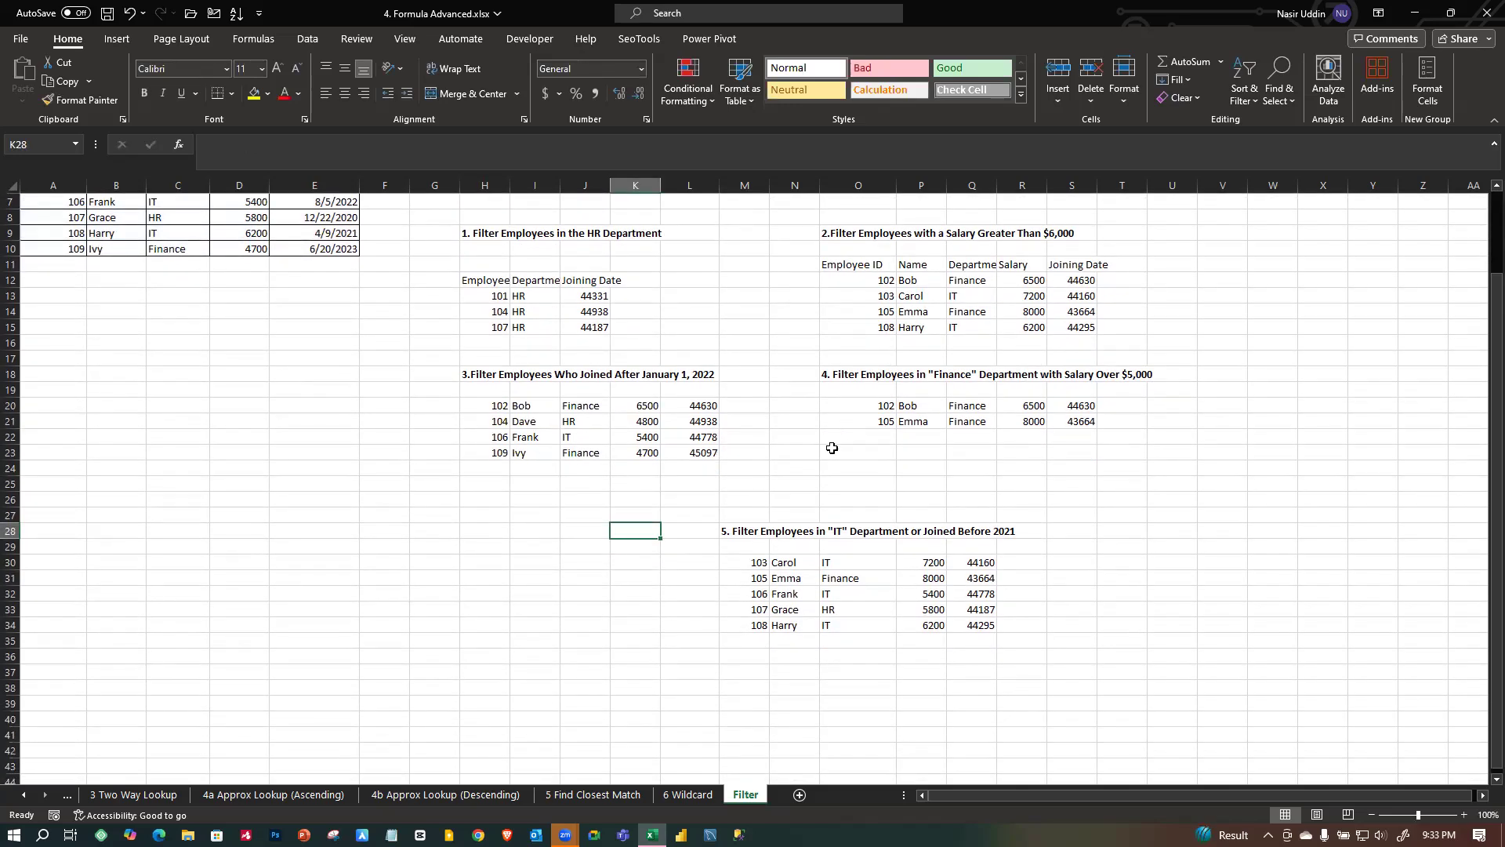
scroll(674, 627, "up", 2)
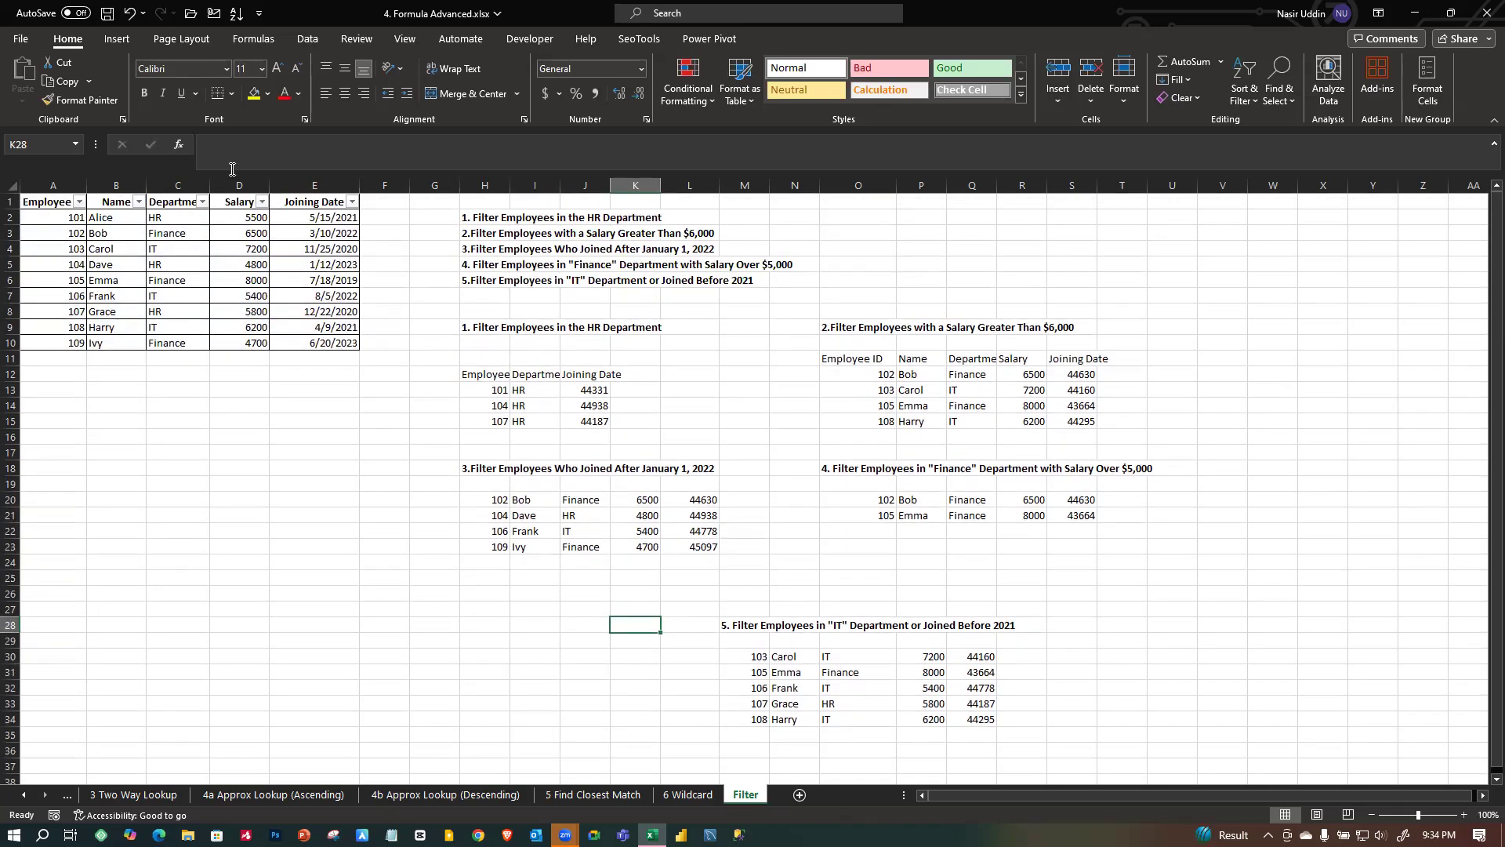
left_click_drag(239, 203, 258, 347)
left_click(635, 515)
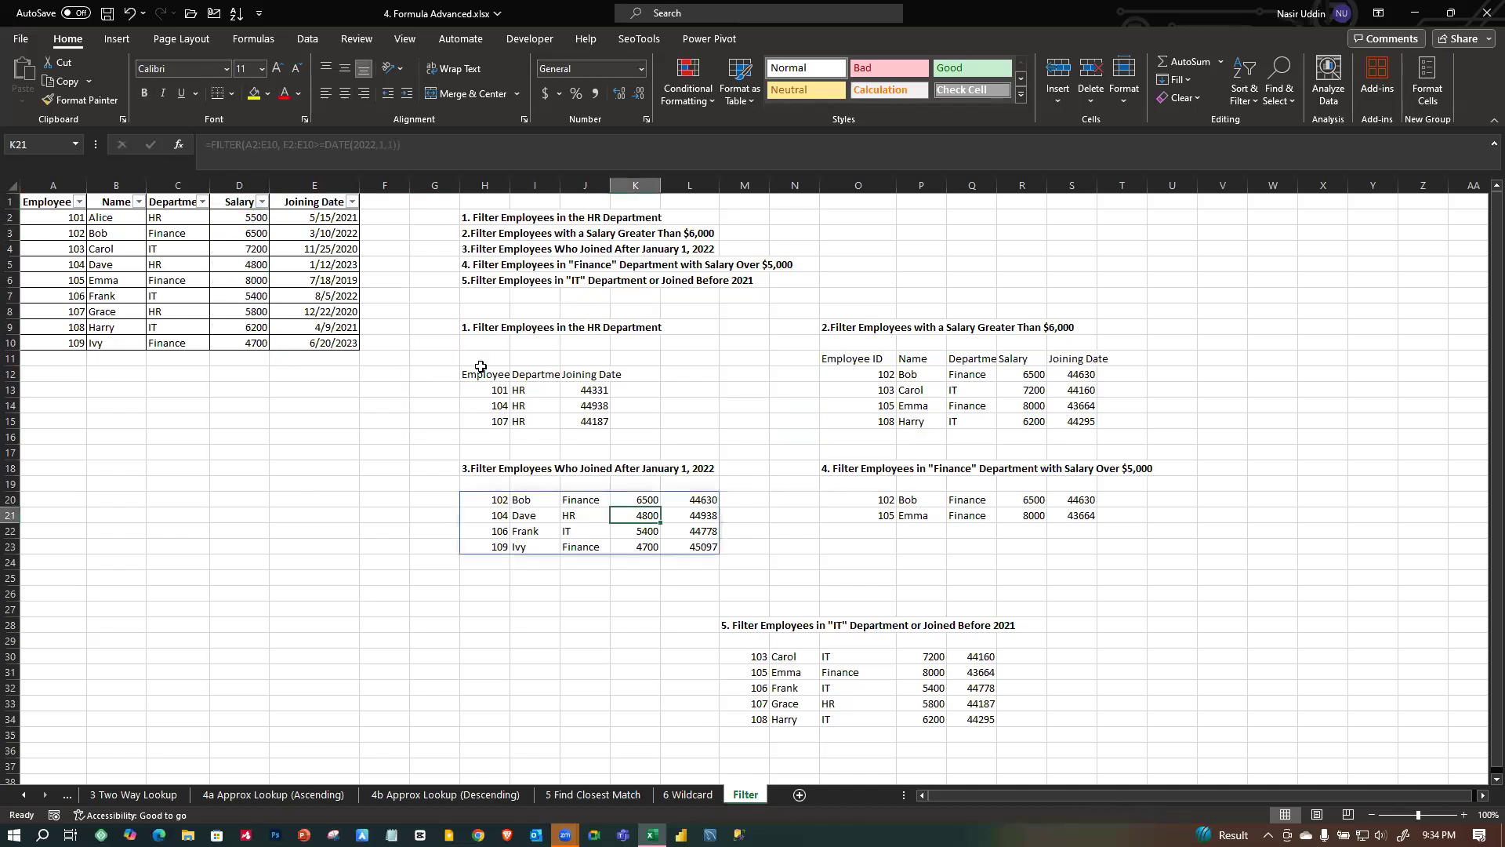
left_click_drag(308, 204, 313, 346)
left_click(251, 436)
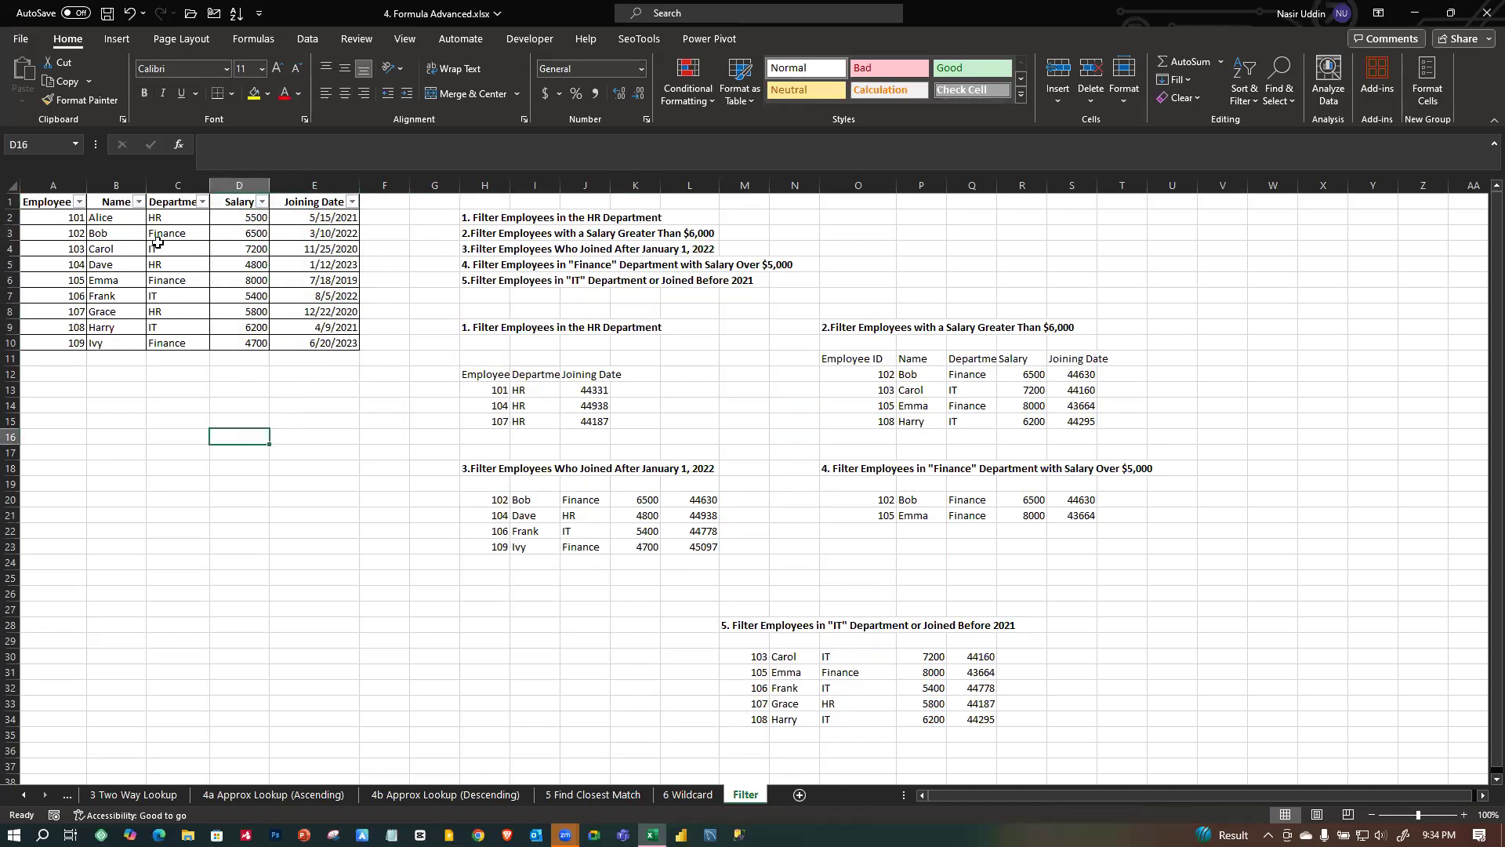
left_click_drag(157, 203, 173, 340)
left_click_drag(239, 203, 255, 327)
left_click_drag(311, 202, 335, 343)
left_click(245, 374)
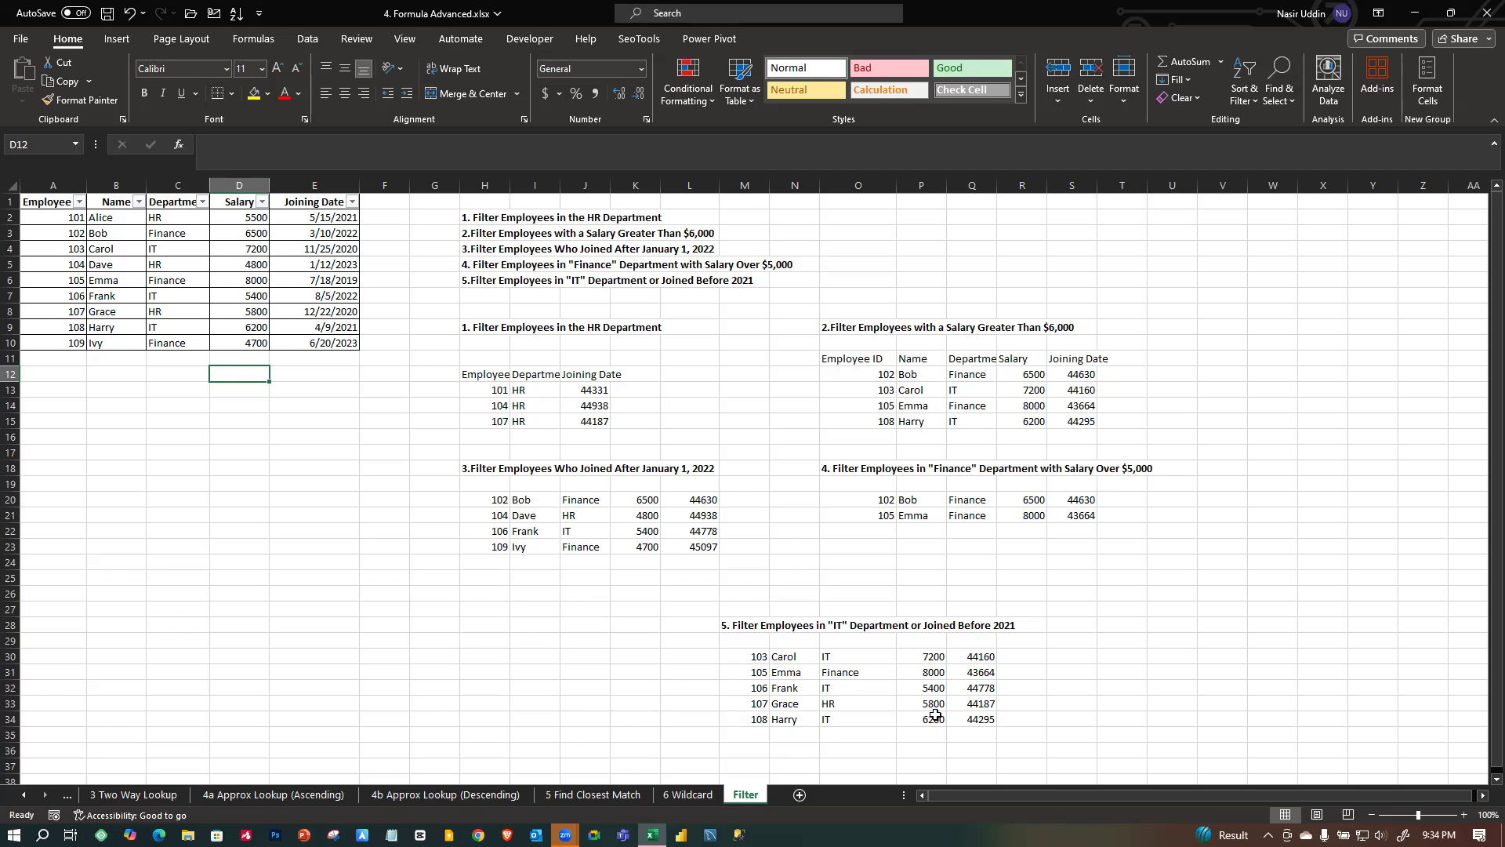
Examine the section 4 heading and its Department and Salary results for Finance employees earning over $5,000.
left_click(873, 470)
left_click(951, 471)
left_click(934, 592)
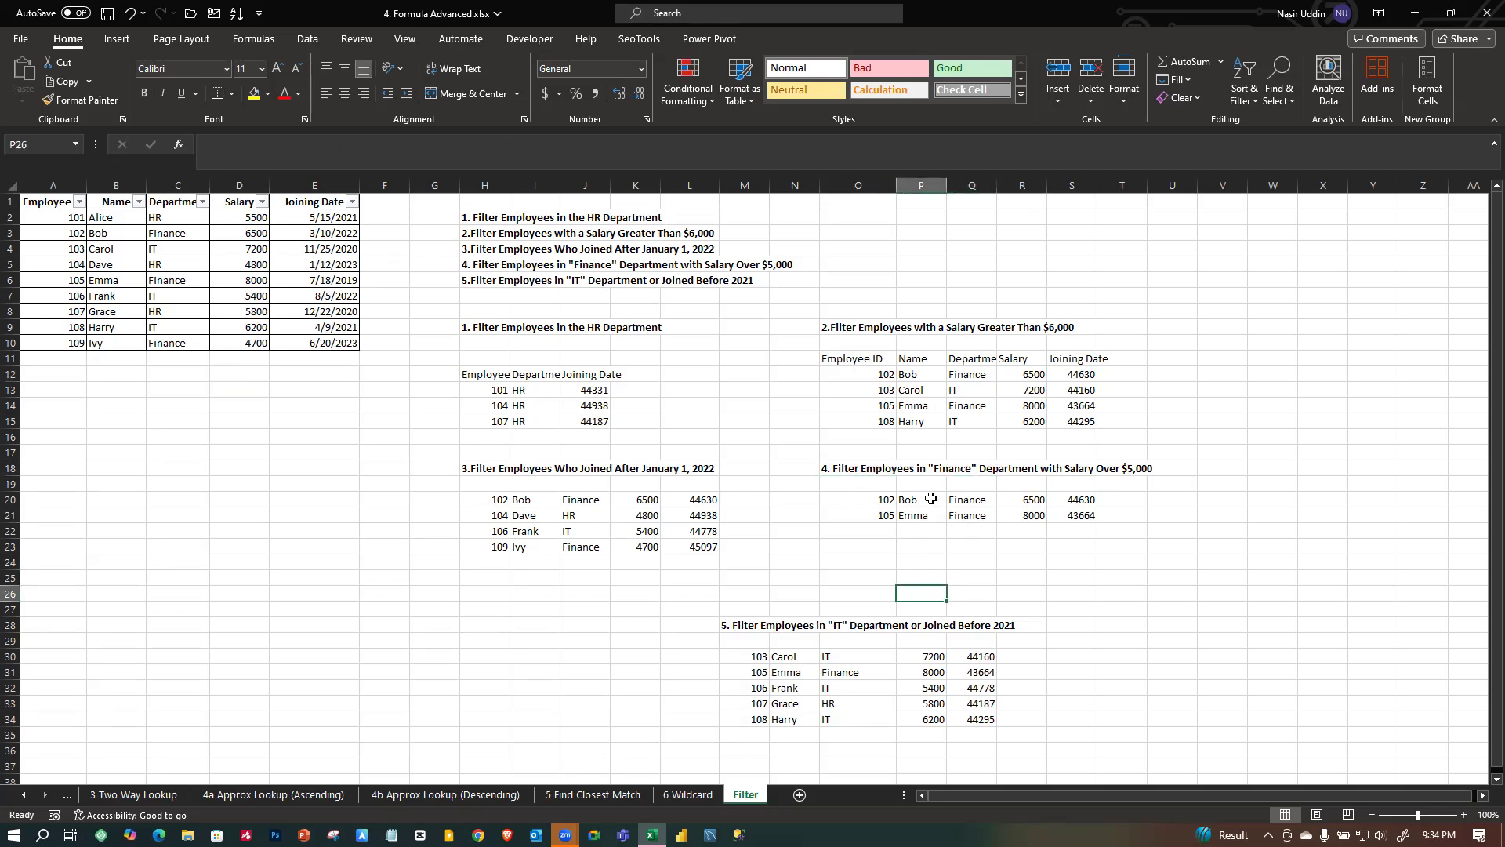
left_click(940, 469)
left_click(937, 520)
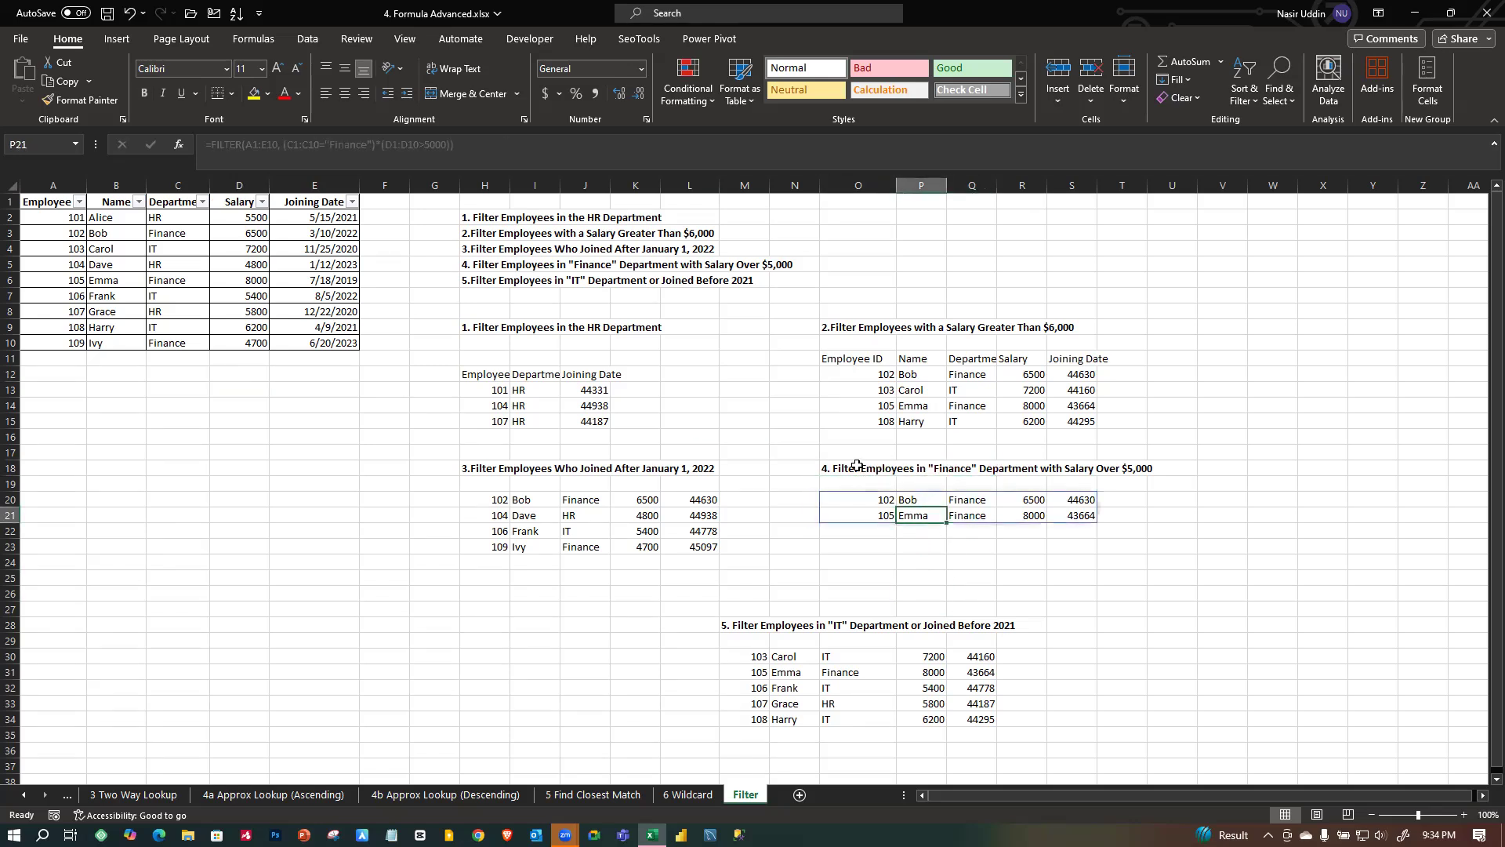
left_click(946, 468)
left_click(976, 497)
left_click(971, 516)
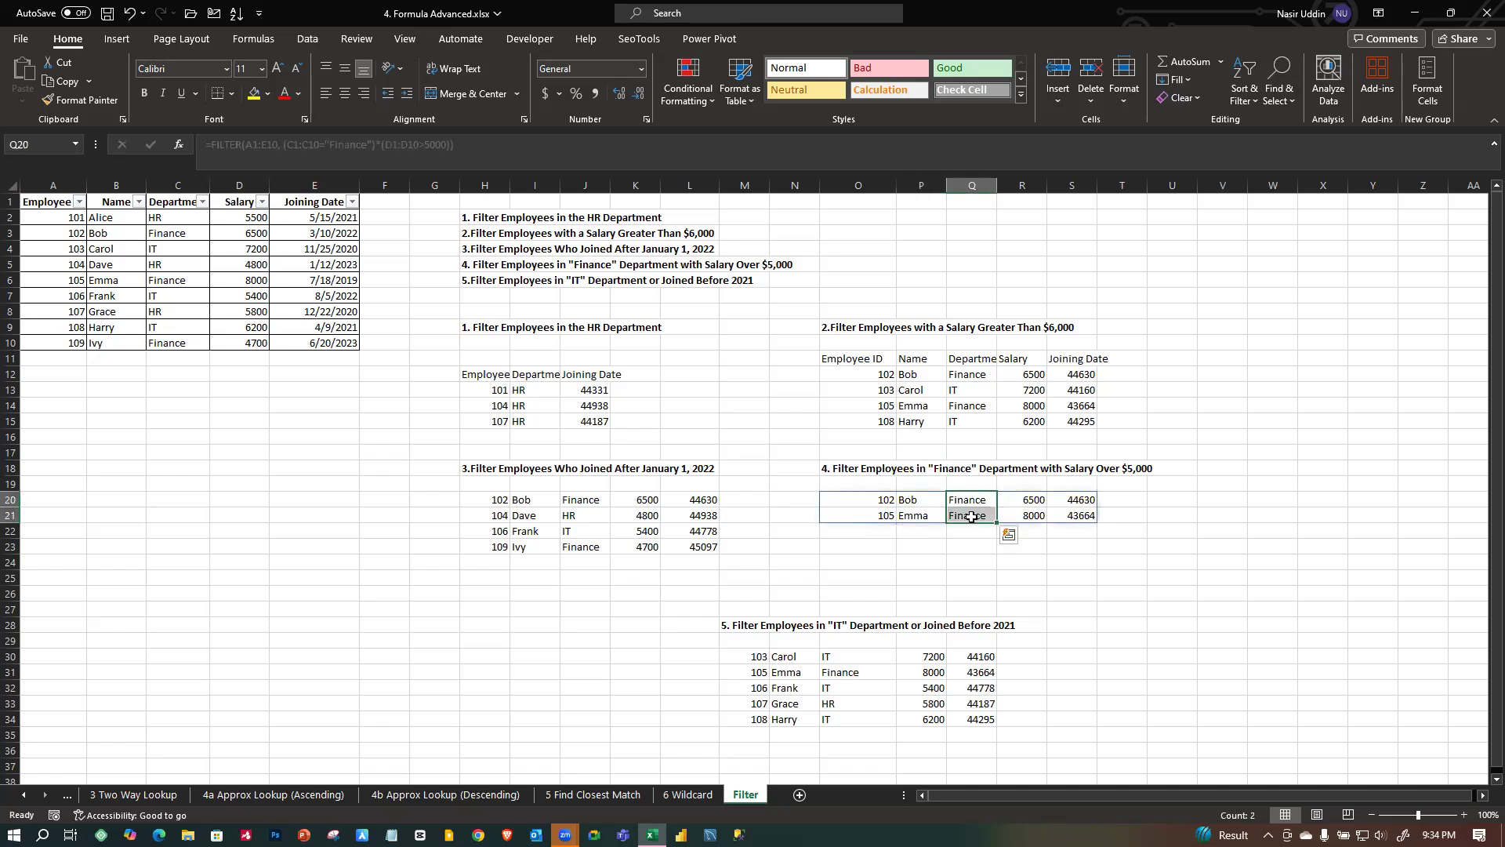
left_click(1052, 562)
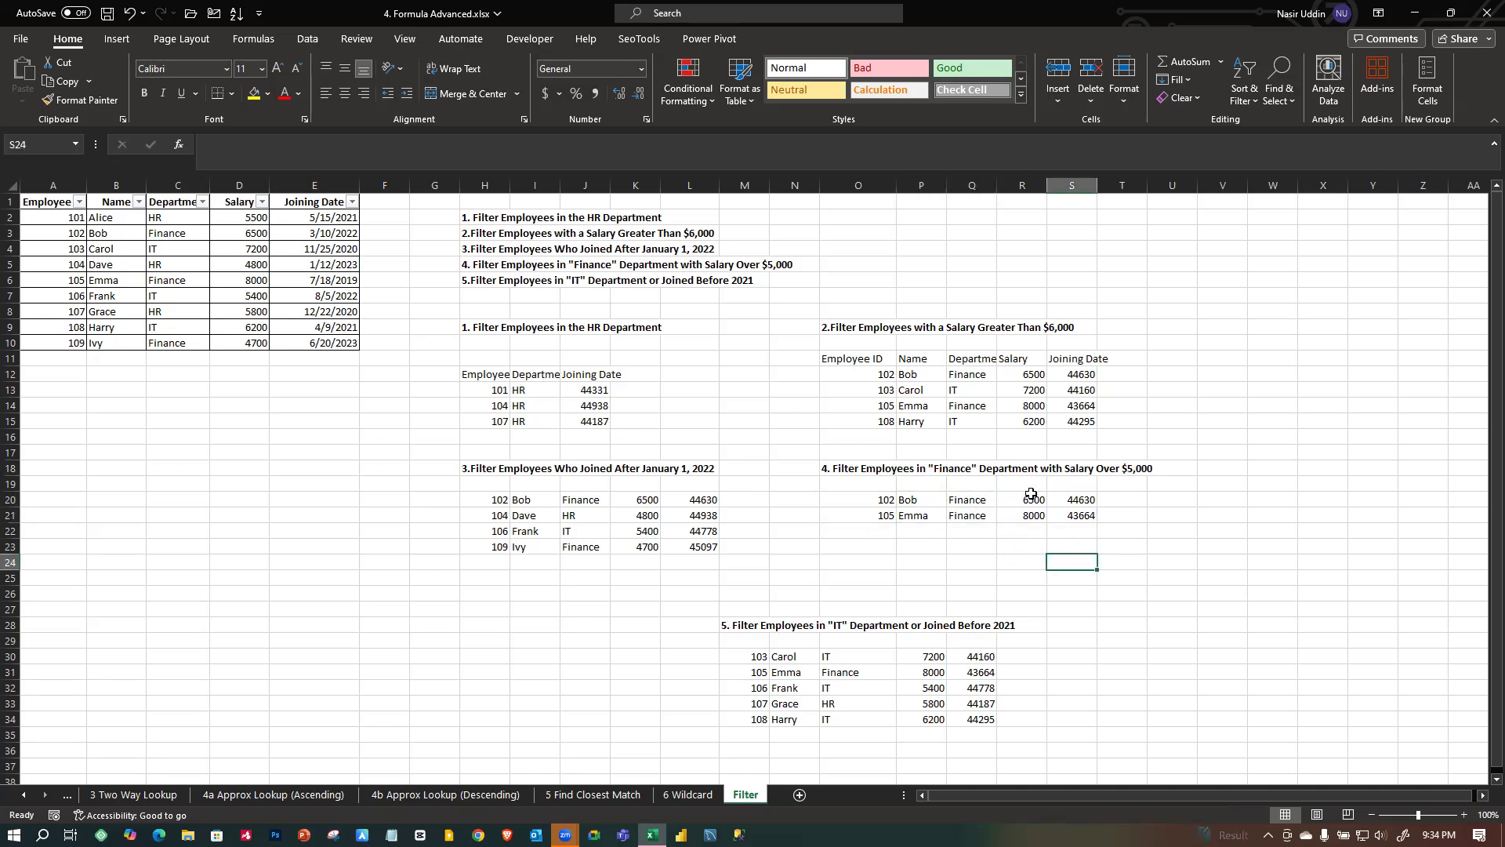
left_click_drag(1029, 500, 1027, 515)
Filter the employee table's Department column to show only Finance.
left_click(130, 263)
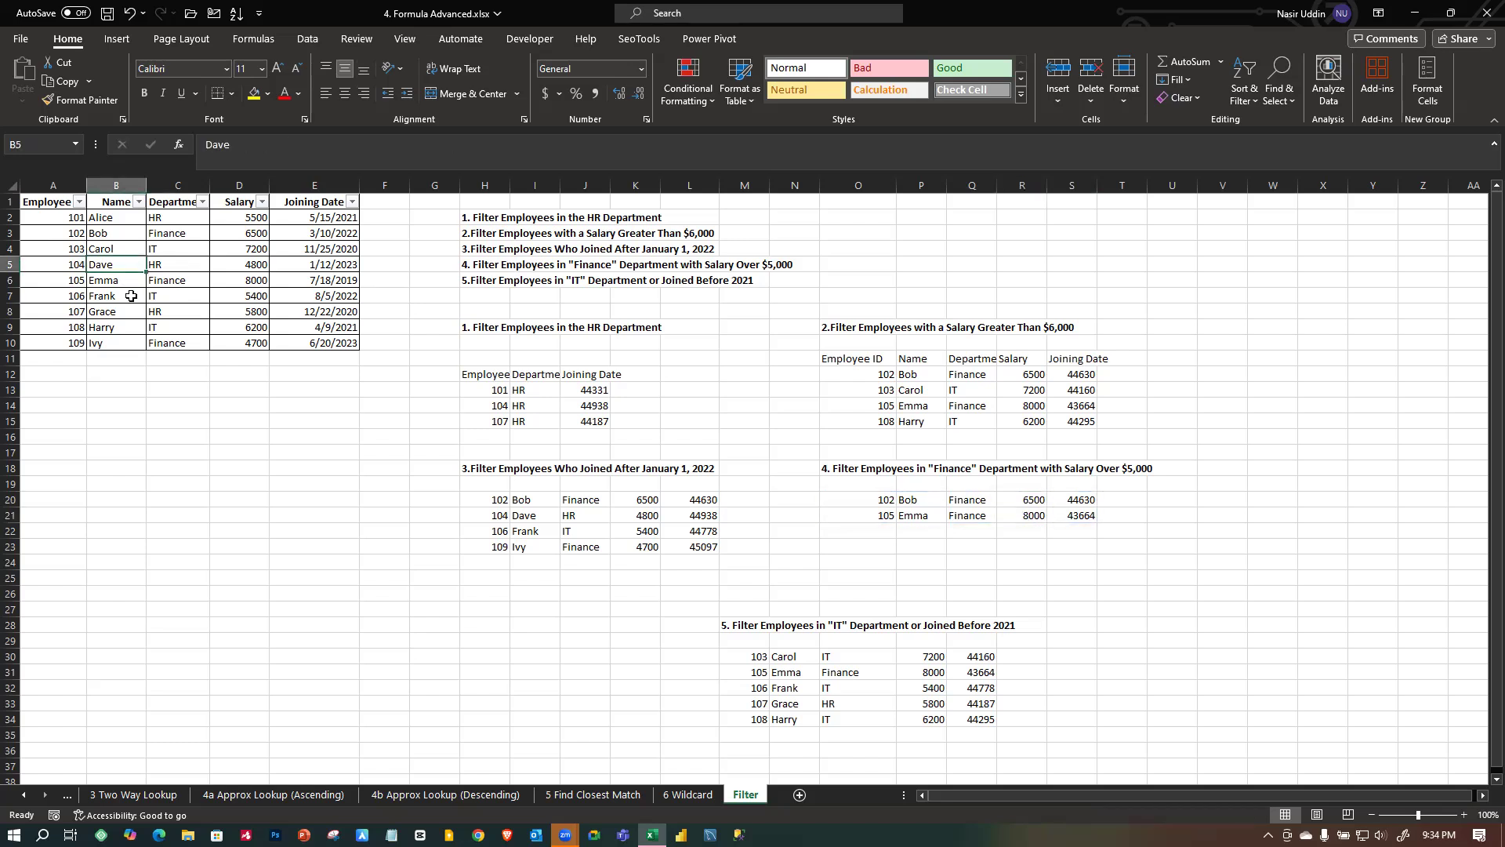
left_click(202, 202)
left_click(46, 407)
left_click(47, 422)
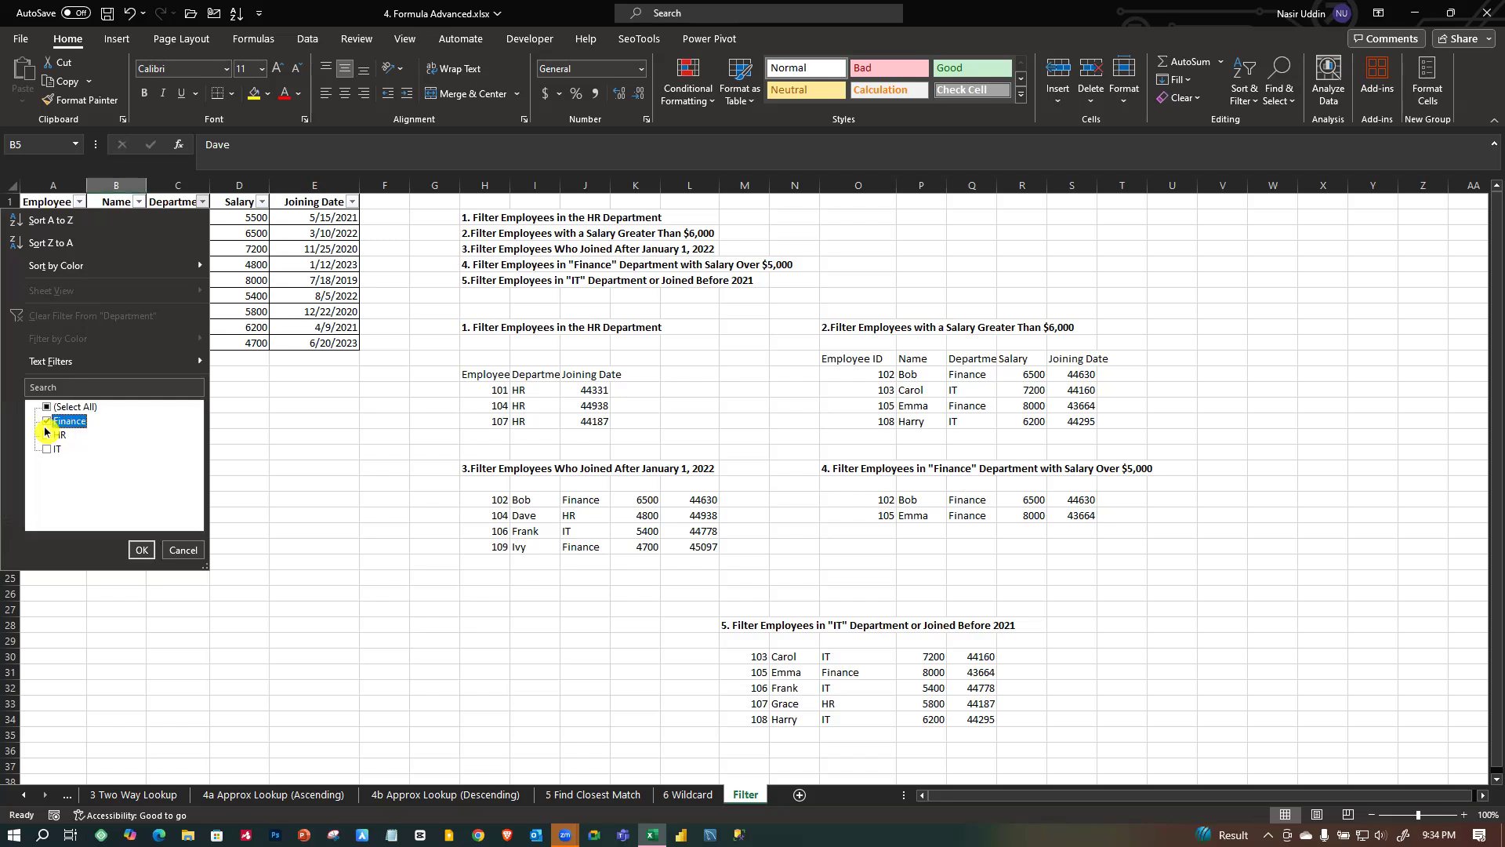
left_click(140, 549)
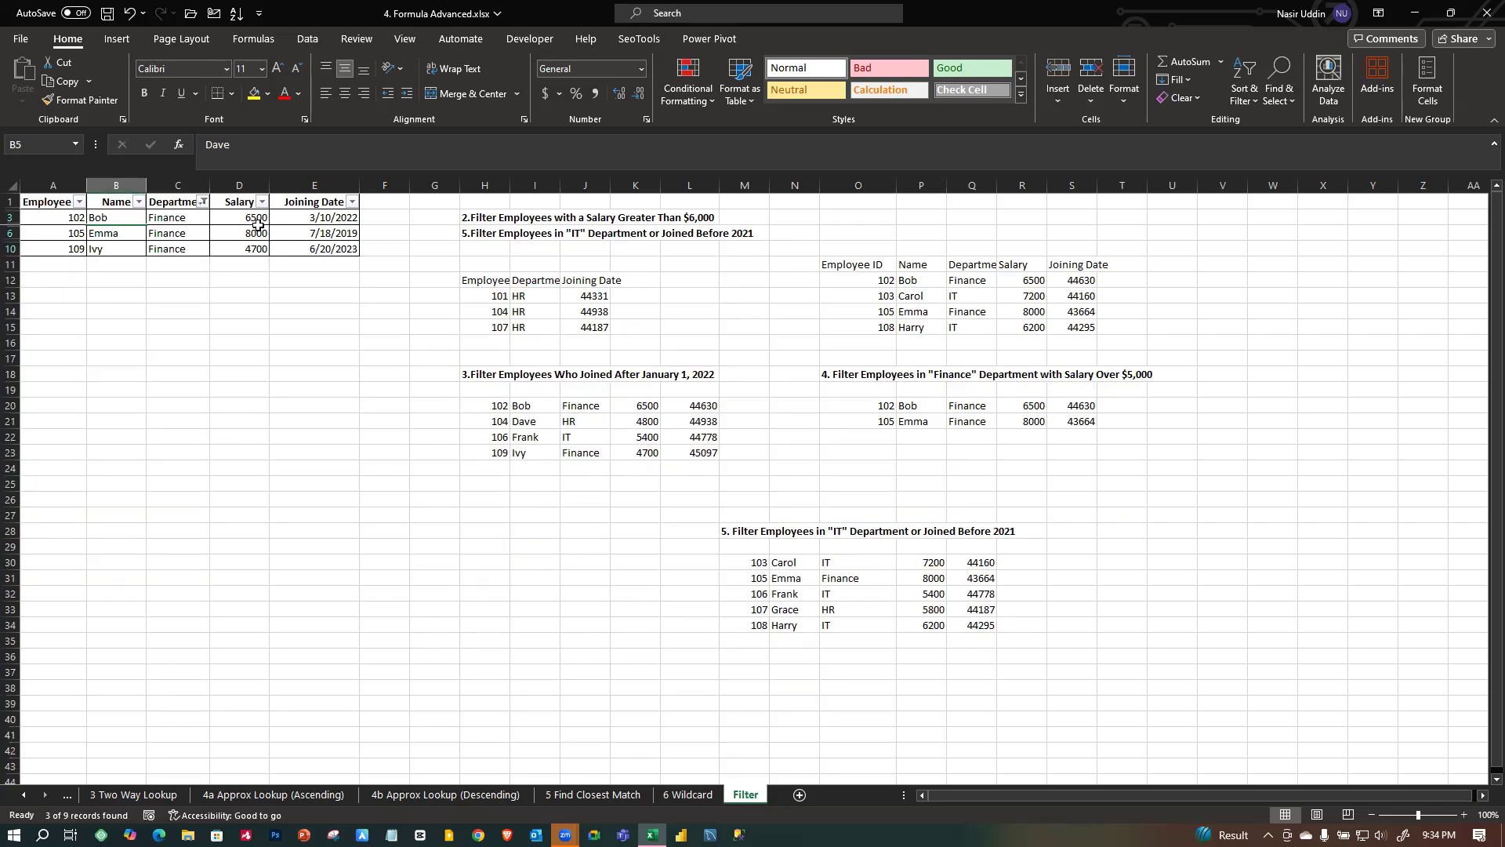
Filter the employee table's Salary column to exclude the 4700 value.
left_click(257, 253)
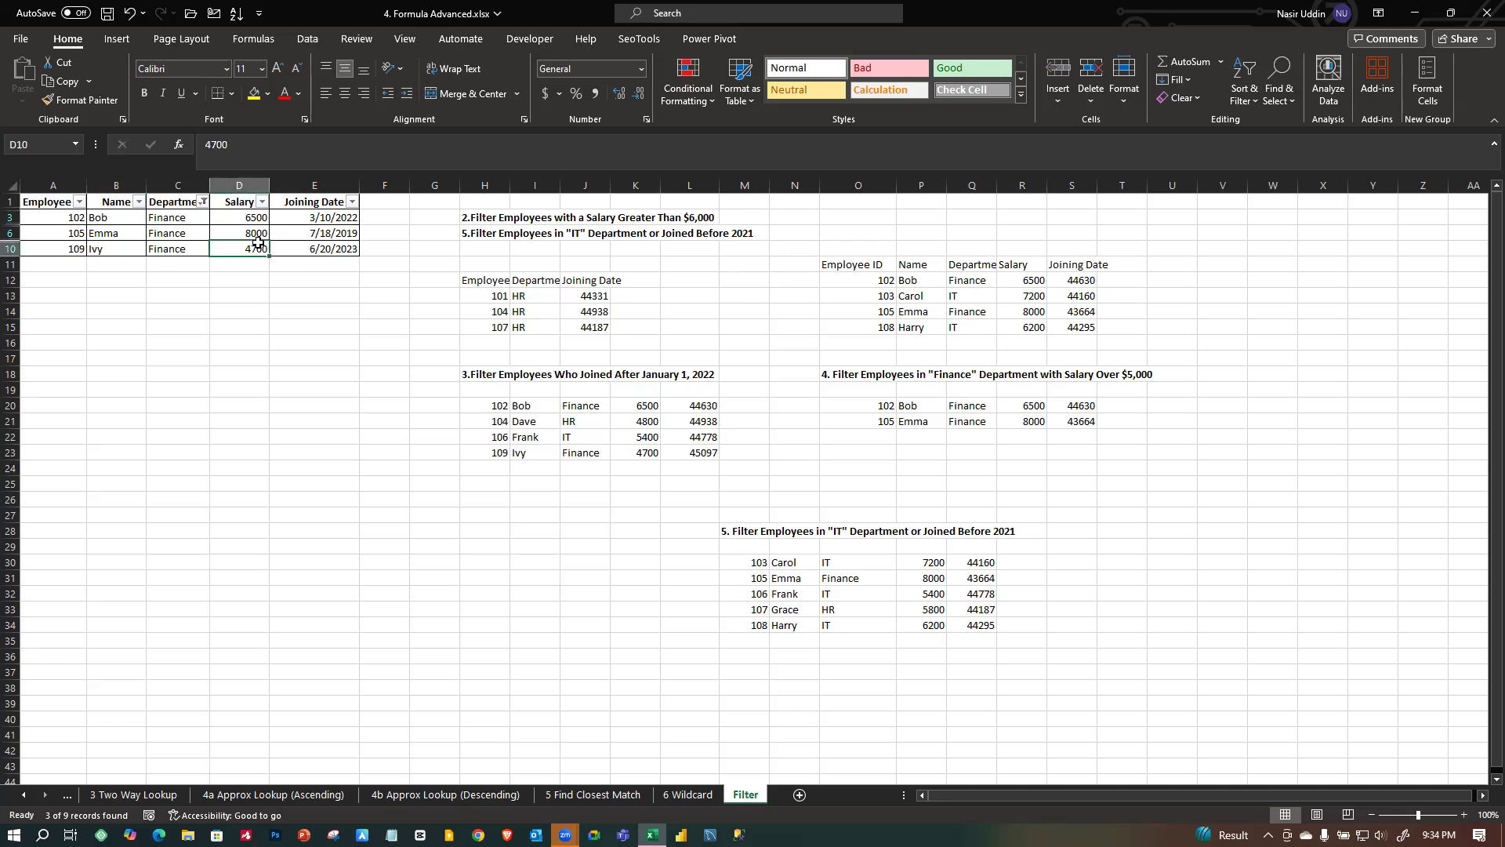
left_click(262, 202)
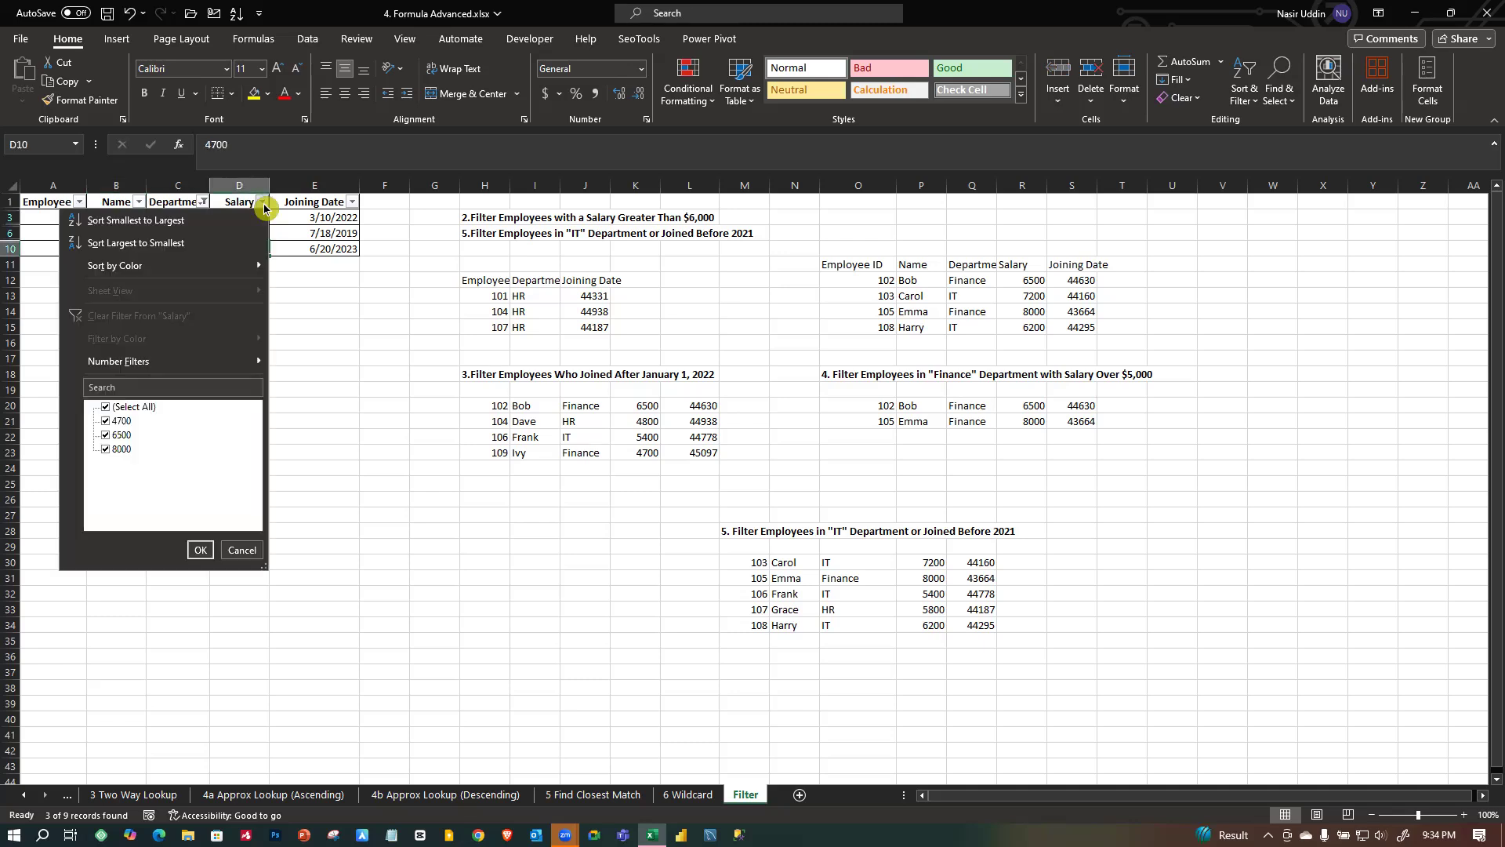
left_click(106, 421)
left_click(199, 549)
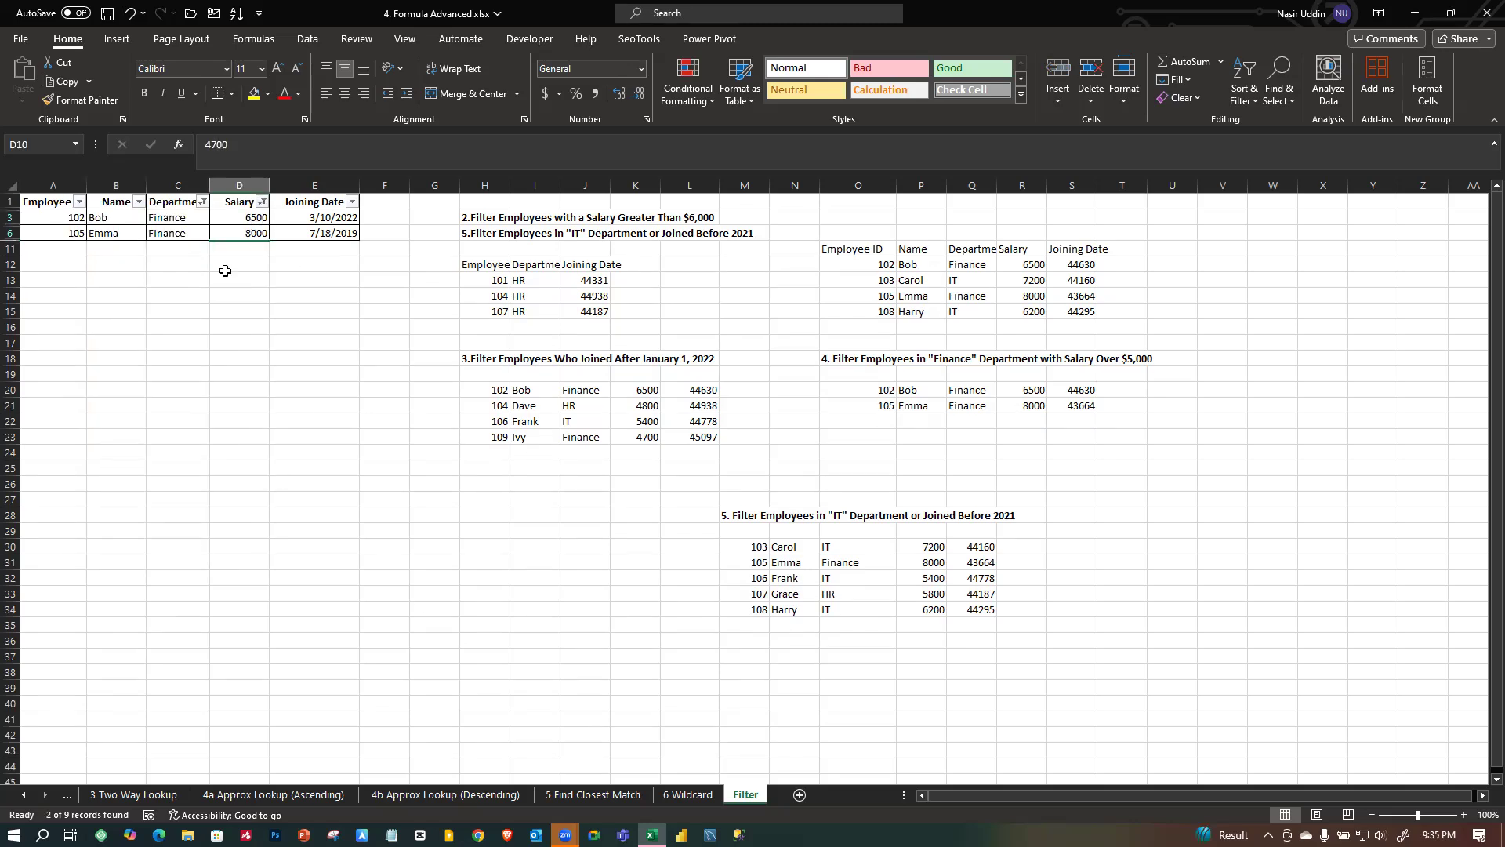
Clear the filters from the employee table's Department and Salary columns.
left_click(205, 203)
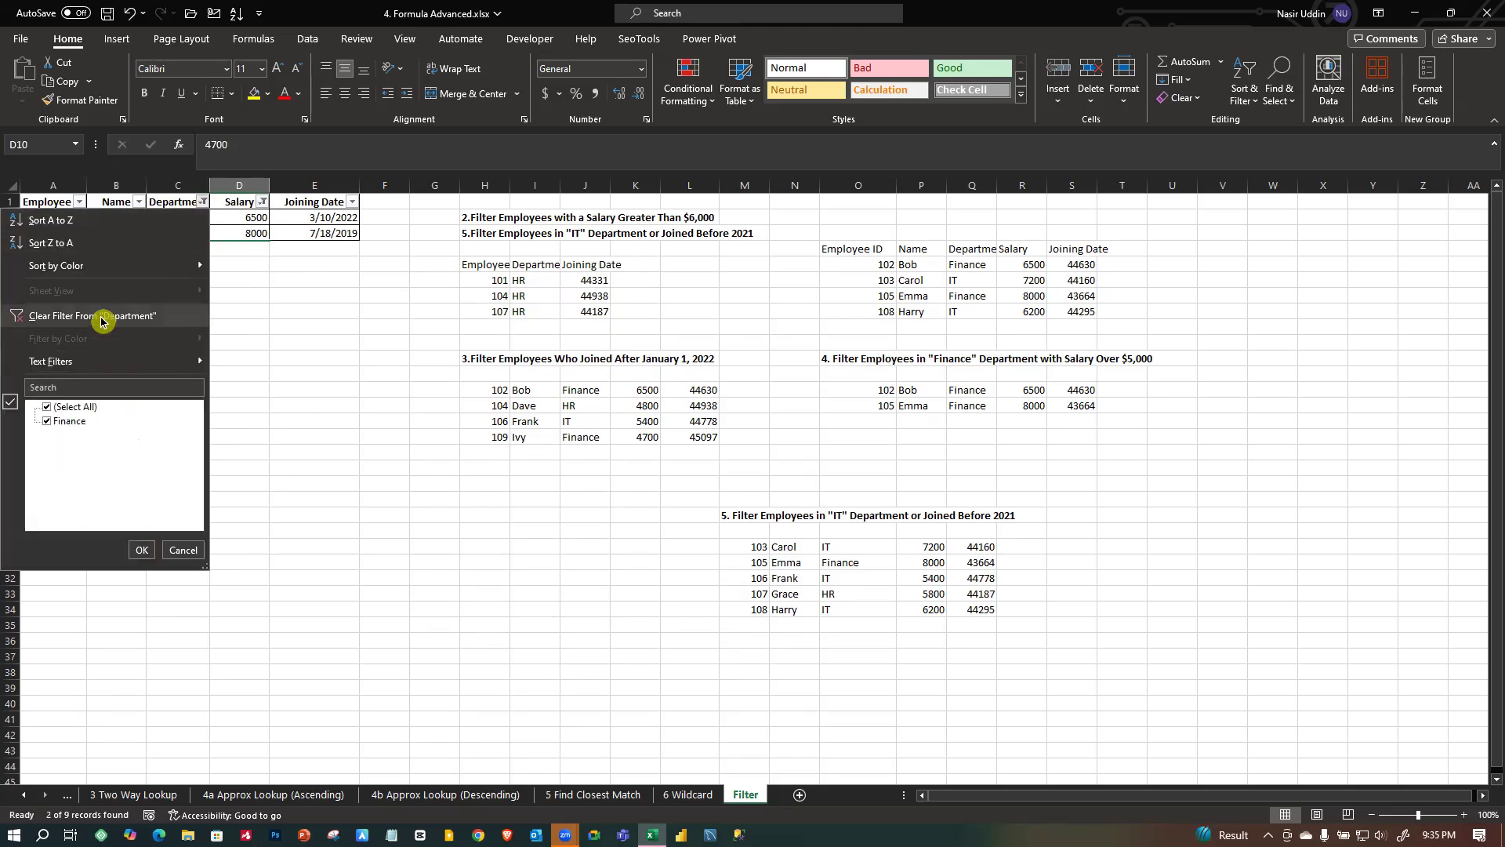
left_click(102, 319)
left_click(261, 203)
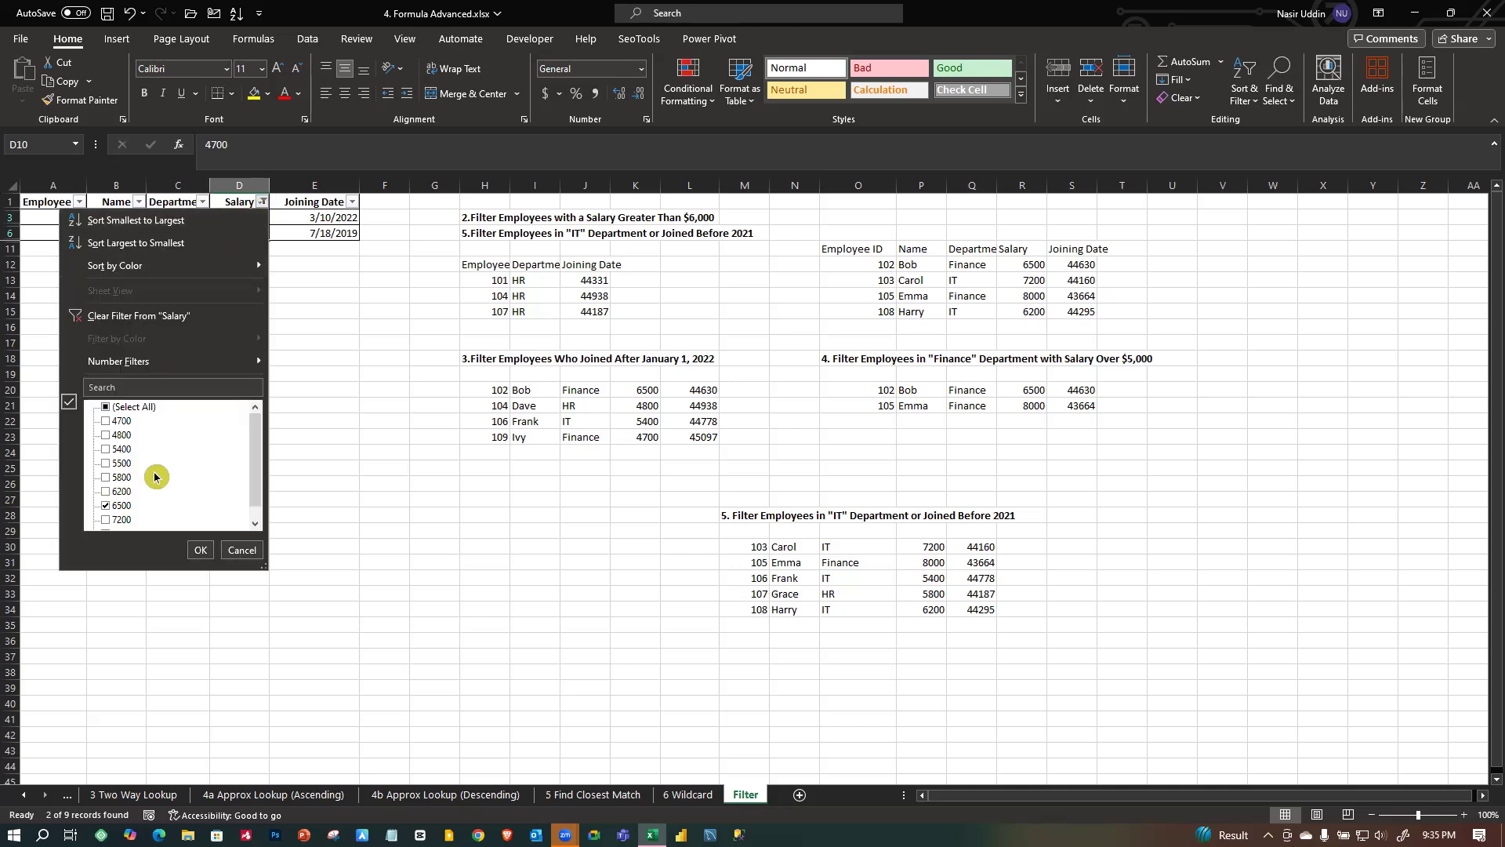
left_click(164, 317)
left_click(211, 423)
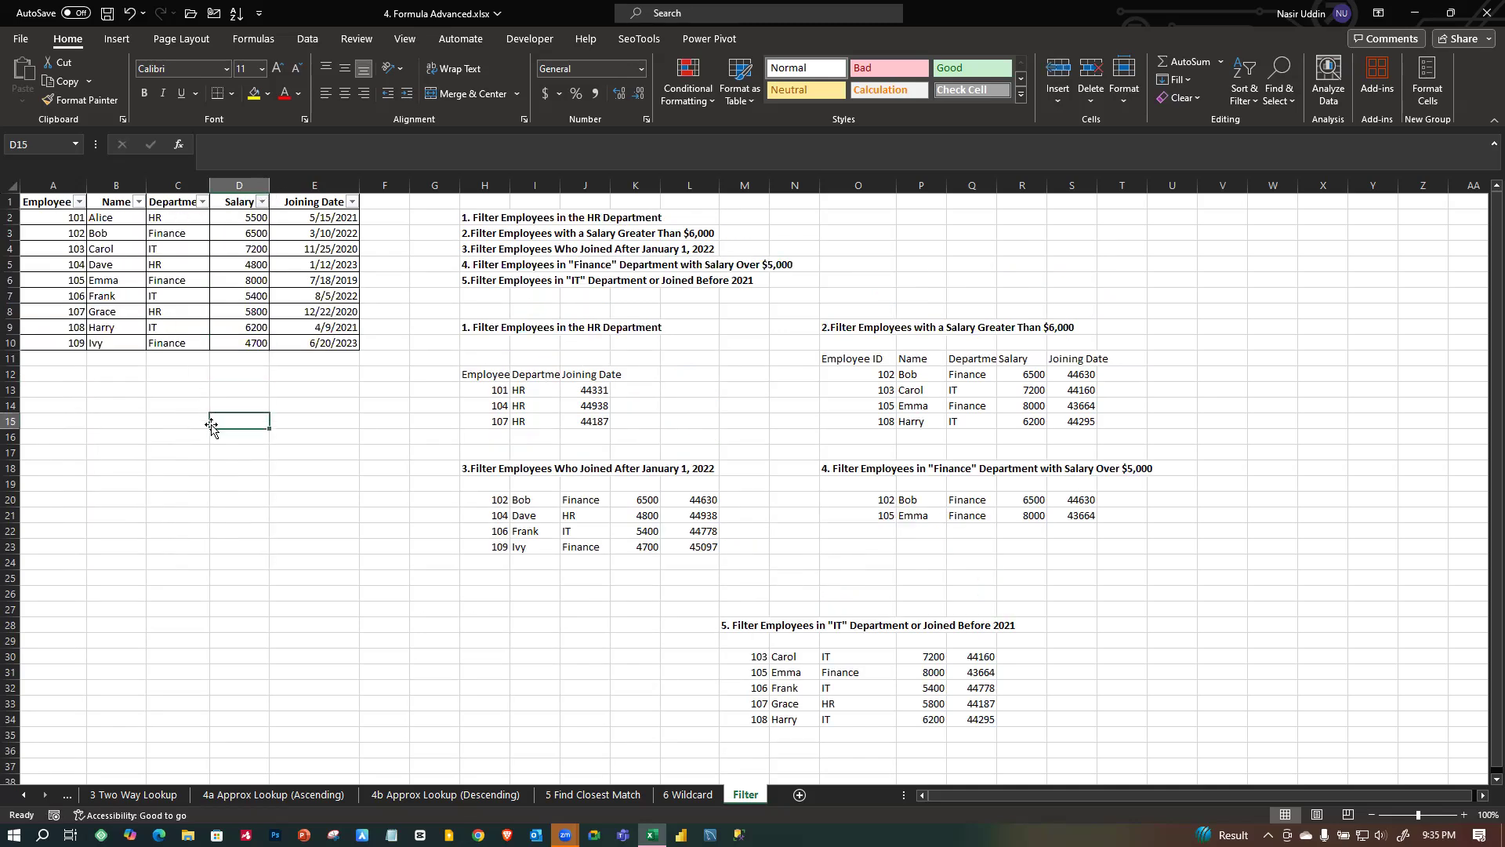
Delete the existing FILTER formula from O20 in the Finance department and salary section.
left_click(870, 503)
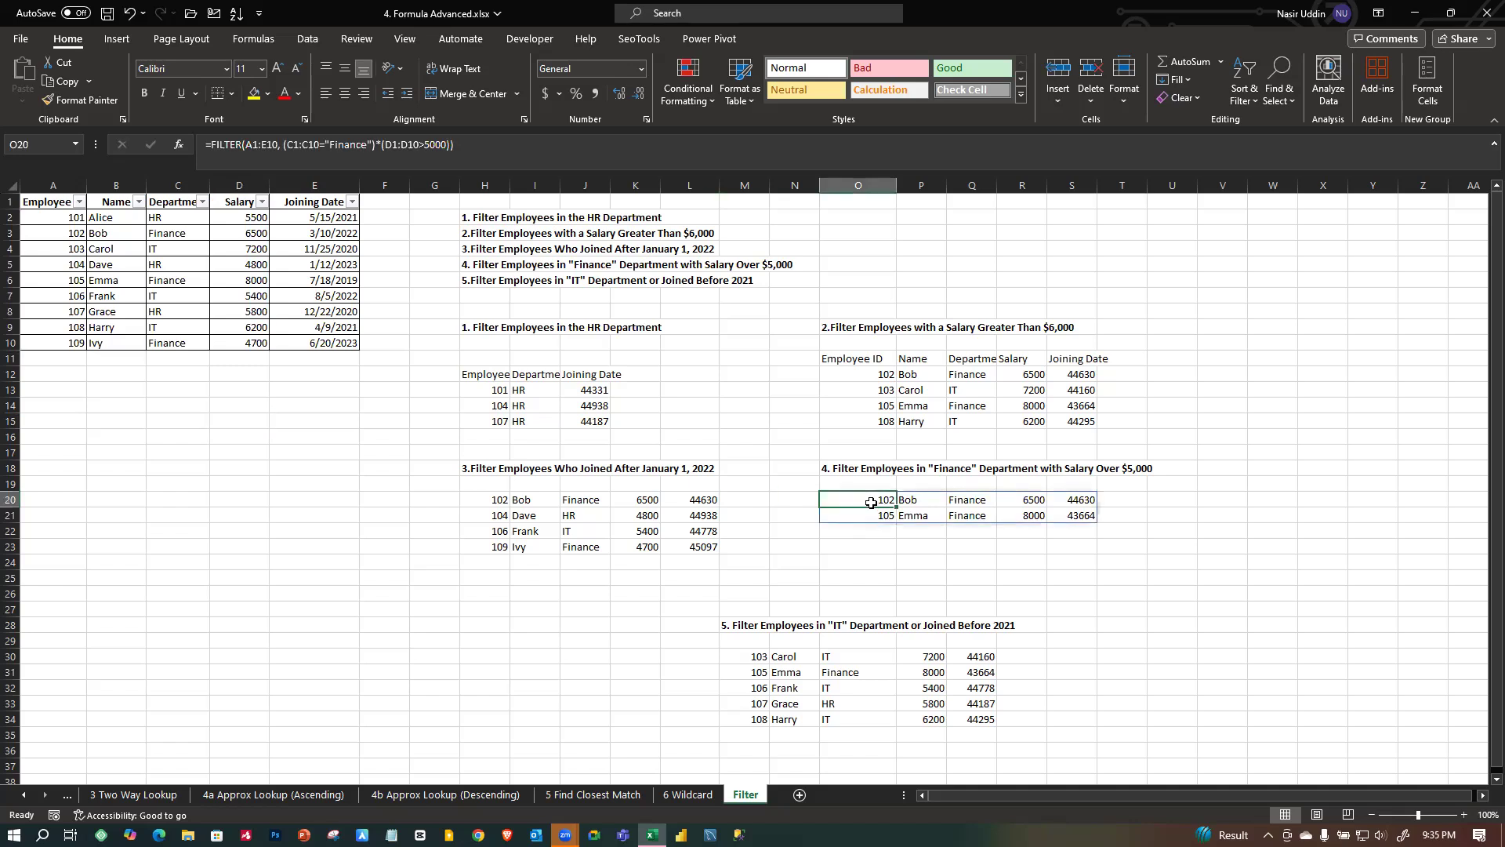
double_click(873, 504)
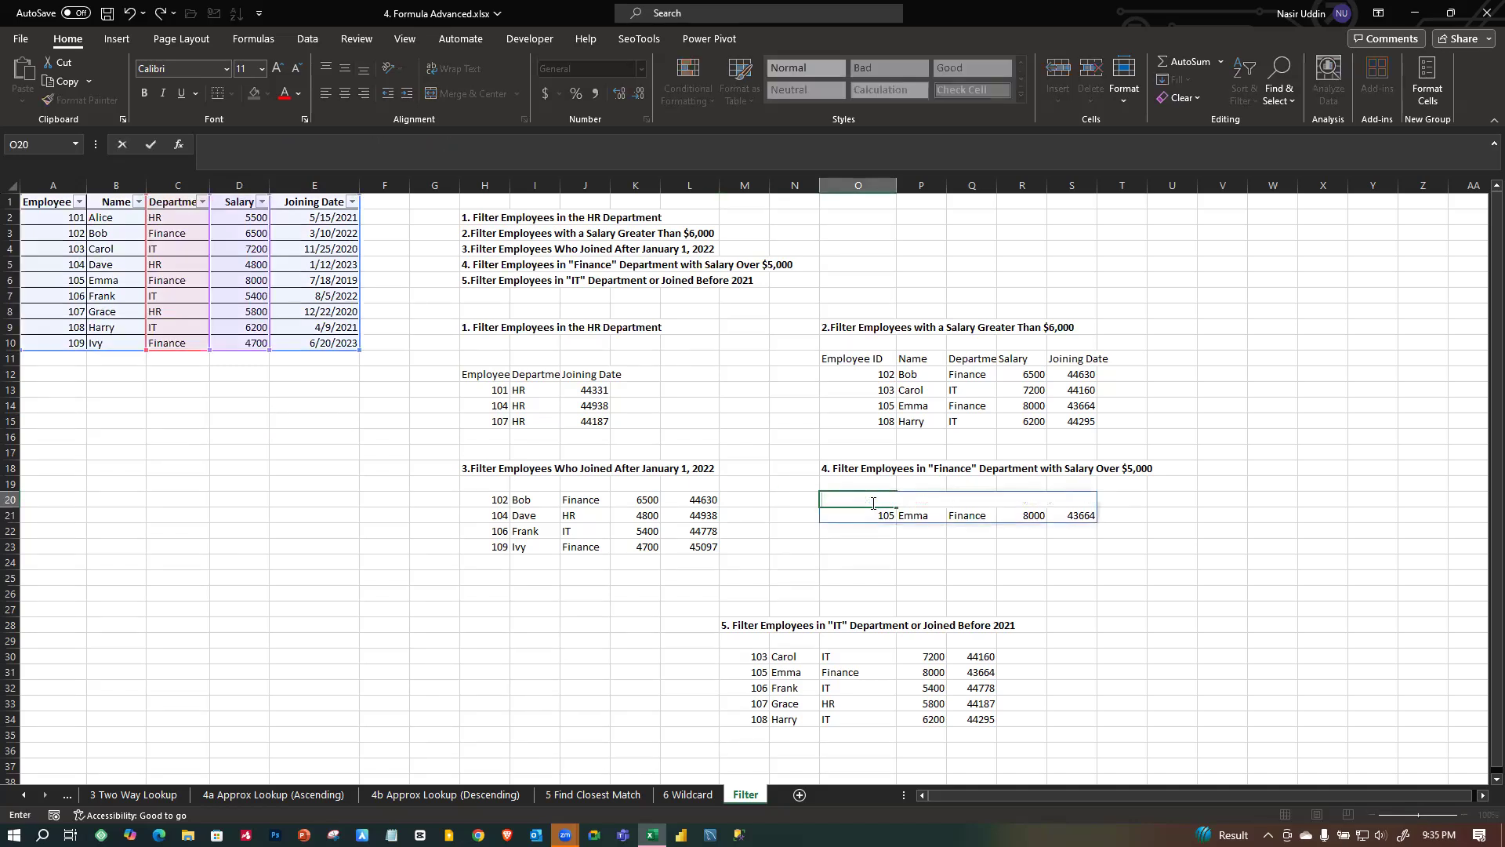
left_click(942, 573)
Begin a FILTER formula in O20 over A1:E10 with the condition C1:C10="Finance".
left_click(874, 500)
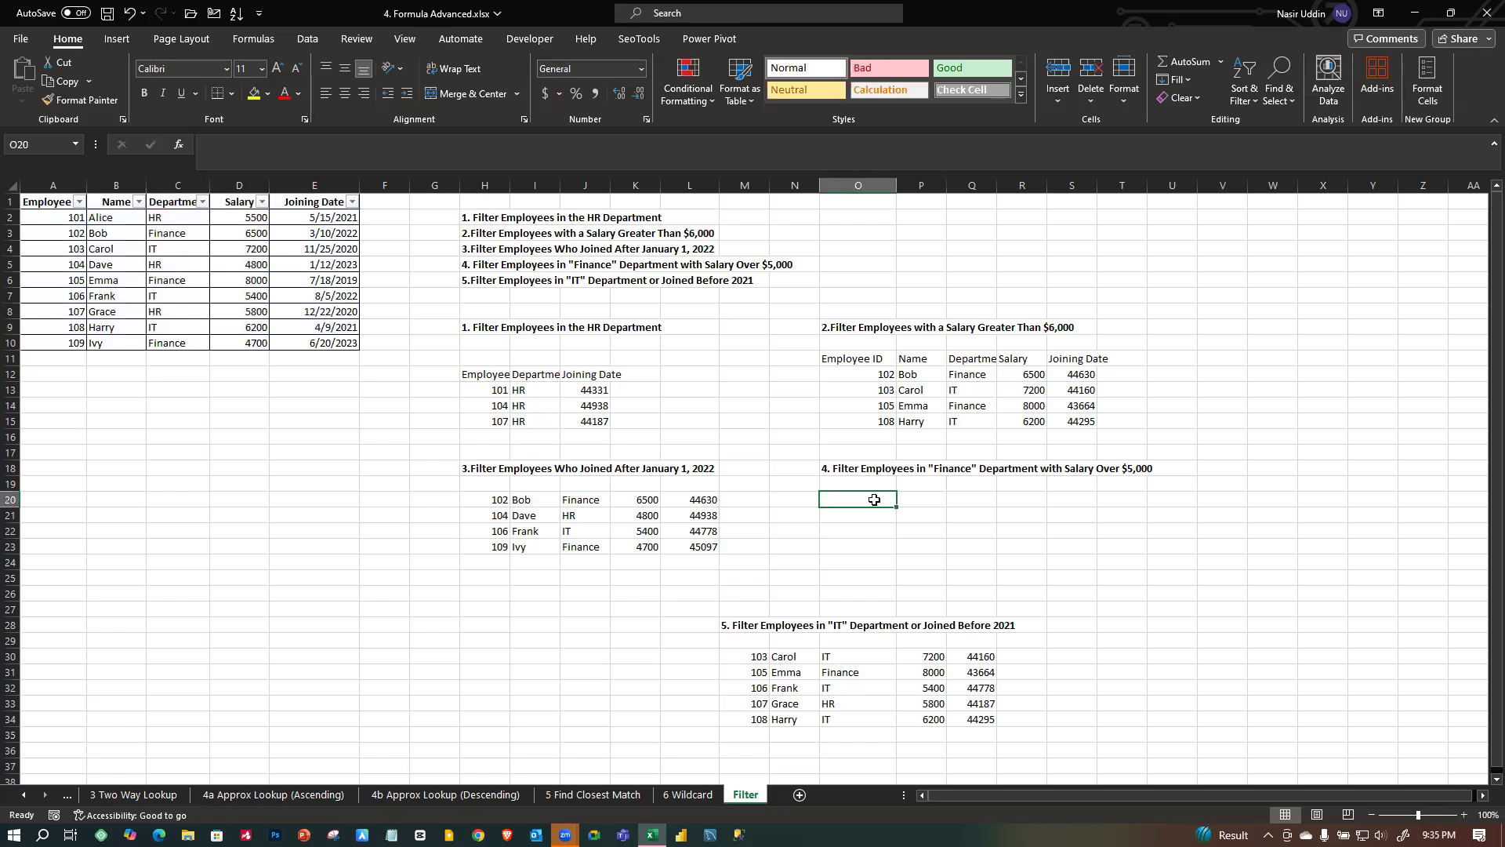
type("=")
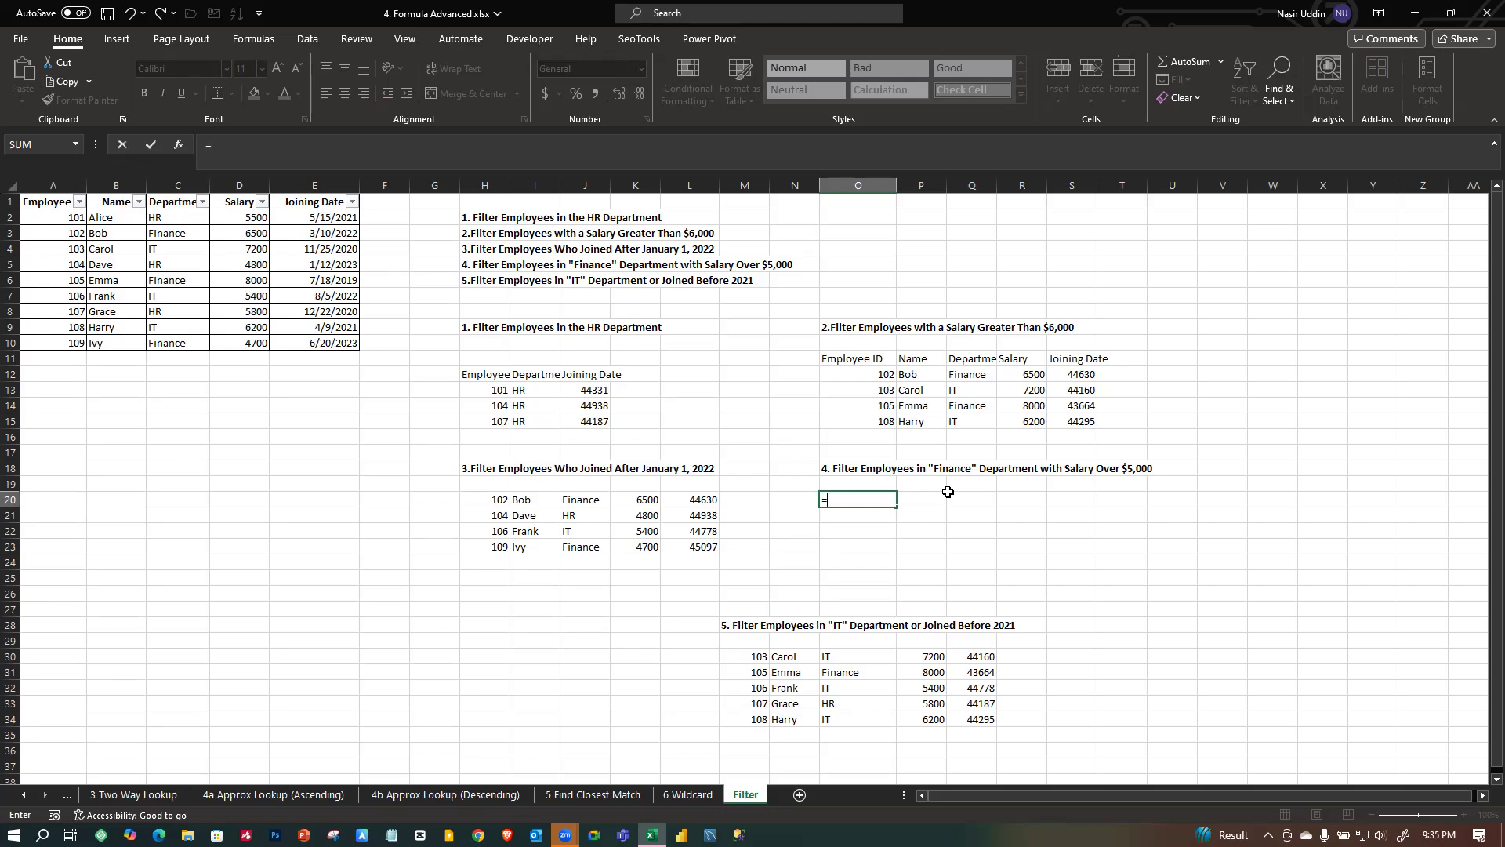
type("fil")
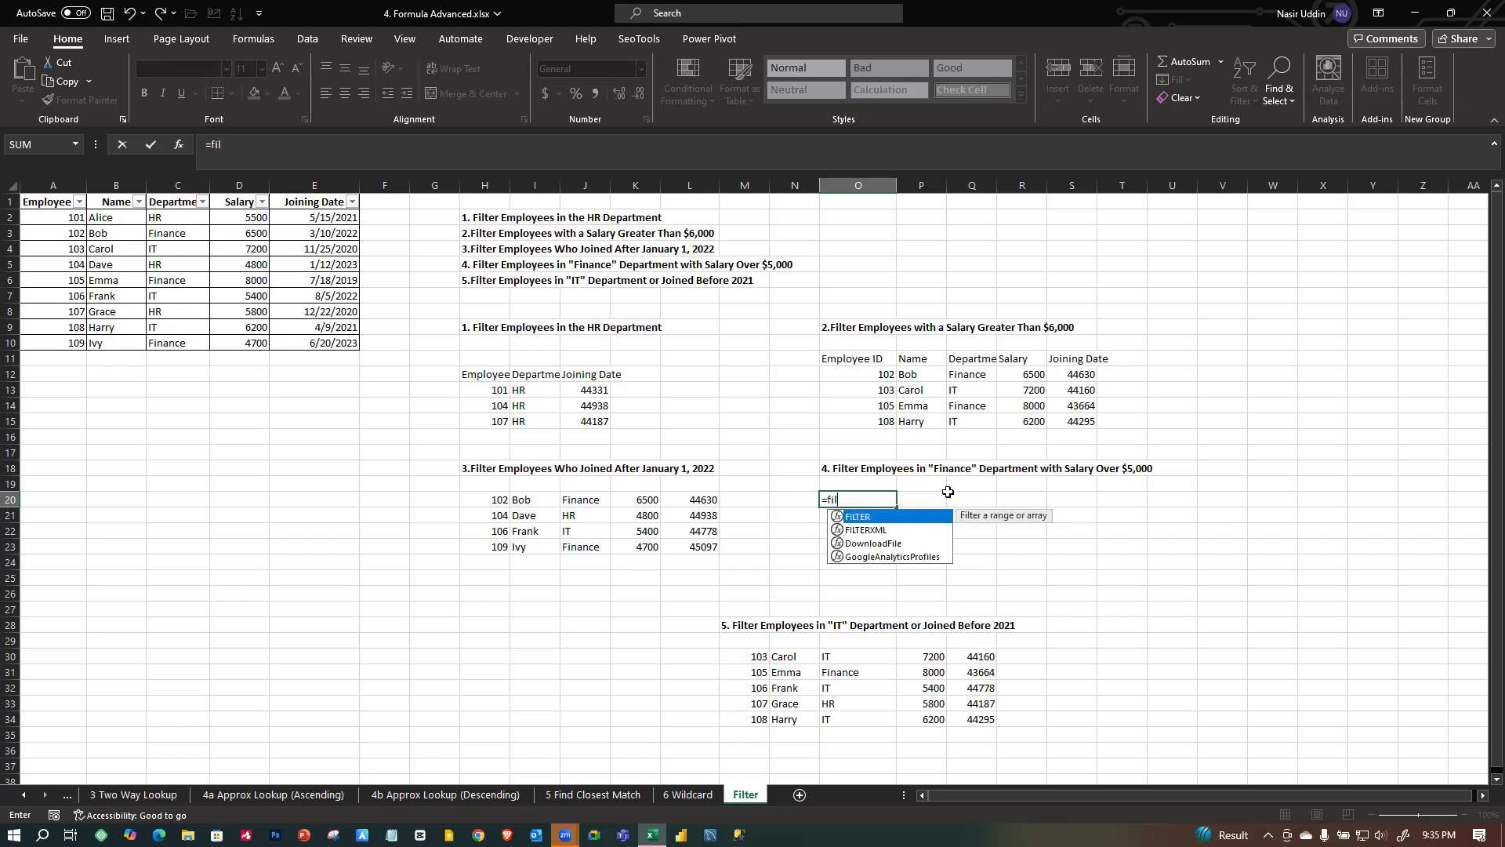
key("Tab")
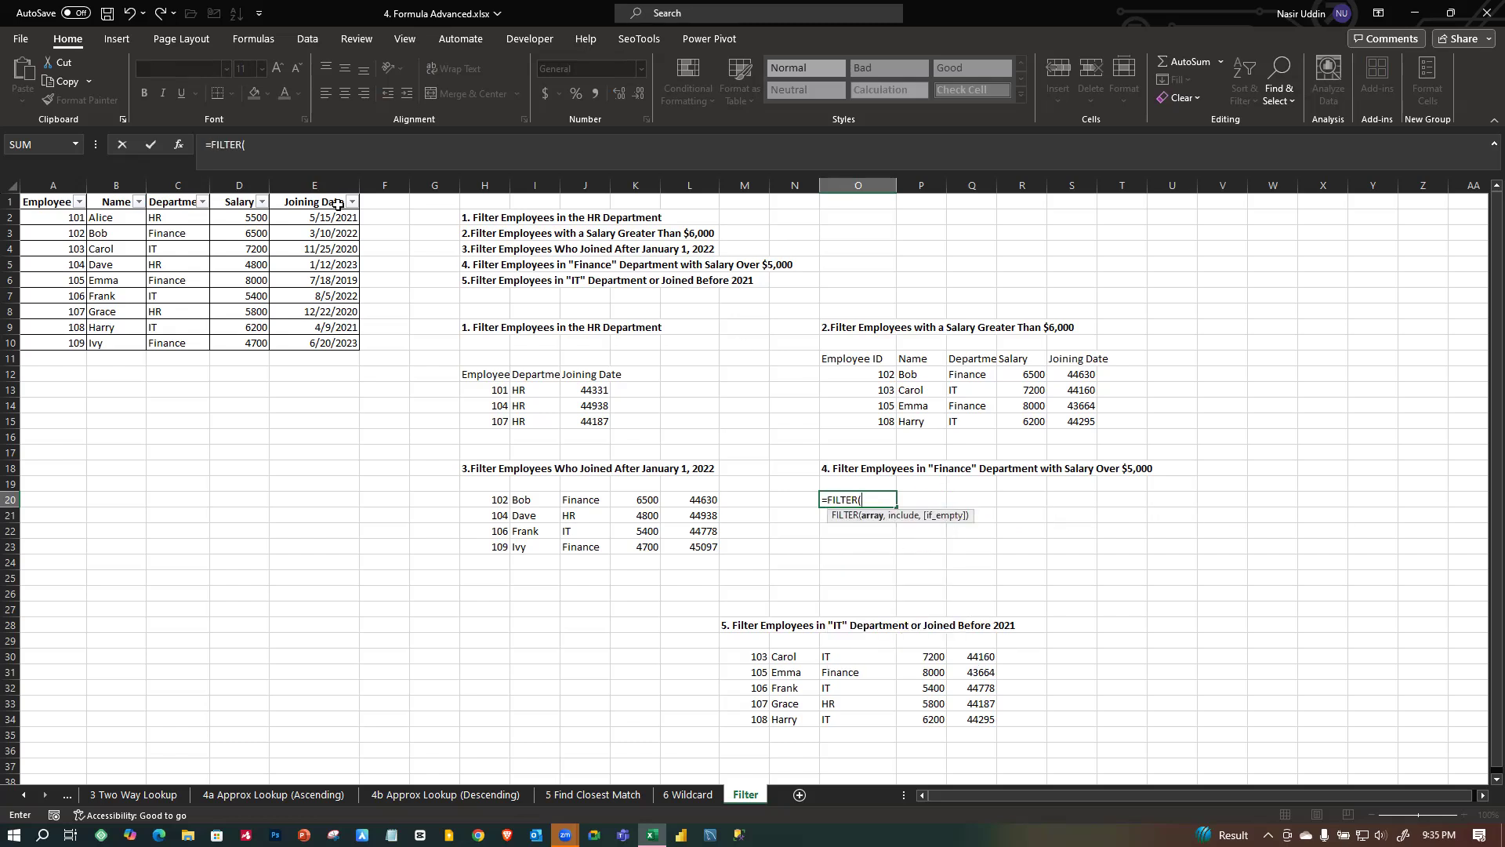
left_click_drag(40, 202, 349, 343)
type(",")
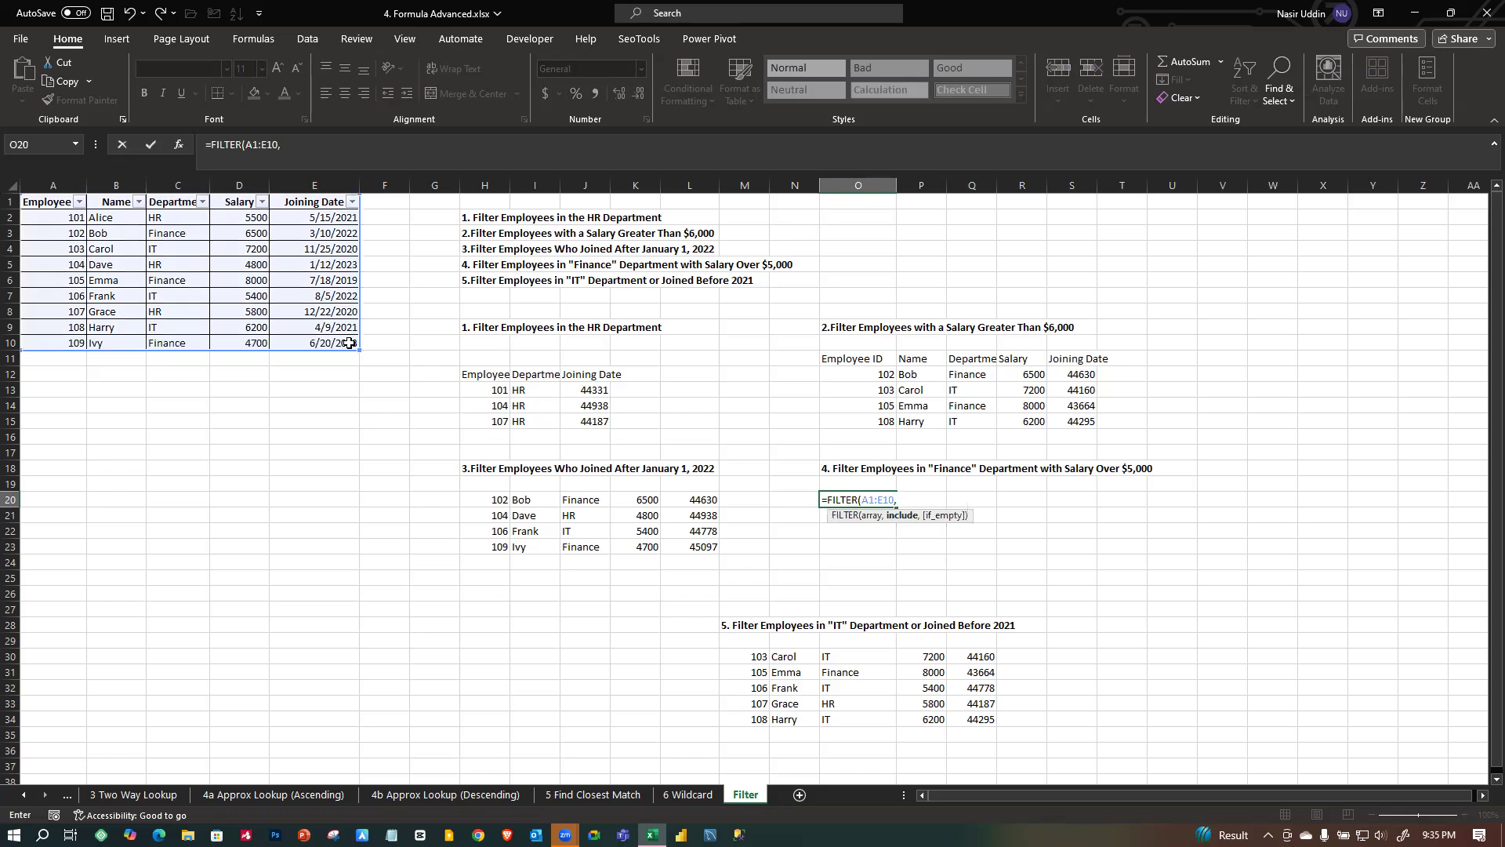
left_click_drag(166, 197, 168, 342)
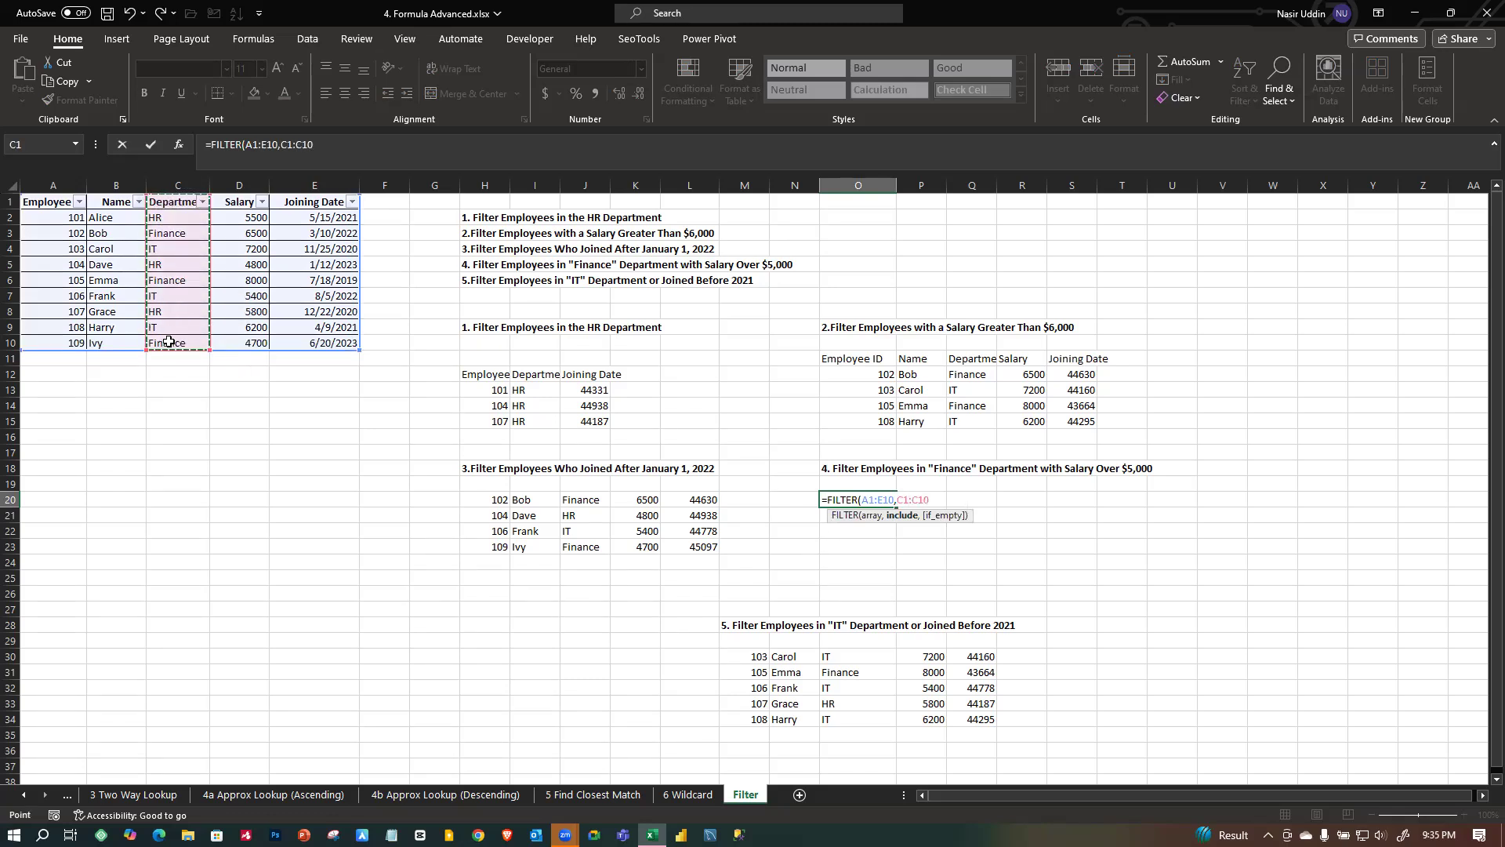
type("=")
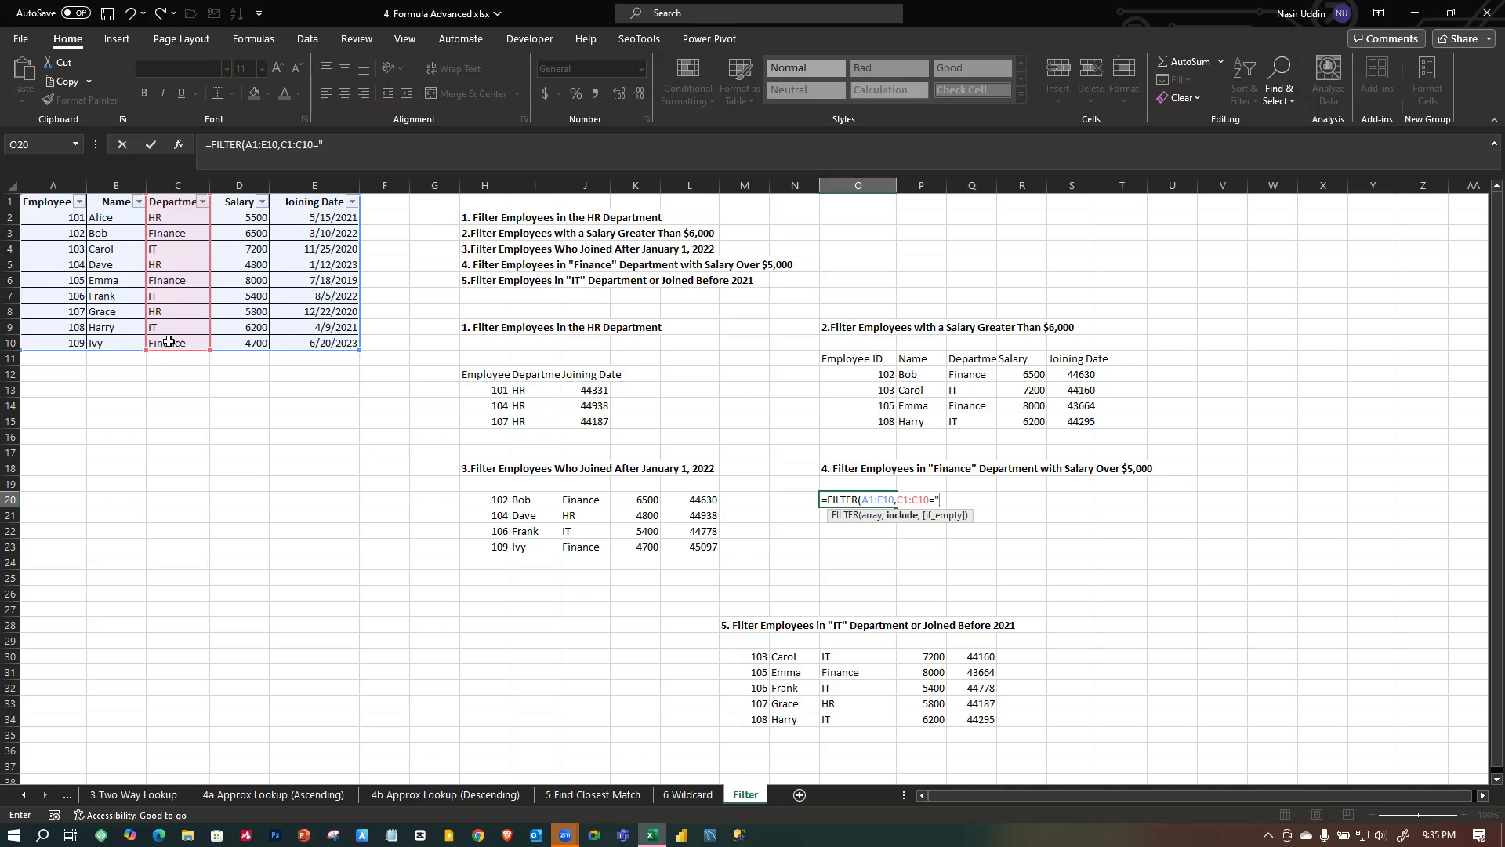
type("Finance\"")
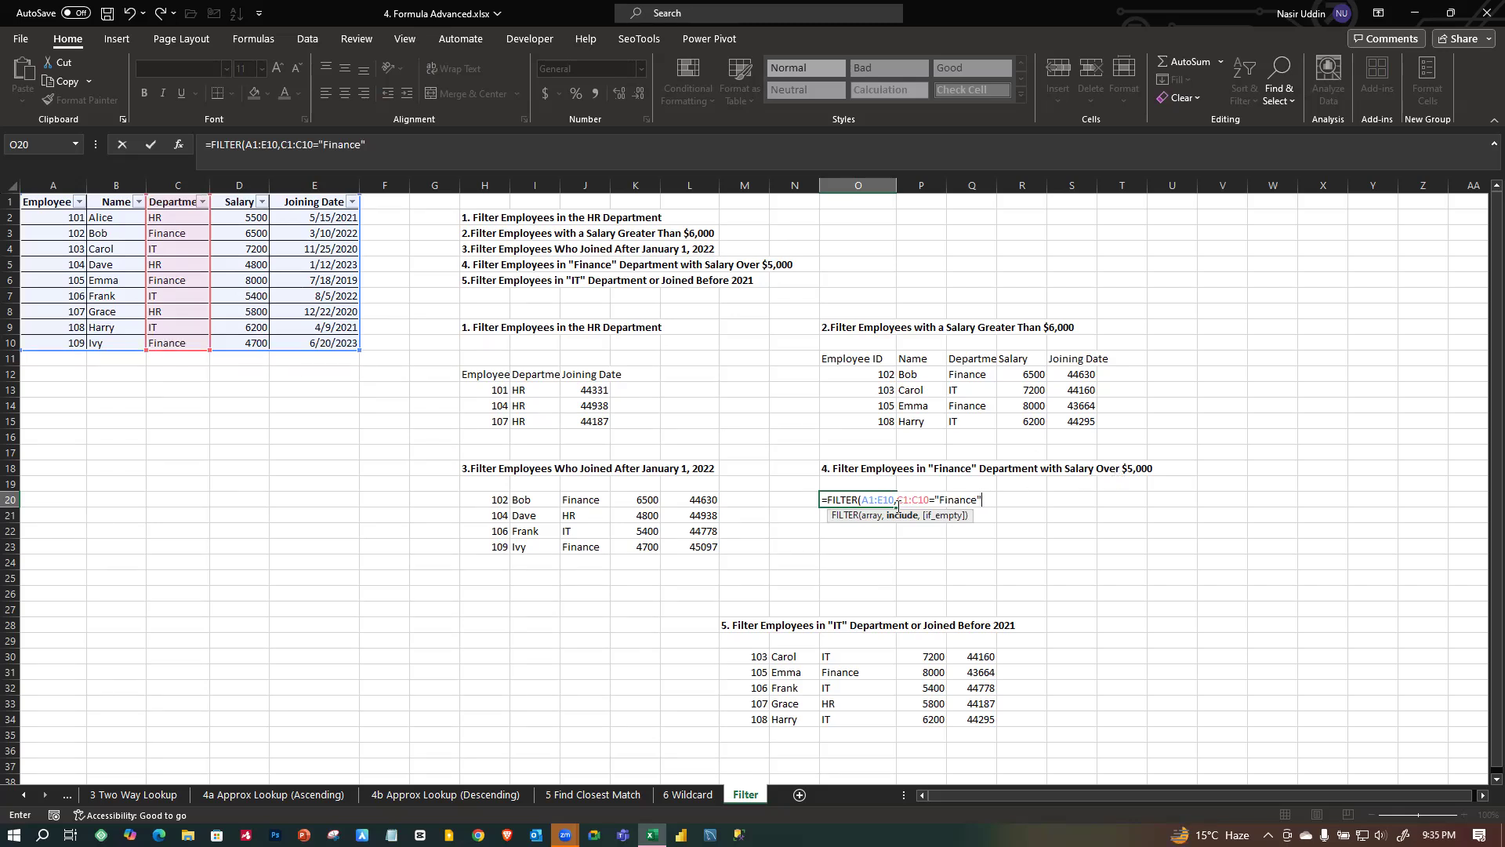
Complete the O20 FILTER formula over A1:E10 with the combined conditions (C1:C10="Finance")*(D1:D10>5000).
left_click(901, 500)
type("(")
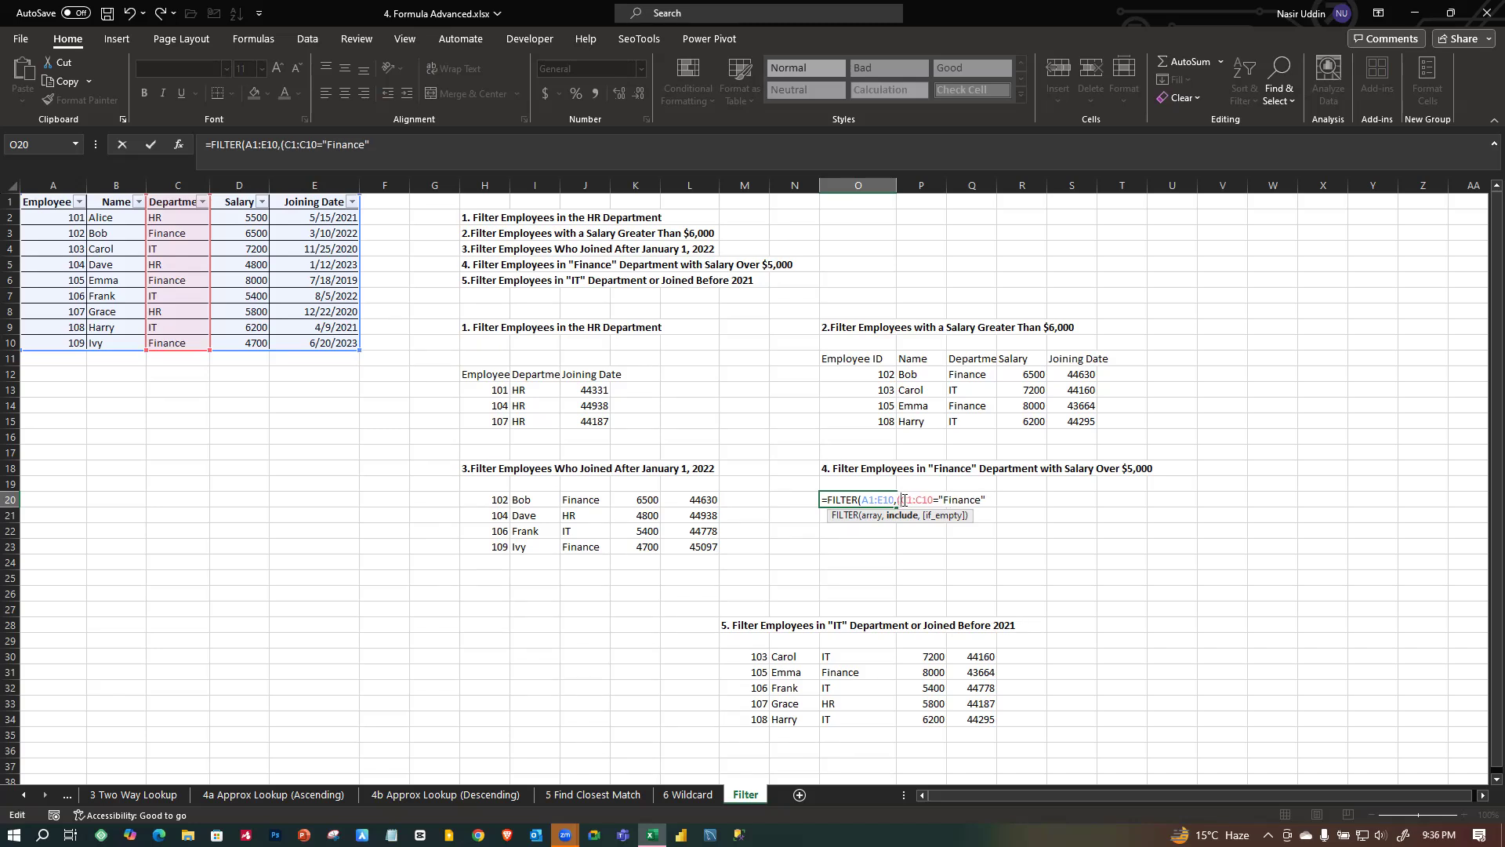
left_click(986, 499)
mouse_move(240, 205)
left_mouse_down()
mouse_move(239, 345)
mouse_move(229, 180)
left_mouse_up()
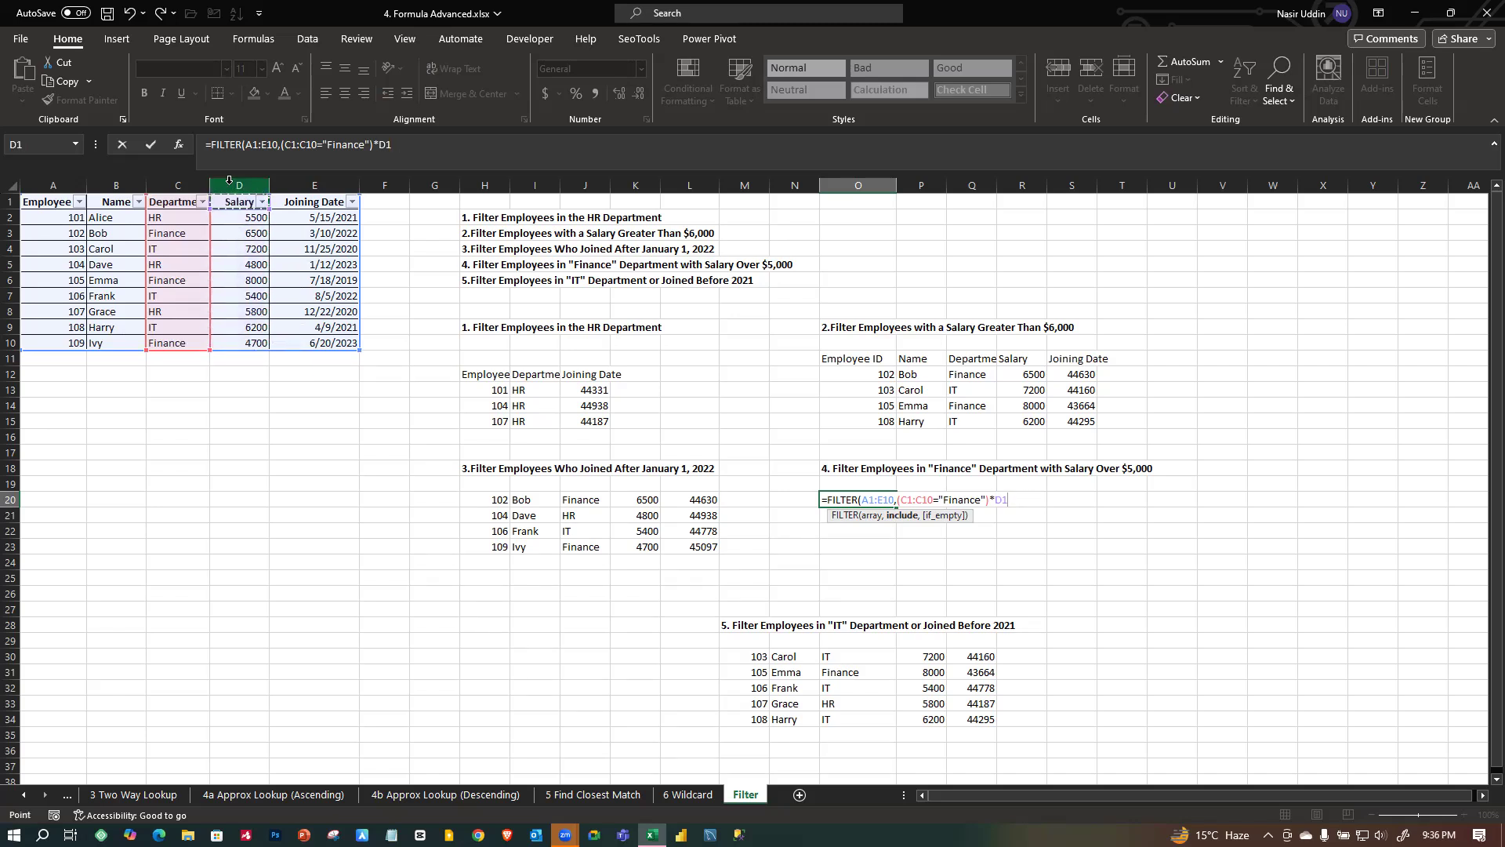
key("BackSpace")
key("BackSpace")
left_click_drag(239, 204, 260, 342)
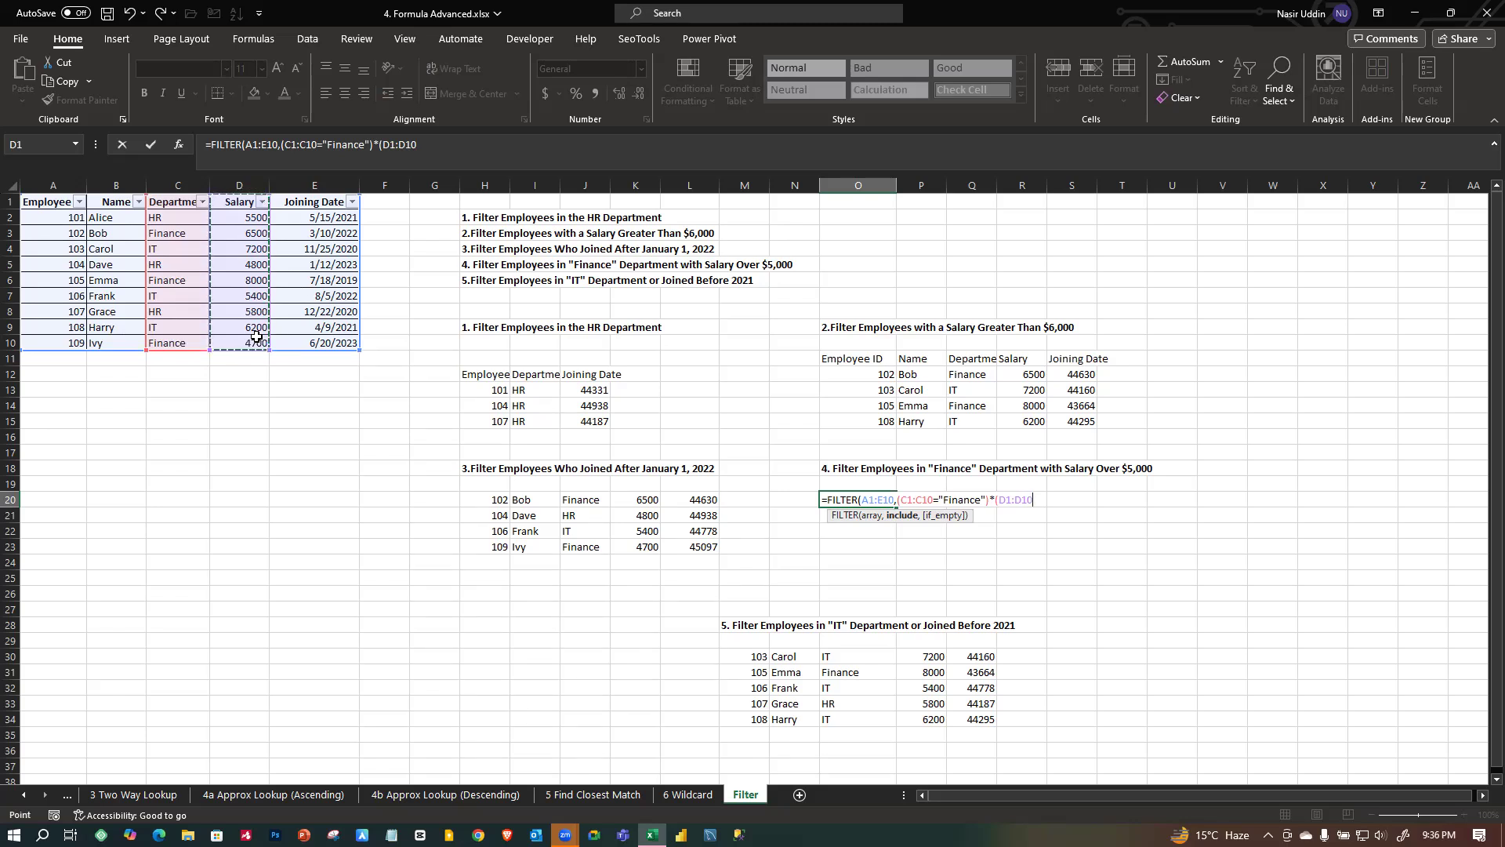
type(".")
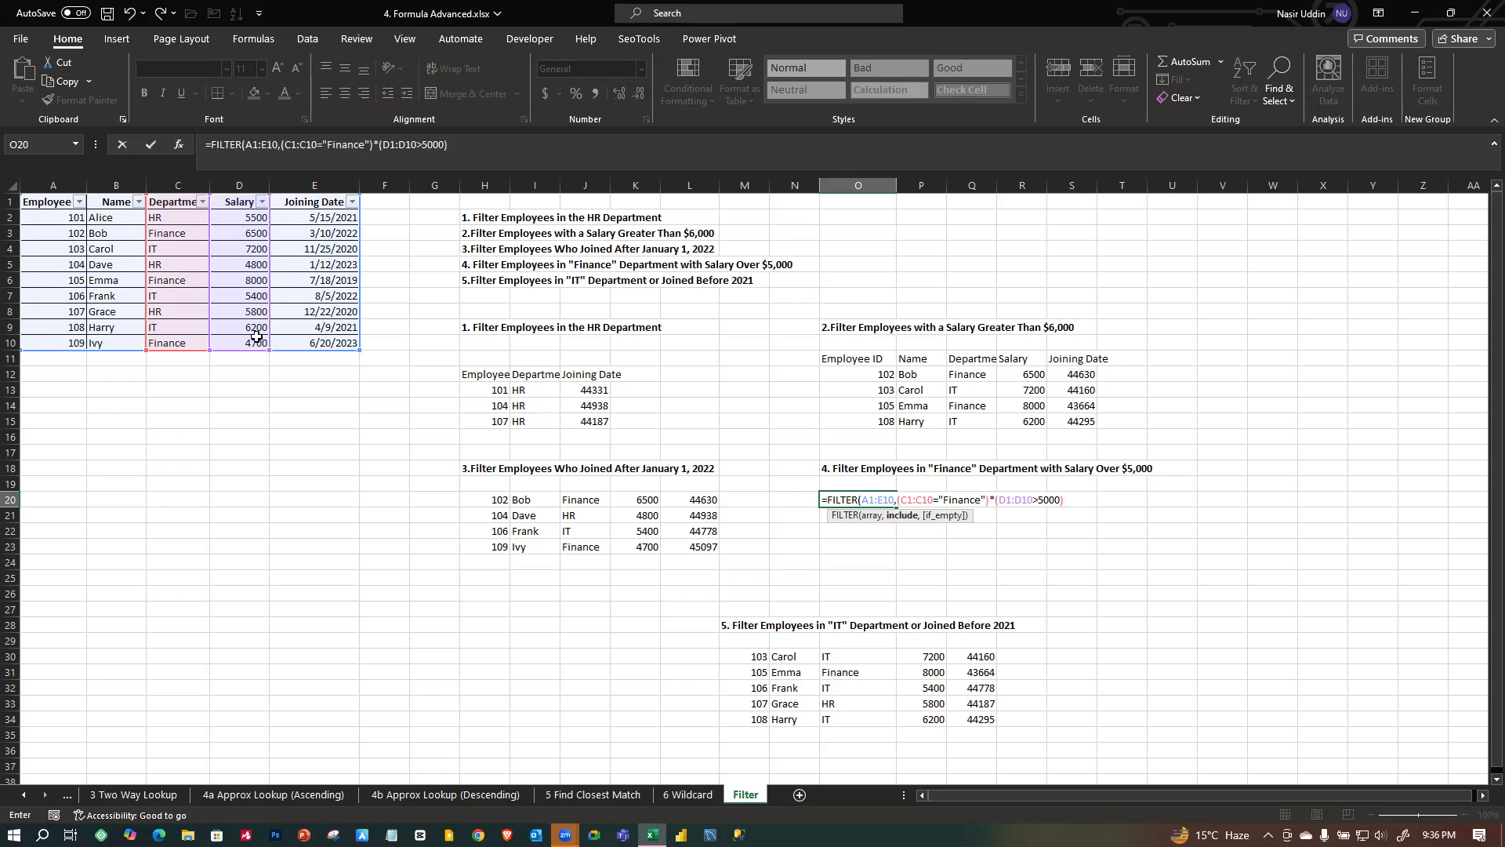
type(")")
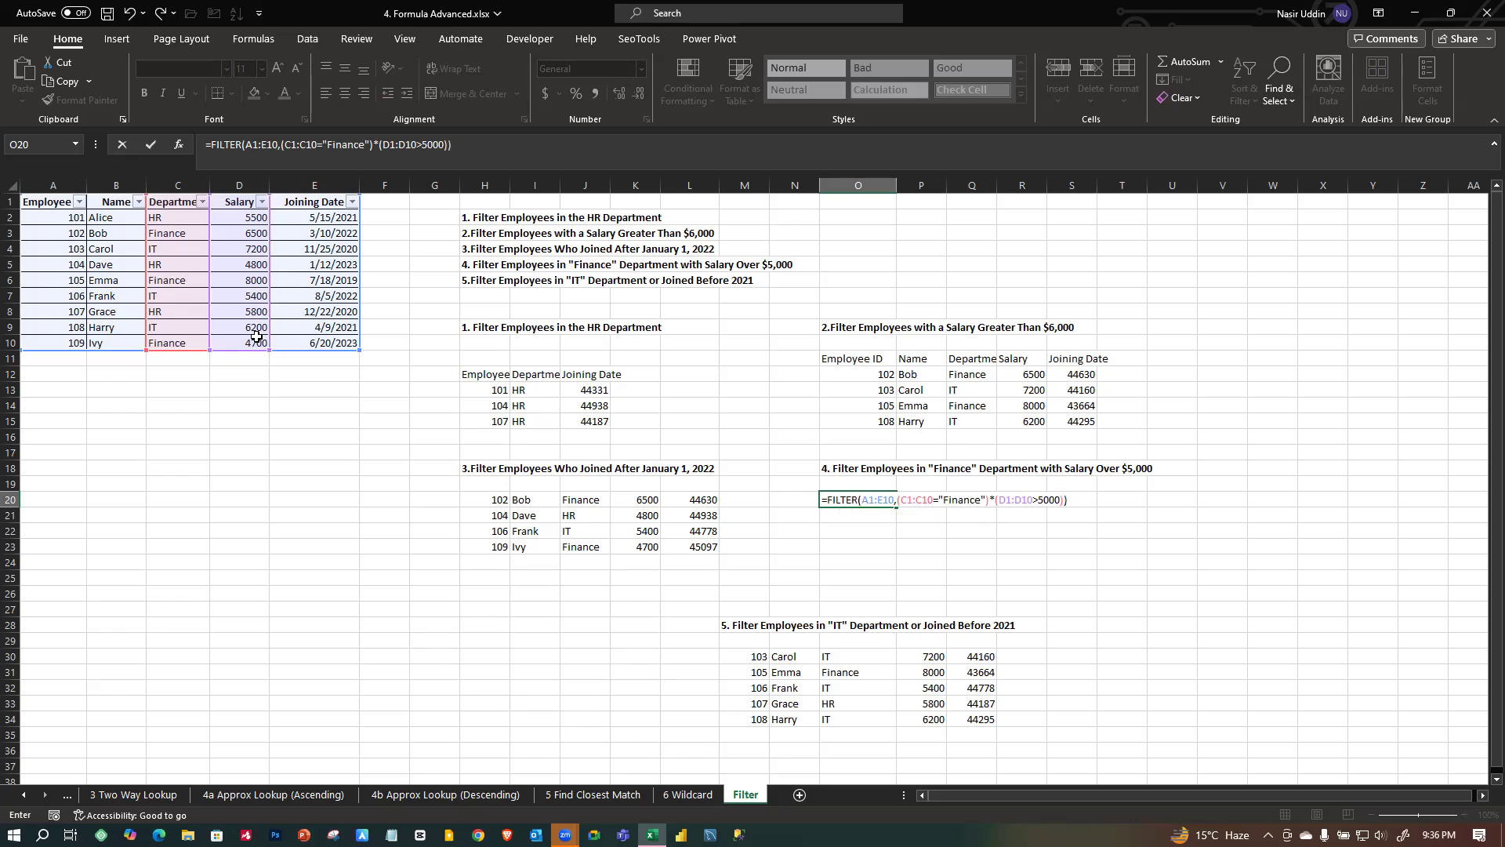
key("Return")
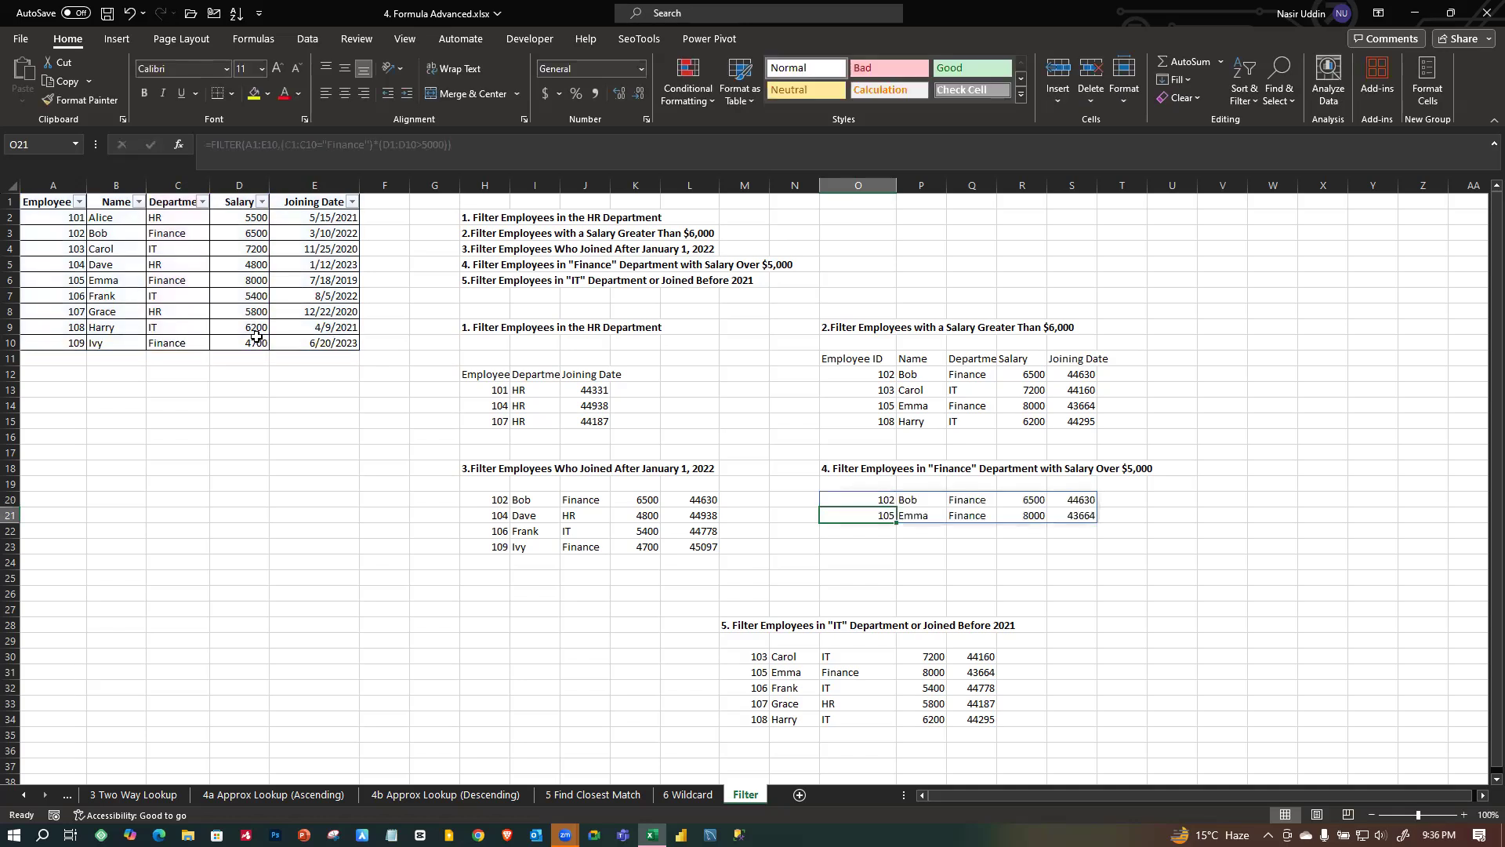
Add a third AND condition to the O20 FILTER formula, requiring B1:B10 to equal the employee name in B3.
double_click(872, 500)
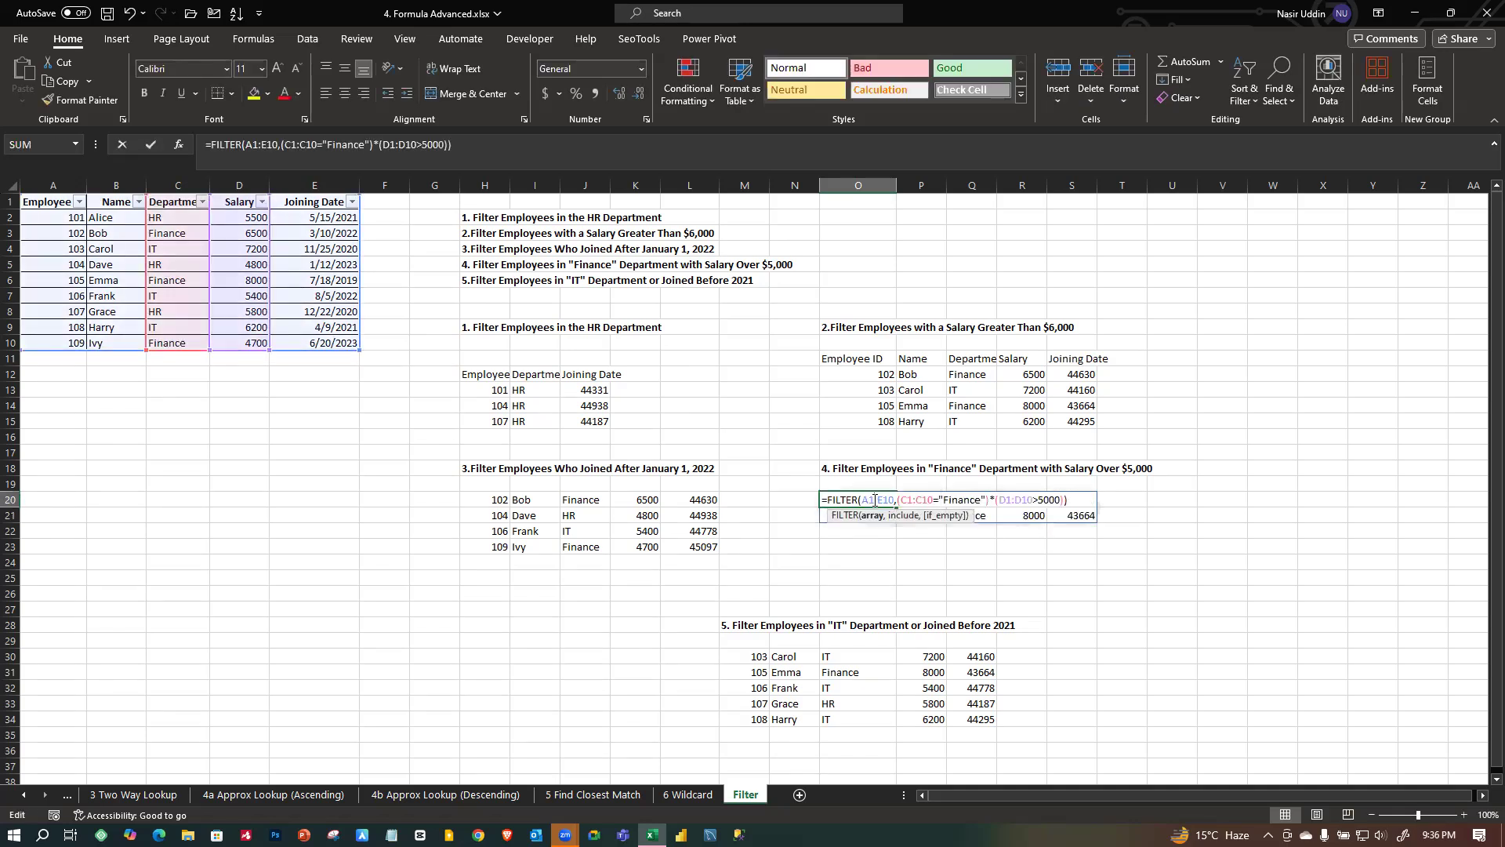
left_click_drag(894, 500, 866, 499)
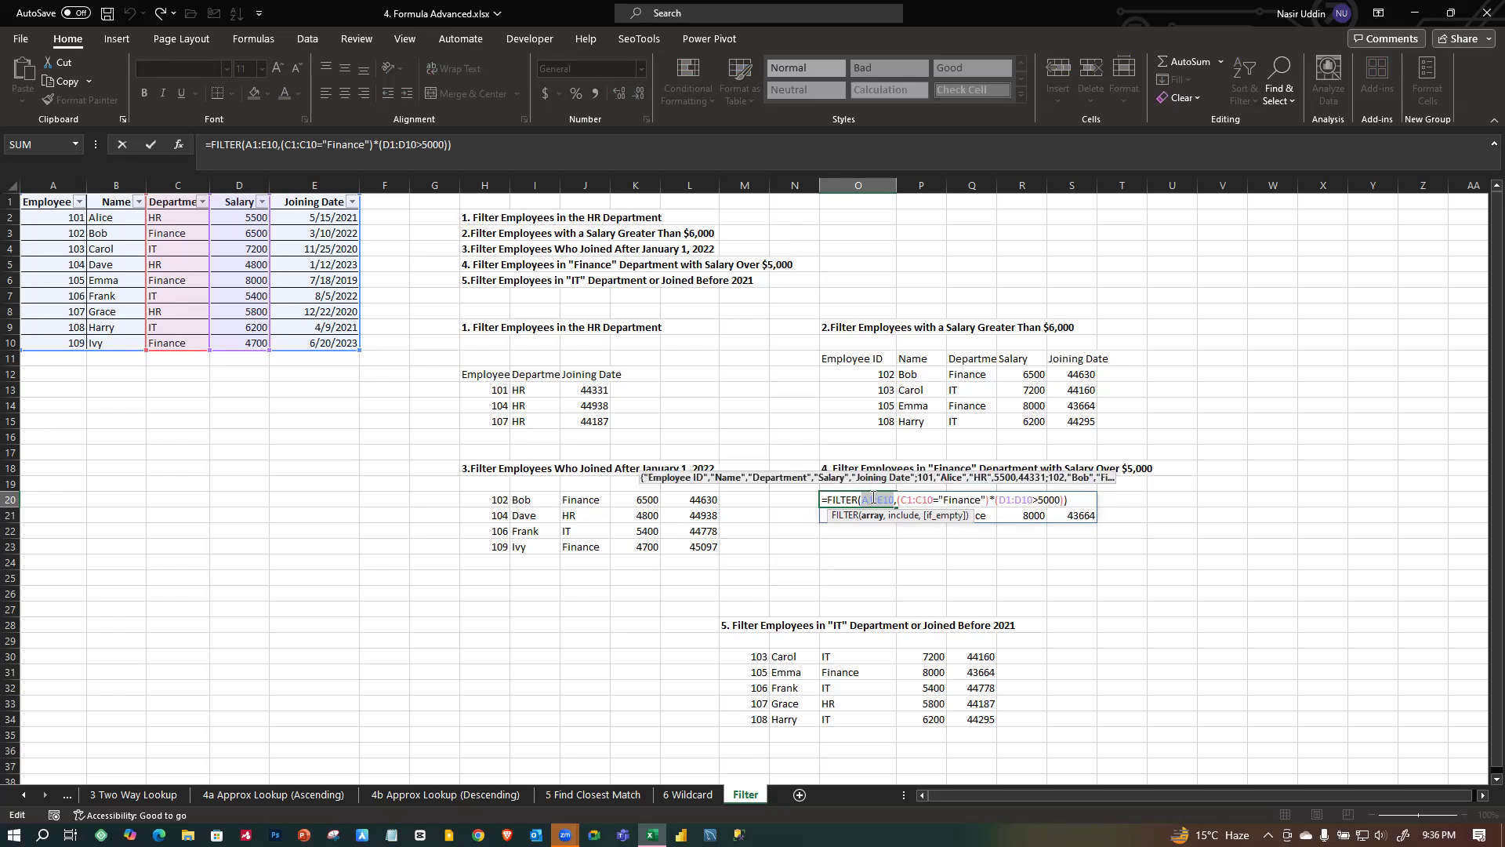
left_click(920, 500)
left_click_drag(899, 499, 943, 499)
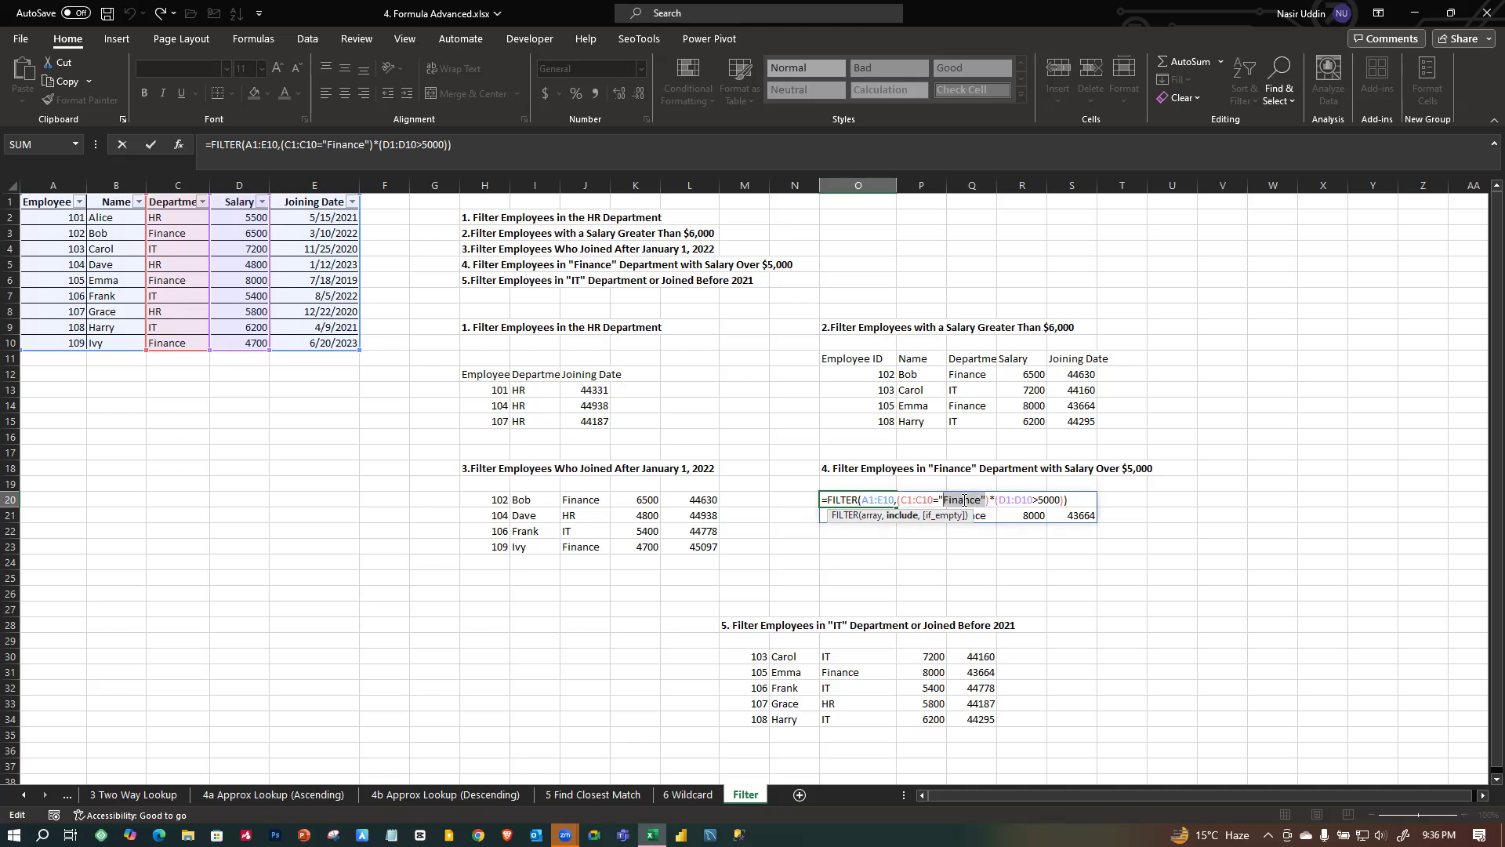
left_click_drag(998, 499, 1040, 499)
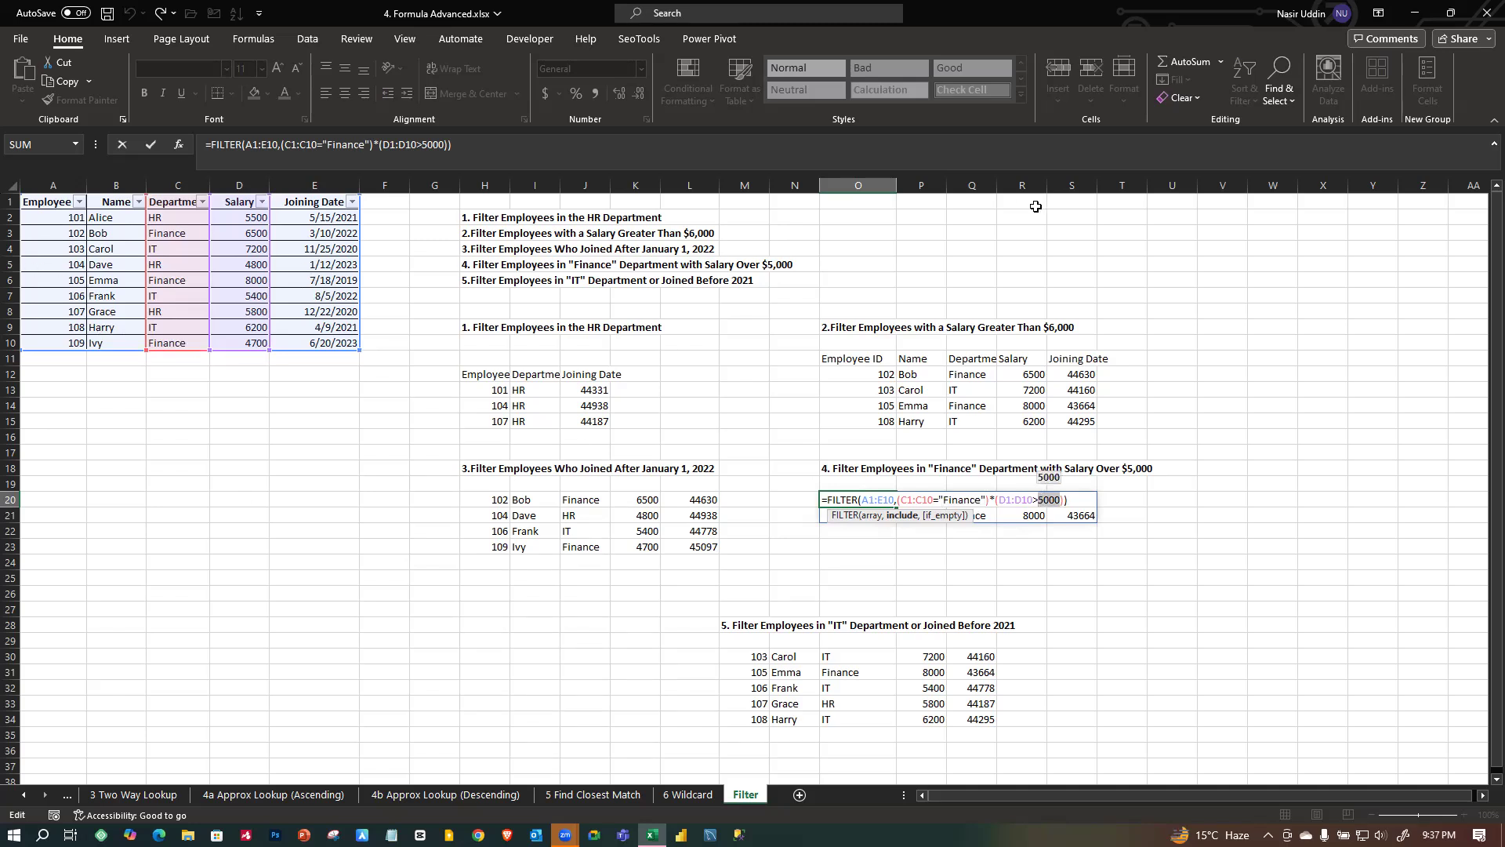
left_click(1008, 499)
type("*")
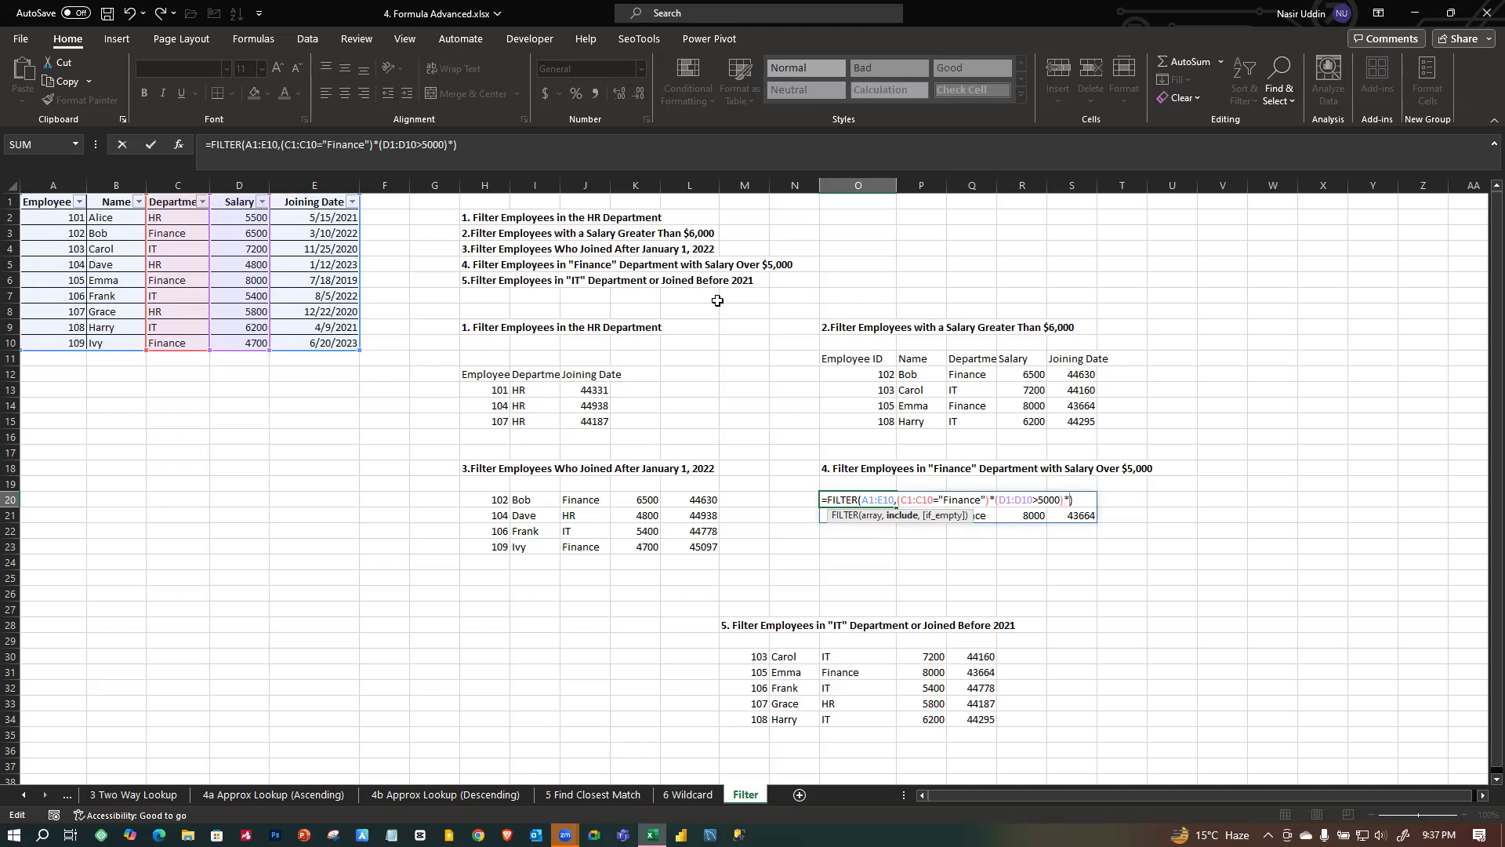
type("(")
left_click_drag(117, 205, 120, 345)
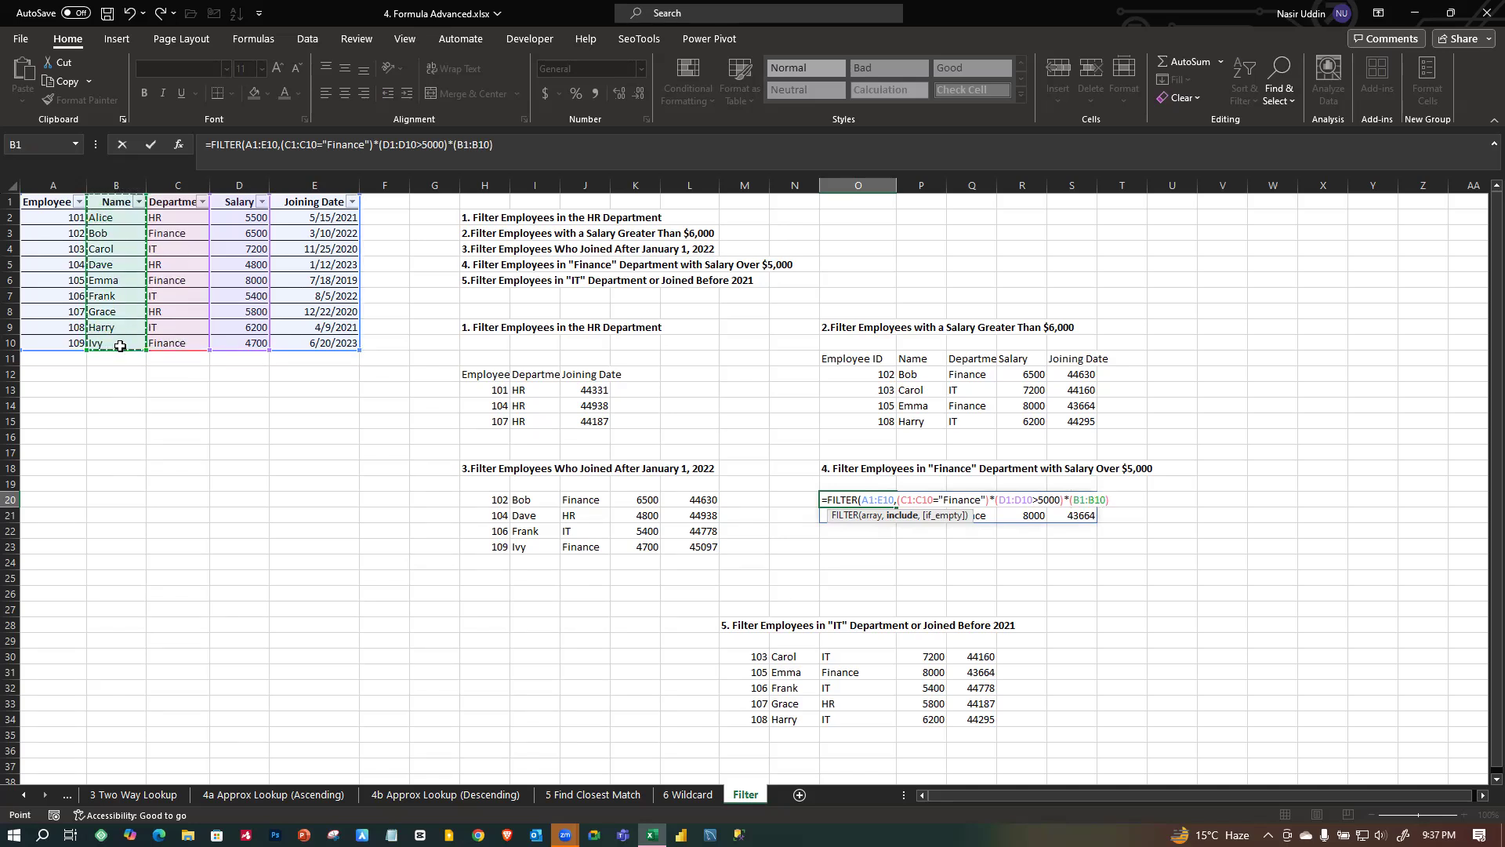
type("=\"")
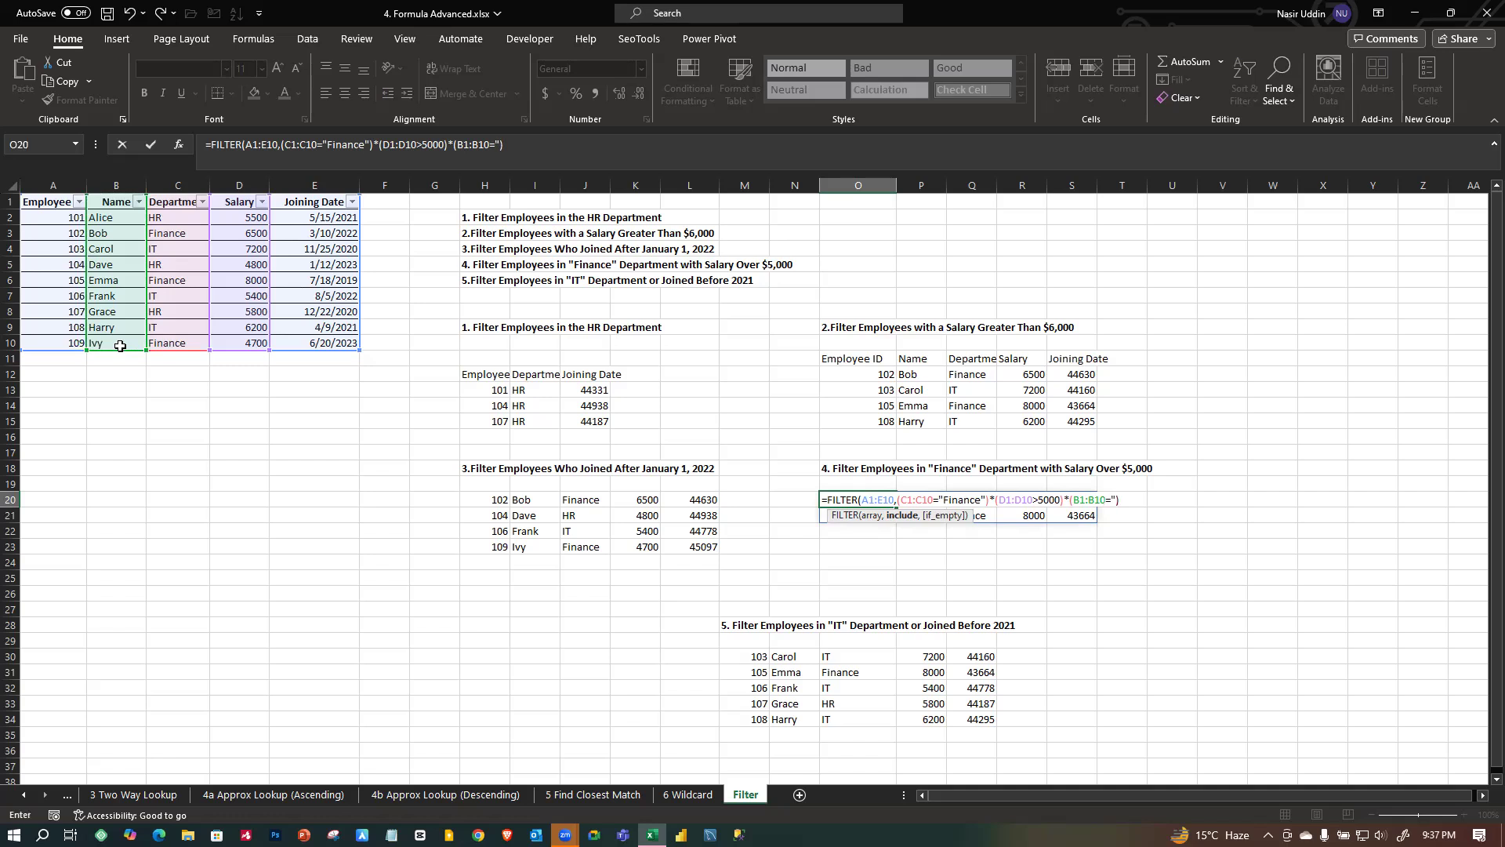
type("Bob\"")
key("Return")
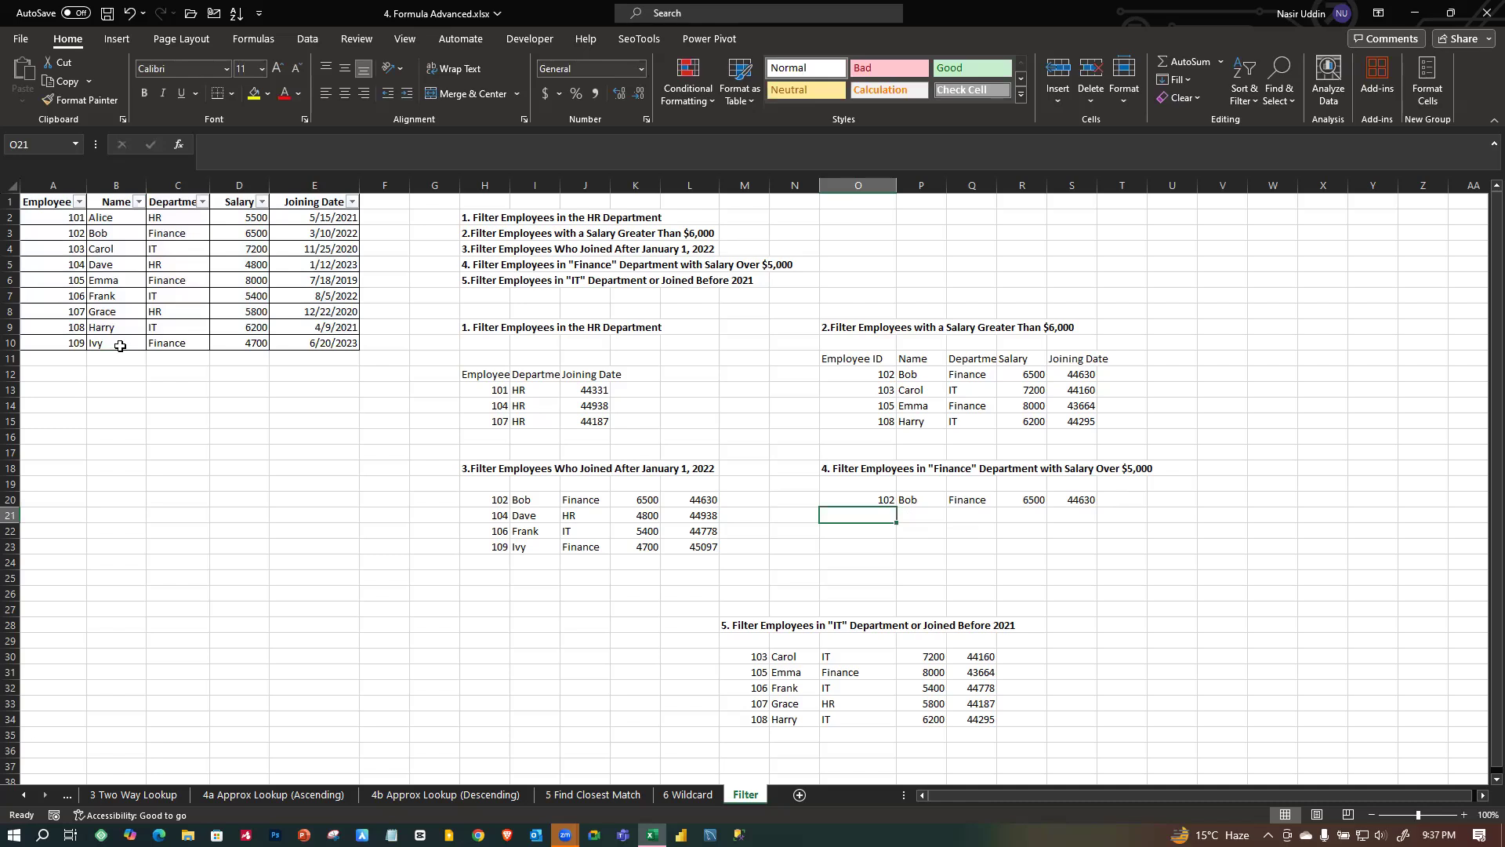
Compare the record returned in O20:S20 with the matching row 3 of the employee table.
left_click(920, 497)
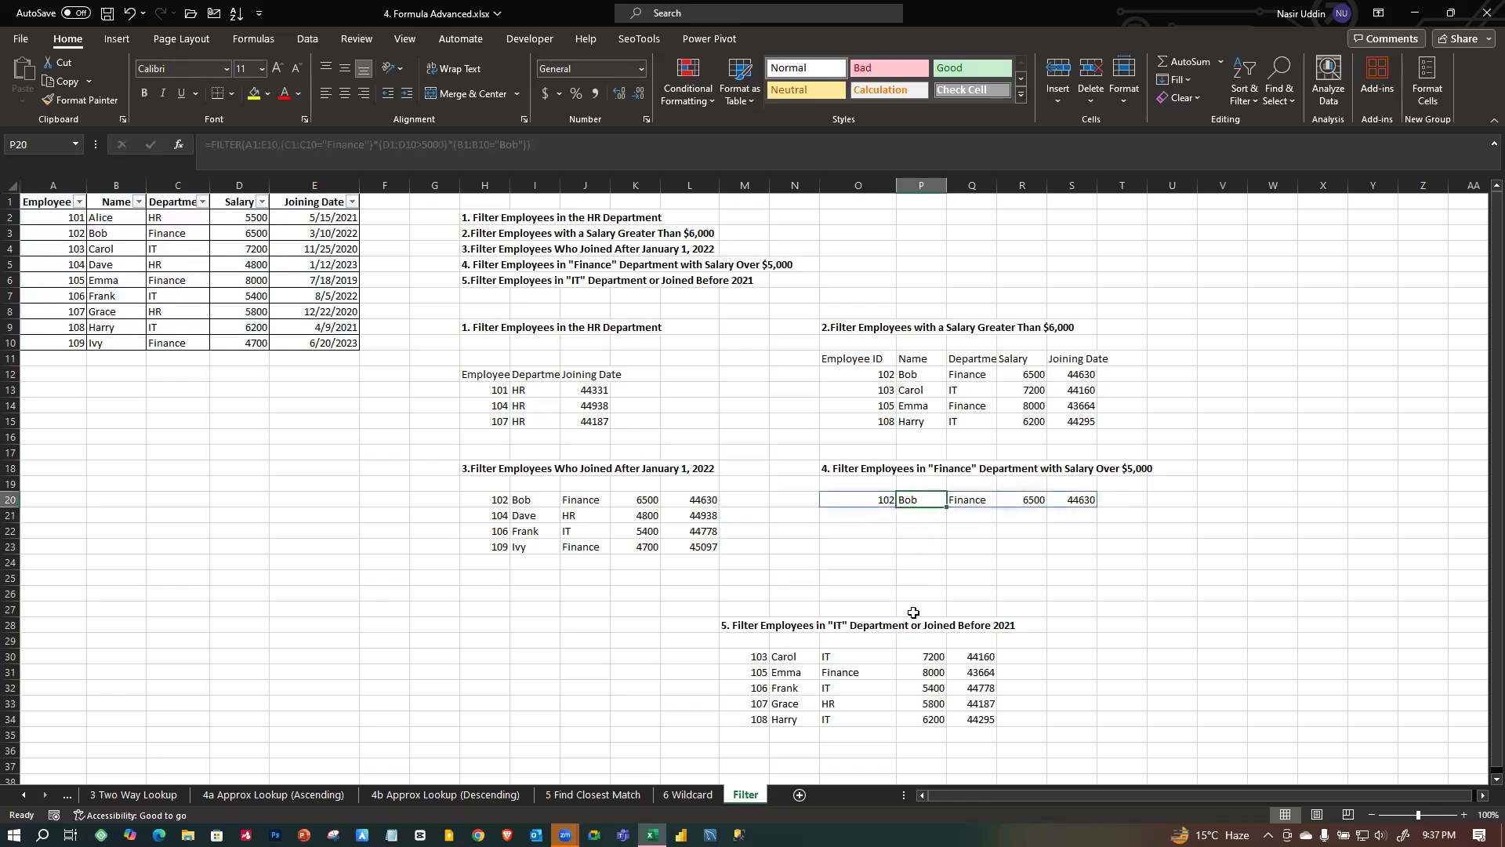
left_click(922, 518)
left_click(878, 497)
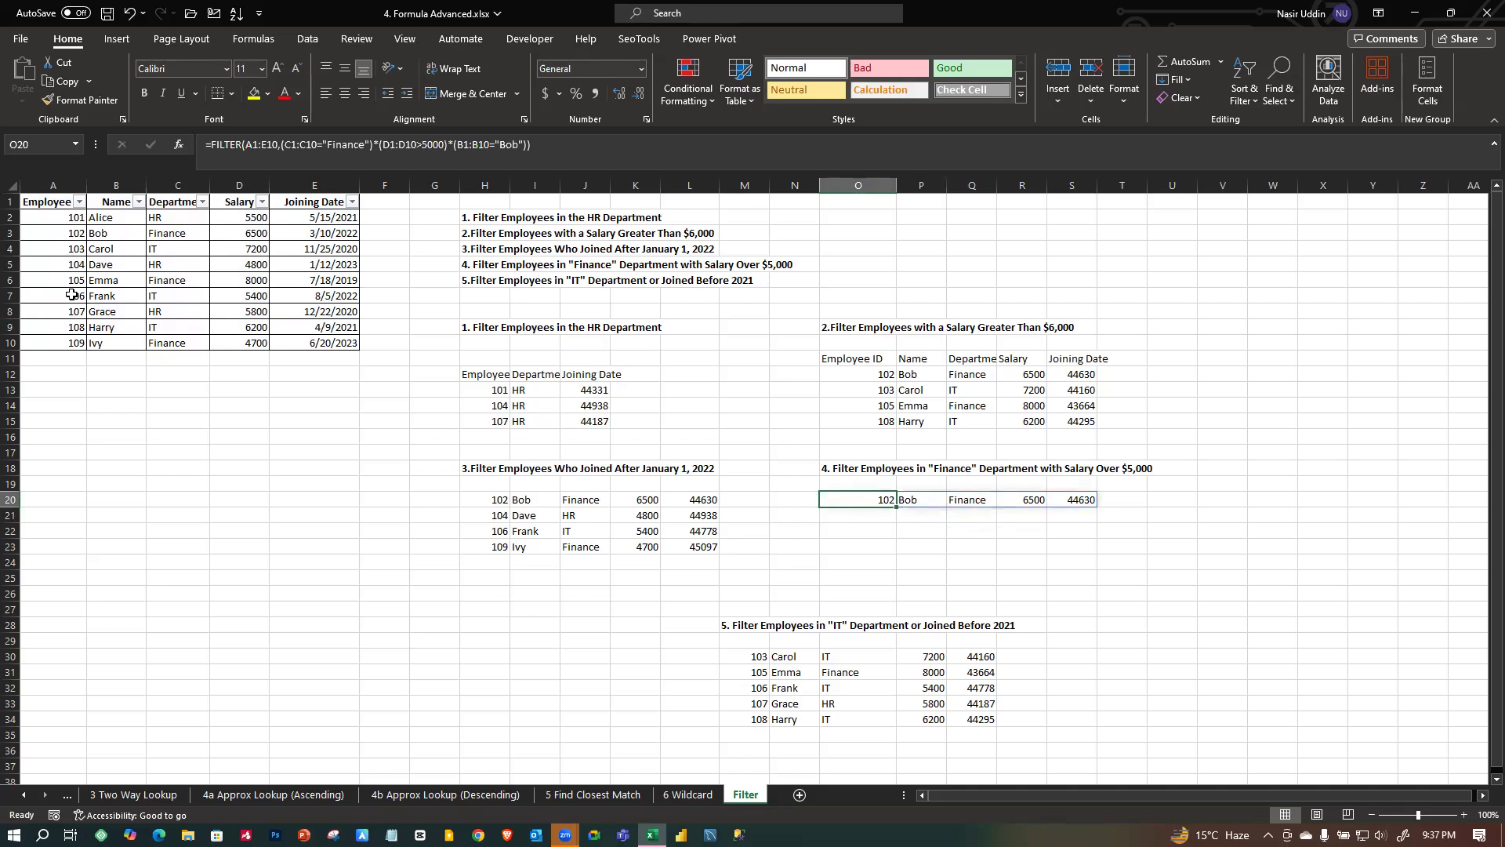
left_click(100, 232)
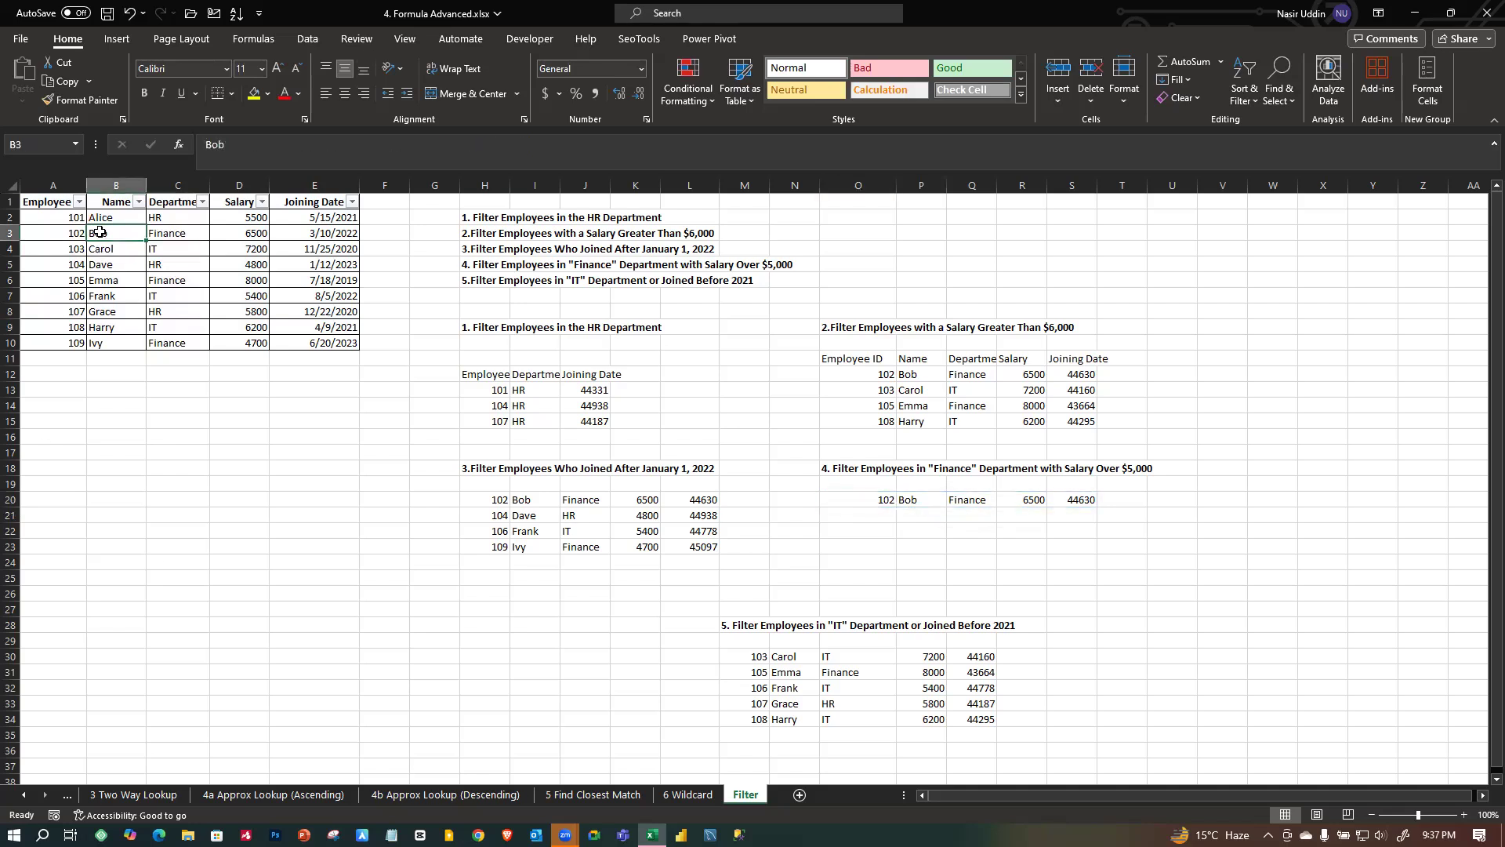
left_click(170, 232)
left_click(249, 235)
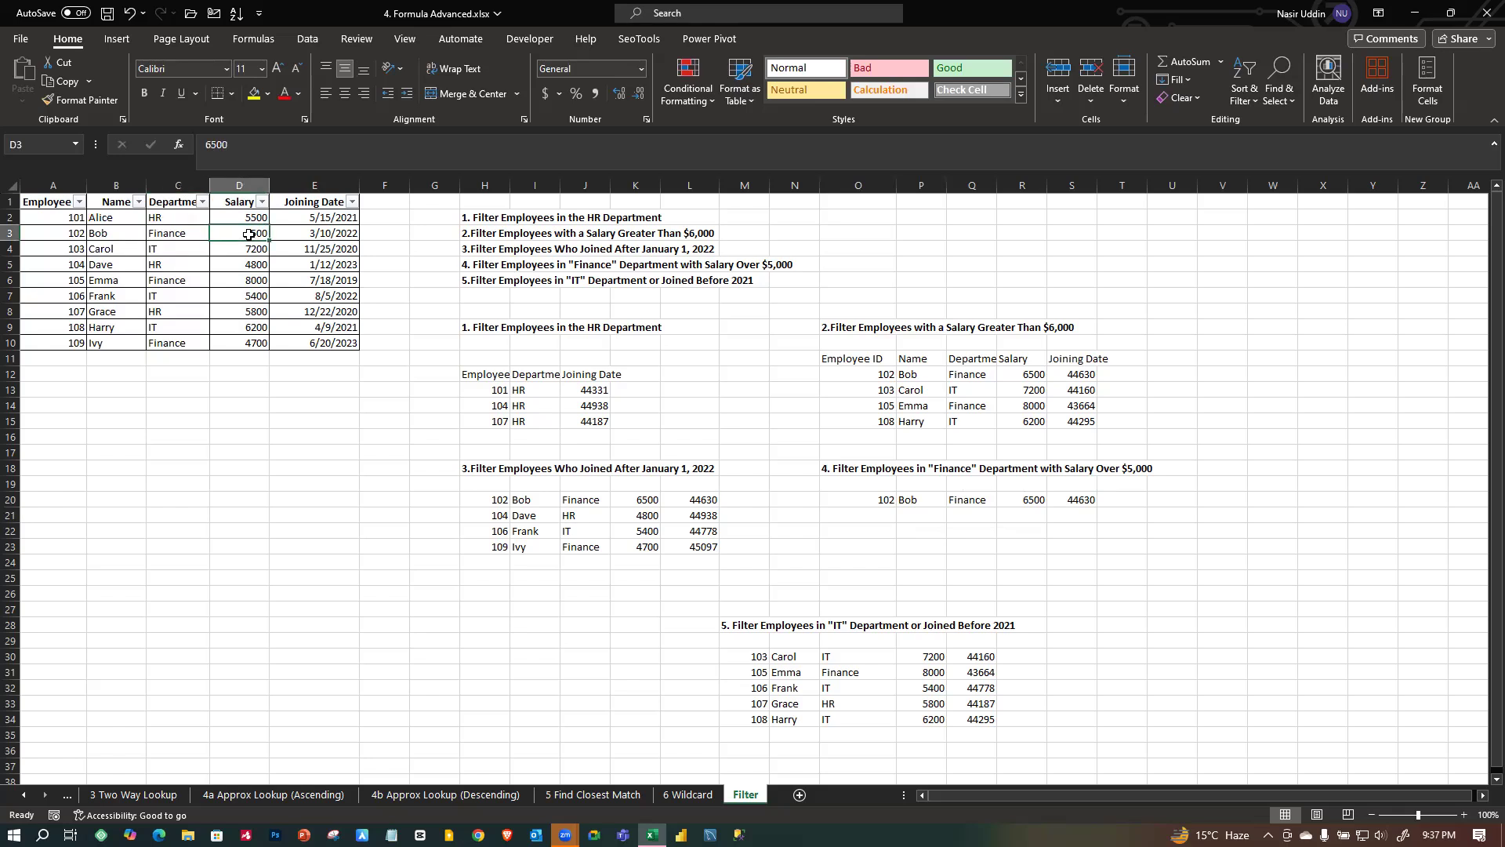
left_click(223, 395)
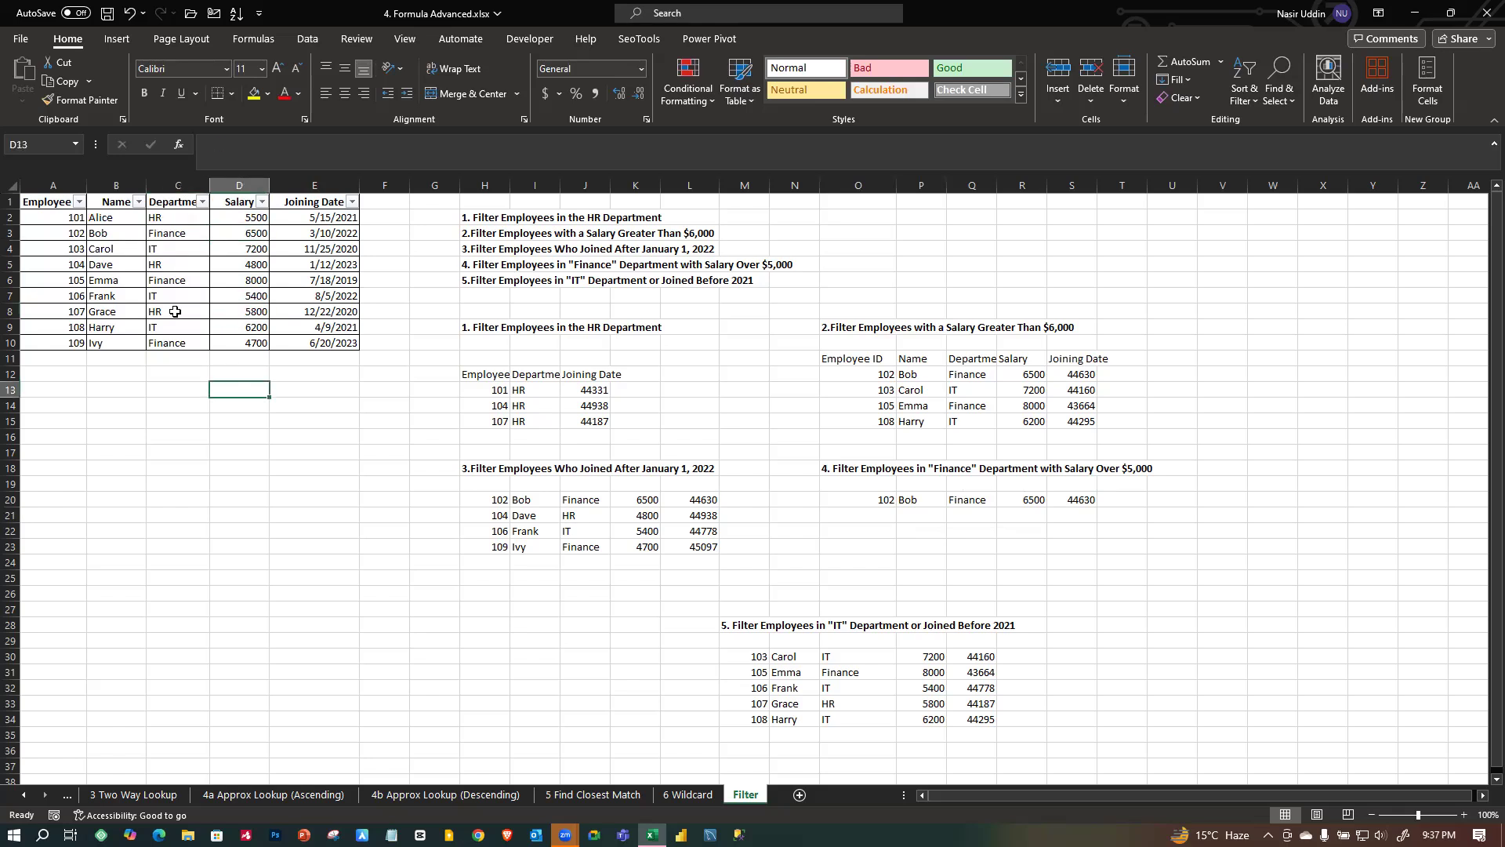
left_click(12, 232)
left_click(161, 398)
left_click_drag(76, 235, 329, 235)
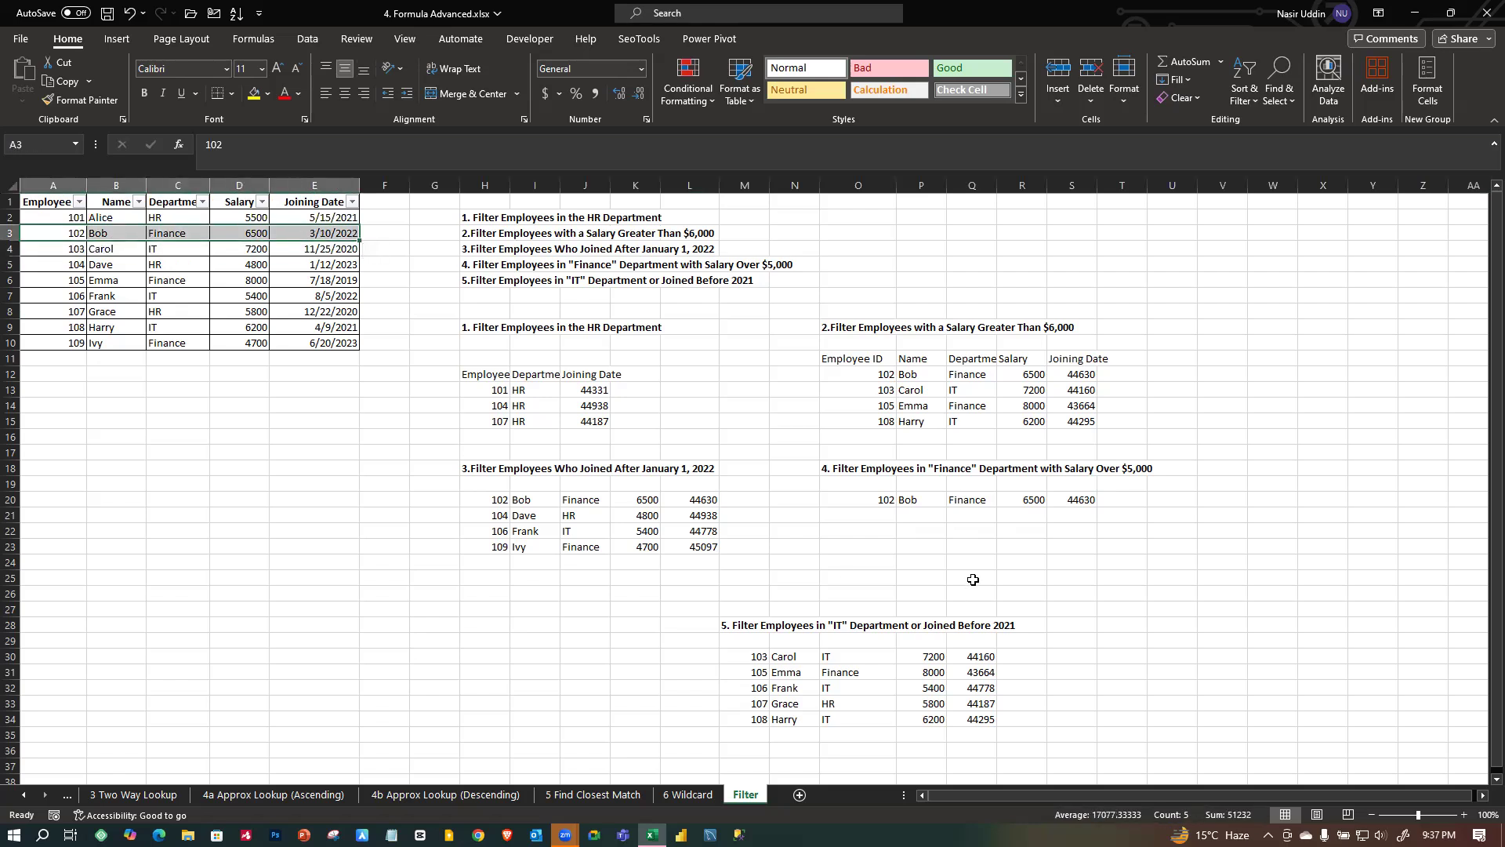
left_click_drag(859, 500, 1082, 504)
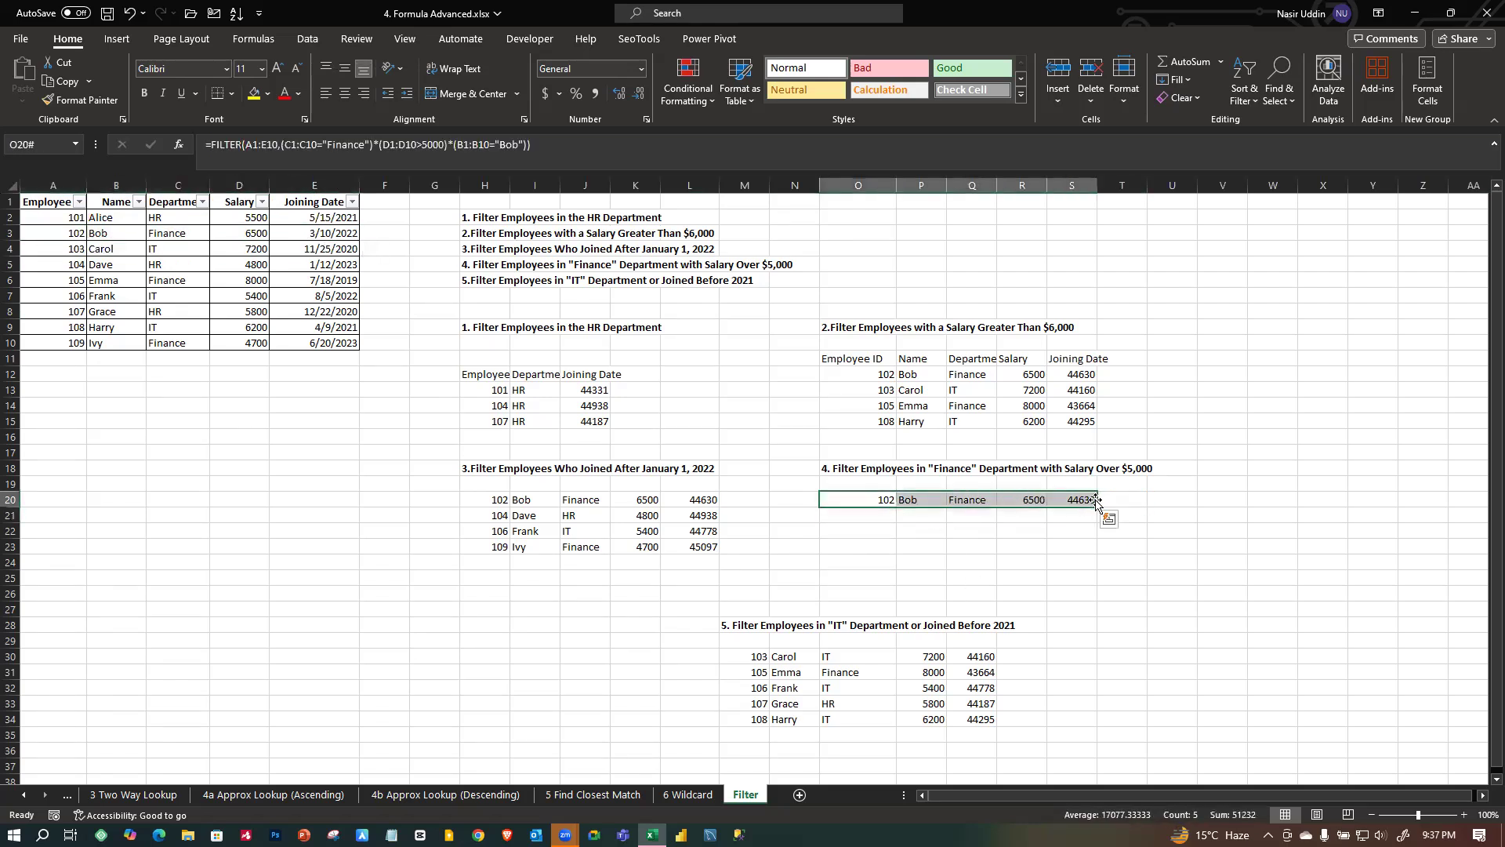
left_click(957, 545)
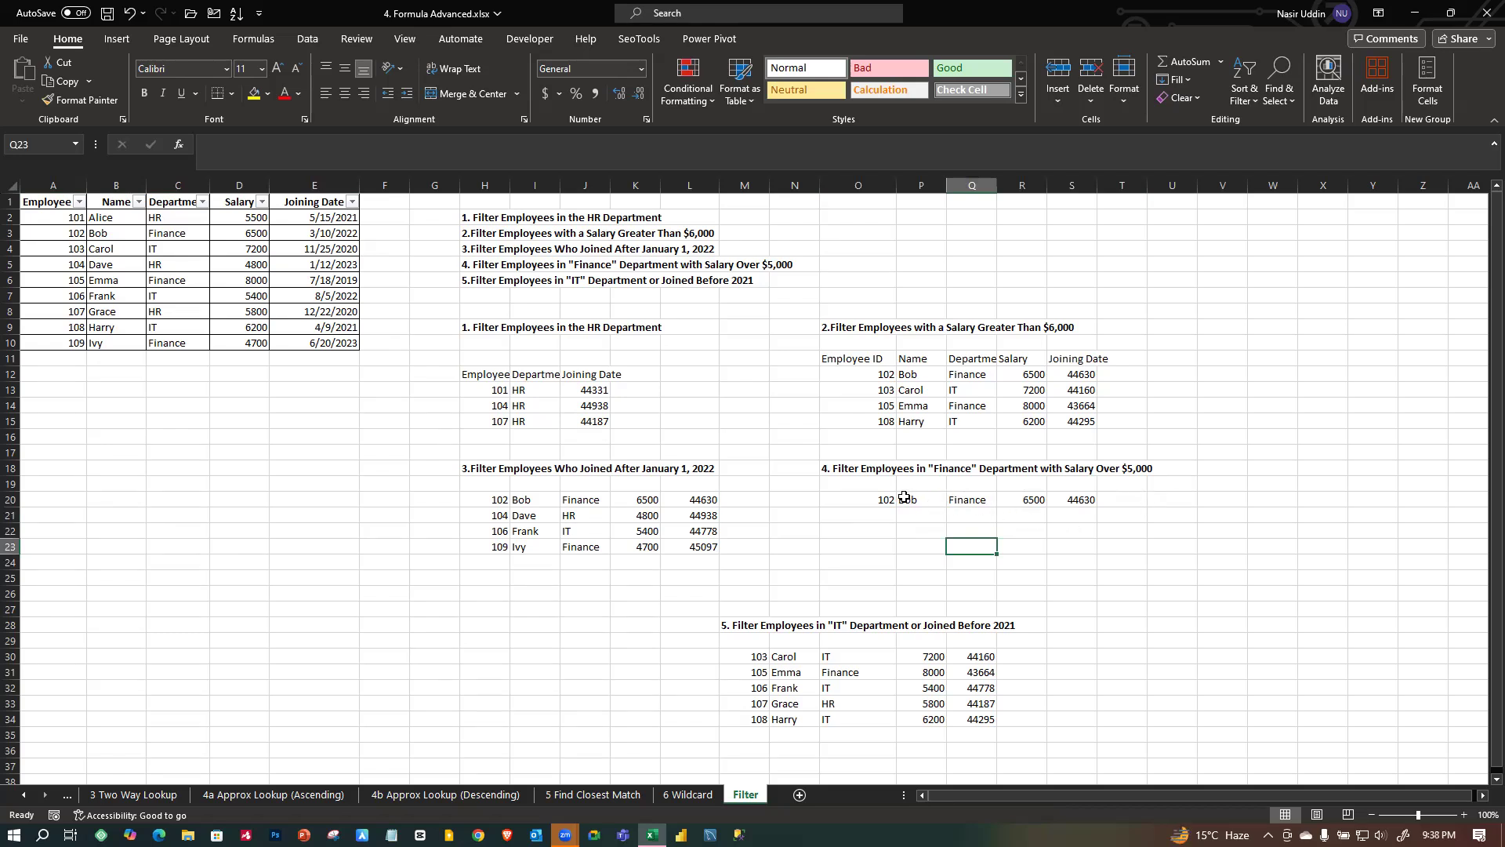
left_click(865, 497)
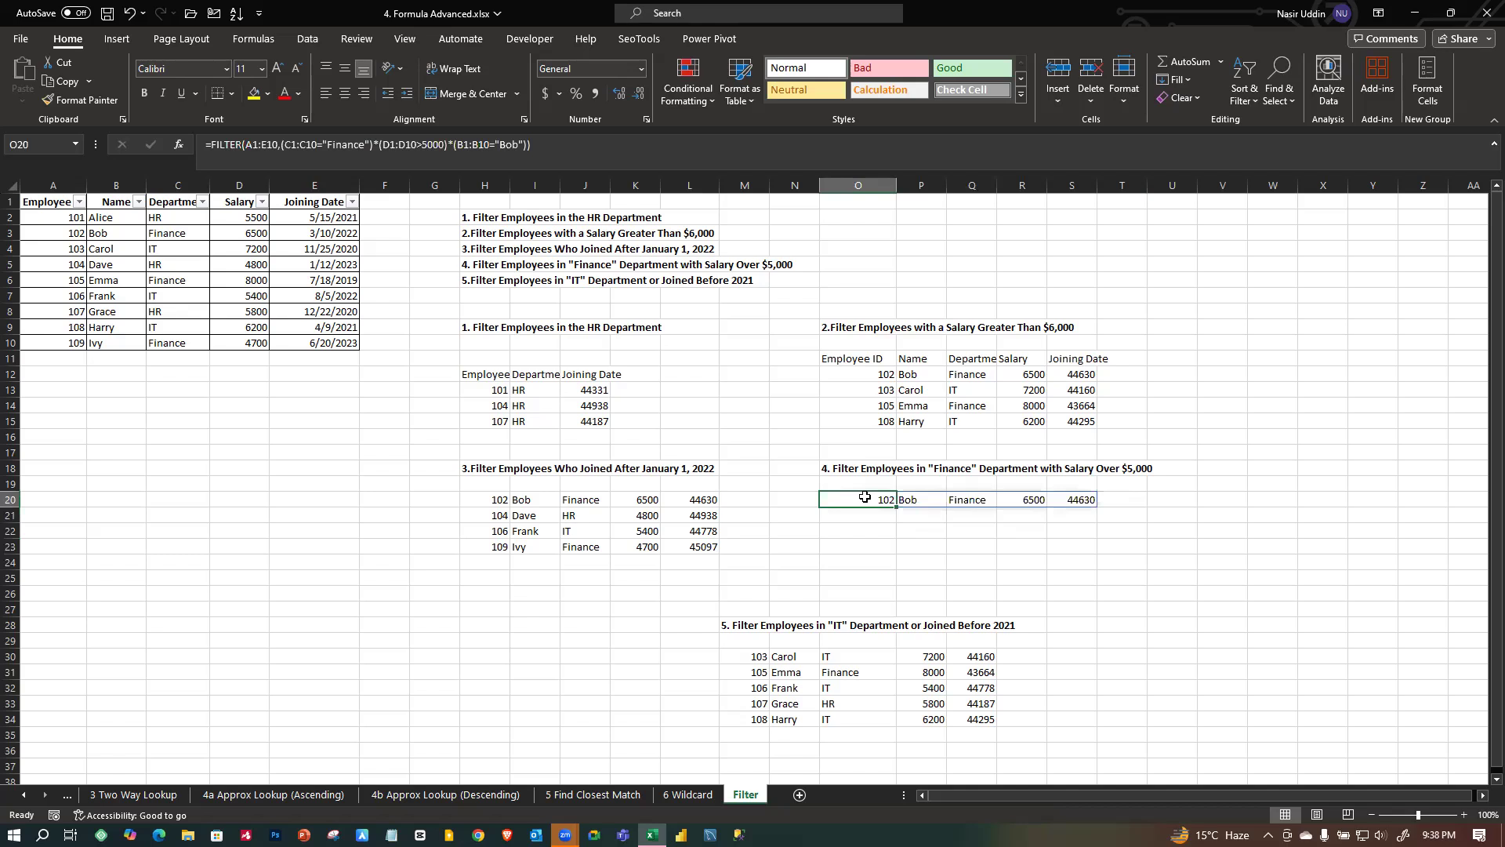
Examine how the M30 FILTER formula joins the IT department and joined-before-2021 conditions.
scroll(1019, 596, "down", 3)
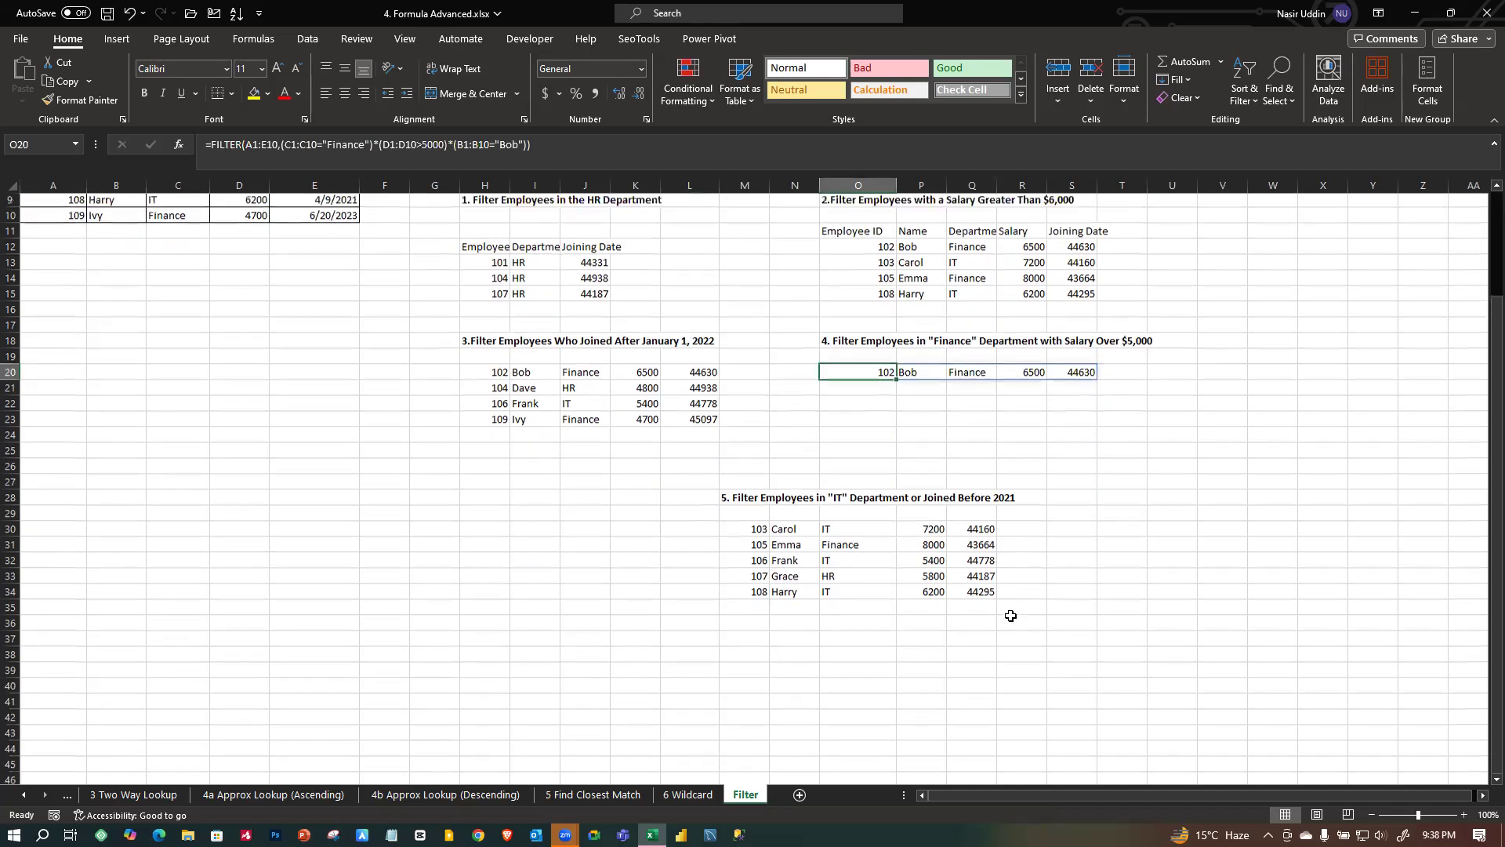
scroll(980, 596, "up", 3)
scroll(796, 638, "down", 3)
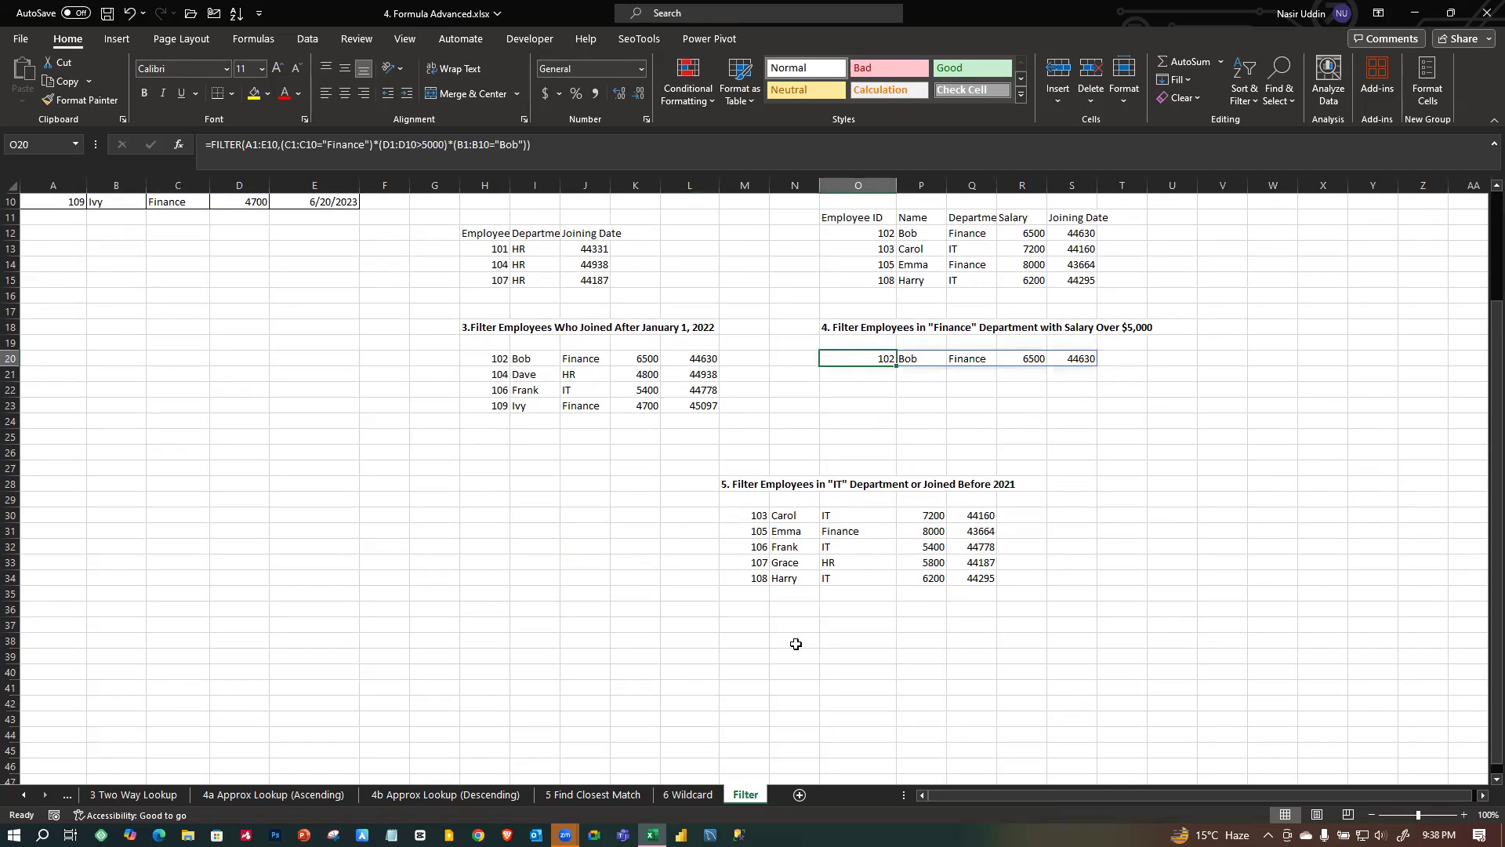
double_click(752, 520)
left_click(863, 515)
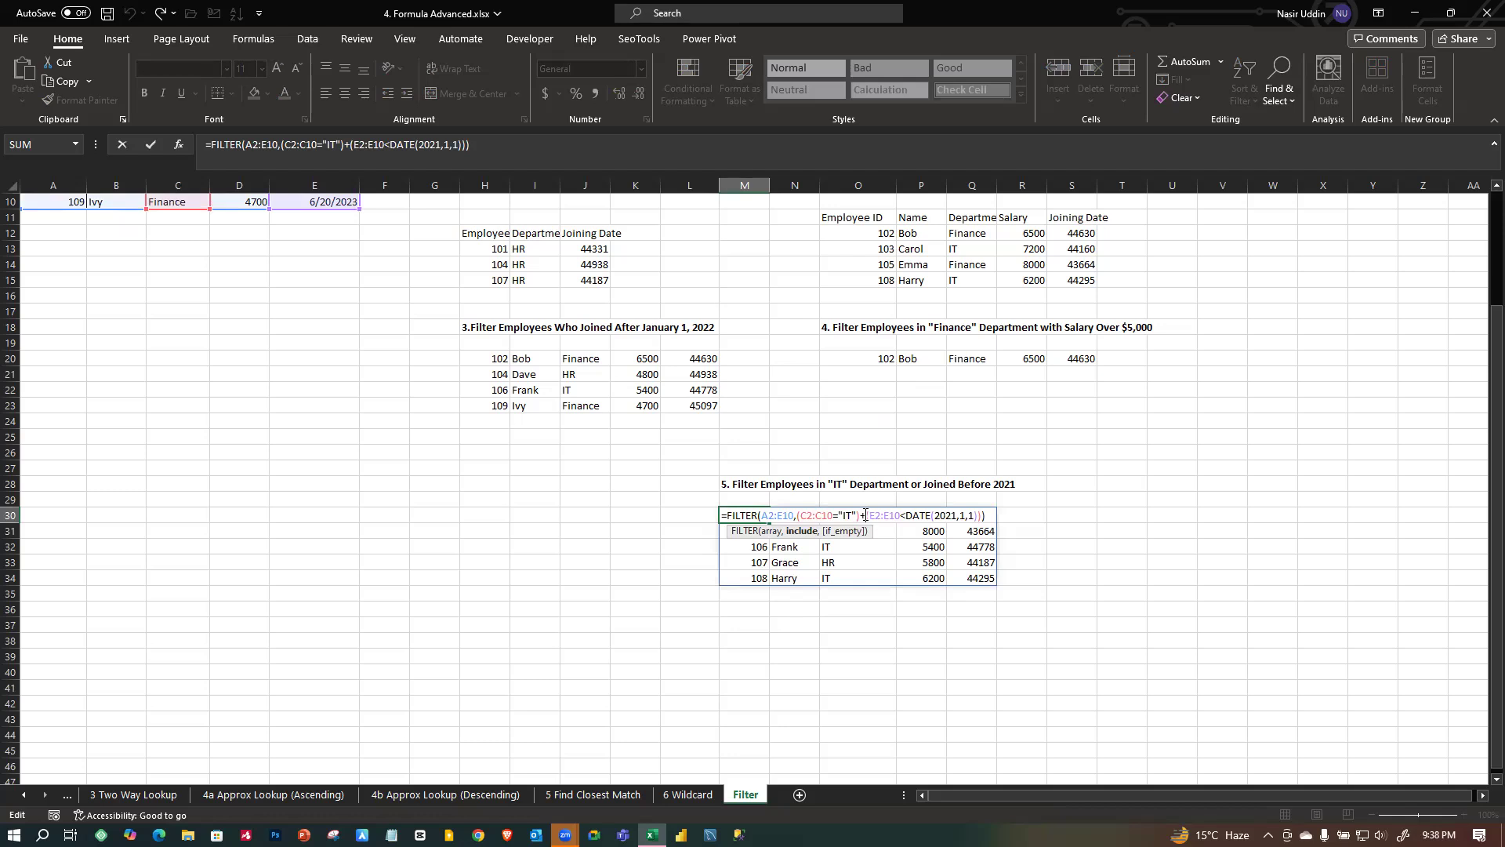
left_click(1190, 454)
left_click(130, 16)
key("Return")
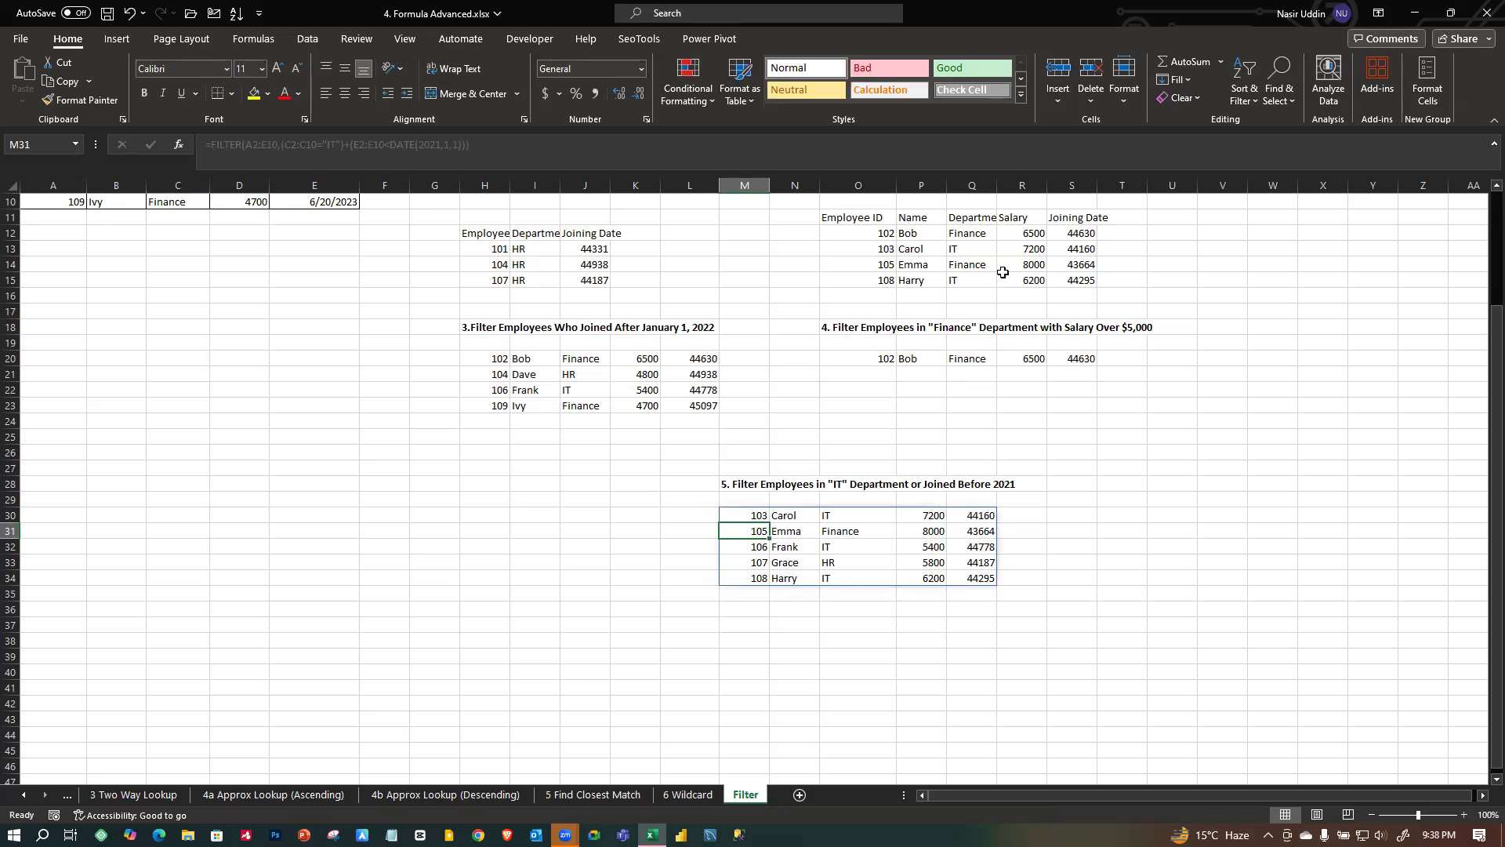
Replace both multiplication operators between the three conditions of the O20 FILTER formula with +, giving OR logic.
double_click(874, 358)
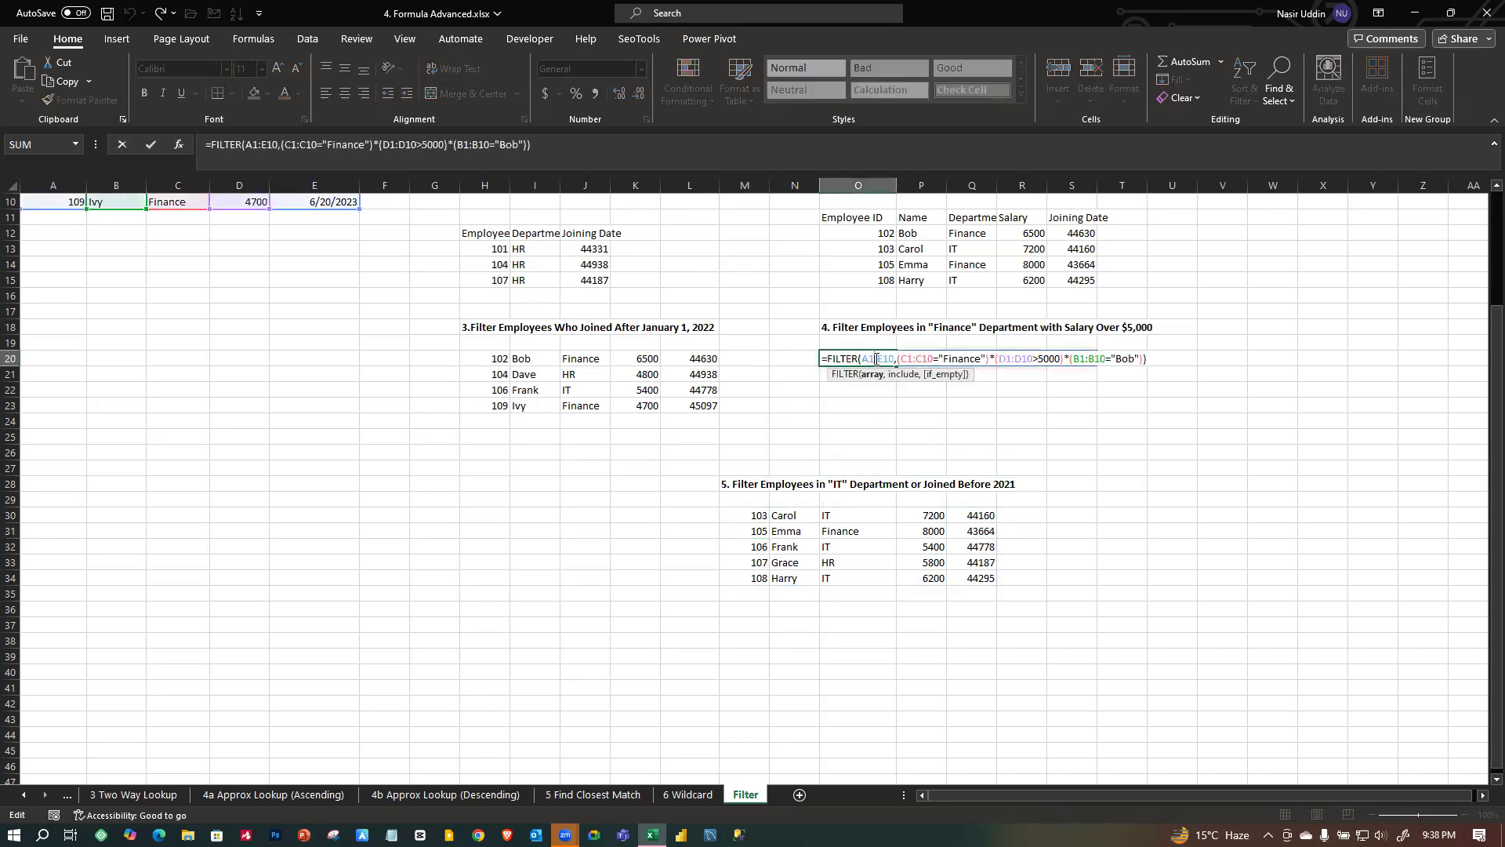
left_click(994, 358)
key("BackSpace")
type("+")
left_click(1069, 358)
key("BackSpace")
type("+")
scroll(120, 256, "up", 2)
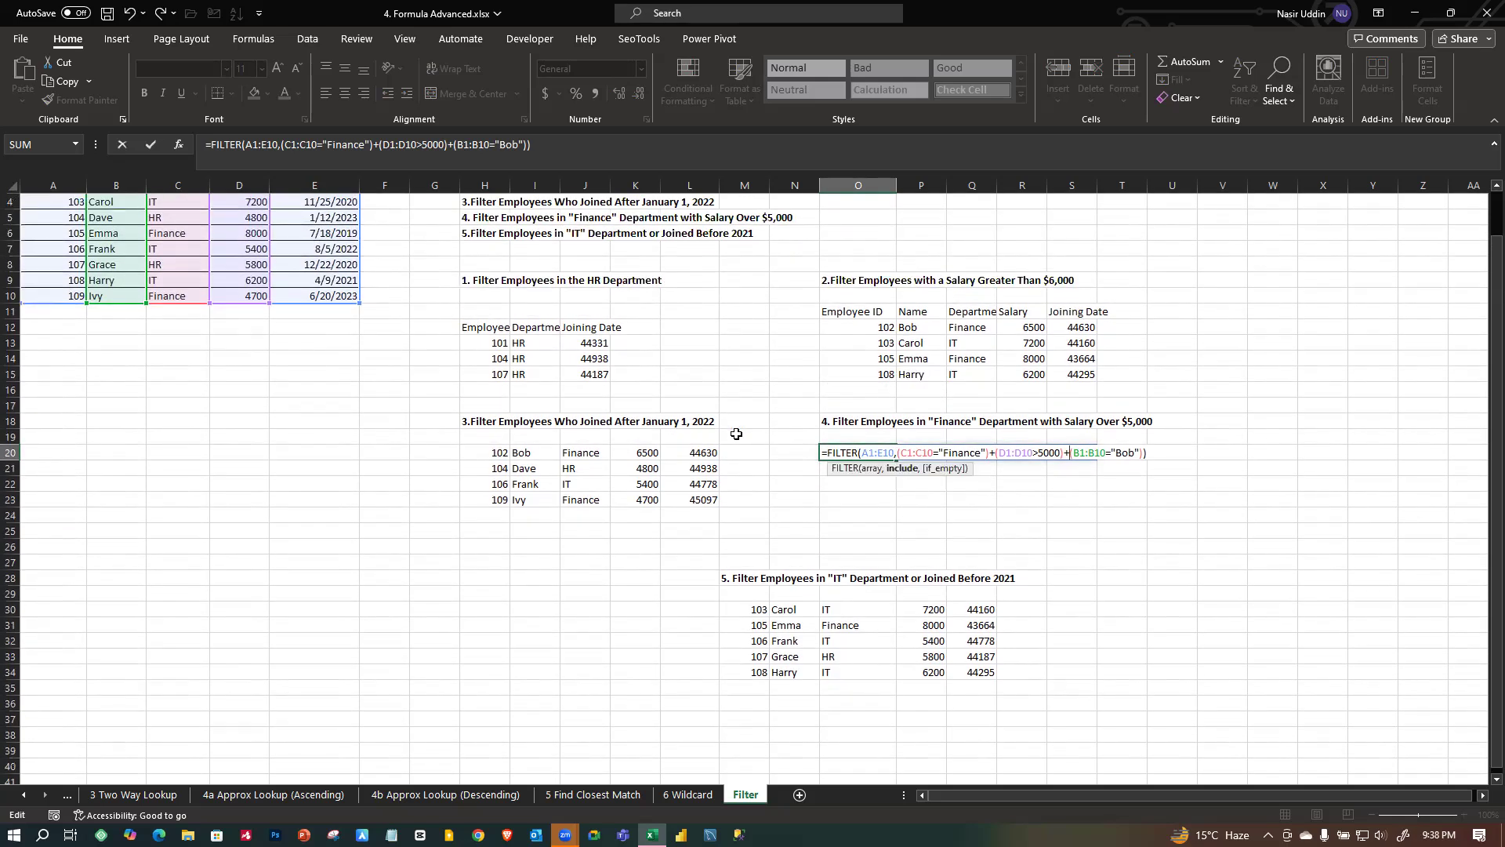
key("Return")
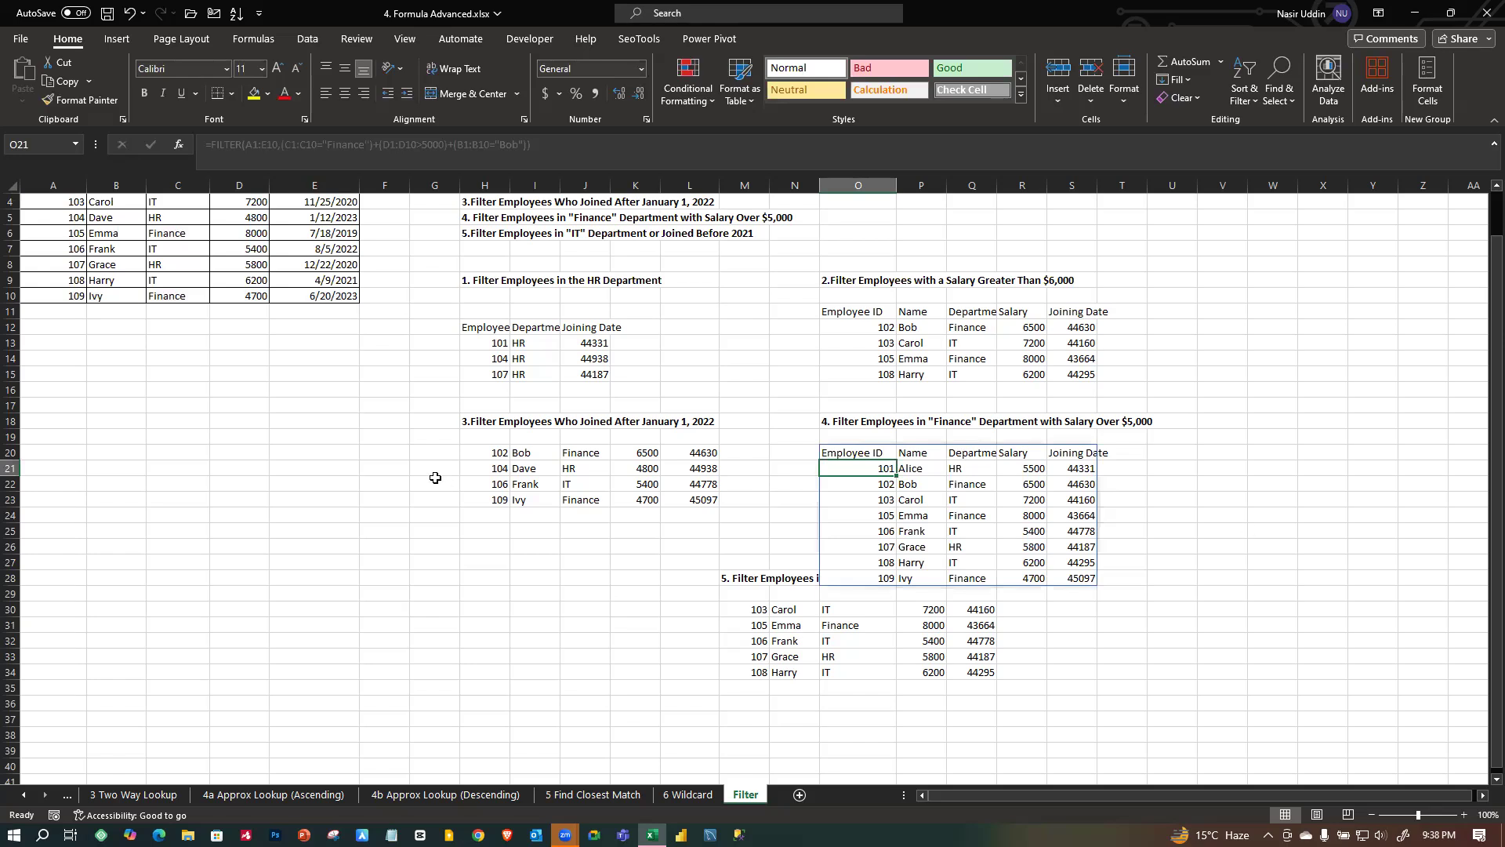
Try to clear the spilled employee ID in O21 of the section 4 results.
scroll(1058, 510, "up", 1)
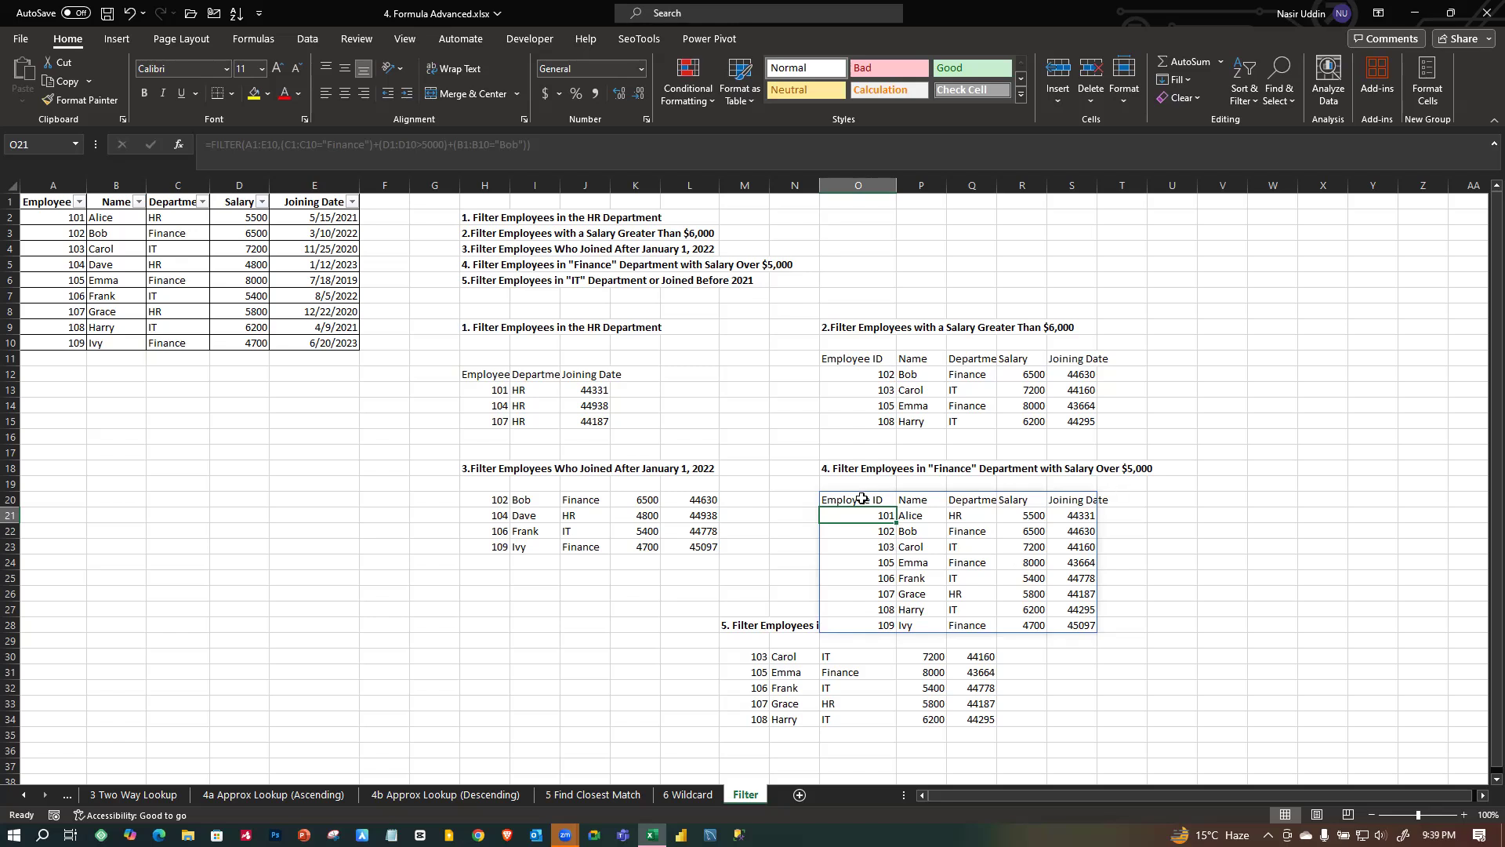
key("BackSpace")
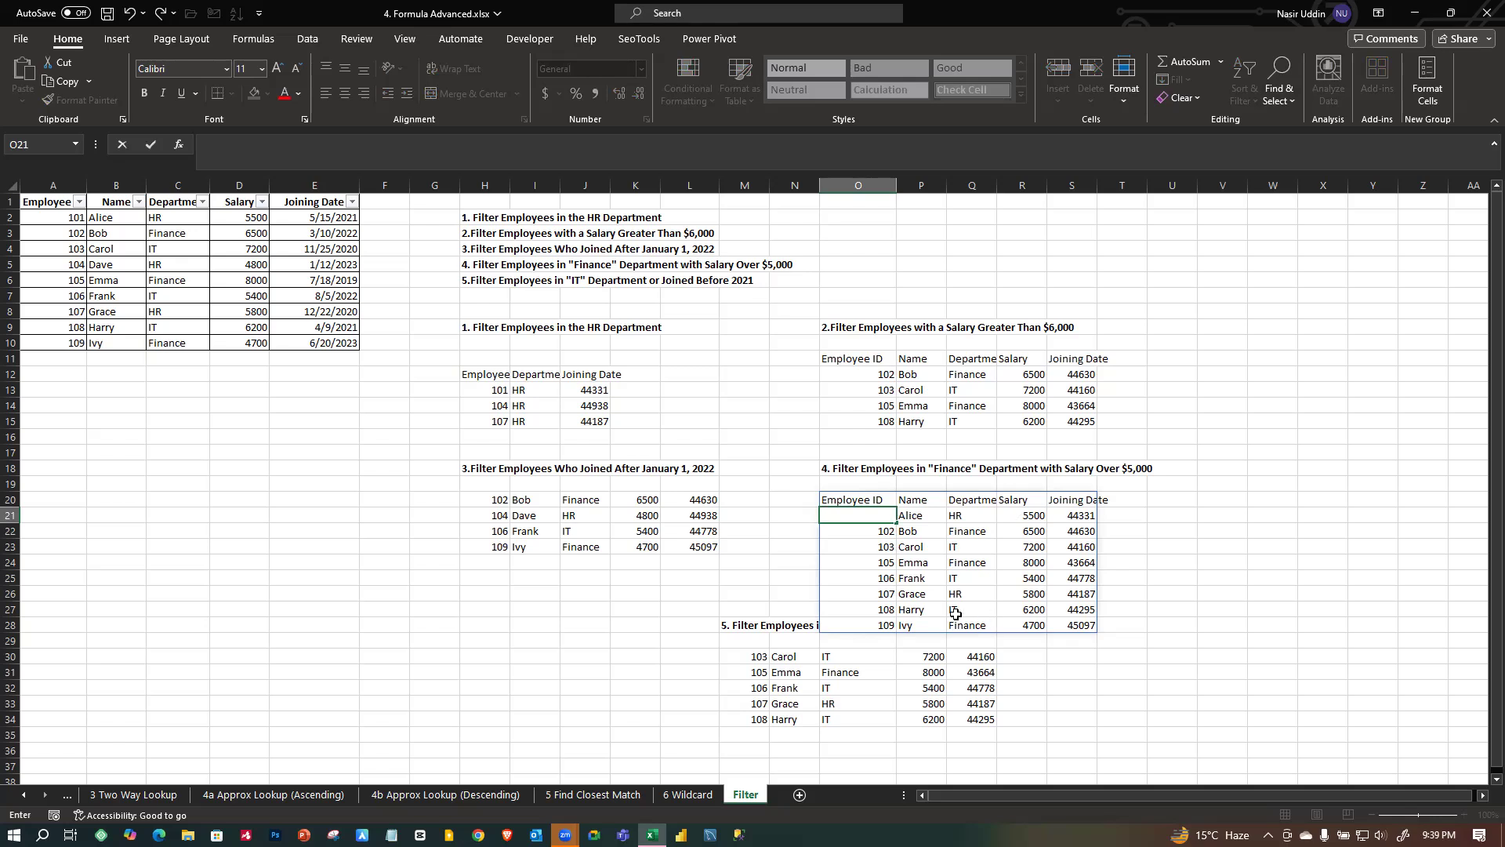
key("Return")
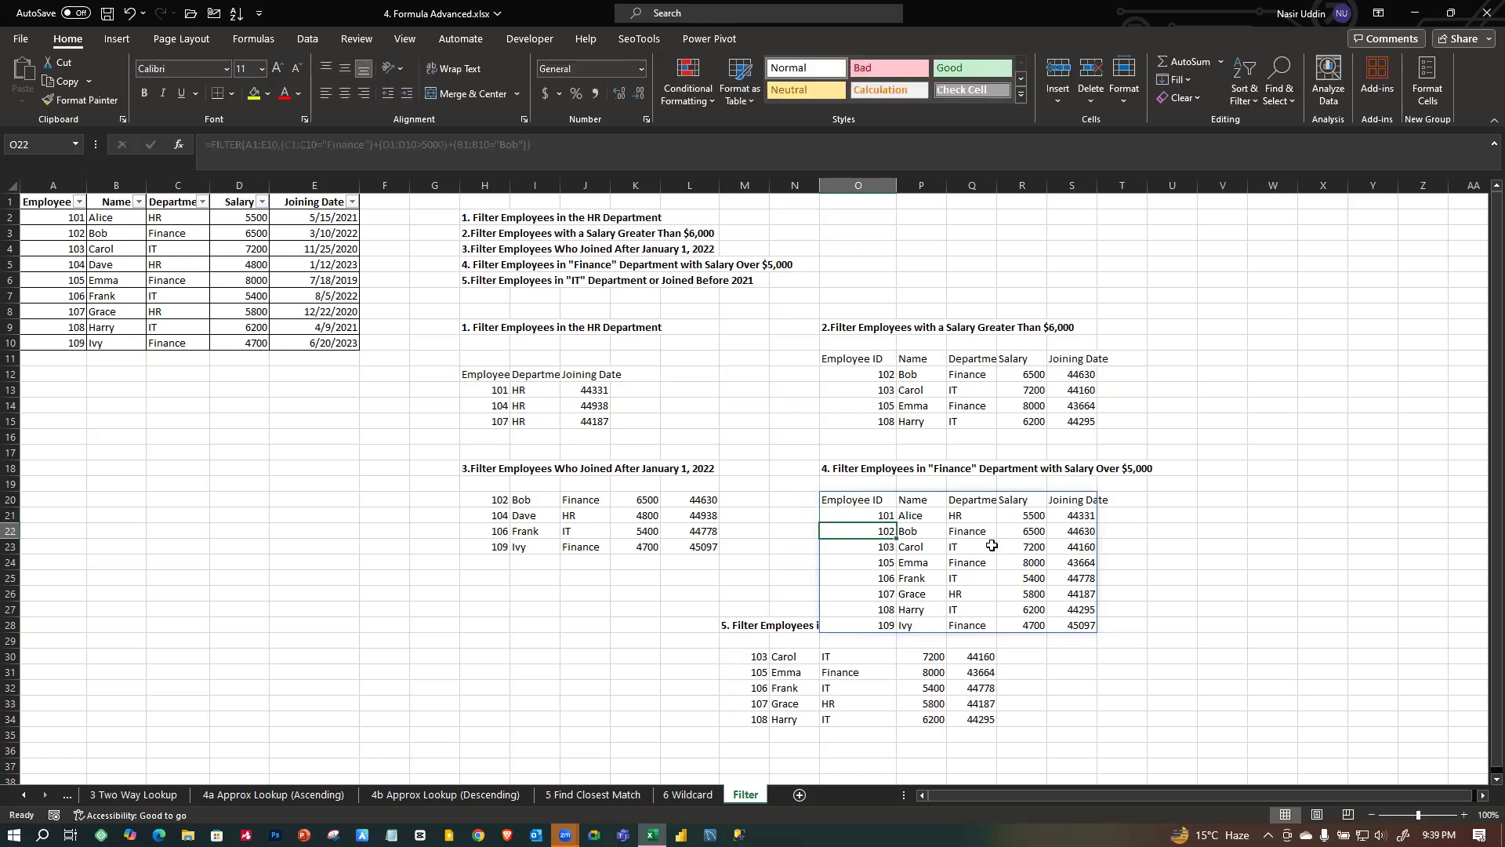
left_click(1201, 530)
left_click(864, 522)
left_click(1180, 516)
left_click(873, 511)
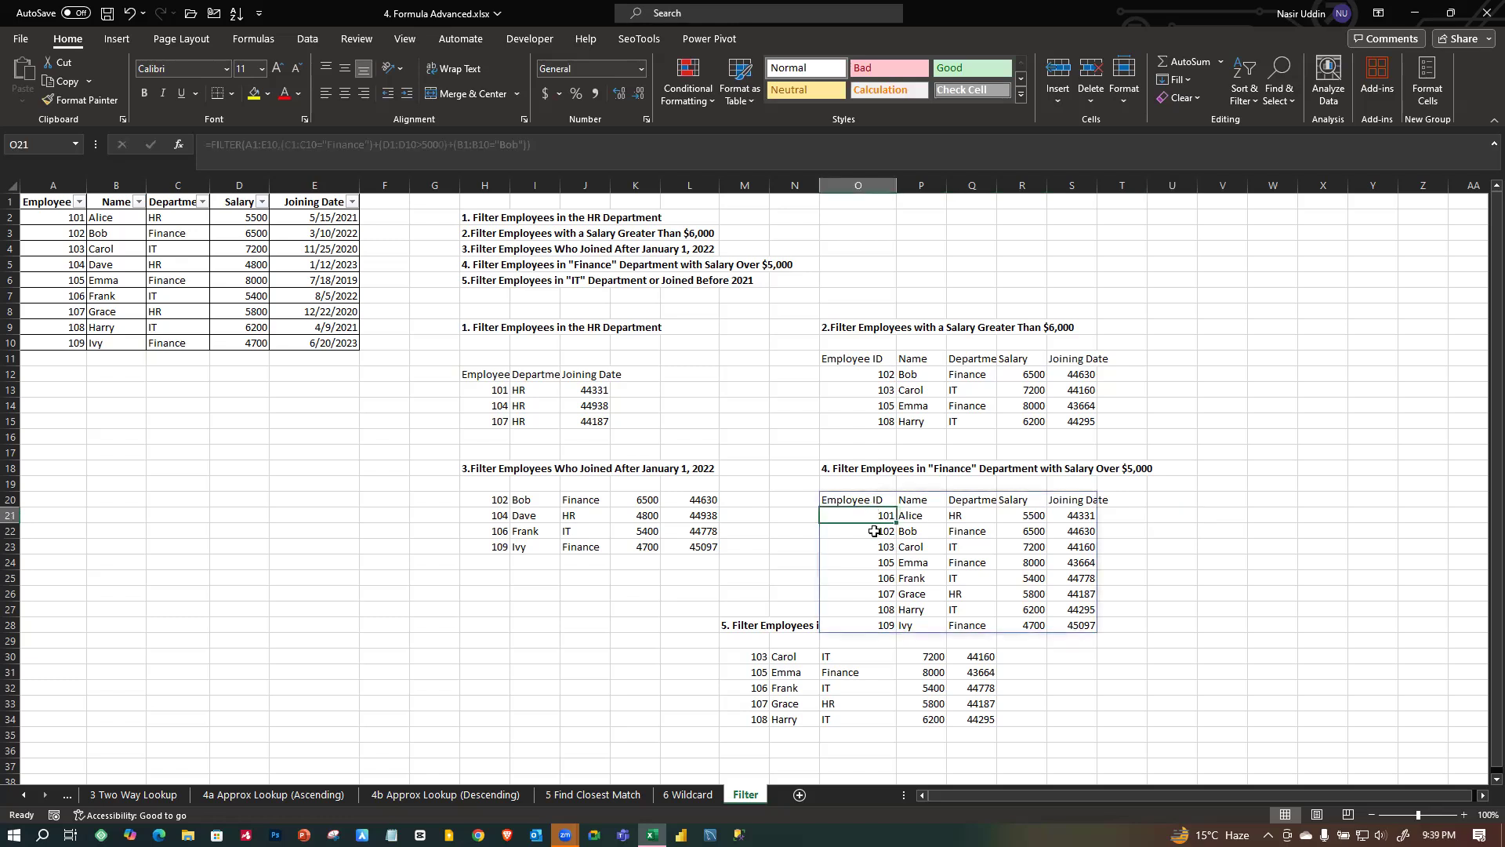
left_click(730, 663)
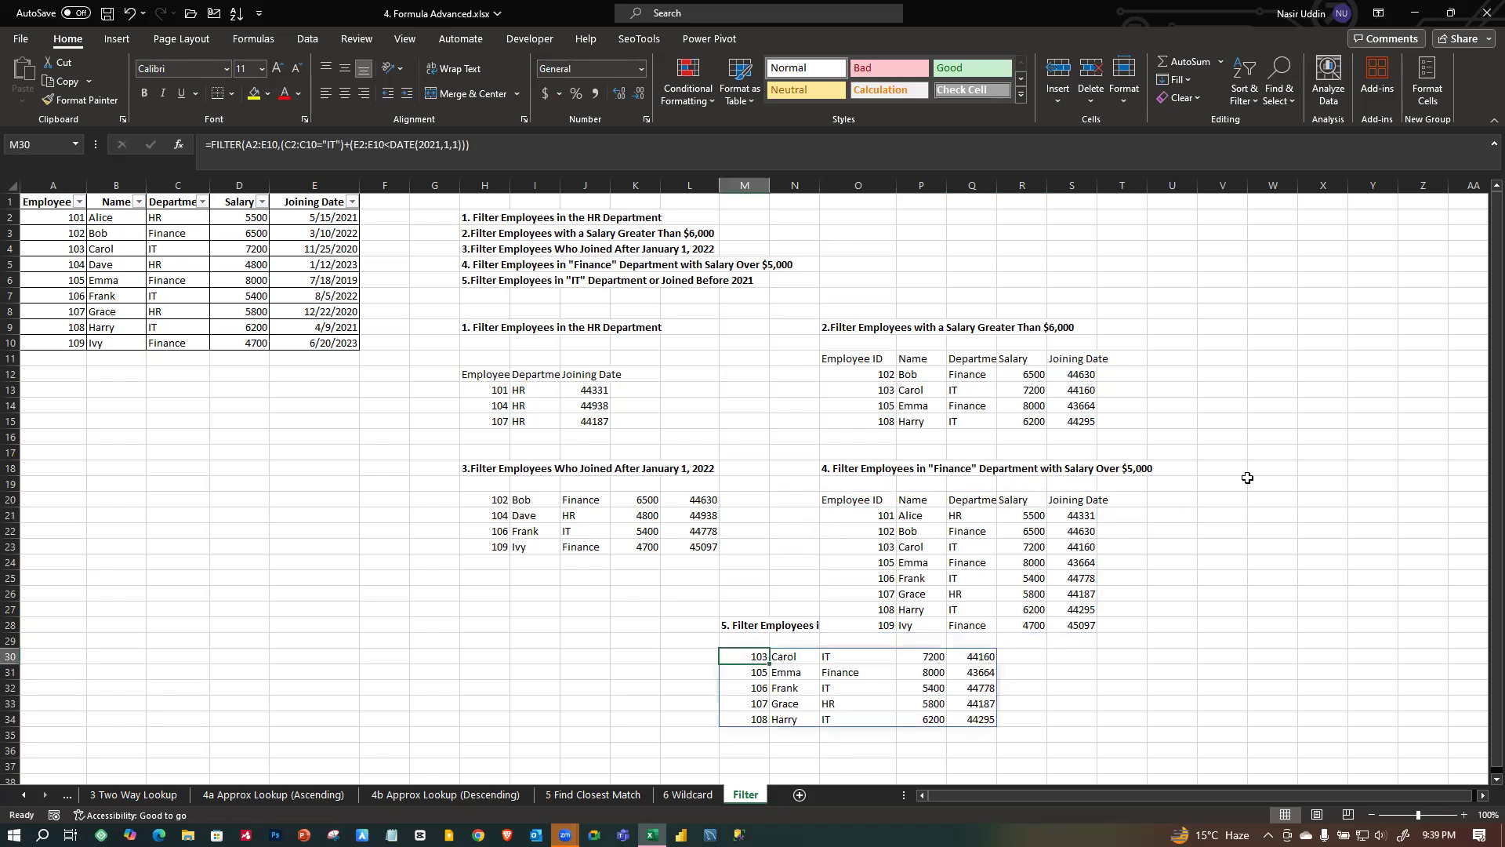
left_click(897, 519)
key("BackSpace")
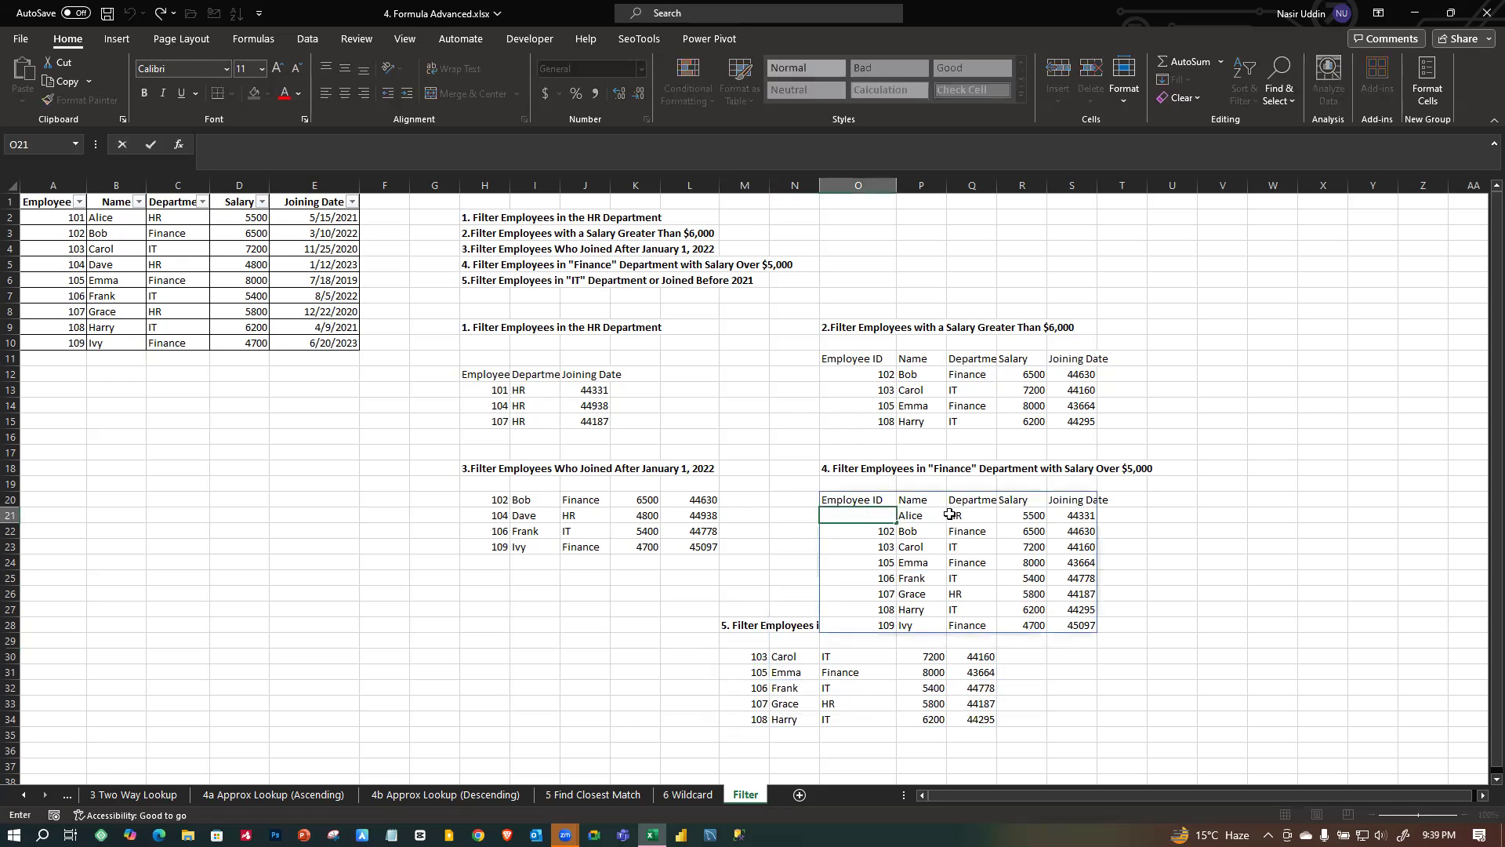
key("Escape")
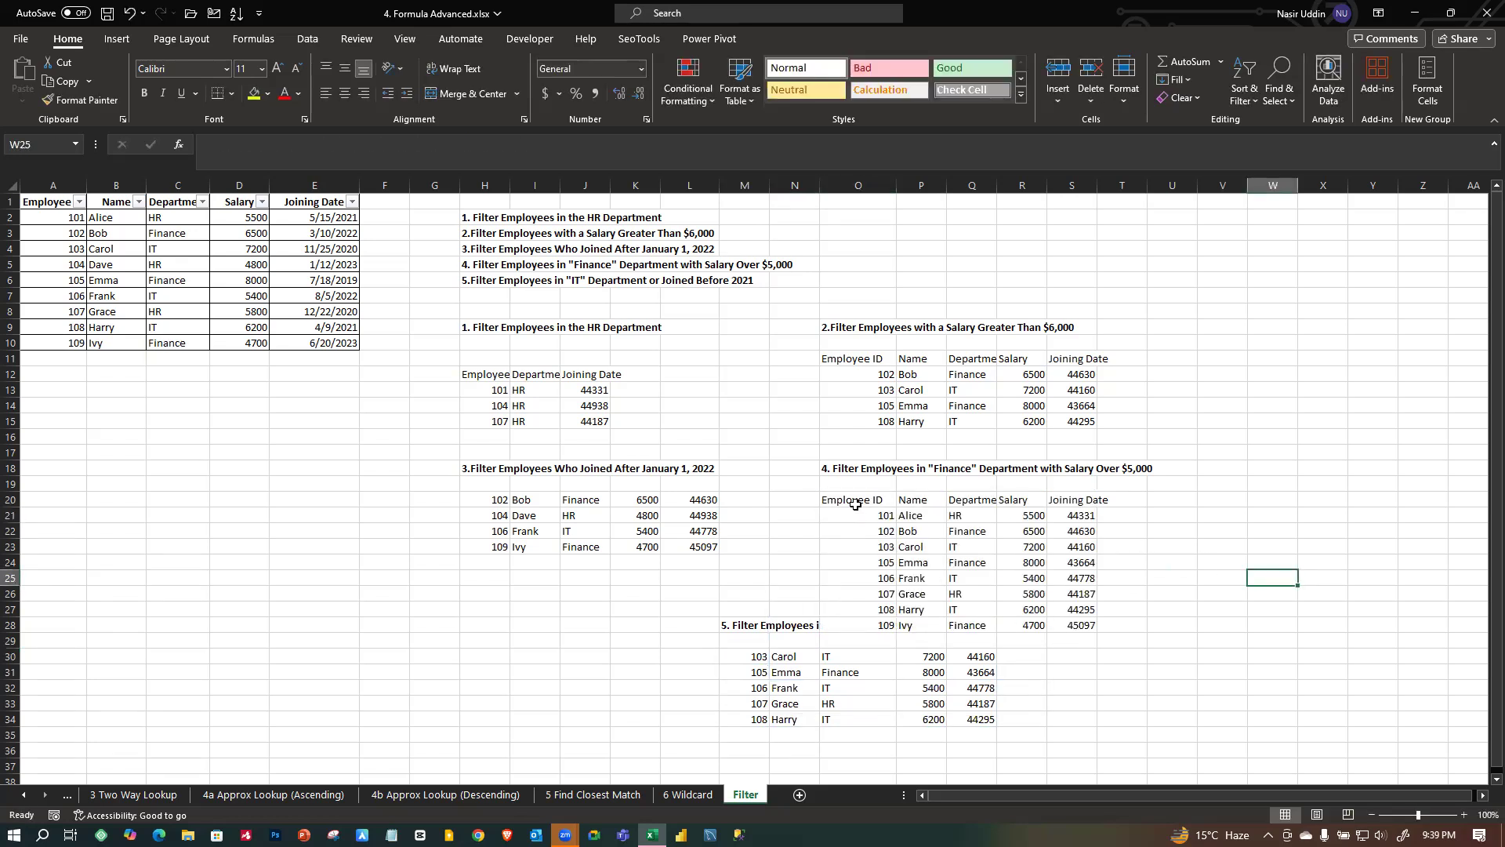
Change the O20 FILTER formula to join the Finance and salary >5000 conditions with *, grouped in parentheses before + and the name condition.
double_click(855, 502)
left_click(995, 499)
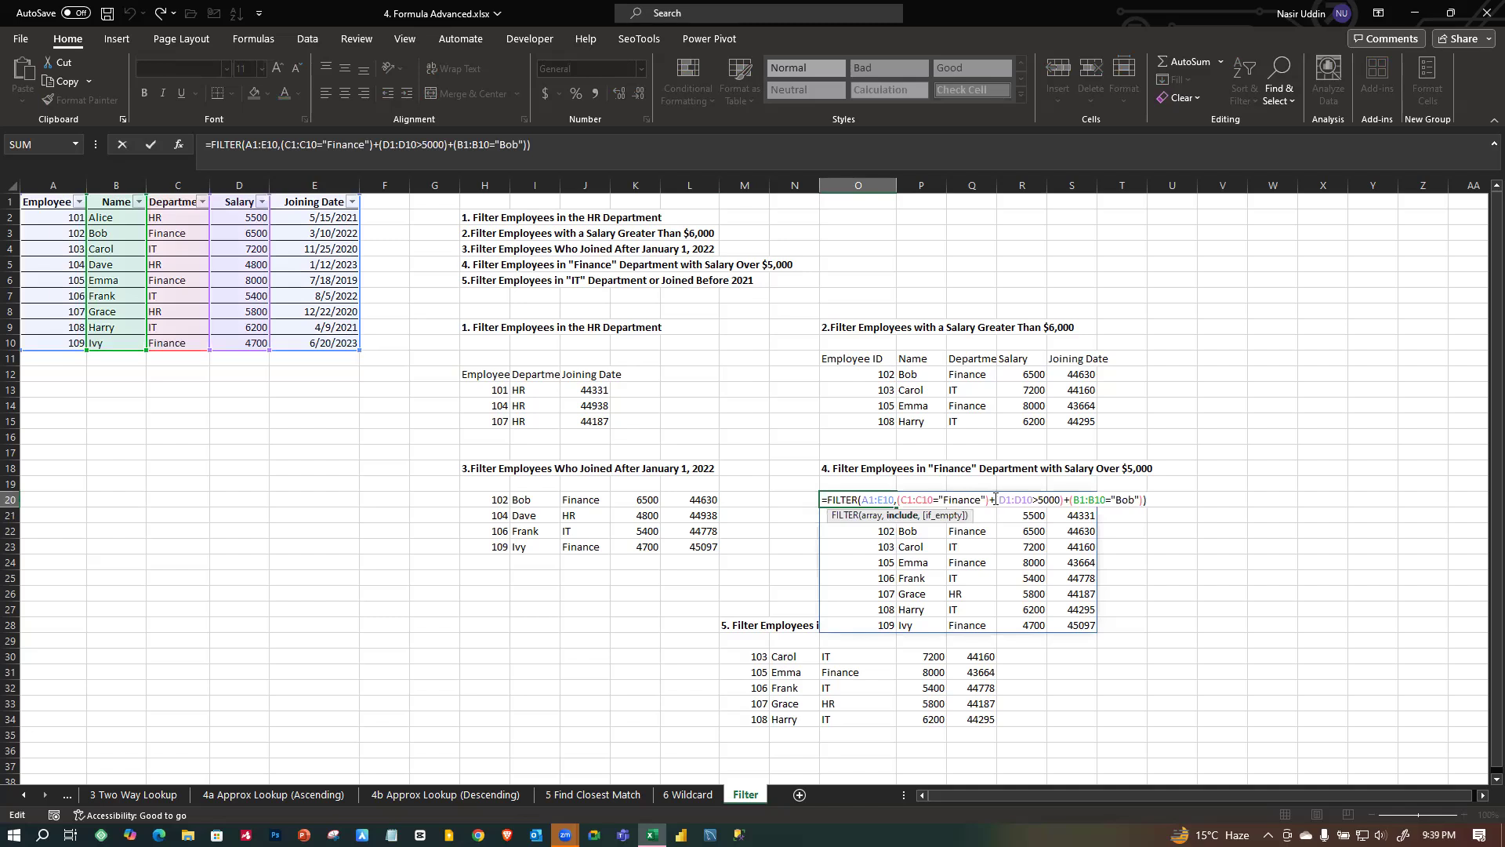
key("BackSpace")
type("*")
left_click(896, 501)
left_click(902, 500)
type("(")
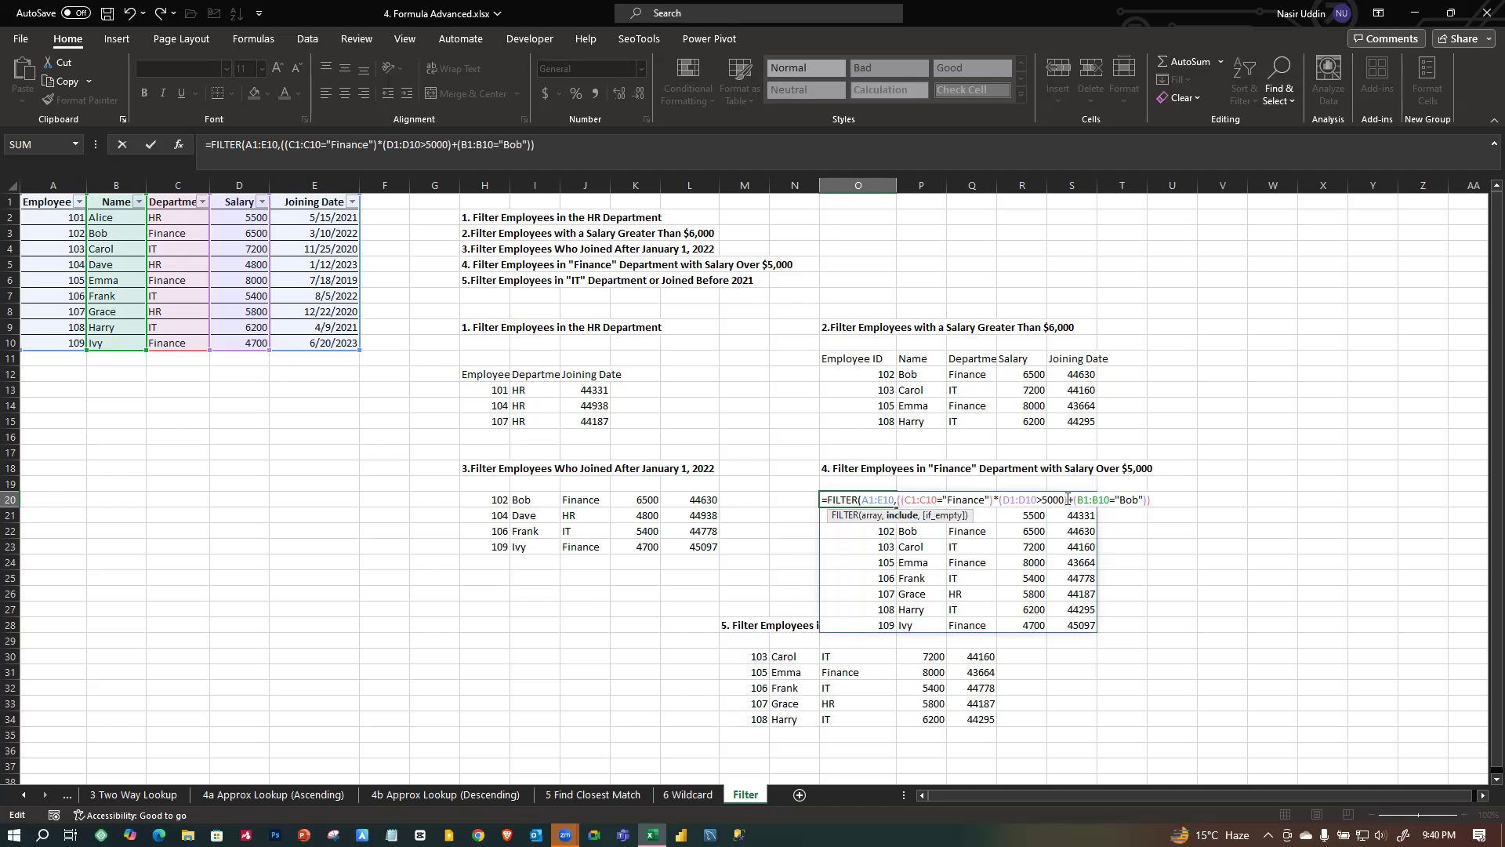
type(")")
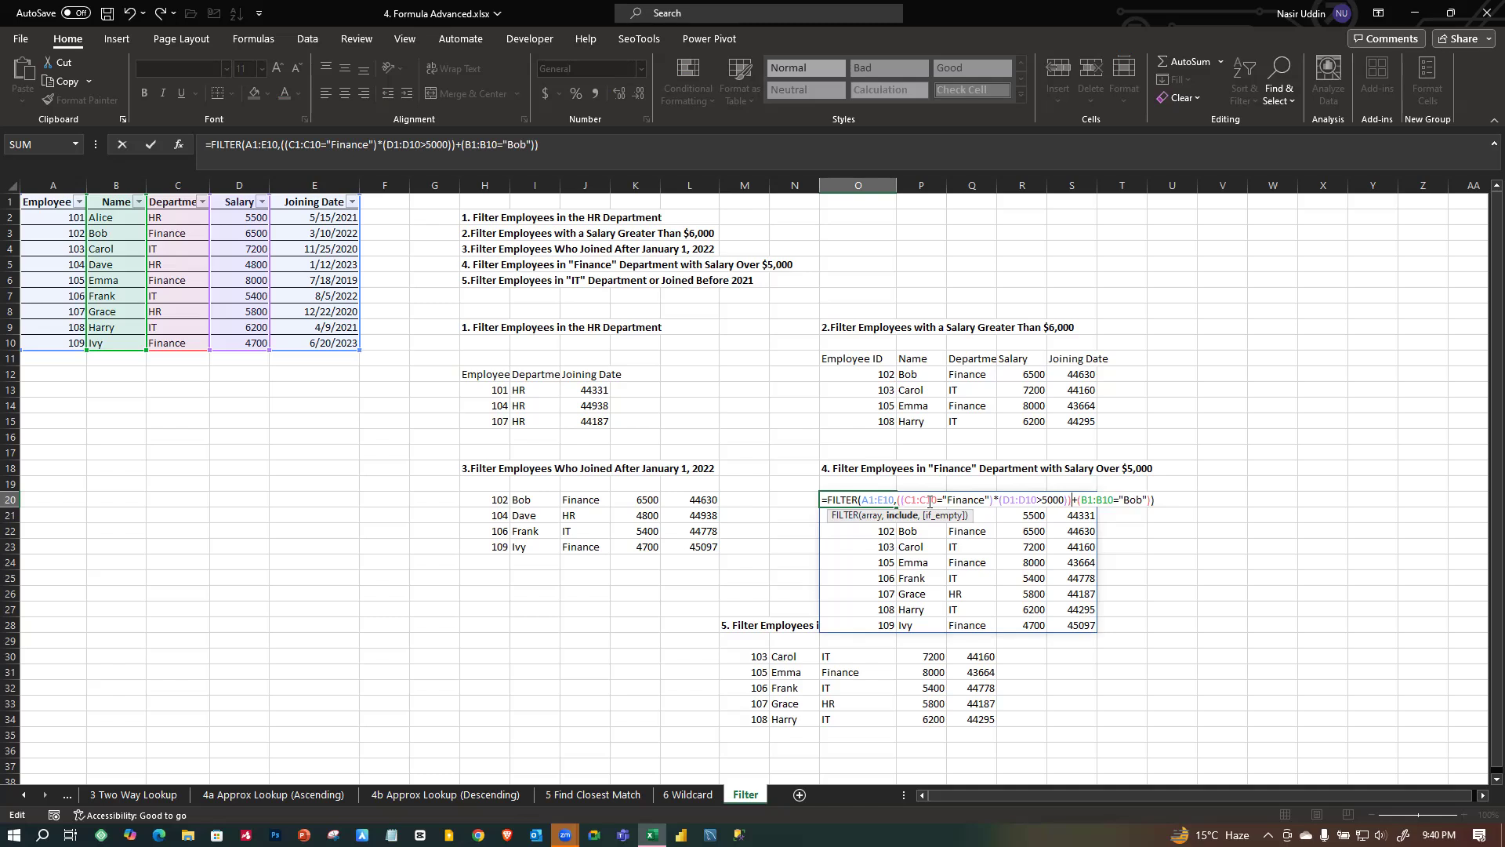
left_click_drag(903, 499, 1066, 500)
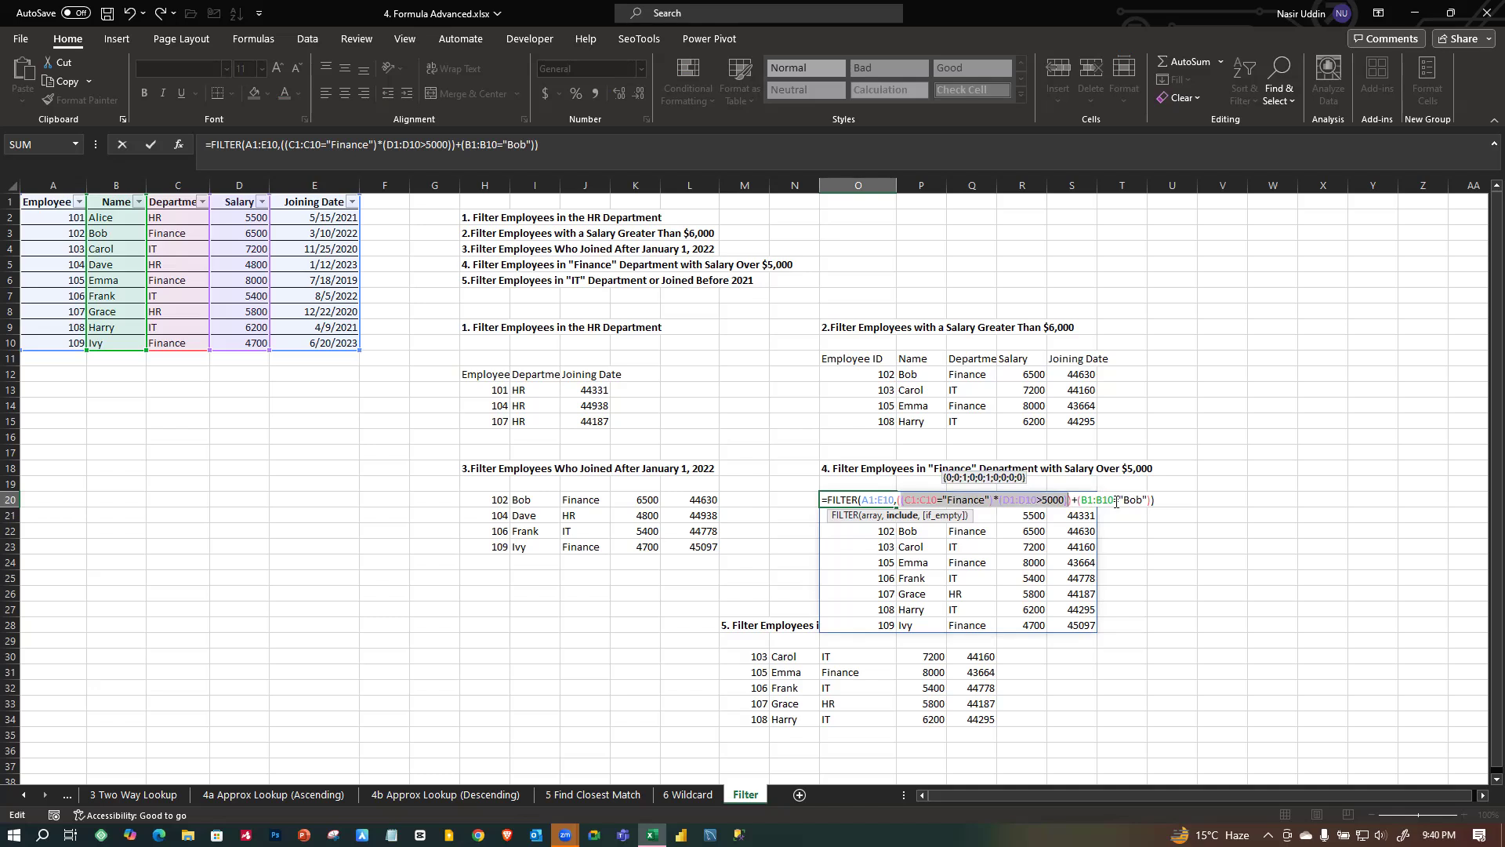
key("Return")
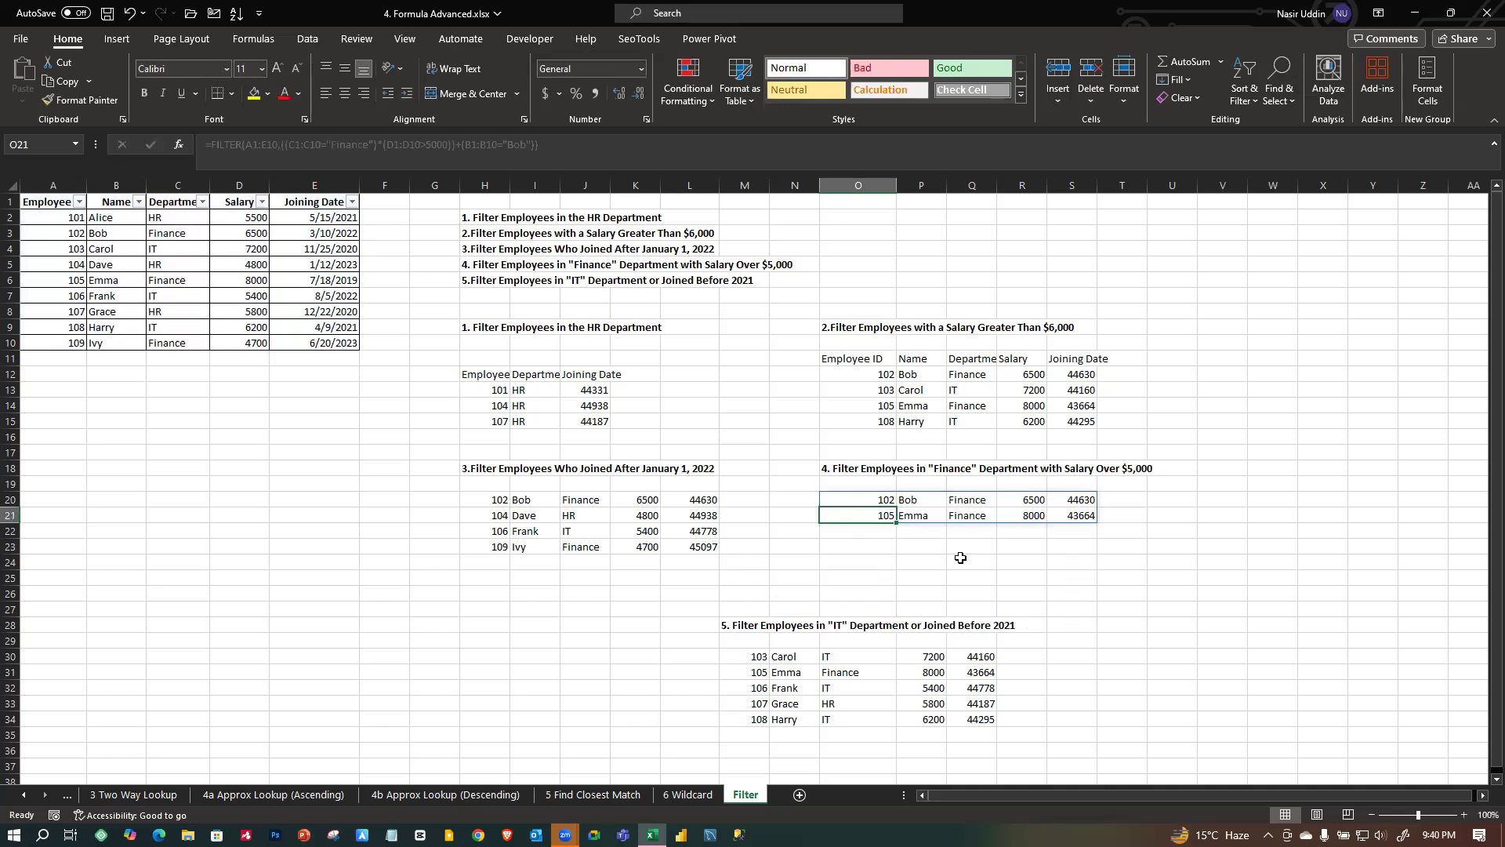
Check the department and salary values of the records in O20:S21 against the section 4 filter conditions.
left_click(875, 502)
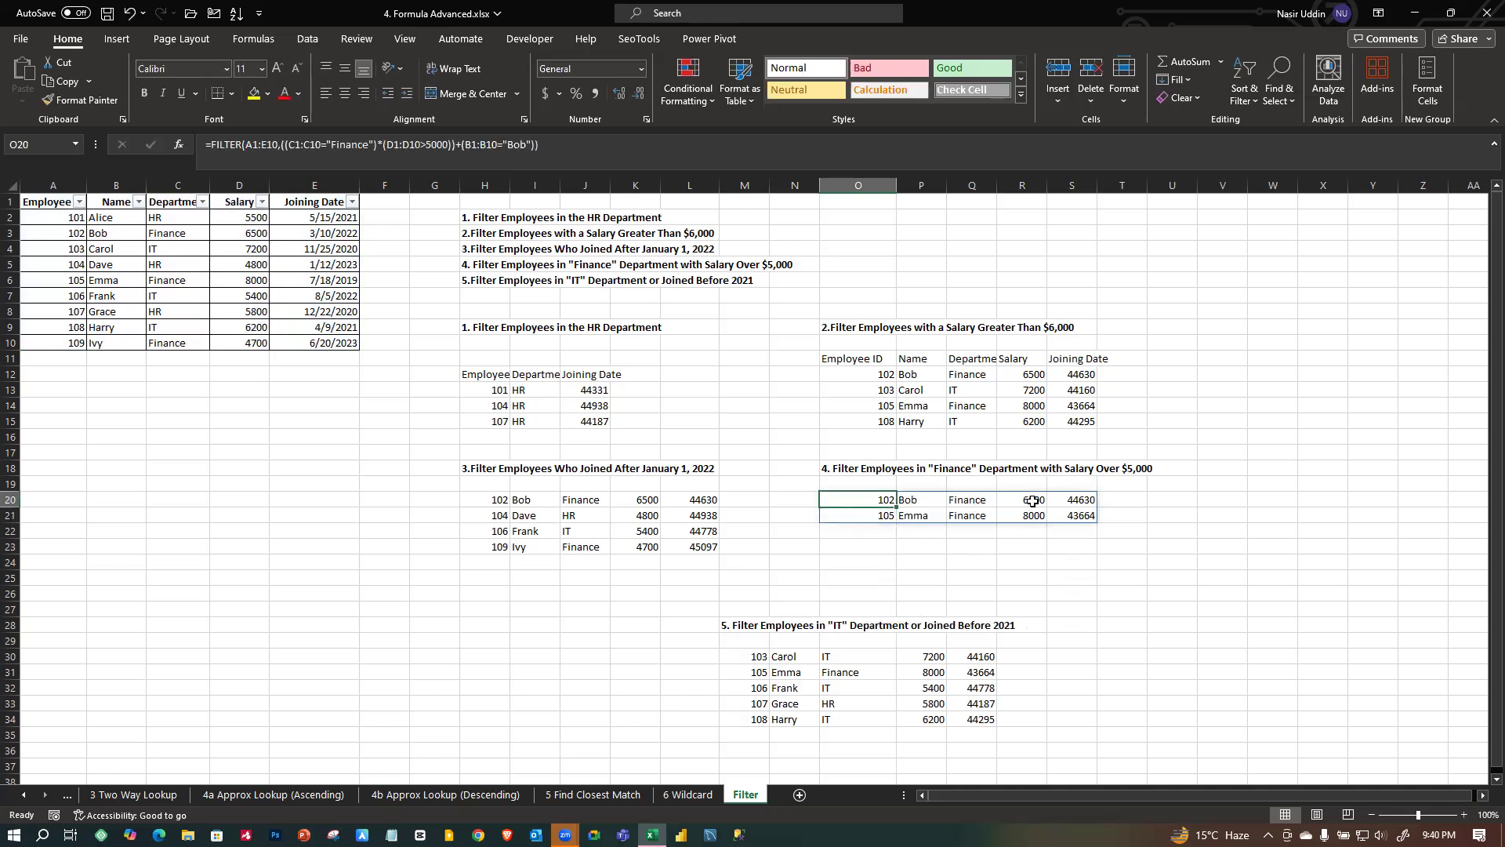
left_click(907, 519)
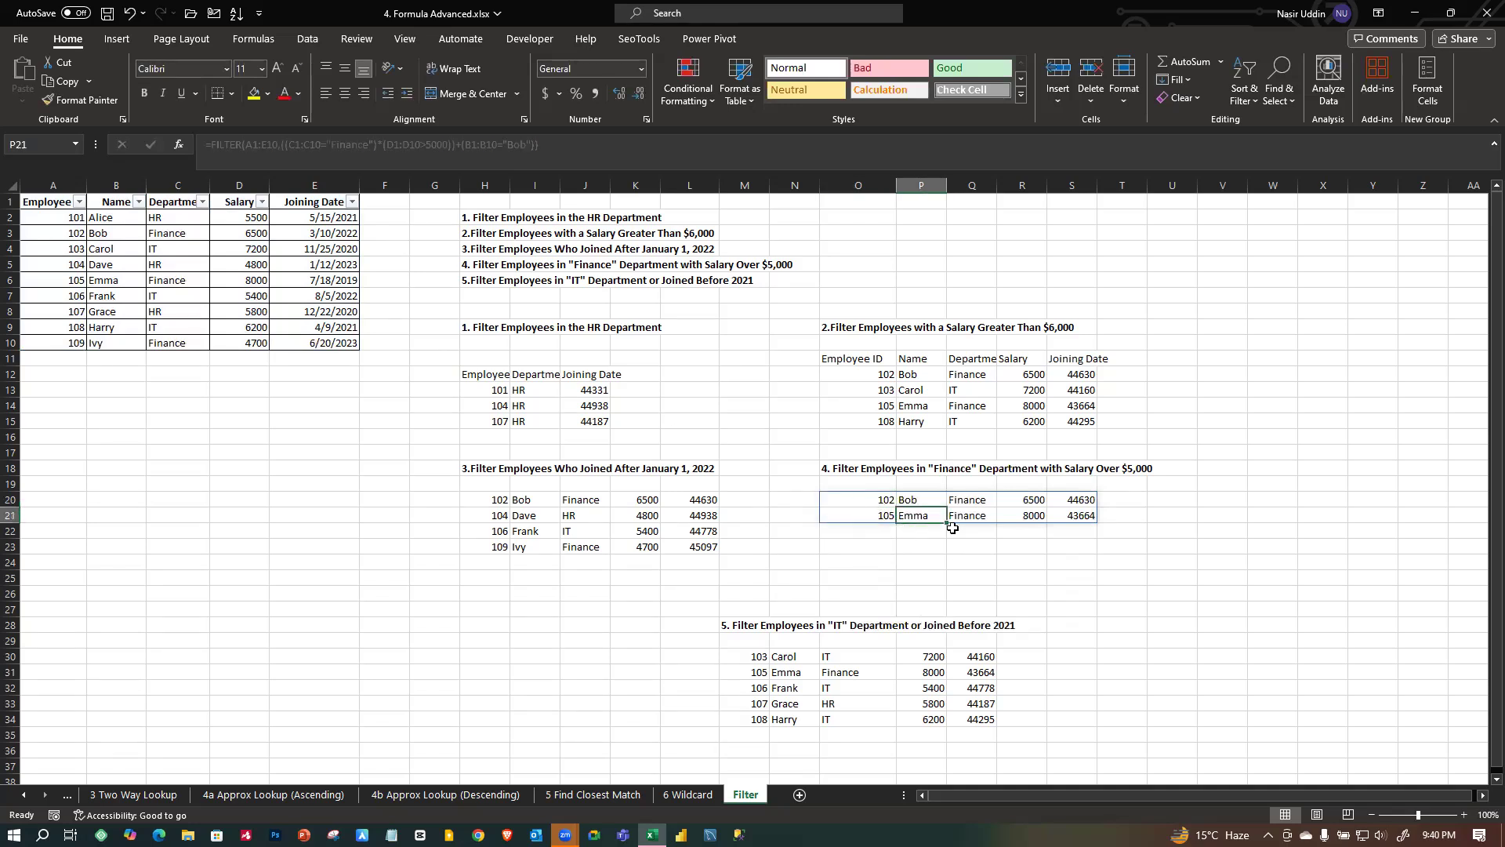
left_click(974, 536)
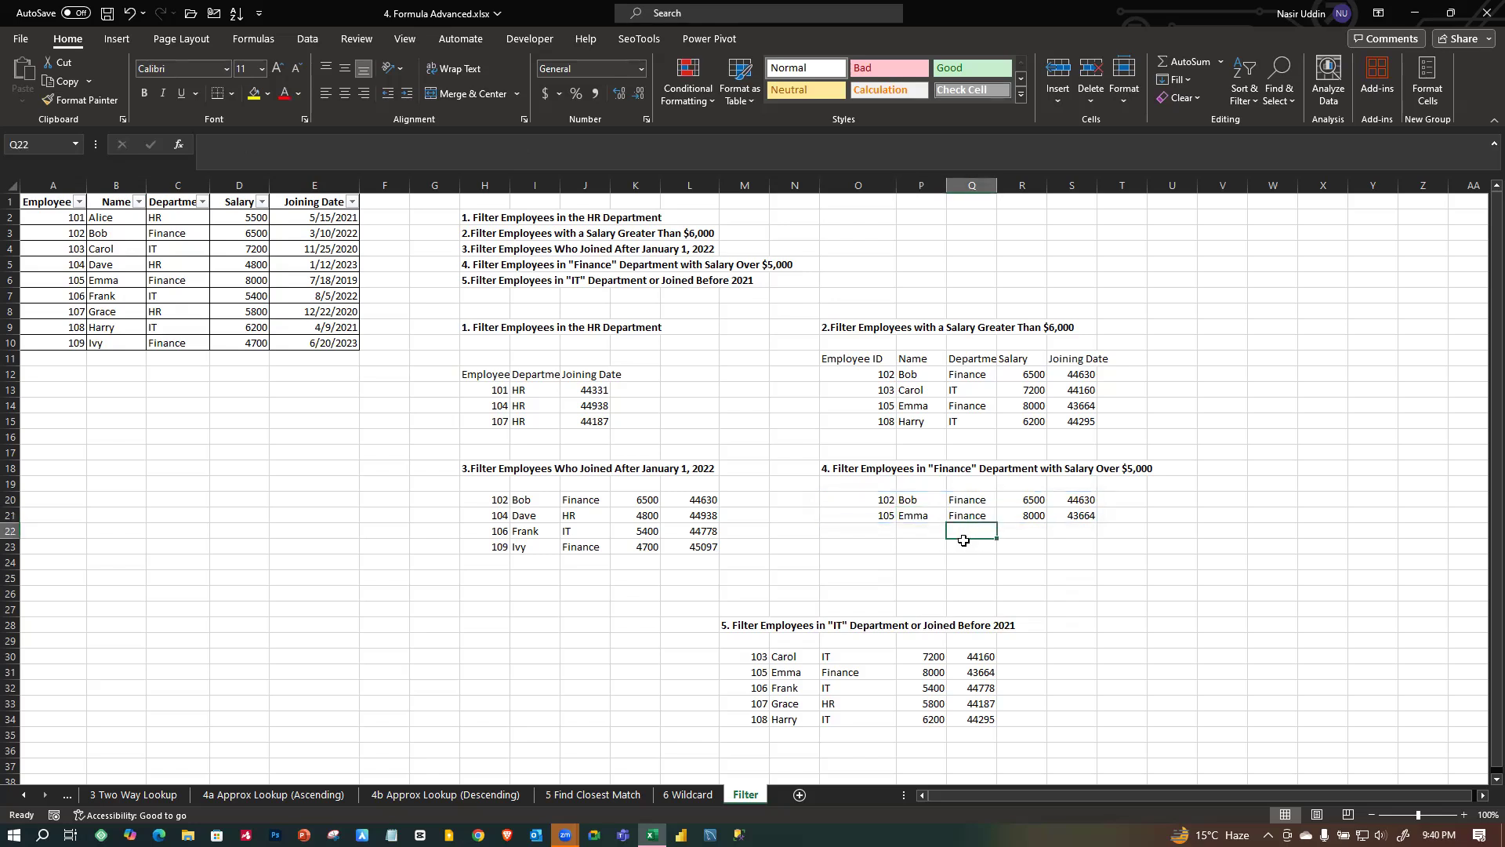
left_click(1028, 517)
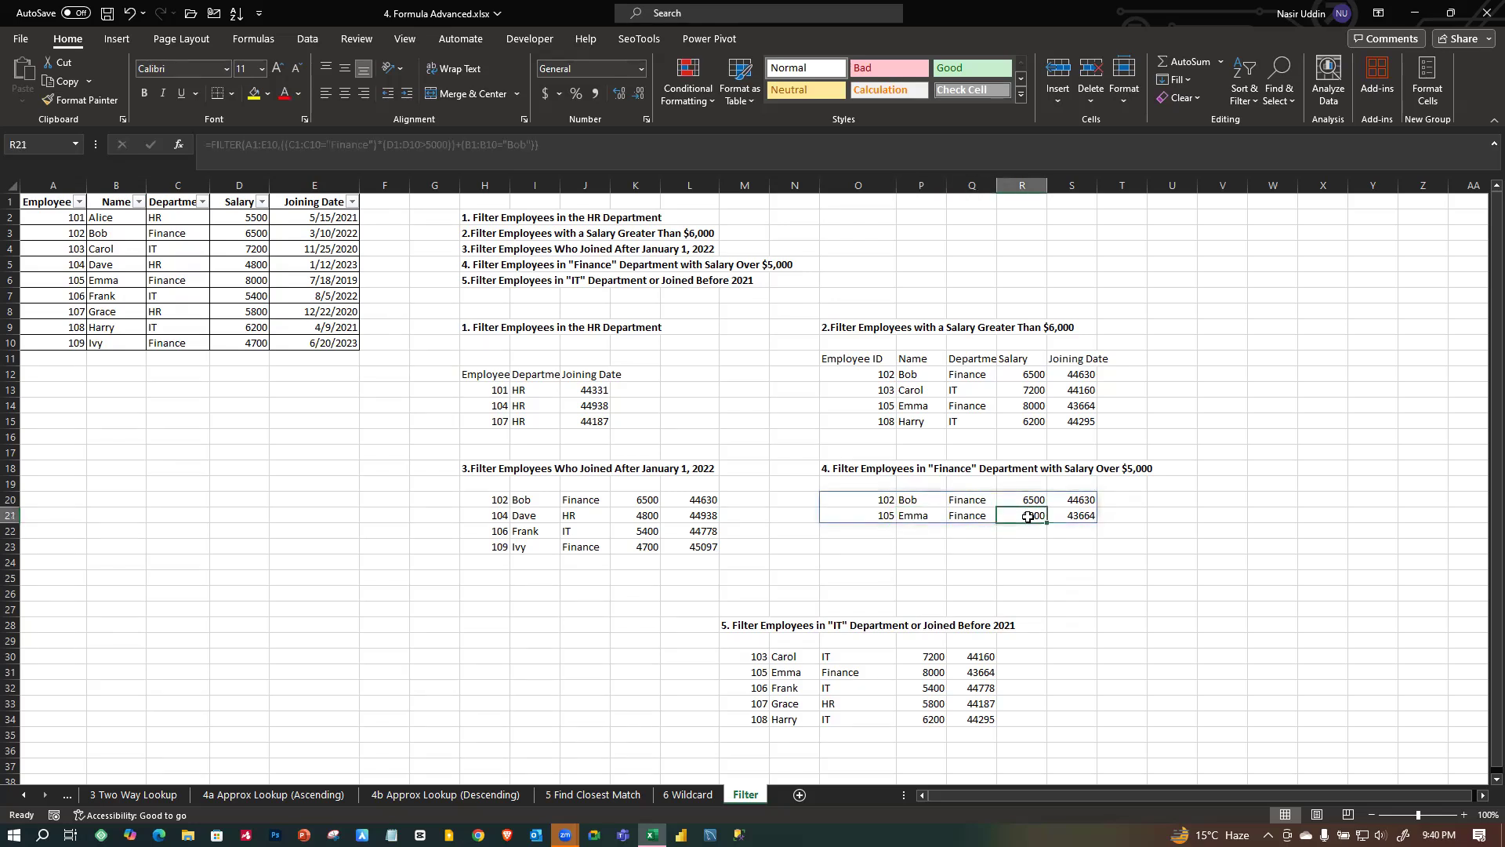
left_click(988, 546)
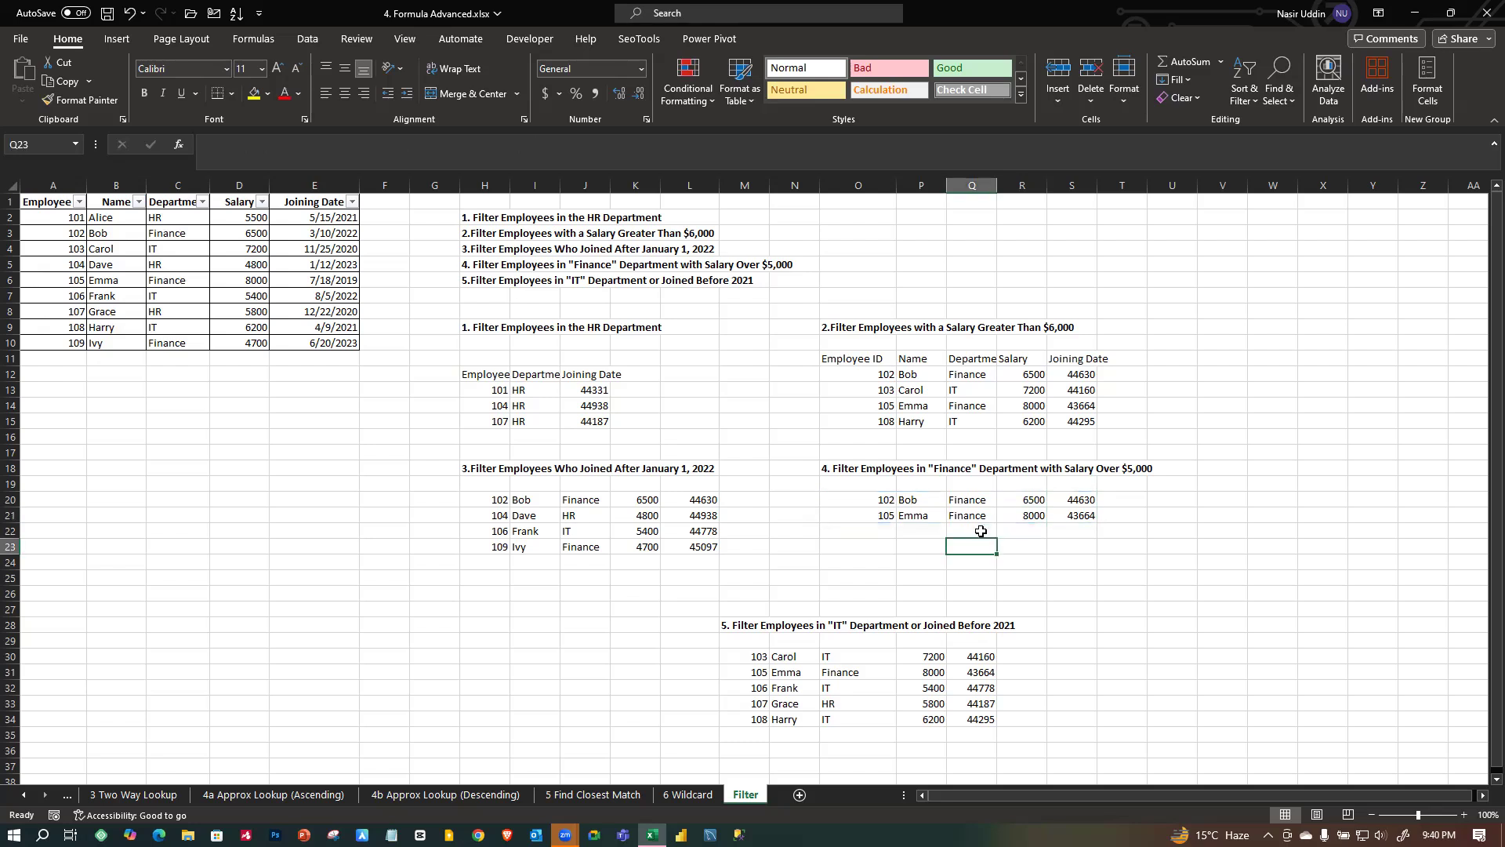
left_click(972, 520)
left_click(1032, 520)
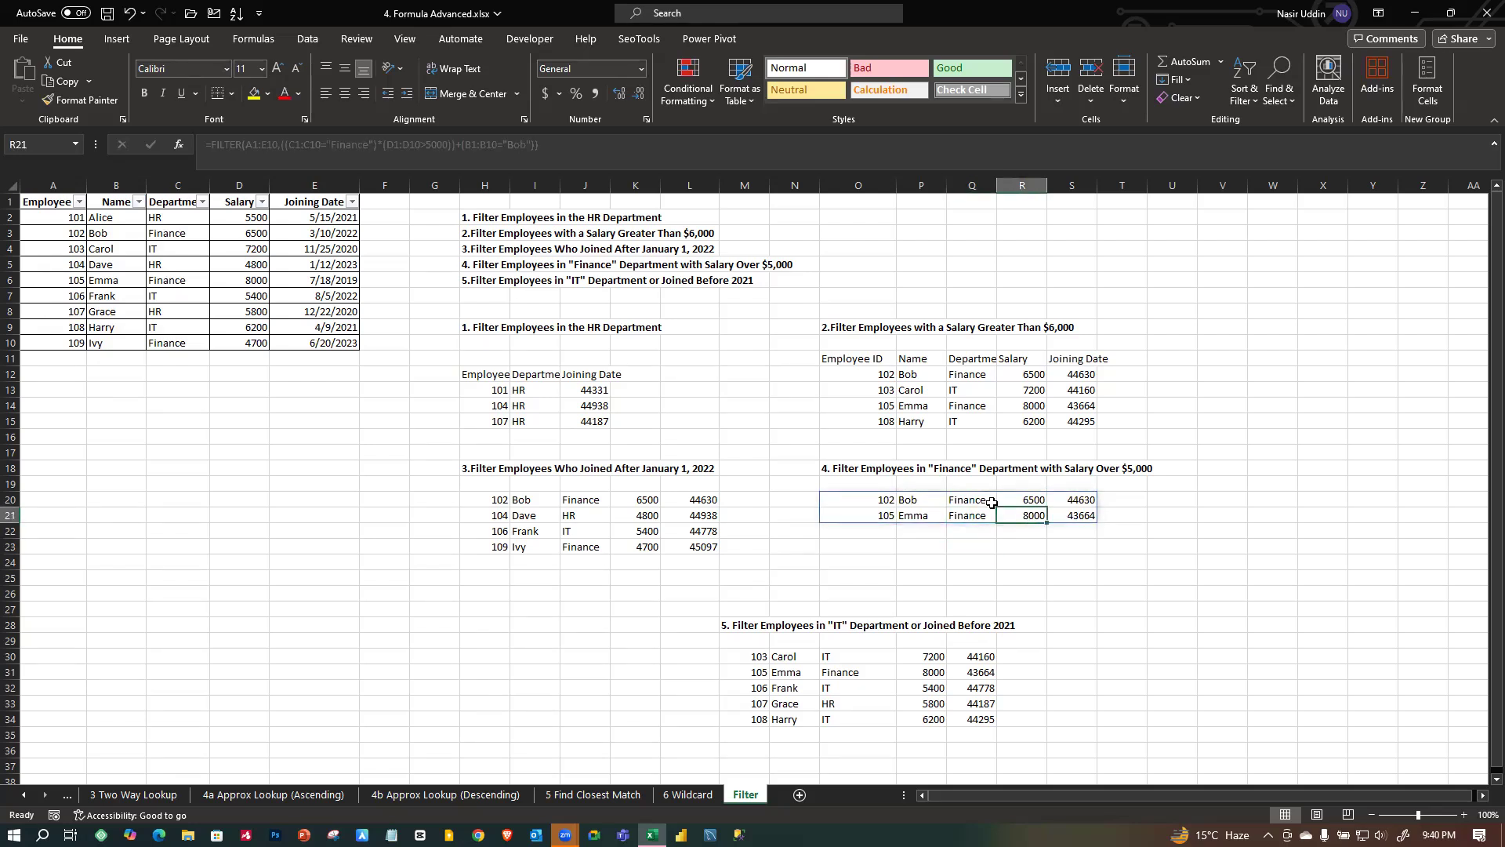
left_click_drag(975, 500, 1028, 516)
left_click(1009, 539)
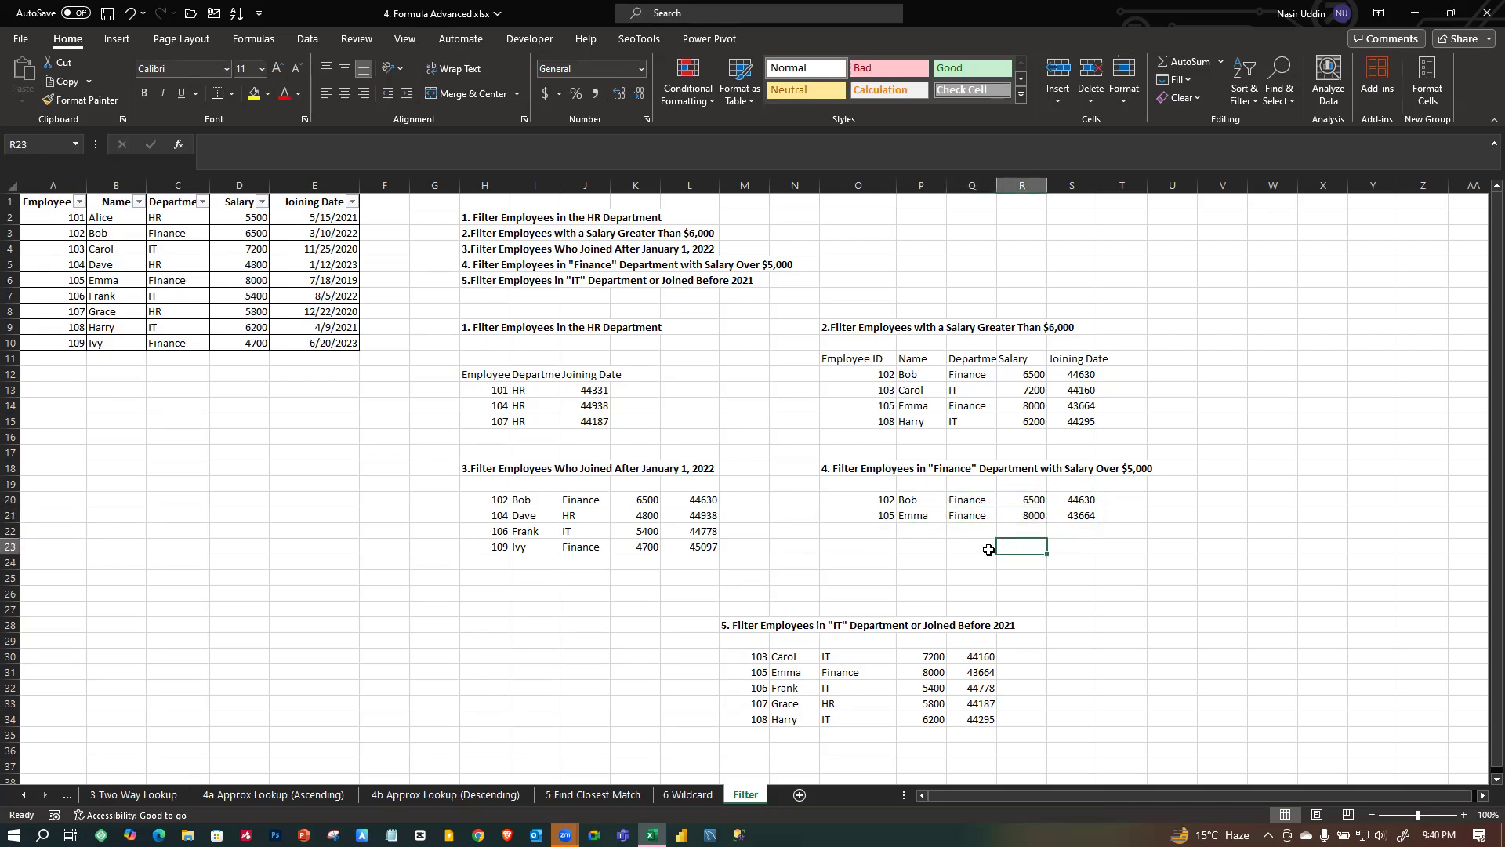
left_click(909, 505)
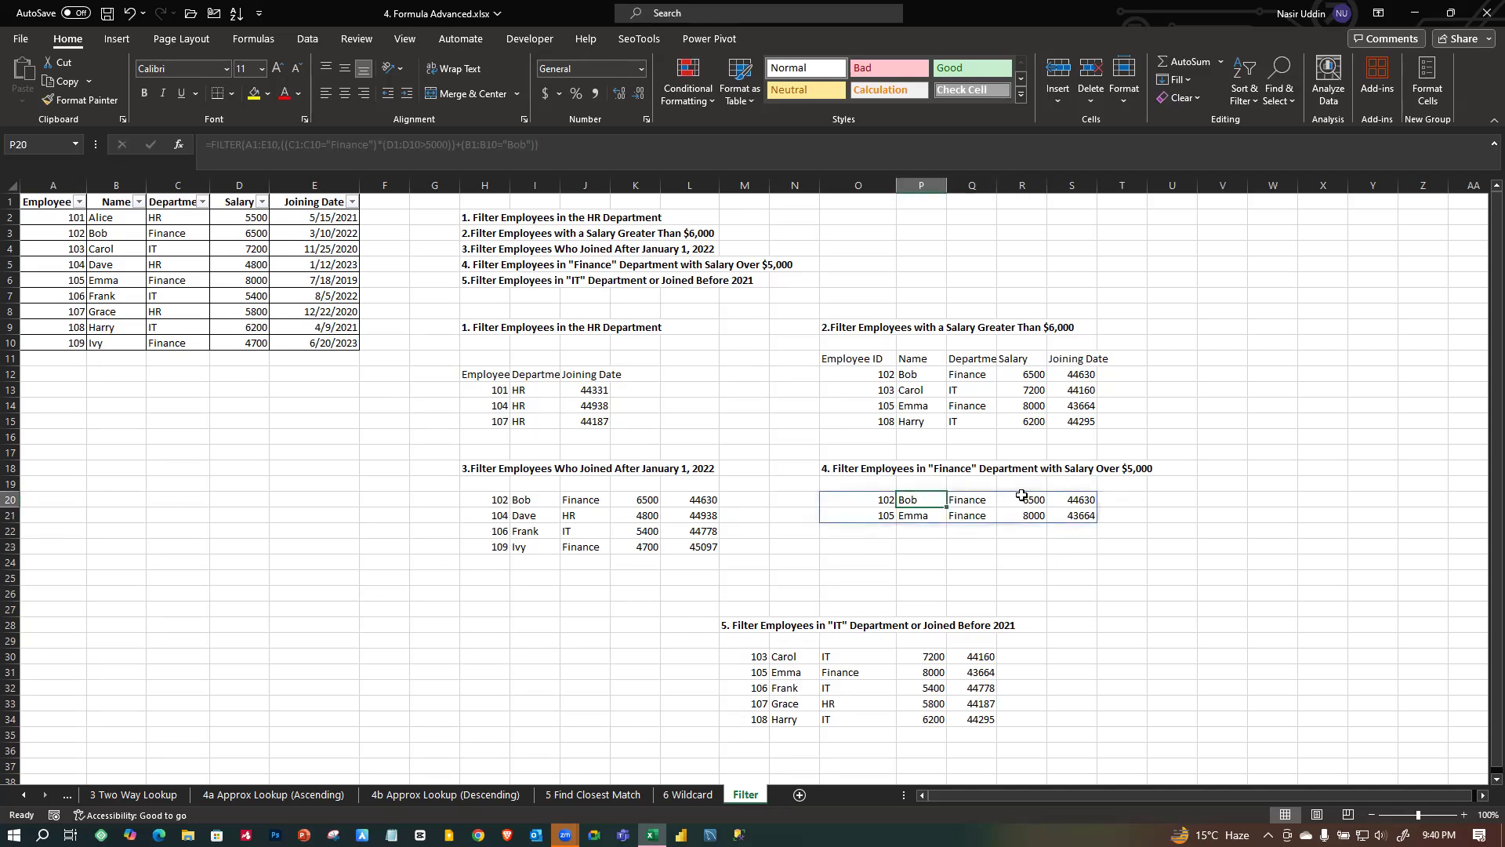
Swap the operators in the O20 FILTER formula: + between the grouped Finance and salary >5000 conditions, * before the name condition.
double_click(875, 499)
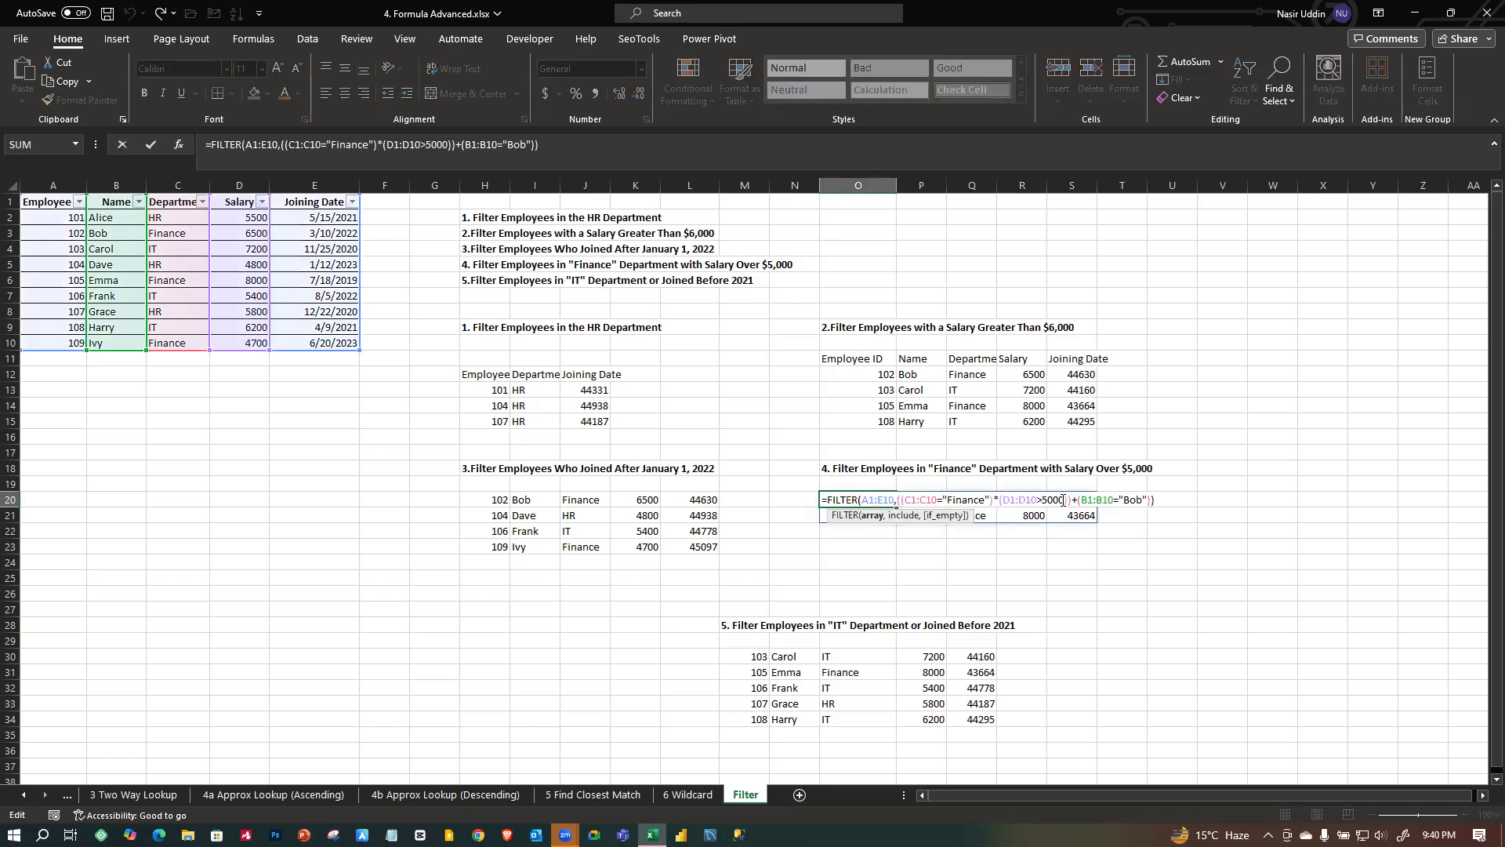
left_click_drag(907, 495, 1046, 506)
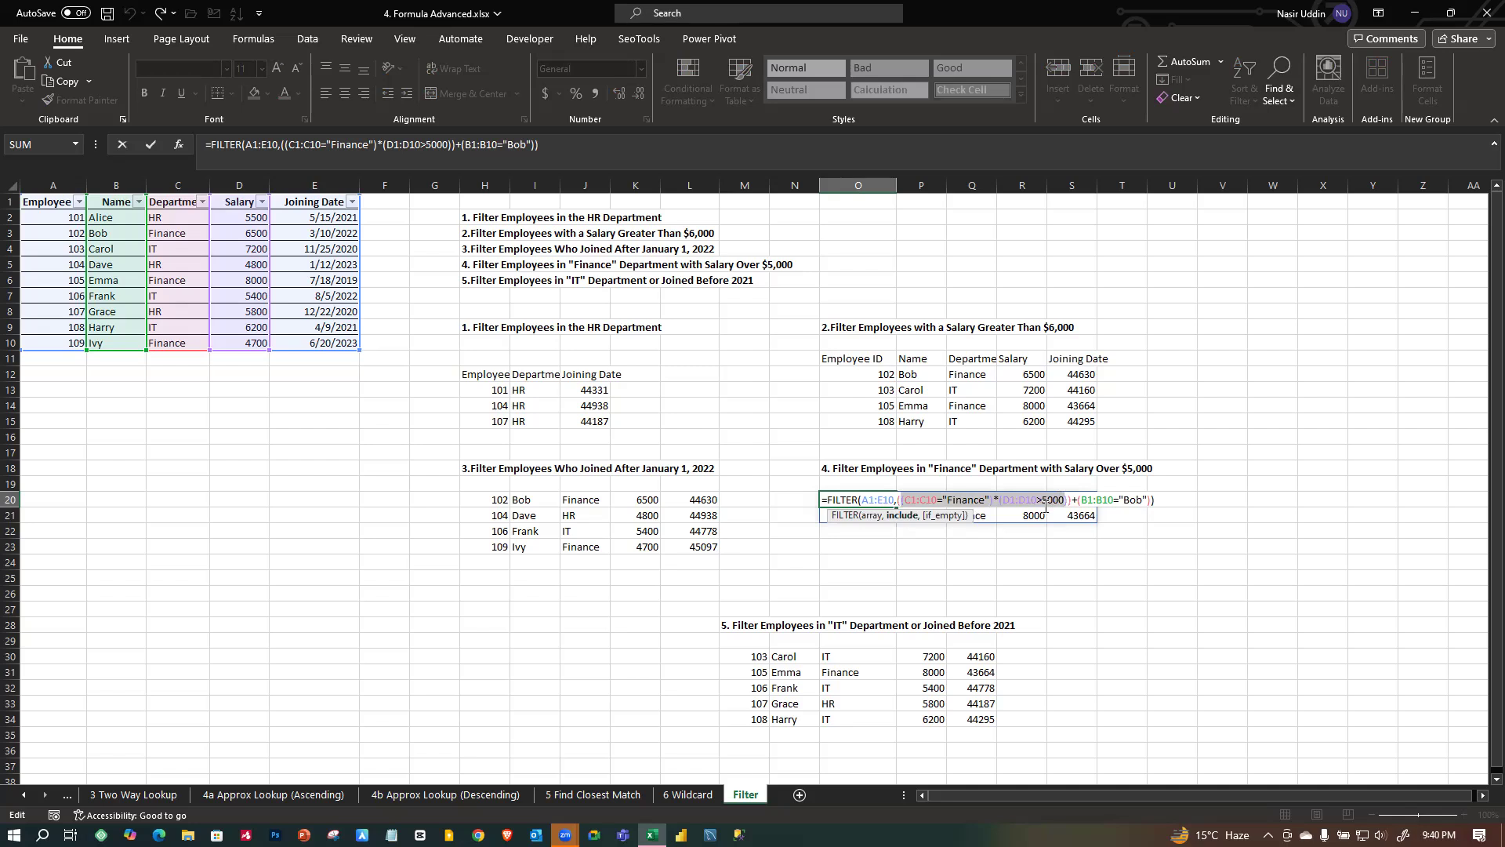
left_click(998, 500)
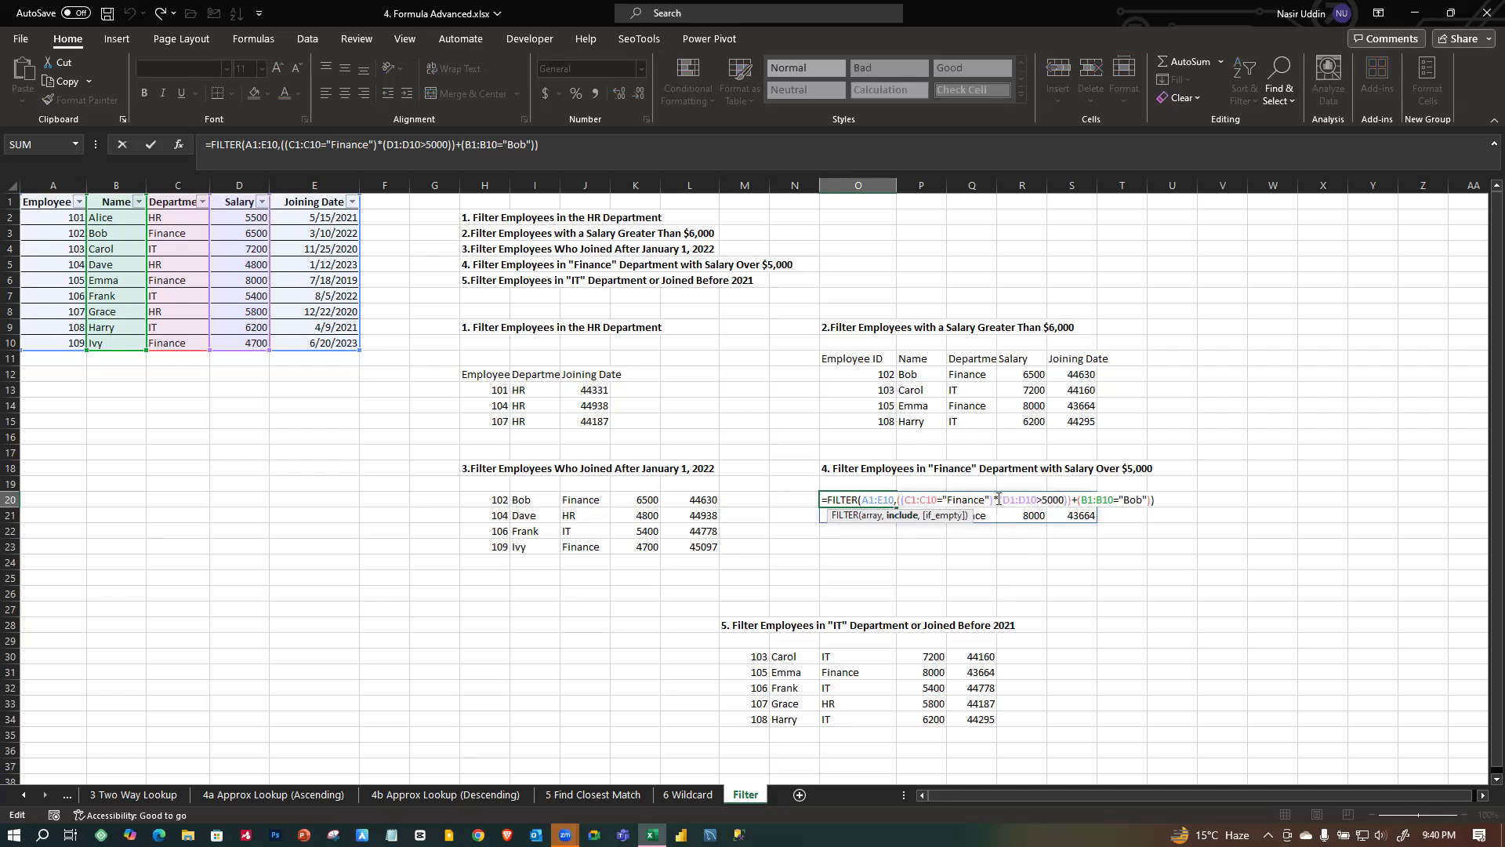
key("BackSpace")
type("+")
key("BackSpace")
type("*")
left_click_drag(903, 495, 1068, 497)
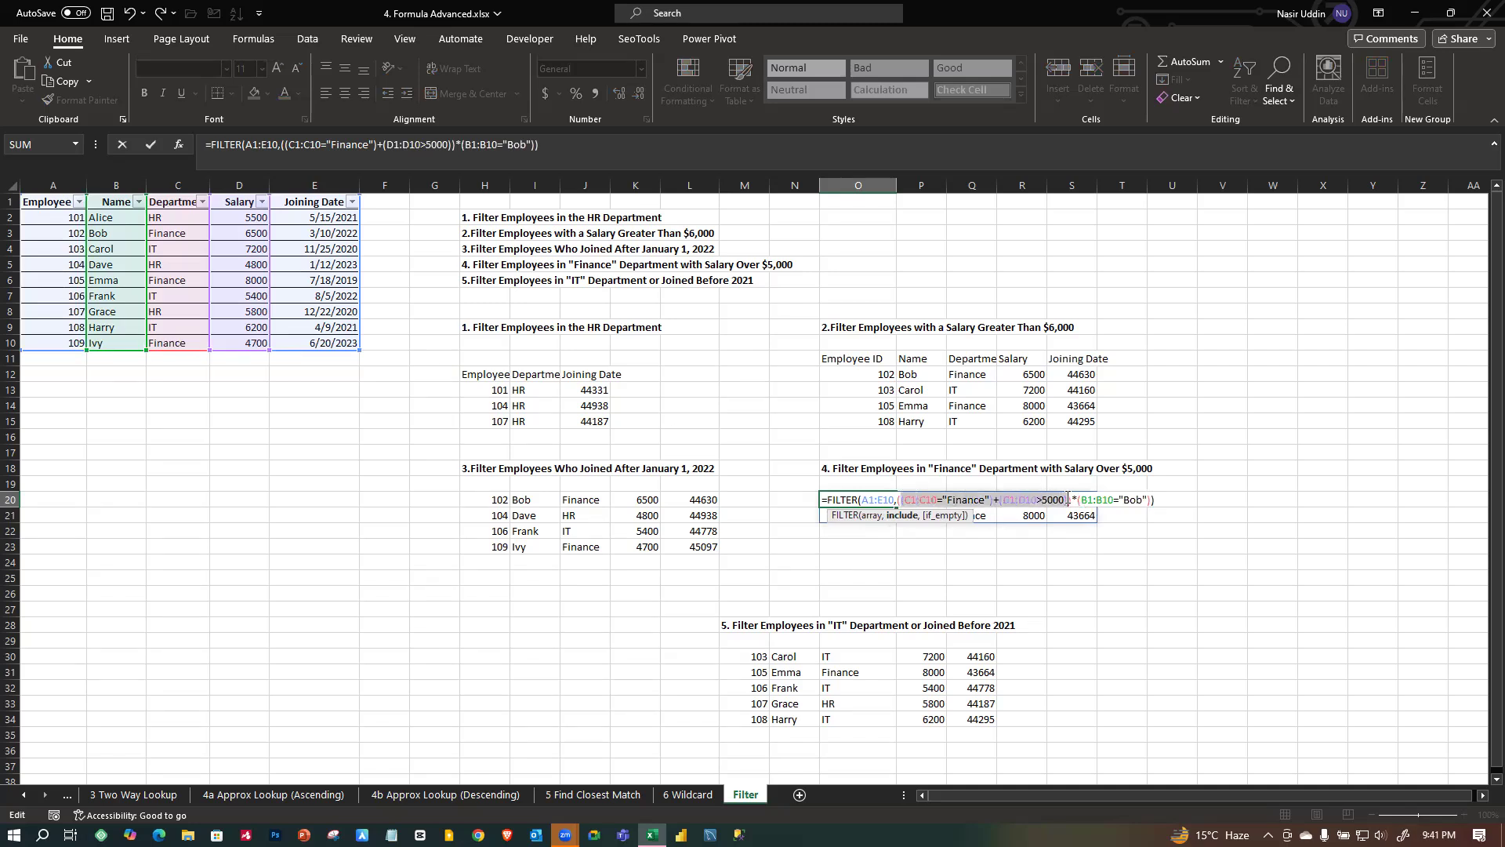
left_click(1073, 499)
left_click_drag(1073, 498, 1145, 499)
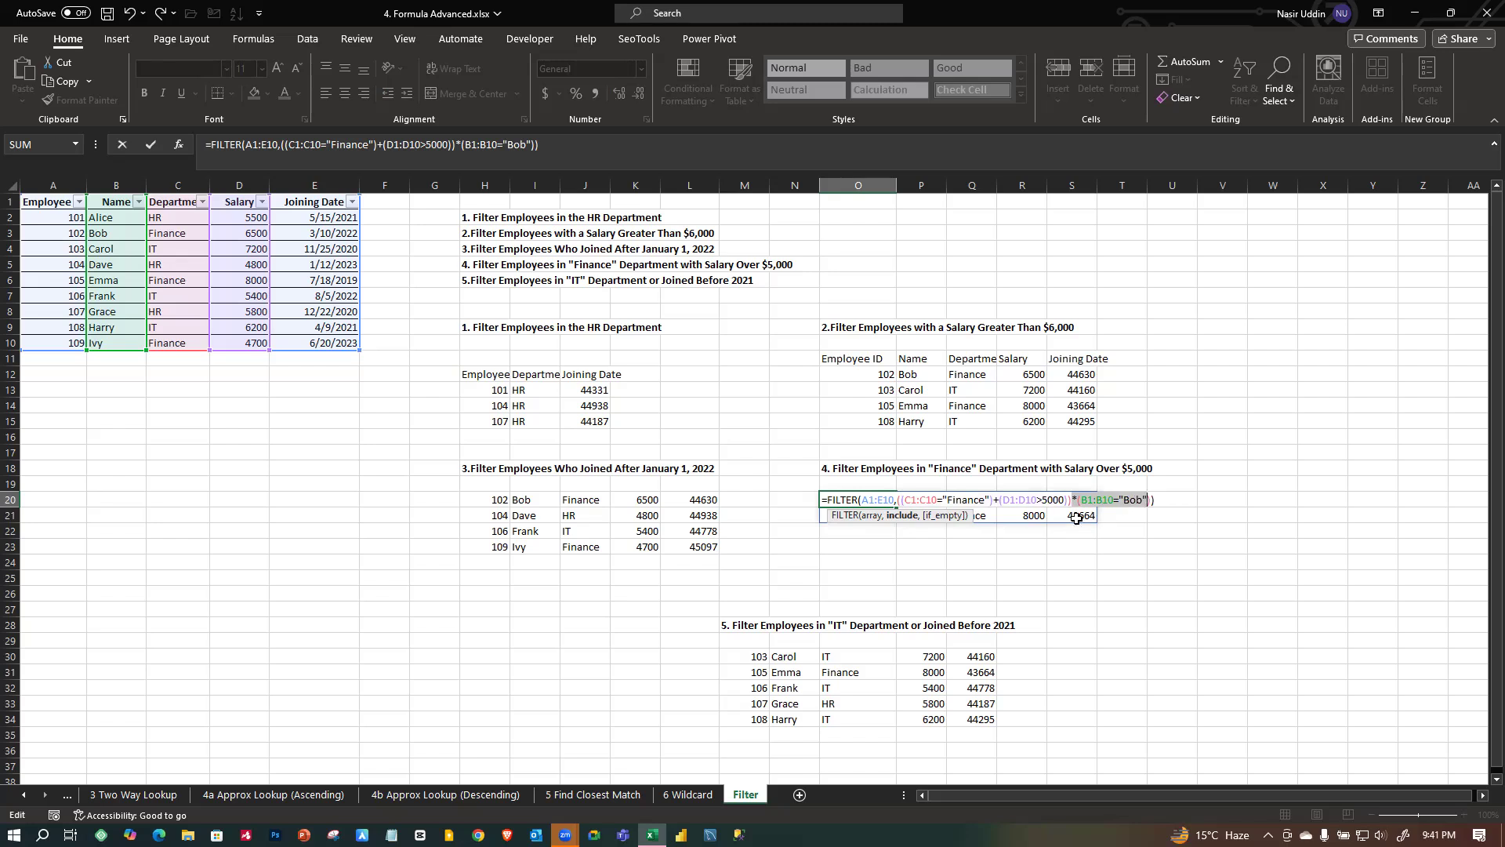
key("Return")
Reopen the O20 FILTER formula to review its grouped OR pair and the AND name condition.
left_click(994, 539)
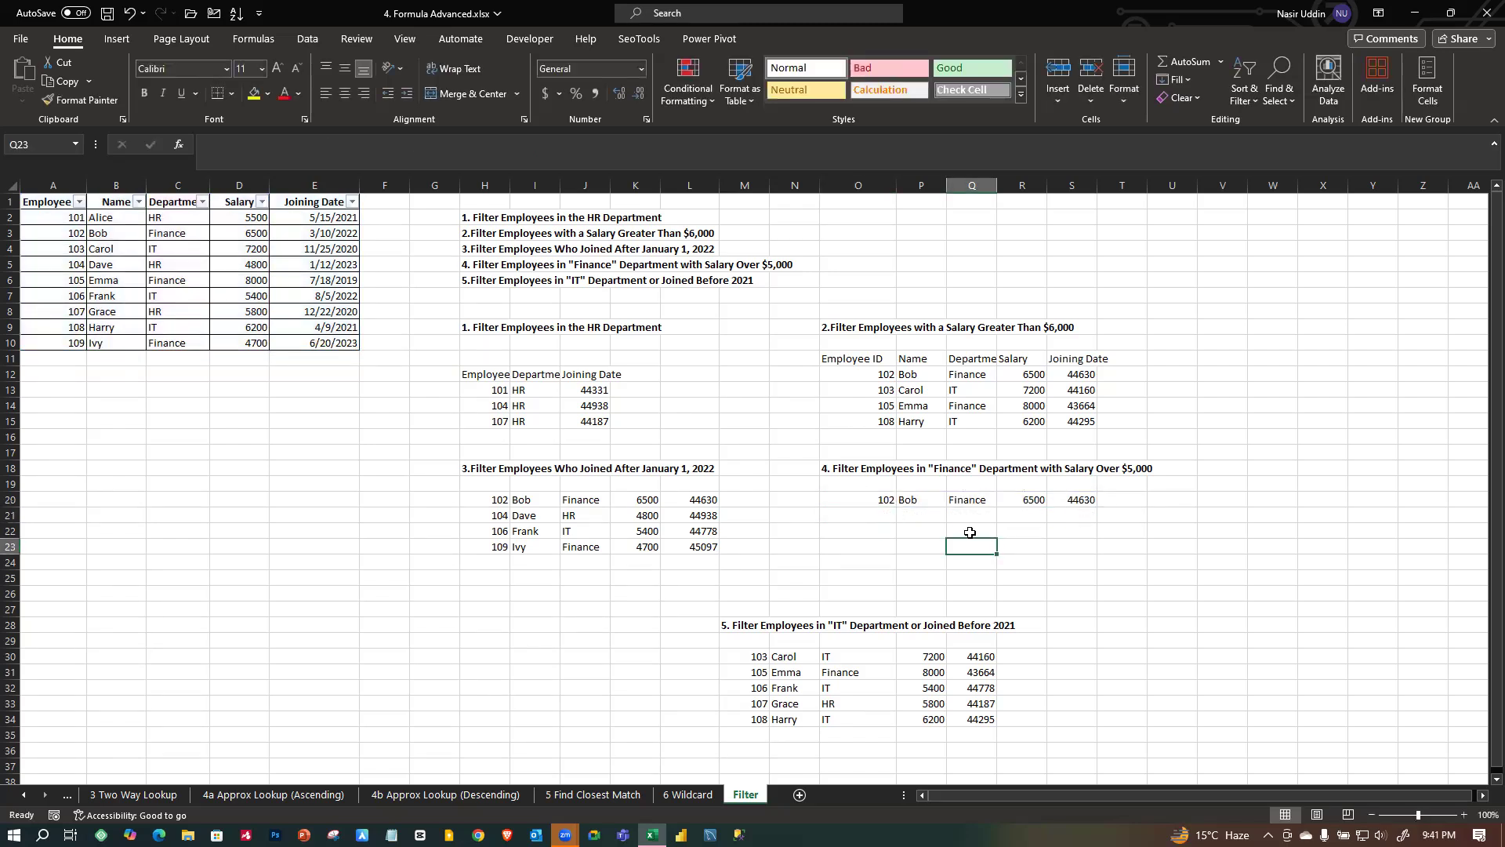
double_click(868, 499)
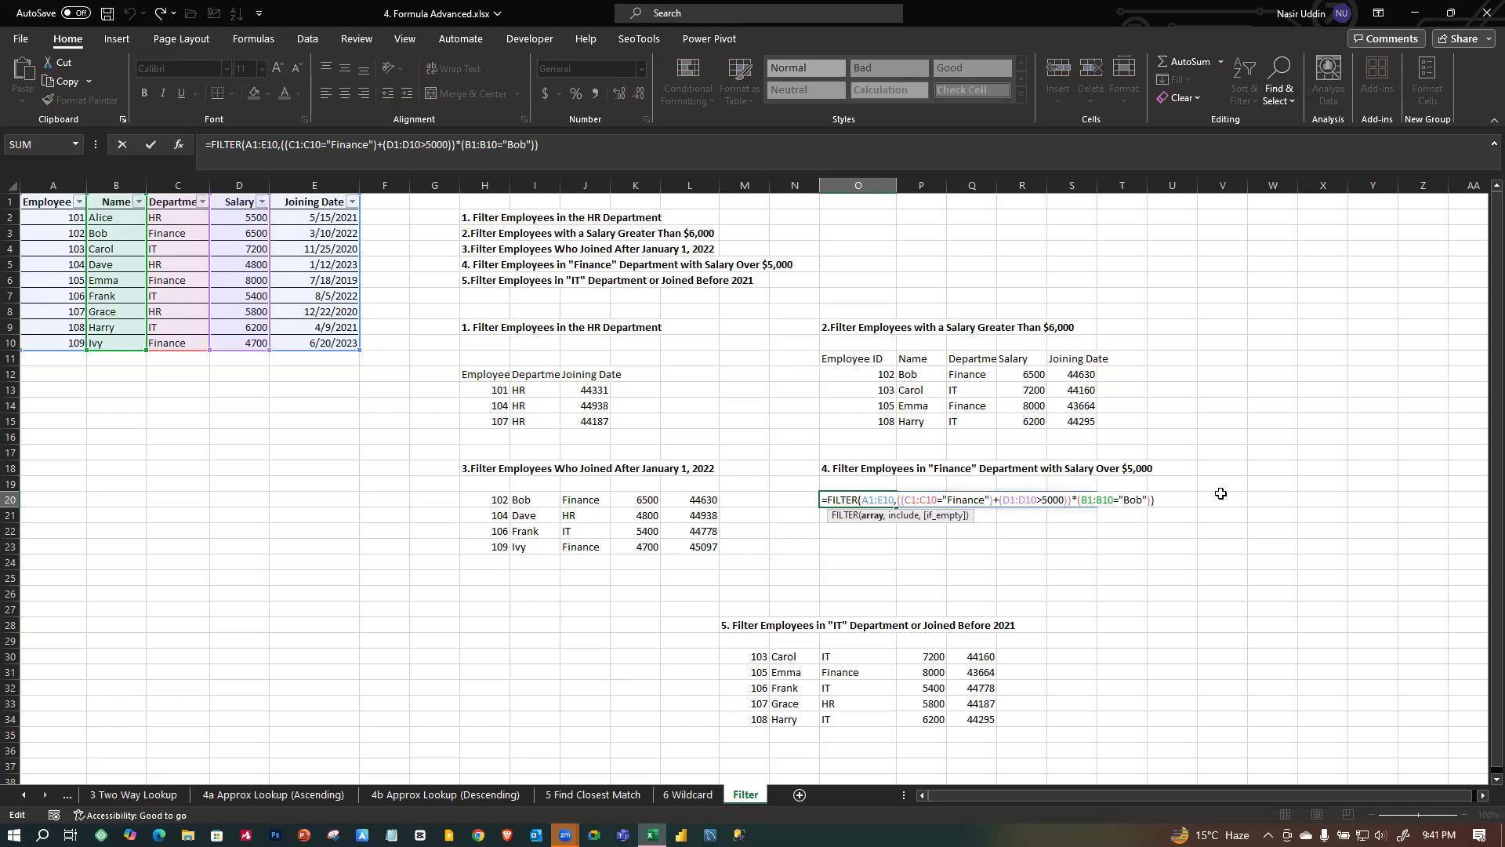
key("Return")
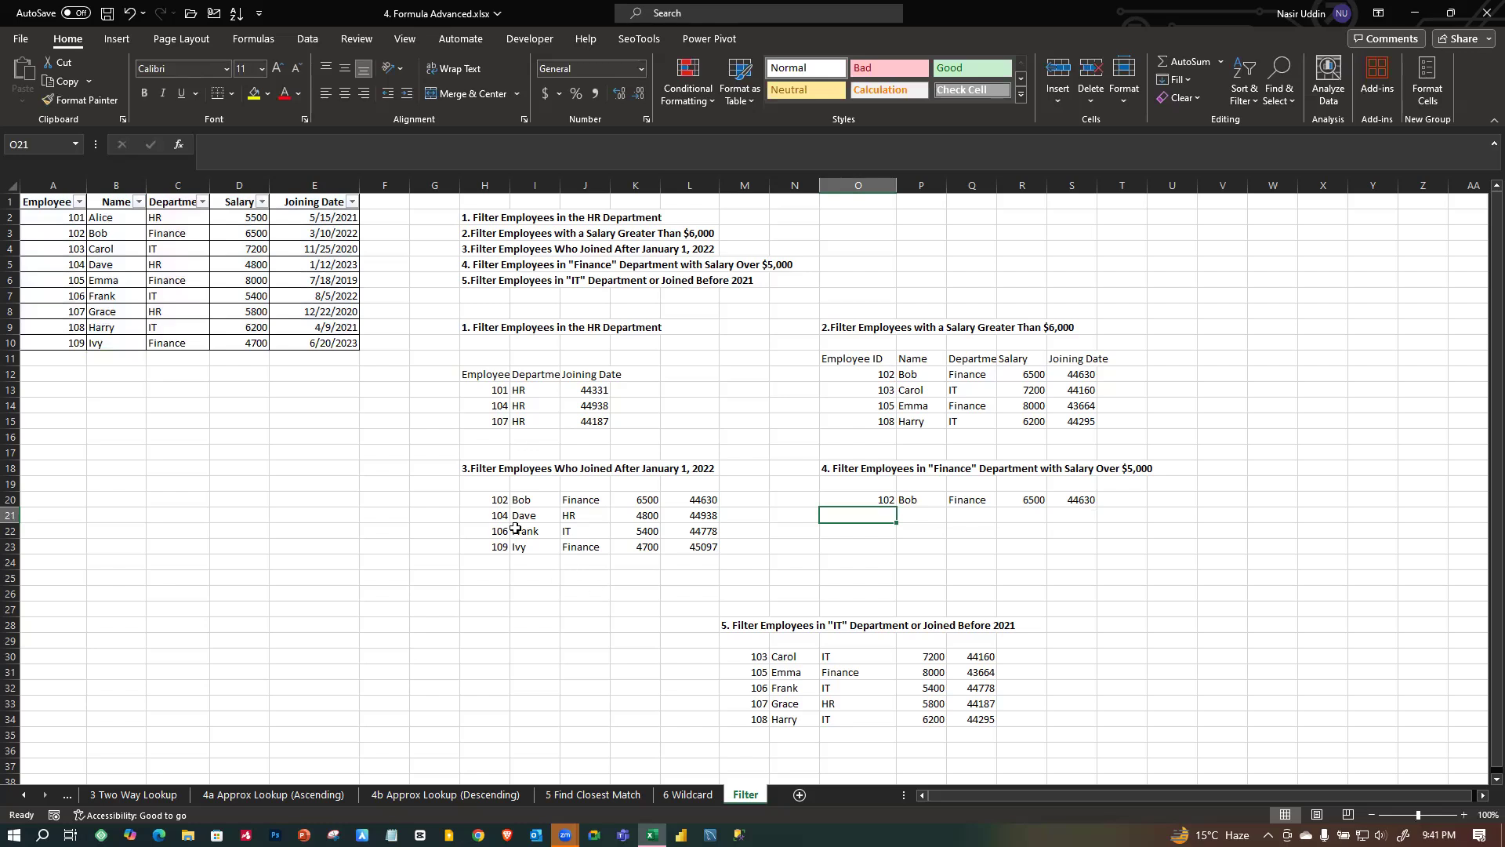
Go back through the lookup sheets from 6 Wildcard to 1a Vertical Lookup to recap their examples.
left_click(690, 794)
left_click(584, 793)
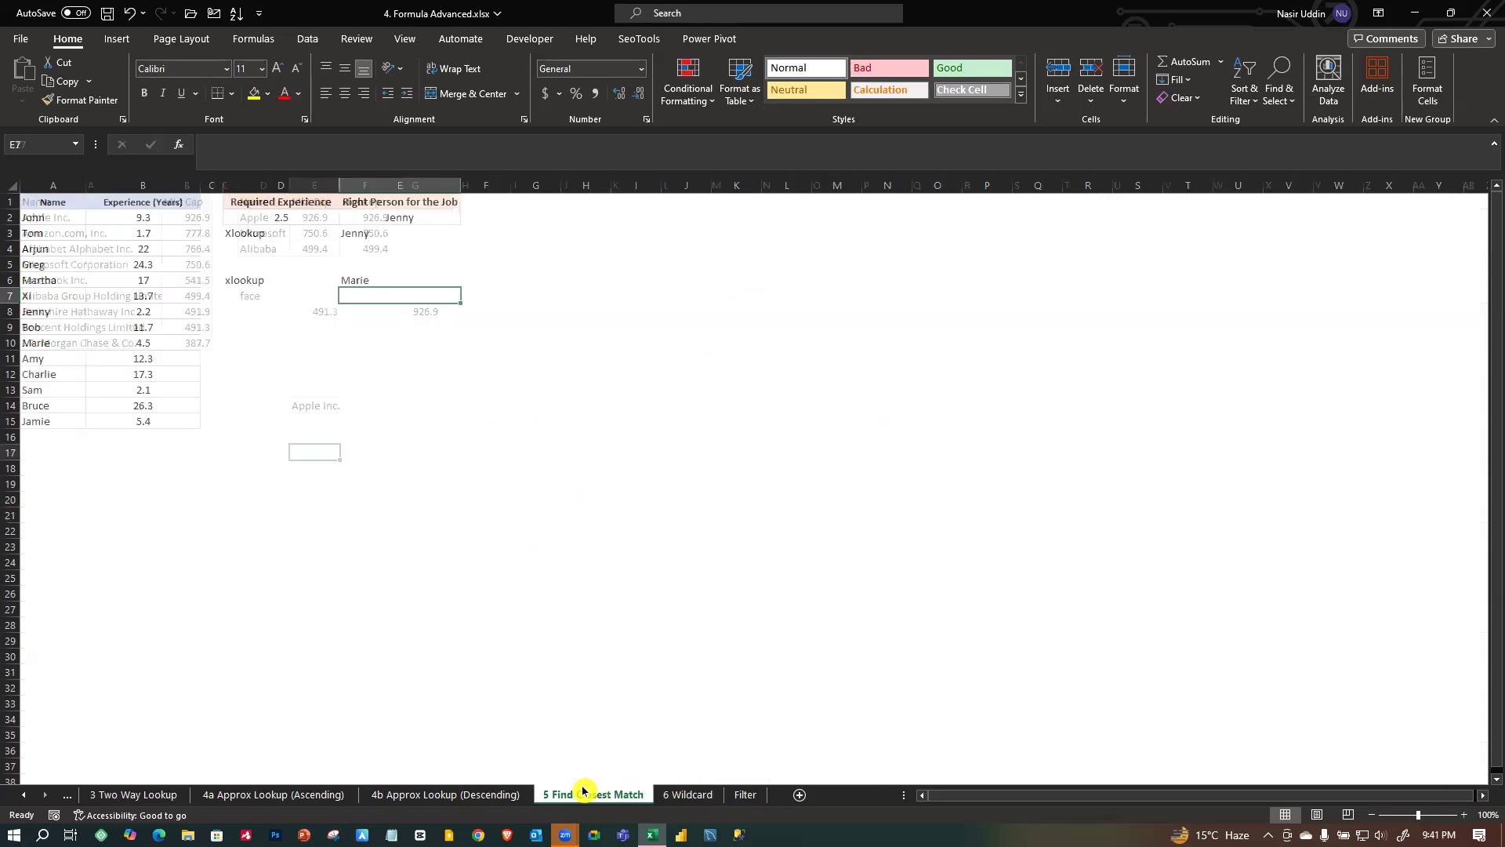
left_click(408, 794)
left_click(314, 794)
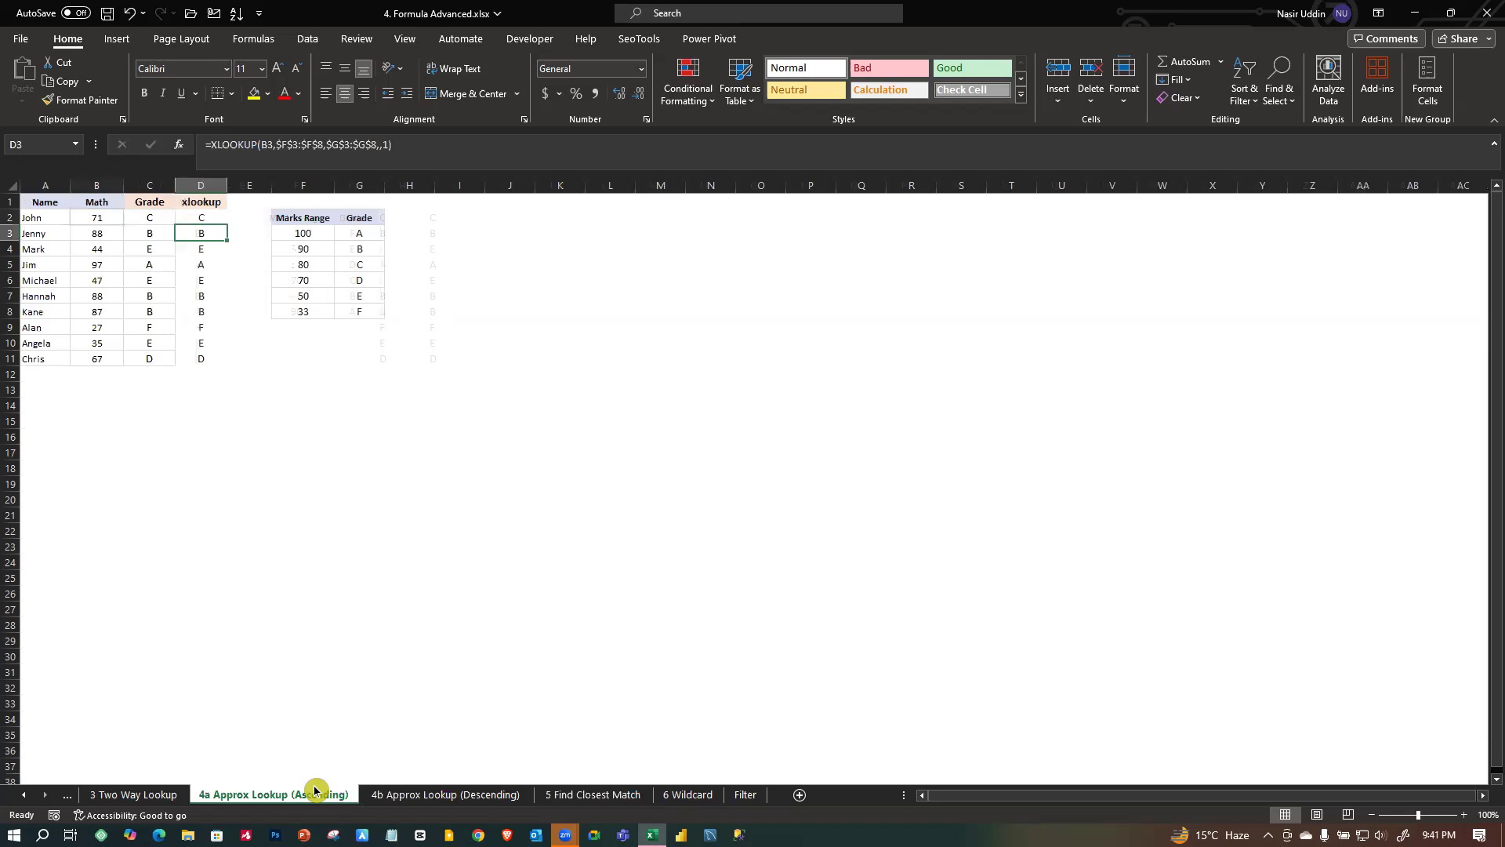
left_click(122, 794)
left_click(72, 797)
left_click(75, 798)
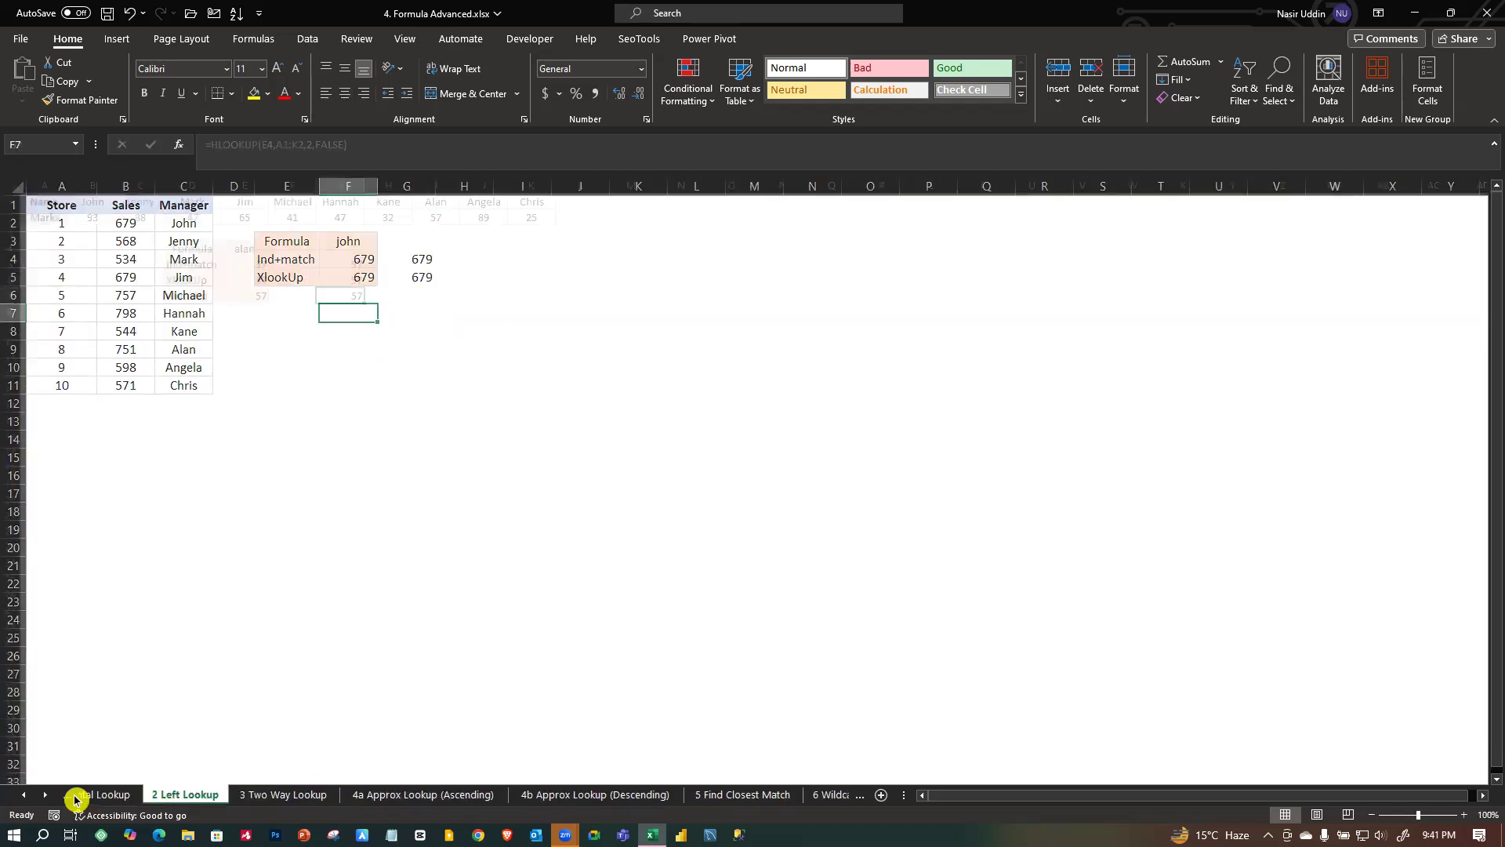
left_click(69, 794)
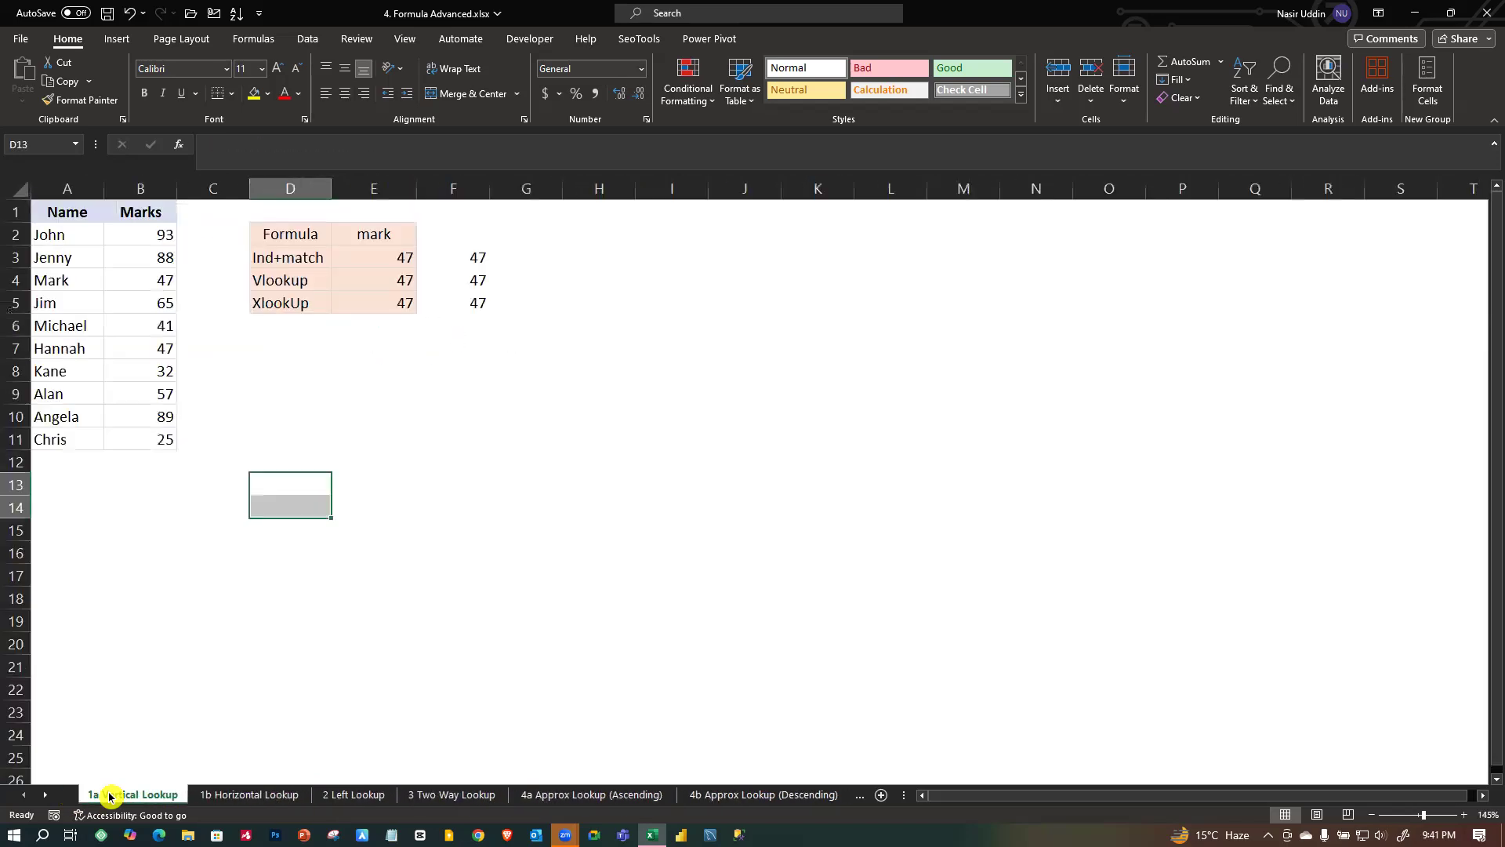
Go forward through the sheets from 1b Horizontal Lookup to 6 Wildcard and return to the Filter sheet.
left_click(245, 798)
left_click(353, 796)
left_click(455, 795)
left_click(598, 796)
left_click(766, 795)
left_click(792, 796)
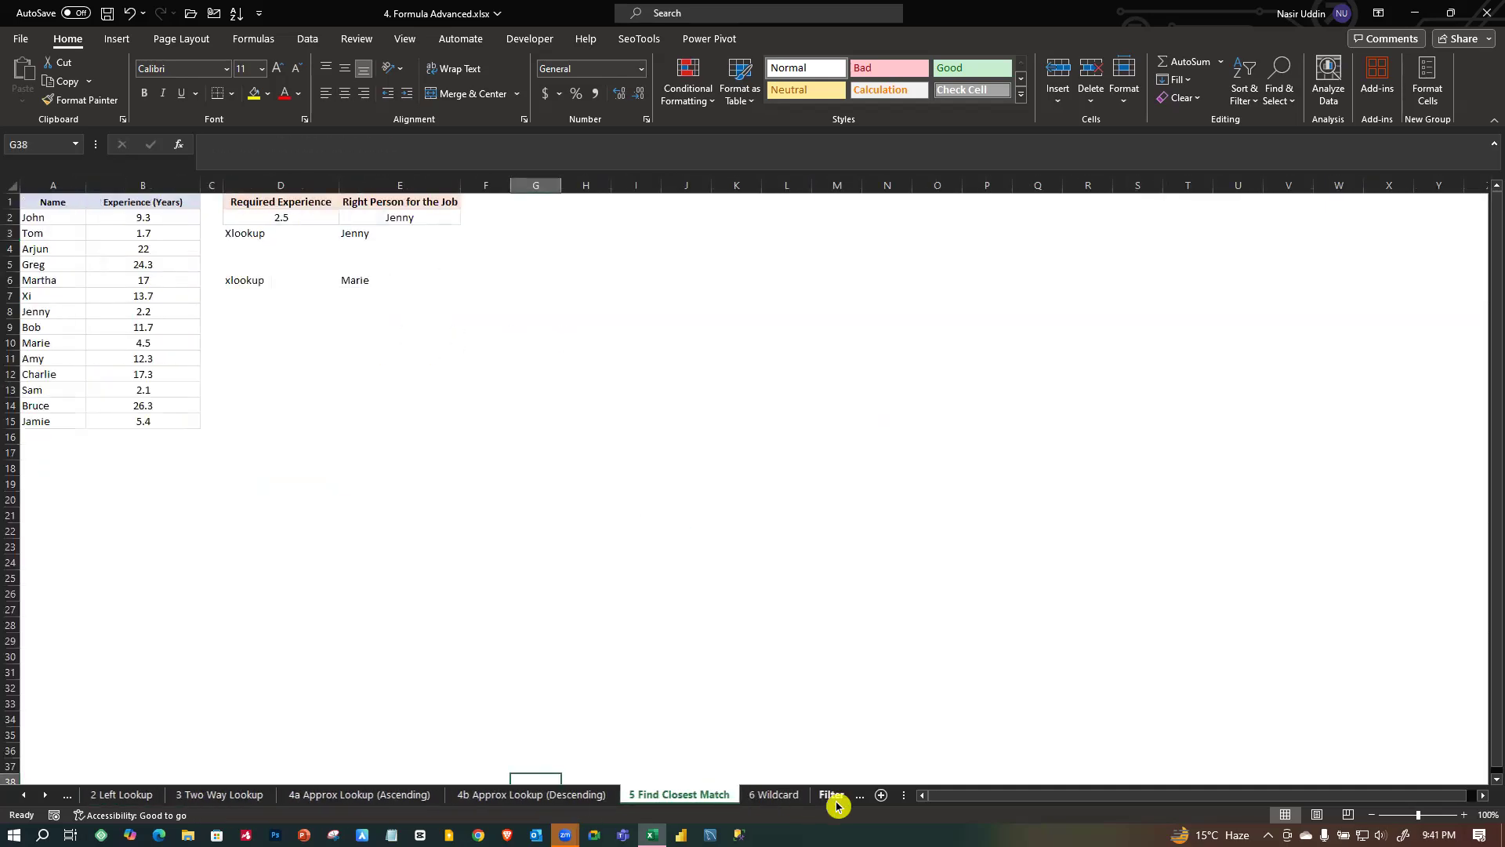
left_click(771, 795)
left_click(825, 796)
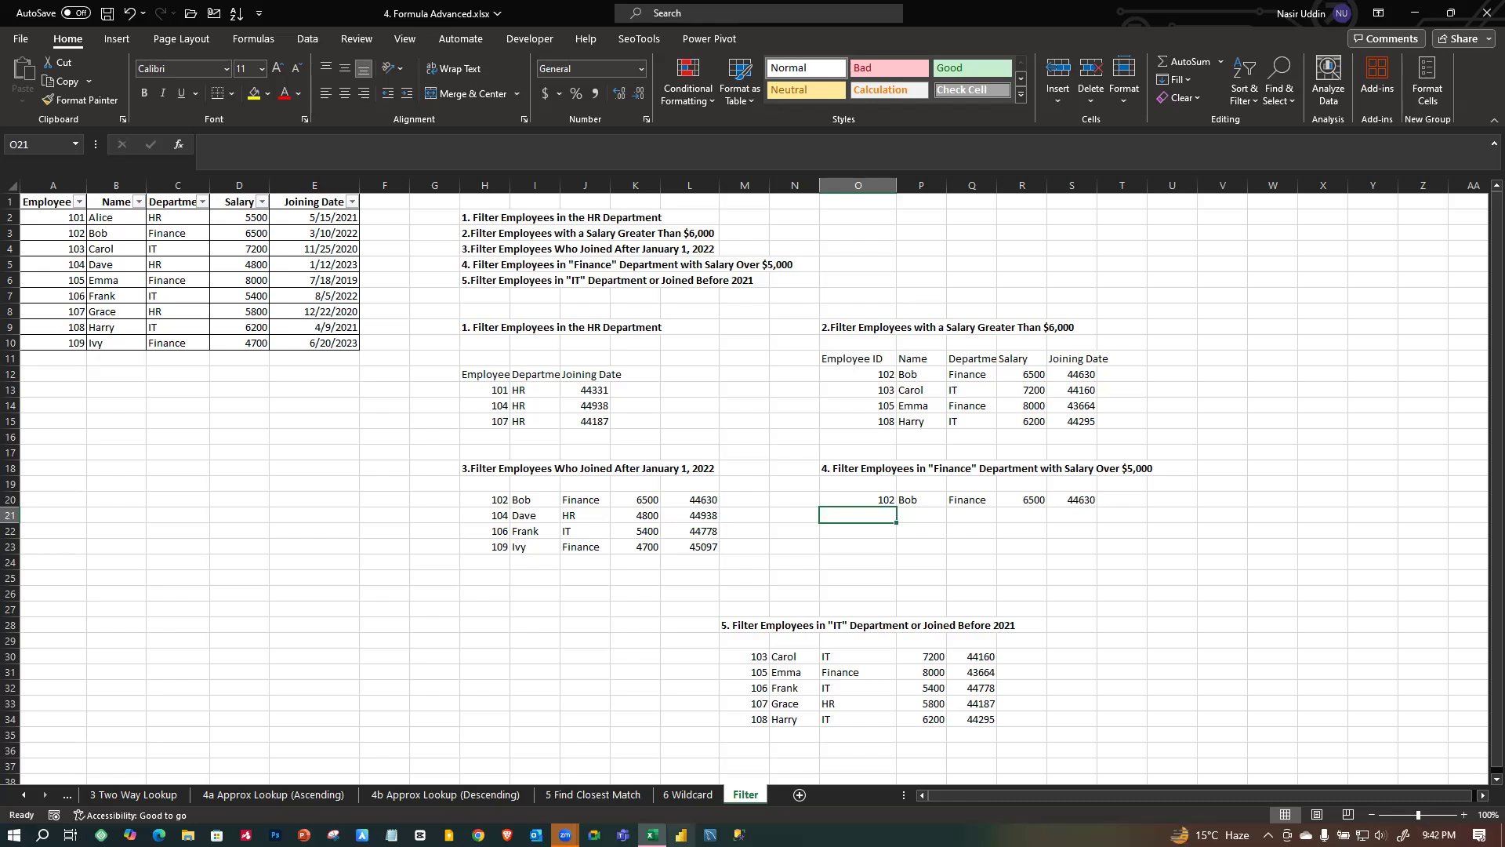
Review the lookup sheets once more in reverse order, from 6 Wildcard back to 1a Vertical Lookup.
left_click(694, 795)
left_click(594, 796)
left_click(494, 795)
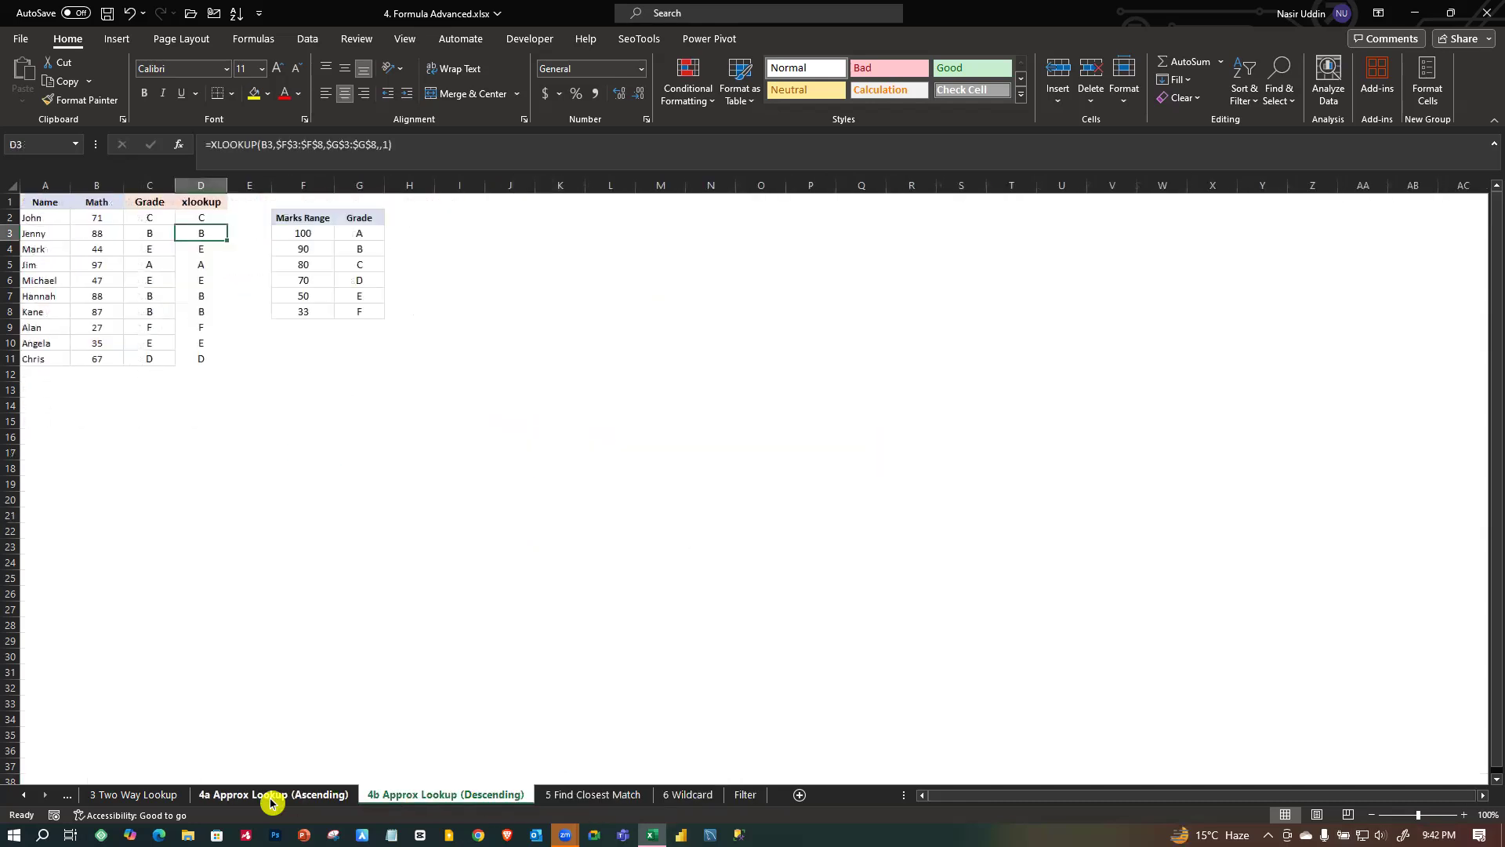
left_click(286, 796)
left_click(135, 796)
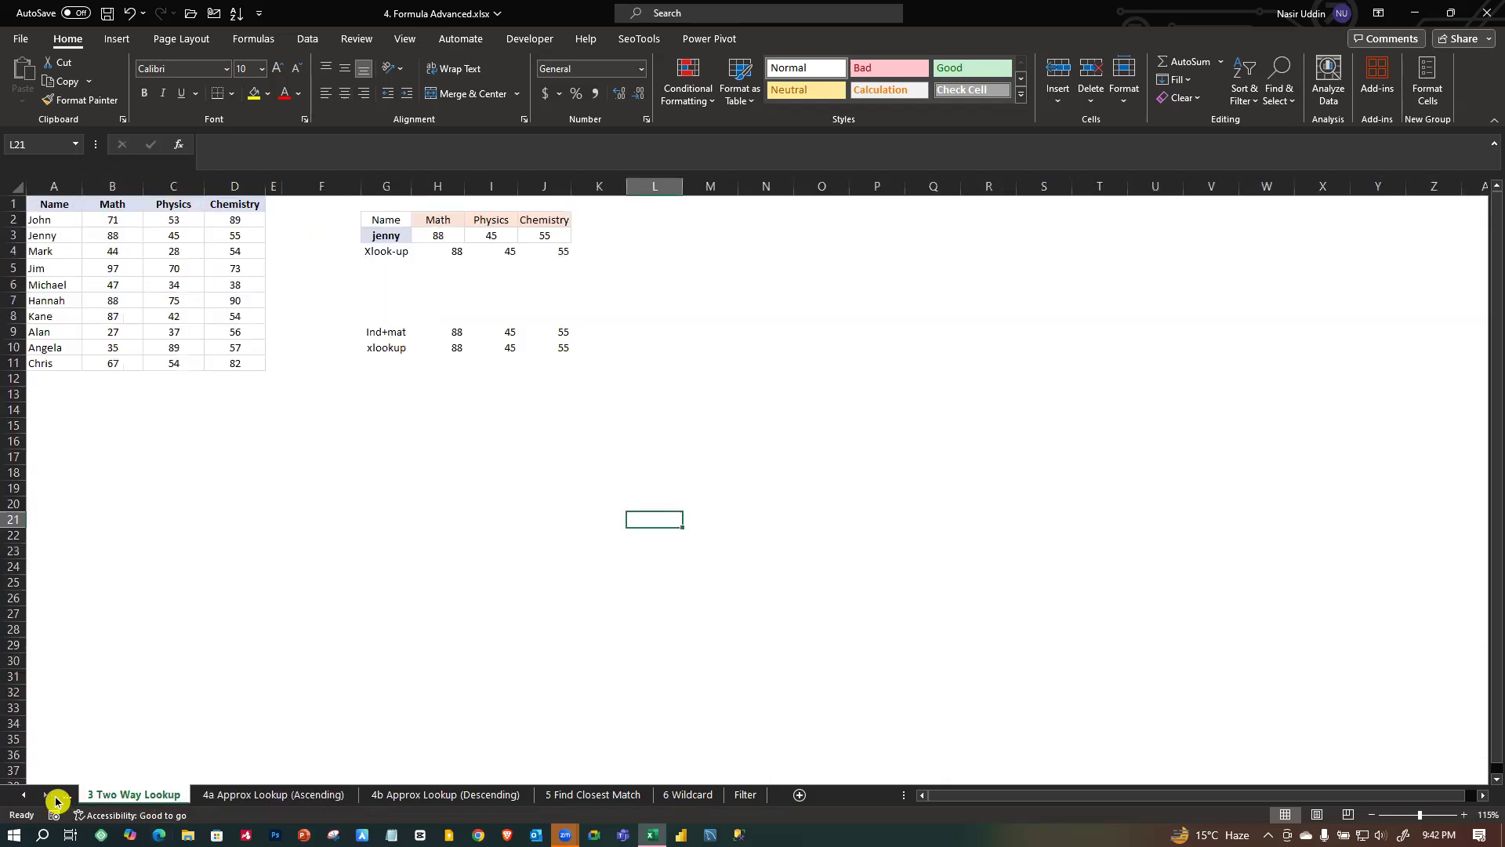
left_click(62, 797)
left_click(65, 798)
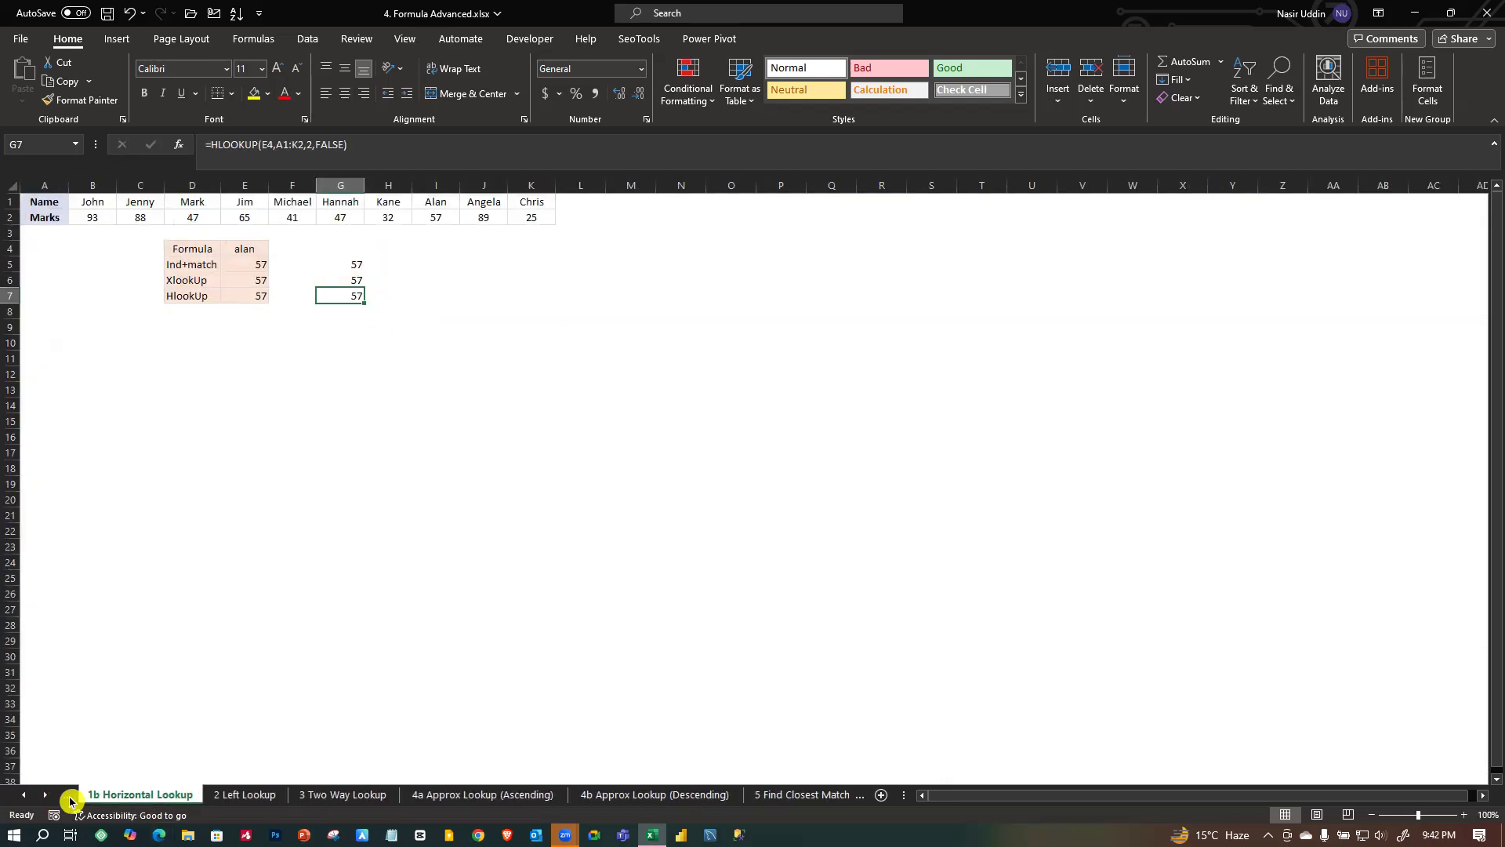
left_click(70, 797)
Review the sheets in forward order from 1b Horizontal Lookup onward, ending on the Filter sheet.
left_click(236, 796)
left_click(354, 796)
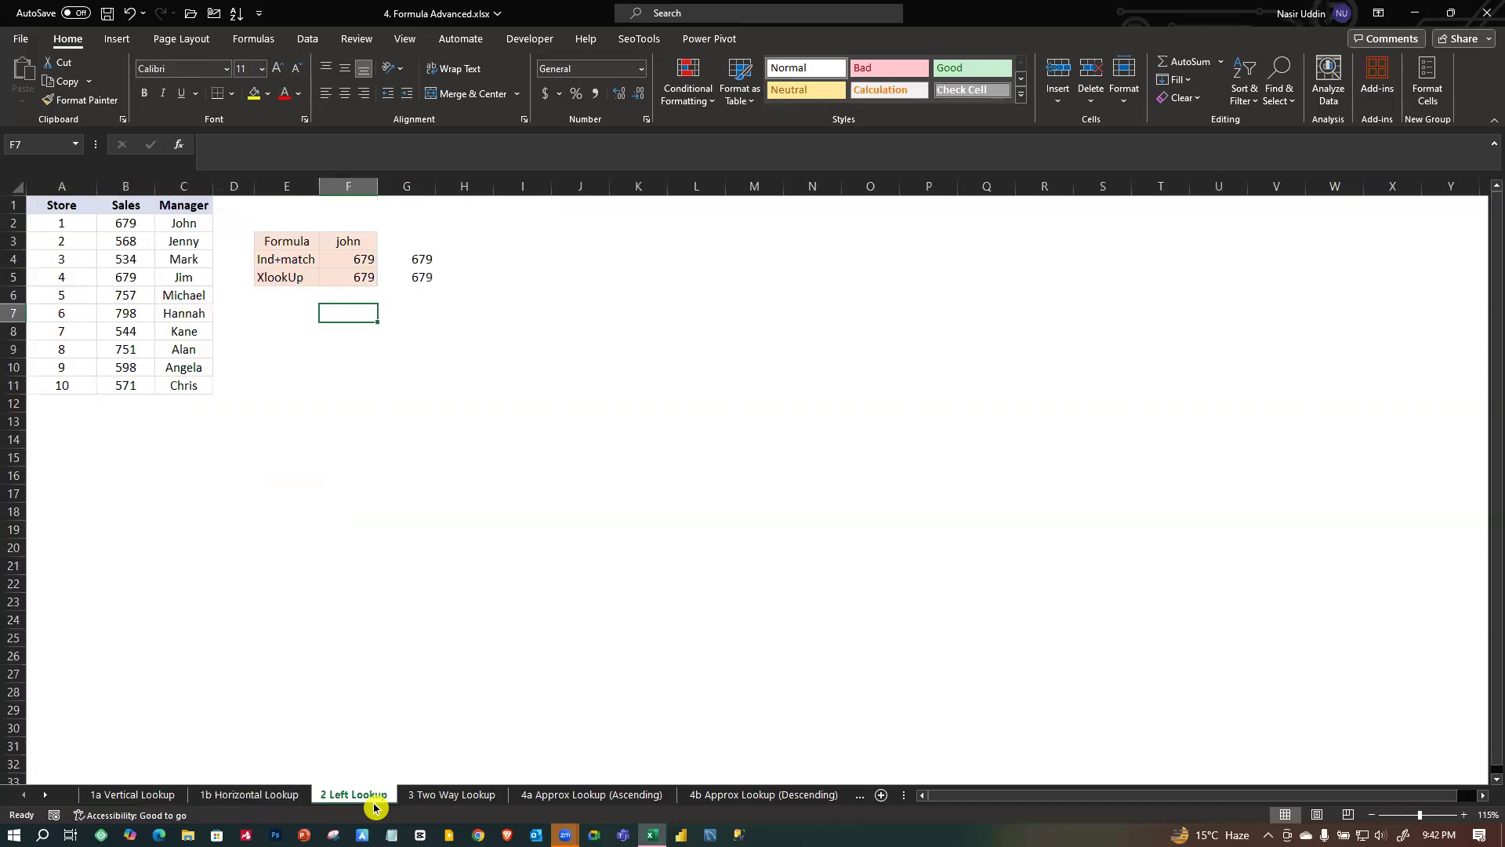
left_click(486, 796)
left_click(578, 795)
left_click(753, 796)
left_click(816, 796)
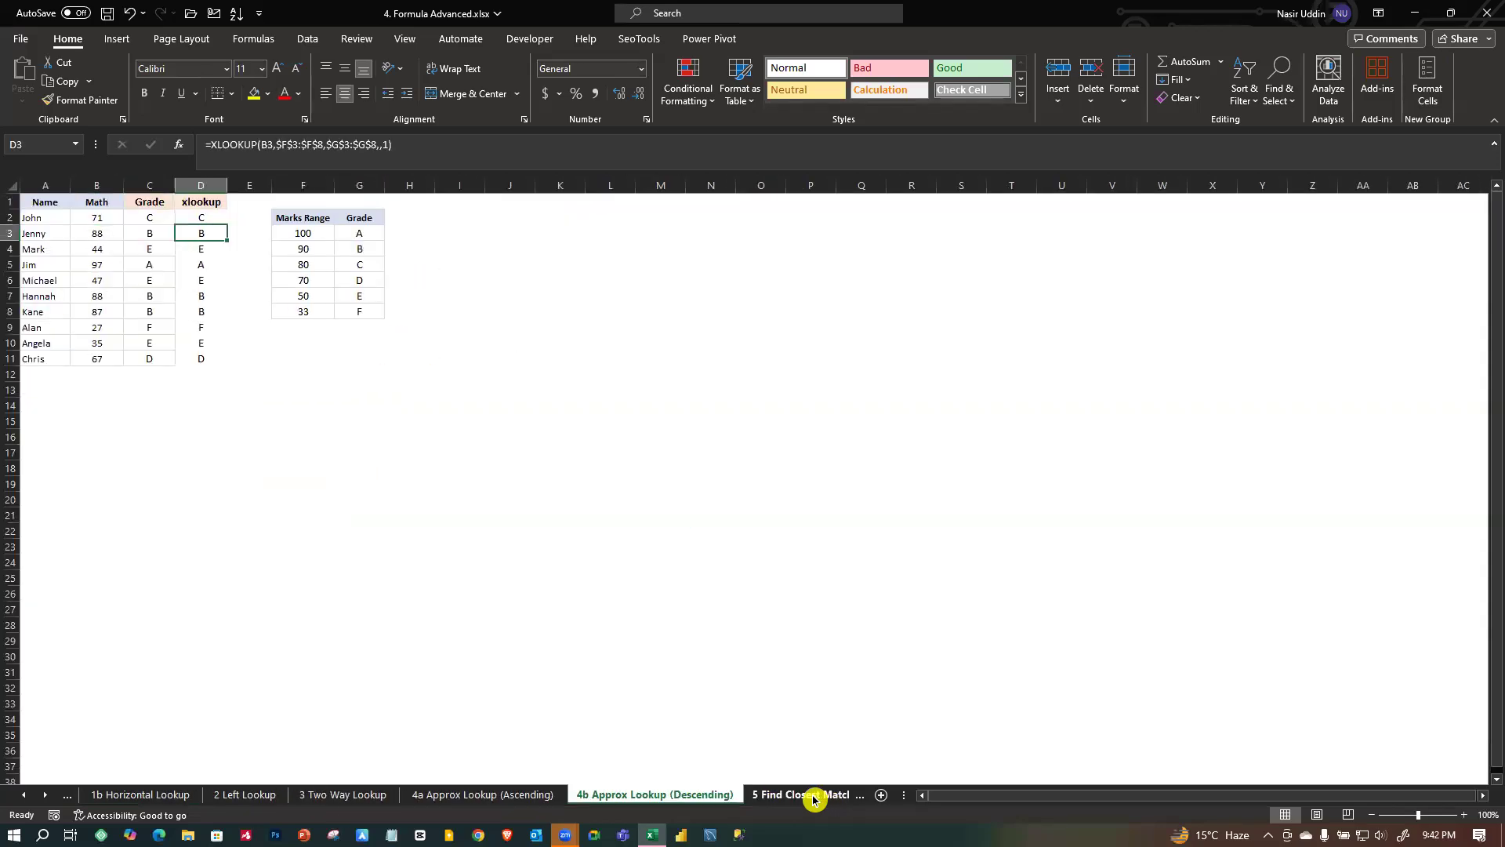
left_click(797, 797)
left_click(831, 796)
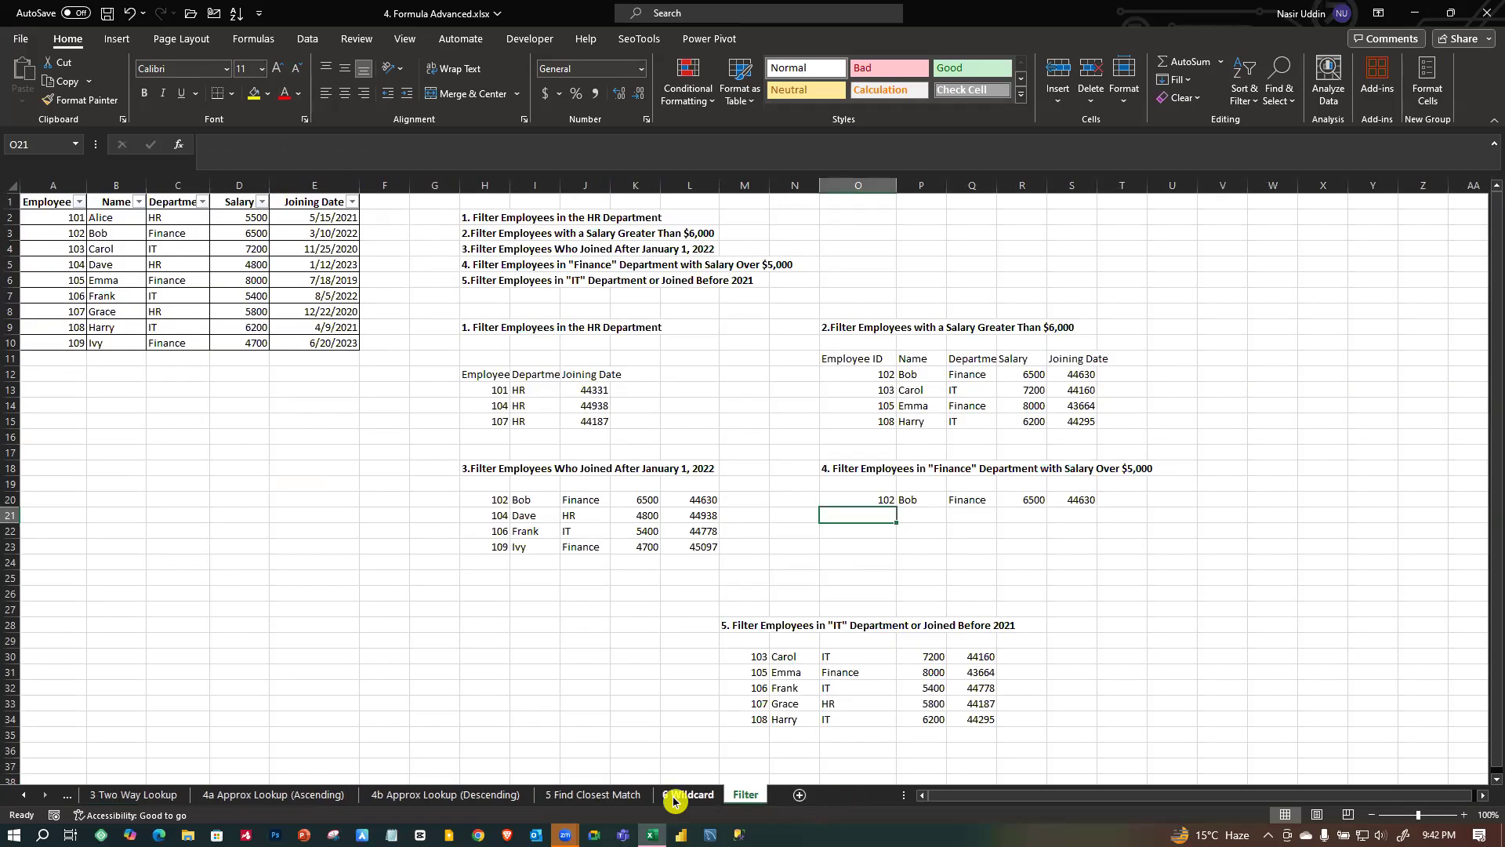
left_click(331, 556)
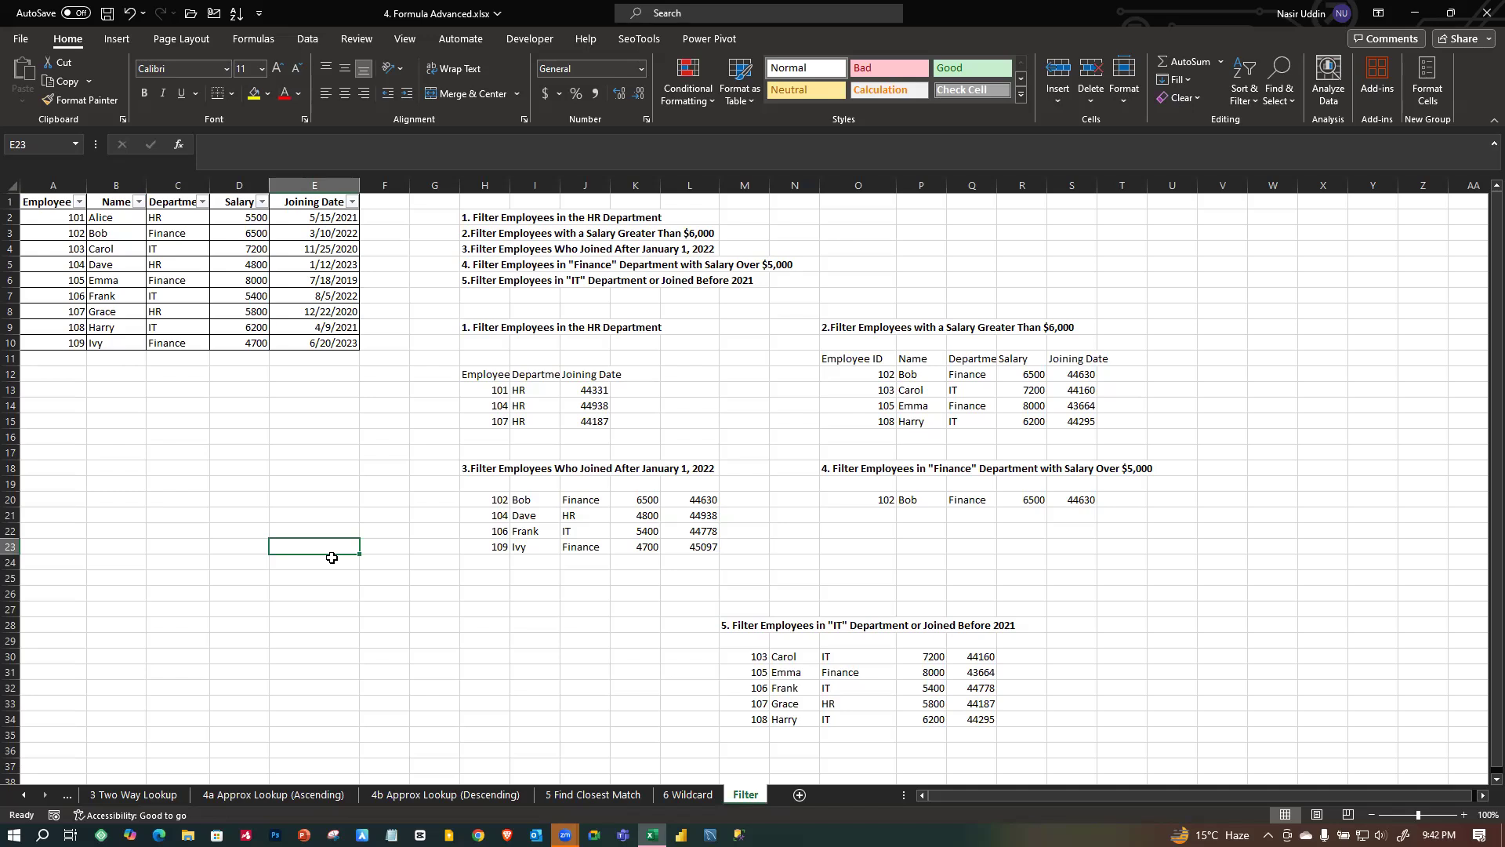
key("Up")
key("Up")
key("Up")
key("Up")
key("Up")
key("Up")
key("Up")
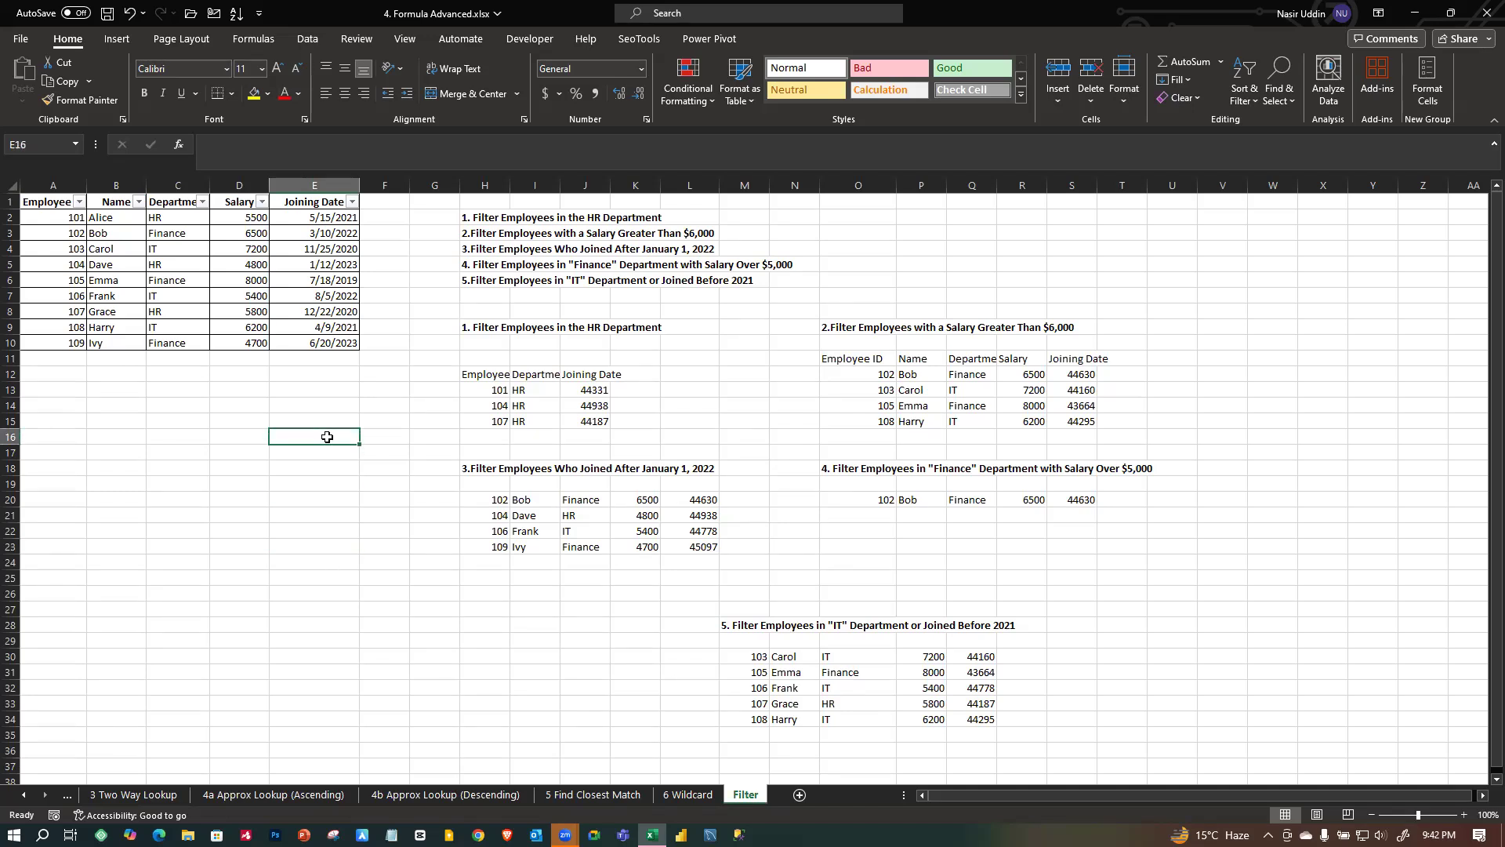
left_click(416, 574)
key("Left")
key("Left")
key("Up")
key("Up")
key("Up")
key("Up")
left_click(177, 497)
left_click(204, 579)
left_click(235, 471)
left_click(235, 511)
left_click(209, 450)
left_click(233, 555)
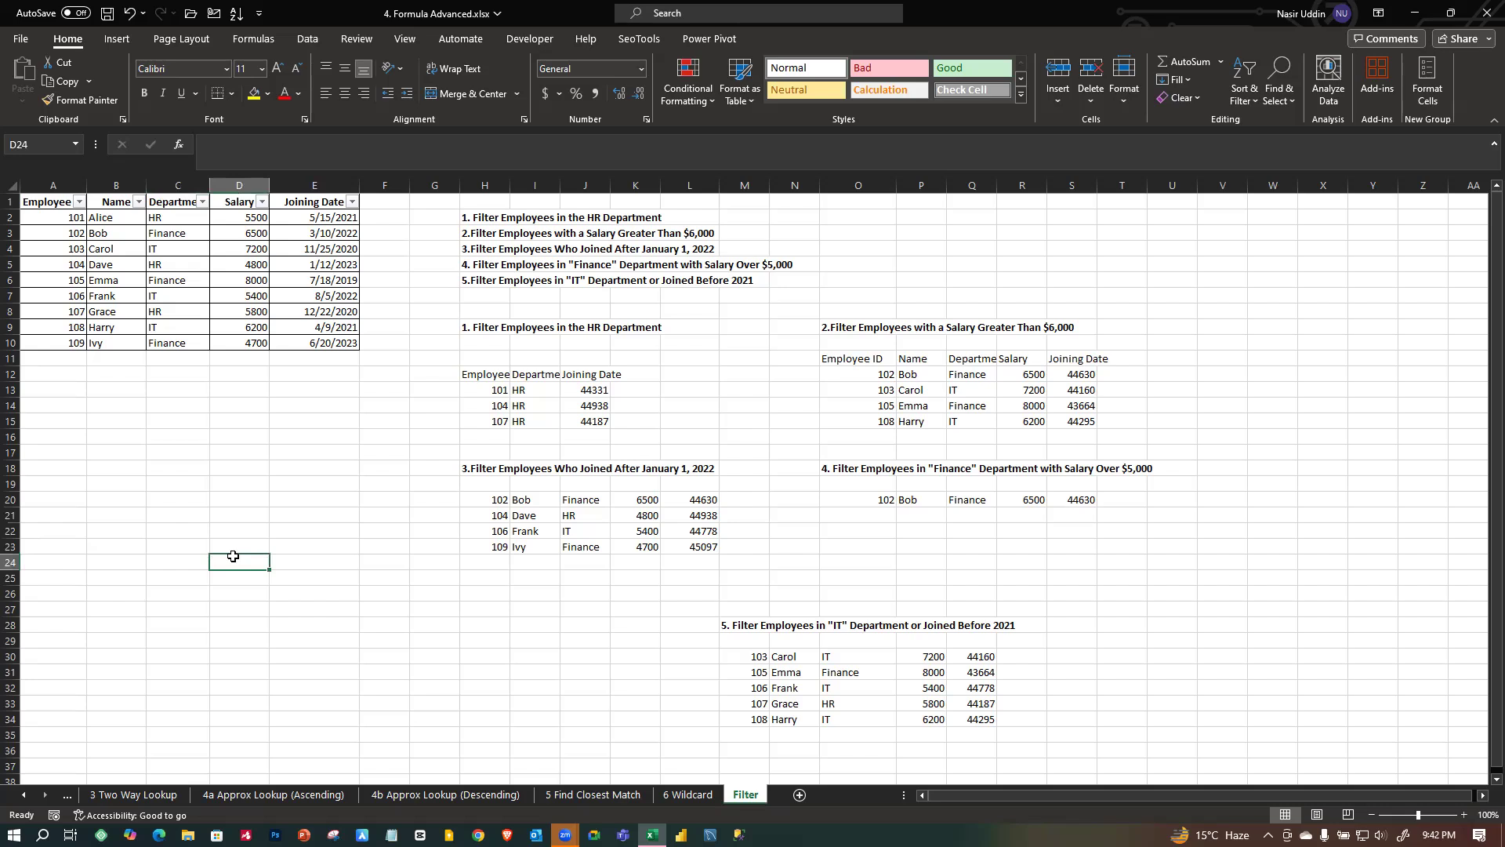
Revisit the 5 Find Closest Match and 4b Approx Lookup (Descending) sheets, ending on 4a Approx Lookup (Ascending).
left_click(439, 795)
left_click(593, 794)
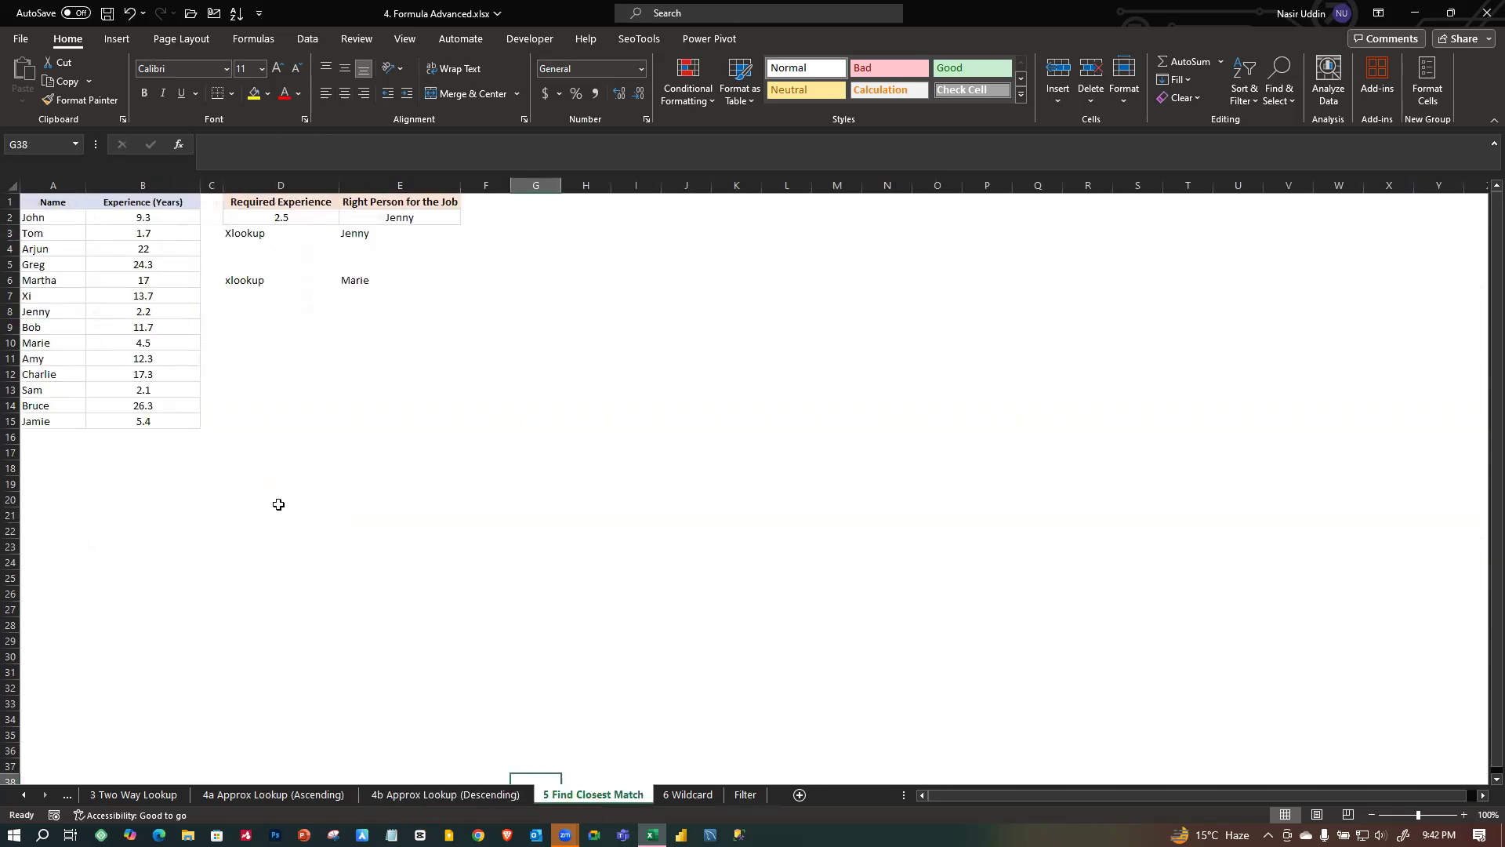
left_click(447, 794)
left_click(321, 793)
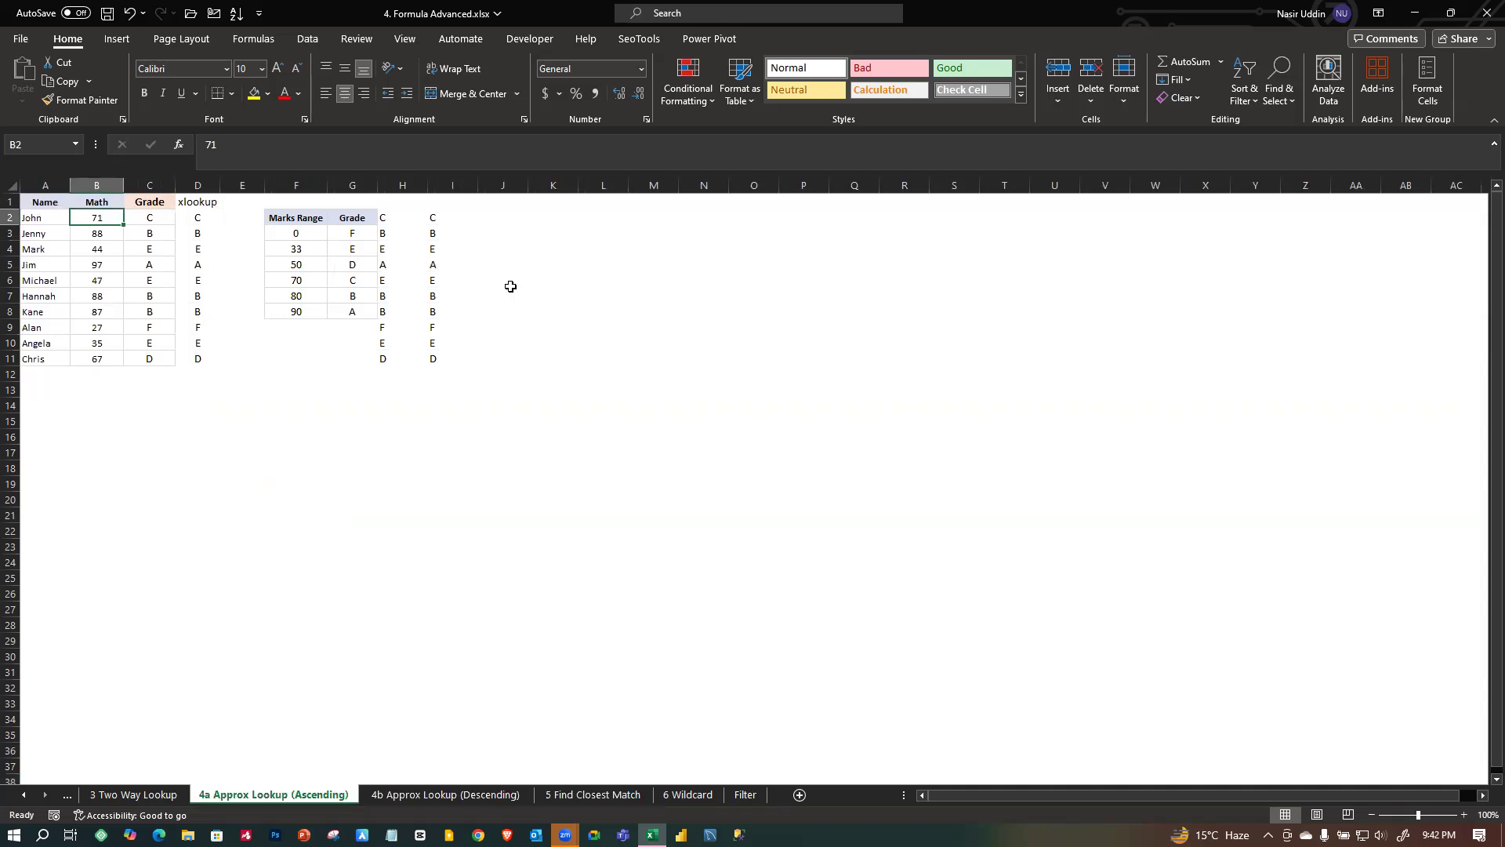
left_click(617, 404)
left_click(416, 569)
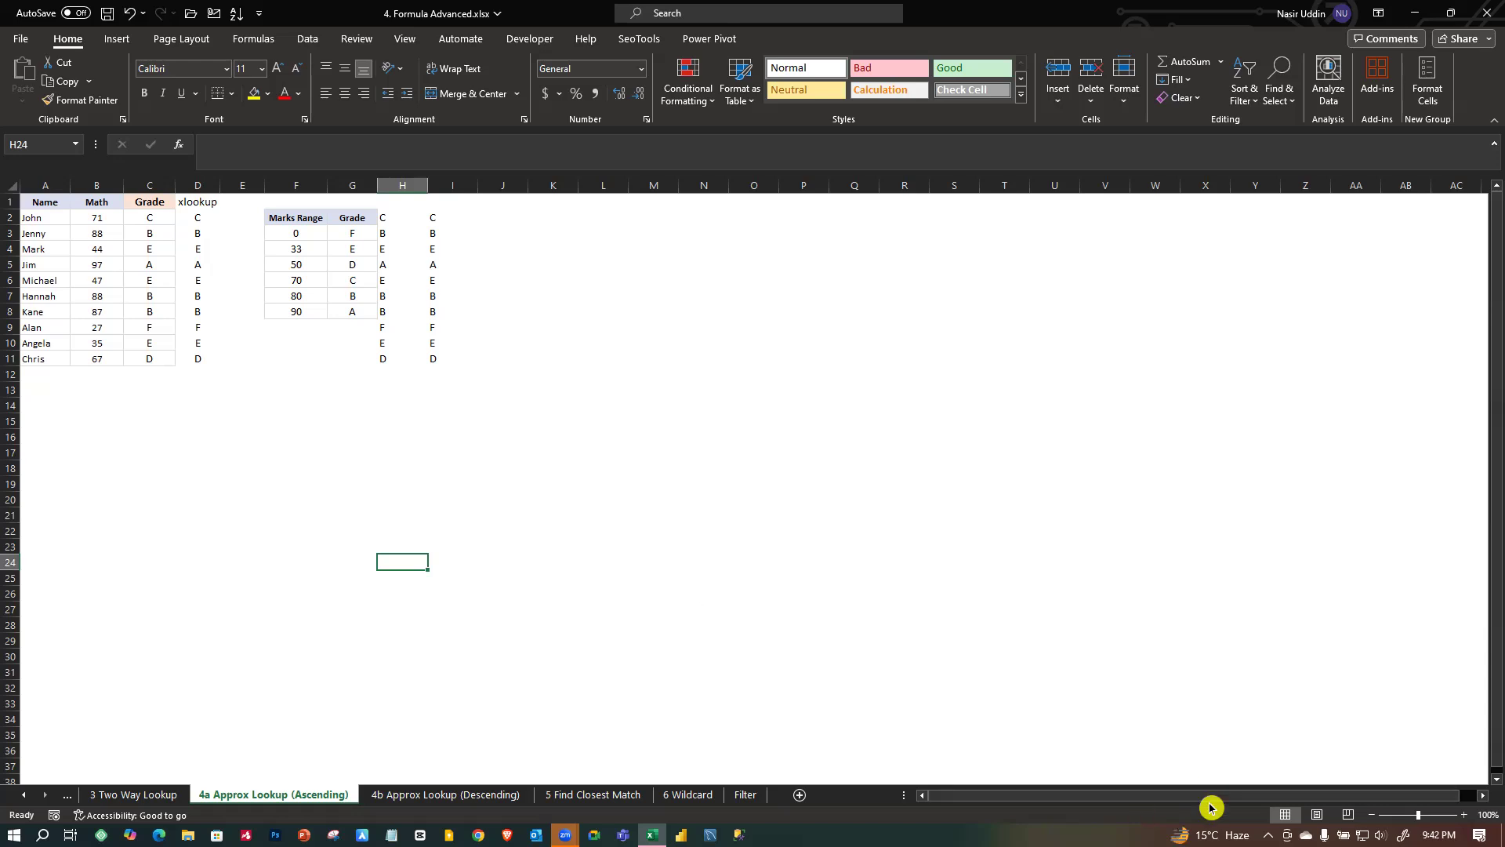
left_click_drag(1203, 796, 1158, 797)
left_click(161, 532)
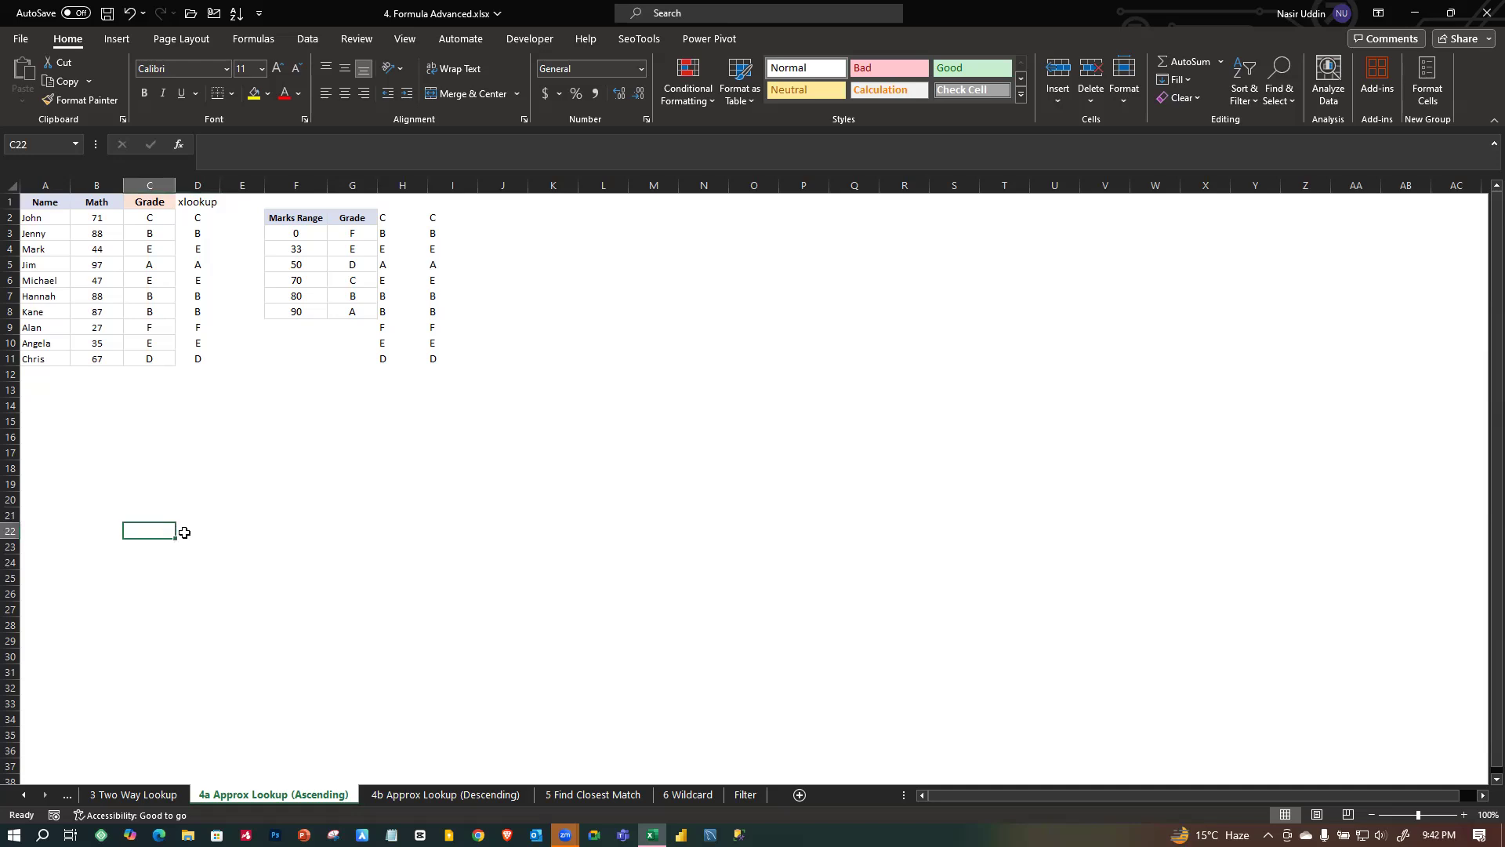
Highlight the Name, Math and Grade table in A1:C11 on the 4a Approx Lookup (Ascending) sheet to review its data.
left_click_drag(30, 202, 161, 354)
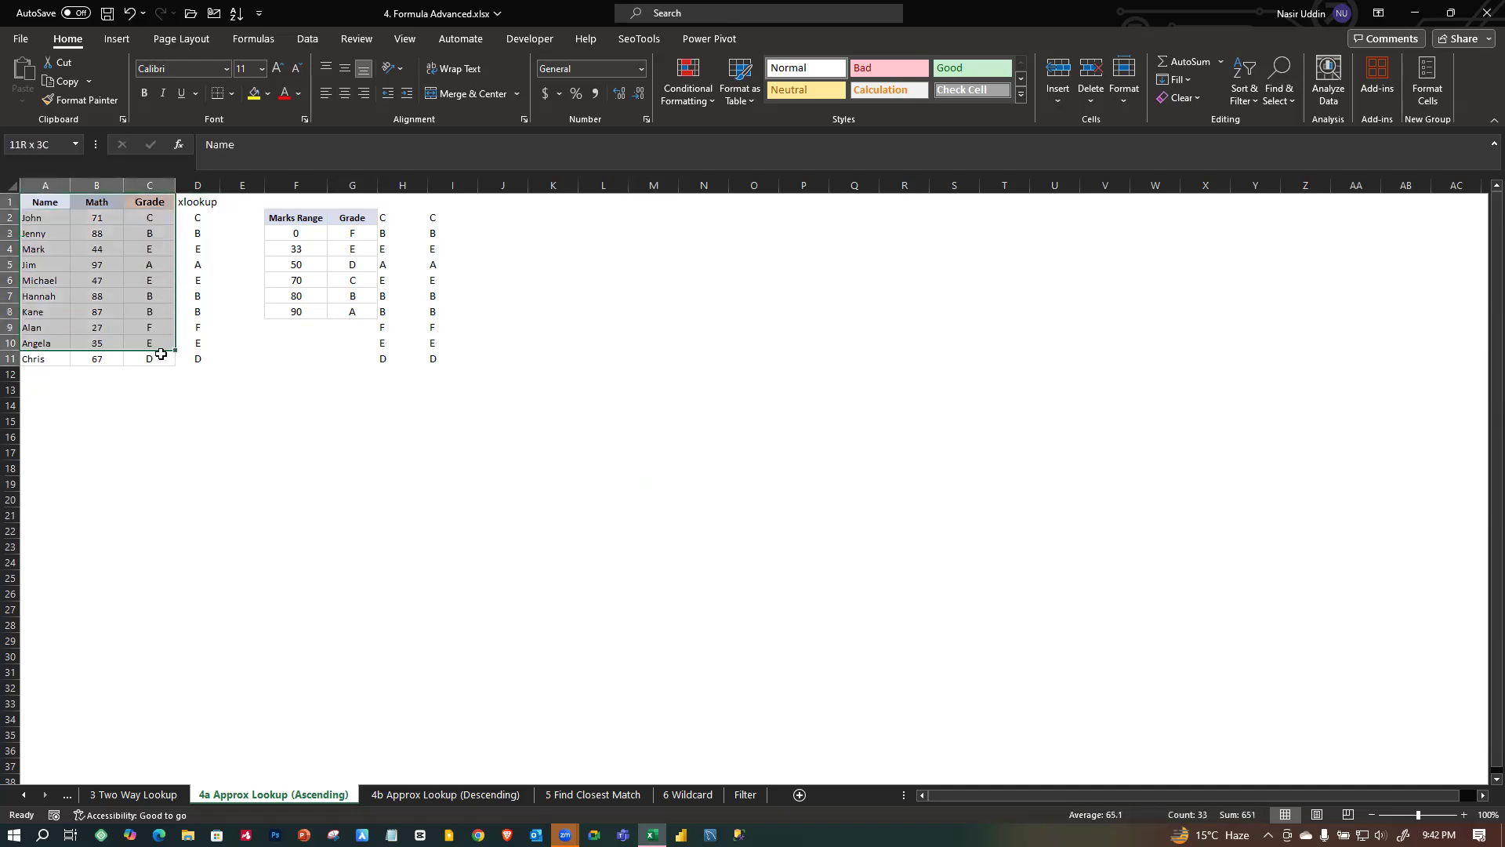
left_click(149, 374)
left_click_drag(34, 202, 161, 359)
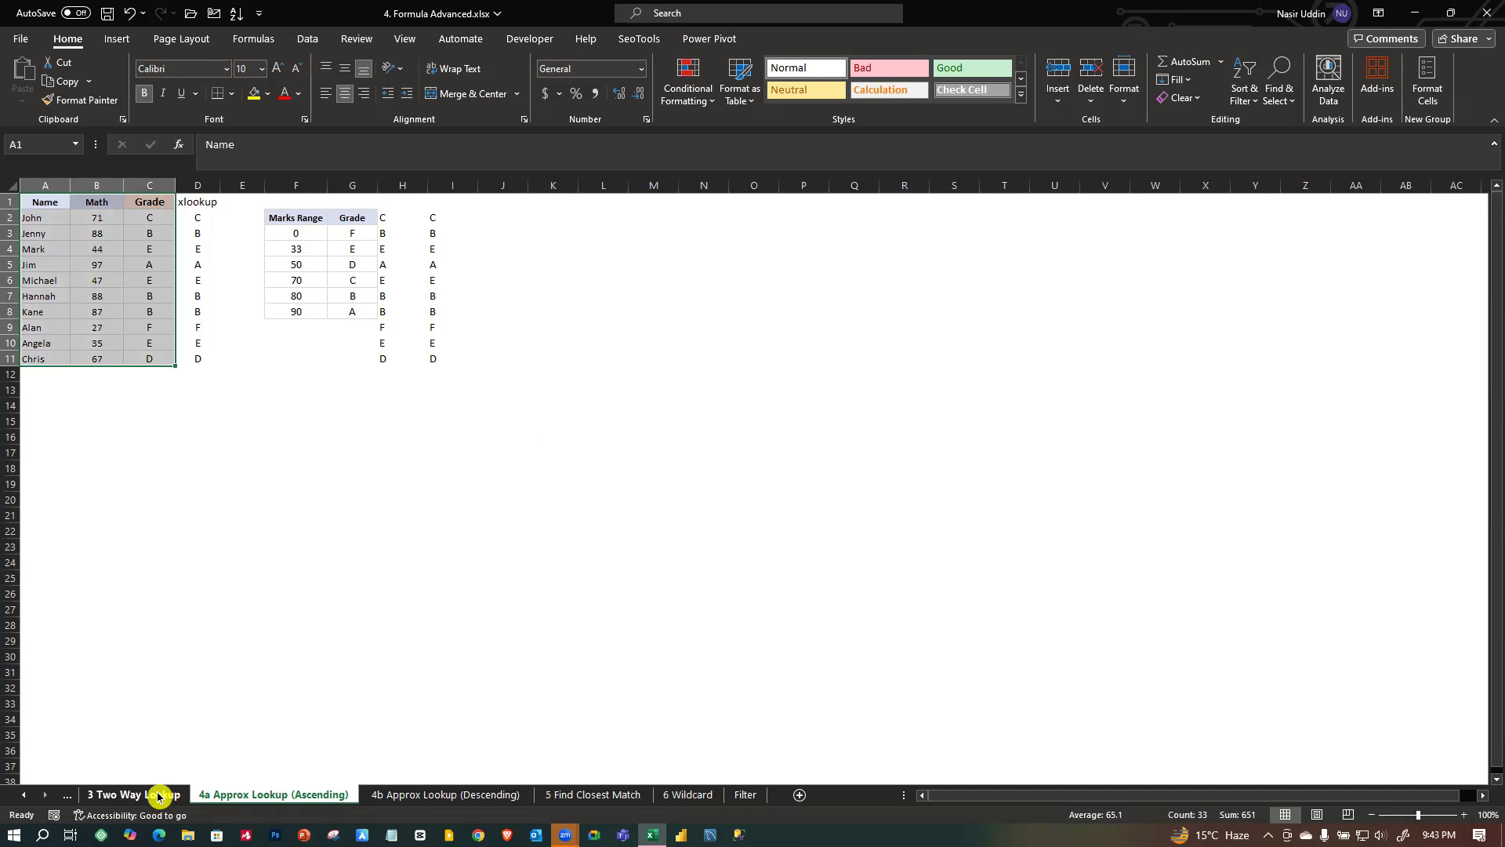
left_click(508, 518)
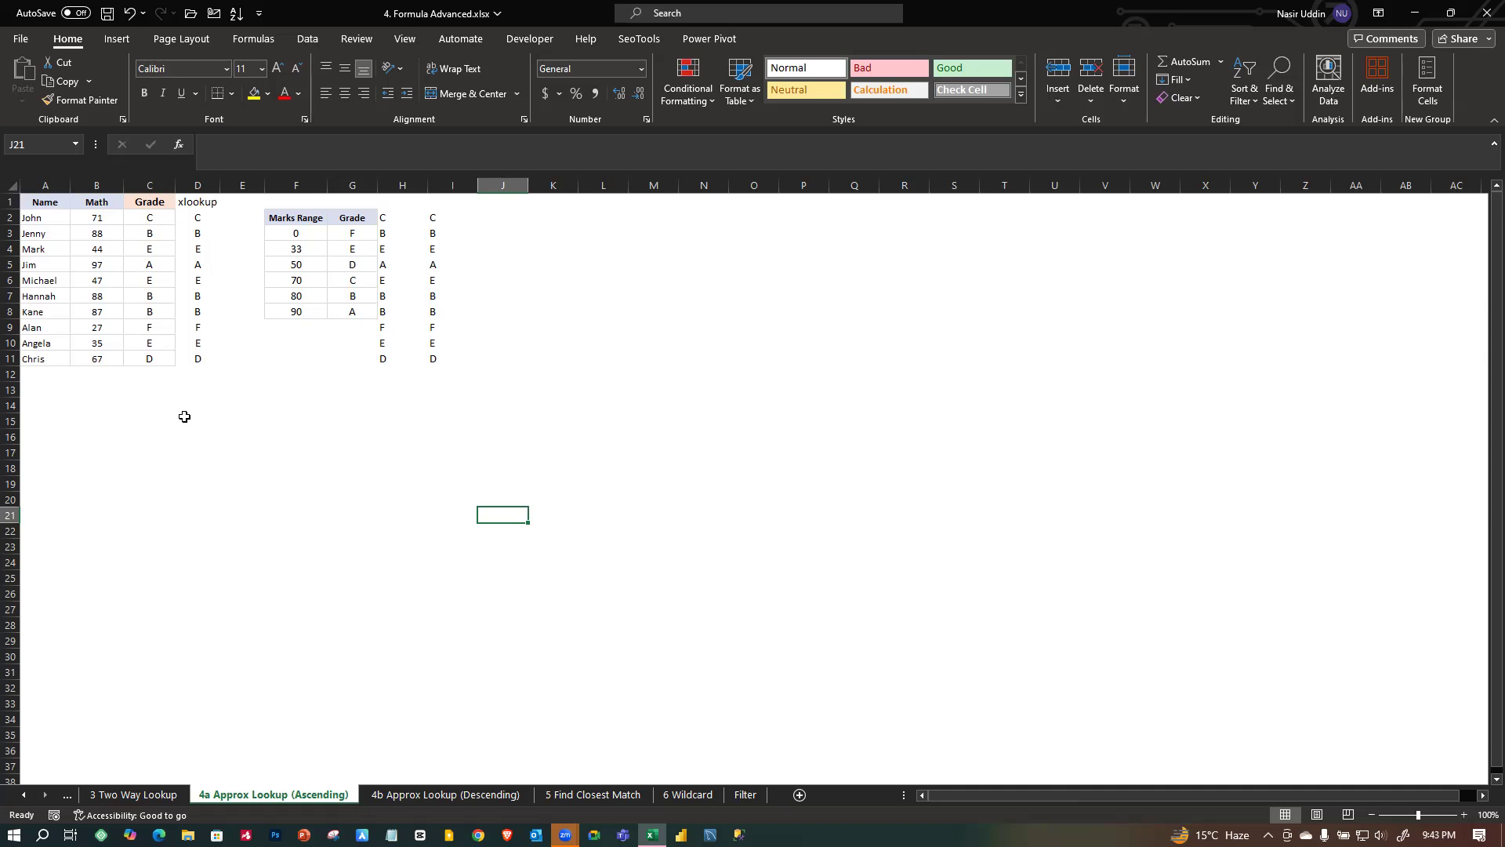
left_click_drag(33, 217, 149, 351)
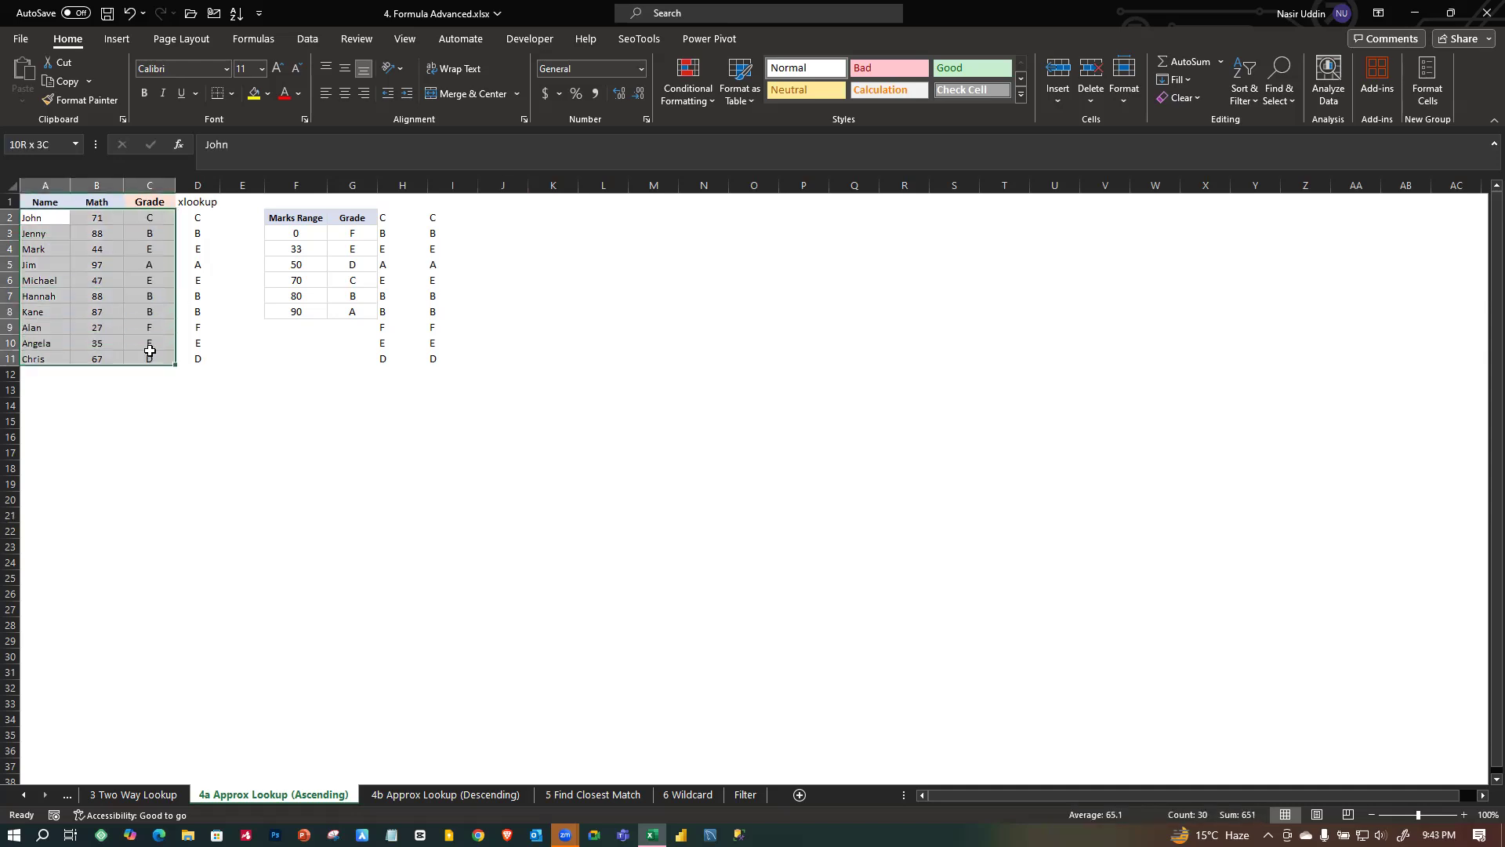
left_click(168, 432)
left_click_drag(46, 217, 162, 346)
left_click_drag(174, 462, 173, 459)
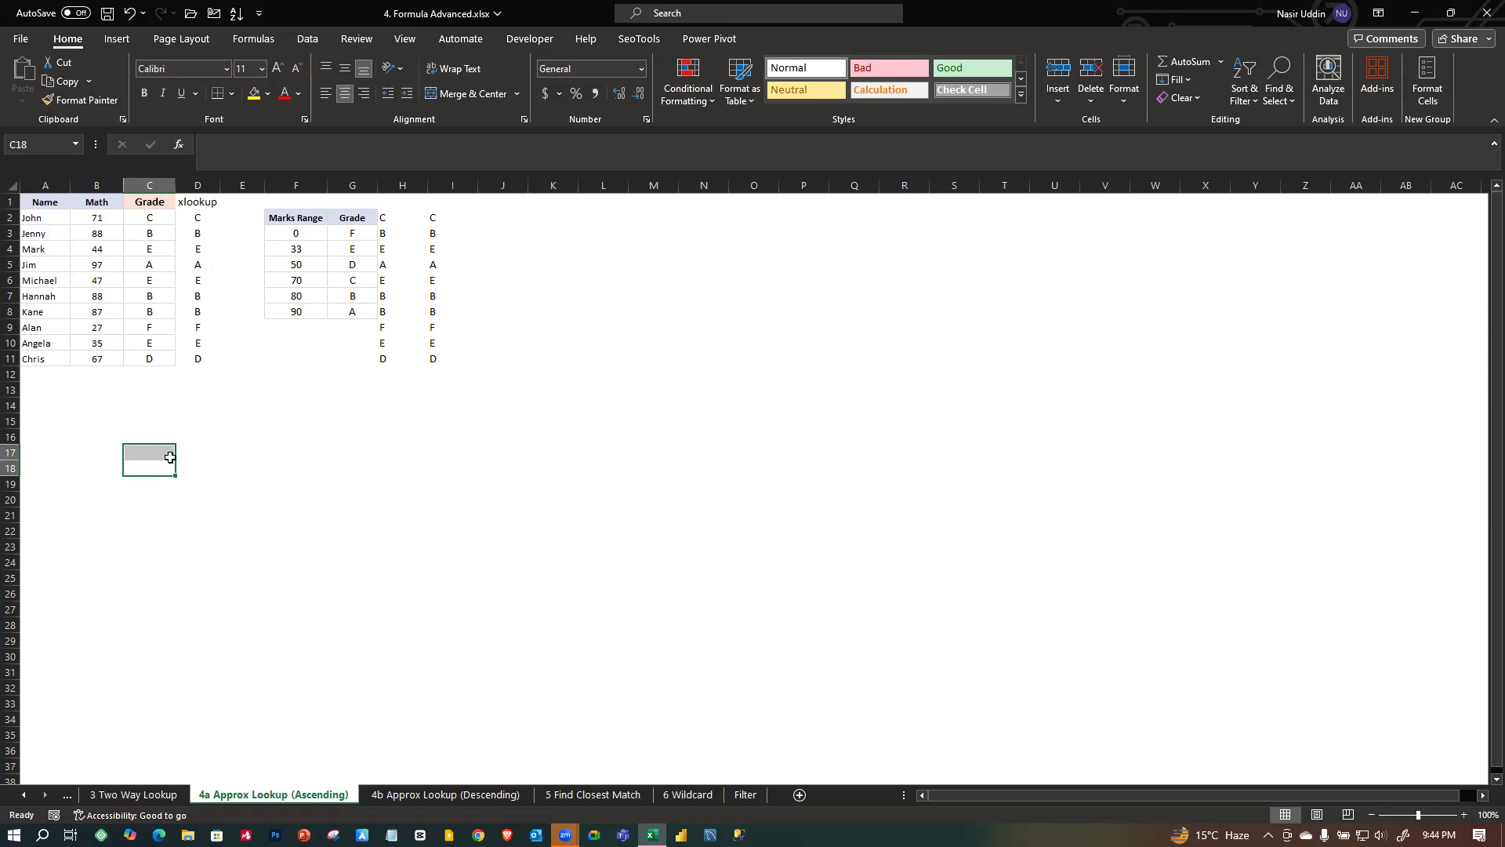
Review the sheets from 4b Approx Lookup (Descending) forward to Filter, then back to 3 Two Way Lookup.
left_click(472, 795)
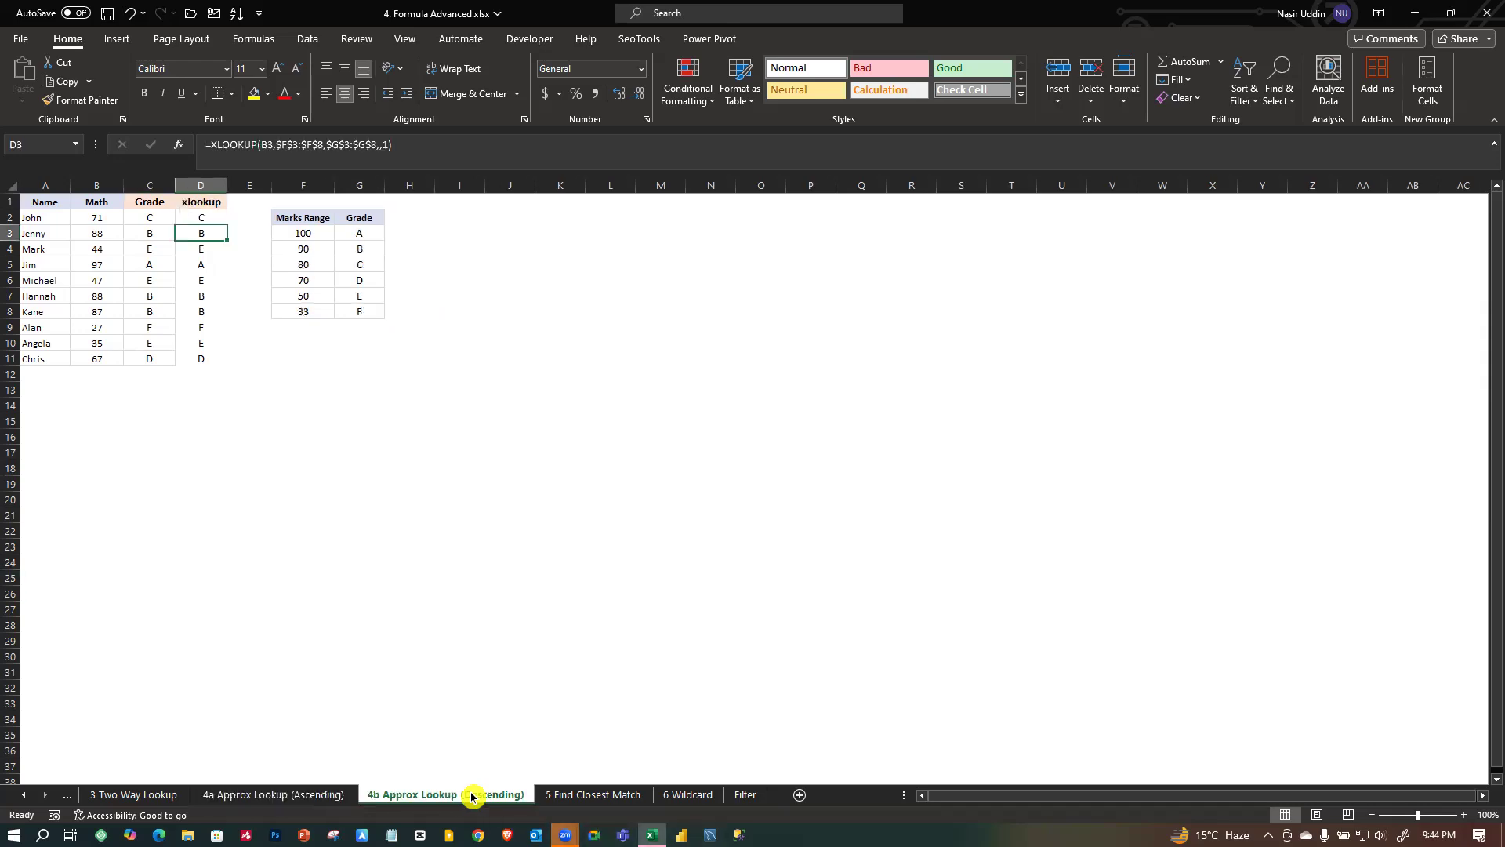
left_click(576, 795)
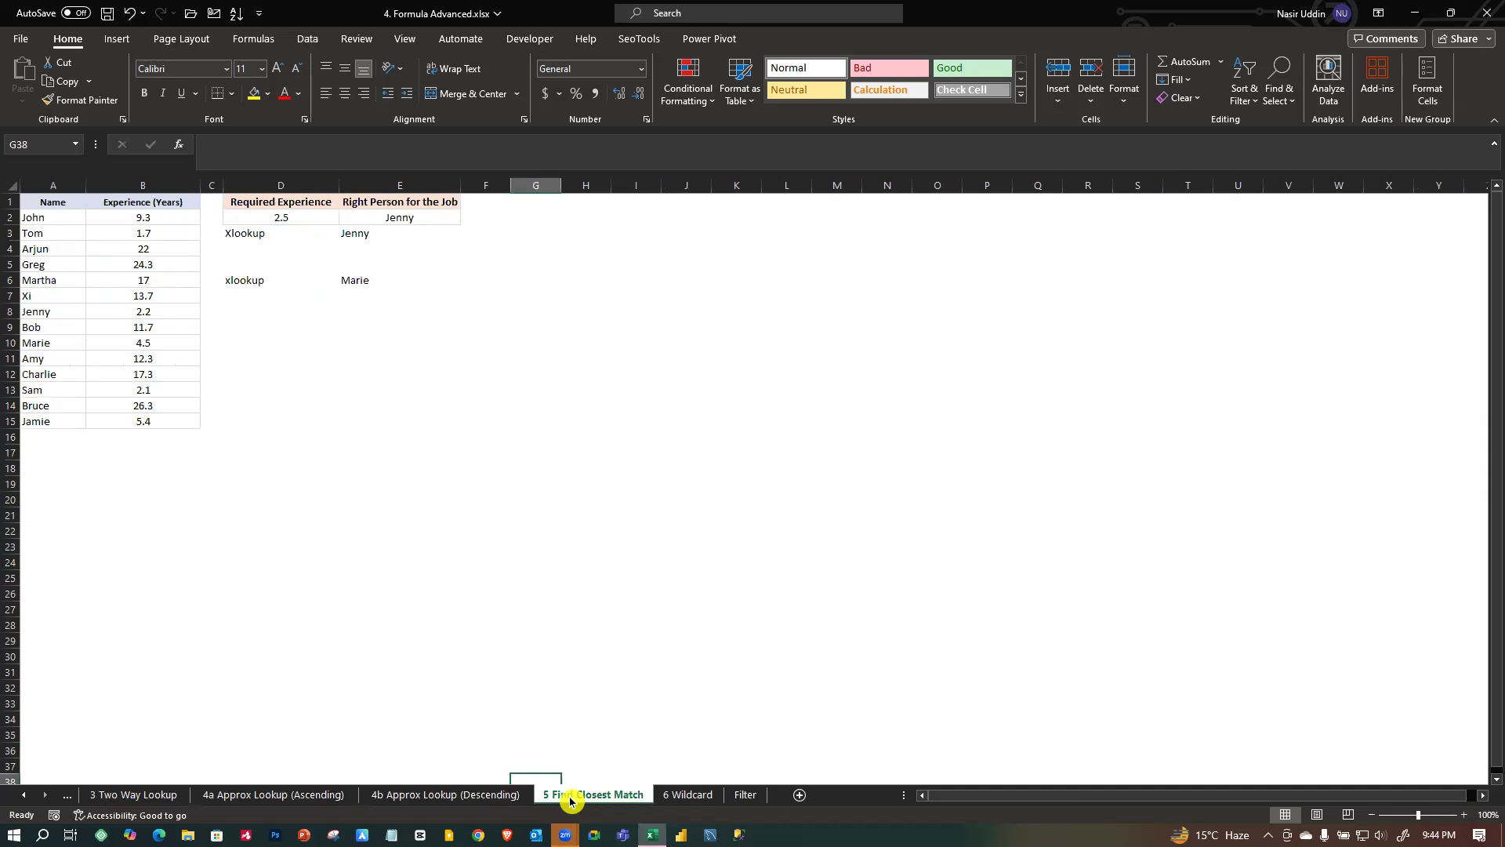
left_click(688, 795)
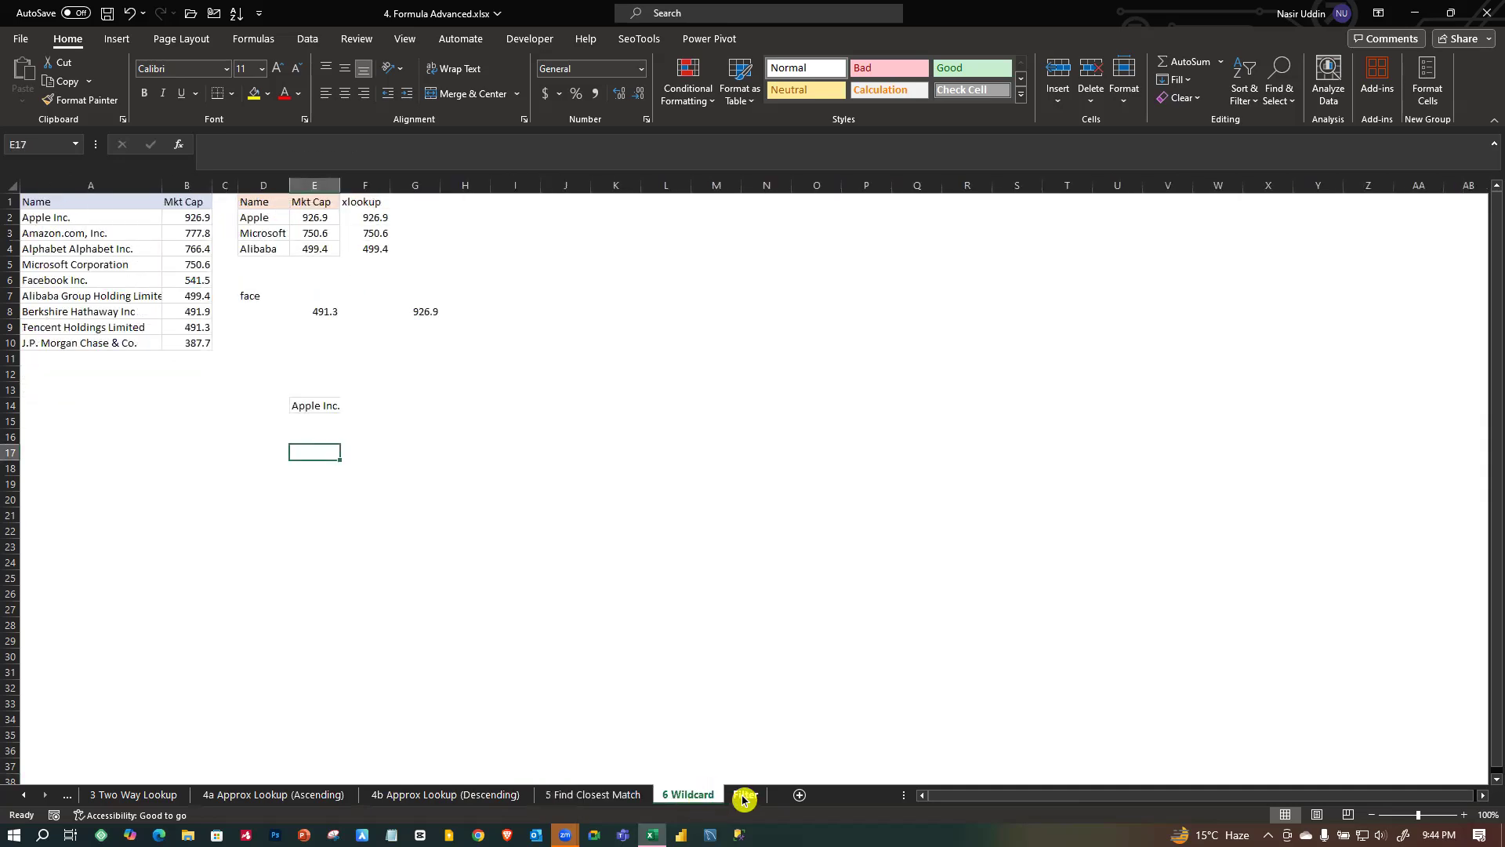
left_click(745, 794)
left_click(593, 794)
left_click(471, 795)
left_click(314, 795)
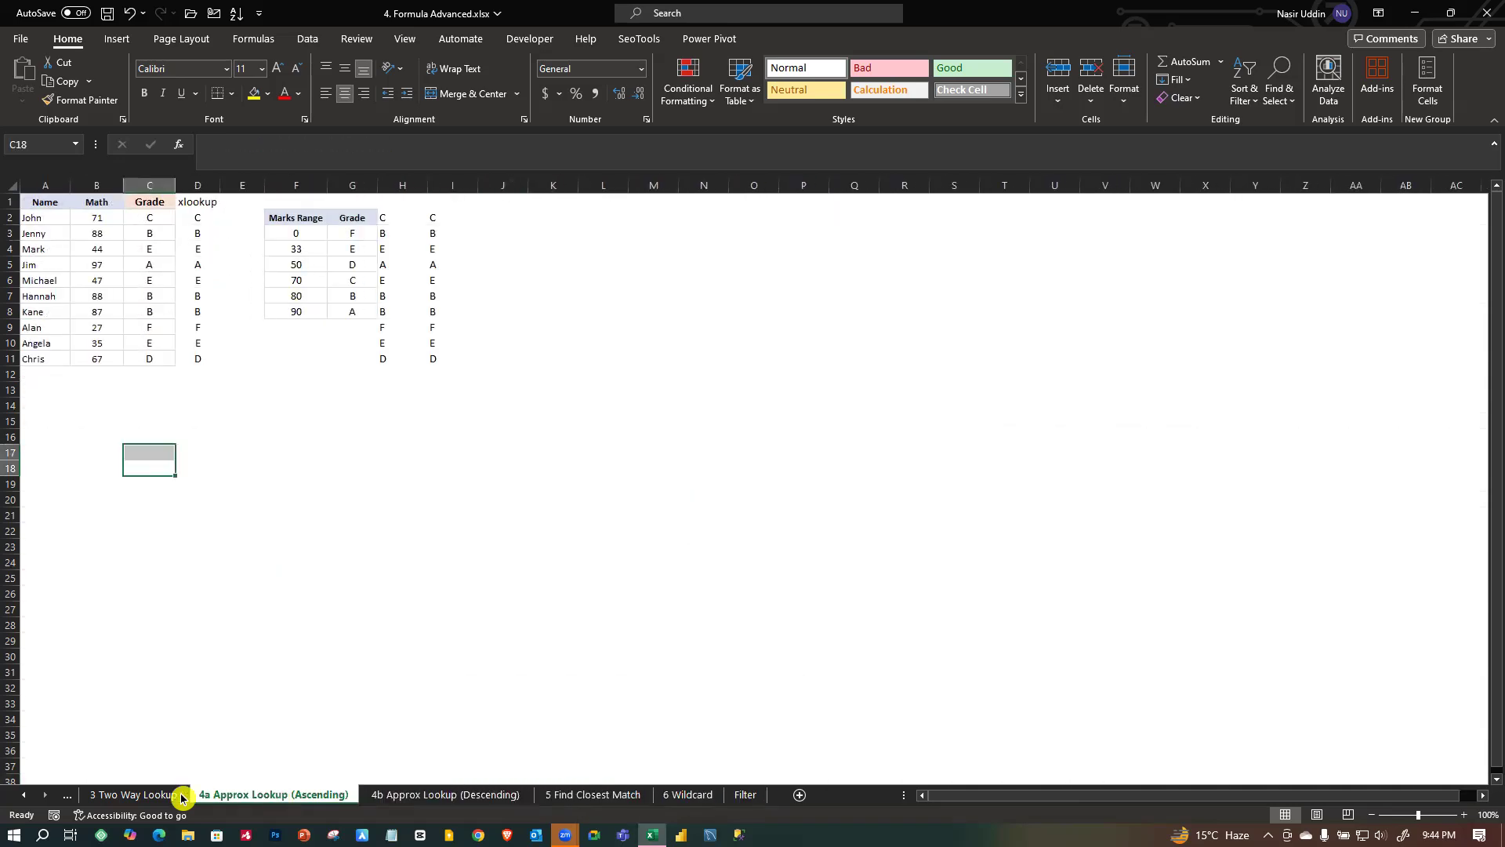
left_click(98, 795)
Highlight the student marks table in A1:D11 on the 3 Two Way Lookup sheet to review its source data.
scroll(716, 622, "down", 1)
scroll(784, 666, "up", 1)
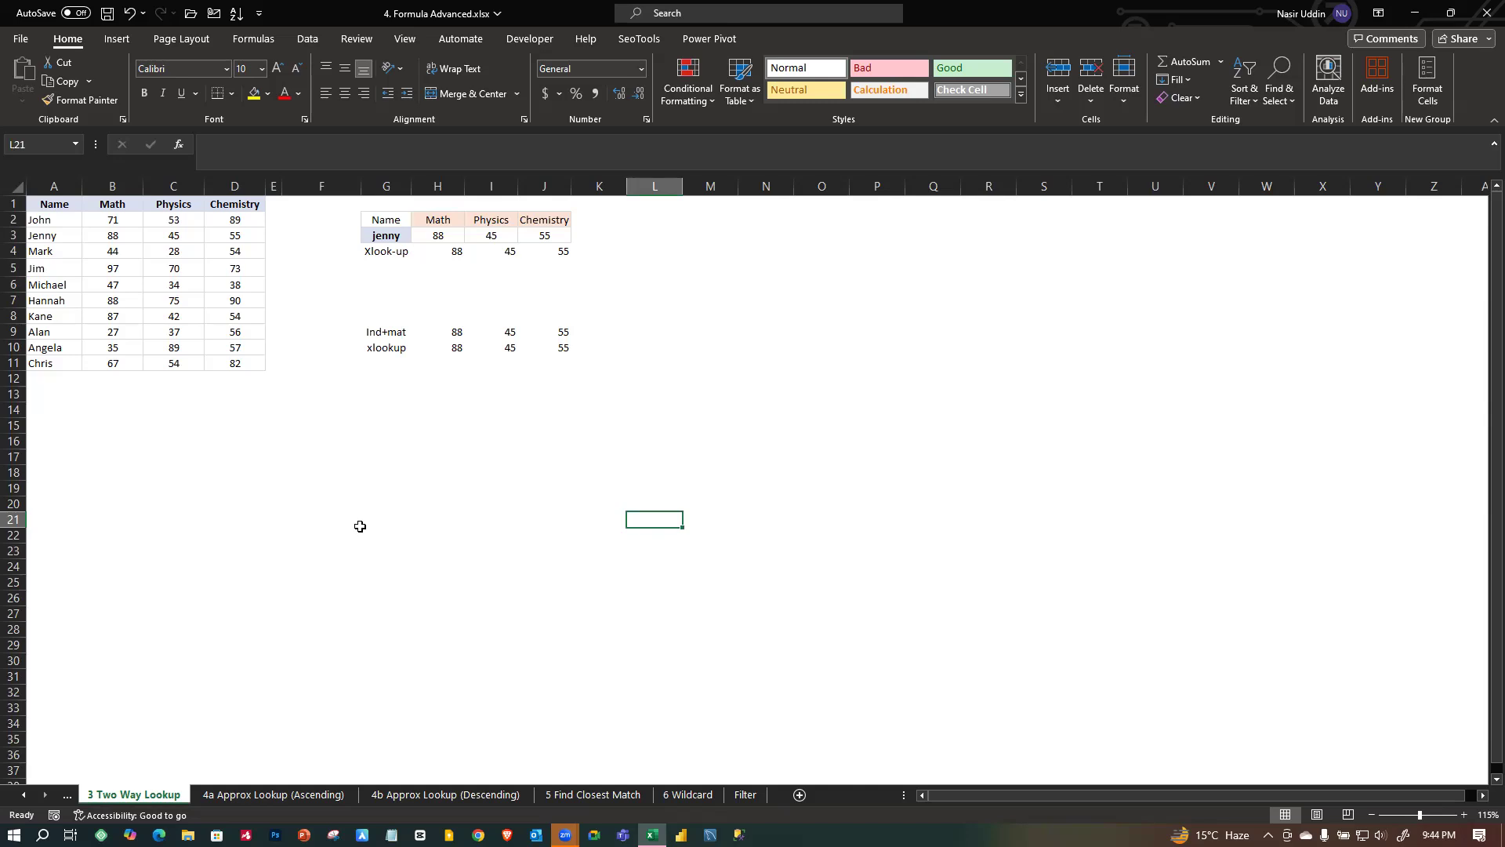
left_click_drag(53, 205, 256, 367)
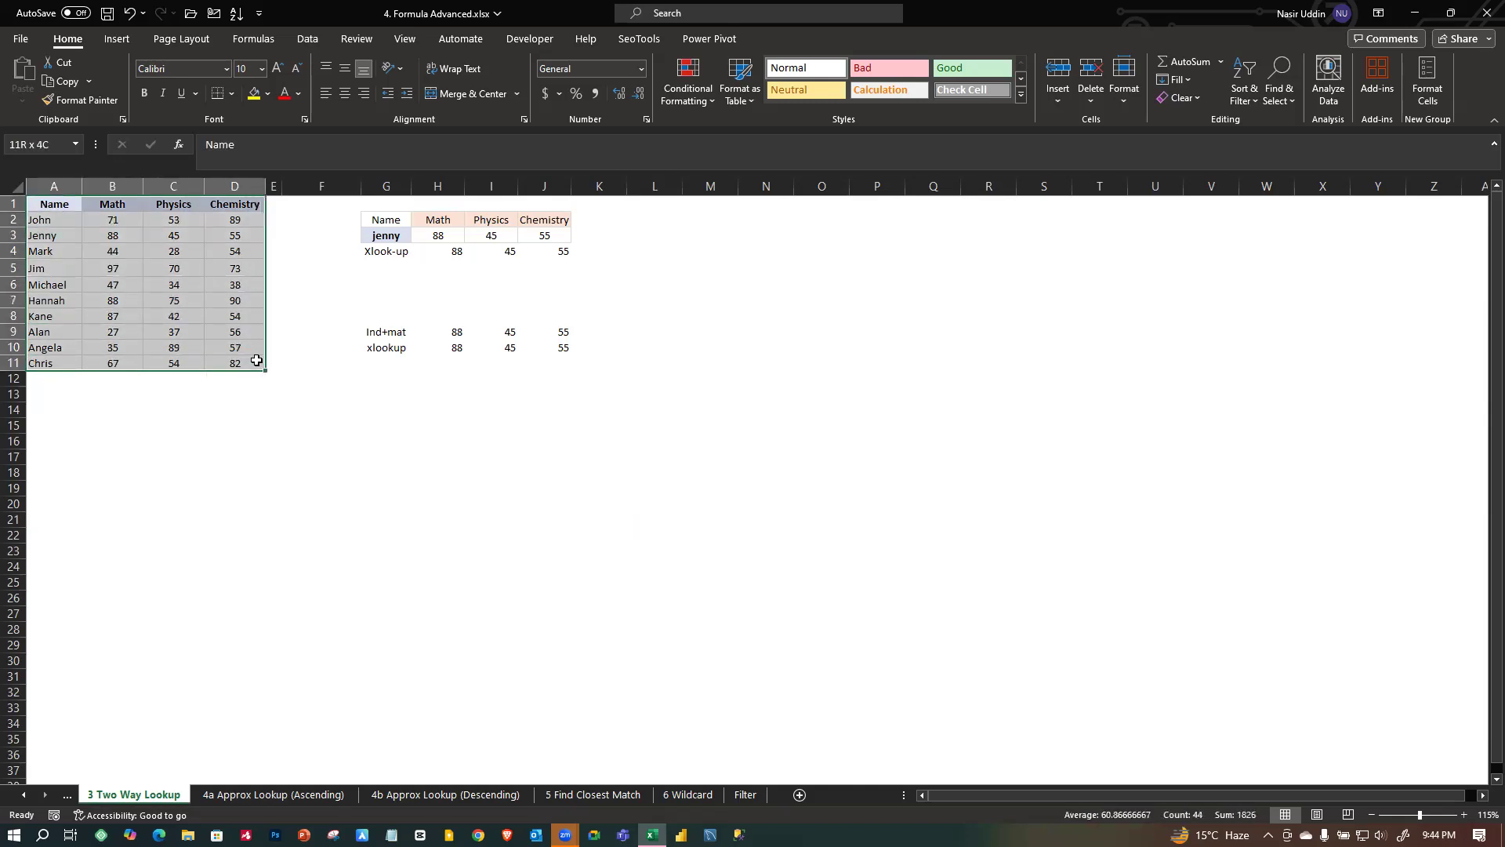
left_click(193, 515)
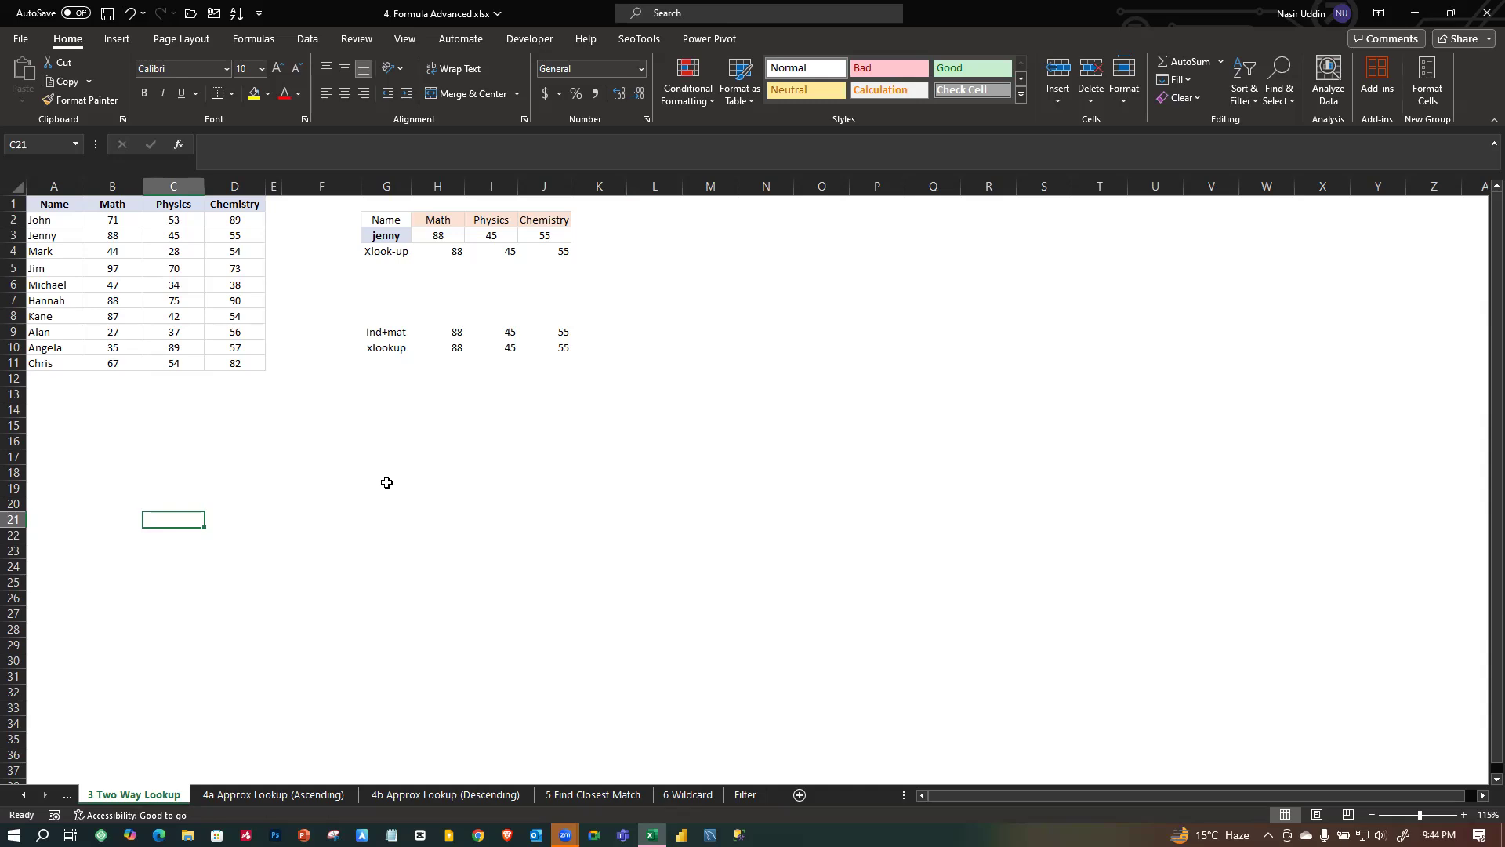
Return to the Filter sheet and highlight the results for salaries greater than $6,000 and the employee source table.
left_click(751, 794)
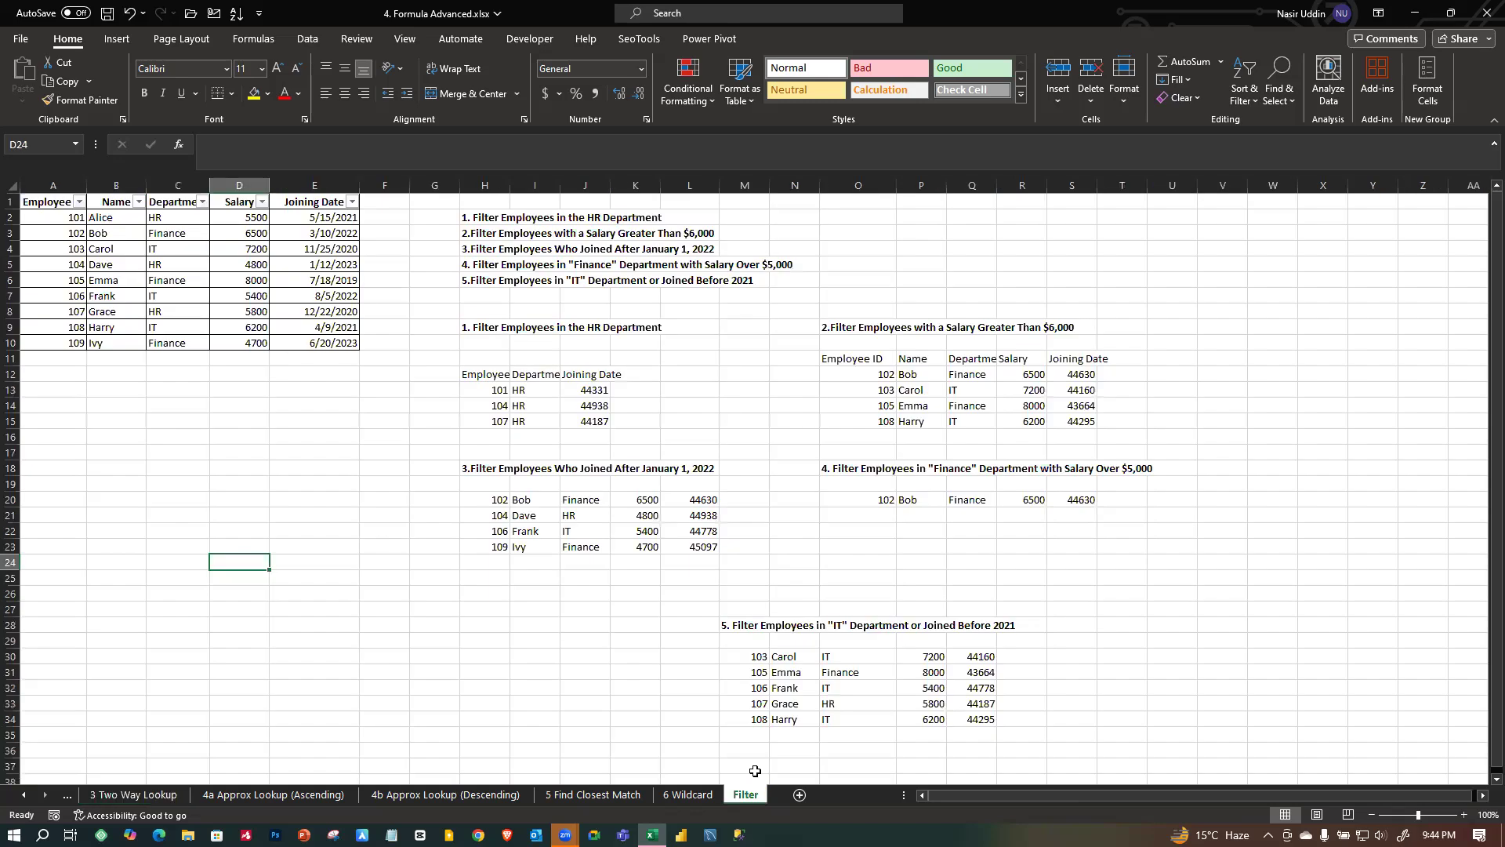
left_click(349, 468)
left_click(681, 362)
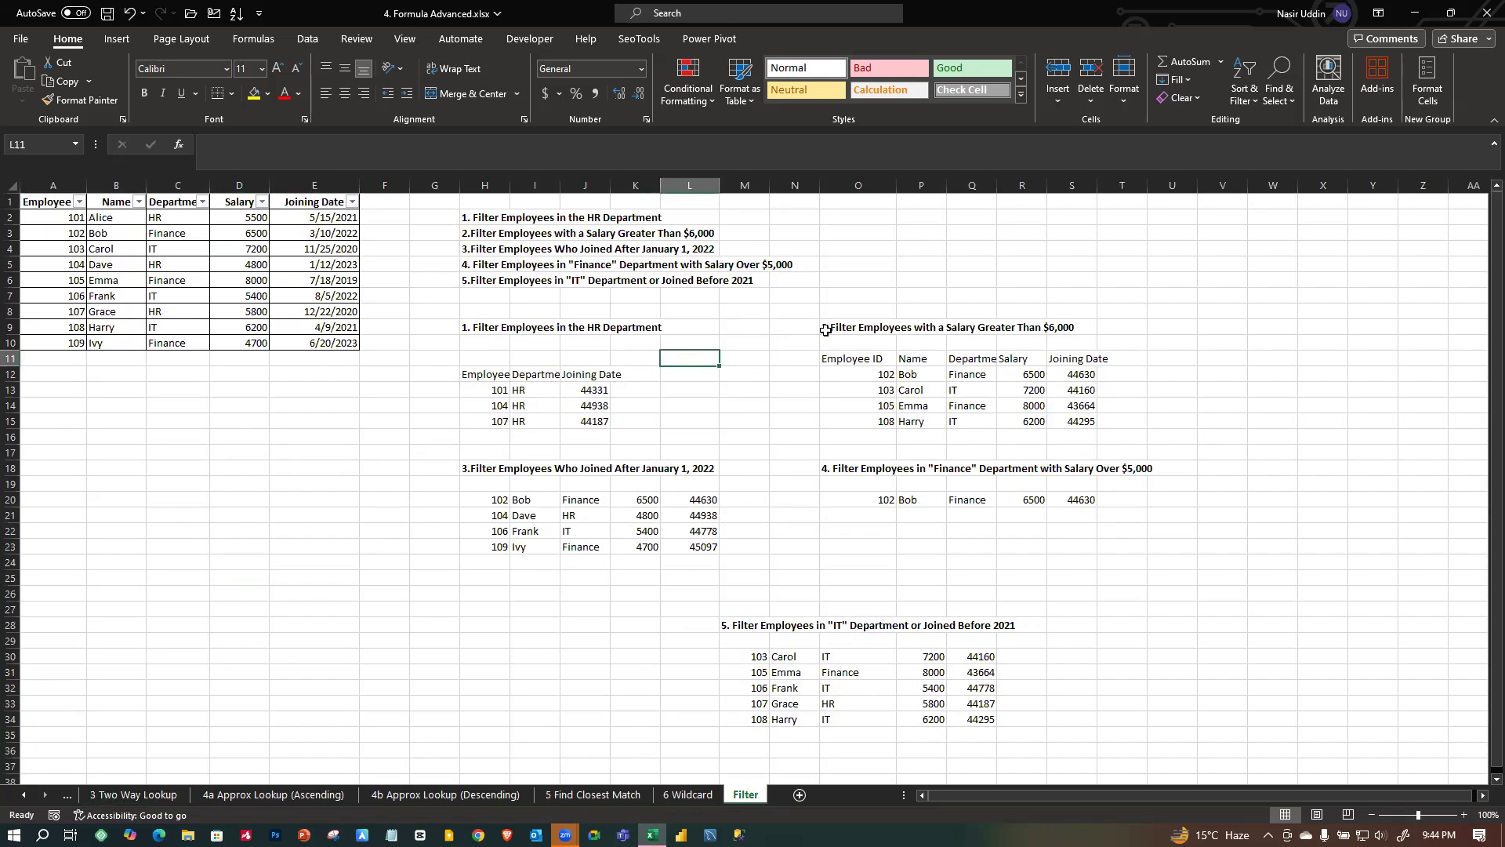
left_click_drag(839, 339, 1090, 439)
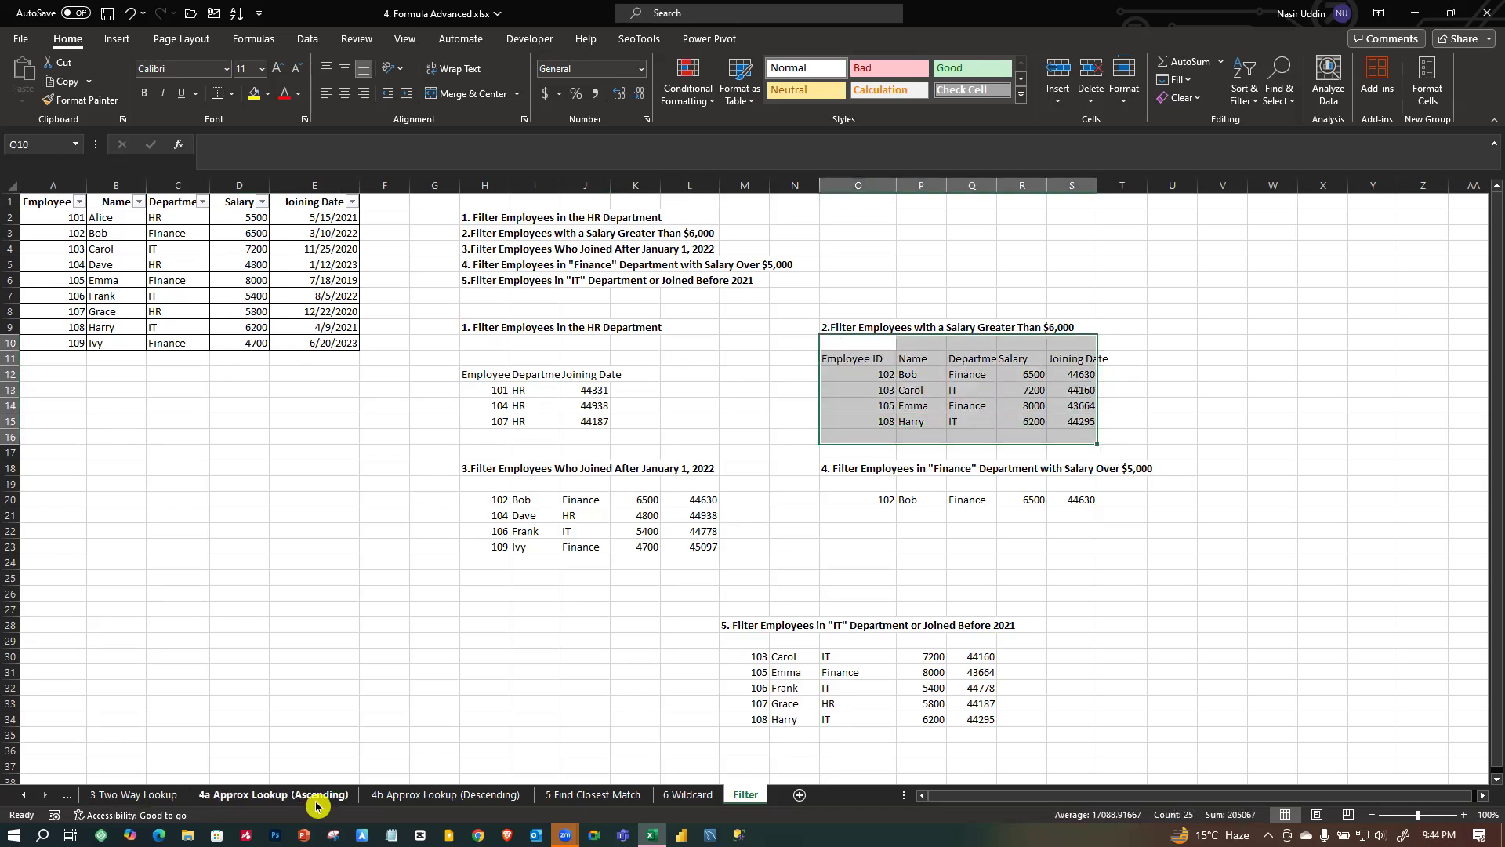
left_click_drag(47, 202, 352, 345)
left_click(277, 470)
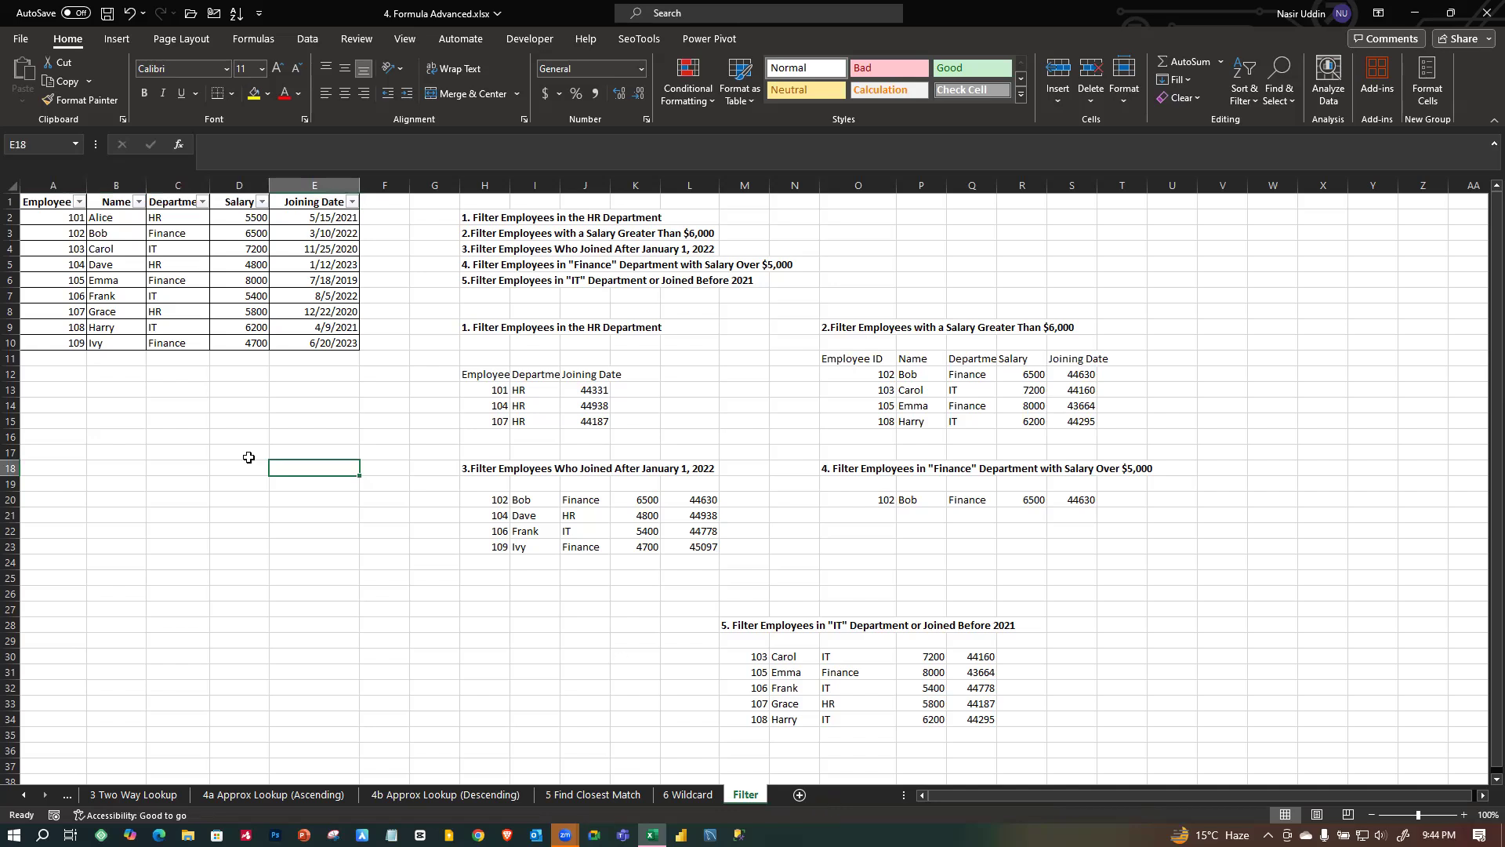
left_click_drag(102, 403, 256, 538)
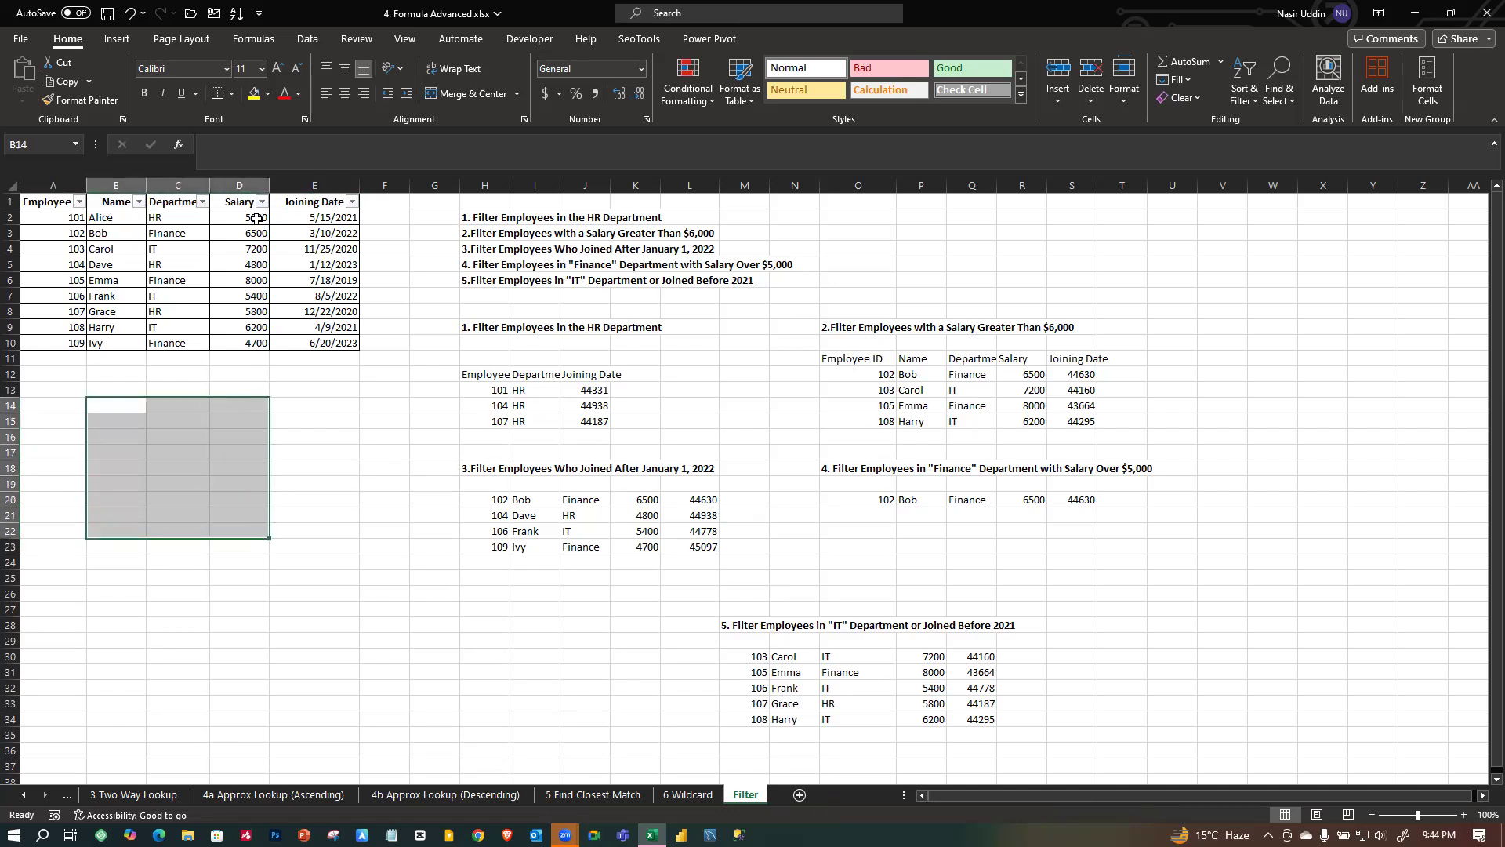
Inspect the Salary column's built-in filter options in the employee table and close them without applying a filter.
left_click(262, 202)
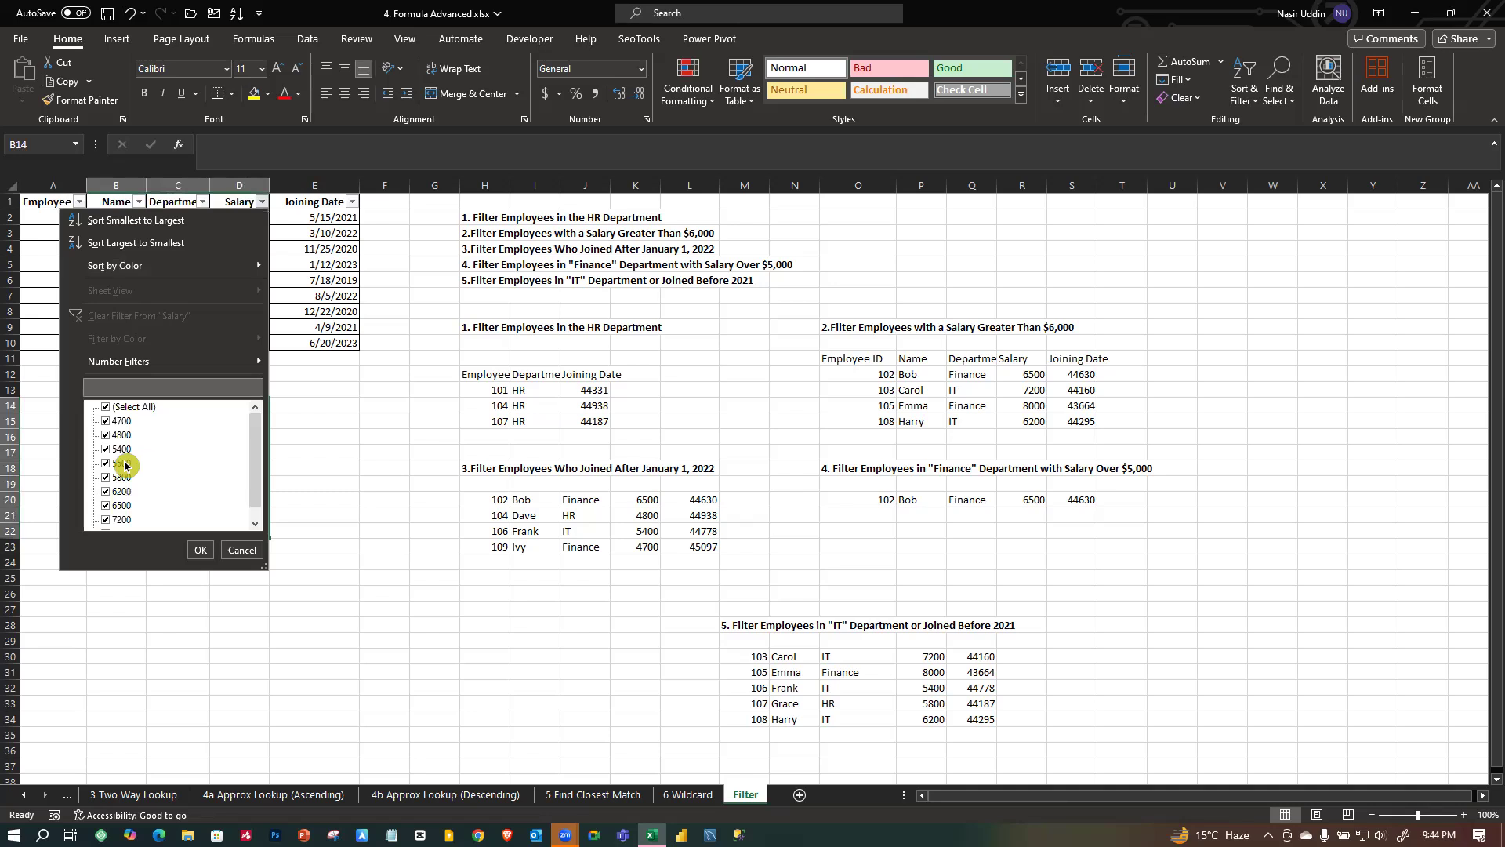
left_click(343, 411)
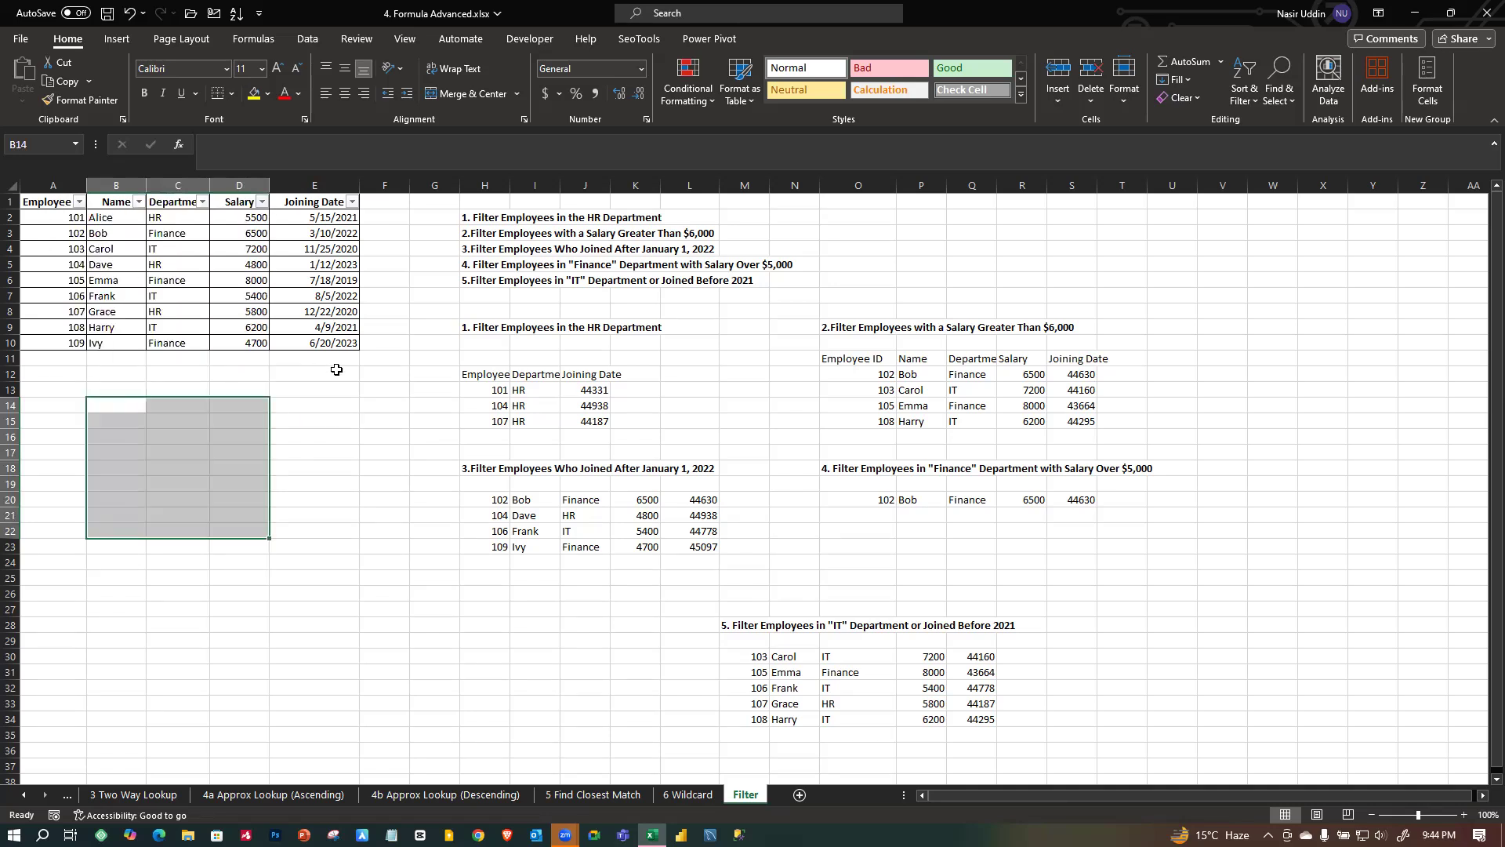
left_click(1415, 371)
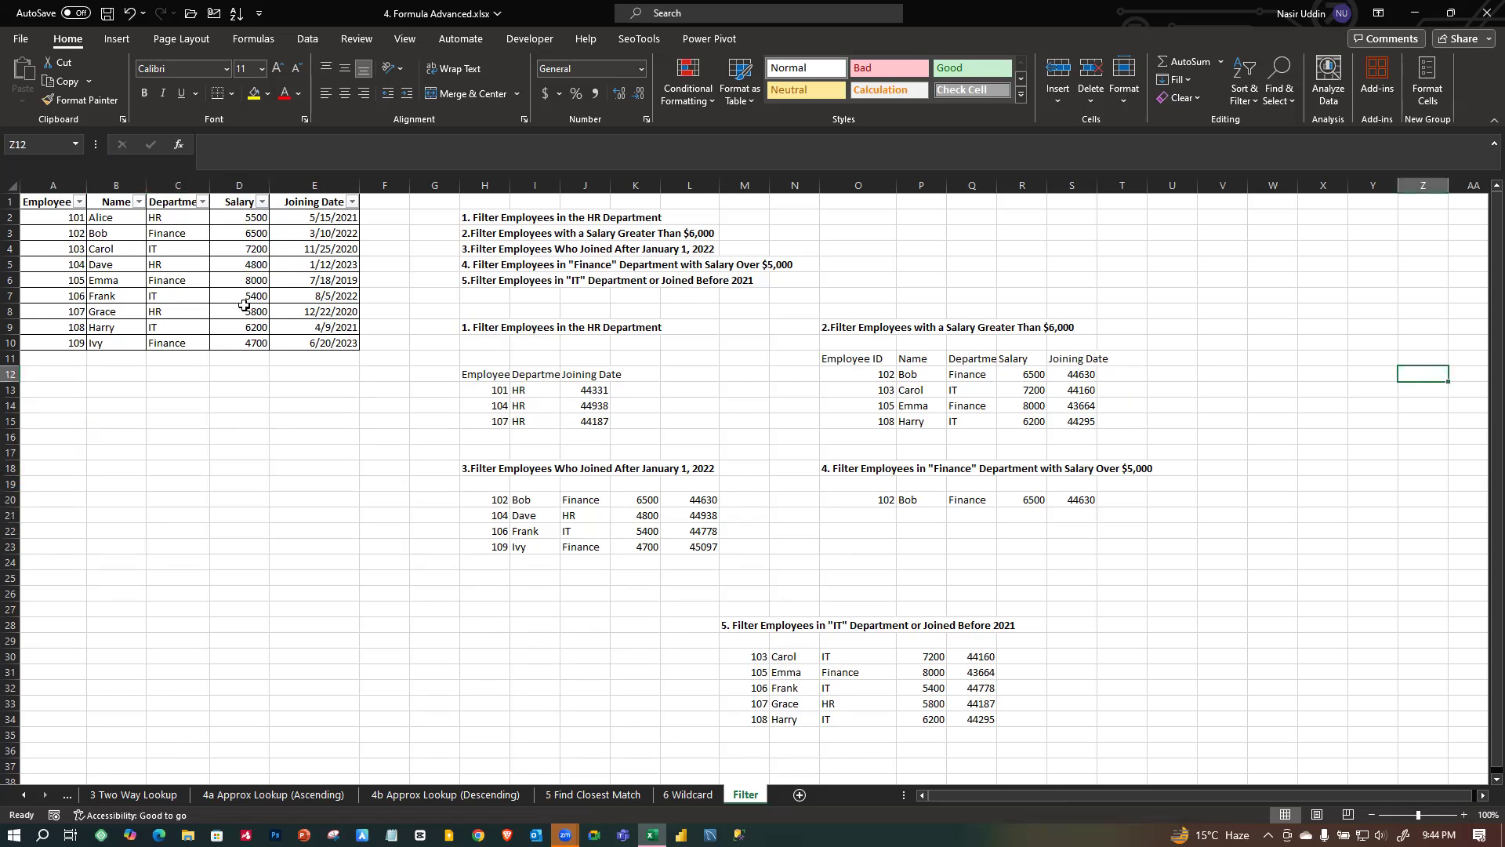
Compare the employee source table A1:E10 with the five FILTER result blocks by highlighting each area.
mouse_move(47, 203)
left_mouse_down()
mouse_move(392, 345)
mouse_move(336, 338)
left_mouse_up()
left_click(632, 479)
mouse_move(452, 325)
left_mouse_down()
mouse_move(690, 327)
mouse_move(1089, 739)
left_mouse_up()
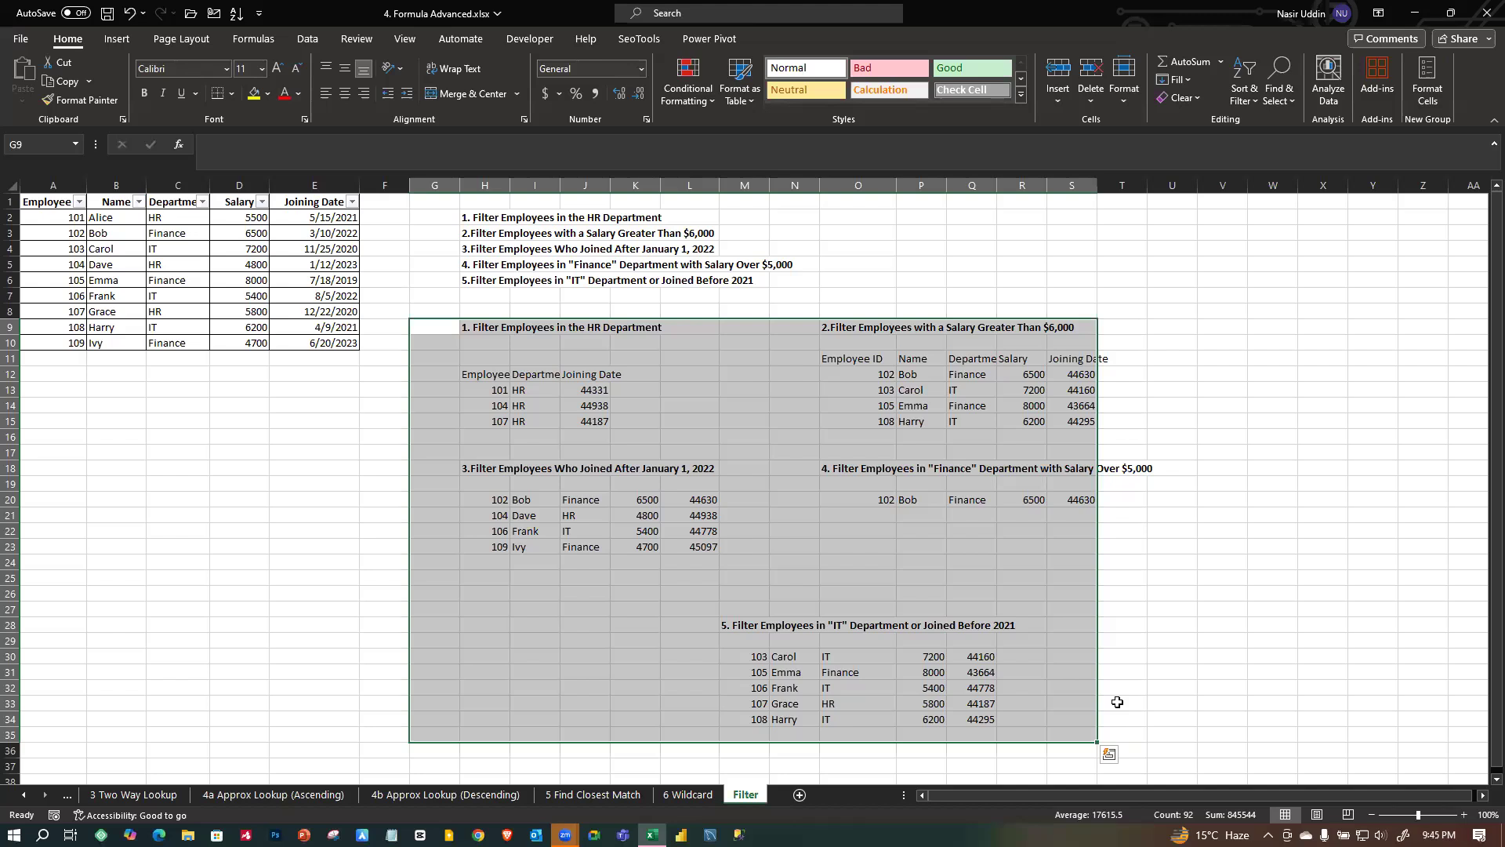
left_click(1236, 379)
left_click_drag(31, 201, 346, 343)
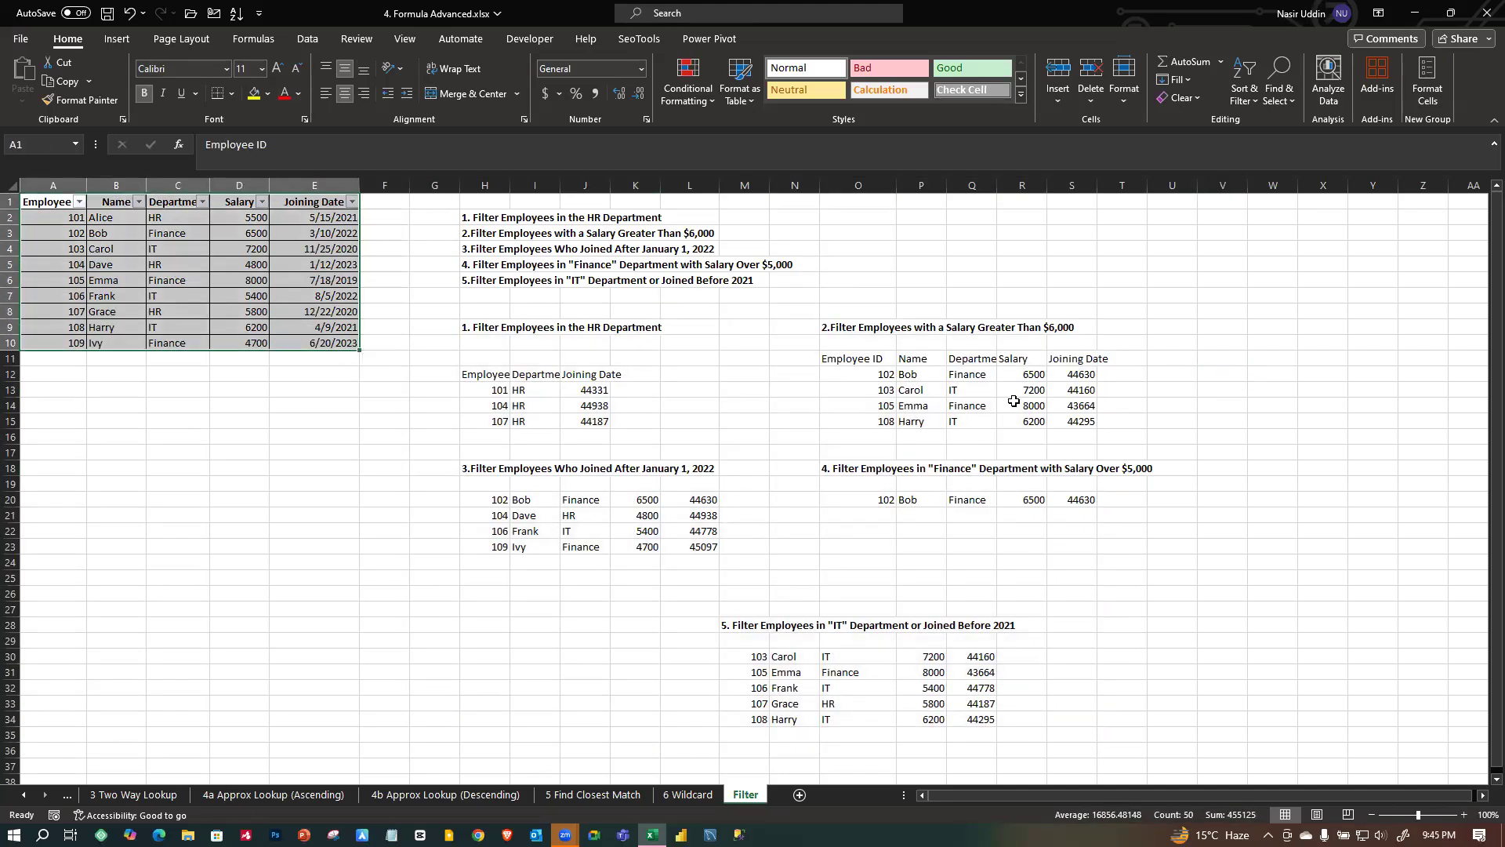
left_click(261, 389)
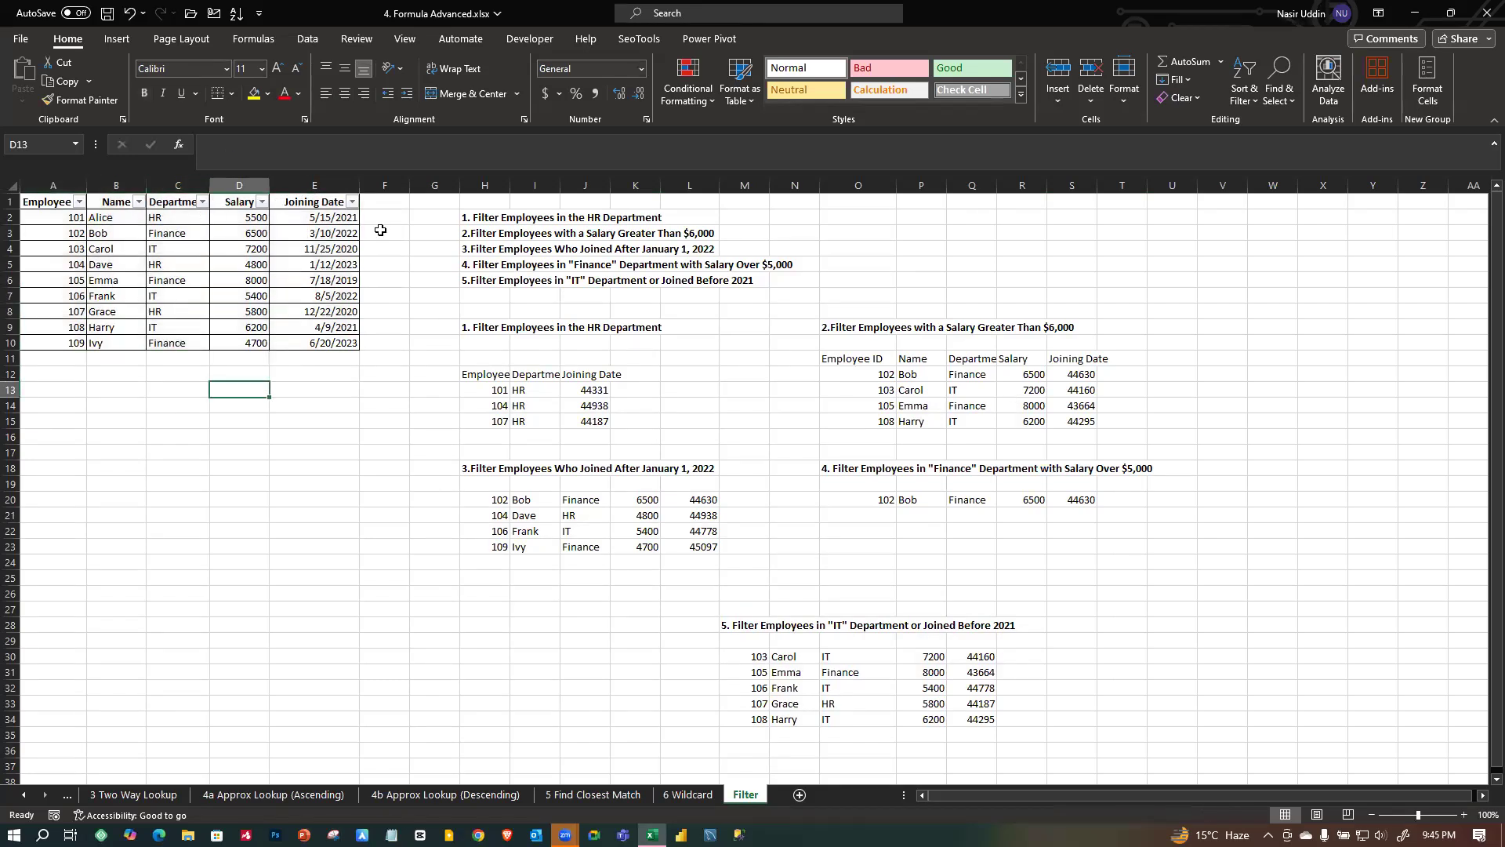
Highlight the HR department result block and the salary over $6,000 result block to review their formulas.
left_click(599, 407)
left_click(671, 397)
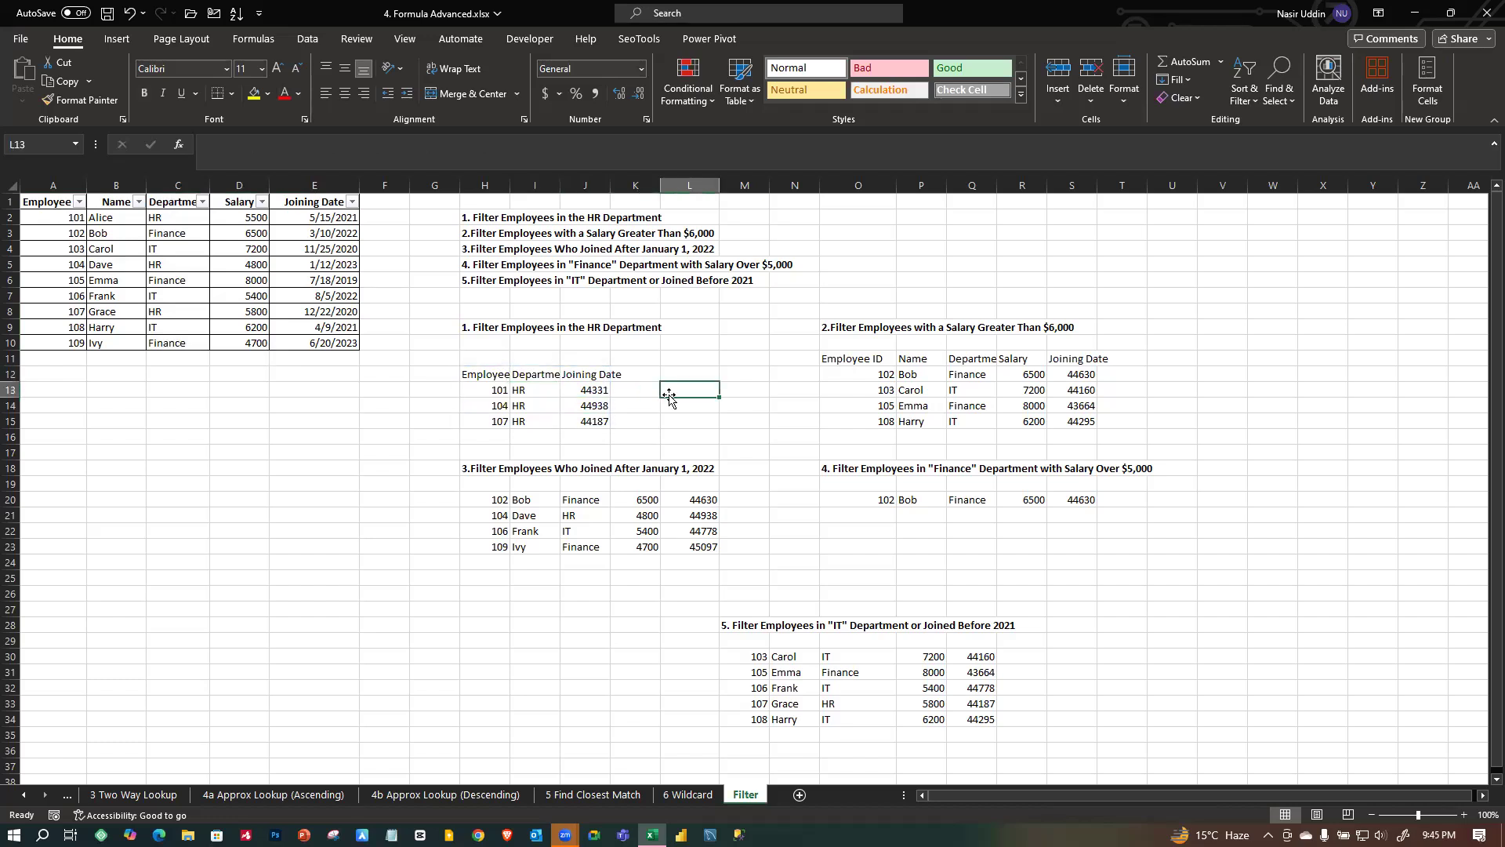
left_click_drag(470, 377, 590, 415)
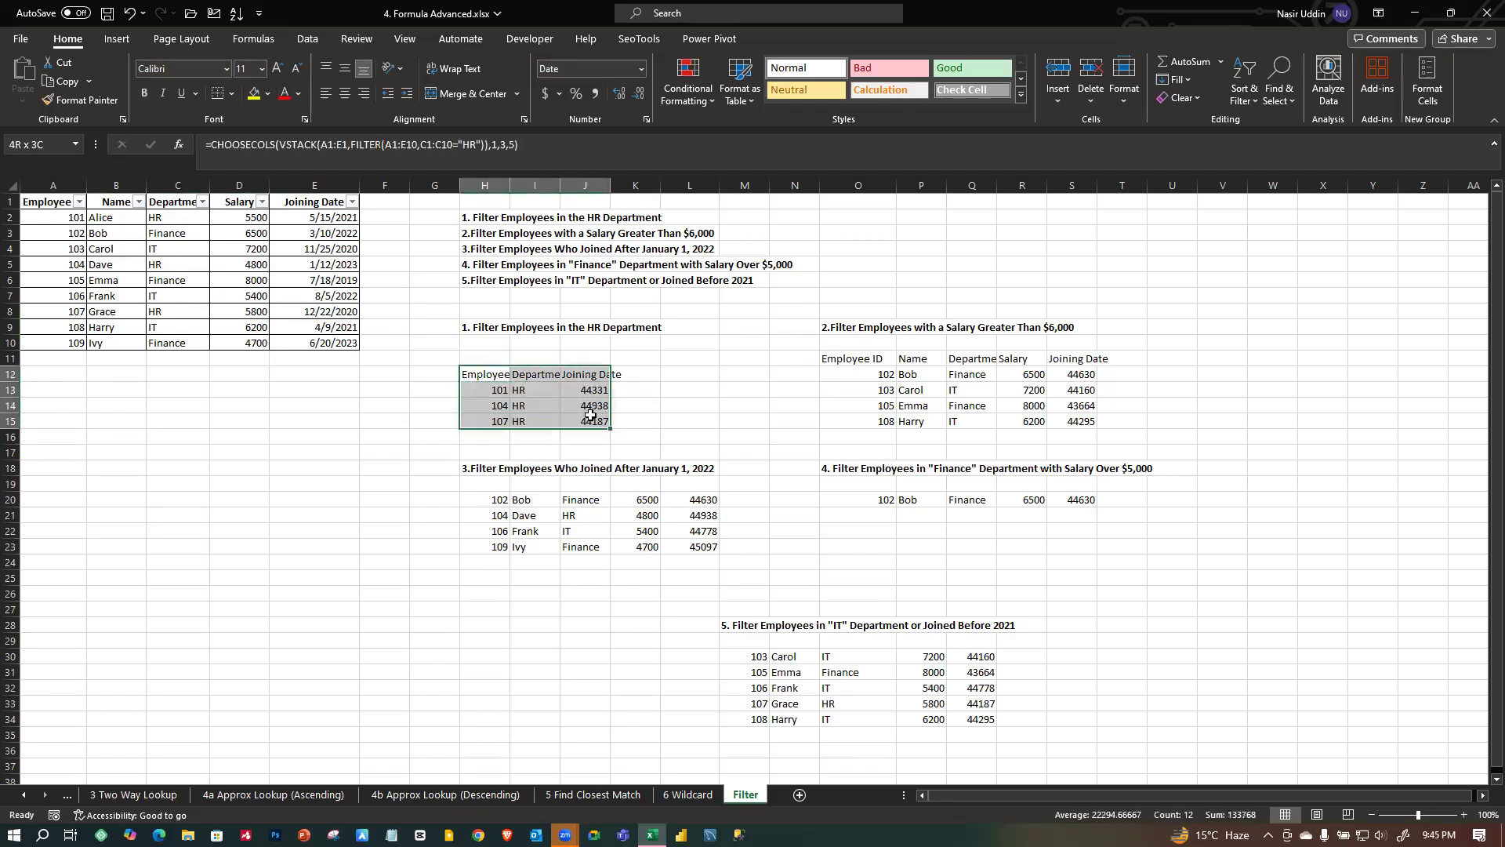
left_click(645, 392)
left_click_drag(480, 381, 585, 421)
left_click(710, 368)
left_click_drag(824, 357, 1076, 424)
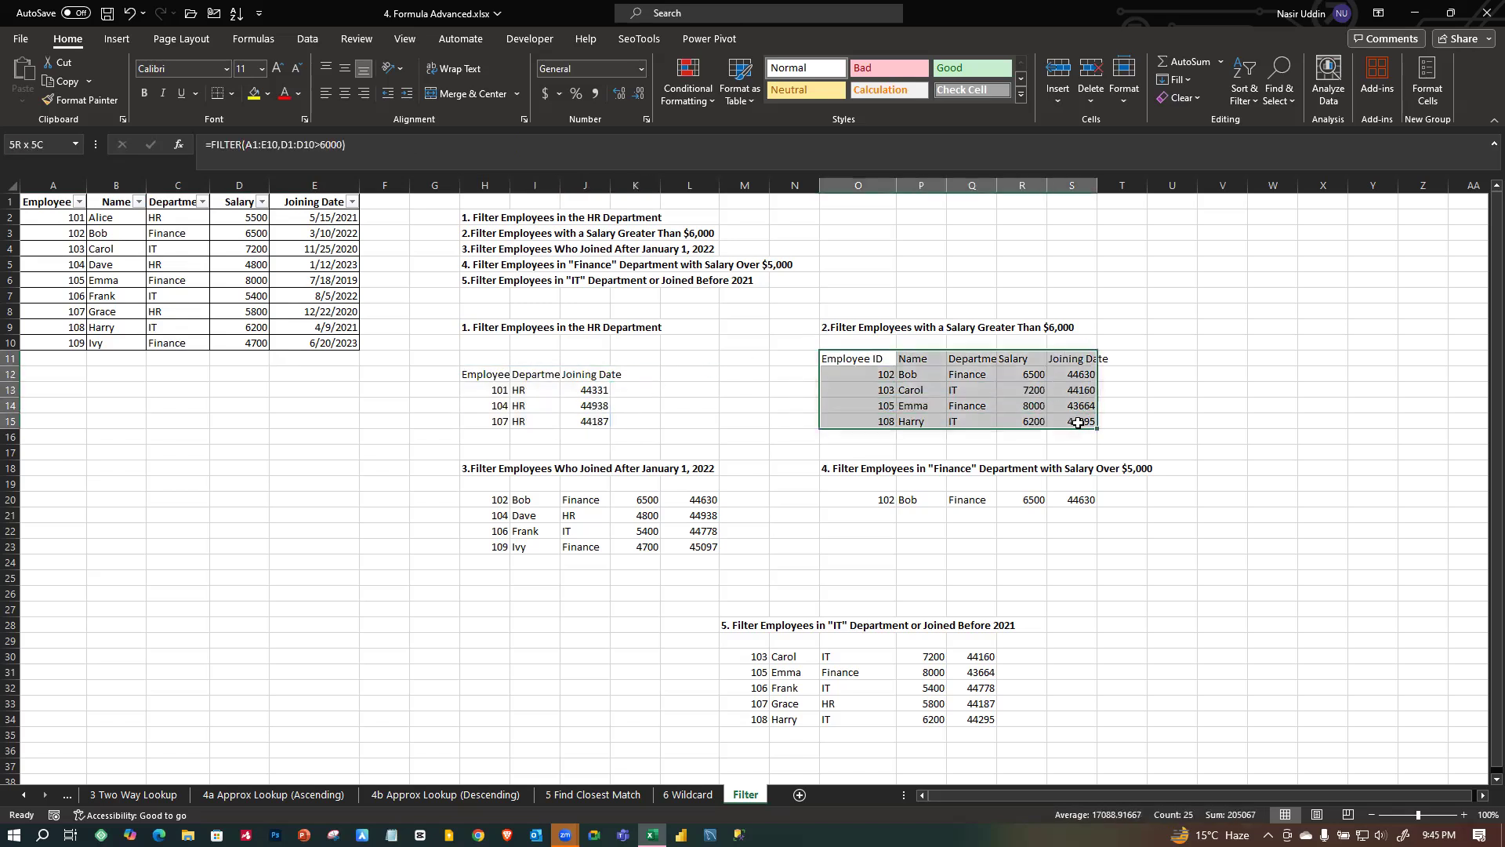
left_click(743, 403)
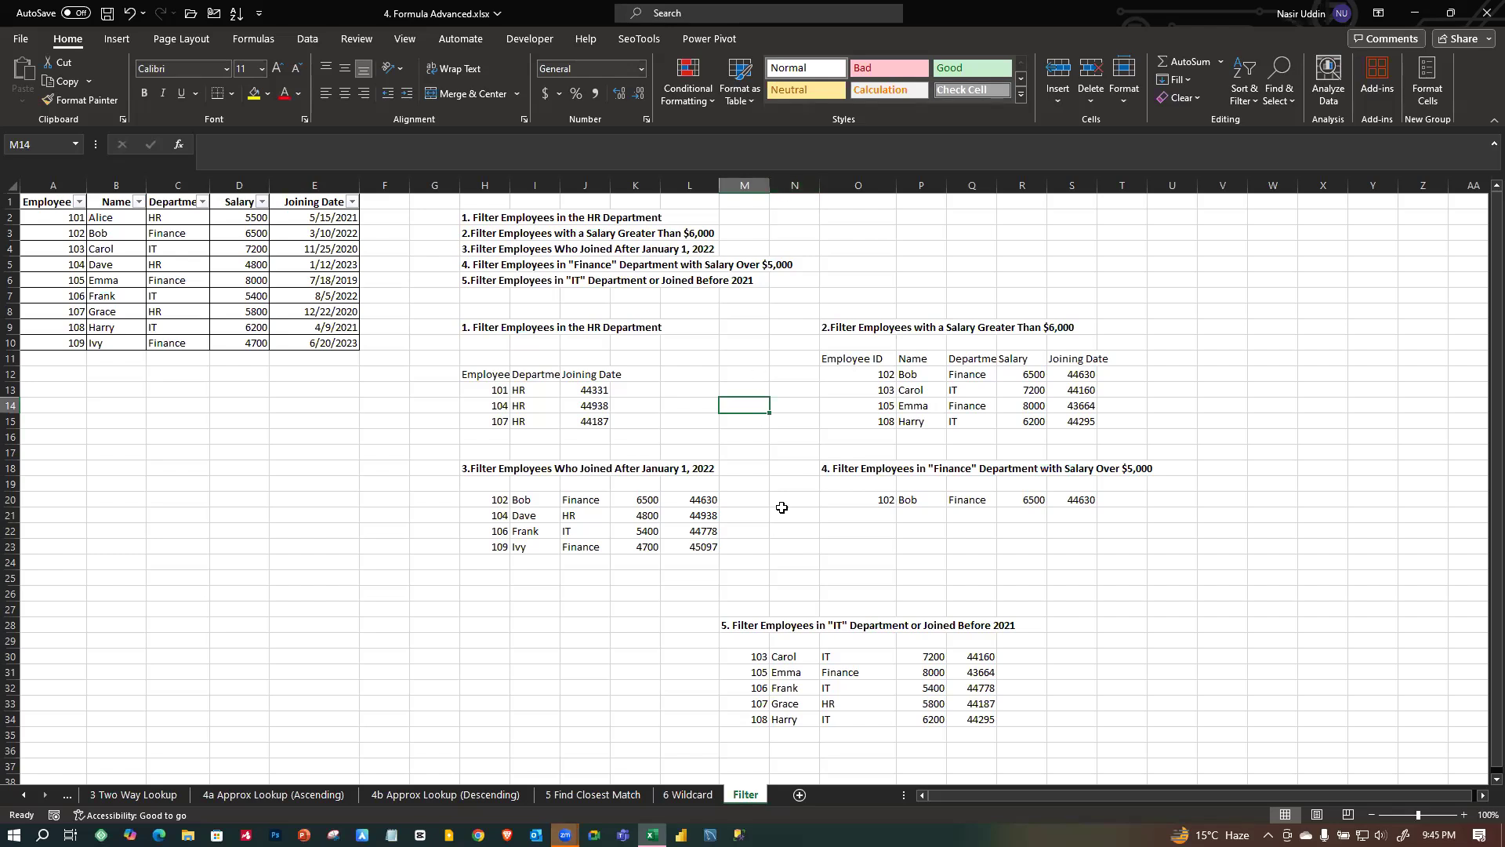
Look over the whole Filter sheet once more and switch to the 6 Wildcard sheet.
scroll(638, 379, "down", 6)
scroll(633, 392, "up", 6)
scroll(634, 434, "down", 4)
scroll(634, 434, "up", 4)
left_click(688, 795)
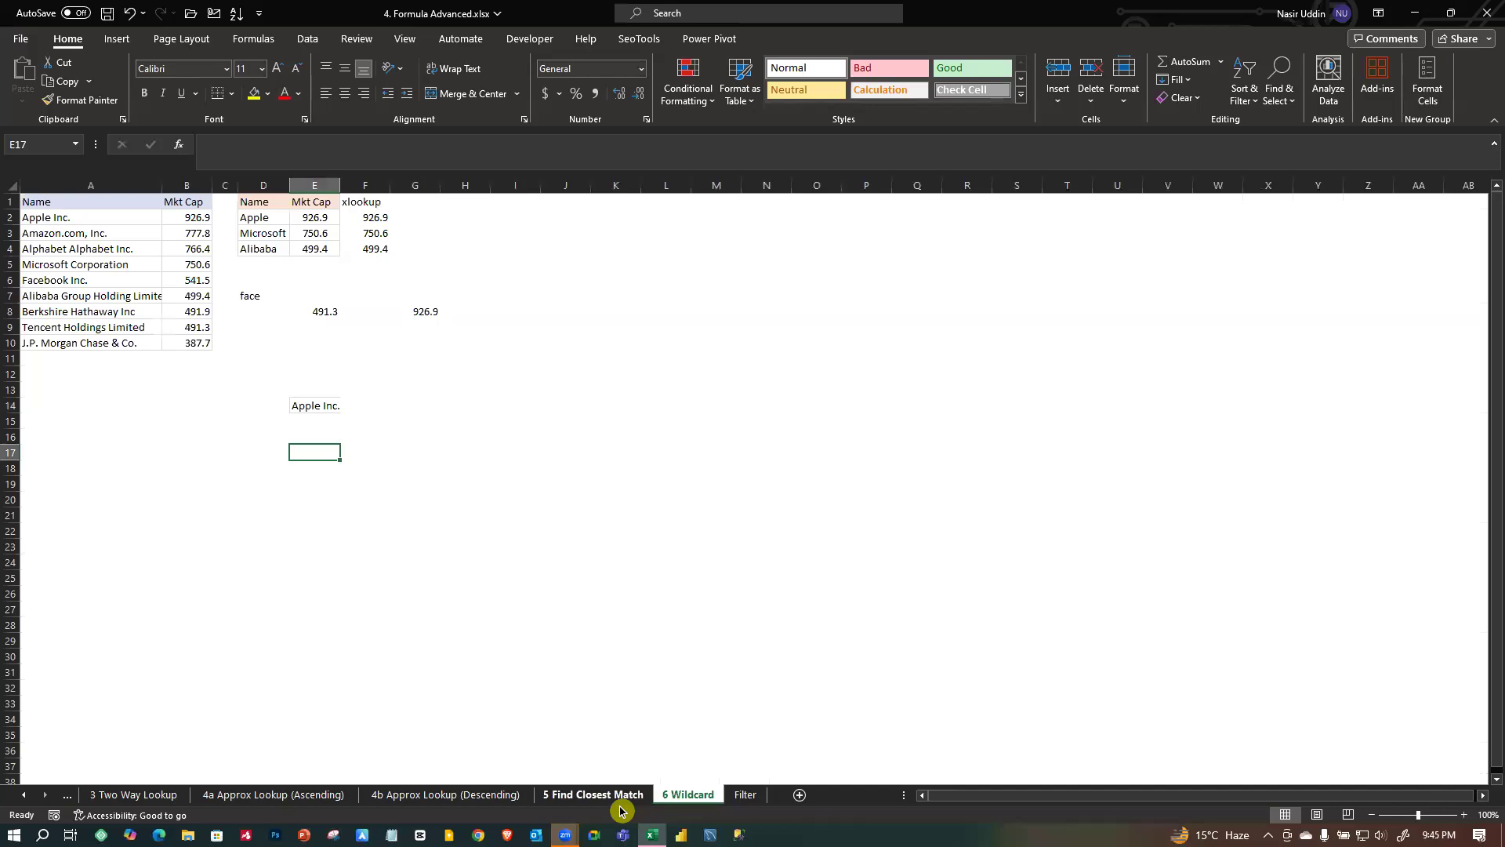
Look back through the lookup sheets from 5 Find Closest Match to 1b Horizontal Lookup.
left_click(596, 796)
left_click(481, 796)
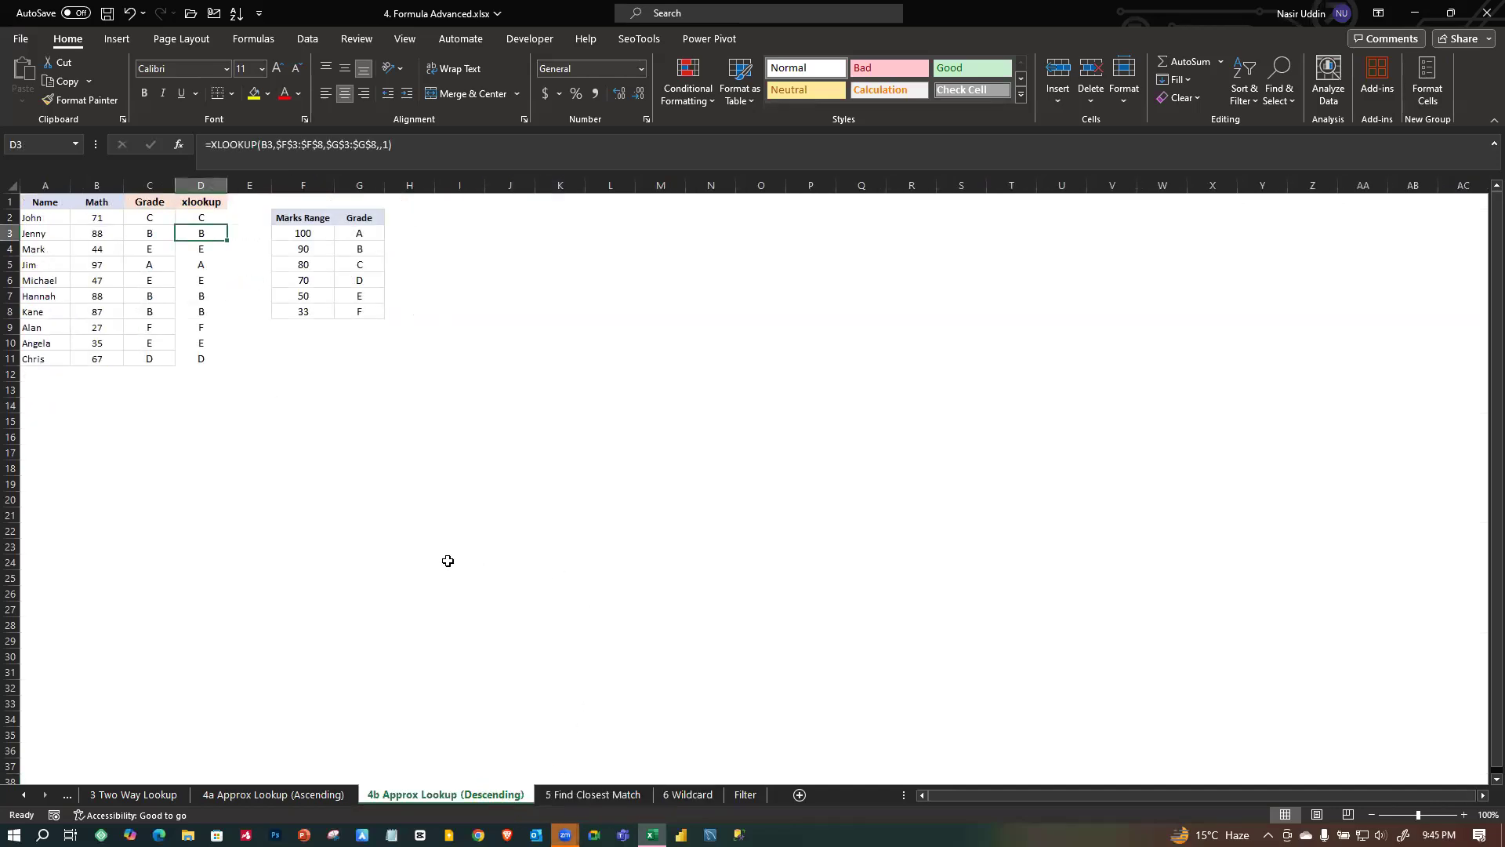
left_click(275, 795)
left_click(133, 795)
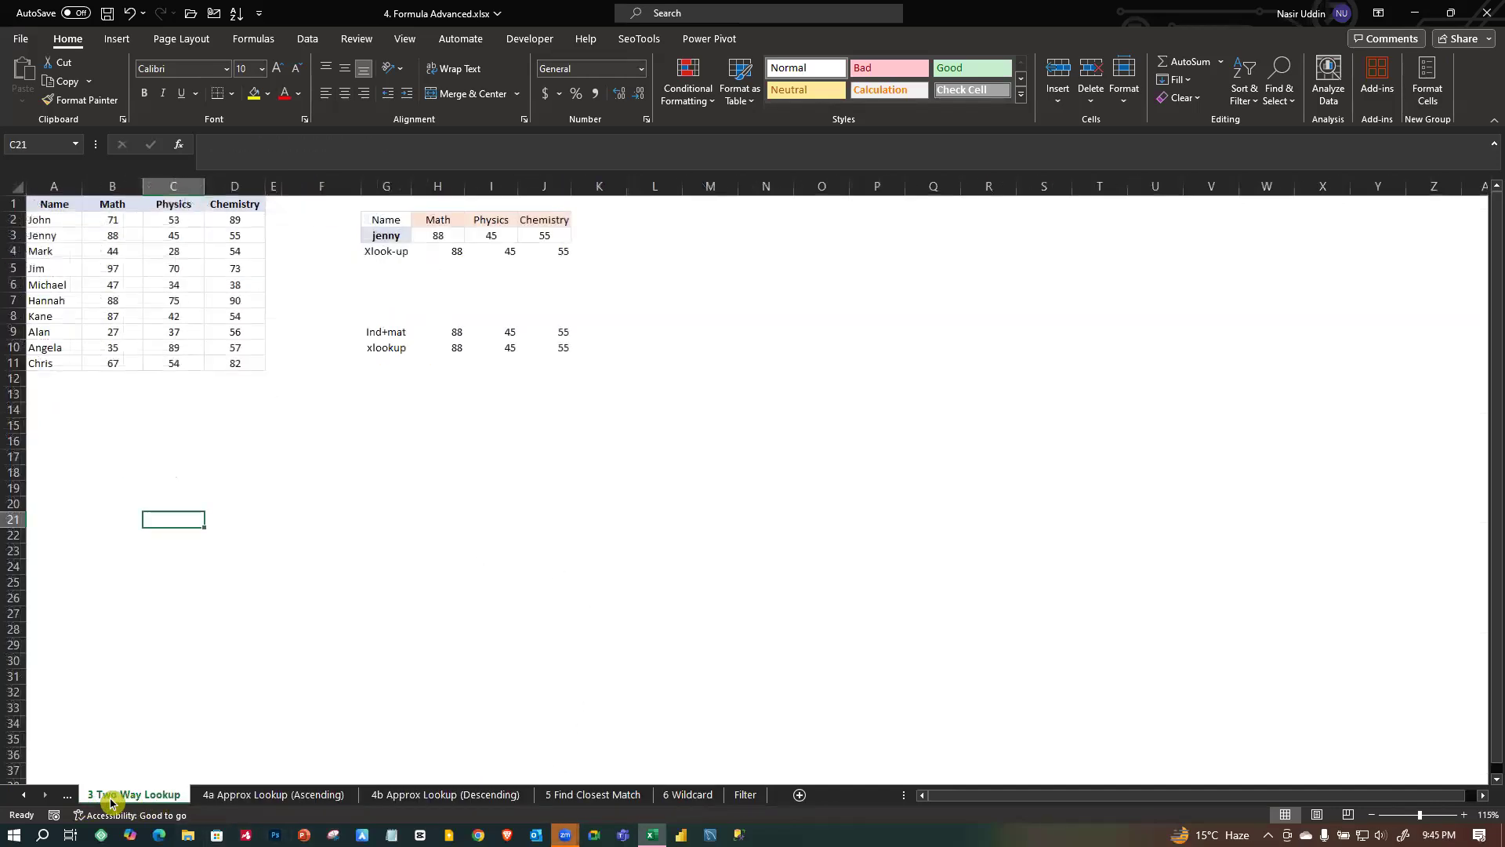
left_click(73, 799)
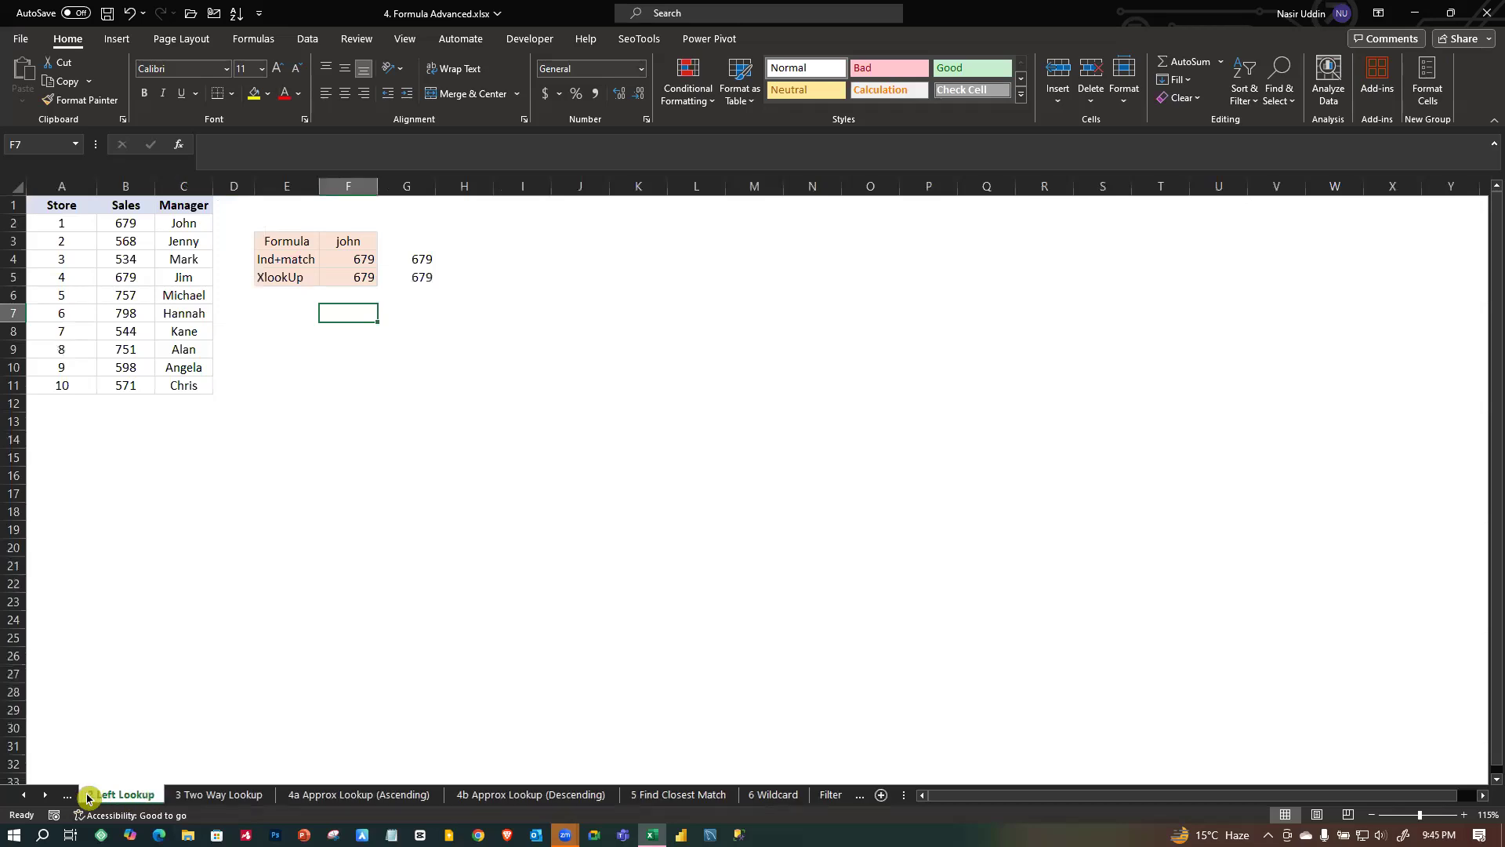
left_click(74, 799)
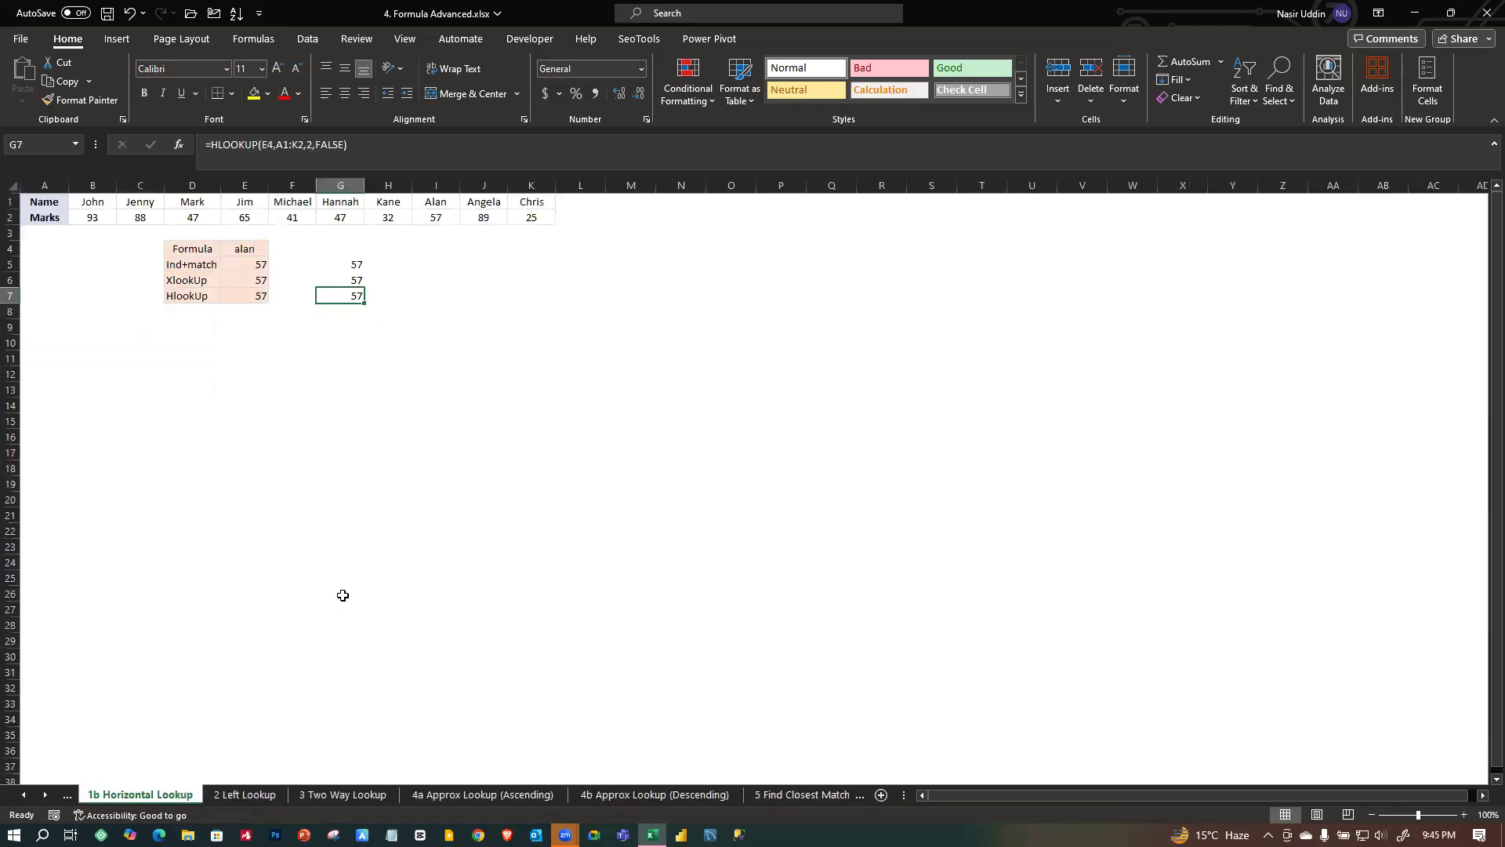
scroll(574, 461, "down", 2)
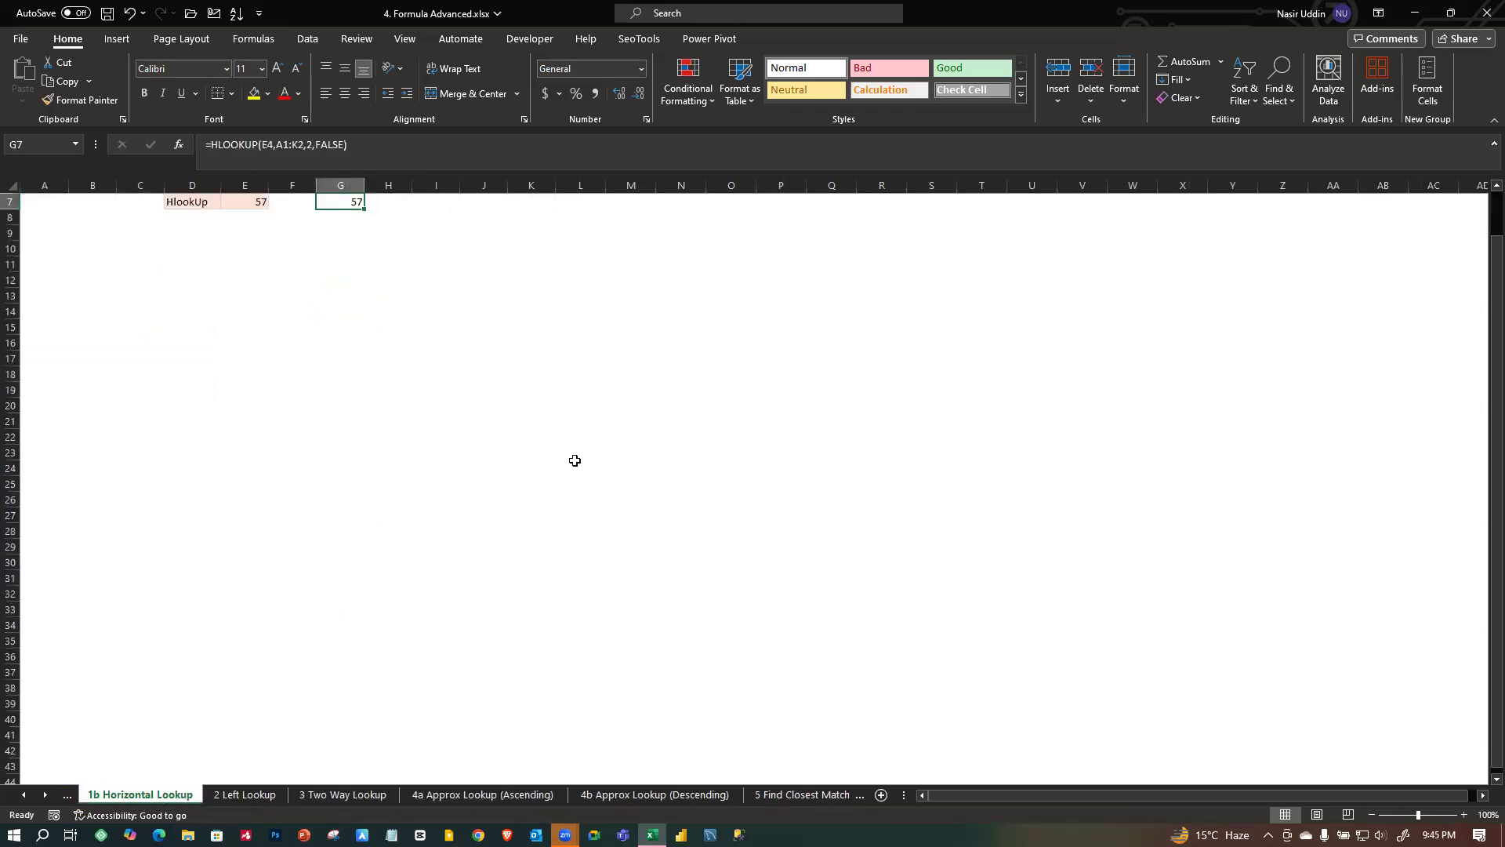
Return to the Filter sheet and view the employee table beside its FILTER result blocks.
left_click(815, 795)
left_click(805, 795)
left_click(830, 795)
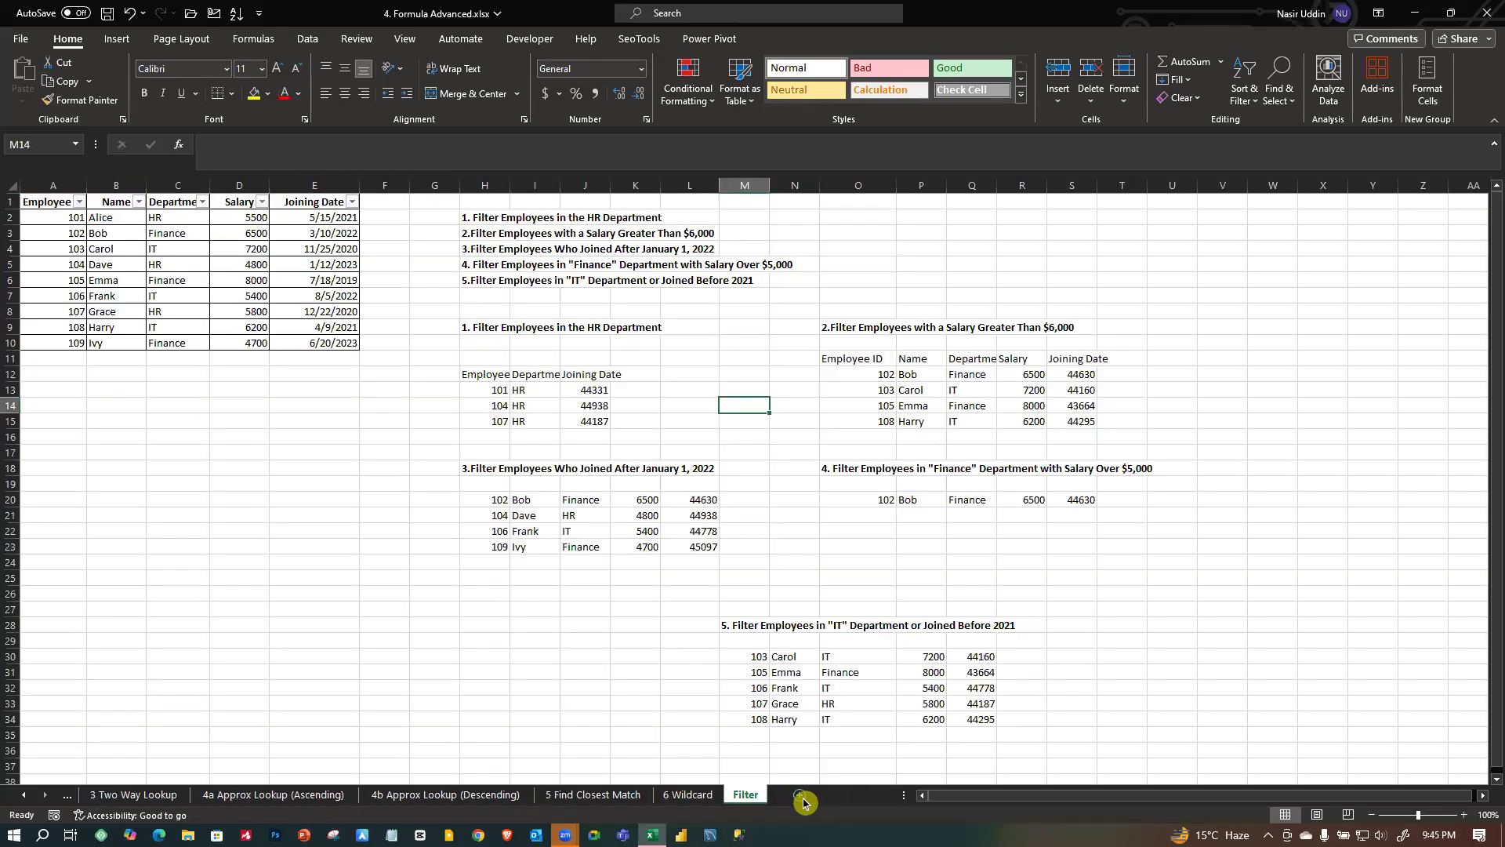
left_click(353, 443)
left_click(367, 408)
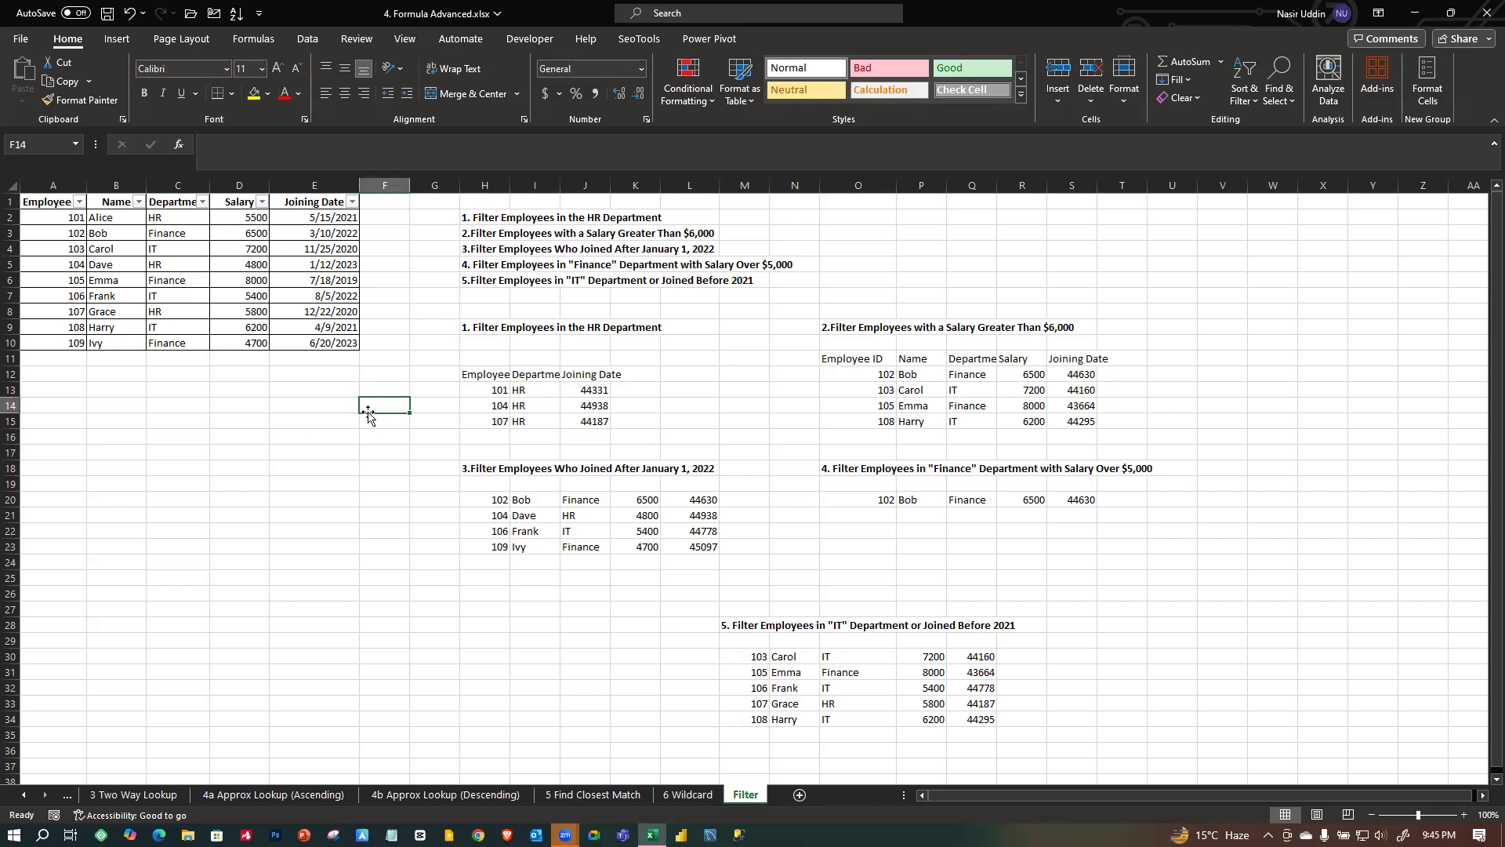
left_click(314, 427)
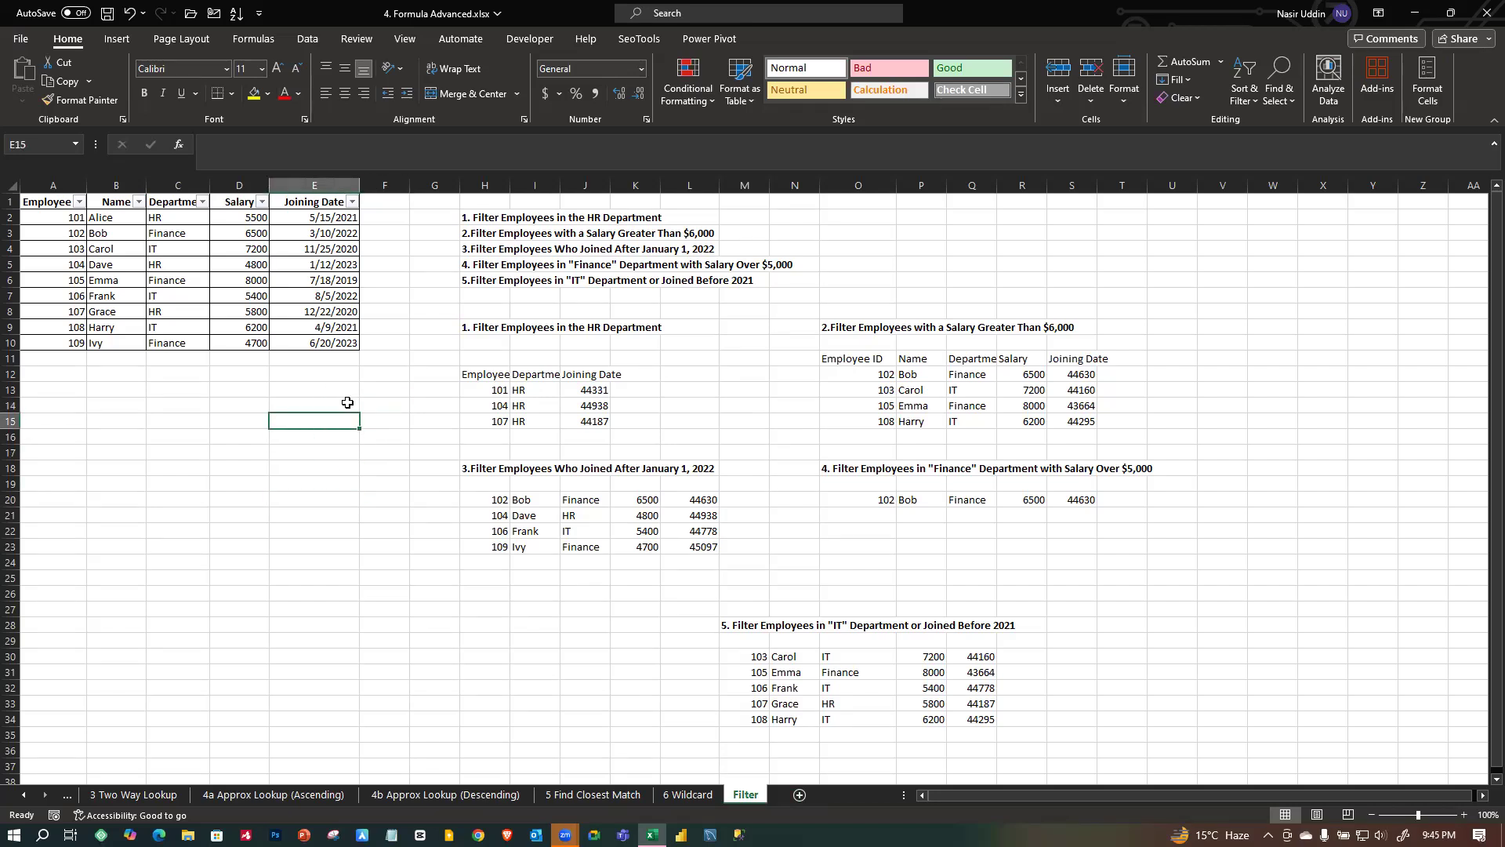
Browse back through the earlier lookup sheets and view the grade lookup on the 4a Approx Lookup (Ascending) sheet.
left_click(494, 794)
left_click(331, 794)
left_click(133, 794)
left_click(68, 794)
left_click(141, 794)
left_click(239, 794)
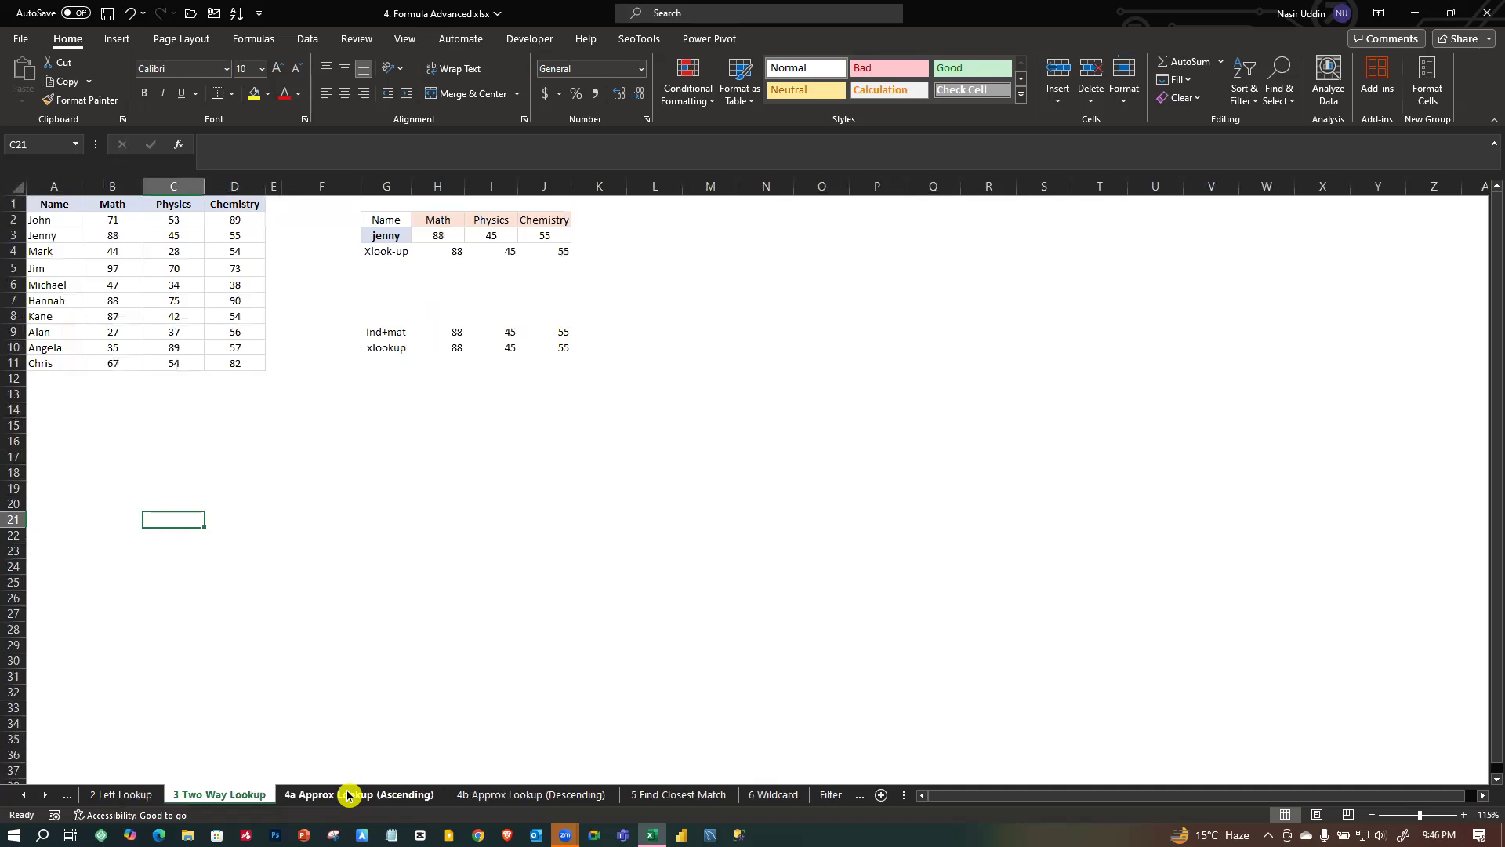
left_click(345, 794)
left_click(260, 482)
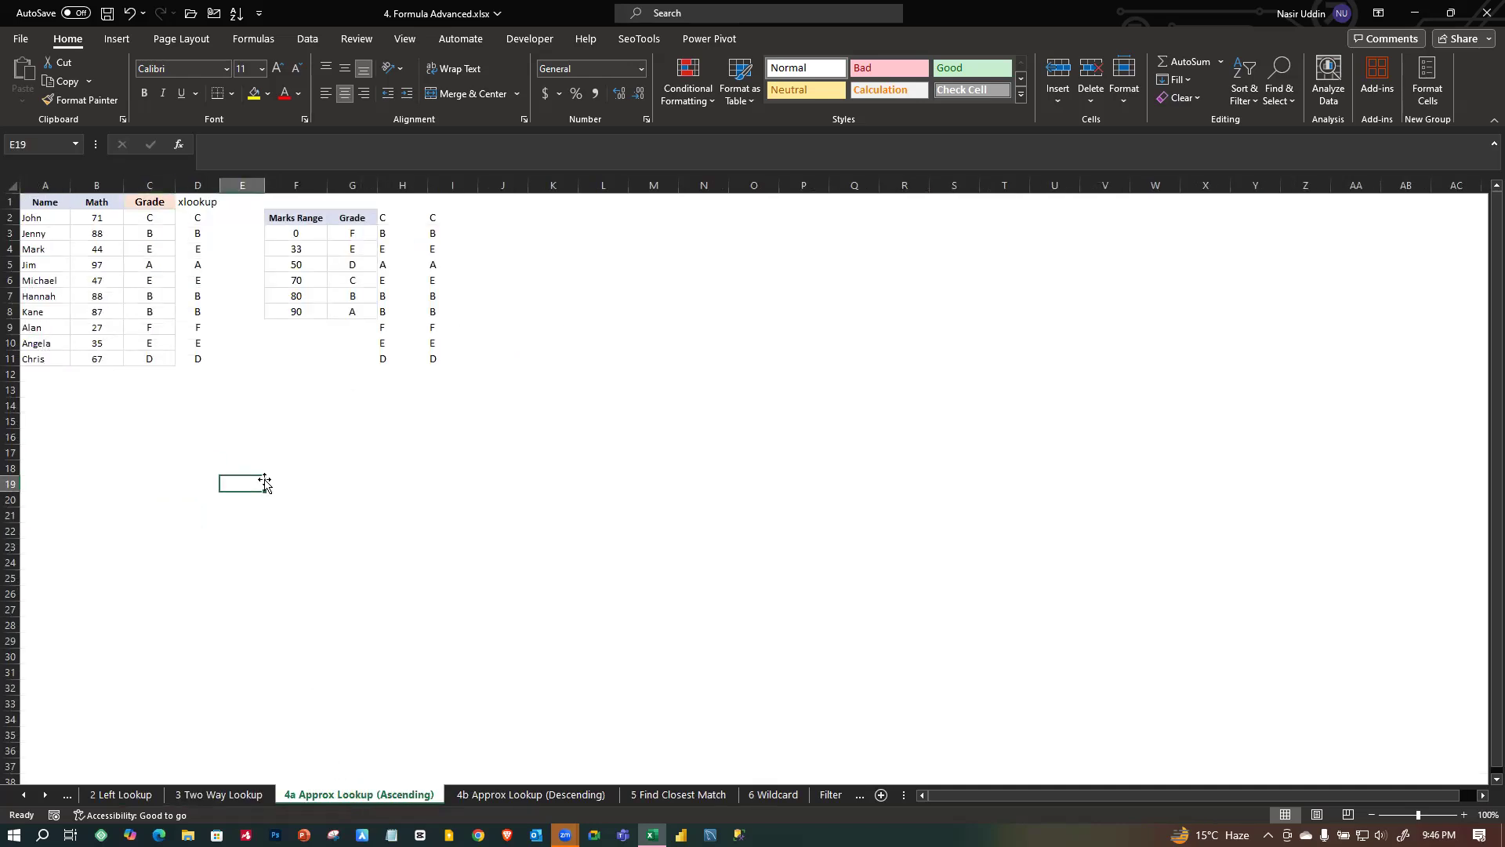
Go to the 3 Two Way Lookup sheet and inspect the INDEX and MATCH formula in cell H3.
left_click(494, 794)
left_click(706, 794)
left_click(220, 794)
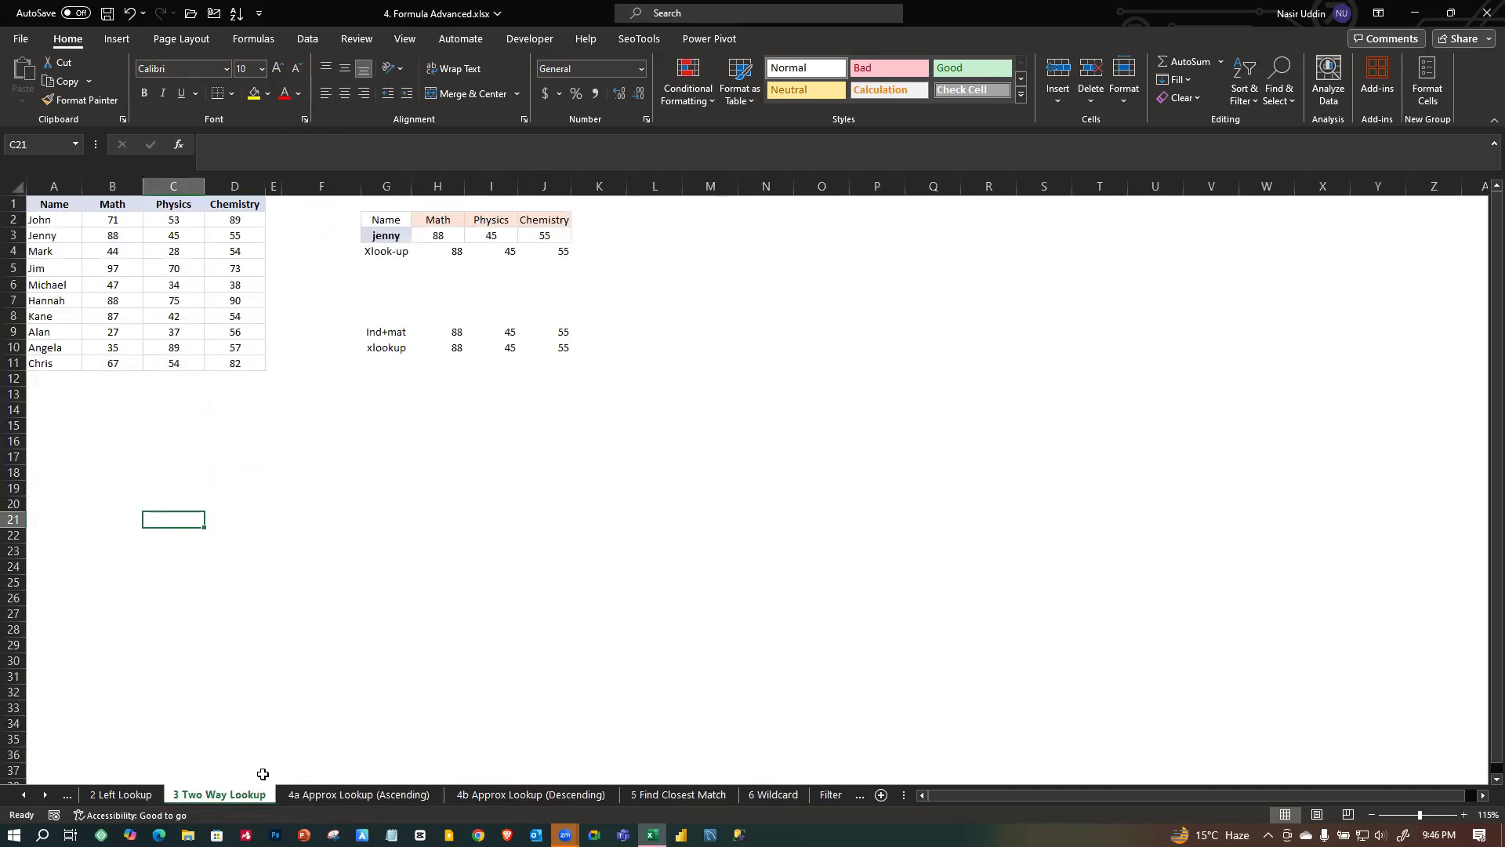
left_click(337, 487)
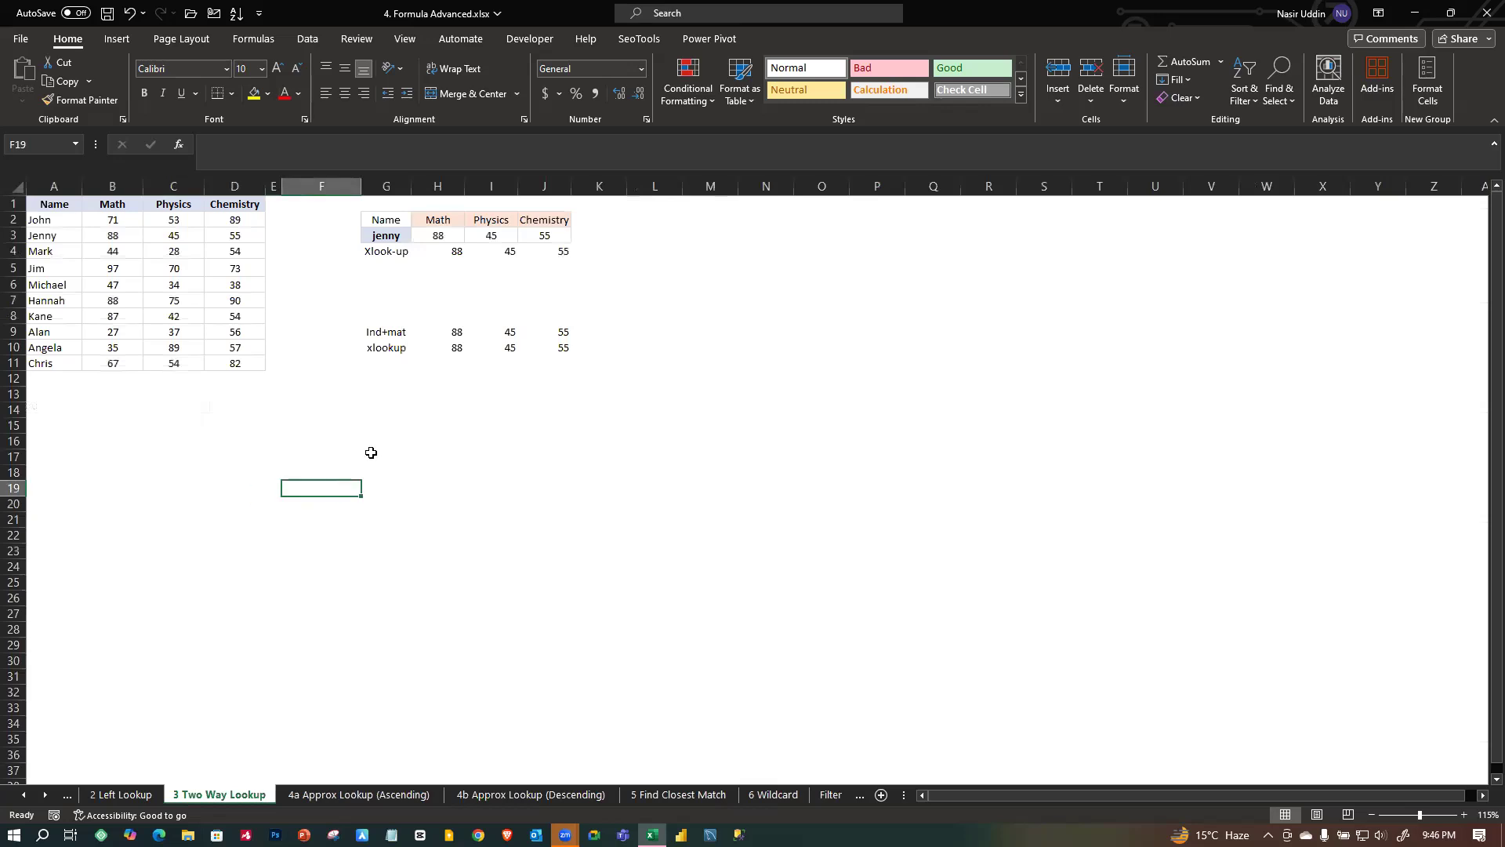
left_click(381, 256)
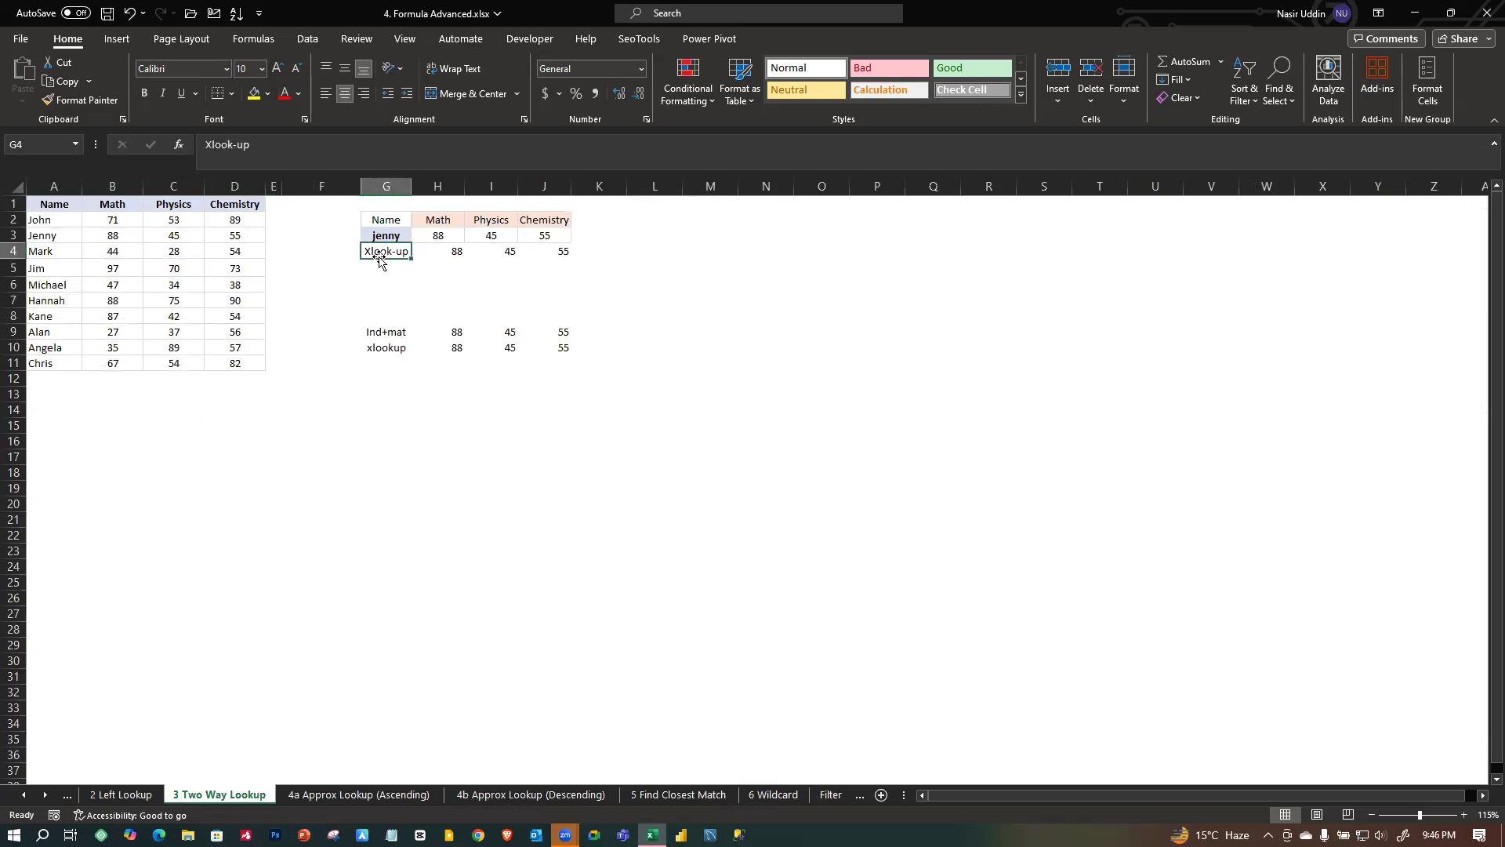
left_click(439, 236)
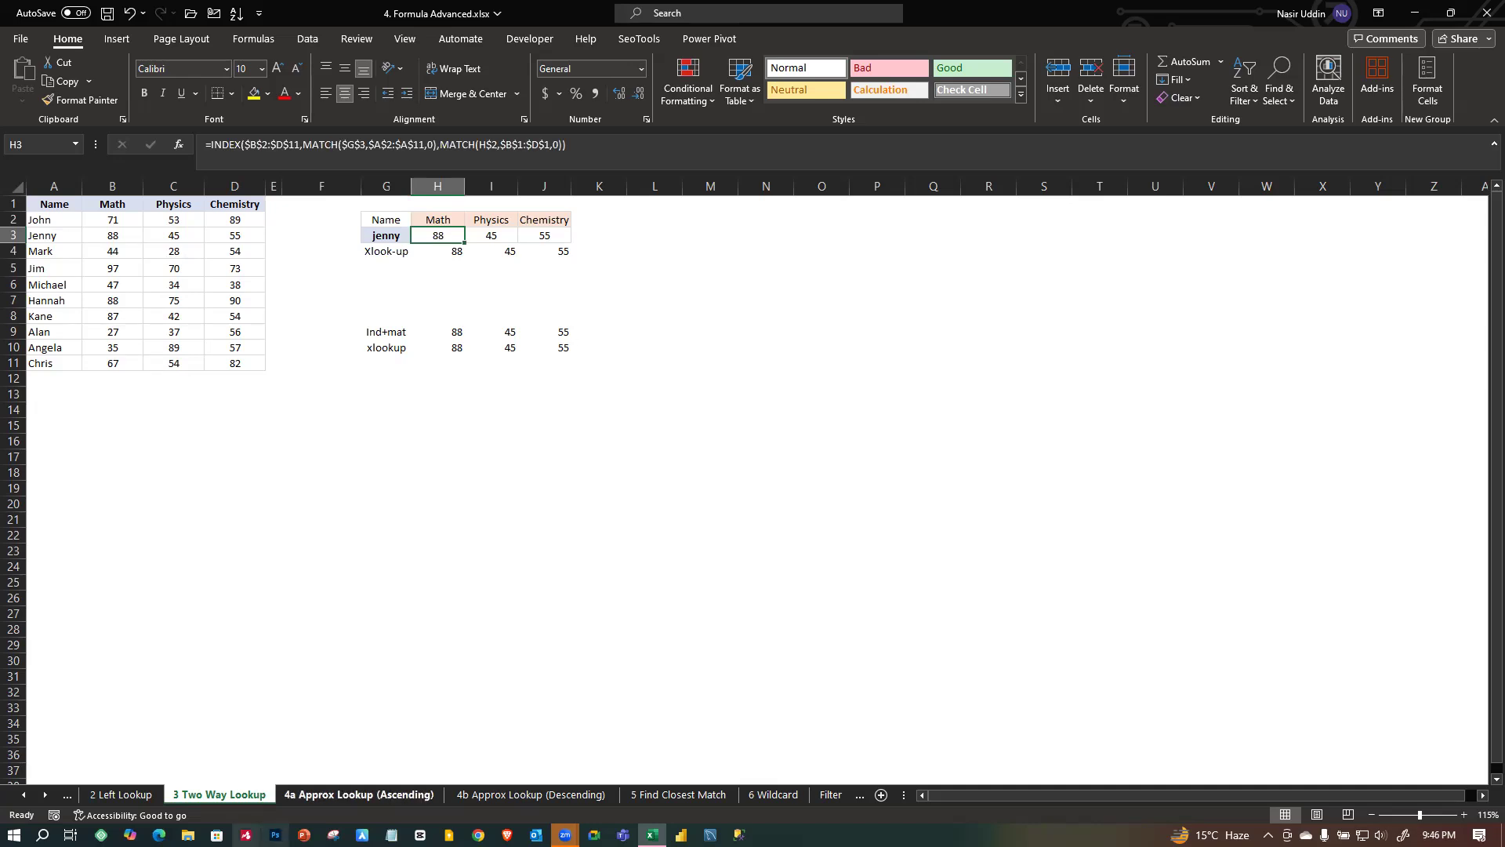
Review the 1b Horizontal Lookup and 1a Vertical Lookup sheets and finish on the 2 Left Lookup sheet.
left_click(106, 794)
left_click(69, 796)
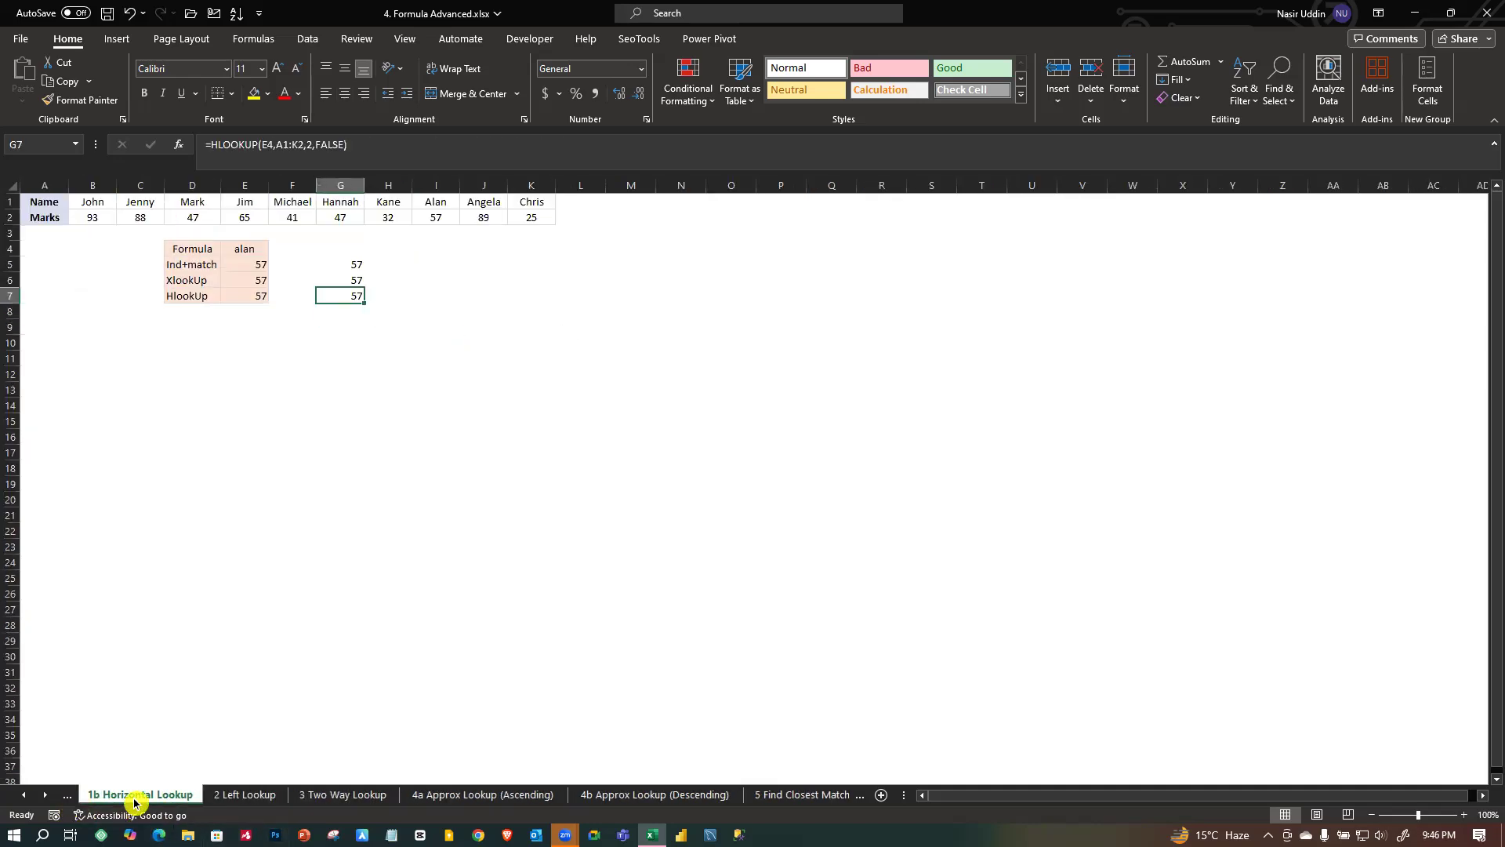
left_click(69, 796)
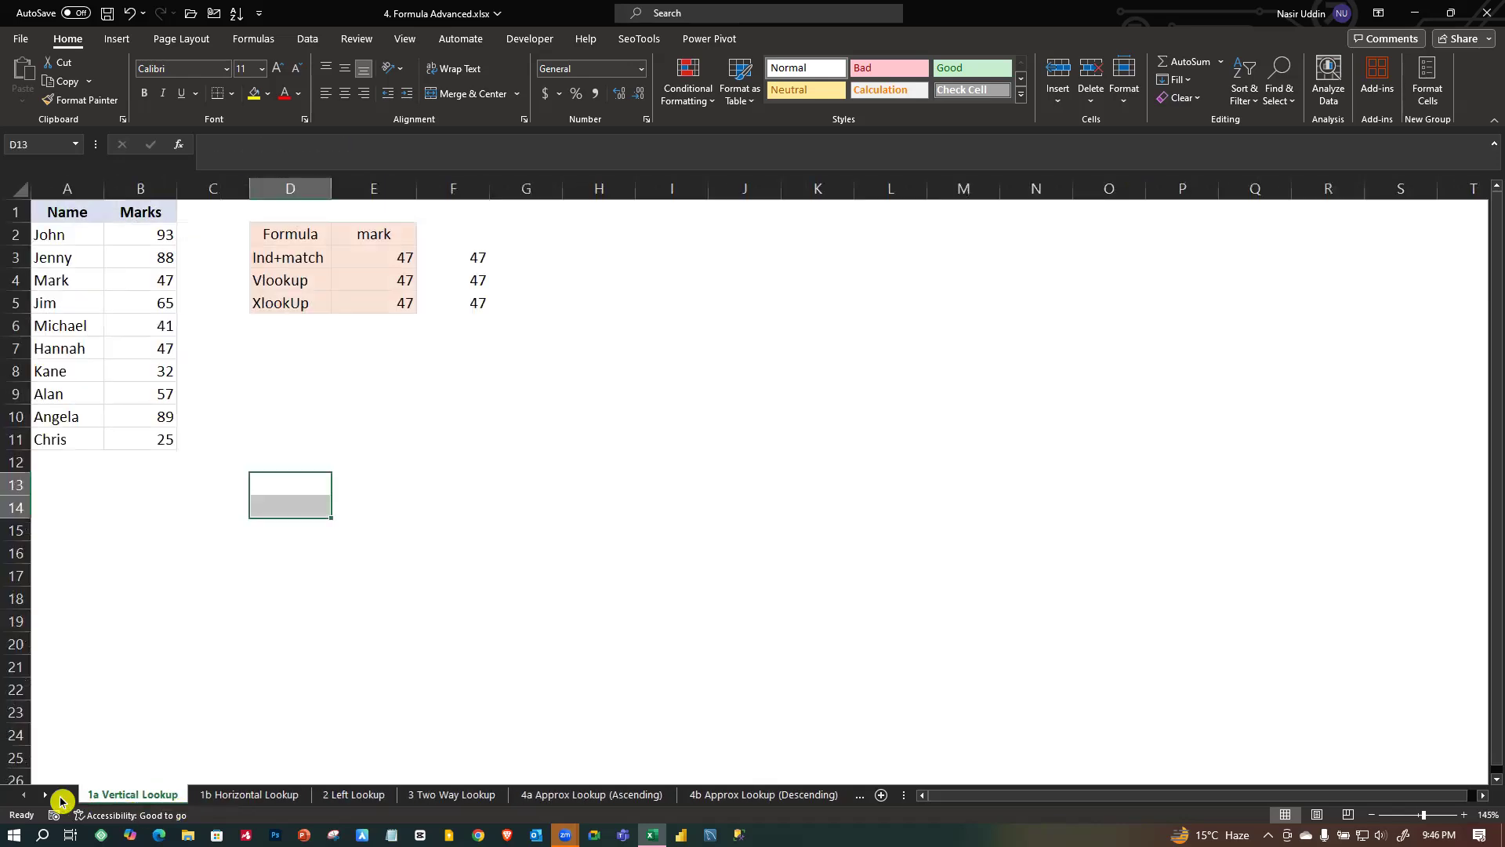
left_click(233, 795)
left_click(373, 795)
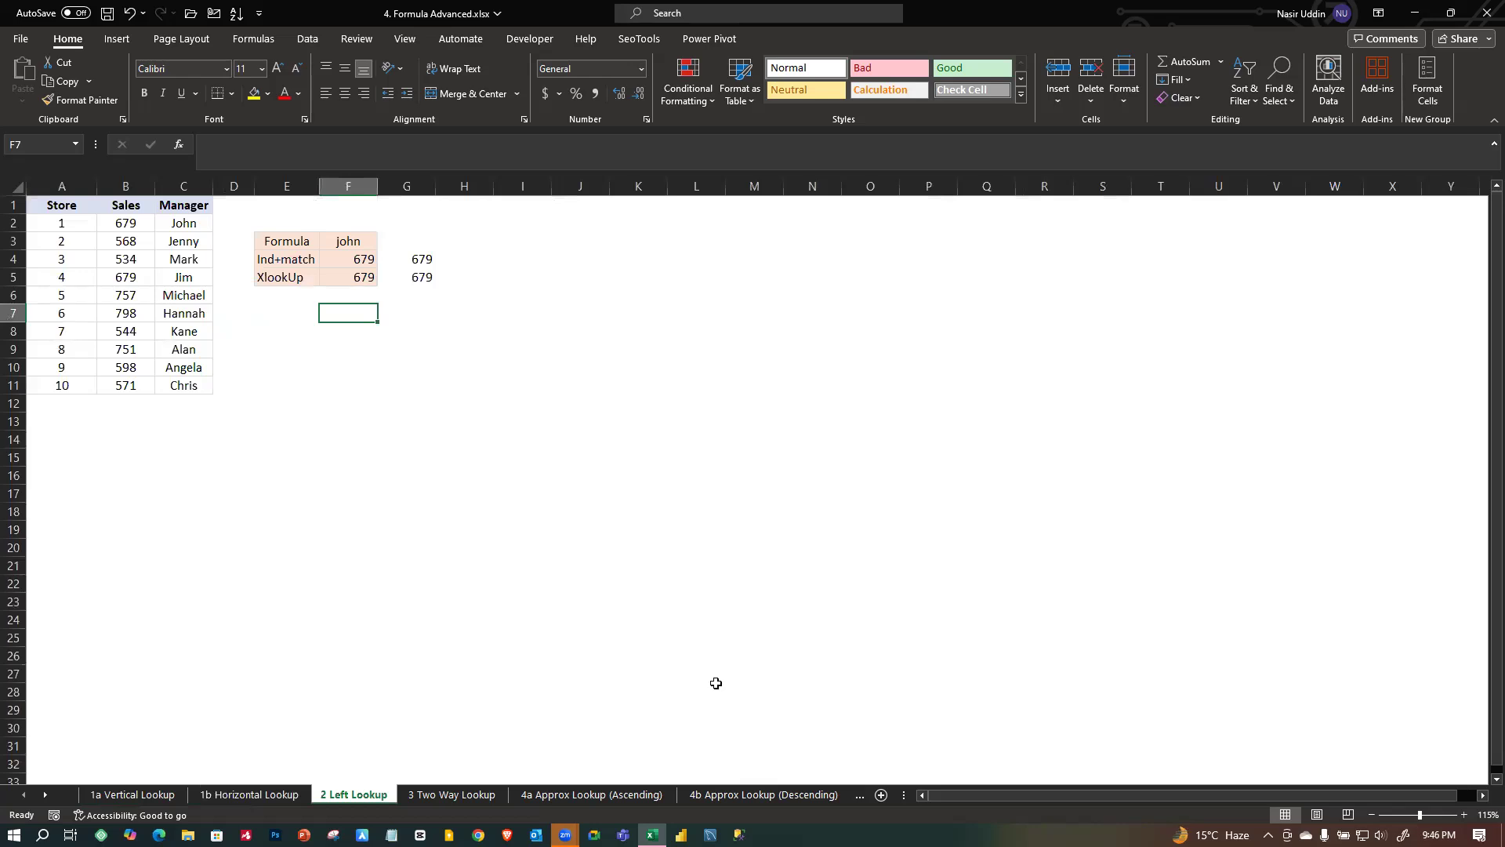
Minimize the workbook window with the 2 Left Lookup sheet active.
left_click(758, 90)
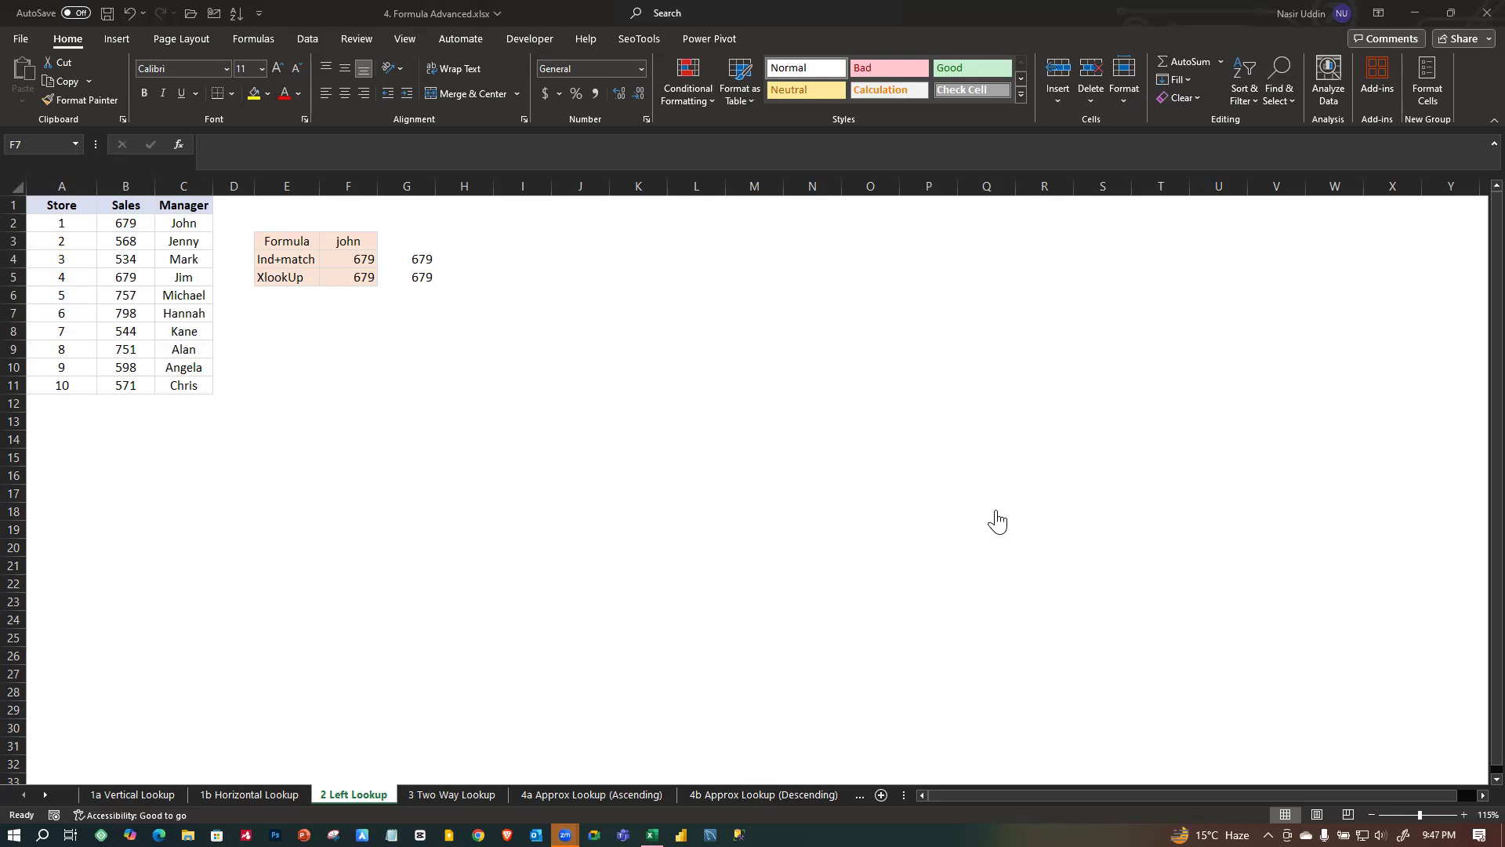
left_click(1046, 377)
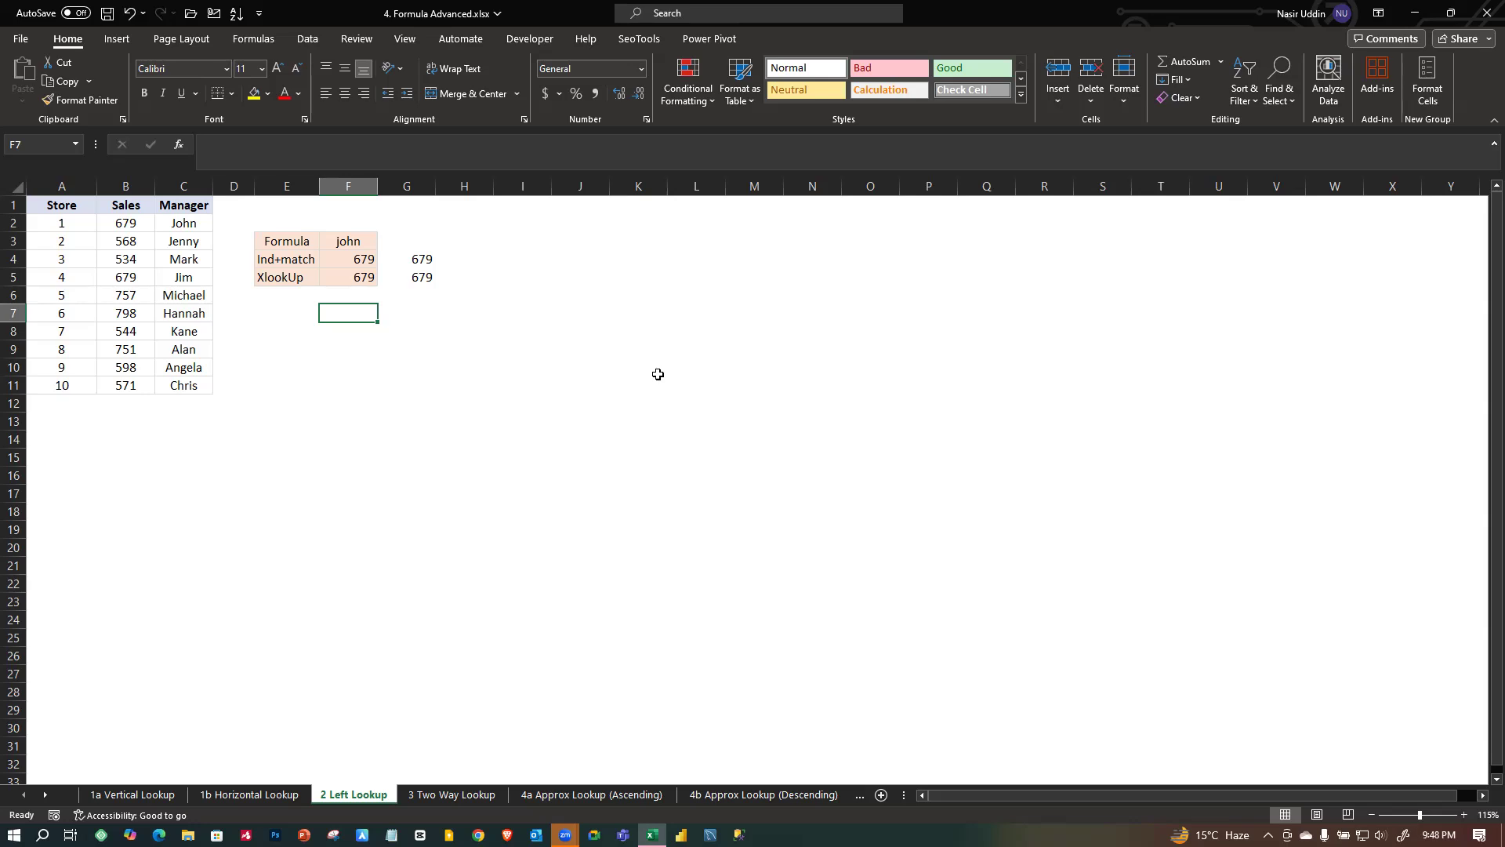
left_click(1422, 12)
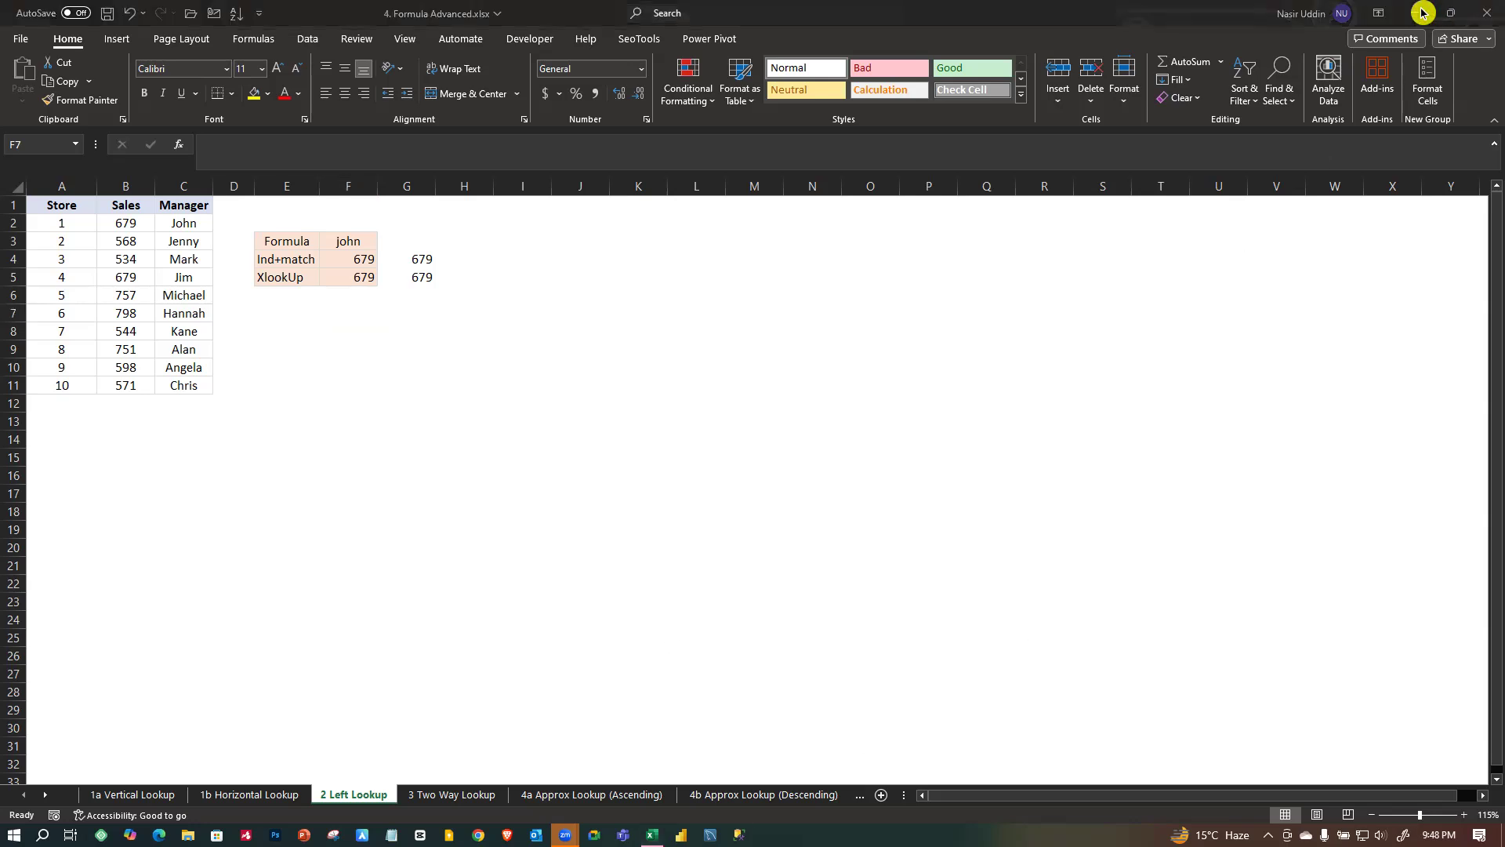